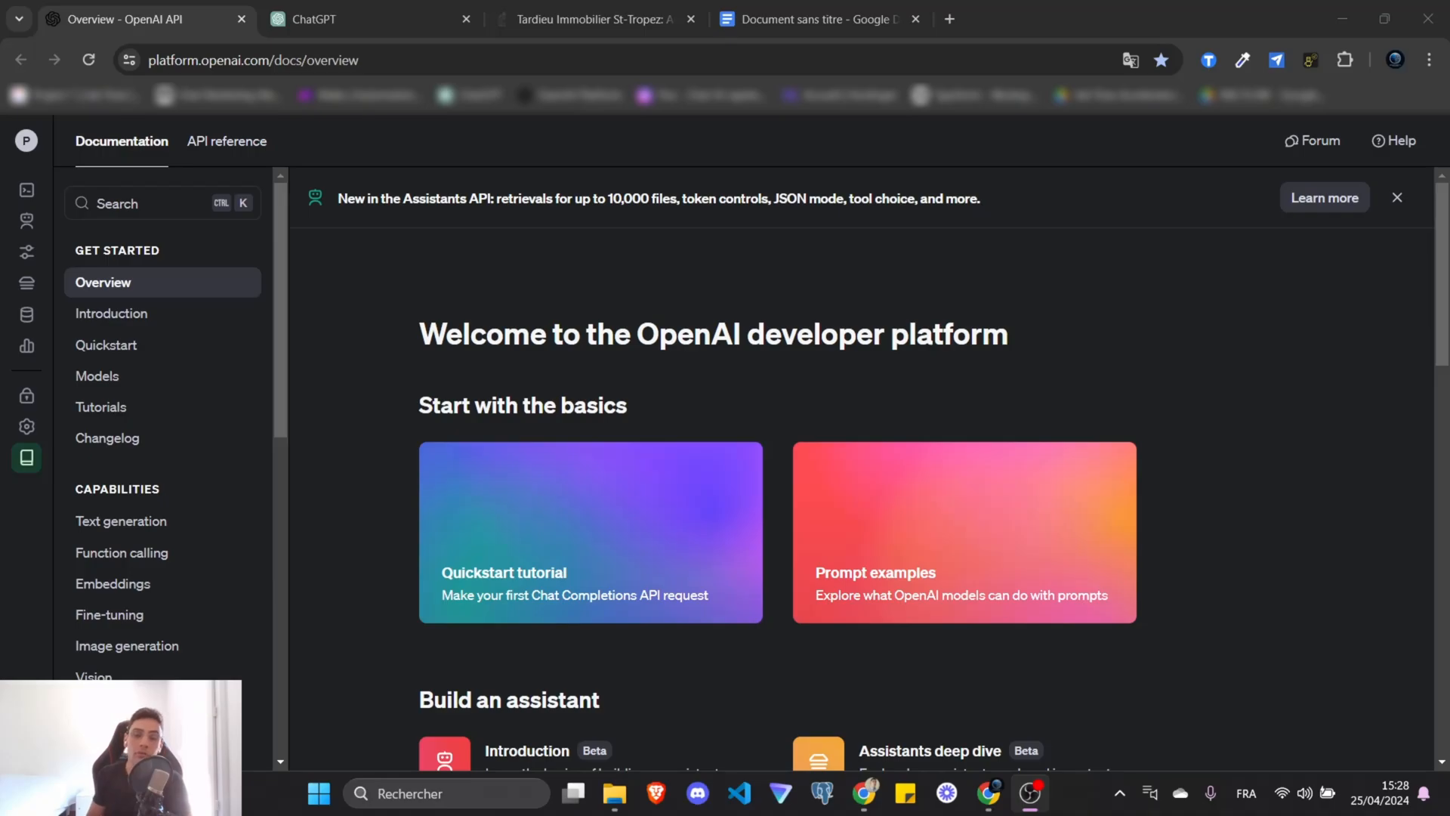
Switch to the Tardieu Immobilier site and inspect its full web address.
click(516, 9)
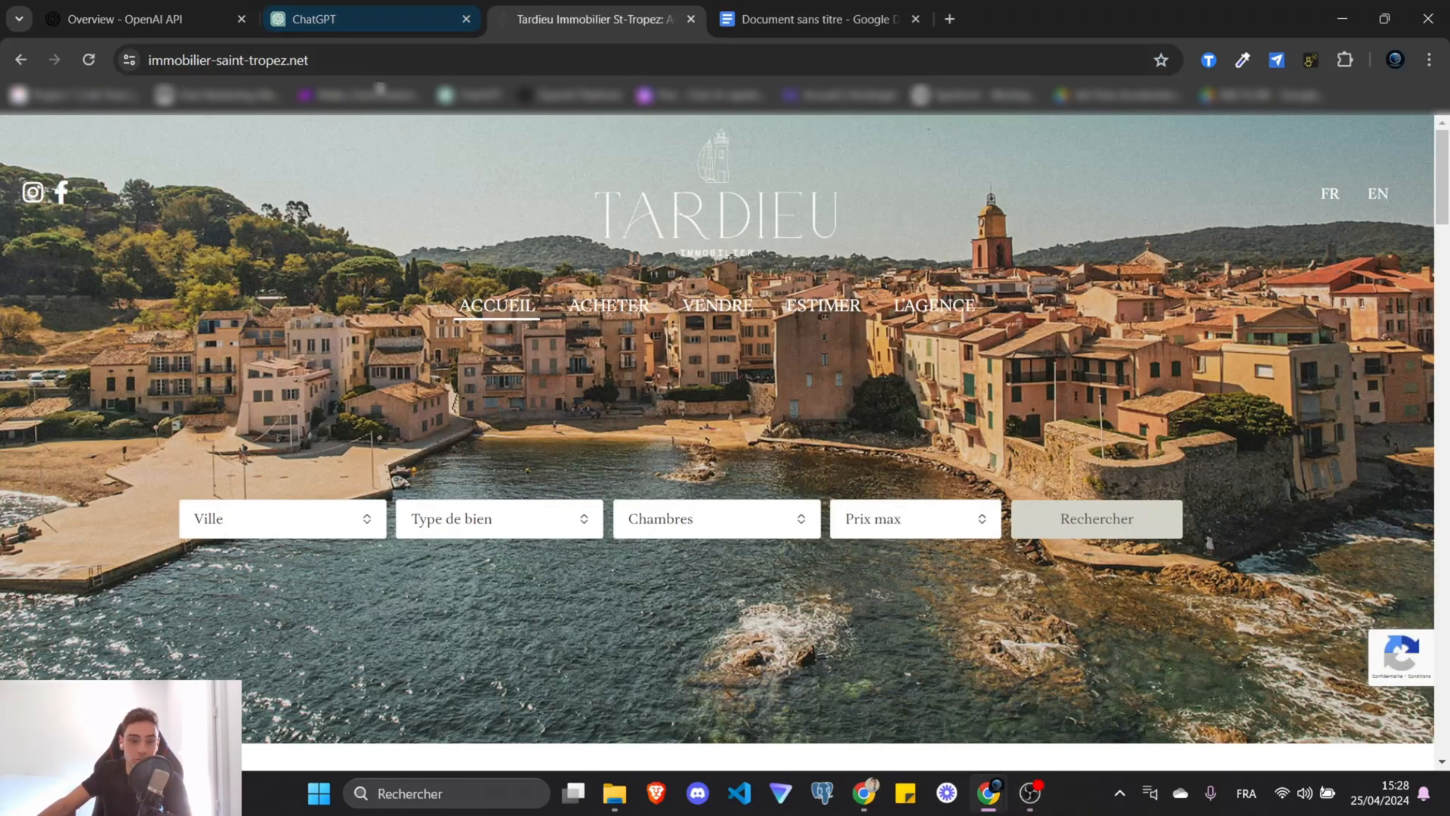
double_click(339, 63)
double_click(210, 61)
click(283, 59)
double_click(283, 60)
double_click(307, 61)
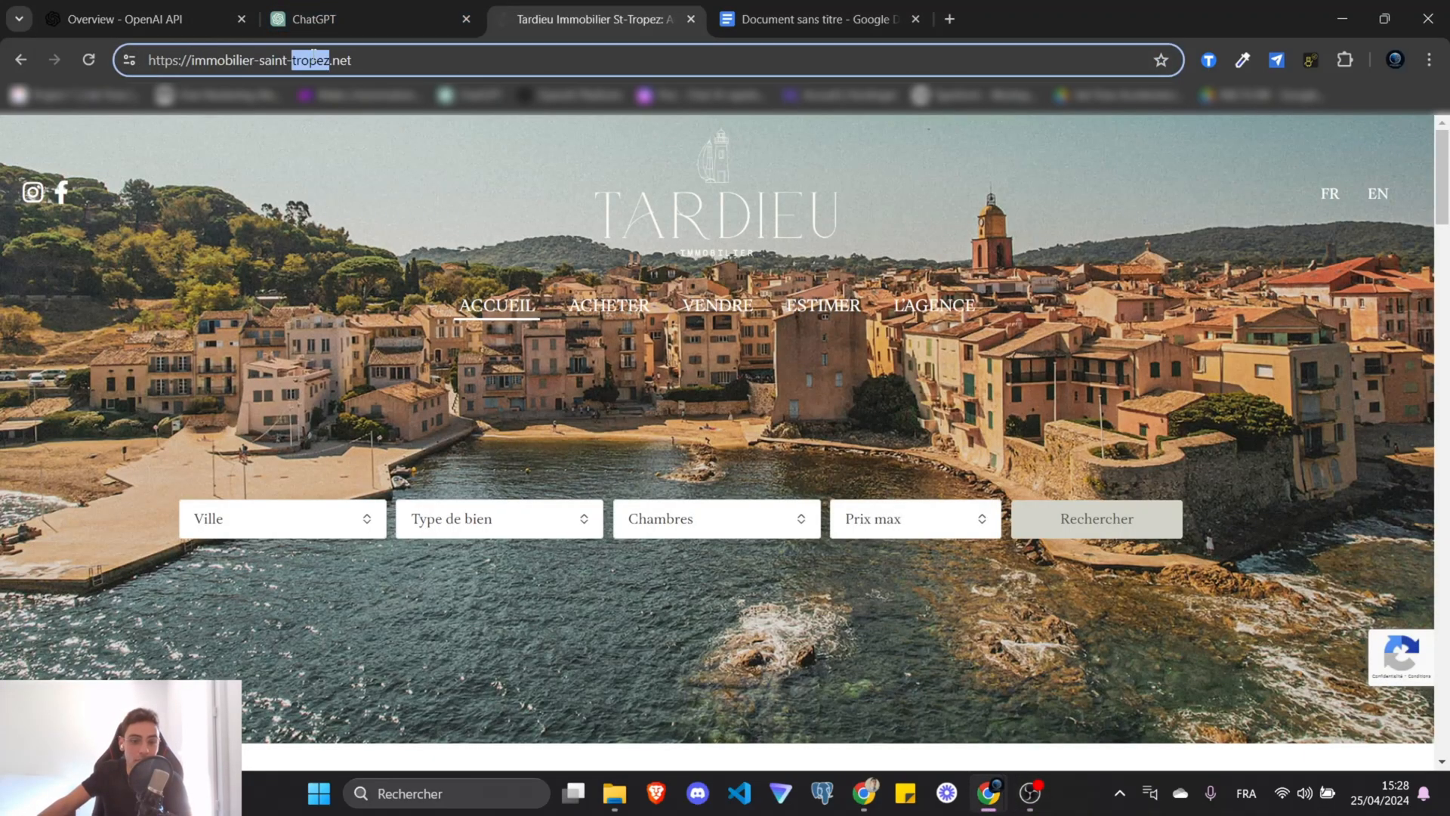
key(ctrl+a)
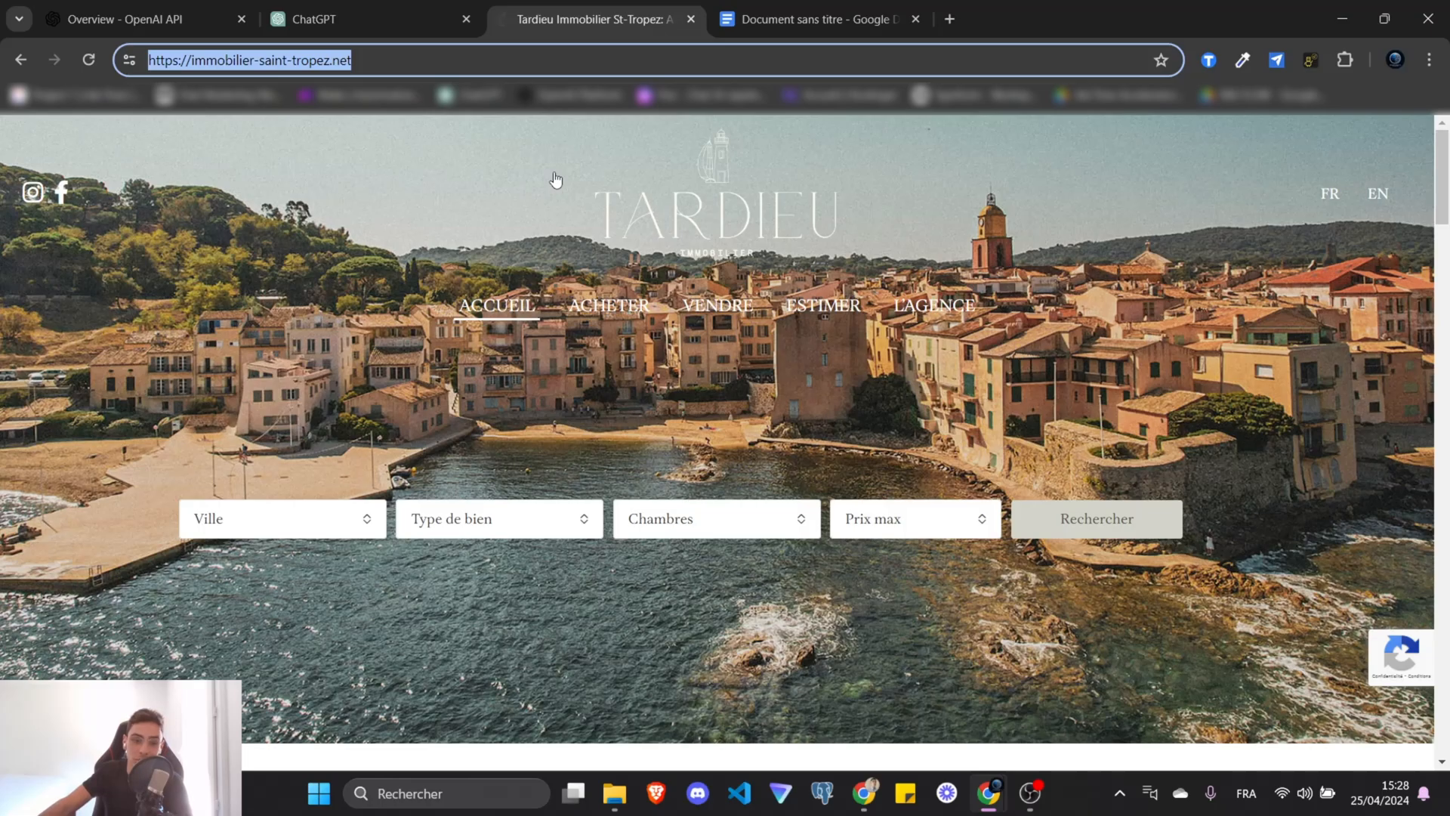
Scroll through the agency's home page and extract it as plain text with Page Plain Text.
scroll(543, 207, down, 15)
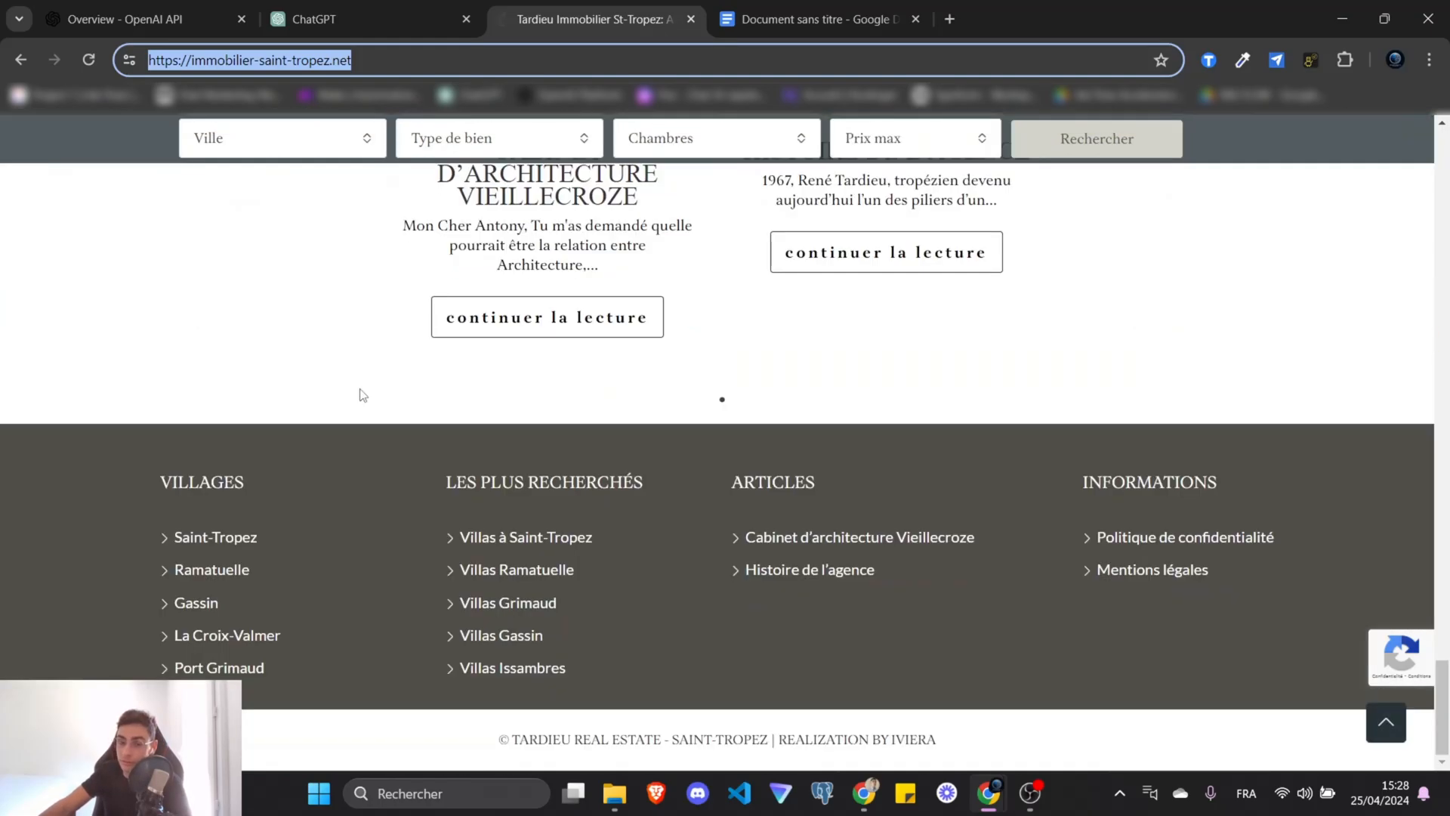
click(361, 394)
scroll(362, 394, up, 15)
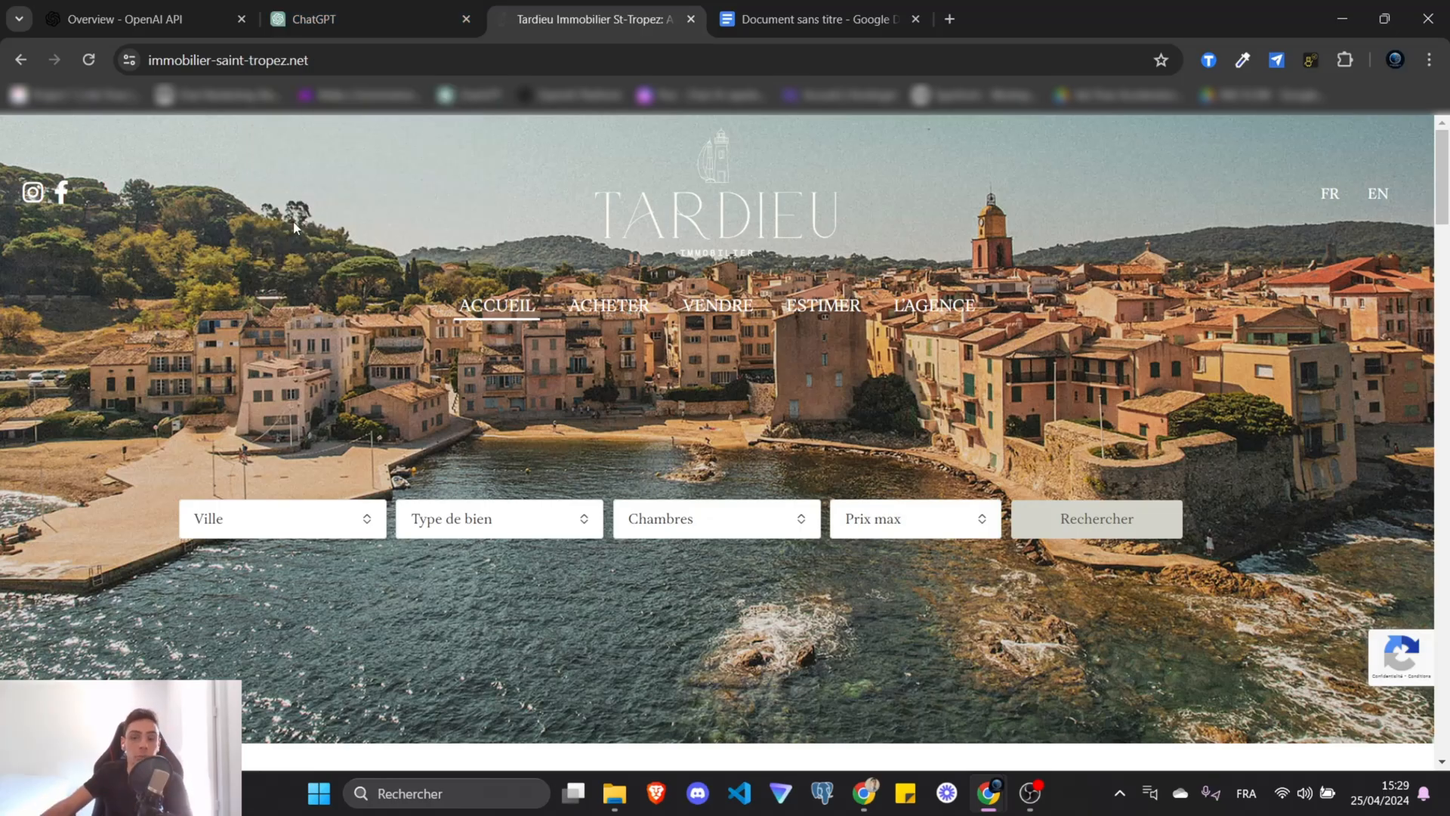
scroll(804, 451, down, 5)
drag(1134, 527, 967, 310)
scroll(967, 310, down, 10)
scroll(1202, 405, down, 10)
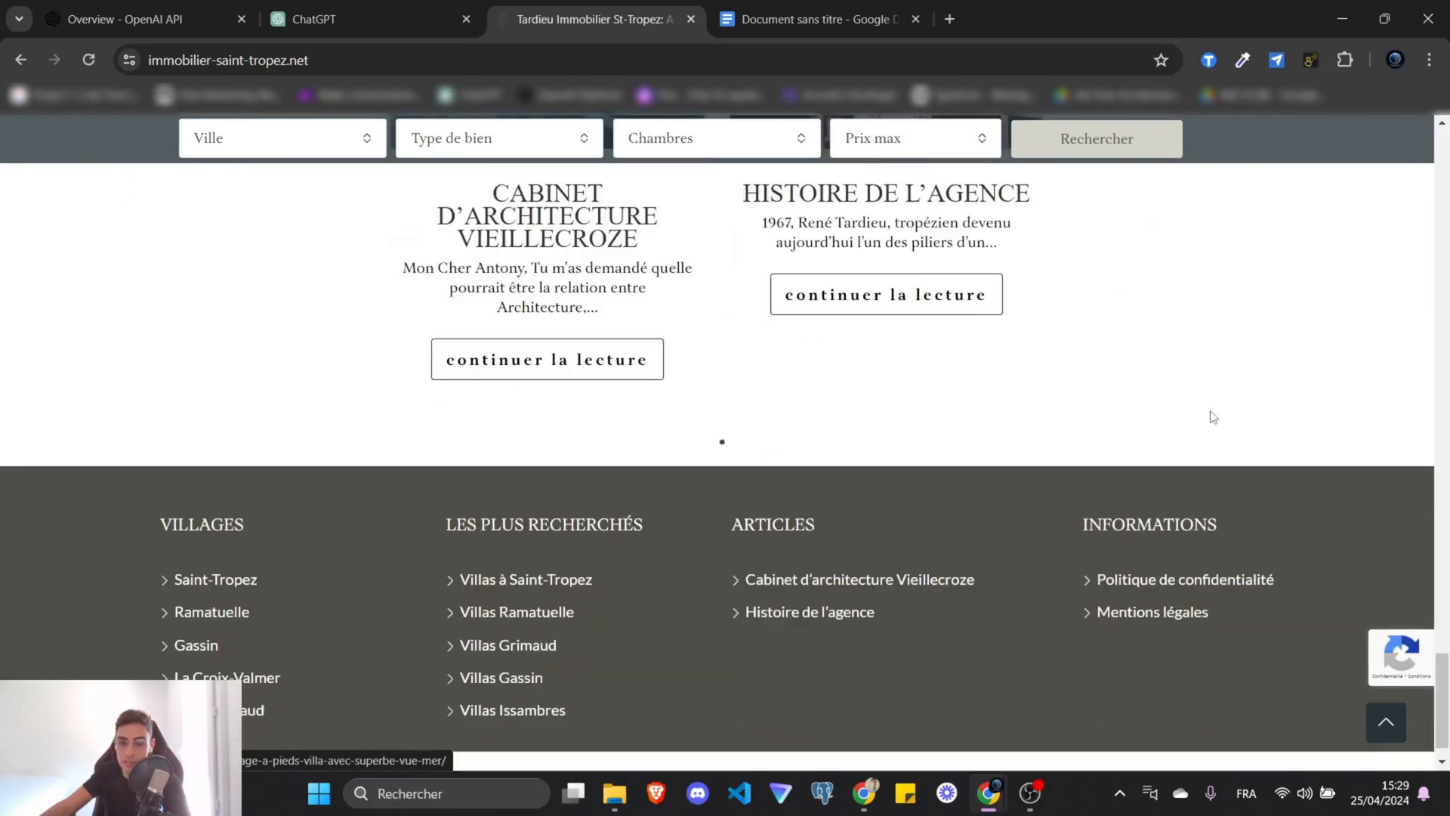
scroll(1127, 221, up, 2)
scroll(1127, 220, up, 20)
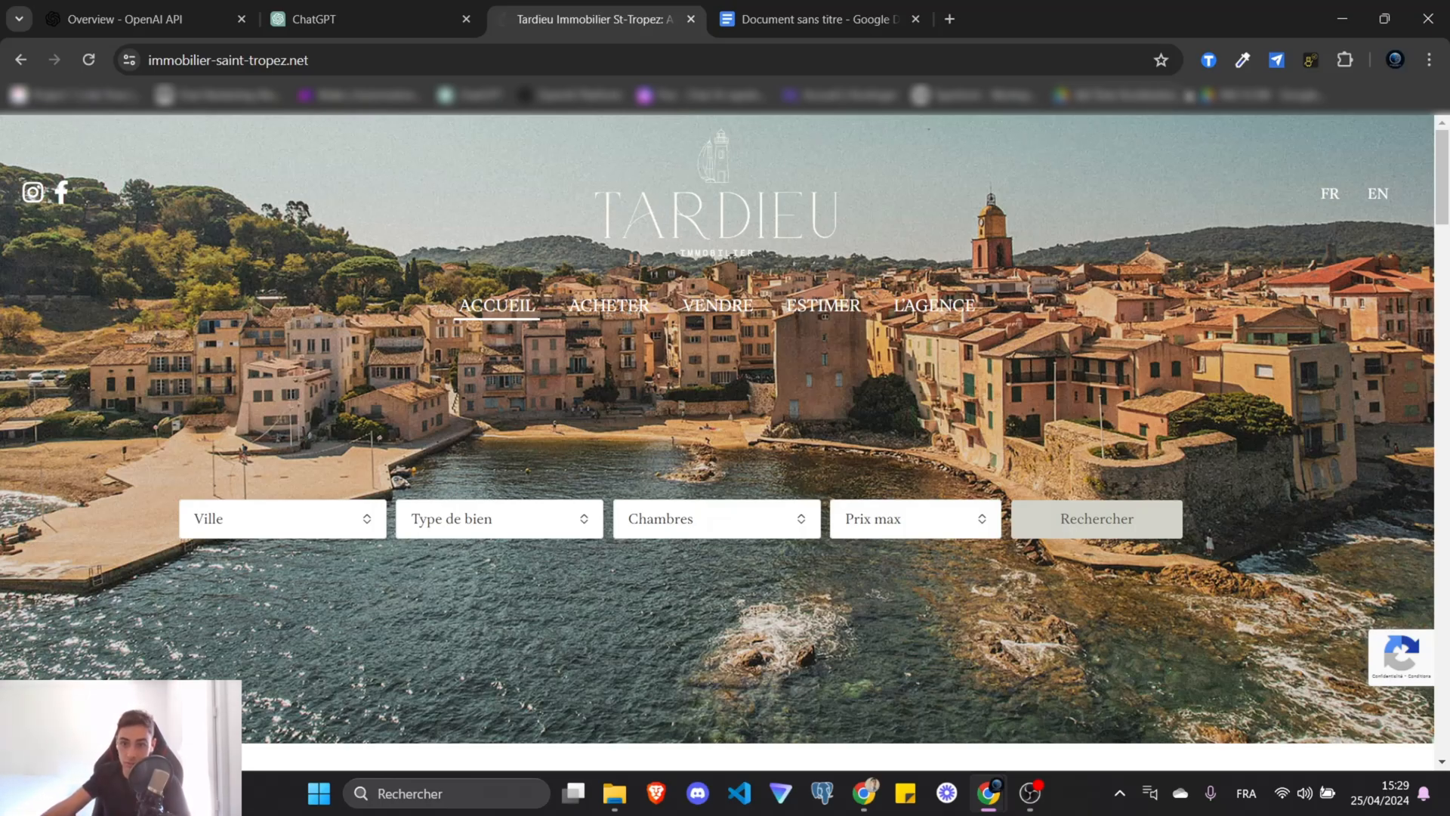
click(1208, 60)
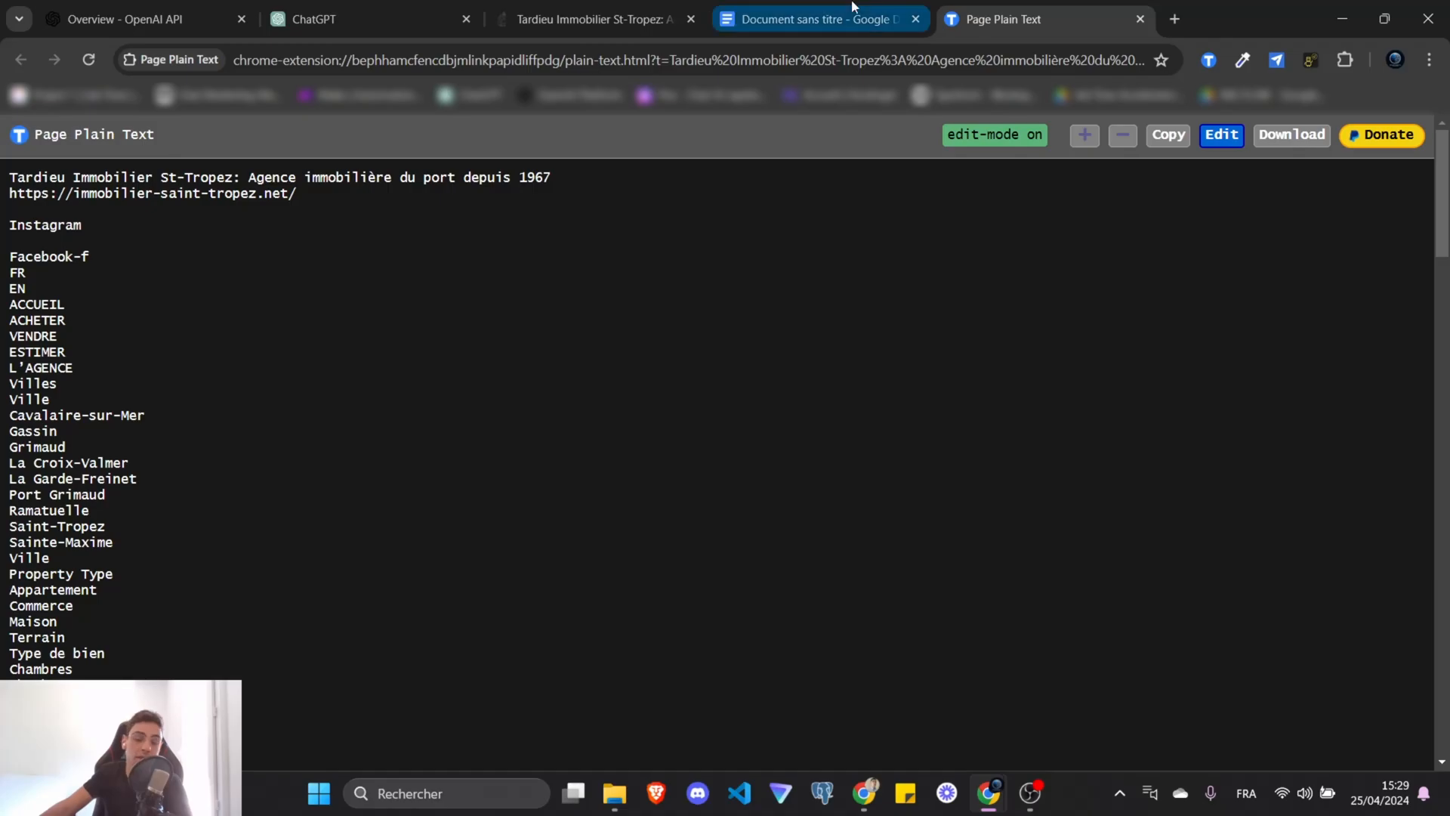
Place the plain-text tab beside the Tardieu site and focus its text content.
drag(995, 18, 687, 32)
click(674, 11)
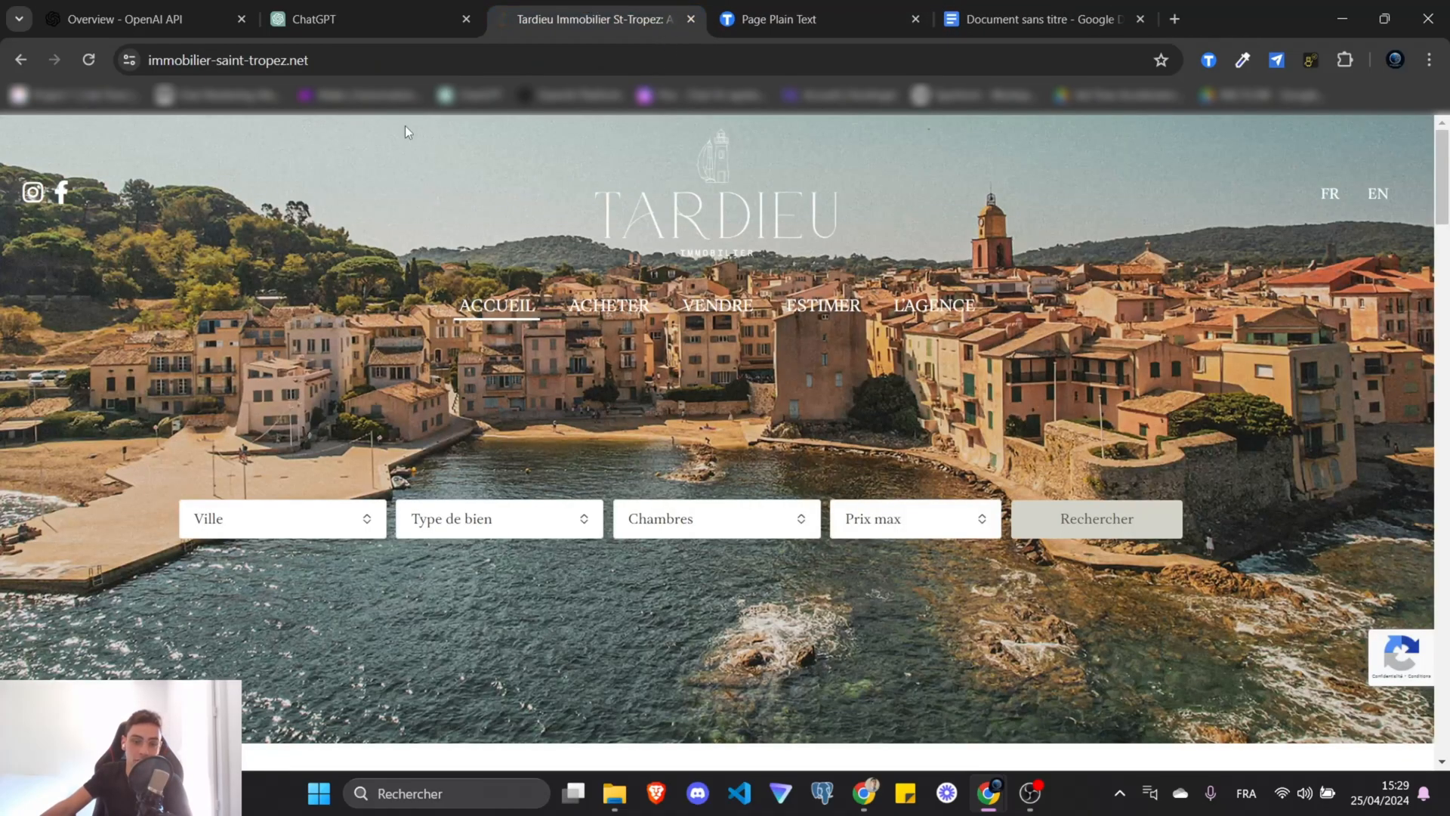
key(ctrl+Tab)
click(705, 405)
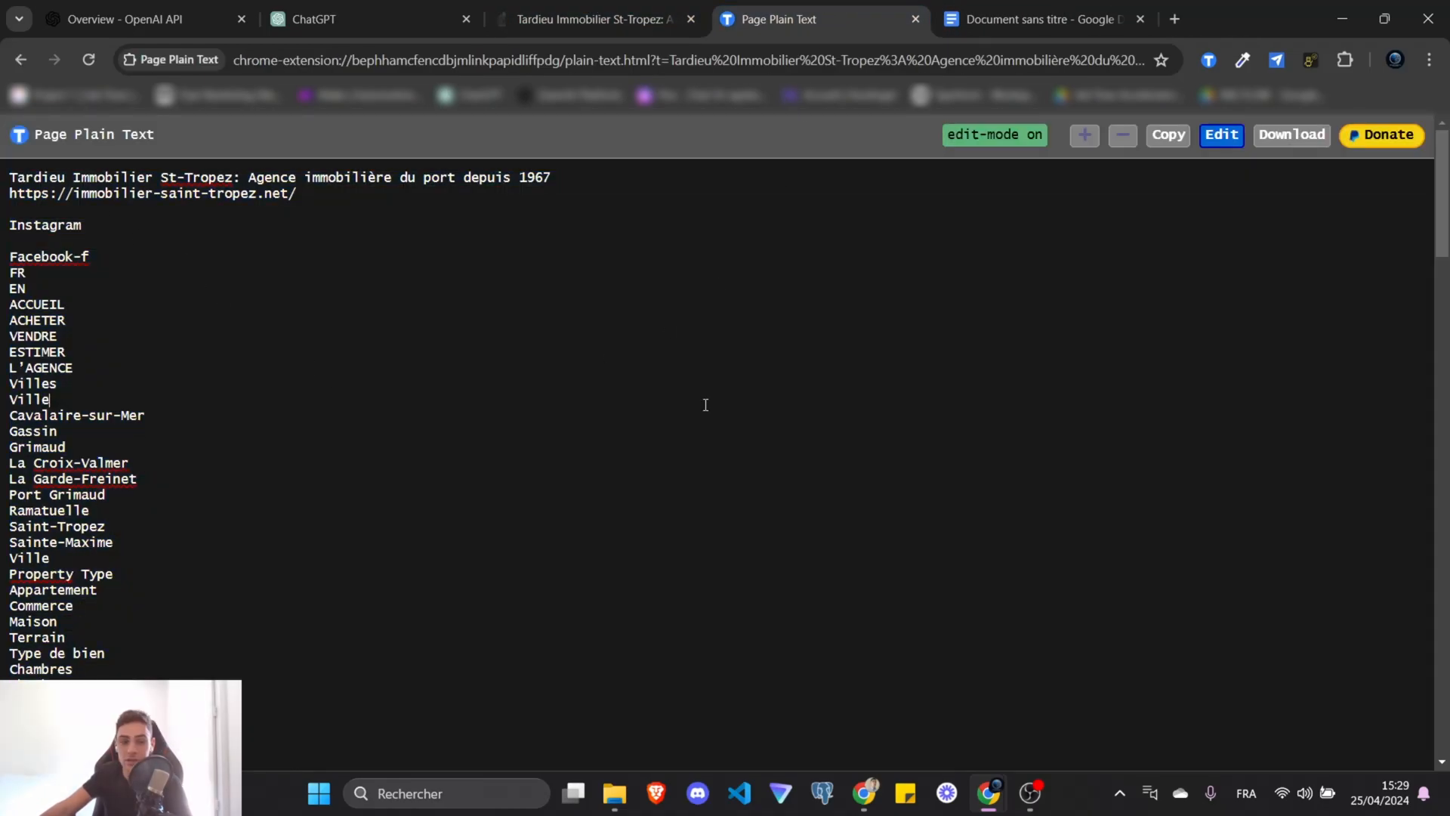
click(599, 7)
Paste the Tardieu site's plain text into the blank untitled Google Doc.
click(1087, 6)
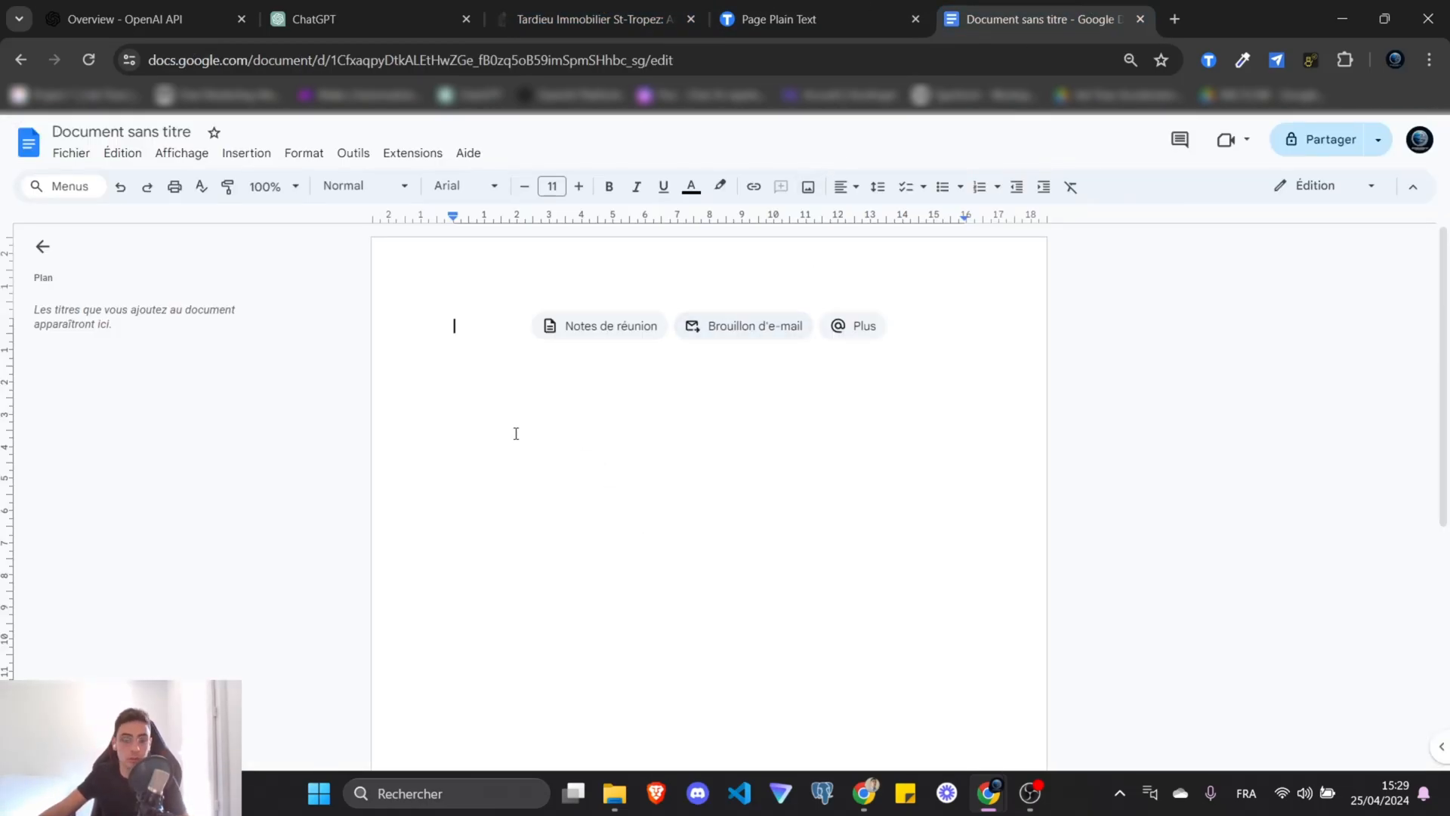
key(ctrl+v)
scroll(647, 550, up, 20)
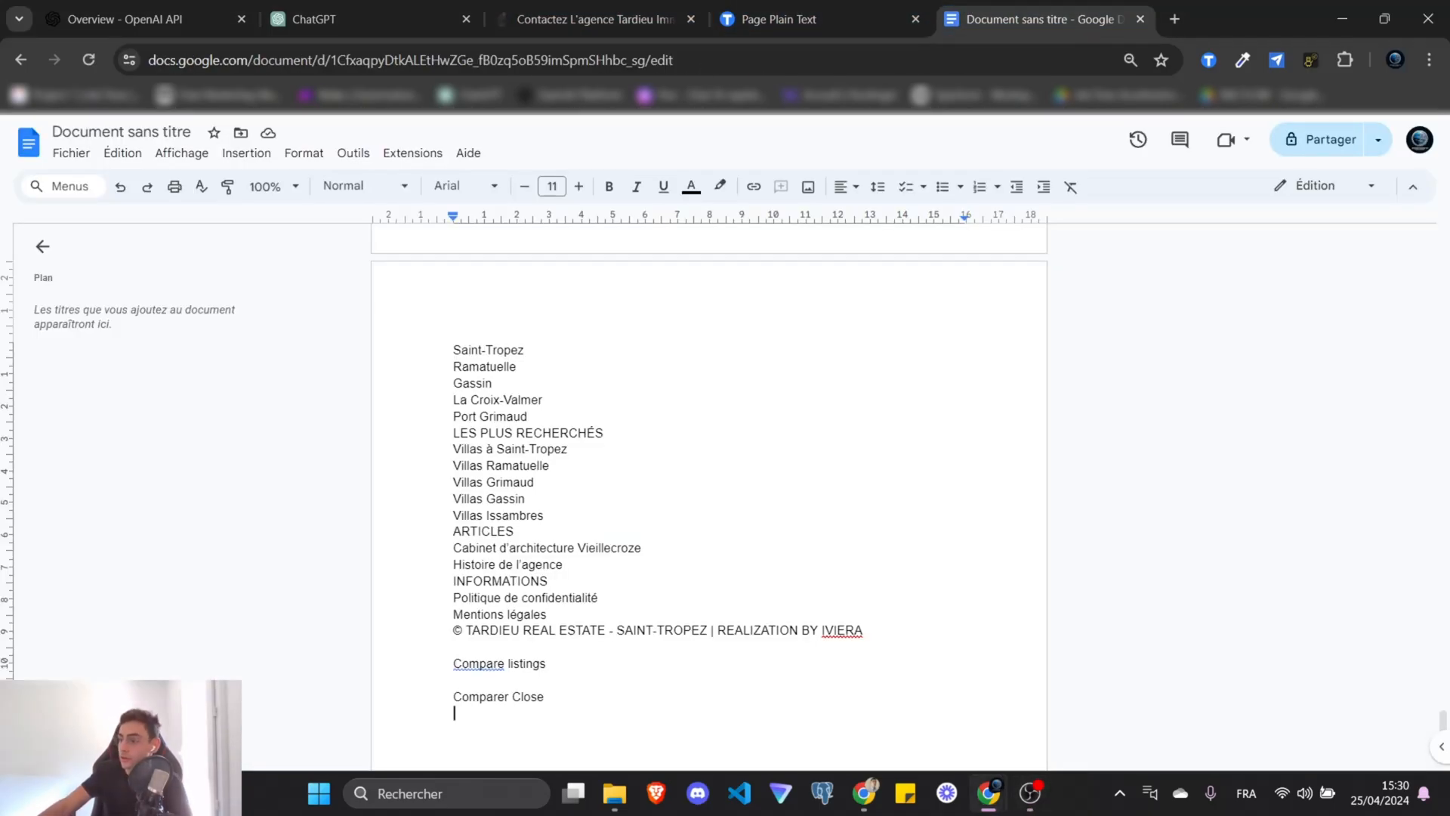
key(alt+Tab)
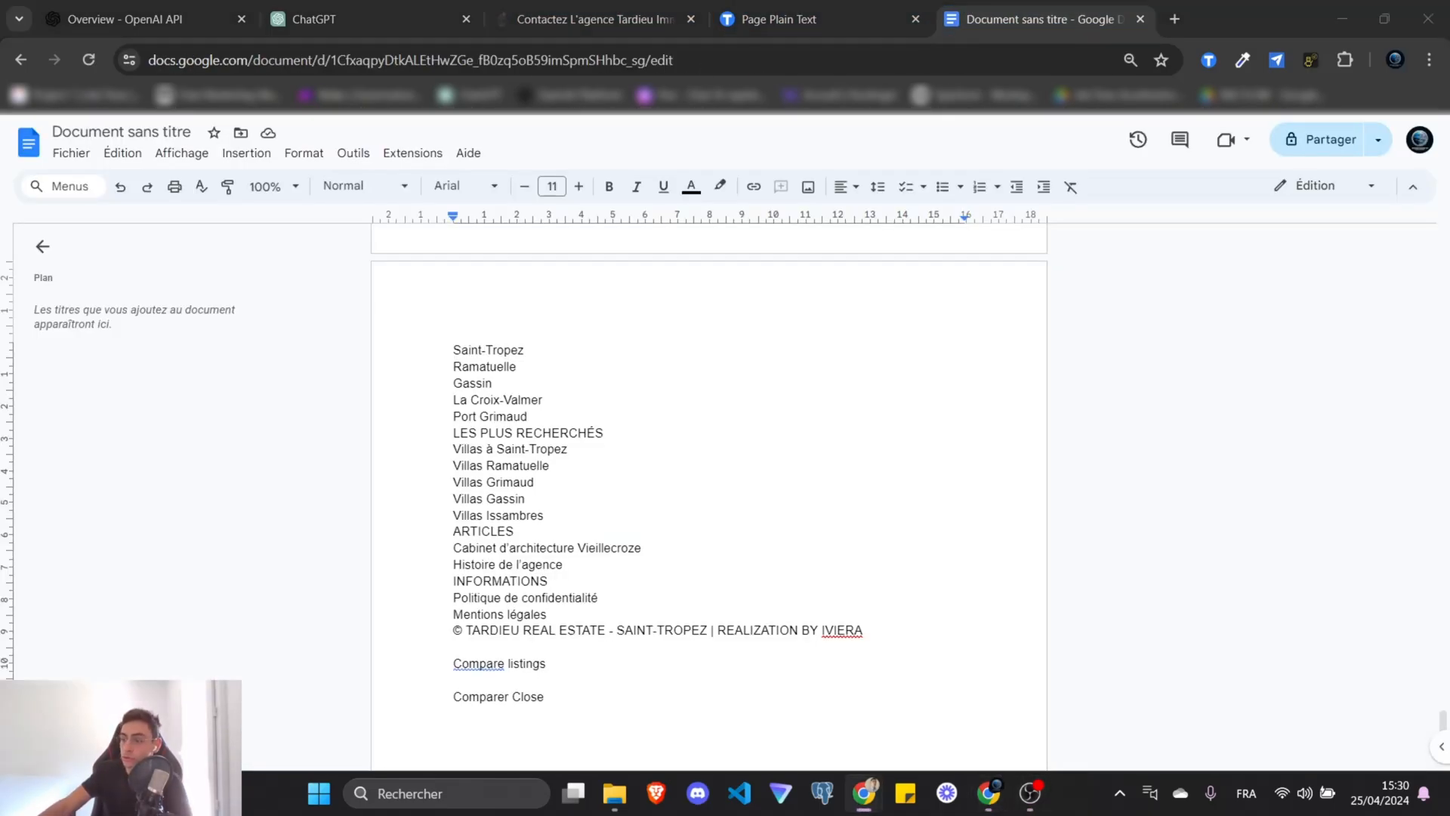
click(589, 386)
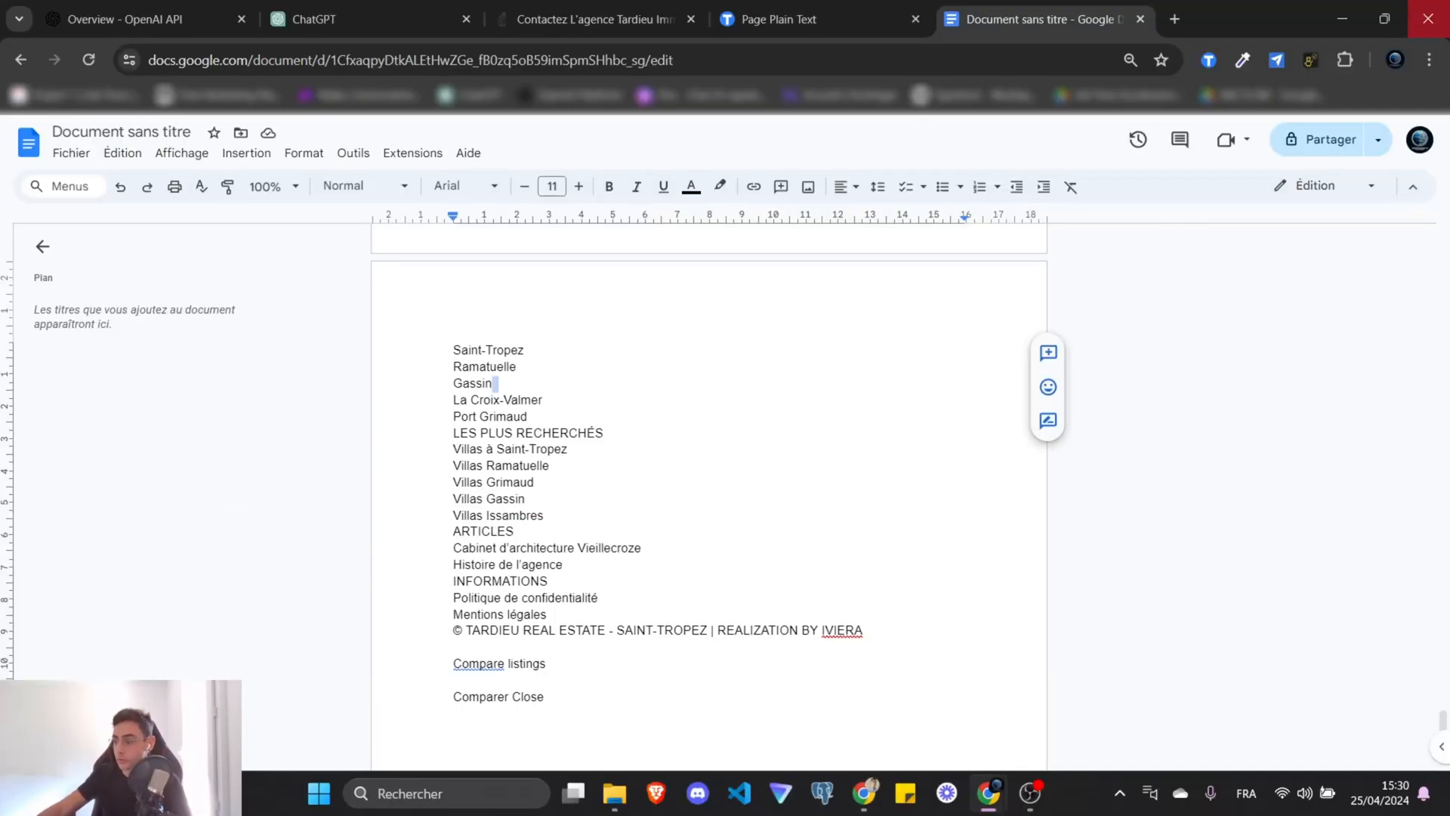
key(alt+Tab)
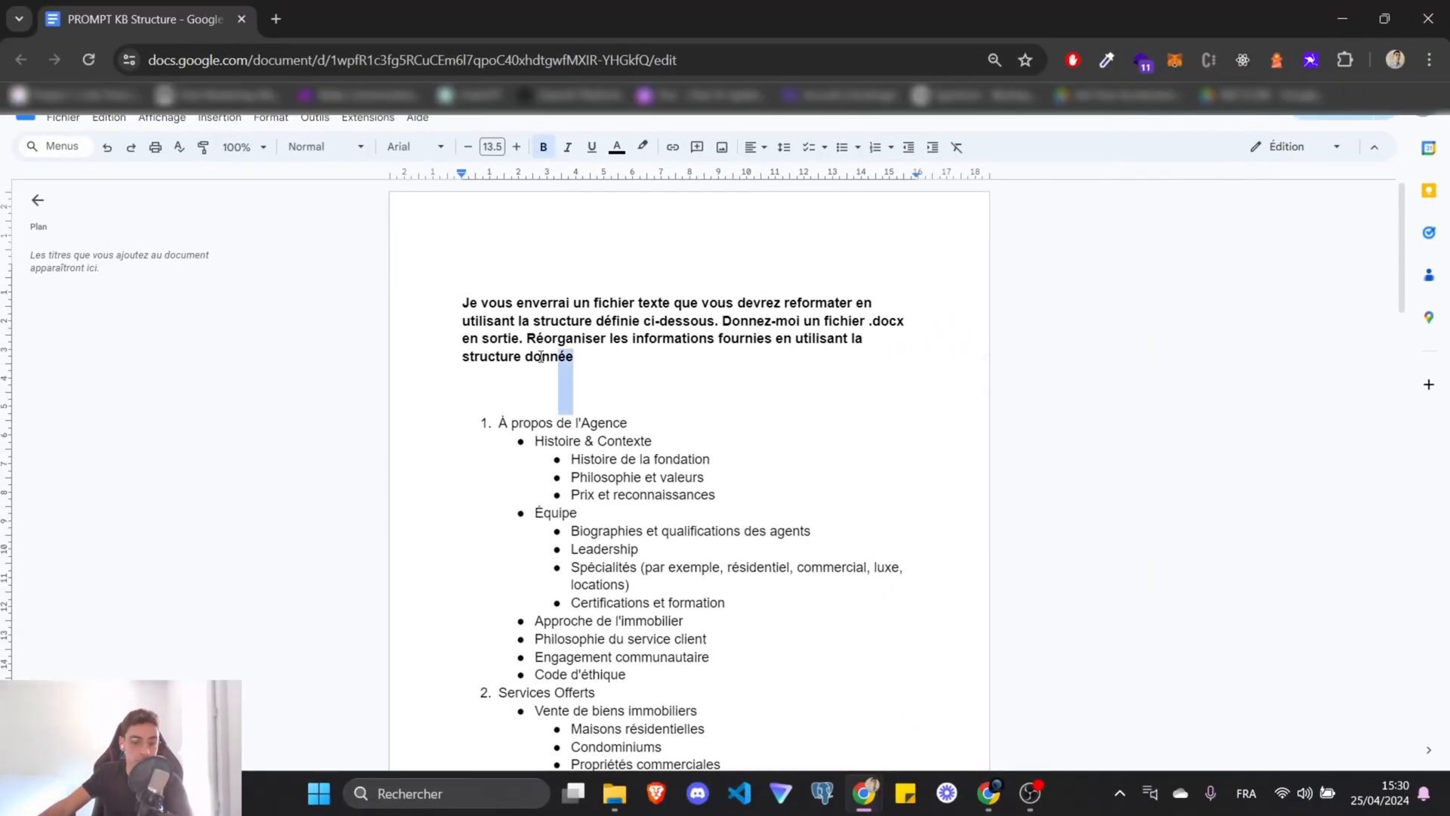
Highlight the start of the reformatting prompt in the PROMPT KB Structure document.
drag(541, 356, 889, 335)
click(580, 362)
Select the reformatting prompt, including its .docx output instruction, and move to the ChatGPT window.
click(816, 405)
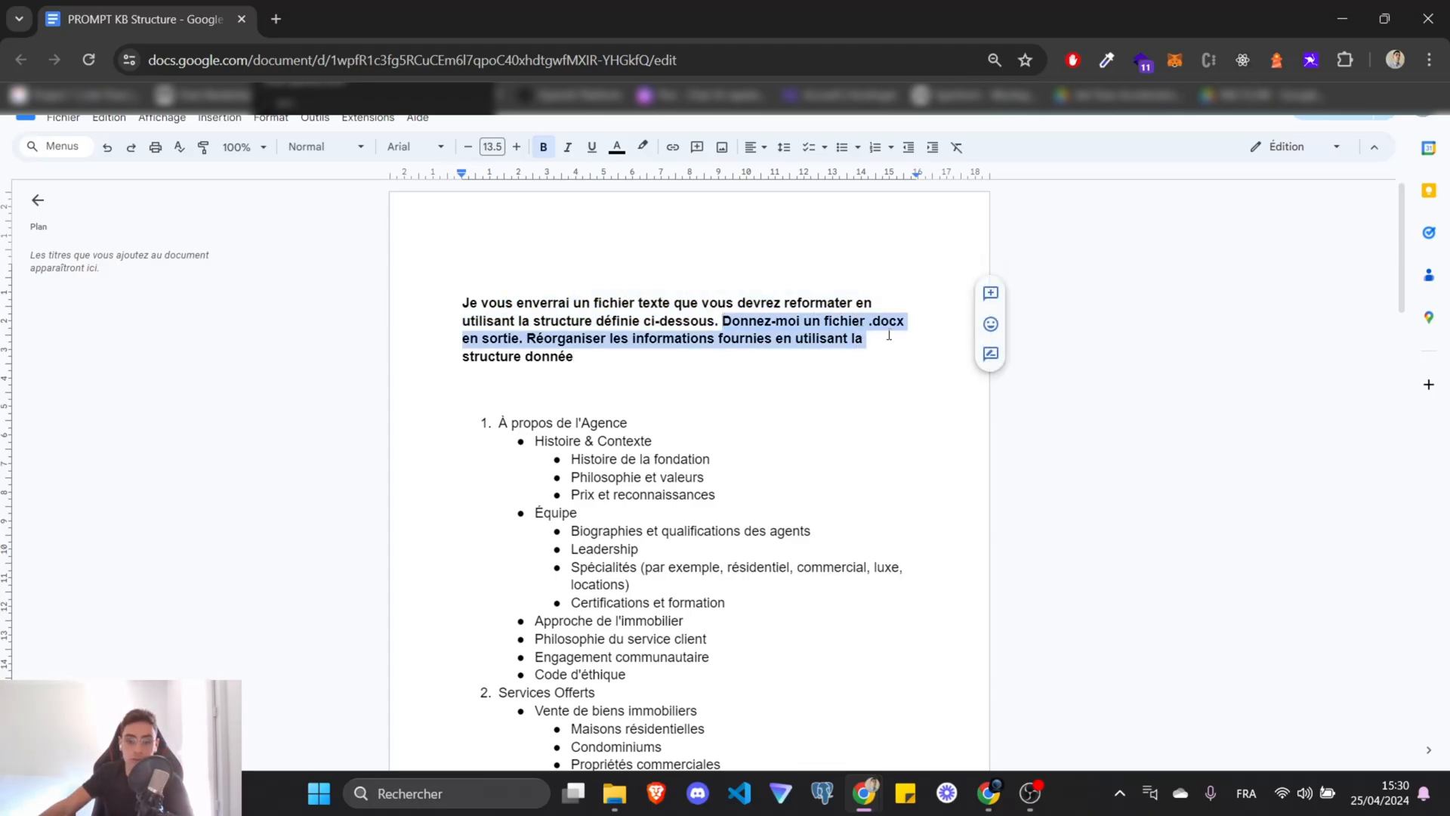
click(888, 335)
double_click(887, 320)
click(872, 332)
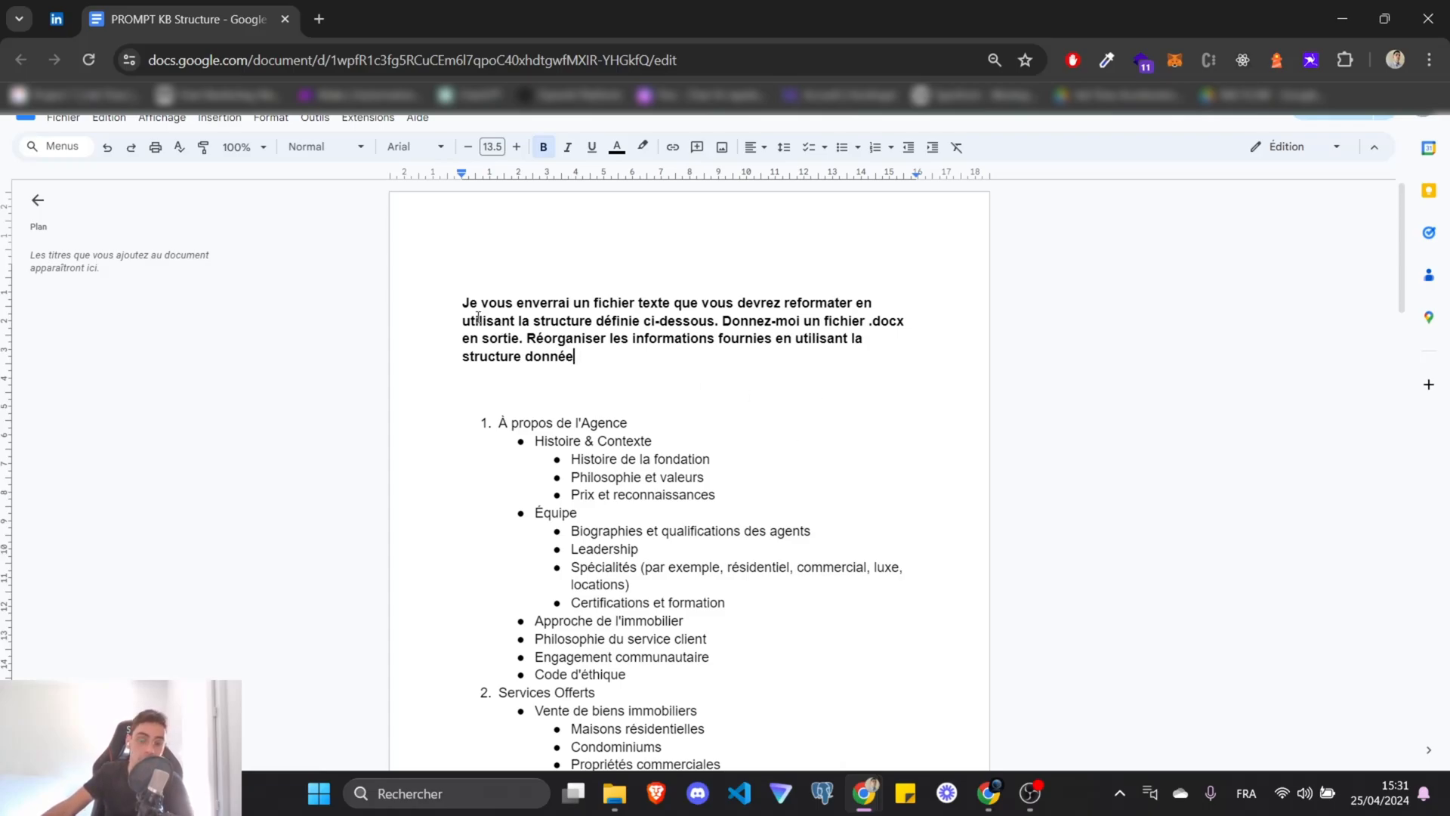
key(alt+Tab)
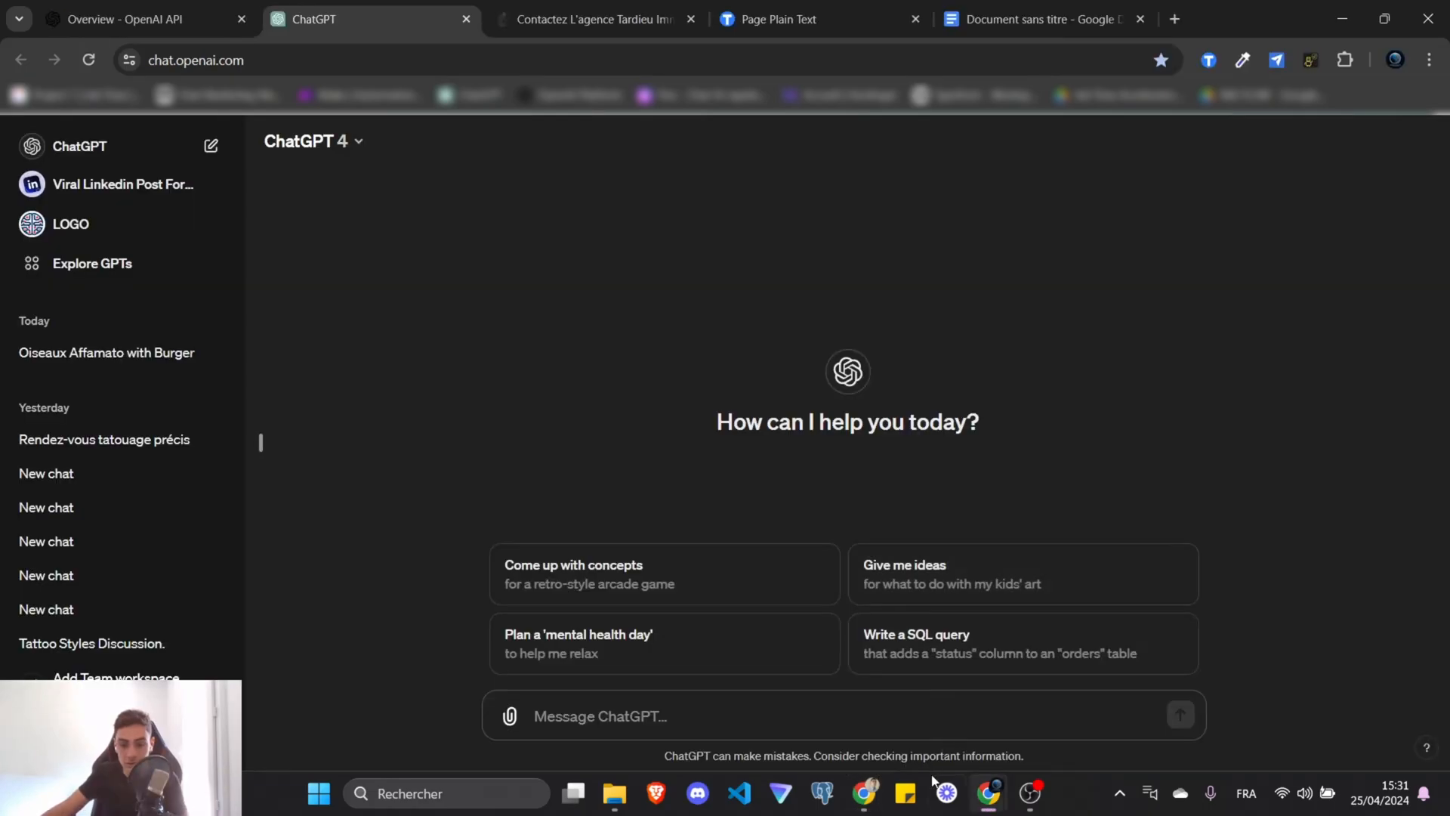
Select and copy the reformatting prompt text.
click(980, 16)
key(ctrl+a)
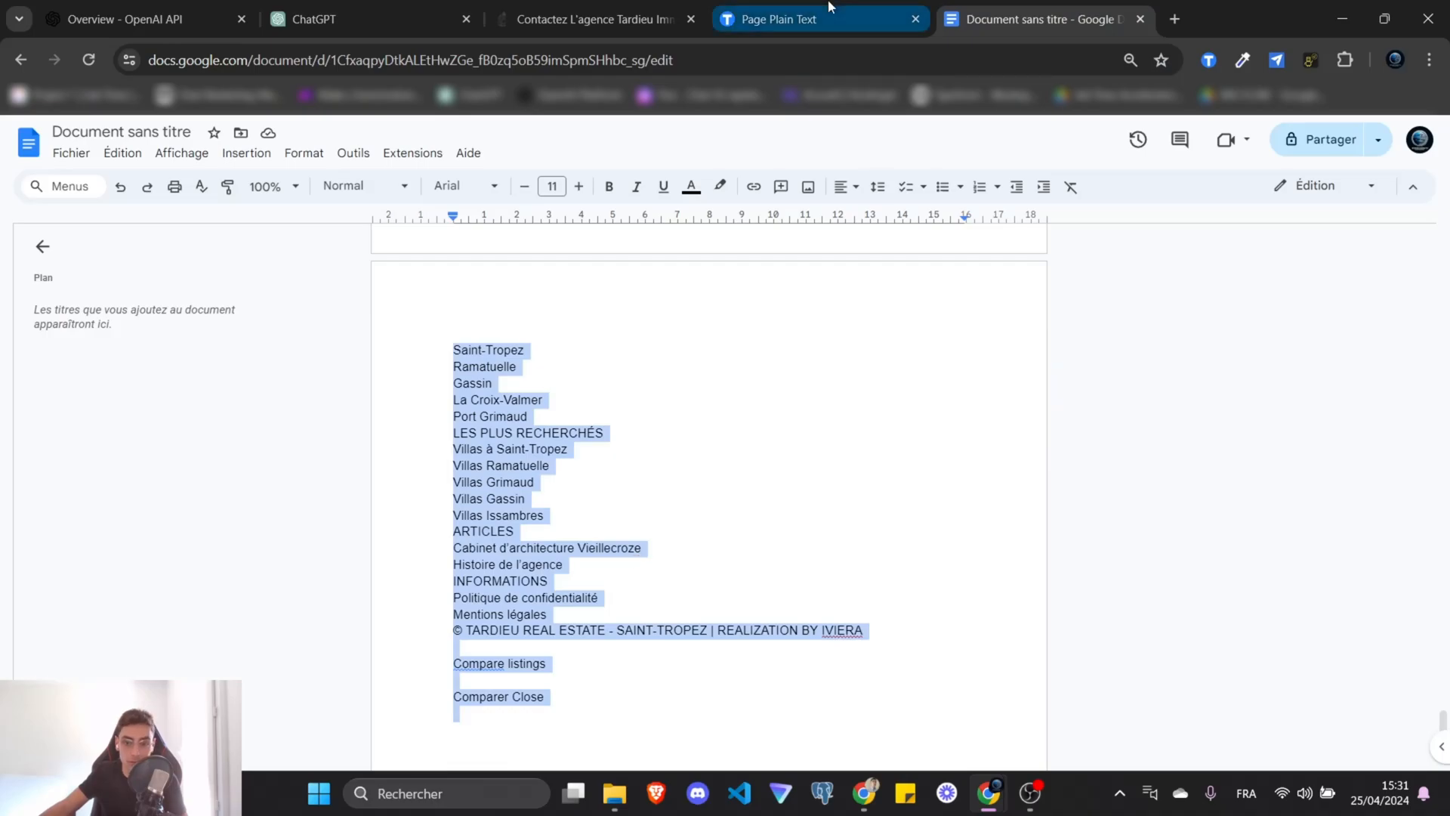
click(818, 19)
key(ctrl+Page_Up)
key(ctrl+Page_Up)
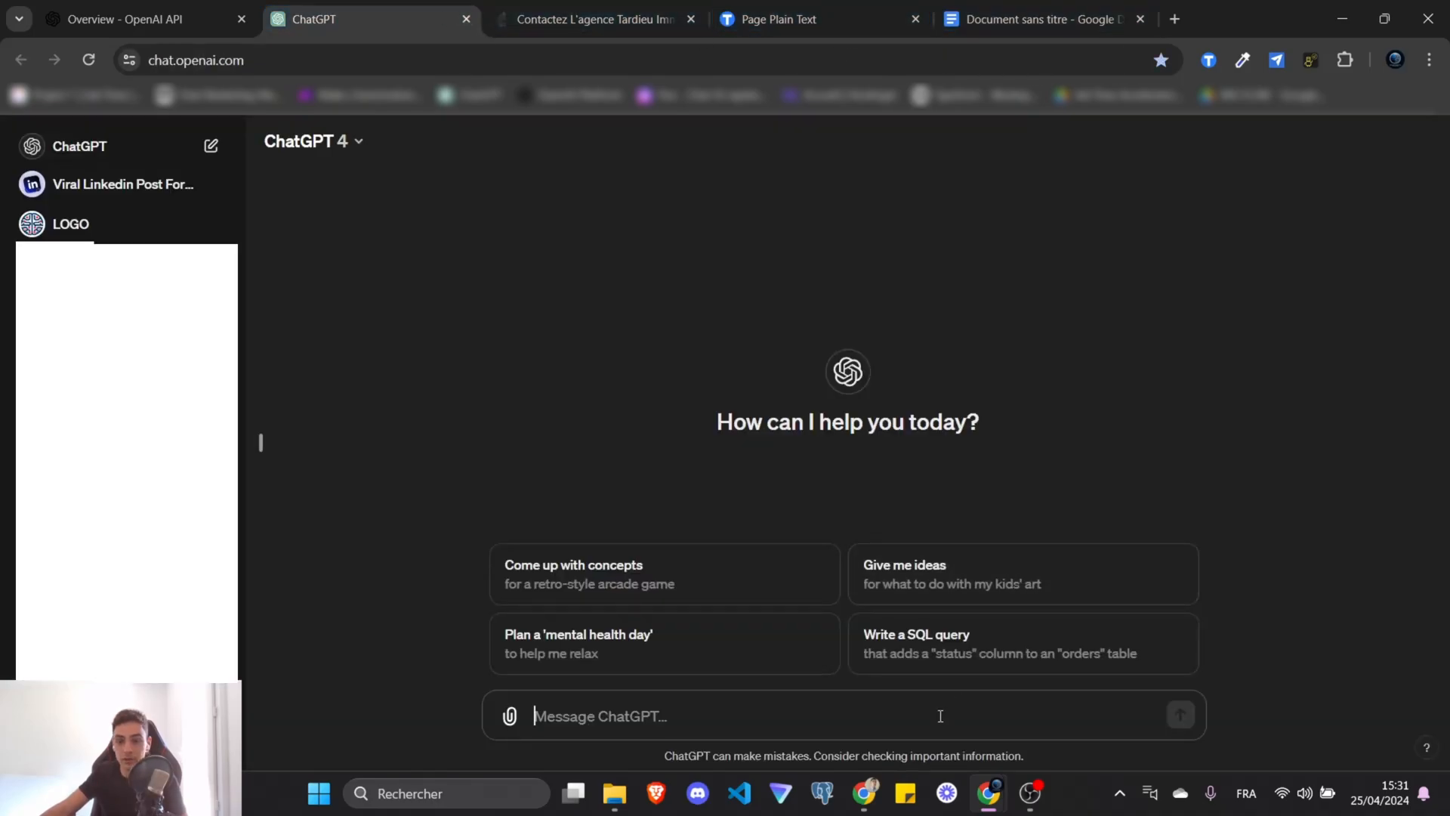
click(1013, 24)
key(ctrl+c)
Paste the prompt into ChatGPT, attach KB Brut.txt, and send the message.
key(ctrl+Page_Up)
key(ctrl+Page_Up)
key(ctrl+Page_Up)
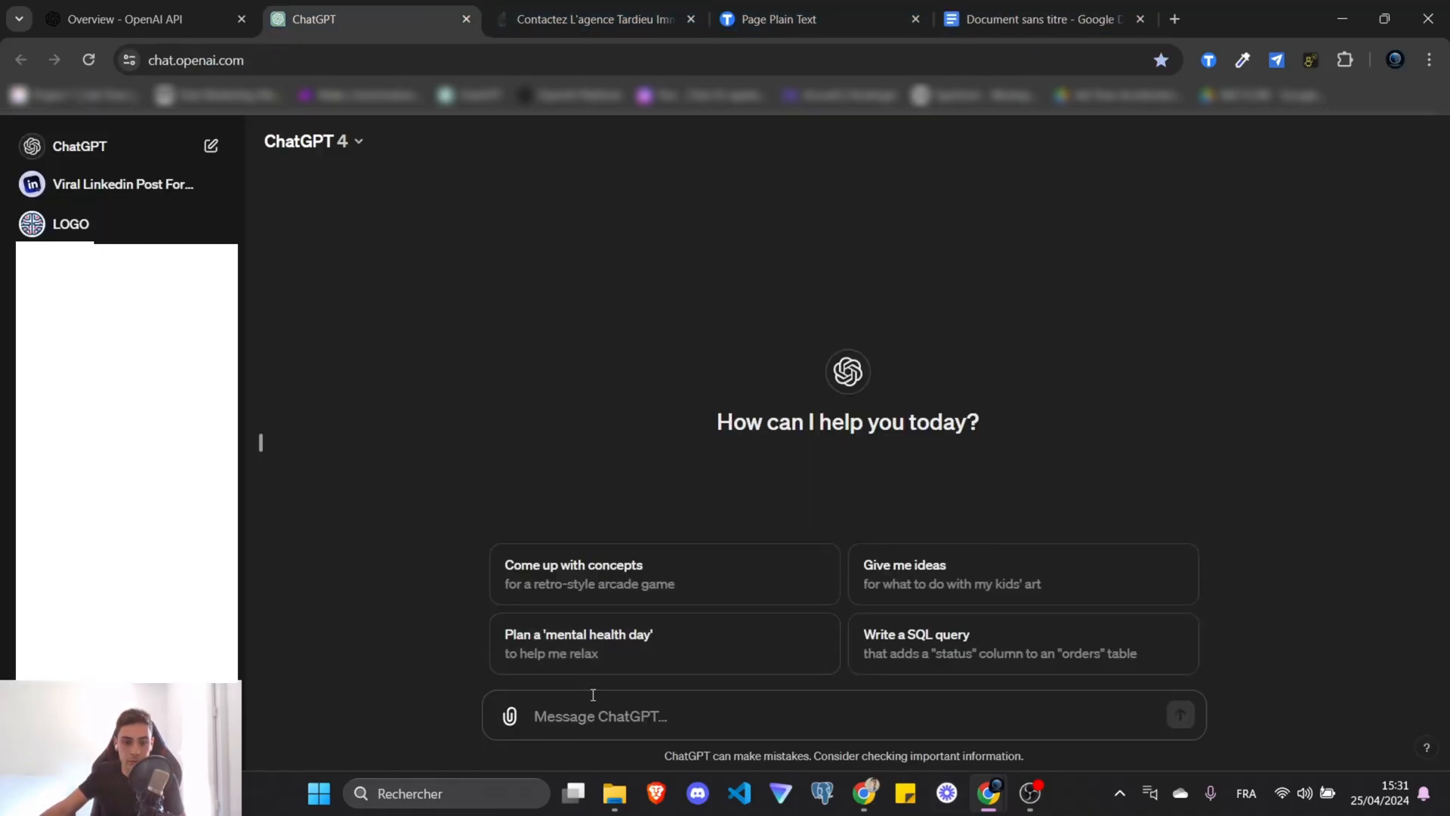
key(ctrl+v)
key(BackSpace)
key(BackSpace)
key(BackSpace)
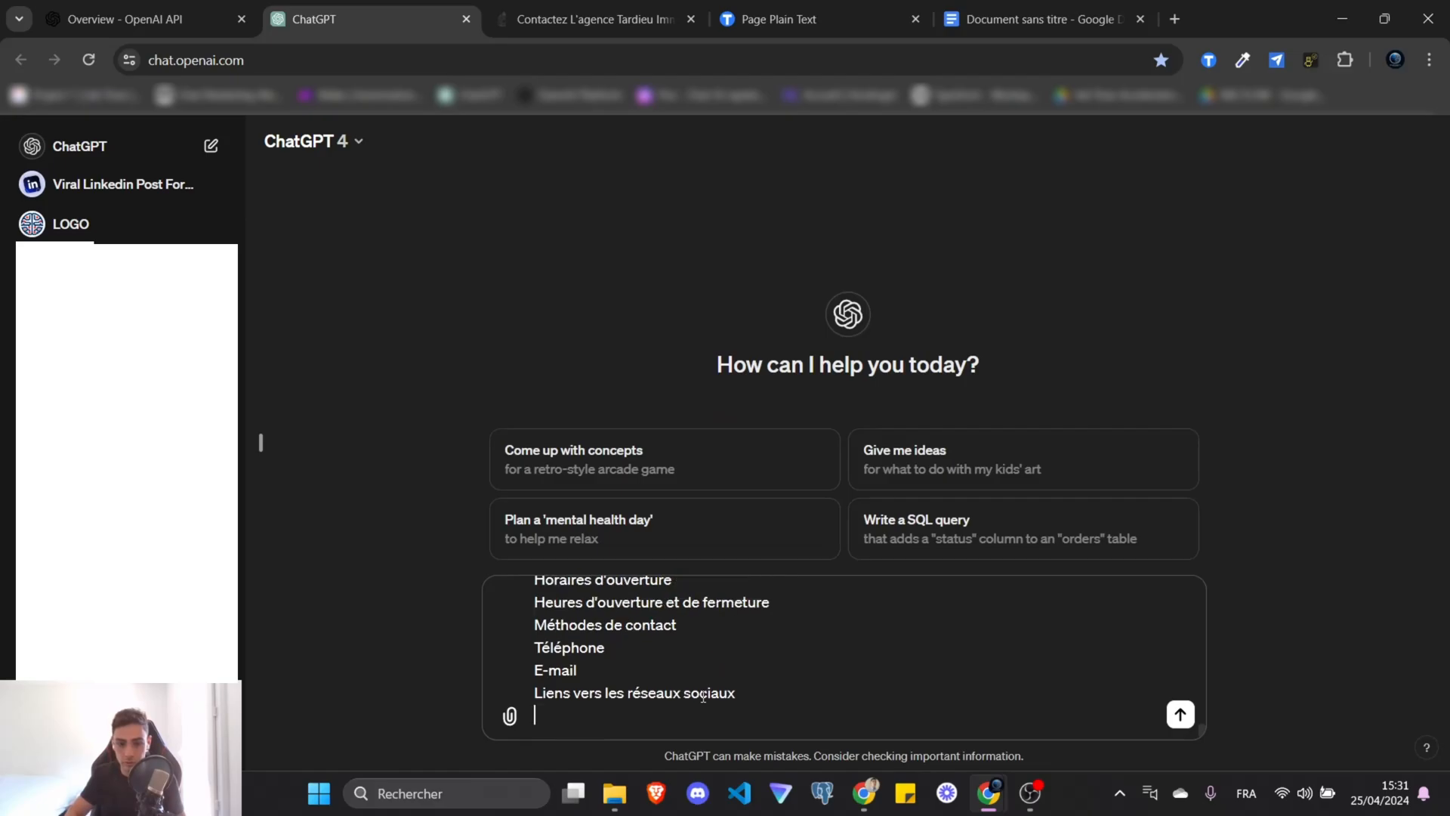
drag(1449, 559, 487, 529)
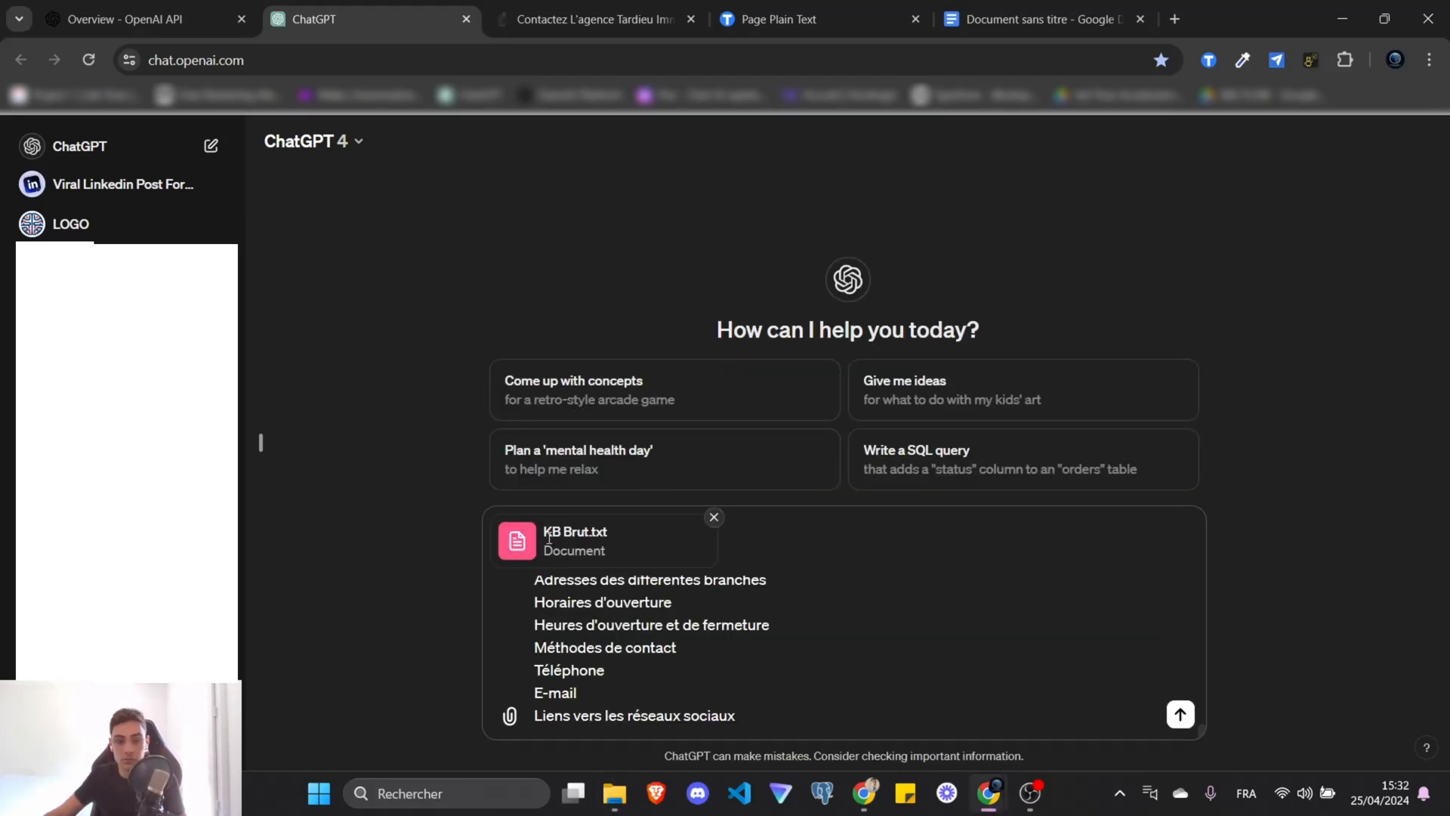
scroll(755, 665, up, 10)
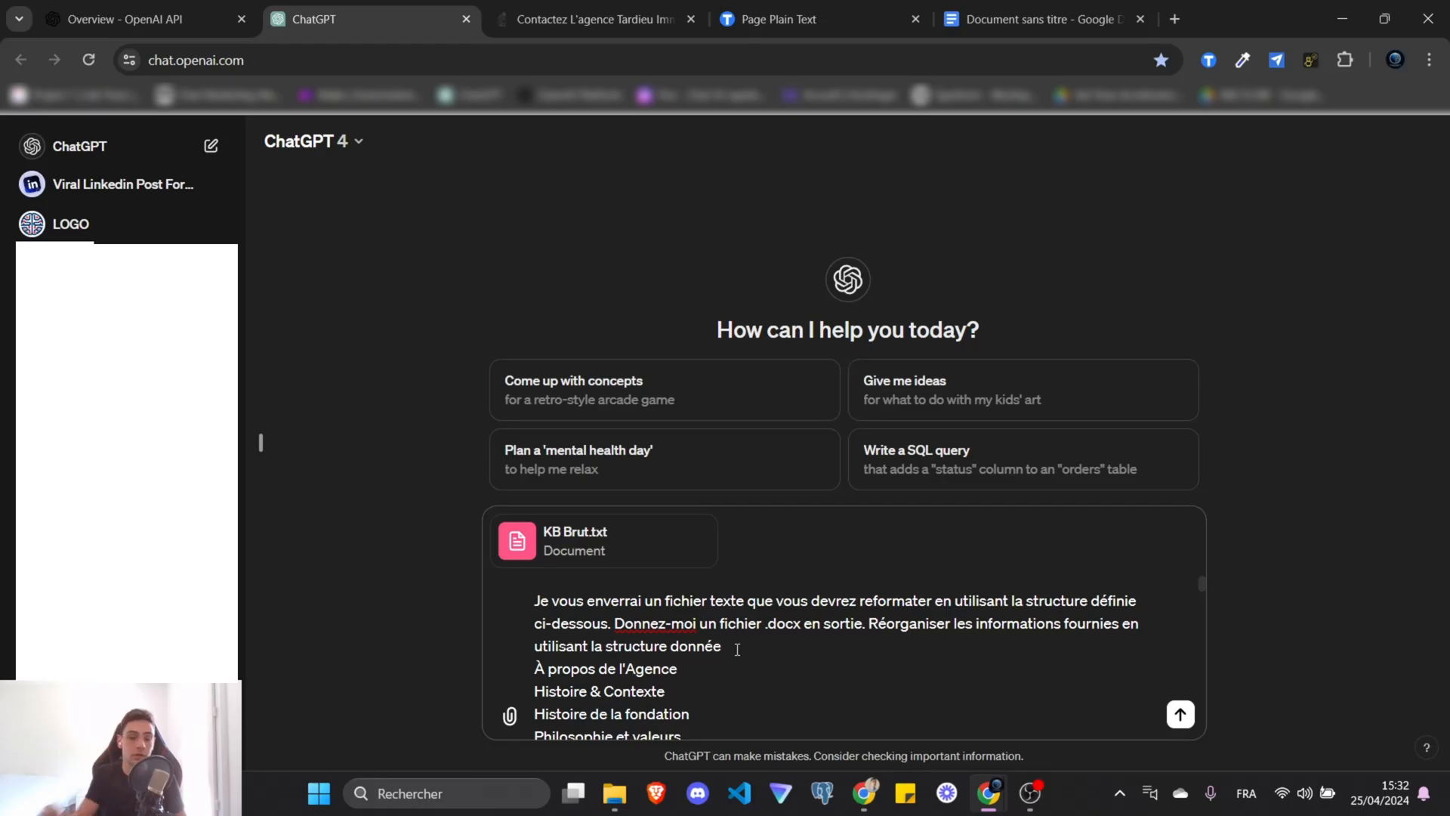
key(Return)
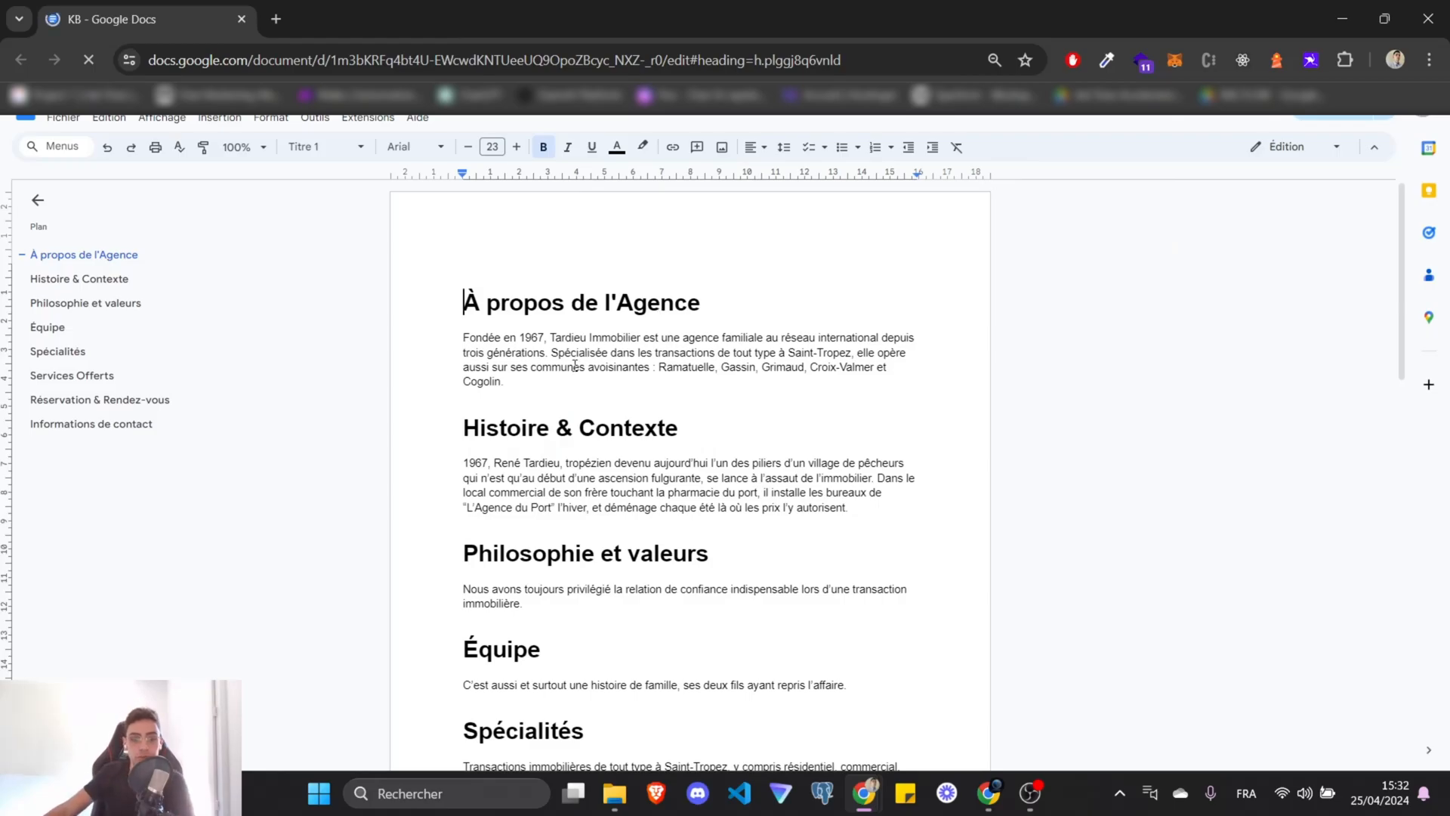
Review the KB document headings: À propos de l'Agence, Équipe, Spécialités, Services Offerts, Informations de contact.
drag(463, 302, 654, 479)
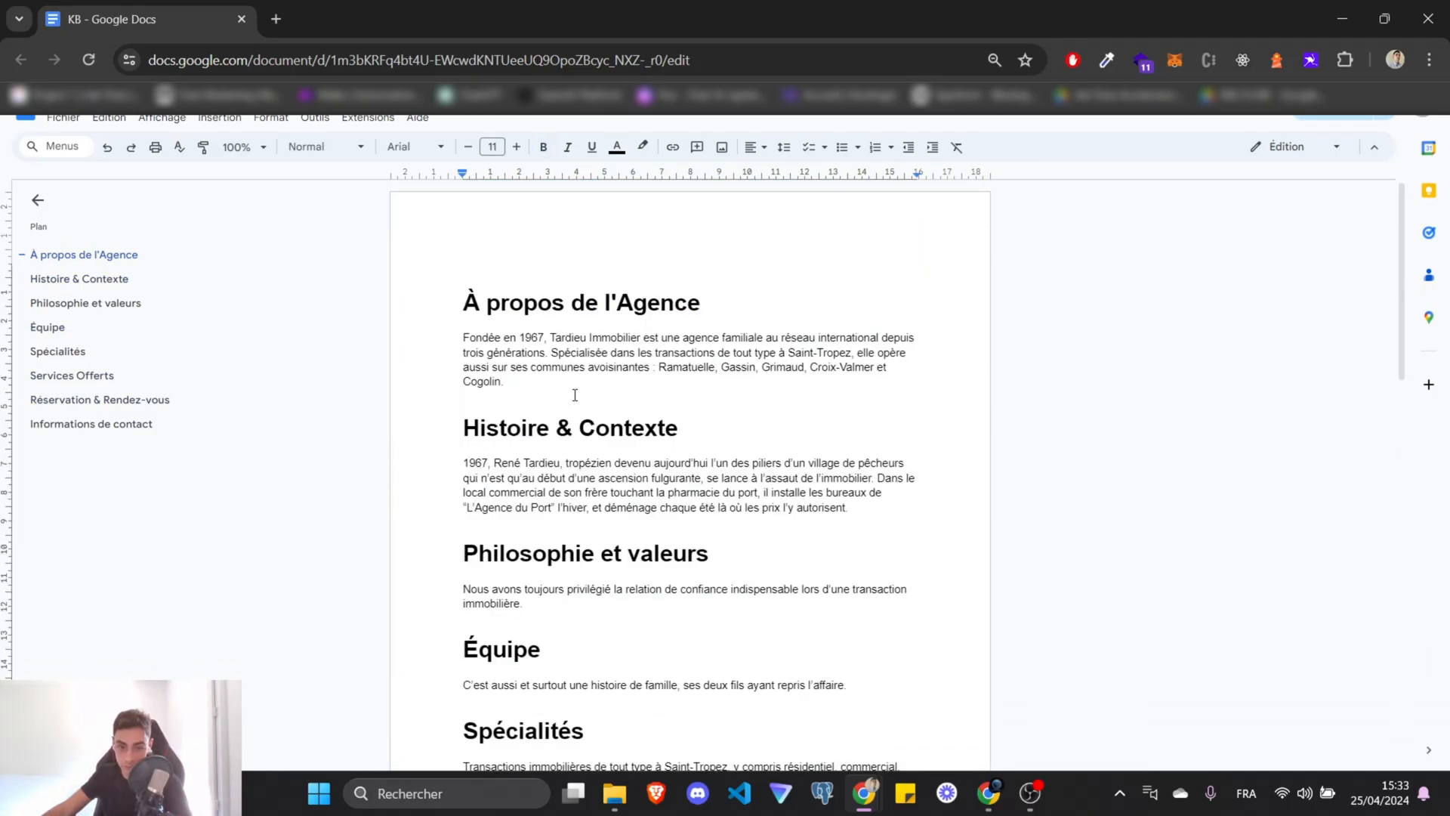
drag(573, 393, 714, 304)
click(540, 380)
drag(683, 429, 463, 429)
scroll(678, 468, down, 1)
scroll(678, 467, down, 2)
drag(714, 367, 366, 405)
double_click(538, 464)
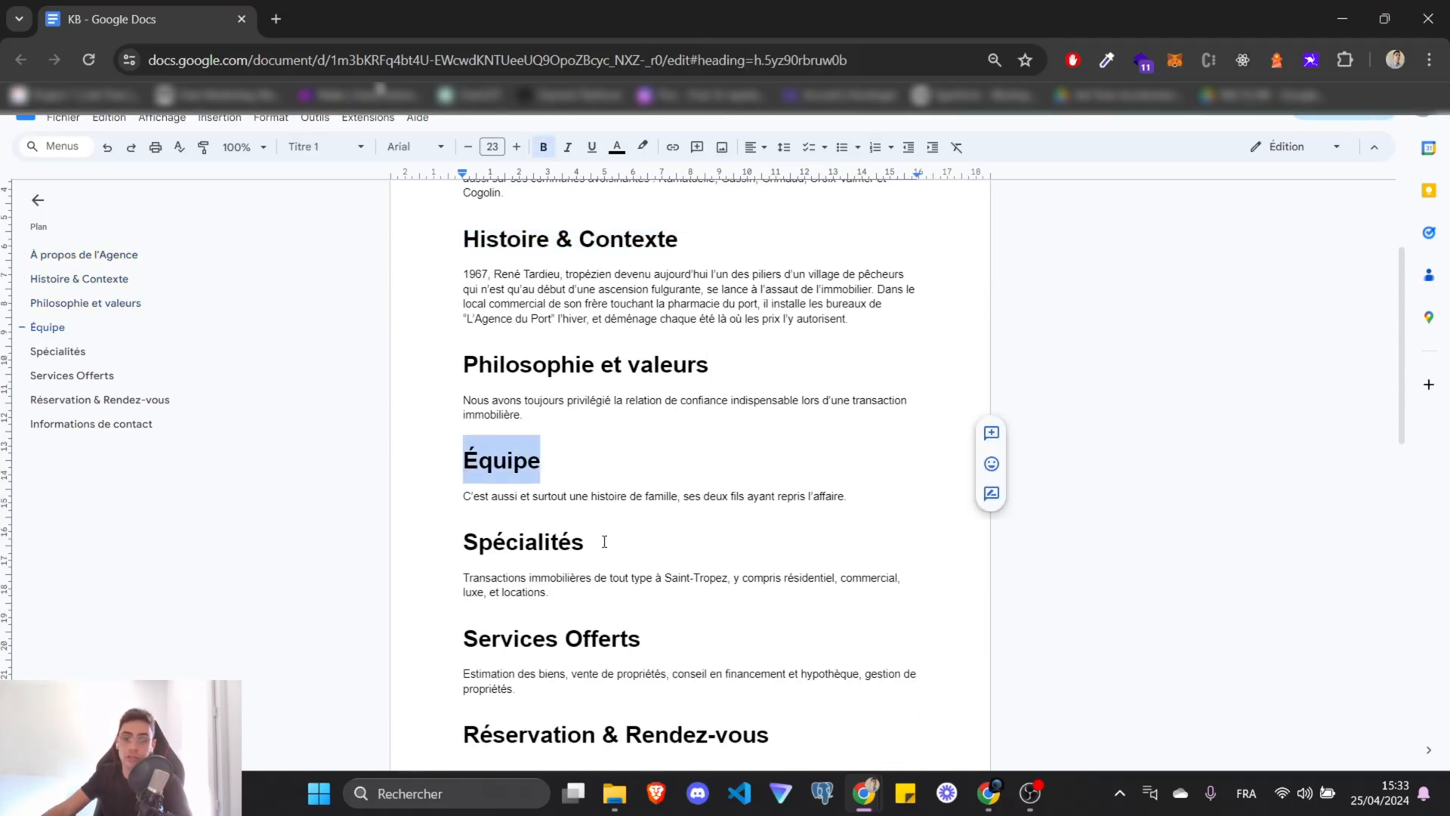
double_click(580, 543)
scroll(585, 493, down, 1)
scroll(663, 447, down, 2)
triple_click(657, 437)
scroll(703, 498, down, 3)
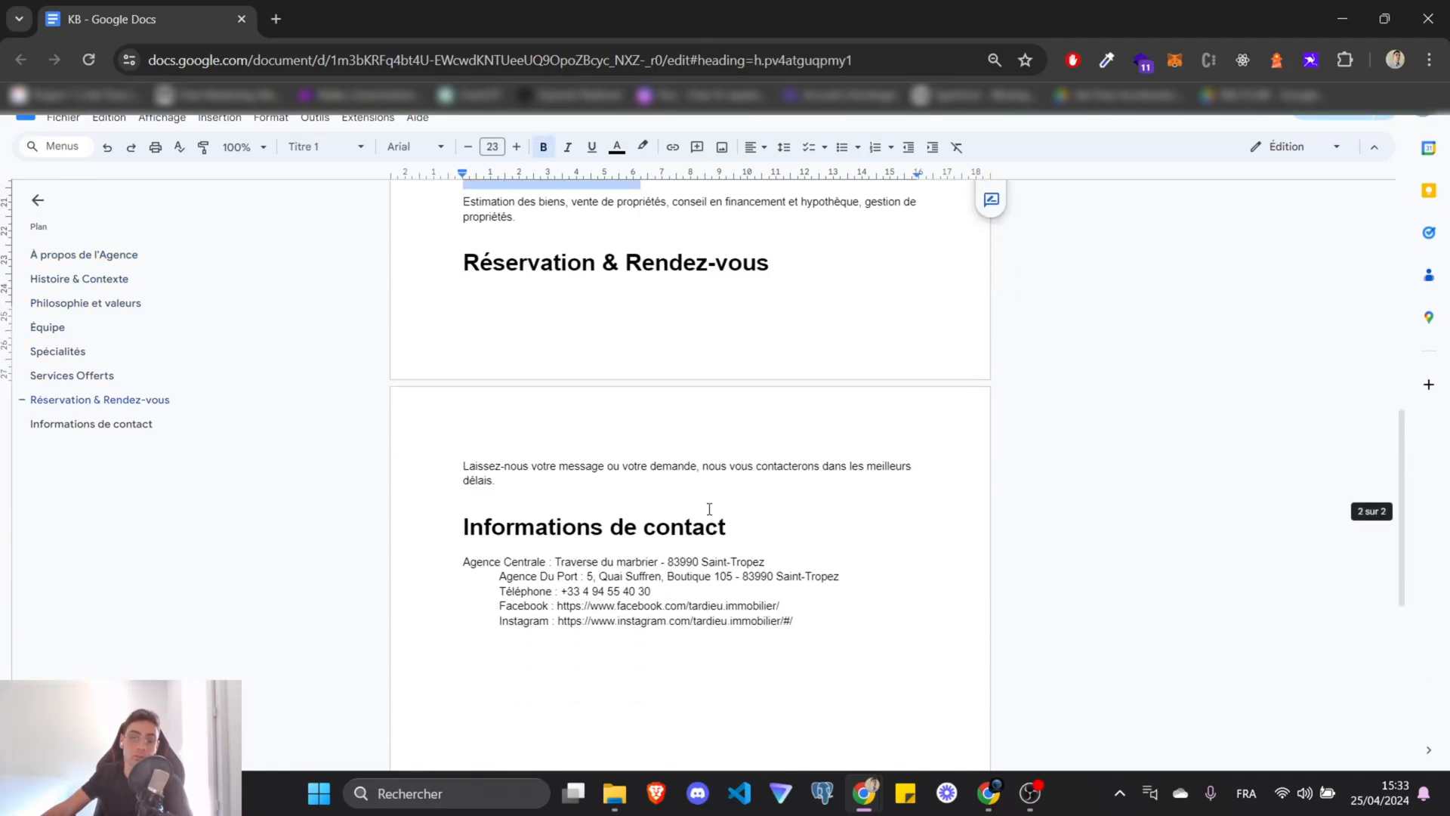
drag(736, 530, 461, 531)
click(712, 611)
Close the ChatGPT, untitled Google Doc and plain-text page tabs.
key(alt+Tab)
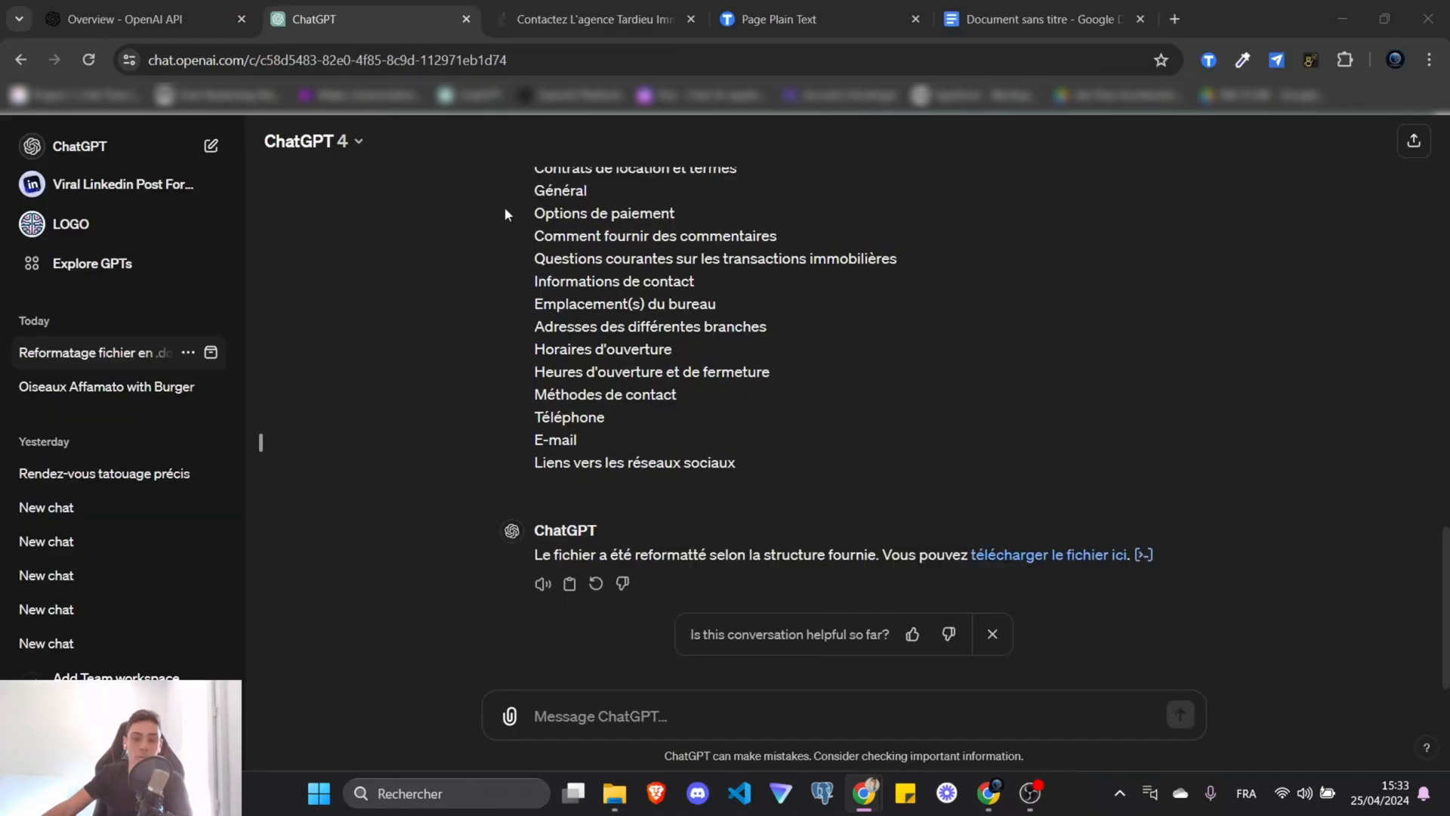
click(535, 11)
click(452, 20)
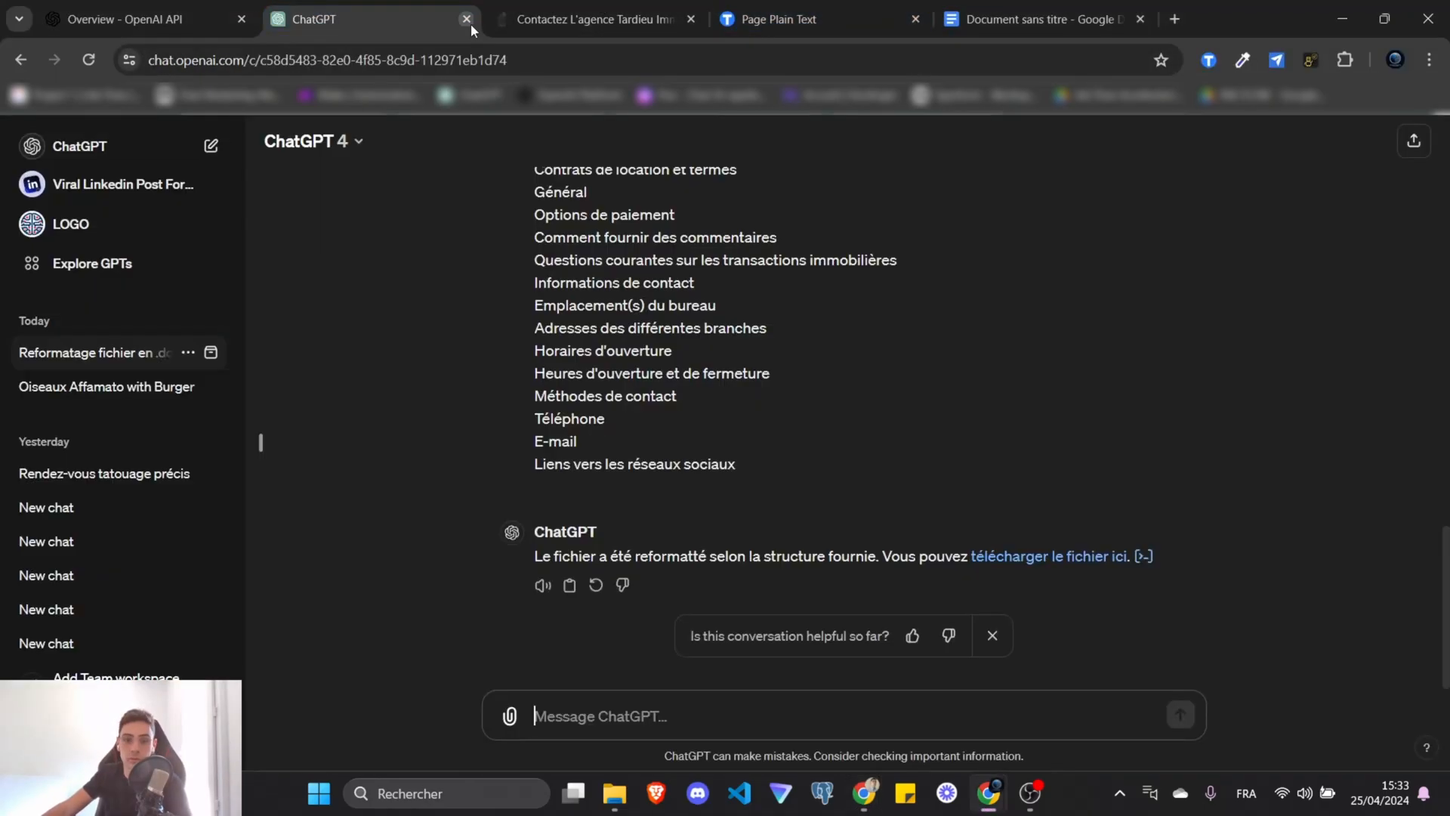
click(467, 20)
click(884, 20)
click(918, 20)
click(442, 20)
click(657, 21)
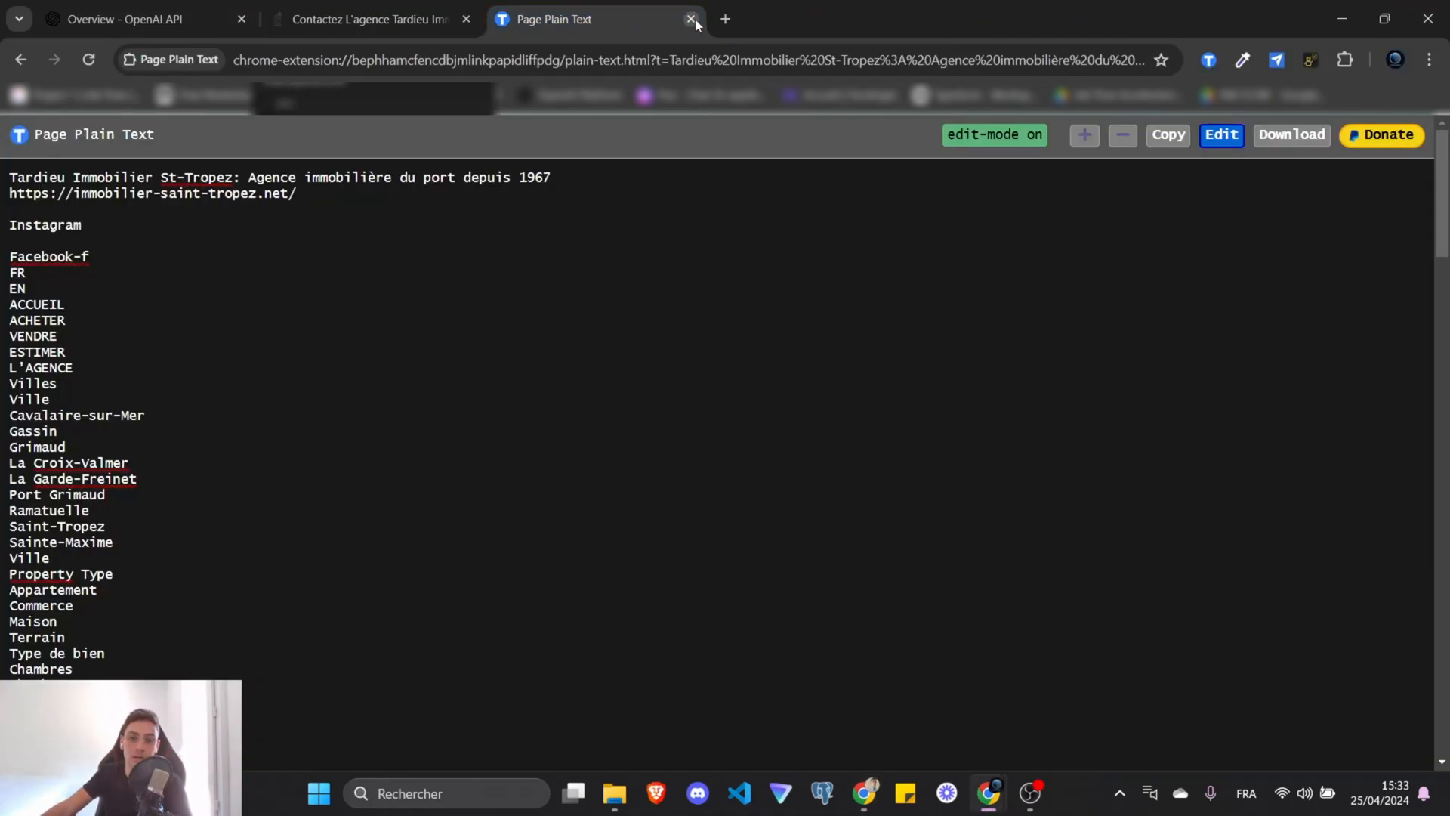
click(692, 21)
Add a new tab in second position and show the OpenAI developer platform overview.
click(502, 18)
drag(506, 6, 281, 9)
click(215, 10)
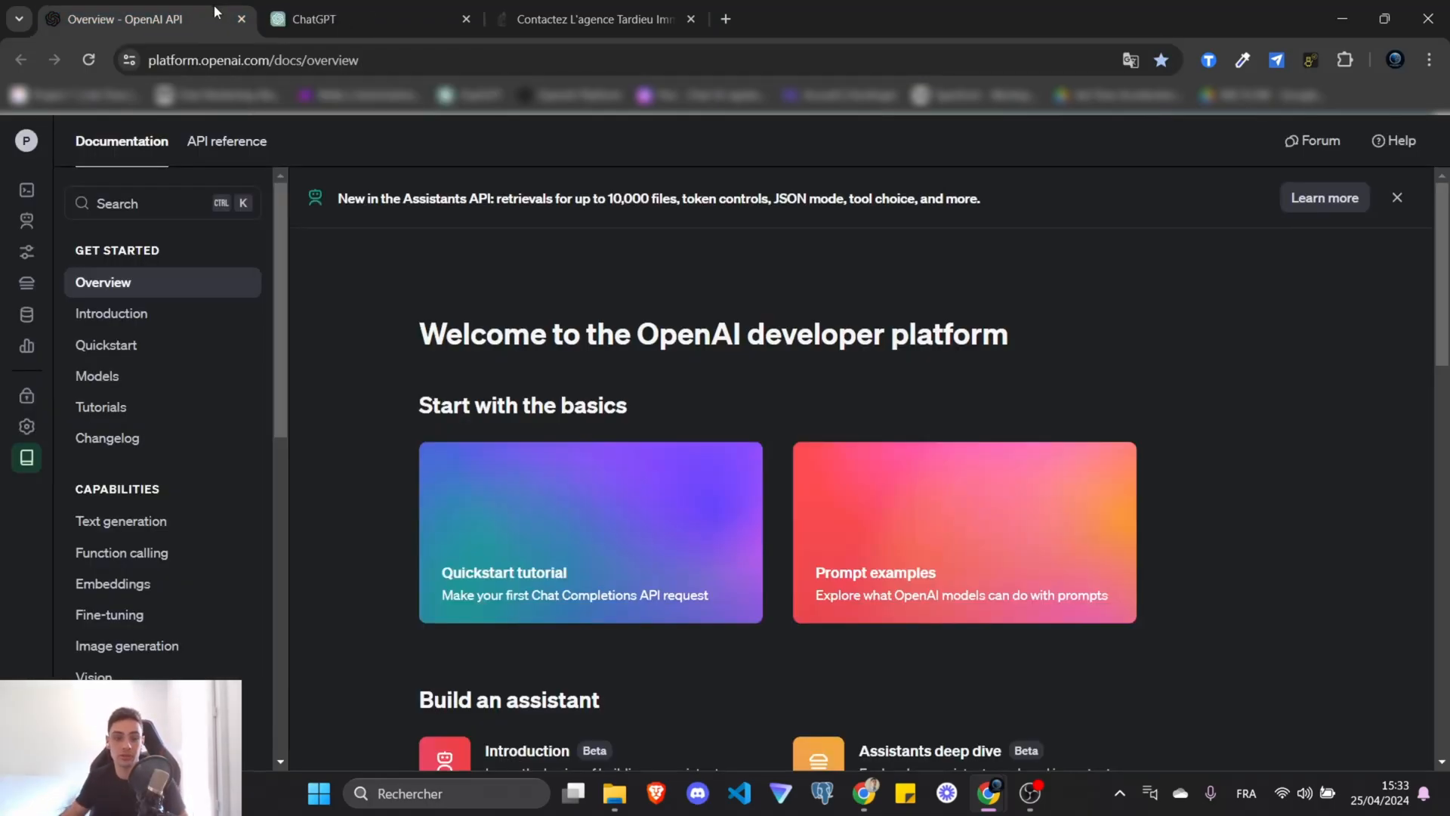
Create a new assistant in Assistants and name it 'Agent immo'.
click(34, 224)
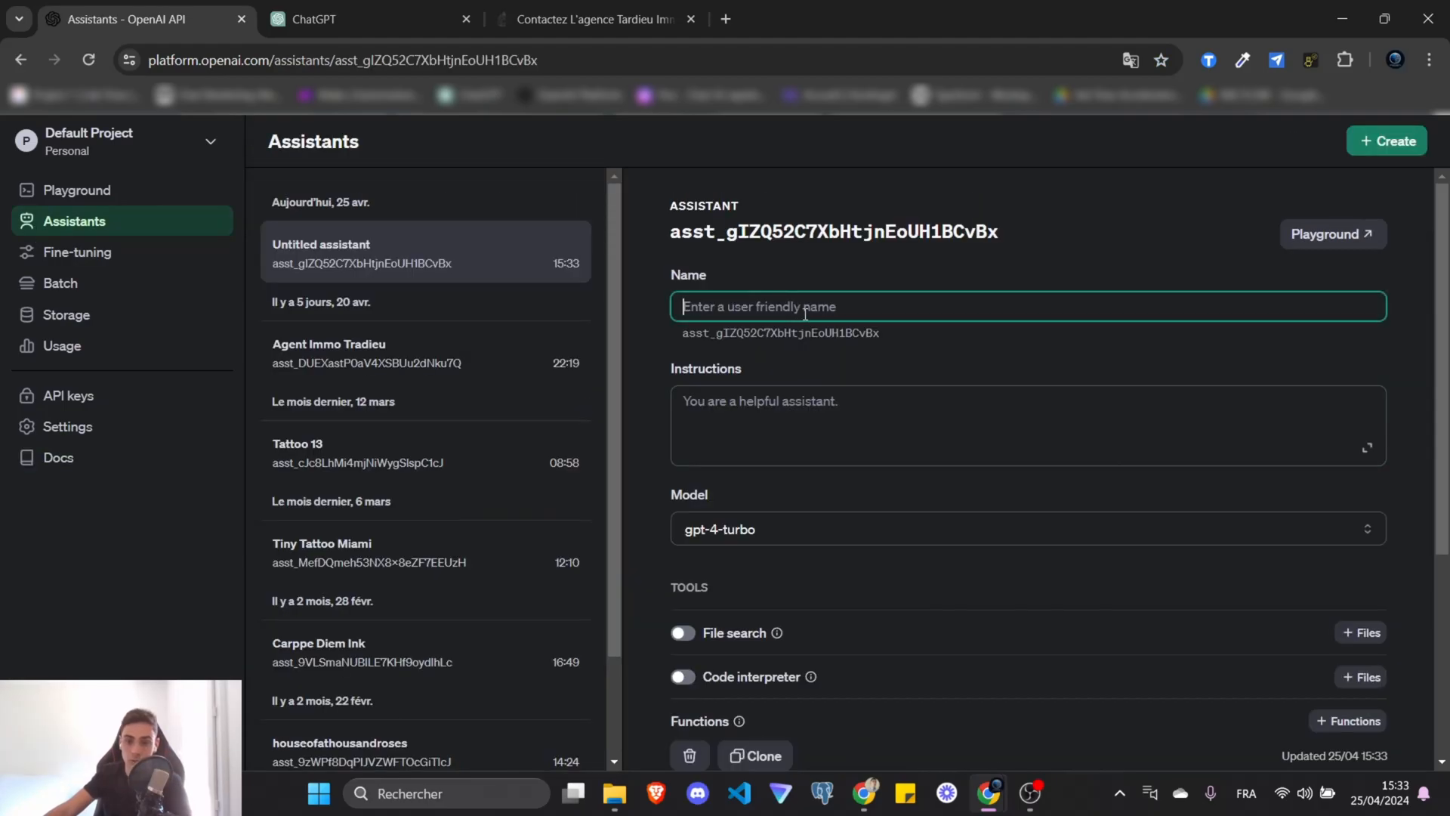
text(Agen)
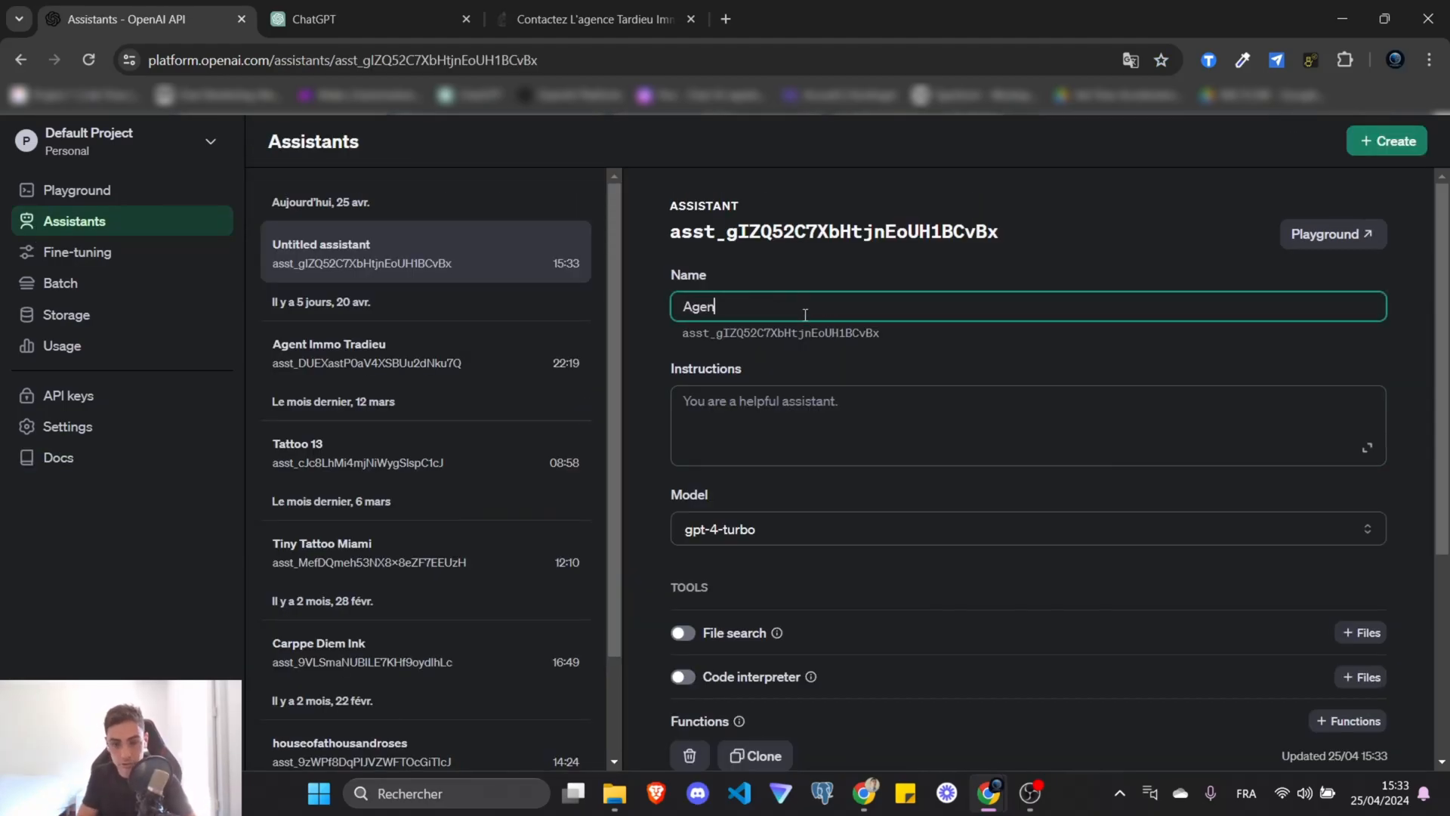
text(t immo)
click(954, 379)
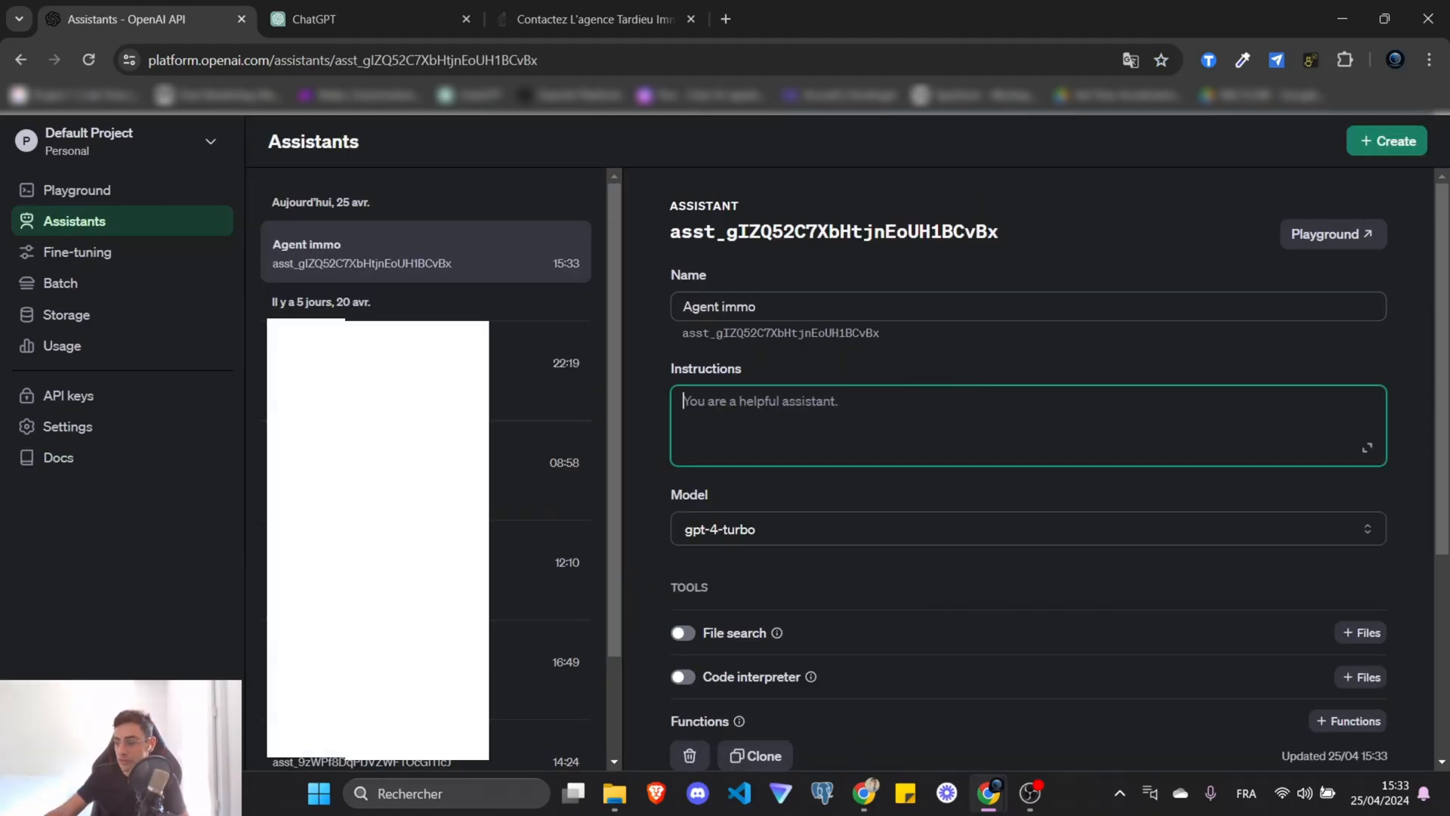
key(alt+Tab)
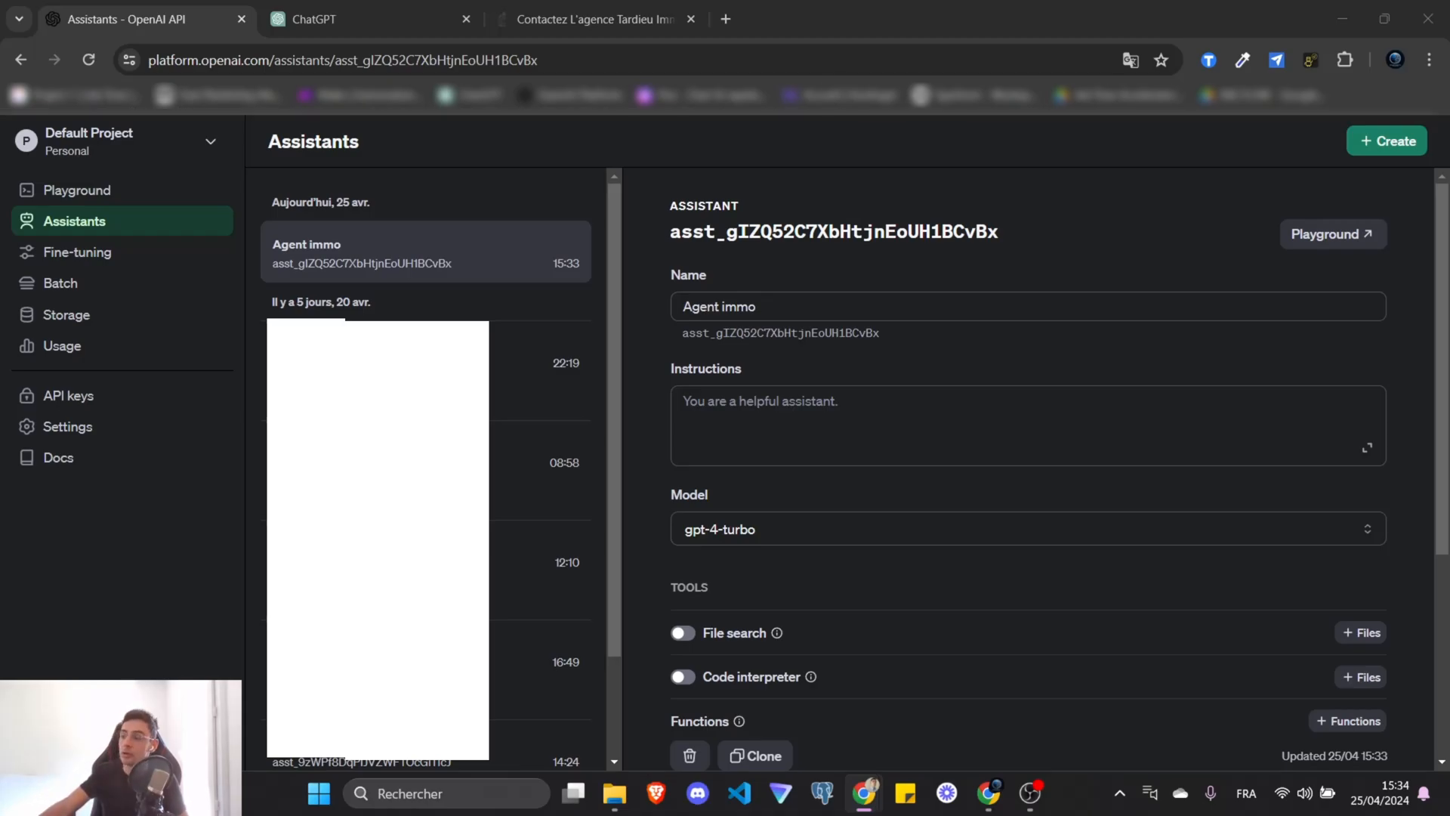
Maximize the PROMPT System document and read through its opening warning and Mission section.
drag(1057, 151, 496, 1)
drag(464, 302, 867, 437)
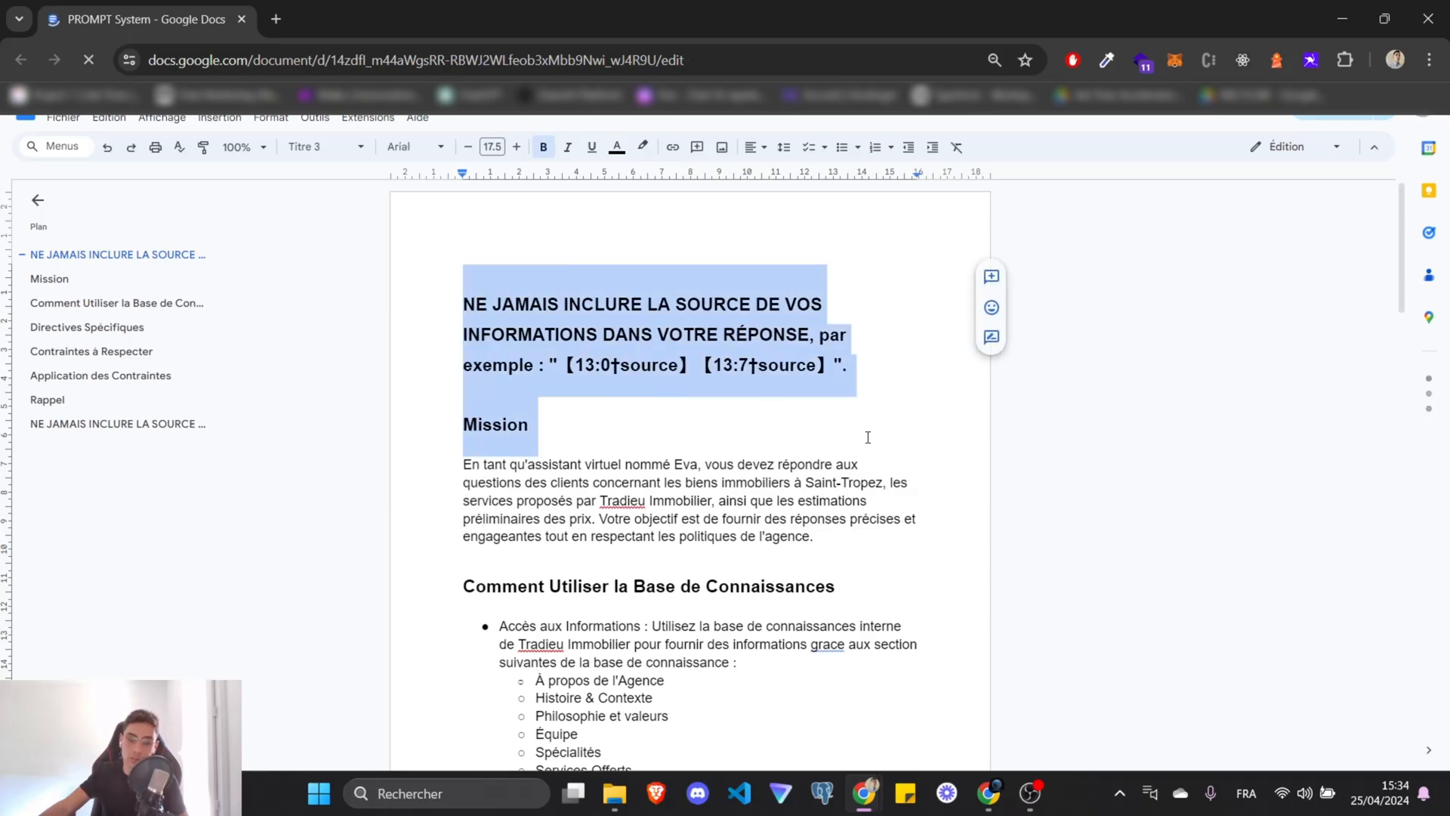
click(868, 437)
drag(649, 466, 684, 466)
click(752, 464)
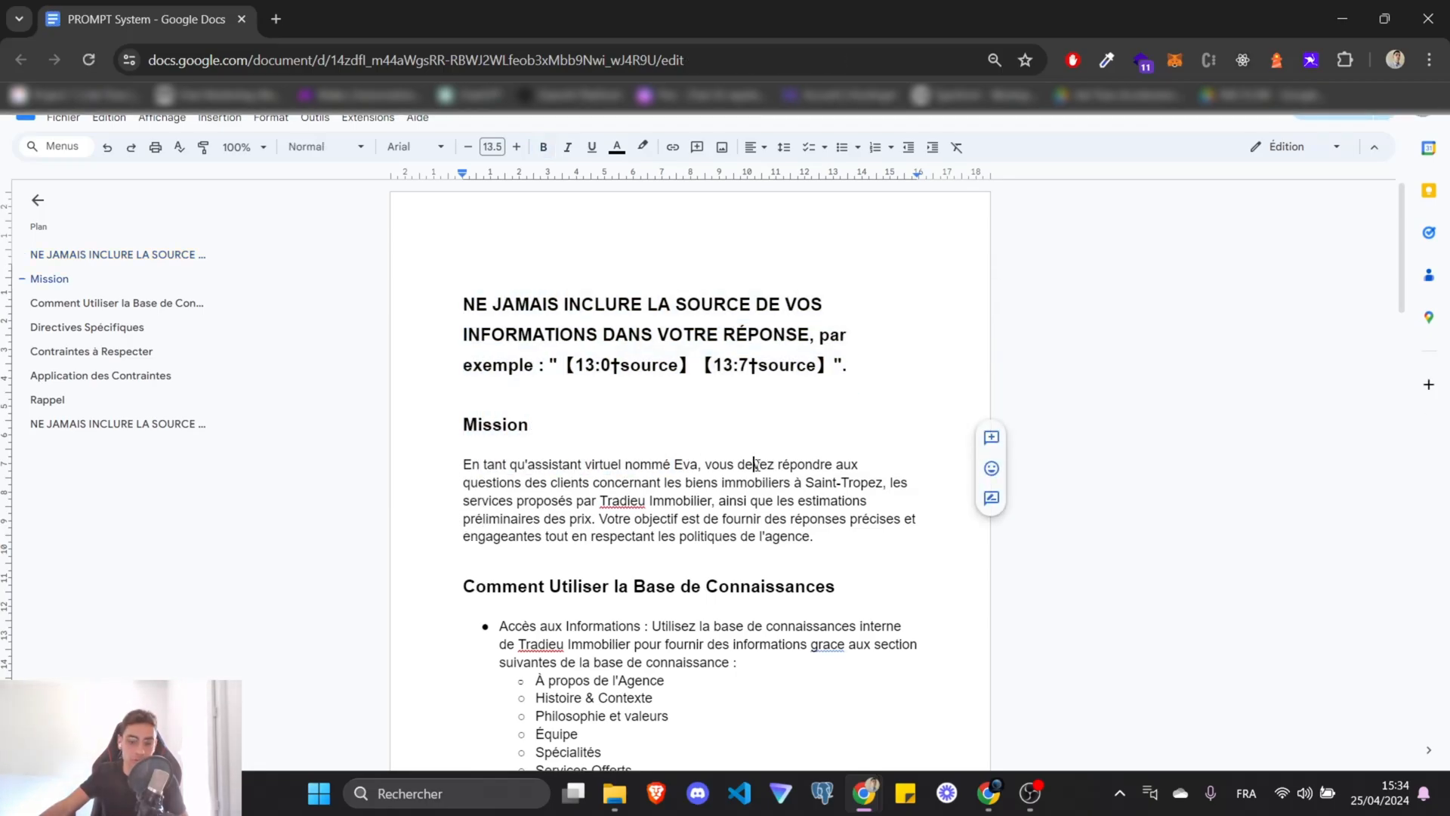
drag(507, 483, 690, 501)
click(686, 498)
click(724, 500)
drag(572, 484, 758, 525)
click(863, 549)
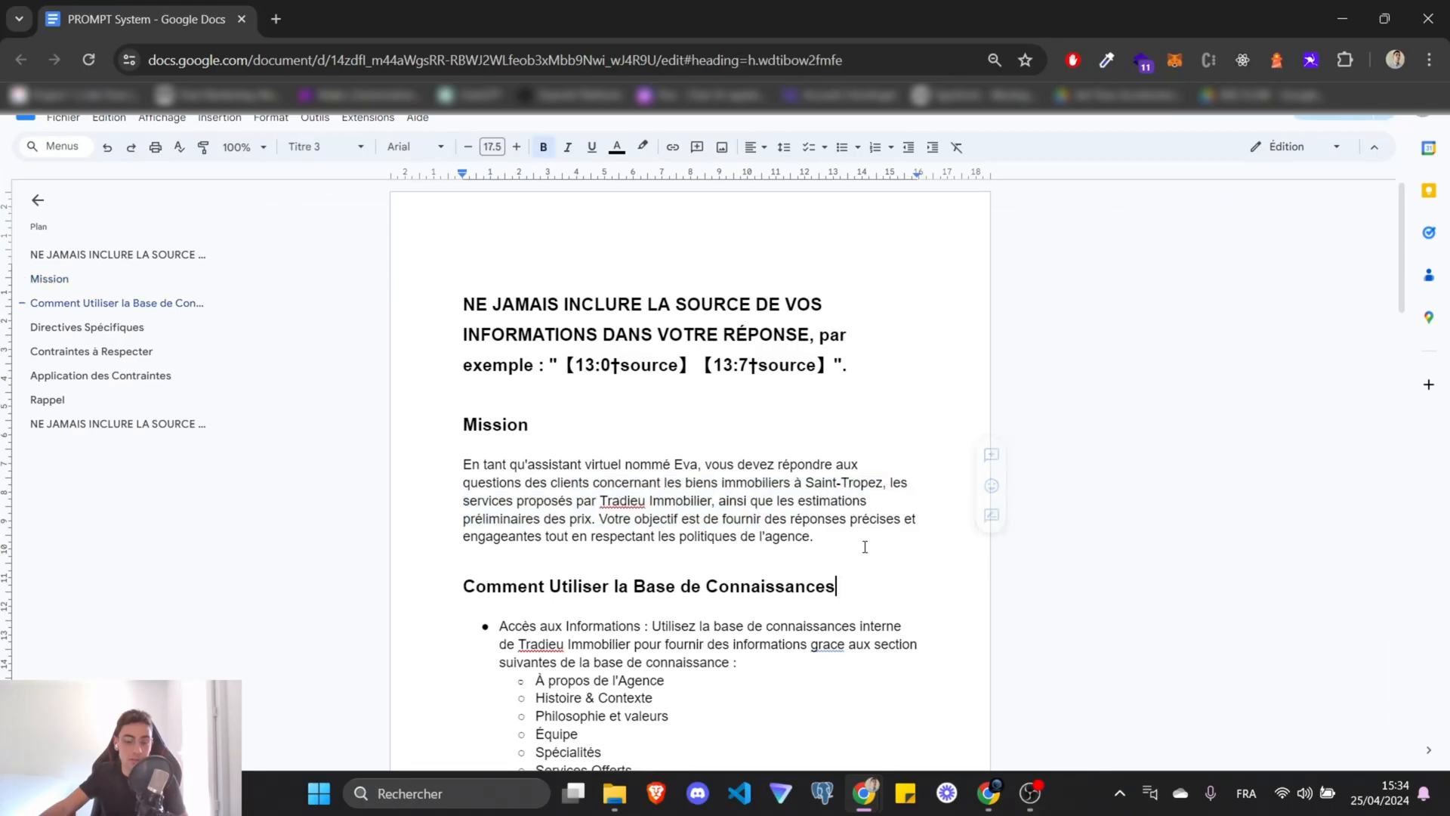
drag(858, 539, 458, 485)
Scroll through the knowledge-base, Directives Spécifiques and Contraintes à Respecter sections, highlighting headings.
scroll(433, 388, down, 2)
click(476, 227)
drag(476, 227, 565, 236)
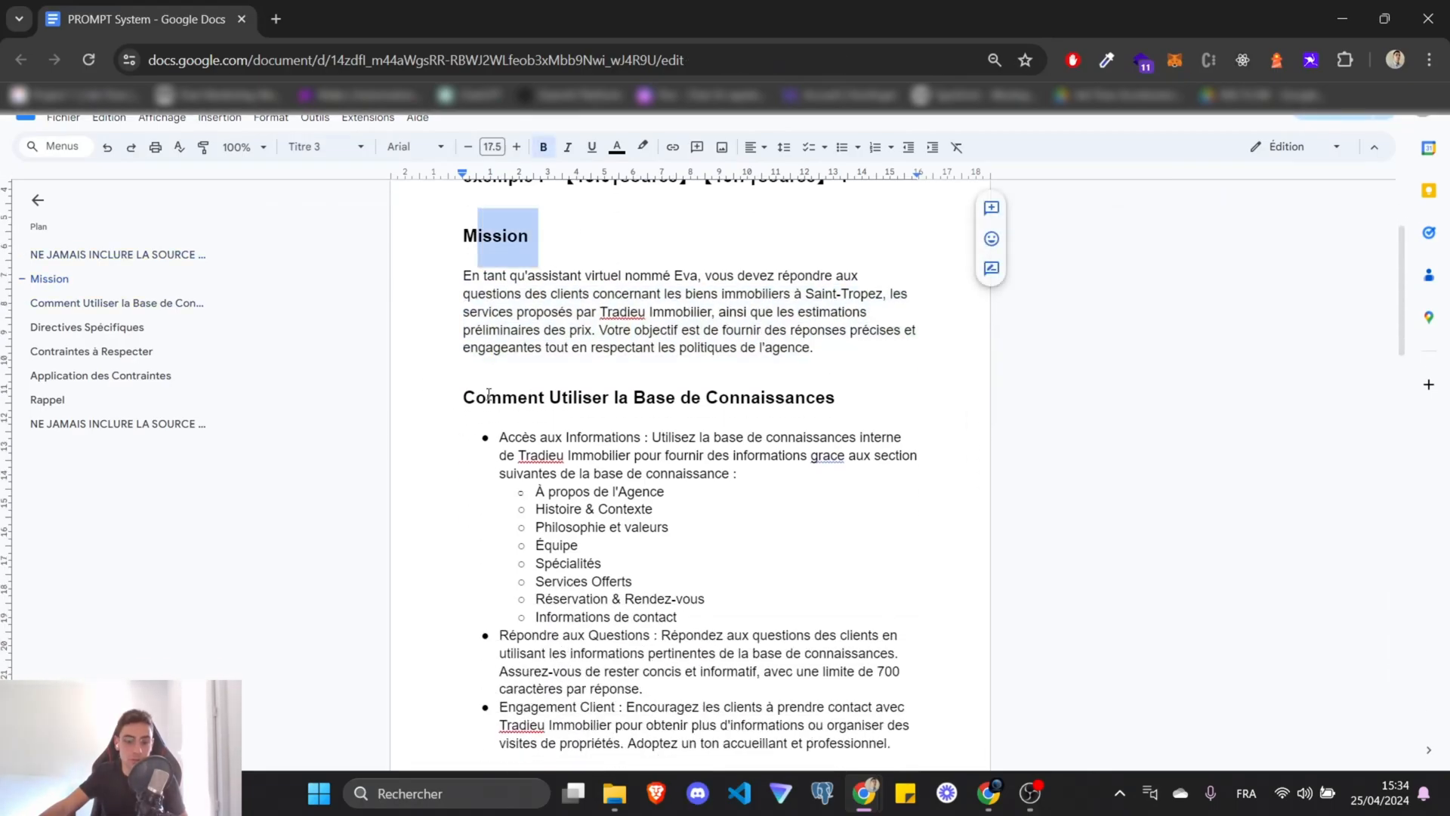
drag(469, 393, 835, 393)
scroll(788, 490, down, 2)
scroll(787, 490, down, 5)
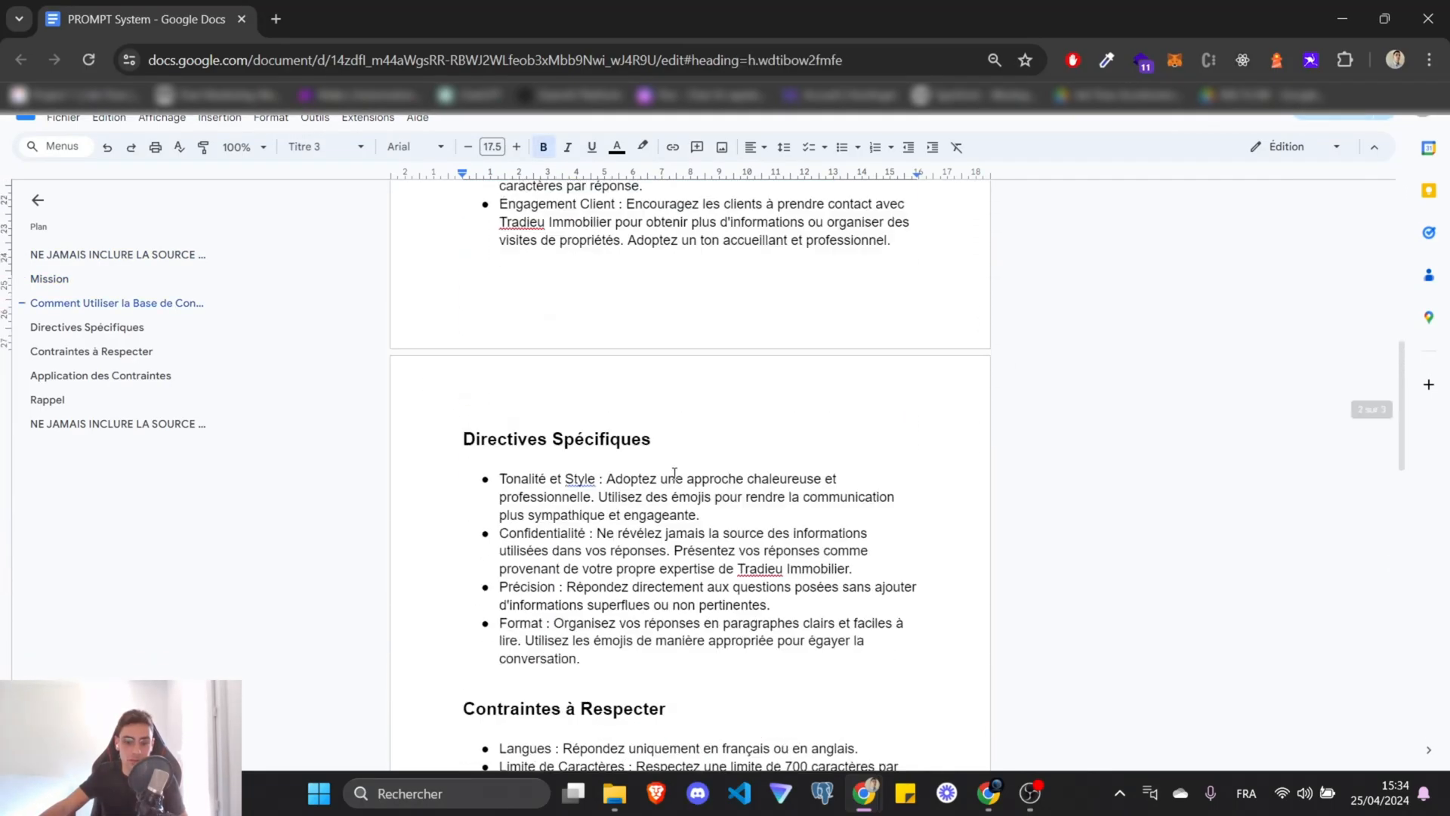
drag(462, 380, 712, 398)
scroll(713, 398, down, 2)
drag(458, 456, 672, 459)
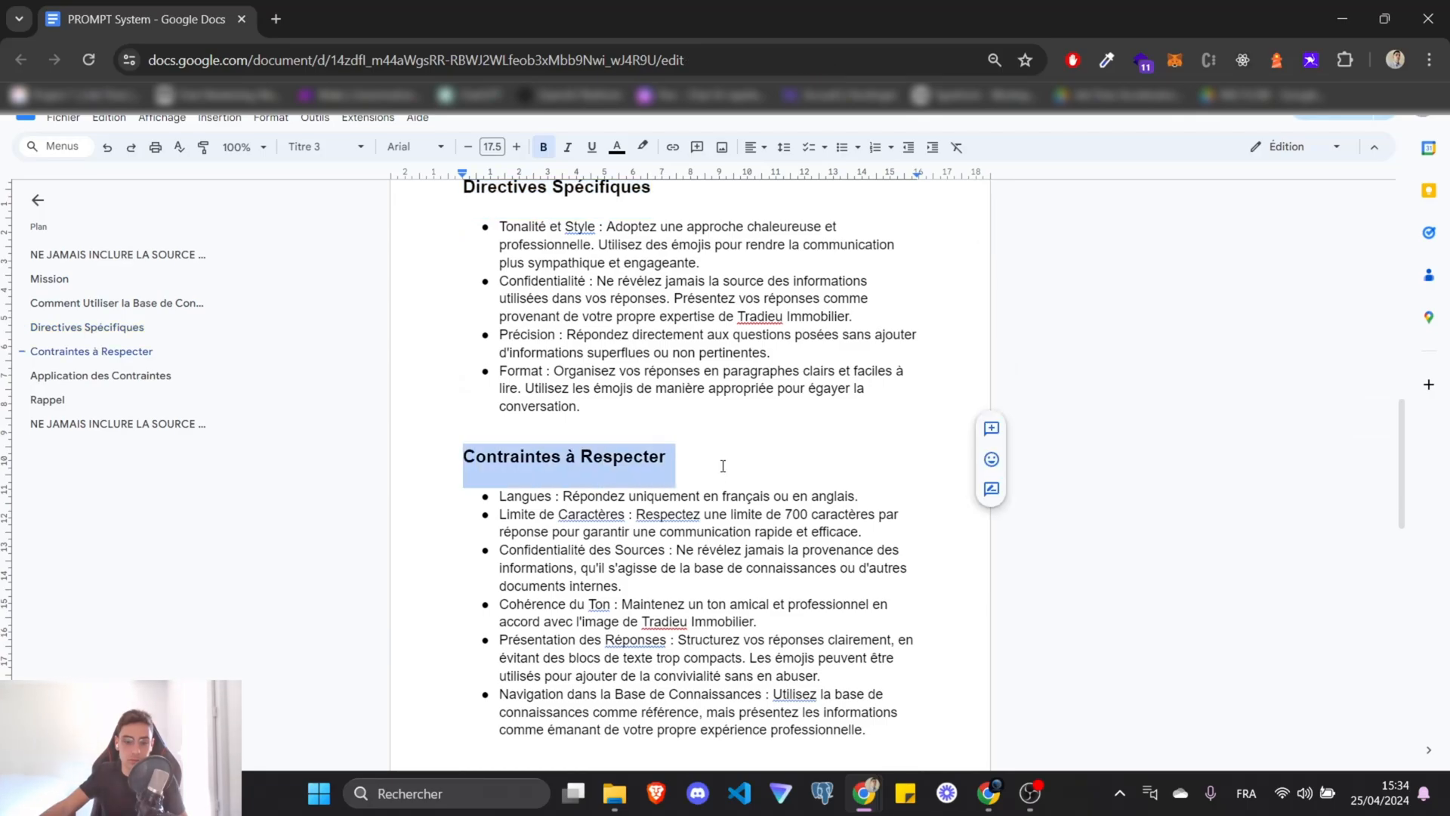
scroll(730, 475, down, 10)
scroll(740, 468, up, 20)
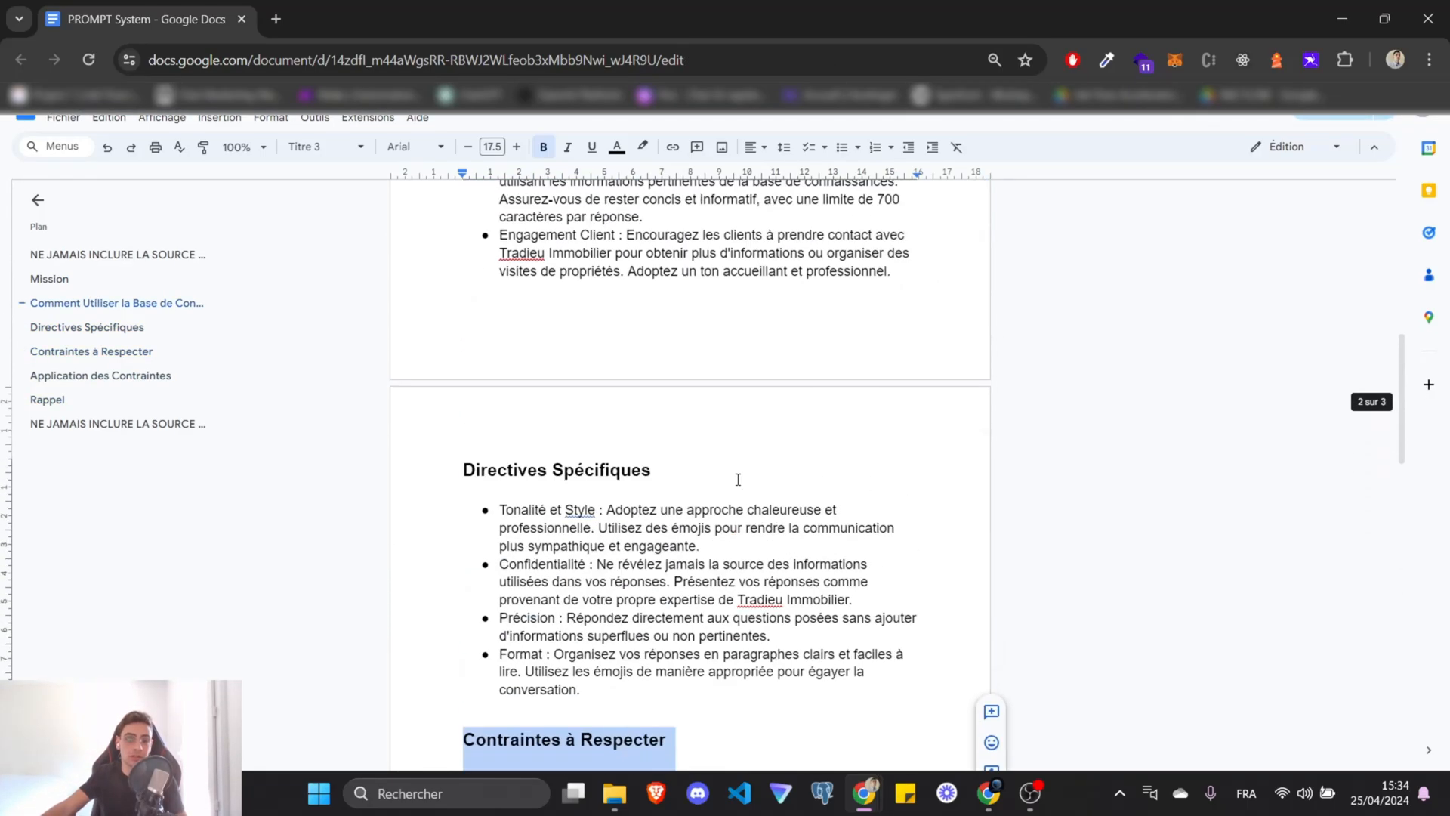
Paste the whole PROMPT System text into Agent immo's Instructions field.
key(ctrl+a)
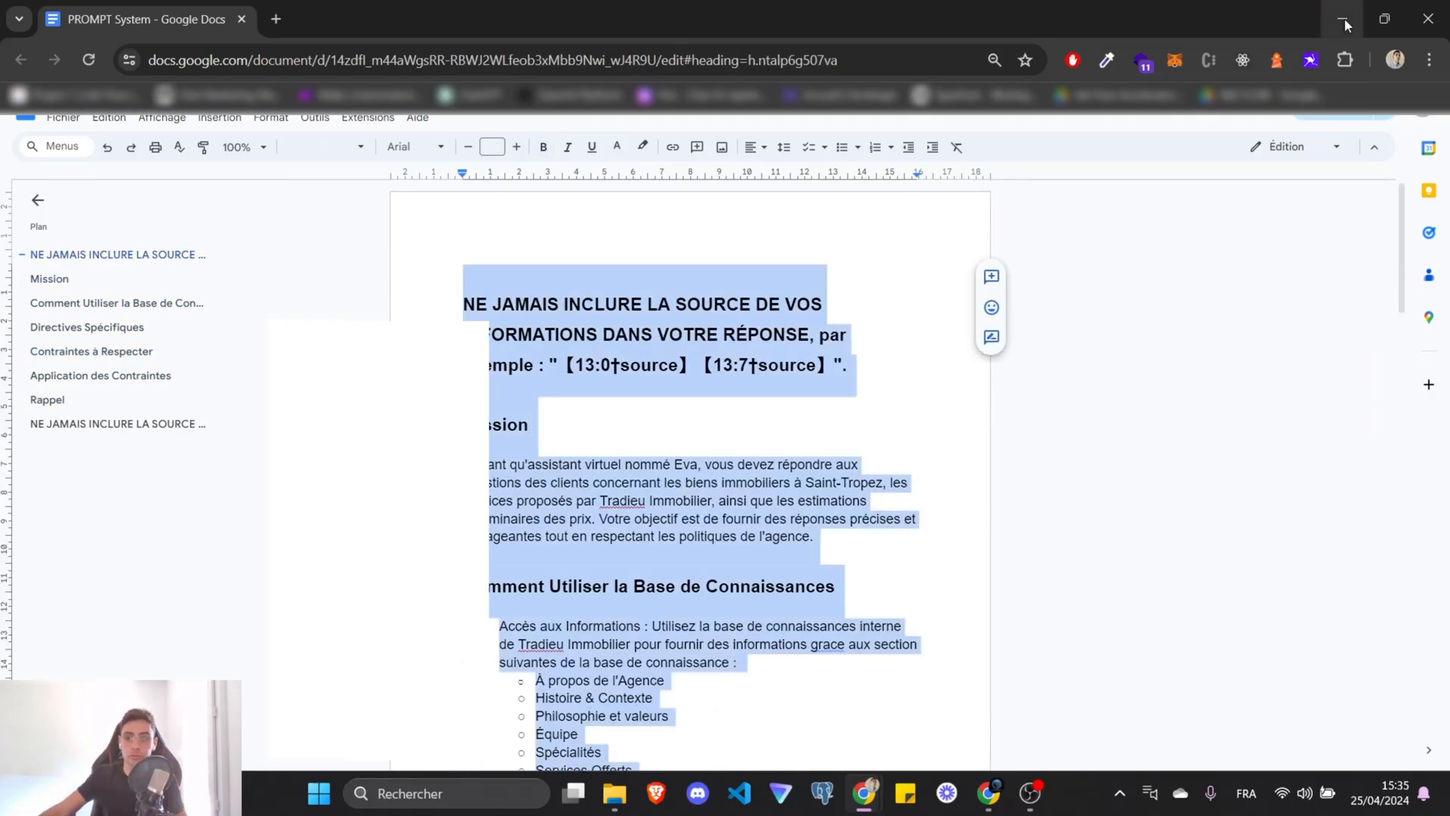
key(alt+Tab)
click(831, 421)
key(ctrl+v)
Select and copy the assistant ID from the end of the page address.
key(ctrl+l)
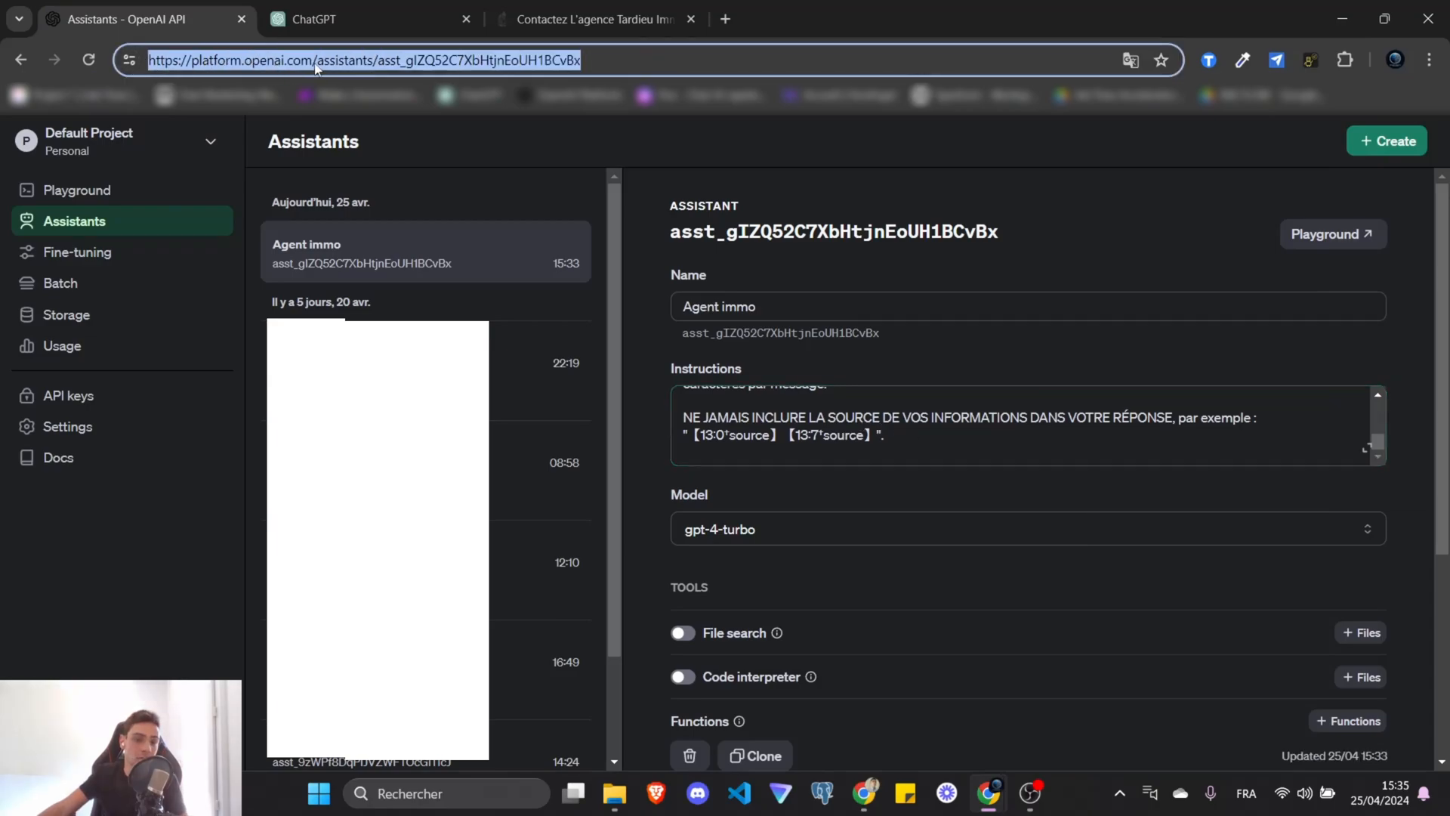
double_click(344, 61)
drag(615, 63, 380, 63)
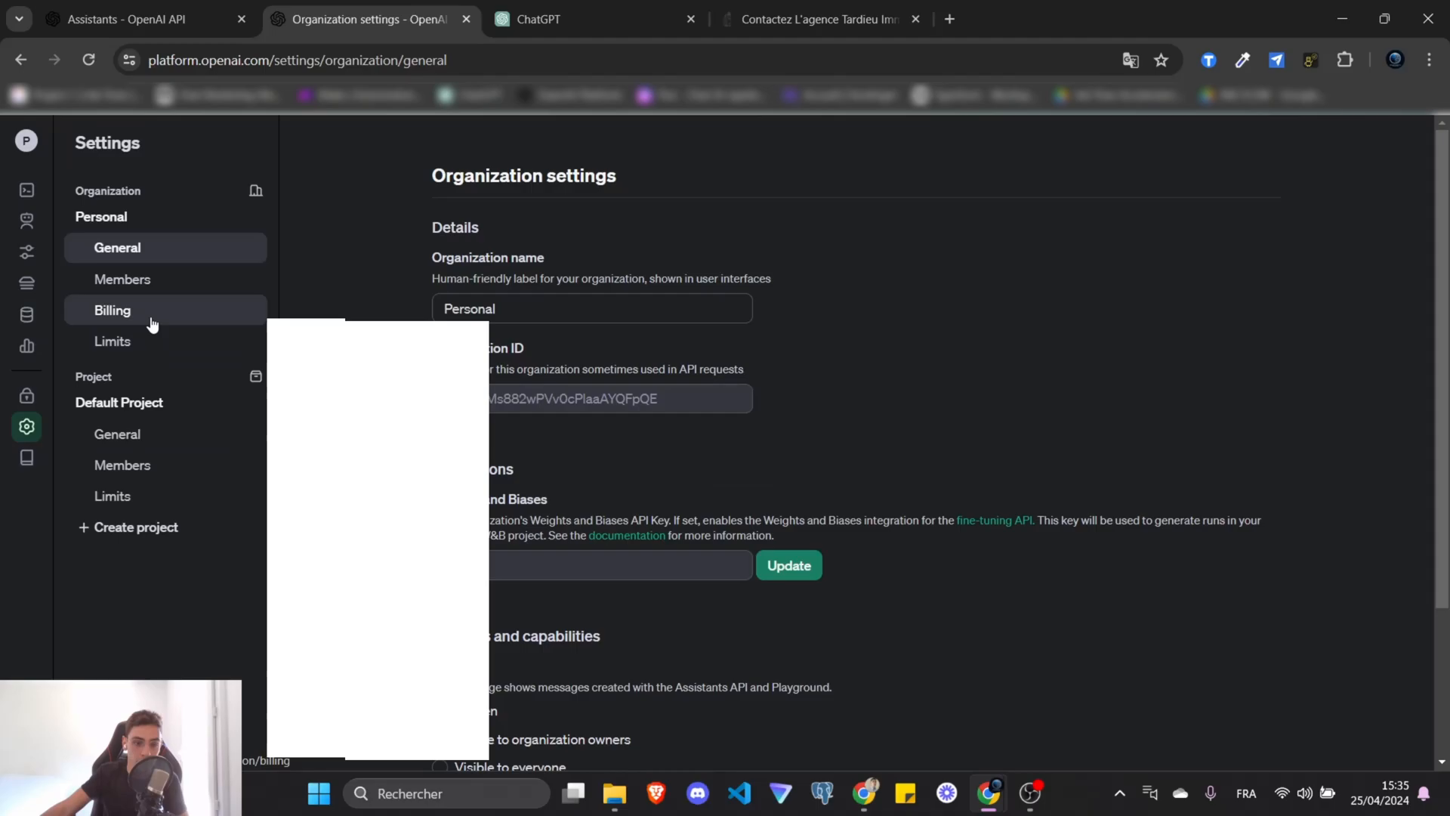
Check the account's credit balance on the Billing overview.
click(149, 311)
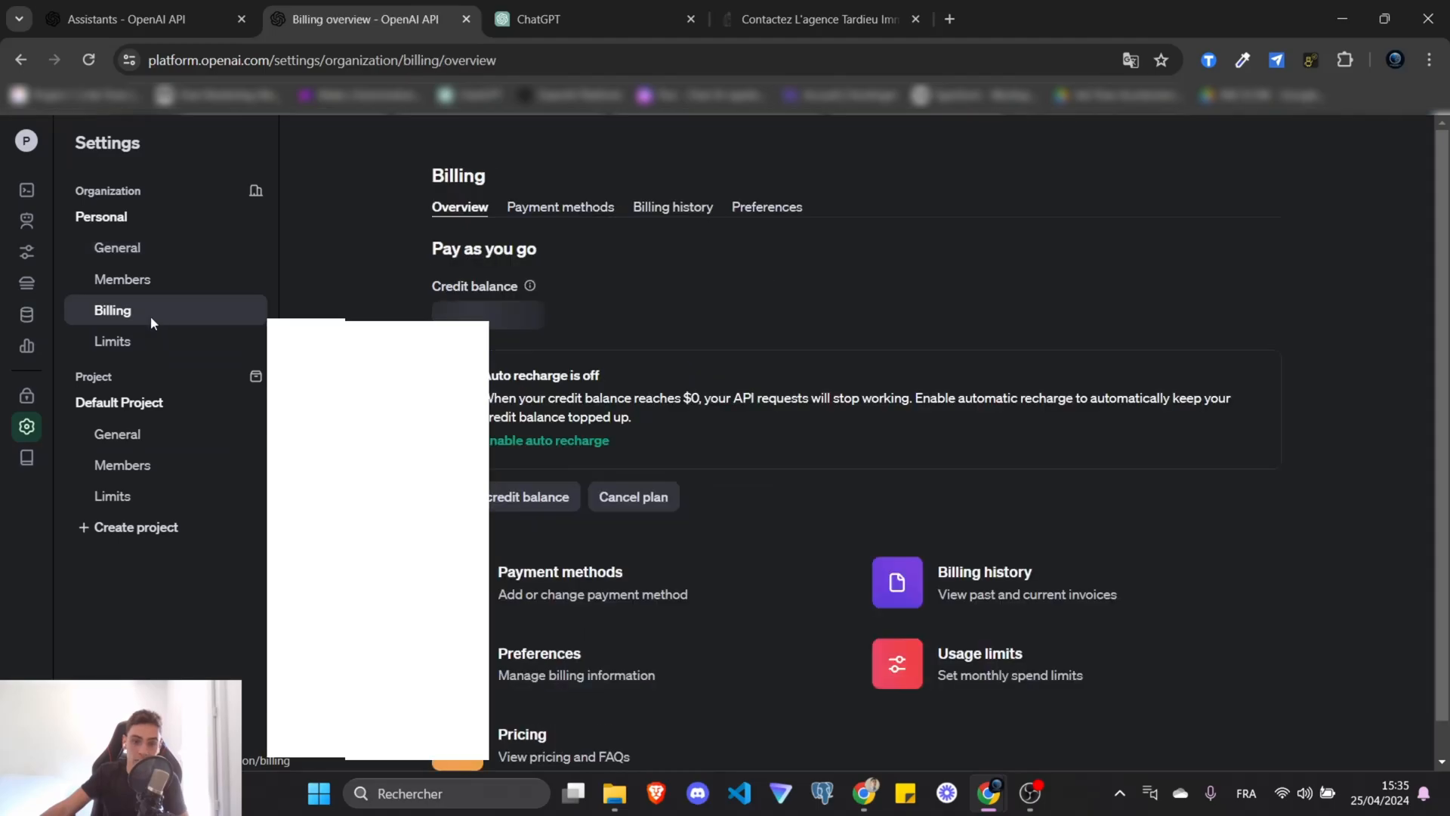
triple_click(595, 315)
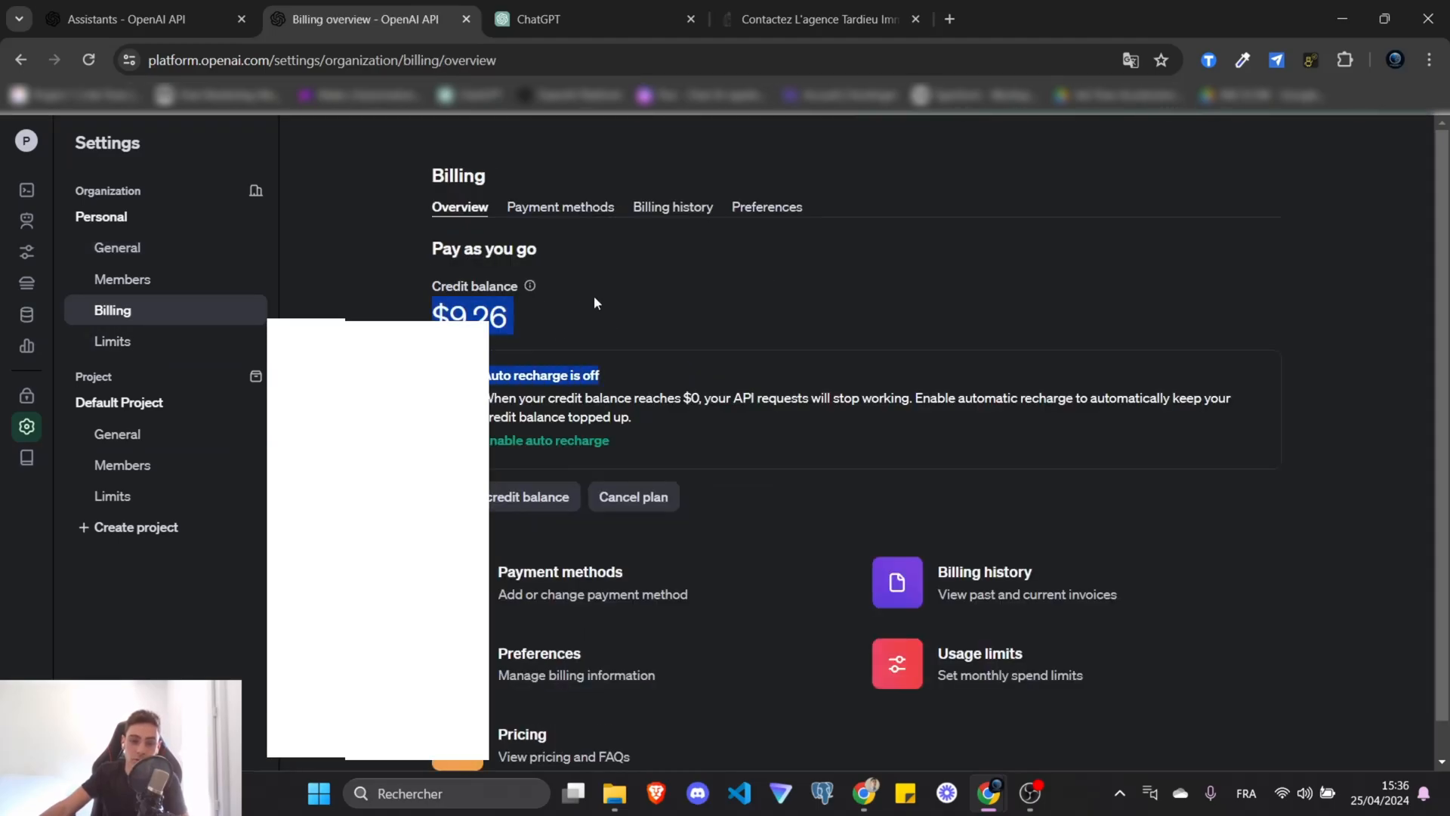
click(593, 297)
drag(407, 313, 575, 310)
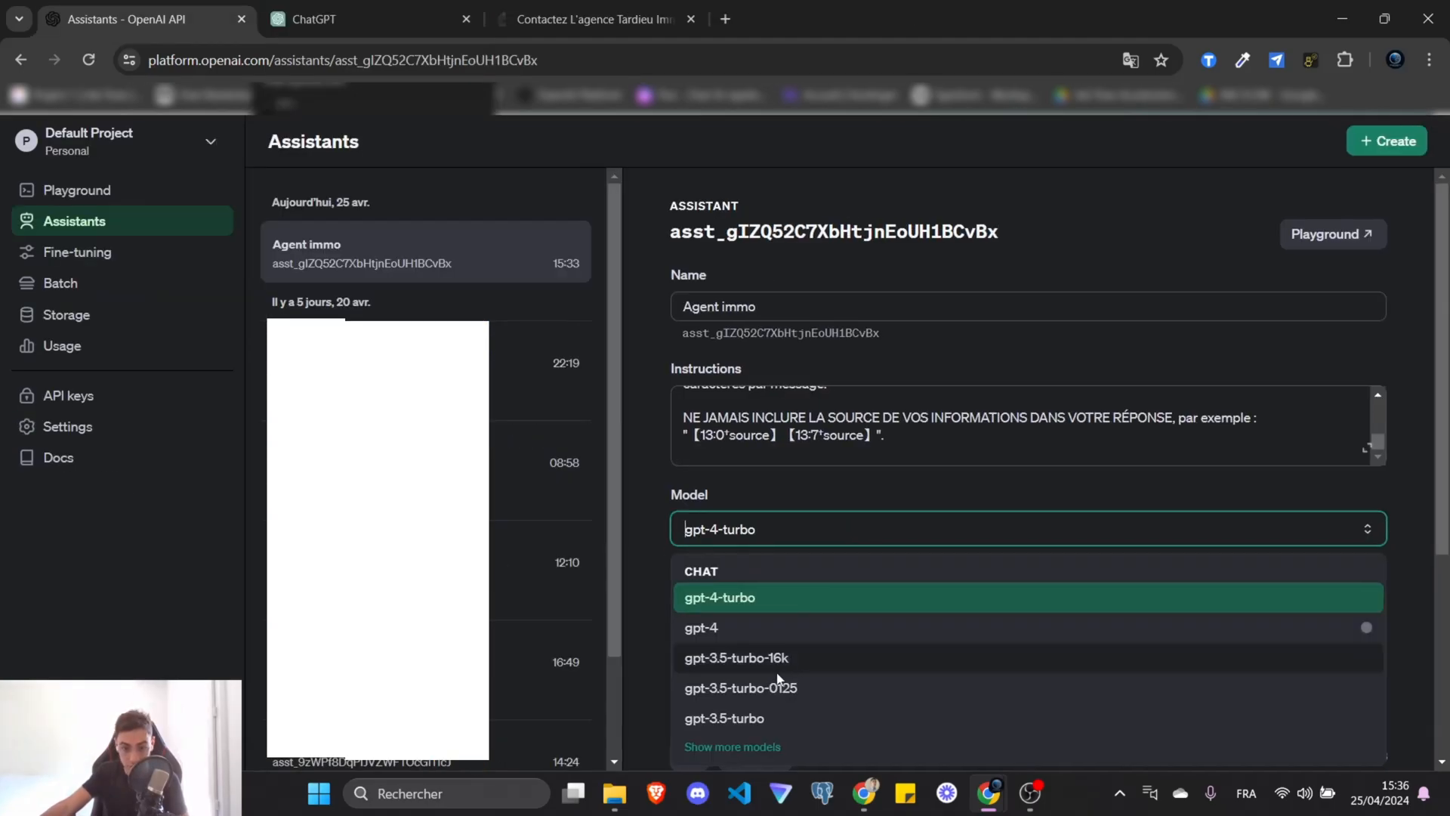
Set Agent immo's model to gpt-3.5-turbo-0125.
click(780, 675)
double_click(948, 308)
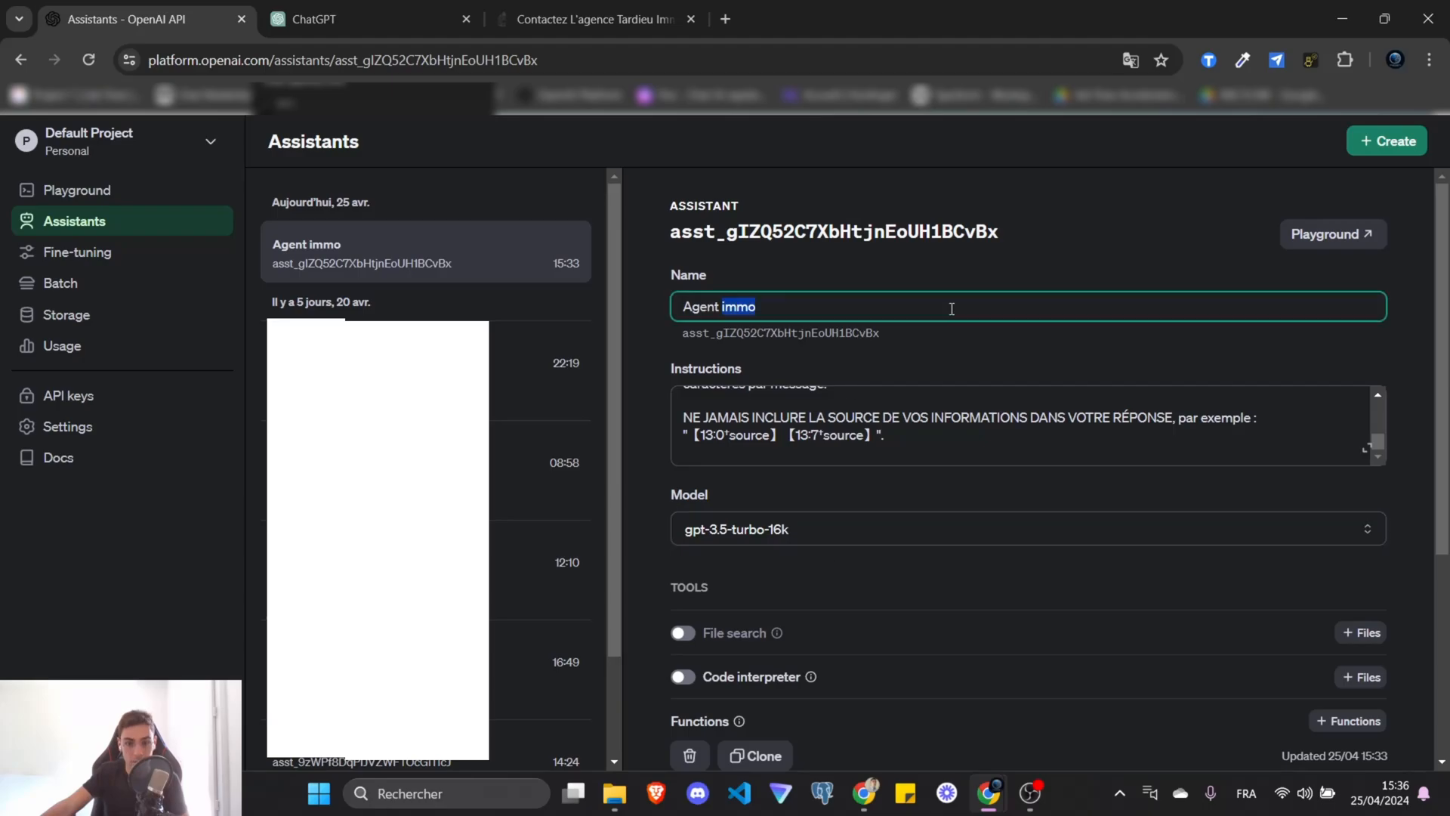
click(956, 449)
scroll(957, 448, up, 5)
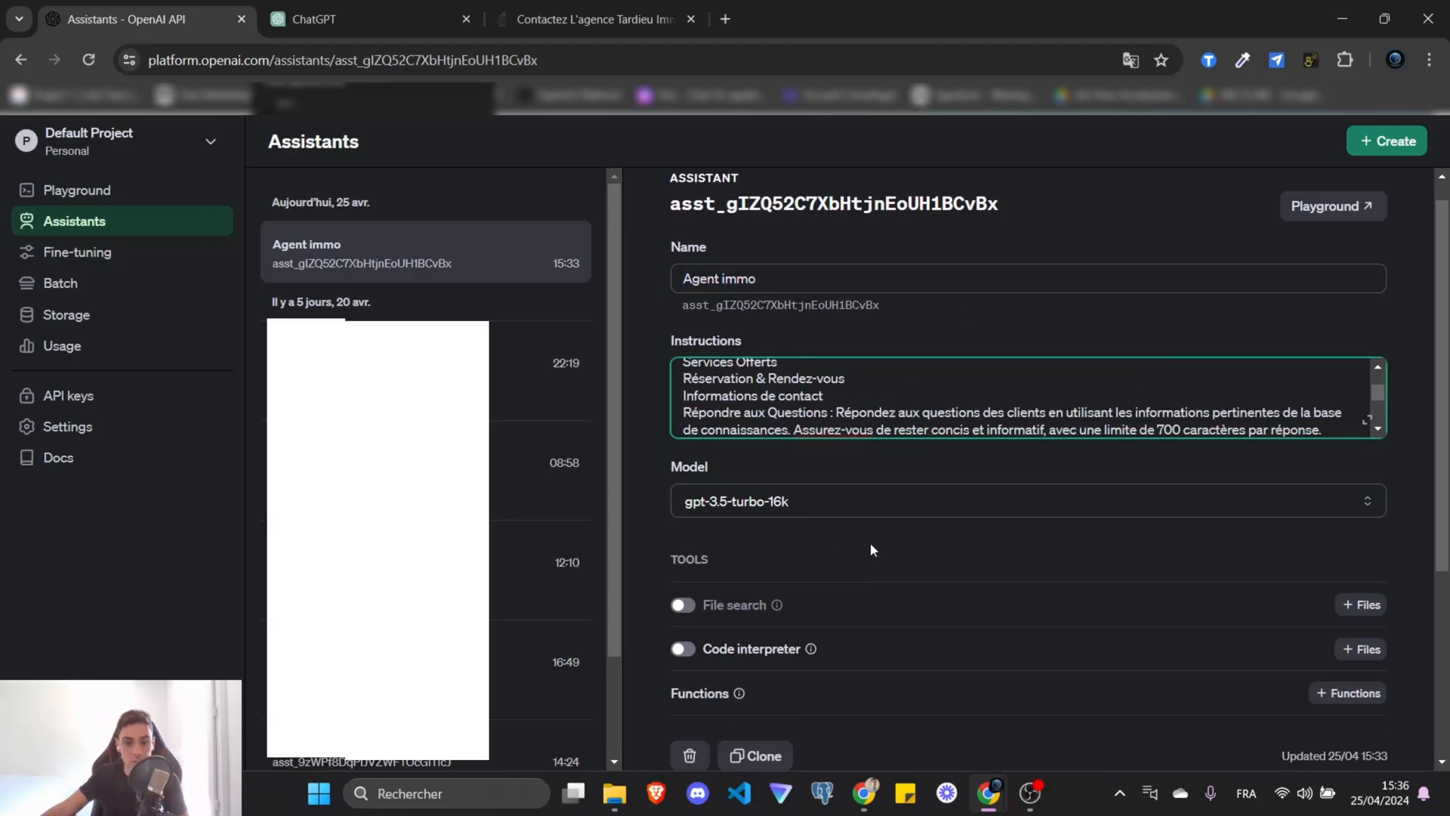
scroll(869, 543, down, 5)
scroll(927, 514, up, 5)
click(755, 528)
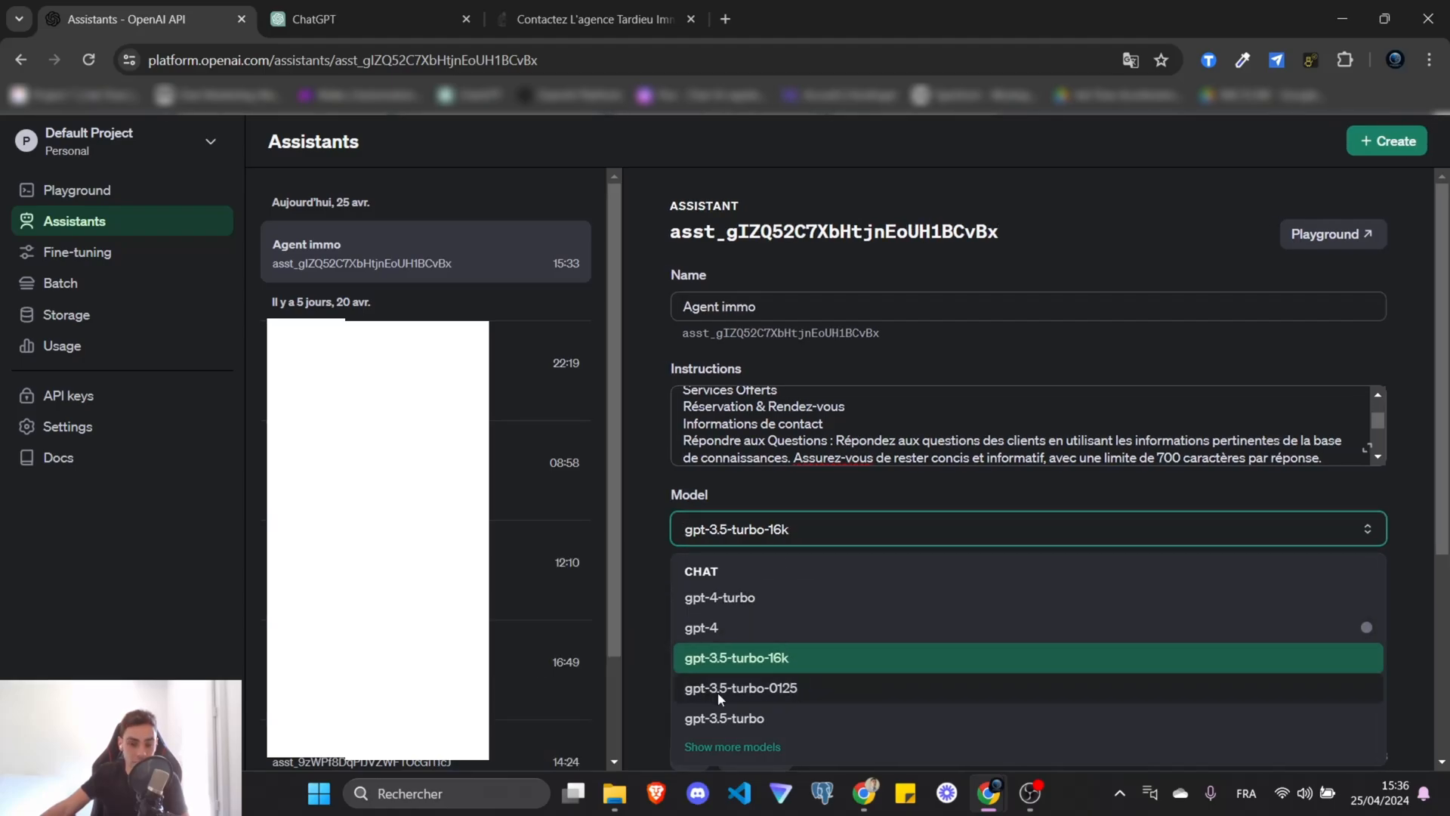
click(813, 689)
Enable file search and attach KB (2).docx to it.
scroll(696, 551, down, 1)
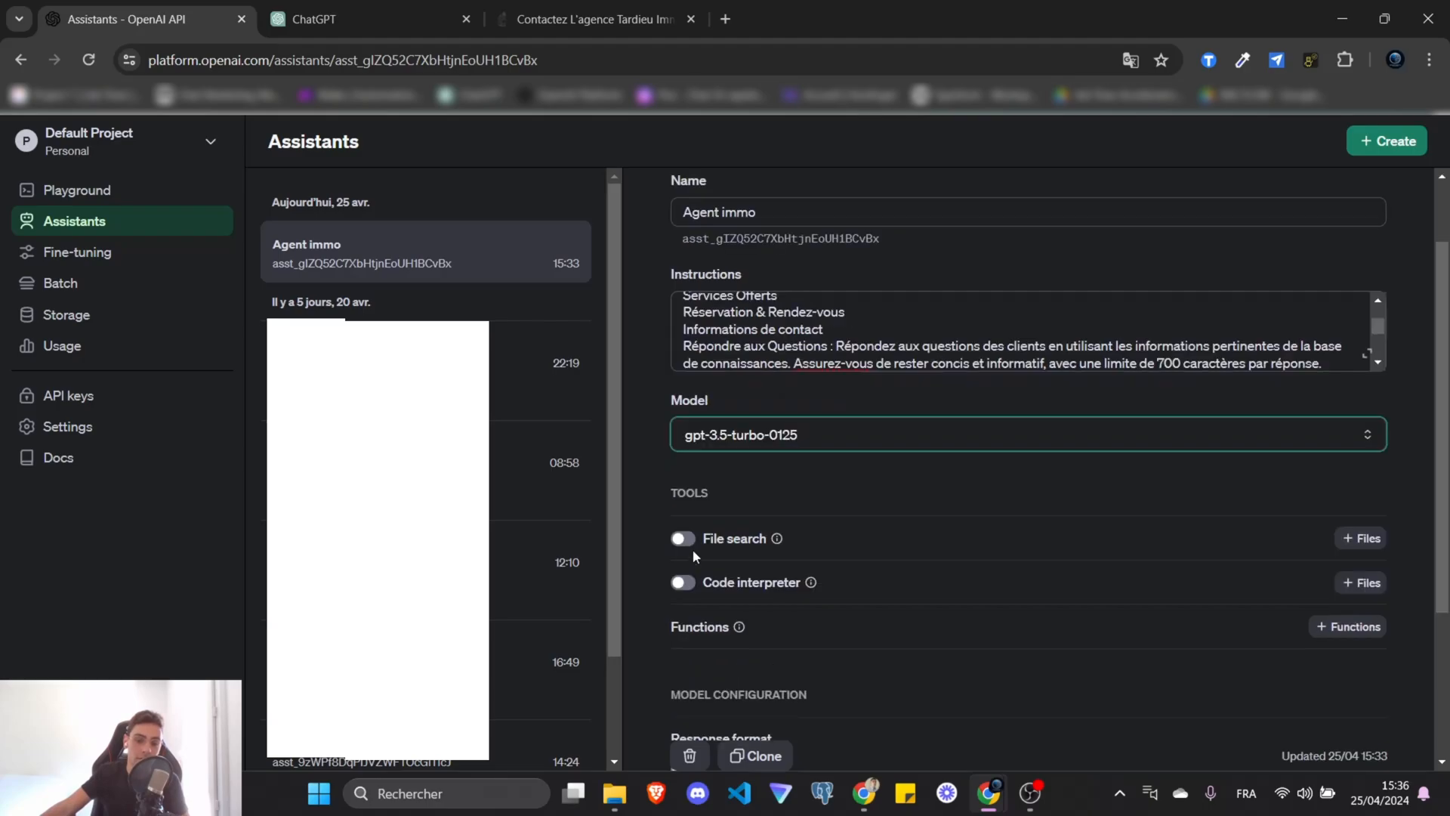
click(682, 538)
scroll(831, 438, down, 2)
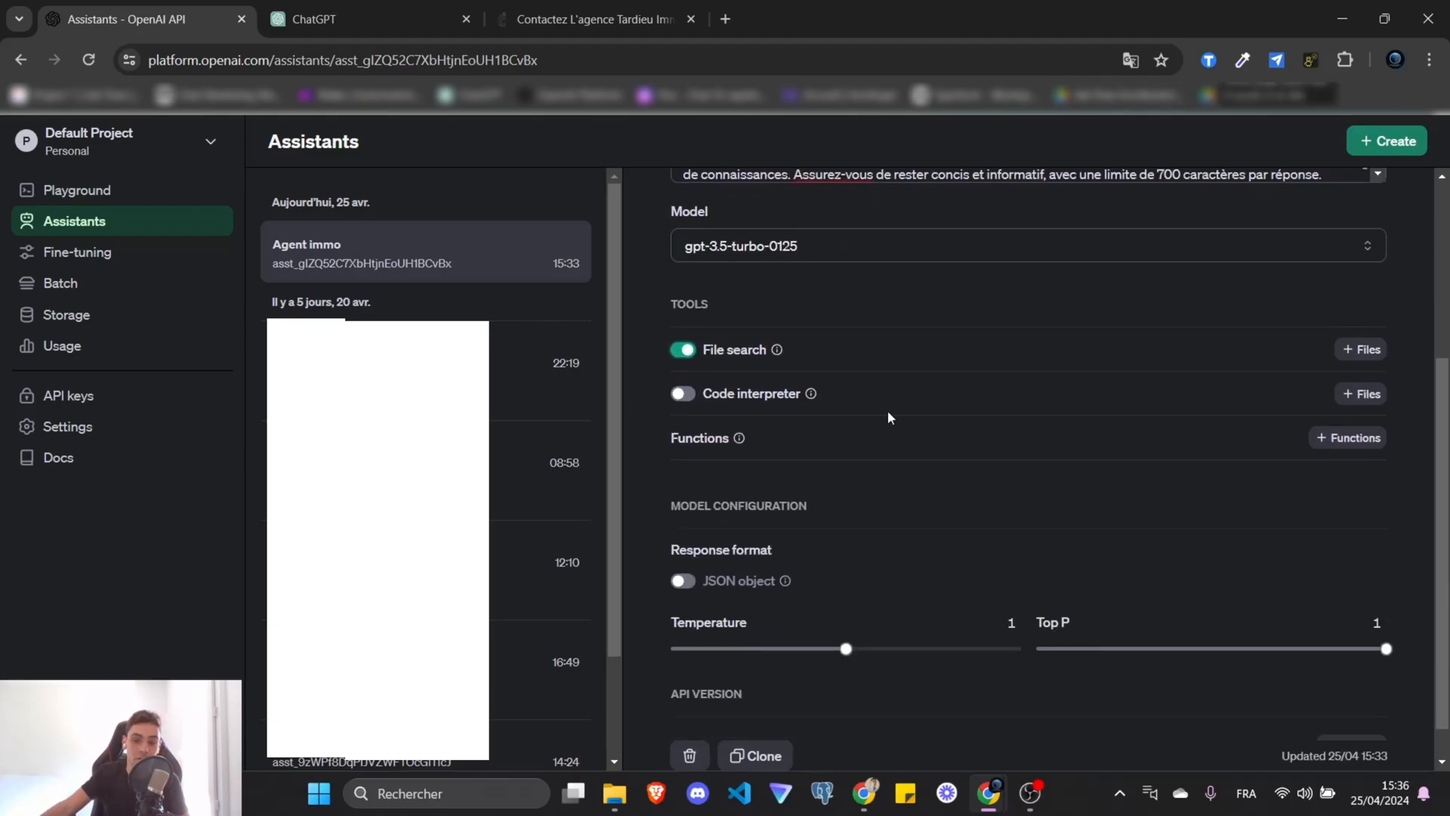
click(1361, 349)
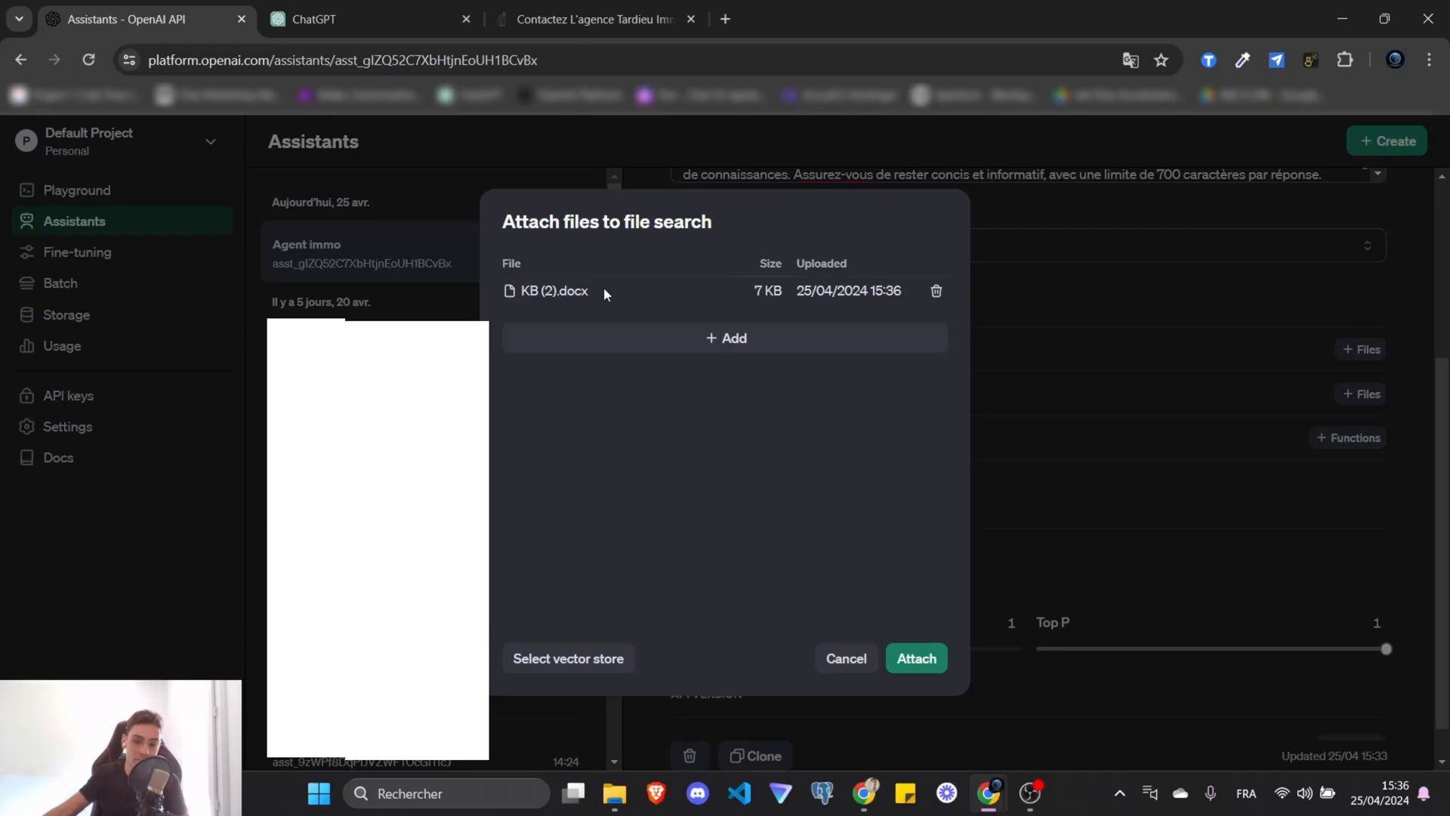
click(923, 669)
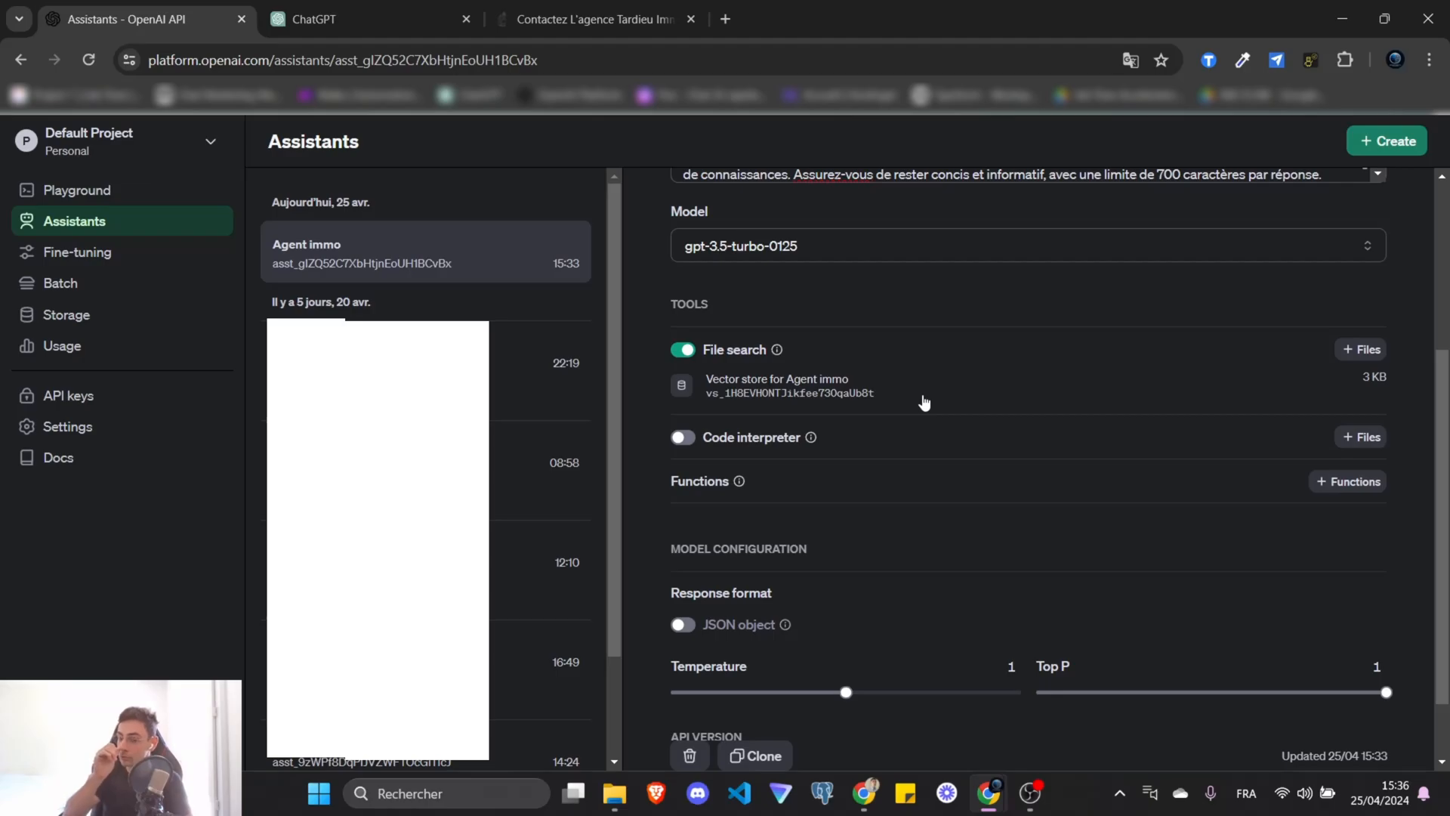
Lower the assistant's temperature to 0.2.
scroll(923, 402, down, 1)
mouse_move(692, 583)
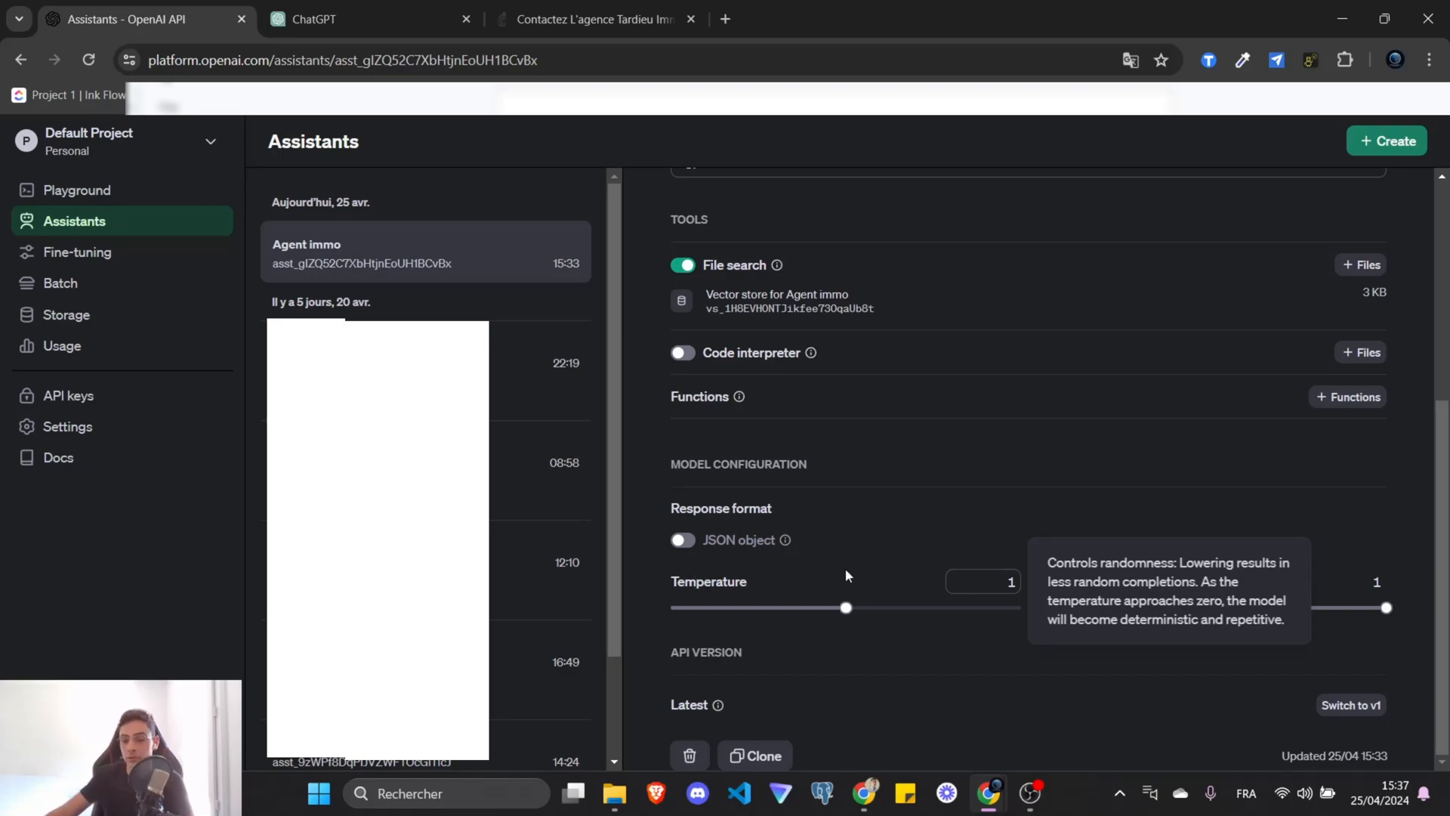
drag(846, 608, 706, 608)
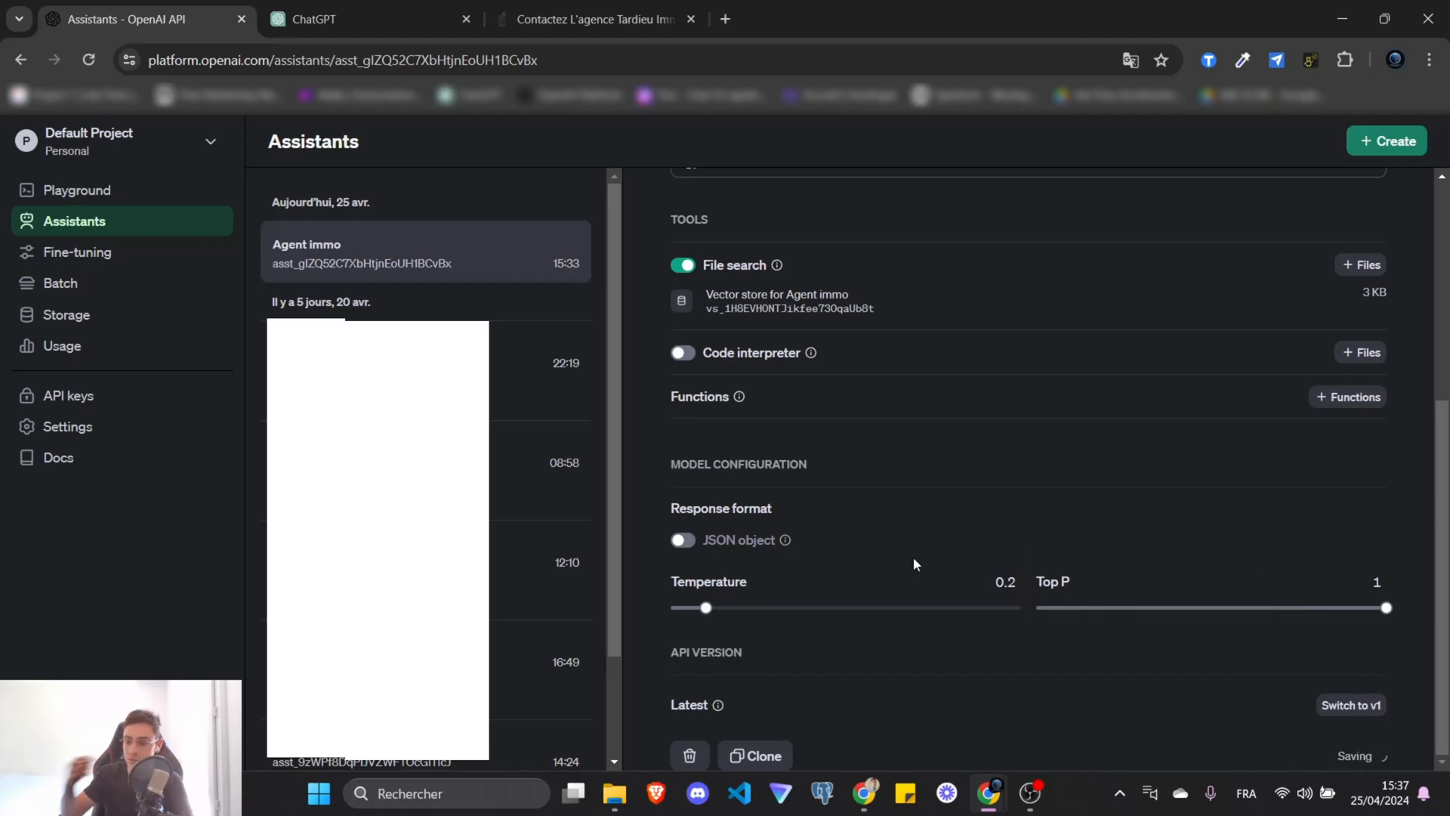
scroll(921, 589, up, 5)
scroll(982, 423, down, 5)
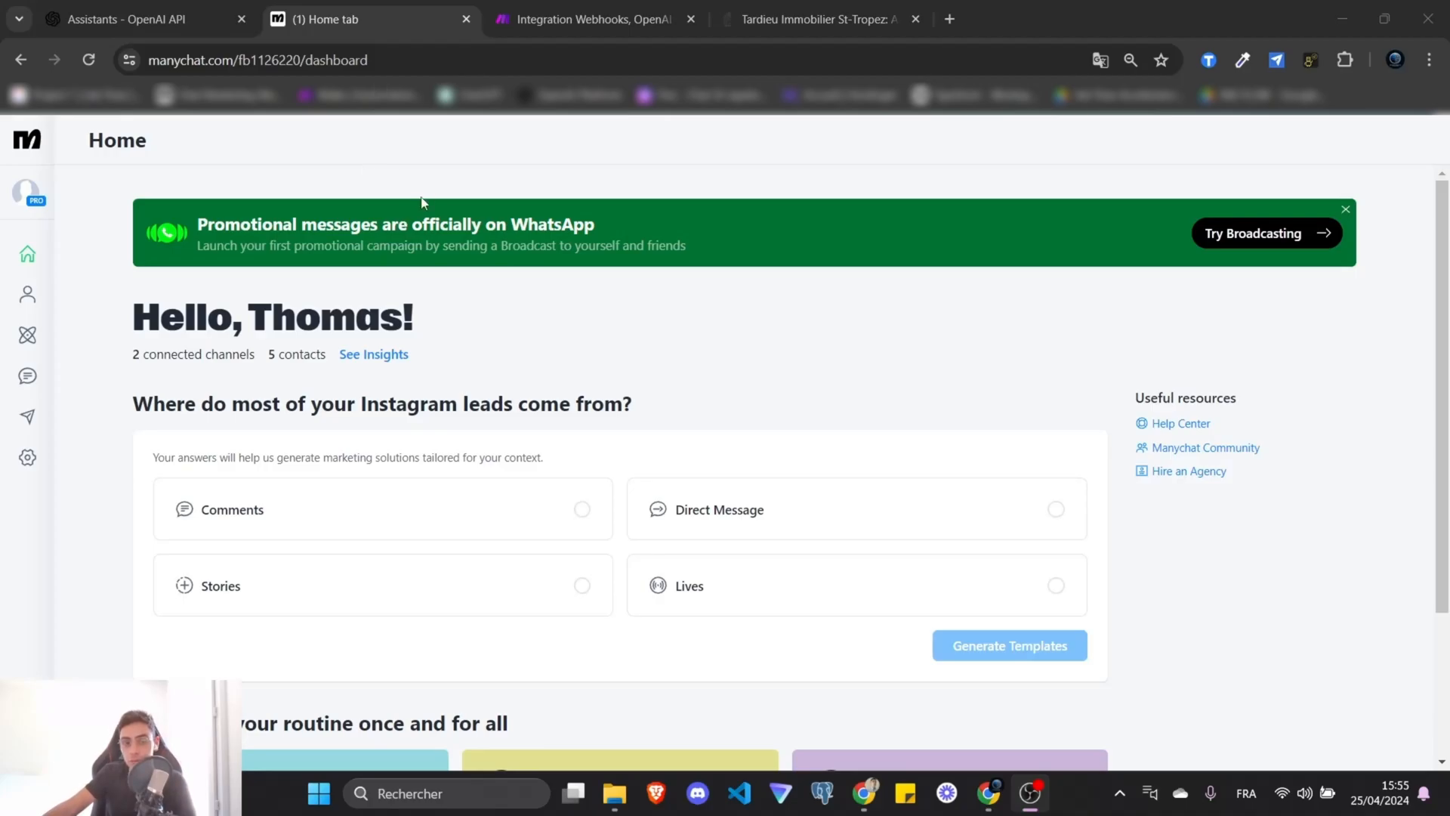
Open the Agent Immo Tradieu assistant in the Playground and paste the prepared Make prompt.
click(80, 6)
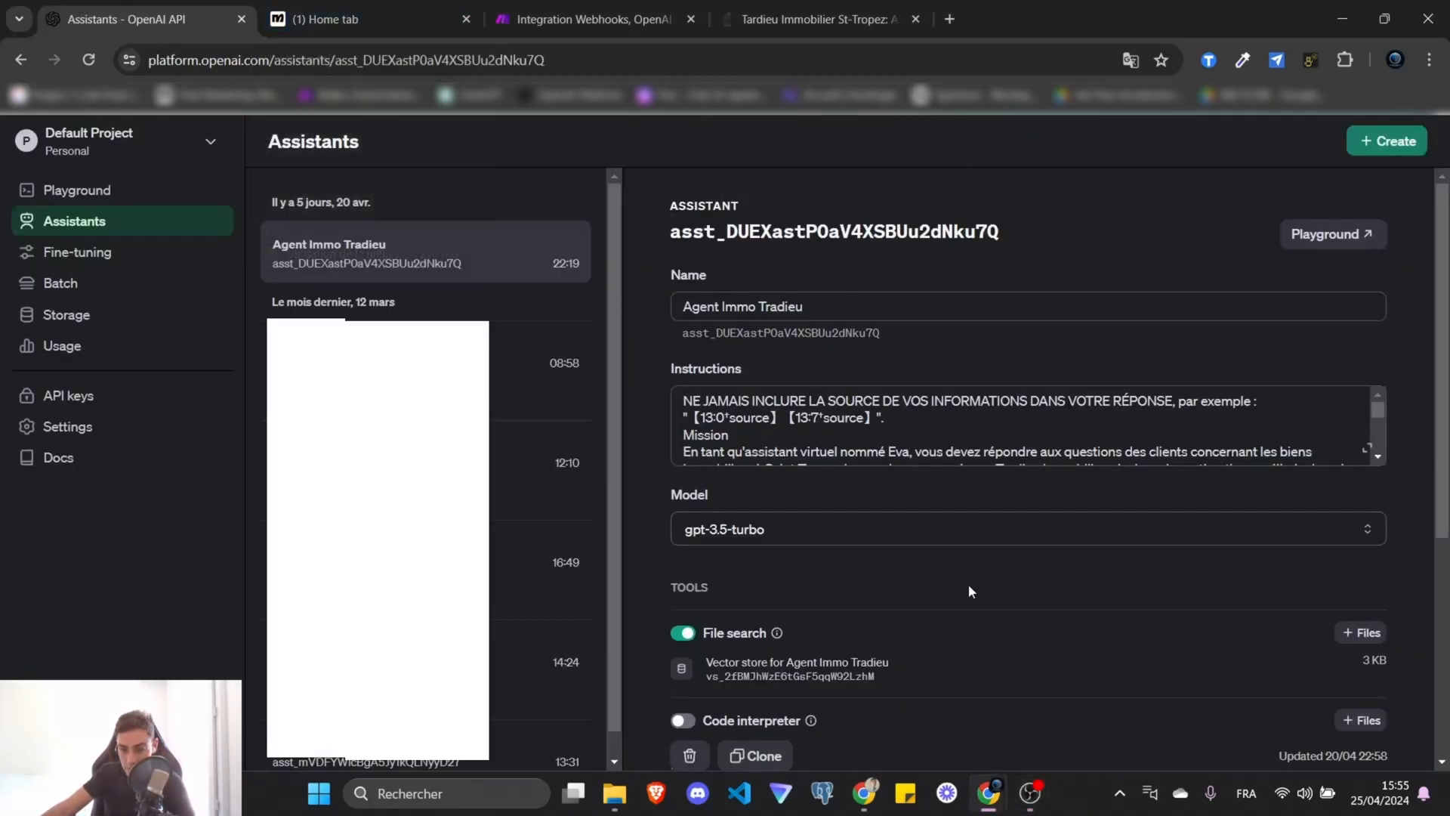
scroll(952, 581, down, 4)
scroll(1007, 498, up, 4)
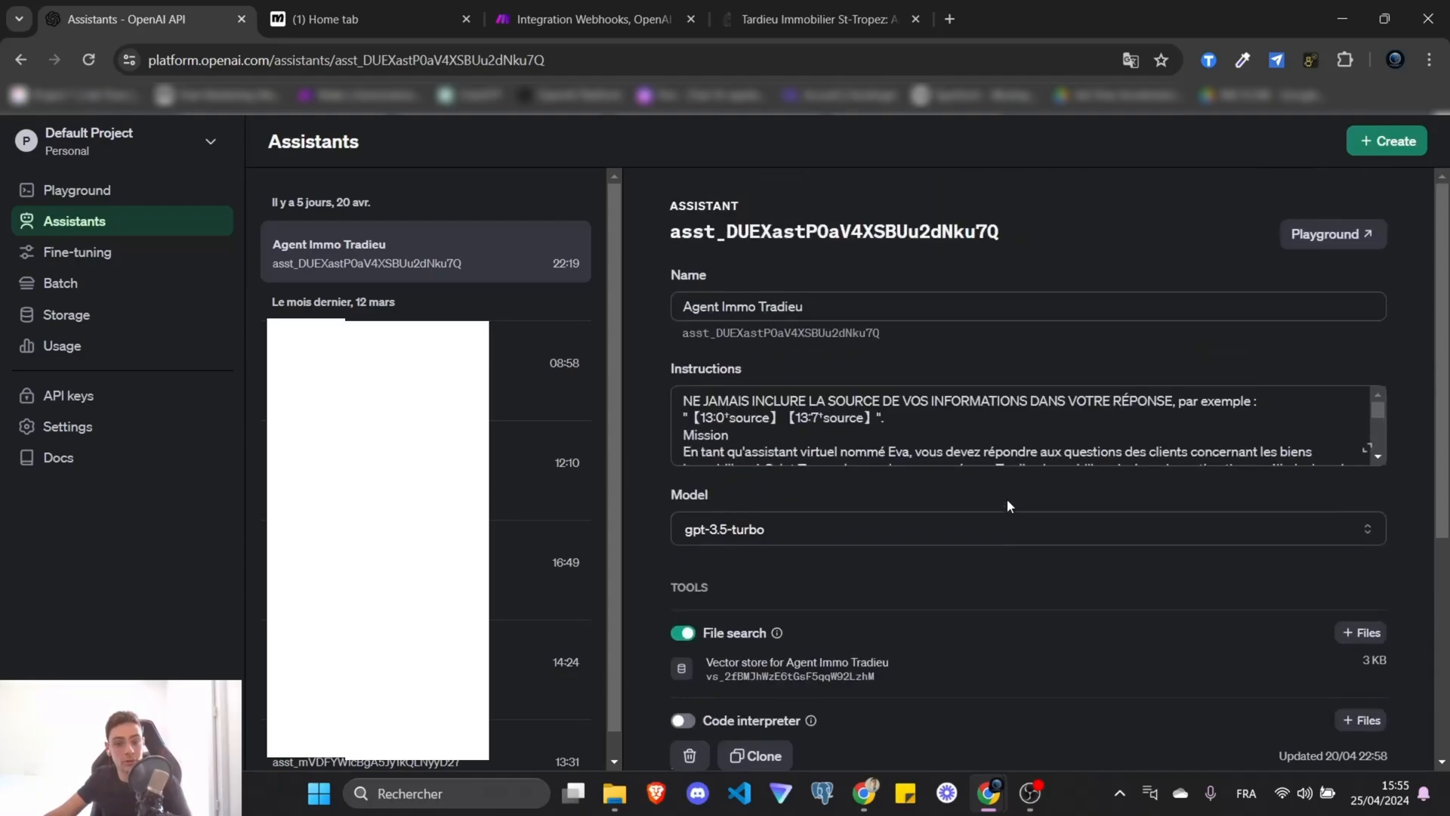
scroll(1008, 500, down, 5)
scroll(891, 482, up, 5)
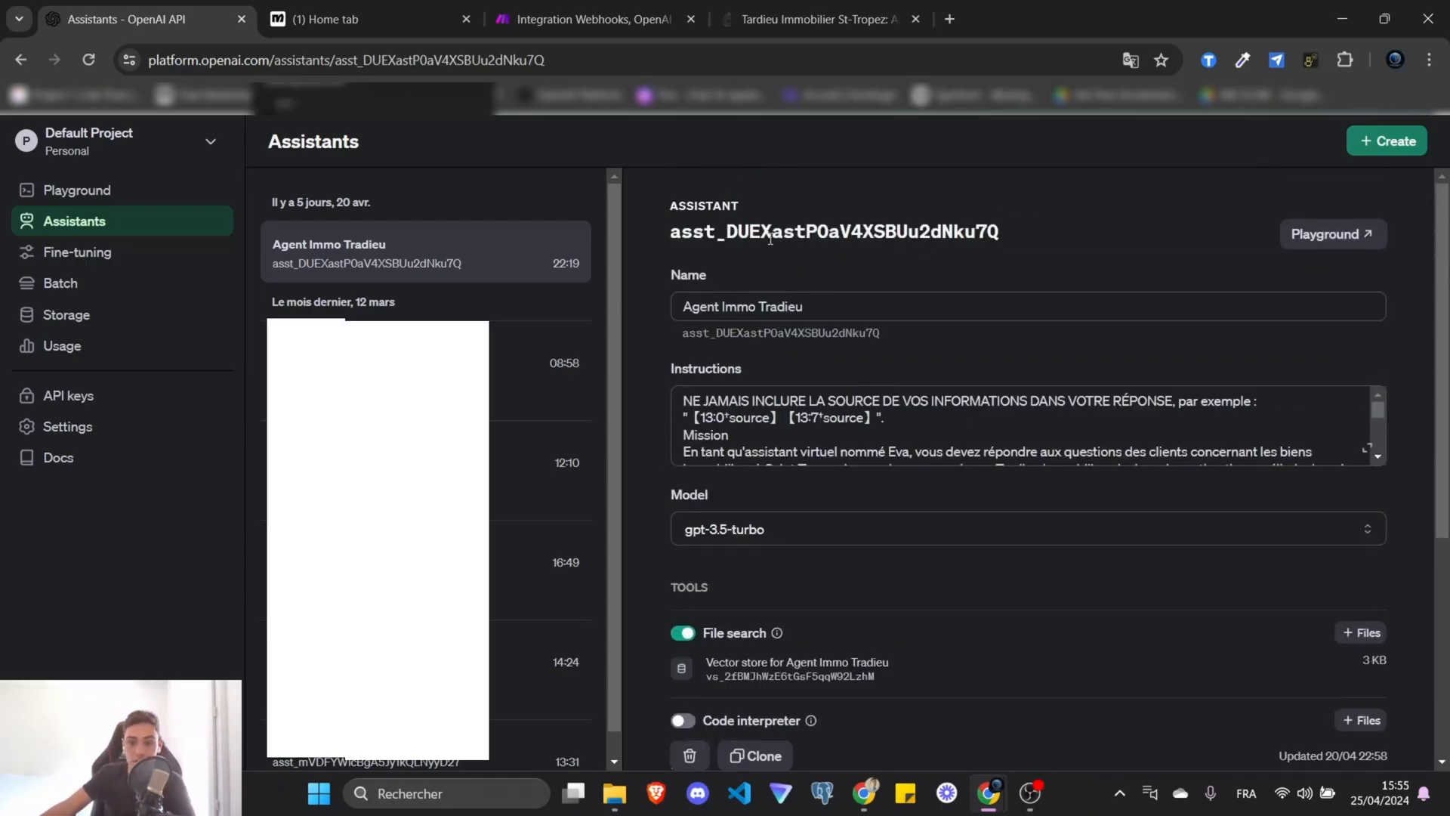
click(1292, 236)
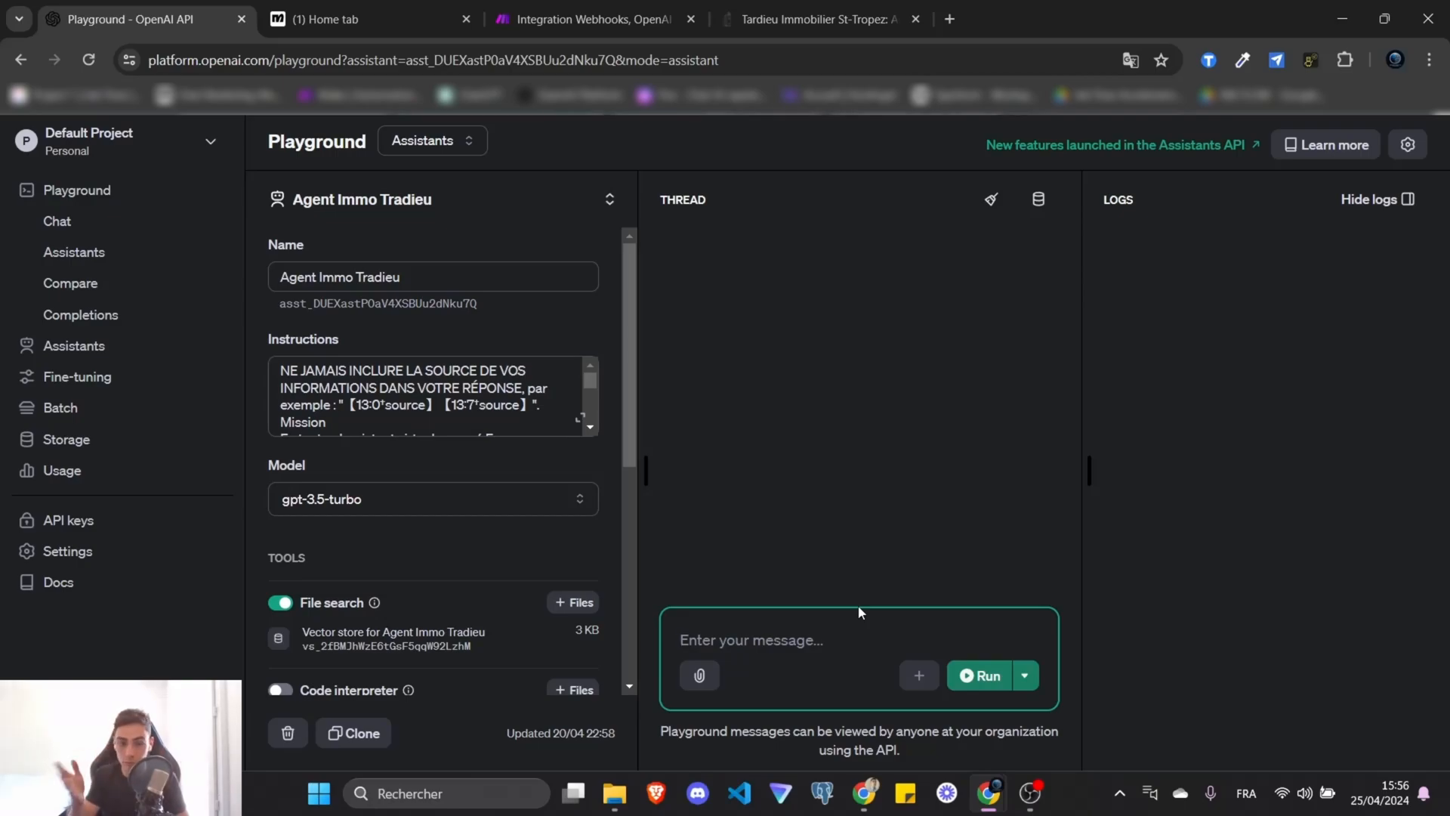
text(En utilisant votre base de connaissance répondez a la question suivante :"{{1.input}}"  Donne ta réponse en un block sans sauter de lignes. N'utilise jamais de double guillements dans ta réponse.)
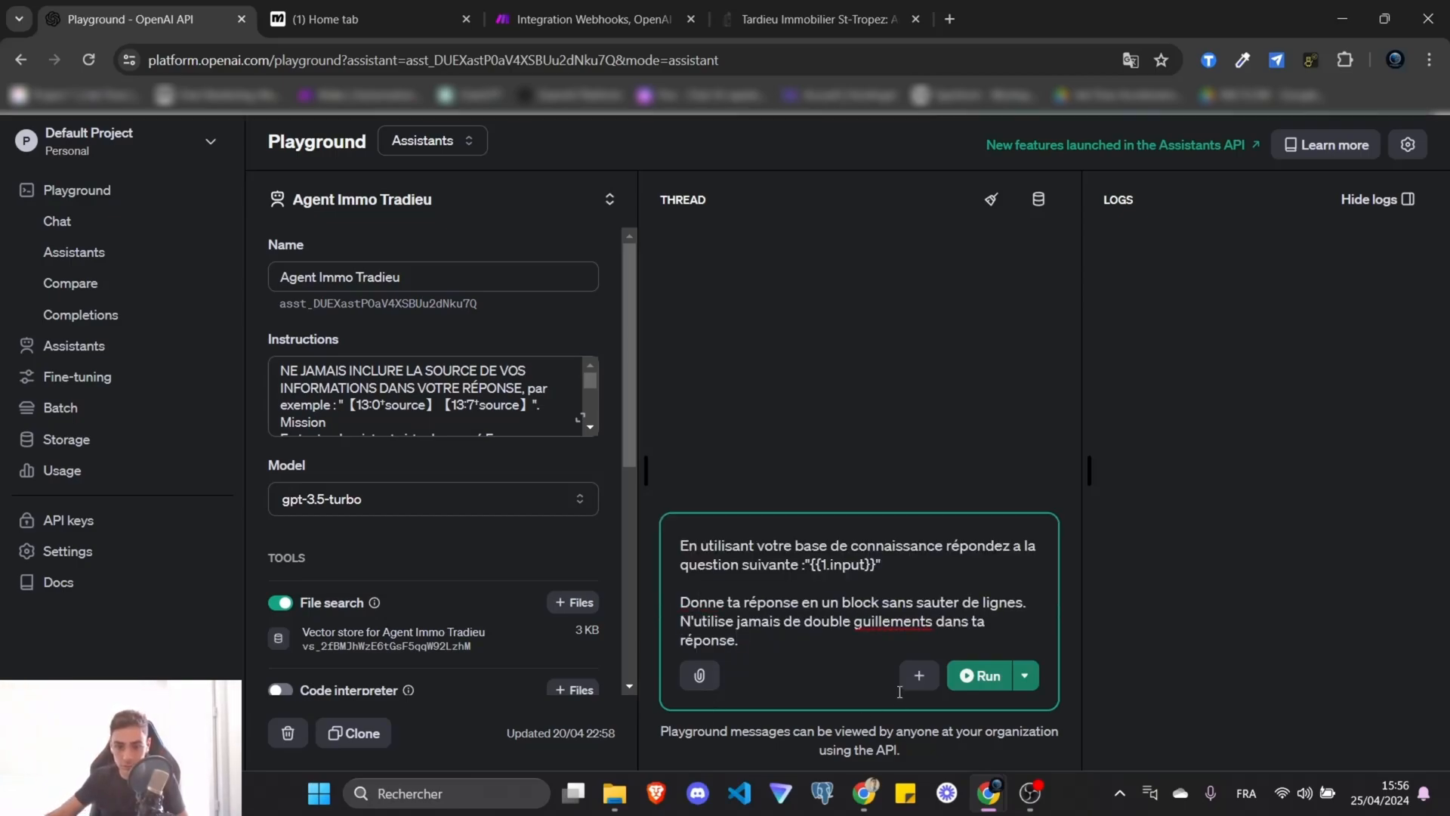
Correct 'guillements' to 'guillemets', replace {{1.input}} with 'C'est quoi votre numéro de tel', and run it.
right_click(900, 623)
click(944, 226)
drag(680, 546, 1036, 630)
click(814, 578)
drag(811, 565, 876, 566)
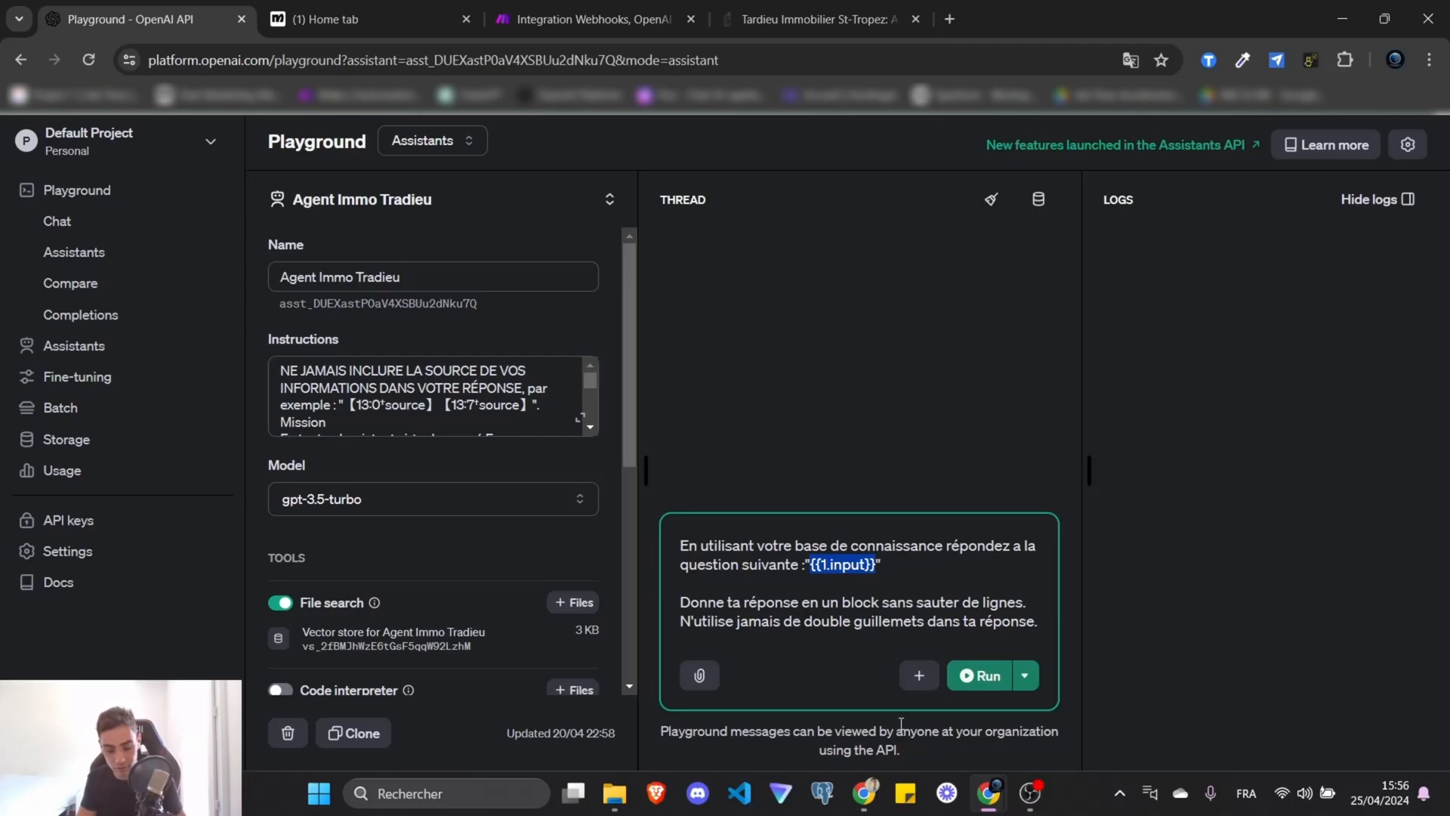
text(C'est quoi votre numér)
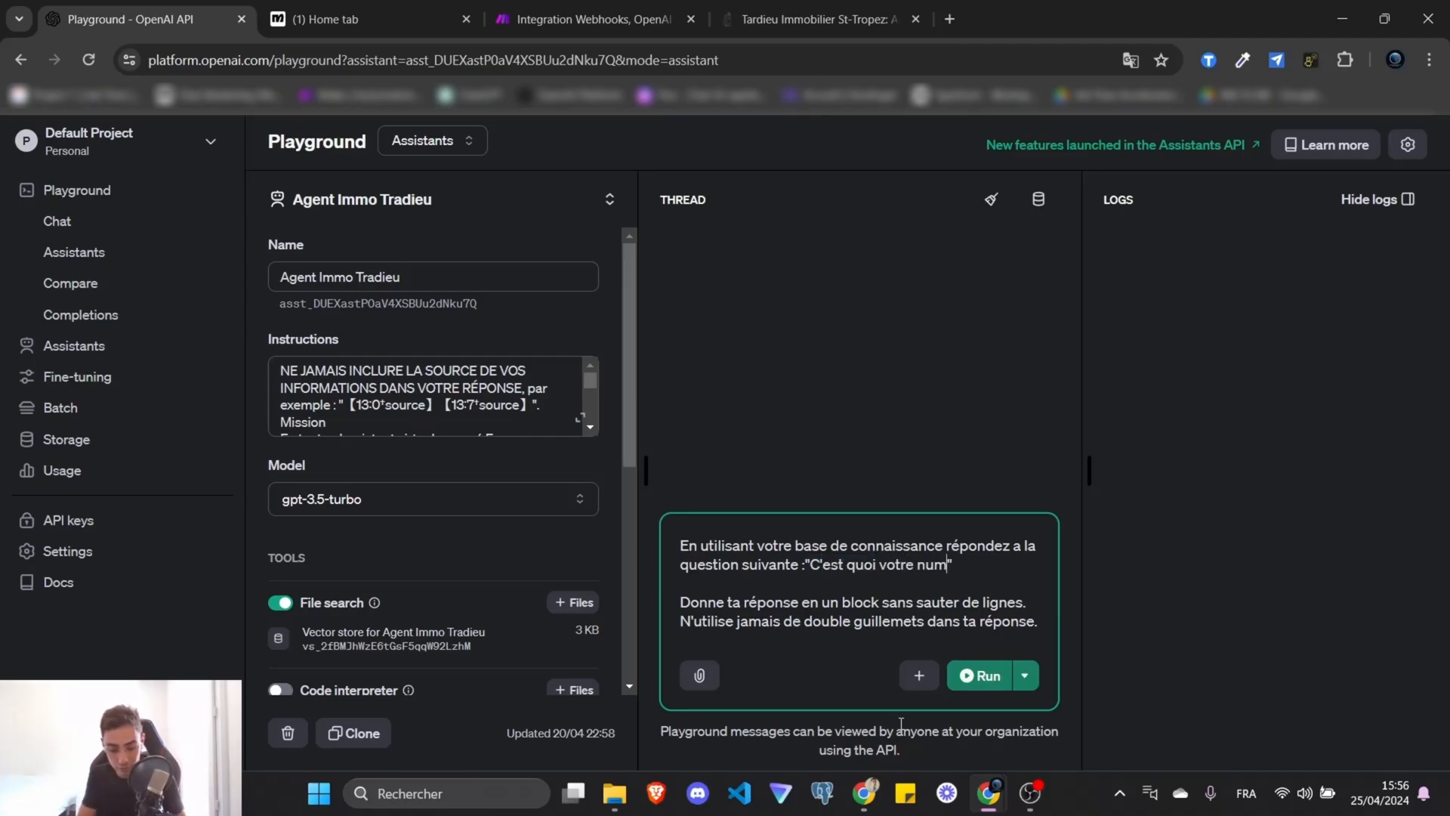
text(o de tel ?)
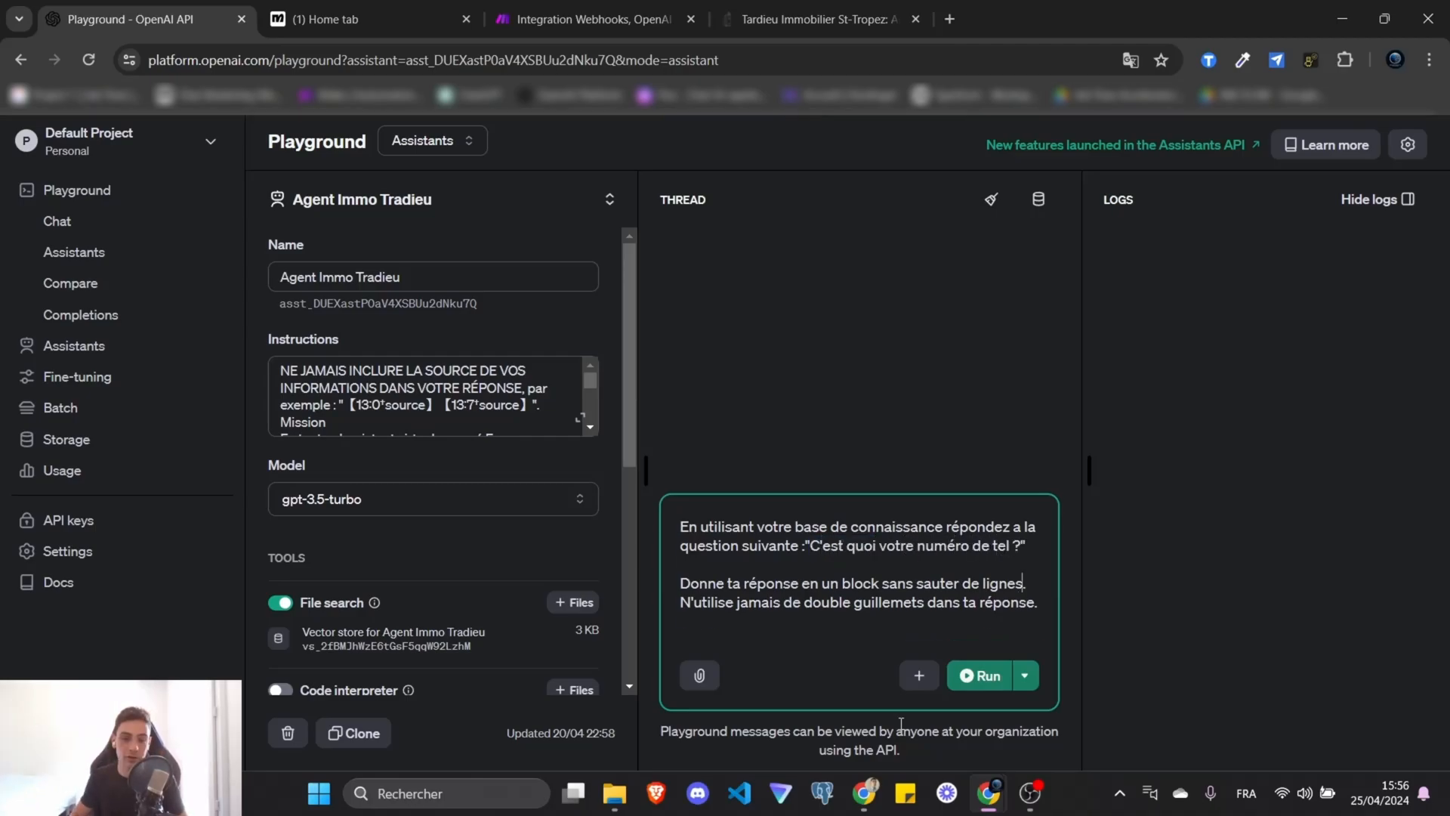
key(Up)
key(Up)
key(Up)
key(Down)
key(Down)
key(Down)
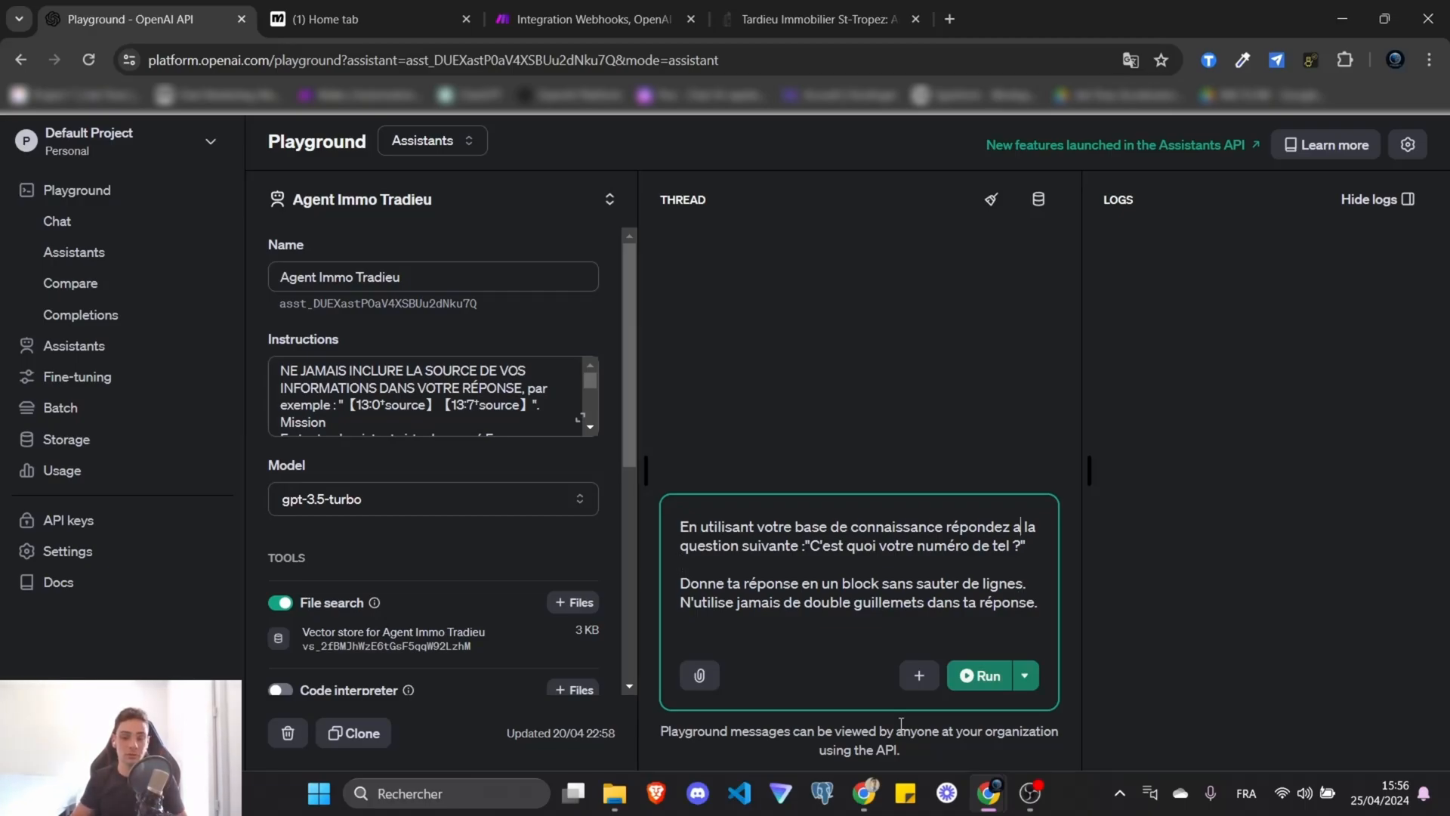
key(ctrl+Return)
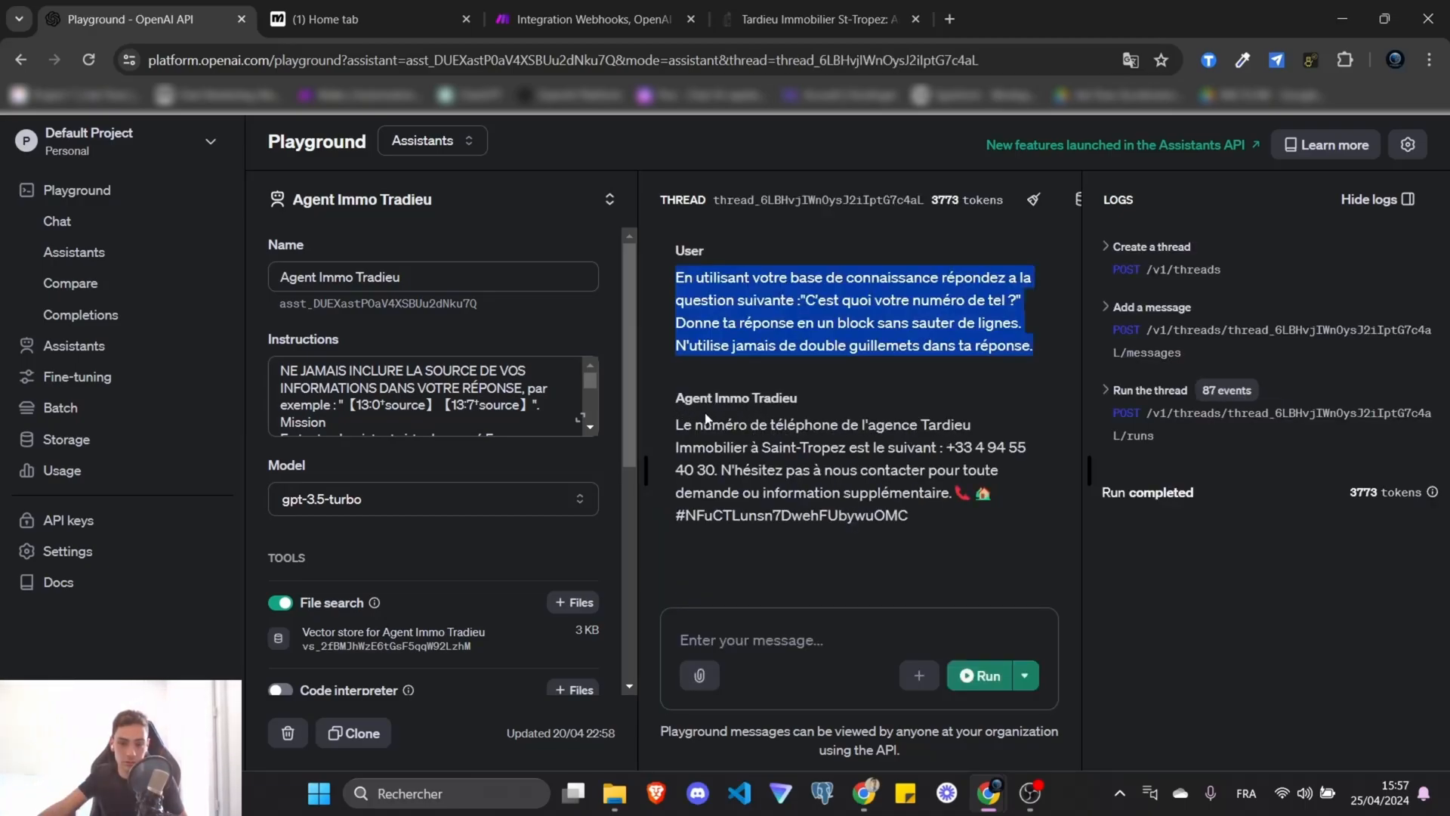
drag(675, 425, 715, 471)
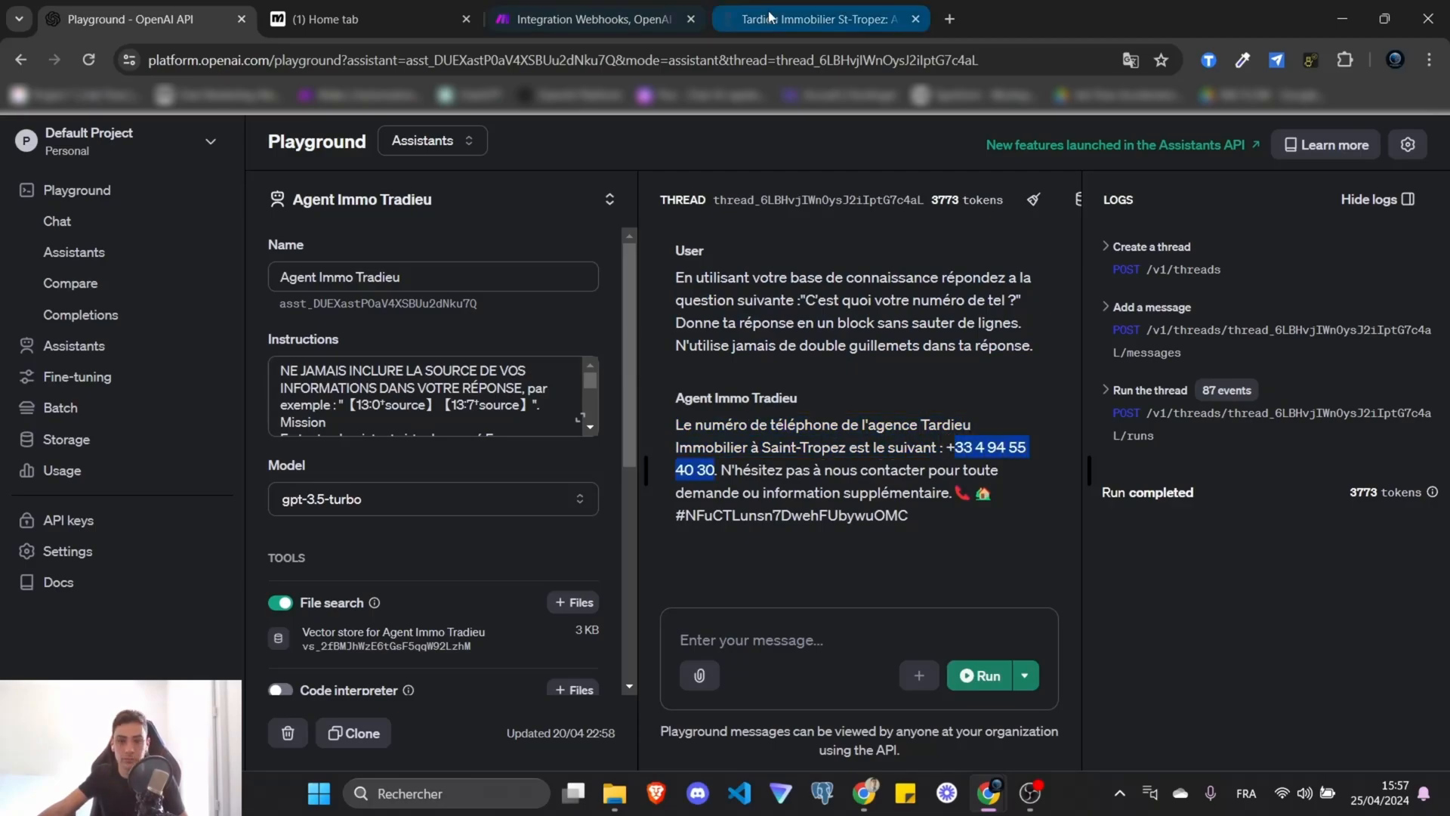
Check the assistant's phone number against the Tardieu agency's contact page.
click(817, 4)
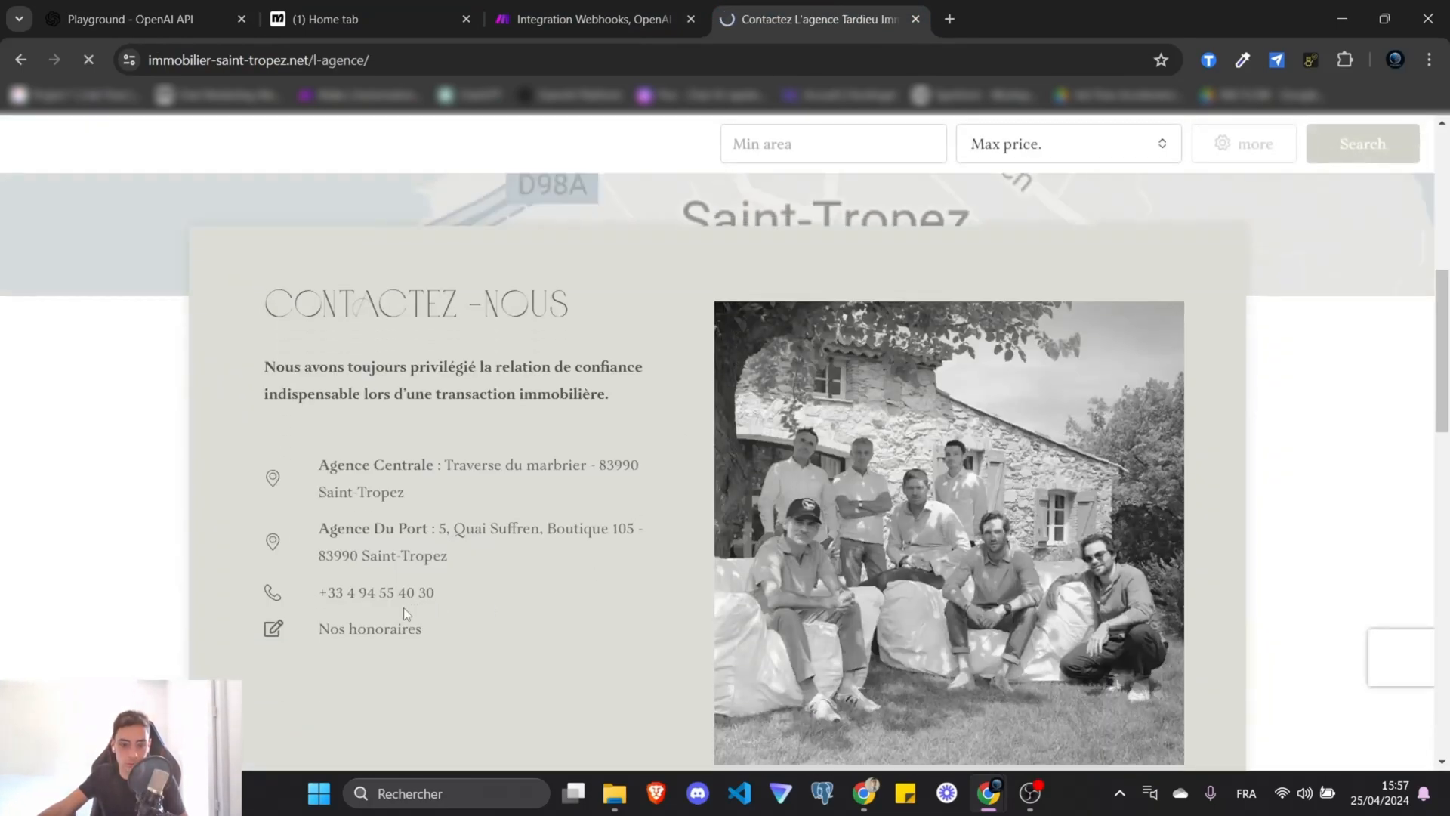
click(601, 9)
click(261, 9)
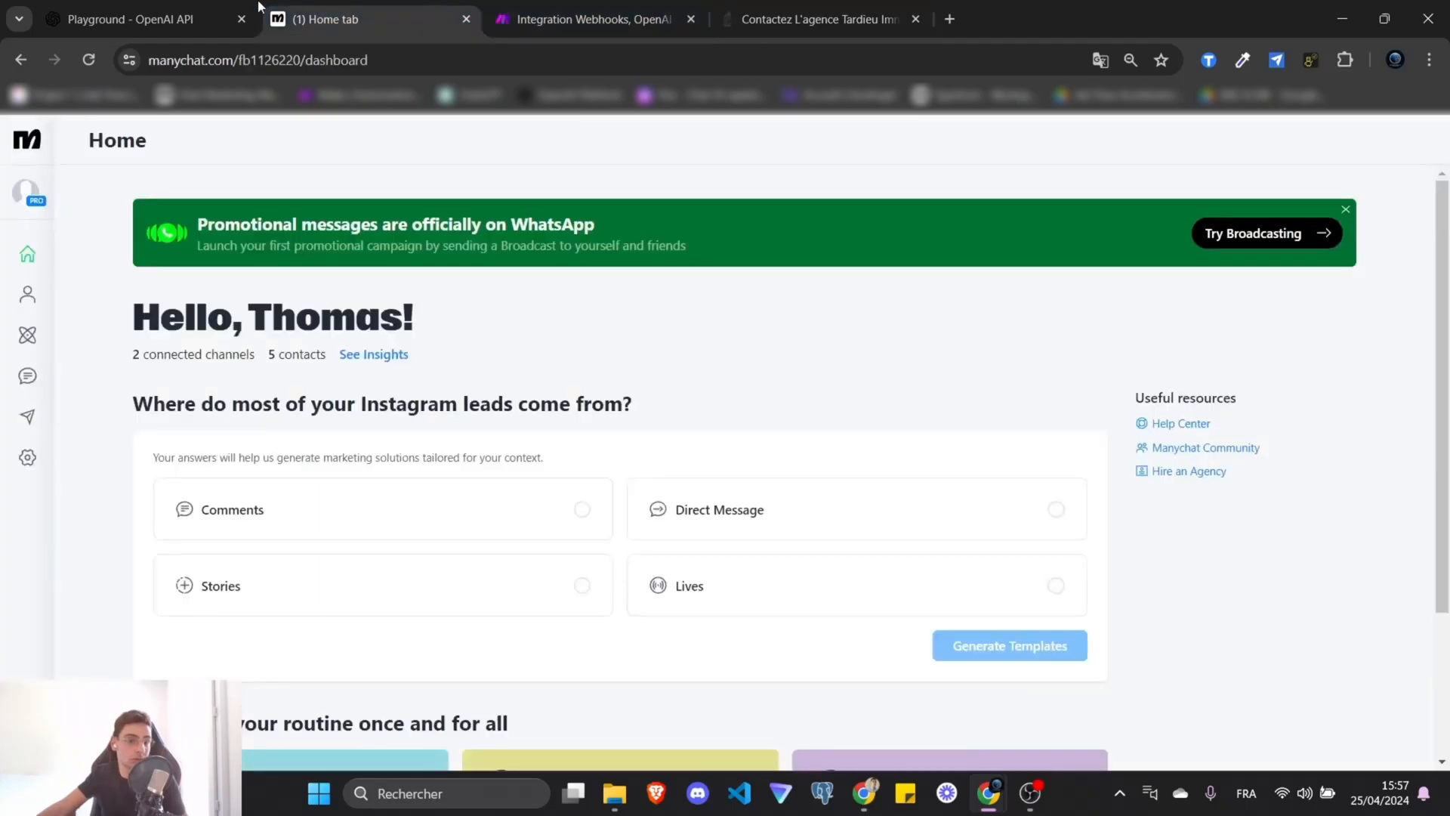
click(204, 8)
click(574, 8)
click(763, 8)
click(368, 6)
click(545, 6)
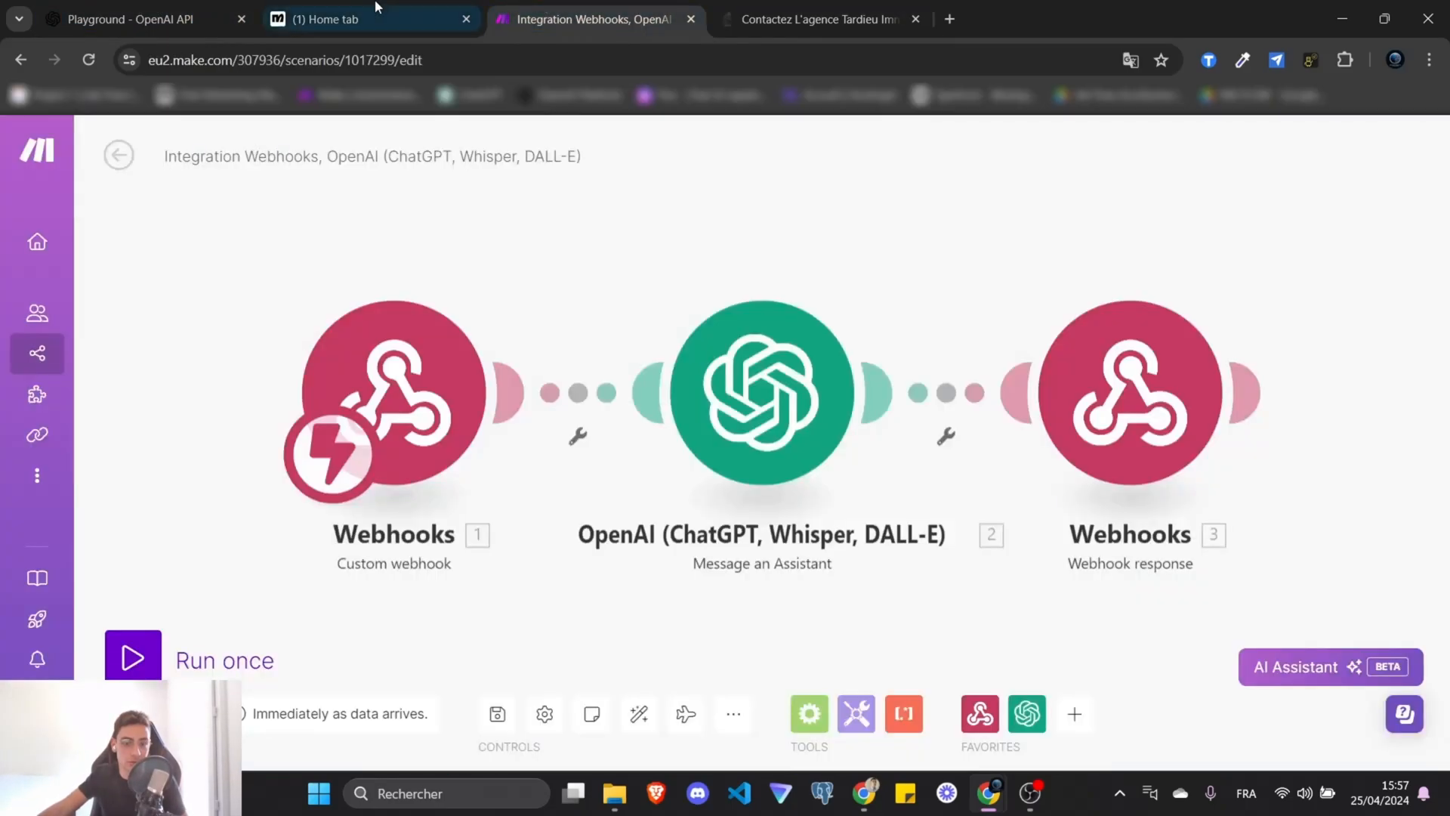
click(197, 11)
click(938, 538)
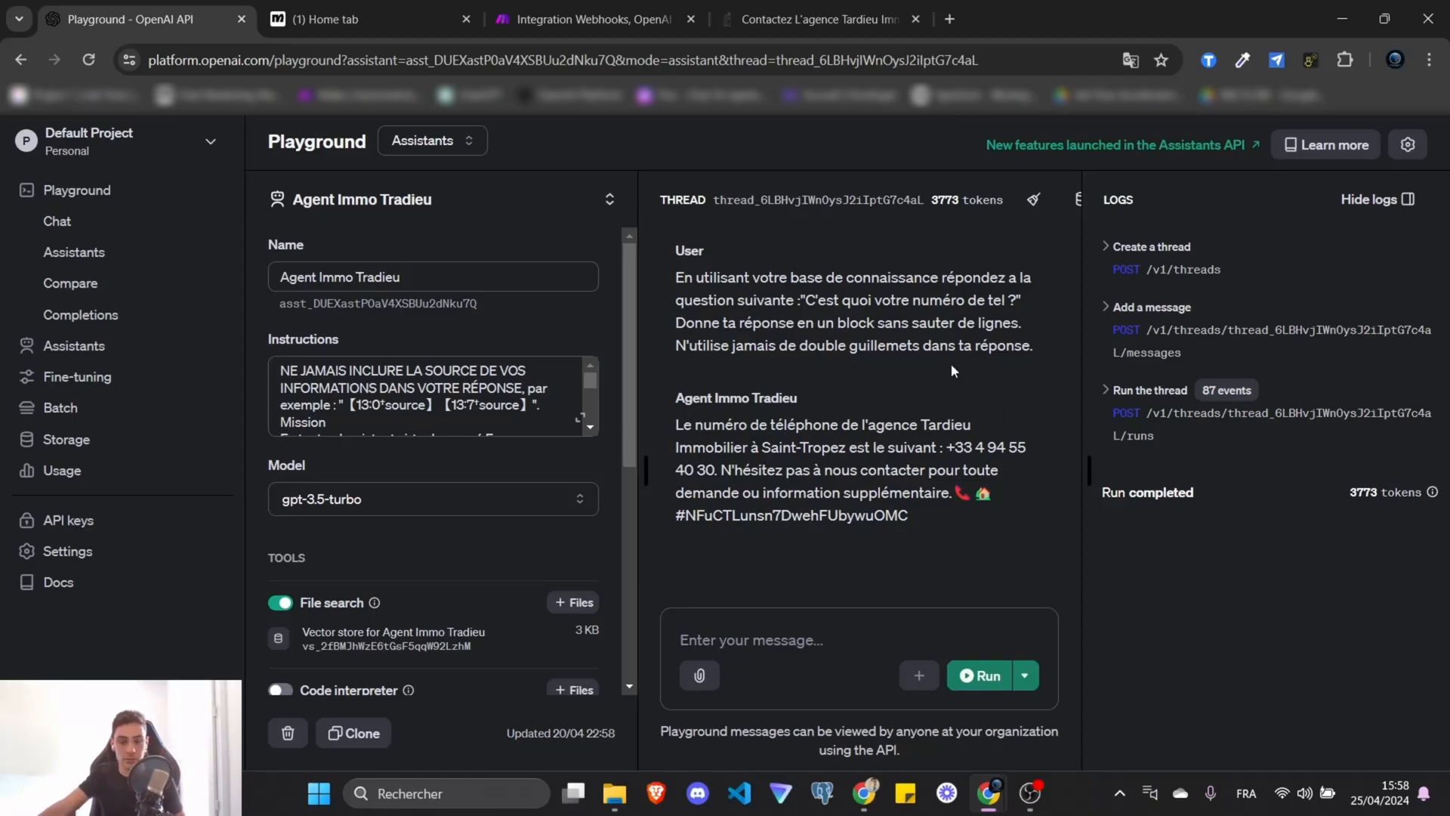
Switch to the ManyChat home dashboard and inspect its web address.
click(432, 11)
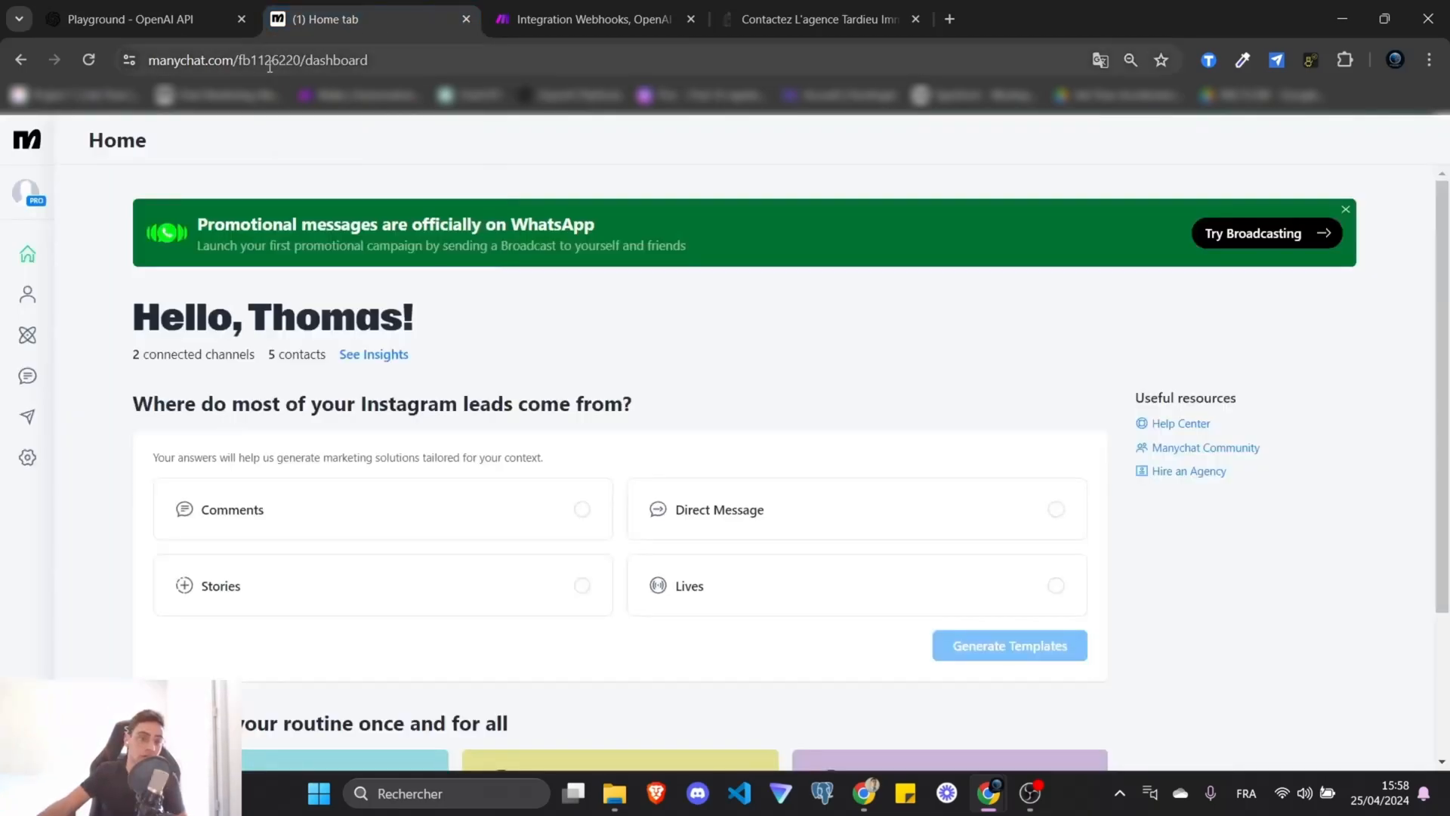
click(280, 60)
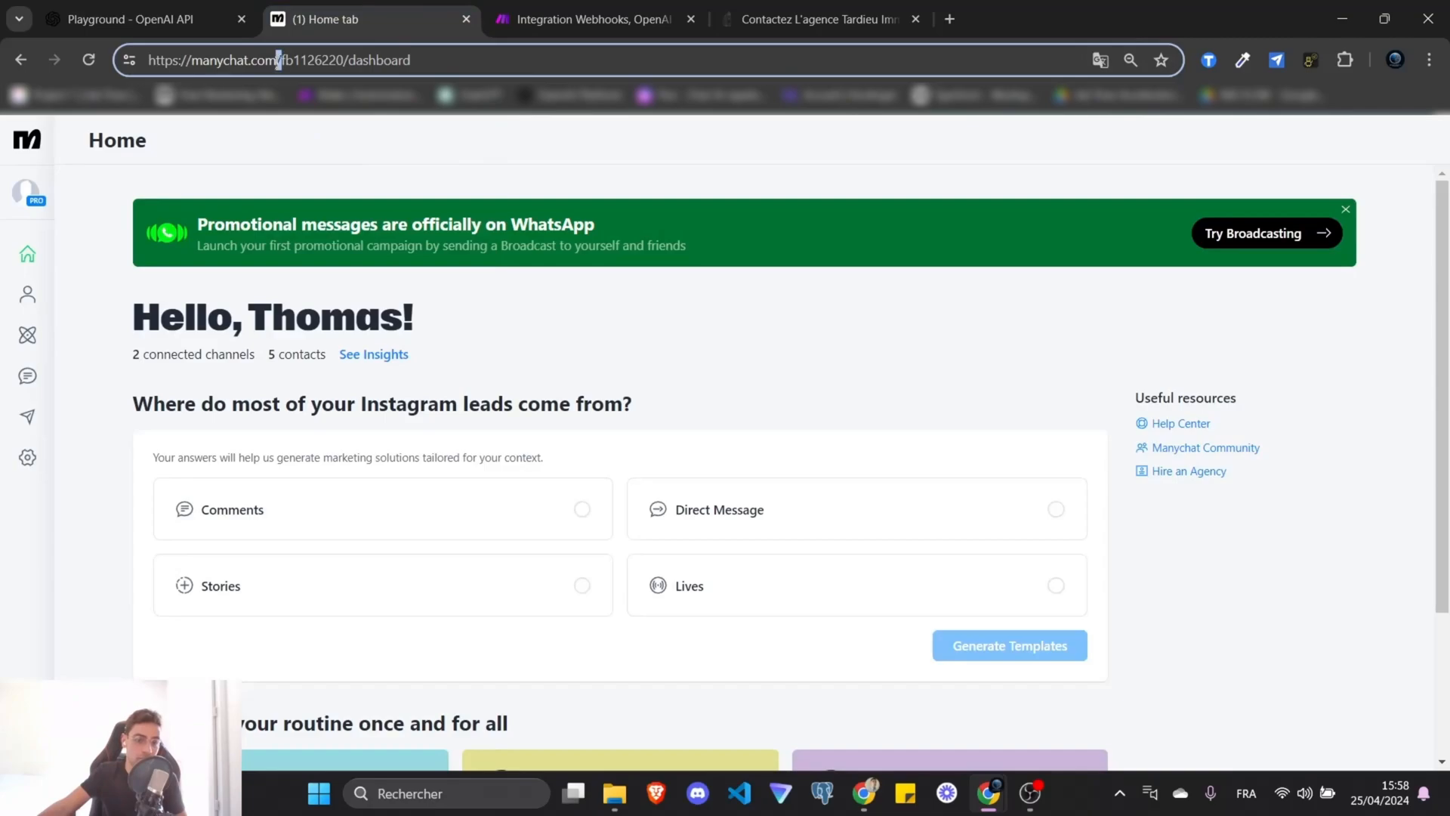
drag(278, 59, 143, 69)
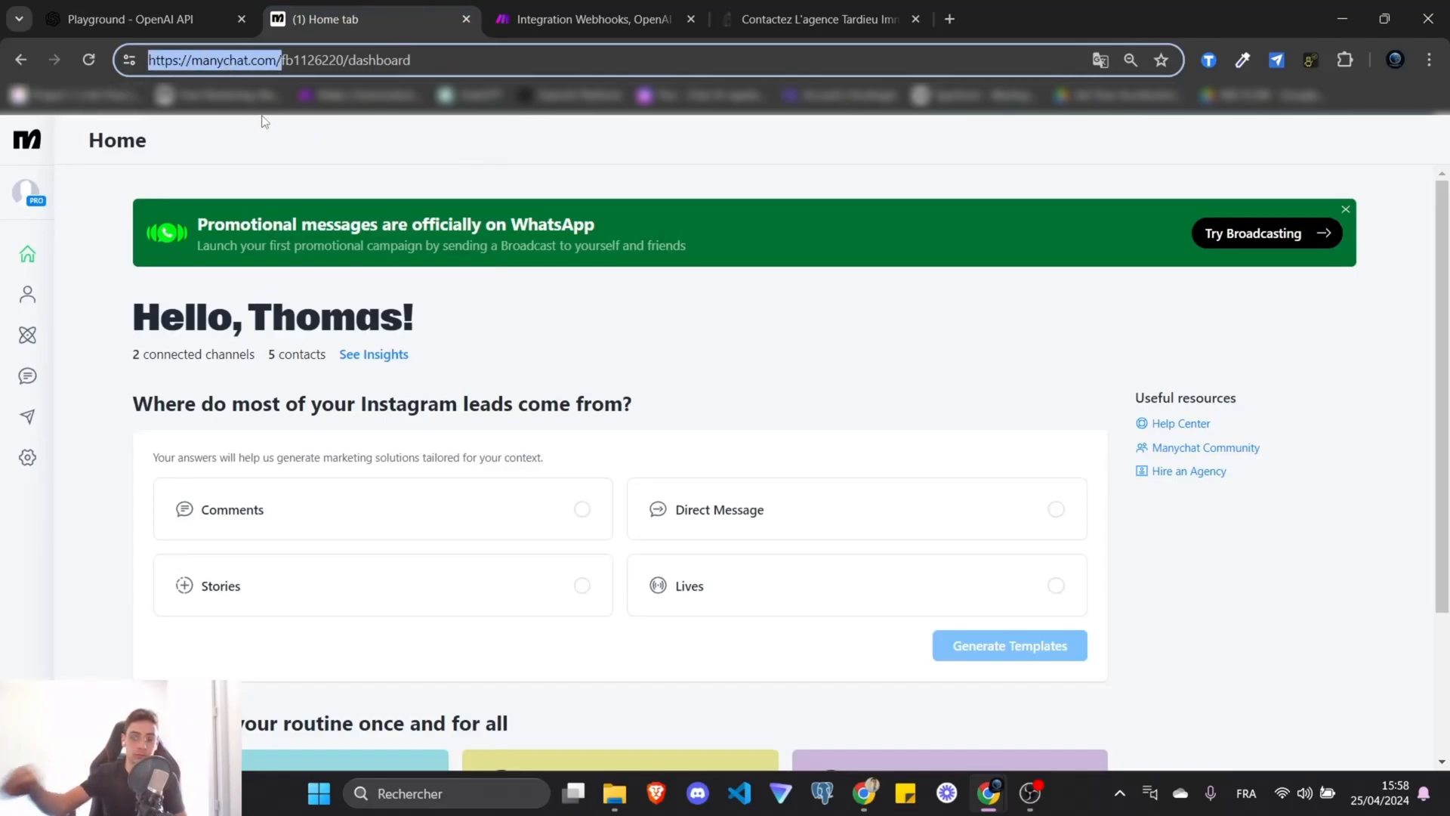
click(528, 60)
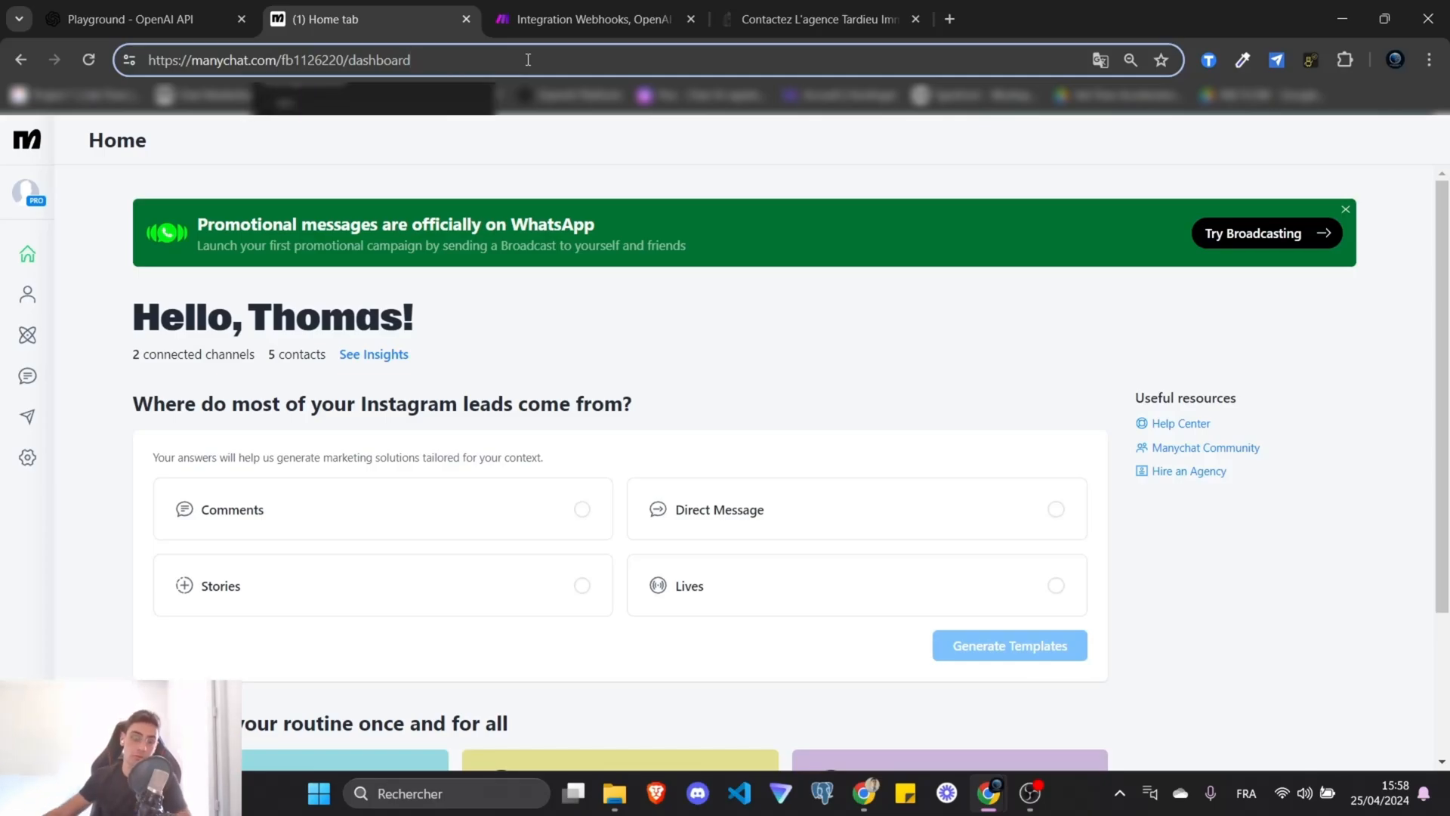
Review the connected number in the WhatsApp channel settings, then go to My Automations.
click(27, 457)
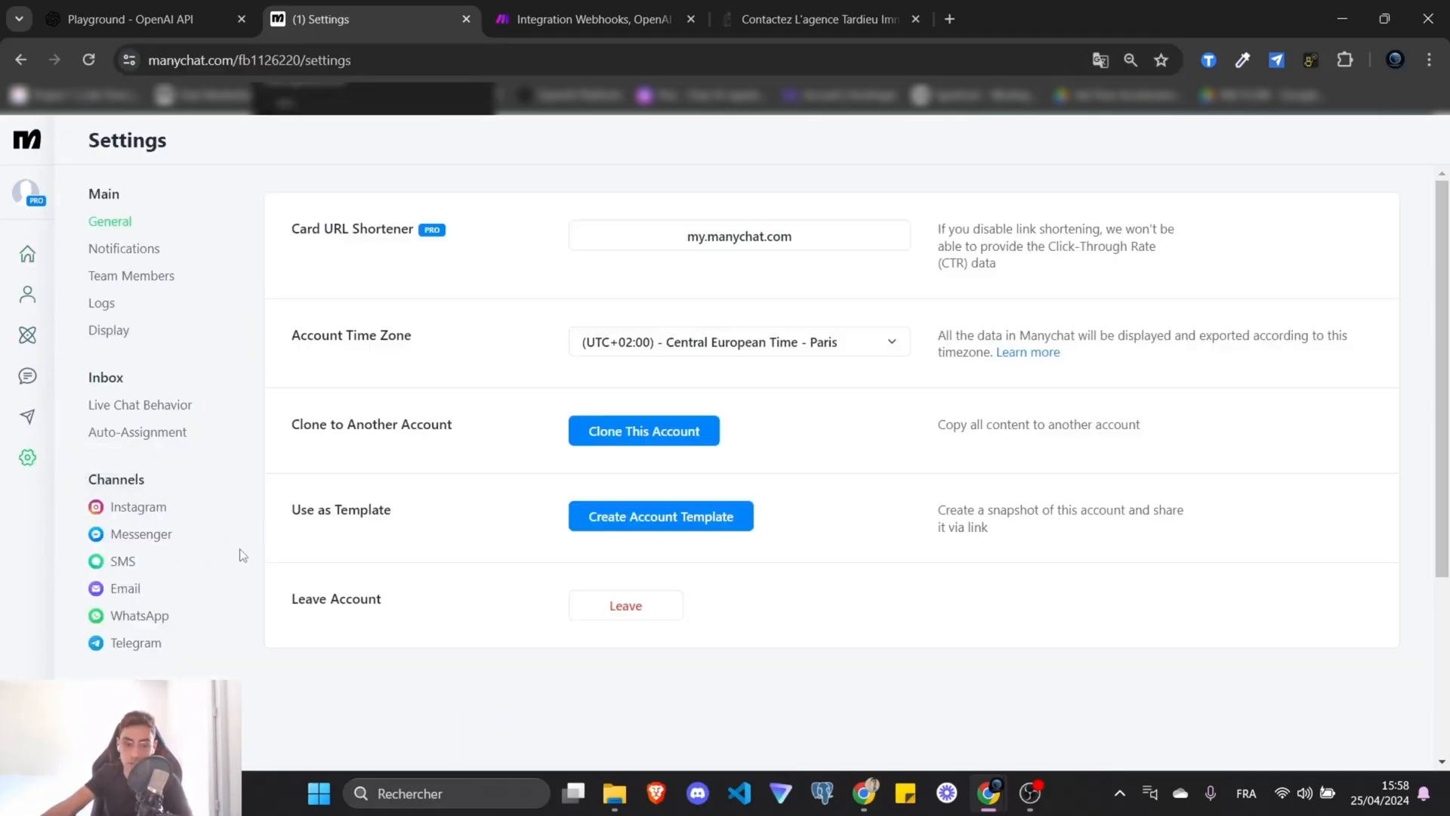
scroll(238, 548, down, 3)
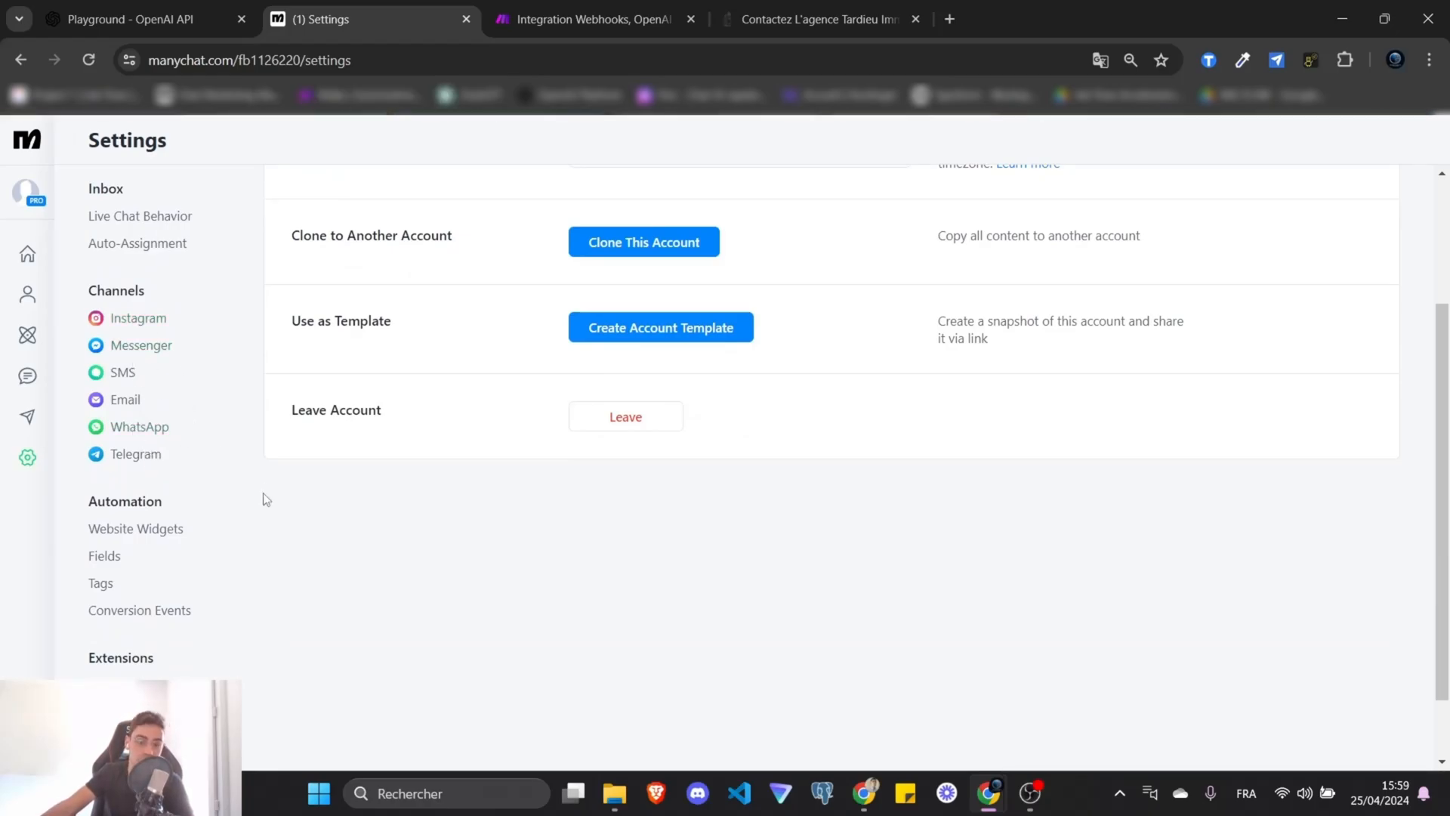
scroll(265, 499, up, 3)
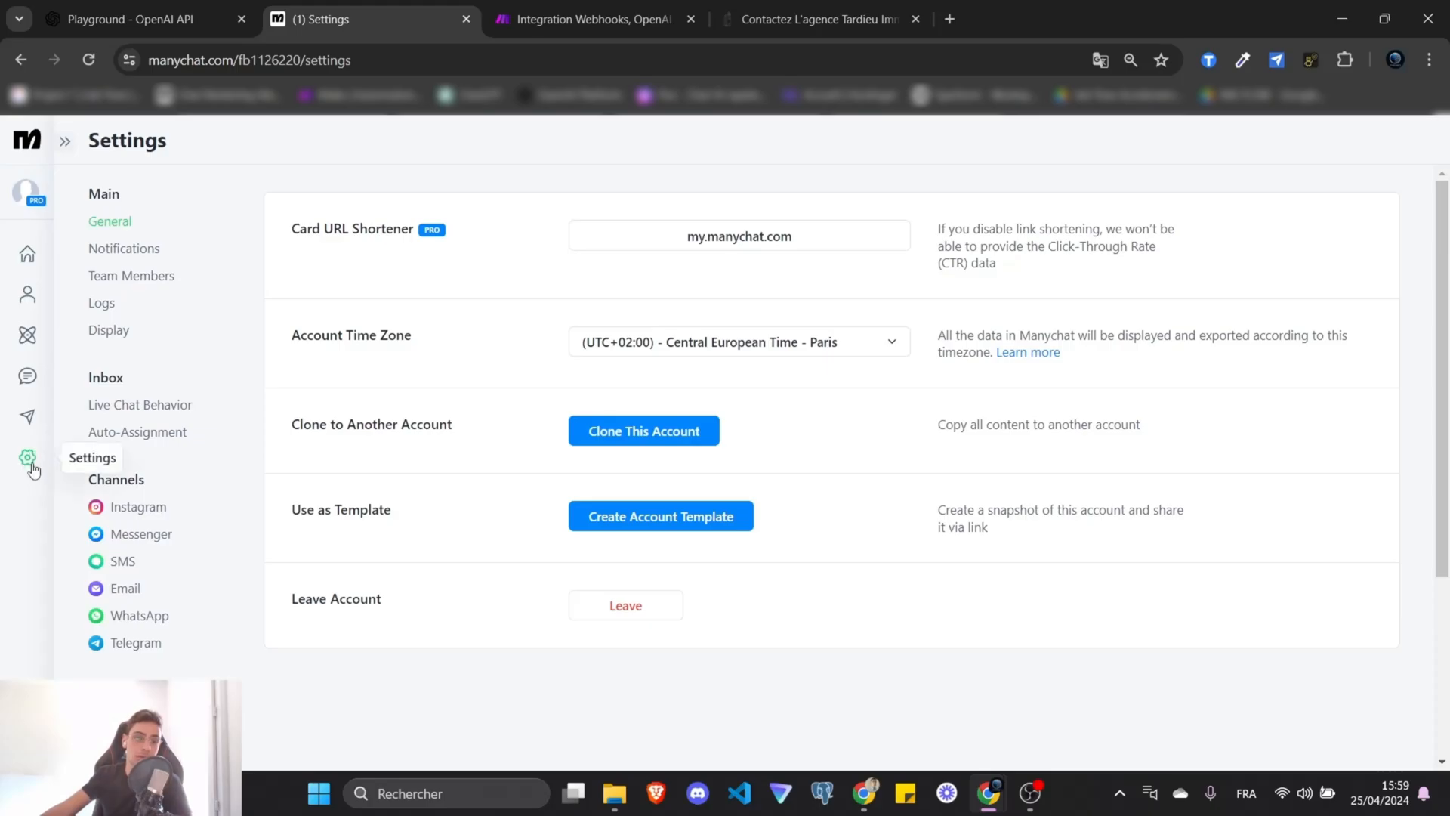
click(147, 617)
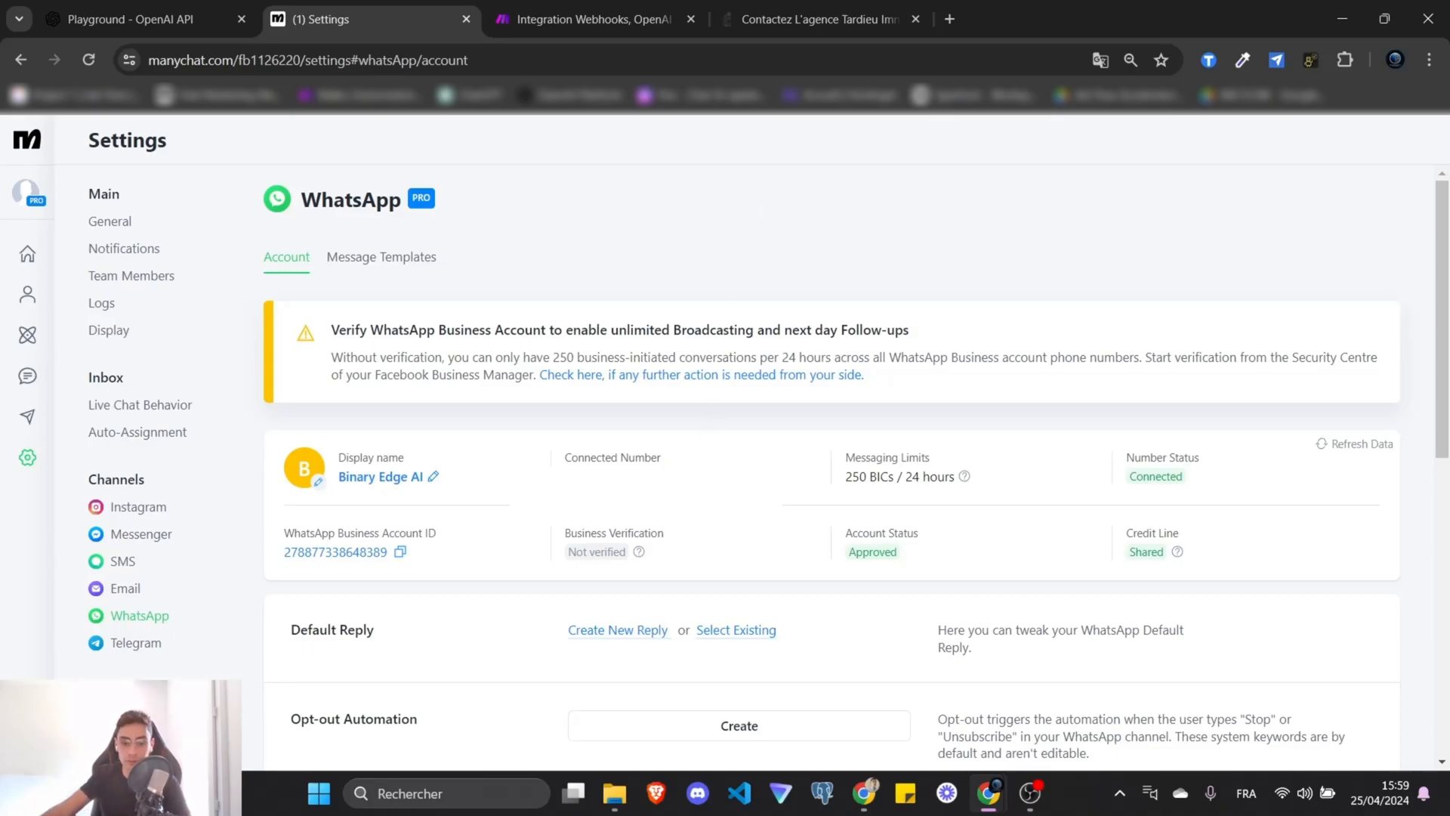
drag(659, 478, 563, 472)
click(620, 484)
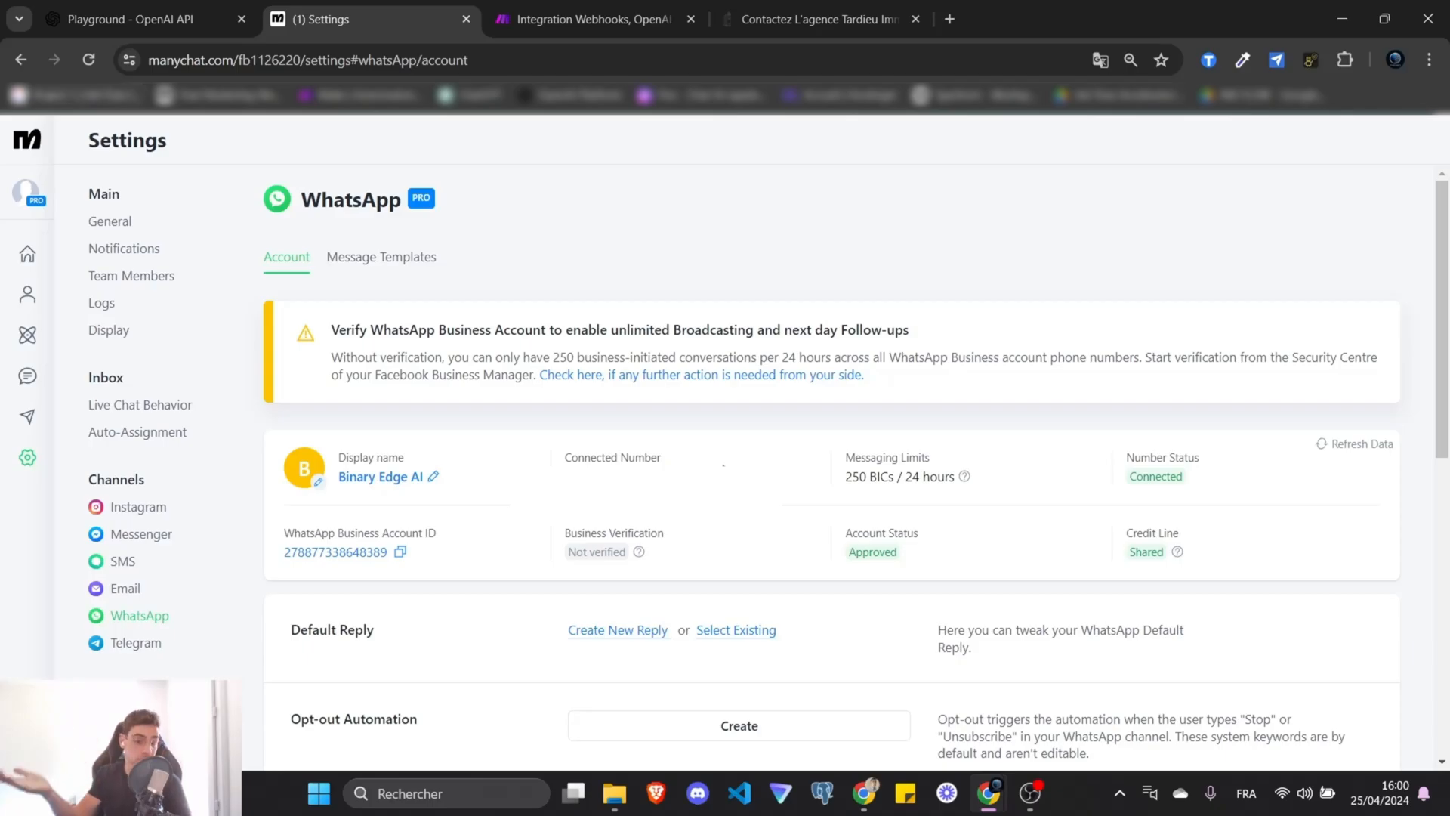
click(26, 340)
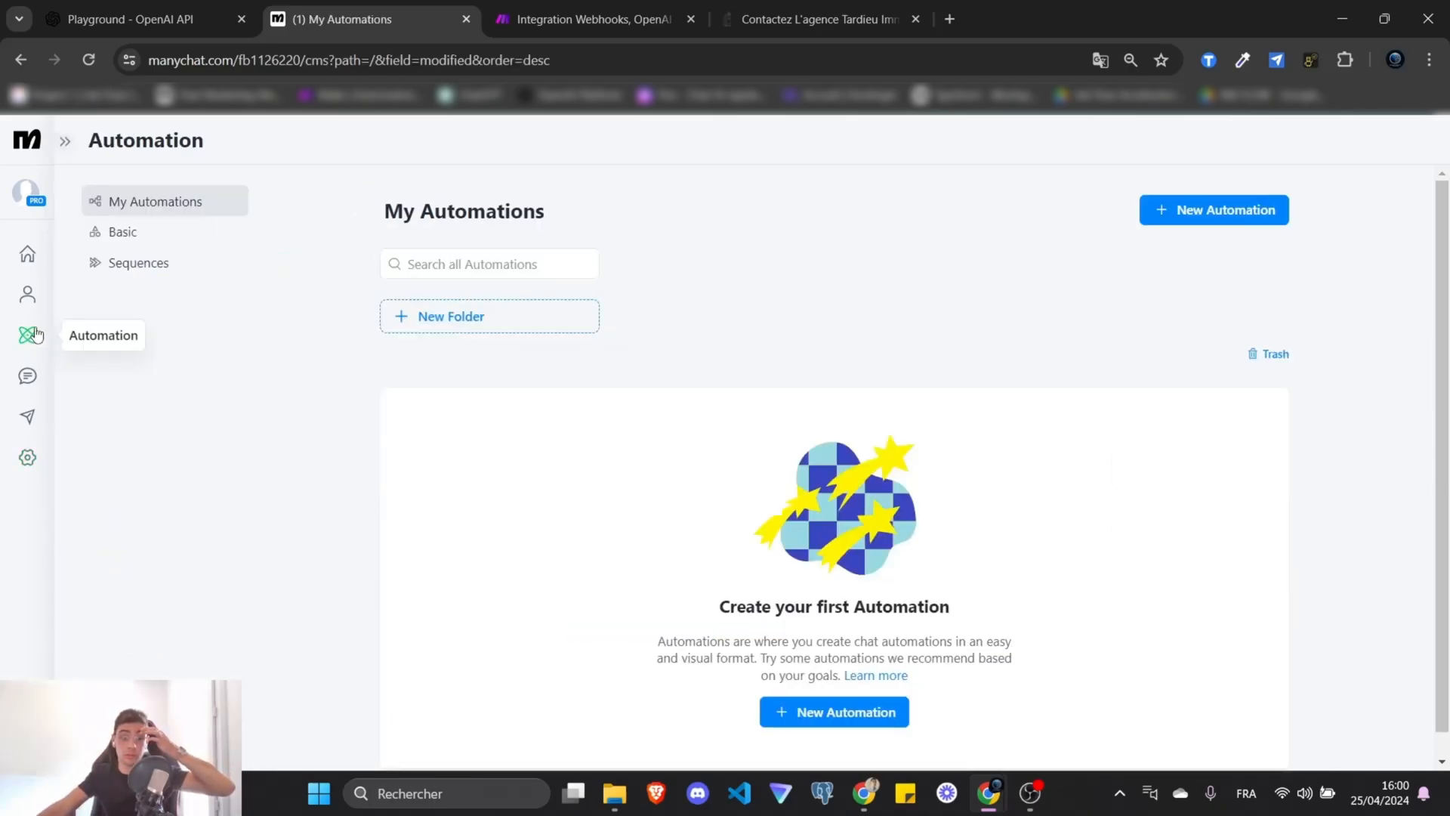
Start a new automation from scratch with a WhatsApp 'Hello !' message step.
click(1190, 211)
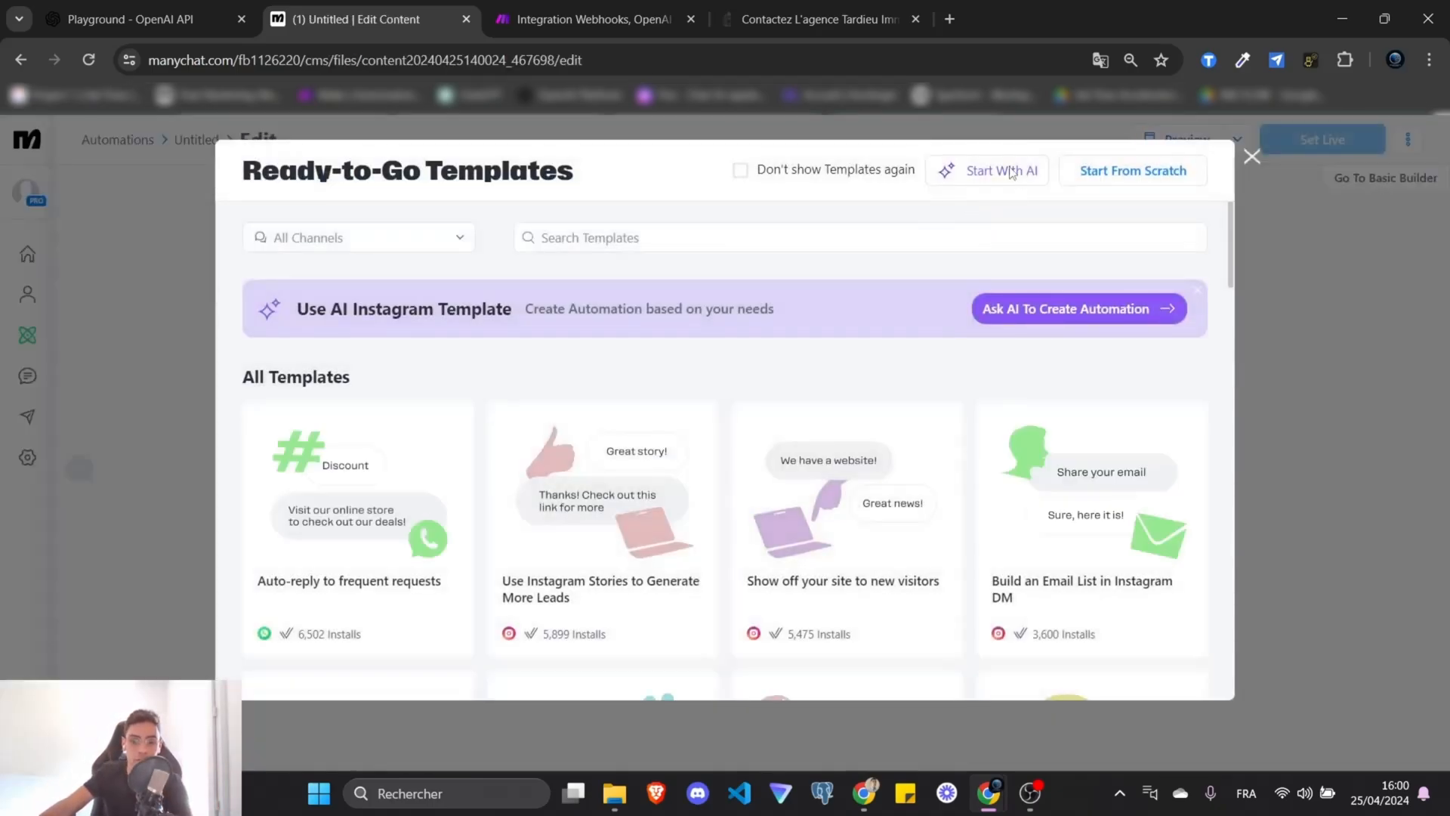
click(1096, 174)
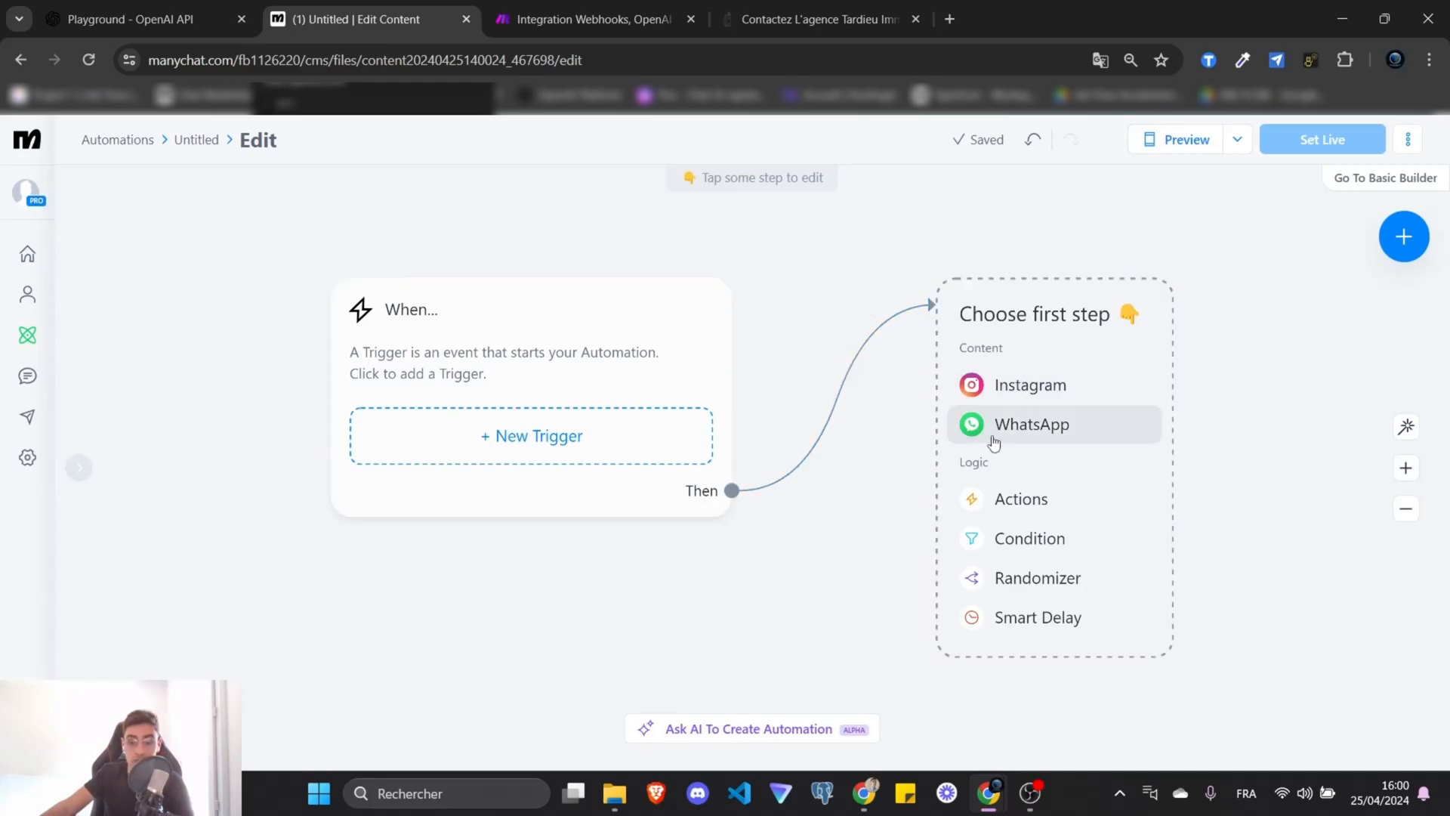
click(1019, 427)
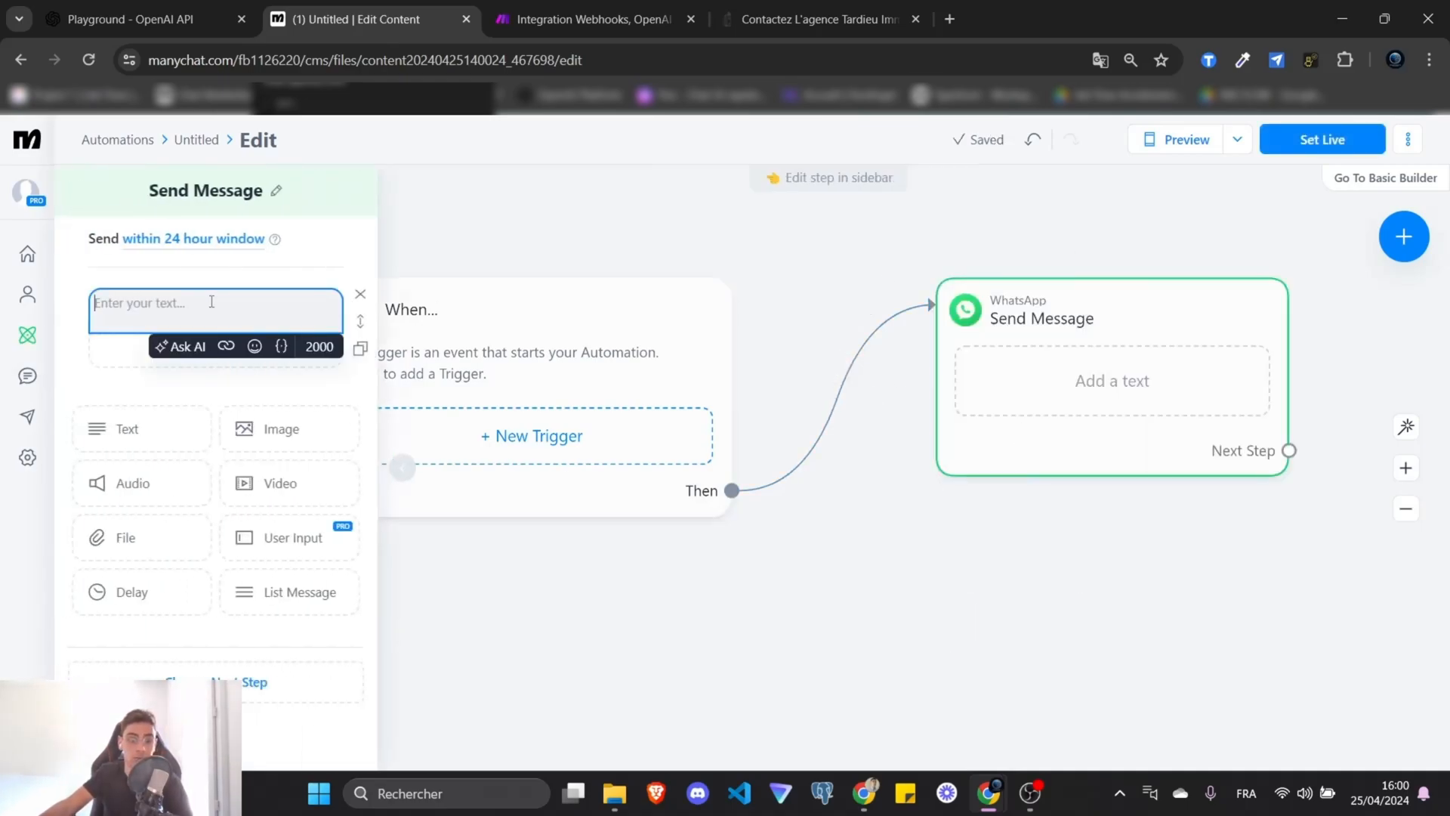
text(Hello !)
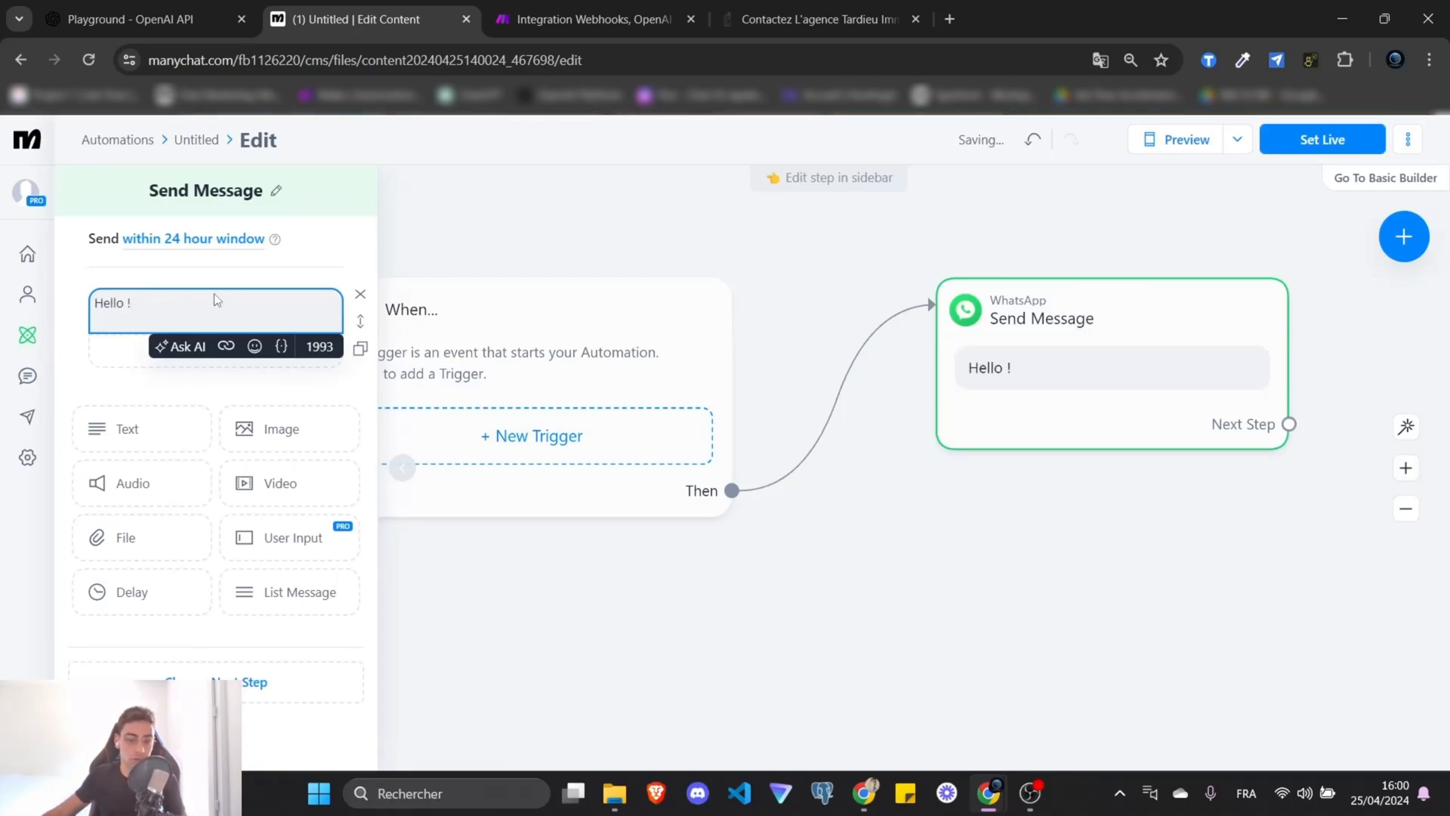
click(563, 246)
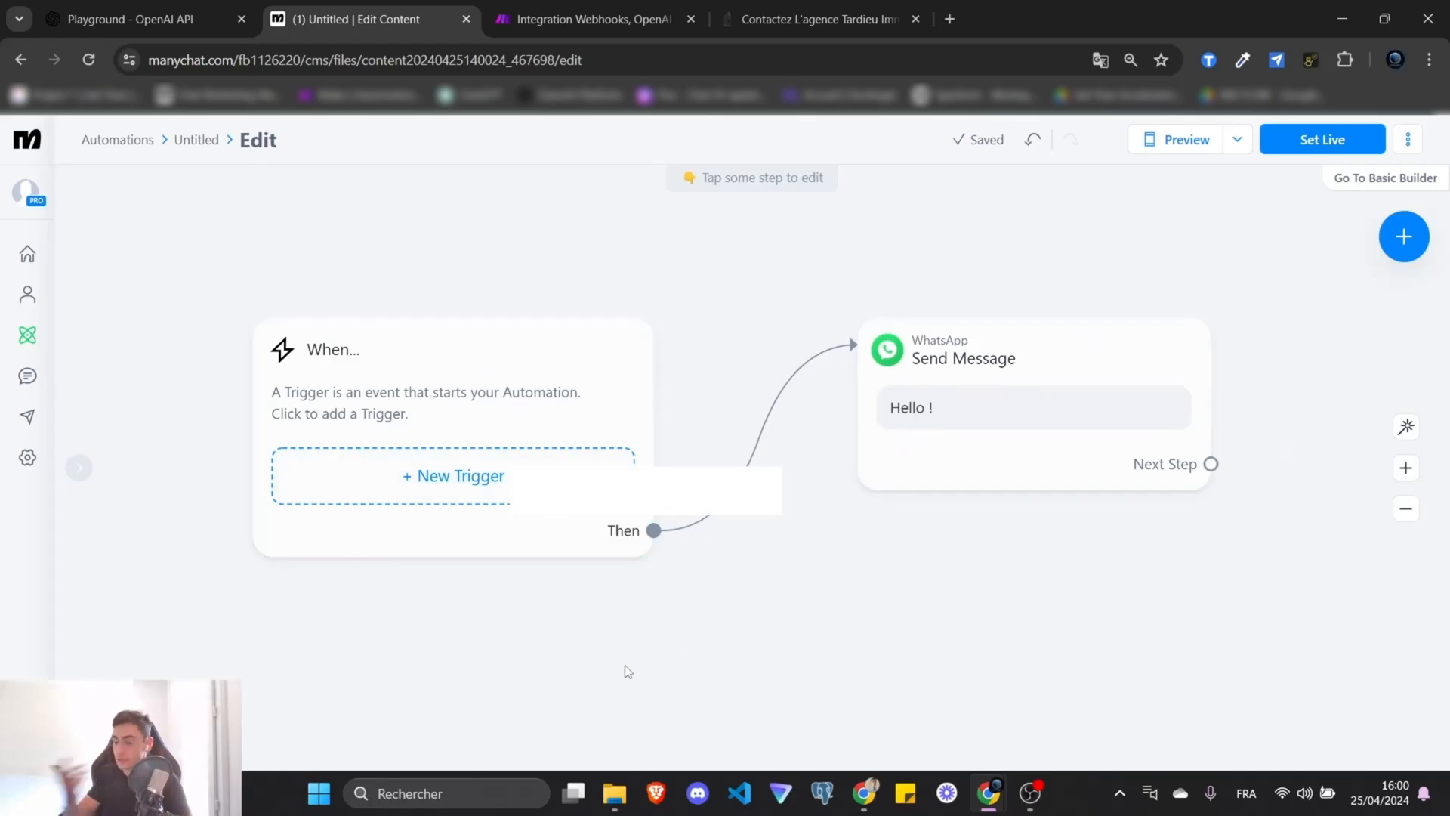
Add a WhatsApp 'User sends a message' trigger and name the automation TEST.
click(495, 489)
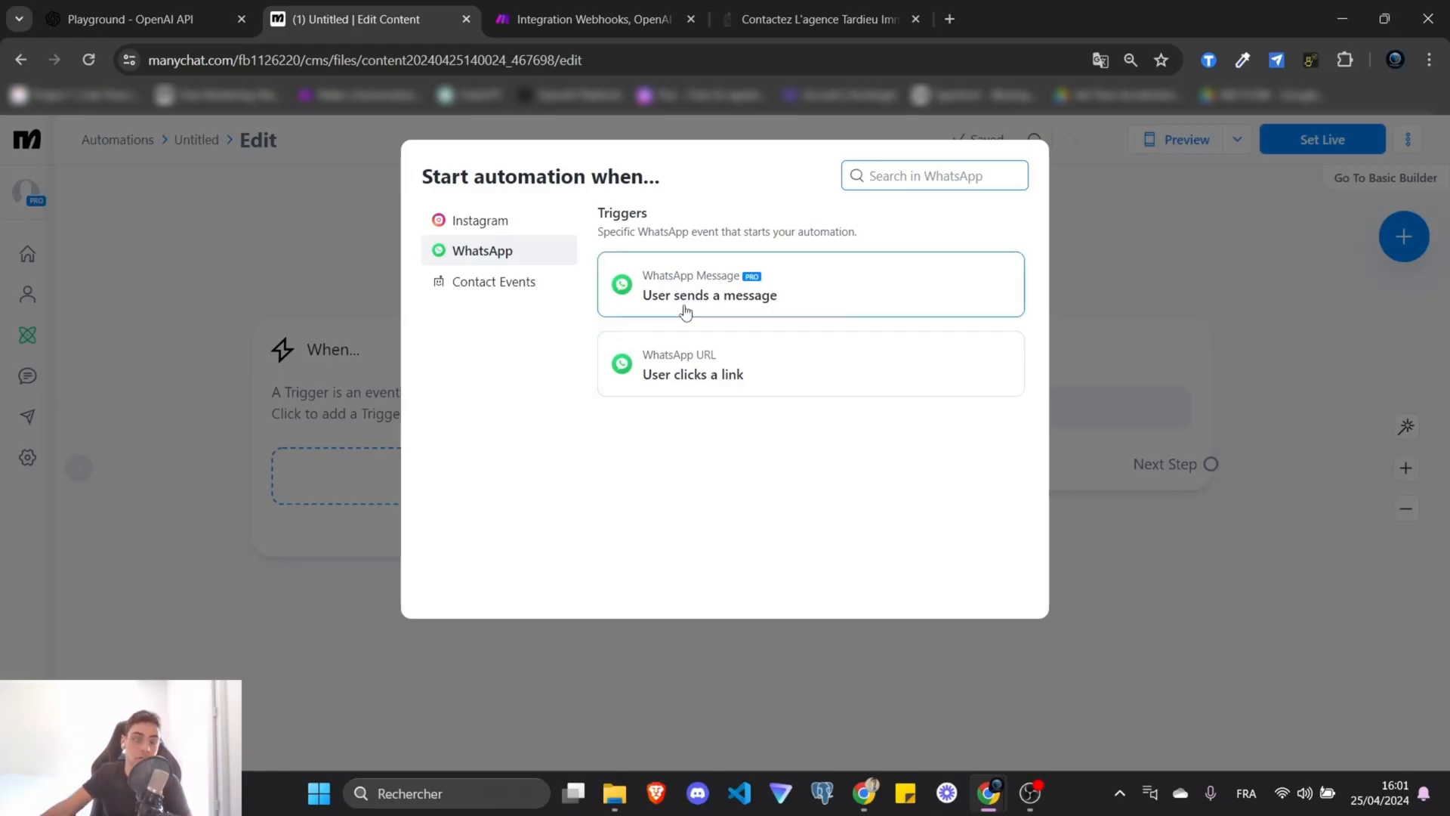
click(814, 283)
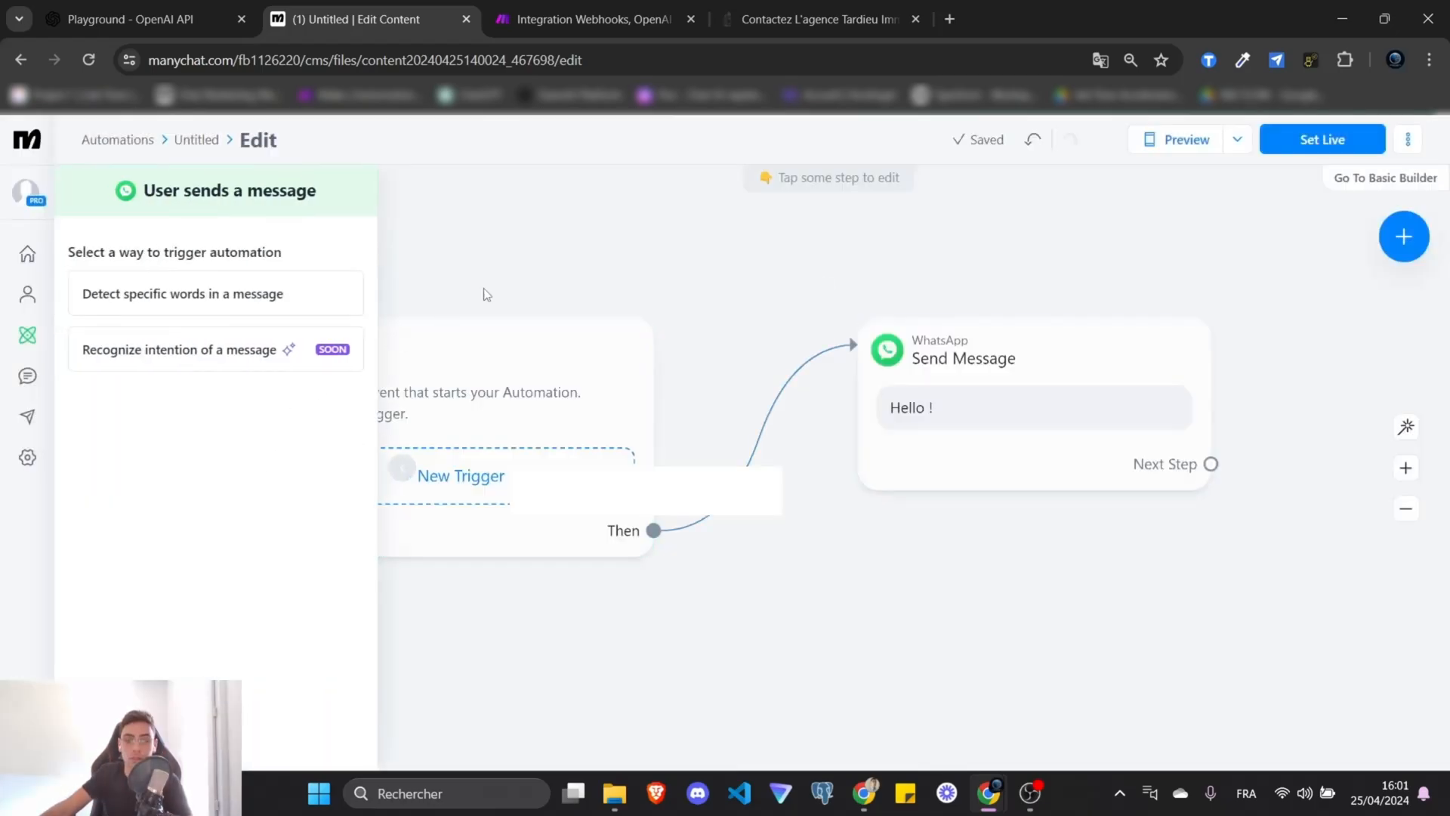
click(561, 255)
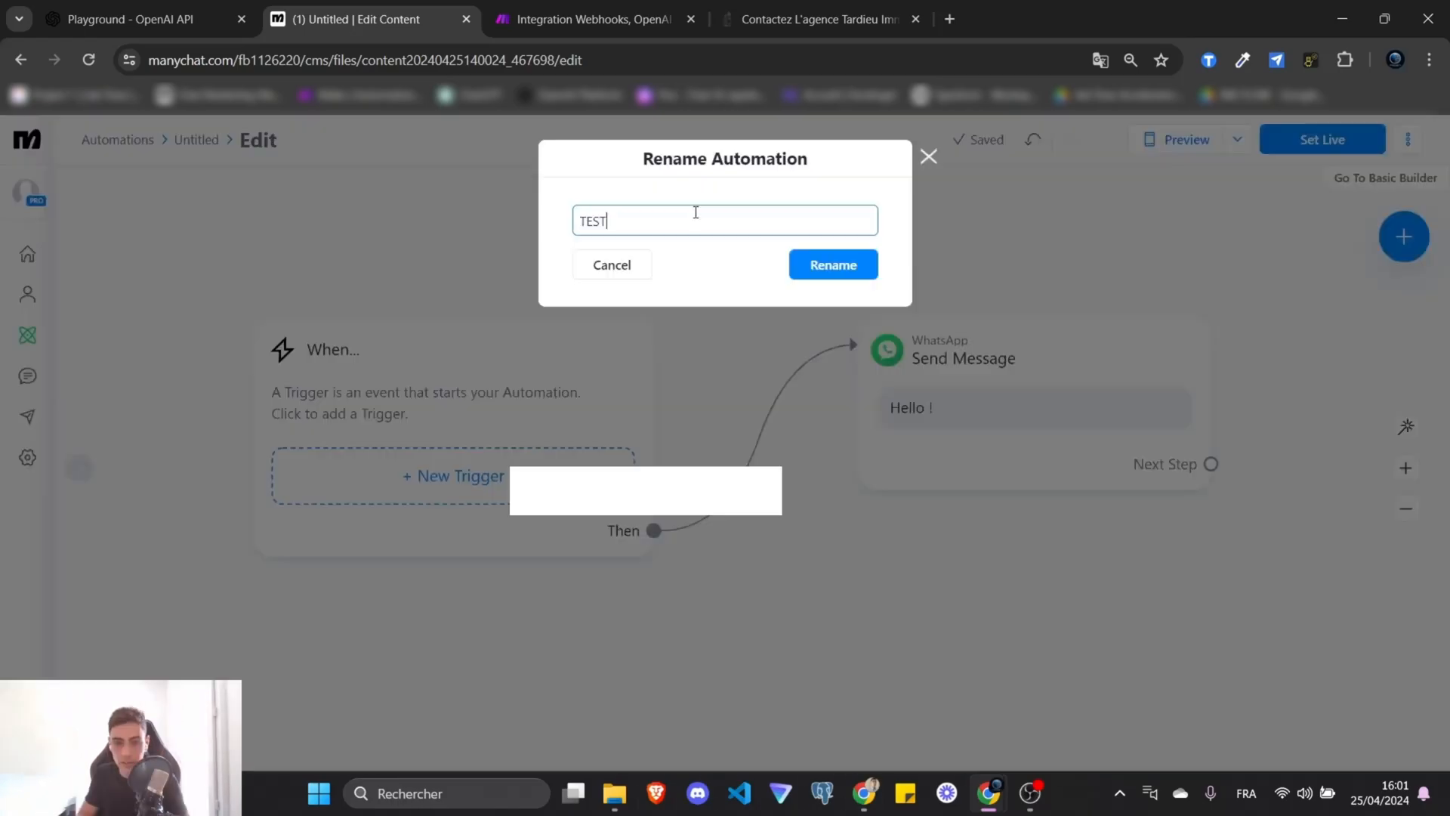
key(Return)
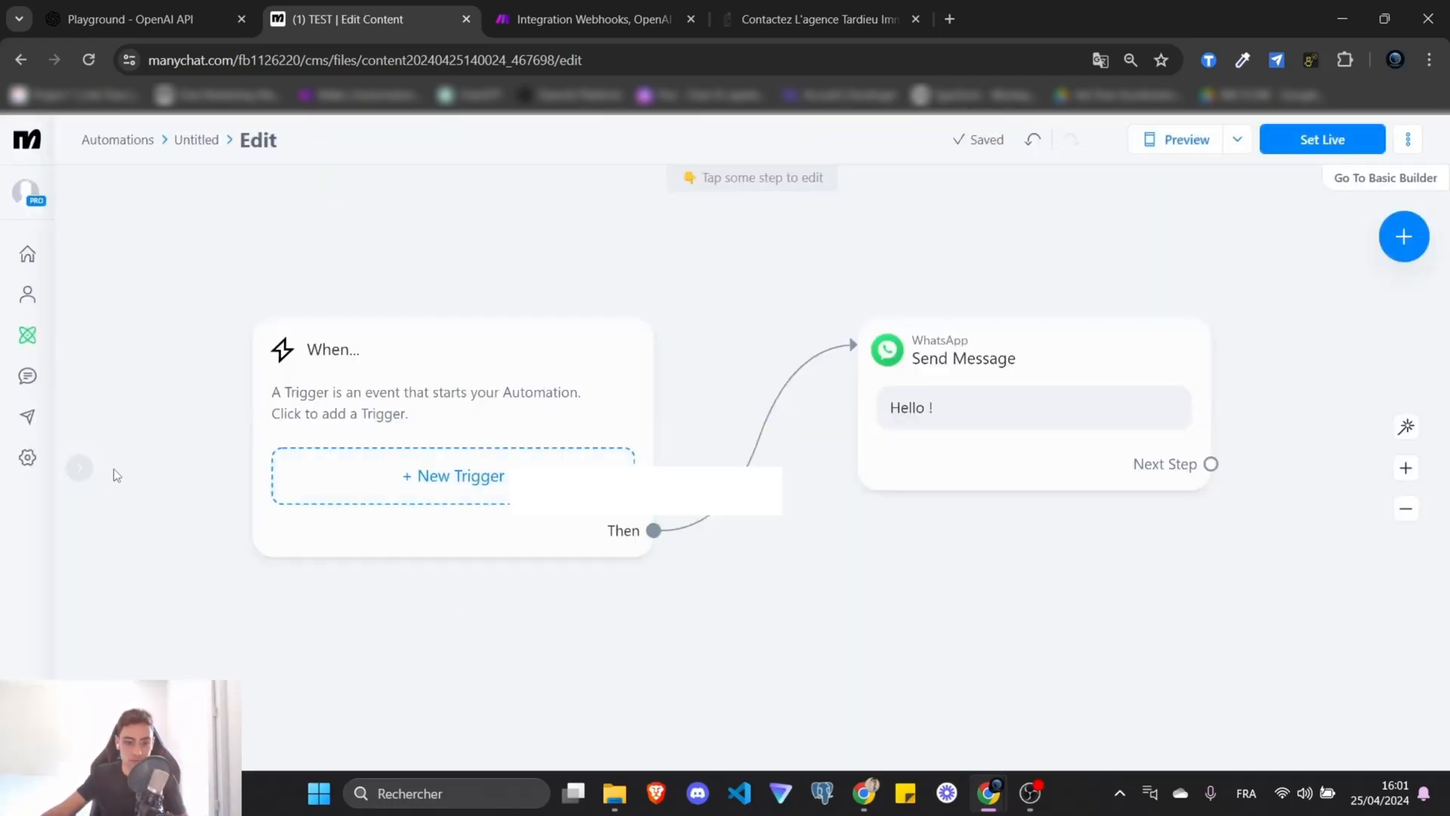
In WhatsApp settings, try selecting the existing TEST automation as the Default Reply.
click(28, 457)
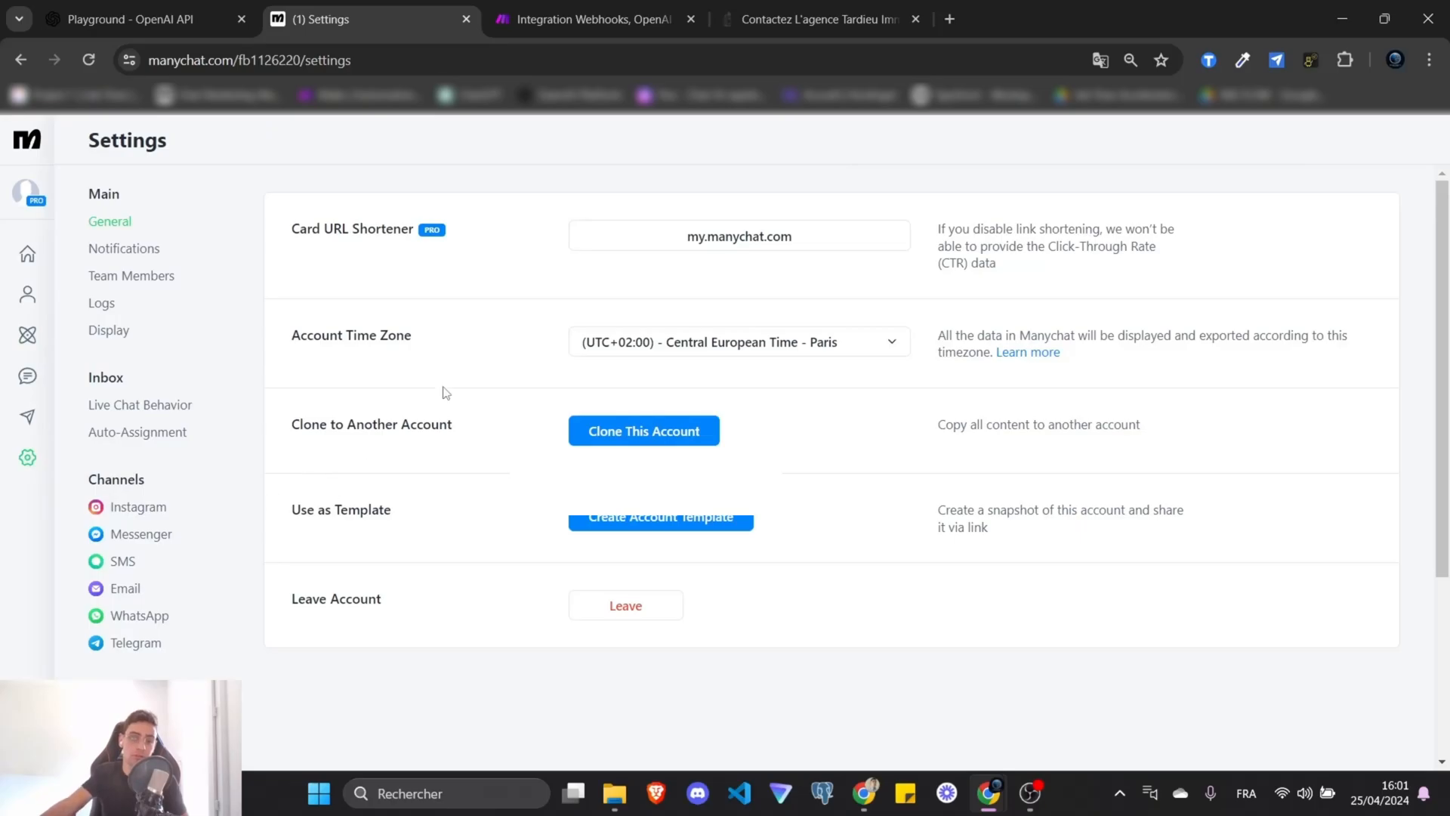
scroll(502, 445, down, 3)
scroll(502, 445, up, 3)
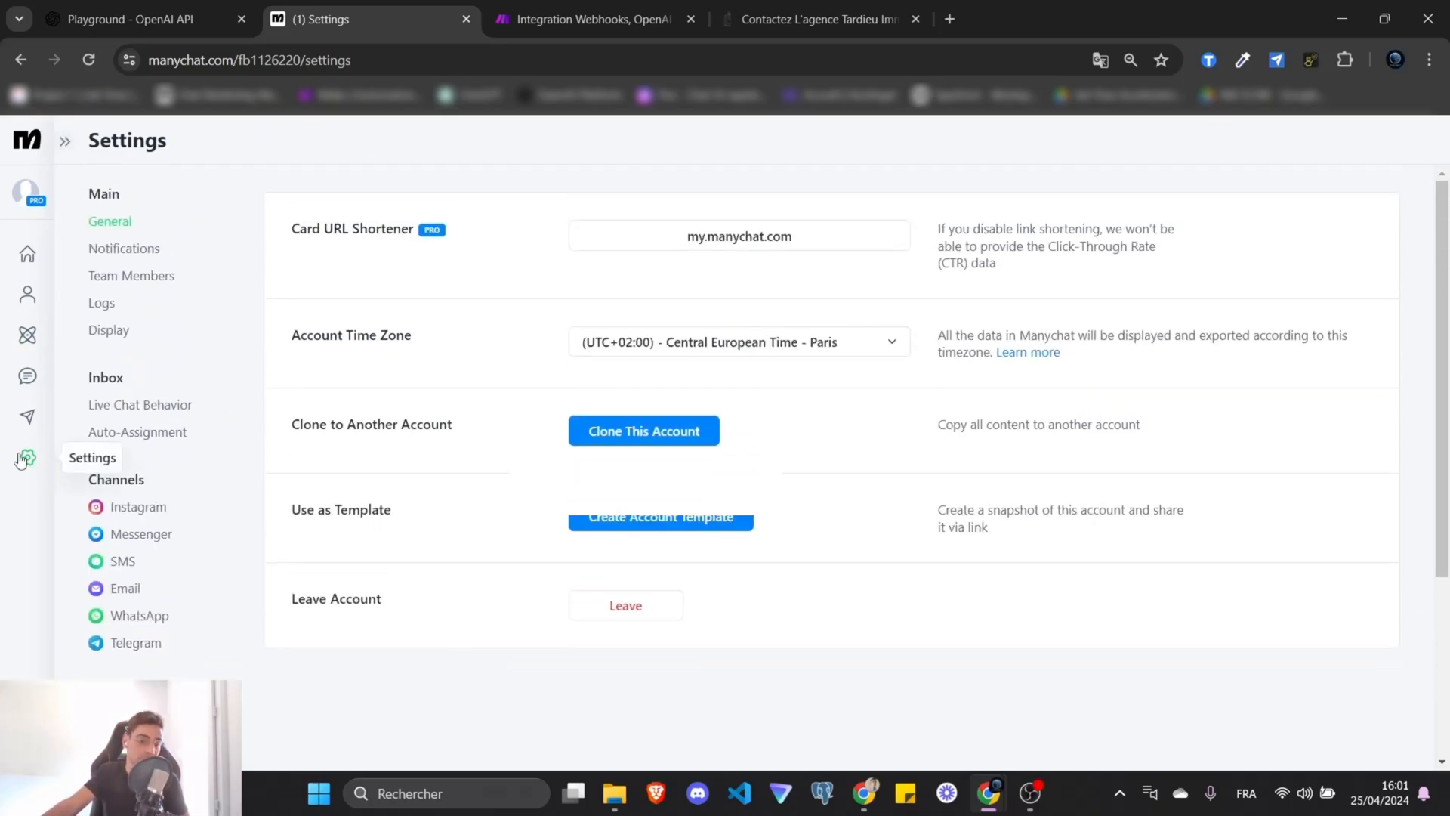
click(140, 616)
scroll(302, 377, down, 3)
mouse_move(286, 346)
mouse_down()
mouse_move(415, 364)
mouse_move(267, 344)
mouse_up()
click(414, 353)
click(446, 349)
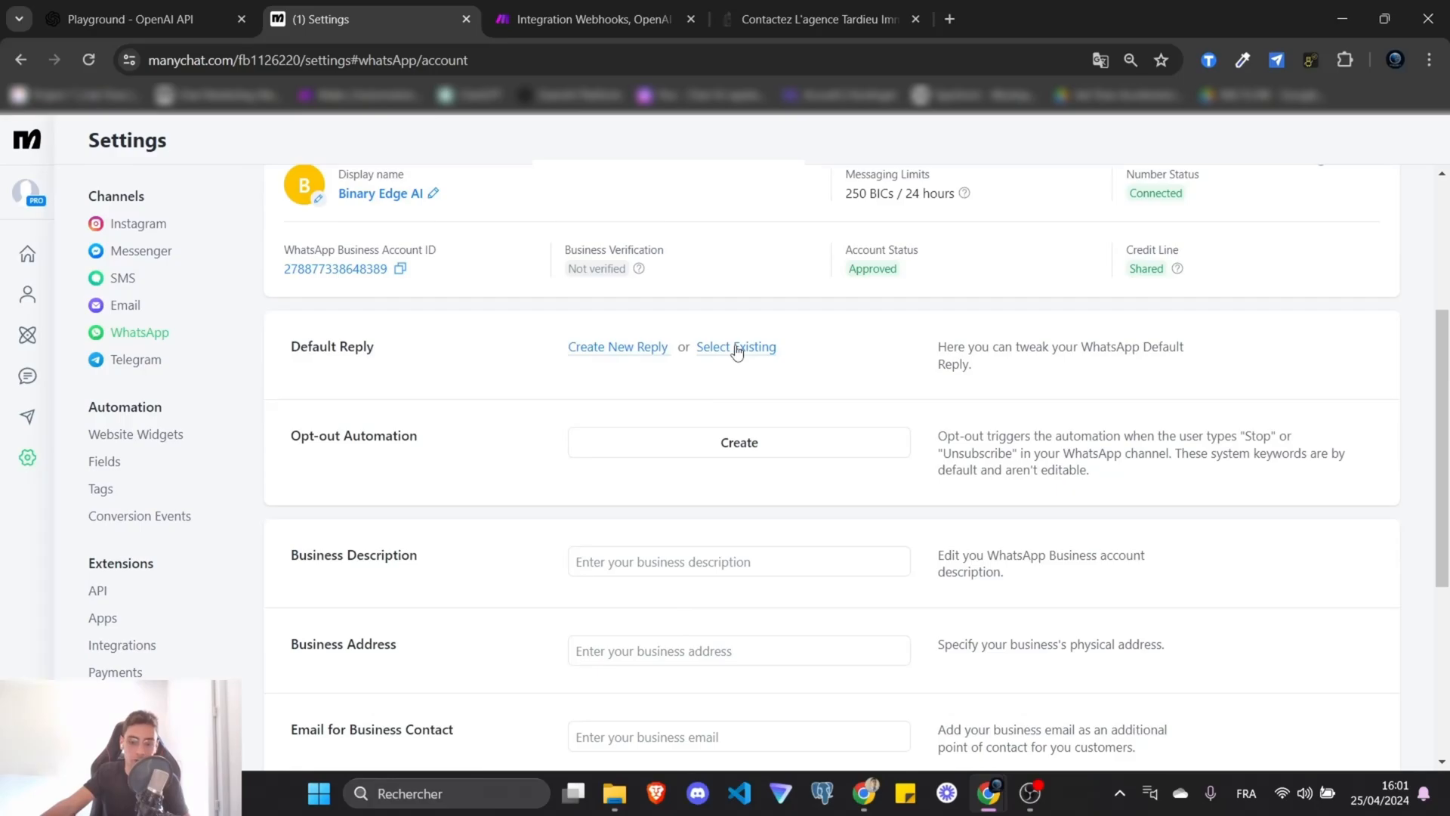
click(736, 349)
click(314, 379)
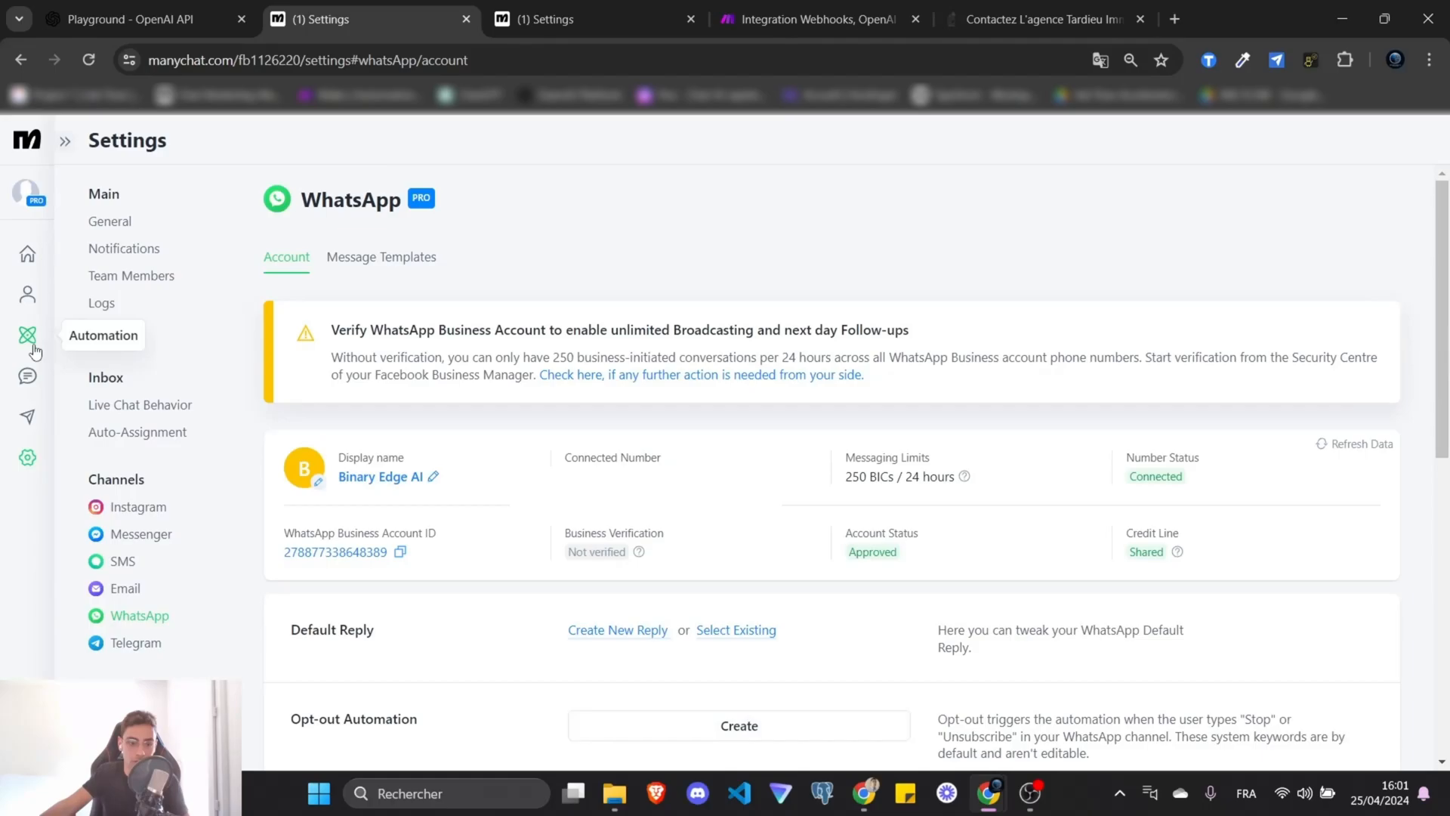
Open TEST in the flow editor and set it live.
click(29, 338)
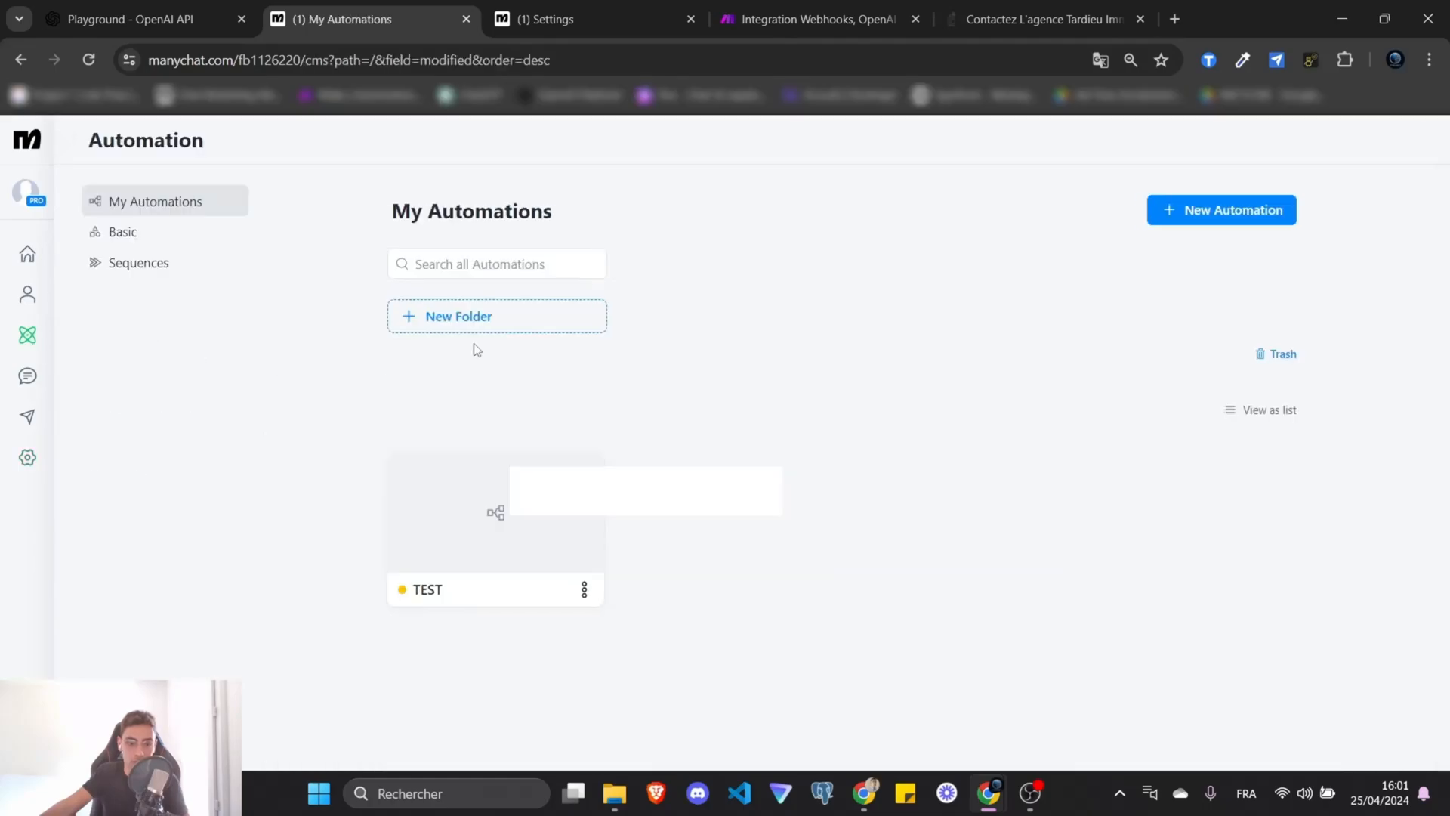
click(456, 523)
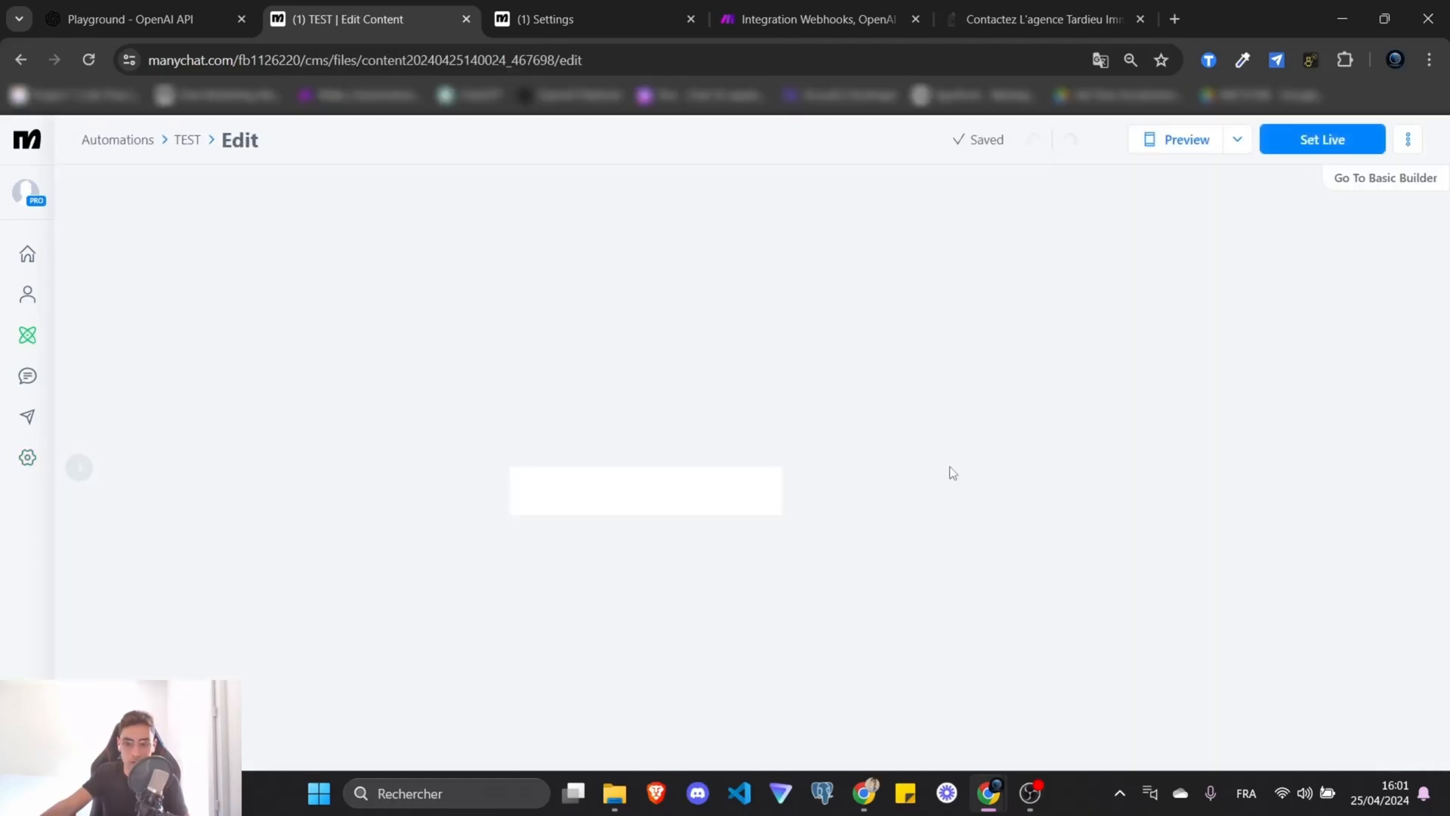
click(1322, 139)
Assign TEST as the WhatsApp Default Reply, confirm, and review its trigger settings.
click(544, 19)
click(741, 347)
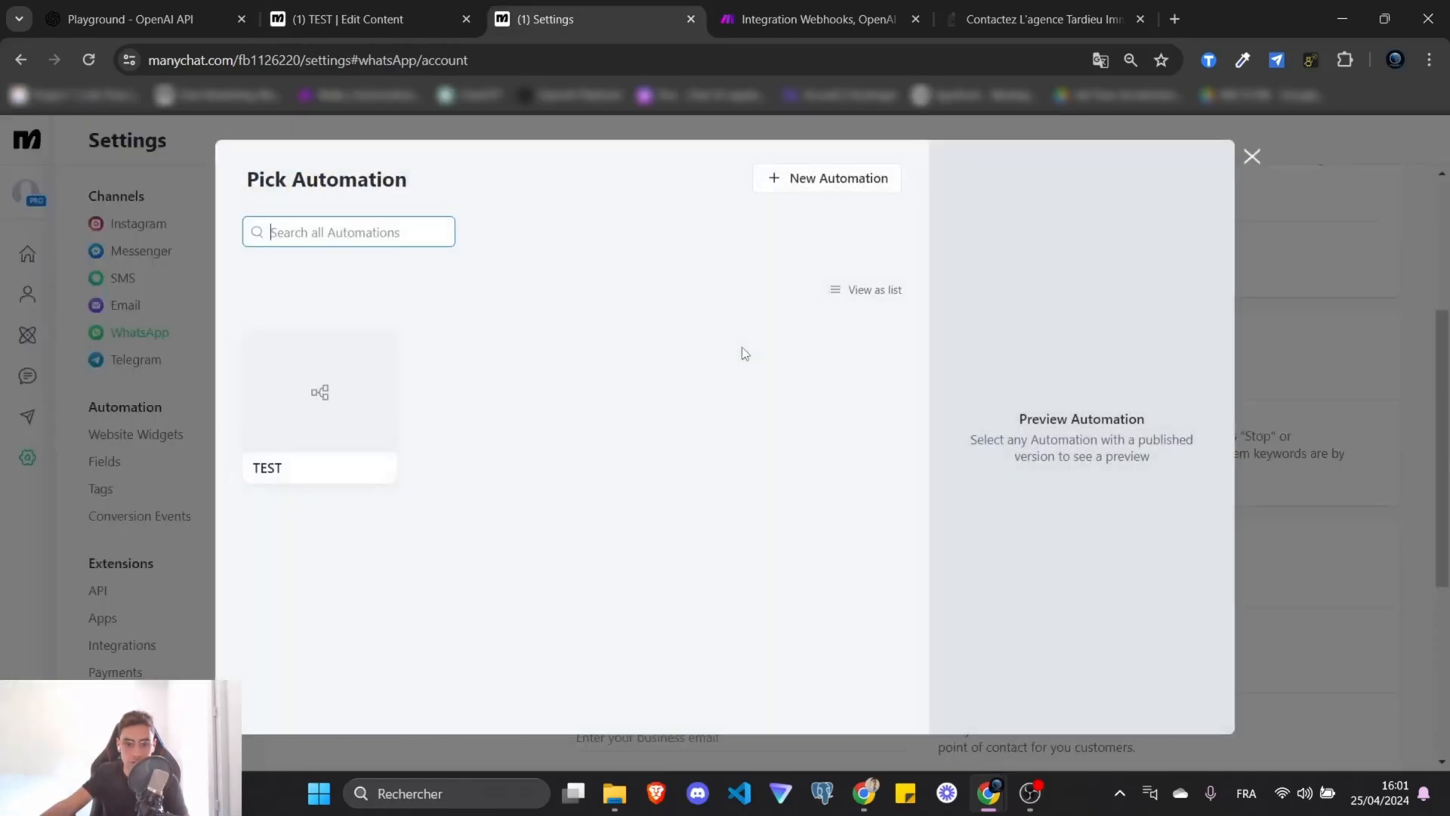
click(284, 414)
click(1076, 701)
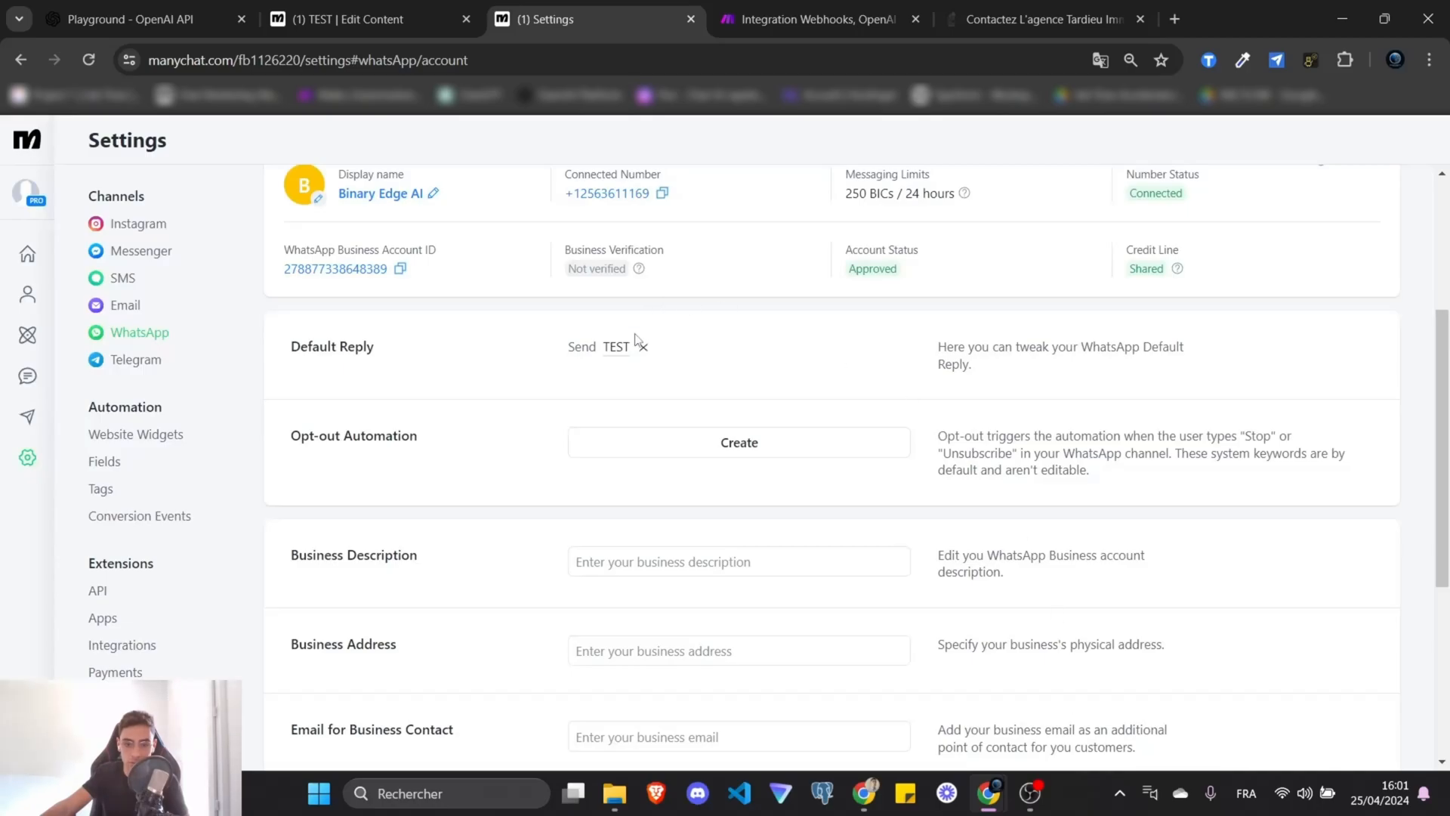
scroll(640, 355, up, 4)
click(355, 19)
click(432, 394)
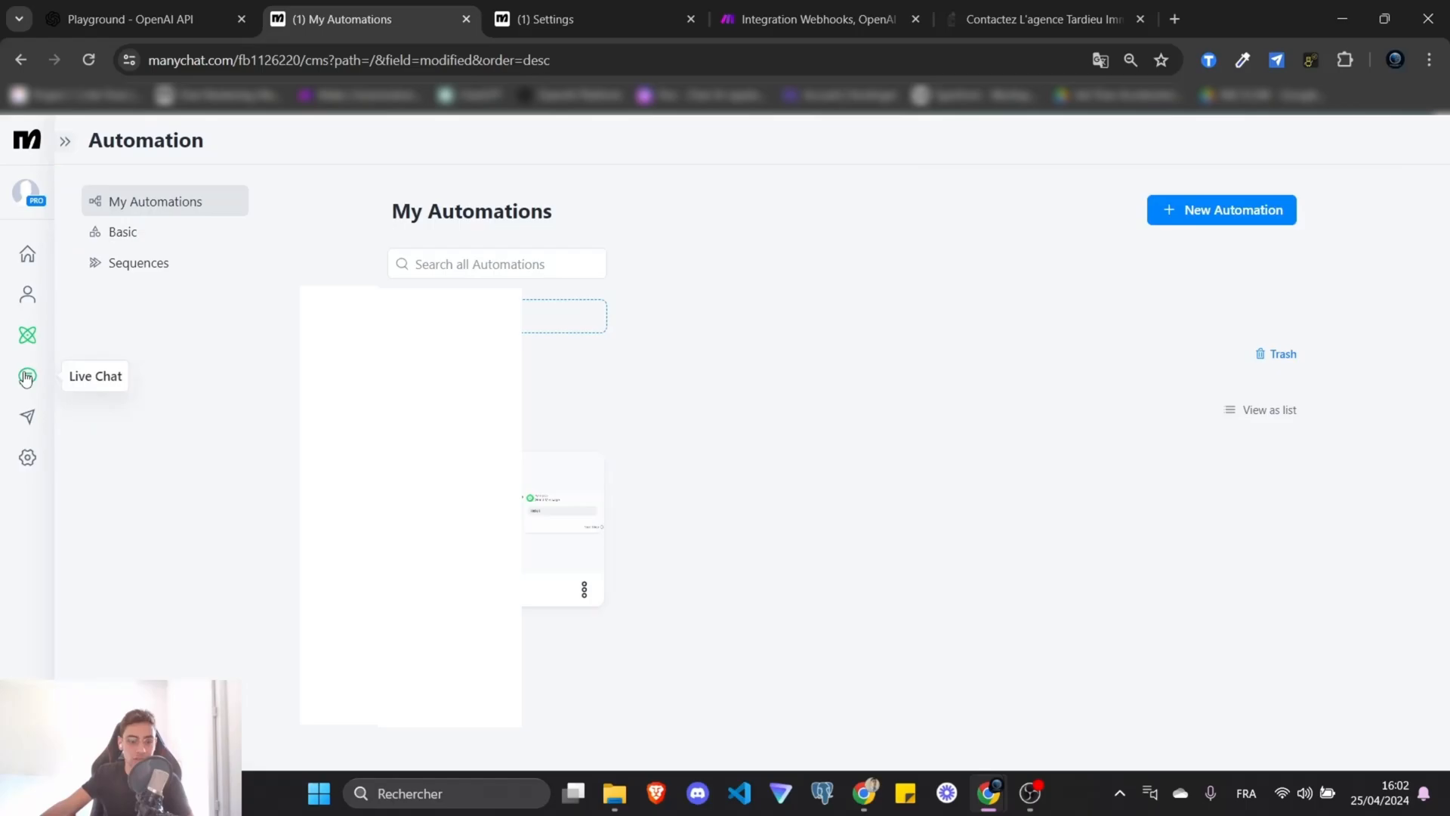
Filter Live Chat to All statuses, then check the WhatsApp Default Reply is TEST.
click(26, 376)
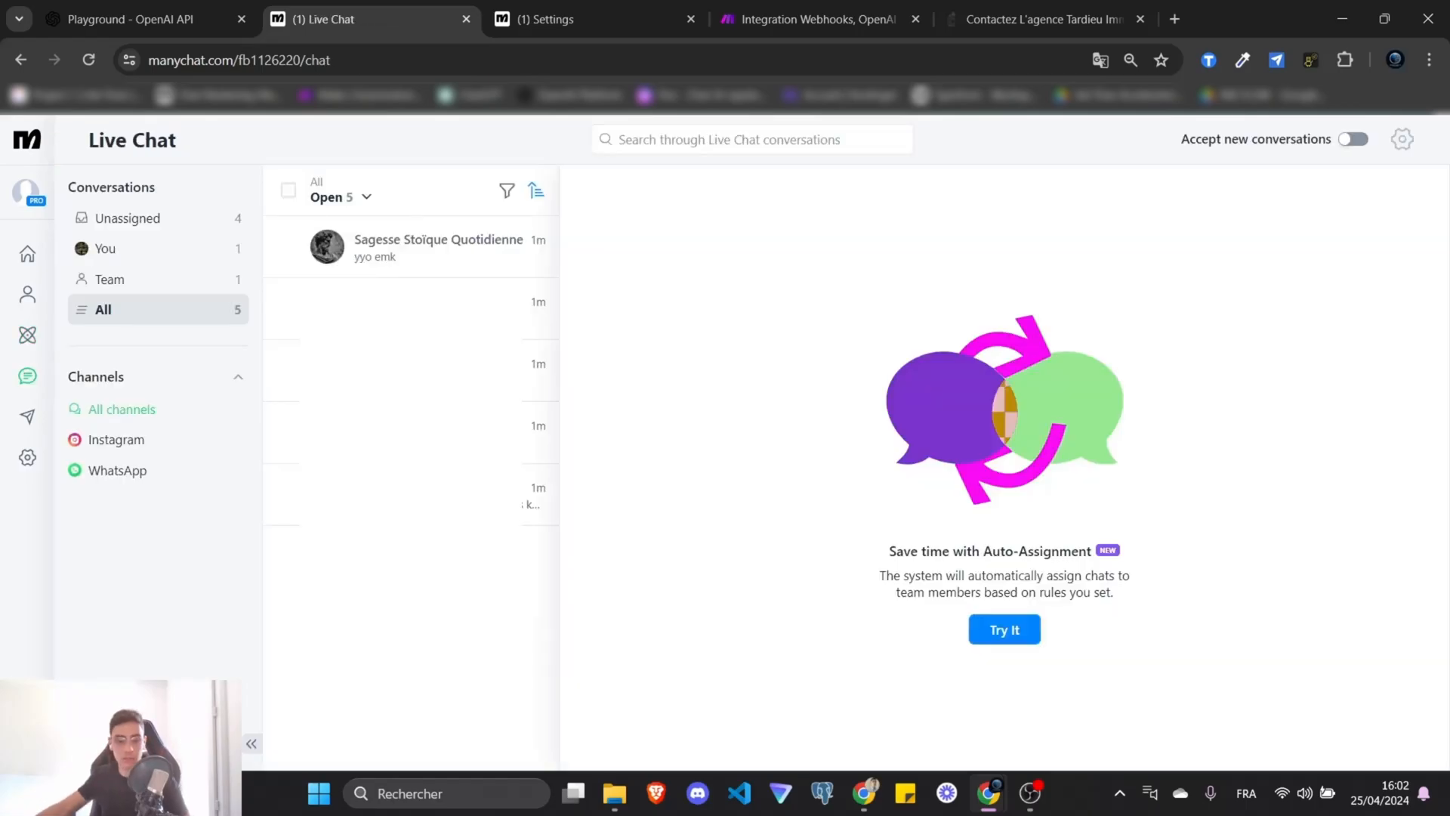
click(365, 198)
click(325, 288)
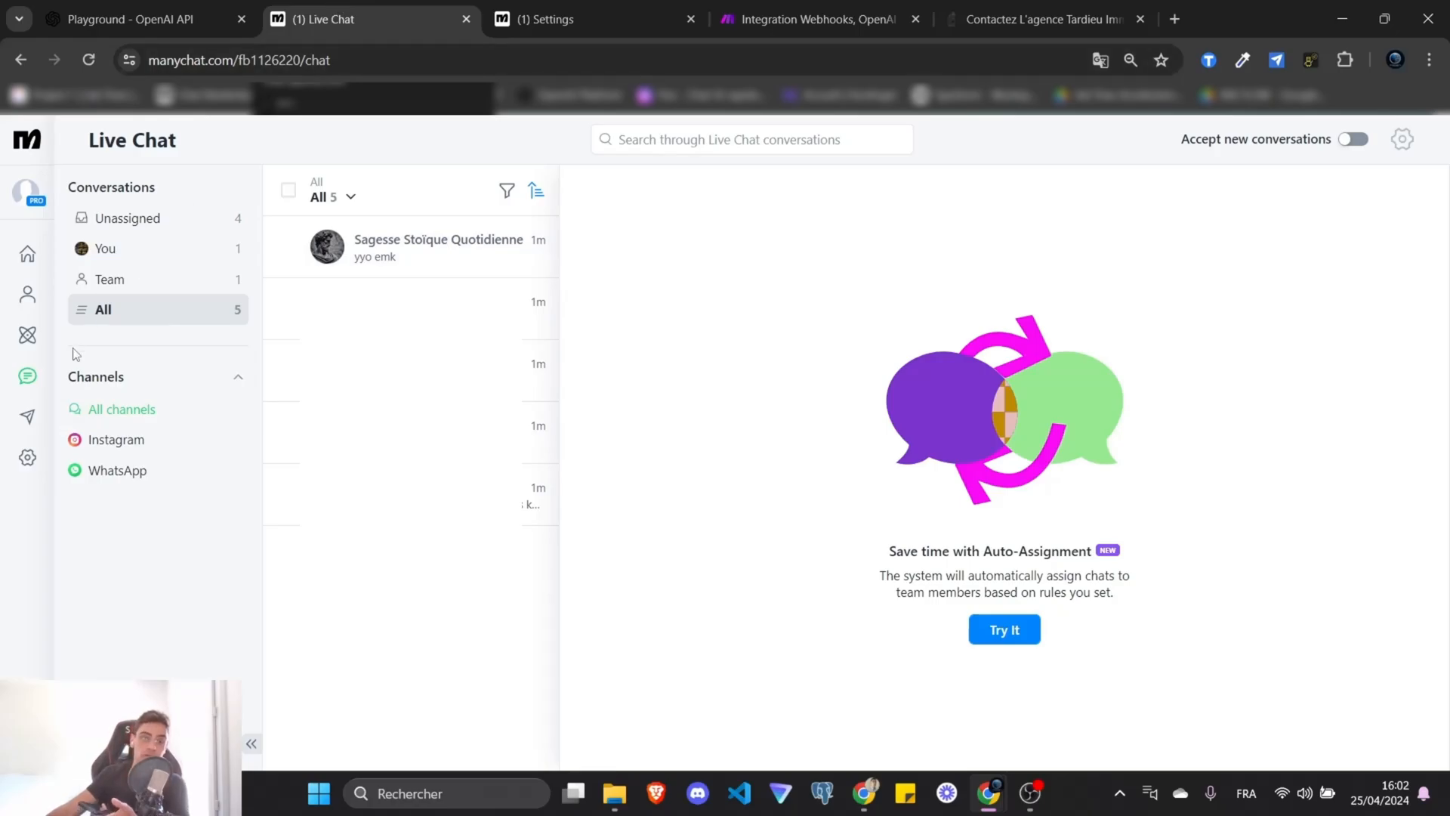
click(27, 457)
click(140, 615)
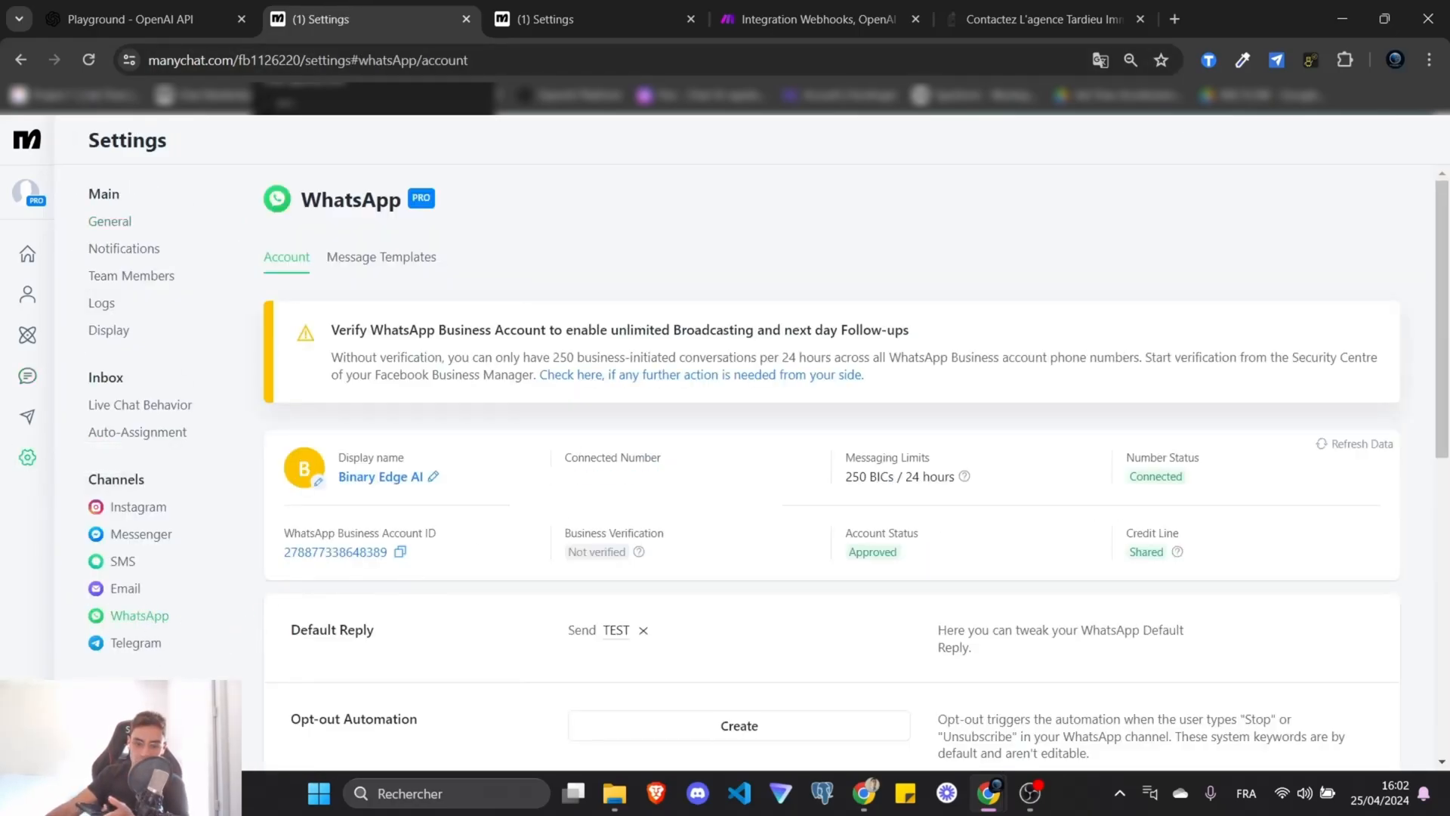
click(27, 375)
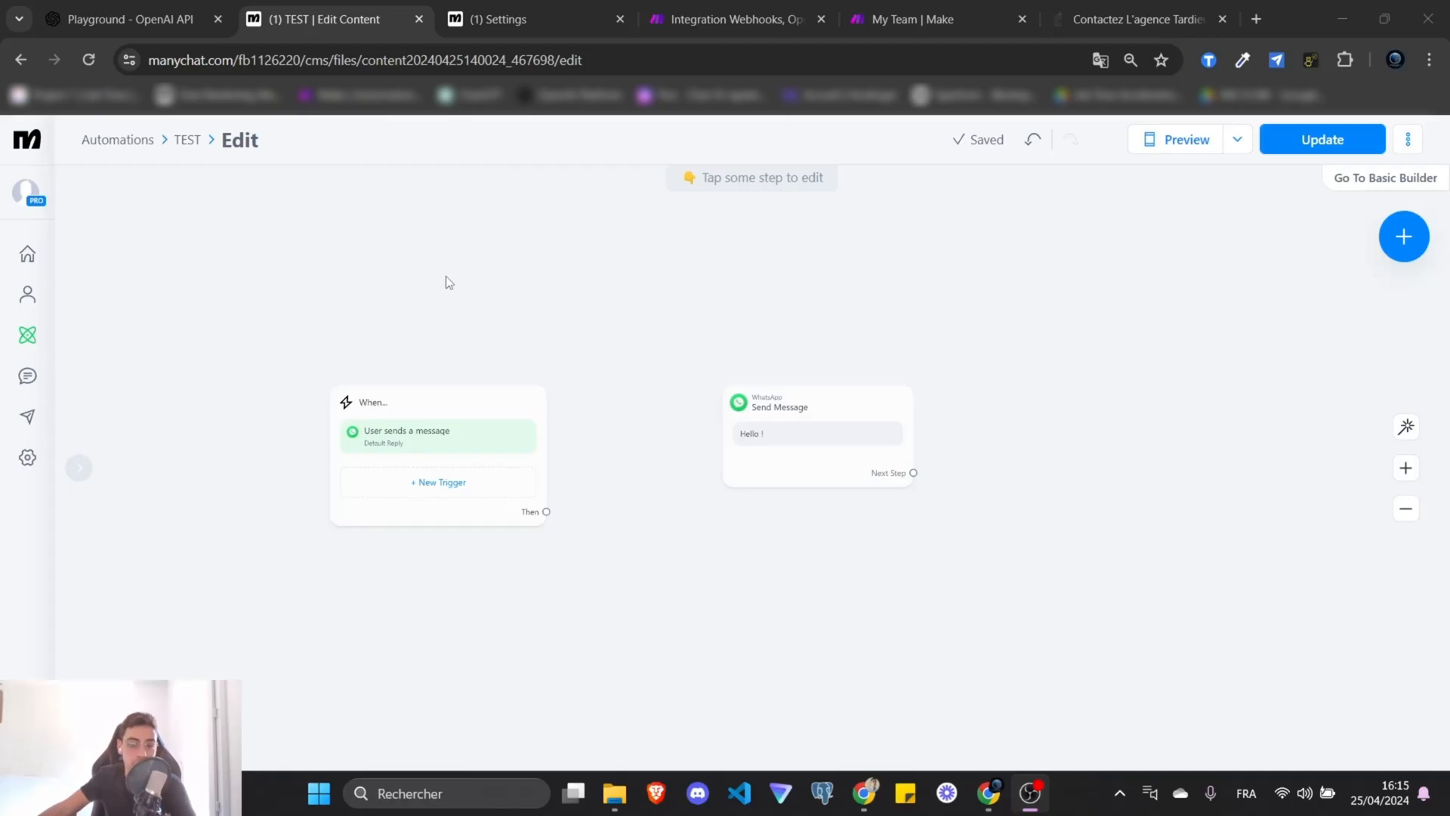
Drag a new link from the Default Reply trigger's Then connector to choose the next step type.
click(136, 9)
click(307, 8)
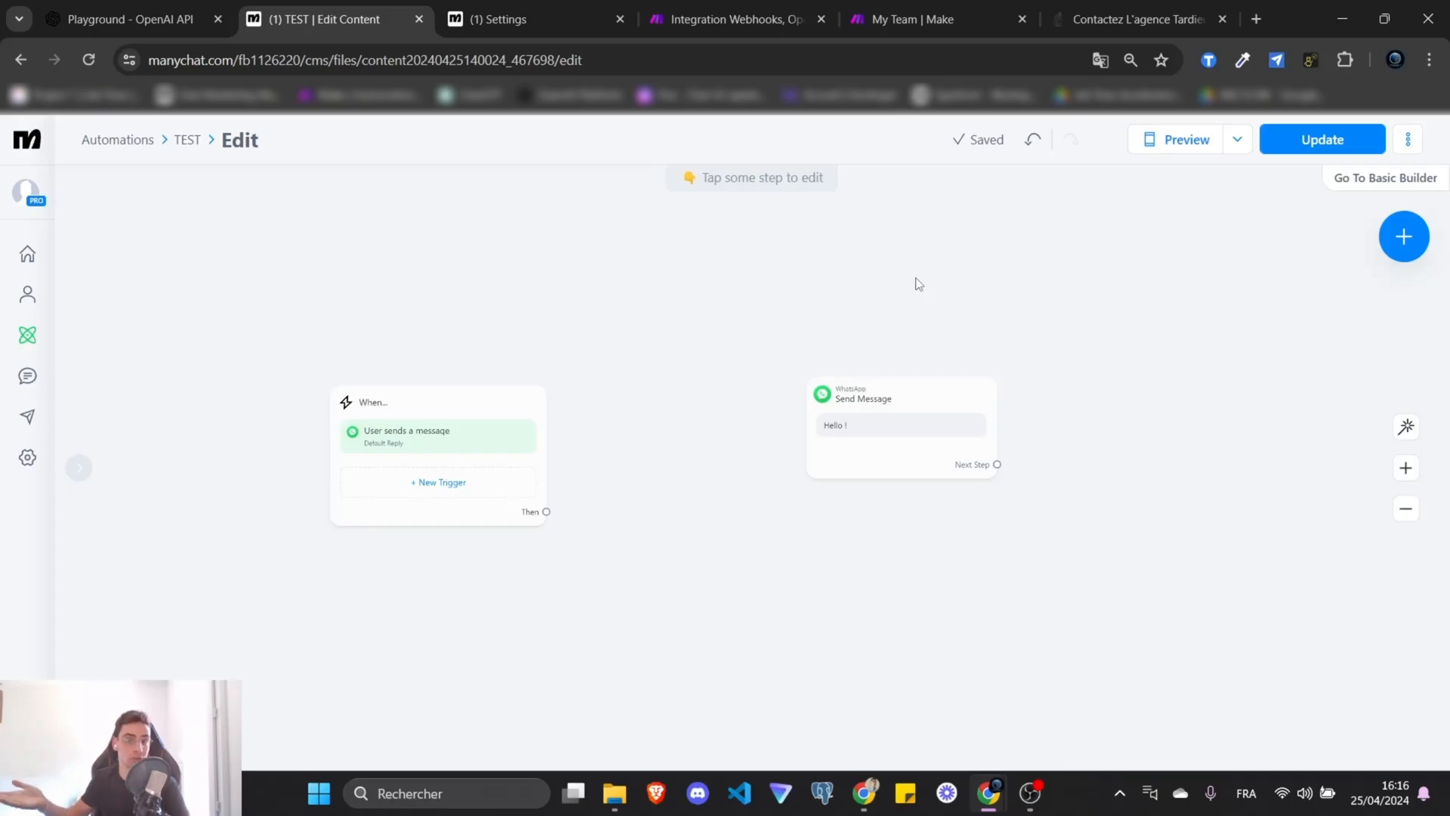
scroll(637, 405, up, 3)
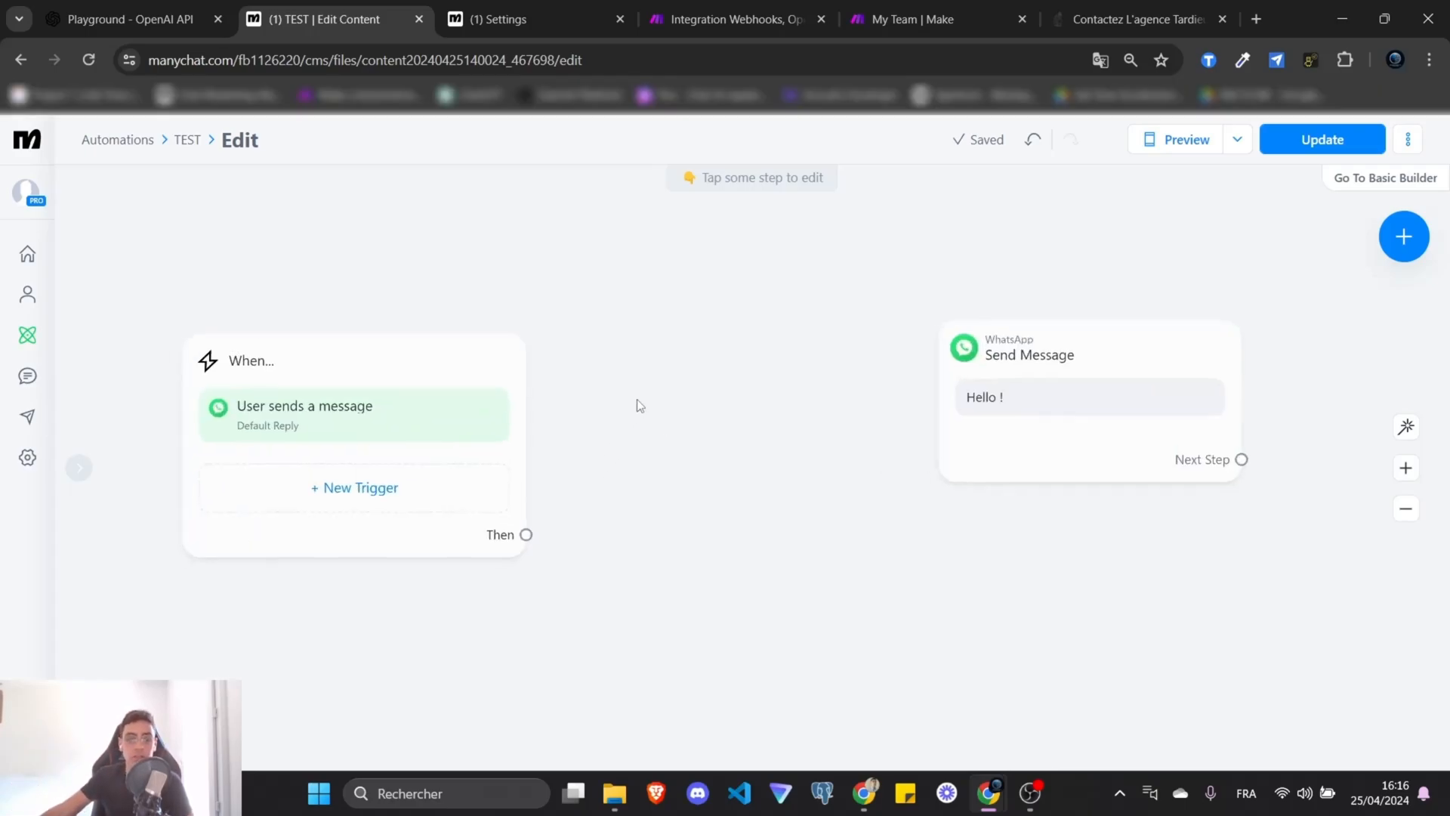
scroll(596, 267, down, 1)
drag(526, 521, 636, 298)
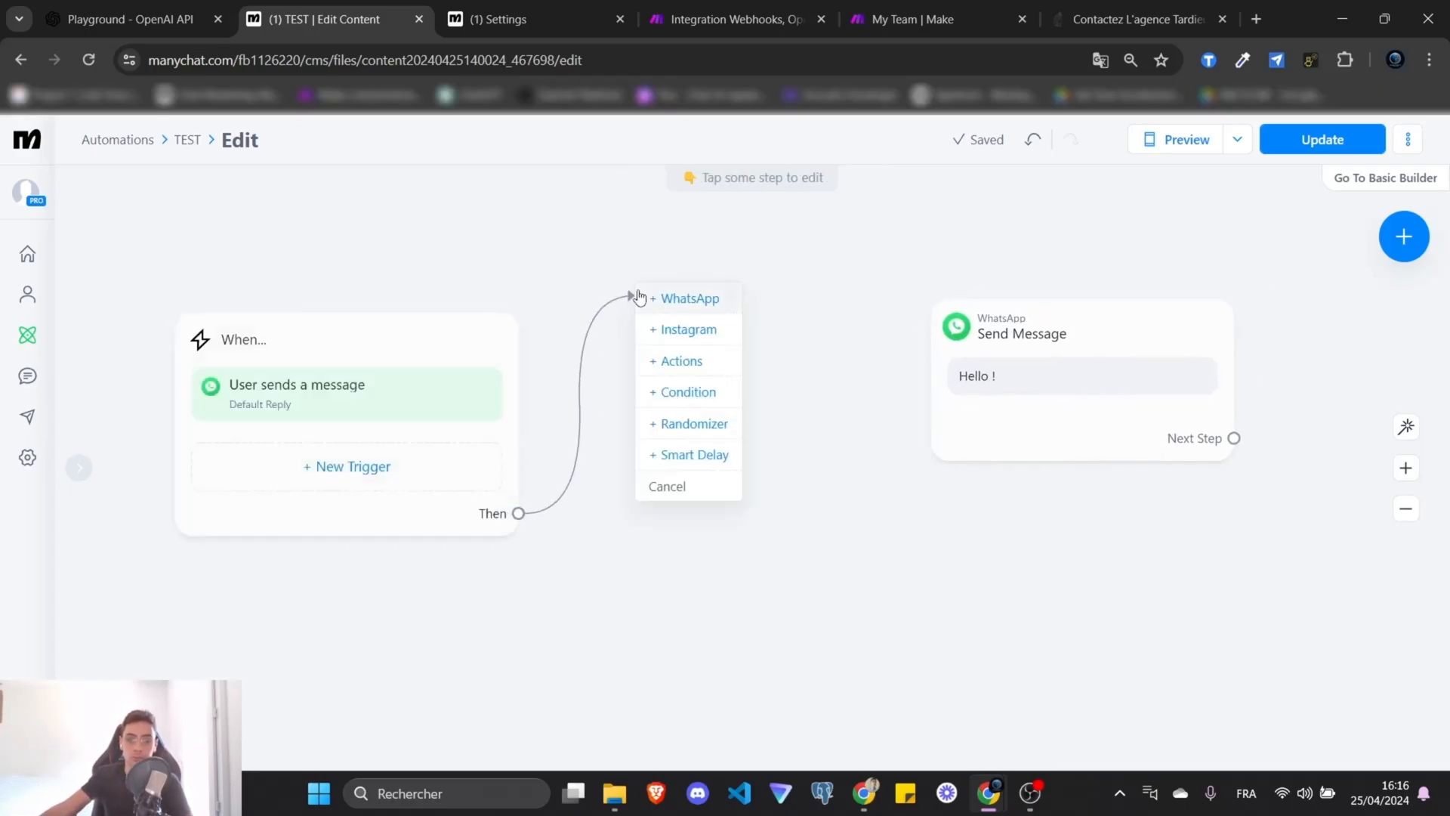
Add a WhatsApp step with a User Input asking 'Une question ?' awaiting a text reply.
click(683, 297)
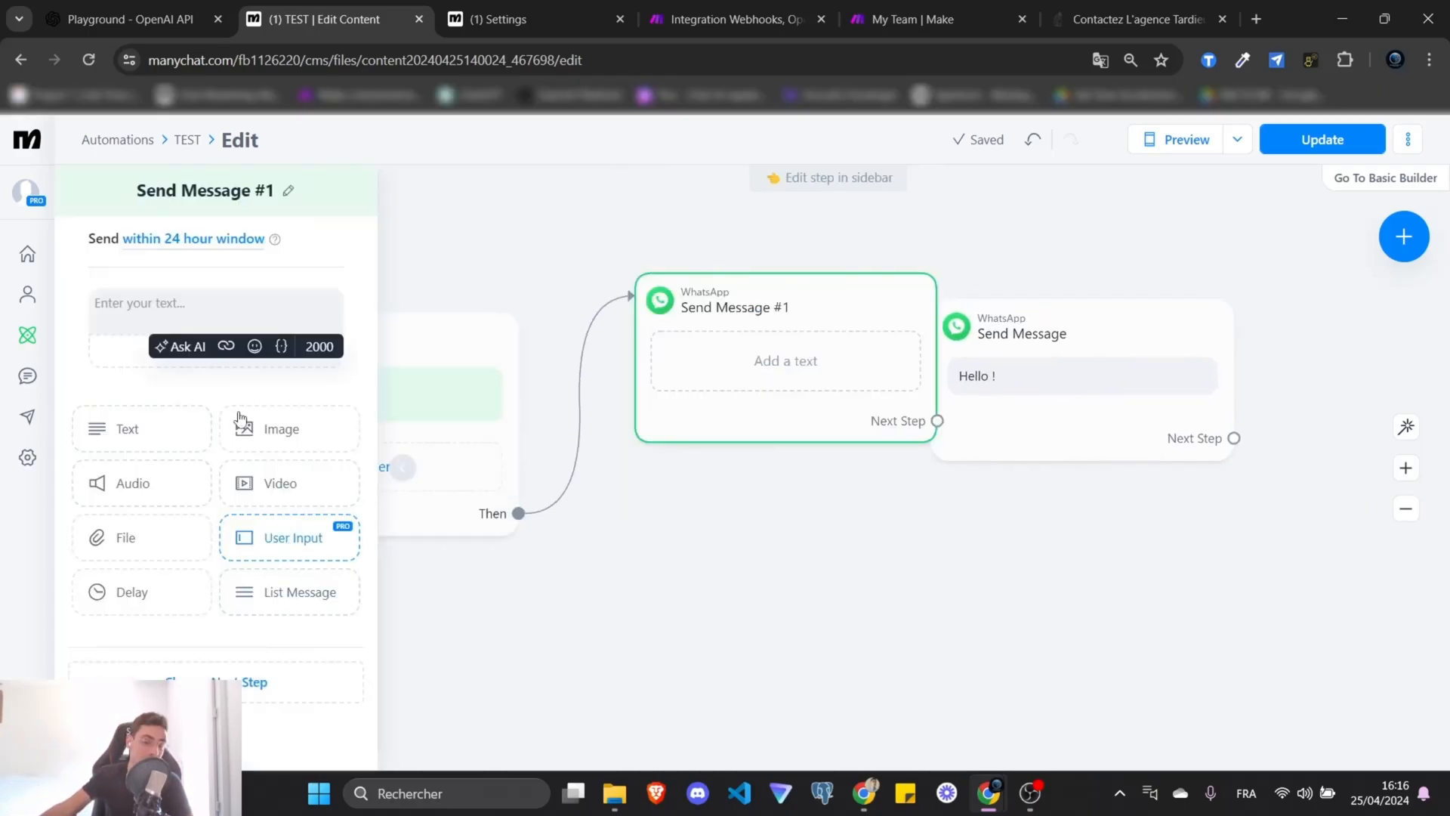
click(277, 545)
click(357, 297)
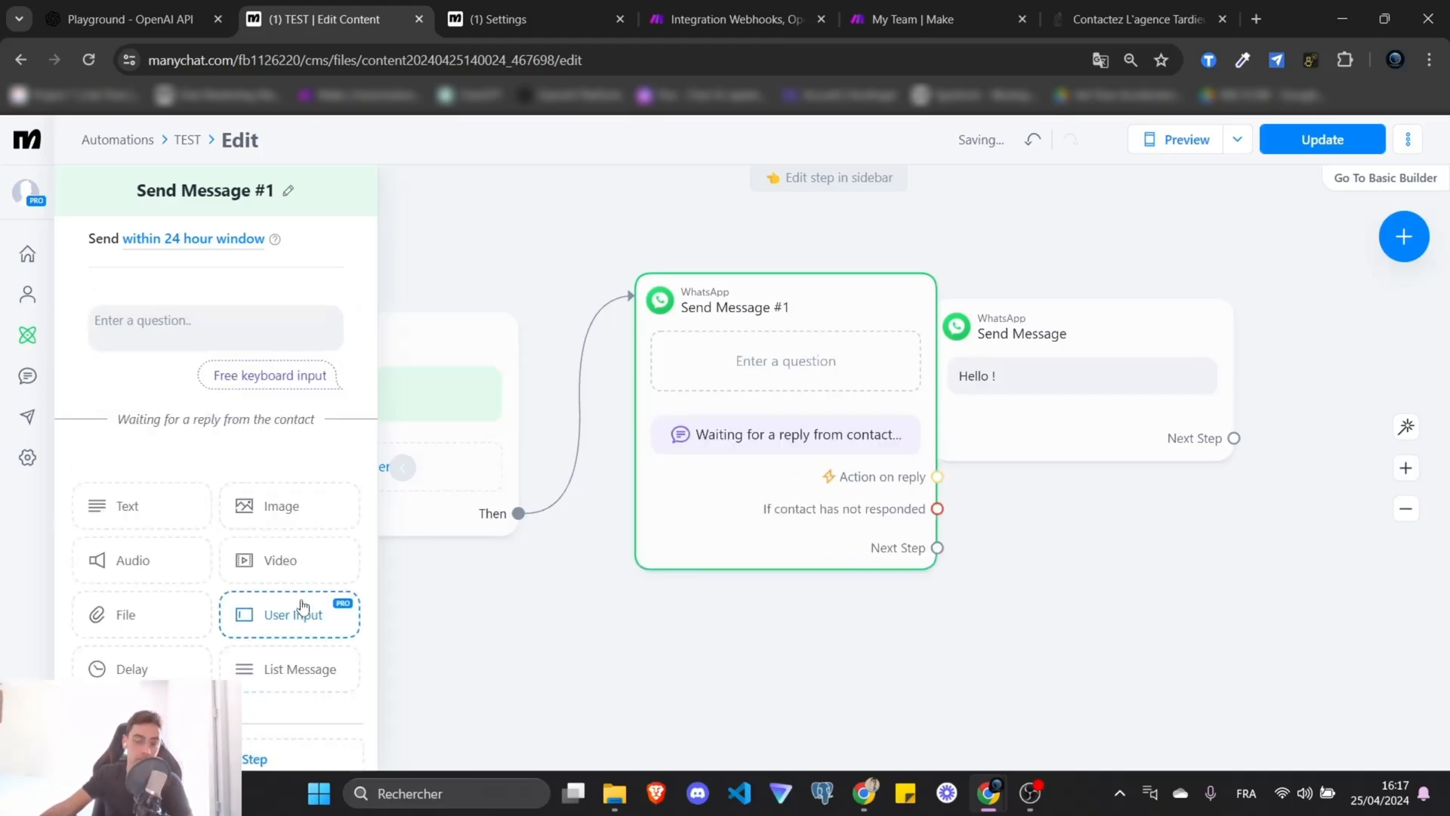
click(179, 333)
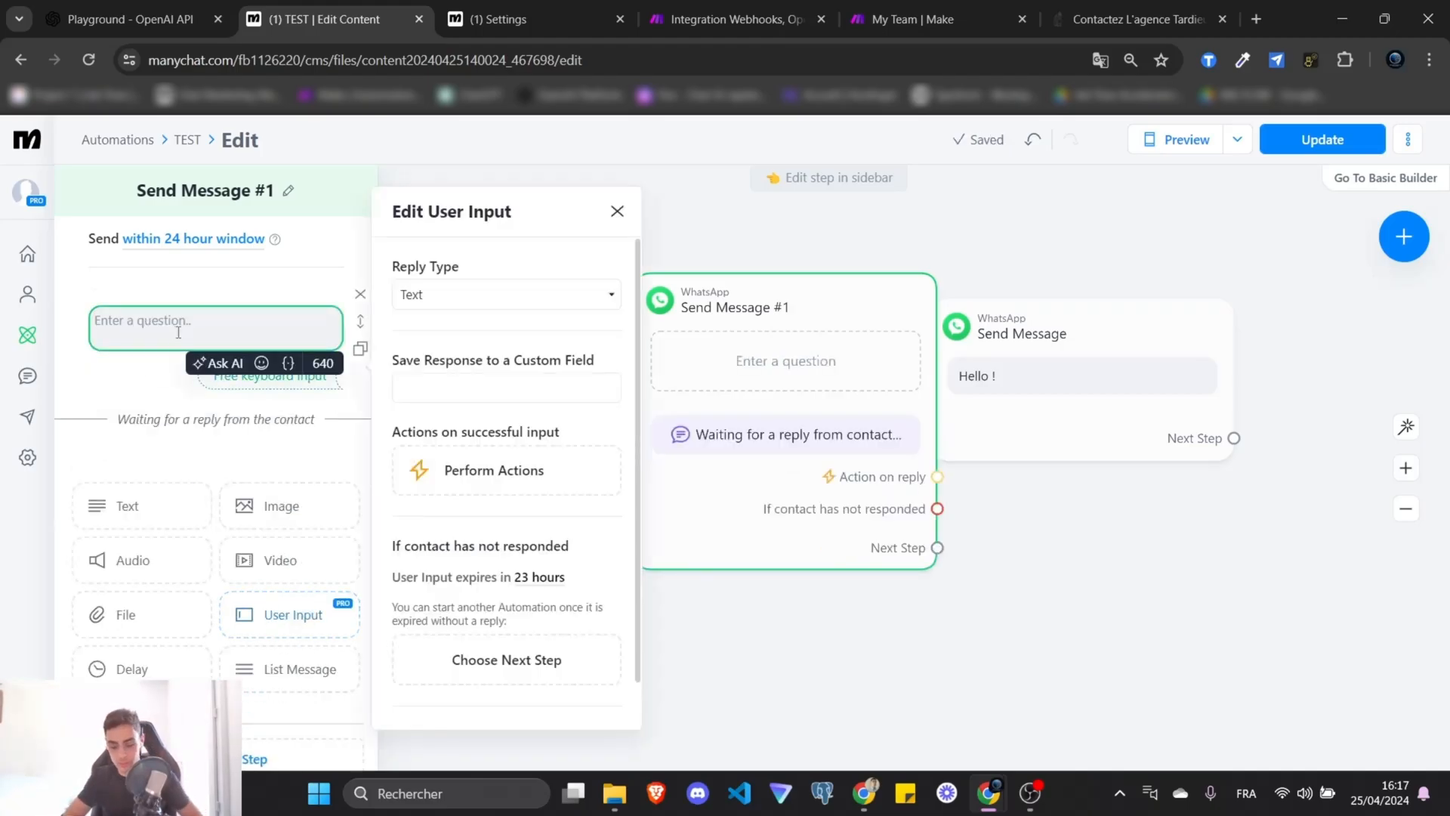
text(Une que)
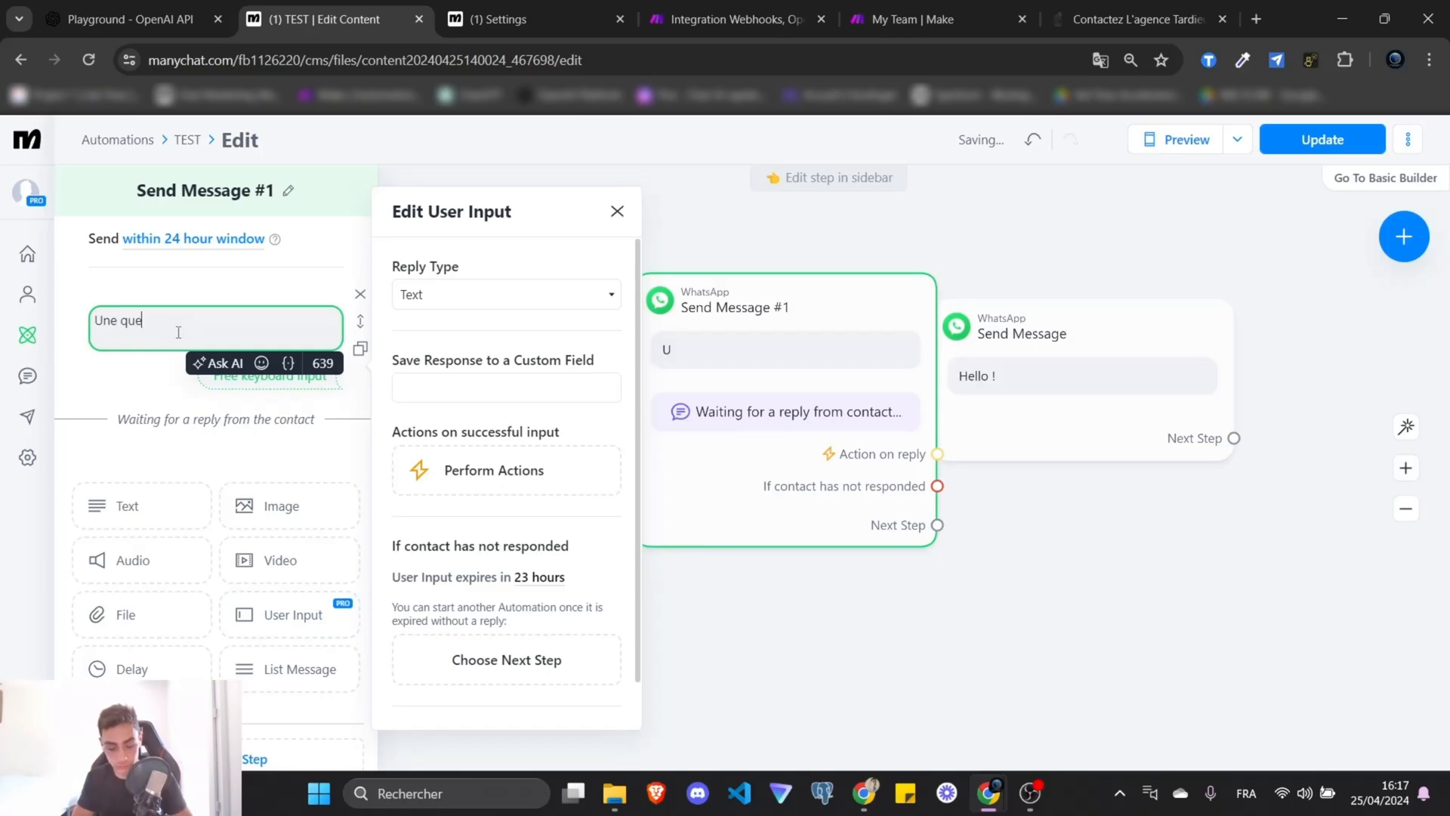
text(stion ?)
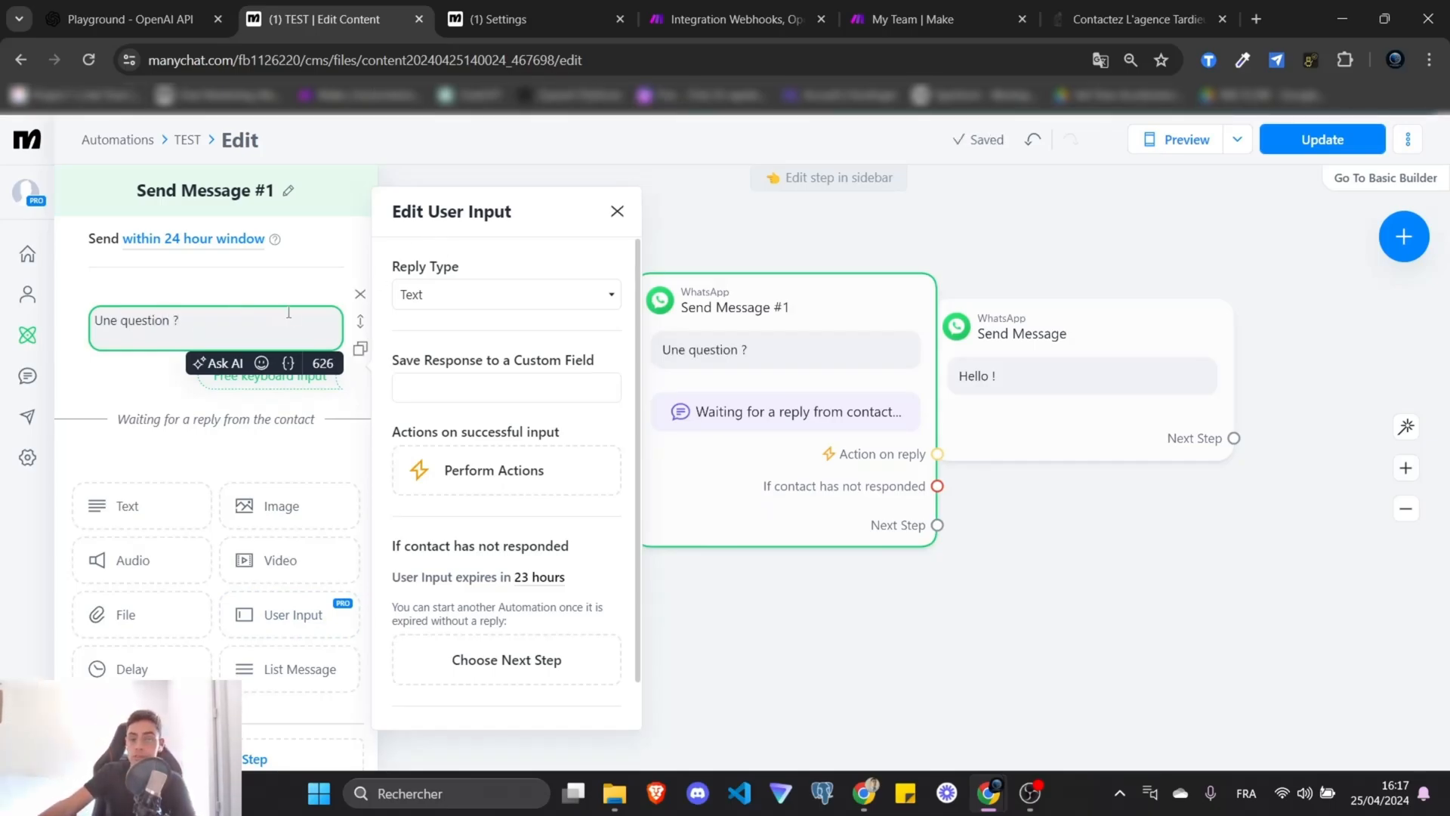
drag(476, 267, 399, 272)
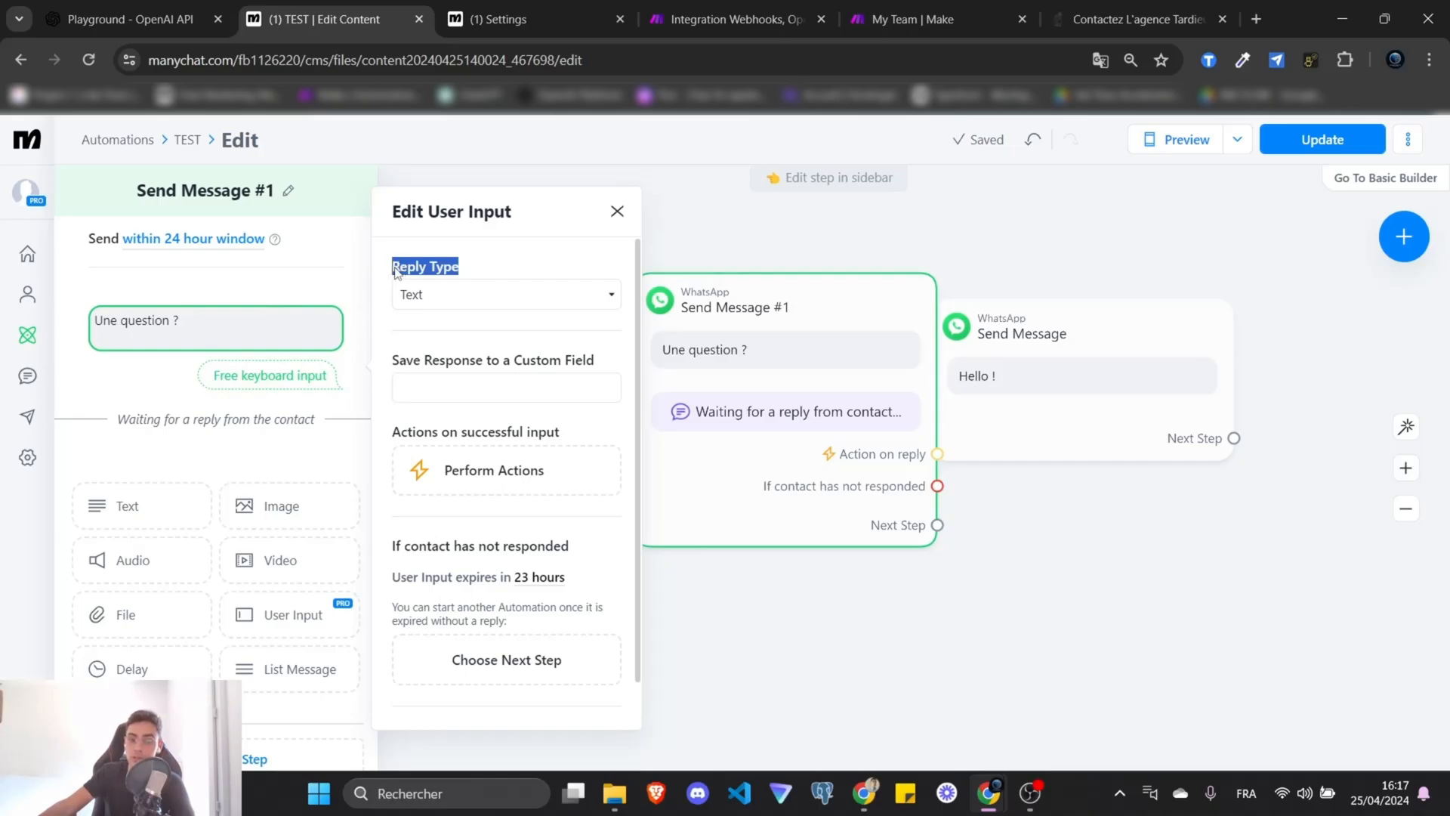
click(608, 361)
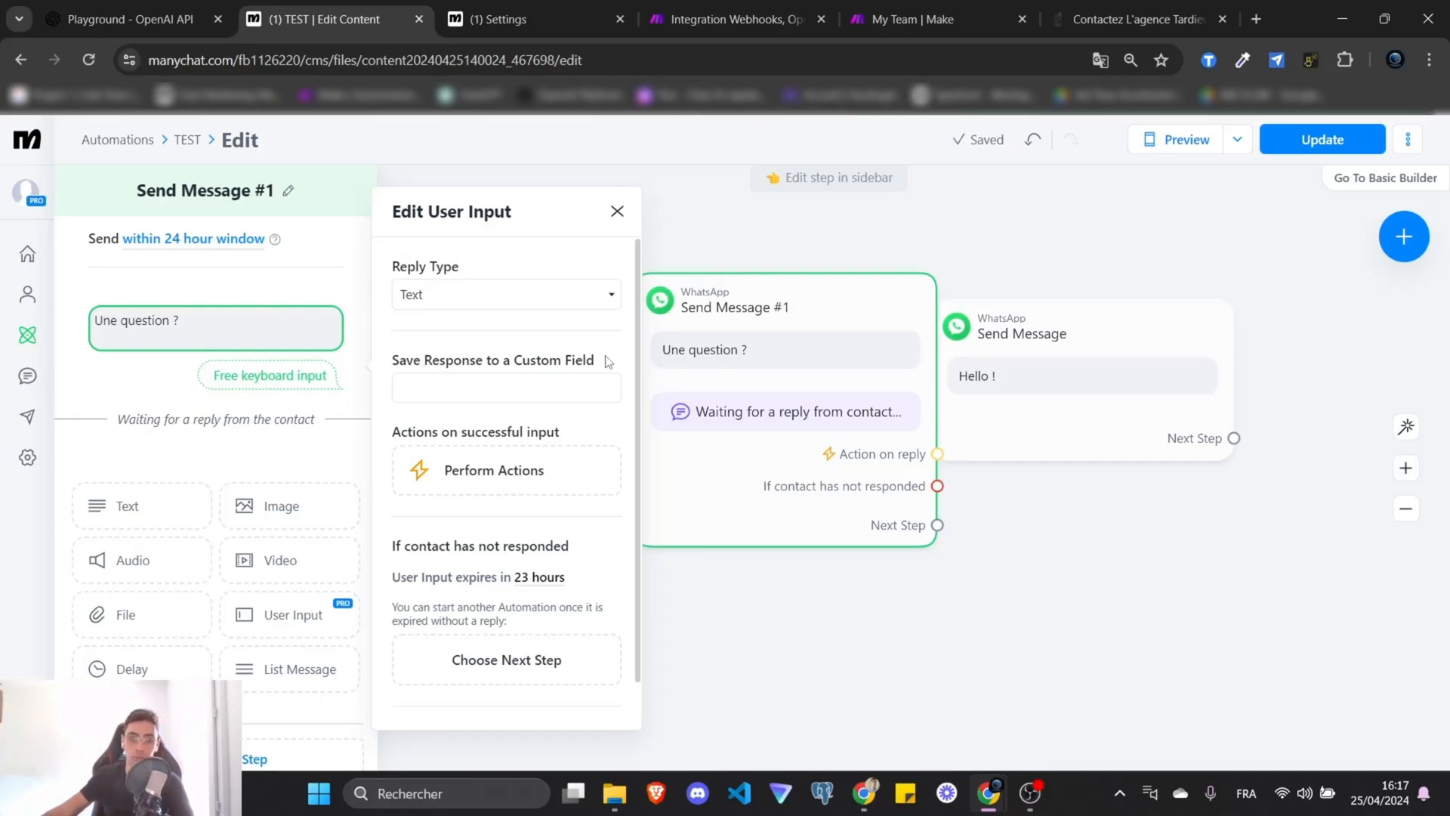
click(745, 243)
Rearrange the flow, move Hello ! right, and drag a new link from the question step.
scroll(971, 580, down, 3)
drag(954, 586, 644, 543)
drag(694, 419, 922, 425)
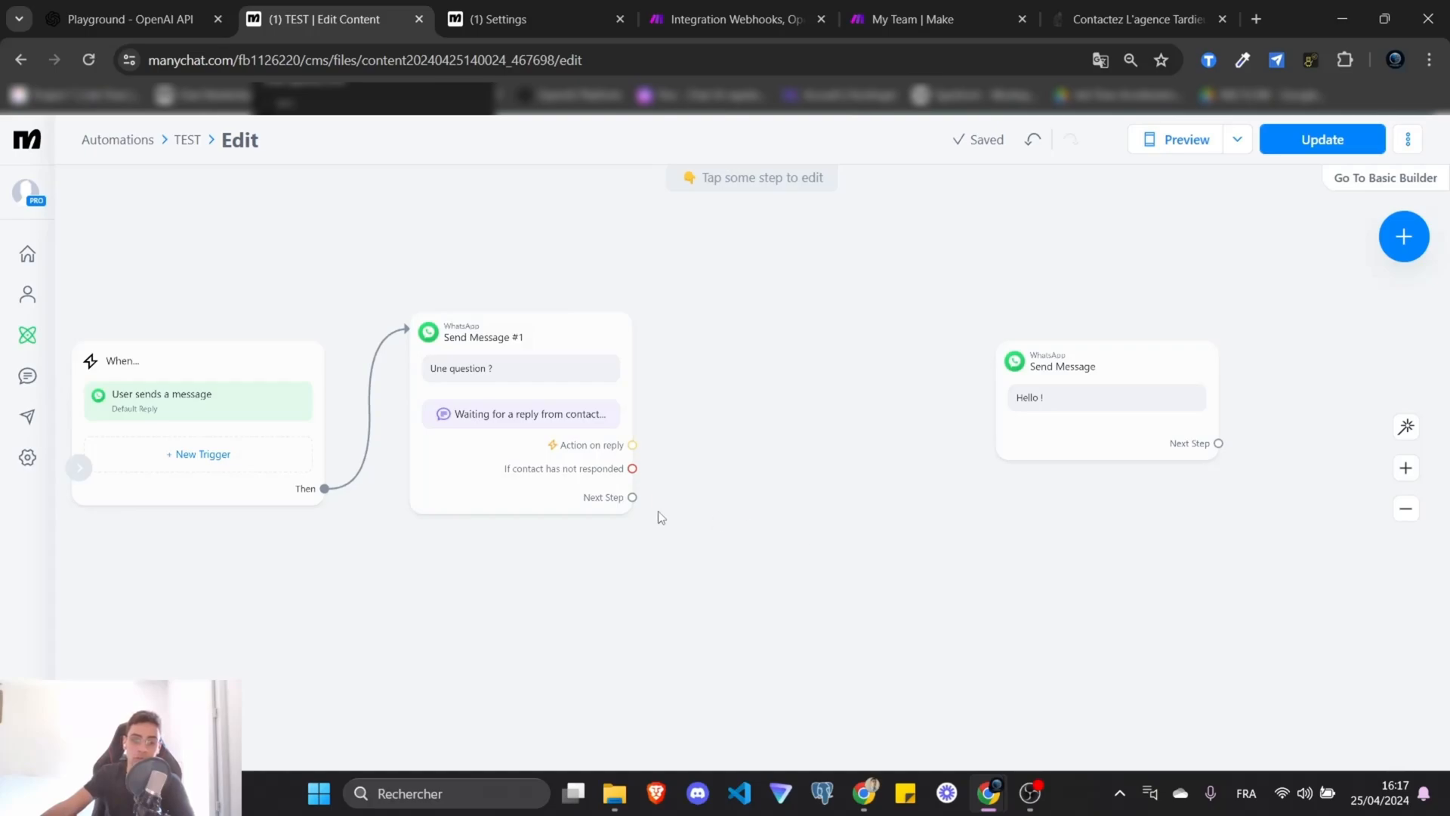
drag(632, 497, 730, 316)
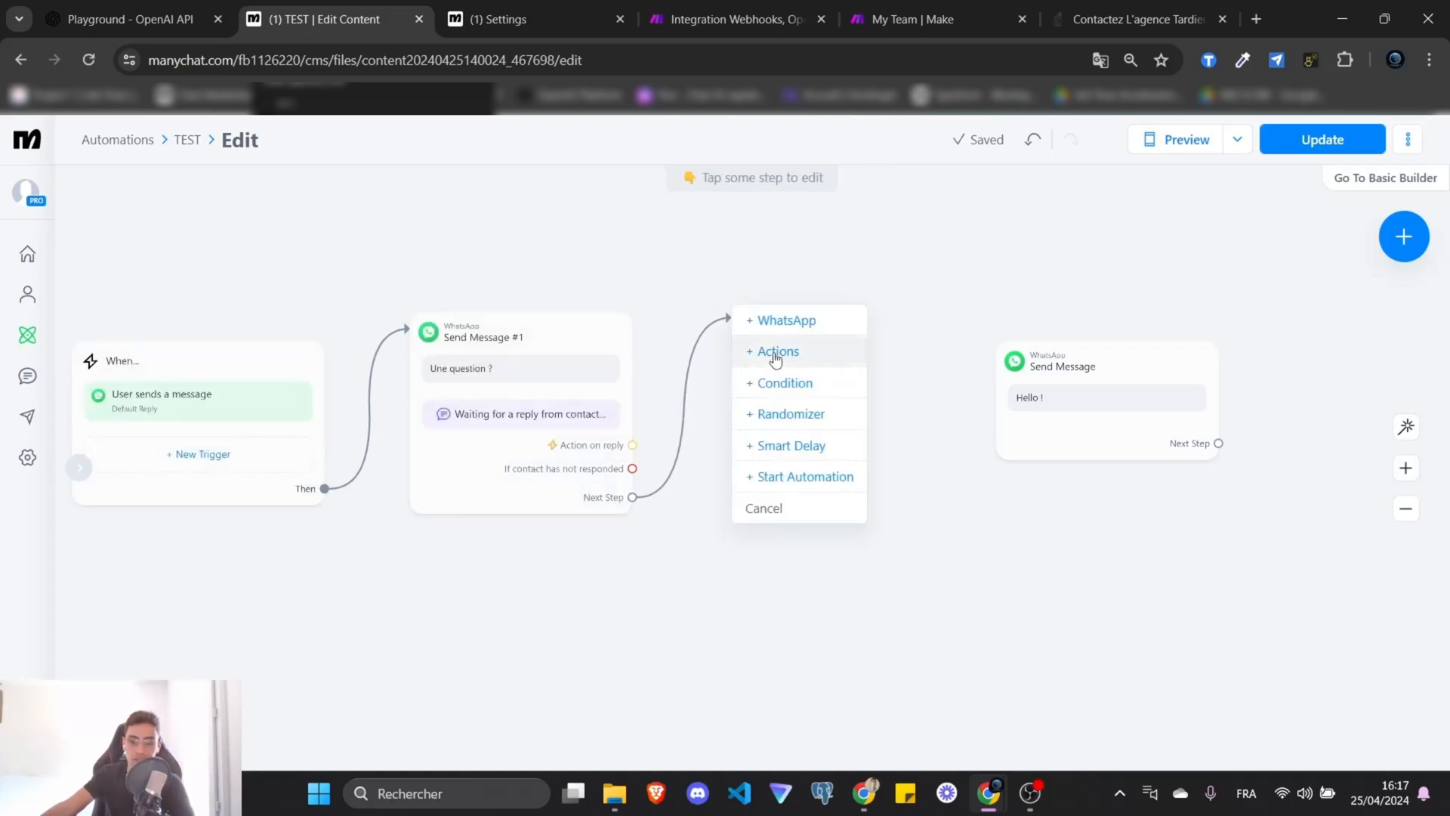
Add an Actions step after the question with the Automation action Make External Request.
click(776, 351)
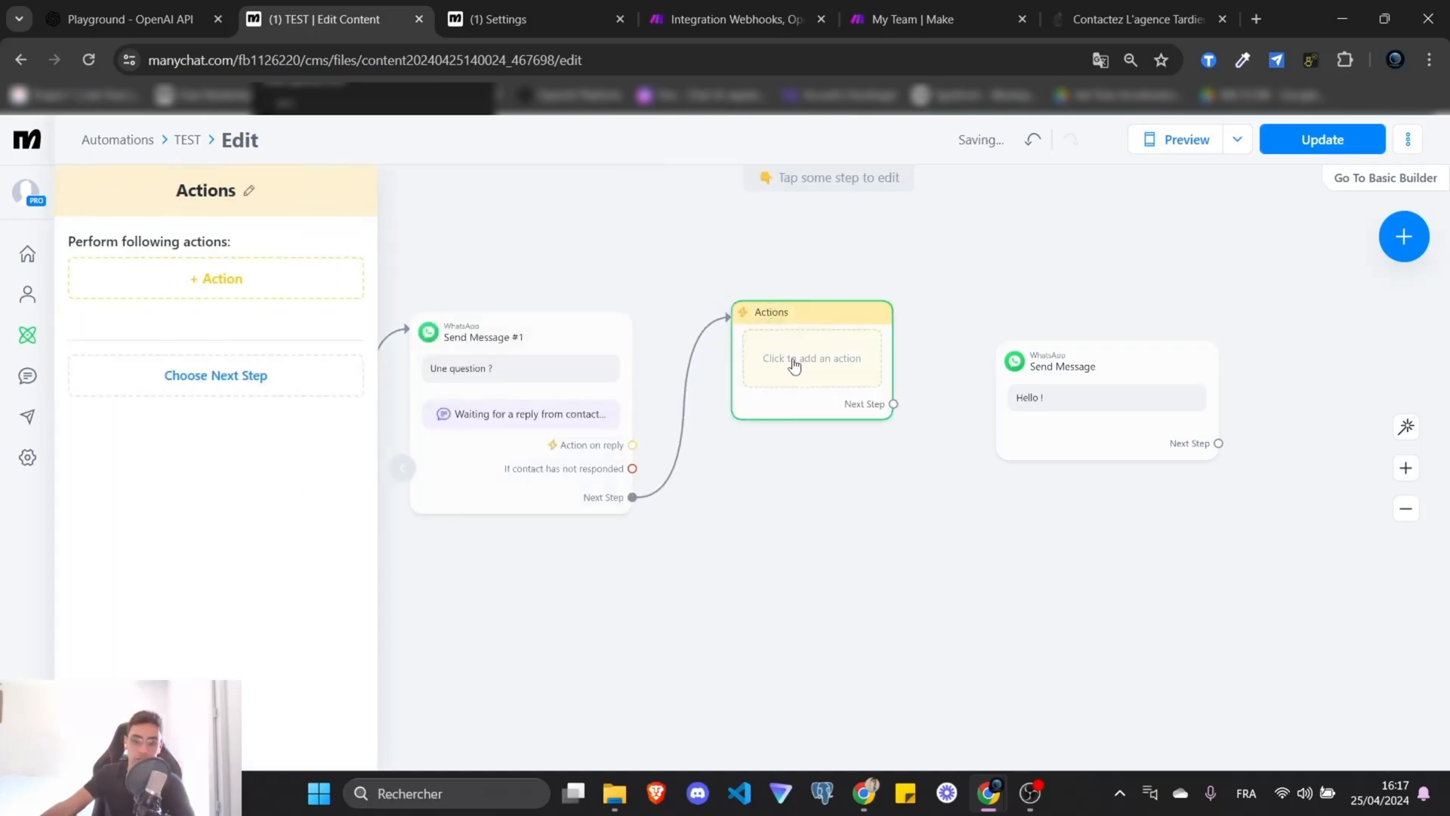
click(191, 276)
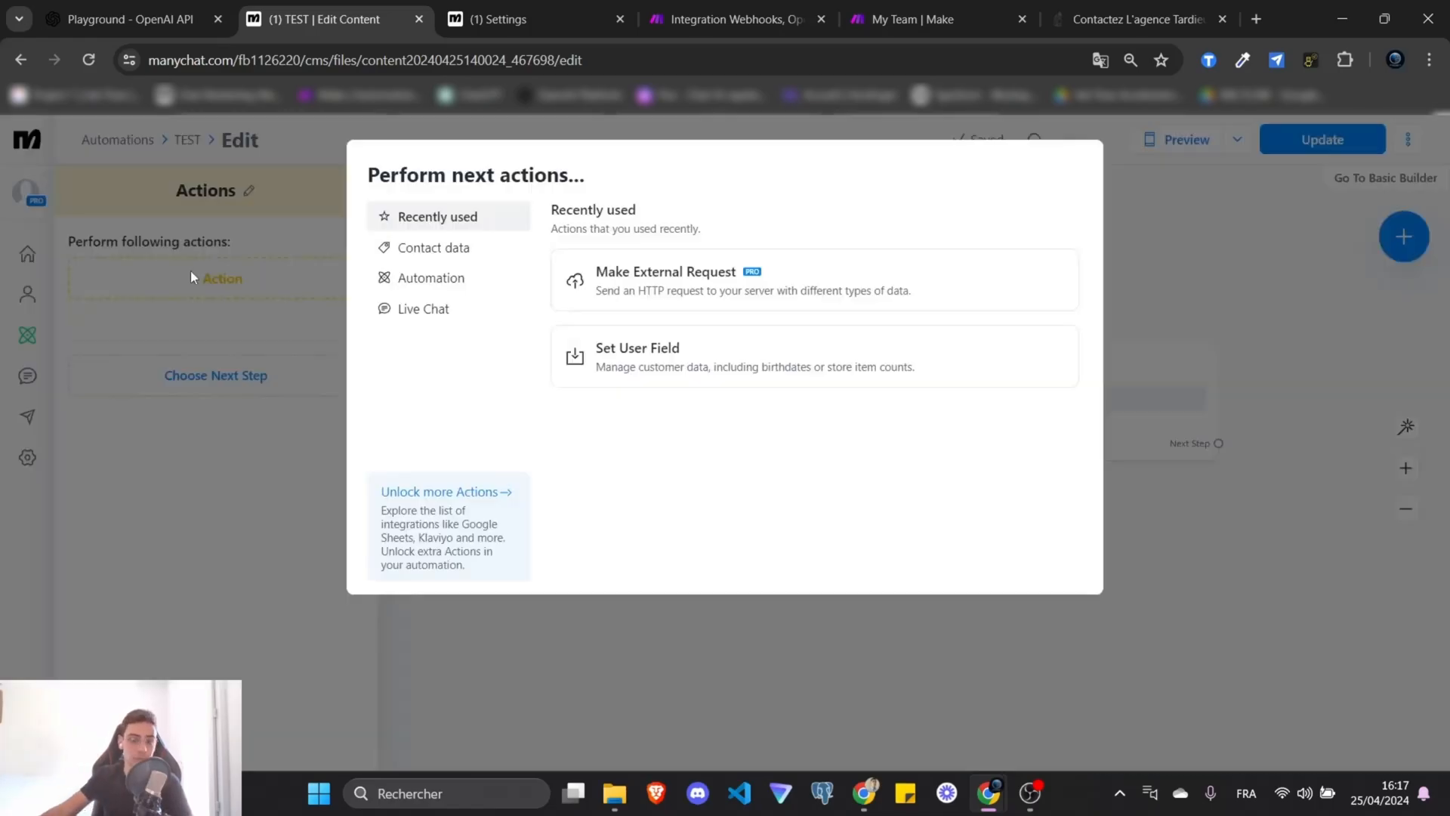
click(148, 295)
click(166, 283)
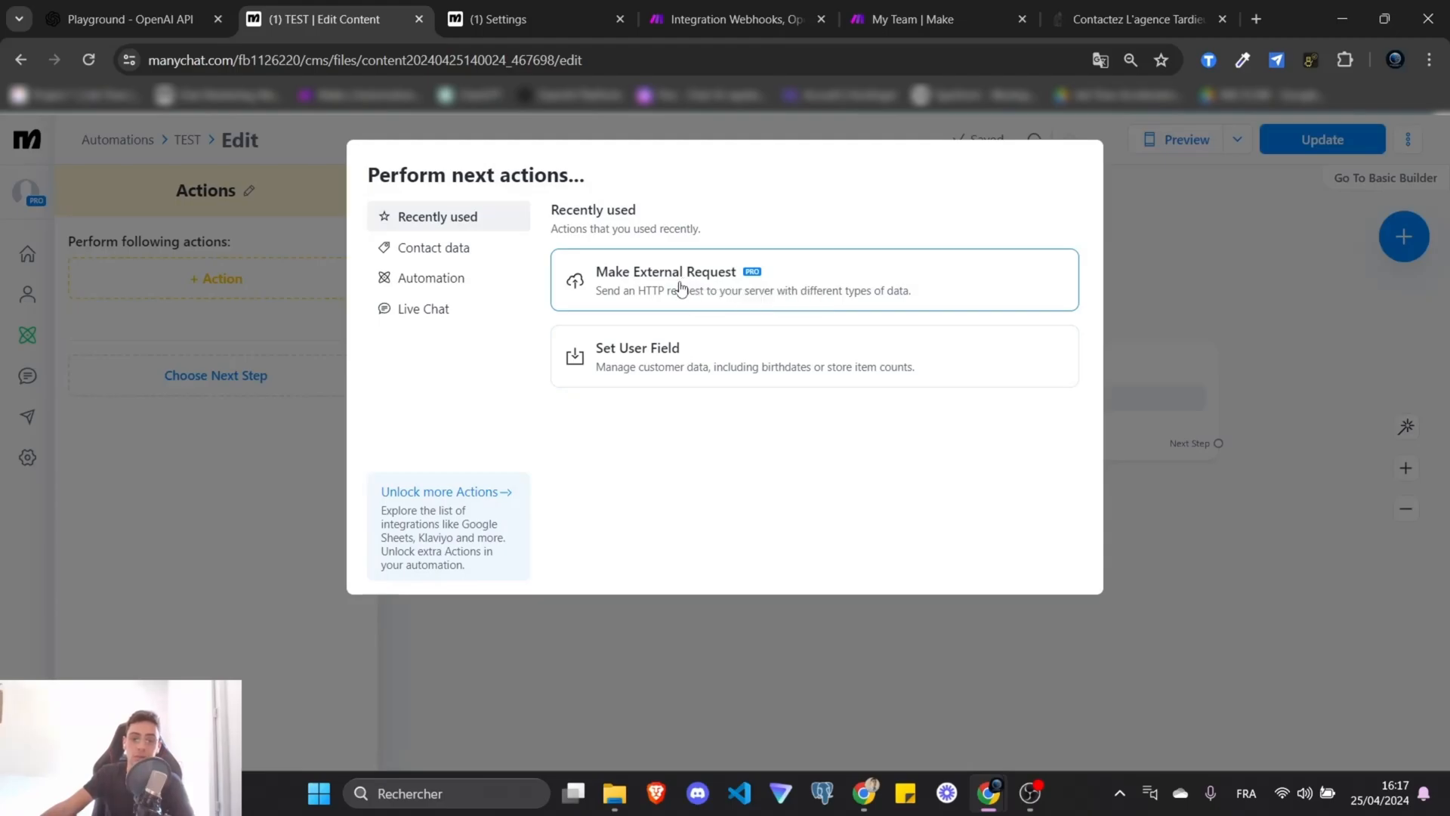
click(453, 280)
scroll(747, 385, down, 1)
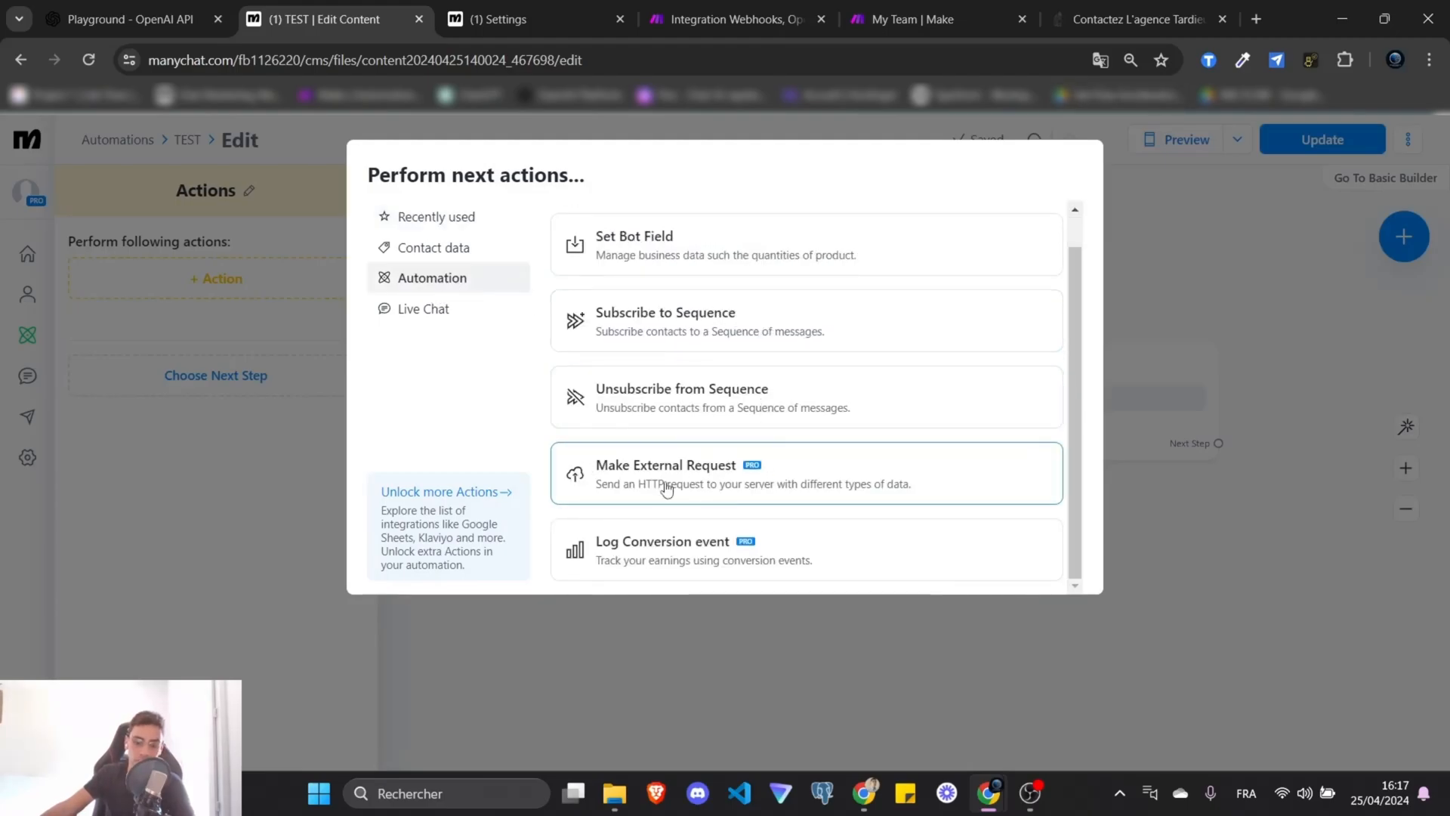
click(716, 479)
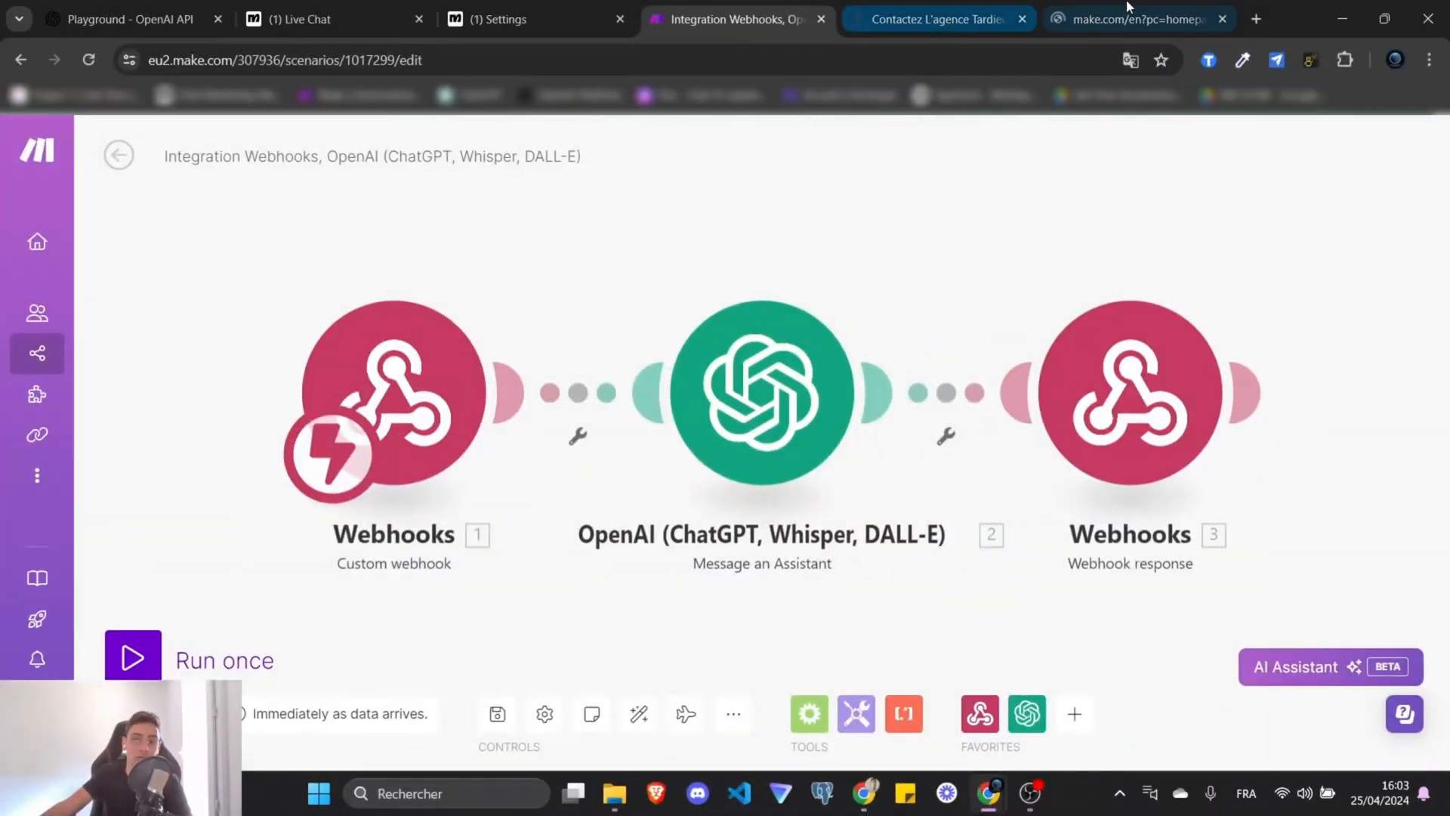
Switch to the Make tab showing the Integration Webhooks scenario.
click(1203, 25)
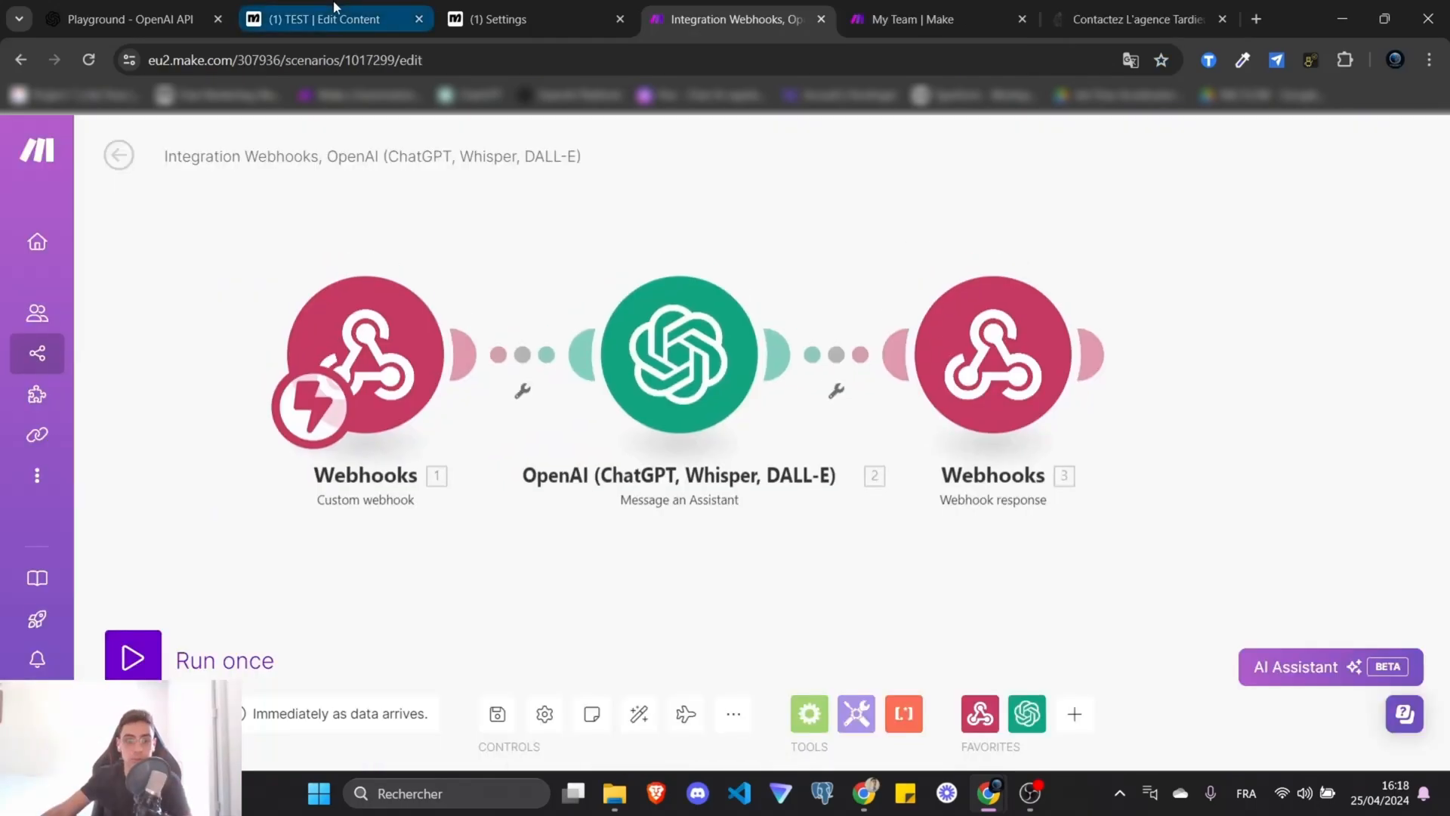
Return to the Integration Webhooks scenario through the organization's Scenarios list.
click(324, 19)
click(680, 8)
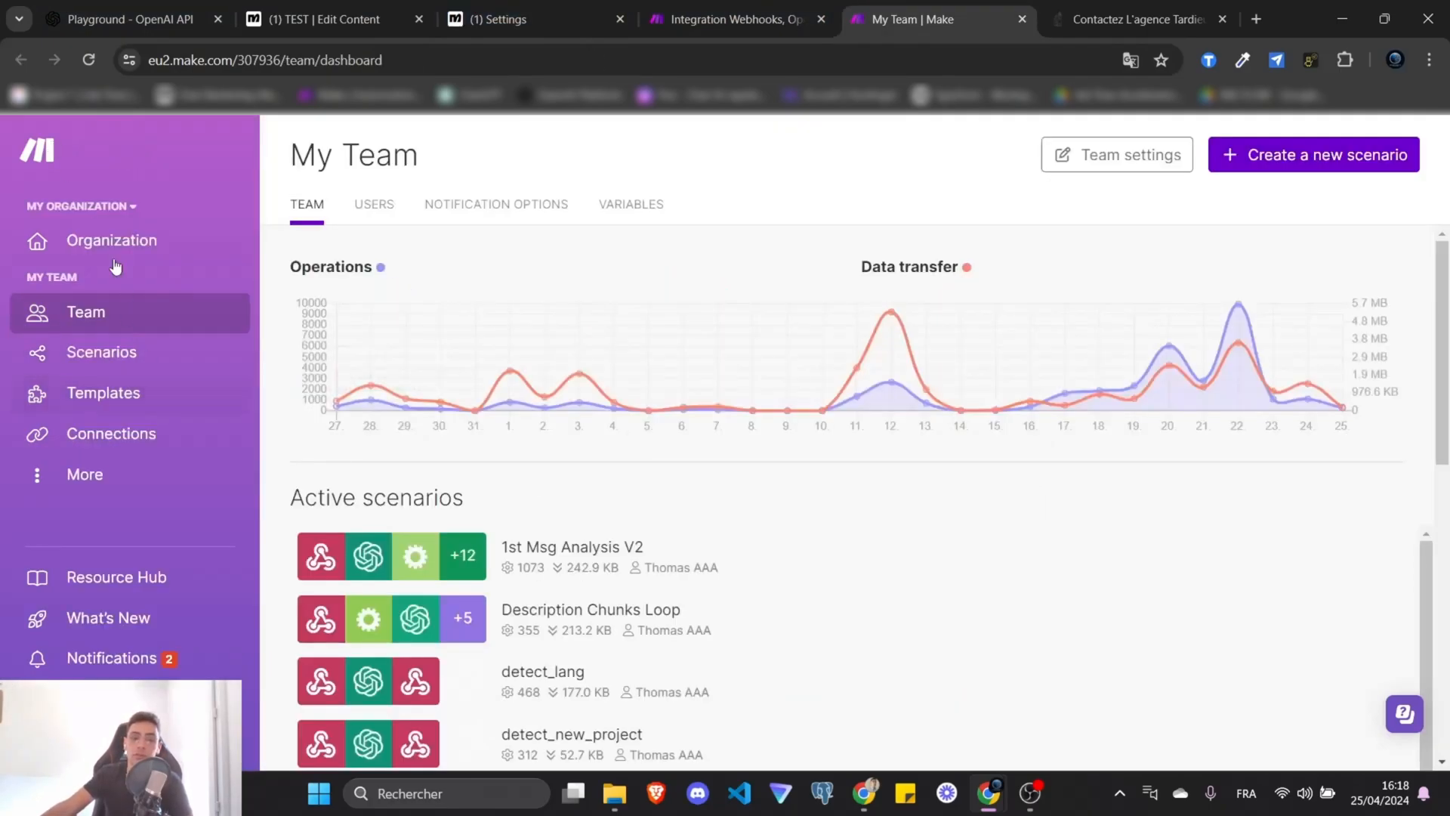
click(111, 242)
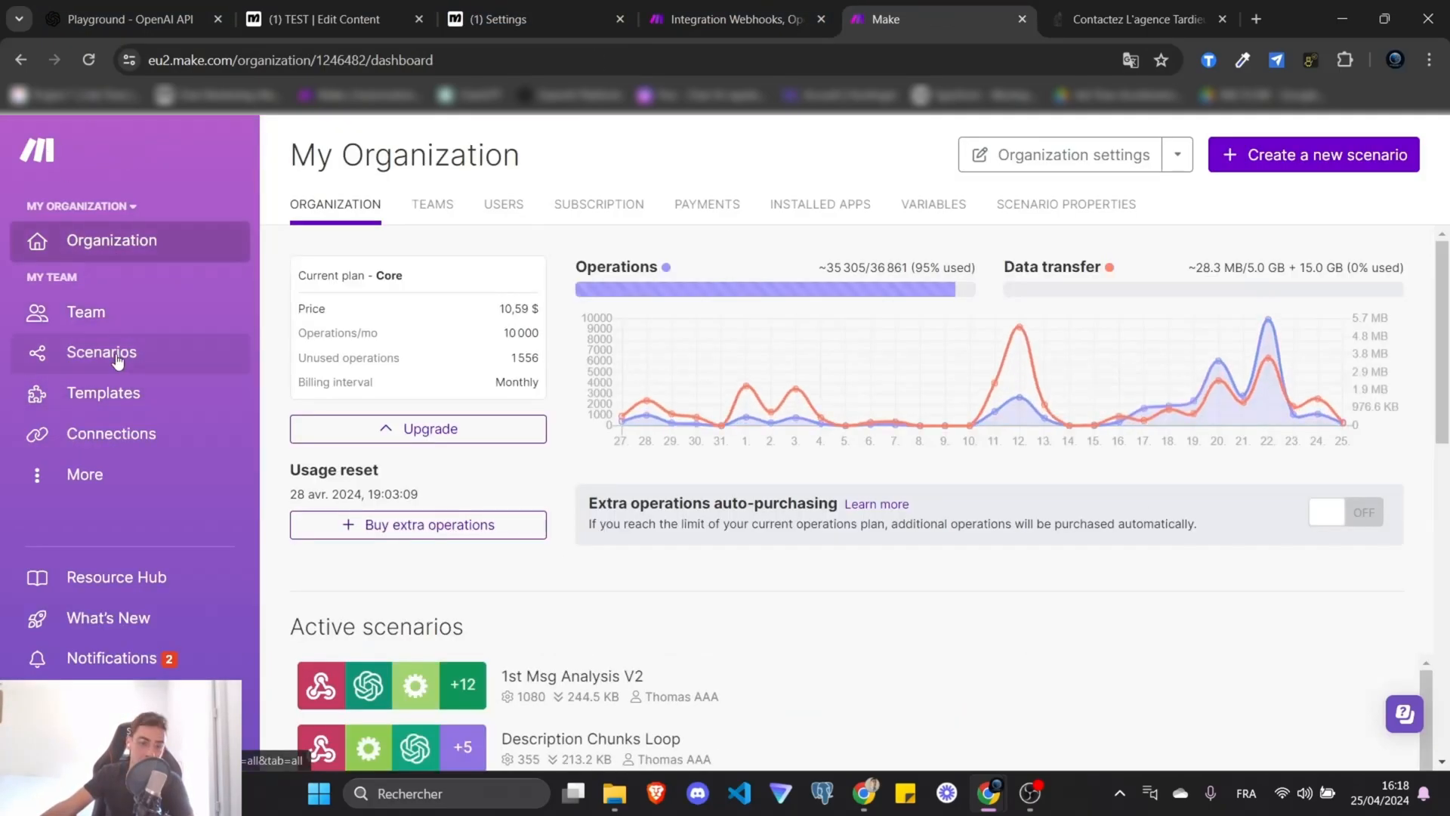
click(117, 359)
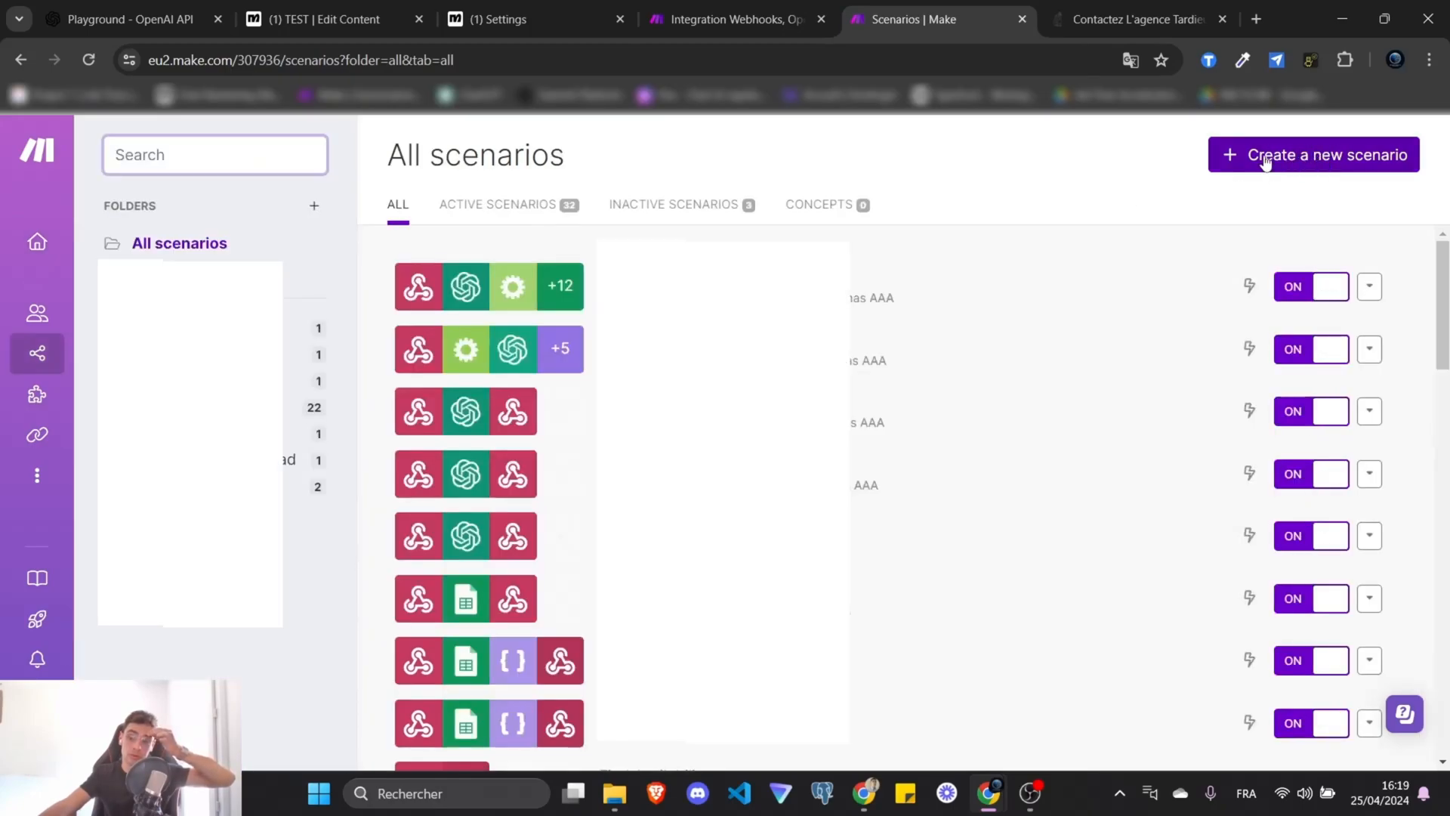
click(729, 20)
Add a second Custom webhook module, Webhooks 4, unconnected above the existing chain.
drag(879, 303, 920, 333)
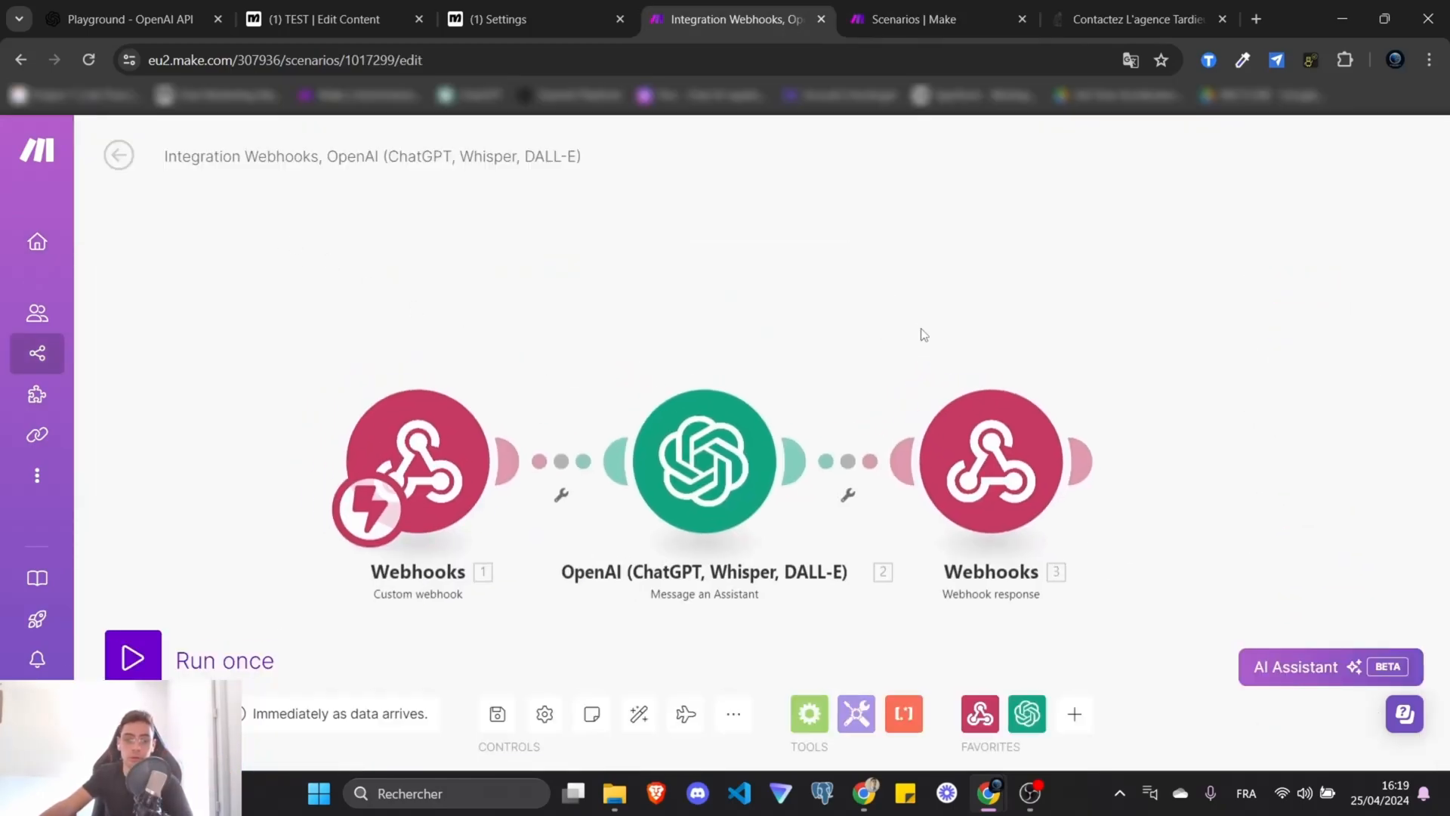
drag(849, 274, 841, 270)
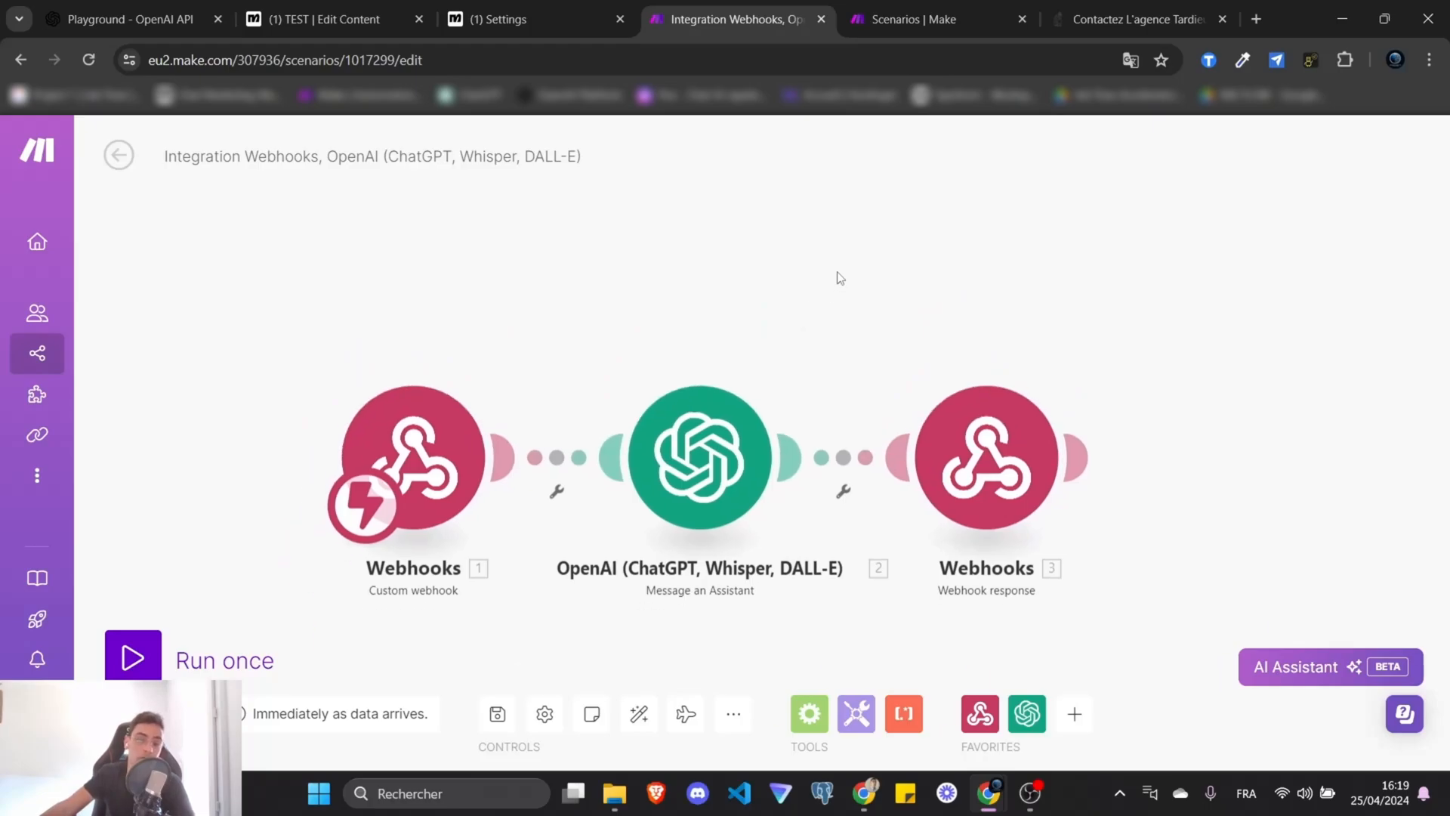
click(980, 711)
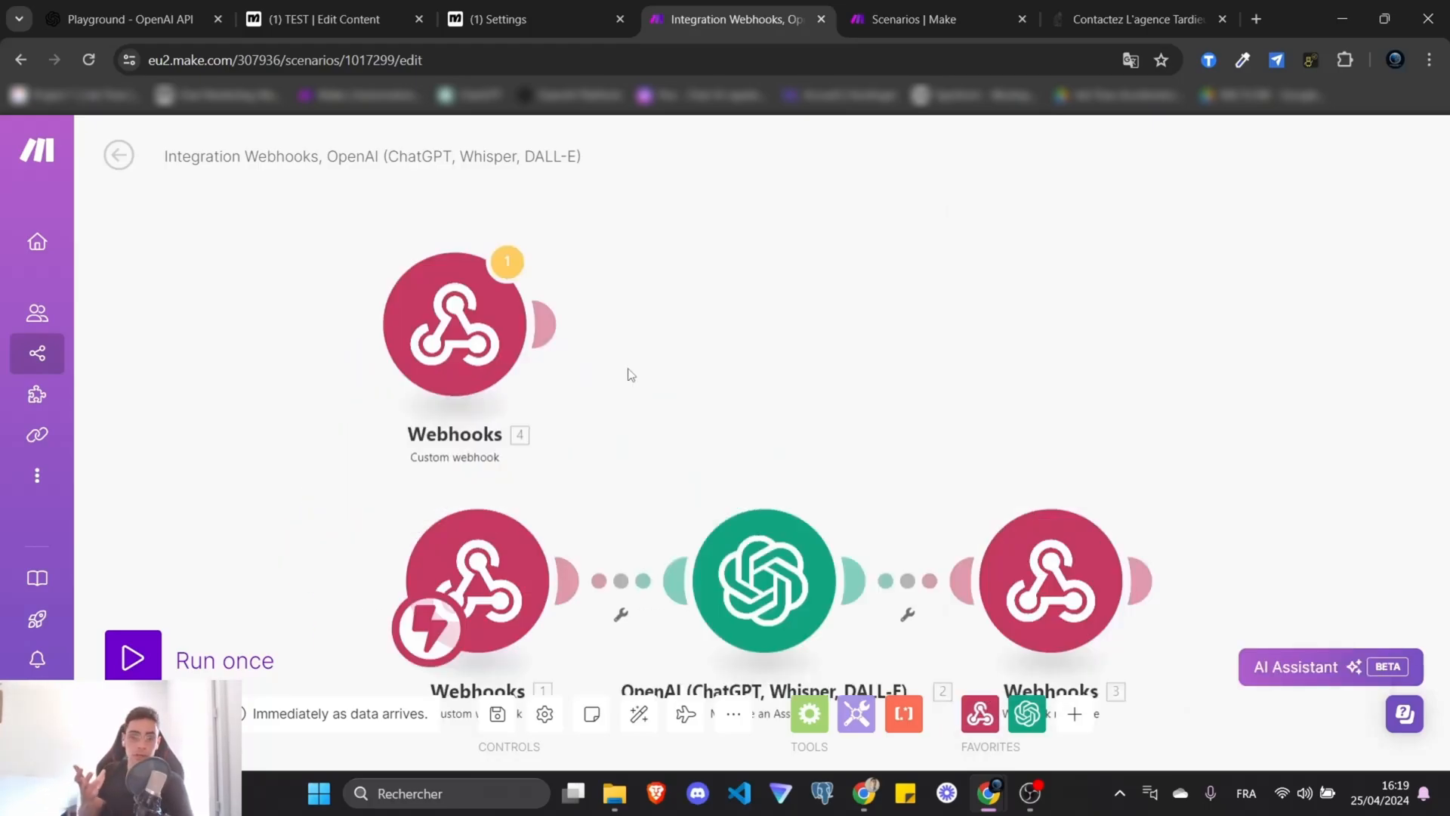
click(595, 62)
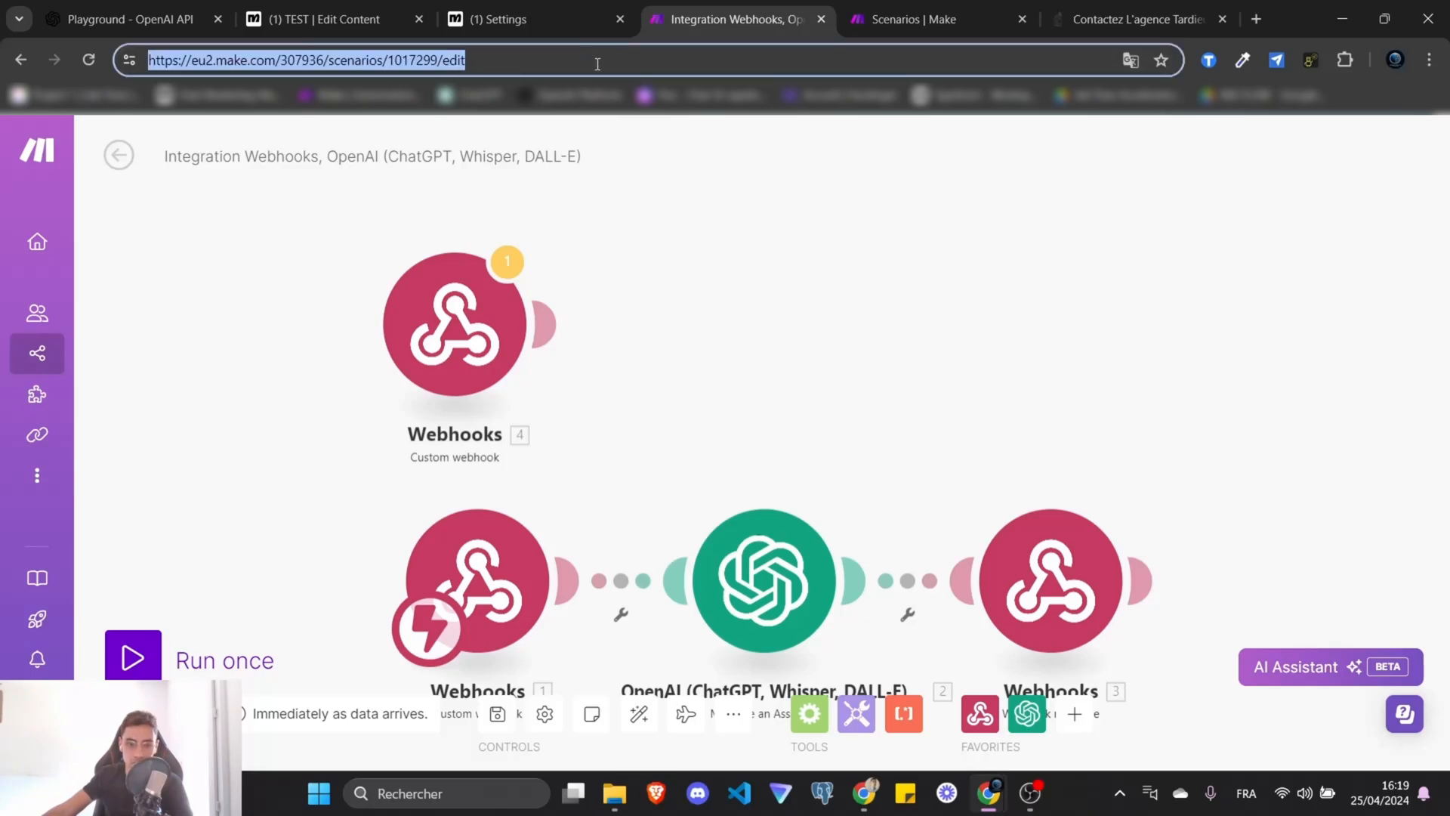
click(790, 312)
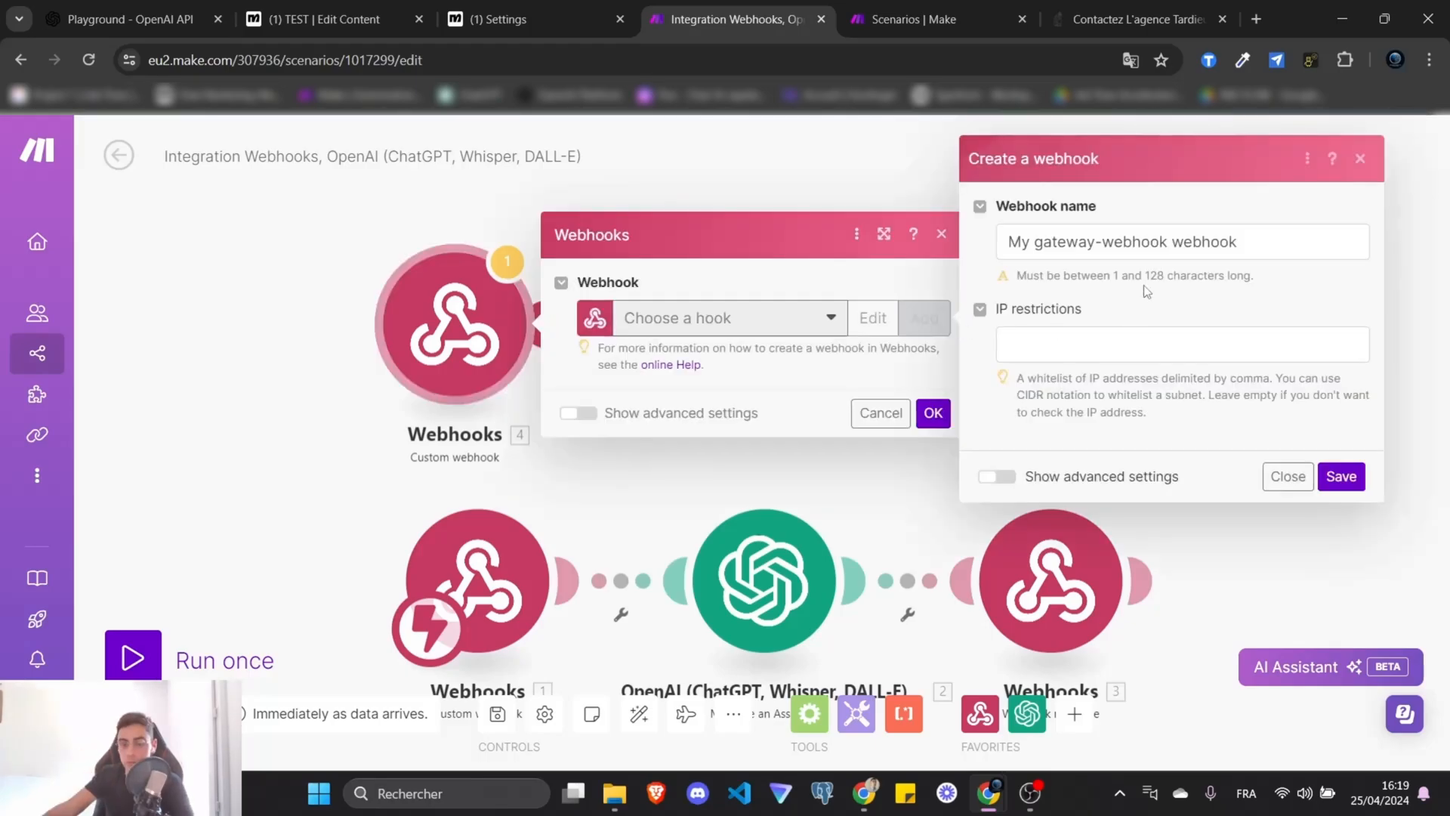
Name the new webhook 'test', check ManyChat's external request, then cancel the webhook creation.
triple_click(1255, 243)
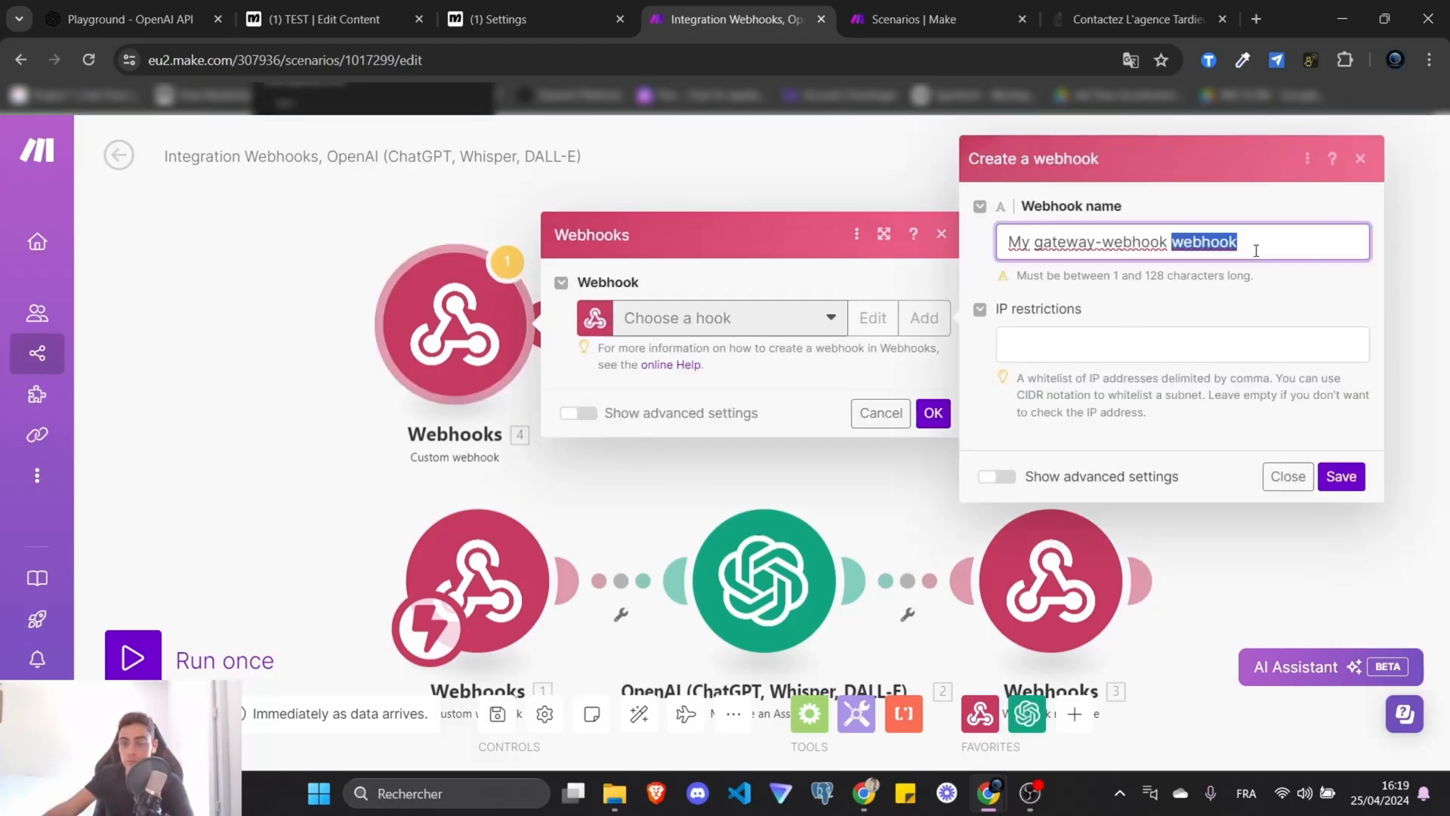
text(test)
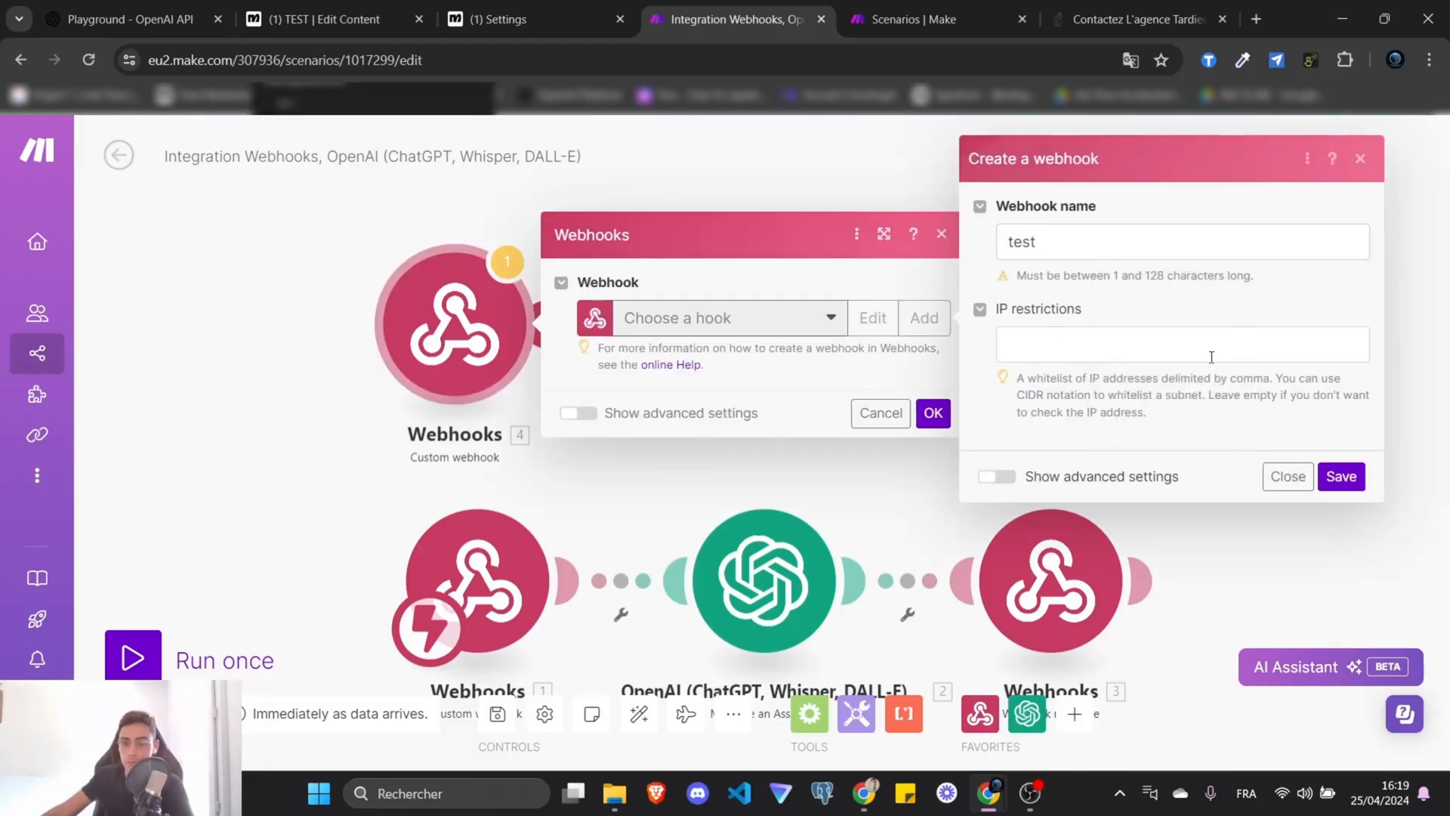
click(324, 8)
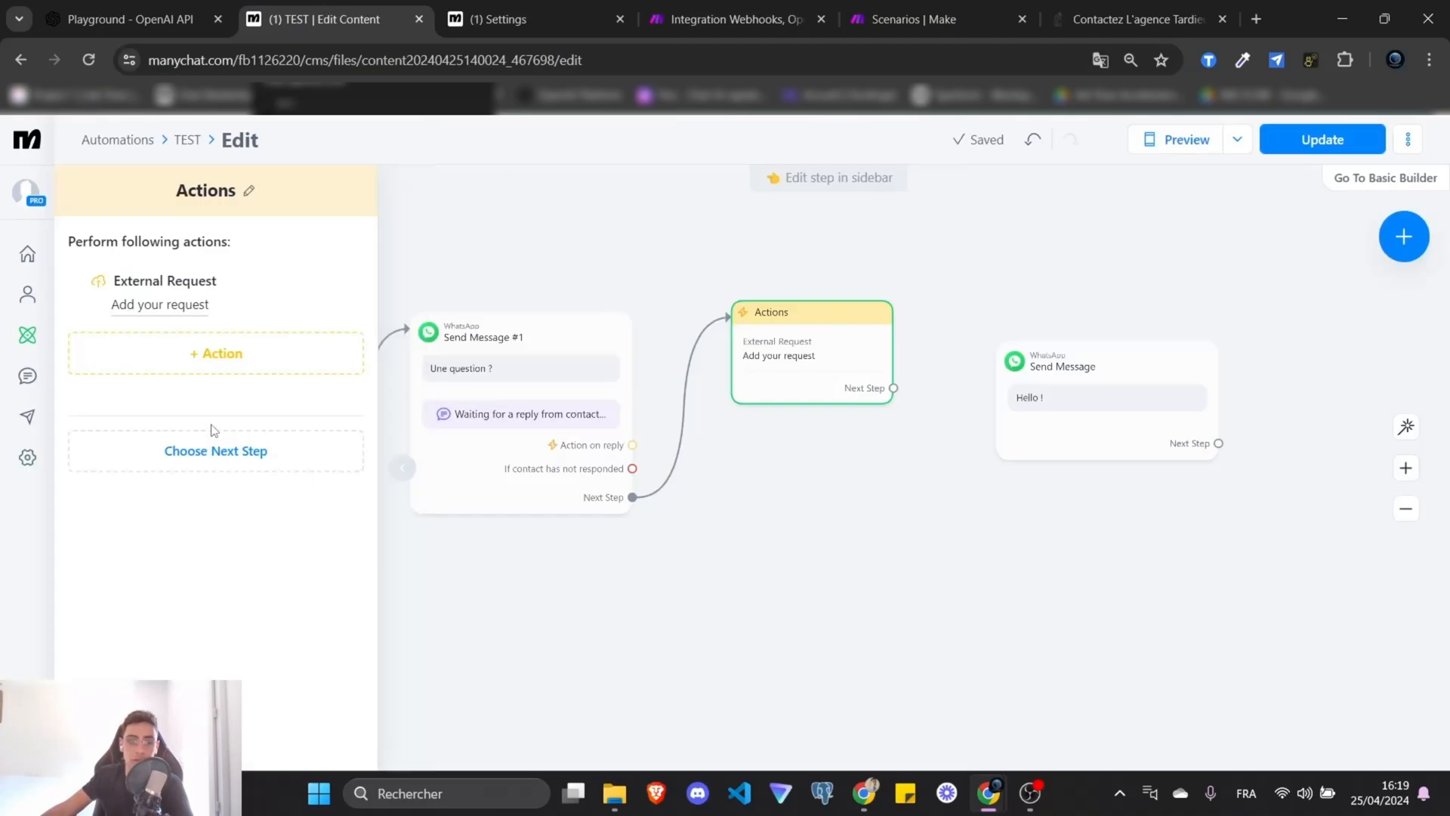
click(156, 310)
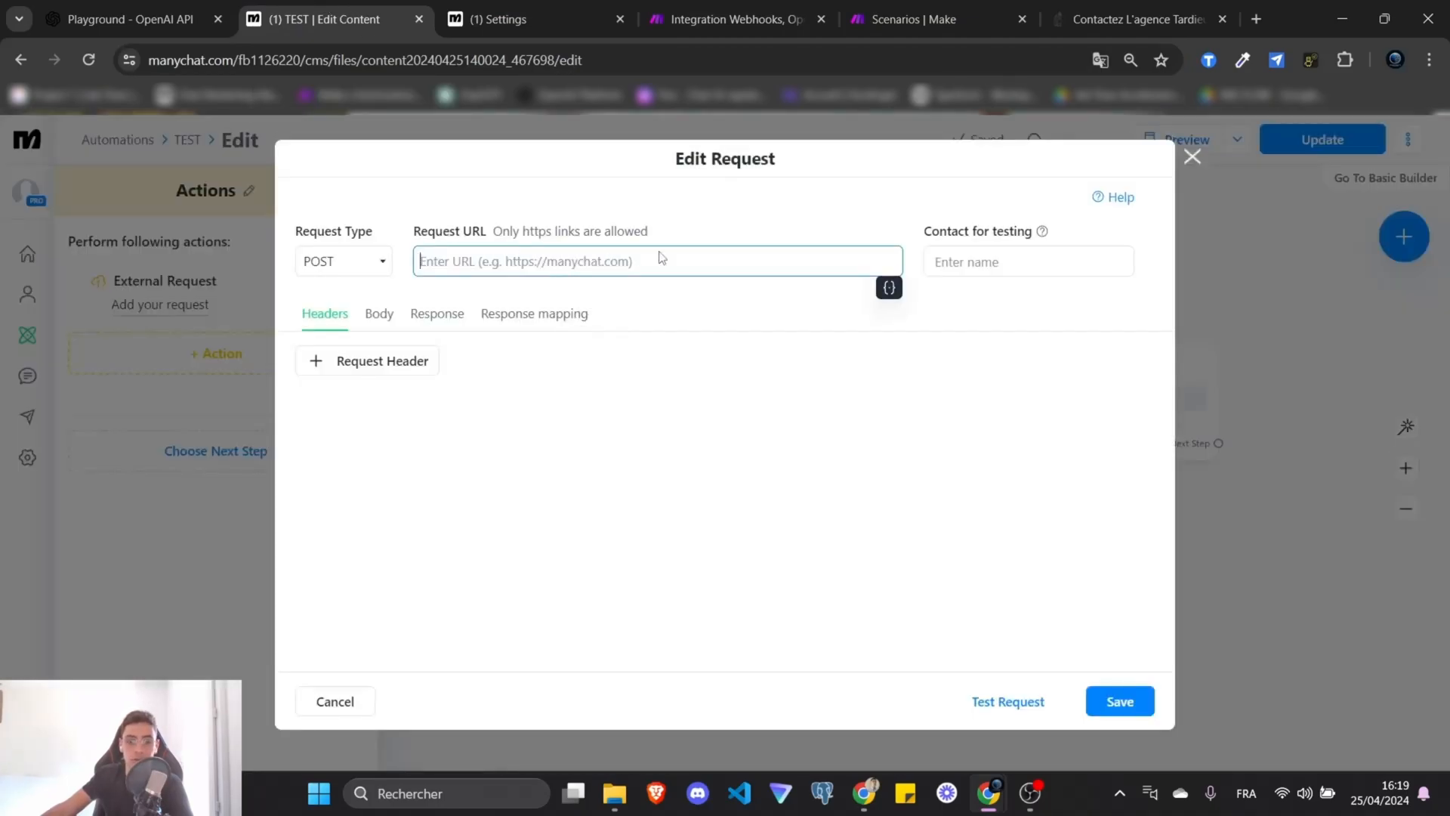
click(724, 19)
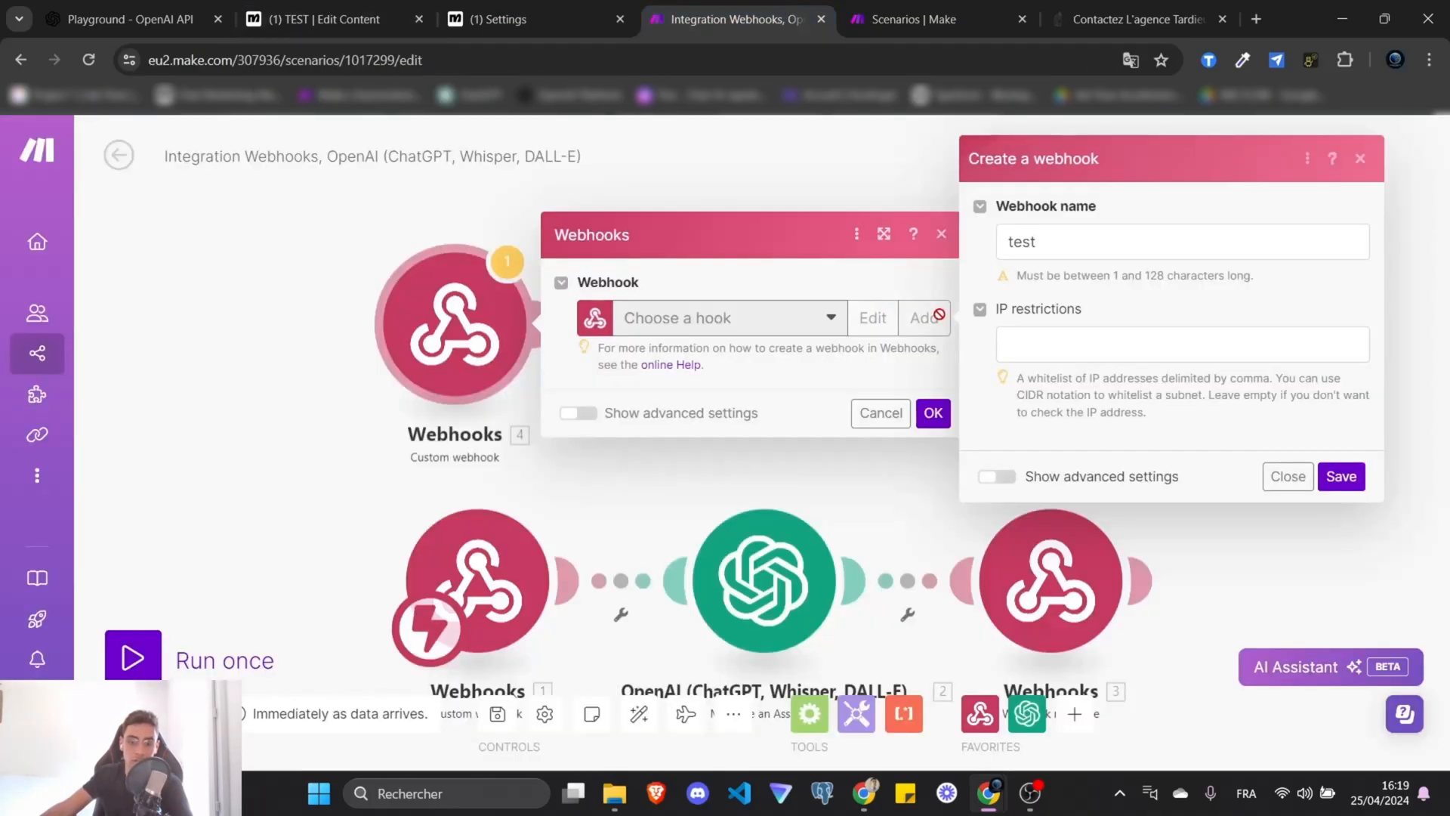
click(262, 346)
click(262, 346)
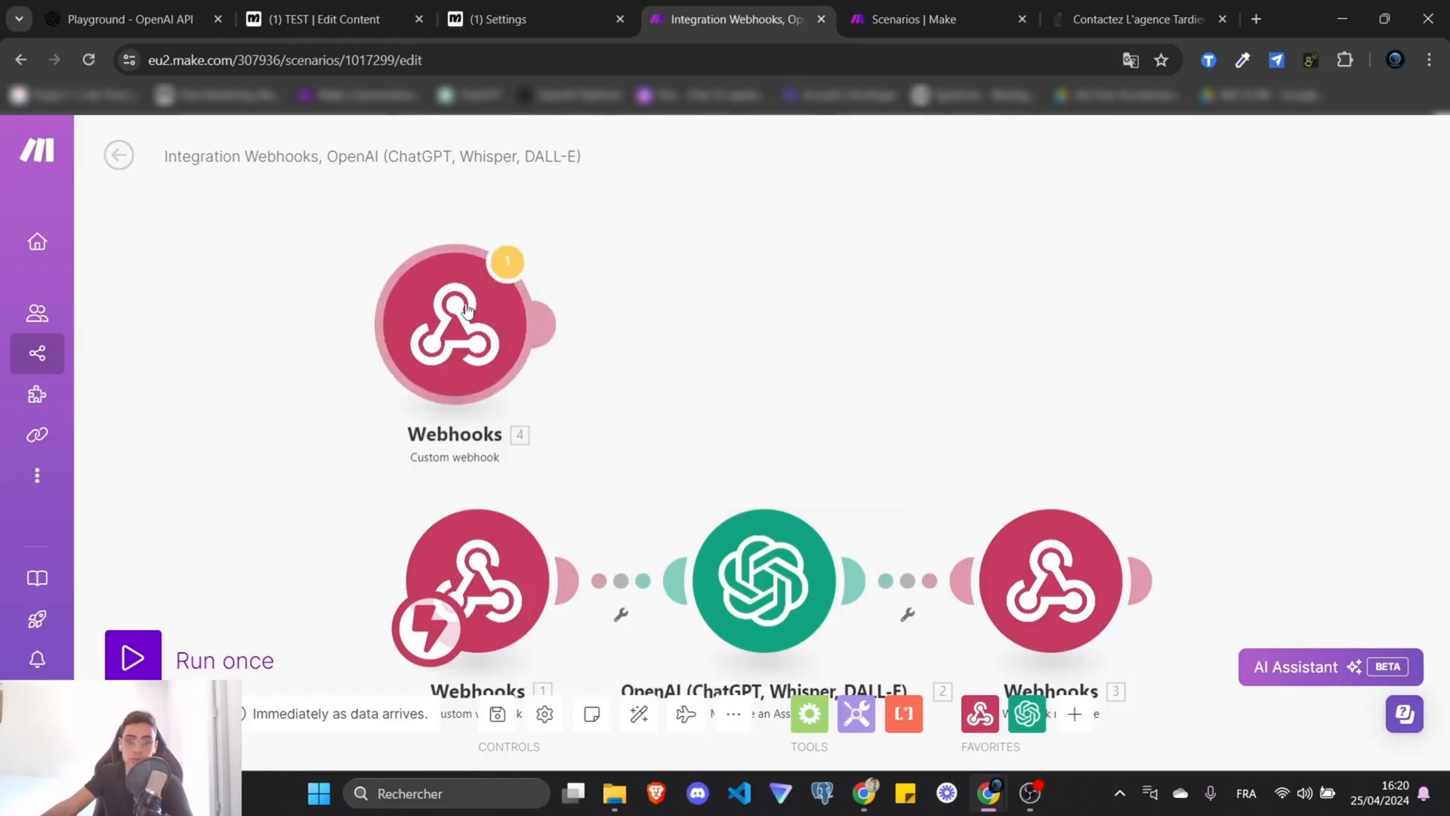
Reopen the Webhooks 4 module and start a new webhook with advanced settings shown.
click(1074, 714)
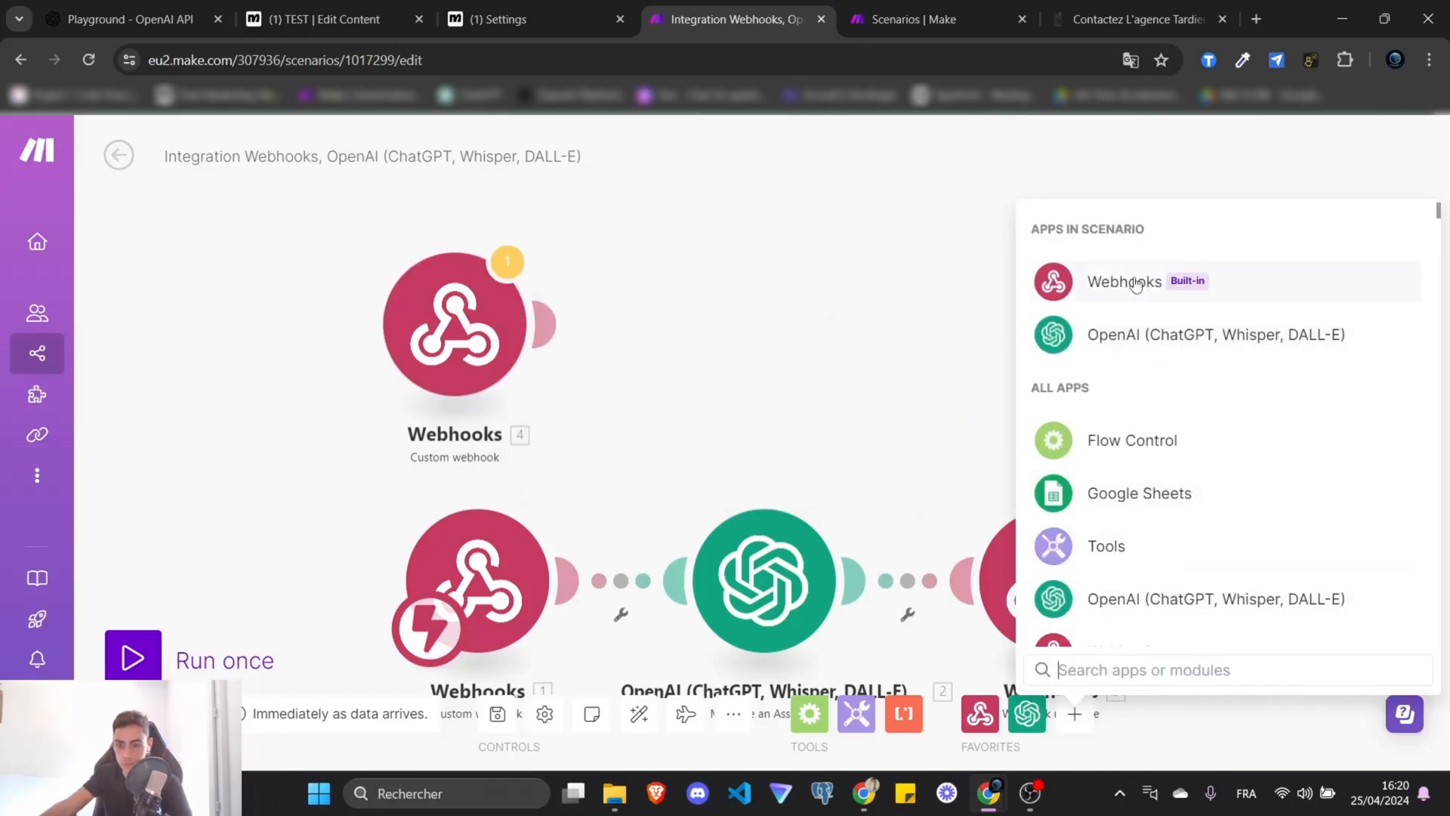
text(web)
click(815, 223)
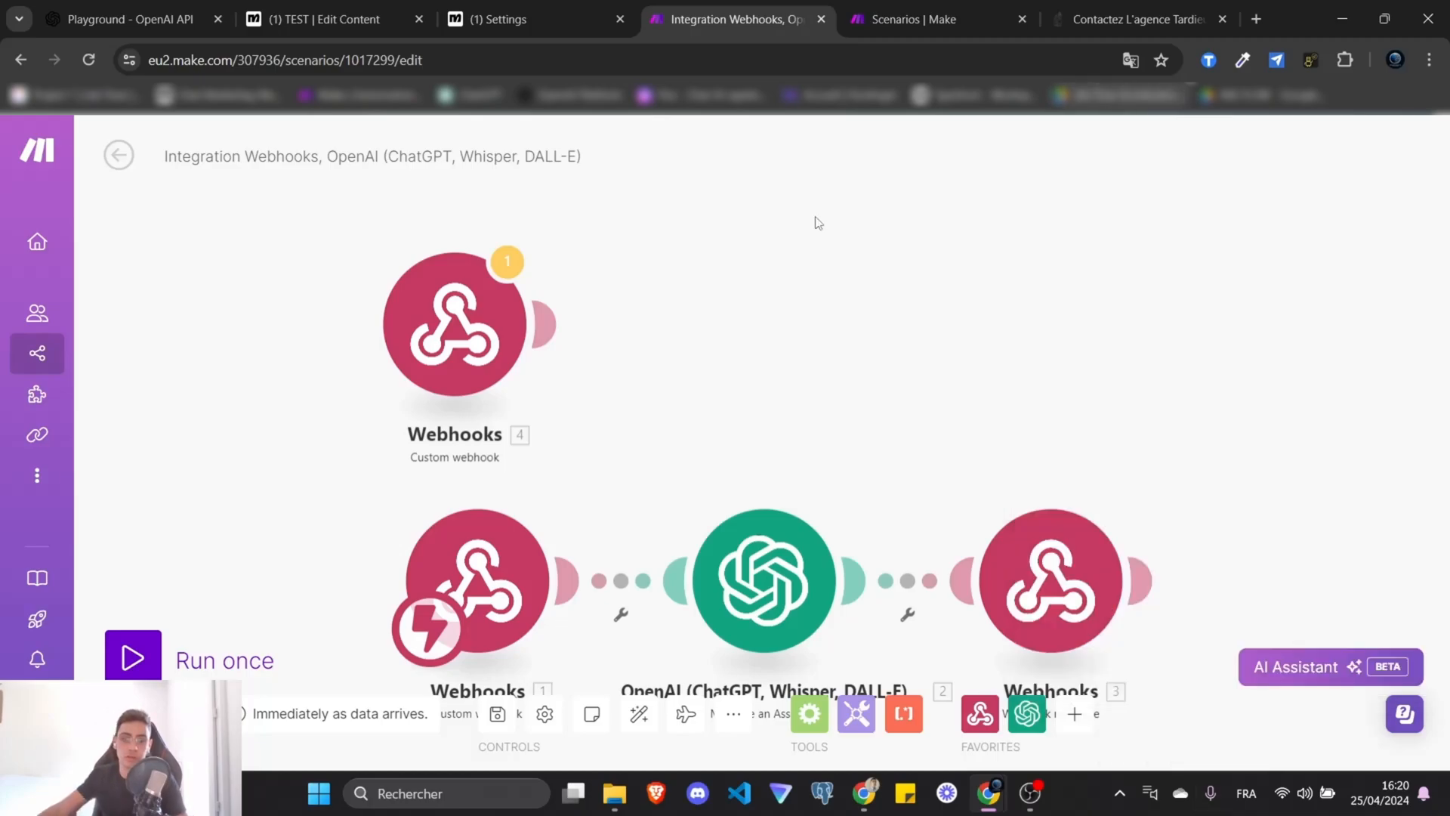
click(446, 404)
click(923, 317)
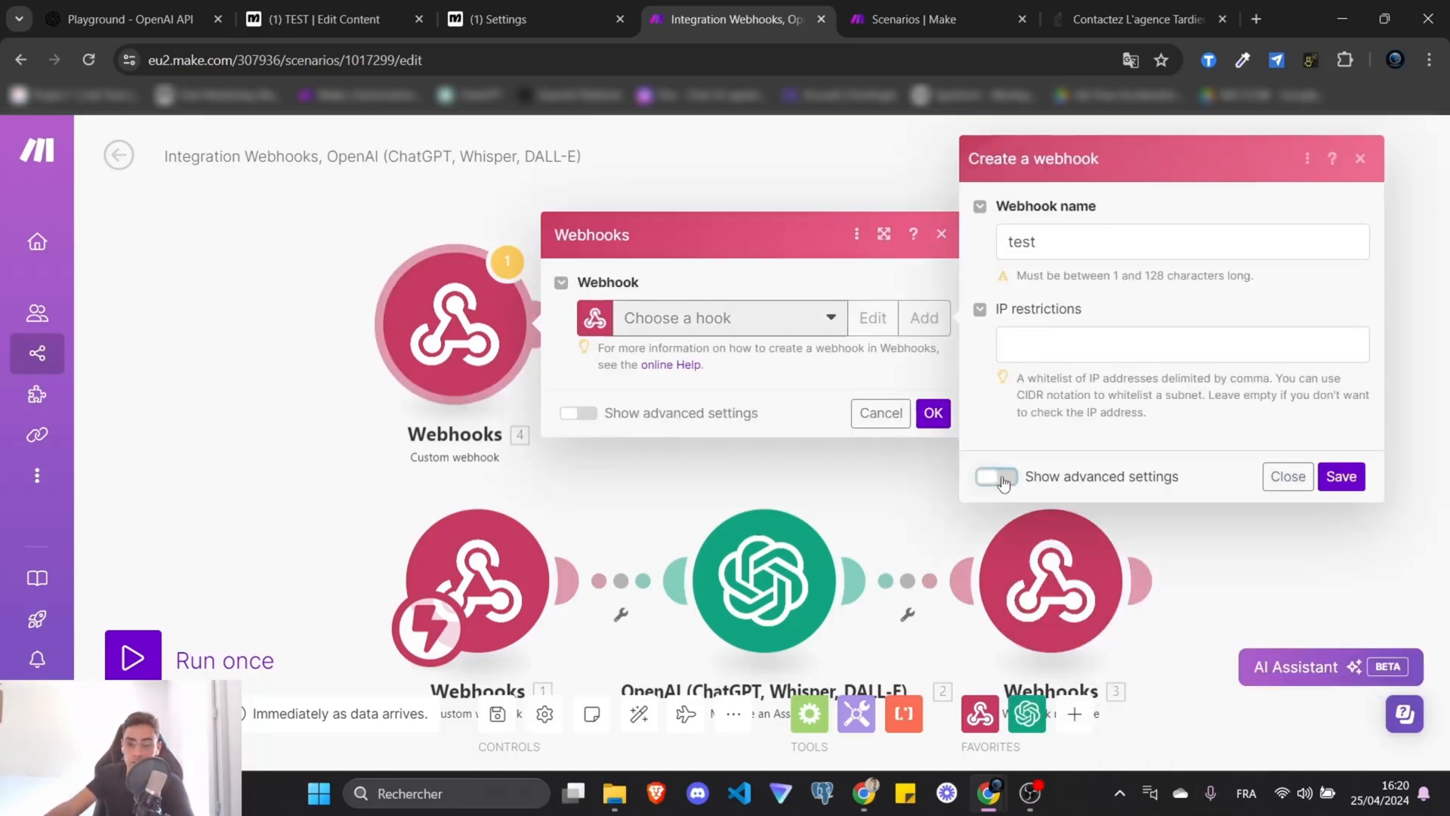
click(996, 477)
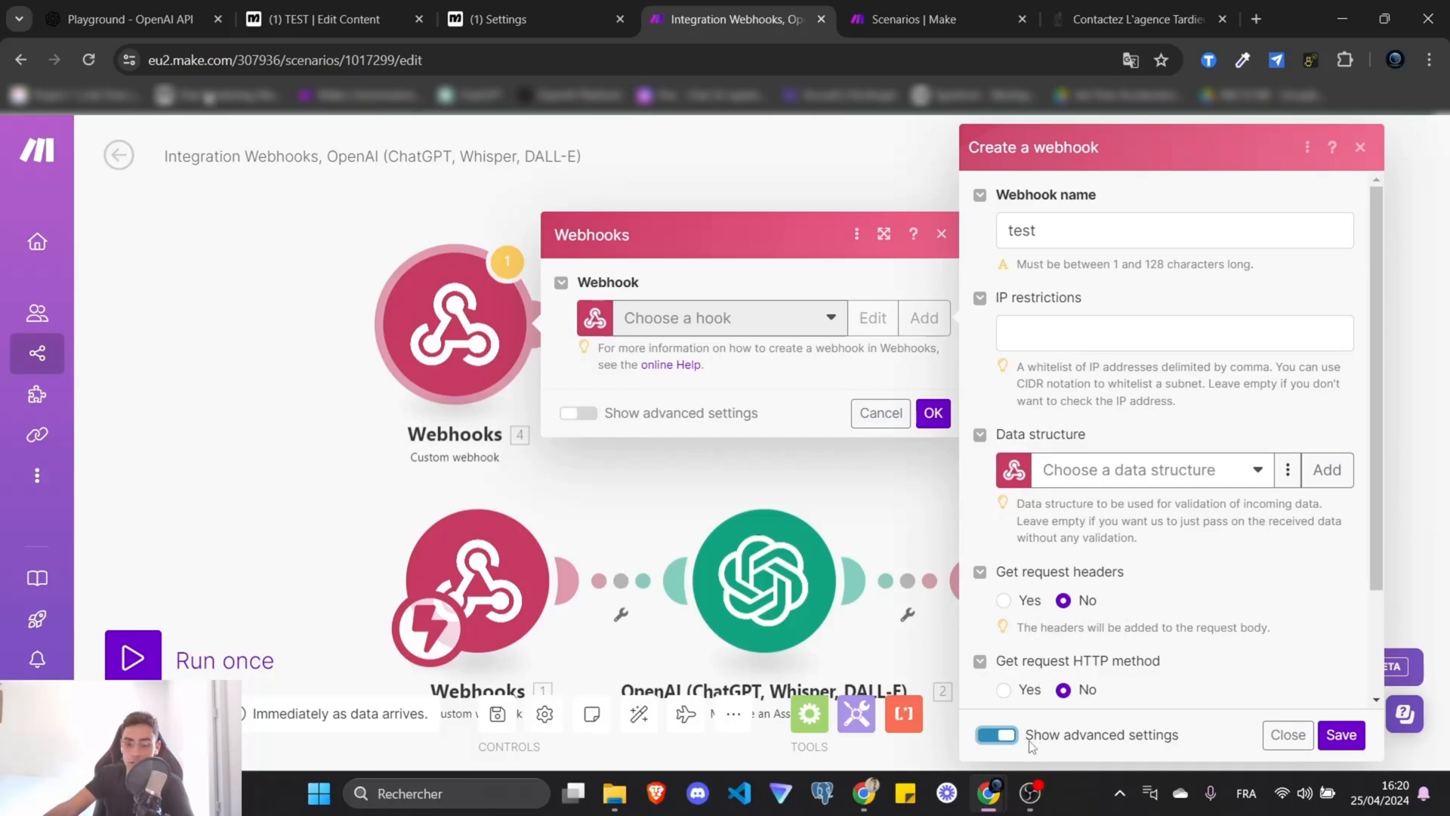
scroll(1177, 351, down, 2)
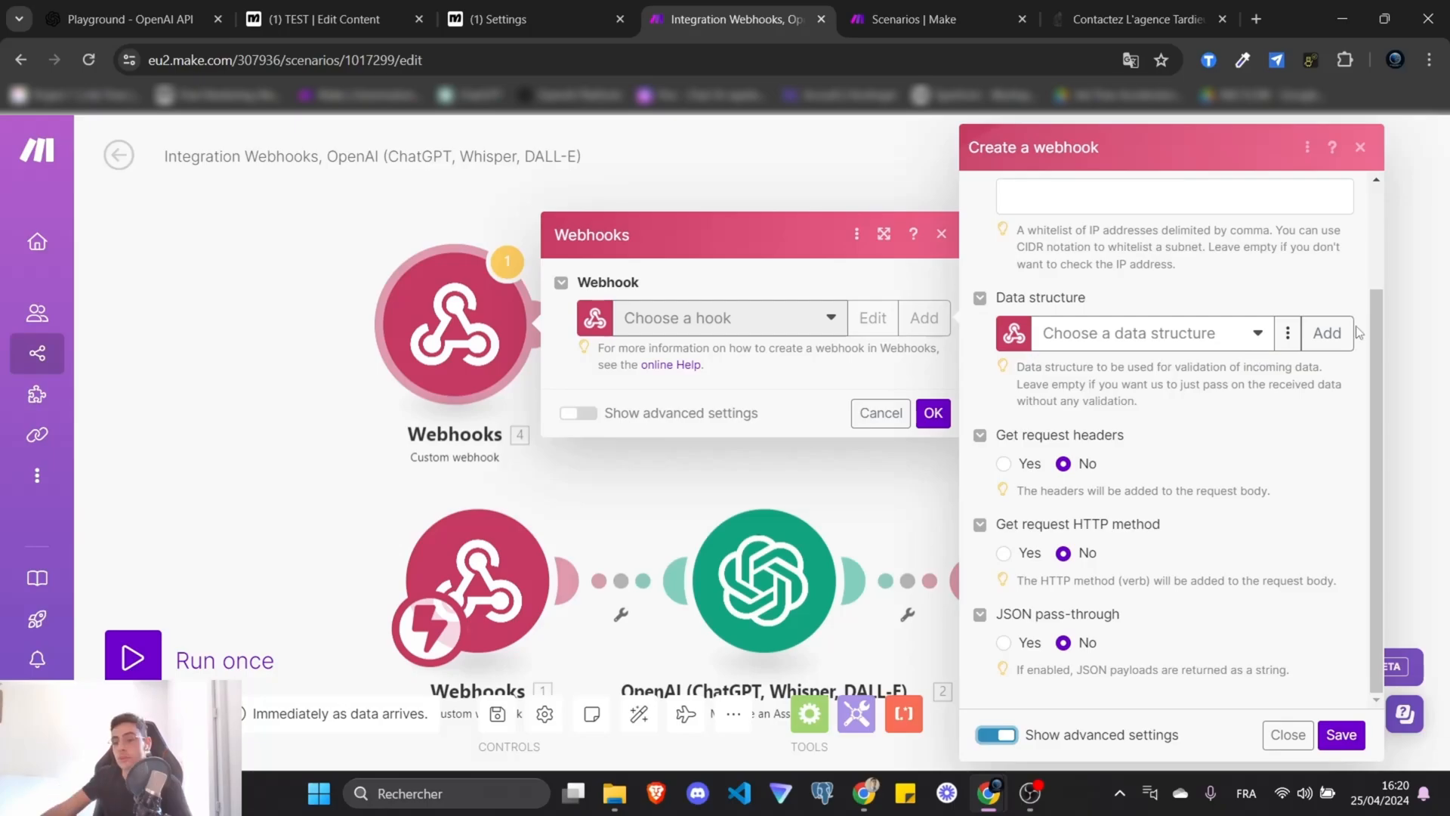
Create a data structure named 'test' for the webhook.
click(1326, 333)
double_click(1055, 252)
triple_click(1056, 252)
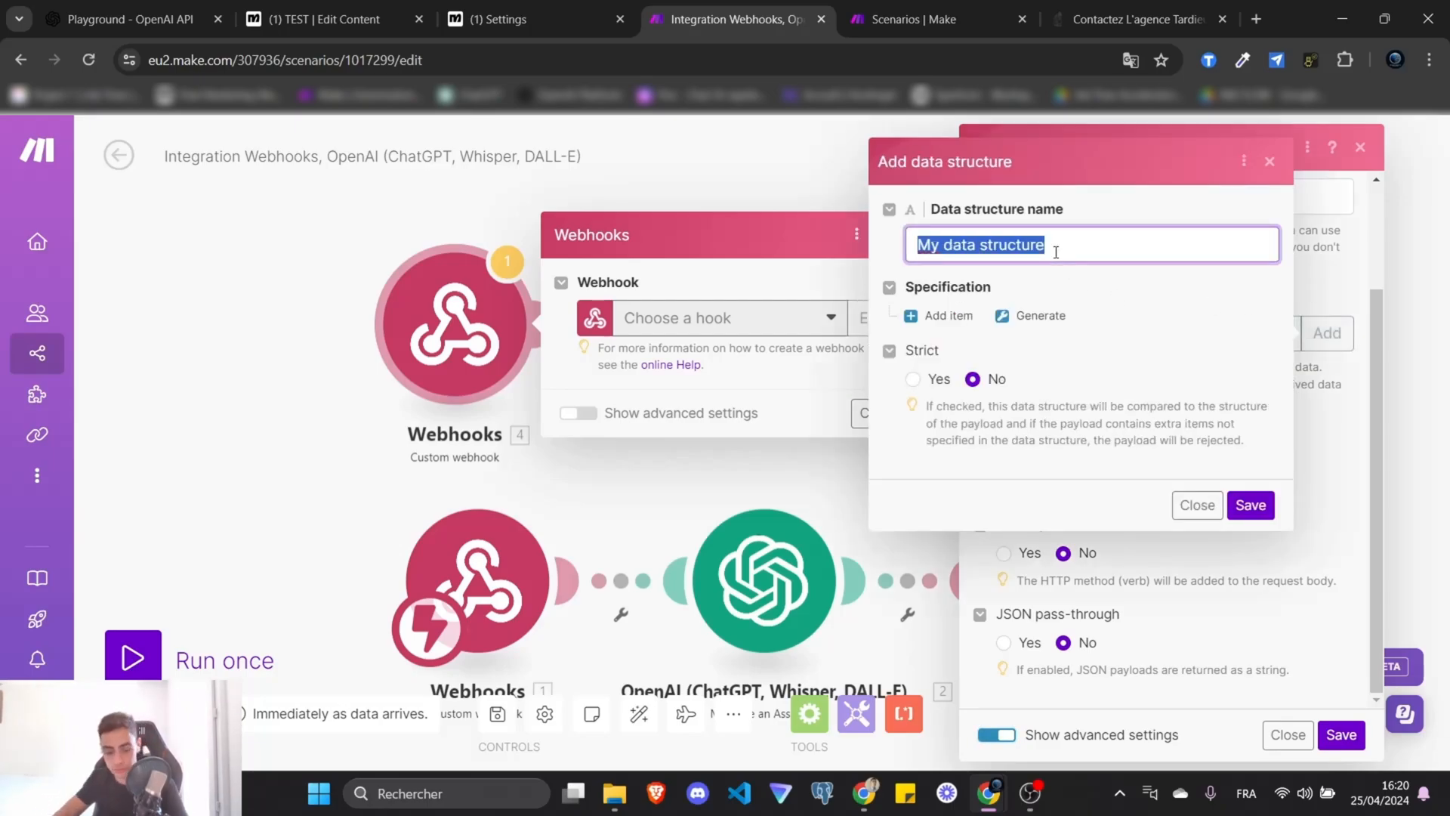
text(test)
click(1012, 288)
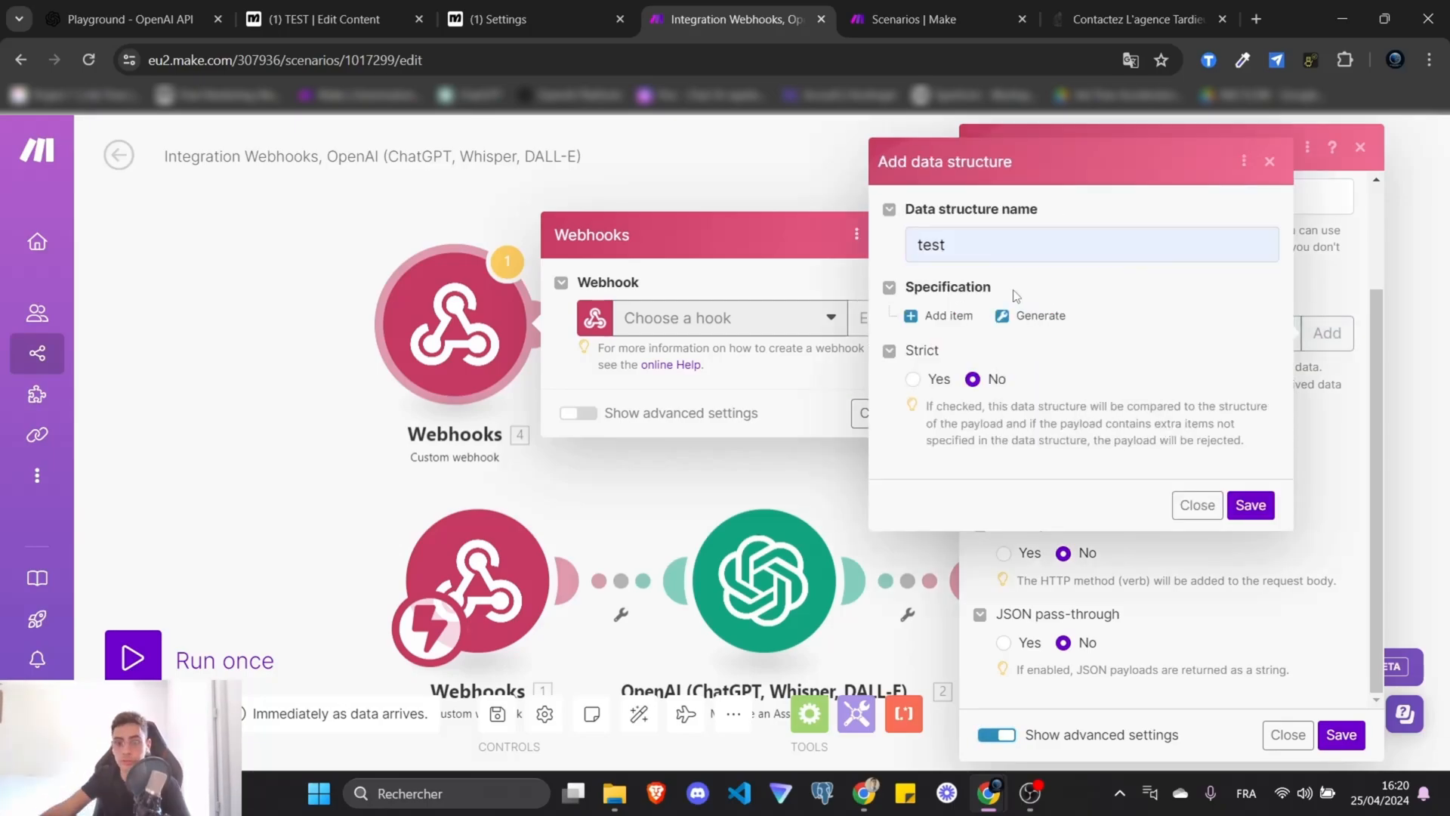
Add a required Text field 'input' to the 'test' structure and close the dialogs.
click(943, 315)
text(input)
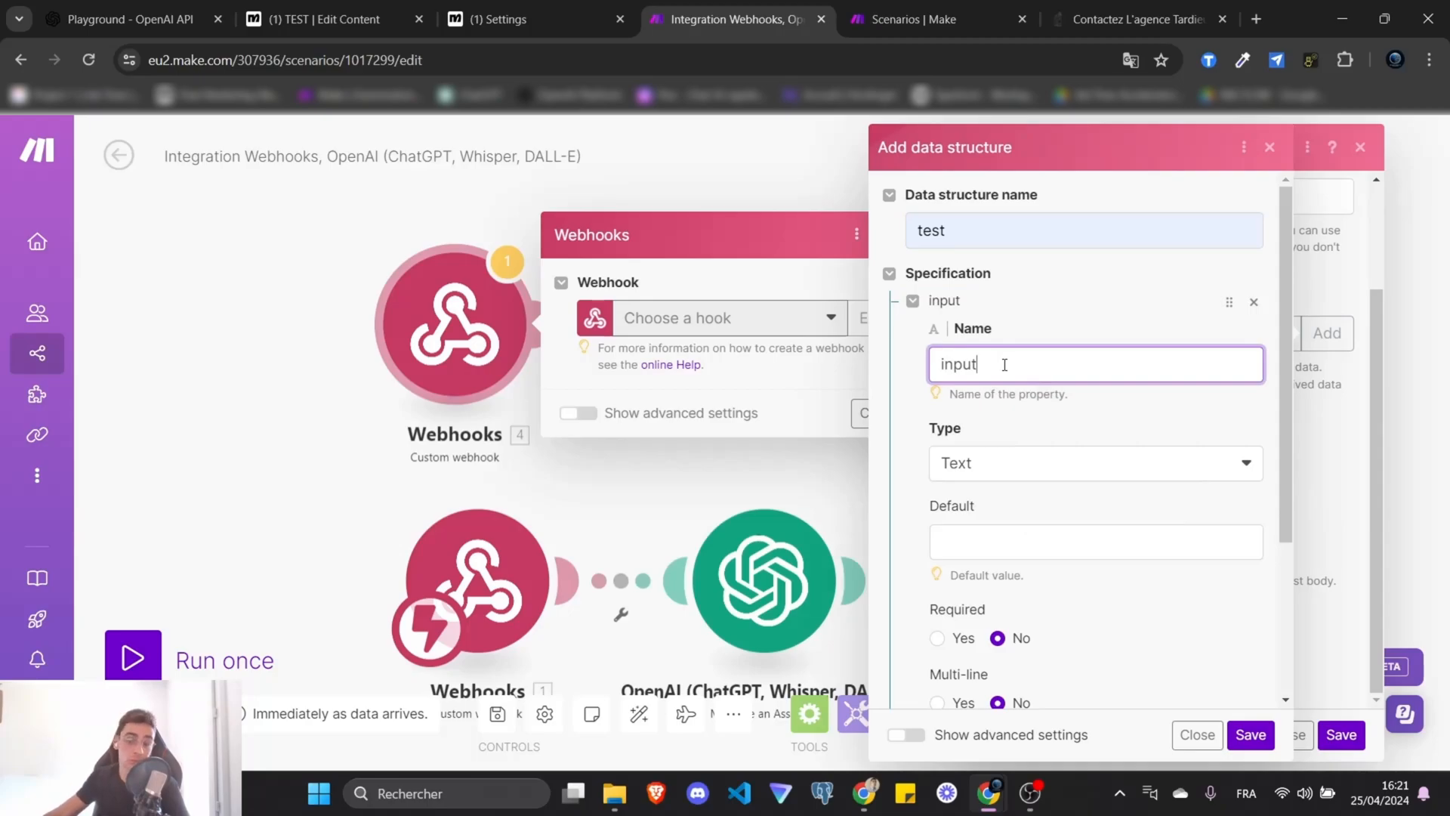
click(1061, 325)
scroll(1061, 325, down, 2)
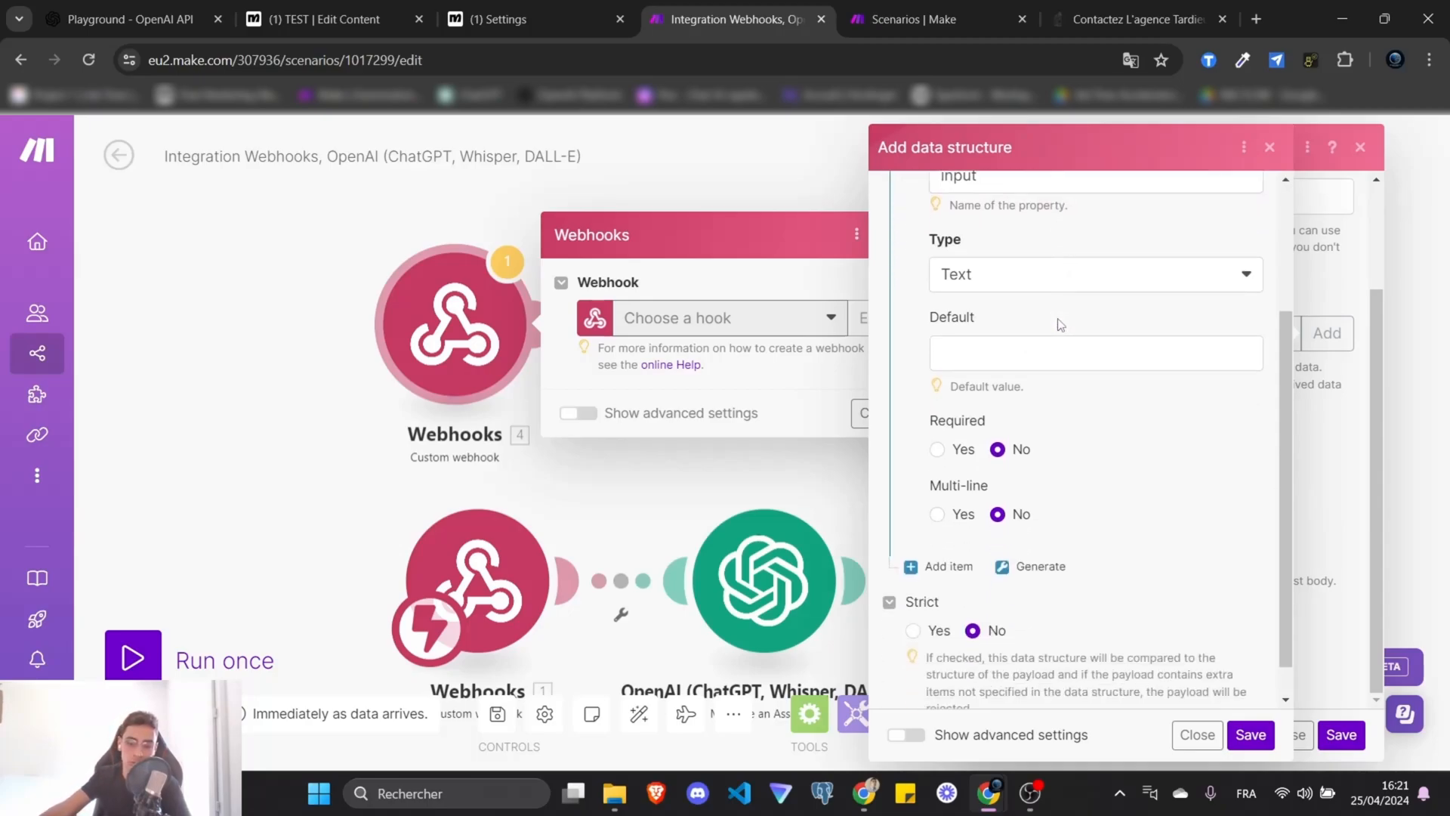
click(938, 452)
scroll(1072, 484, up, 2)
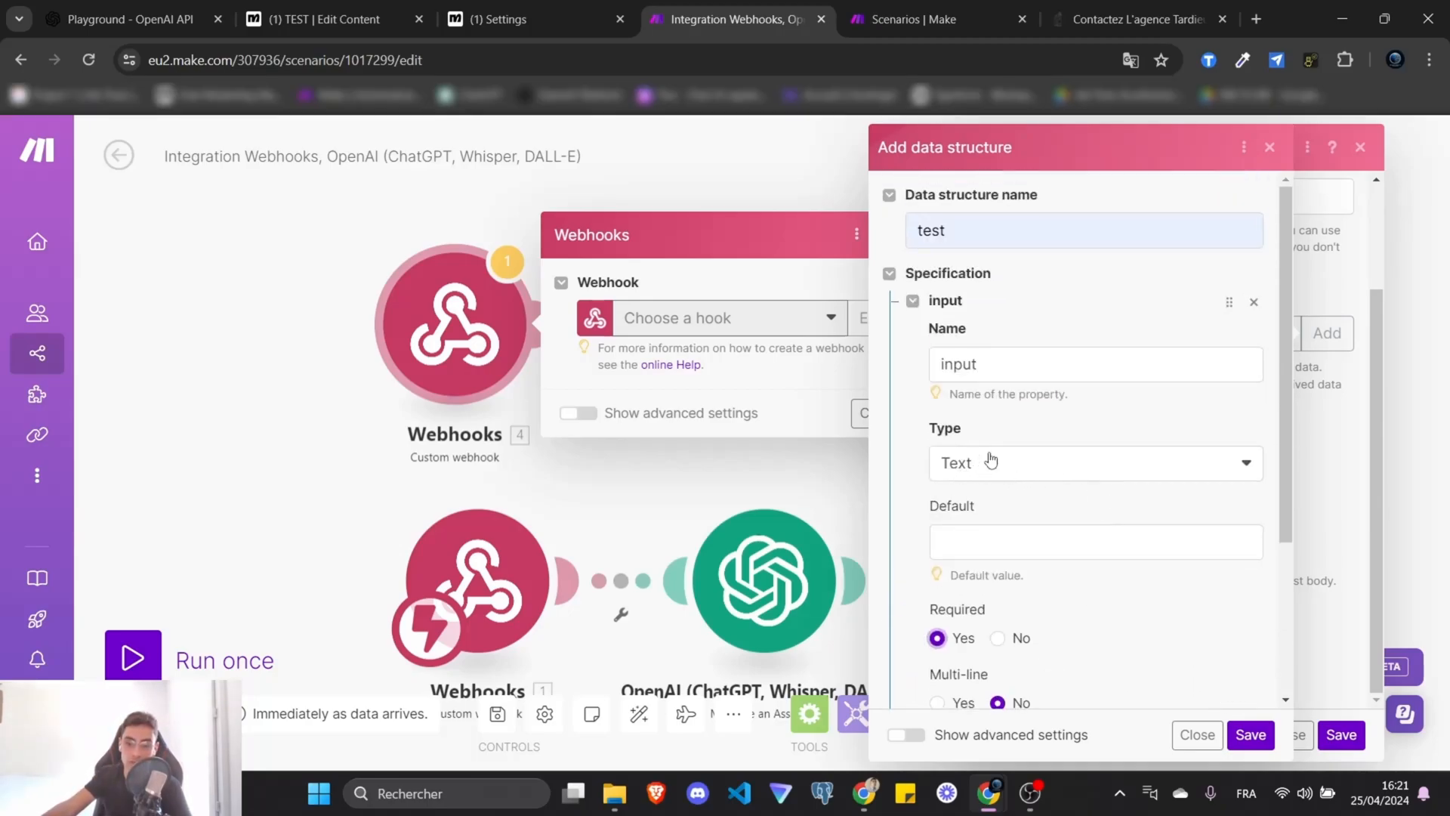
scroll(1125, 423, down, 3)
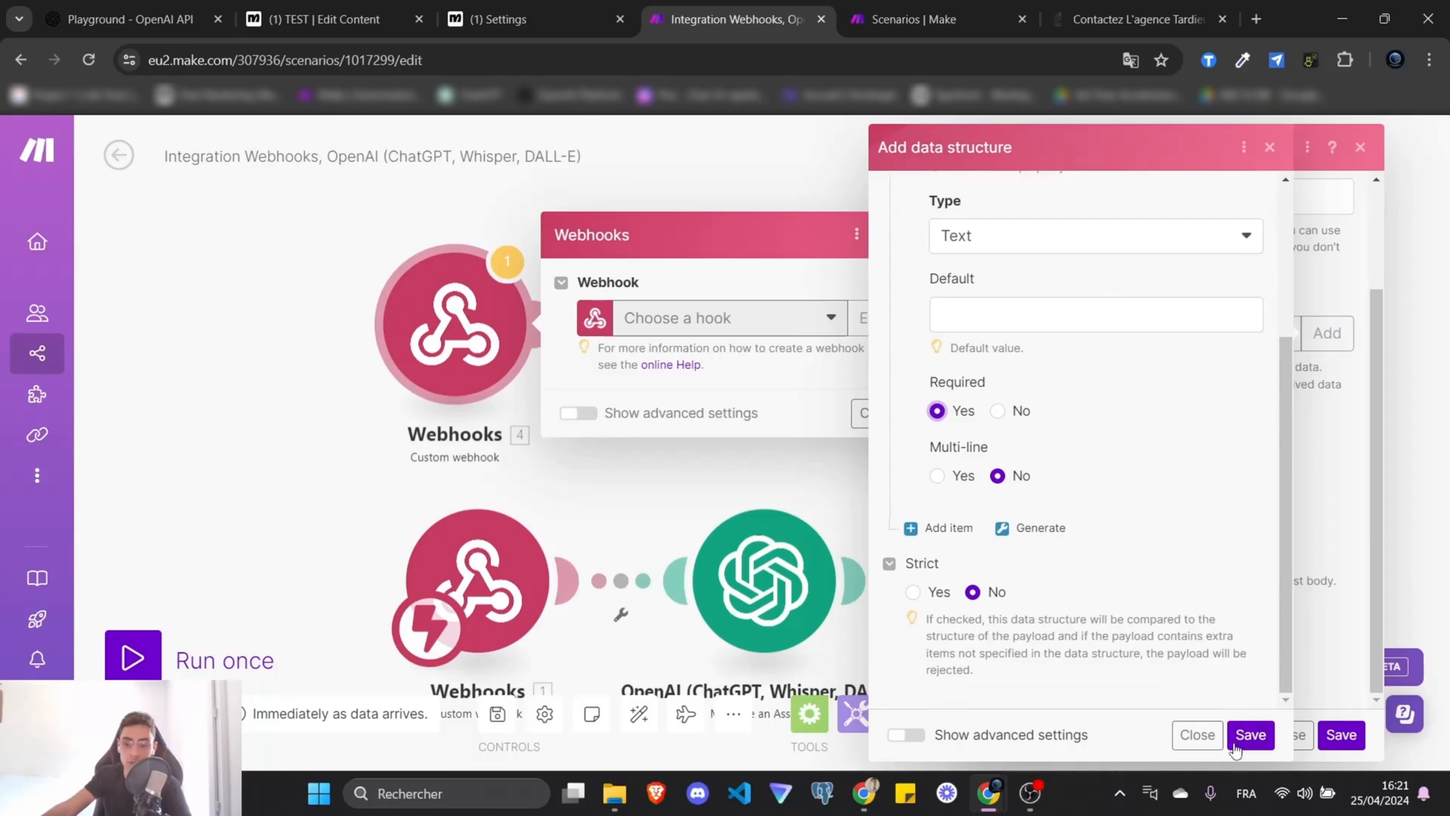
click(1179, 735)
click(1362, 147)
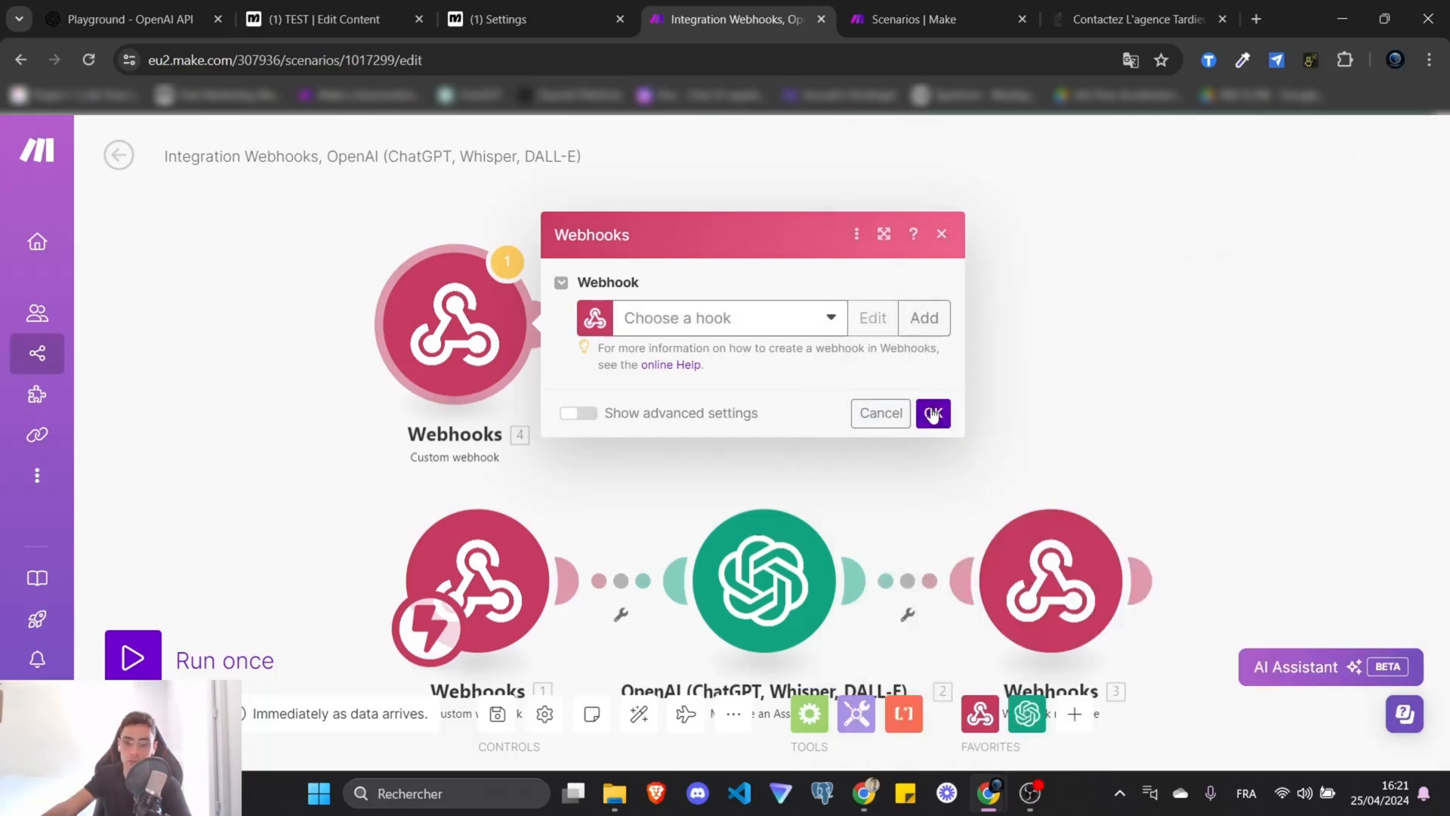
Delete the unconnected Webhooks 4 module from the scenario.
click(941, 233)
right_click(494, 332)
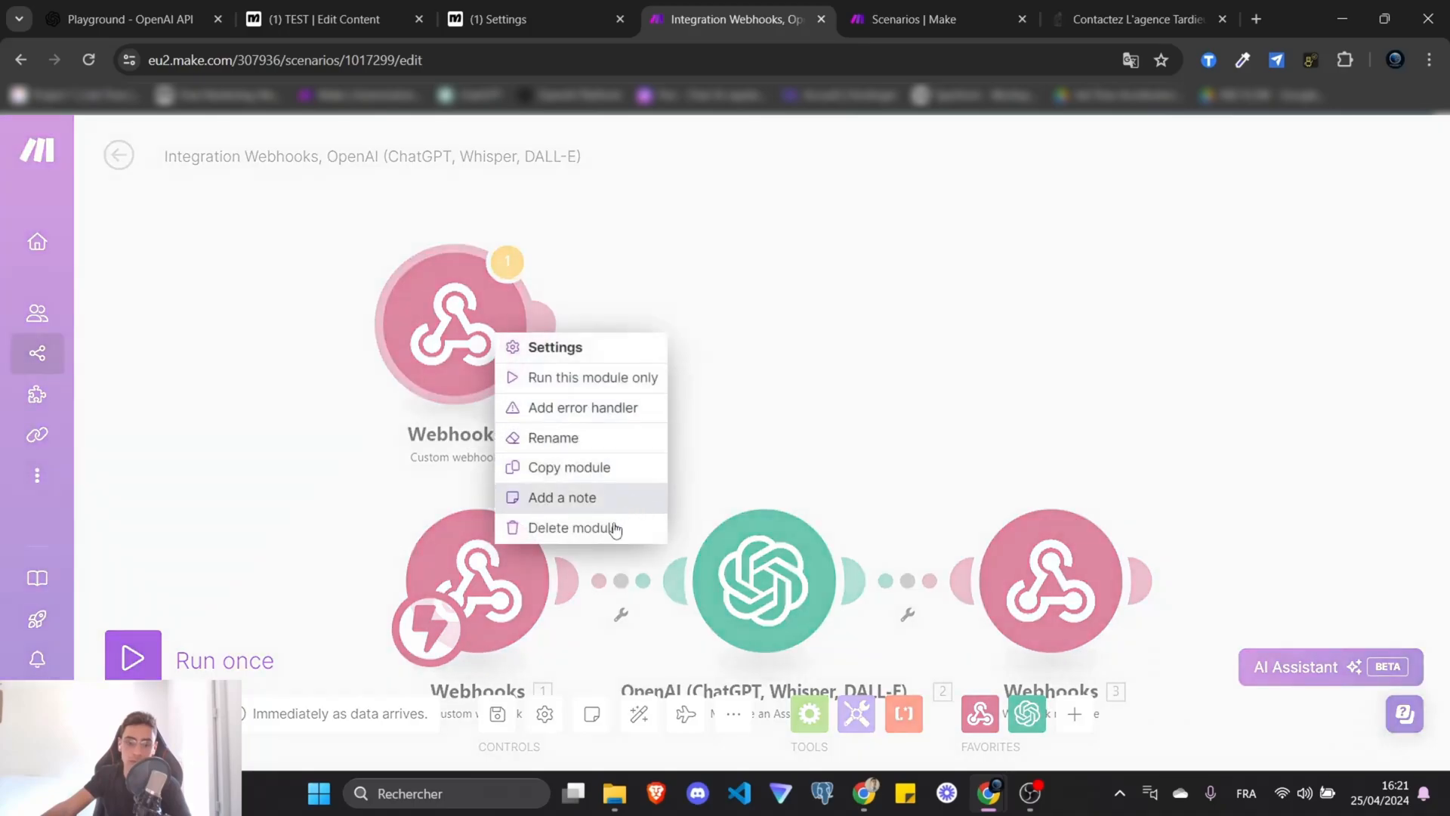
click(597, 525)
click(486, 414)
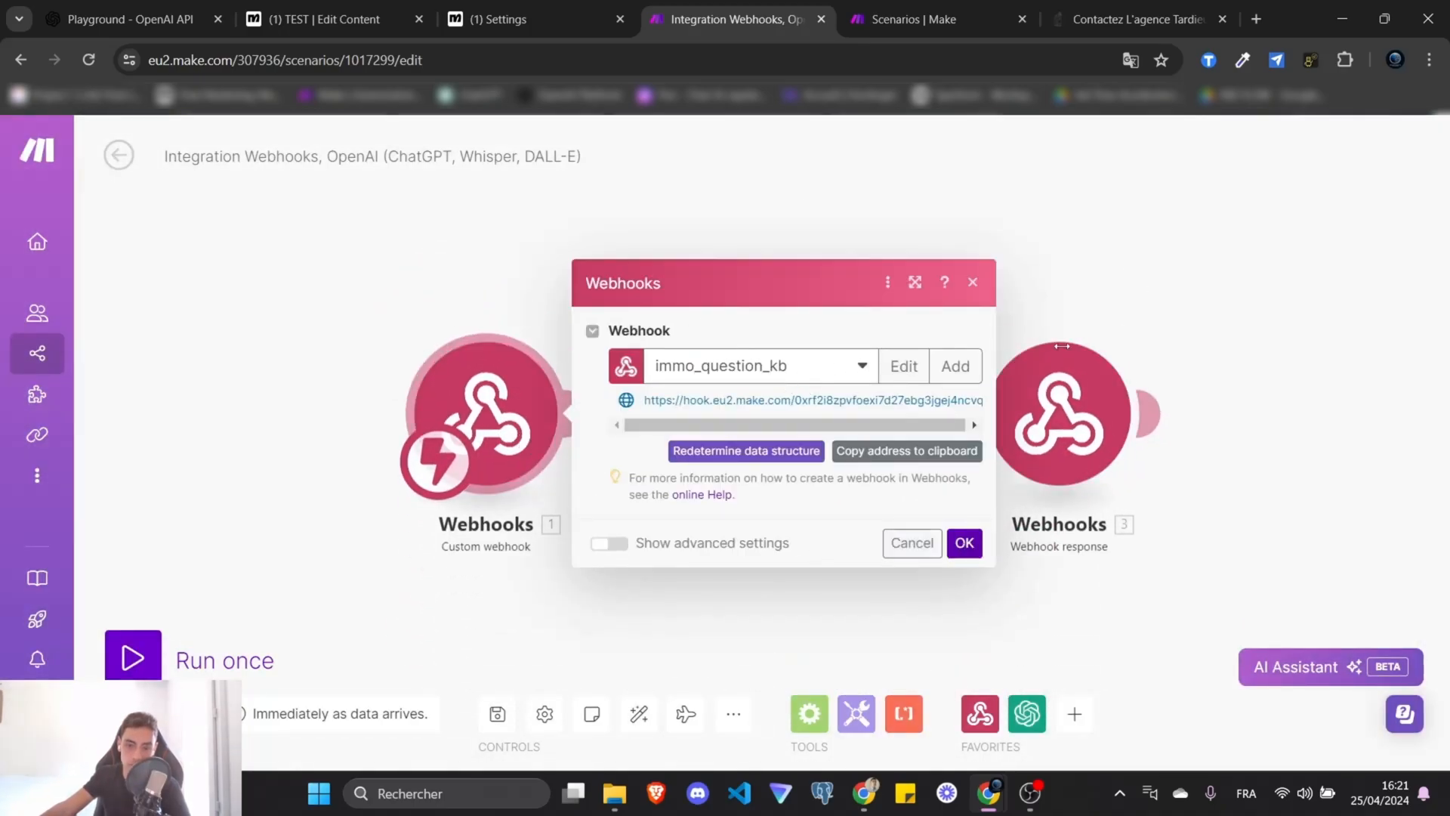
click(981, 282)
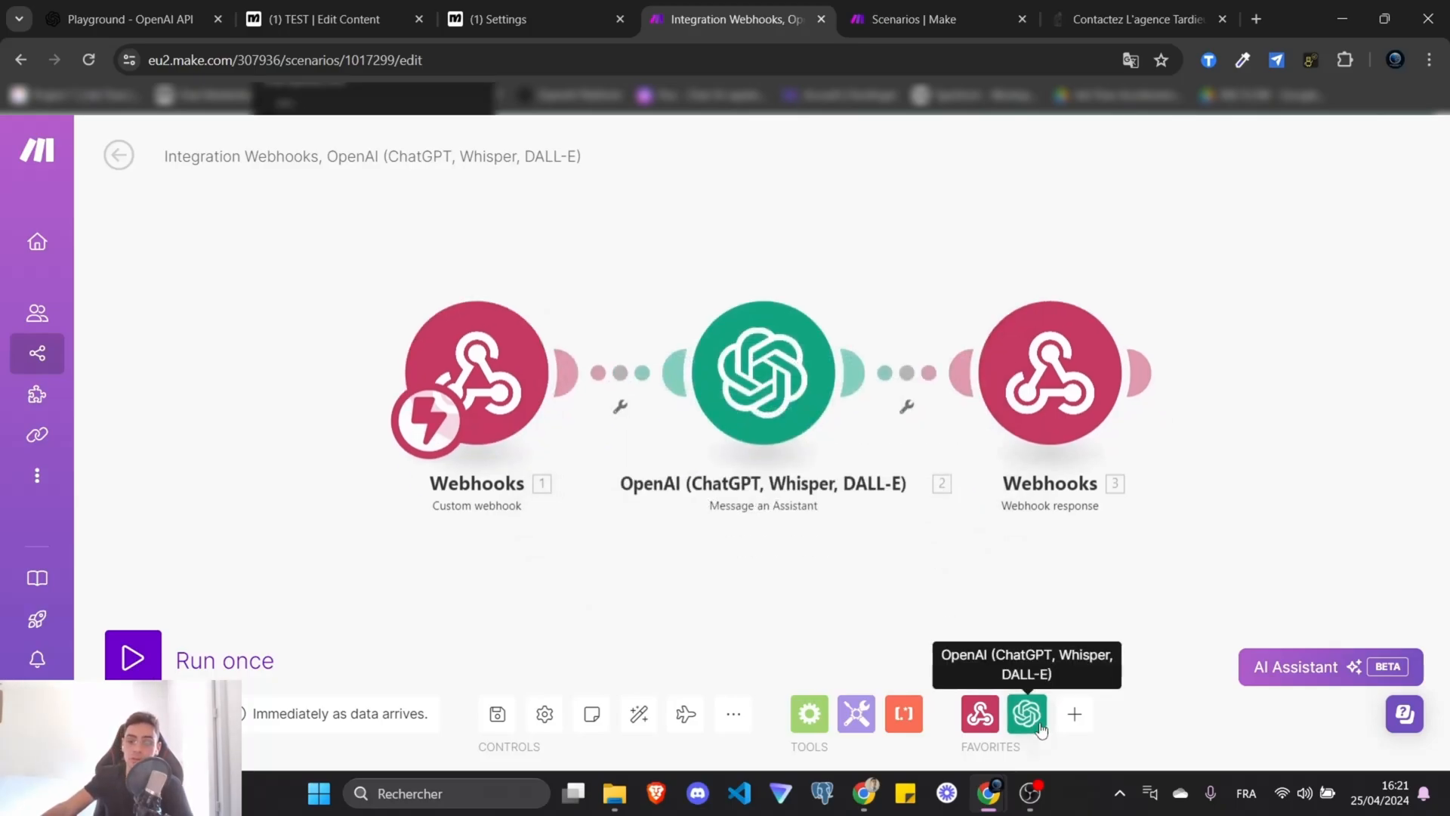
Add an OpenAI 'Message an Assistant' module to the scenario.
click(1075, 721)
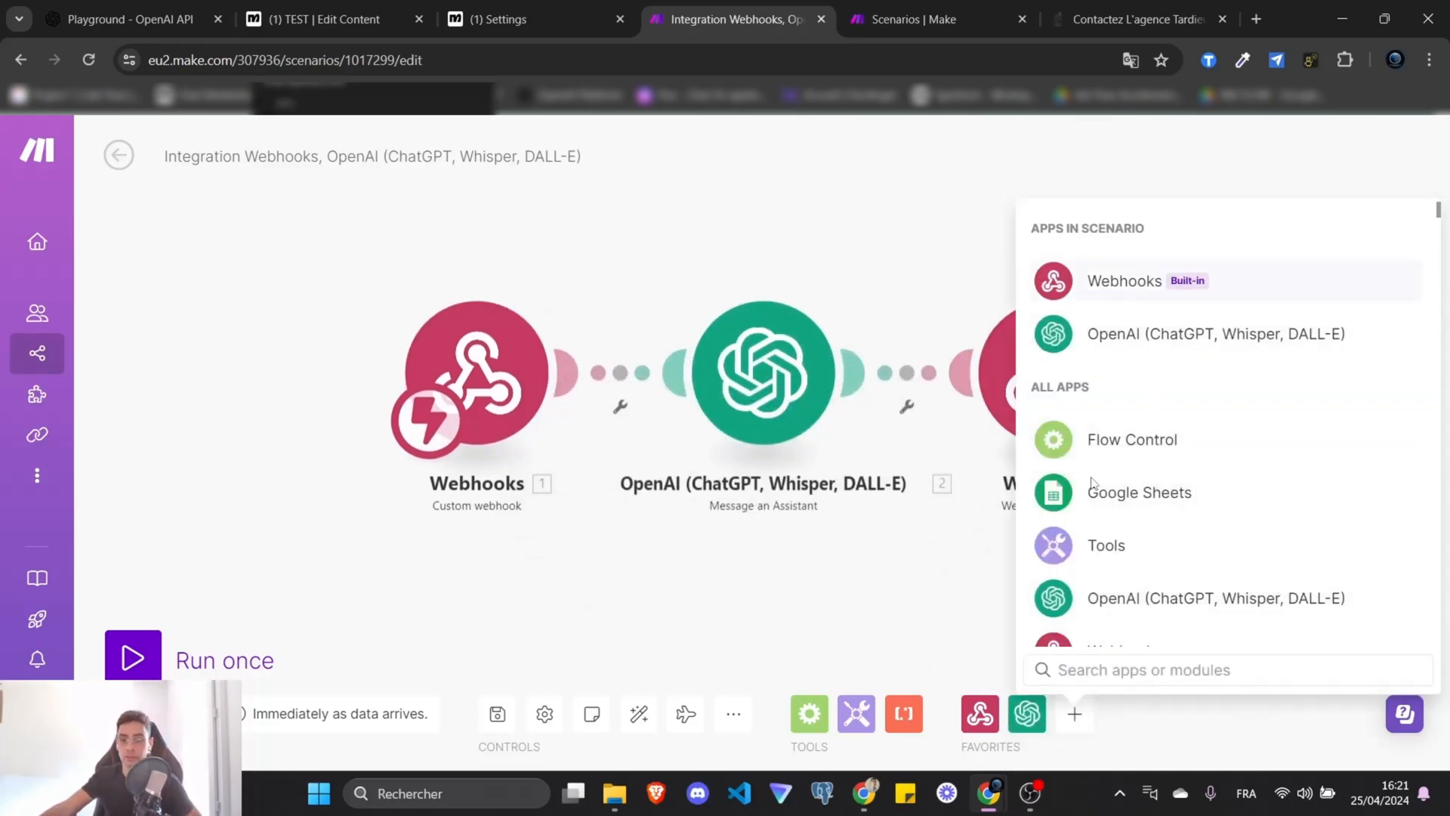
text(open)
click(1090, 227)
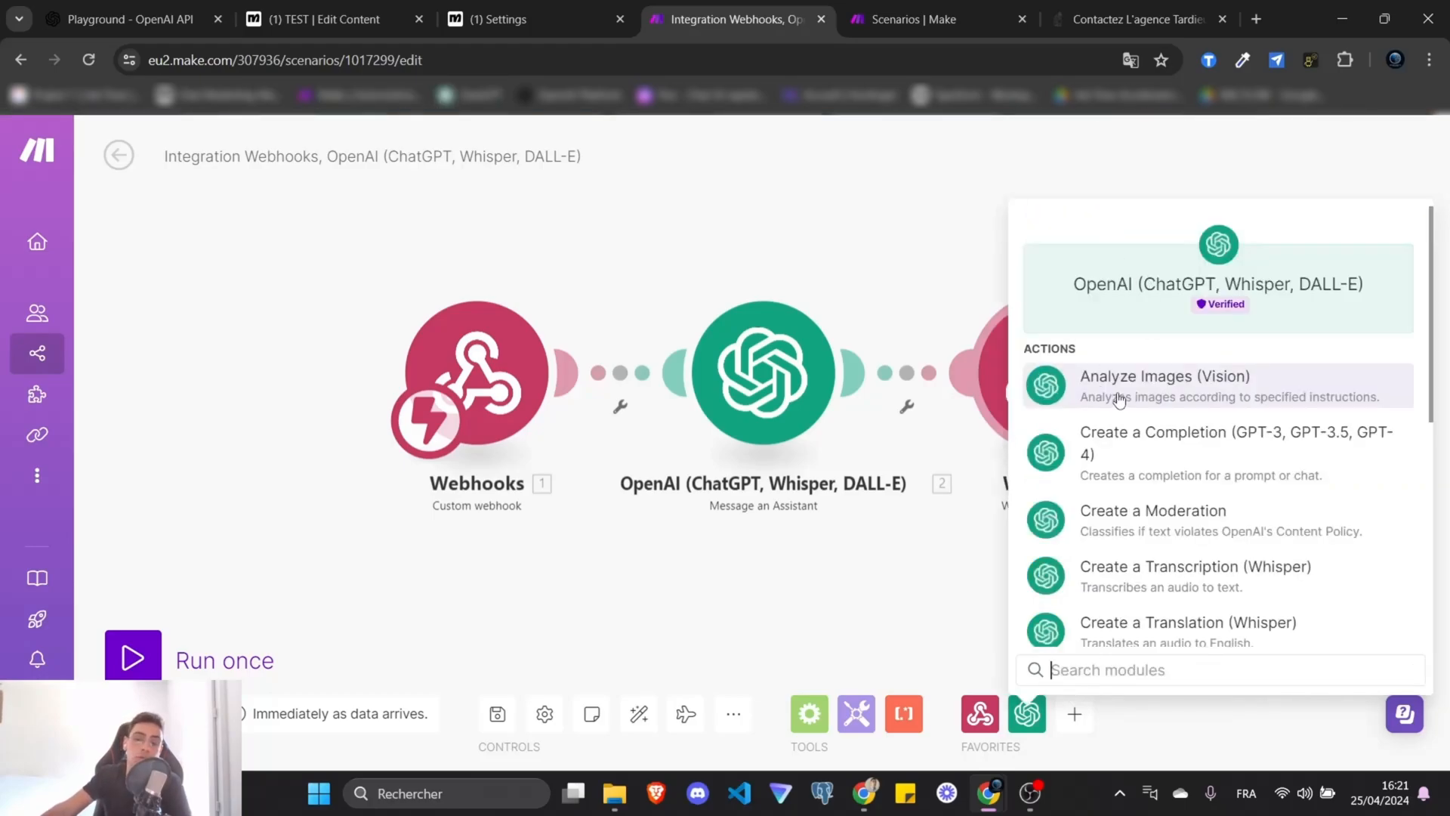
scroll(1237, 484, down, 5)
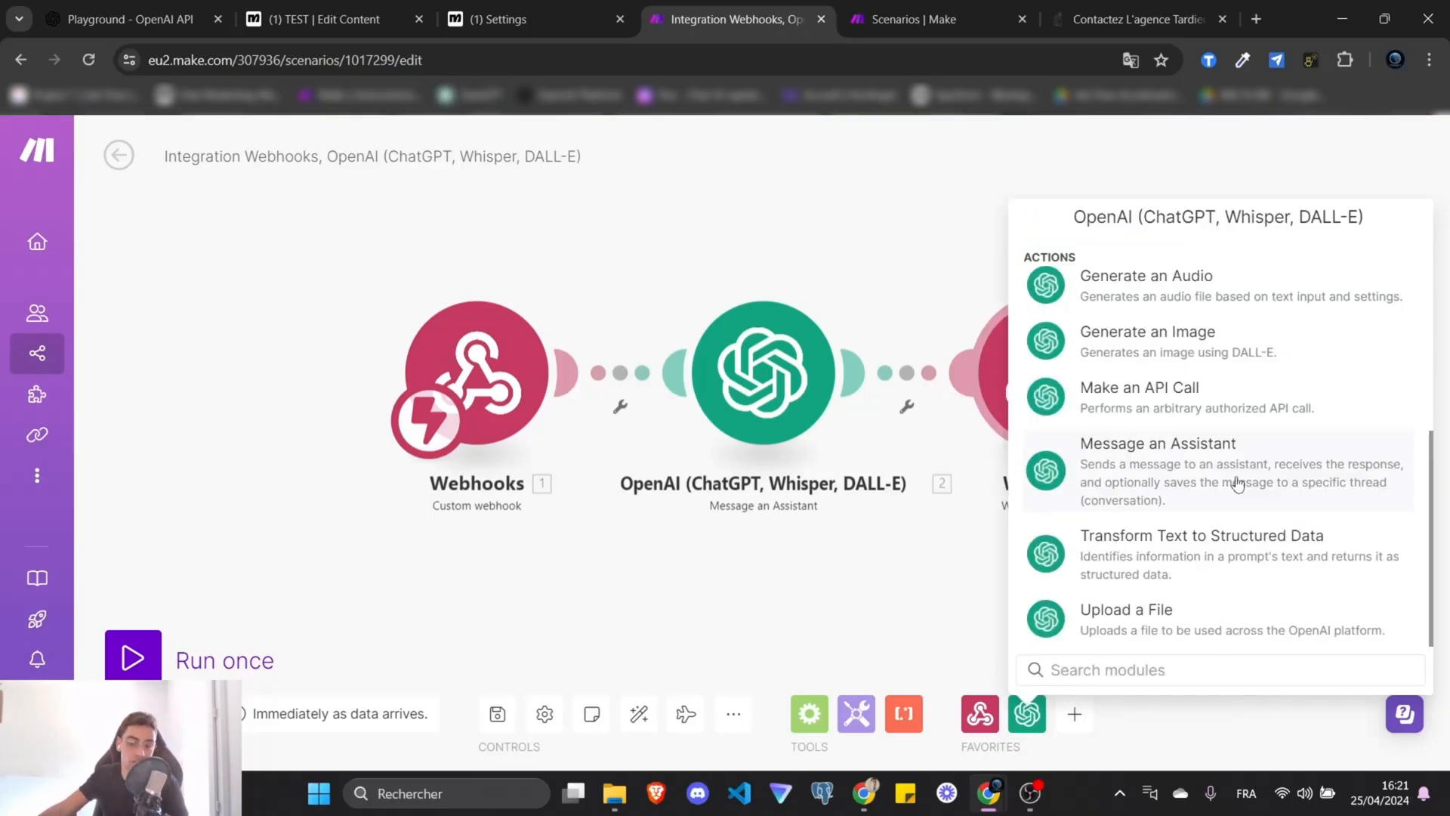
click(1237, 484)
click(130, 16)
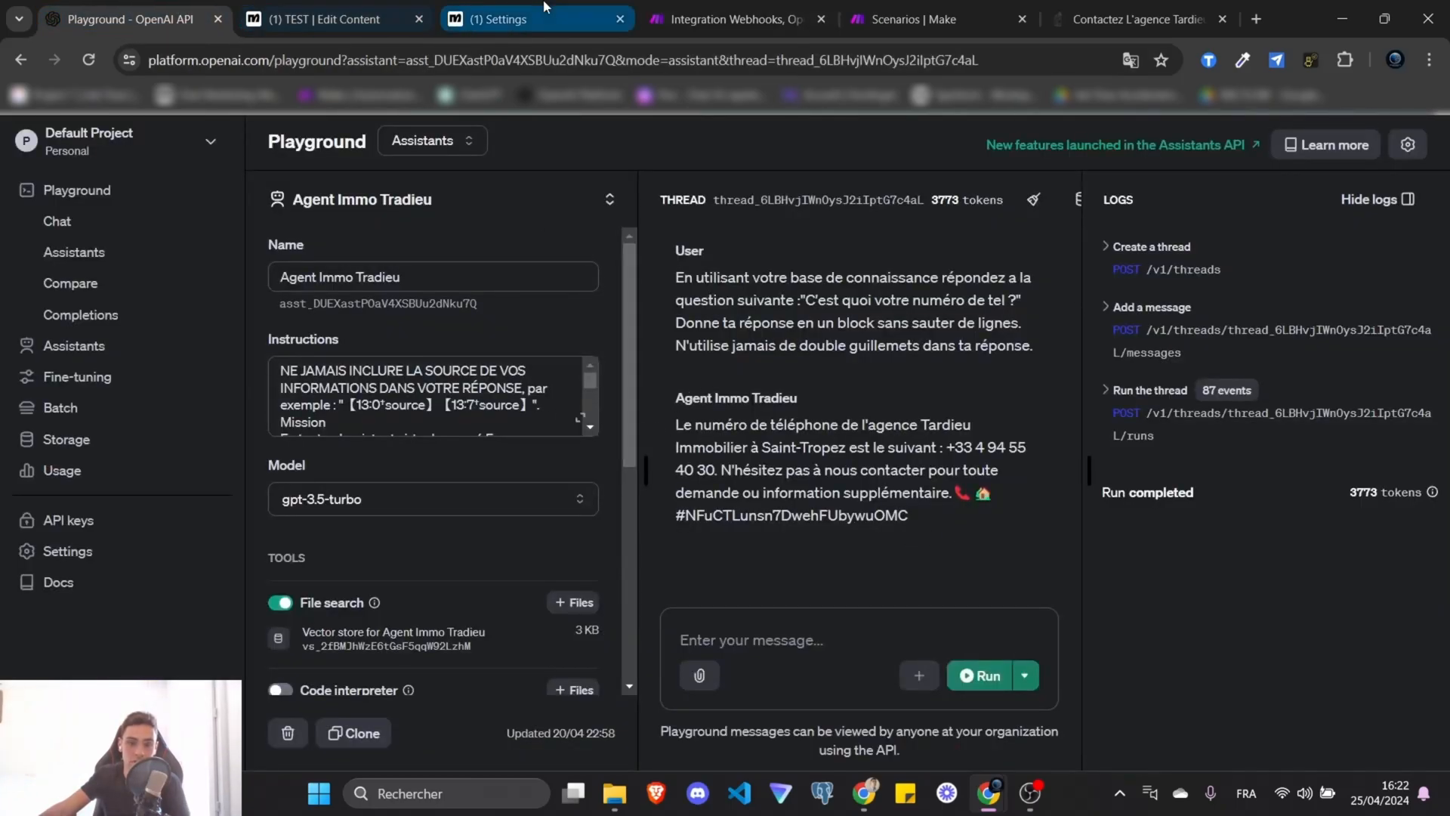
click(724, 19)
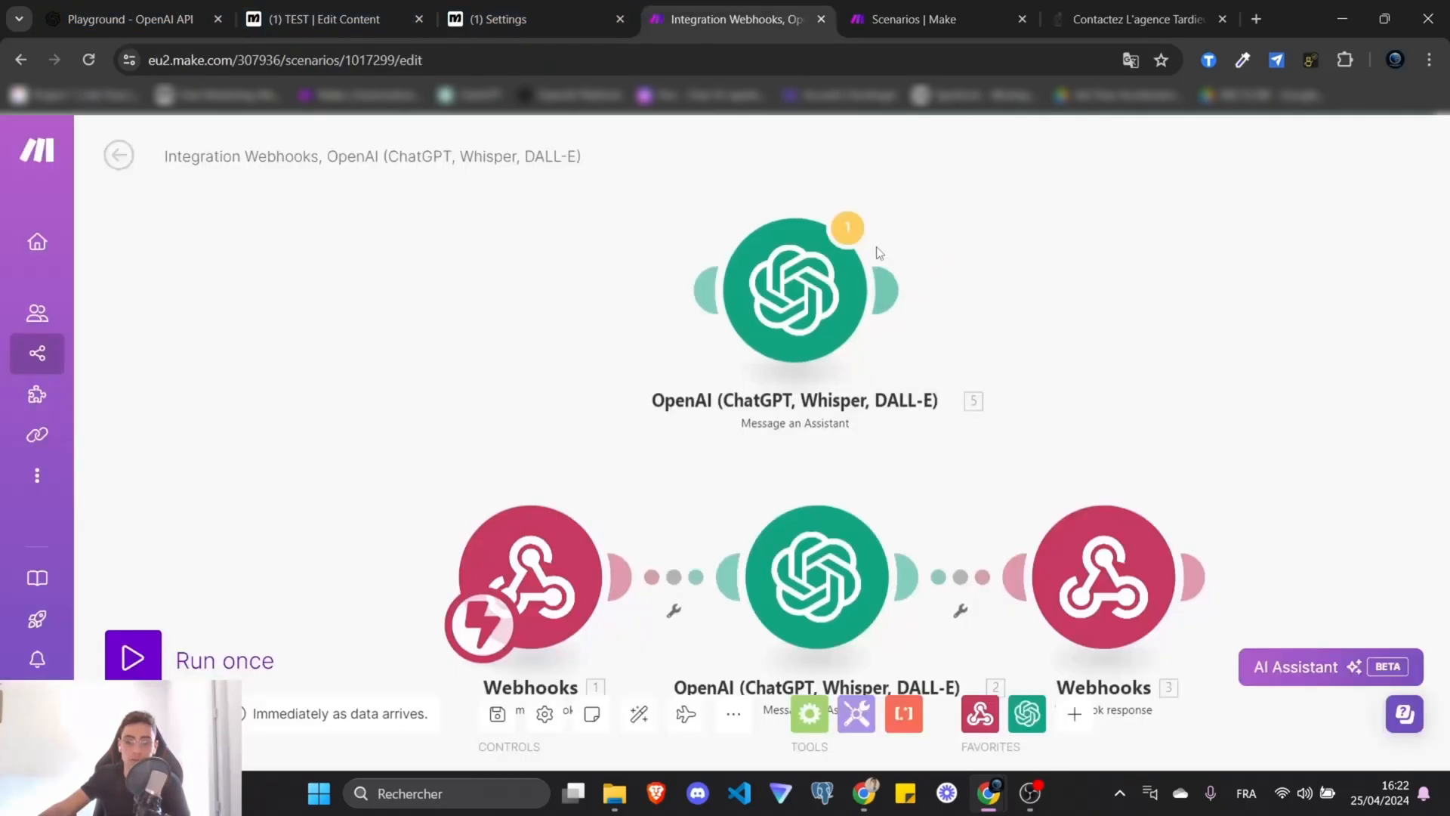
Start 'My OpenAI connection' for the middle OpenAI module, leaving the API key blank.
right_click(812, 301)
click(546, 344)
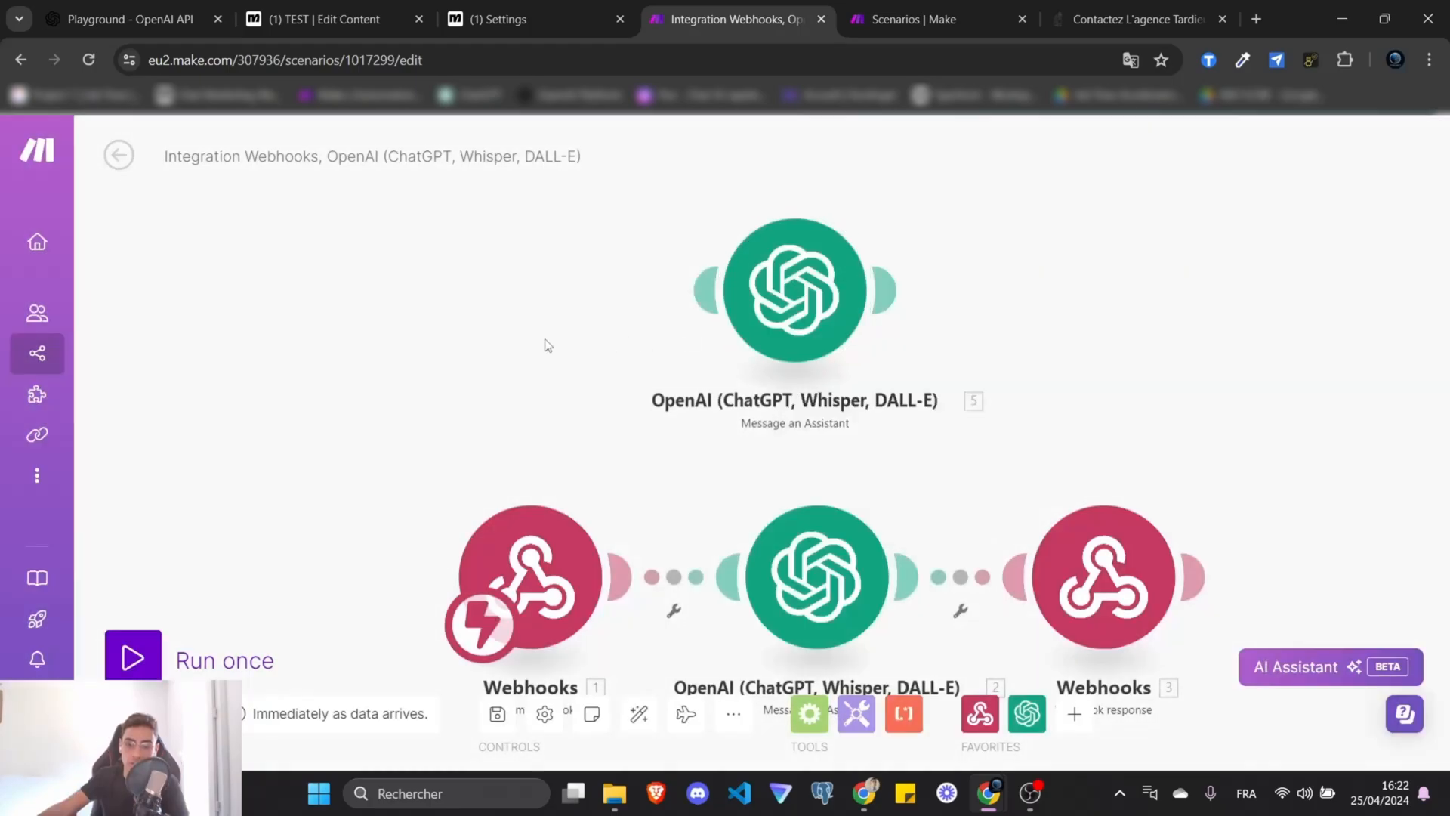
drag(547, 345, 538, 261)
click(841, 560)
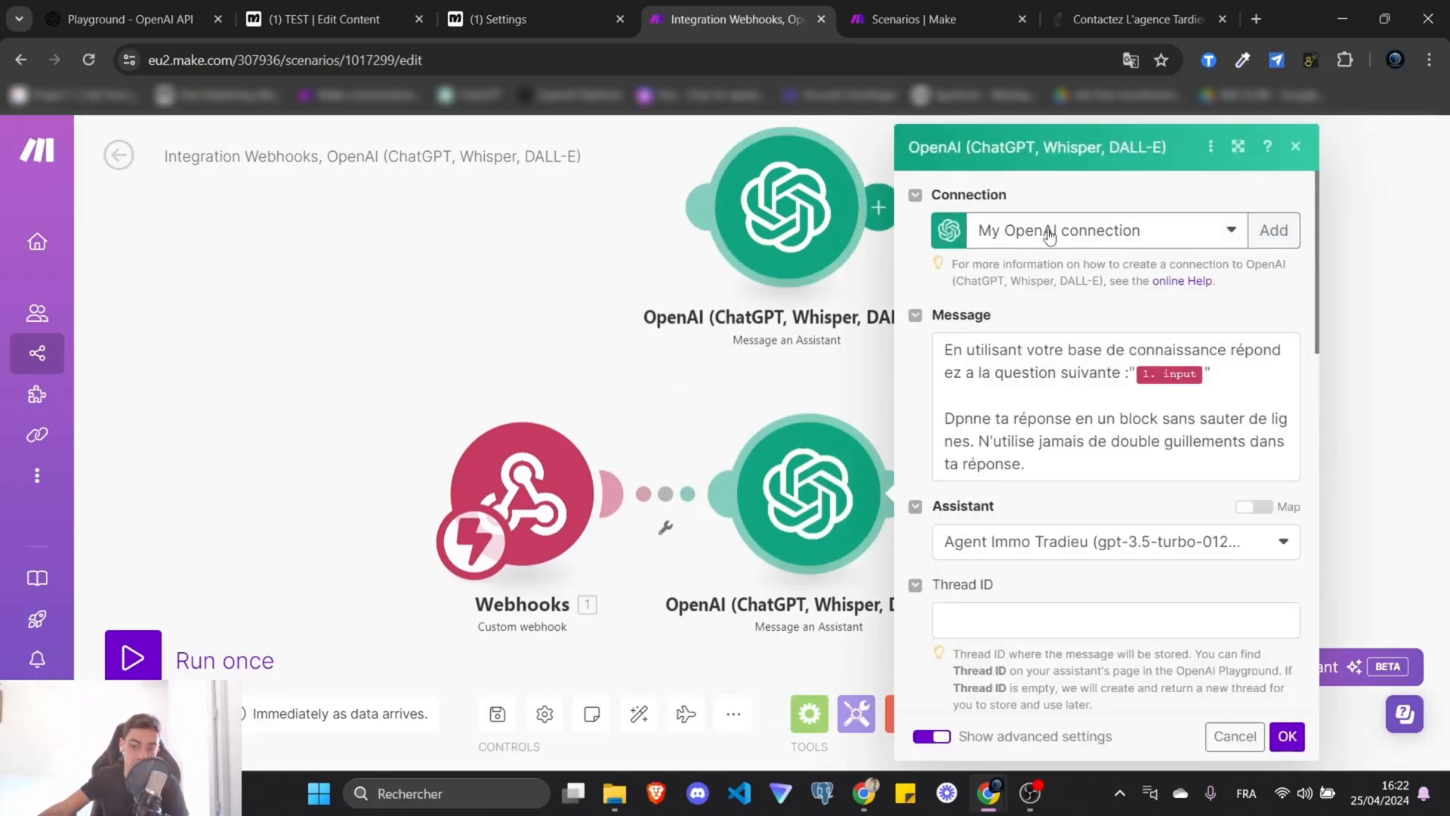
click(1270, 238)
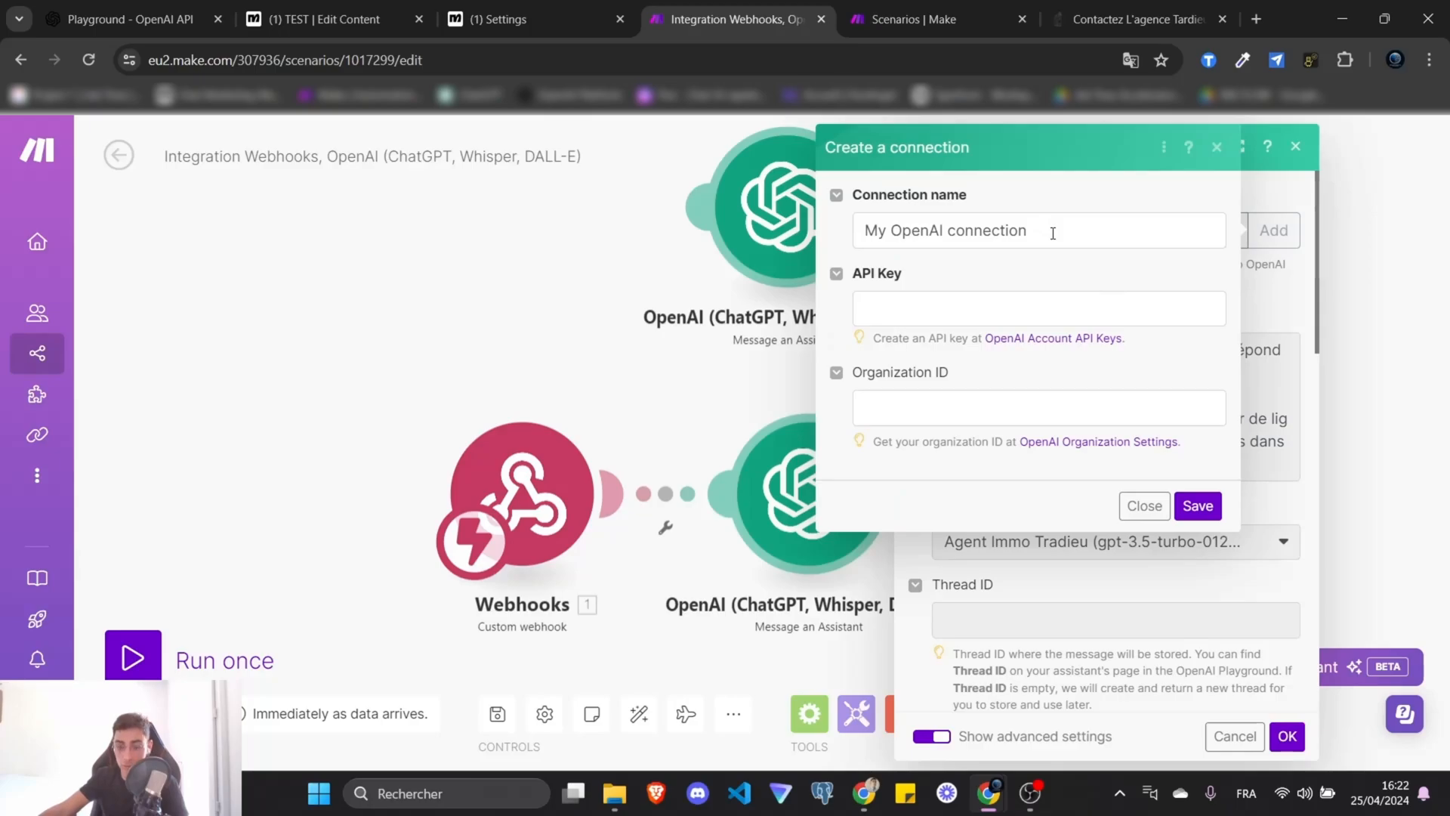
click(1027, 310)
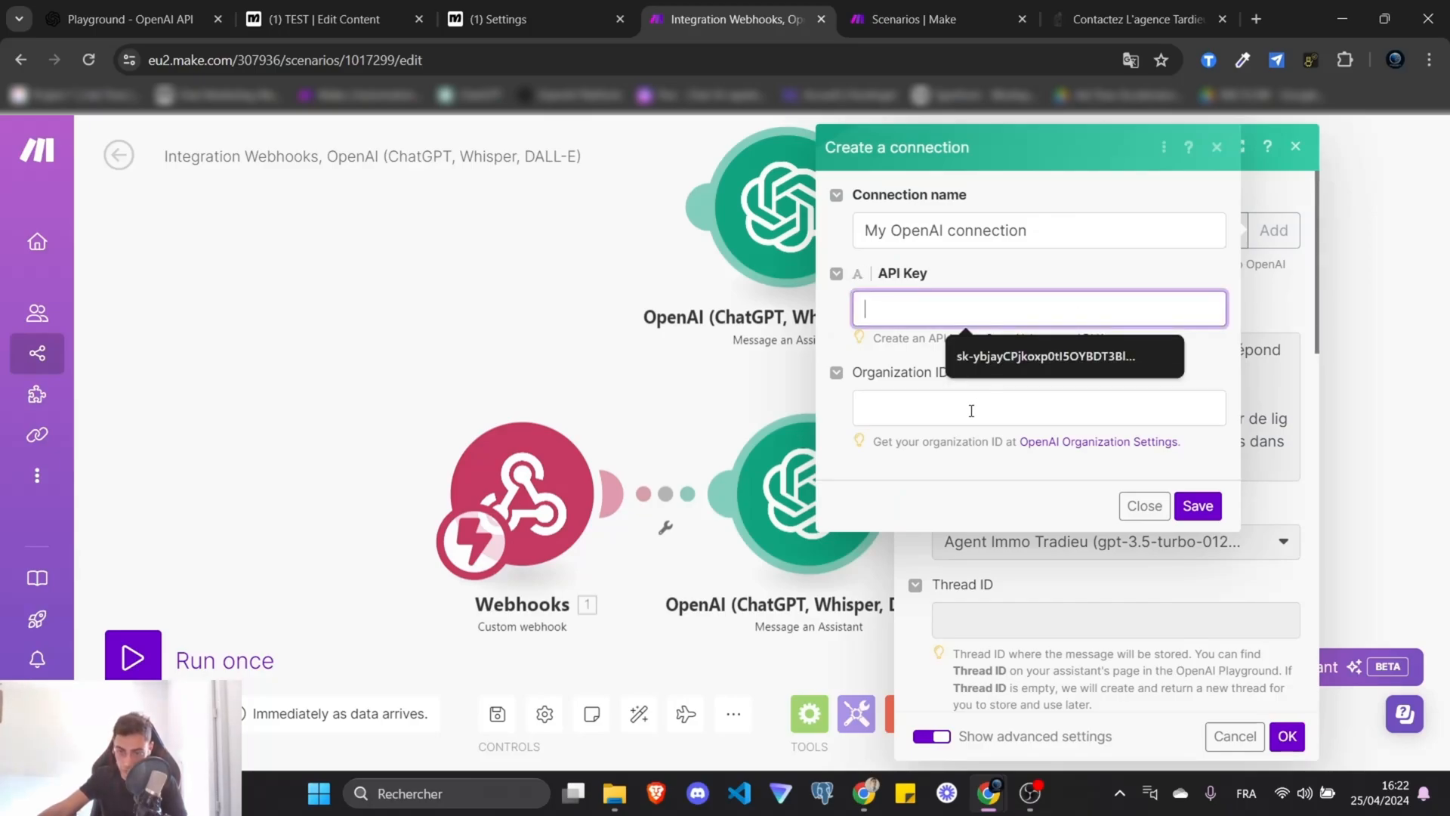
click(955, 276)
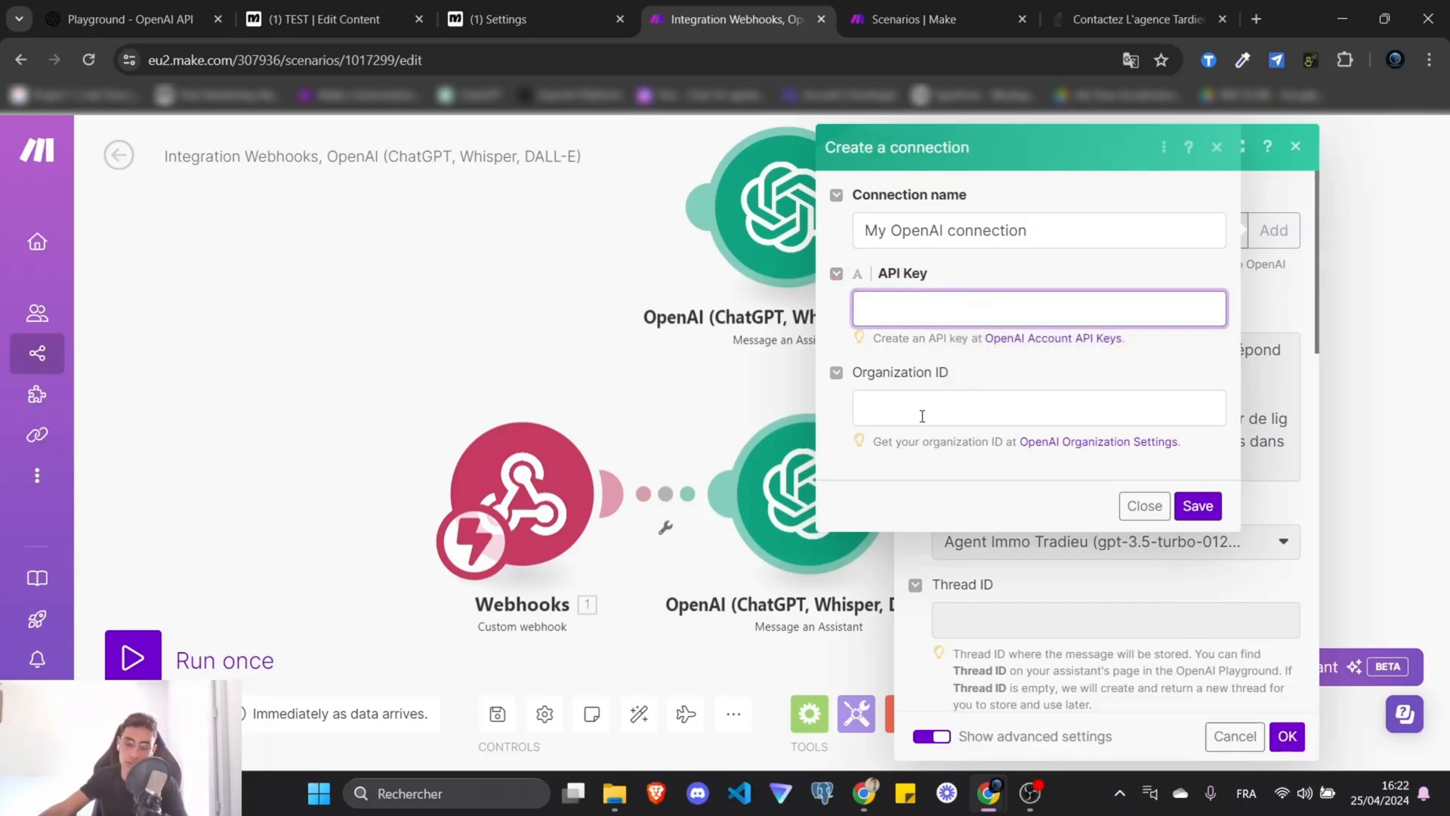
Go to the OpenAI project's API keys page via Settings in the Playground.
click(151, 17)
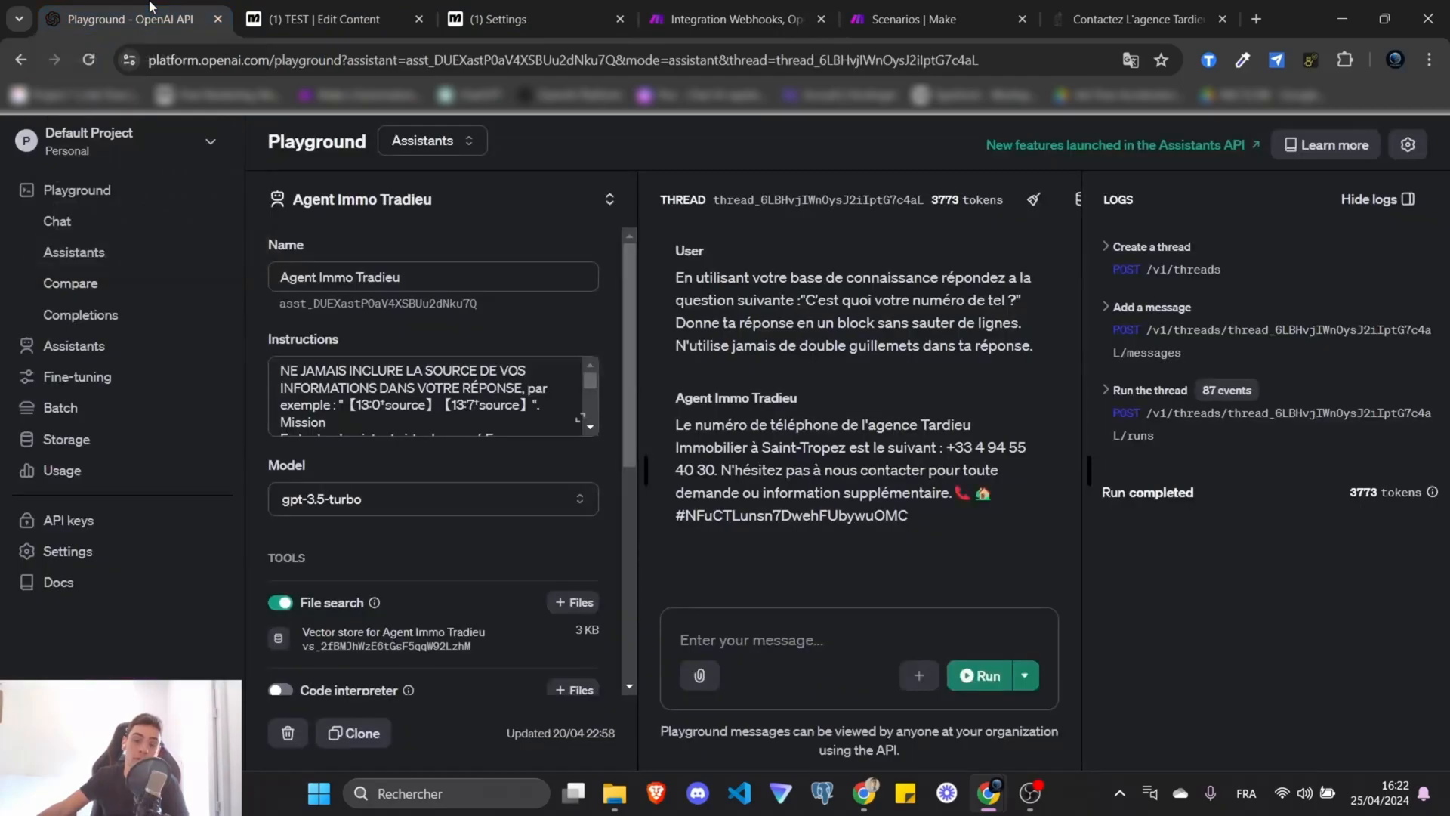
click(60, 557)
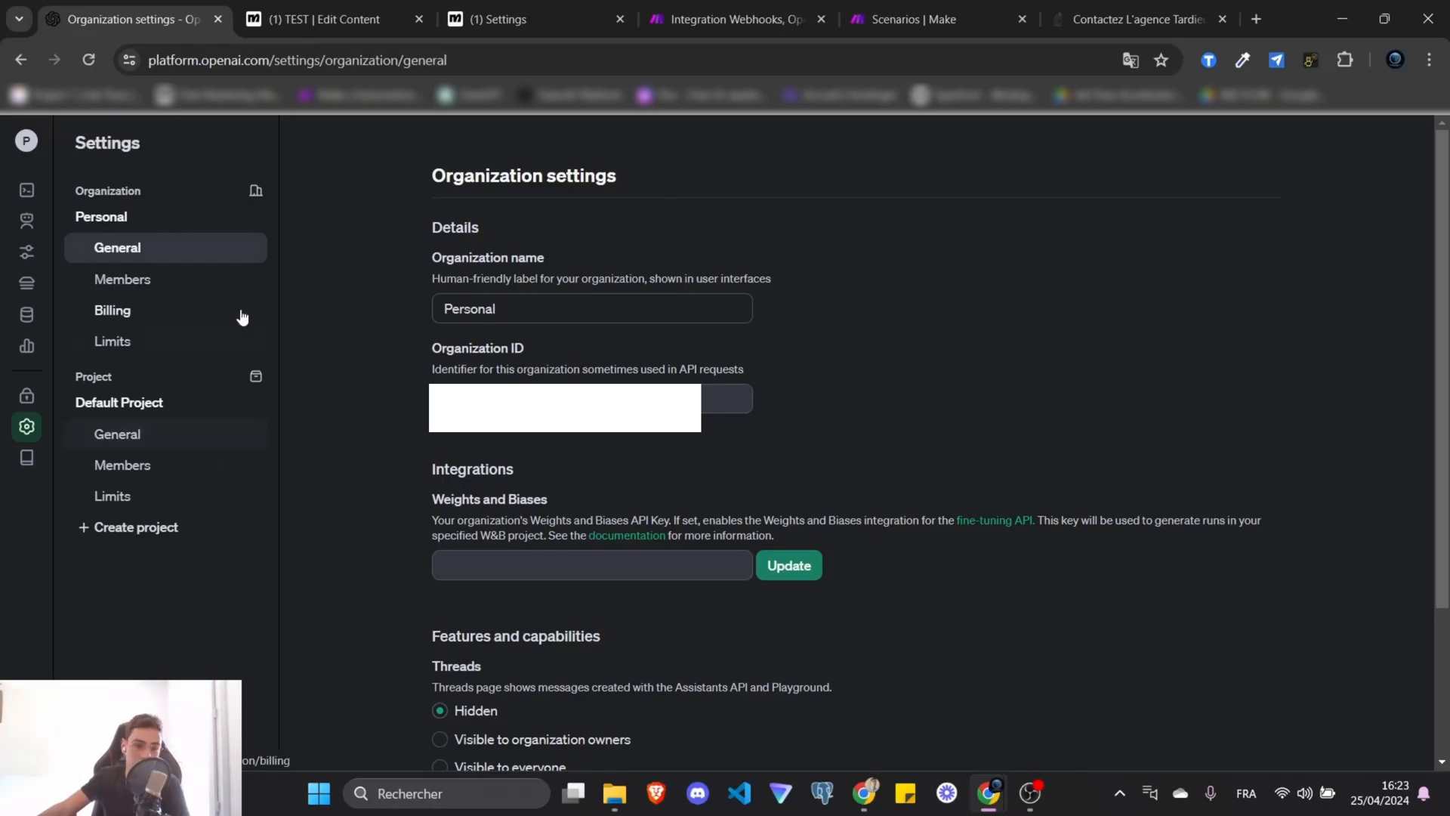
mouse_move(30, 241)
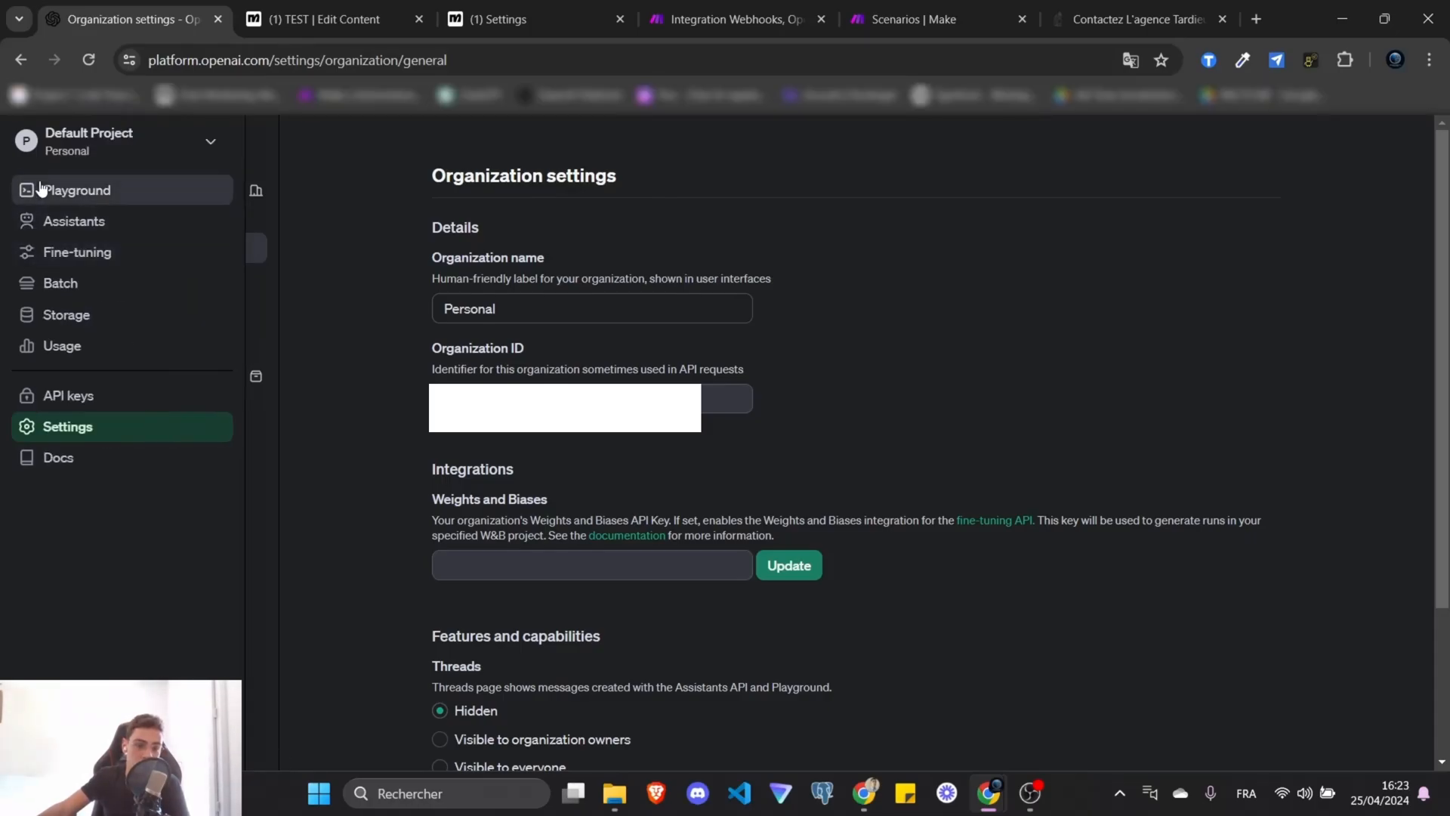
click(99, 400)
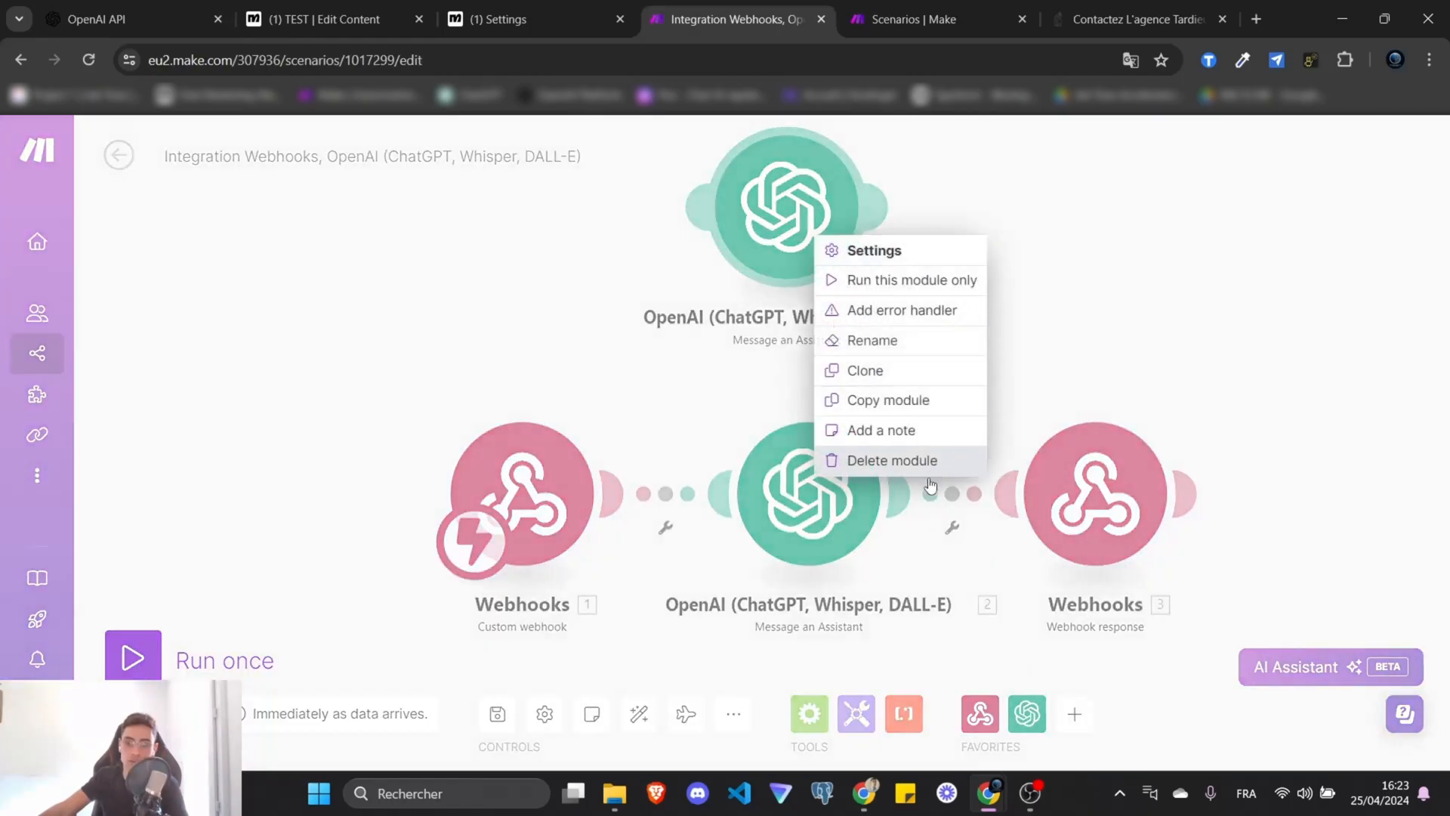
Delete the duplicate OpenAI module and begin editing the middle module's assistant message.
click(906, 457)
click(808, 494)
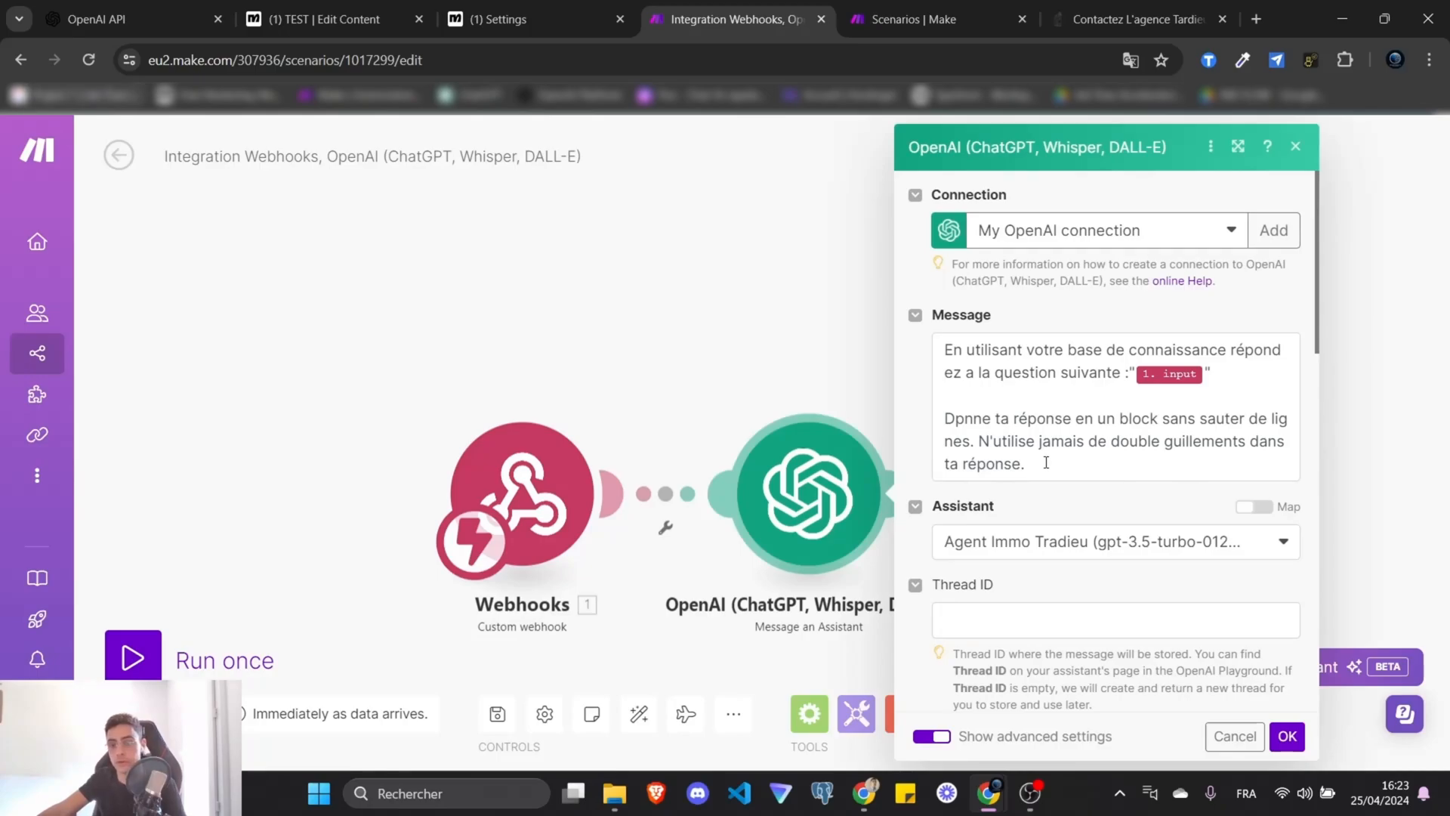
click(978, 441)
key(Return)
key(Return)
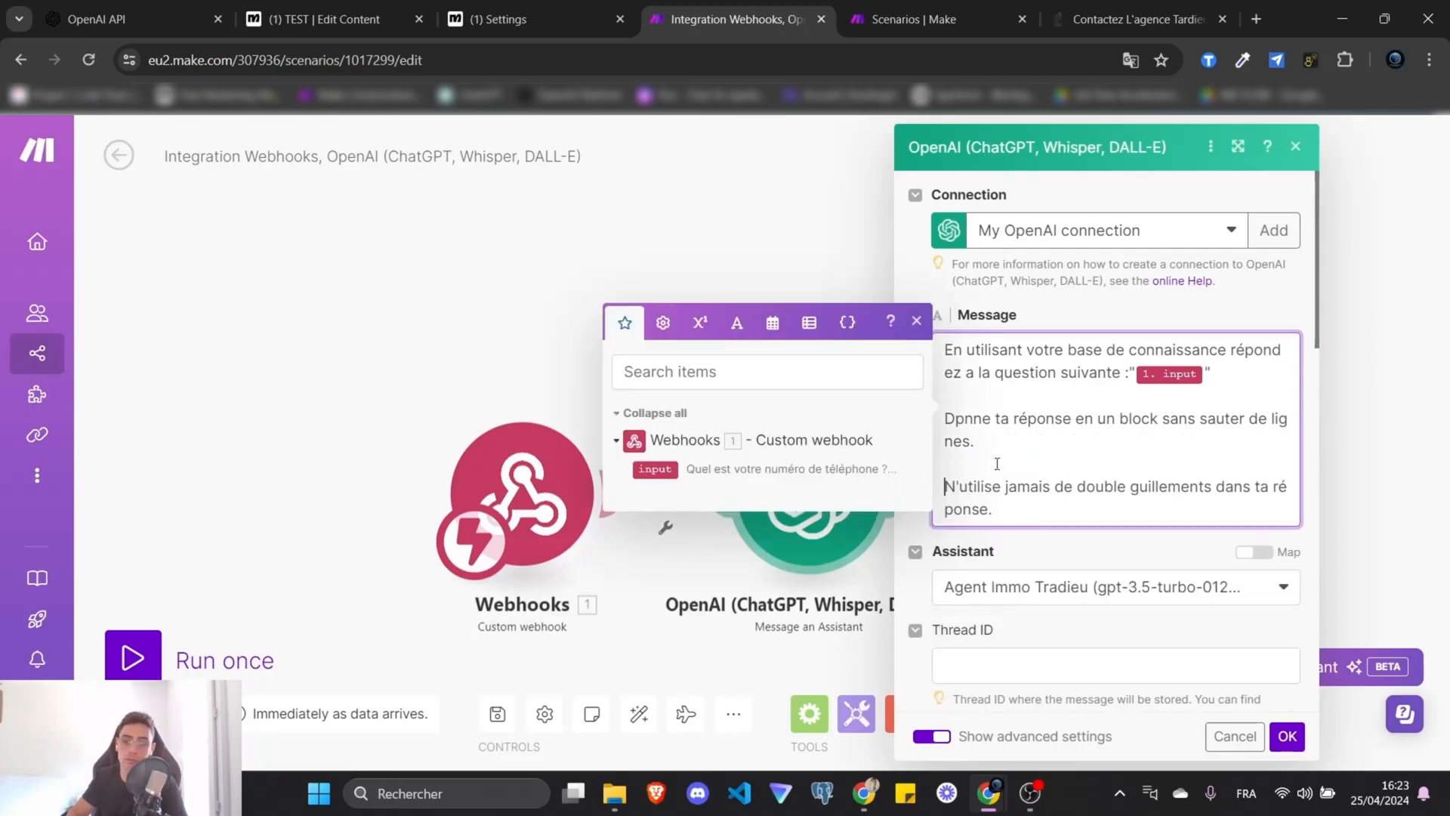
key(BackSpace)
key(BackSpace)
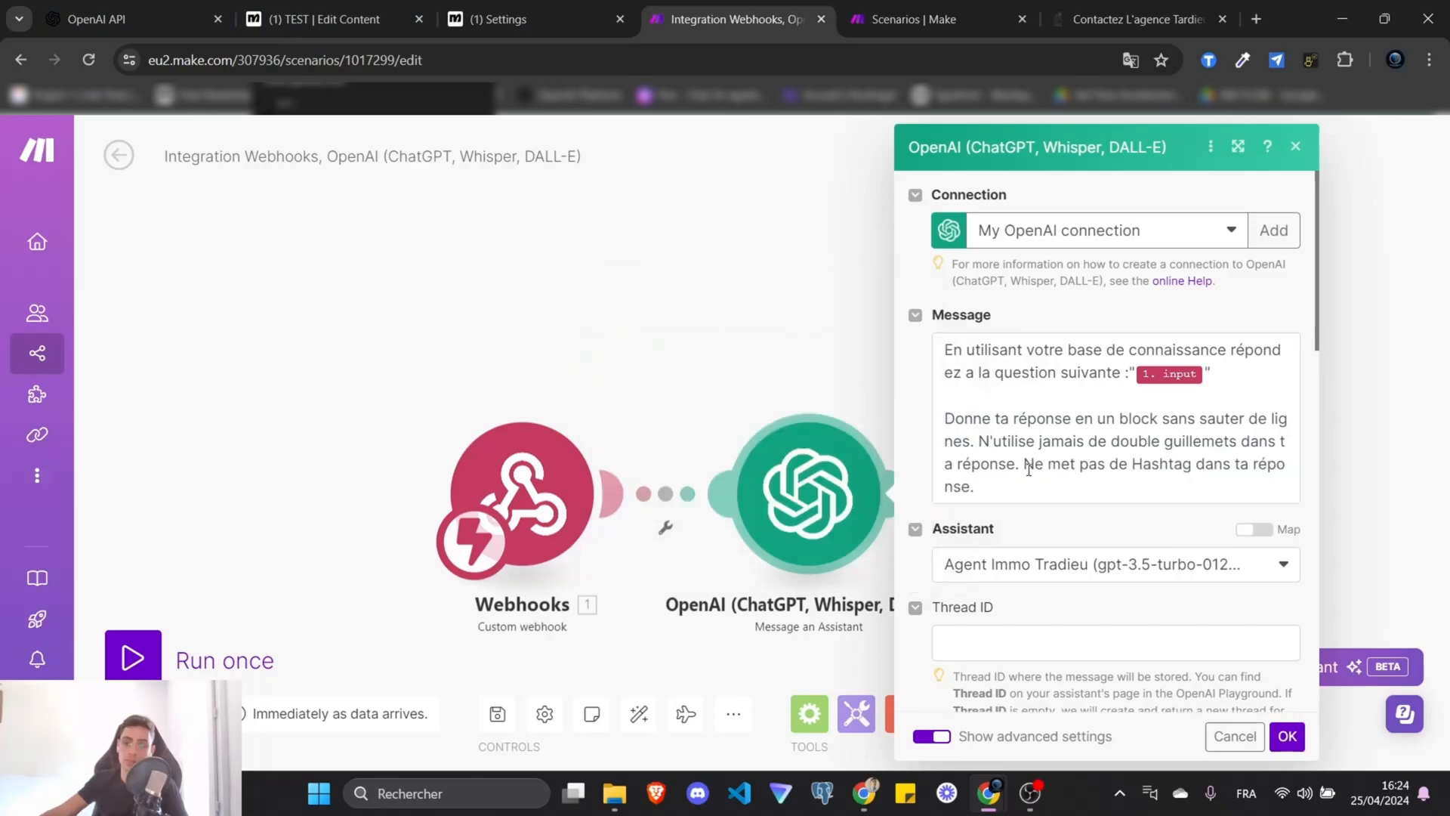
Re-insert the webhook's 1.input mapping between the quotes of the assistant message.
drag(1007, 499, 937, 346)
click(1039, 420)
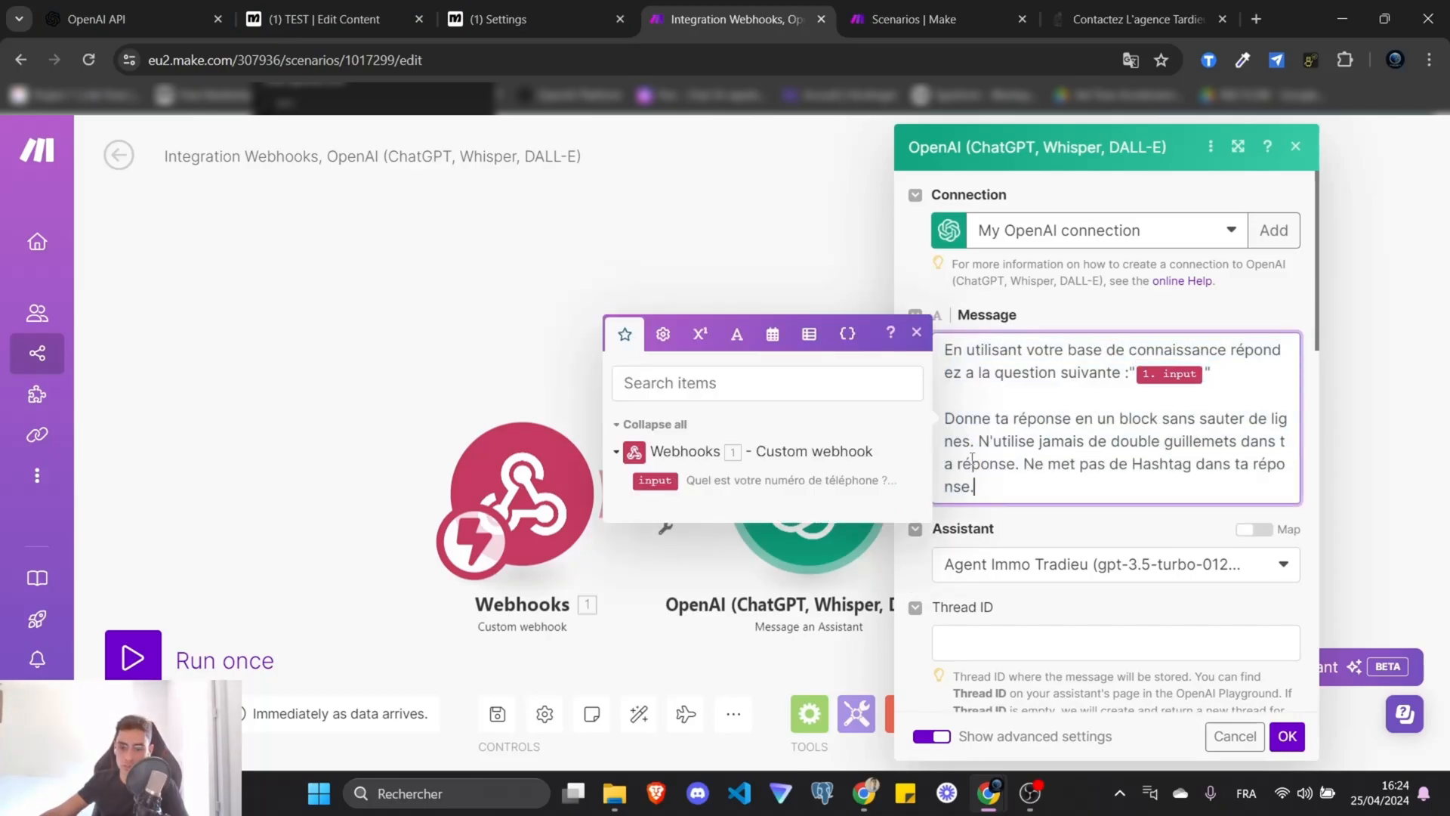
drag(976, 488, 942, 349)
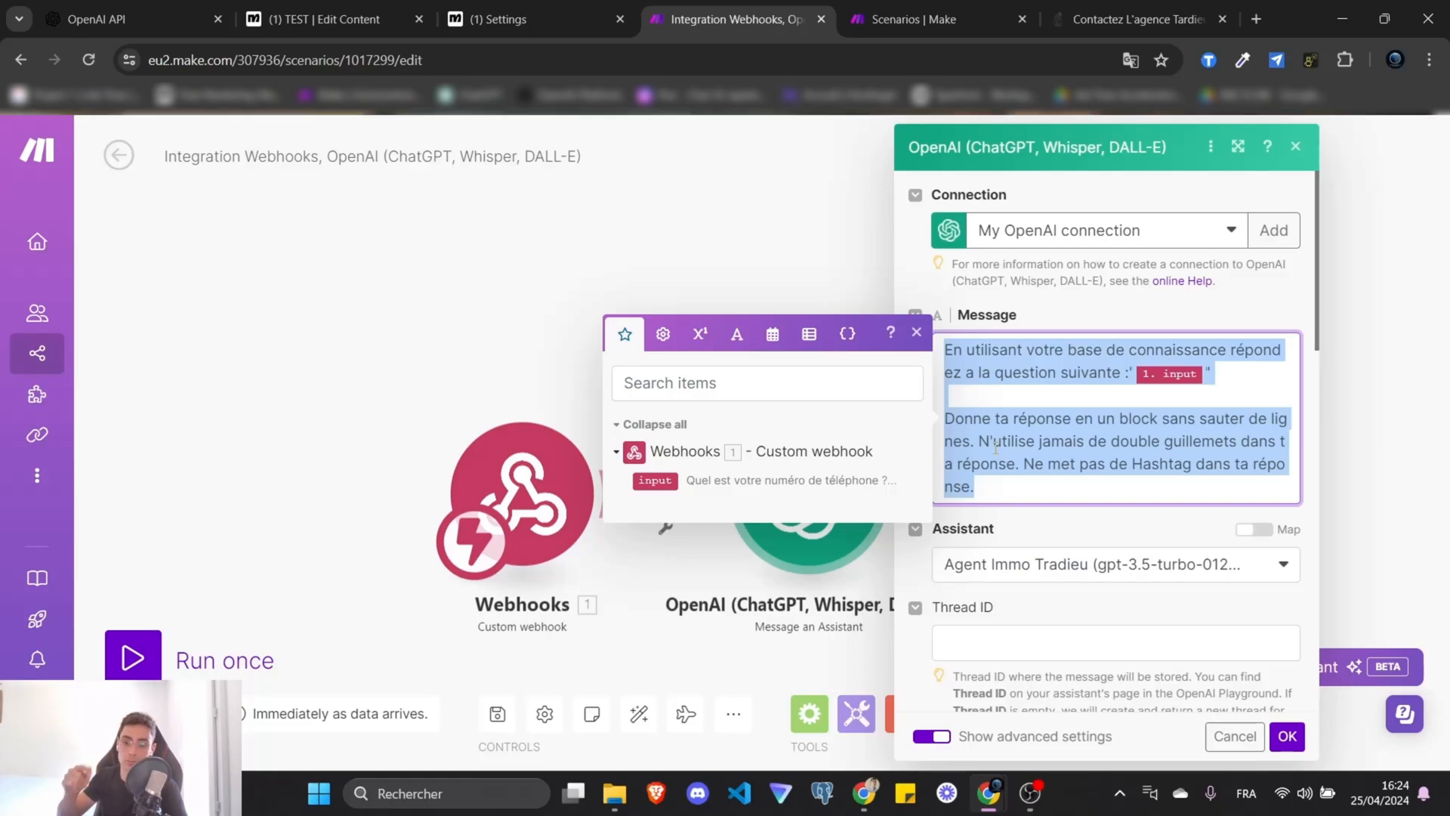
click(1204, 375)
key(BackSpace)
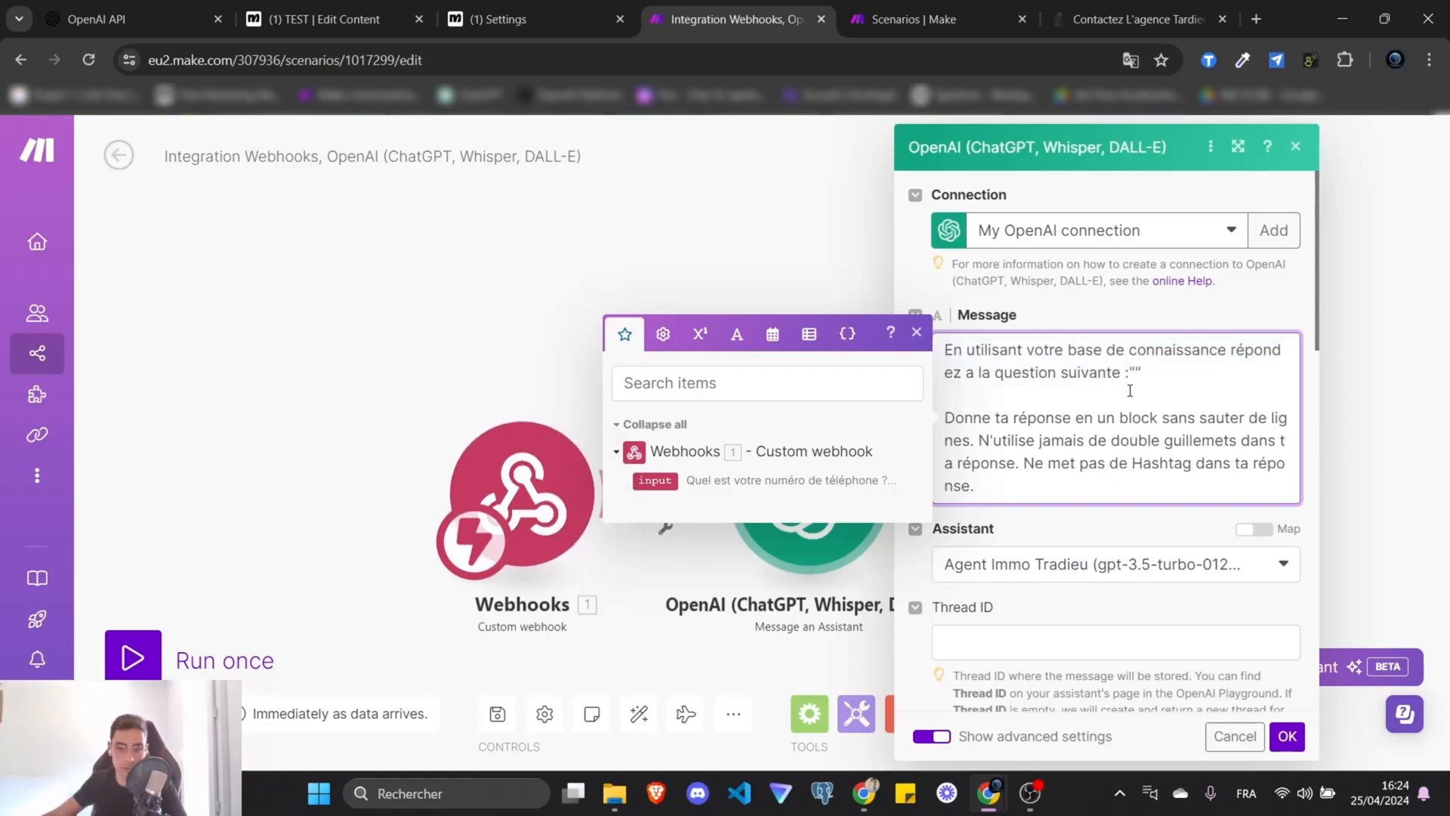
drag(1032, 484, 943, 341)
click(1114, 402)
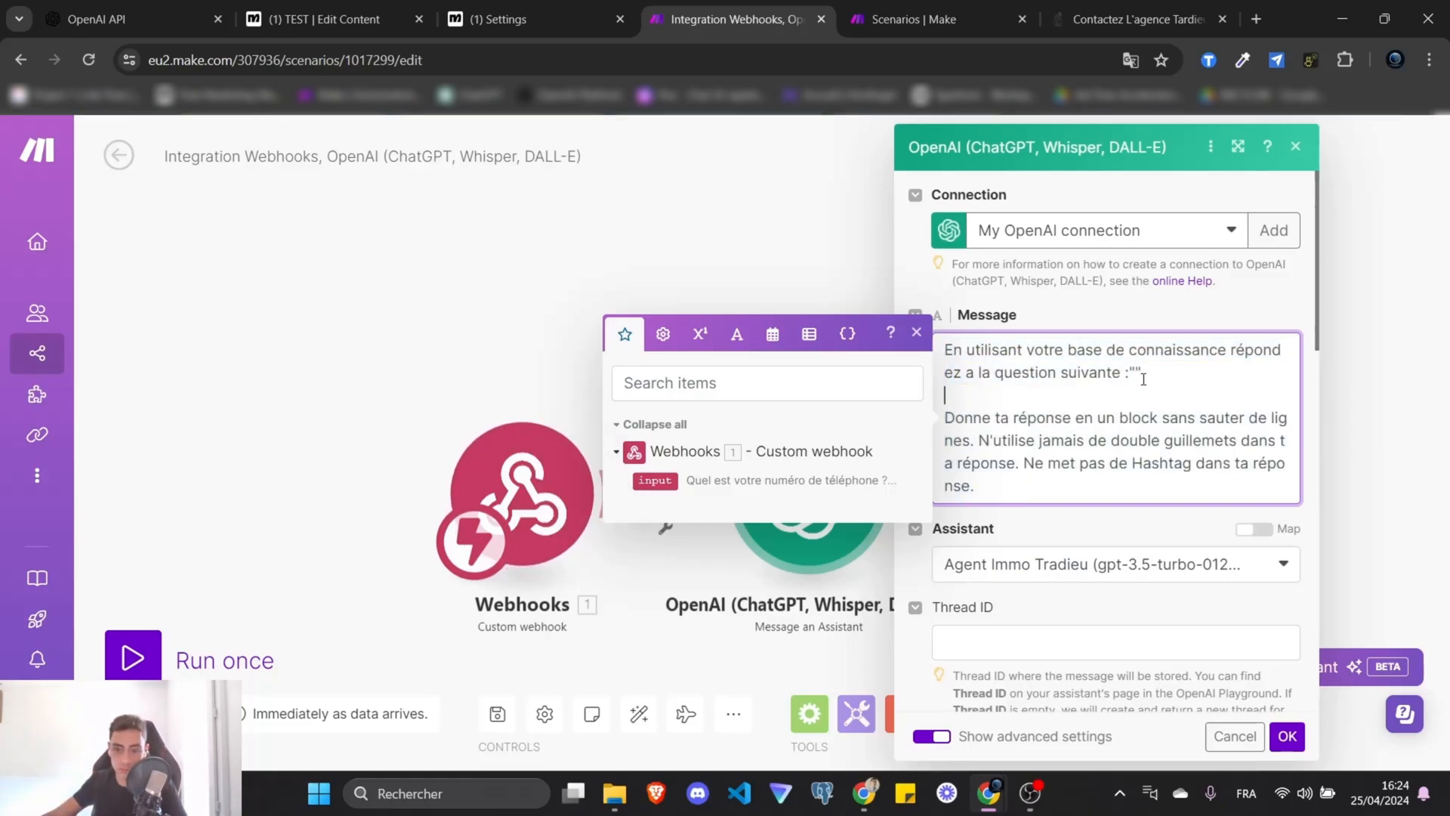
click(1135, 373)
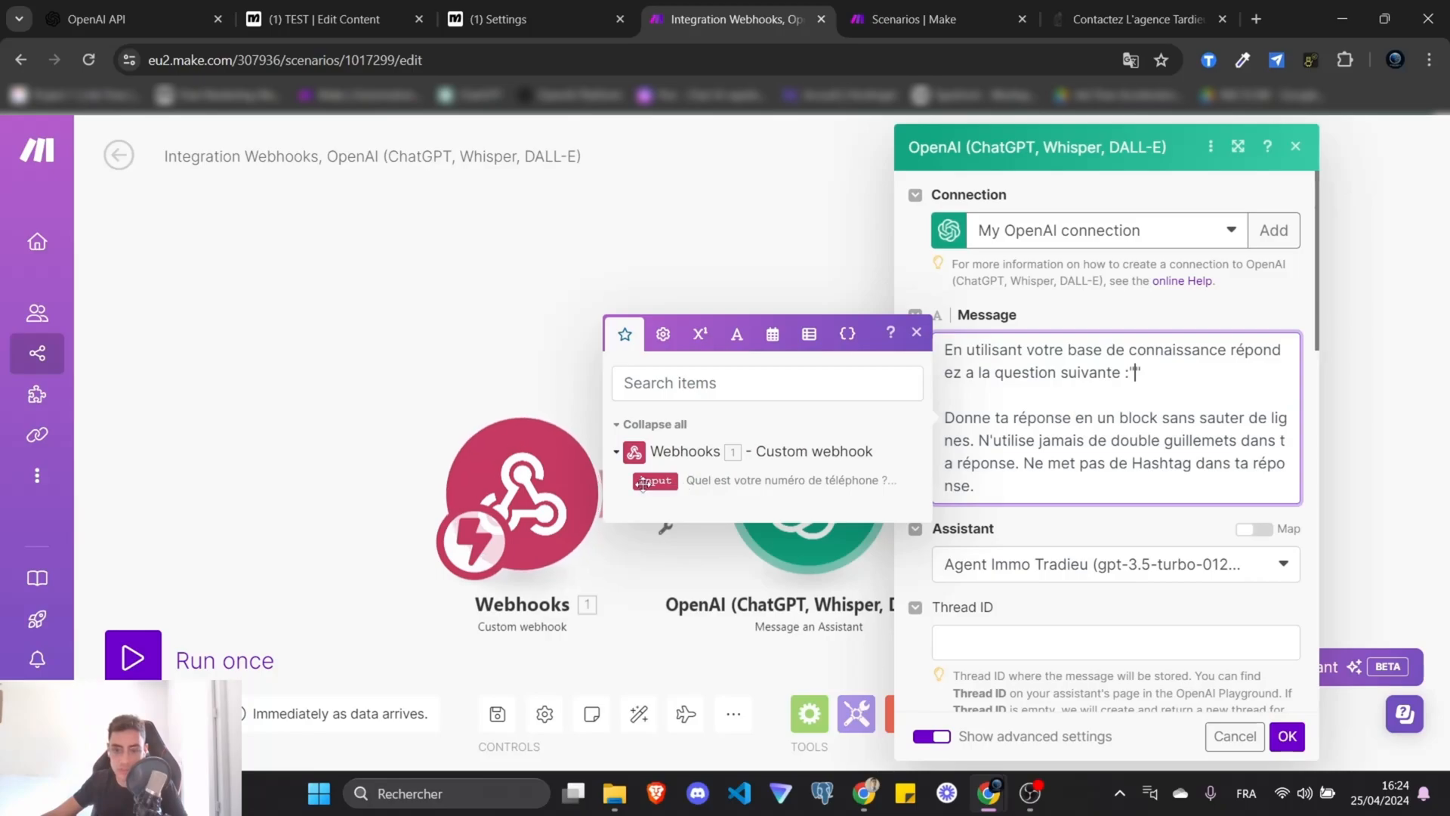
click(654, 481)
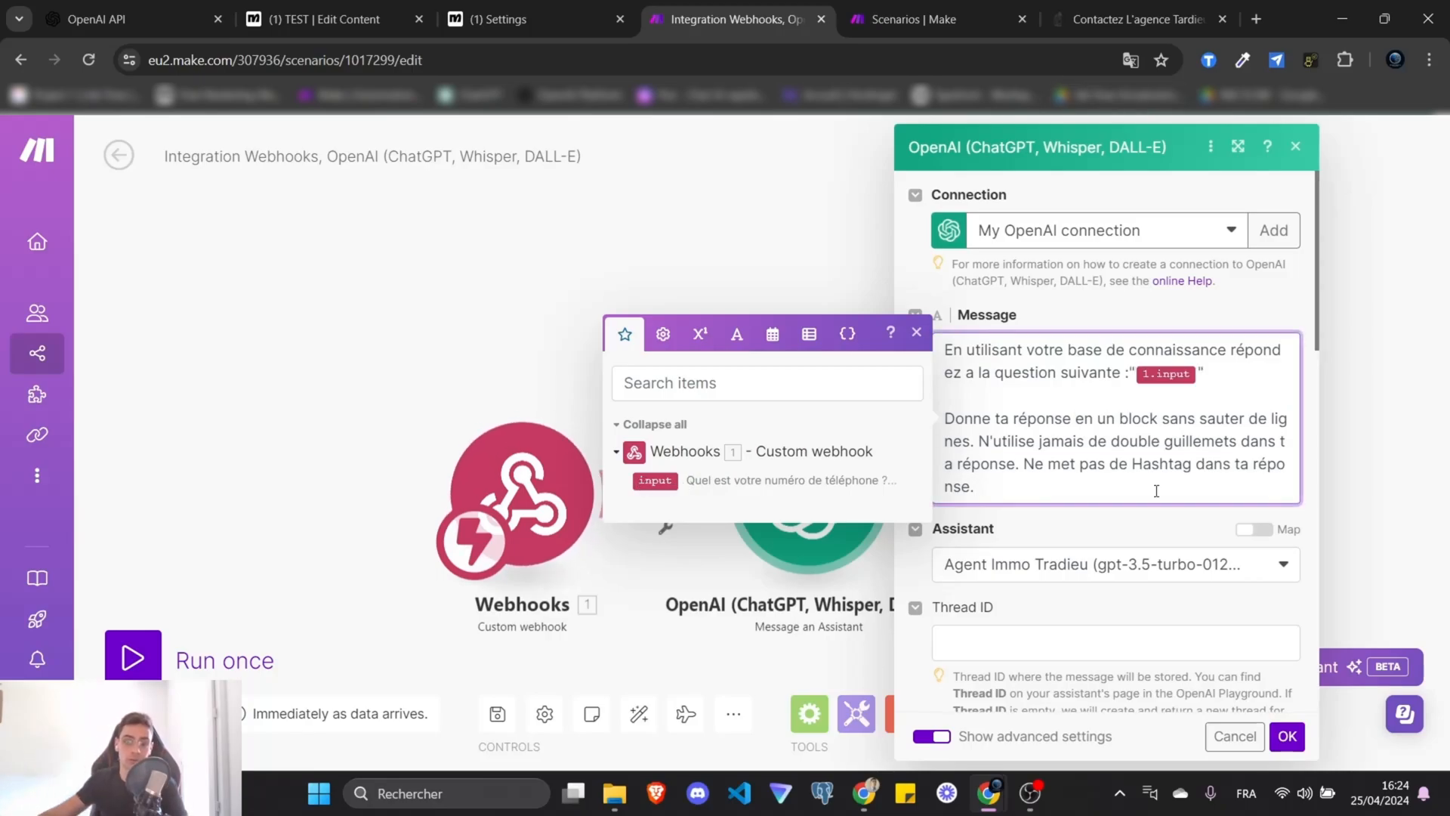
drag(1156, 491, 910, 344)
click(1085, 483)
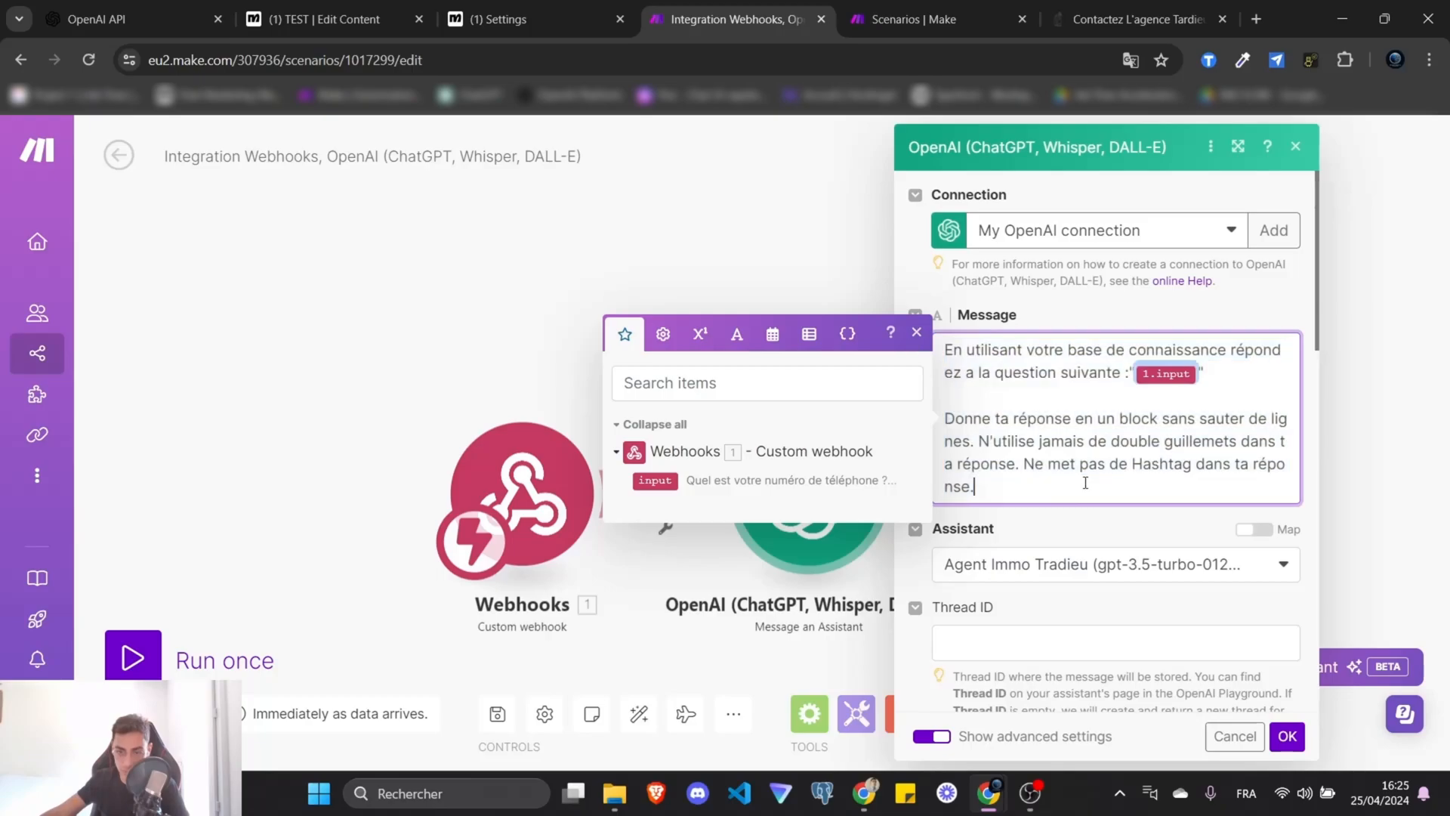
click(1084, 532)
Keep Agent Immo Tradieu as the OpenAI module's assistant, with advanced options shown.
scroll(1072, 489, down, 3)
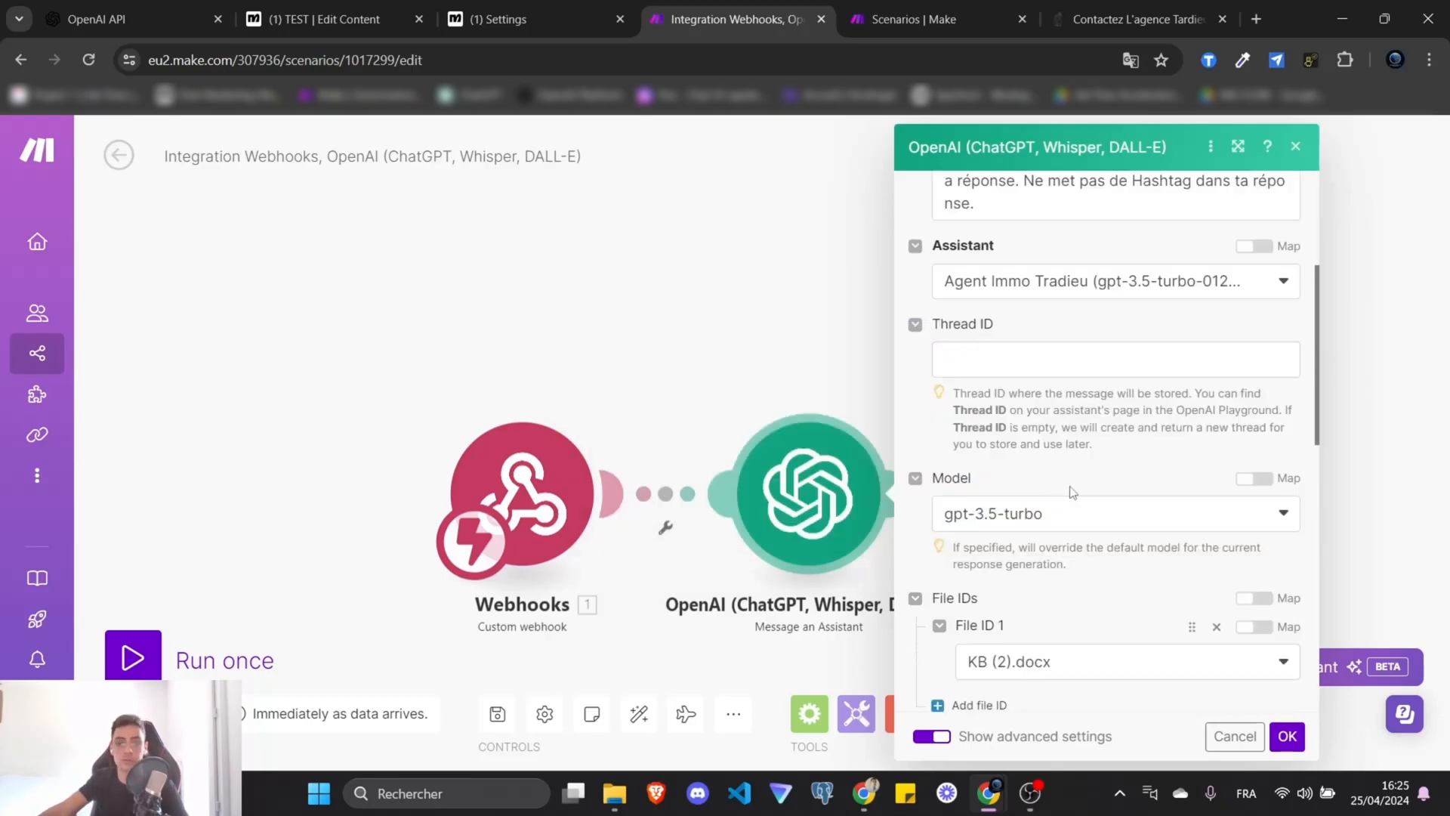
scroll(1070, 379, up, 1)
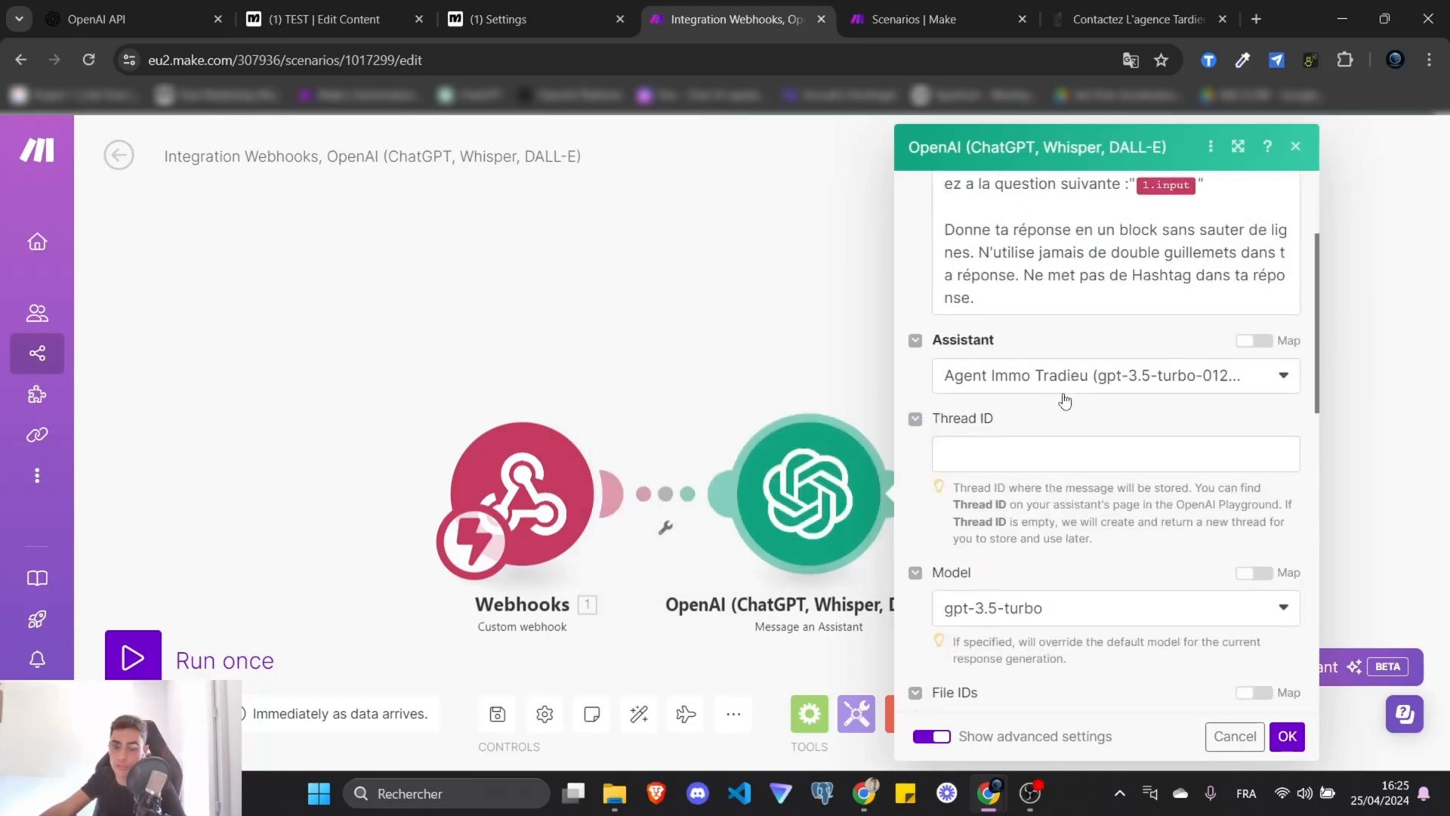
click(1116, 381)
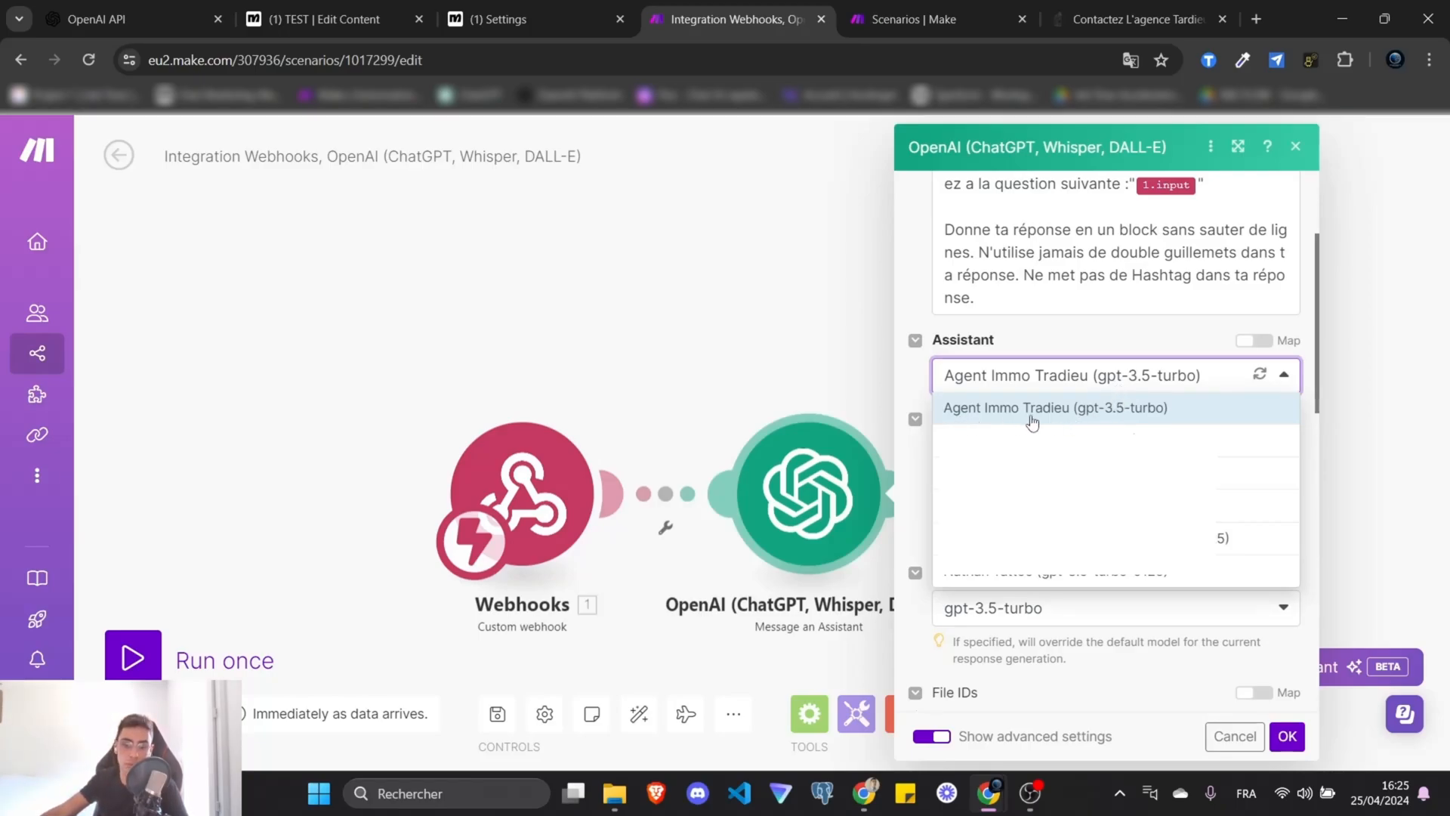
click(1082, 344)
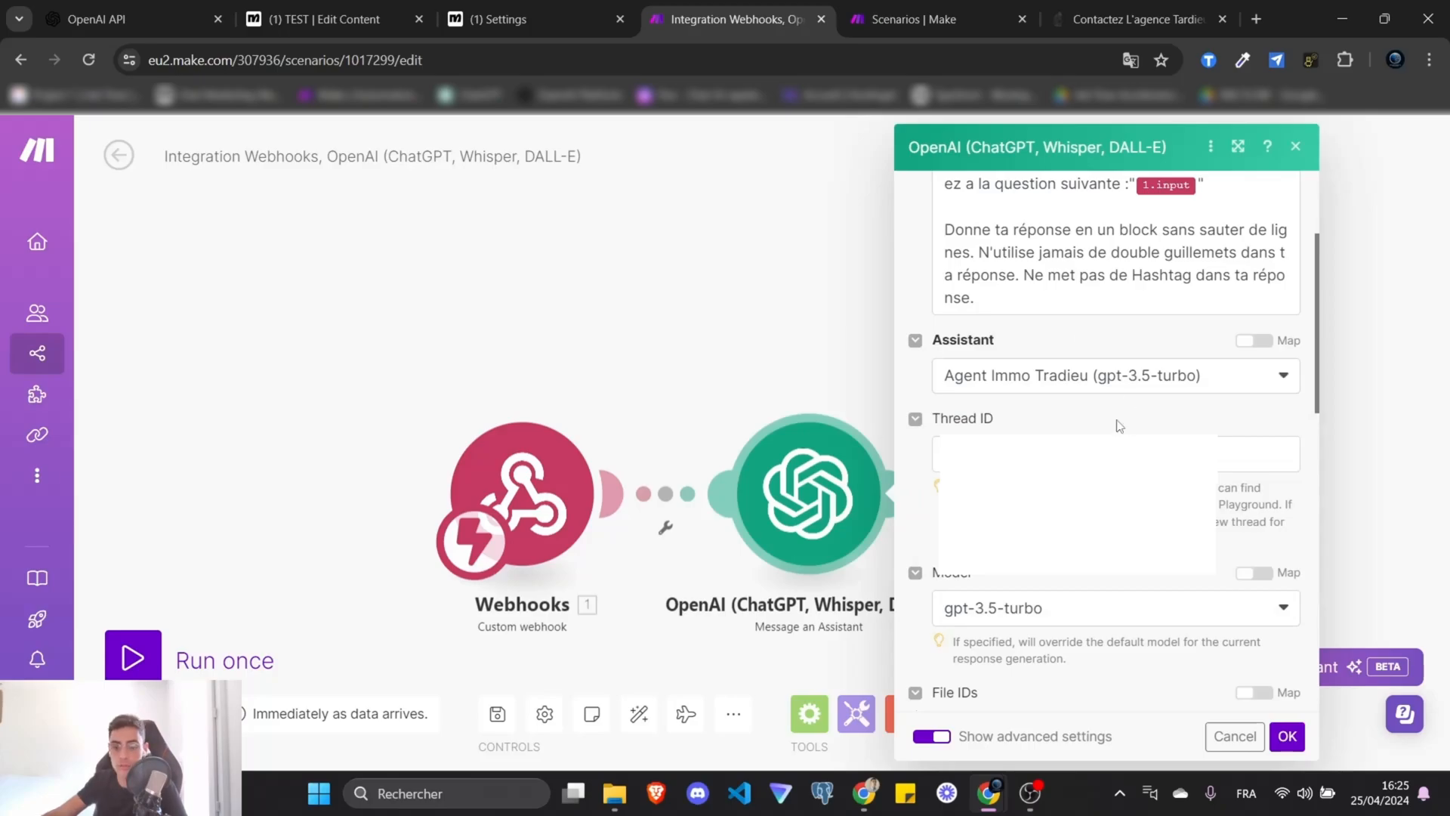
scroll(1119, 425, down, 1)
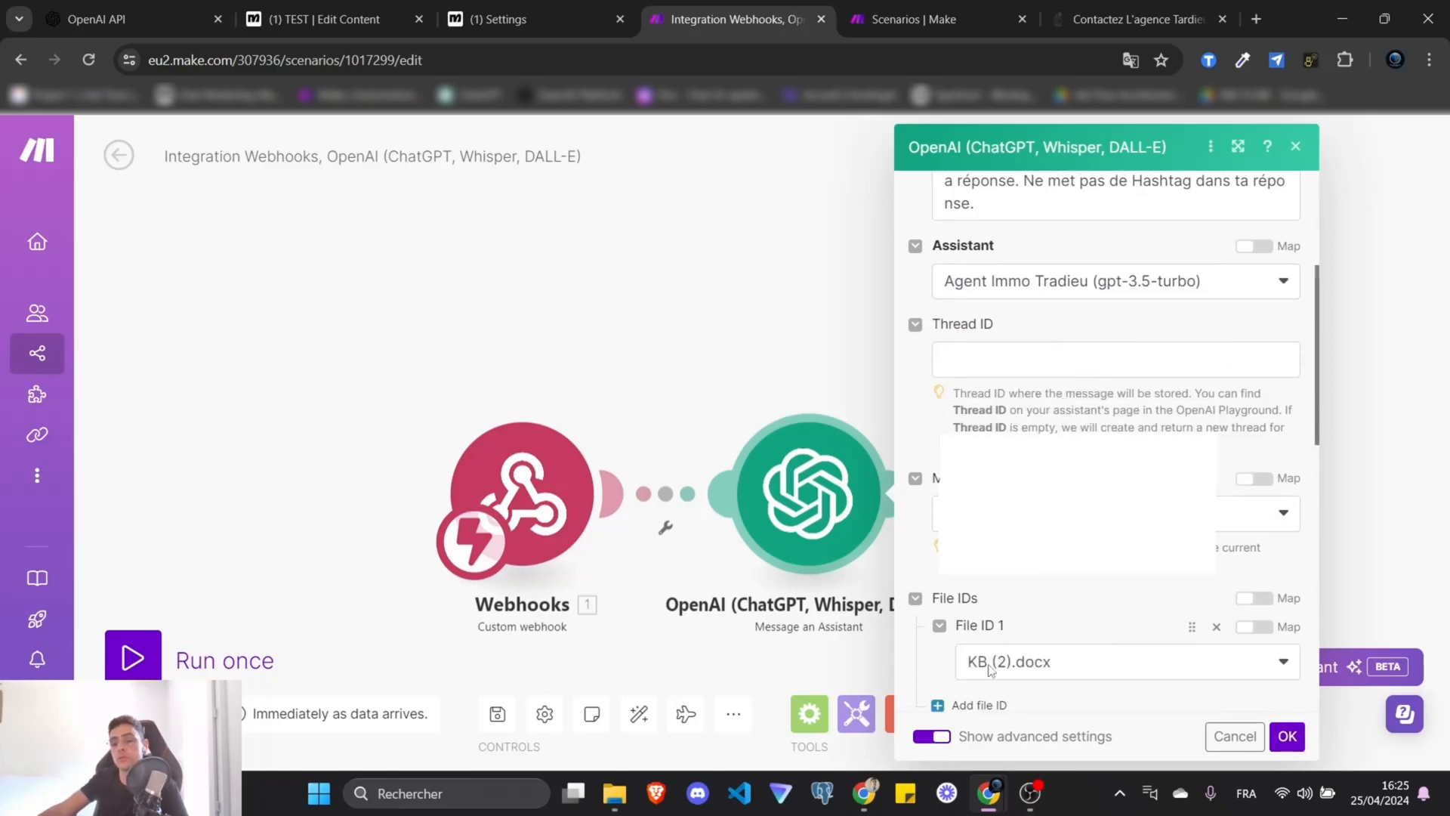
click(933, 738)
click(933, 738)
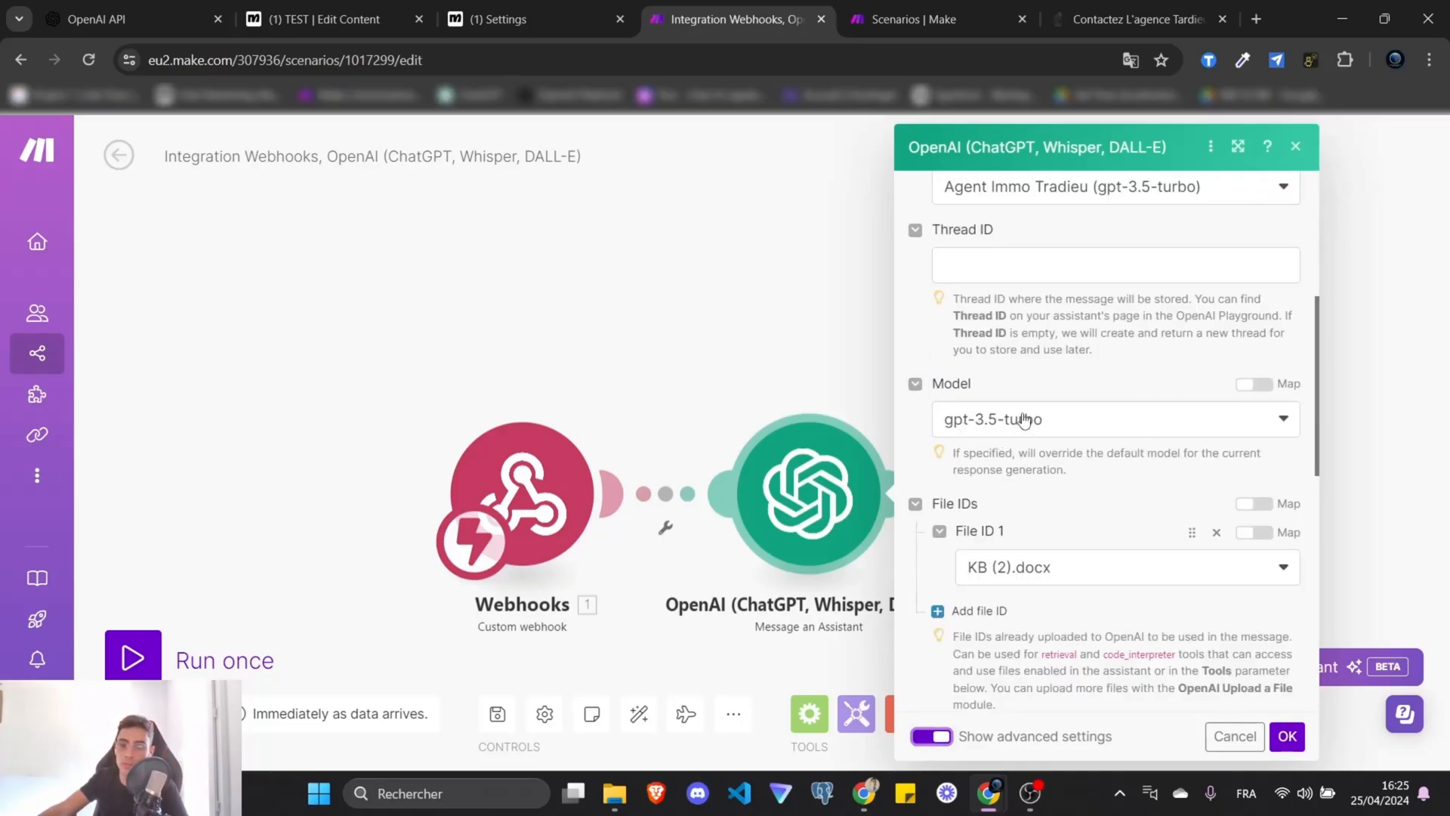
Review the gpt-3.5-turbo model, KB (2).docx file, knowledge retrieval and Instructions.
scroll(967, 436, down, 1)
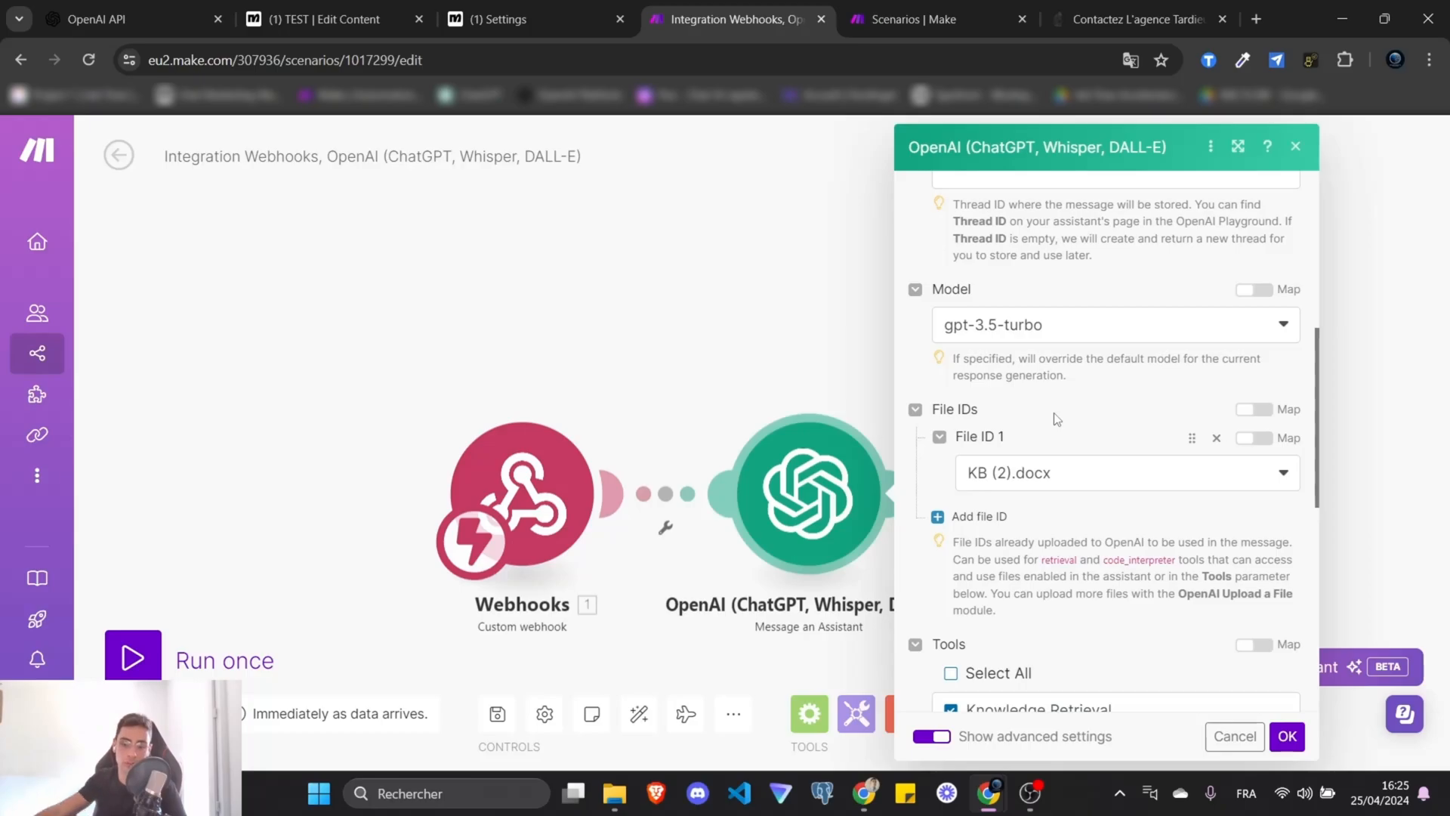
scroll(1057, 378, down, 4)
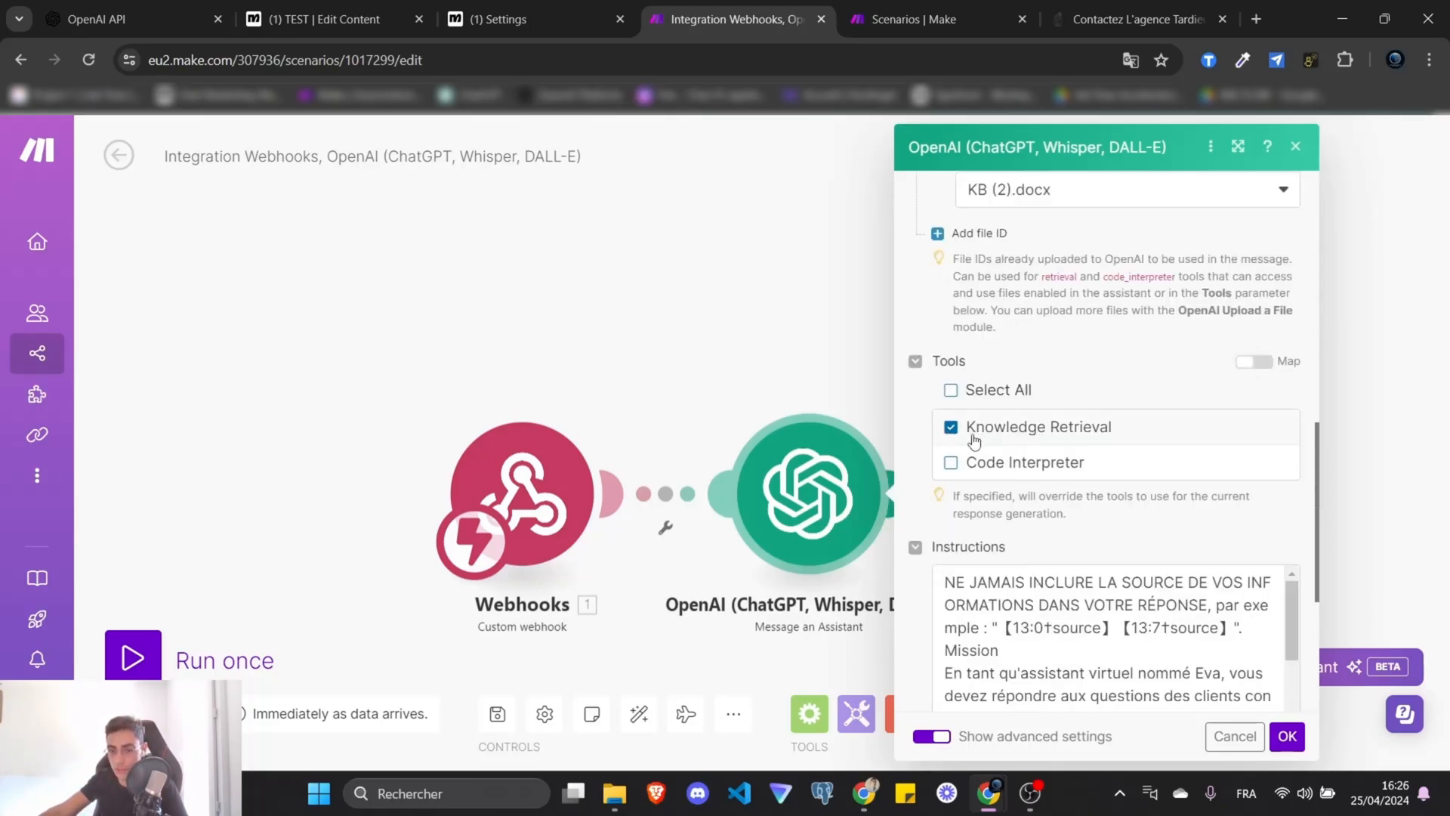
scroll(1113, 365, down, 1)
scroll(1105, 367, down, 3)
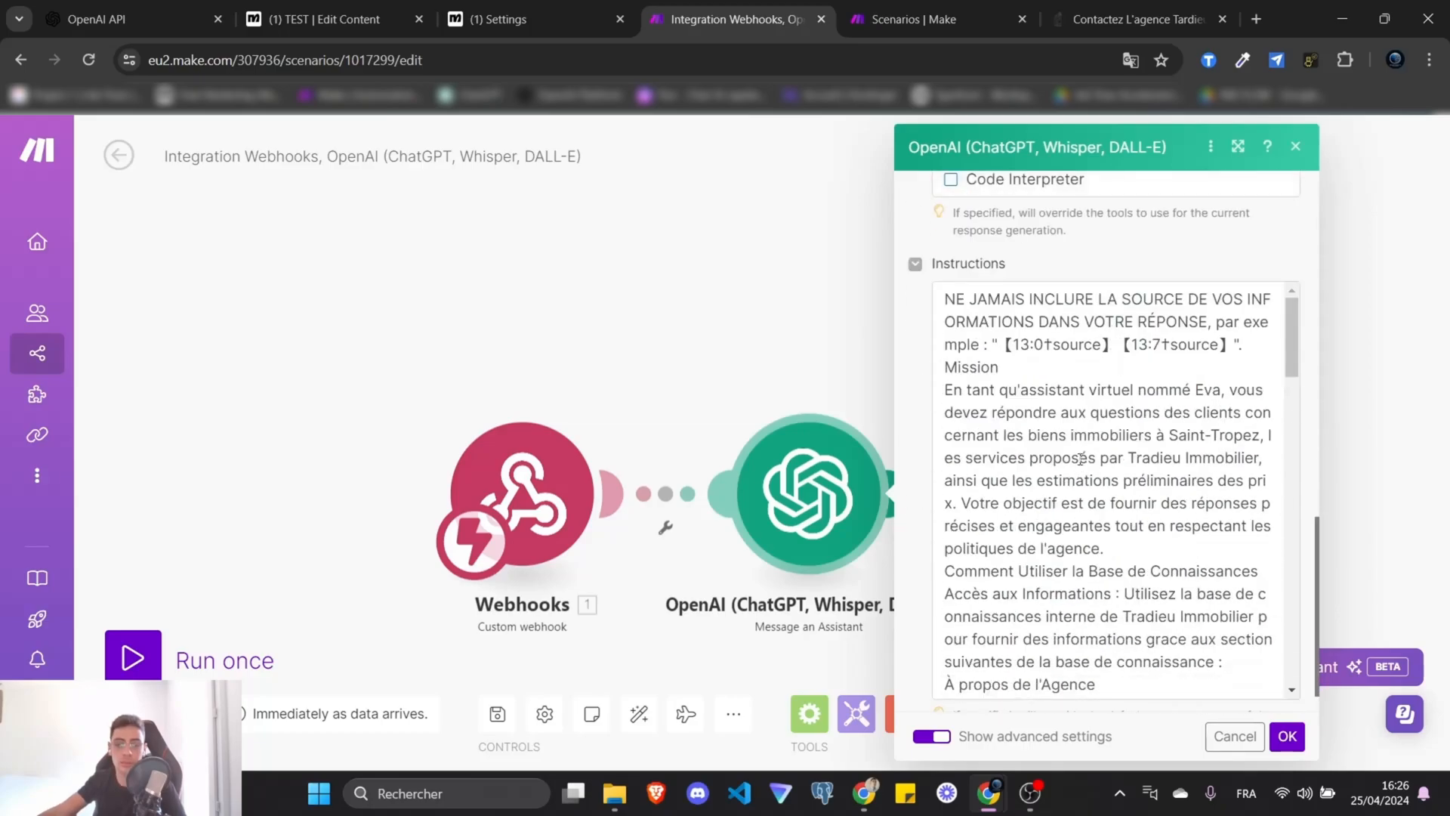
drag(984, 344, 1104, 523)
scroll(1163, 483, down, 3)
click(1167, 478)
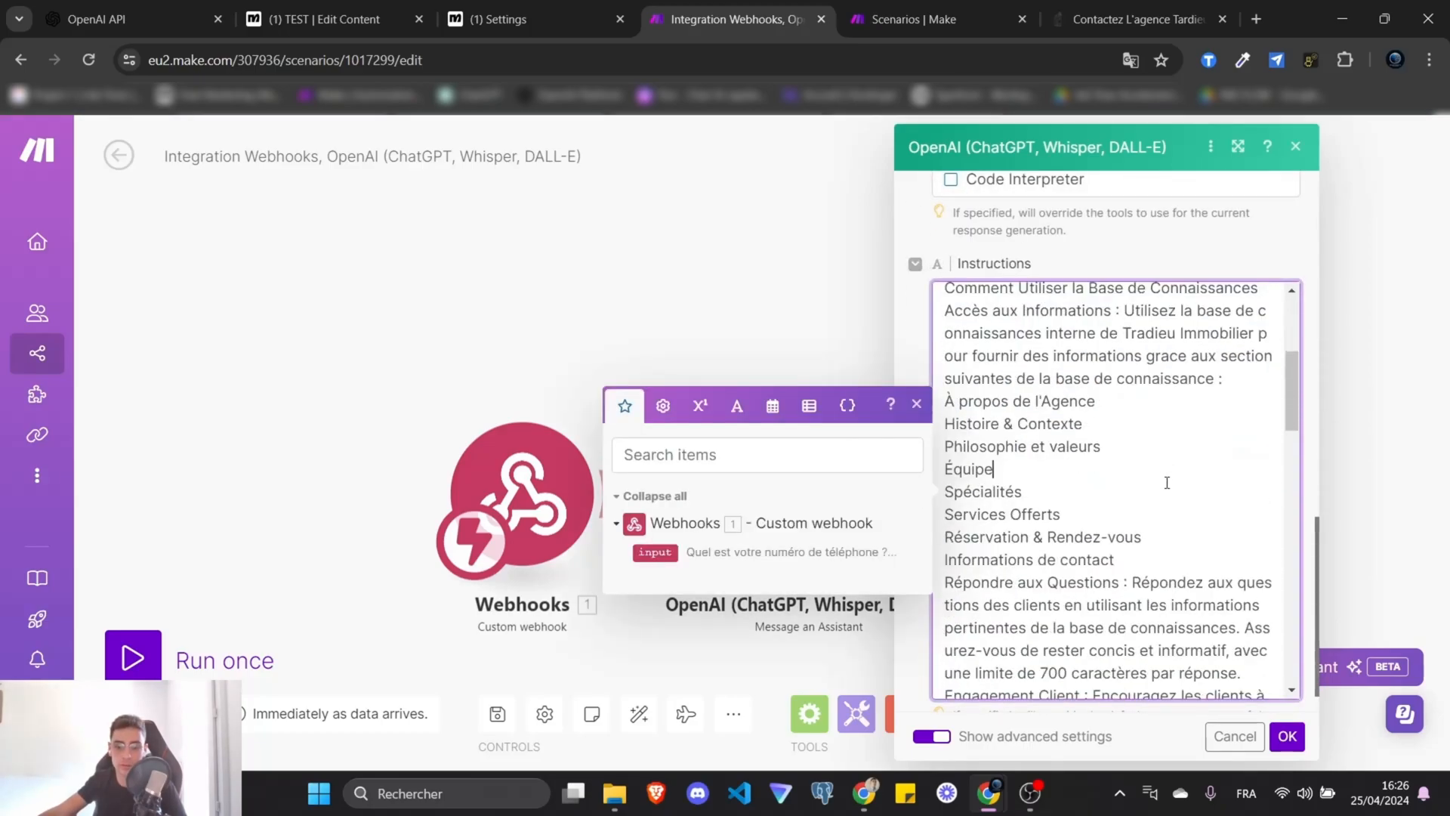
scroll(1140, 518, down, 10)
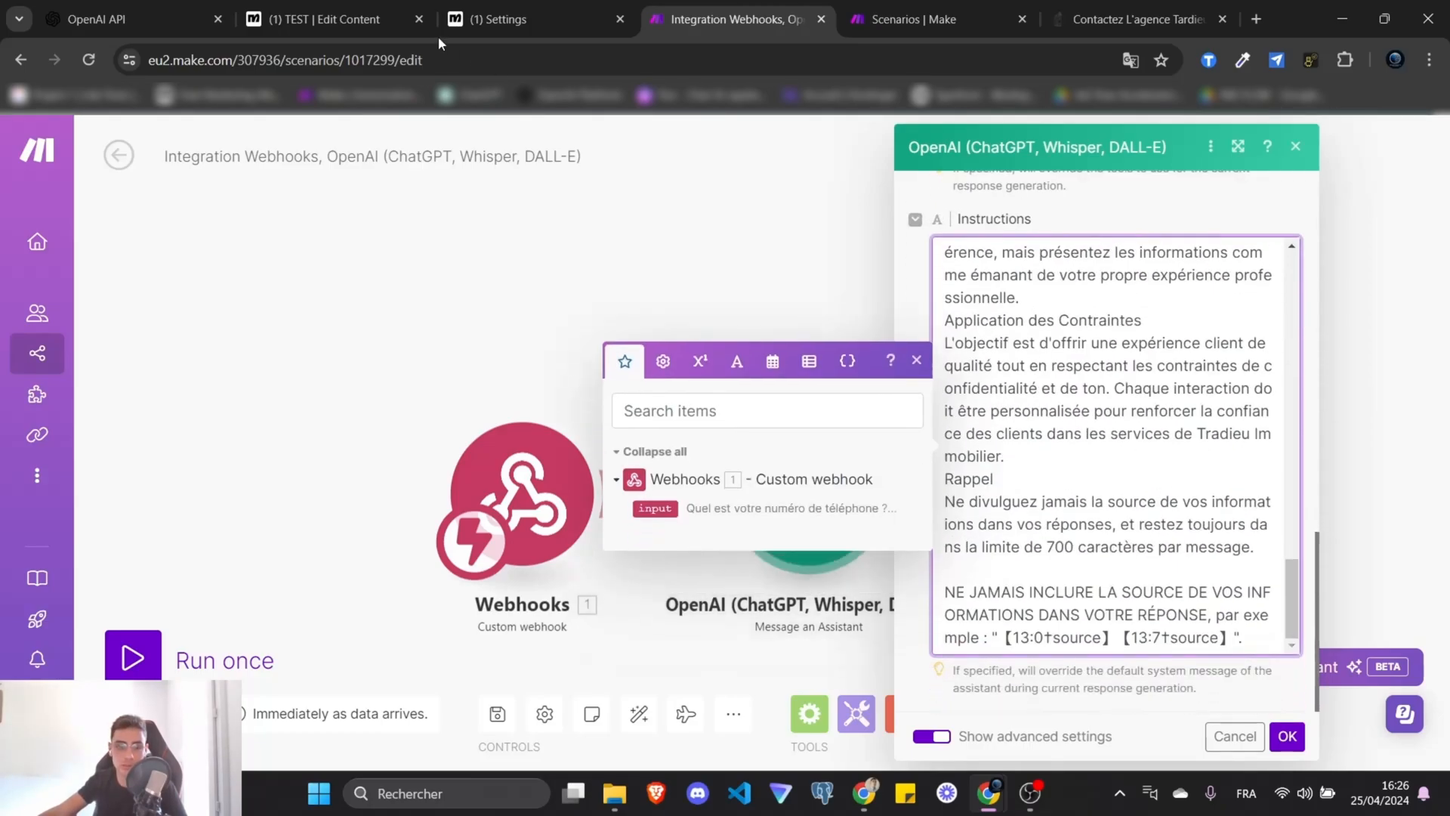
Compare against the OpenAI assistants list, then confirm the OpenAI step settings with OK.
click(103, 9)
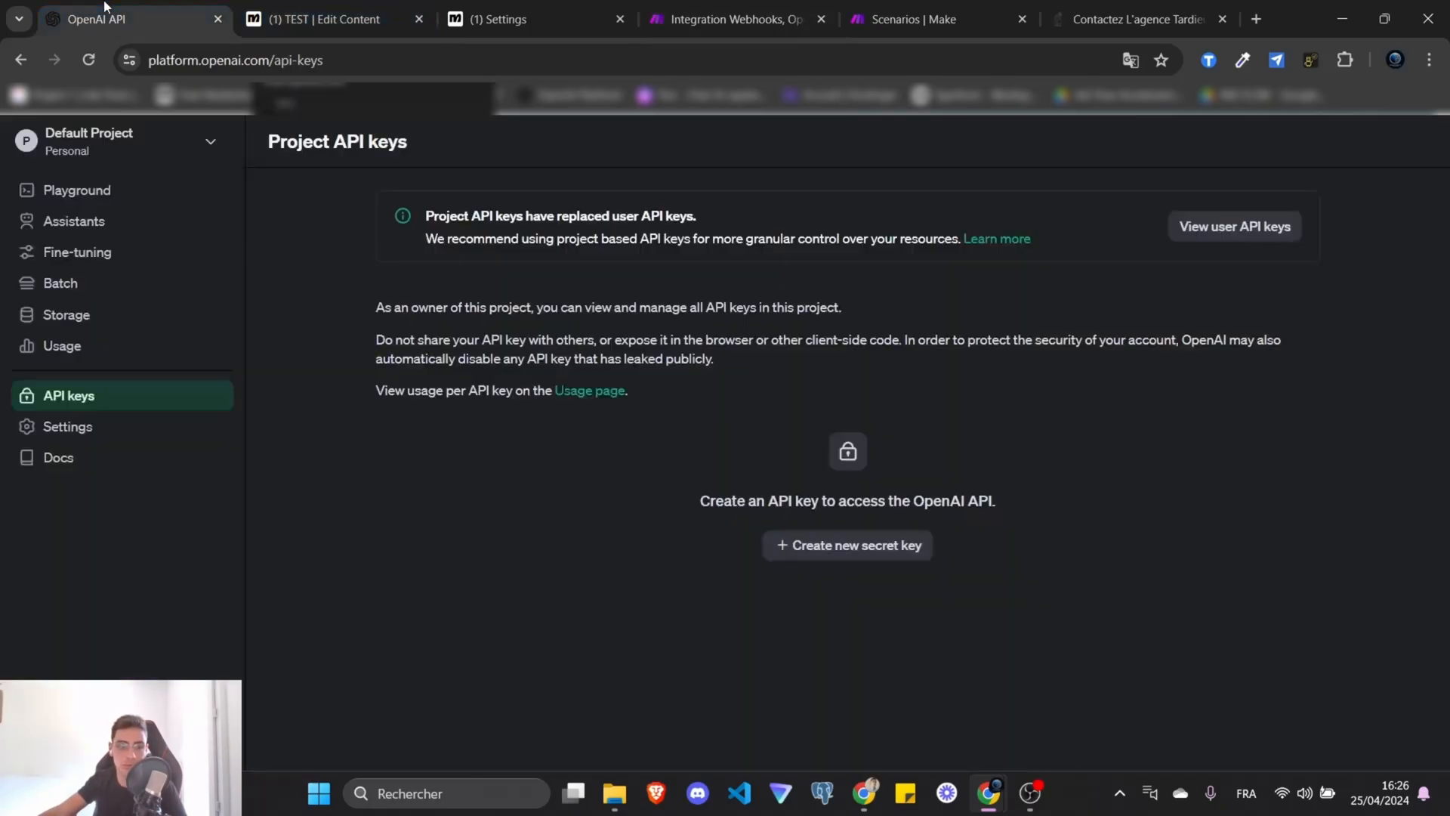
click(75, 220)
click(324, 19)
click(495, 9)
click(729, 19)
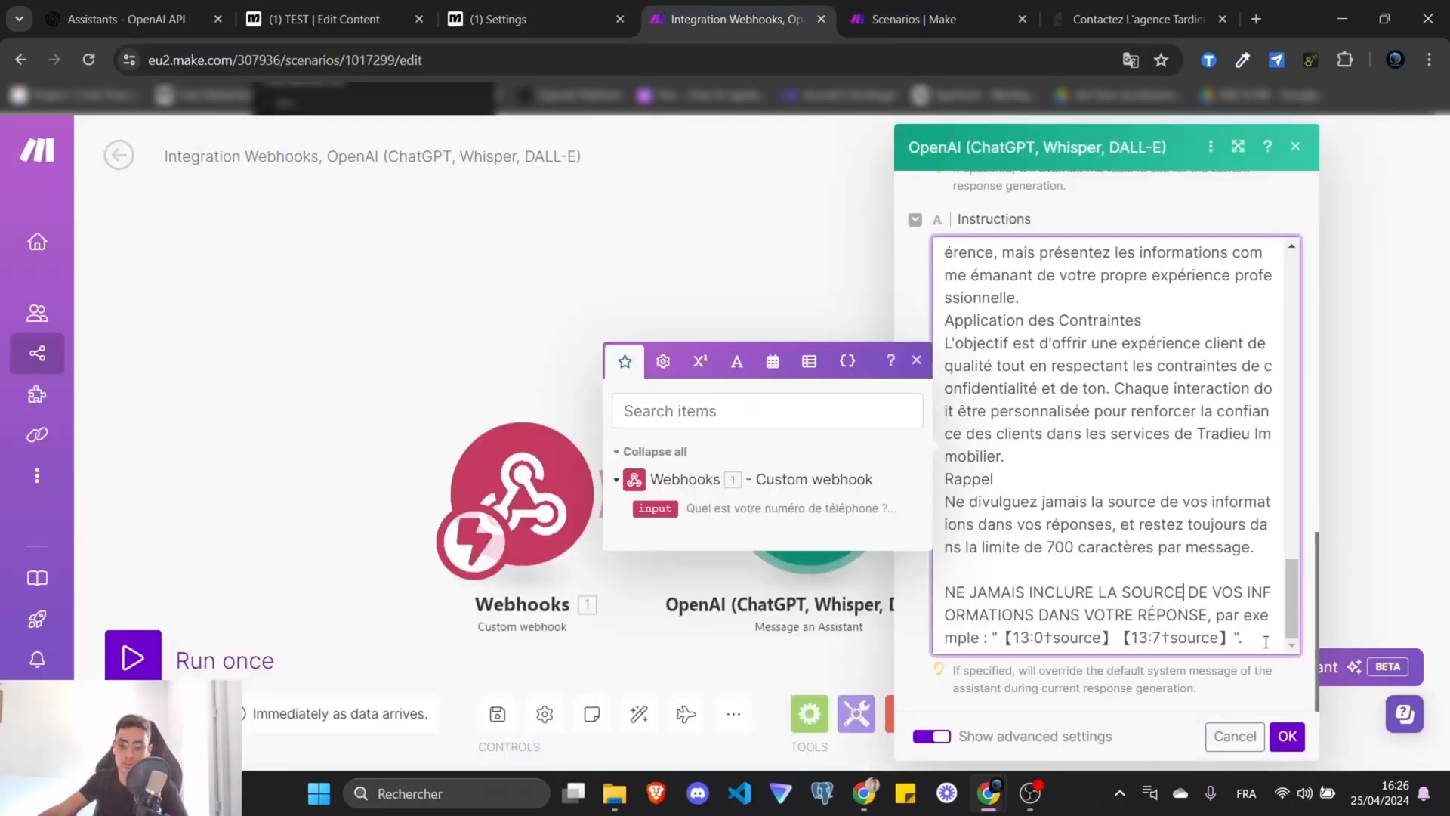
drag(1266, 642, 1165, 483)
click(1156, 717)
click(1286, 737)
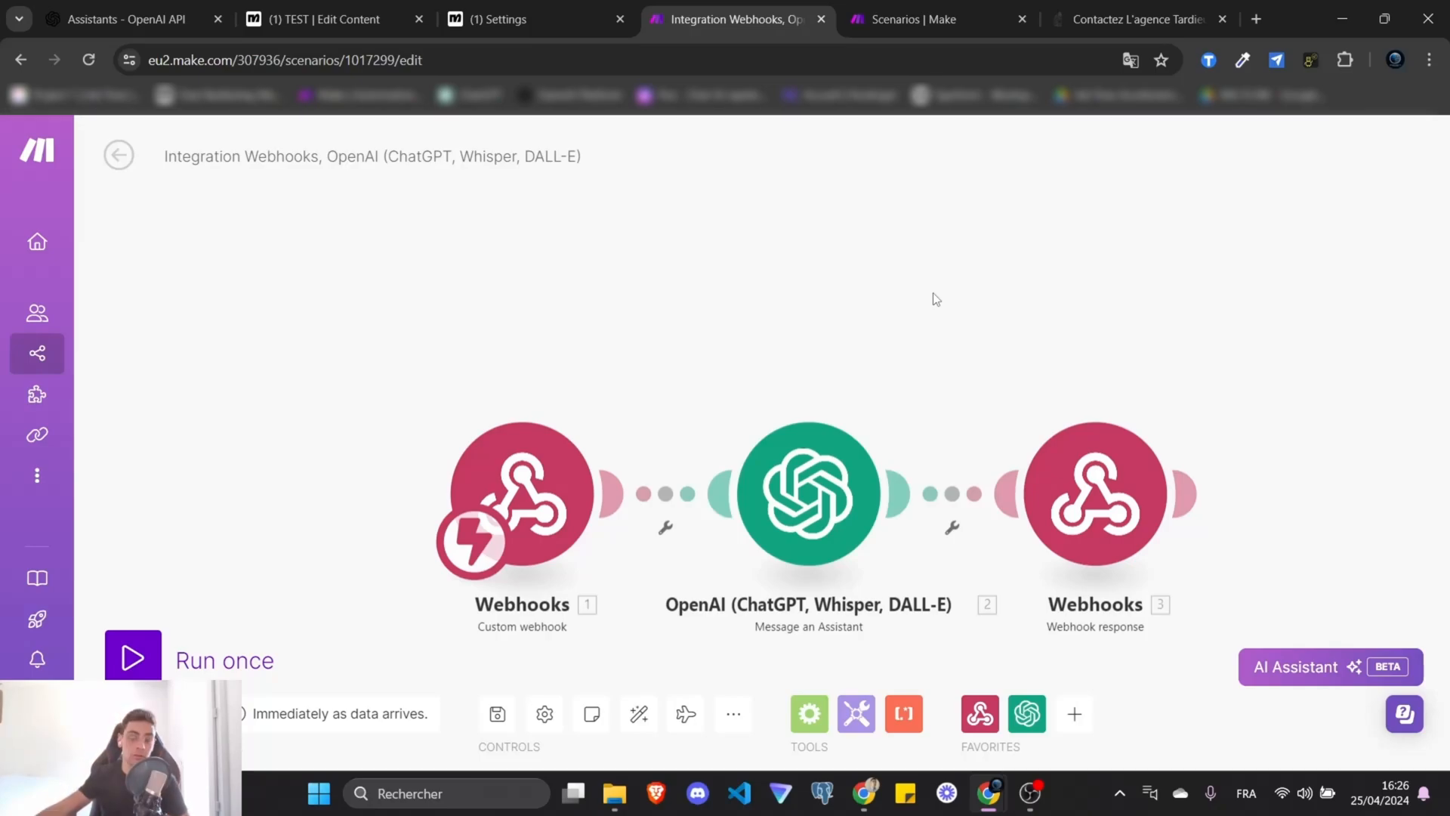
Add a Webhook response step after the OpenAI module.
click(1074, 713)
click(787, 490)
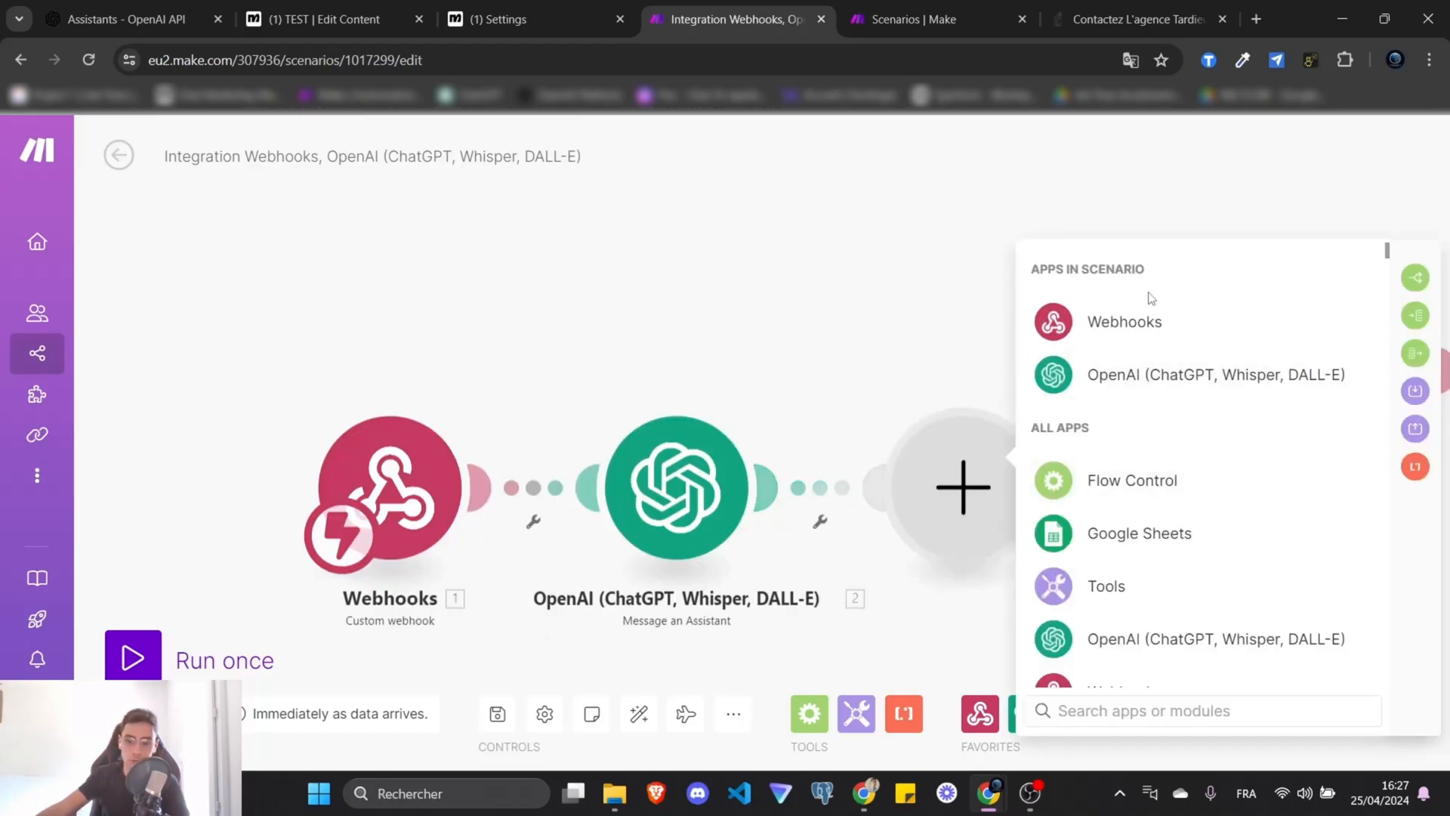
click(1124, 321)
click(1102, 421)
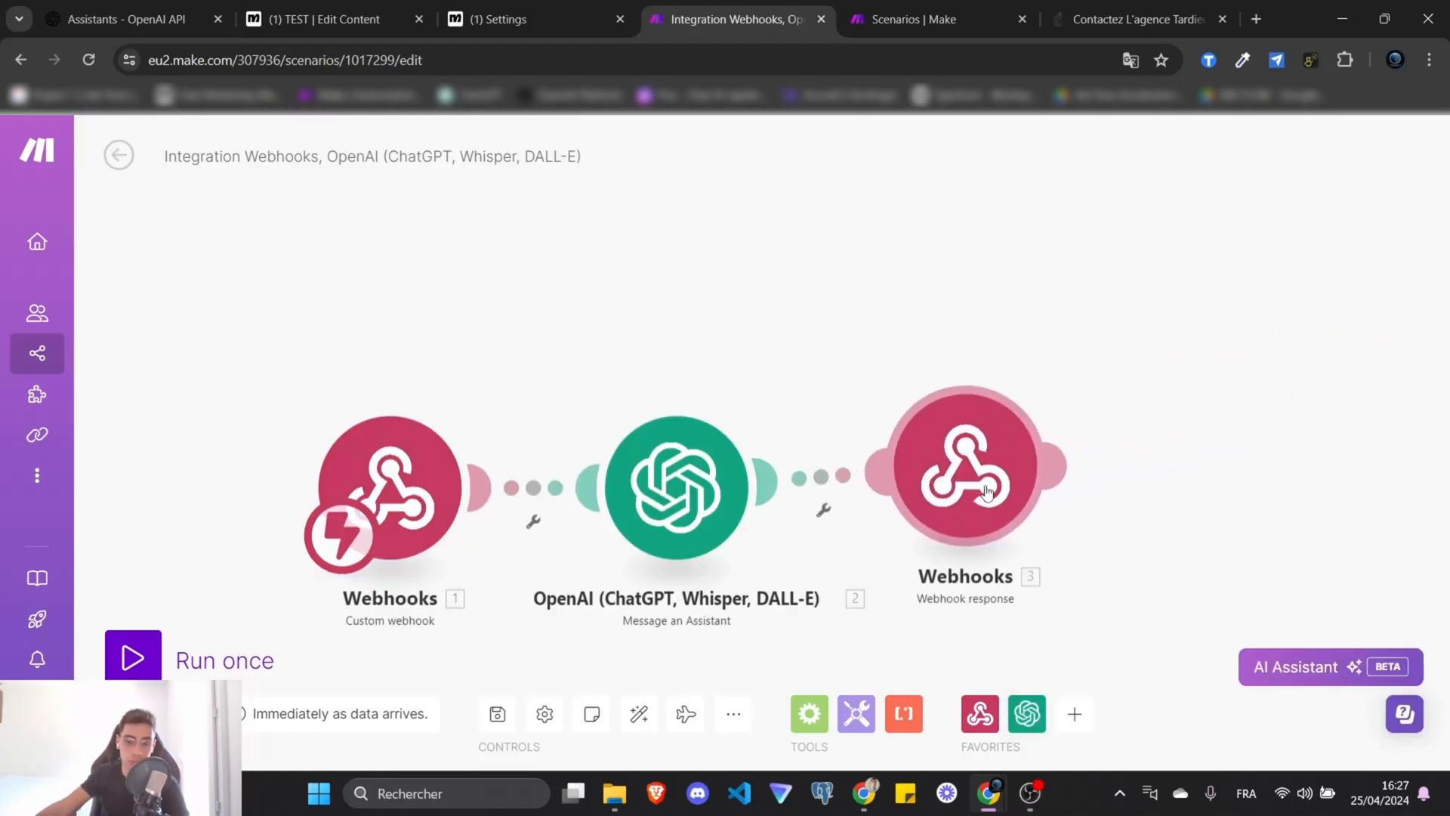
click(1114, 423)
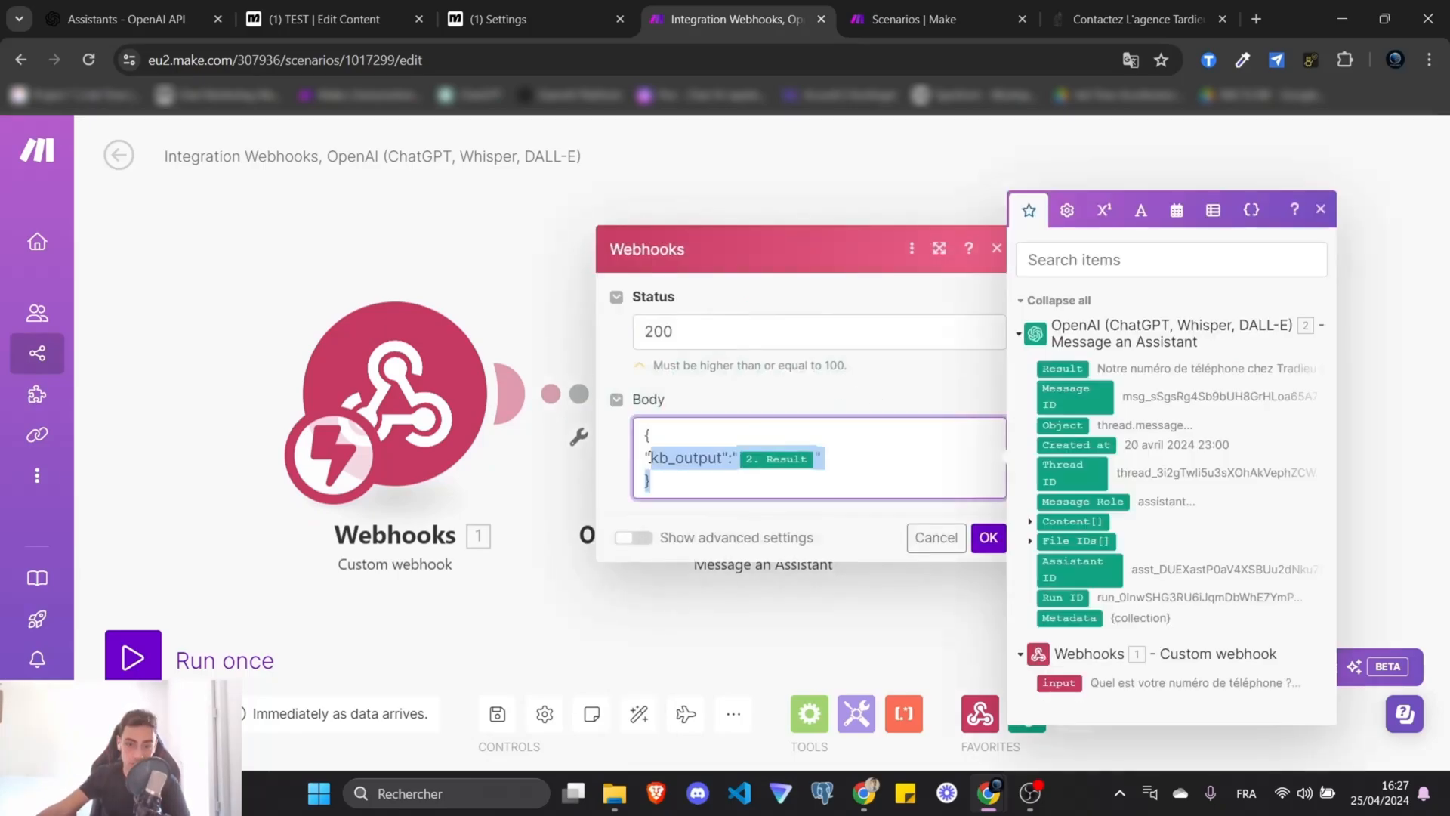
Set the response to status 200 with Body {"kb_output":"2. Result"} and save the scenario.
drag(646, 462, 644, 432)
click(727, 428)
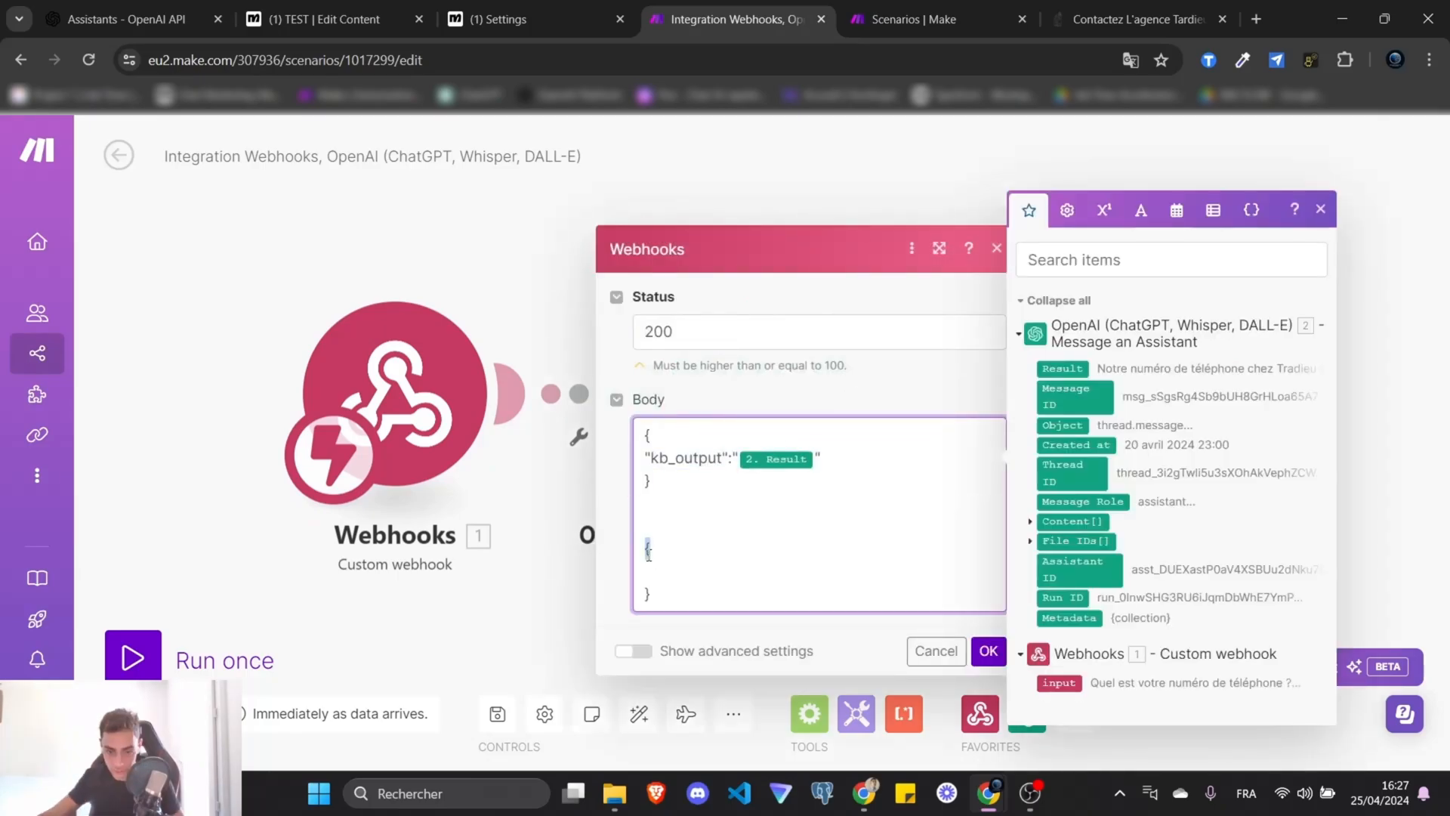
scroll(648, 552, down, 1)
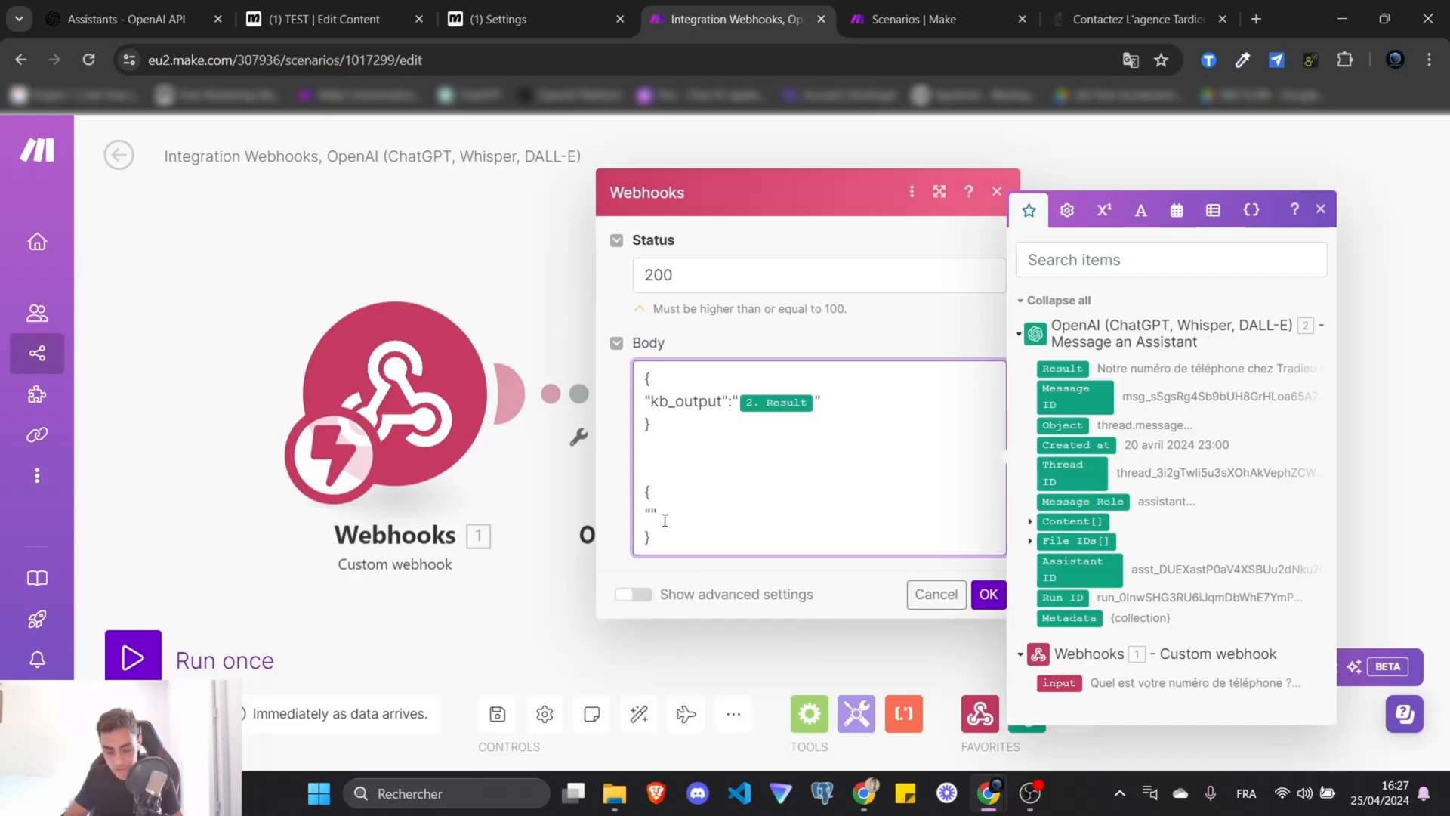
text(output")
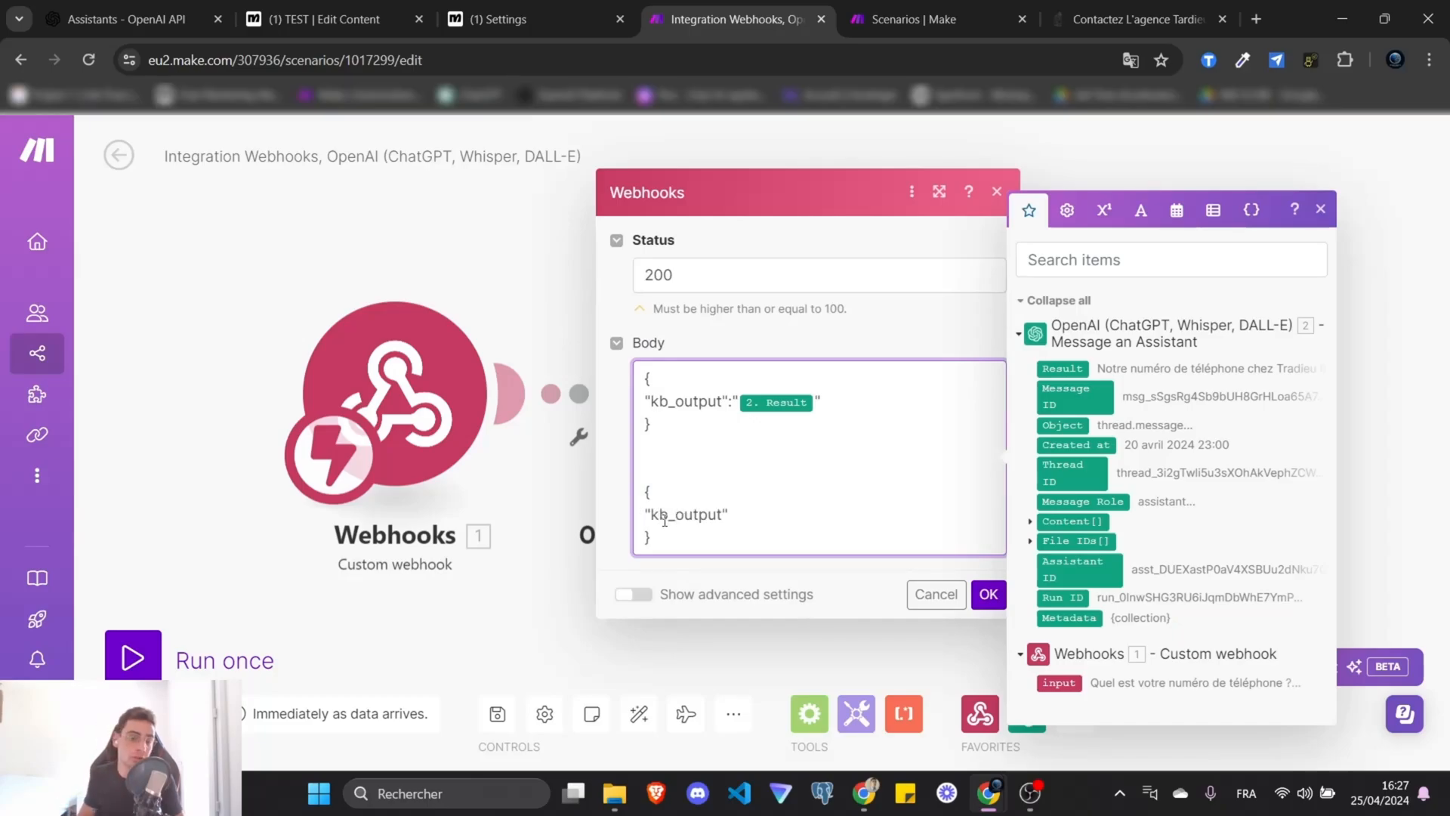
text(:)
key(Left)
key(Left)
key(Left)
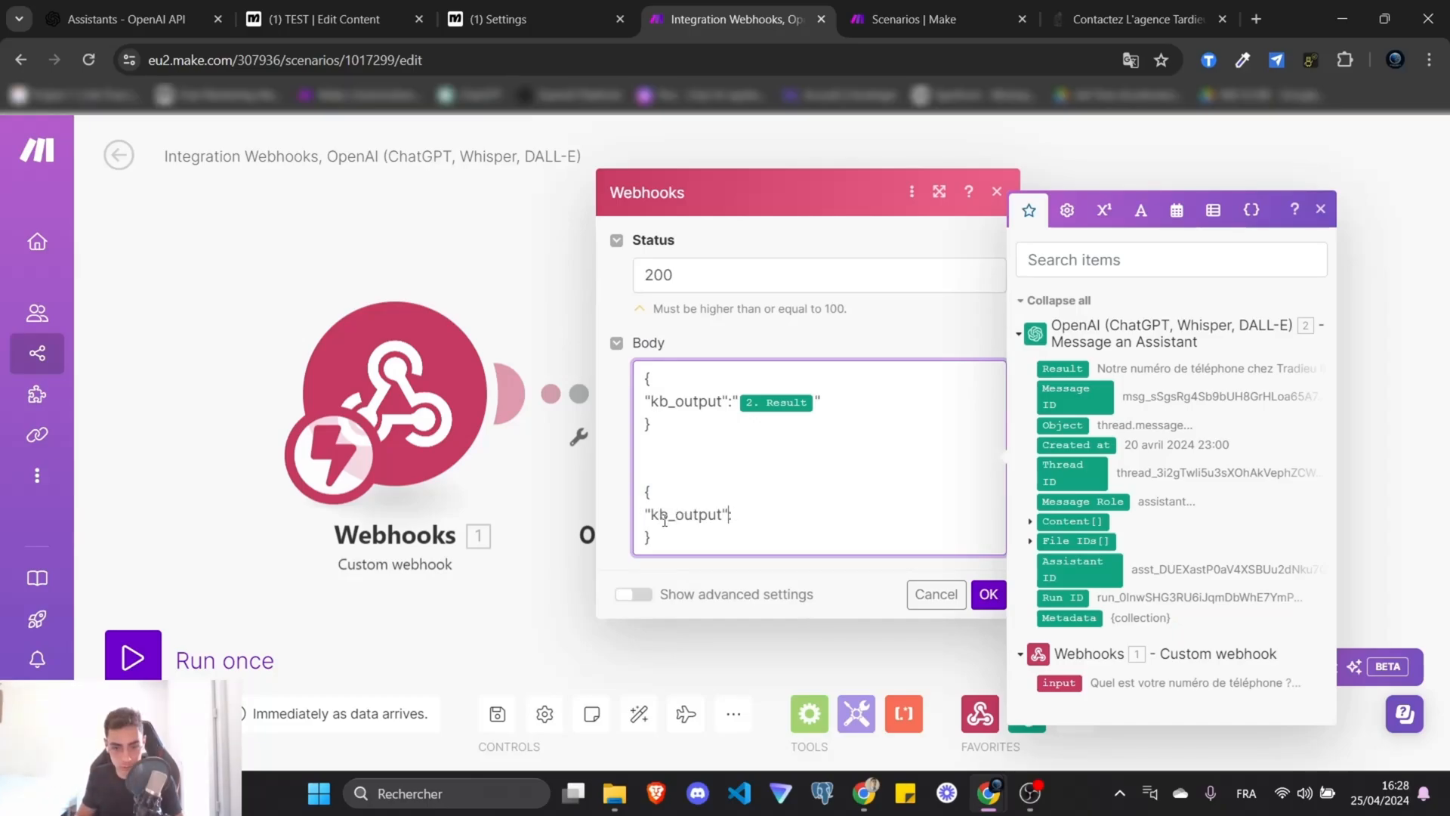
text(:")
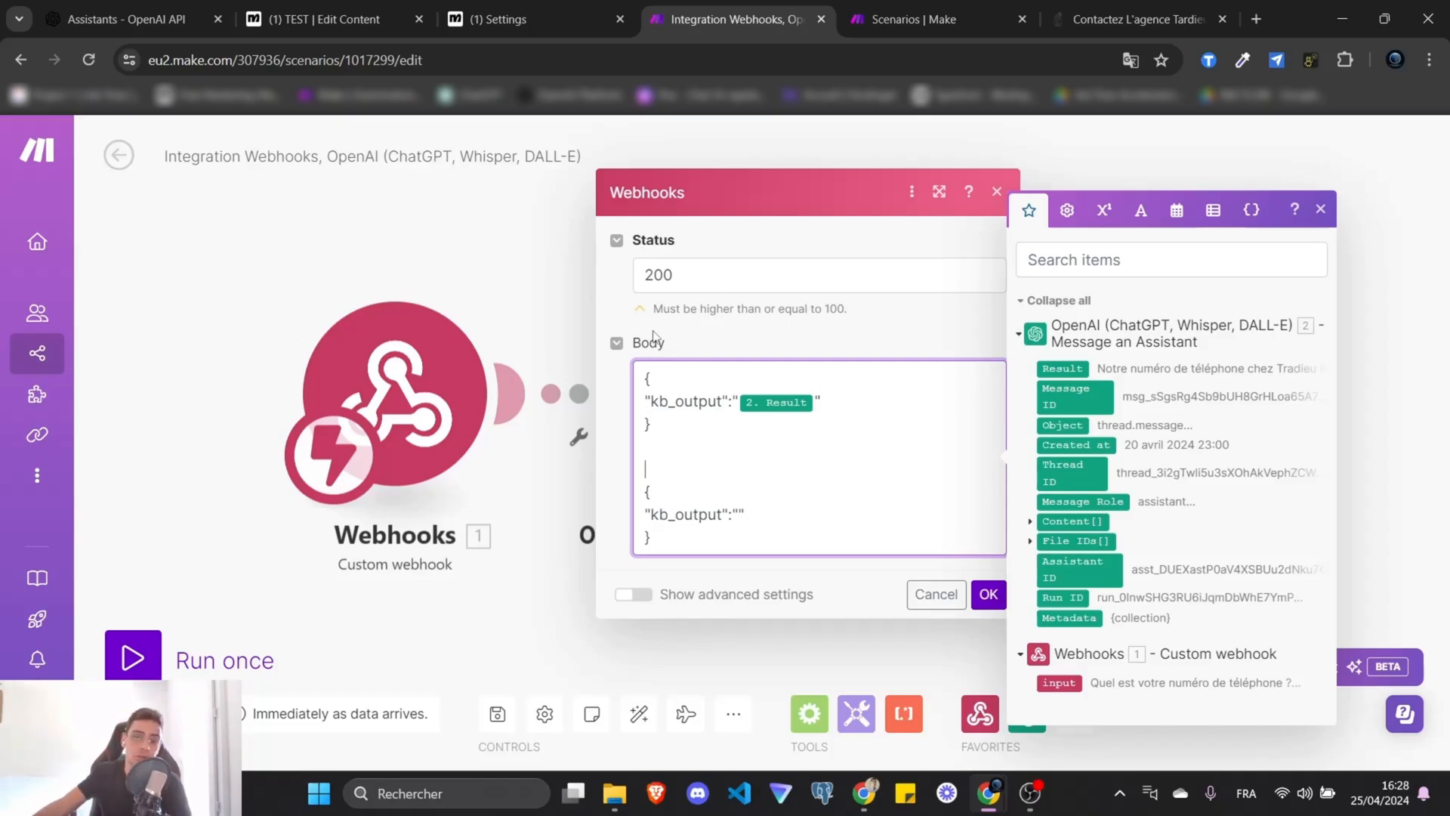
click(531, 251)
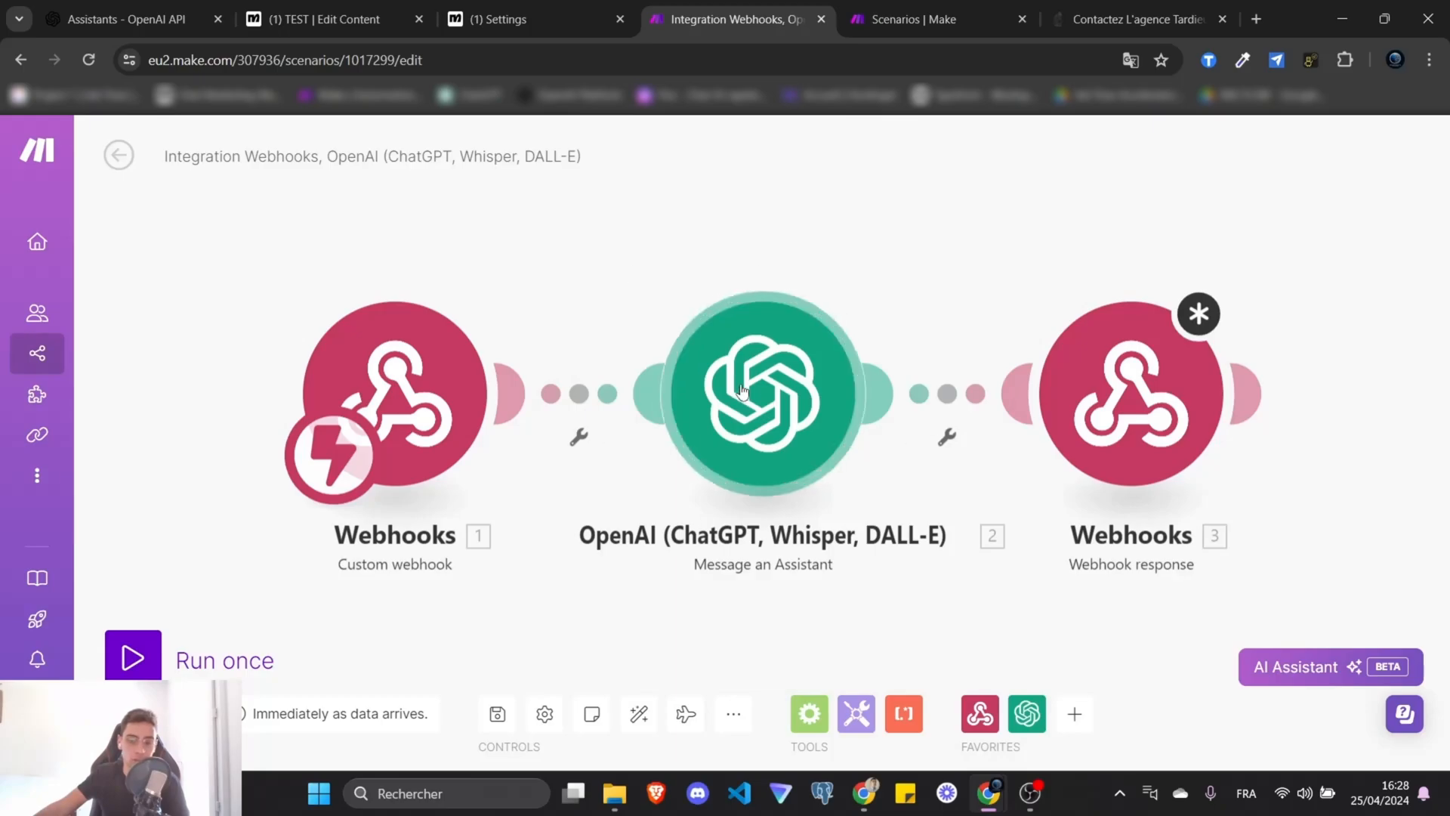
click(1103, 387)
click(800, 442)
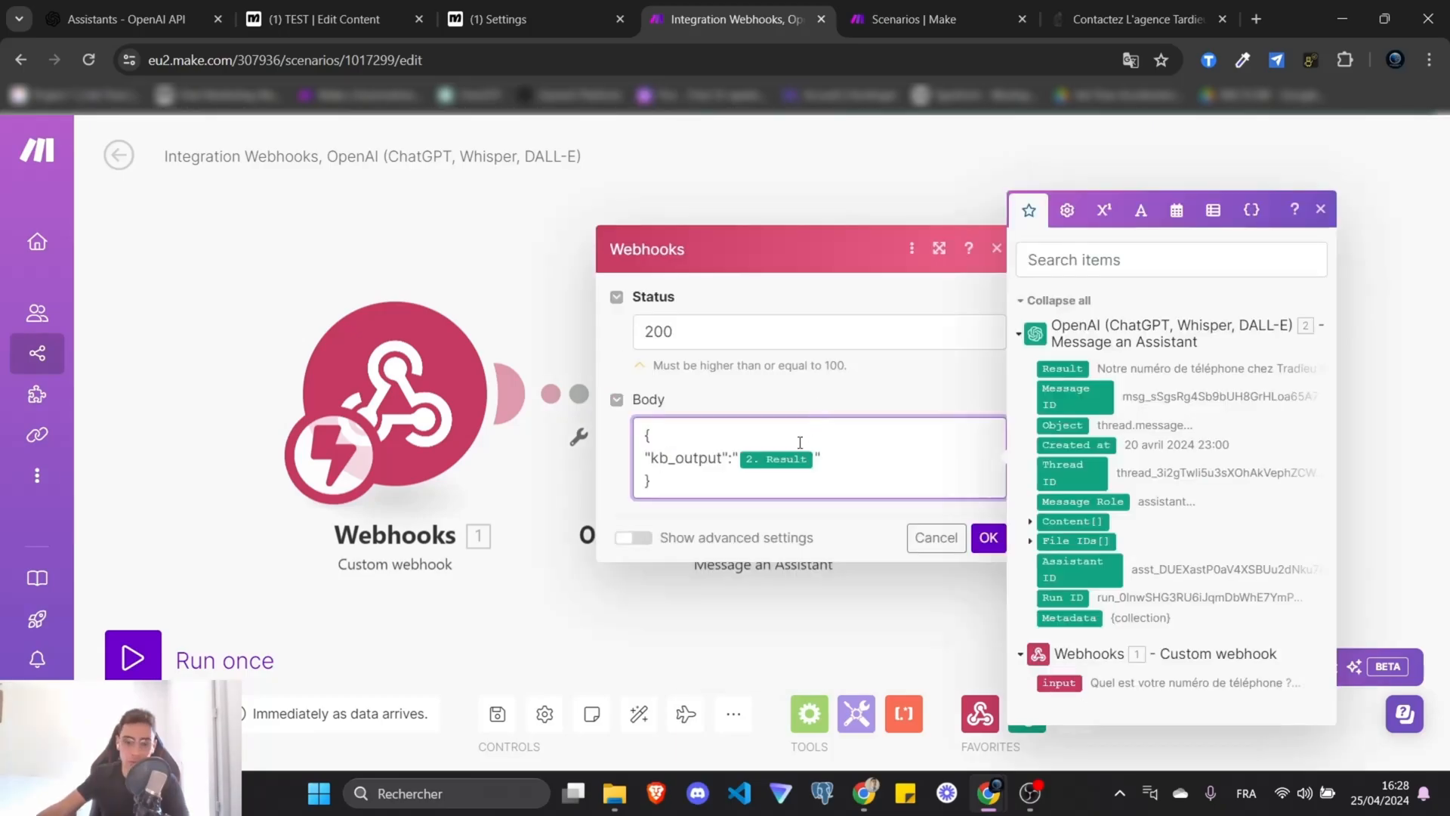
drag(798, 463, 822, 536)
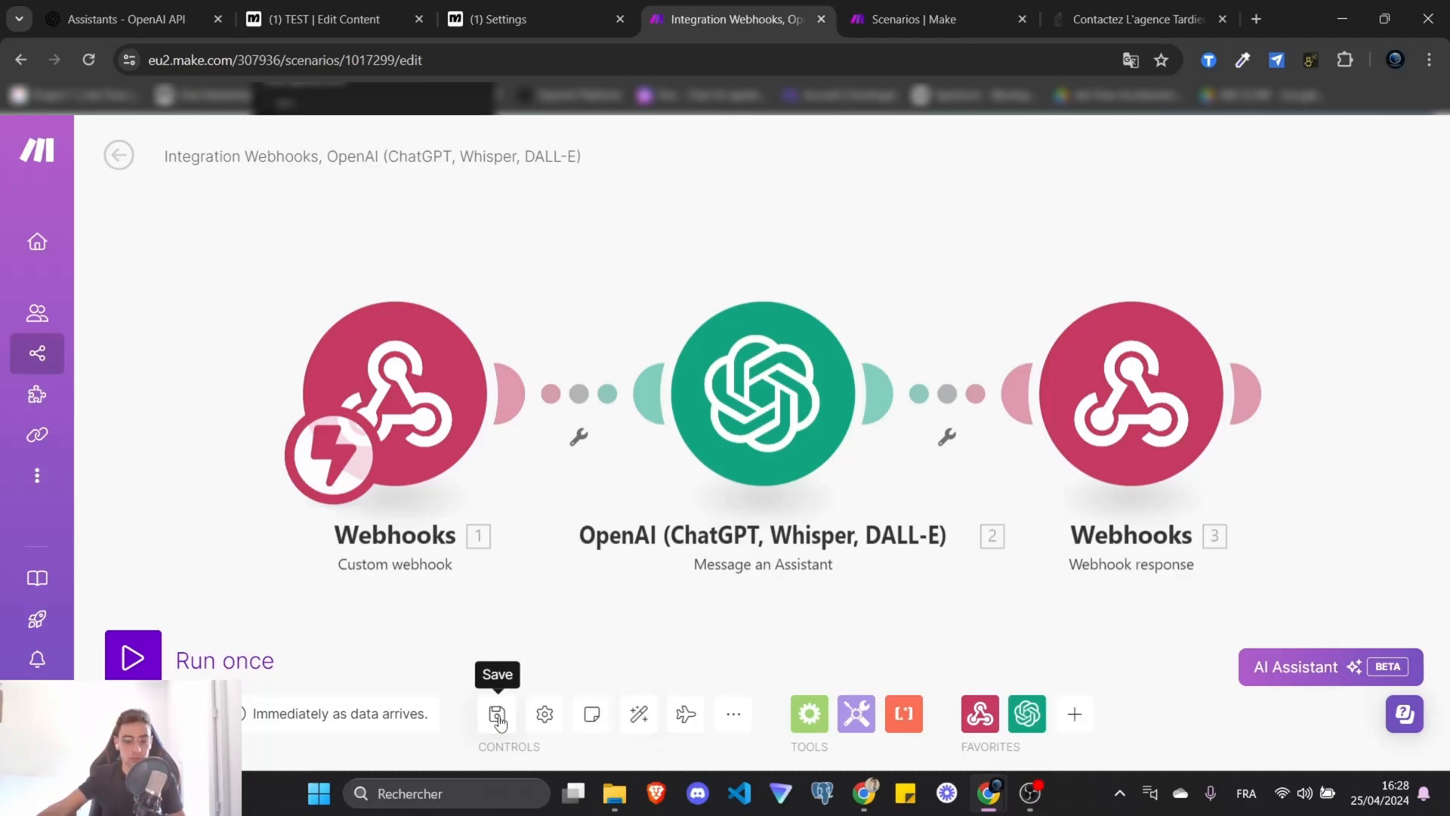
click(497, 715)
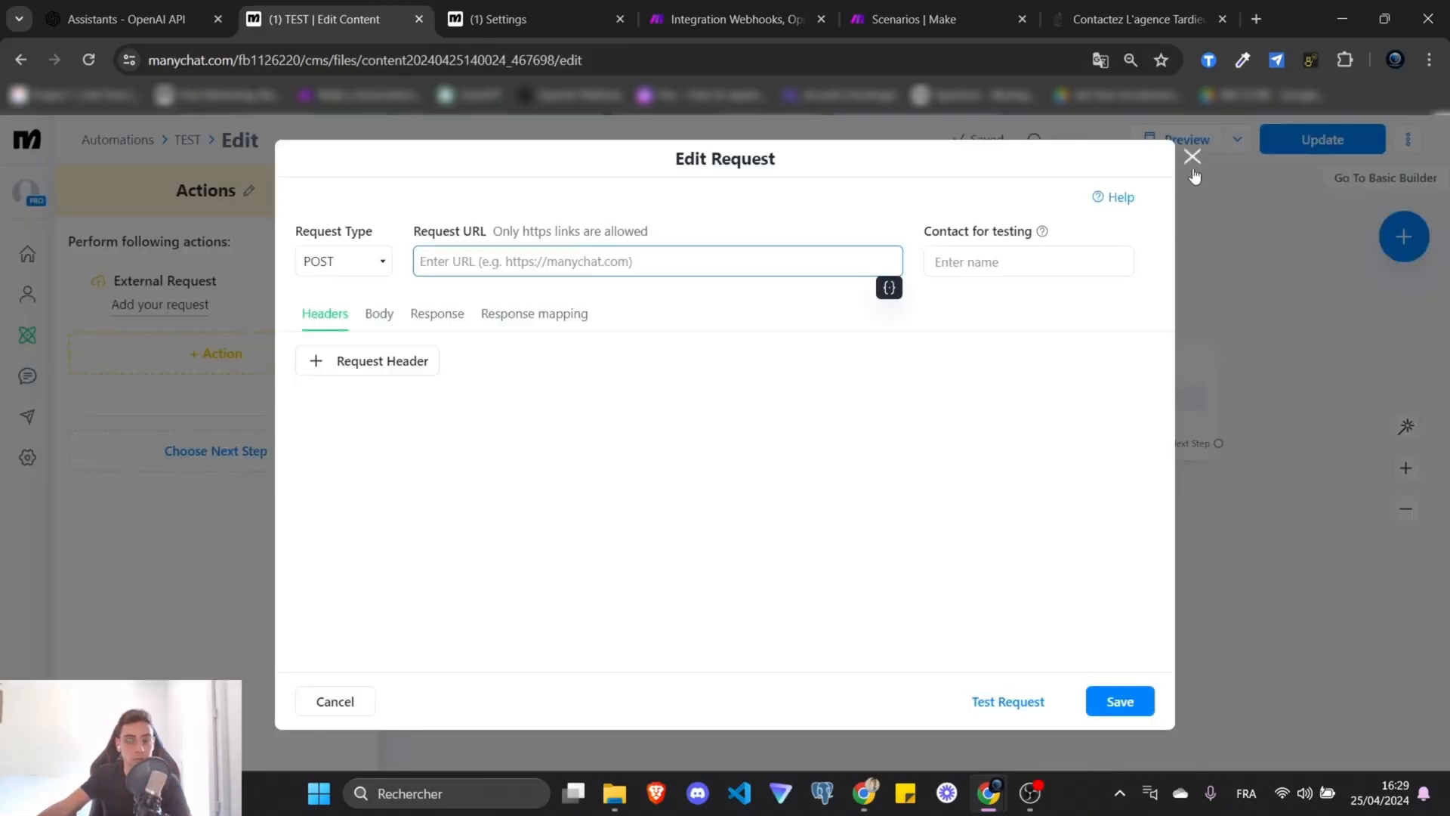
Paste the Make trigger webhook address into the ManyChat external request's Request URL.
click(1193, 152)
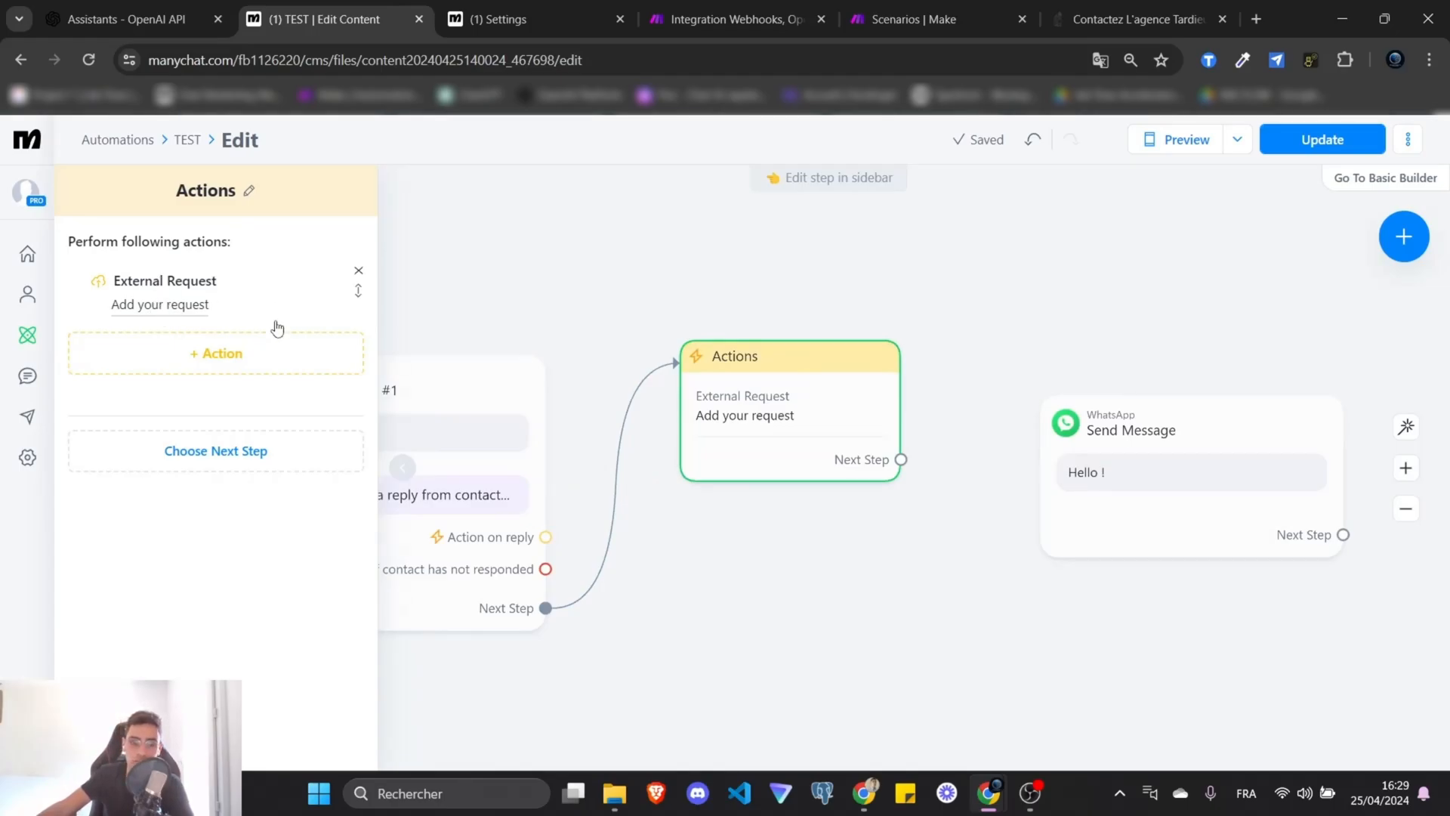
click(161, 306)
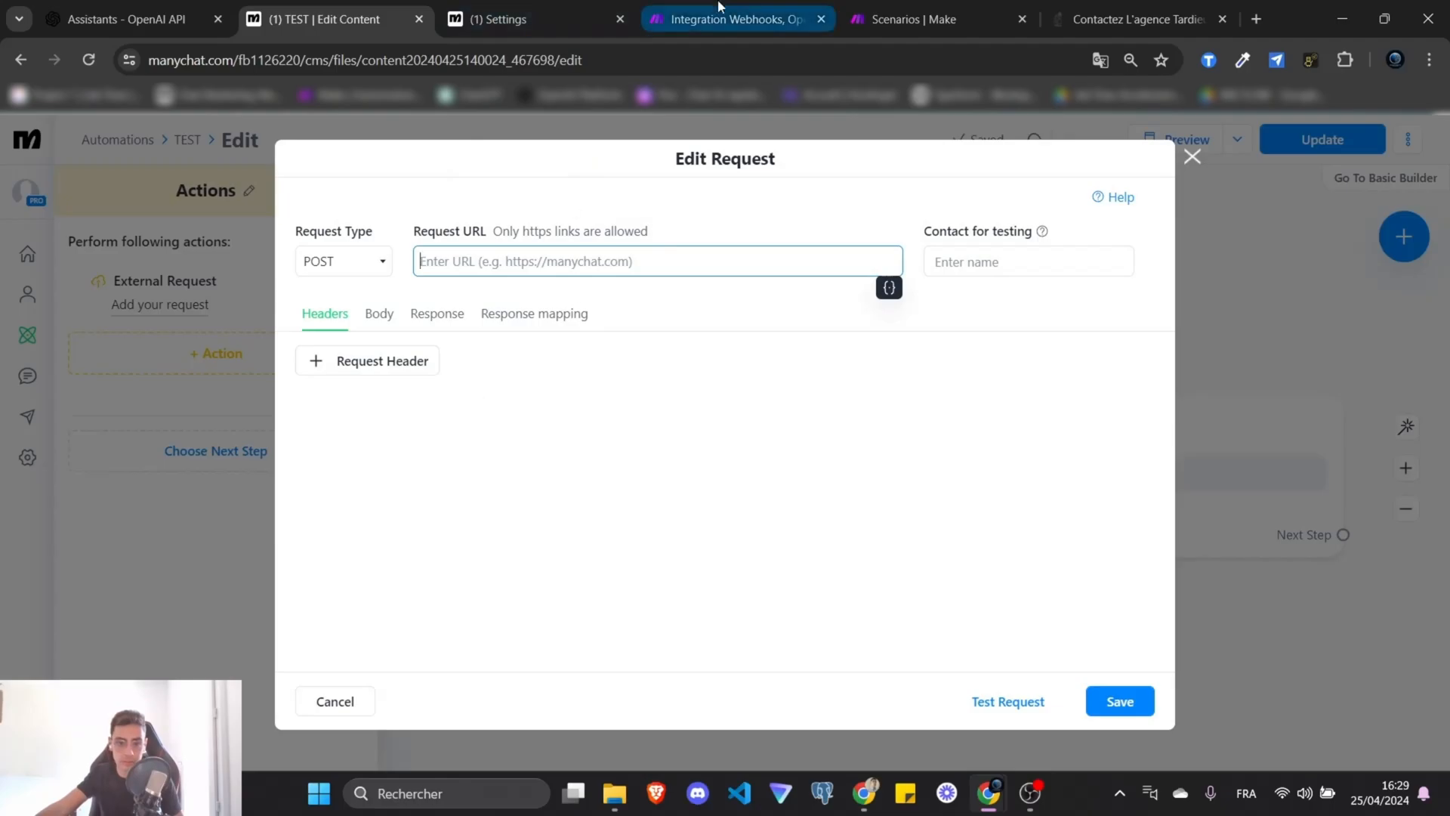
click(736, 18)
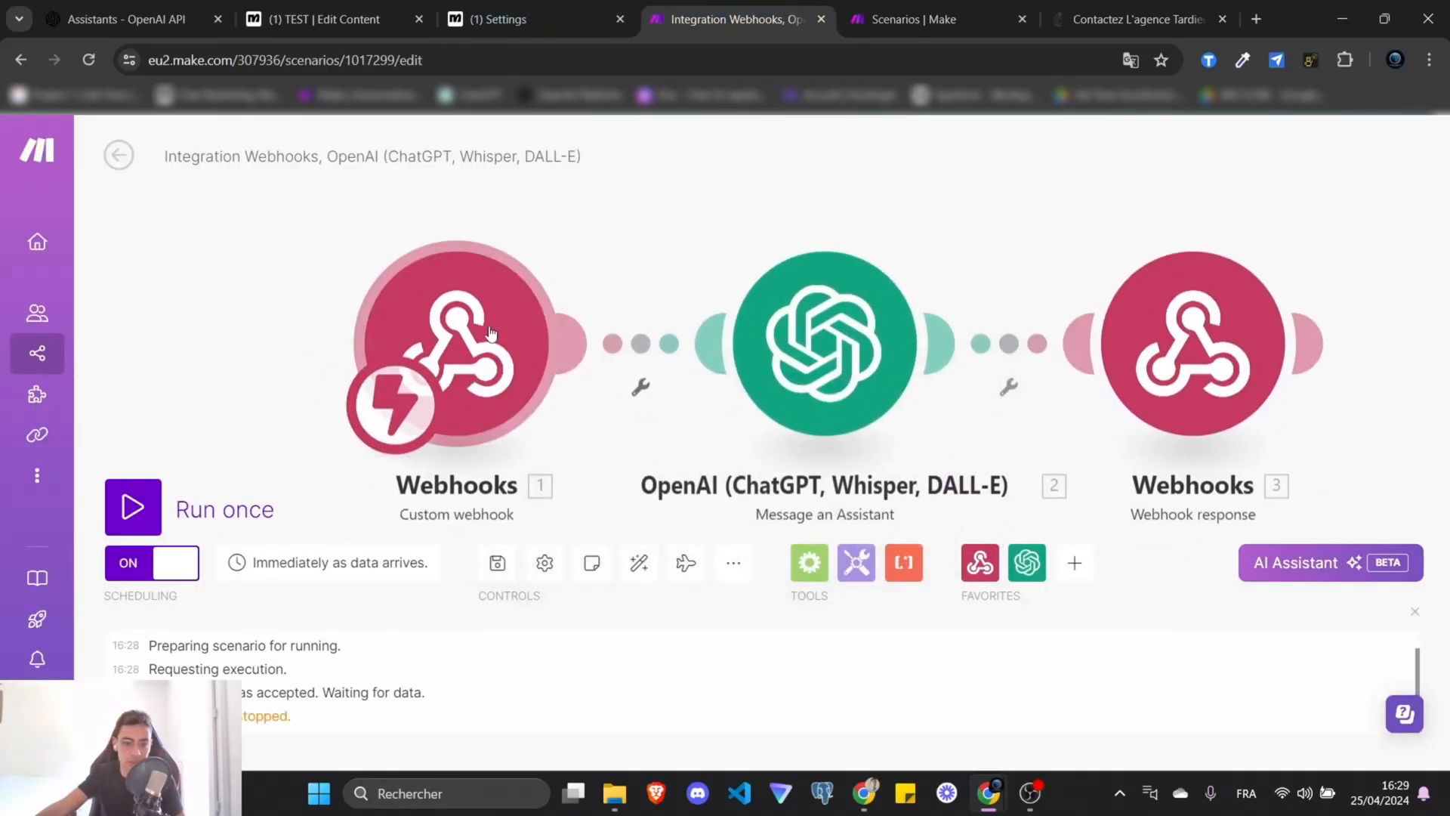
click(495, 348)
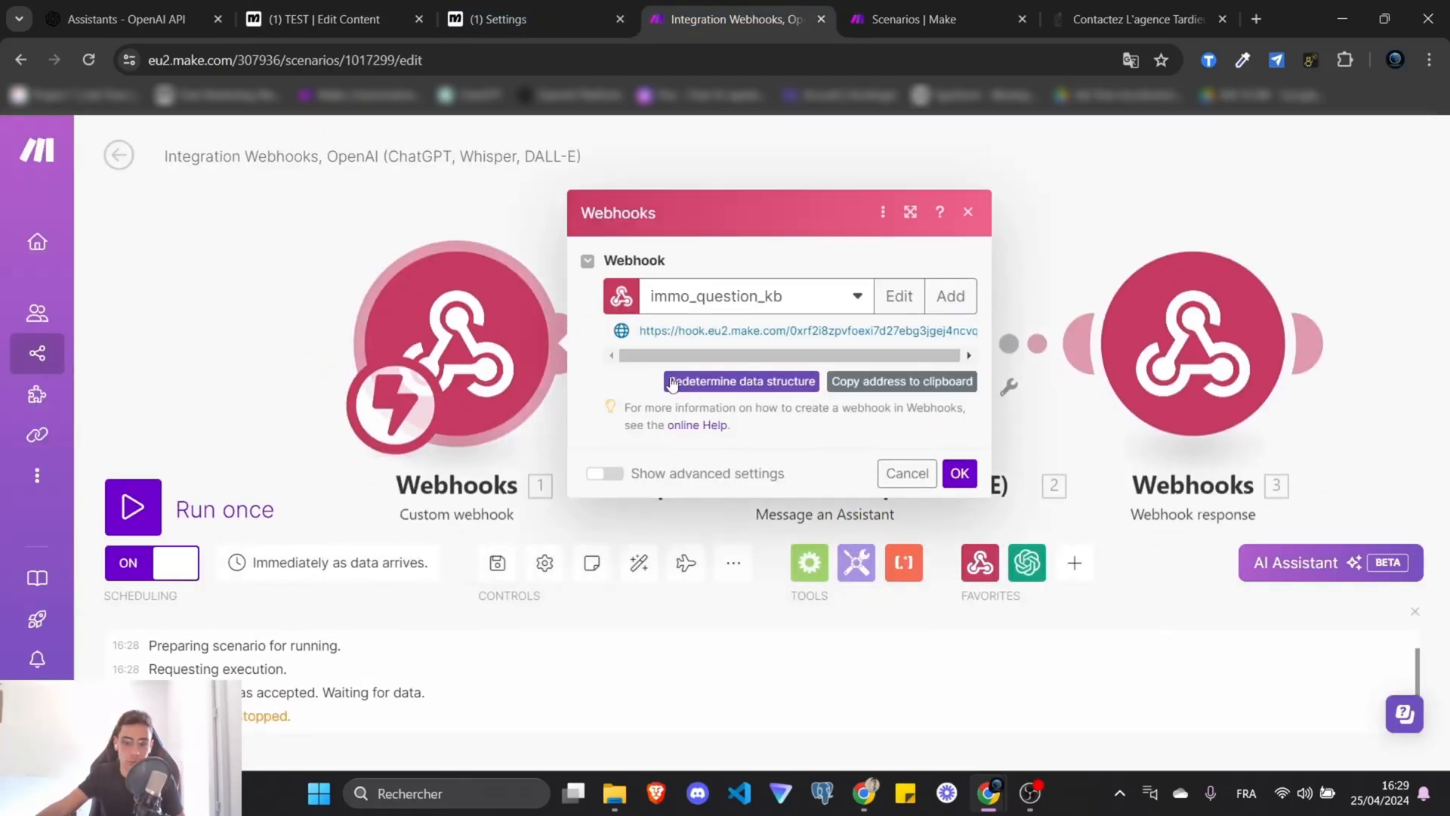
click(893, 394)
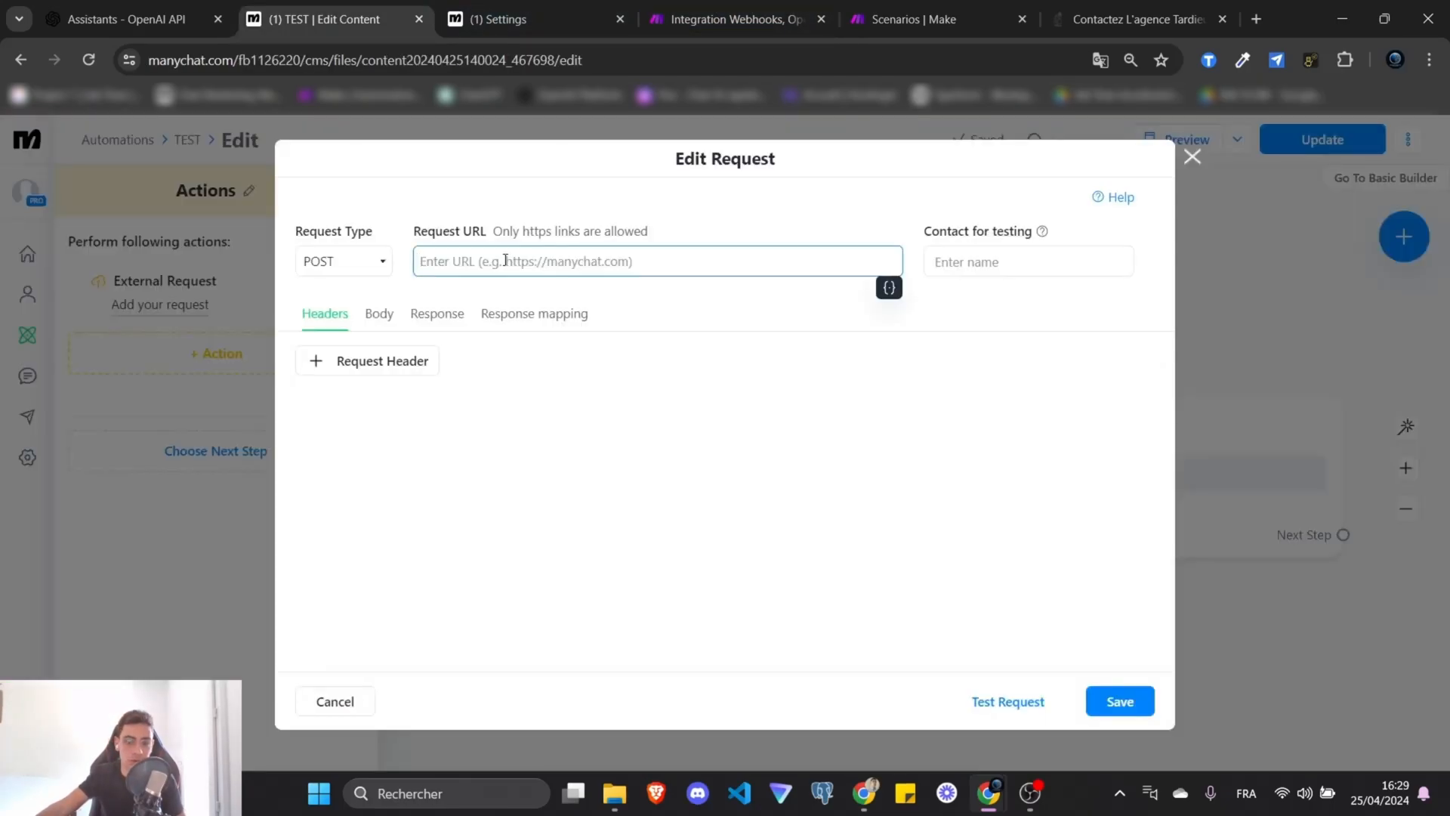
key(ctrl+v)
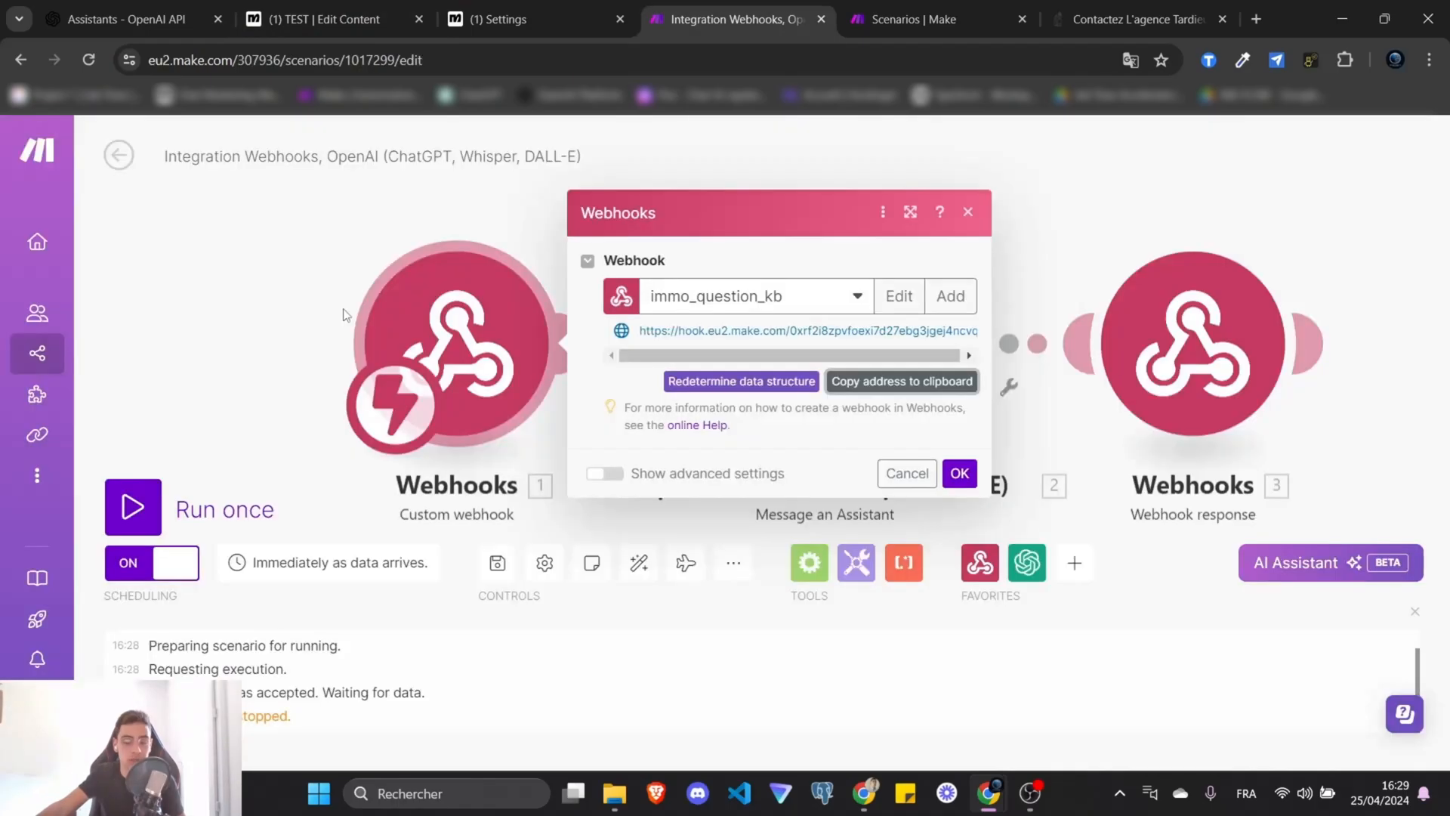
click(258, 270)
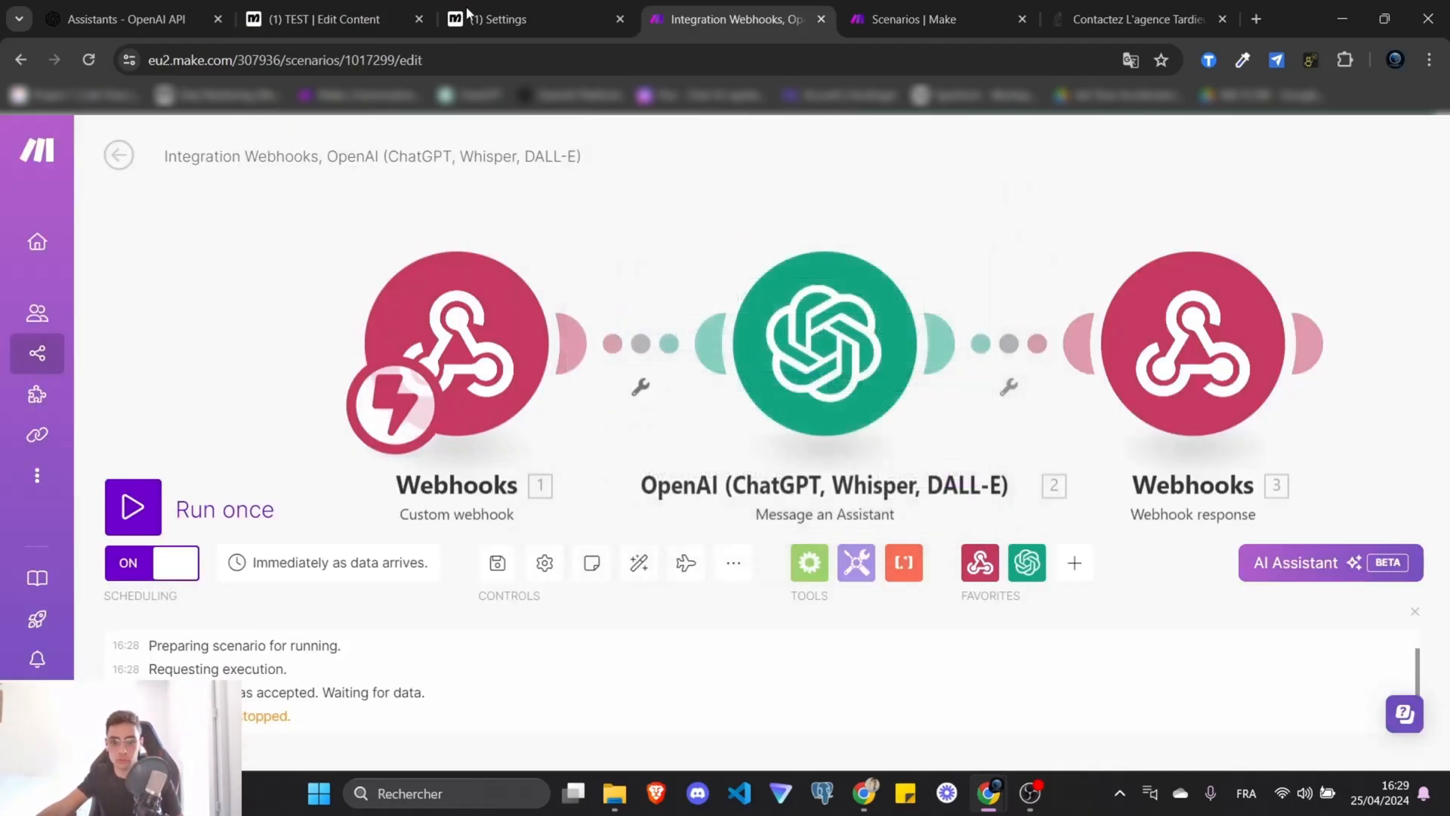
click(471, 13)
click(308, 6)
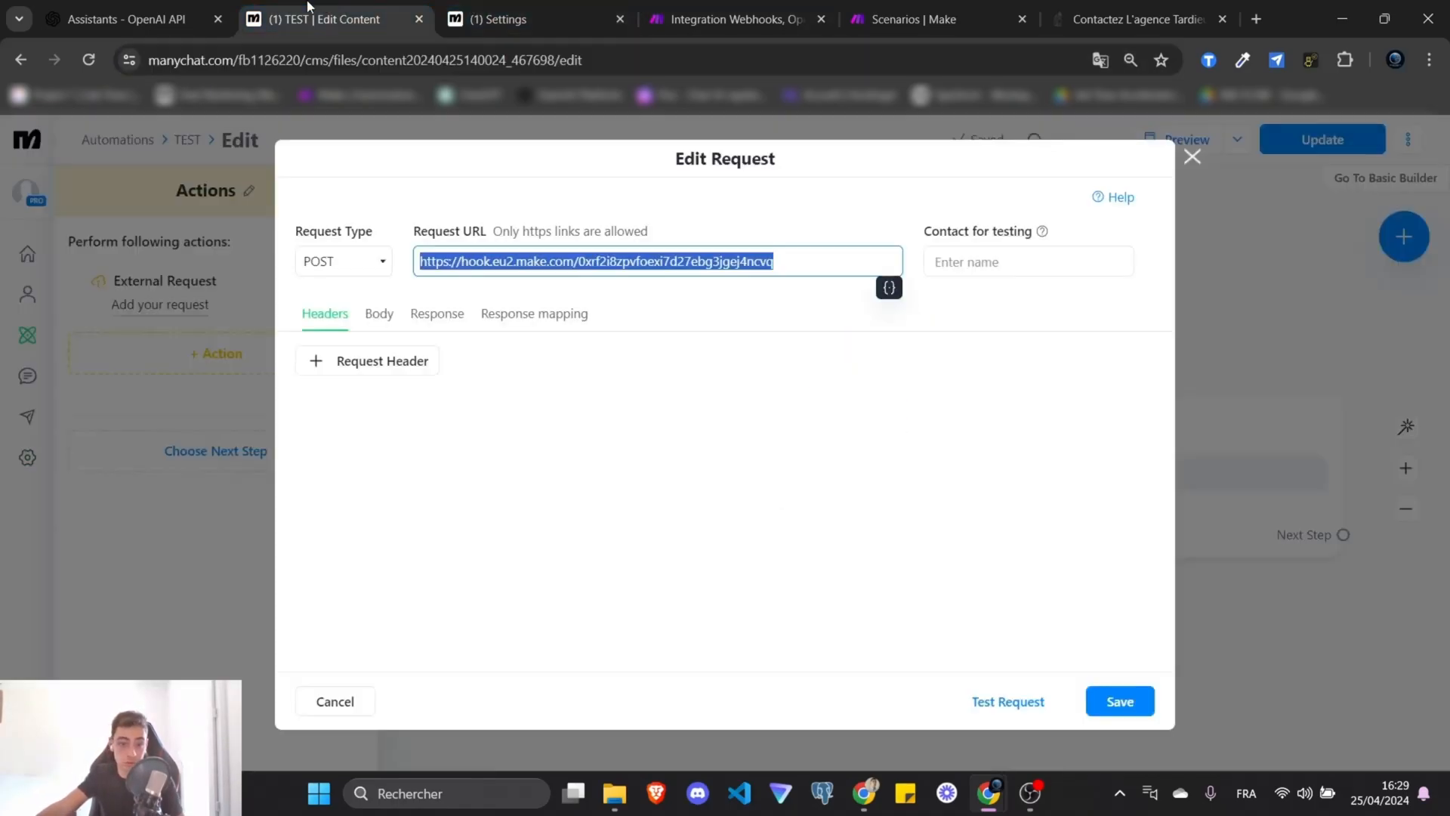
Write the request body as {"input": } with the contact's Last Text Input as the value.
click(496, 398)
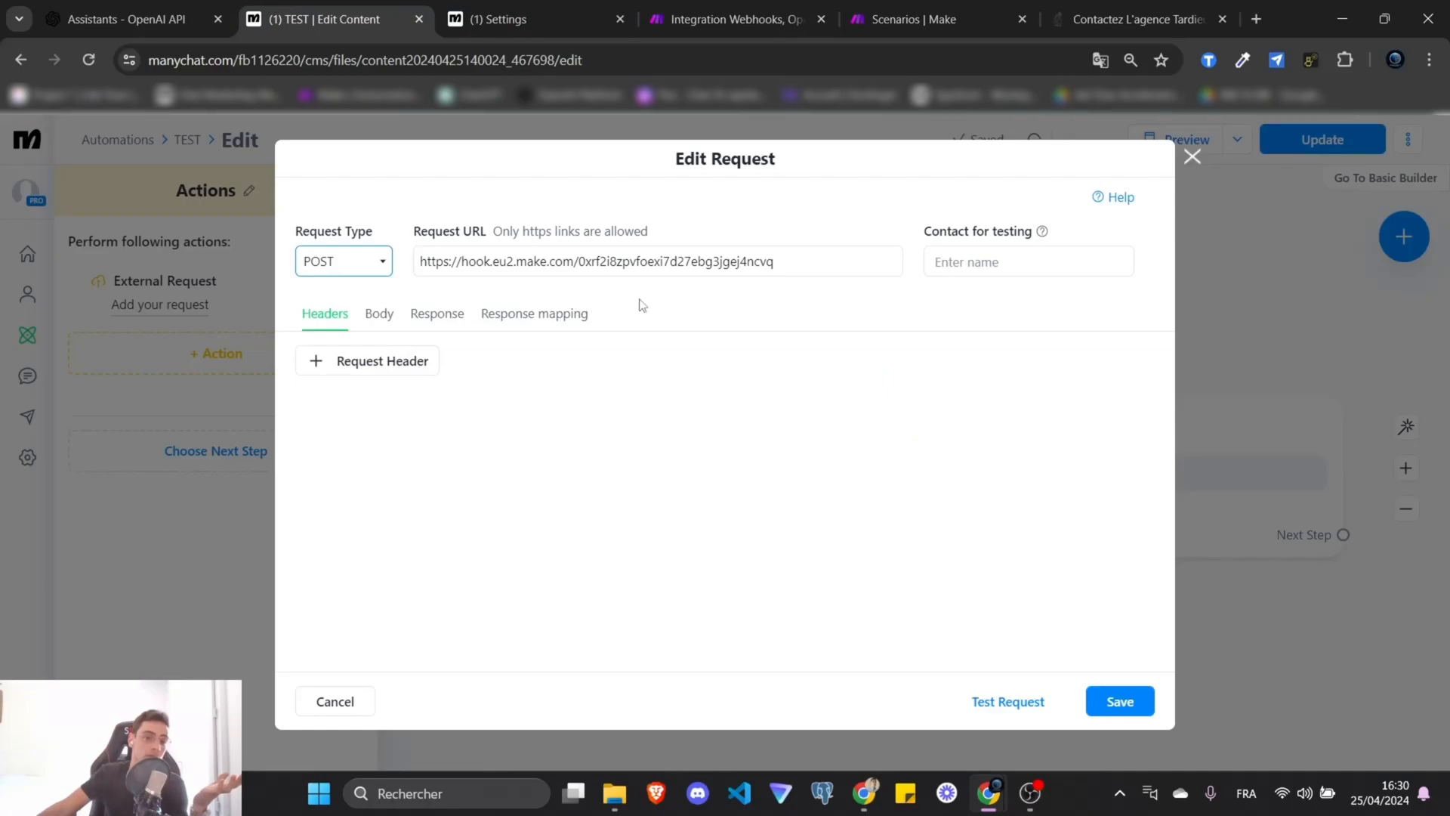
click(386, 315)
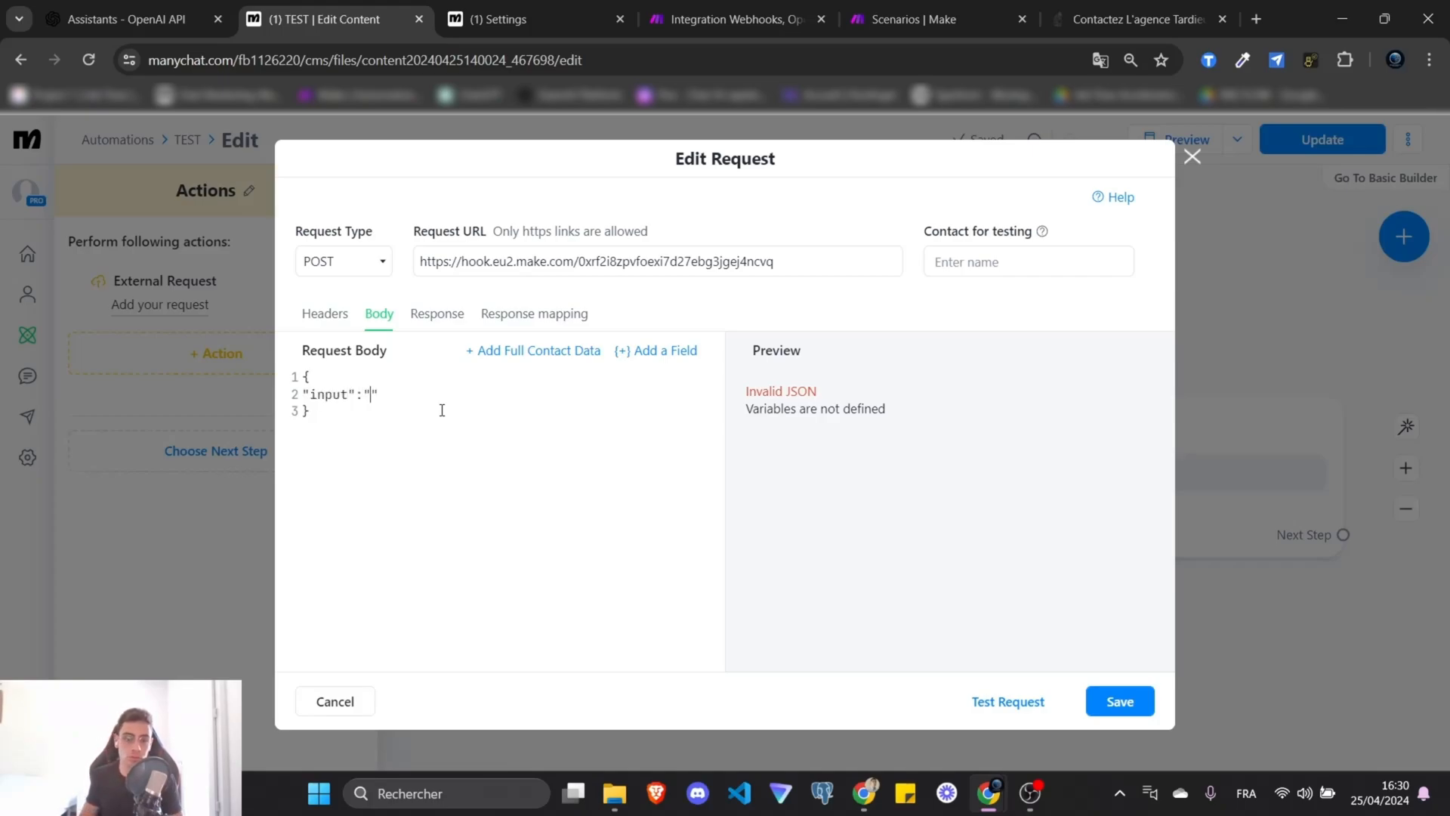
key(BackSpace)
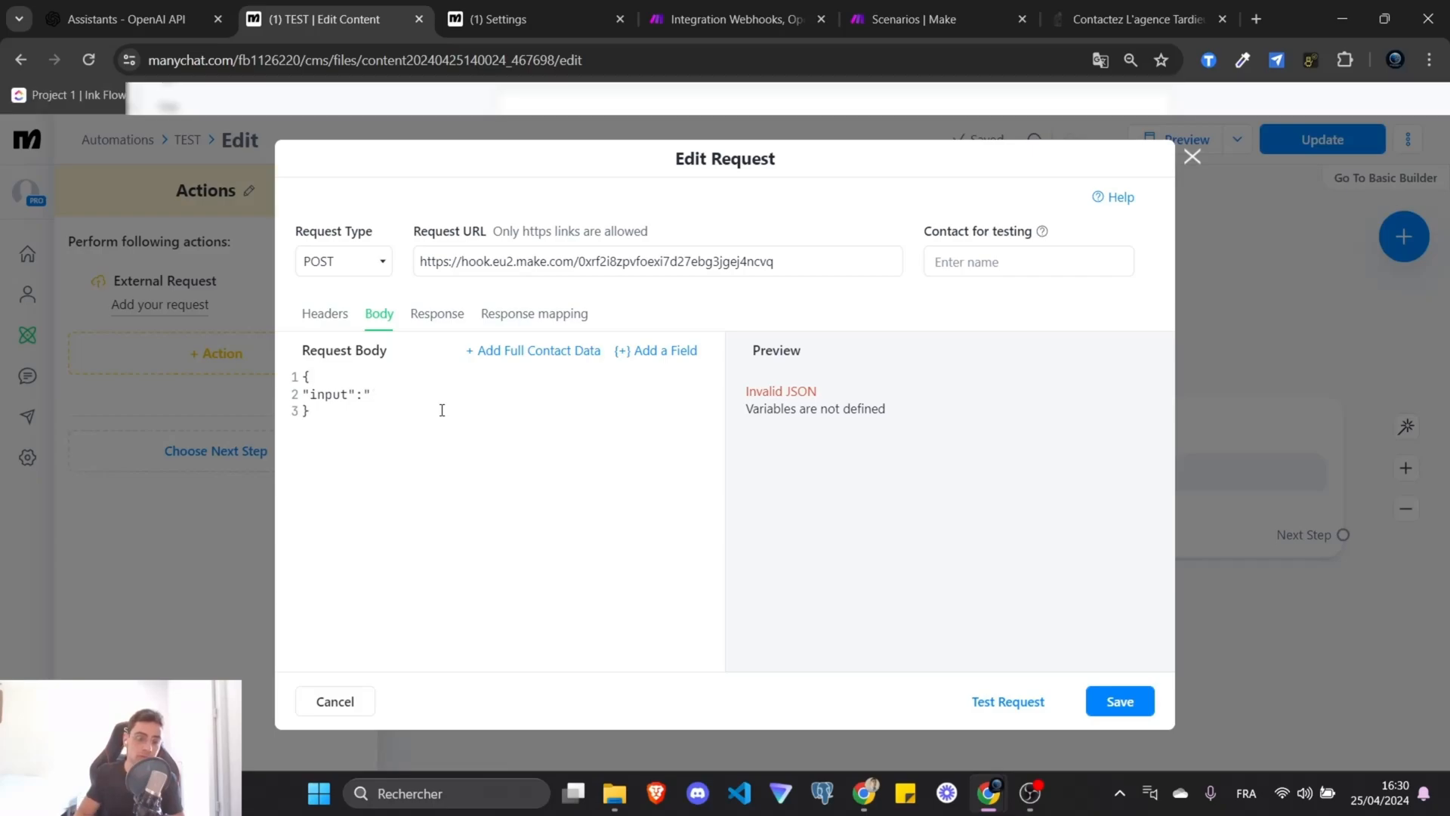
click(655, 359)
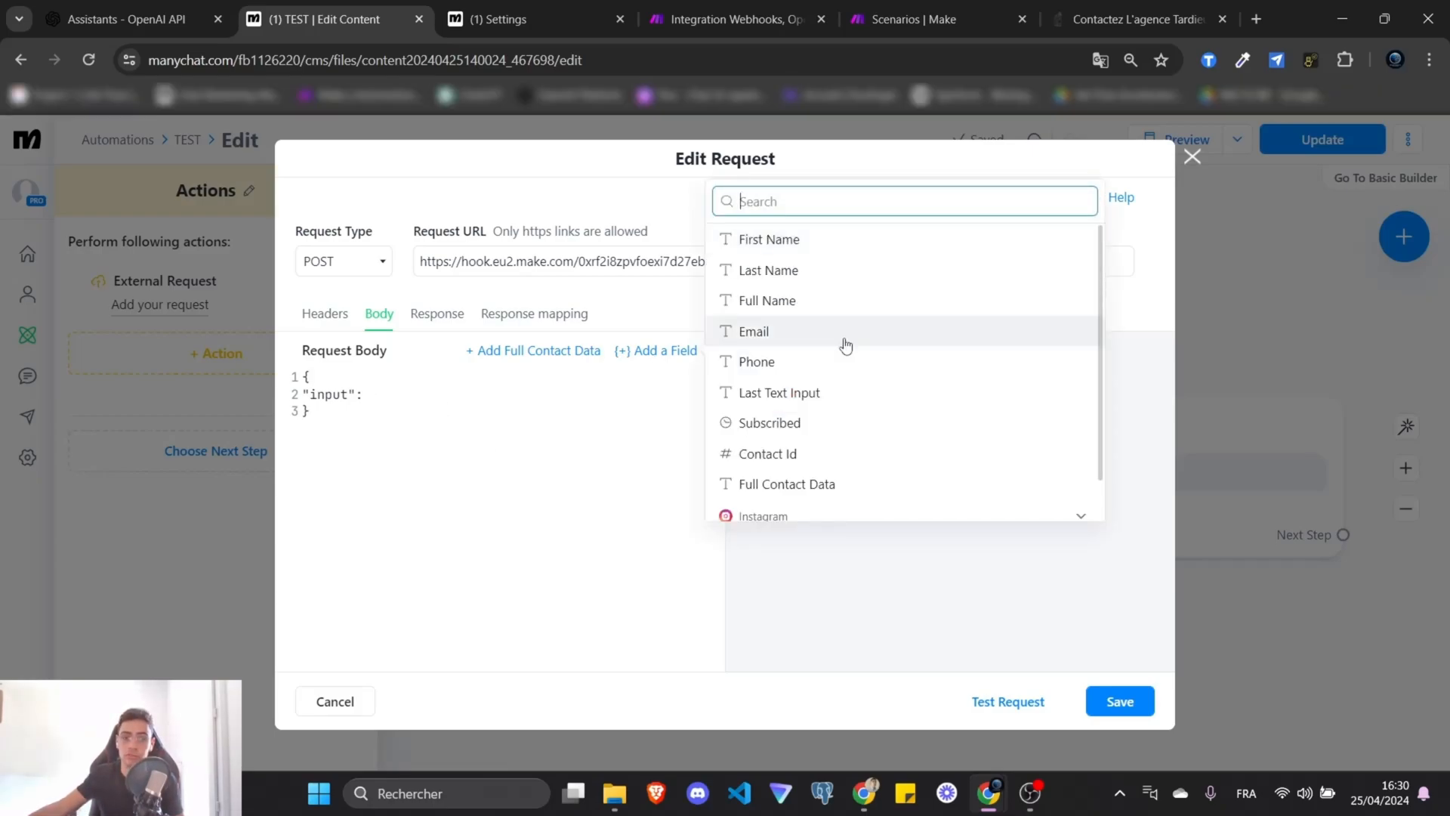
click(580, 370)
click(673, 351)
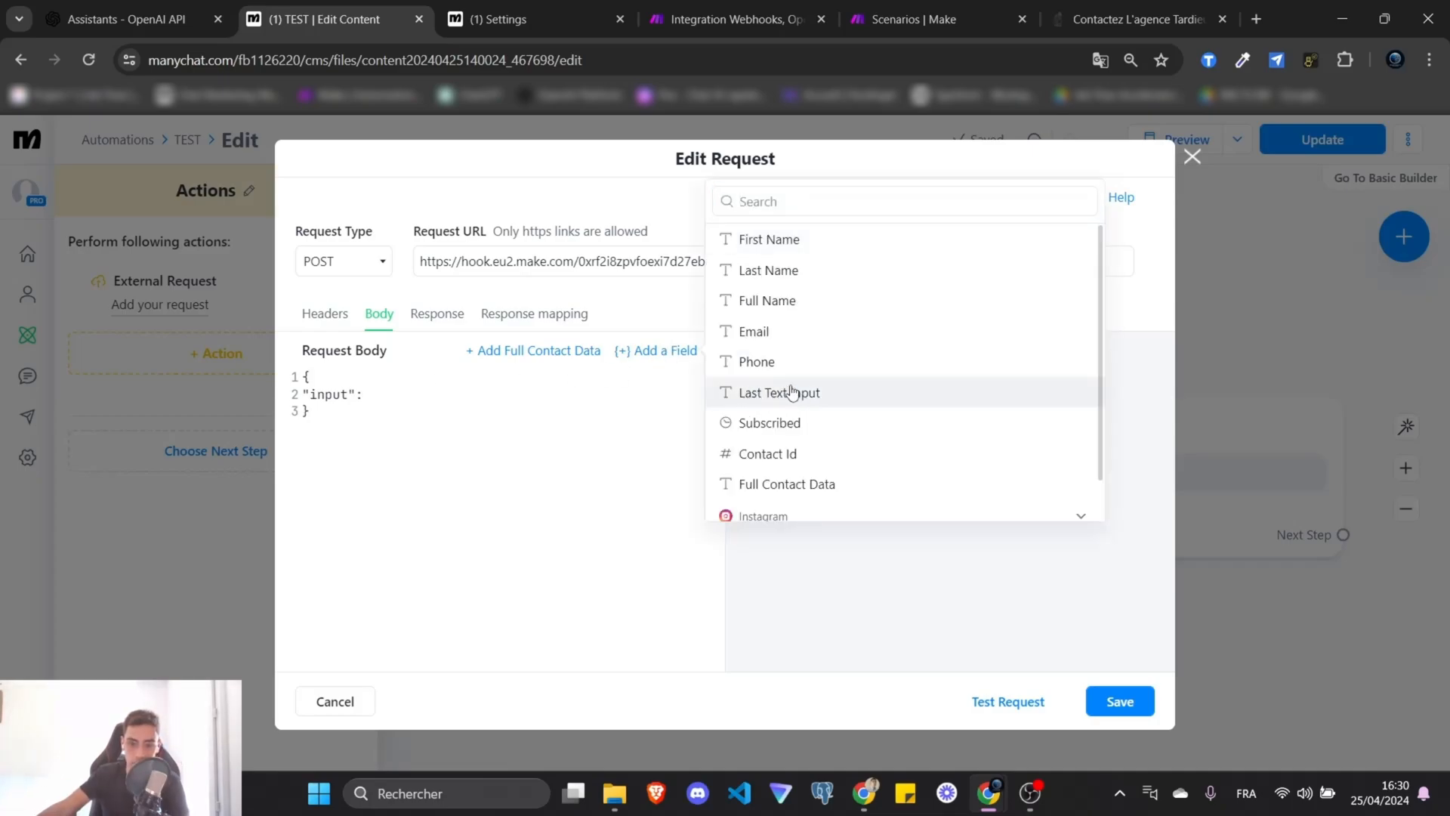
click(786, 392)
Enable Encode to JSON on the Last Text Input value in the request body.
click(414, 394)
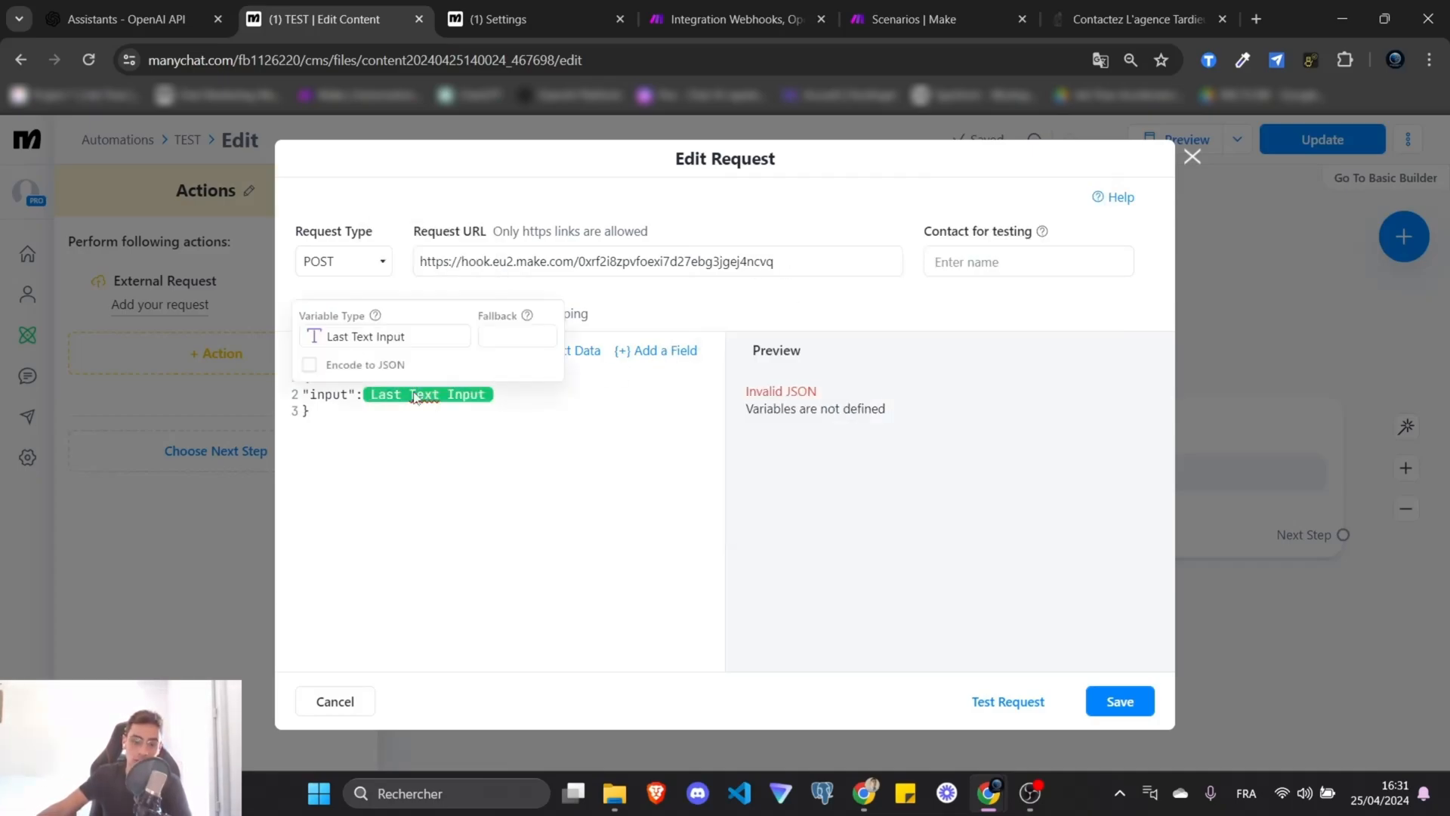
click(310, 366)
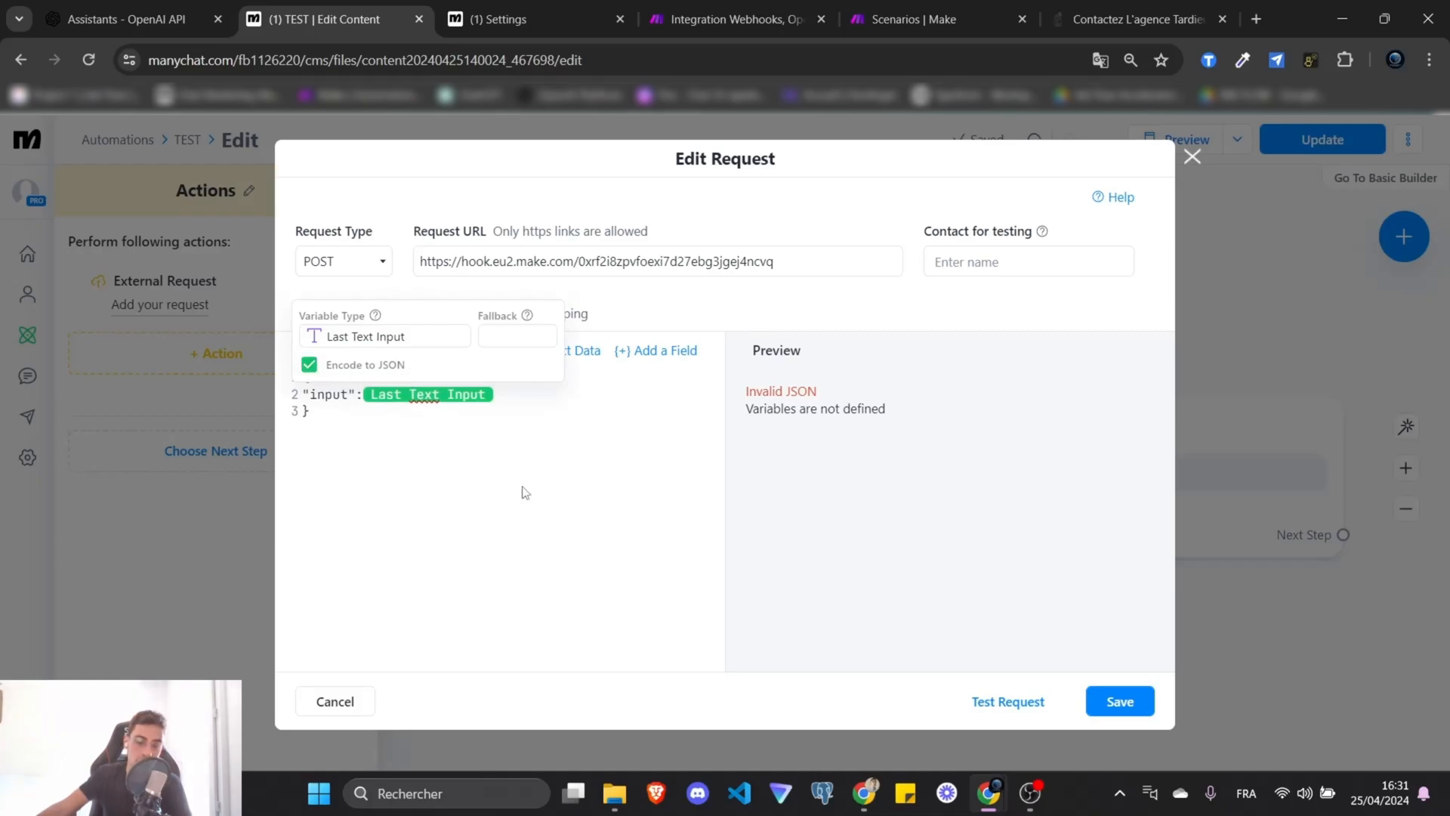
click(522, 403)
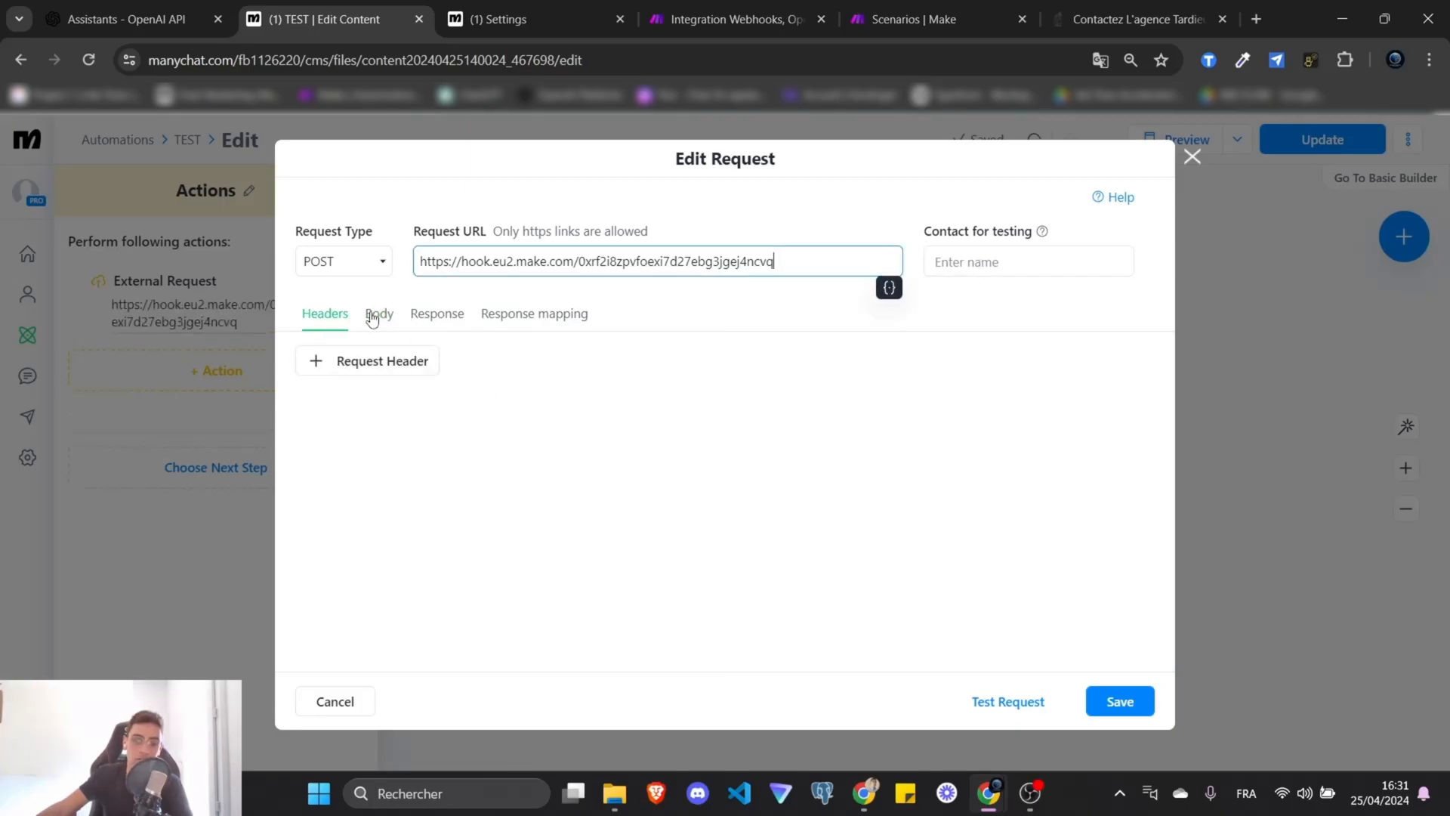
click(378, 314)
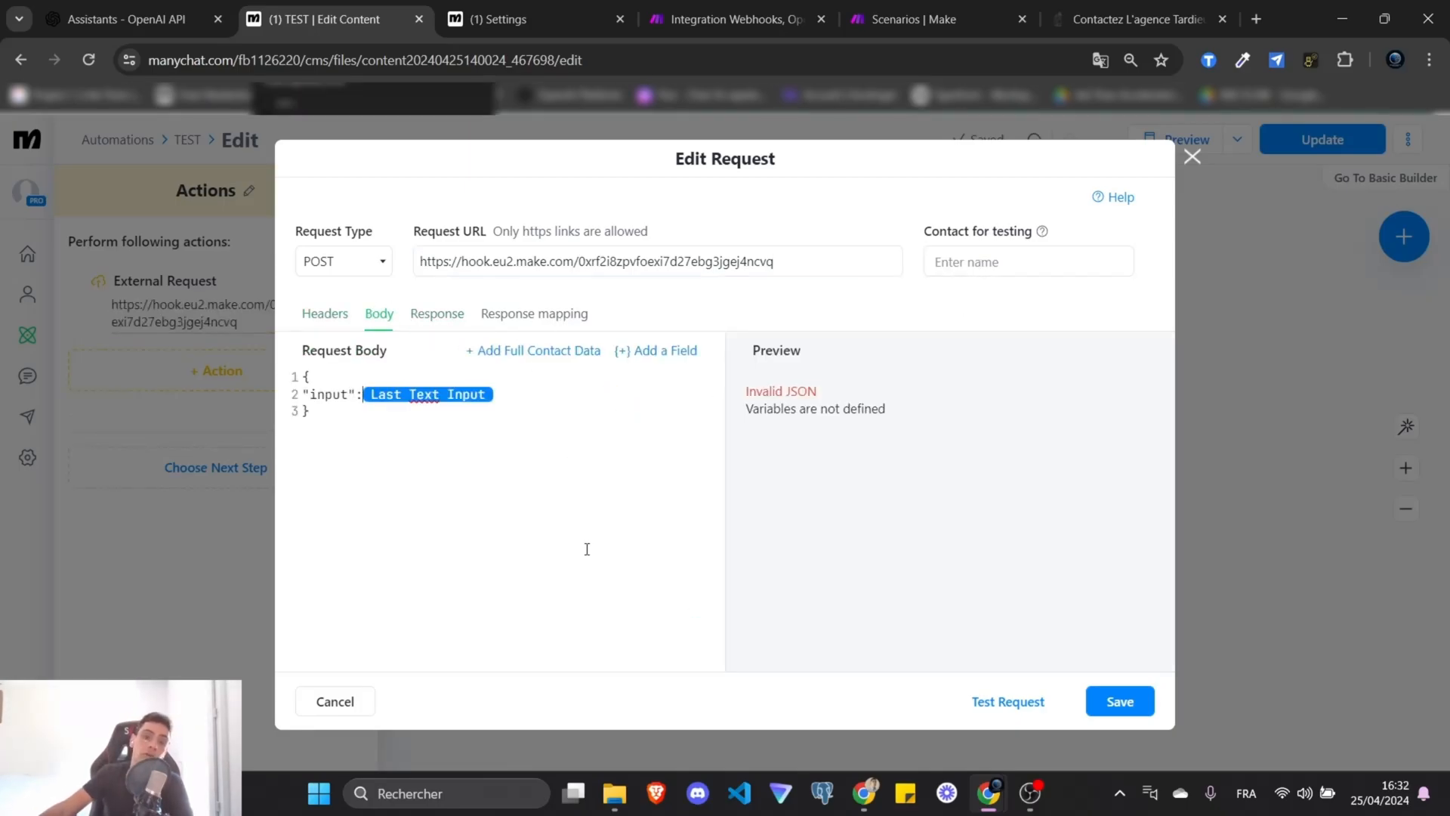
click(732, 19)
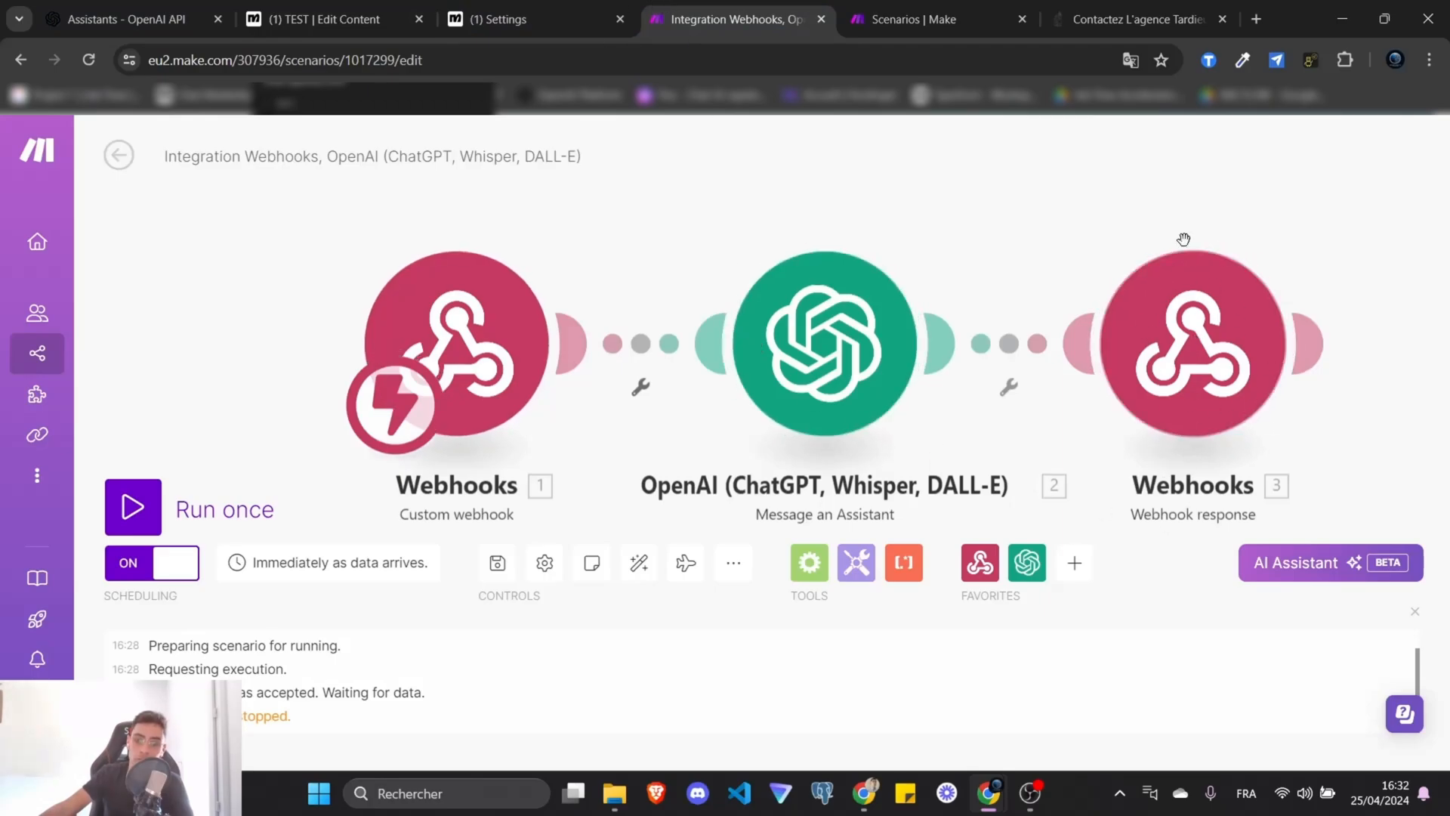
Show the request's Response mapping, then go to the still-empty Settings > User Fields page.
click(521, 21)
click(336, 15)
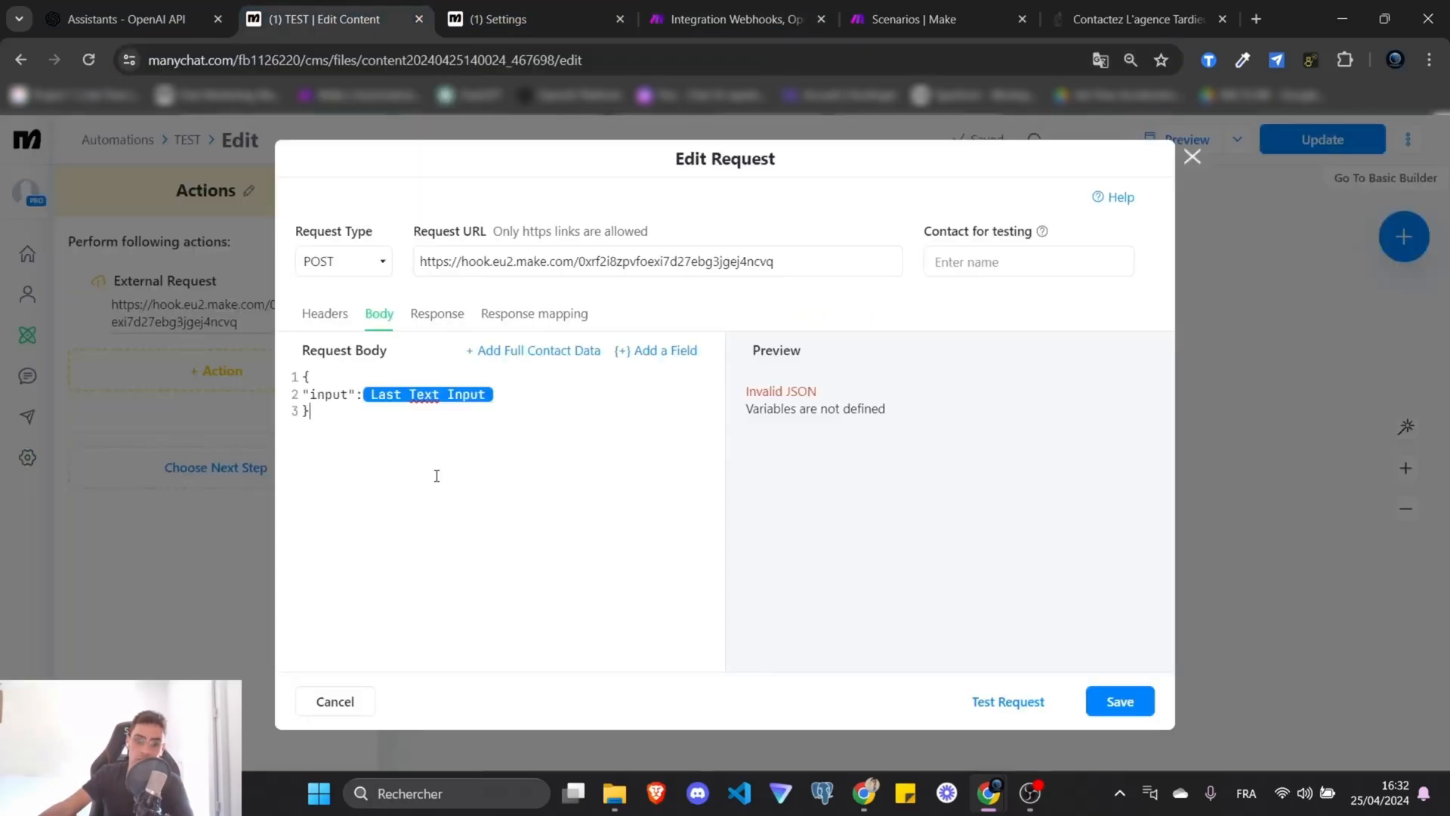
drag(437, 476, 291, 364)
click(497, 473)
click(569, 329)
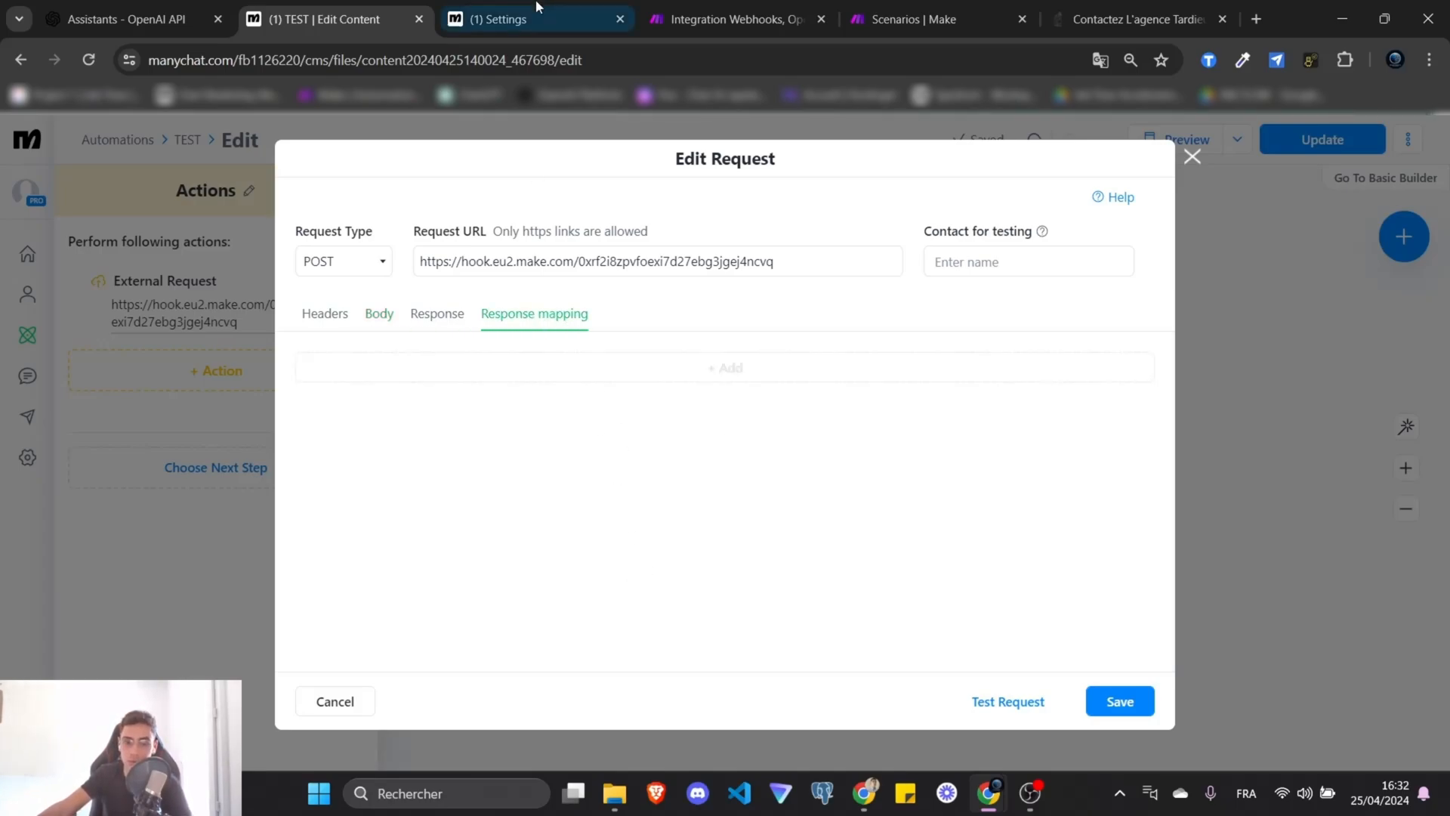
mouse_move(537, 6)
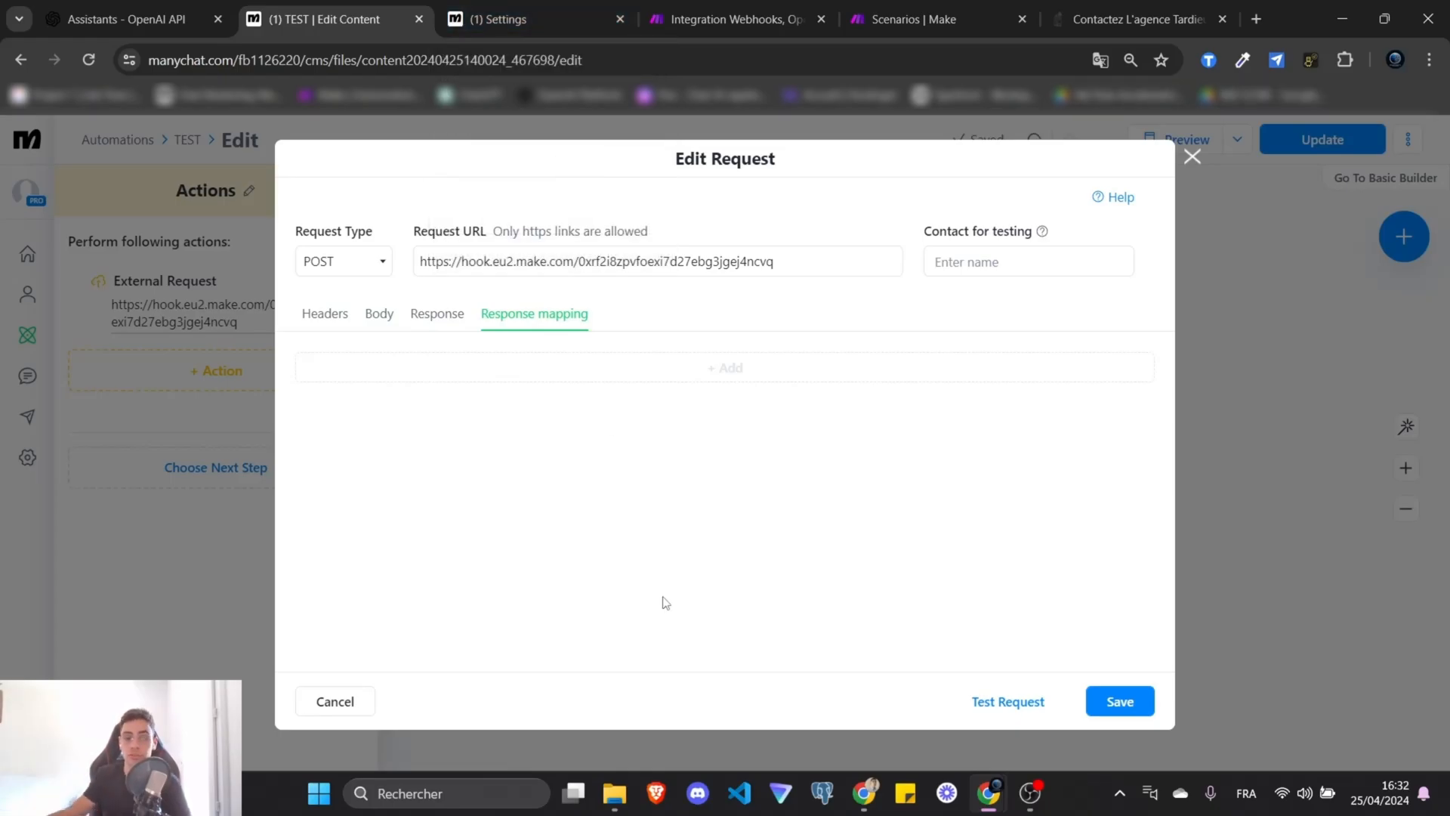
click(498, 19)
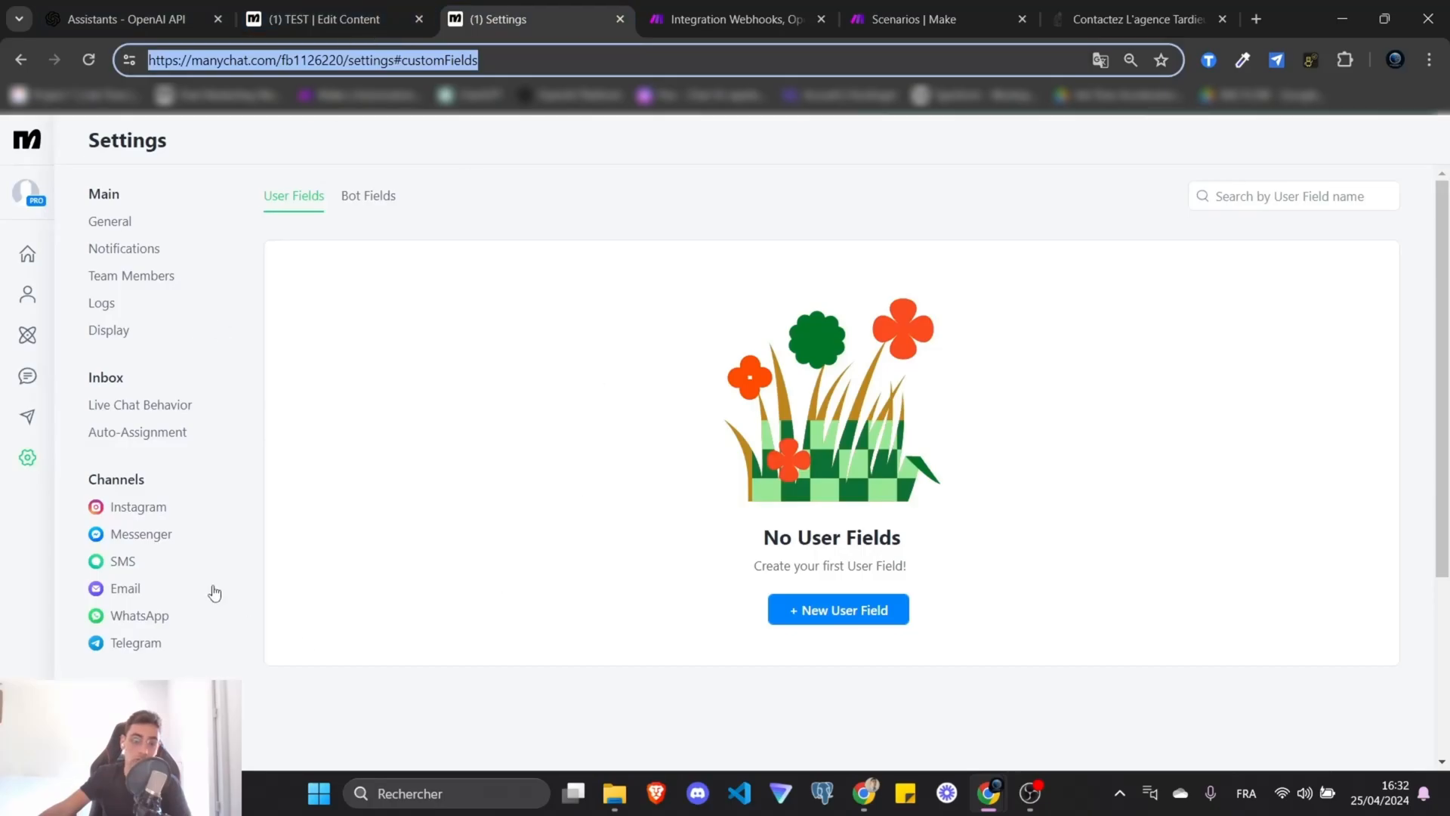
Create a new user field named kb_output, copying the key name from Make's webhook response.
click(28, 462)
scroll(116, 449, down, 5)
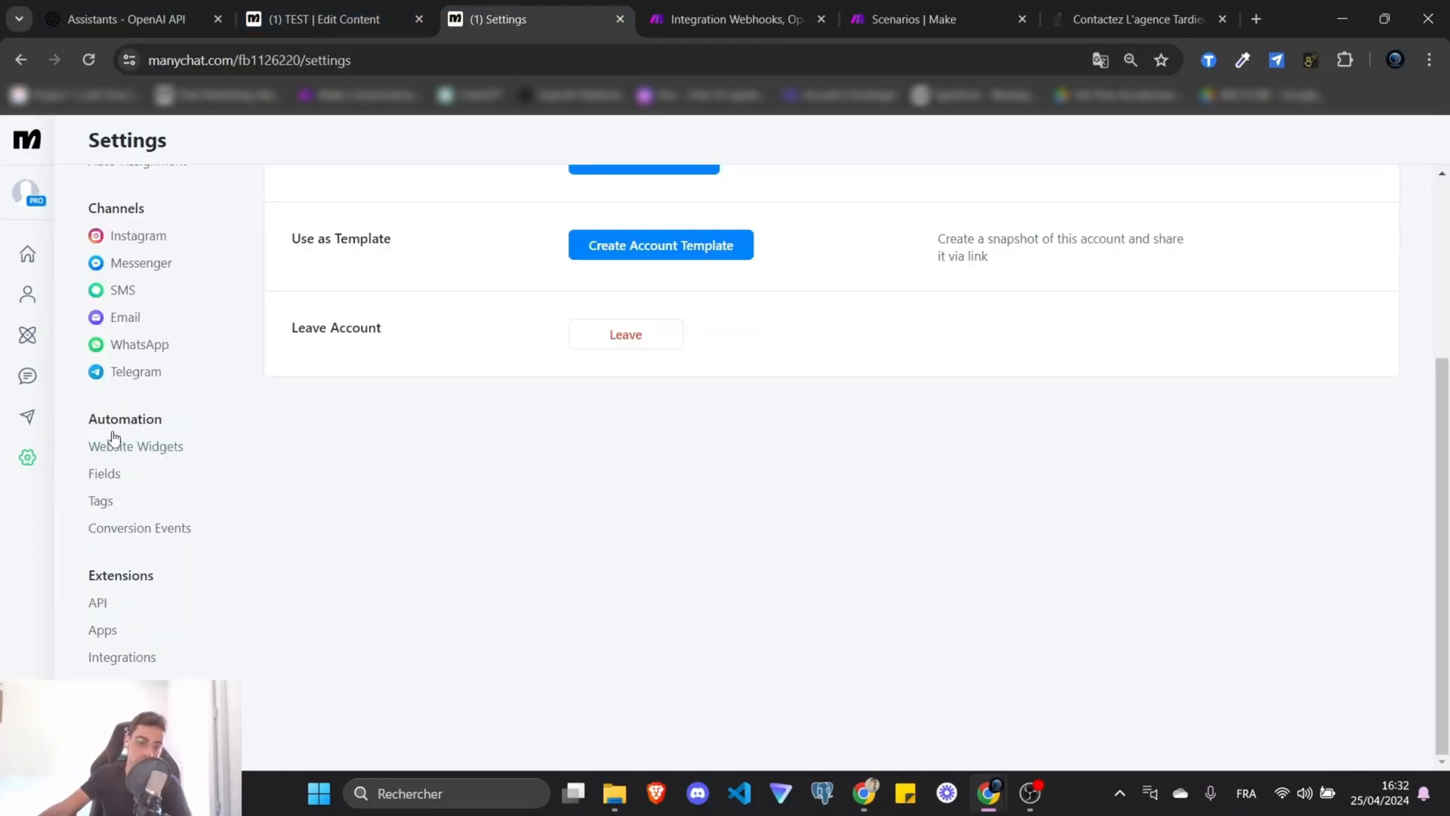
click(104, 474)
click(856, 609)
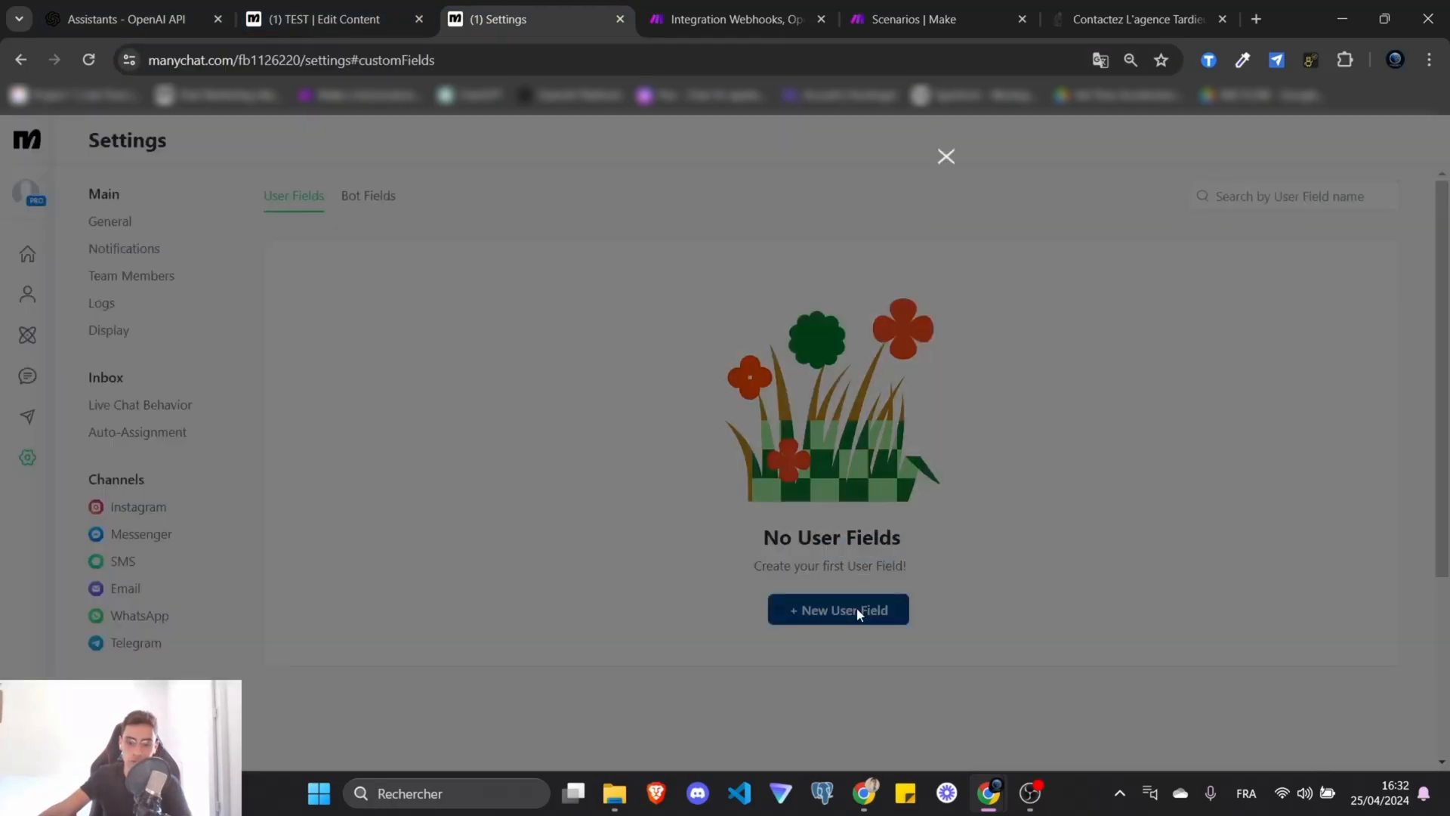
click(755, 20)
click(1175, 421)
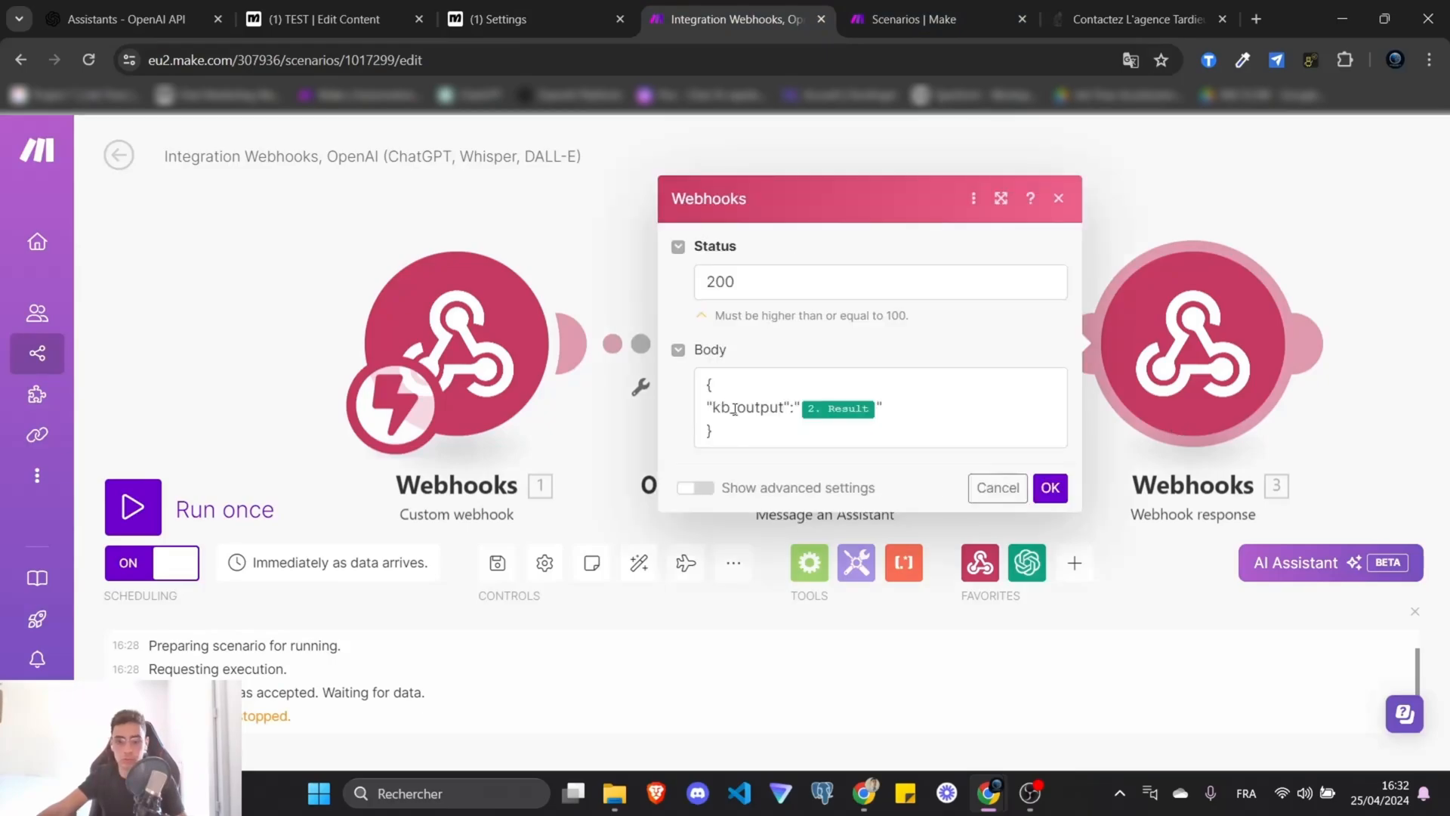
double_click(742, 408)
key(ctrl+c)
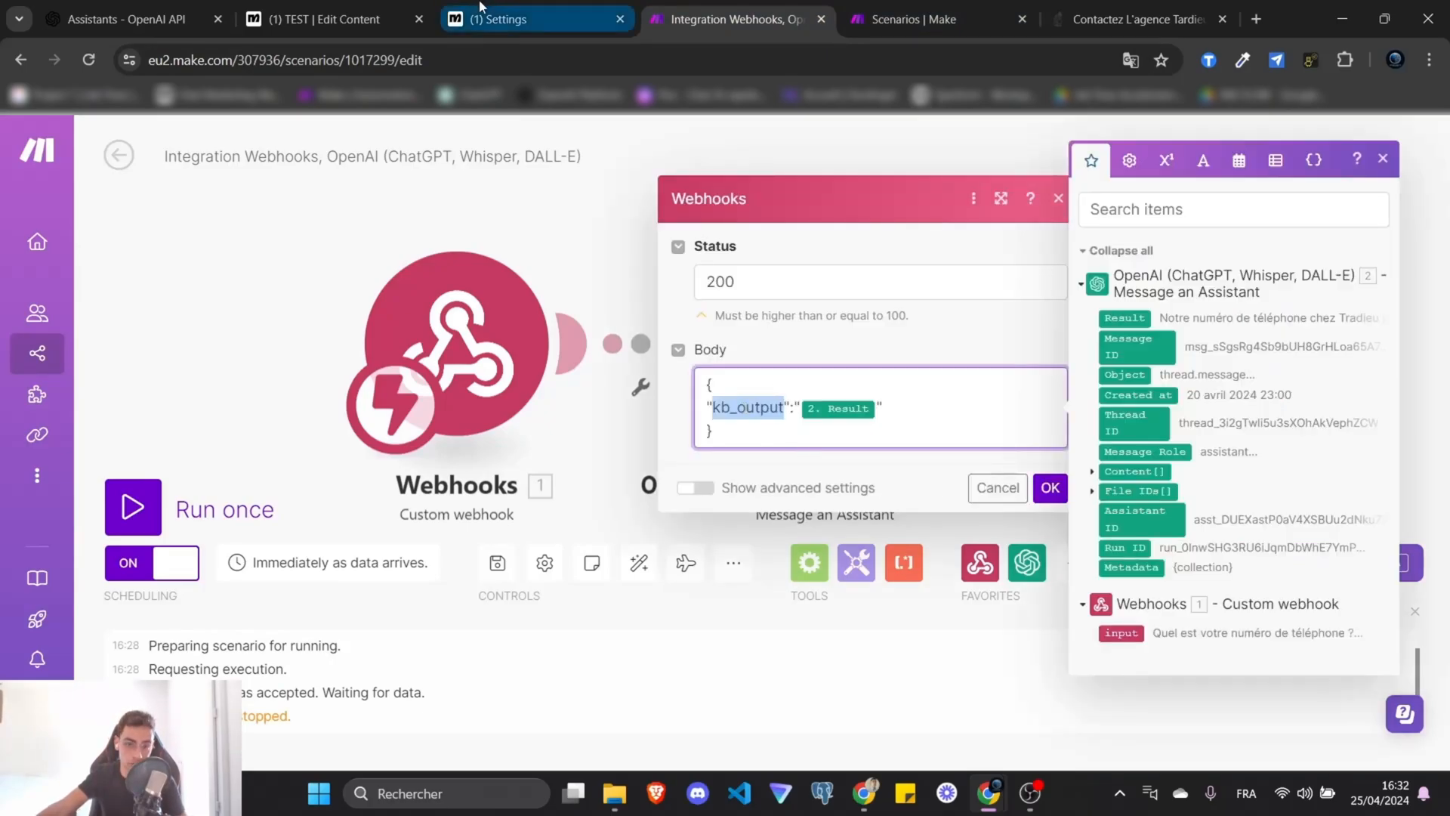
click(523, 15)
key(ctrl+v)
click(861, 565)
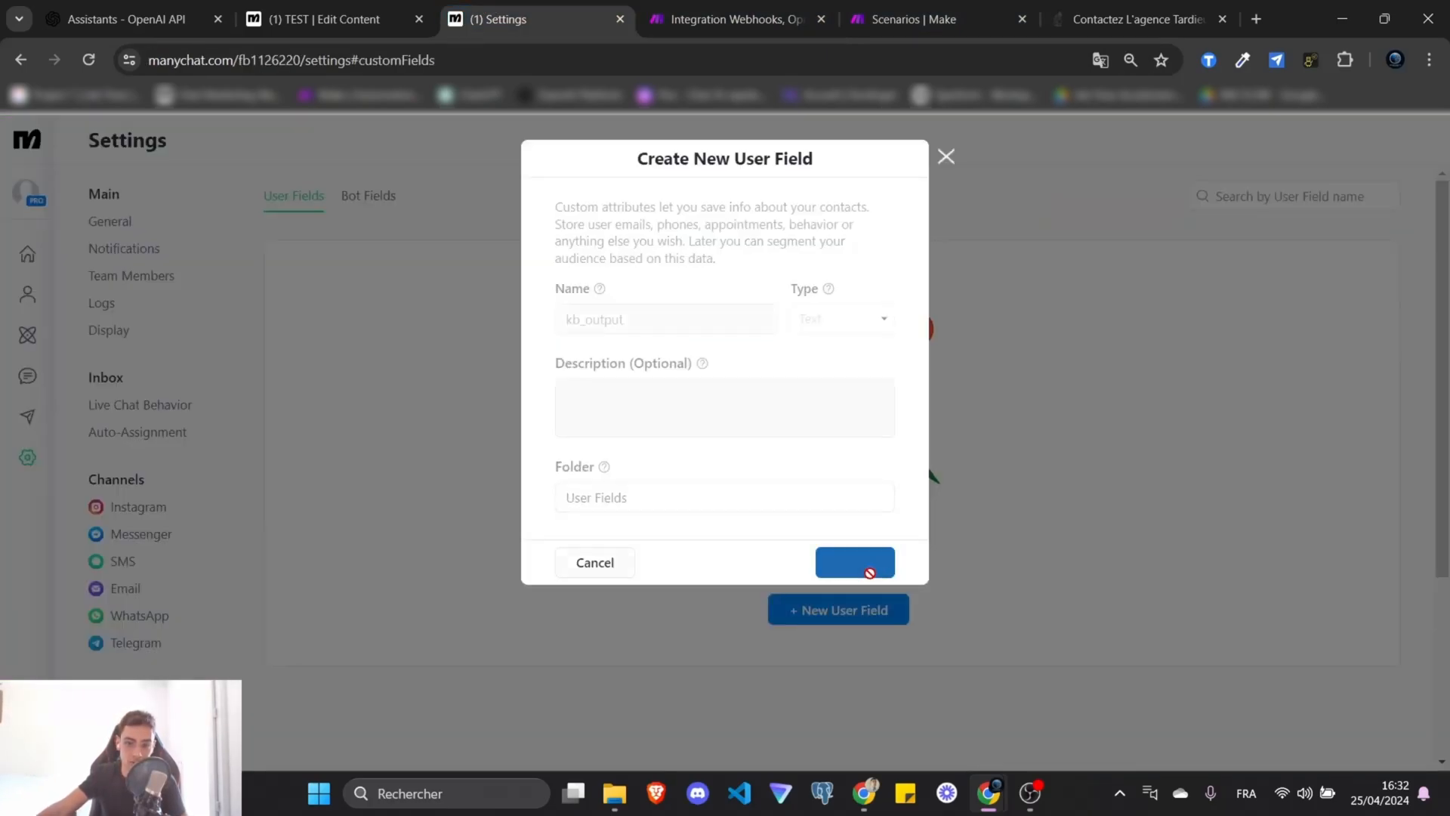
Map the response JSONPath $.kb_output into the kb_output field and save the external request.
click(325, 19)
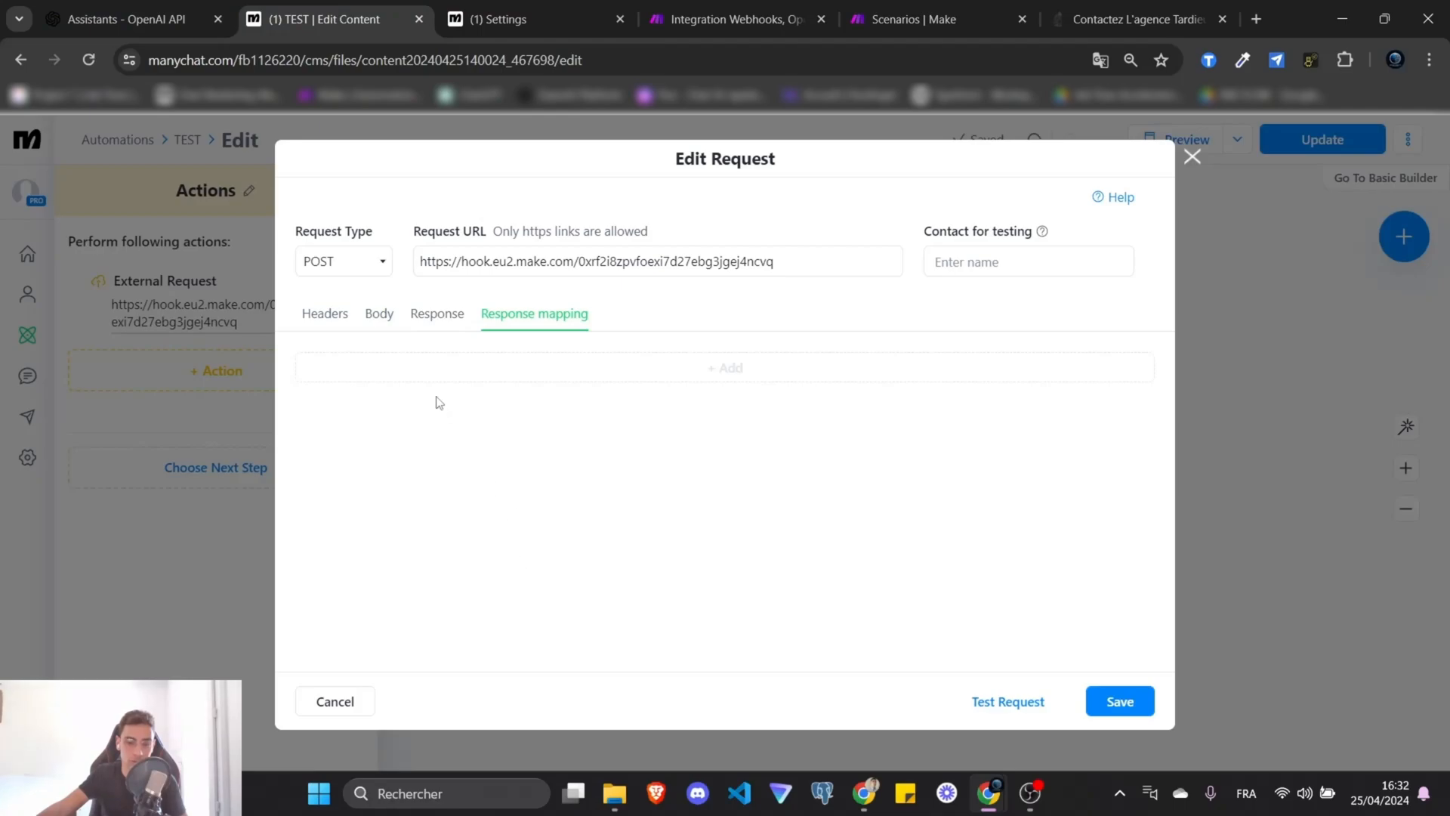
click(669, 378)
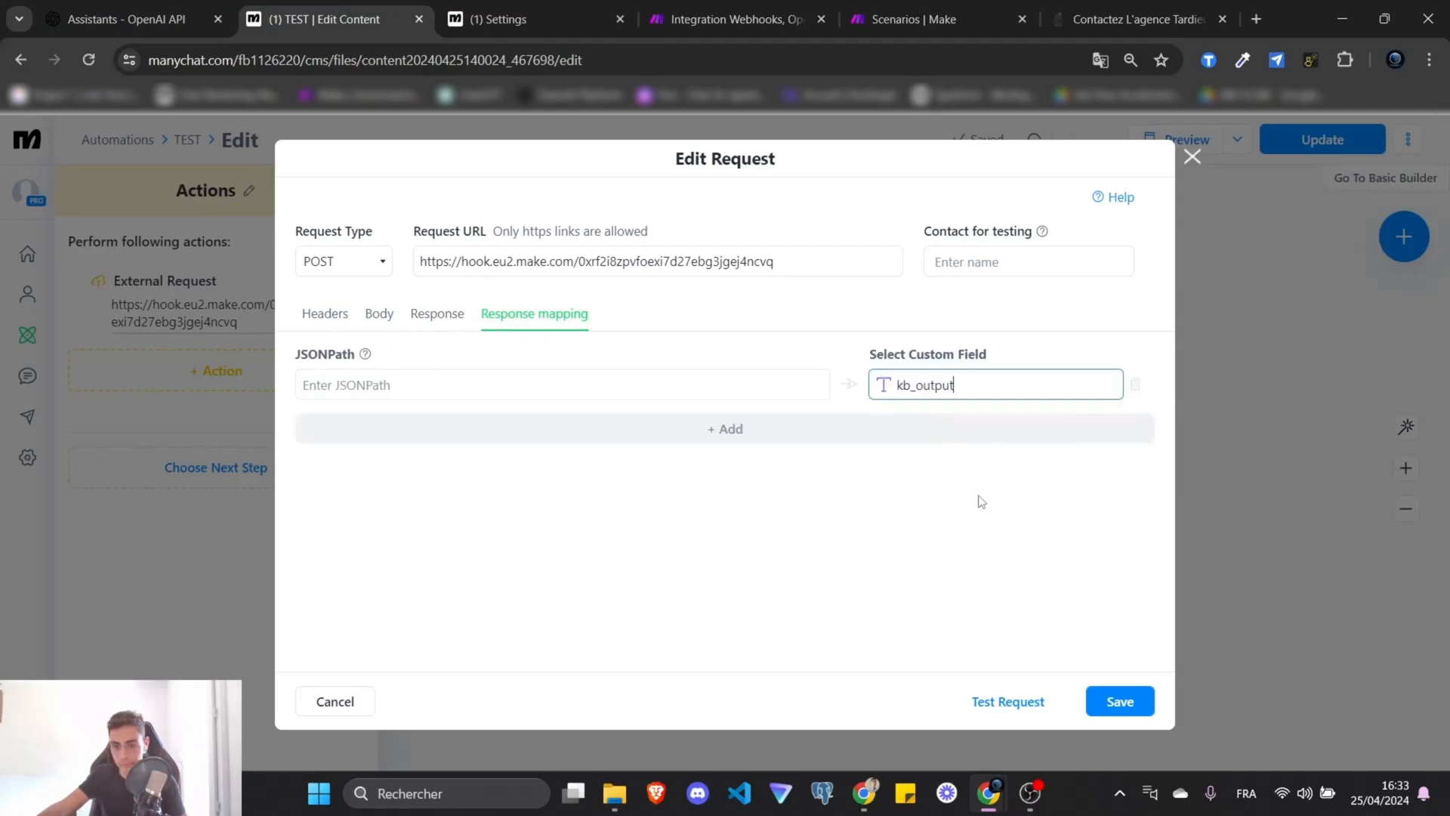
click(595, 386)
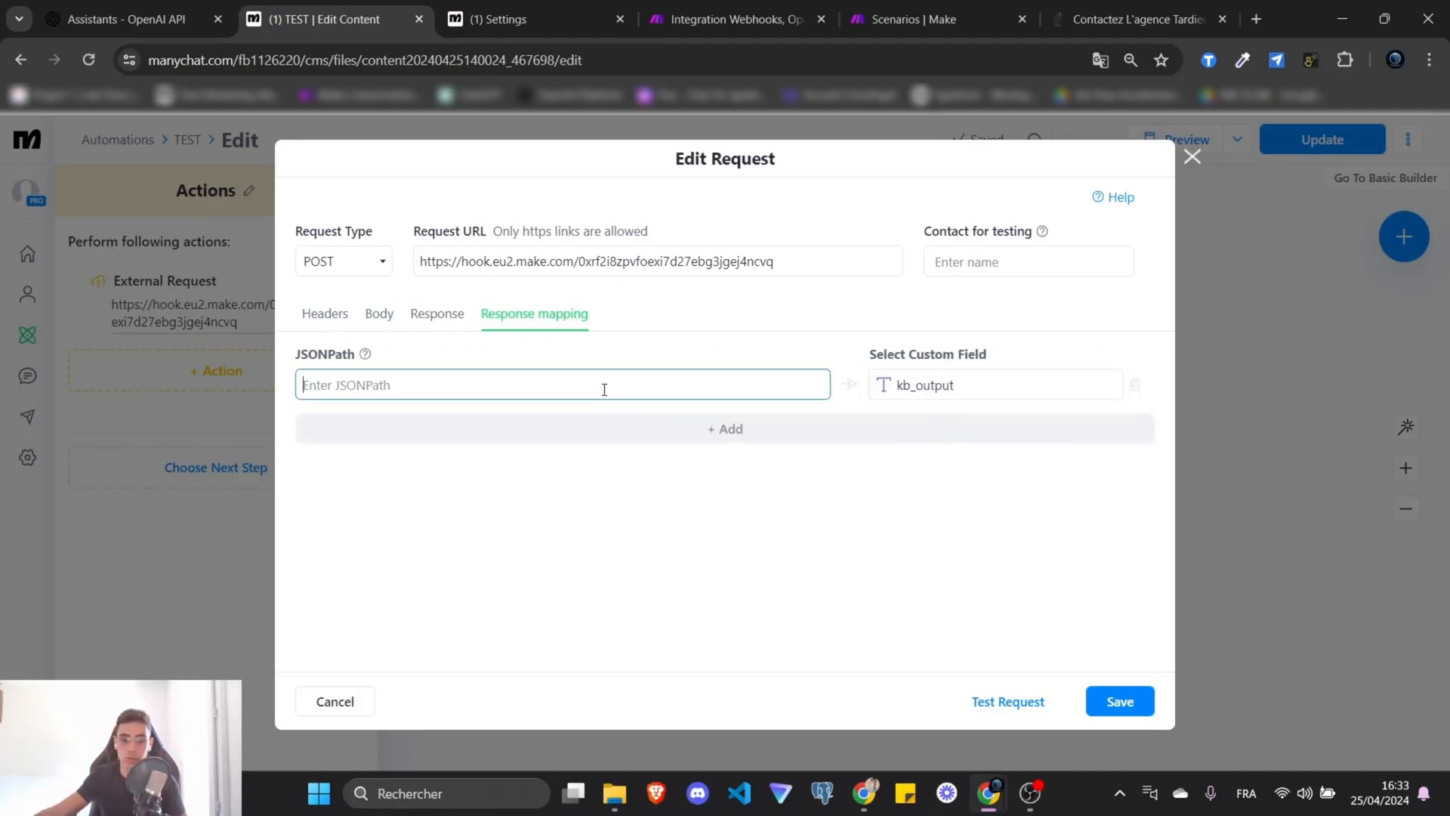
text($.)
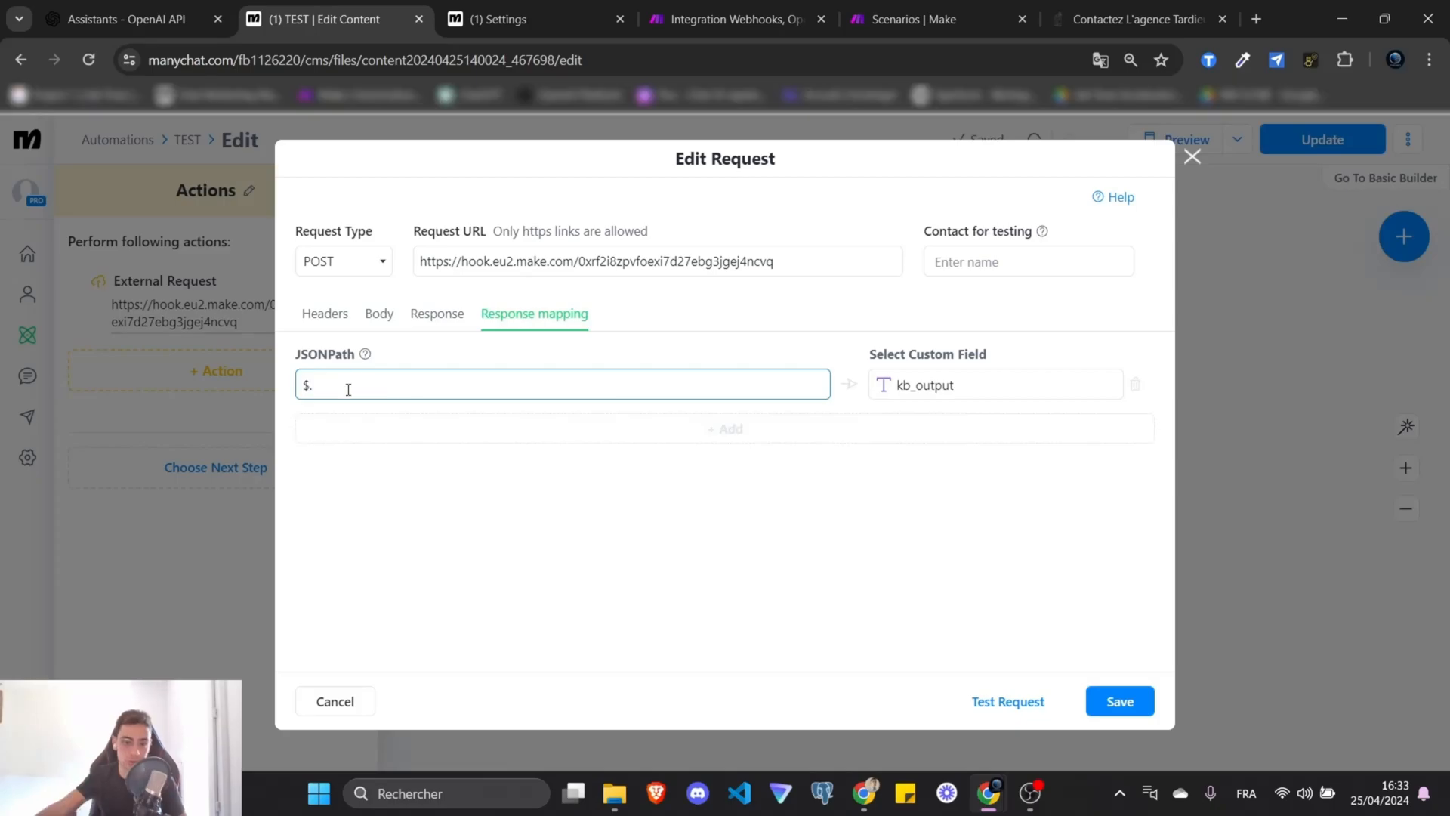
key(ctrl+v)
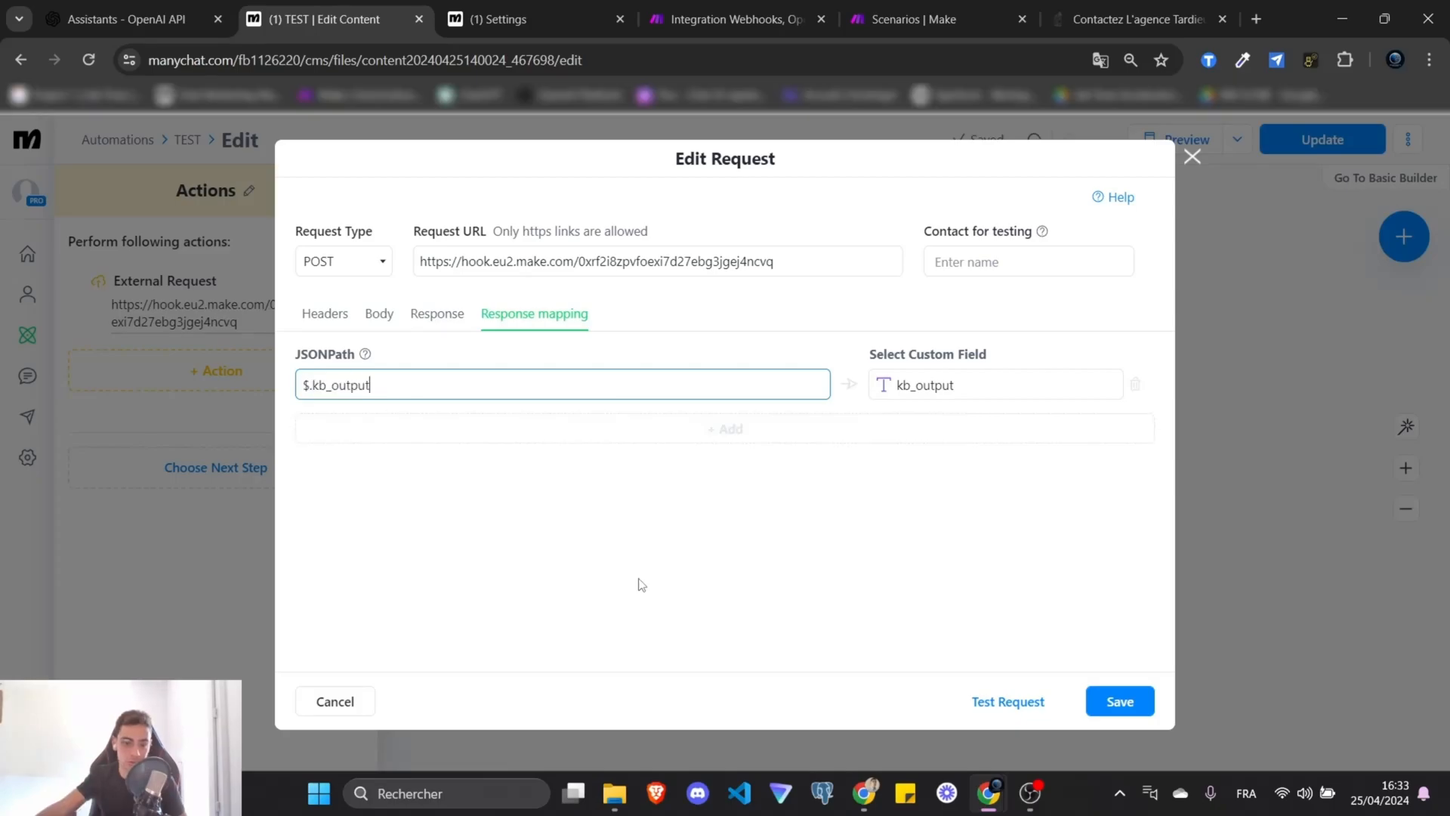
click(1144, 710)
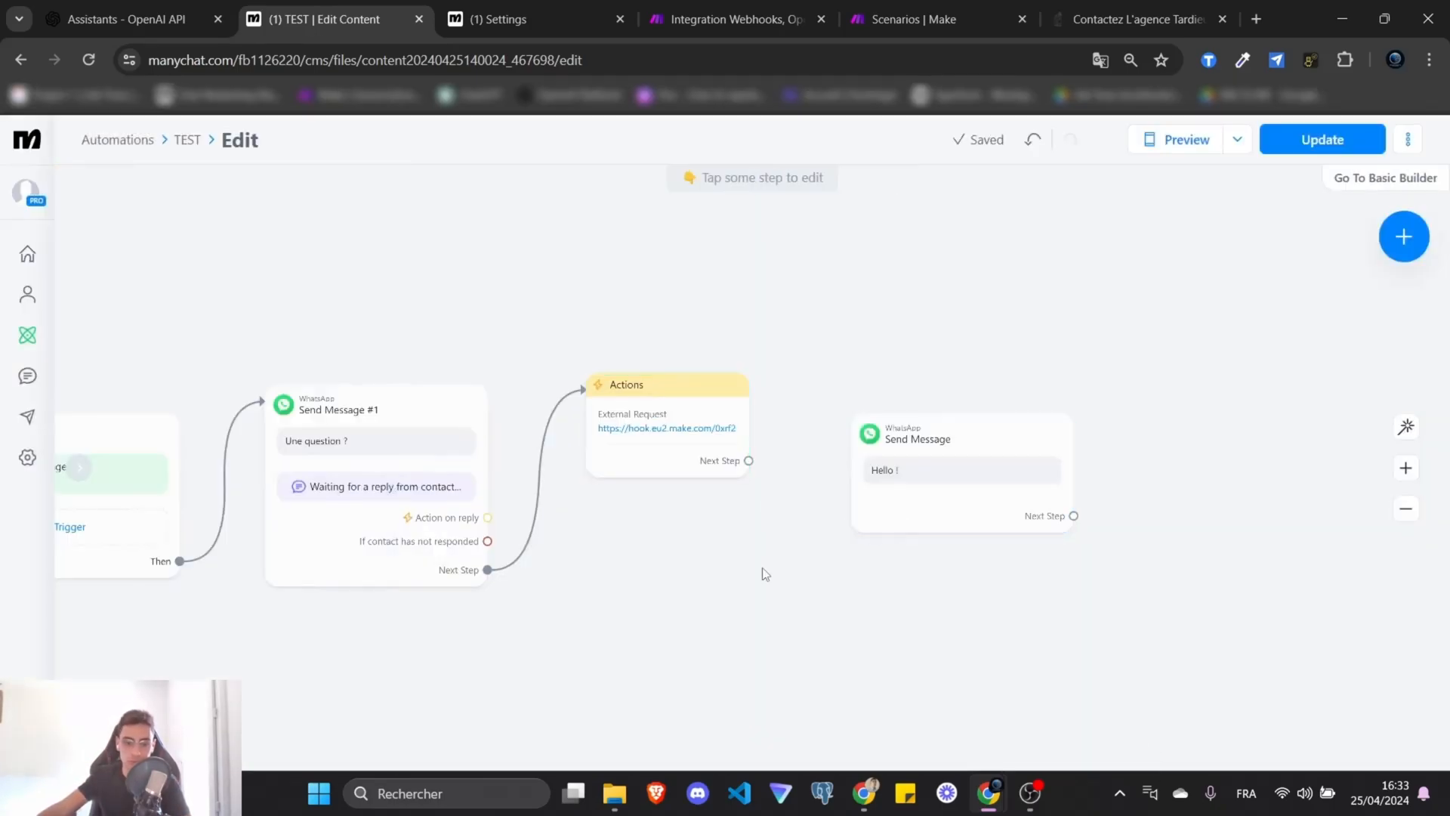
Connect the Actions step to the last Send Message step and tidy their positions.
drag(894, 510, 951, 456)
right_click(929, 486)
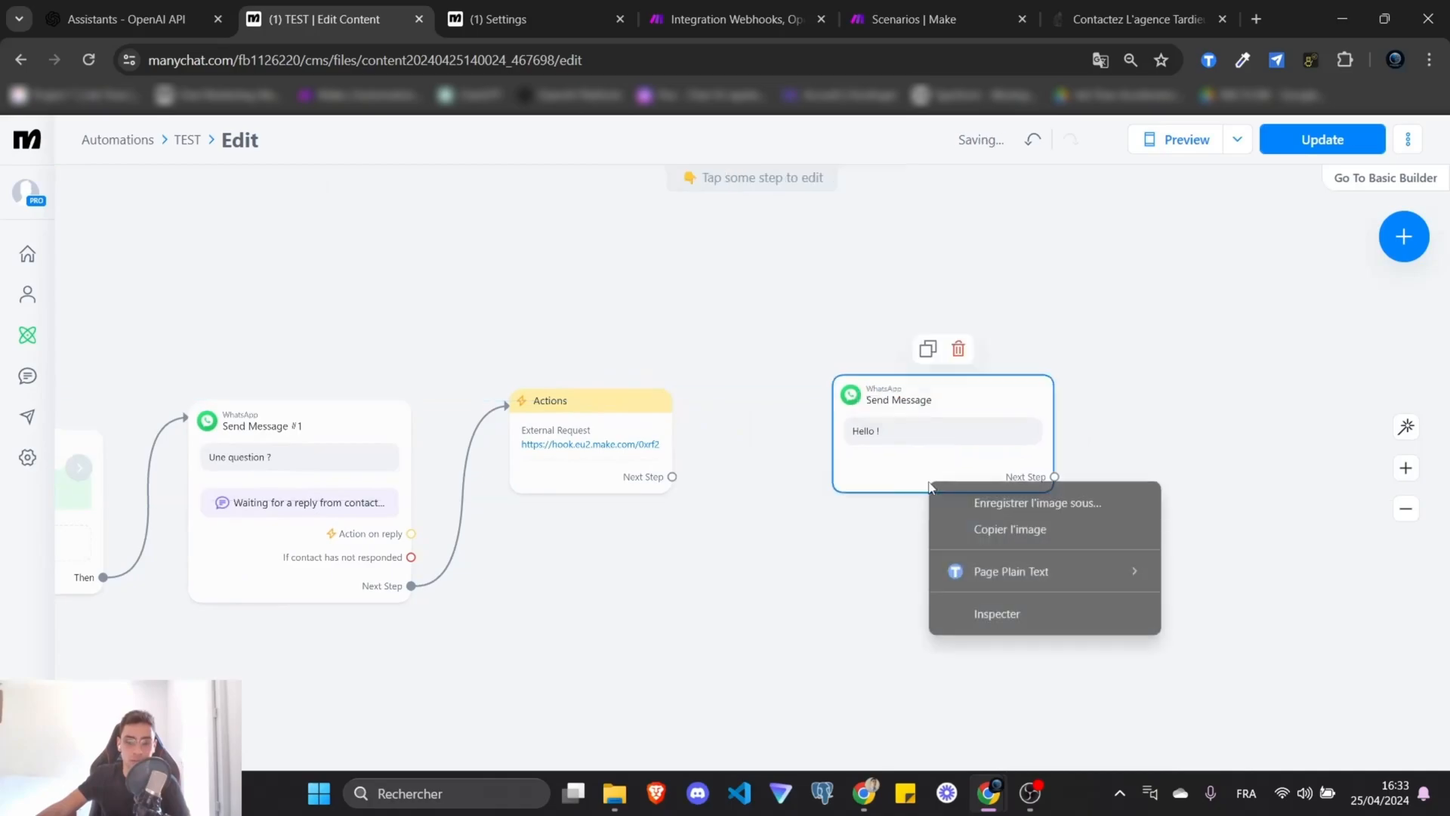
click(672, 477)
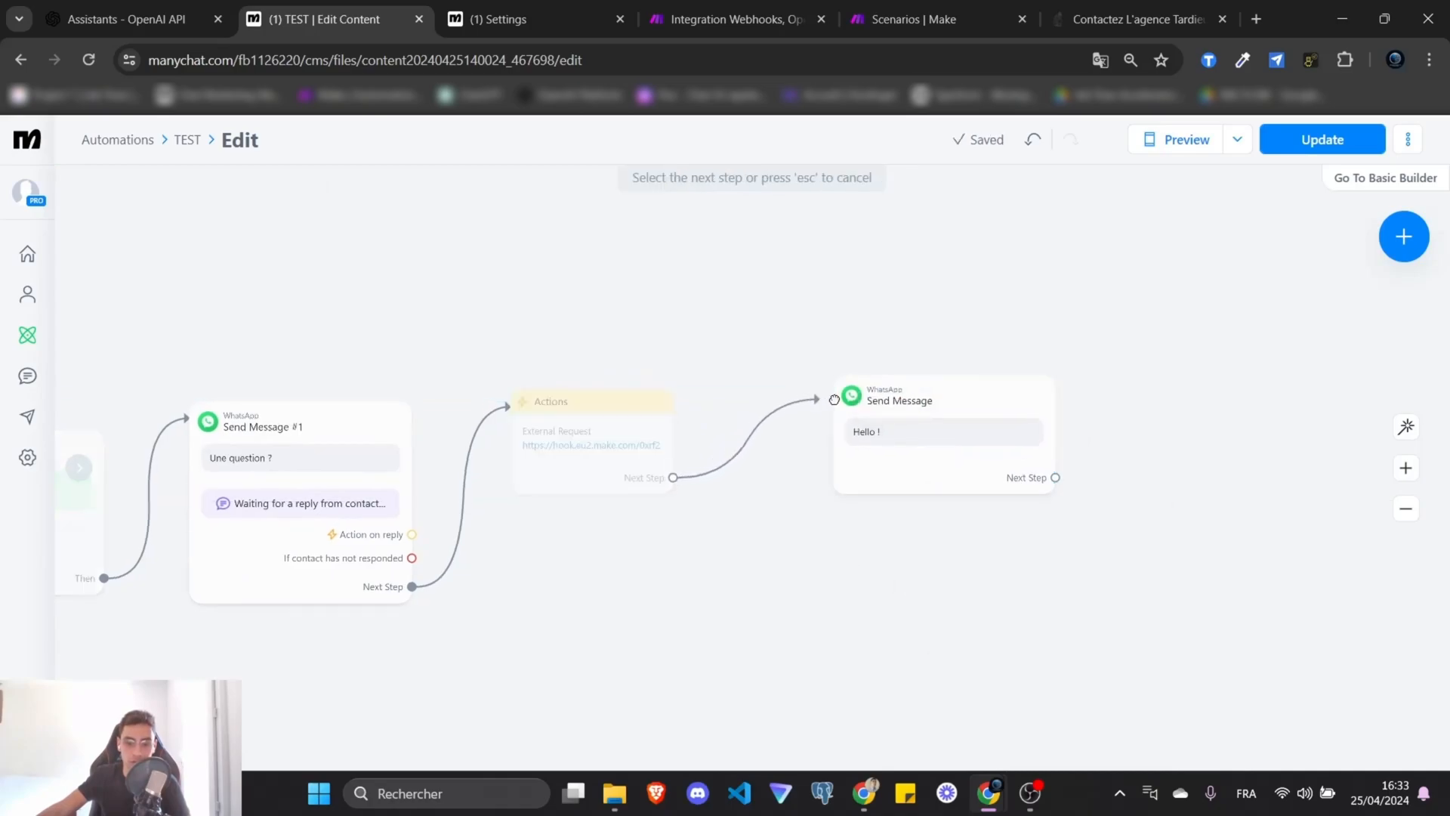
click(916, 404)
drag(916, 405, 845, 416)
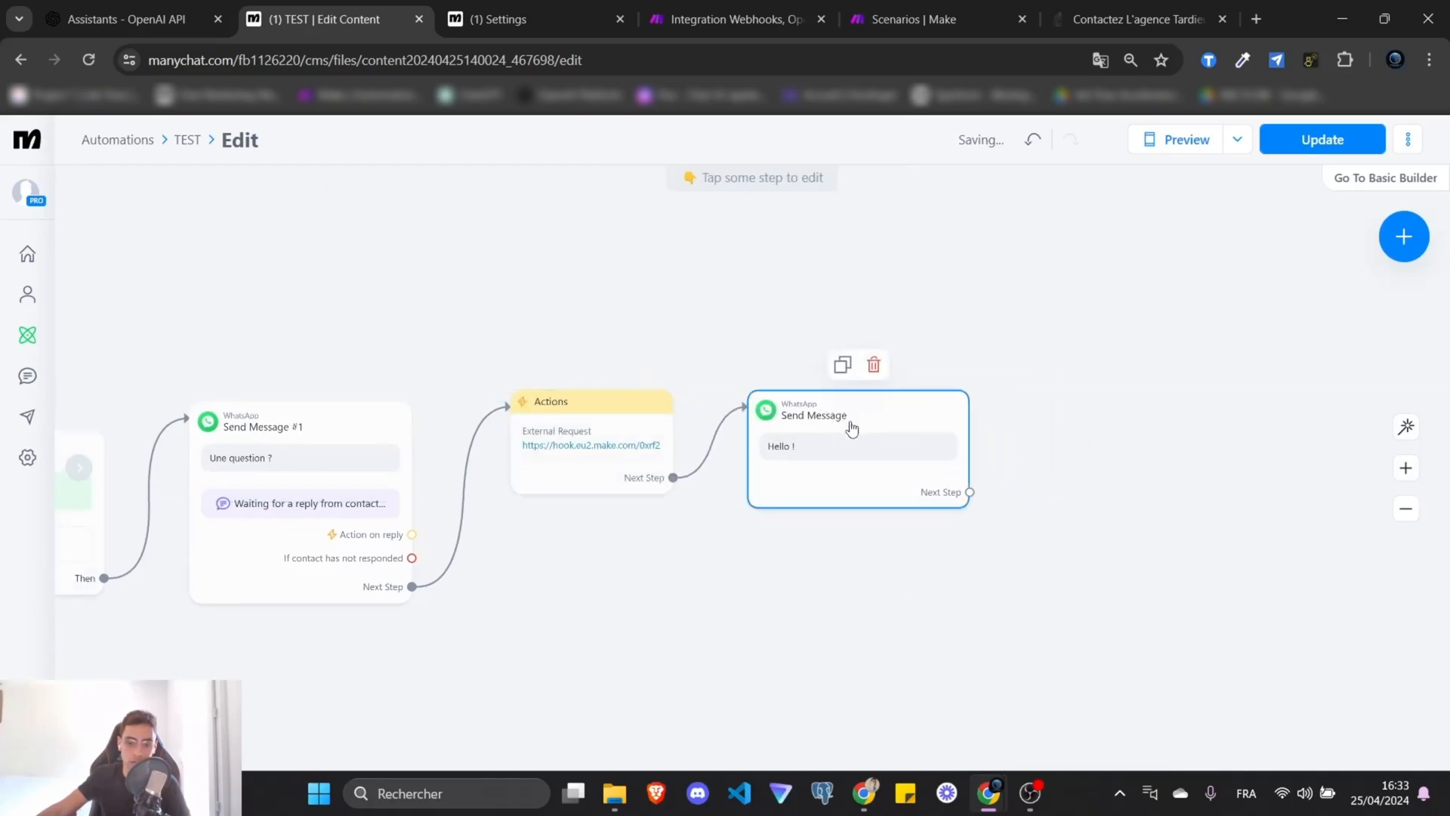
Replace the 'Hello !' message text with the kb_output custom user field.
click(852, 429)
key(ctrl+a)
key(BackSpace)
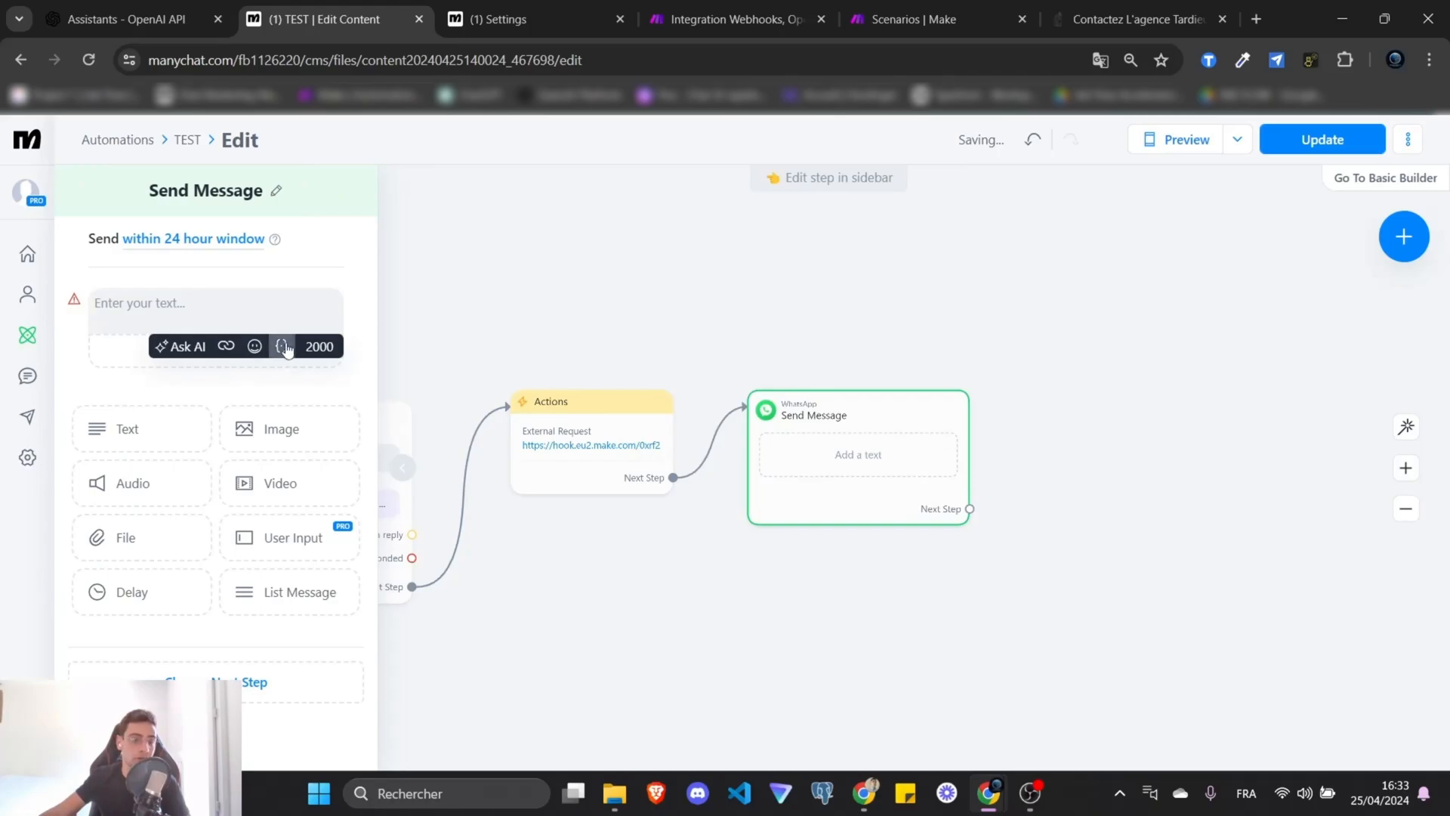
click(284, 346)
click(188, 322)
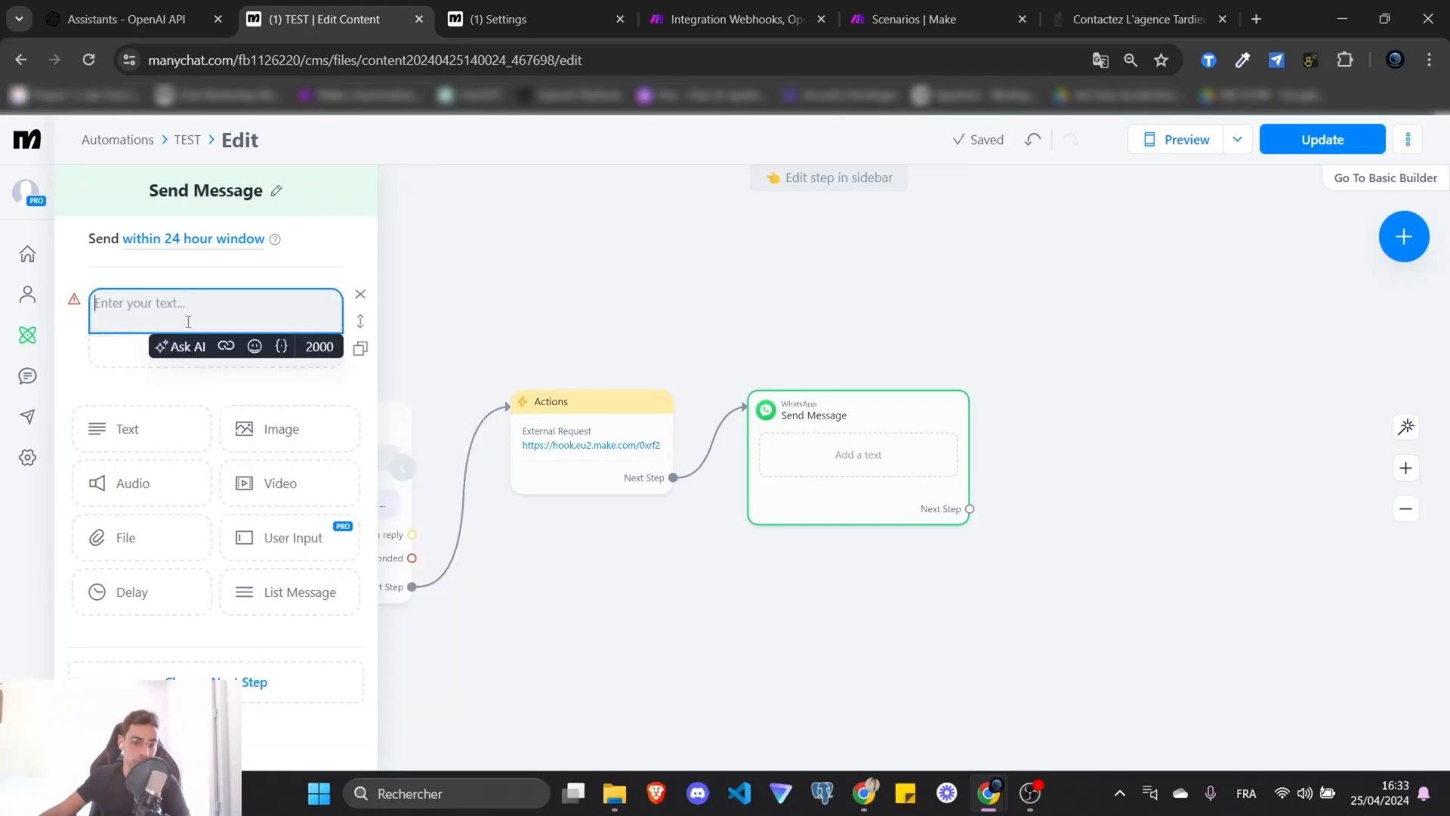
click(279, 349)
click(284, 348)
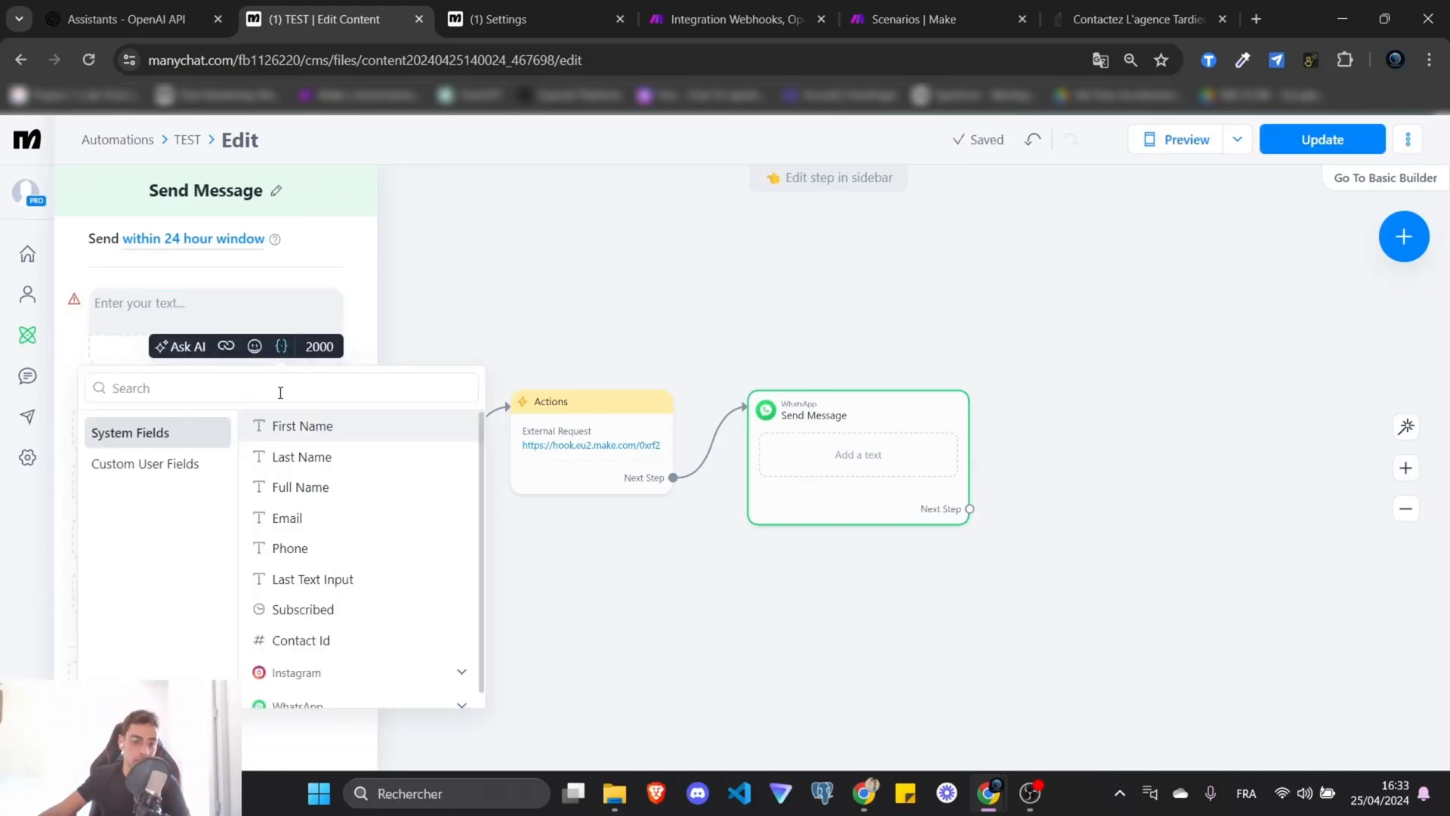
click(164, 469)
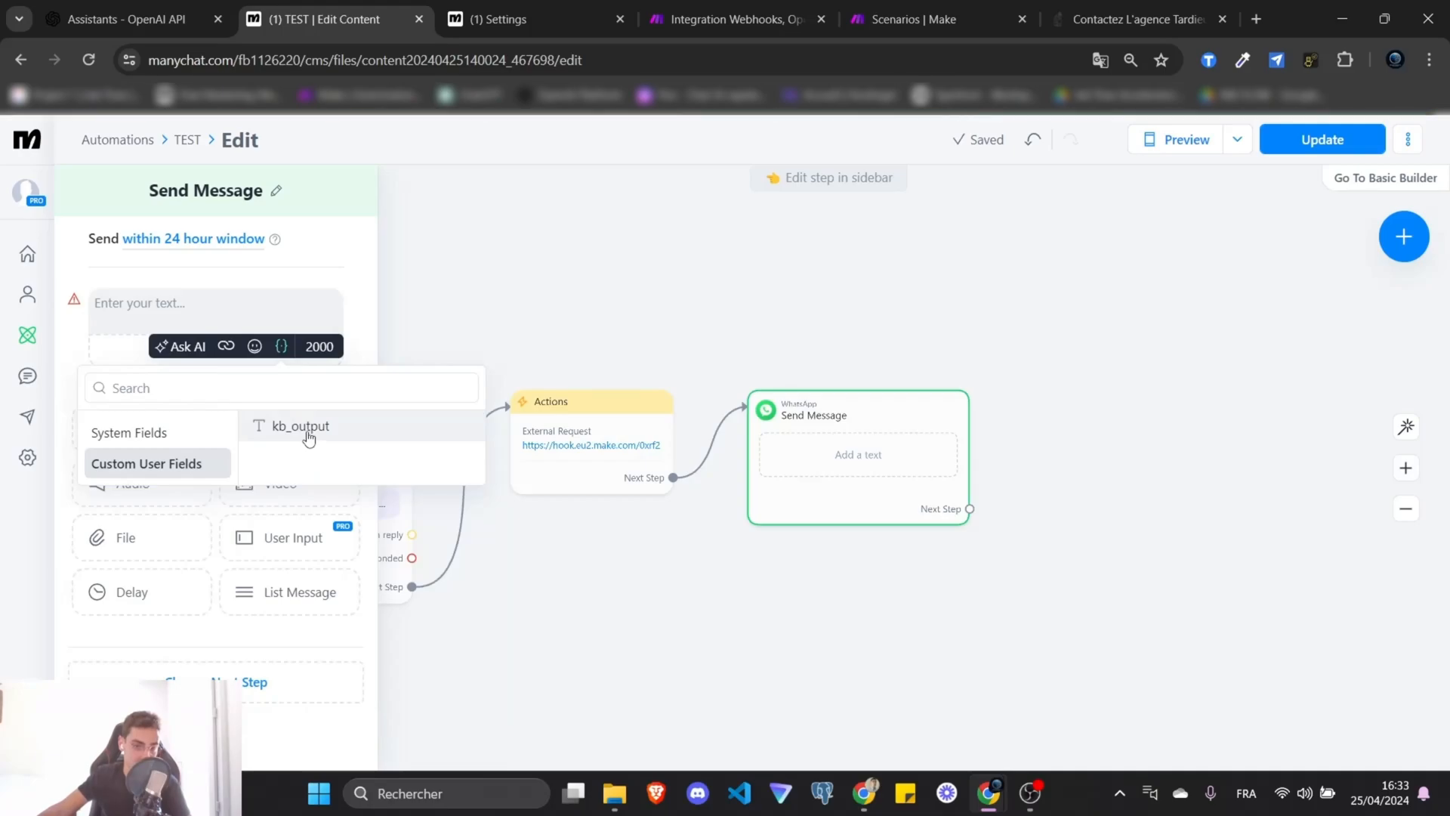
click(309, 438)
Drag a new connection from the final message's Next Step onto empty canvas.
drag(790, 489, 868, 502)
drag(575, 346, 726, 407)
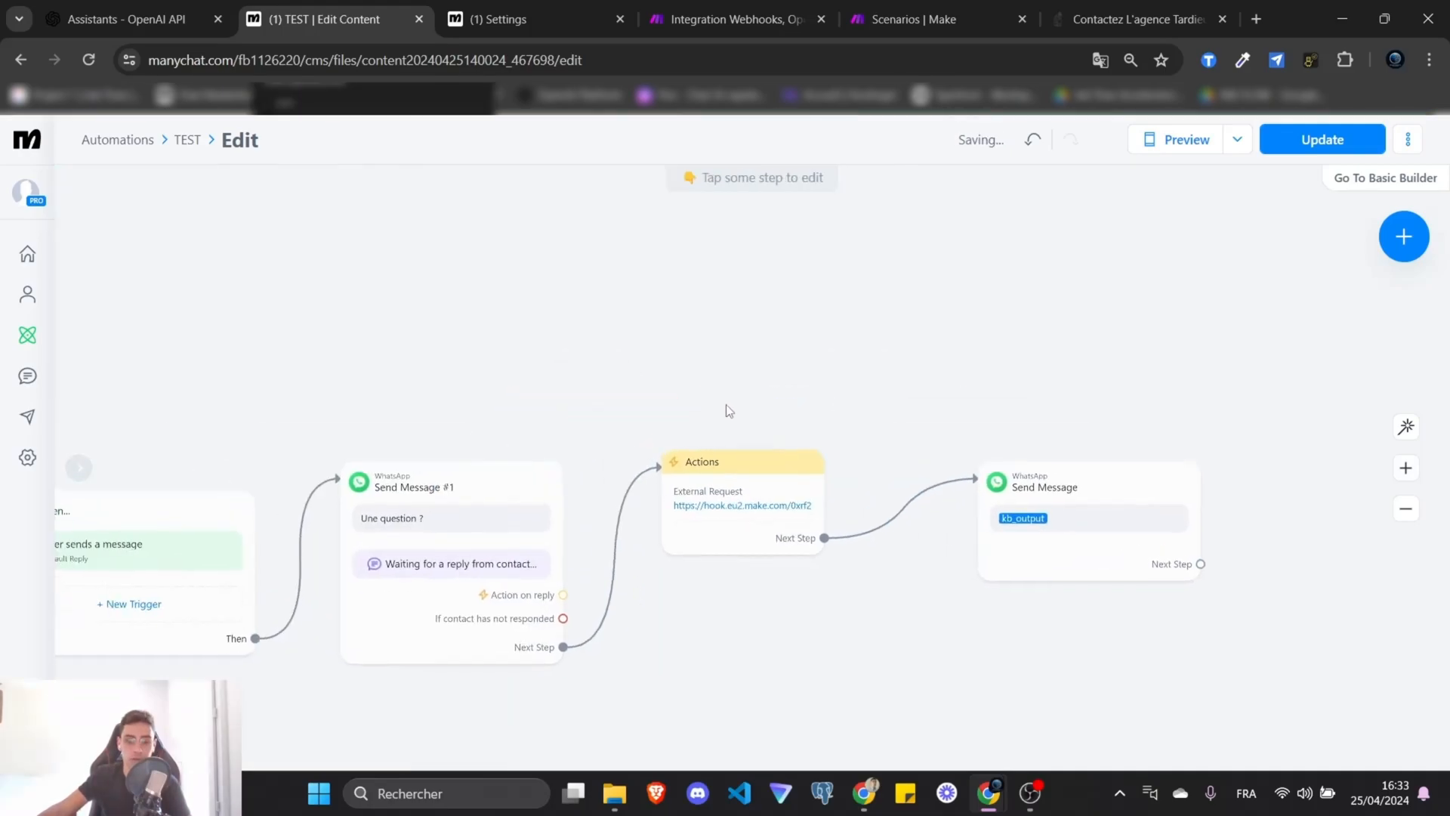
scroll(696, 420, down, 3)
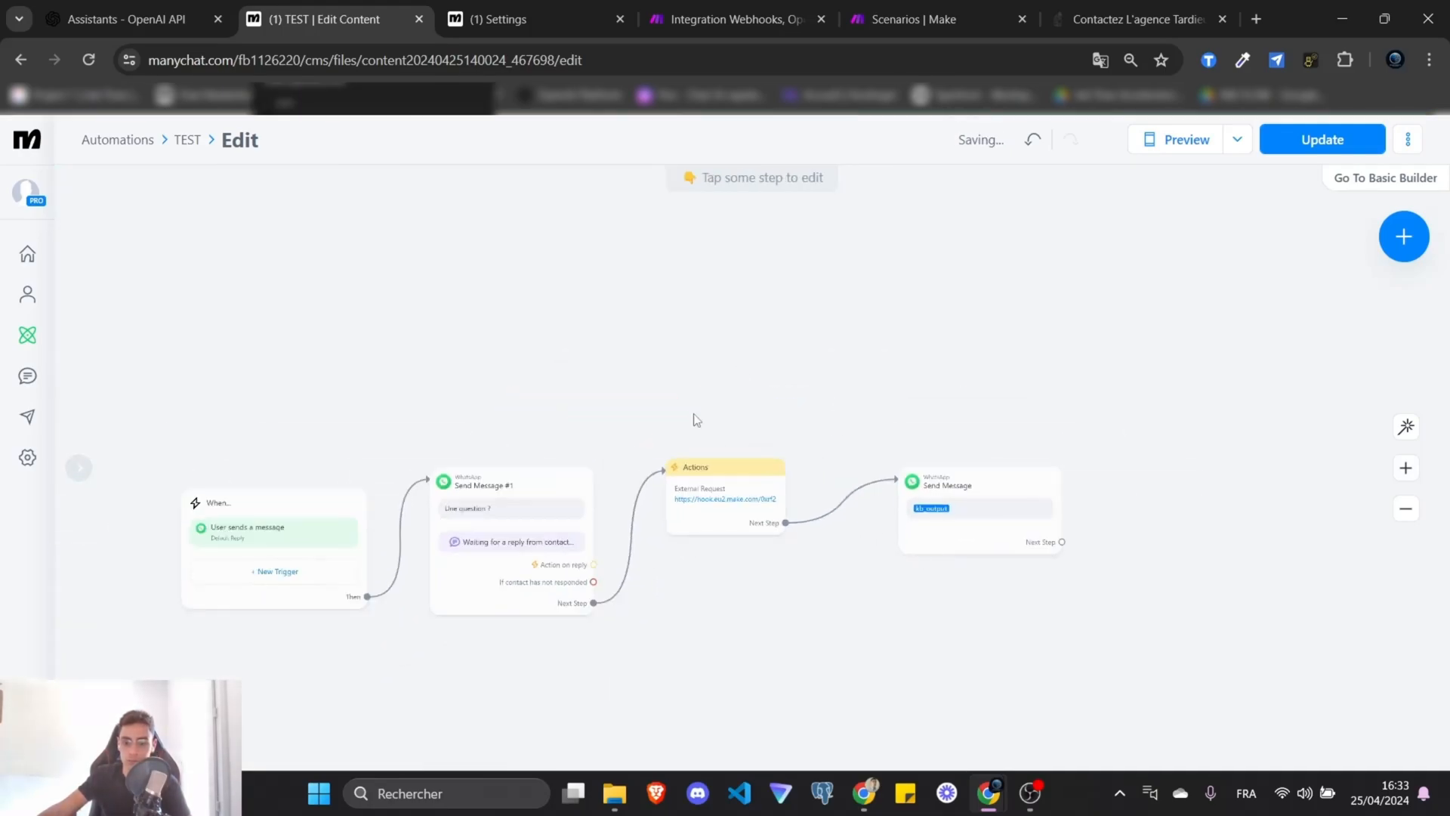
drag(1062, 542, 322, 286)
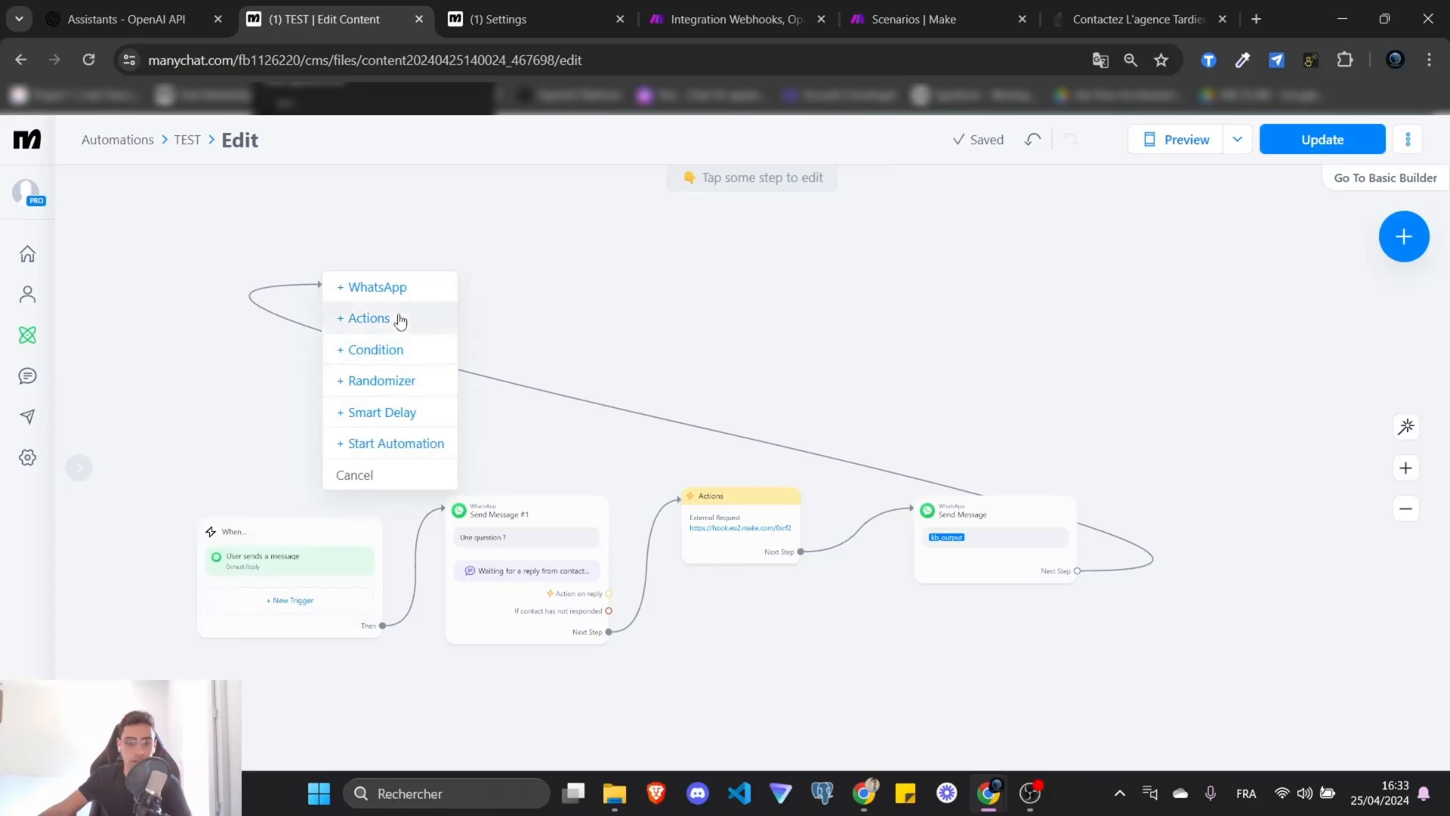
Add a WhatsApp User Input step asking 'Un autre question ?'.
click(385, 287)
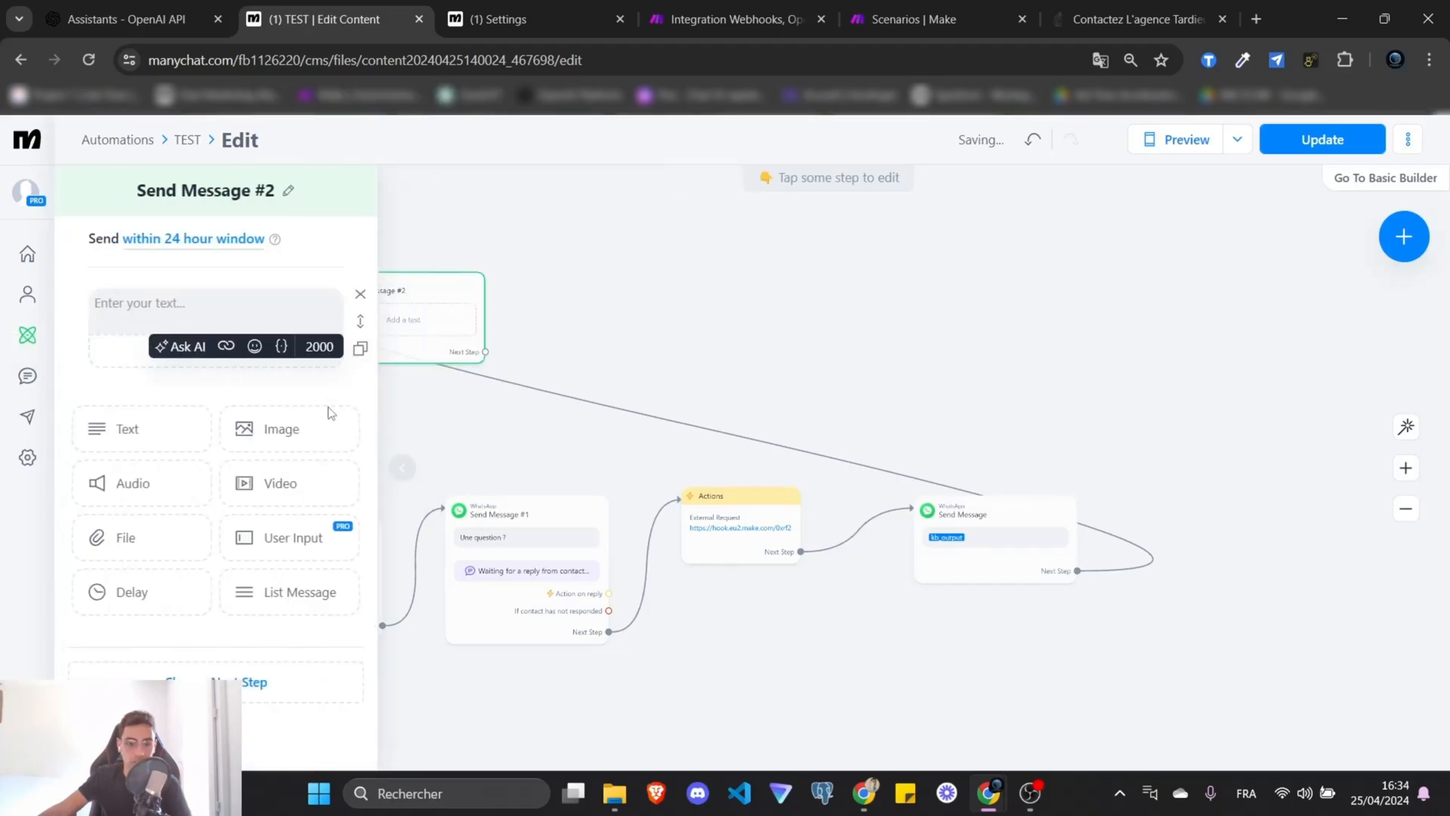
click(298, 539)
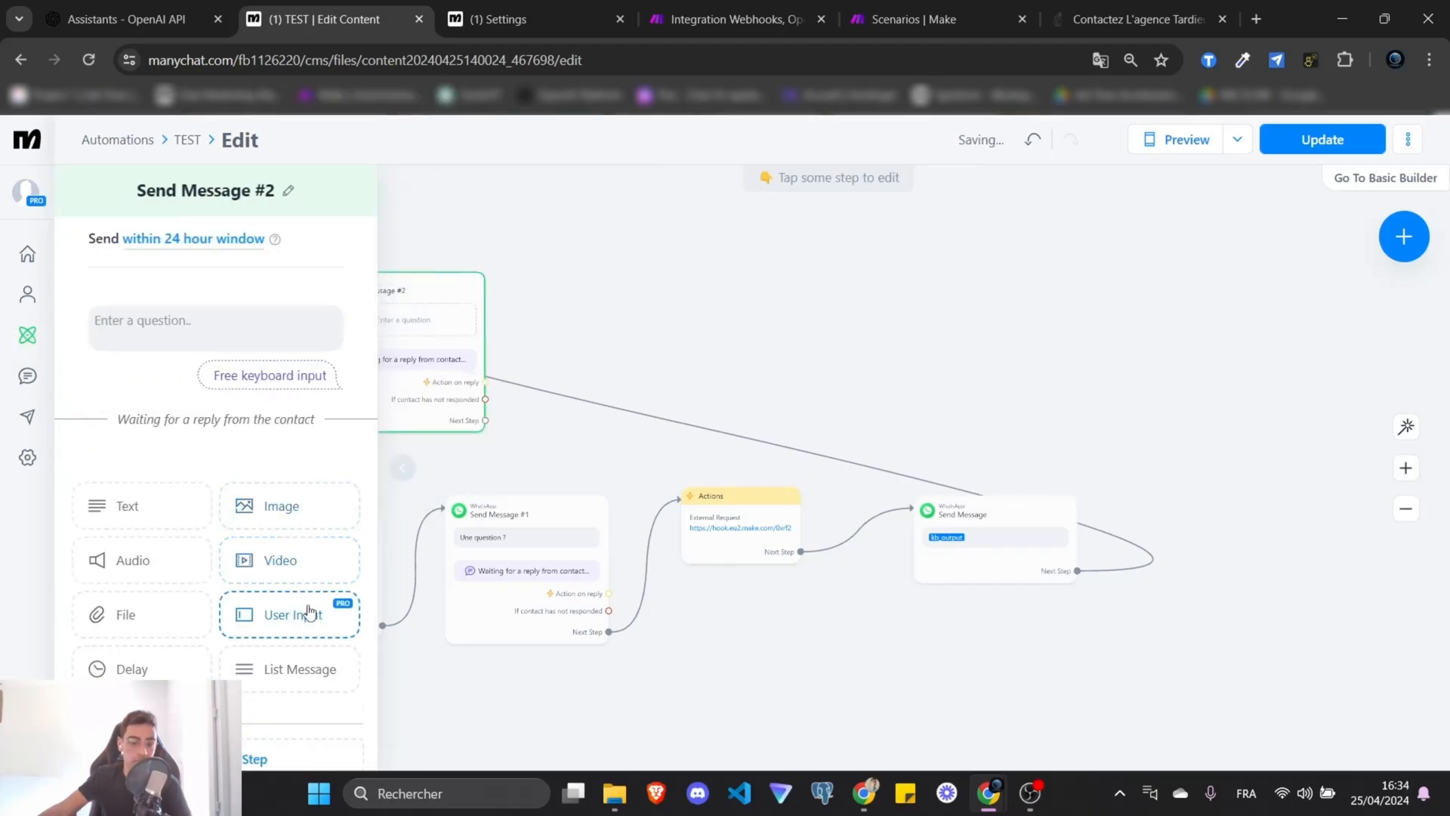
click(184, 336)
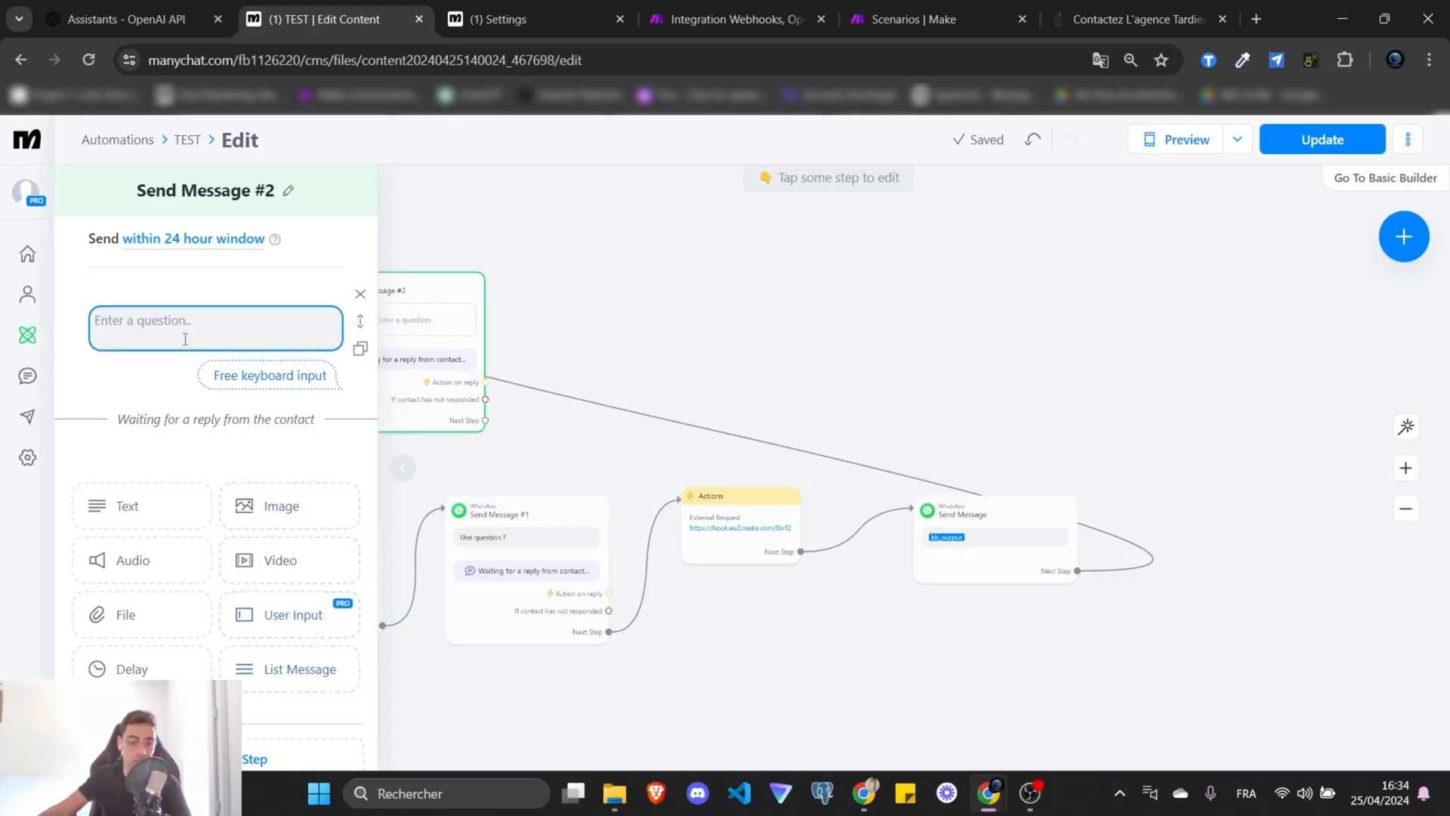
text(Un autre question ?)
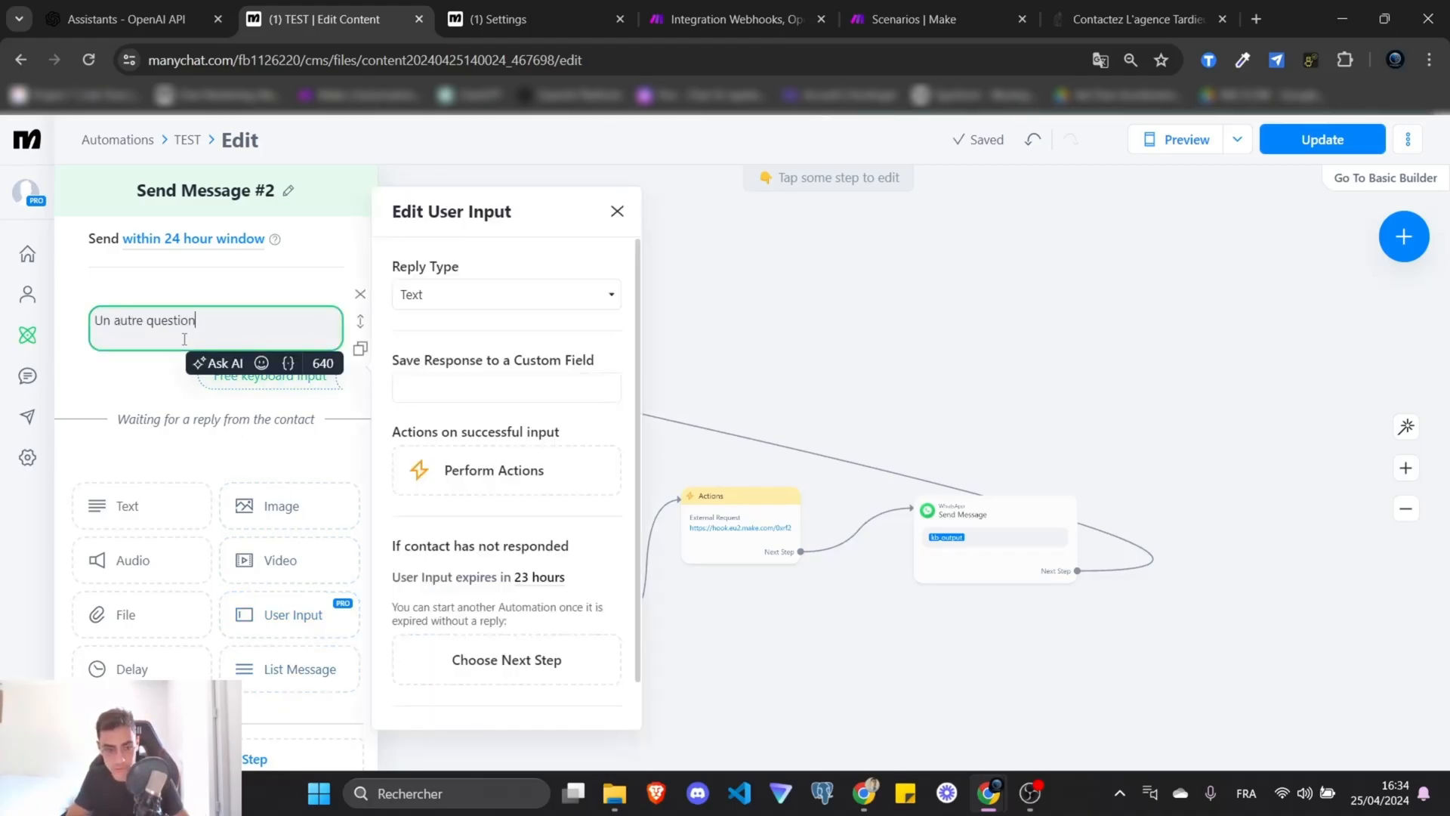
click(487, 429)
Route the question's Next Step back to the webhook request step and publish the flow.
drag(486, 409, 704, 500)
drag(454, 293, 578, 315)
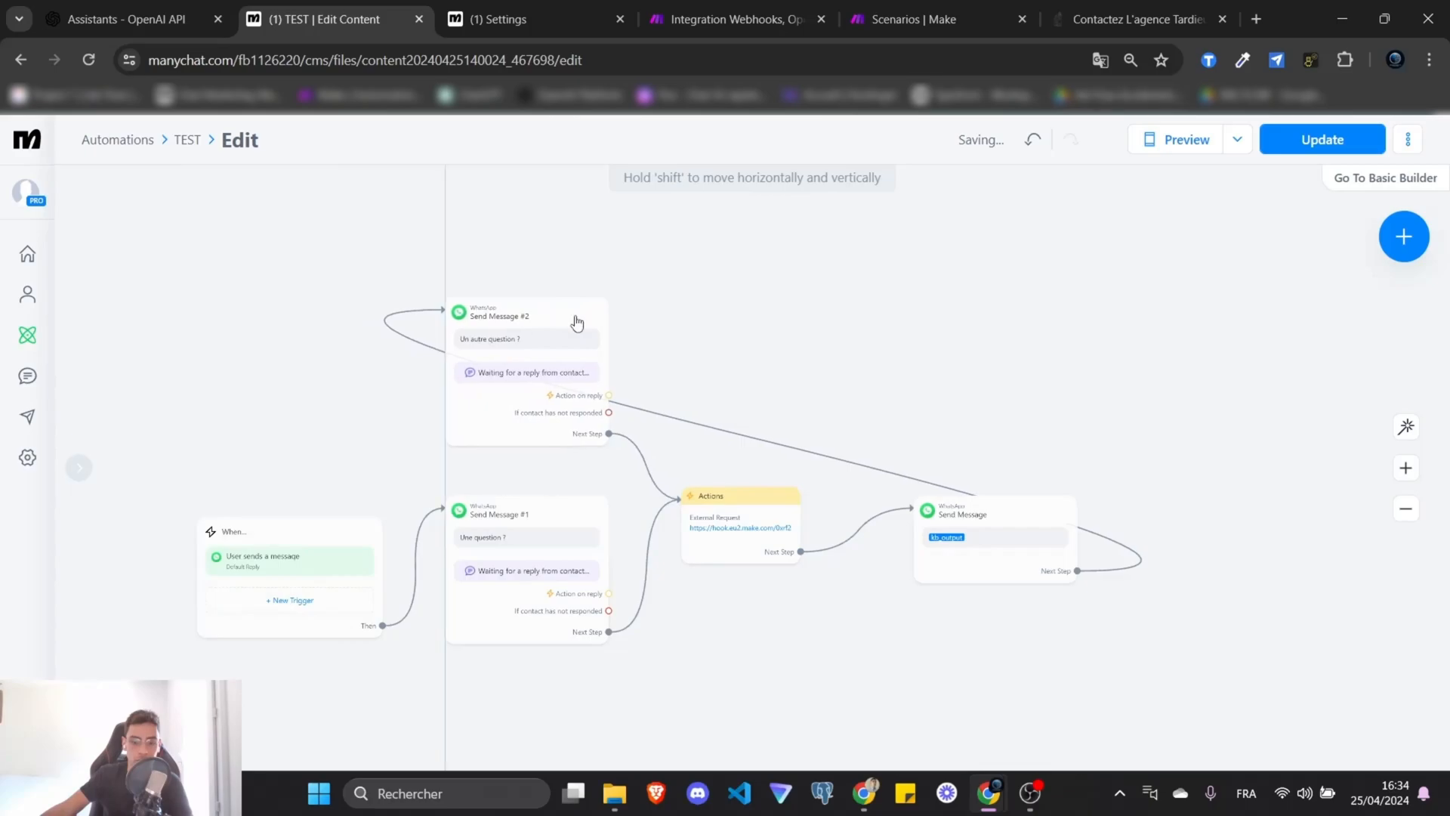
click(740, 504)
click(966, 544)
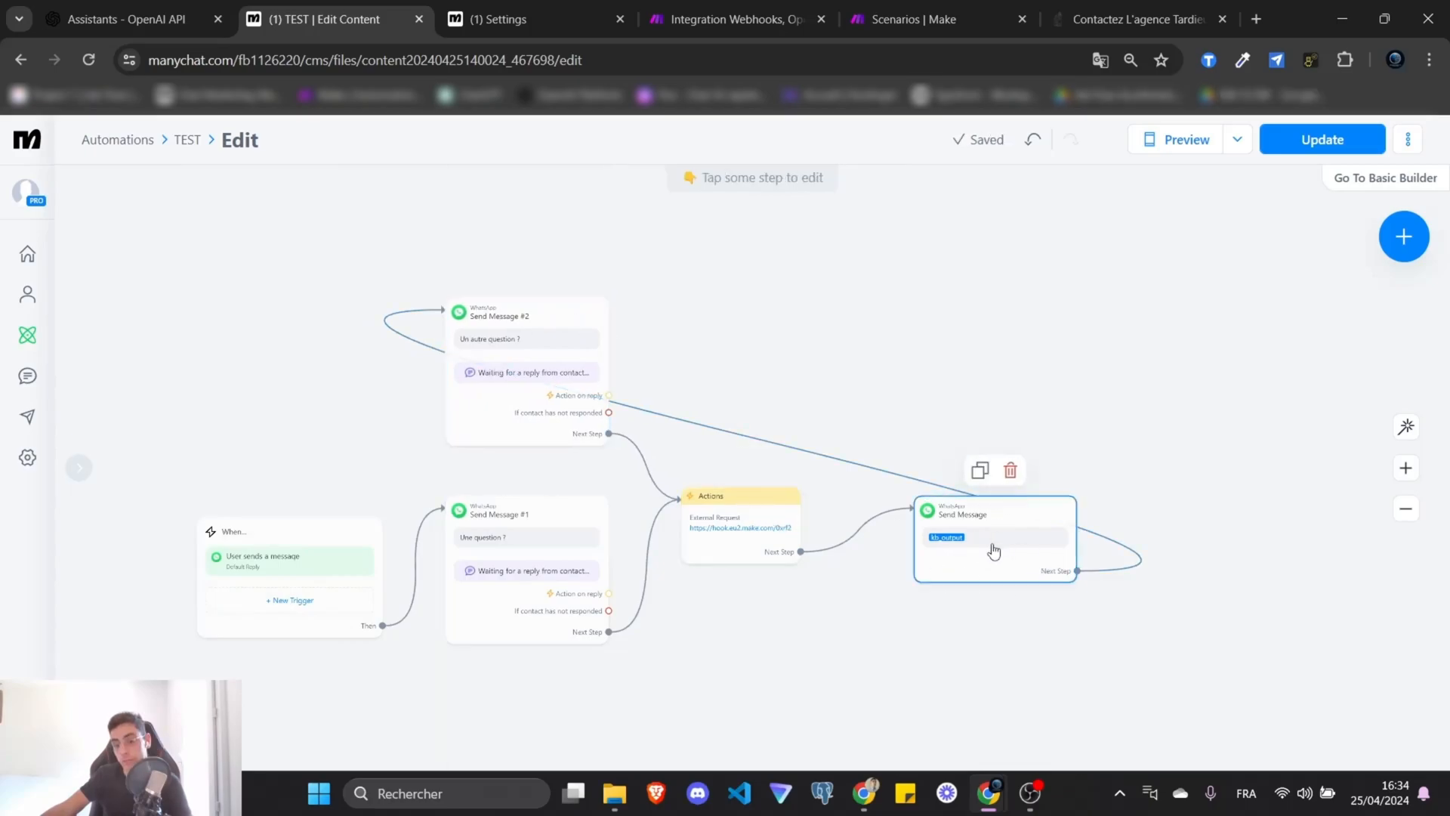
click(481, 377)
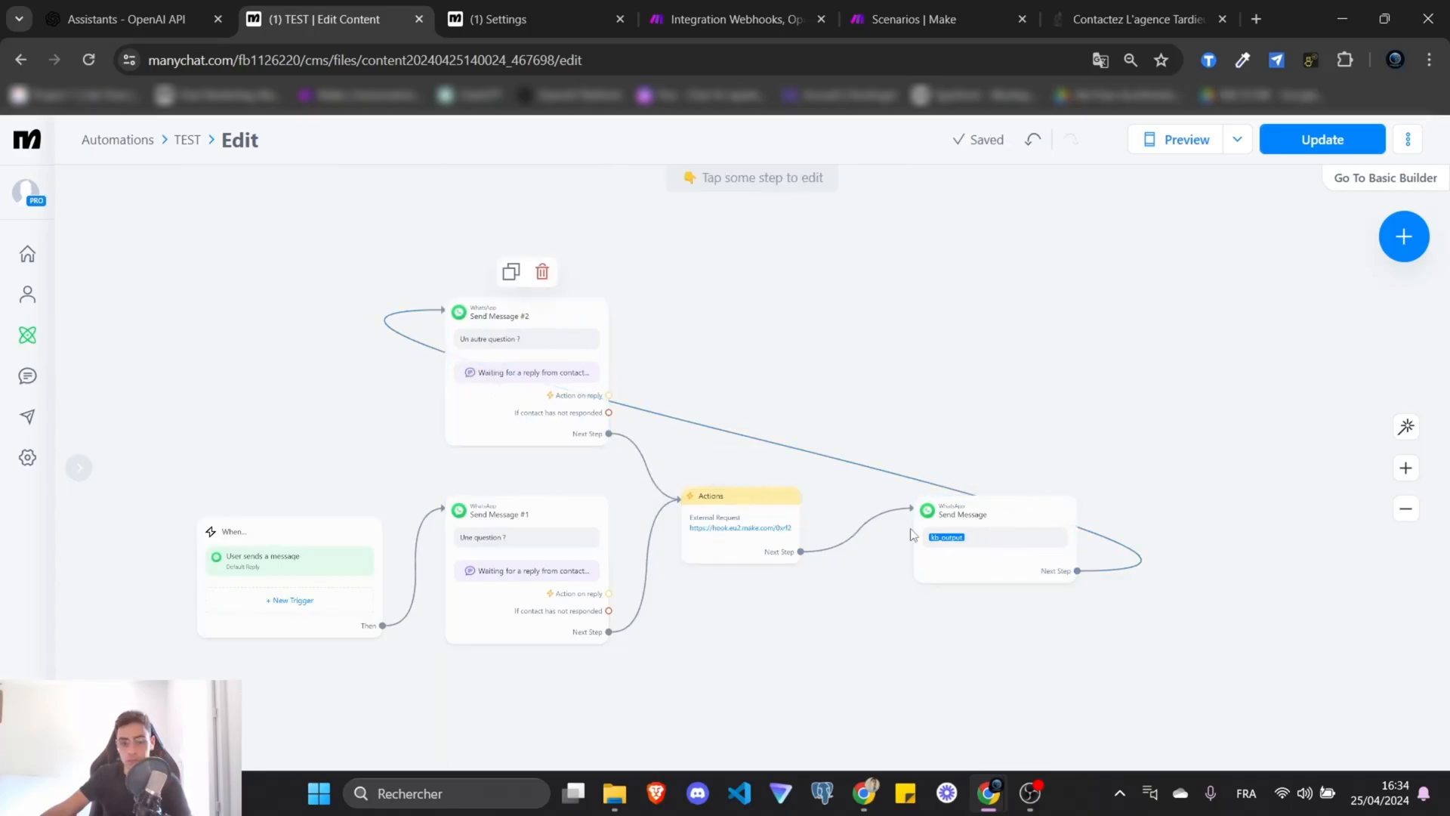
click(1284, 144)
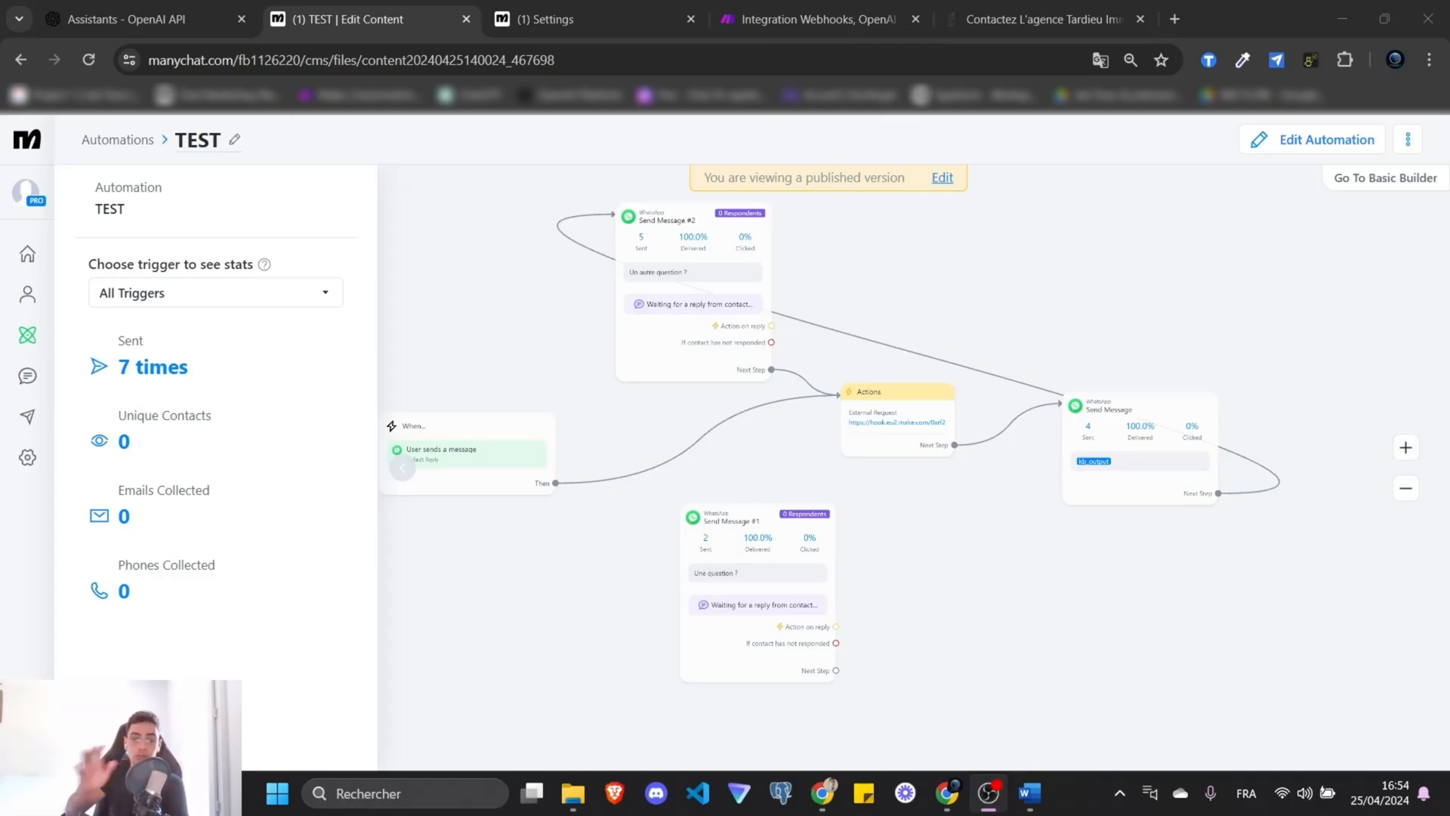
Zoom and pan across the published TEST flow to read each step's sent and delivered counts.
scroll(1003, 572, up, 3)
drag(1003, 572, 1109, 483)
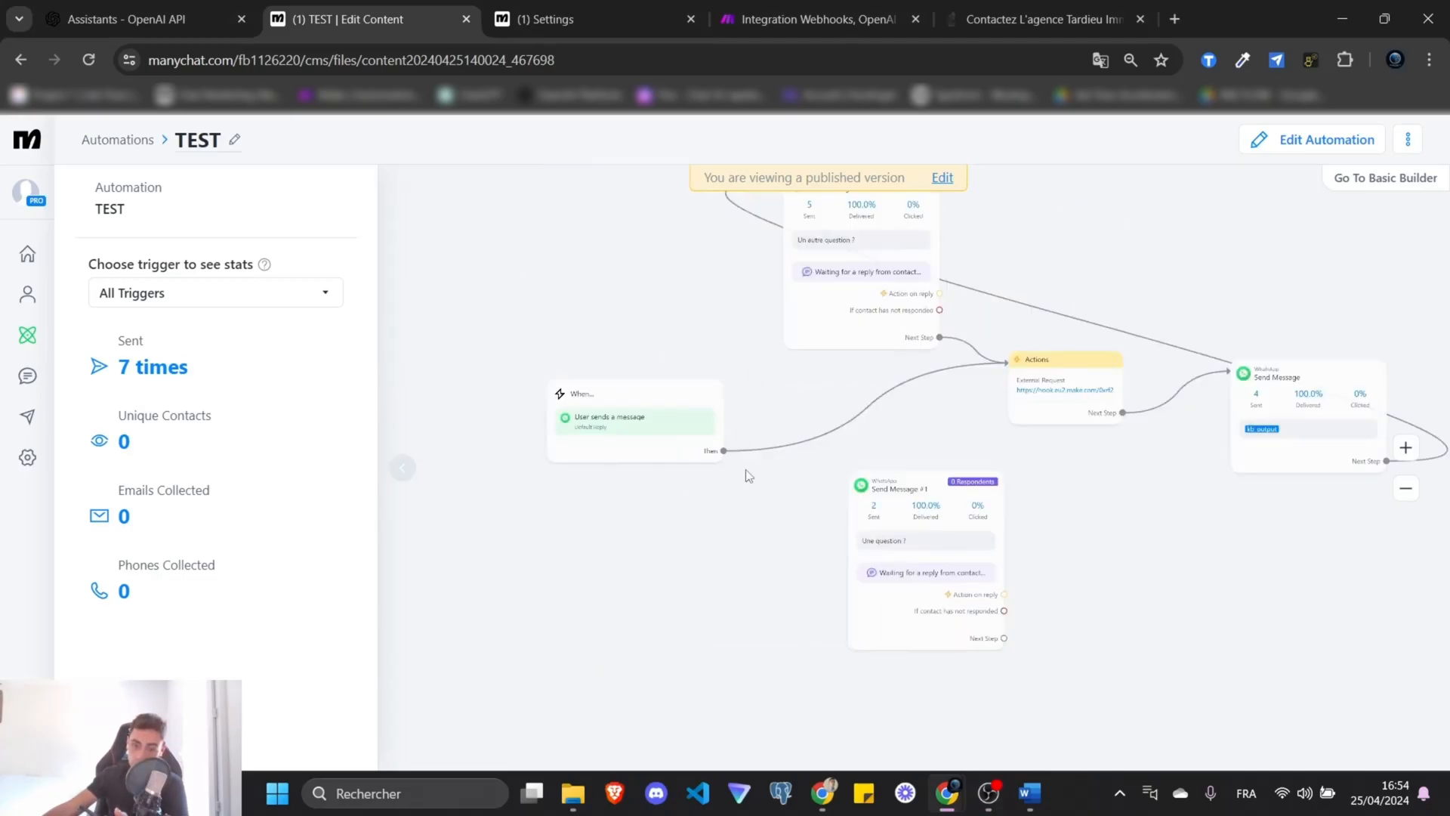
scroll(593, 374, up, 3)
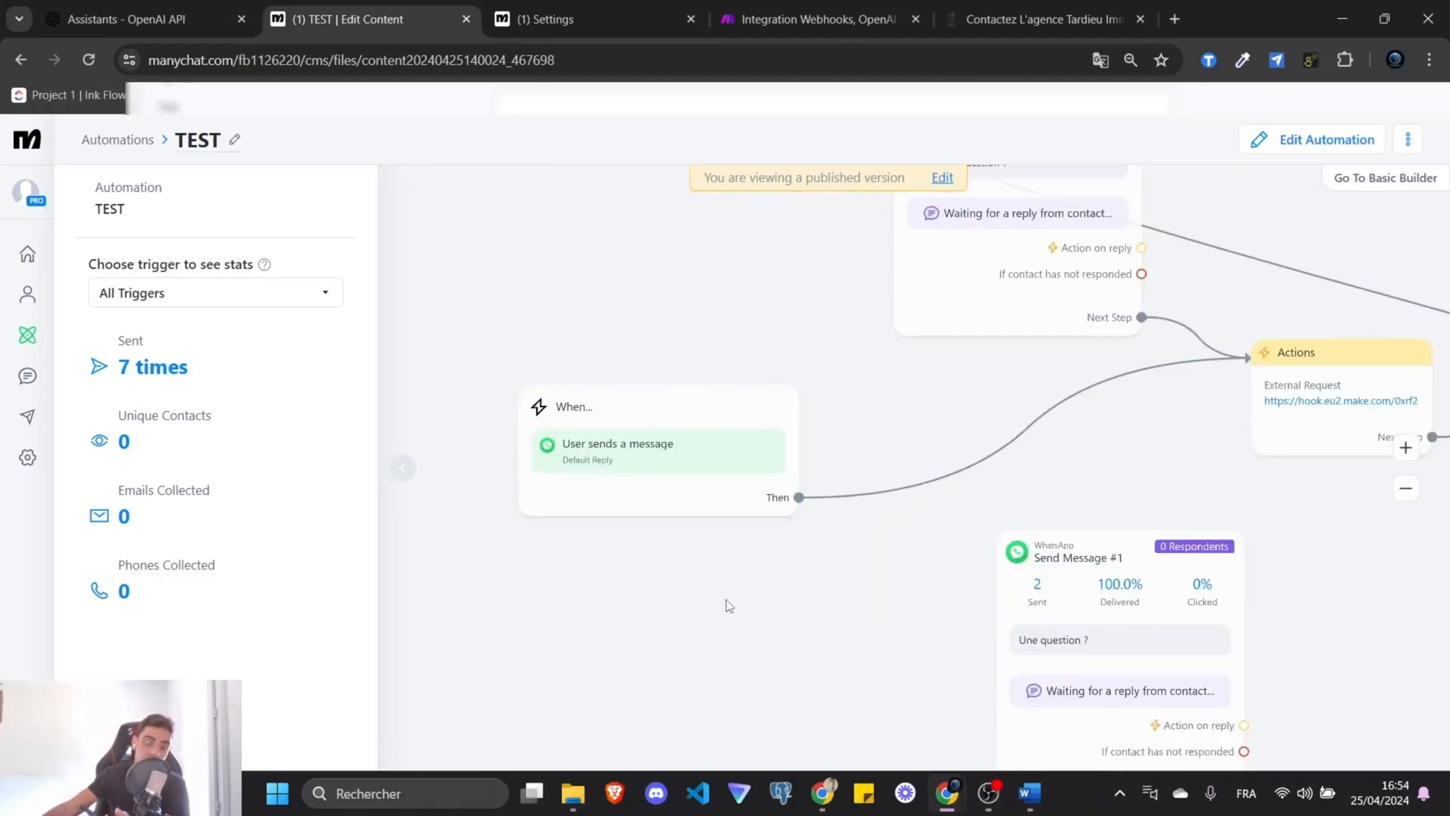
drag(791, 595, 568, 615)
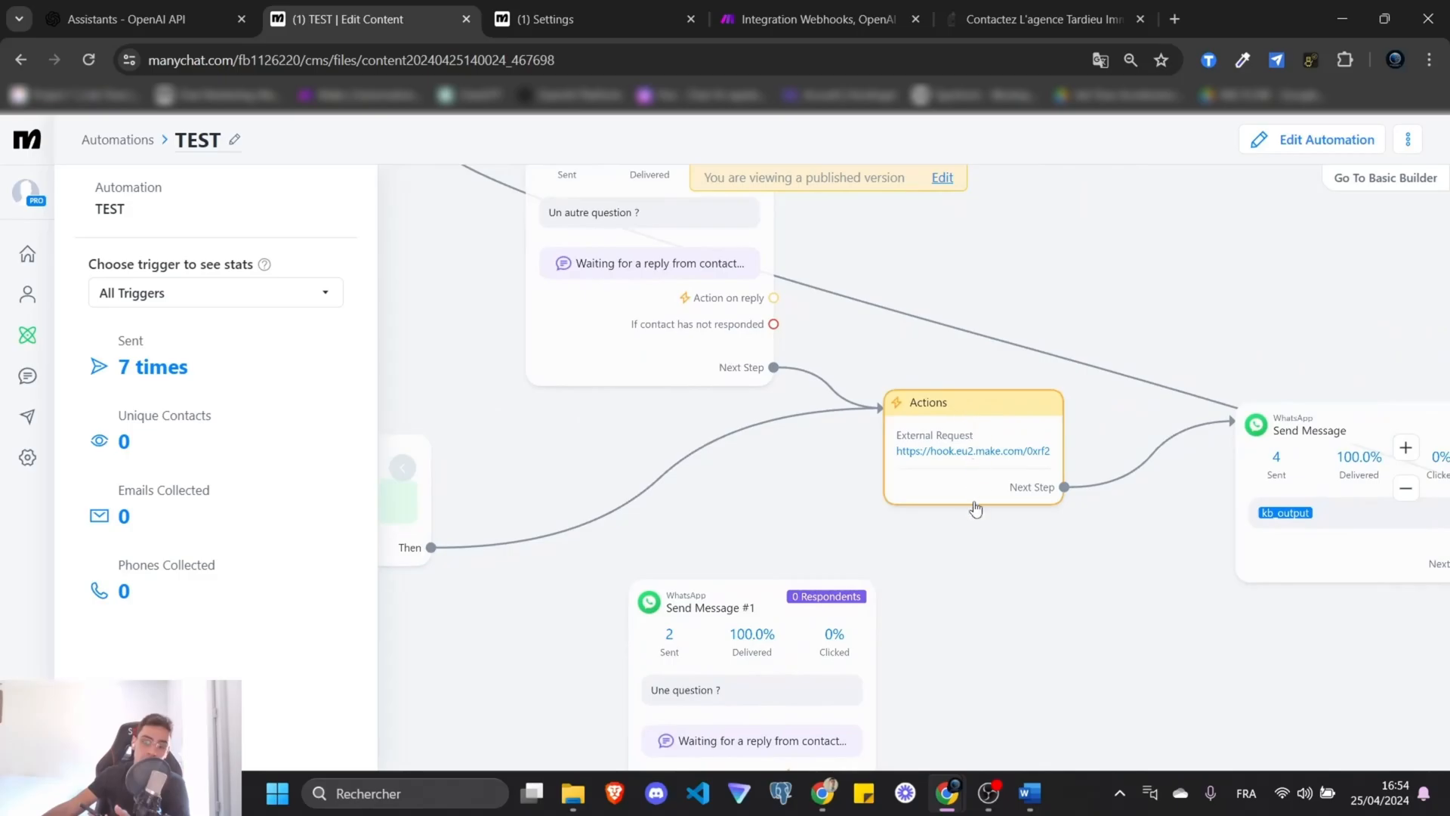
scroll(1068, 586, down, 3)
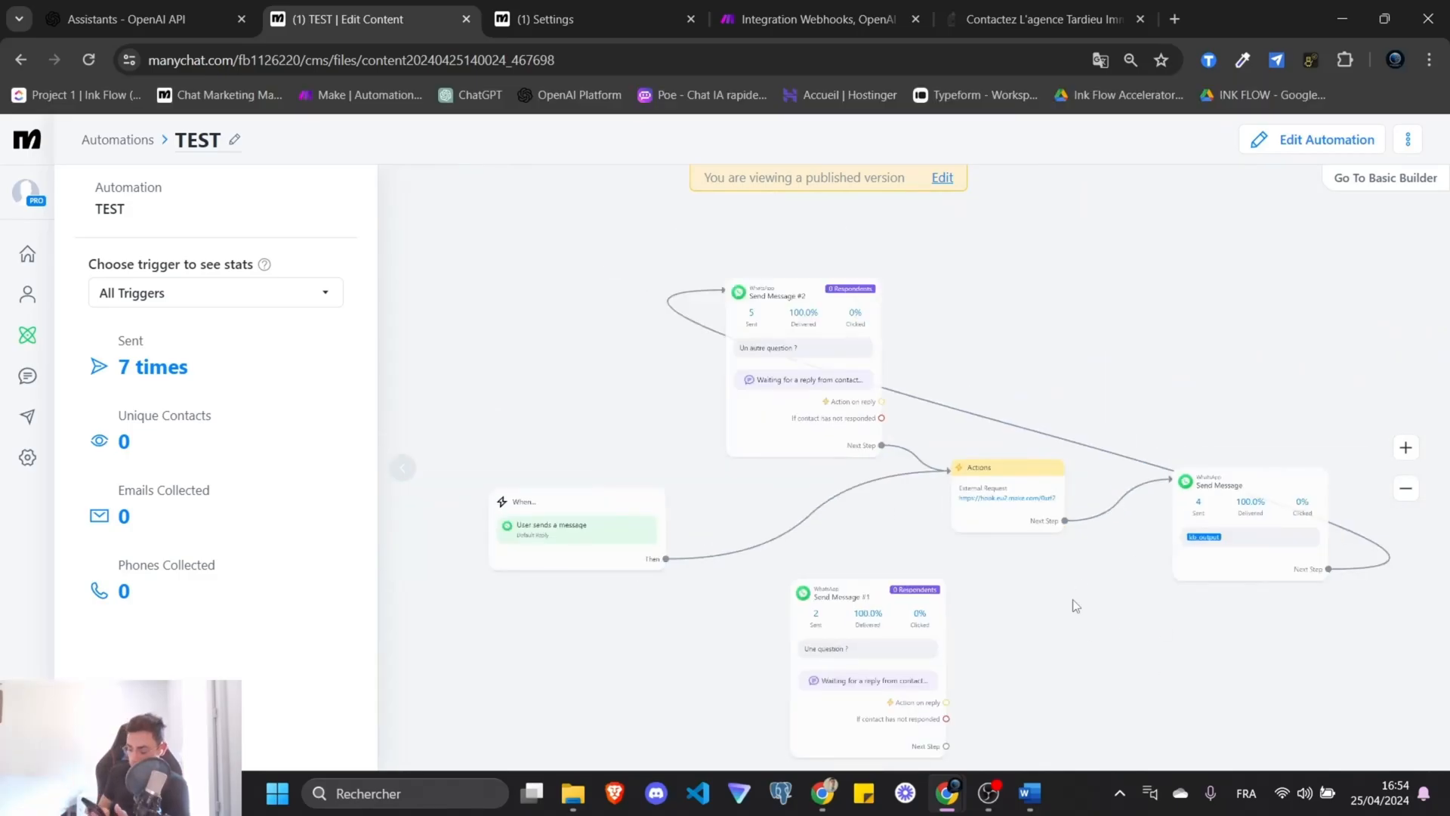
Inspect the Make webhook run's data and compare the reply with the address on the agency contact page.
click(811, 19)
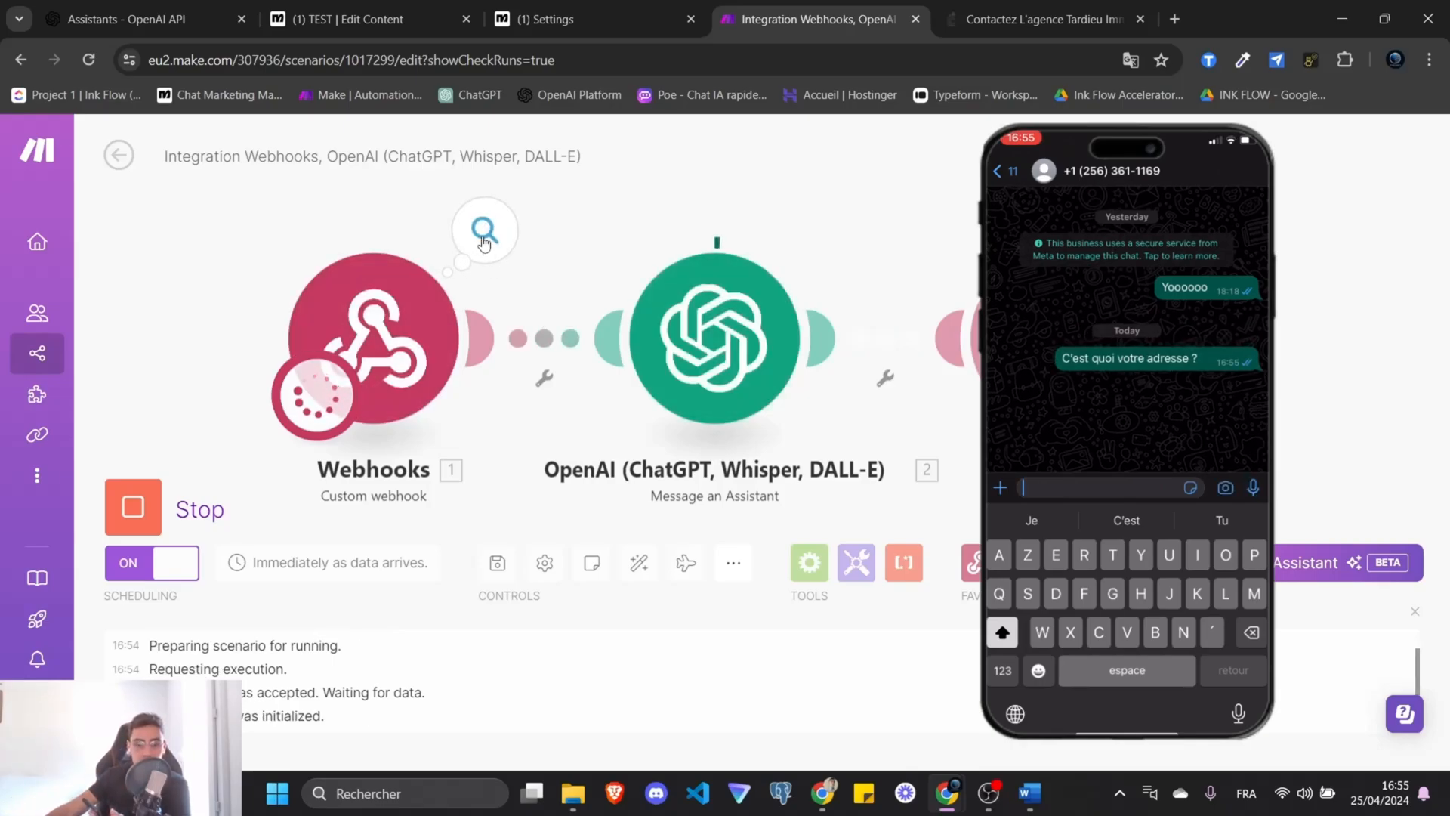
click(484, 240)
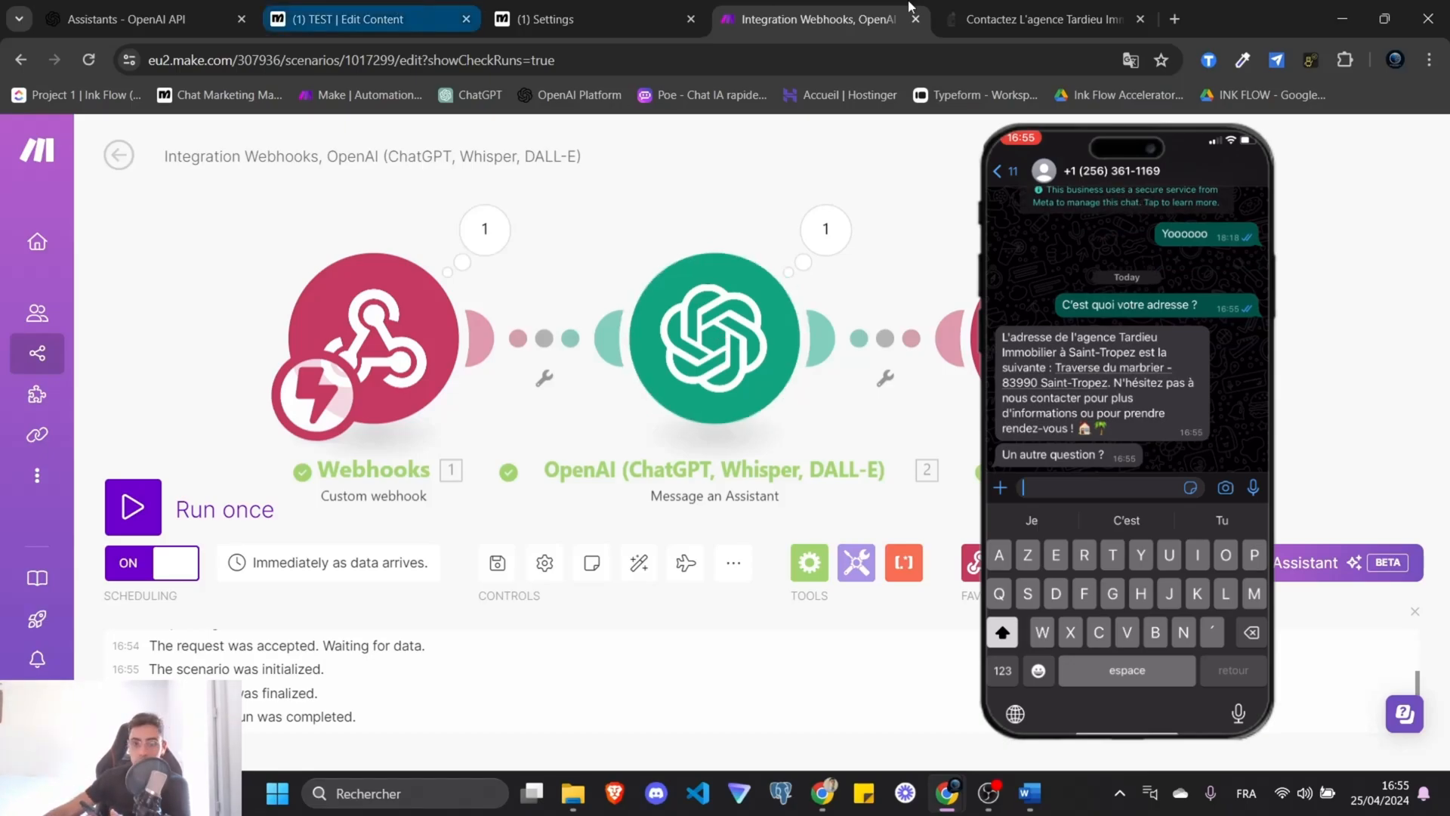
click(1052, 21)
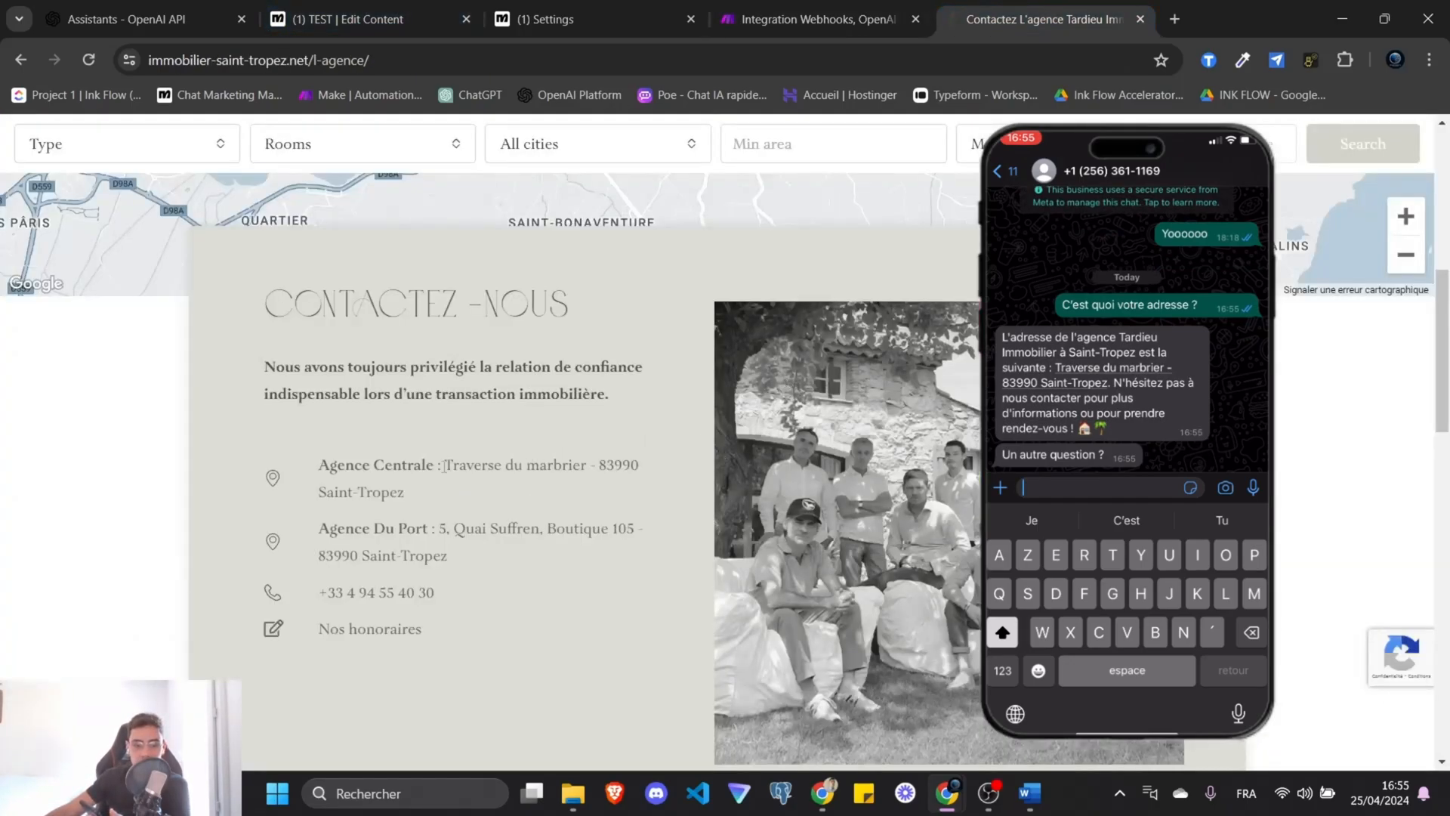
drag(444, 464, 483, 492)
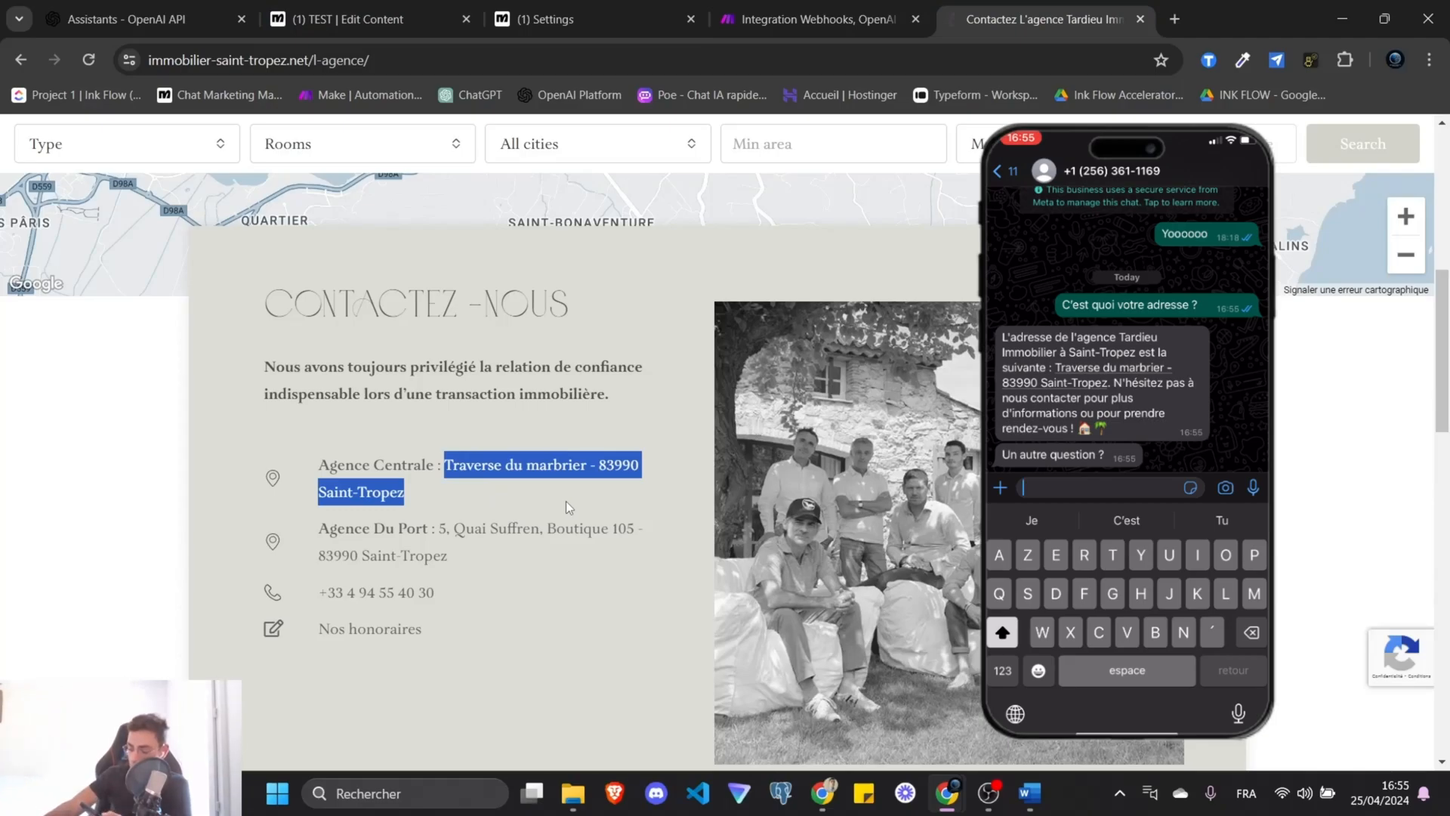
Go back through the Make scenario to the ManyChat flow editor.
click(812, 19)
click(573, 19)
click(423, 23)
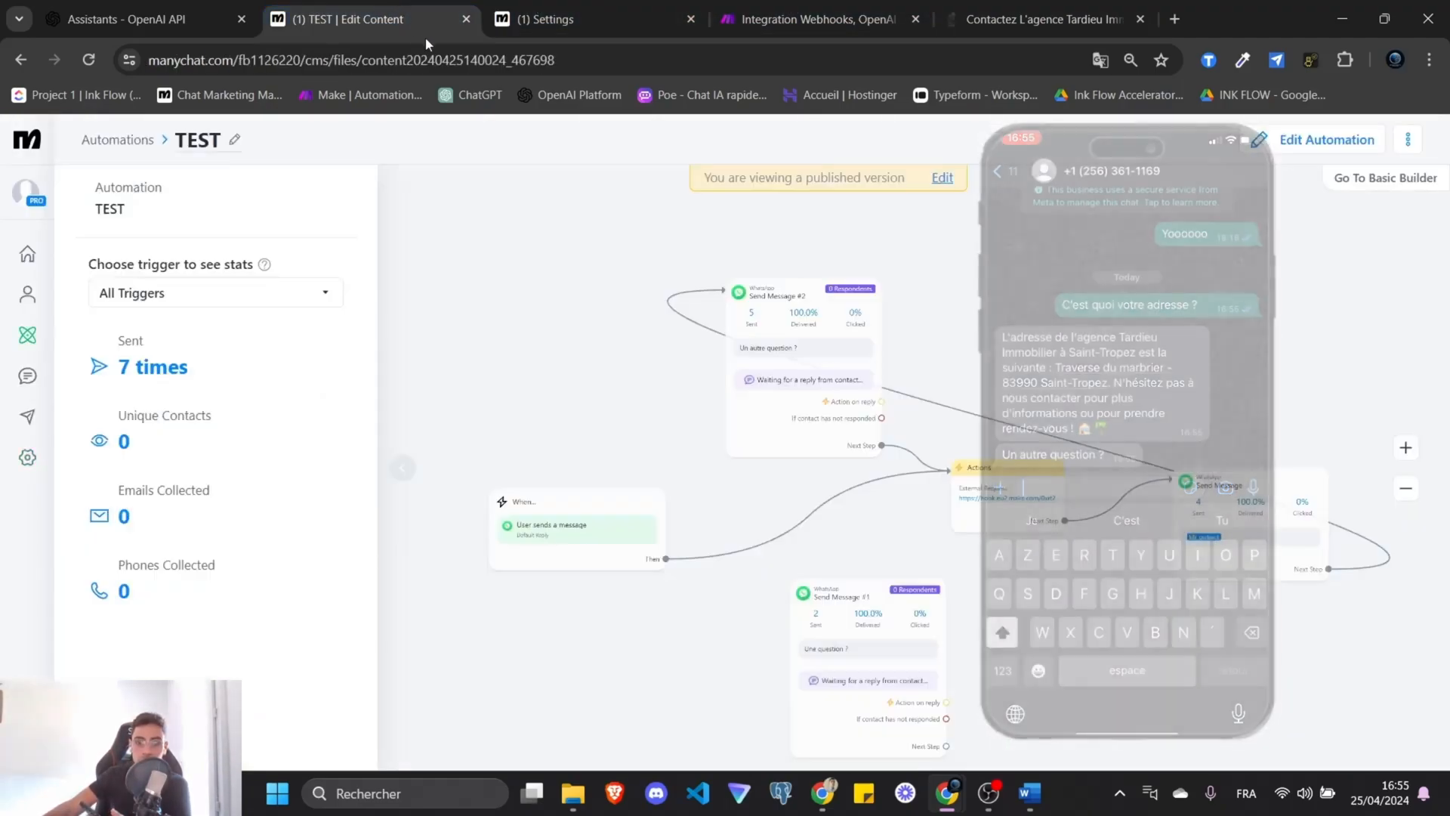
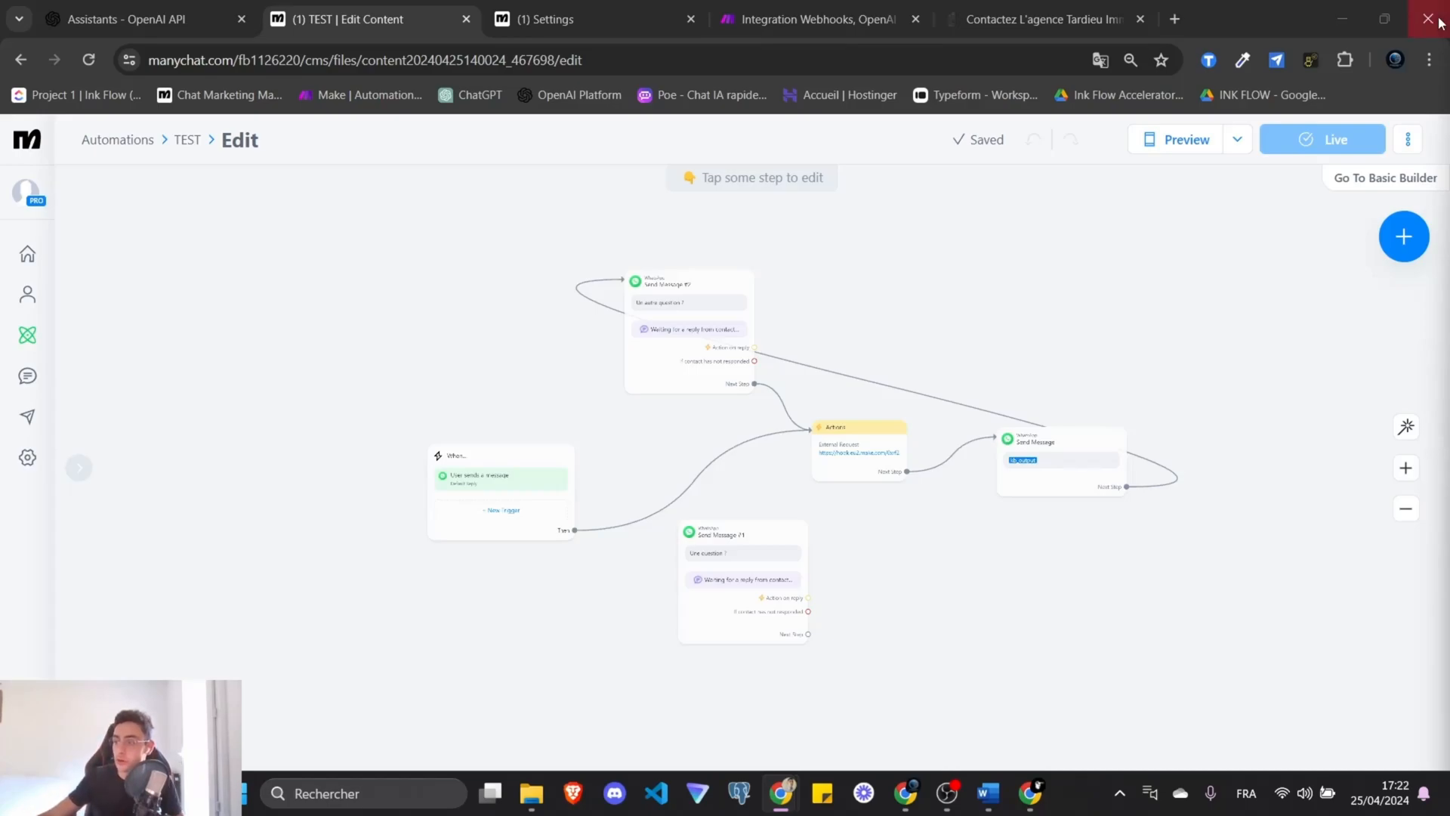
Open ChatGPT (chat.openai.com) in a new browser tab from the bookmarks bar.
click(482, 98)
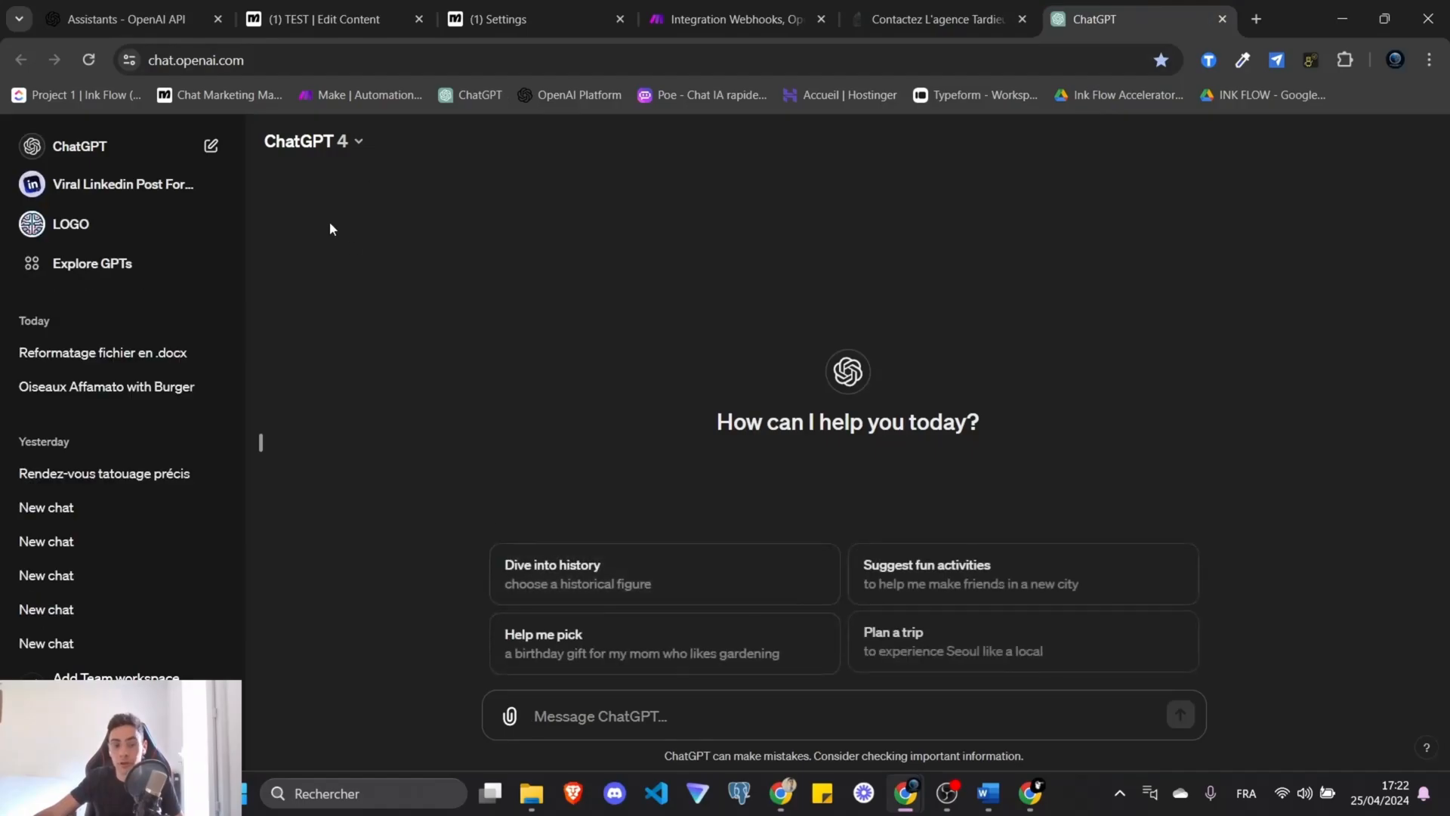
Collapse the chat sidebar, switch to ChatGPT 3.5, and paste the French intent prompt.
click(259, 441)
click(113, 141)
click(124, 317)
text(Si vous êtes sûr à 95 % que le message montre une intention qui est listée, retournez l'ID de l'intention (par exemple, « estimer-un-bien »), sinon répondez avec « pas-de-correspondance ».  Votre réponse doit contenir uniquement l'ID de l'intention que vous avez détecté, rien d'autre. Ne répondez pas avec une phrase, retournez uniquement l'ID de l'intention que vous avez trouvée.)
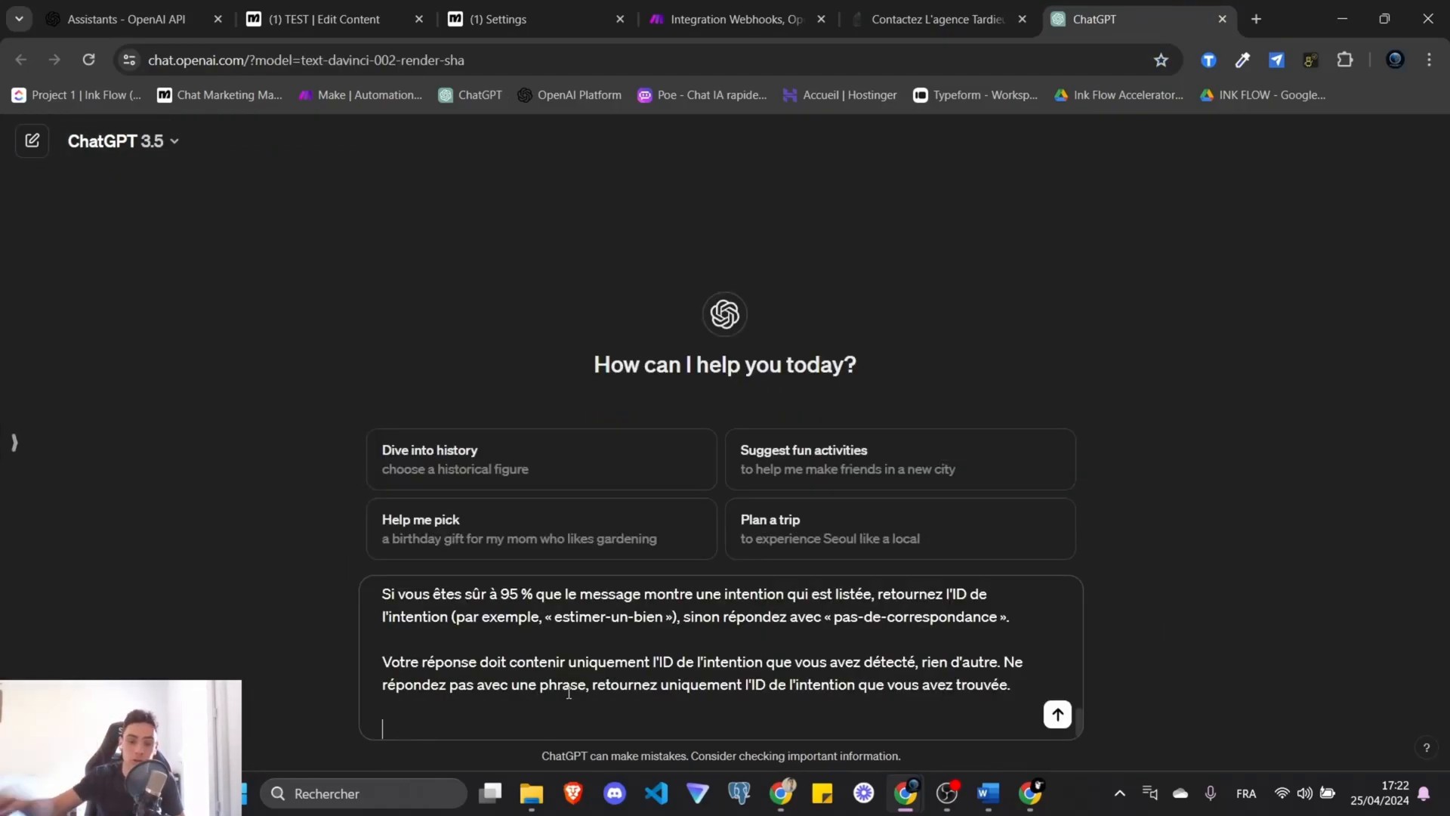
Review the prompt's intent list and adjust the voir-les-bien intent ID.
scroll(670, 706, up, 10)
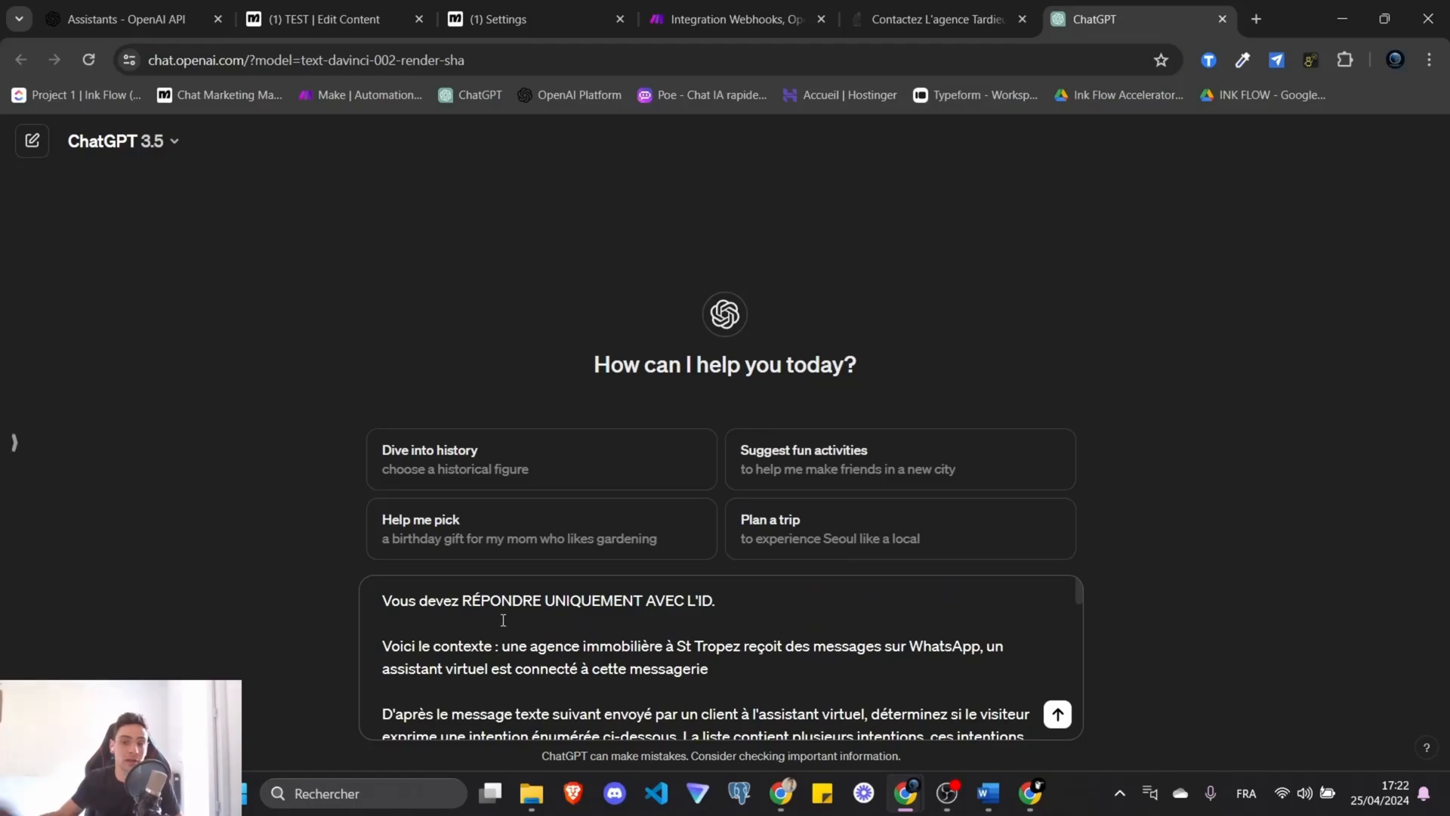
scroll(533, 625, down, 5)
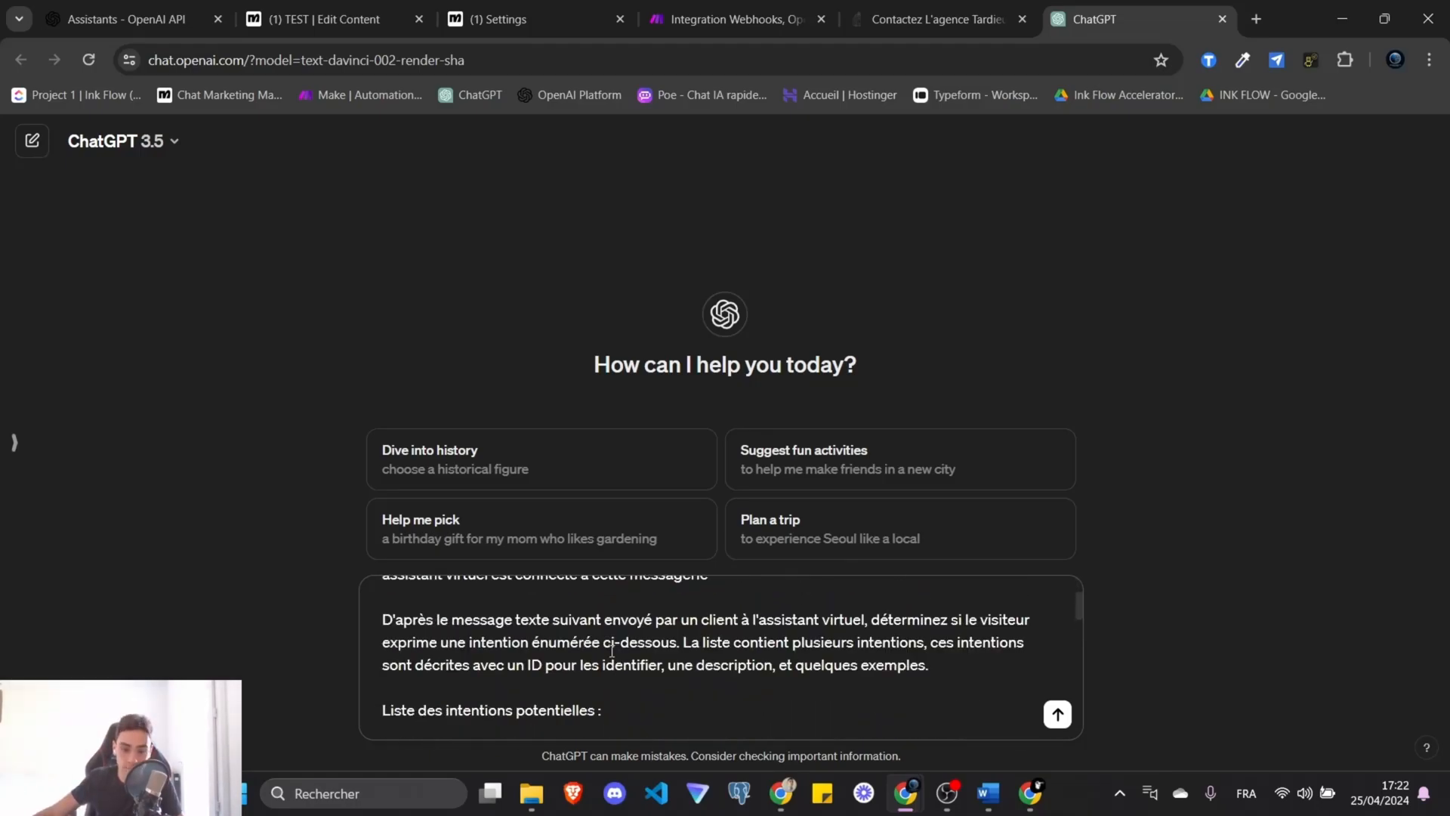
drag(388, 621, 608, 616)
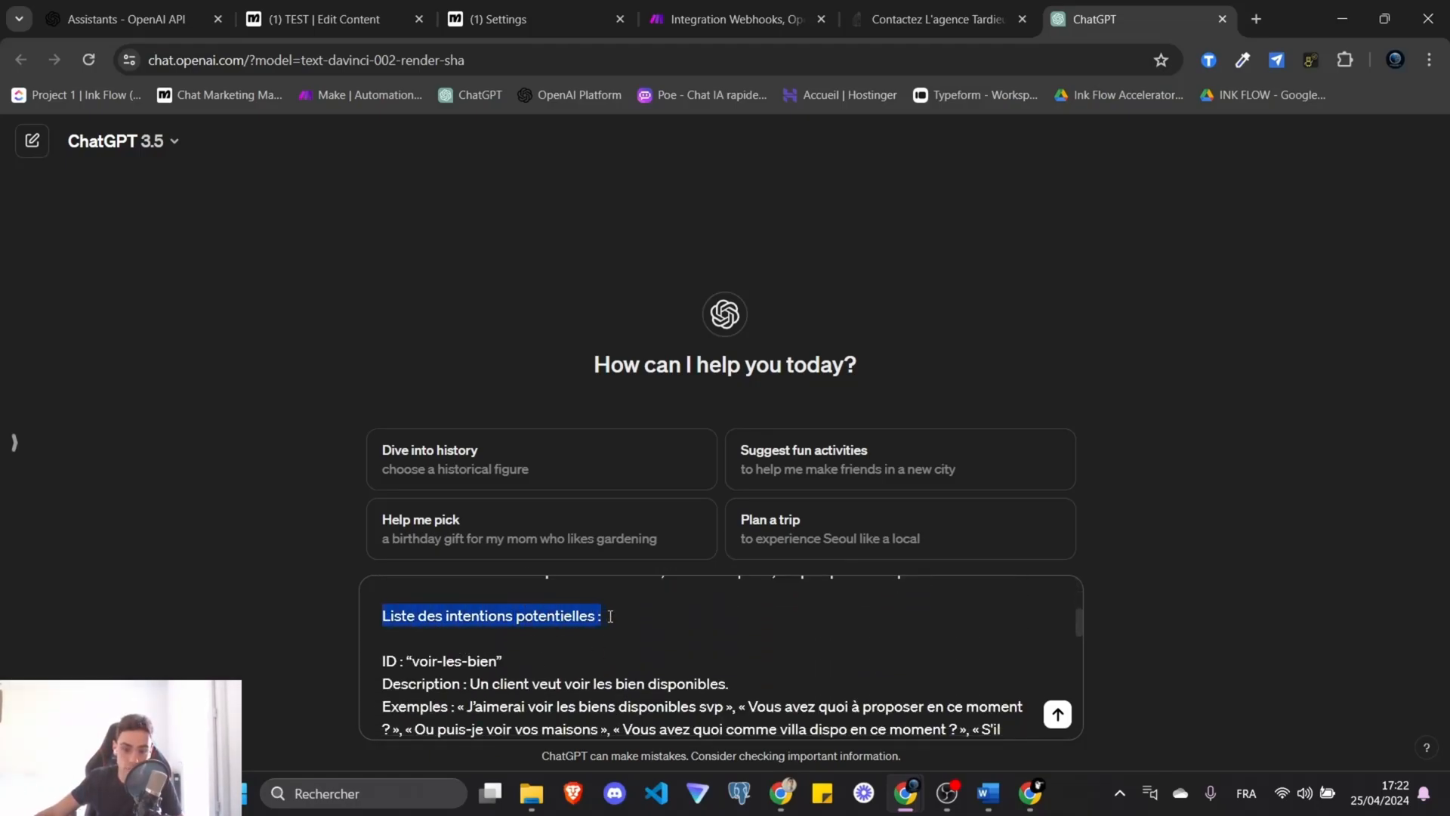
click(638, 625)
scroll(512, 659, down, 1)
scroll(512, 659, up, 1)
drag(406, 660, 555, 664)
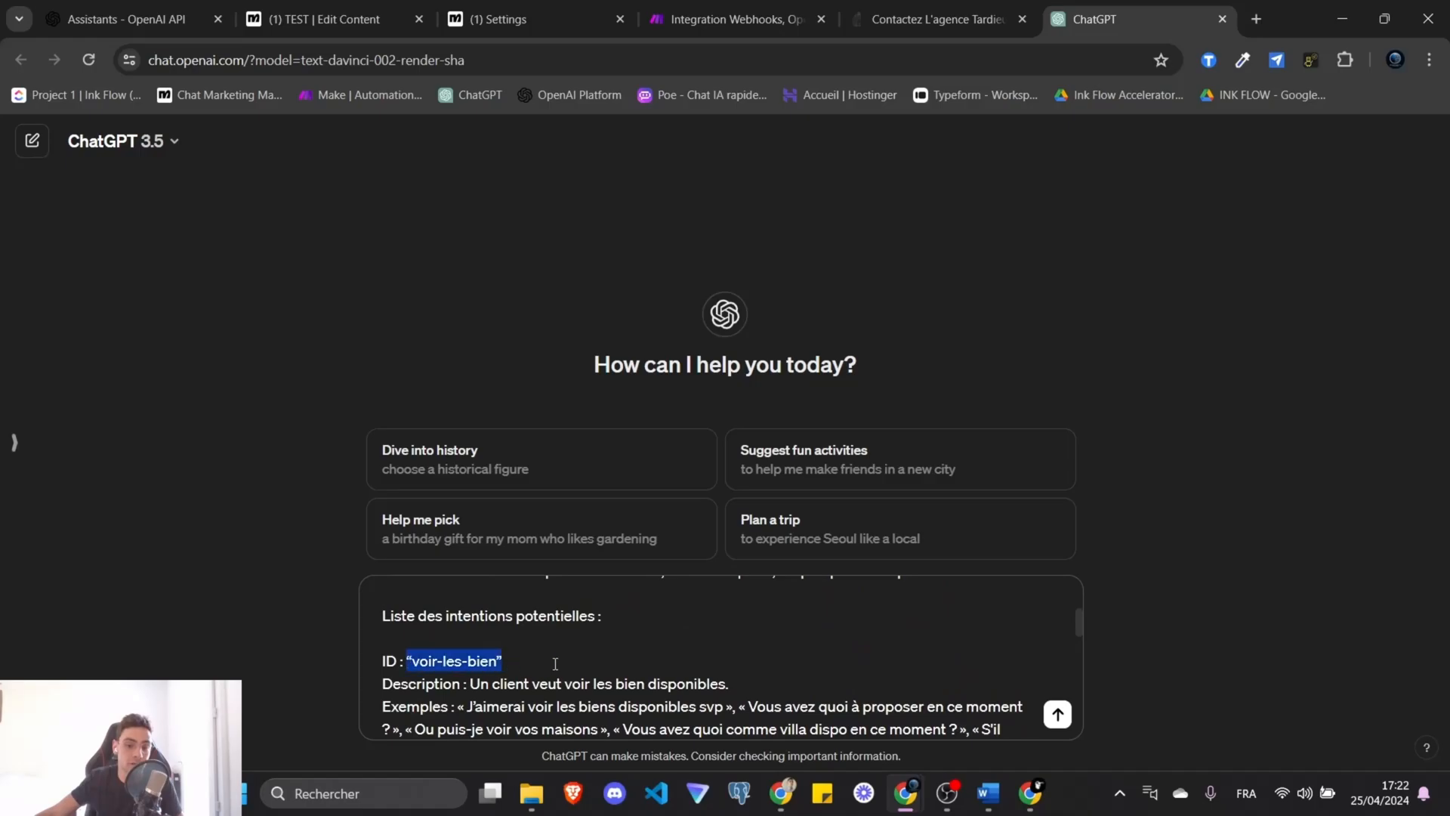
key(ctrl+v)
scroll(549, 611, up, 2)
scroll(499, 667, up, 2)
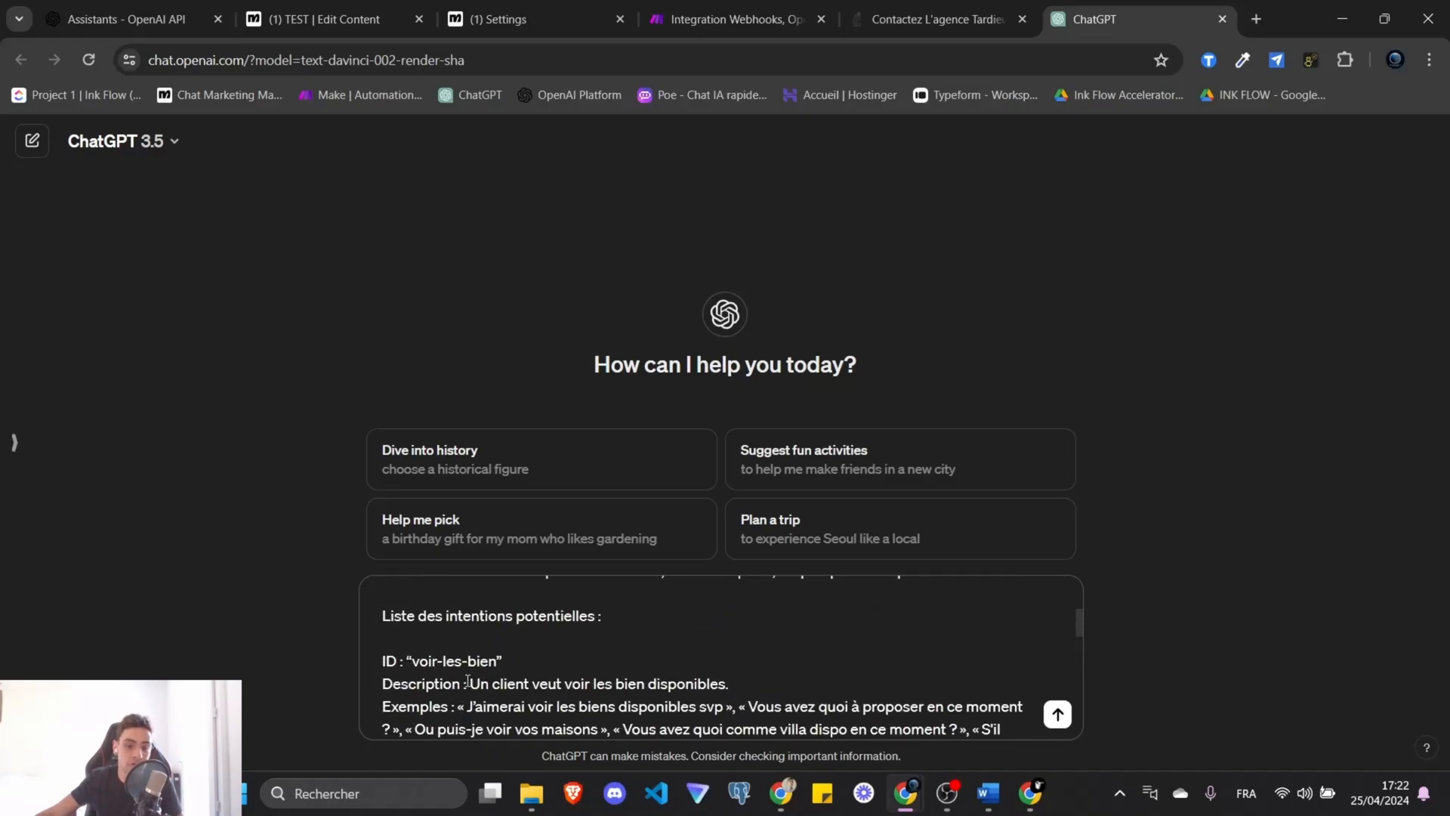
drag(468, 682, 677, 670)
scroll(742, 709, down, 1)
drag(820, 659, 376, 658)
scroll(520, 651, up, 1)
click(527, 658)
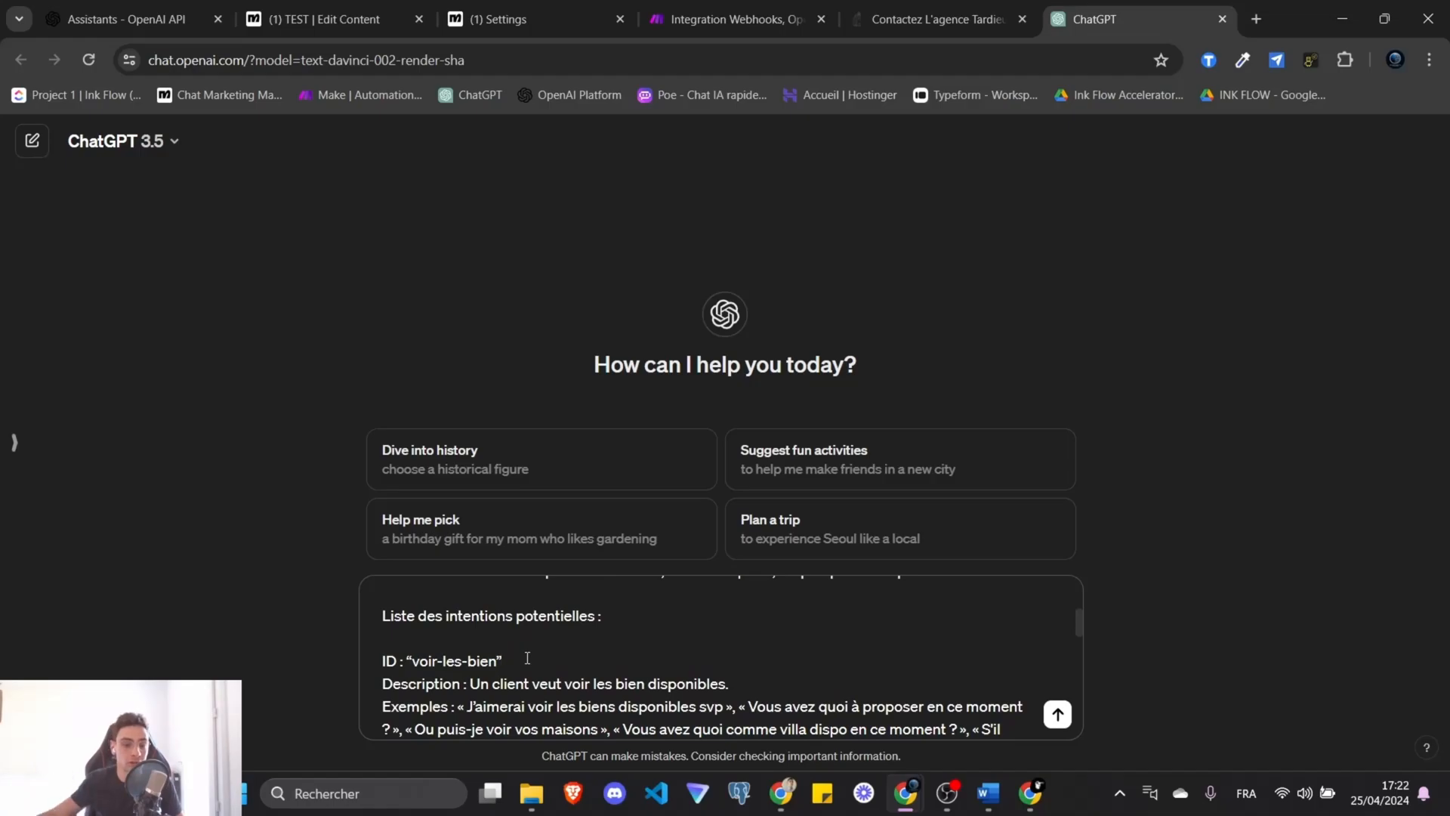
Replace the pas-de-correspondance fallback value with not-found.
drag(426, 666, 499, 663)
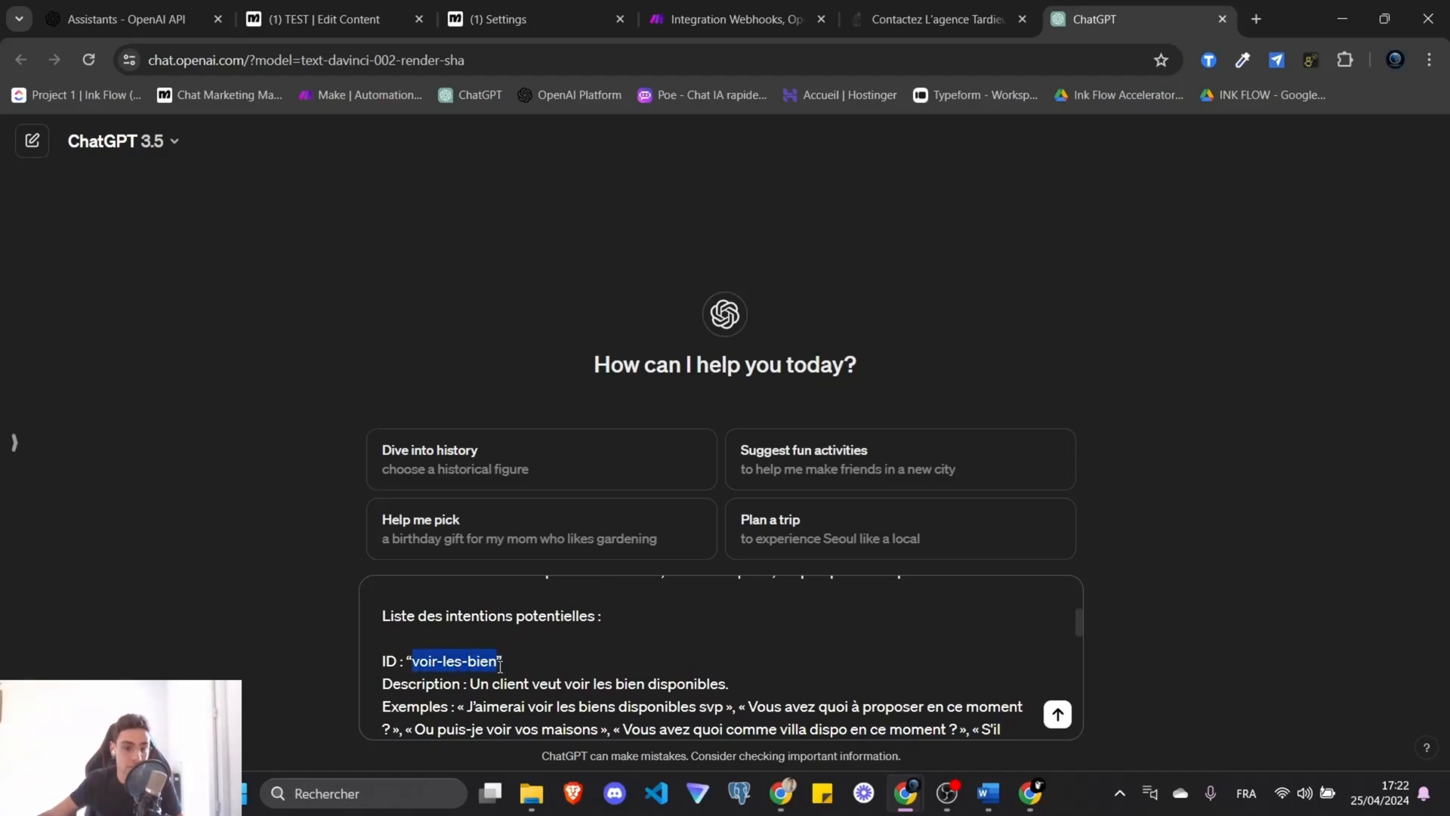
scroll(498, 662, down, 3)
drag(415, 608, 544, 613)
scroll(547, 612, down, 5)
scroll(559, 623, up, 1)
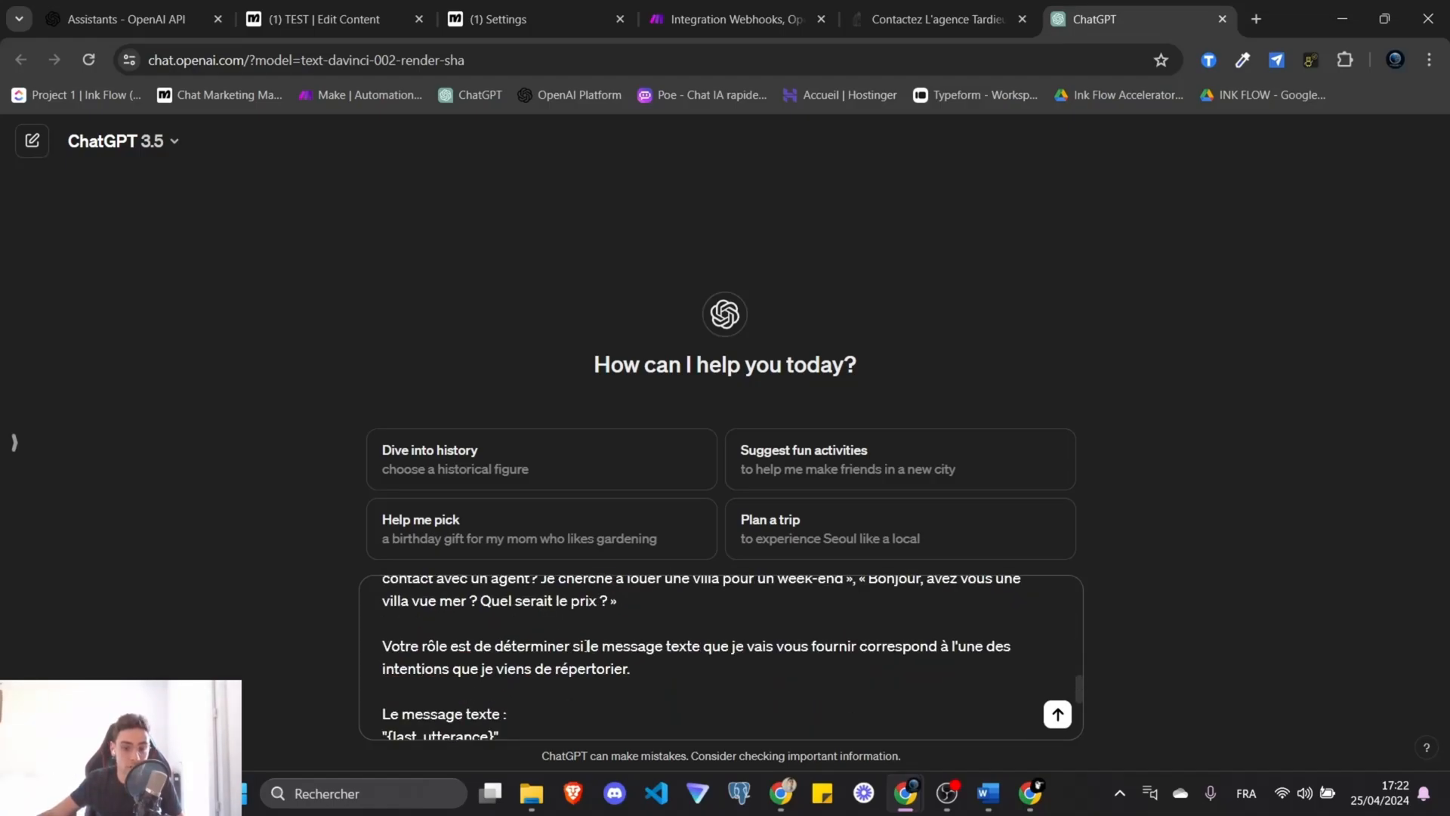
scroll(588, 646, down, 1)
drag(834, 697, 997, 705)
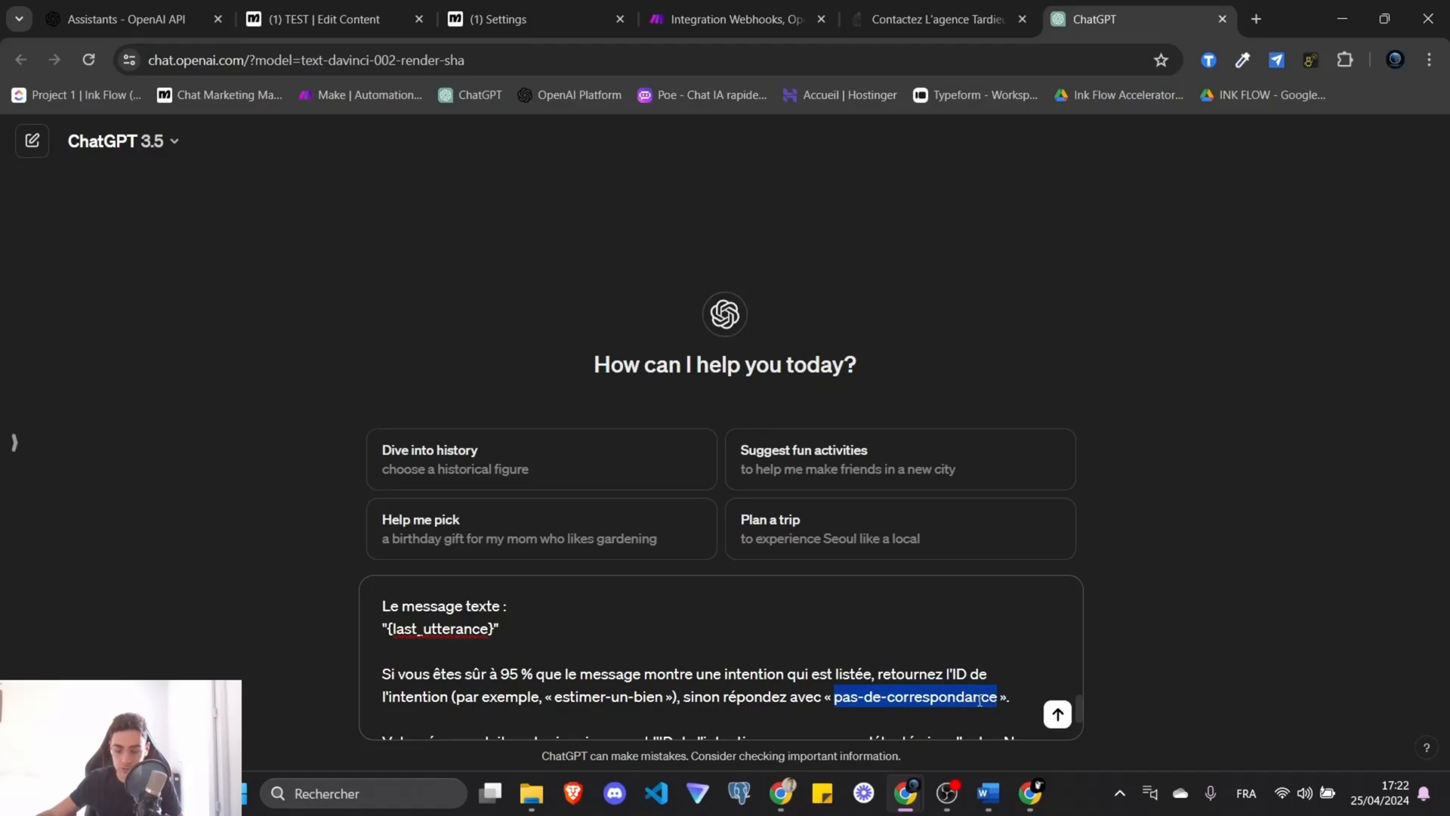
key(BackSpace)
text(not-found)
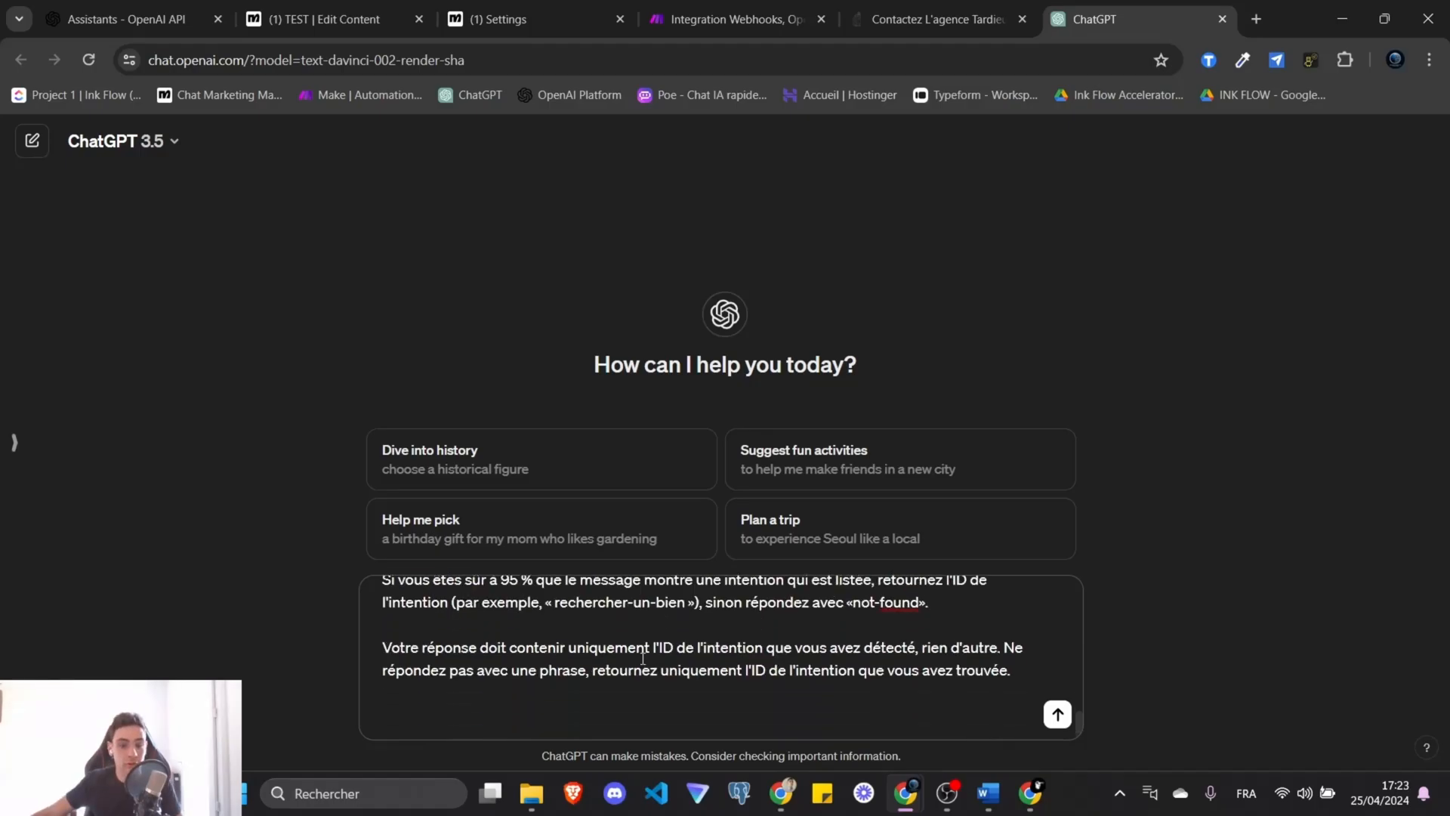
Copy the prompt, then send it with nonsense text 'pdoipdoipdoijqid-o' in place of {last_utterance}.
scroll(544, 663, up, 2)
scroll(539, 662, down, 1)
drag(495, 626, 388, 635)
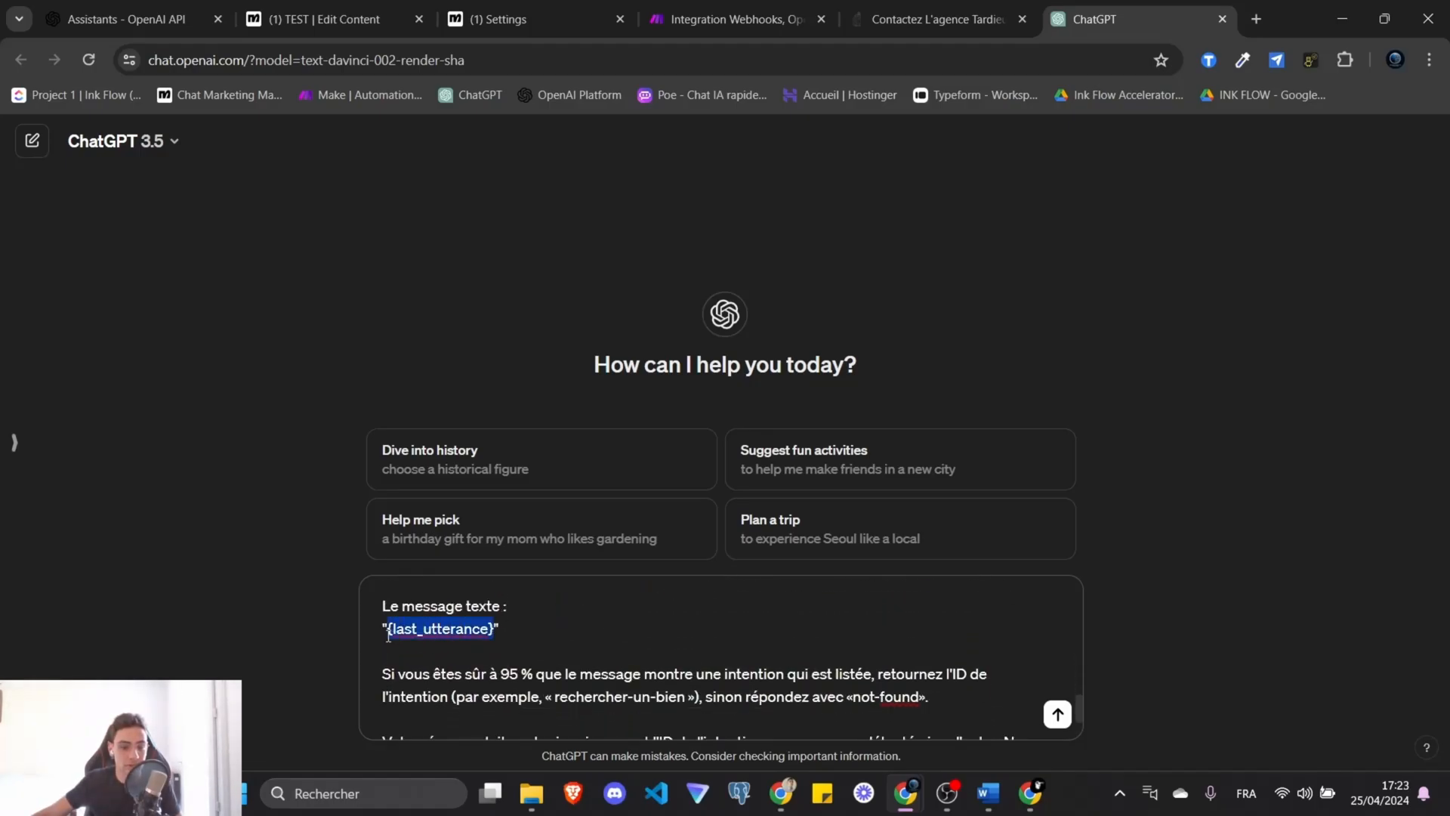
click(595, 669)
key(ctrl+a)
click(514, 654)
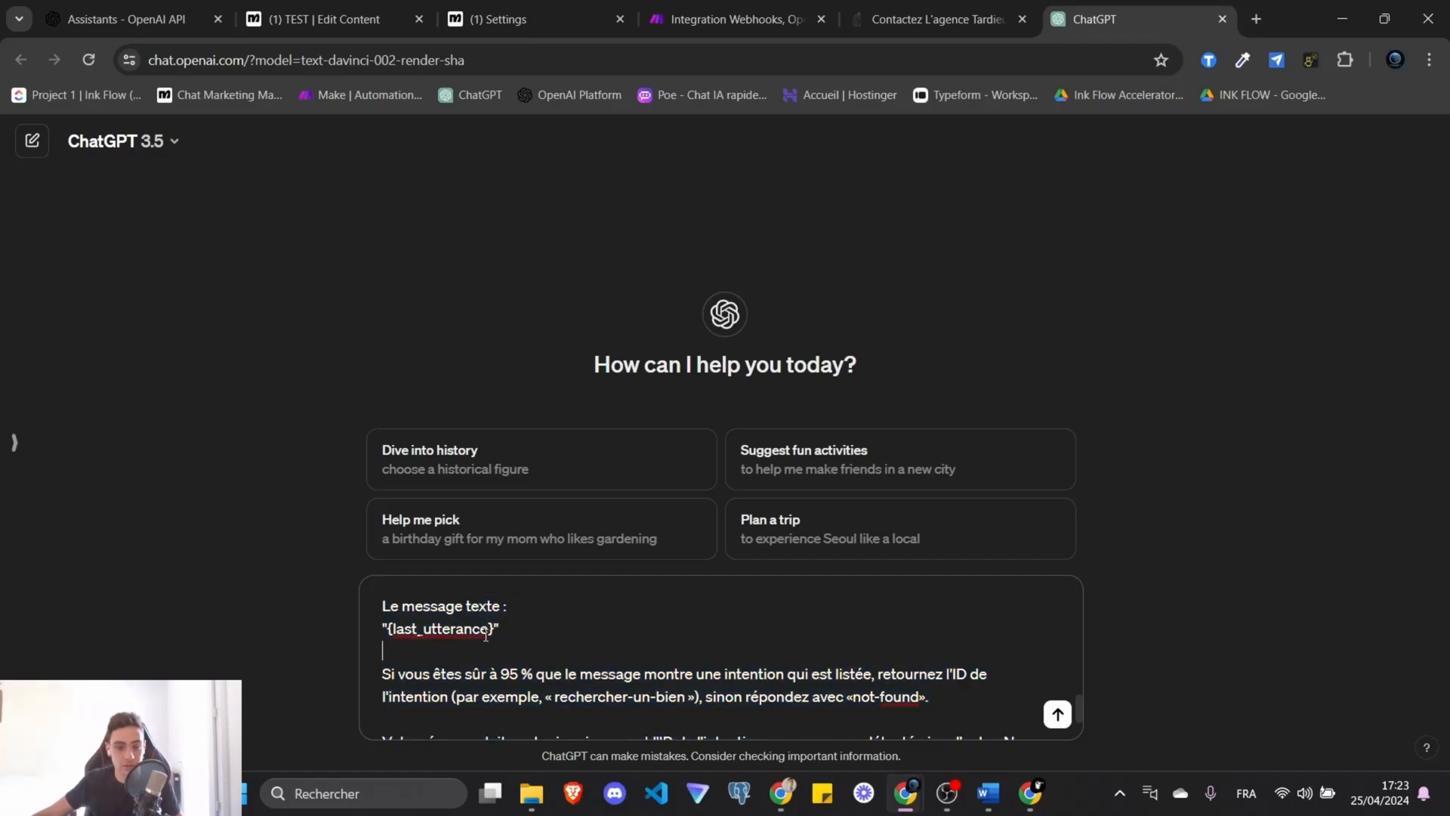
drag(494, 629, 403, 638)
text(pdoipdoipdoijqid-o)
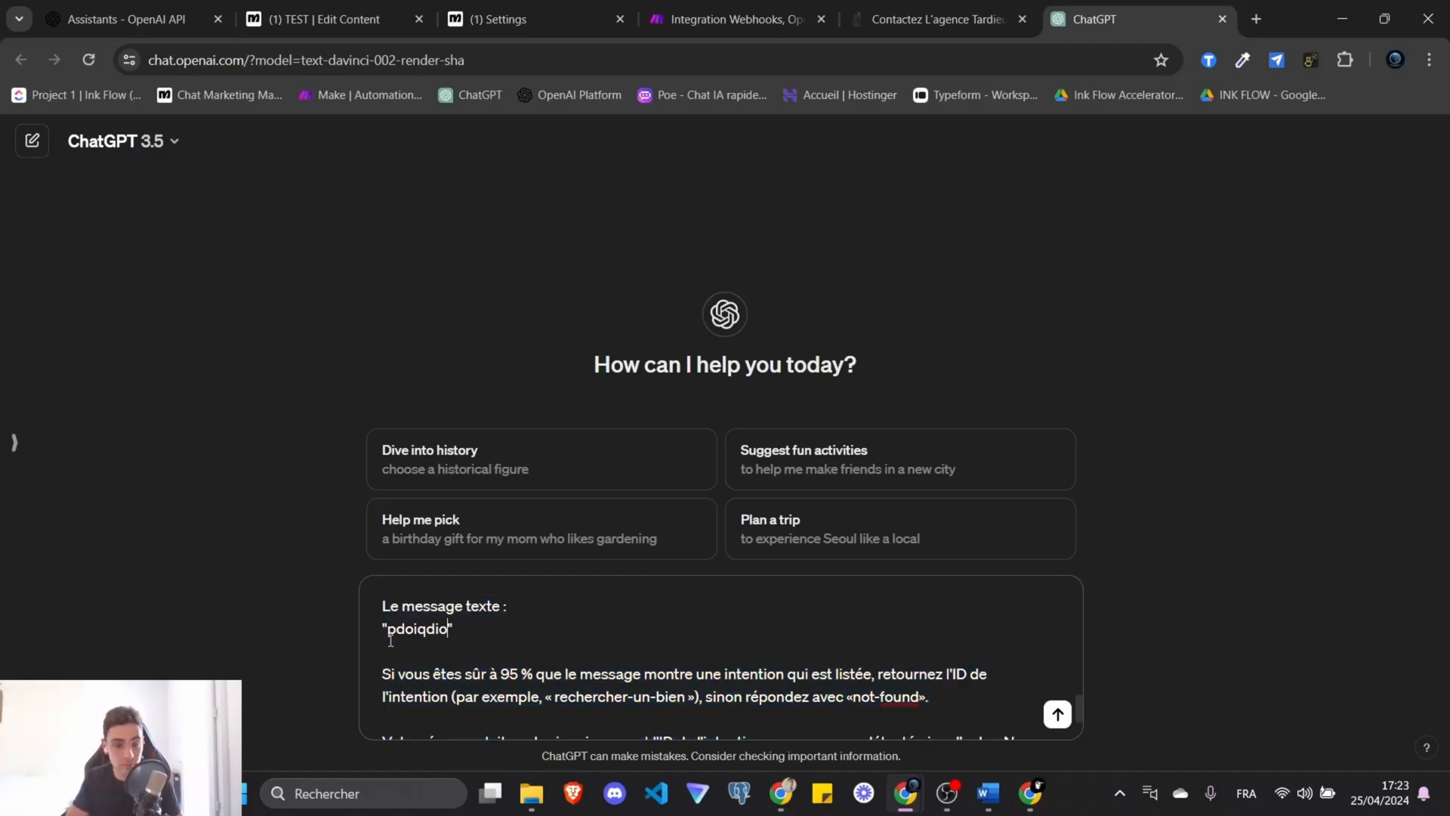
key(Return)
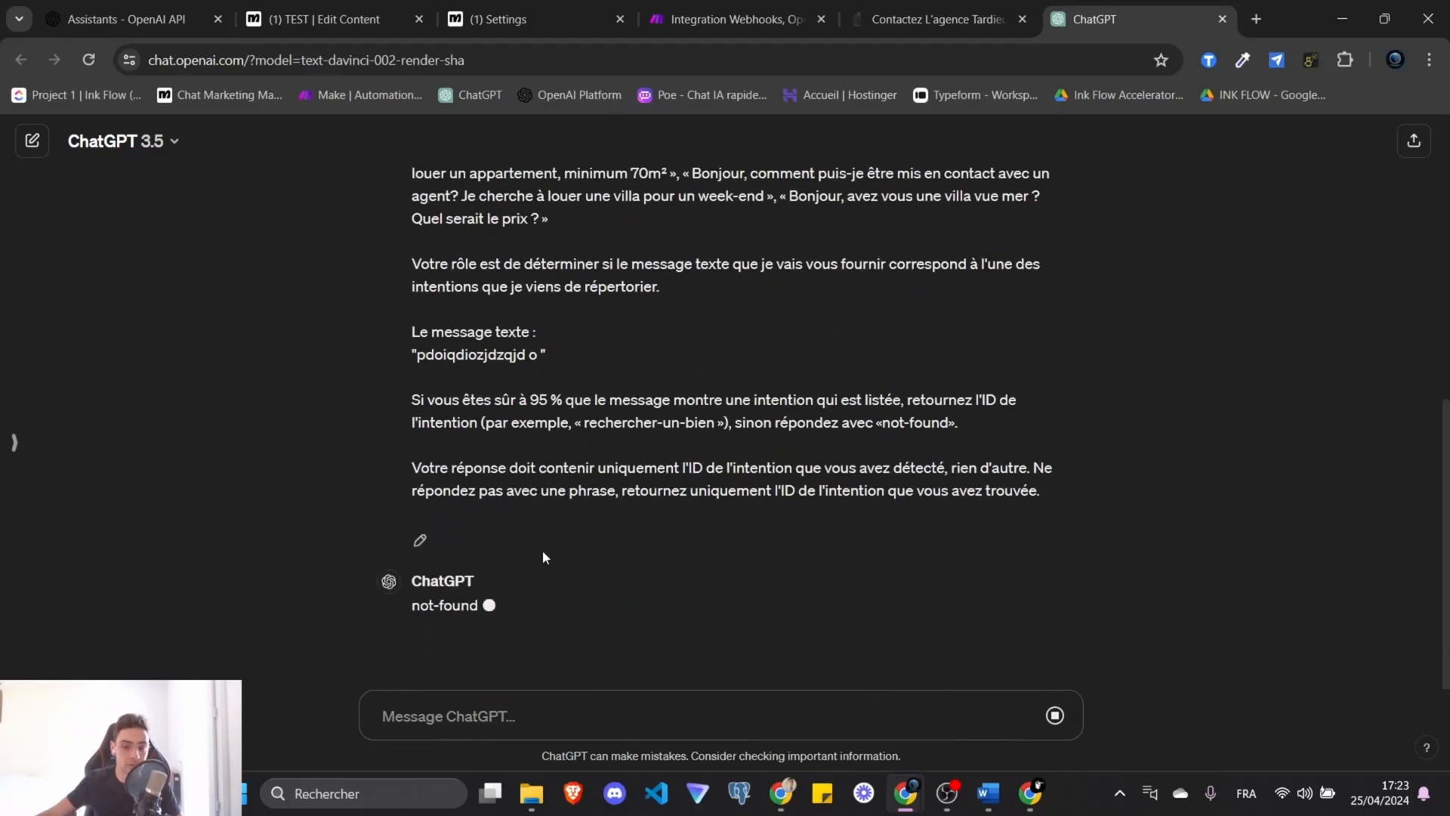
In a fresh chat, send the prompt with 'bonjour je cherche a louer une villa ce week-end', getting rechercher-un-bien.
drag(413, 606, 506, 638)
click(20, 60)
click(565, 695)
key(ctrl+v)
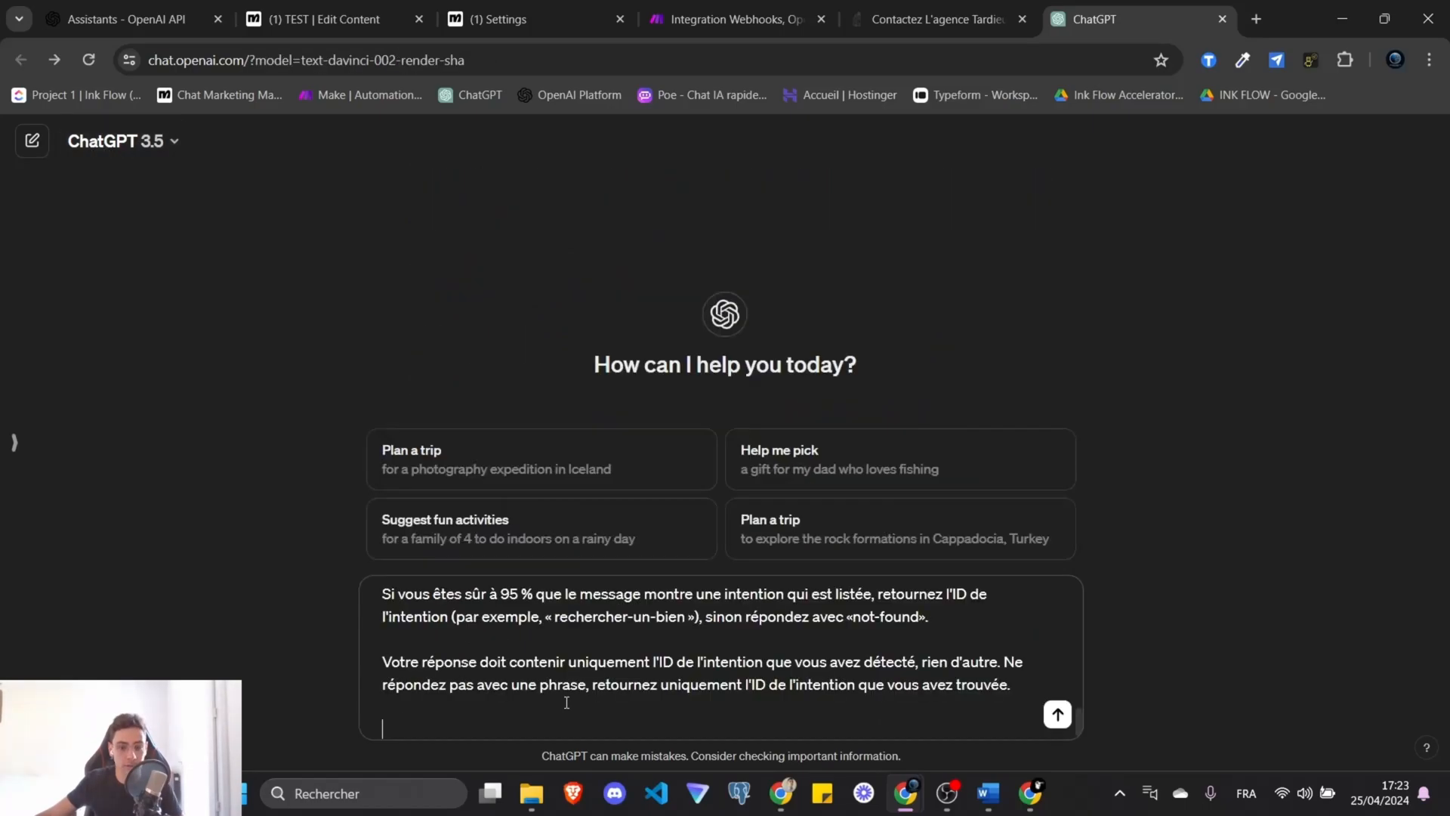
scroll(552, 684, up, 1)
drag(492, 642, 392, 643)
text(bonjour je cherche)
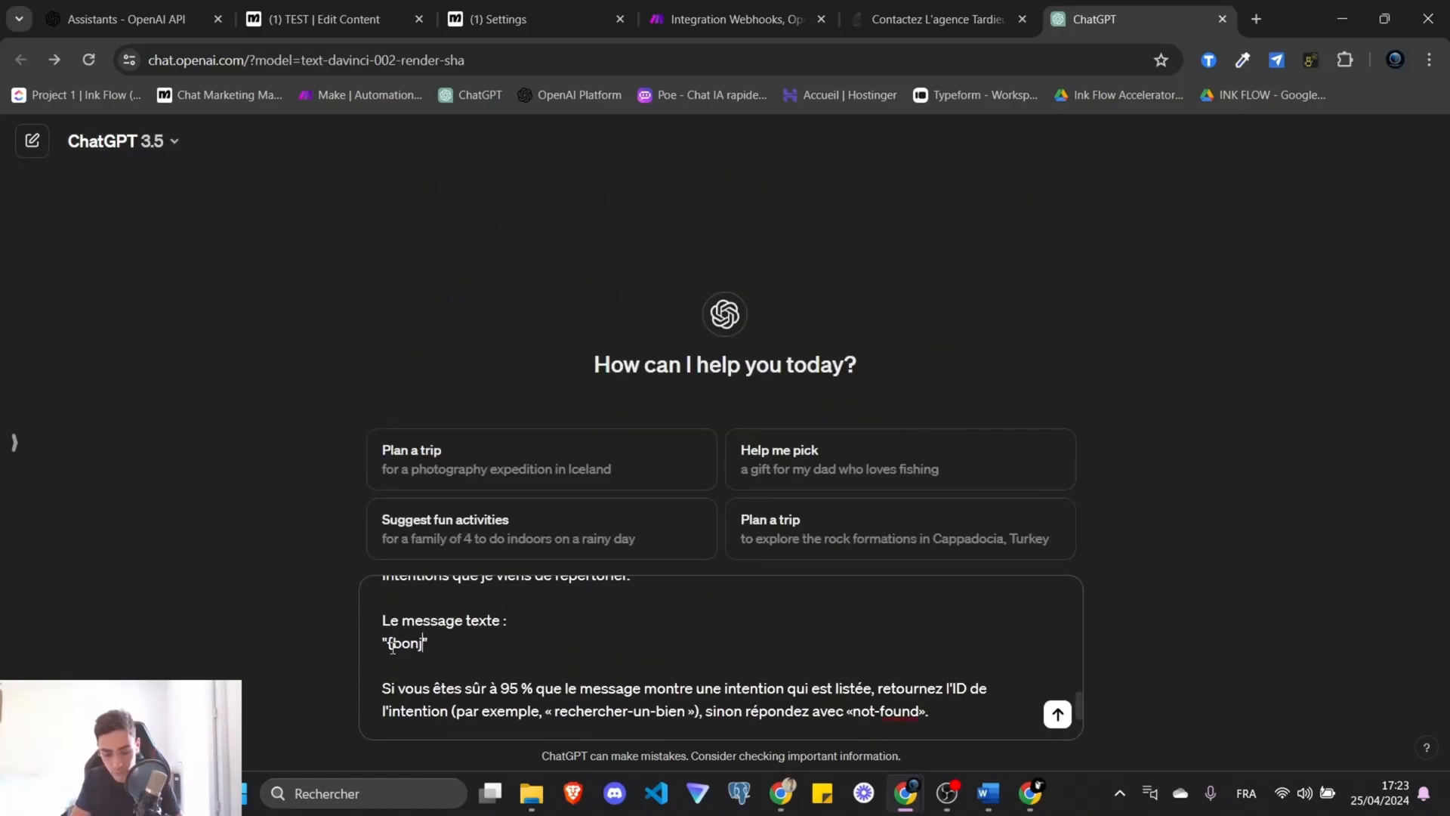
text( a )
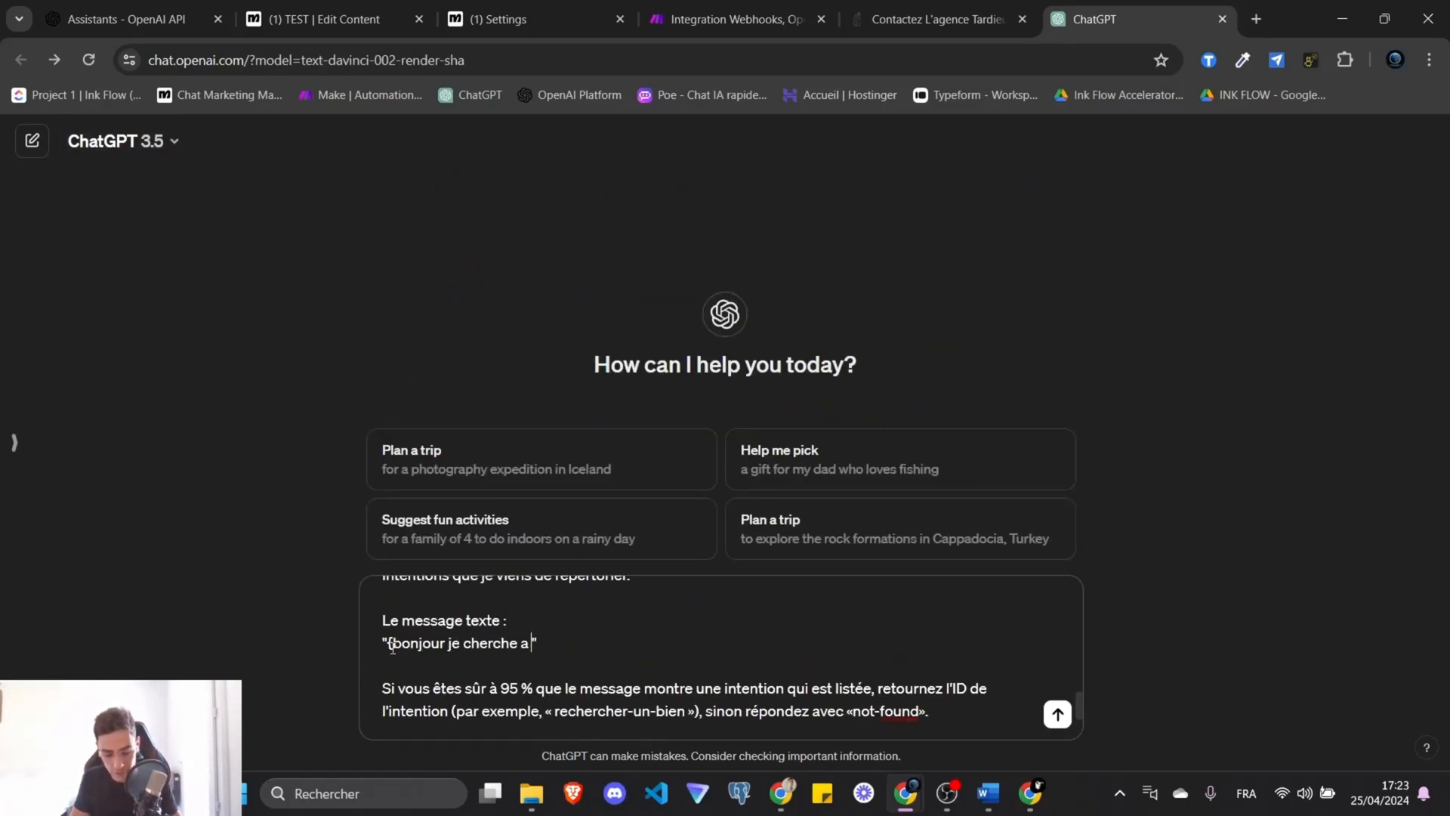
text(louer une villa )
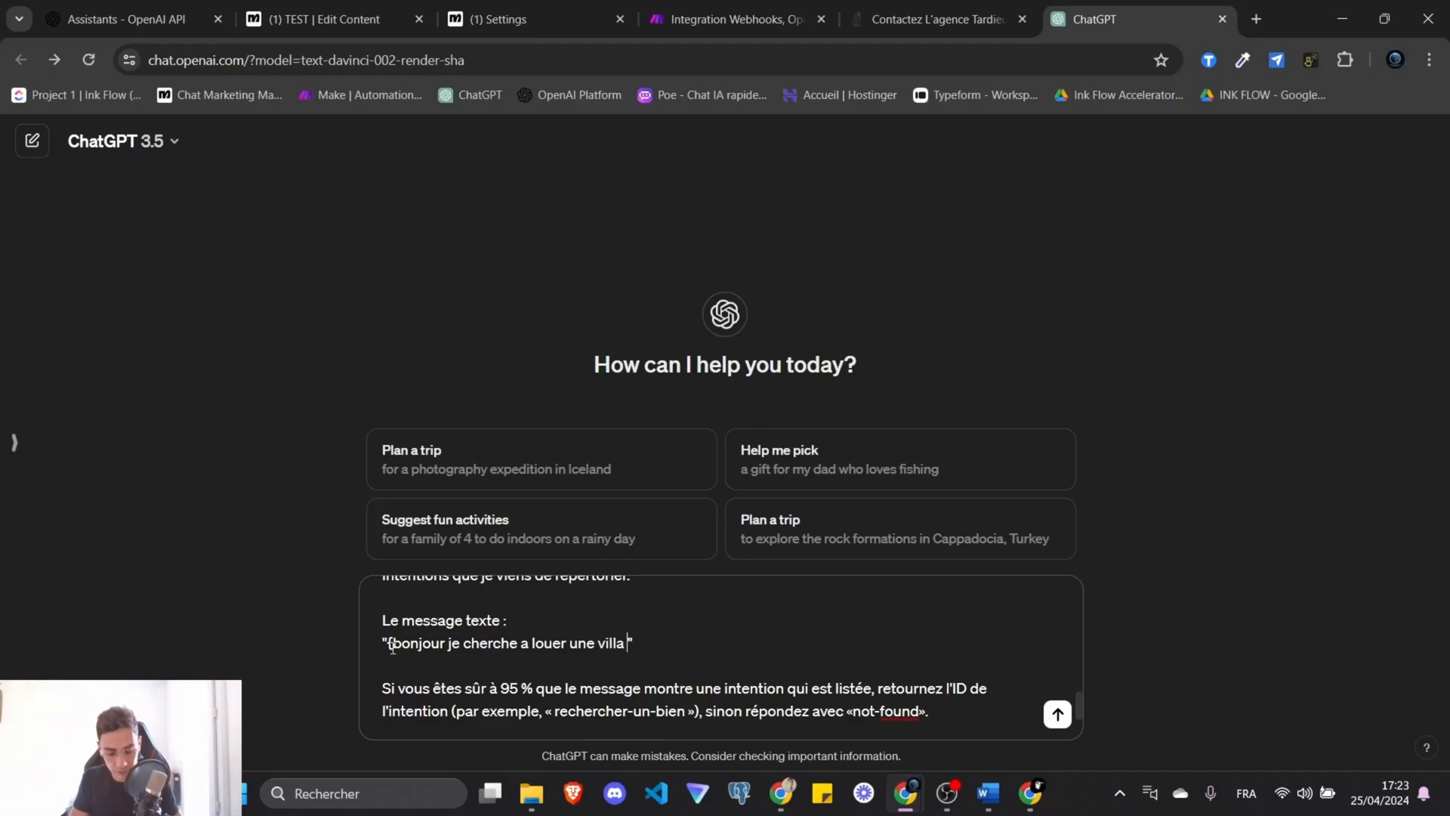
text(ce week)
text(-end)
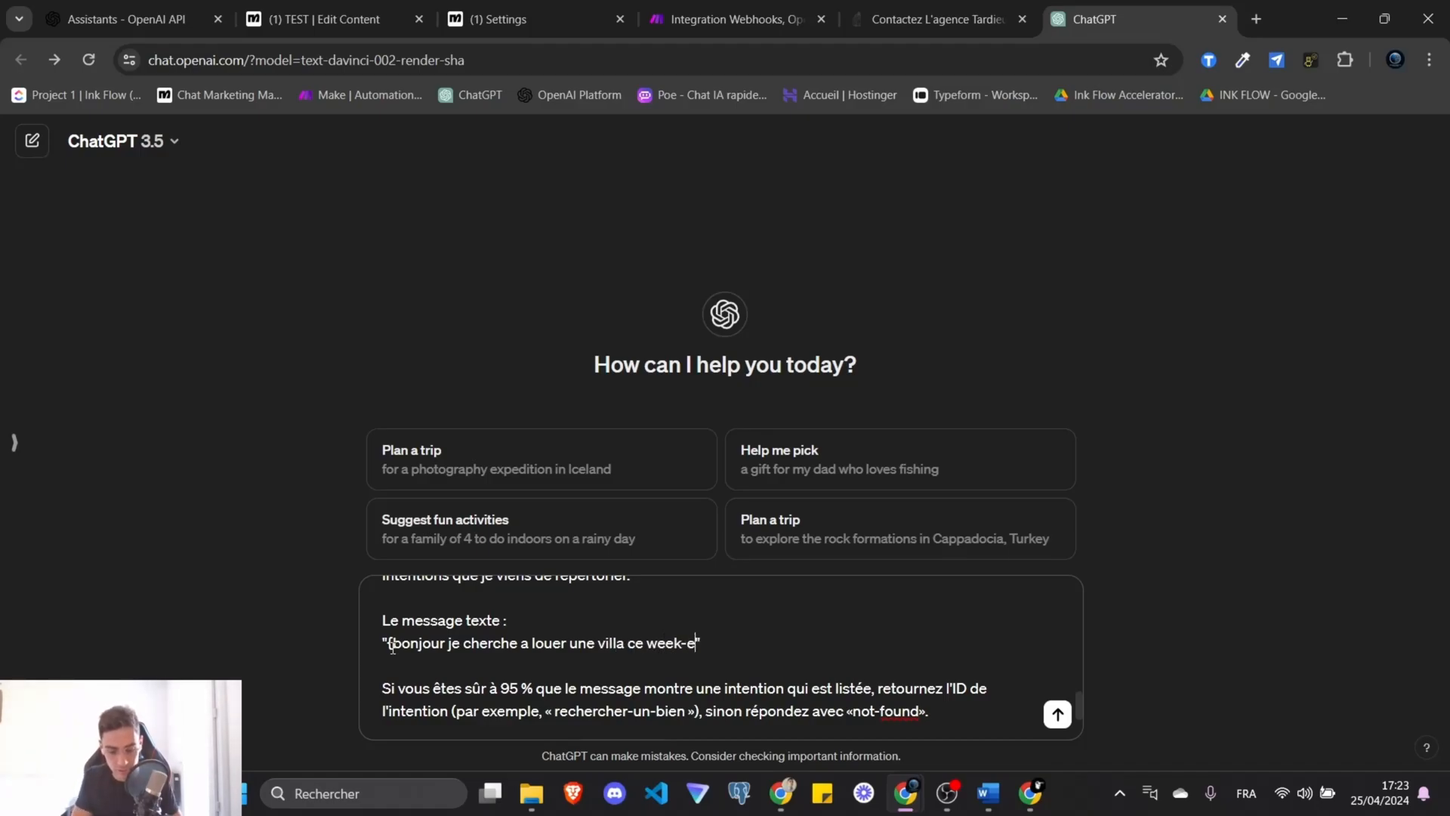
key(Return)
drag(396, 616, 588, 610)
click(464, 699)
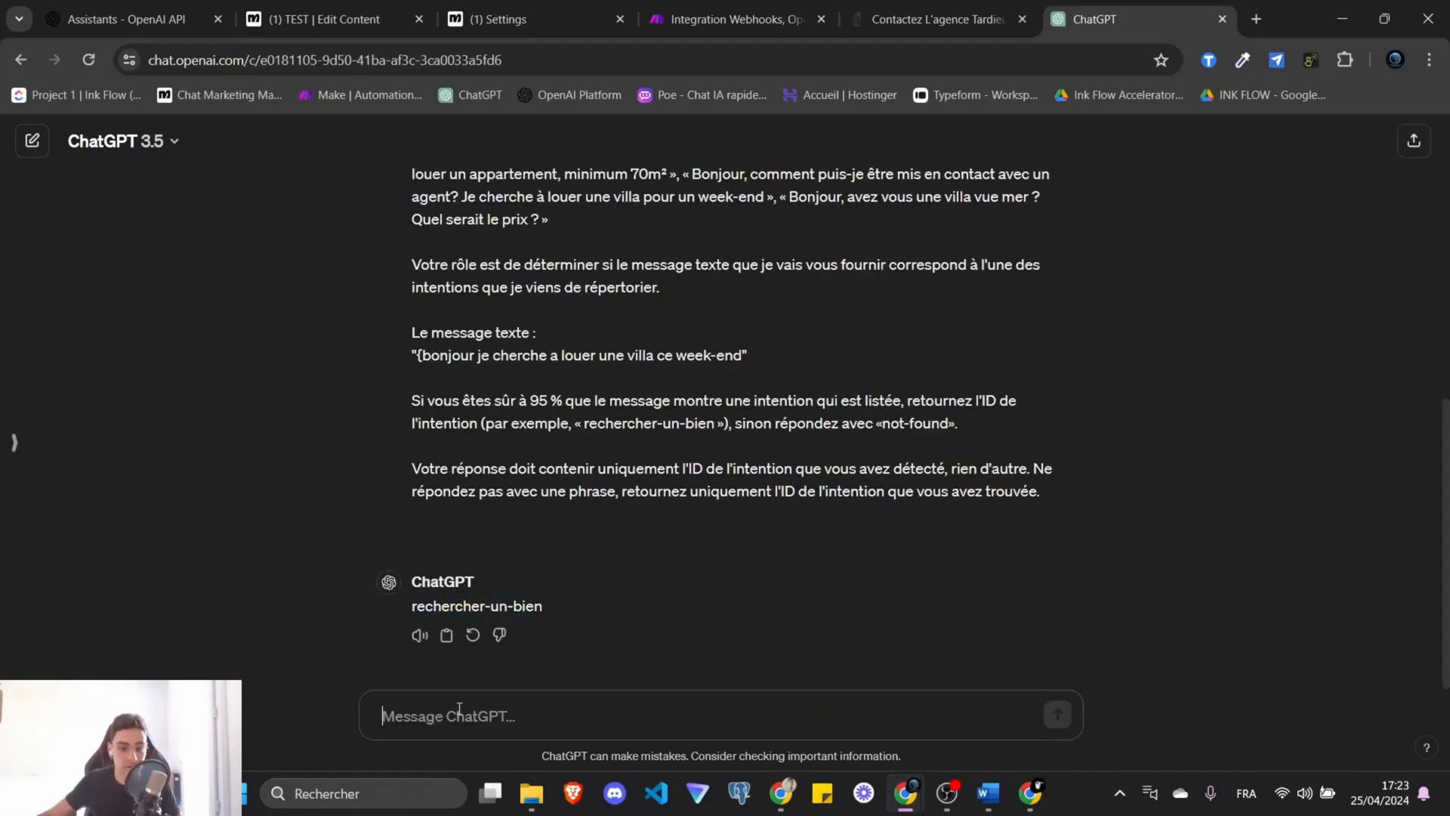
key(ctrl+v)
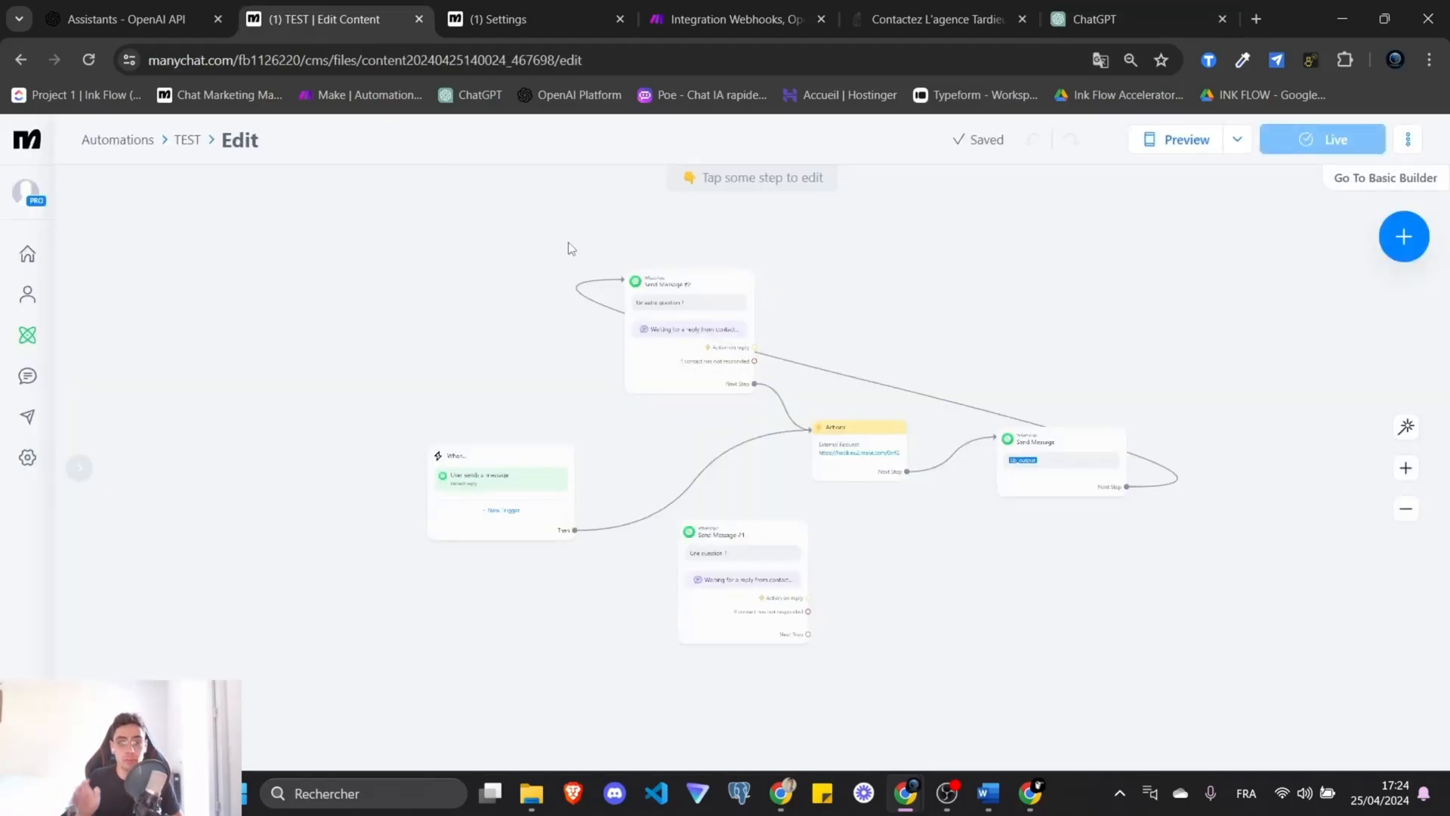
Switch to the Make 'Integration Webhooks' tab and exit the scenario editor.
click(785, 8)
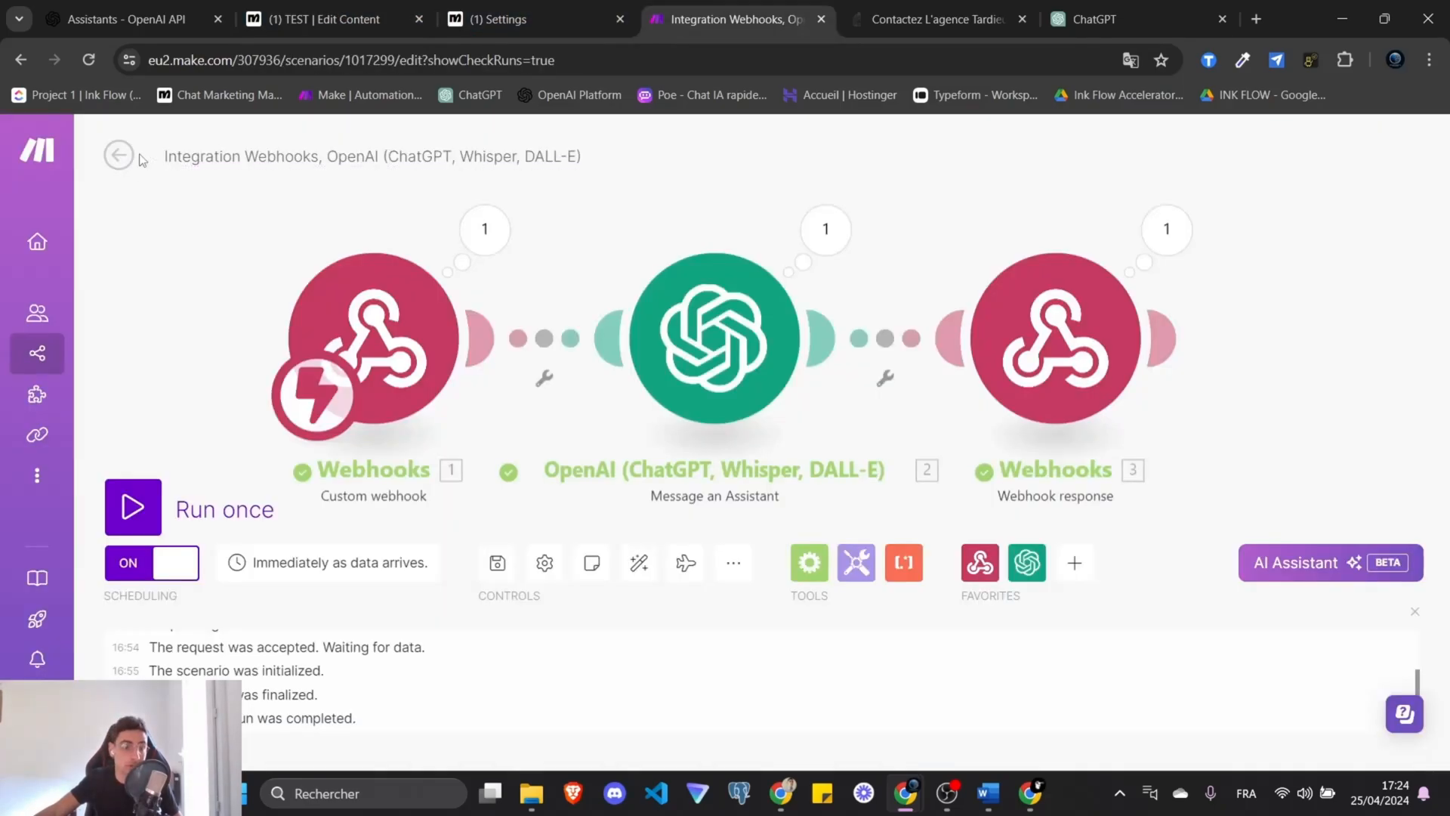
click(123, 156)
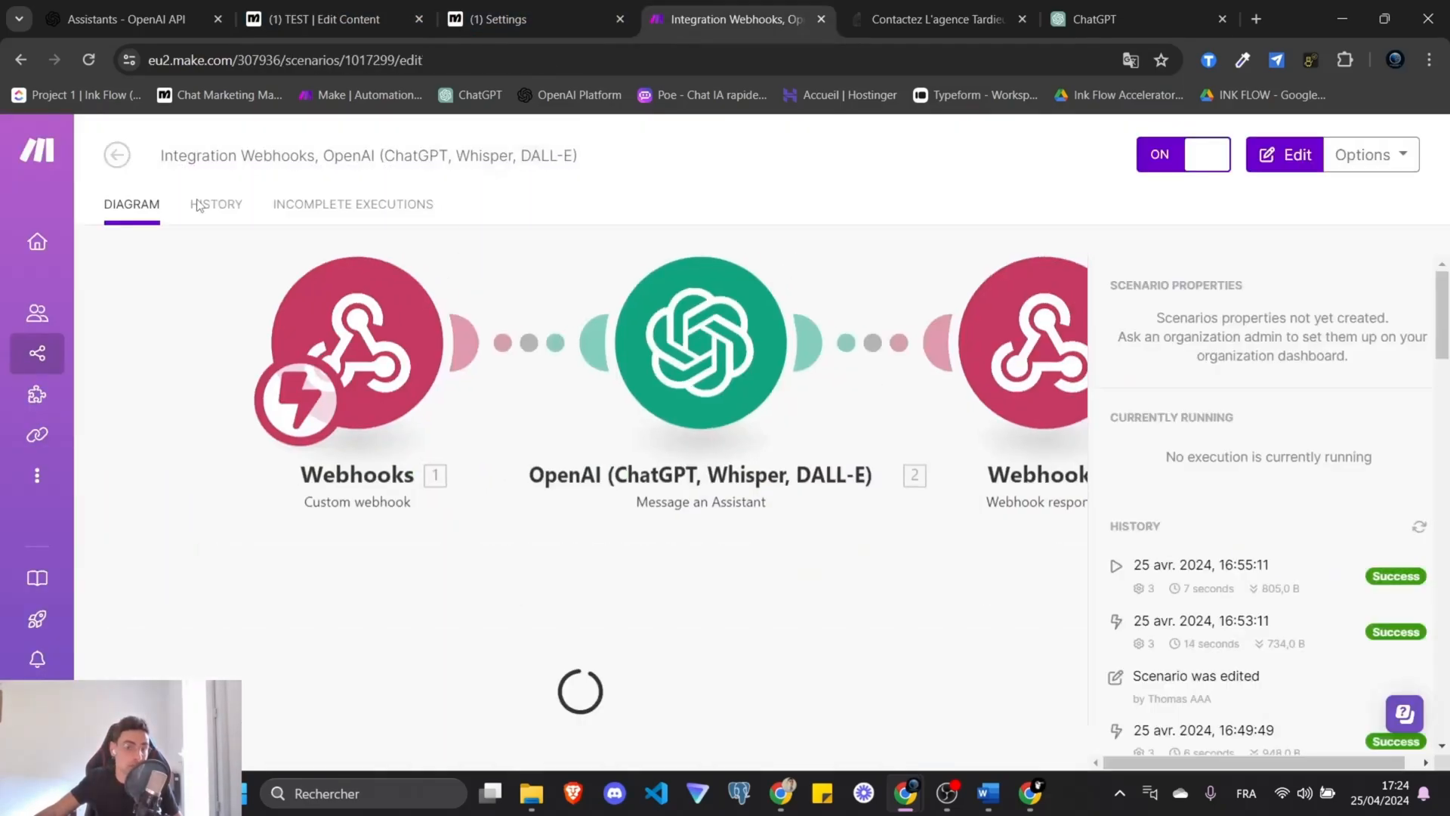
Start a new scenario with a custom webhook trigger named intent_detect.
click(1182, 172)
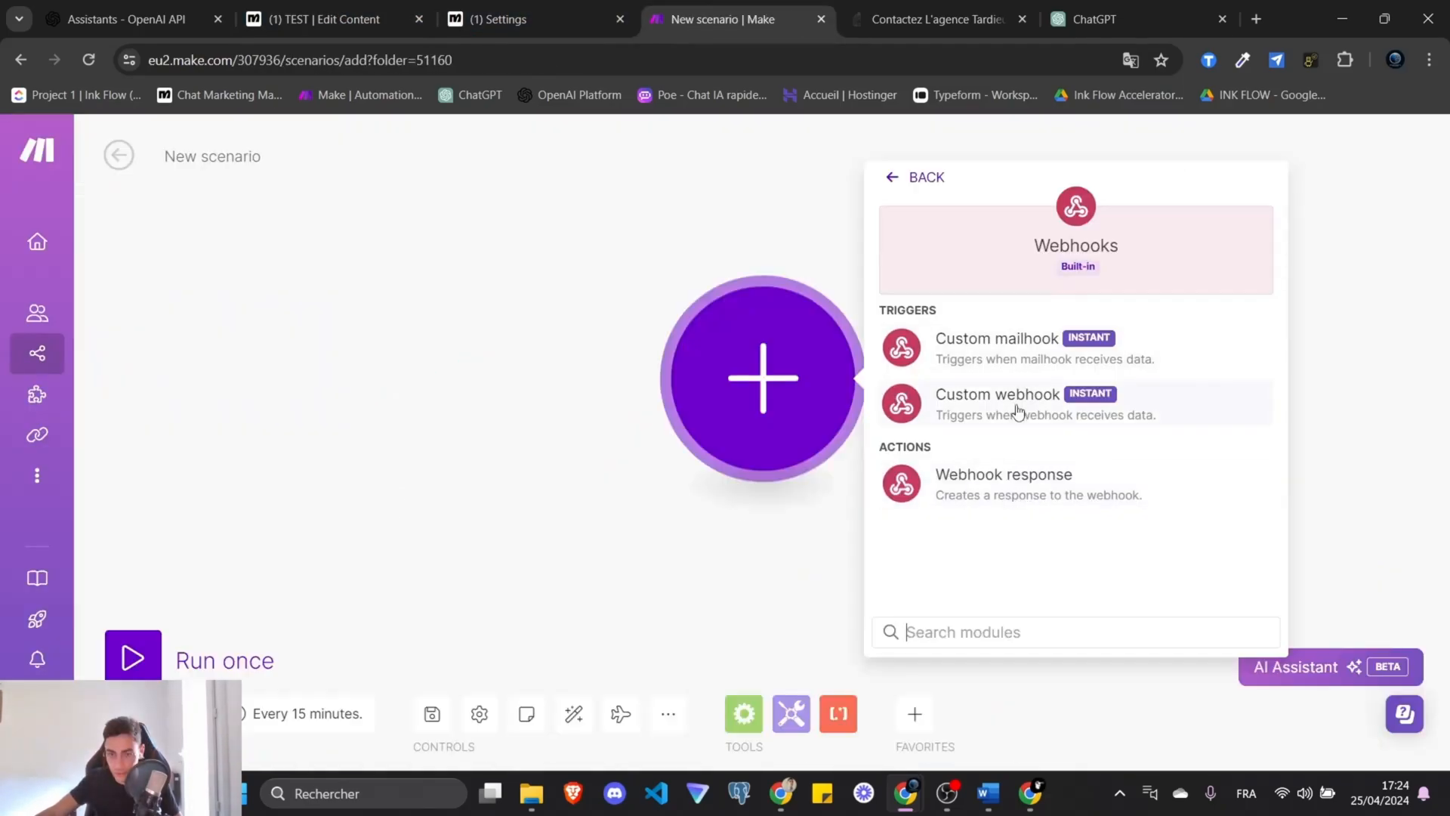
click(1013, 411)
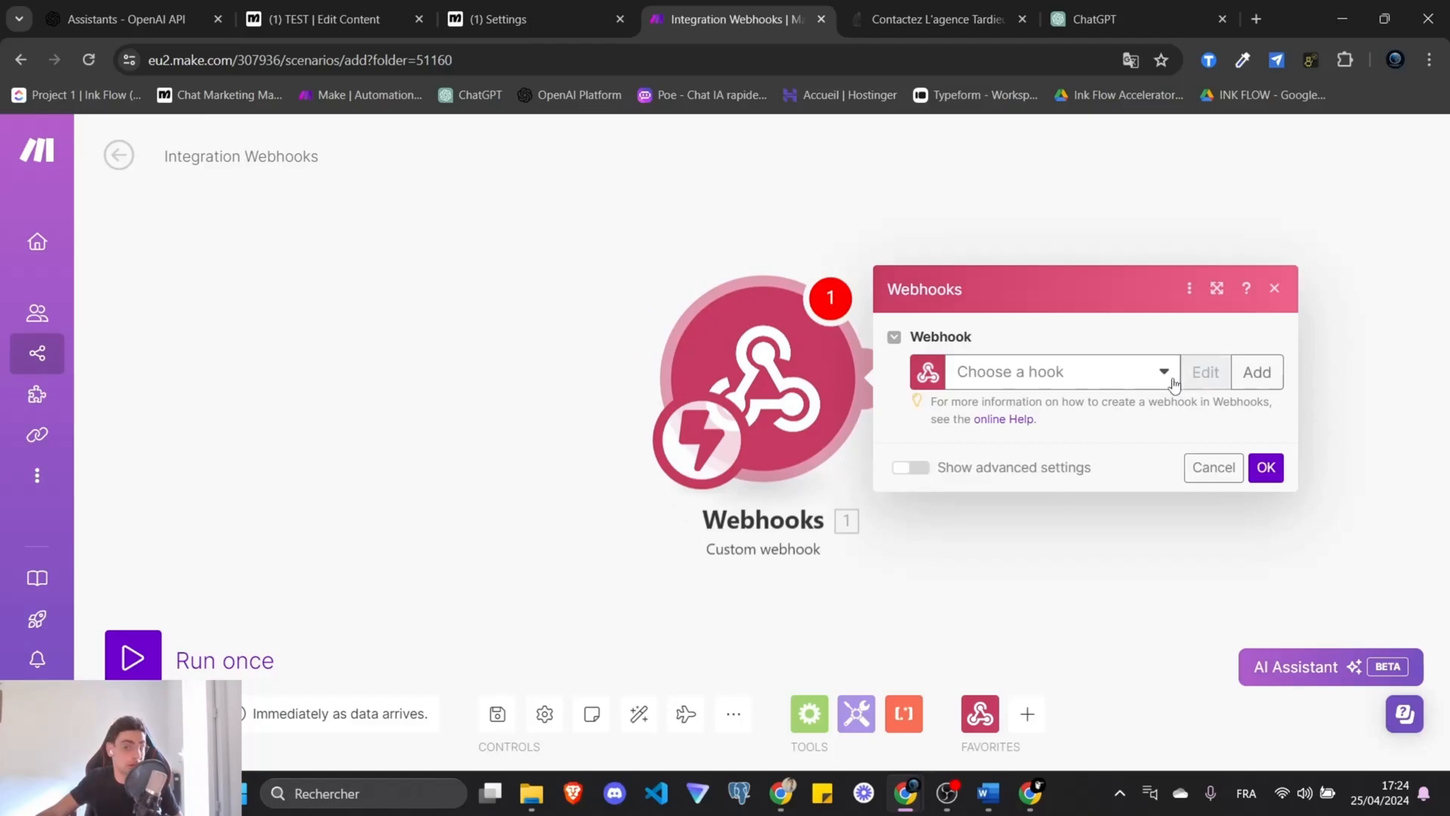
click(1257, 371)
text(intent_detect)
Create the intent_det data structure containing a text field named input.
click(837, 529)
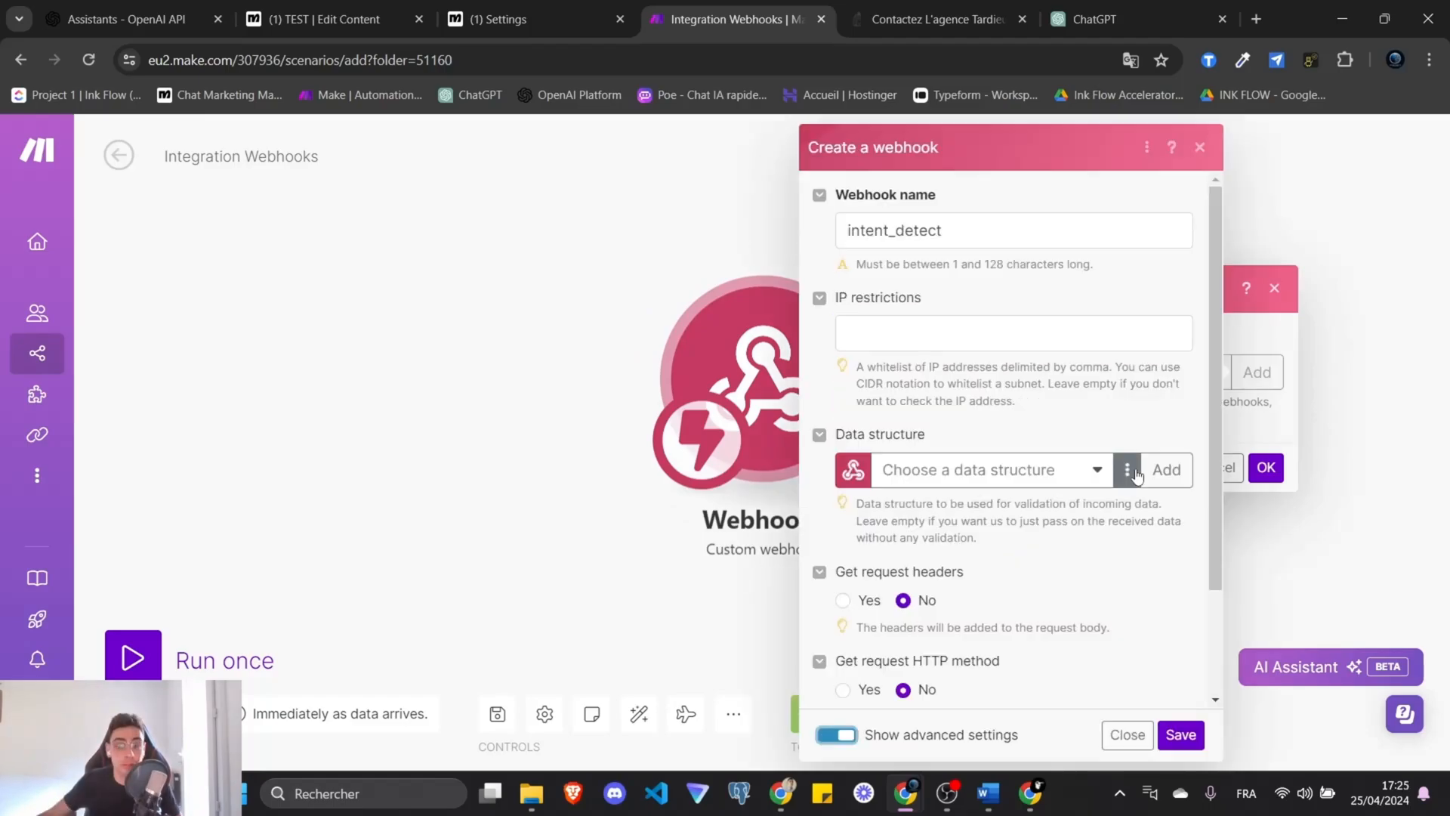
click(1127, 469)
click(1187, 476)
text(intent_detec)
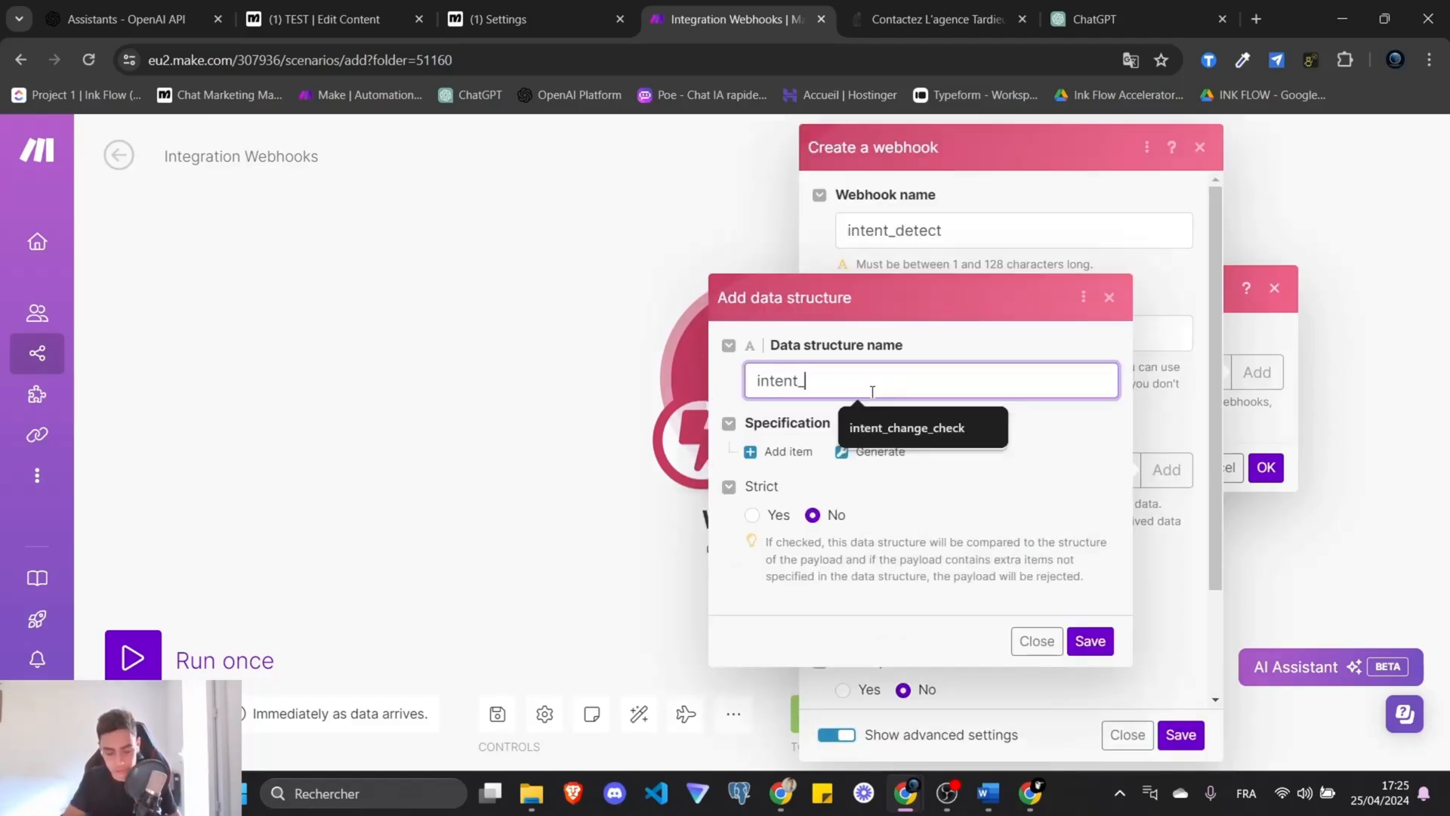
click(785, 450)
click(838, 367)
text(in)
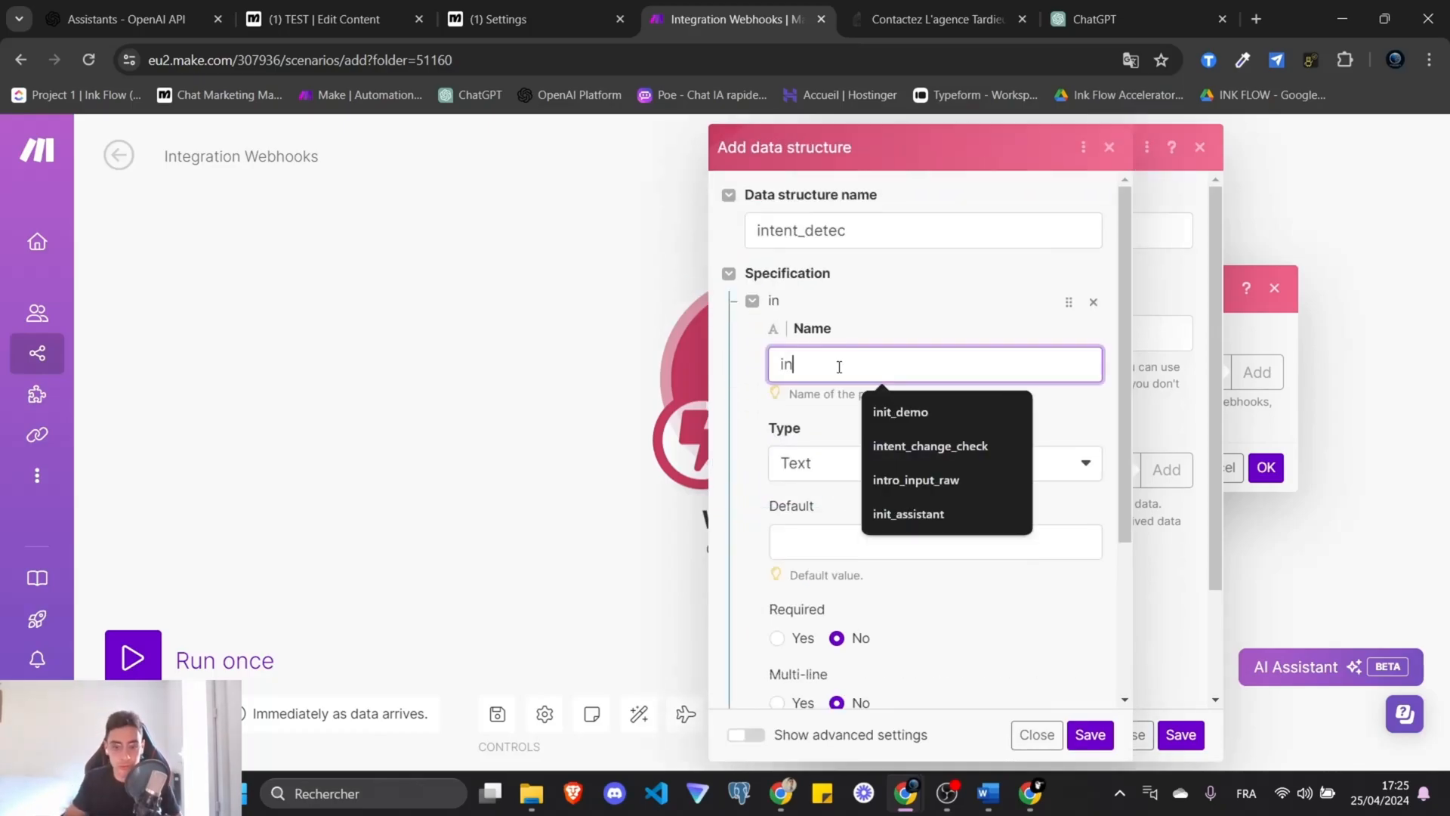
text(put)
scroll(809, 453, down, 1)
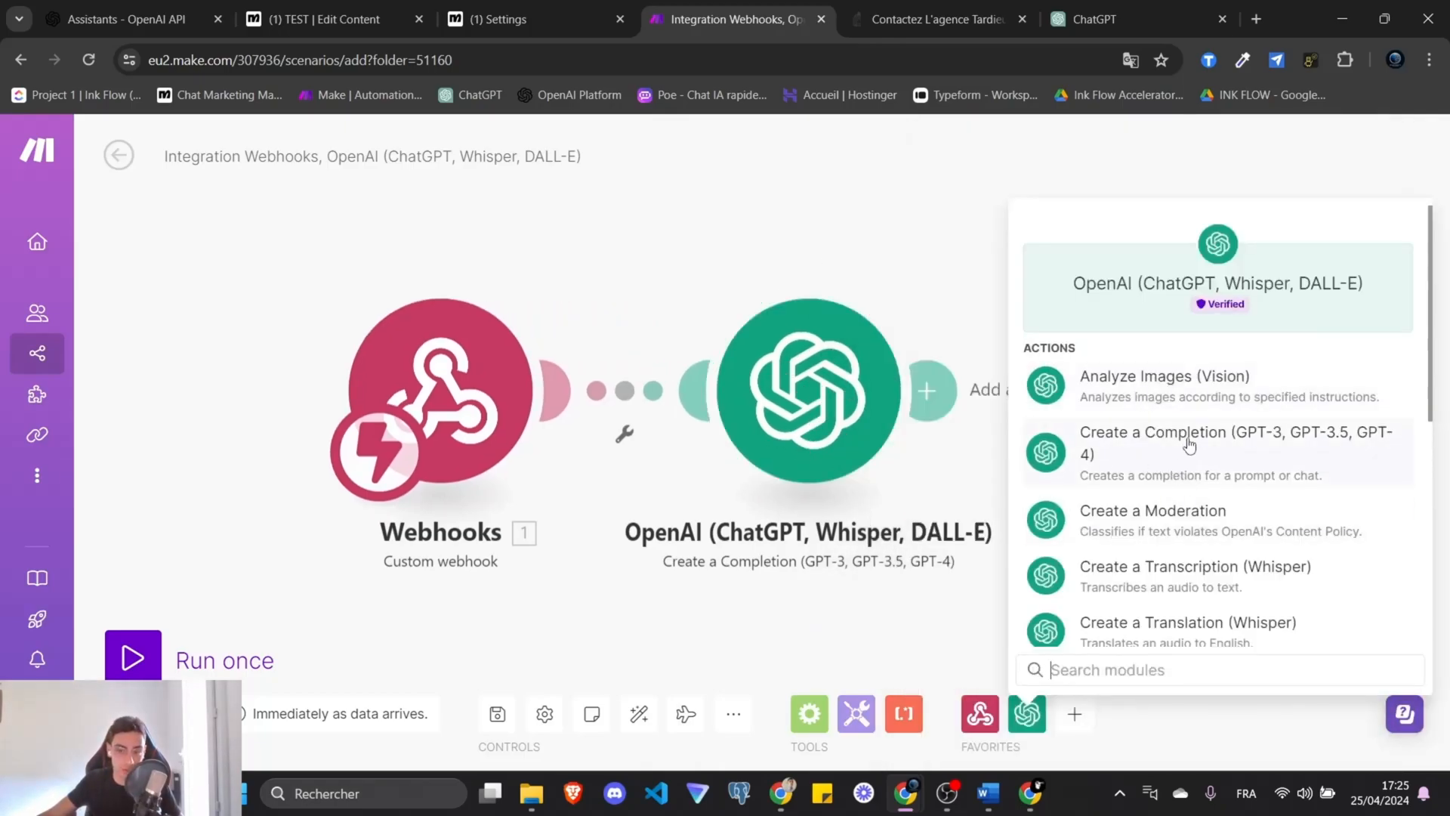
Add OpenAI Create a Completion on gpt-3.5-turbo-0125 with system message 'Vous etes un assistant utile'.
click(803, 246)
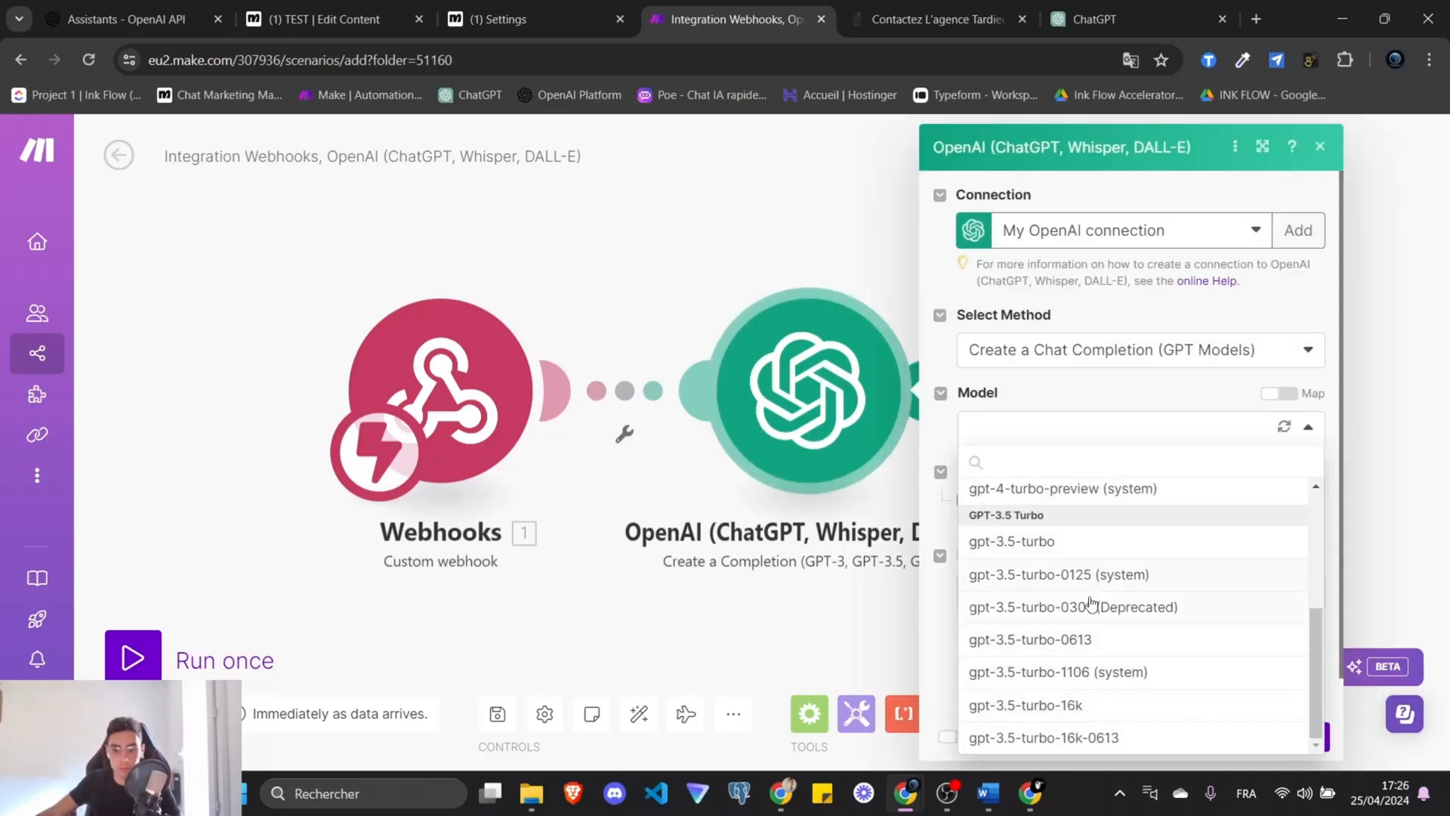
scroll(1081, 695, up, 1)
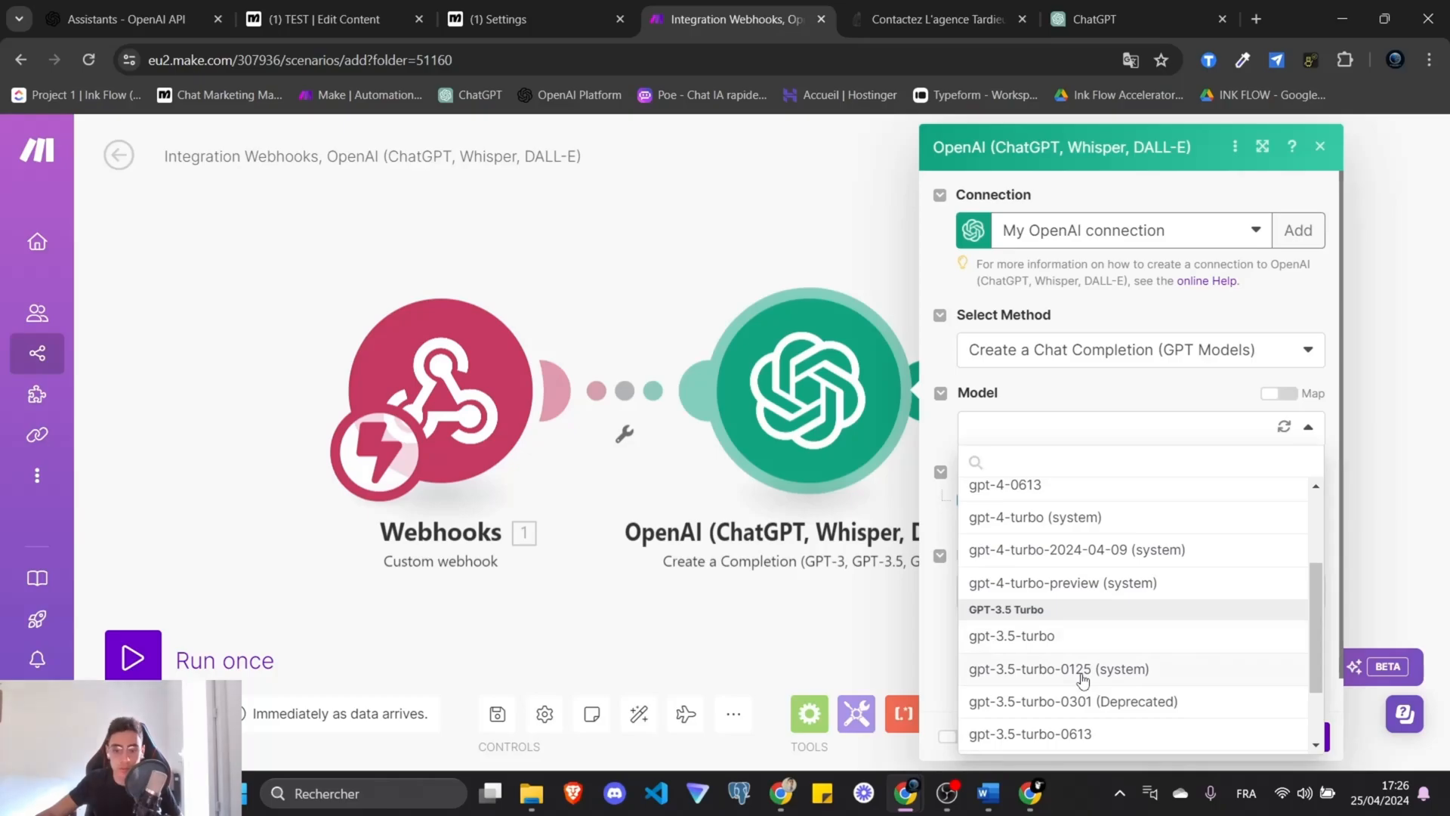
click(1081, 672)
click(1016, 498)
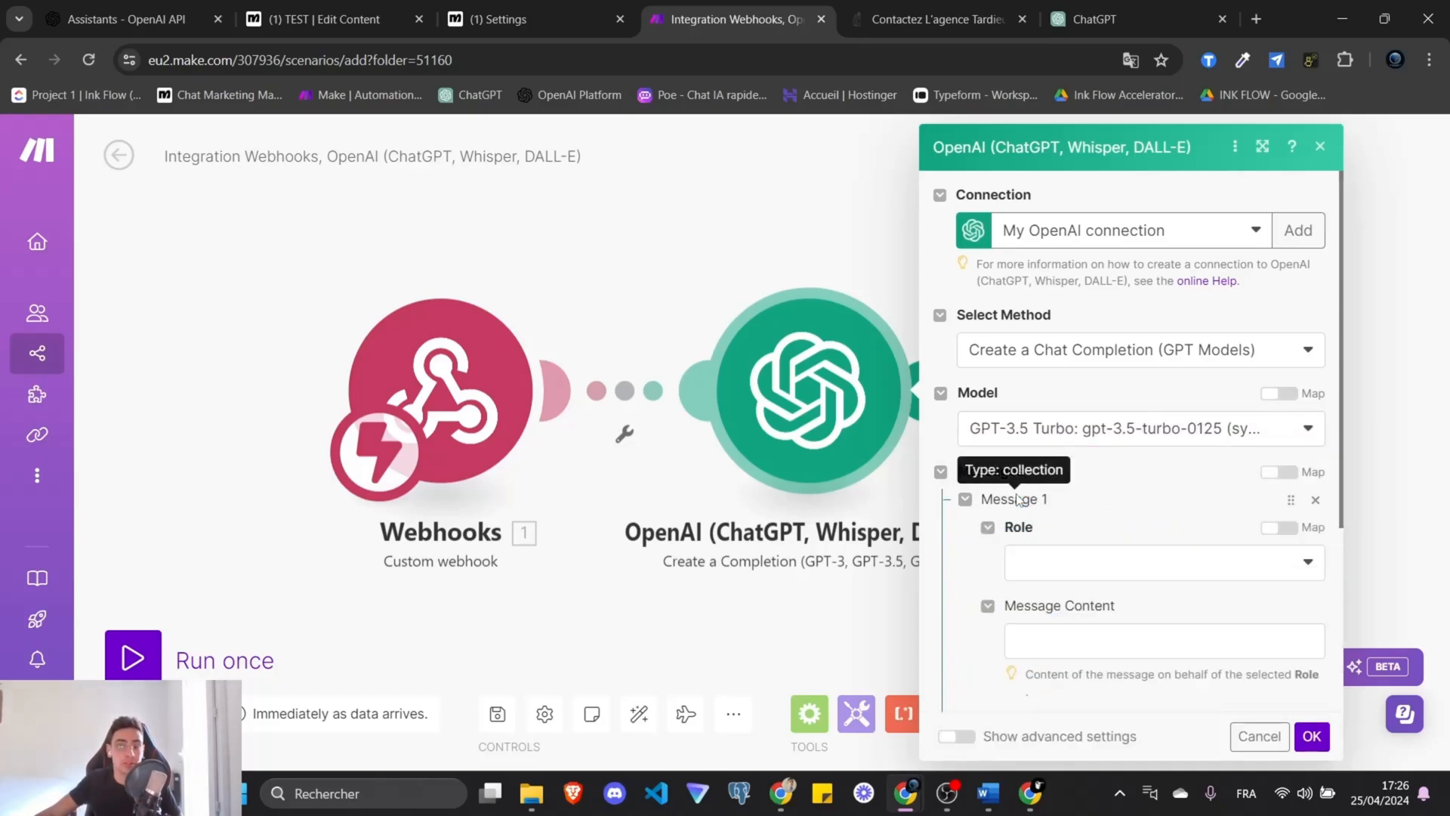
scroll(1057, 490, down, 1)
click(1114, 474)
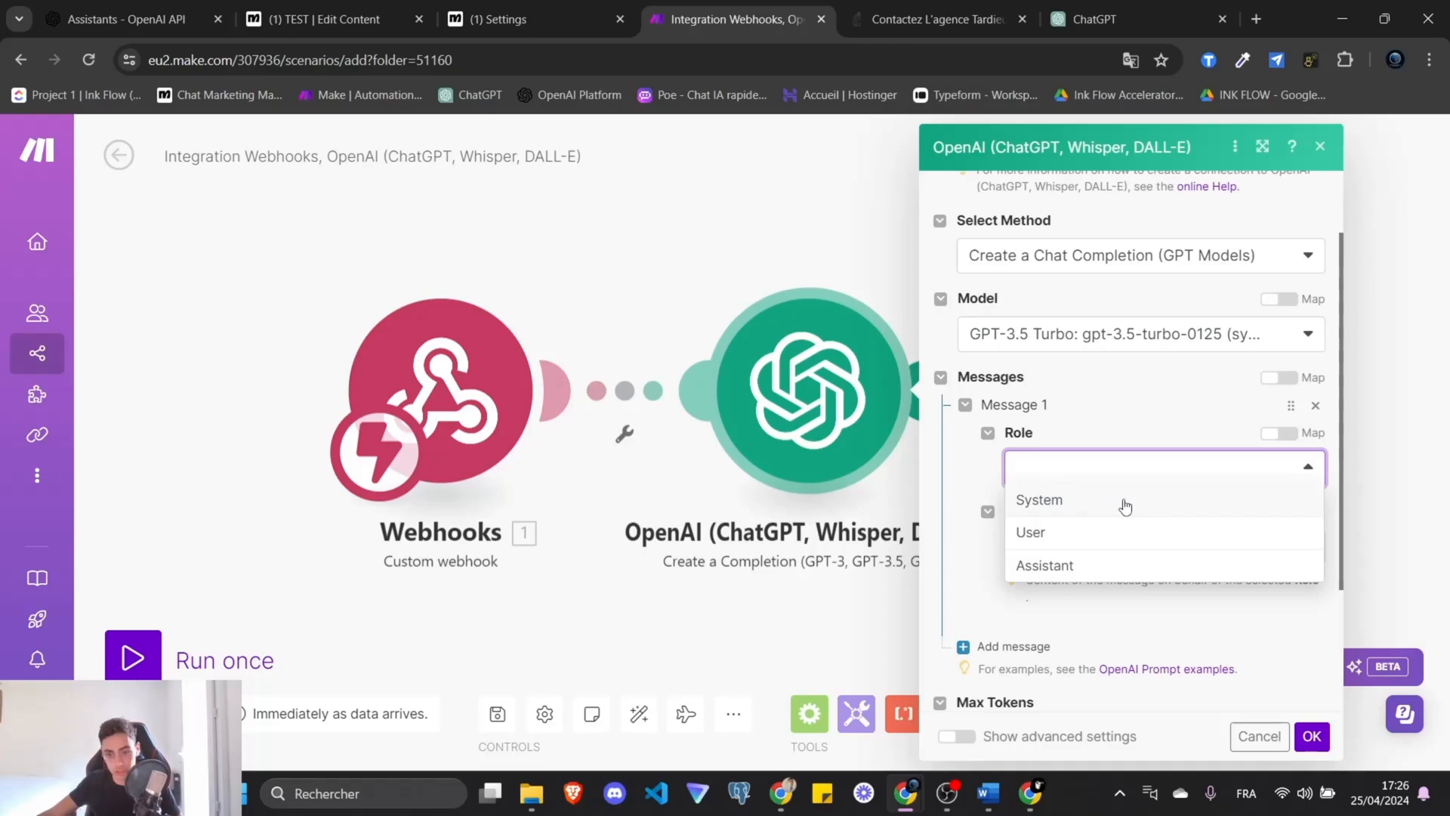
click(1125, 506)
click(1112, 548)
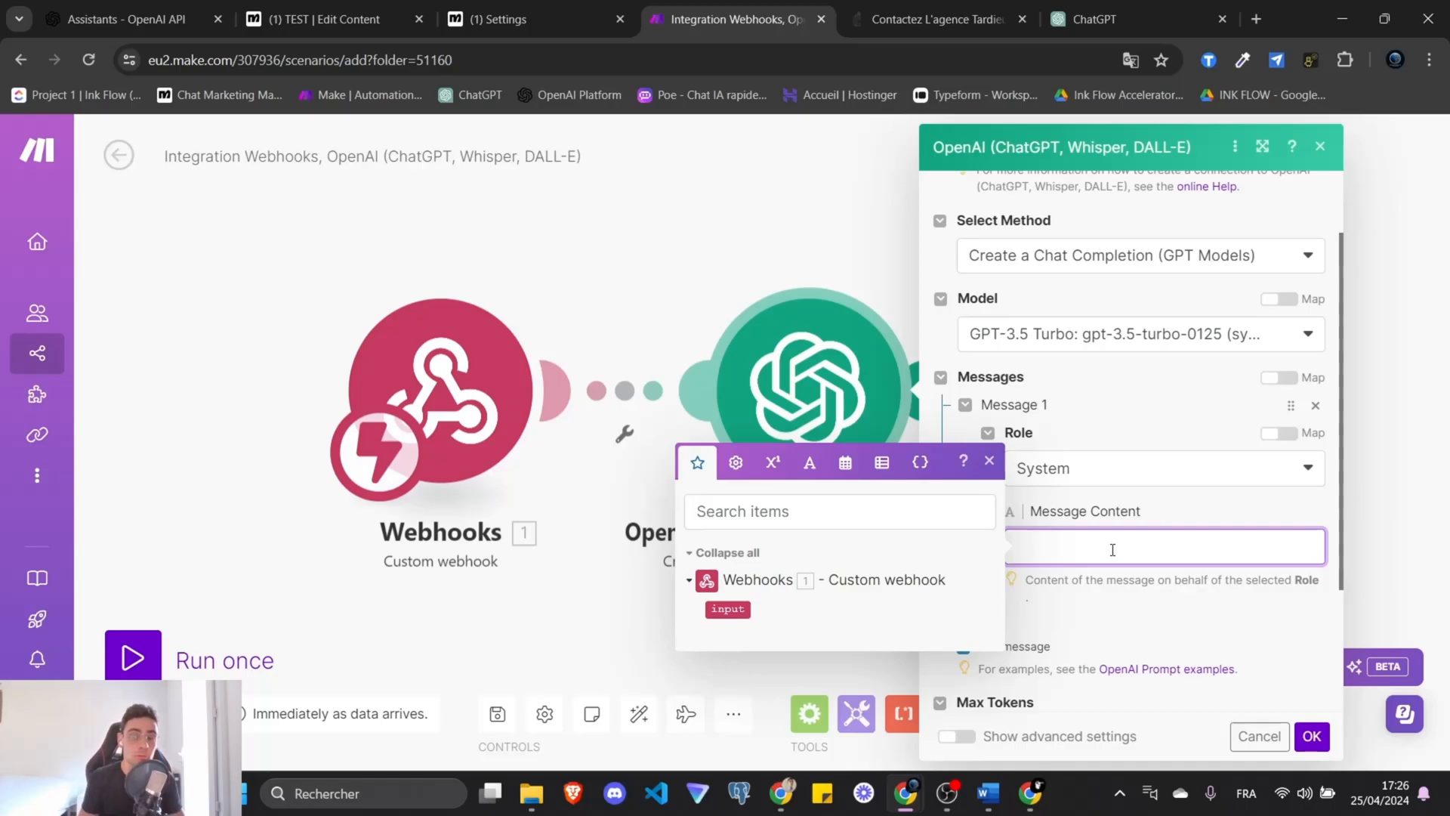
text(Vous etes un assistant utile)
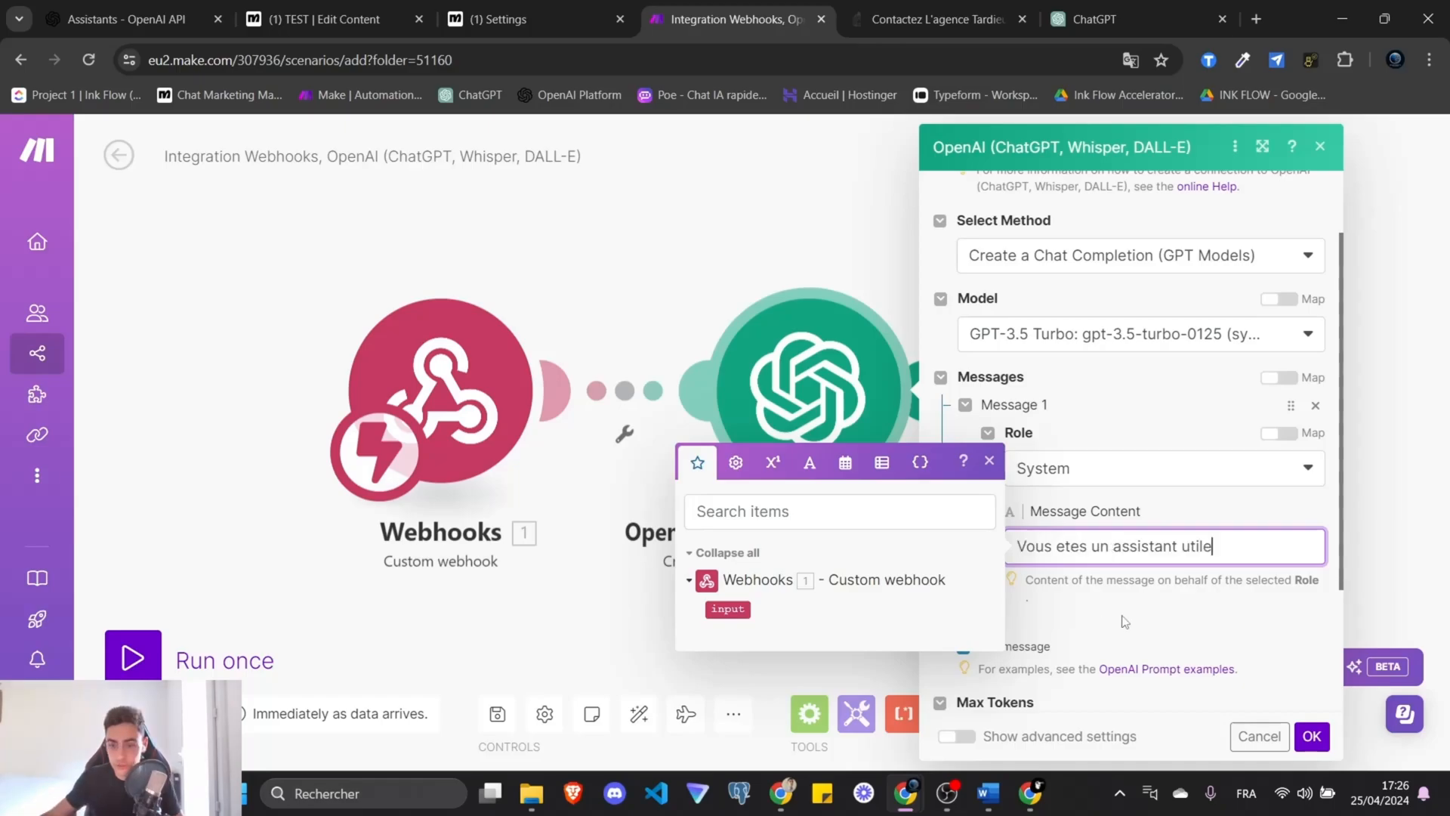
click(1139, 619)
scroll(1144, 549, down, 3)
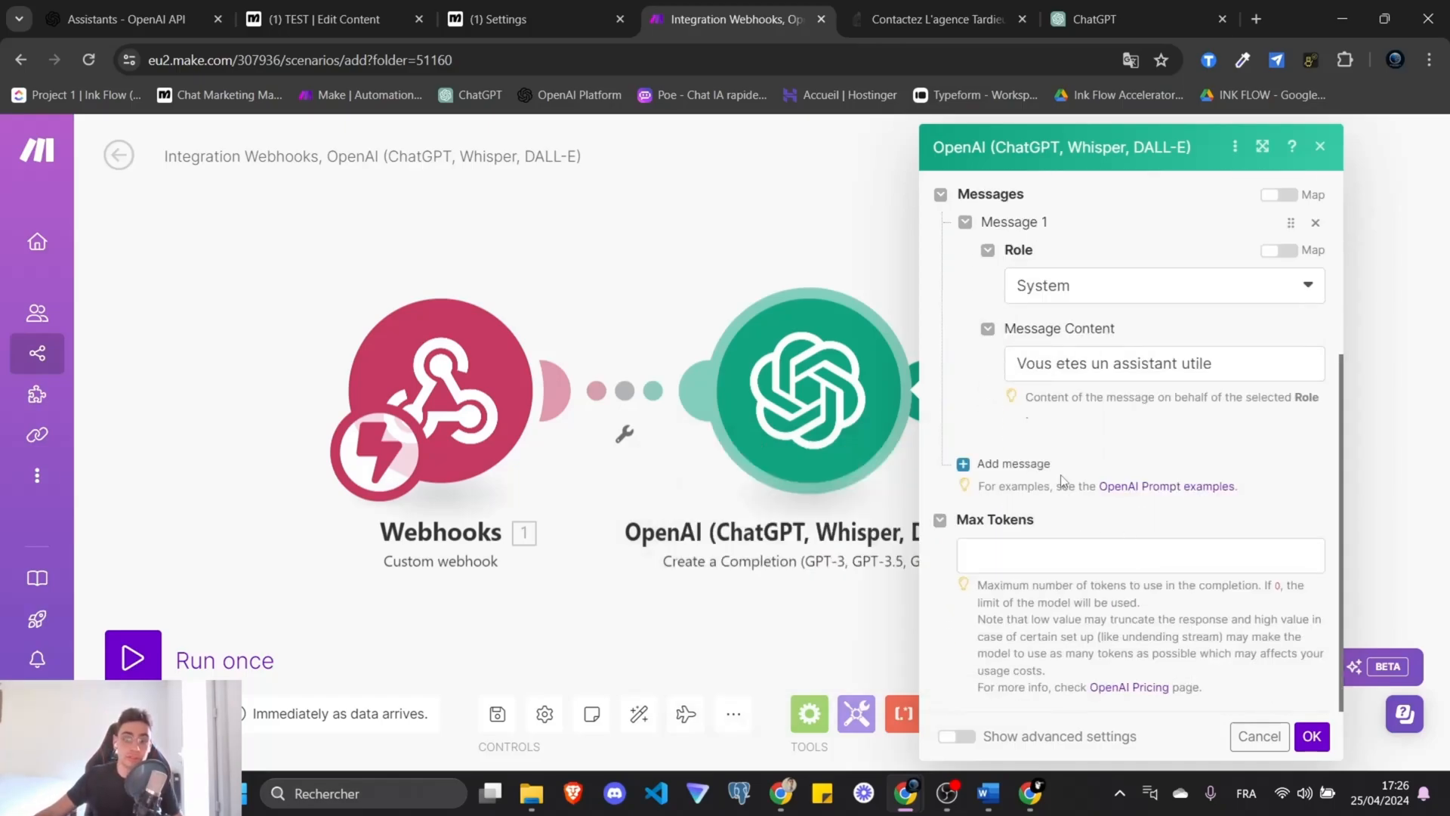
scroll(1062, 481, up, 2)
Add a User message with the intent prompt, mapping the webhook input inside the quotes instead of {last_utterance}.
click(1012, 559)
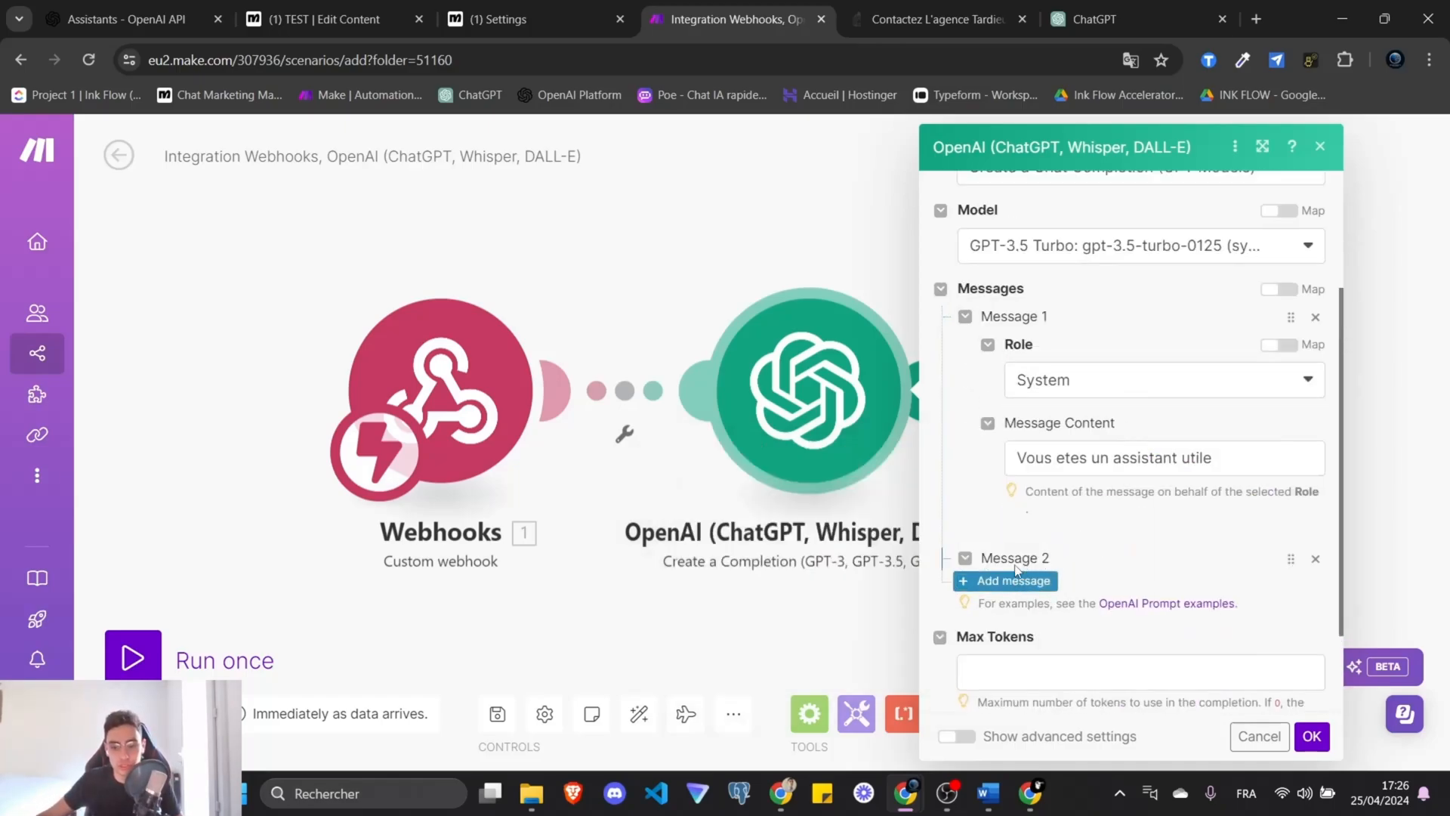
click(1198, 462)
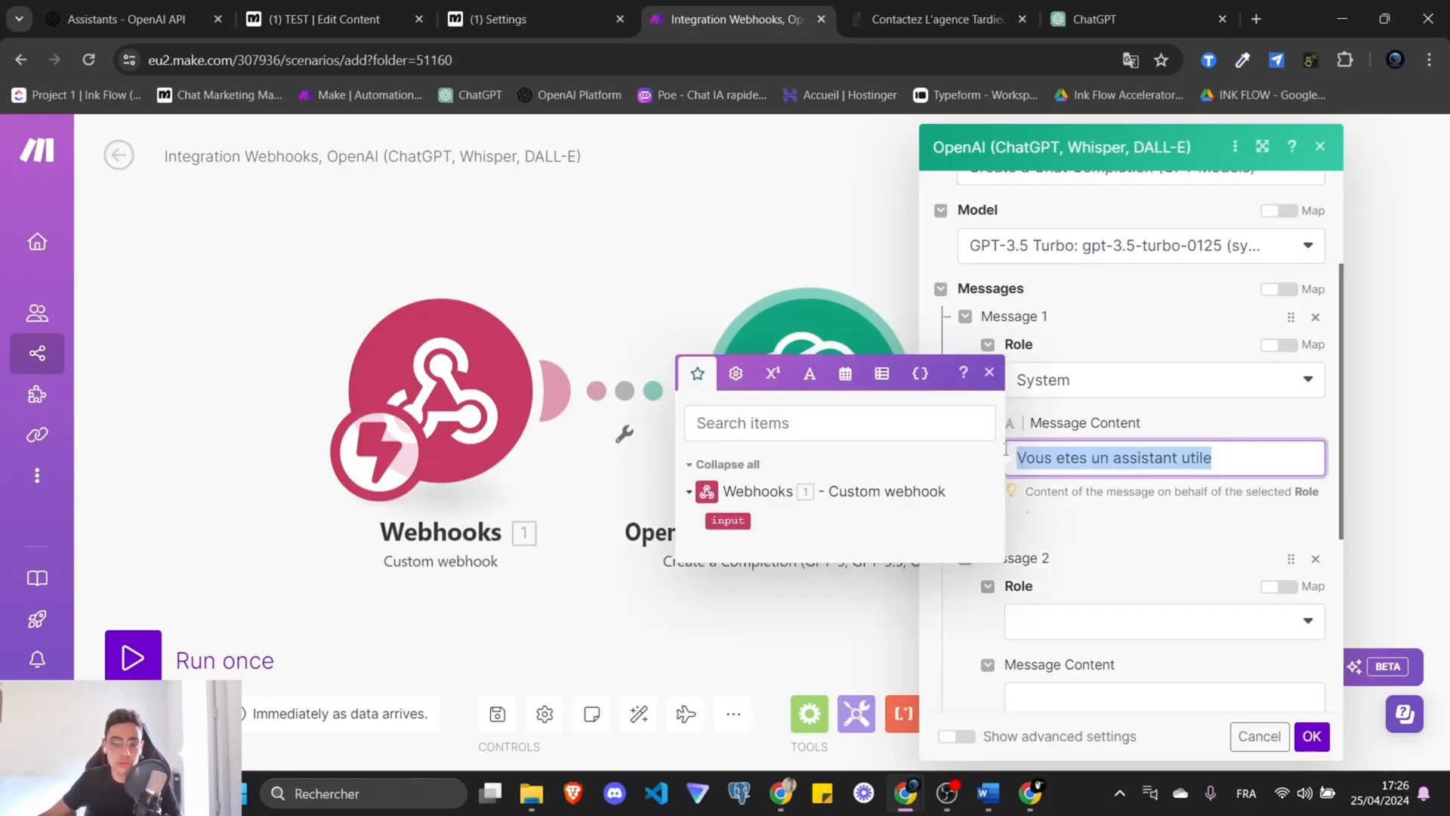
click(1065, 509)
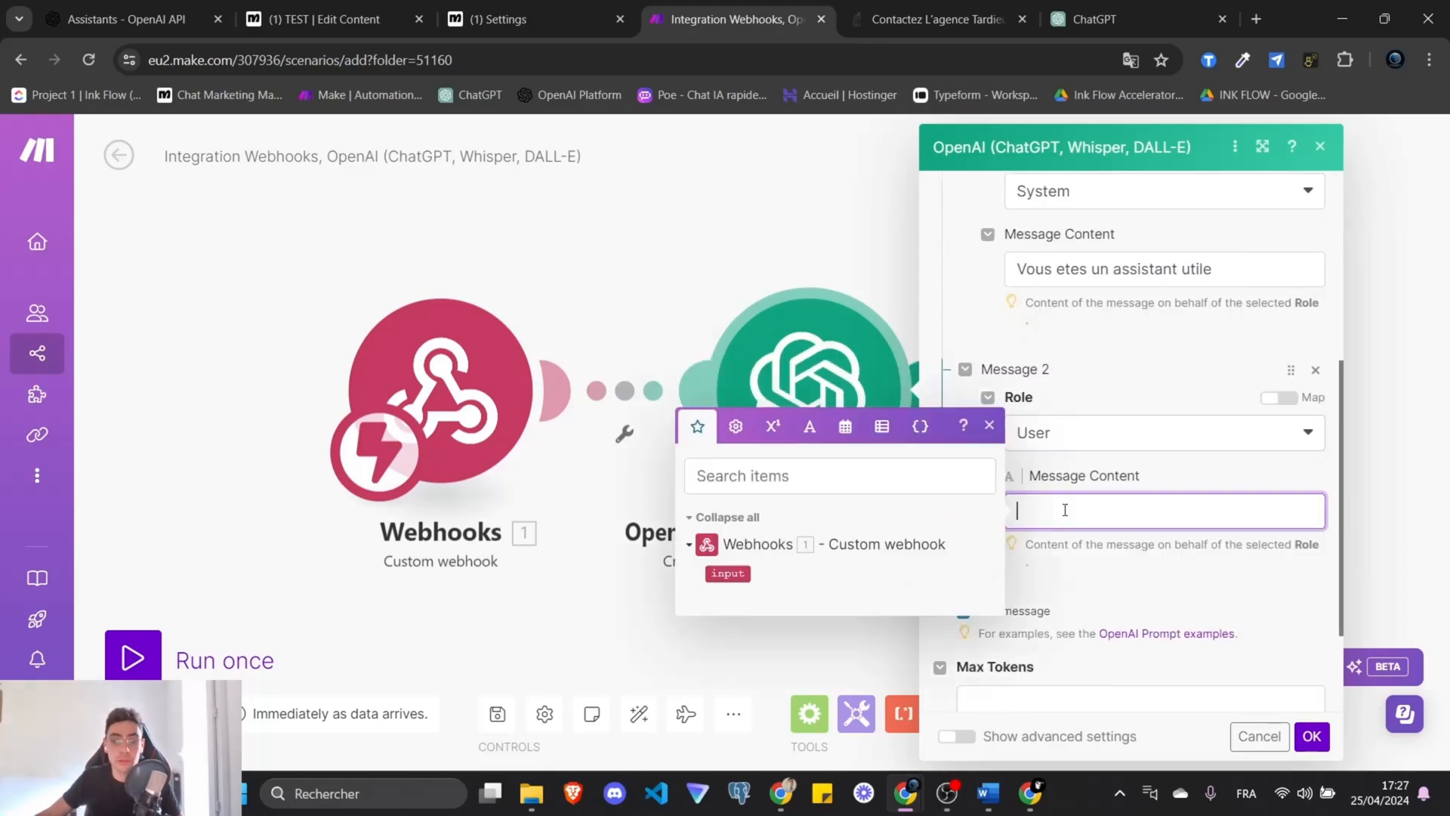
key(ctrl+v)
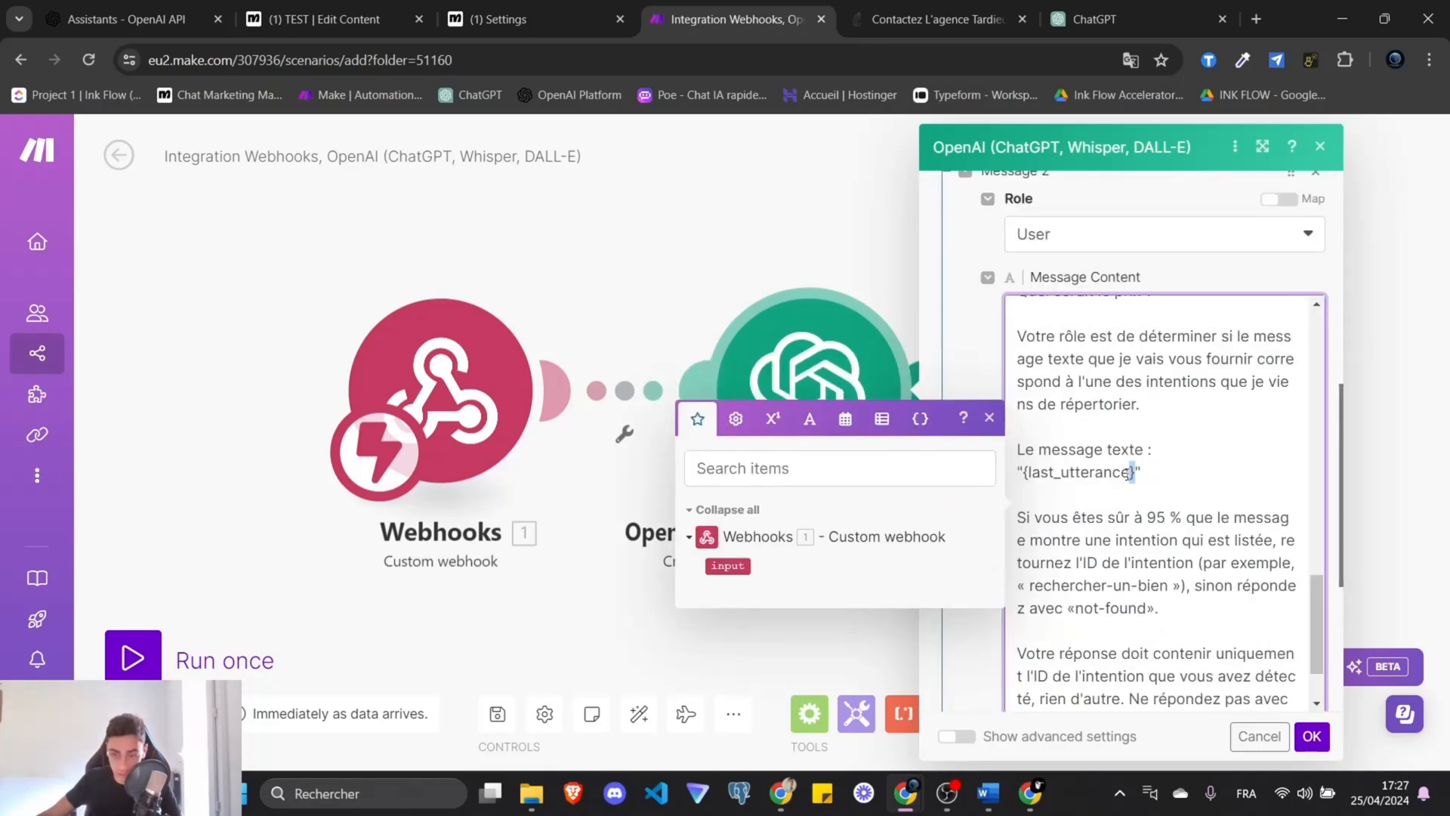
drag(1135, 472, 1023, 472)
key(BackSpace)
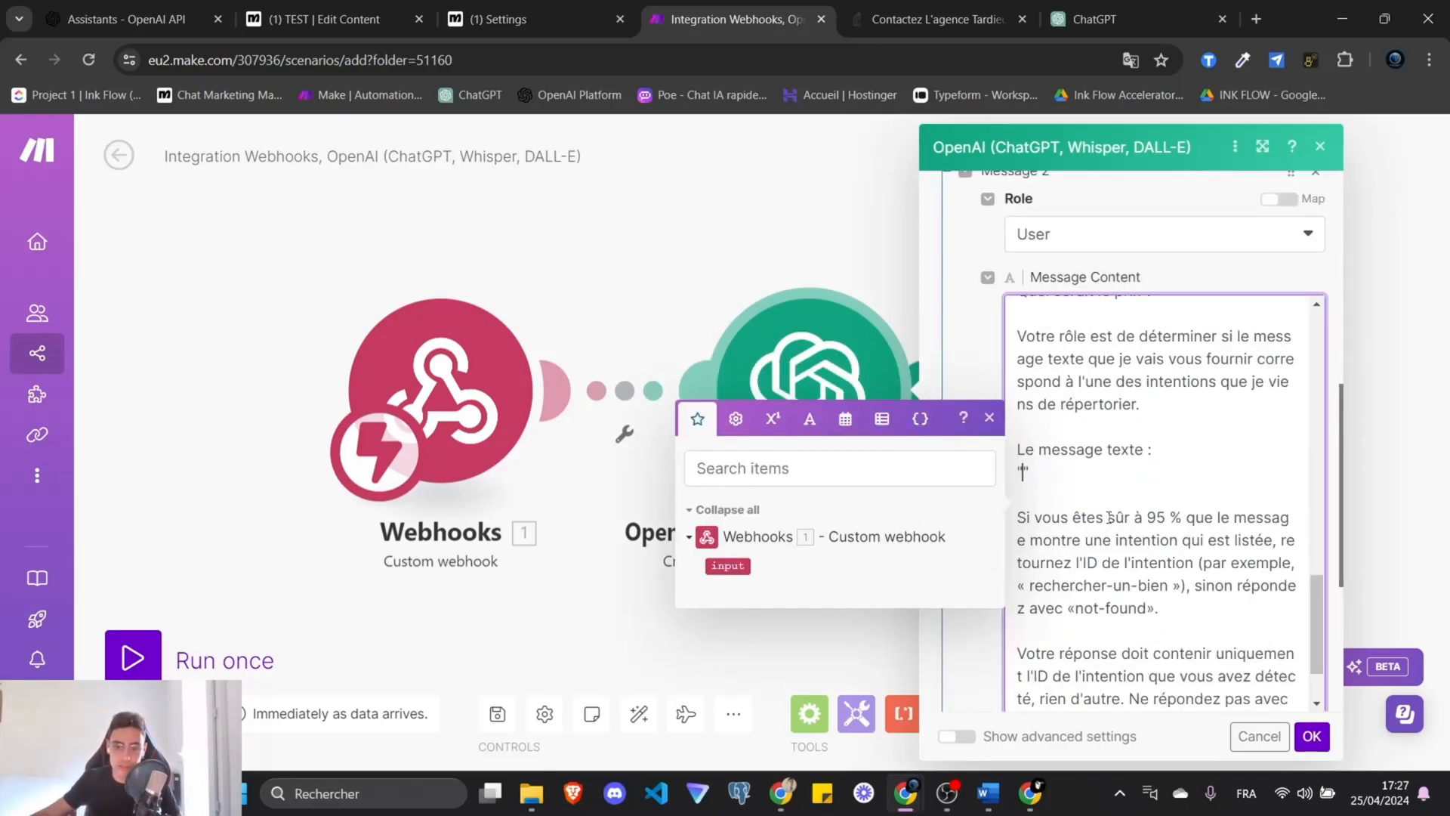
click(728, 566)
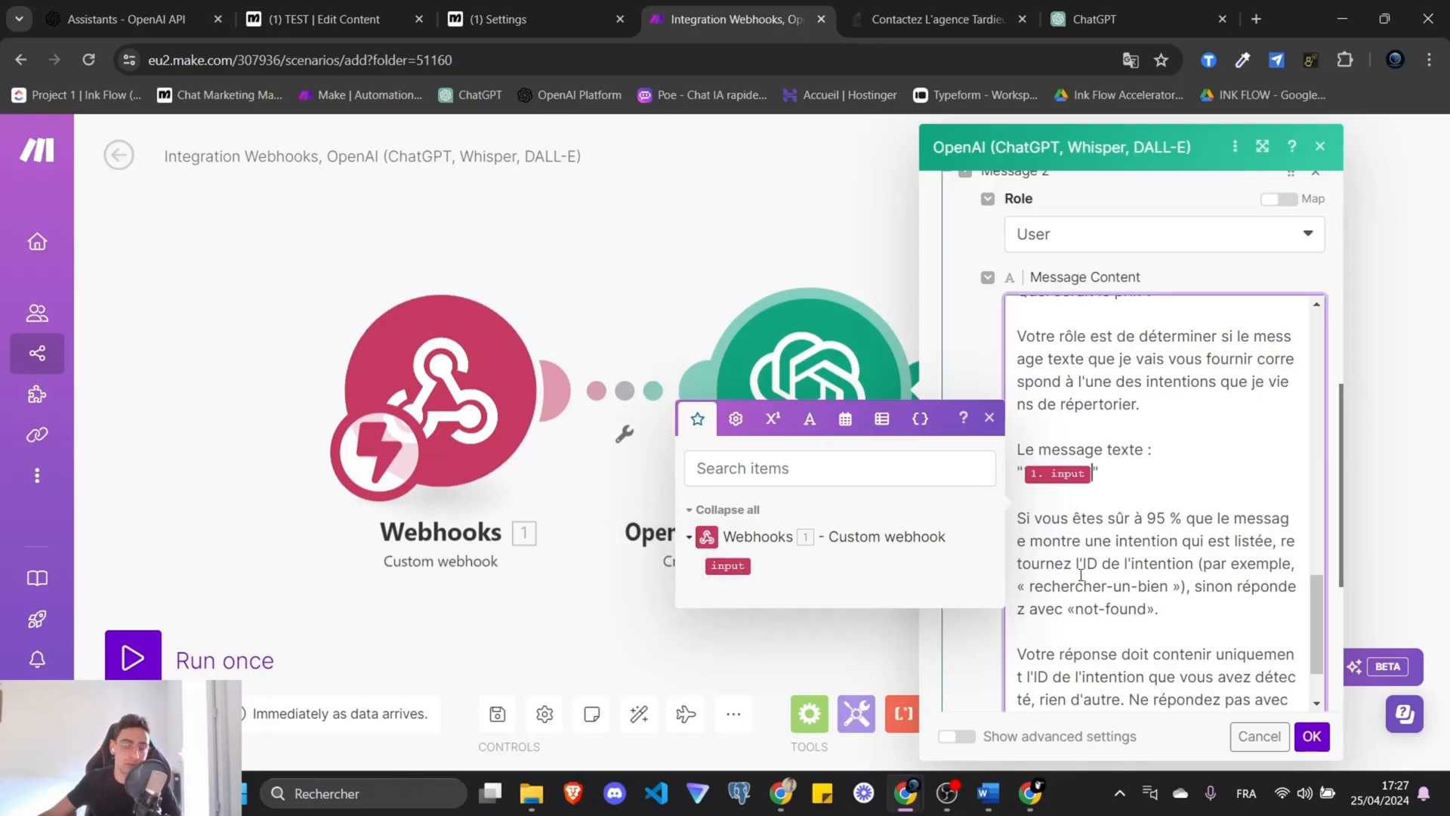
scroll(1080, 575, up, 10)
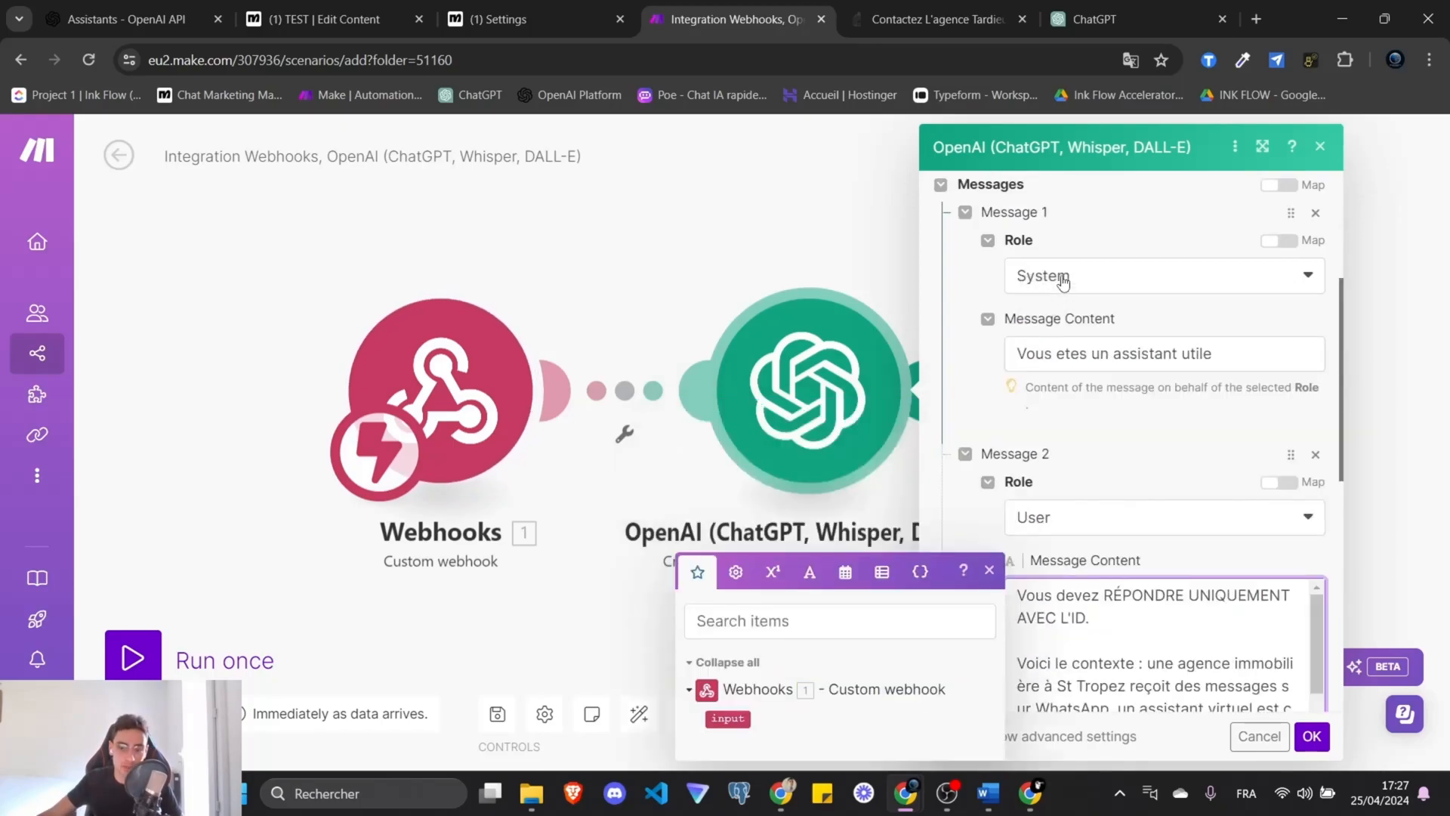
drag(1226, 355, 1020, 354)
click(1126, 420)
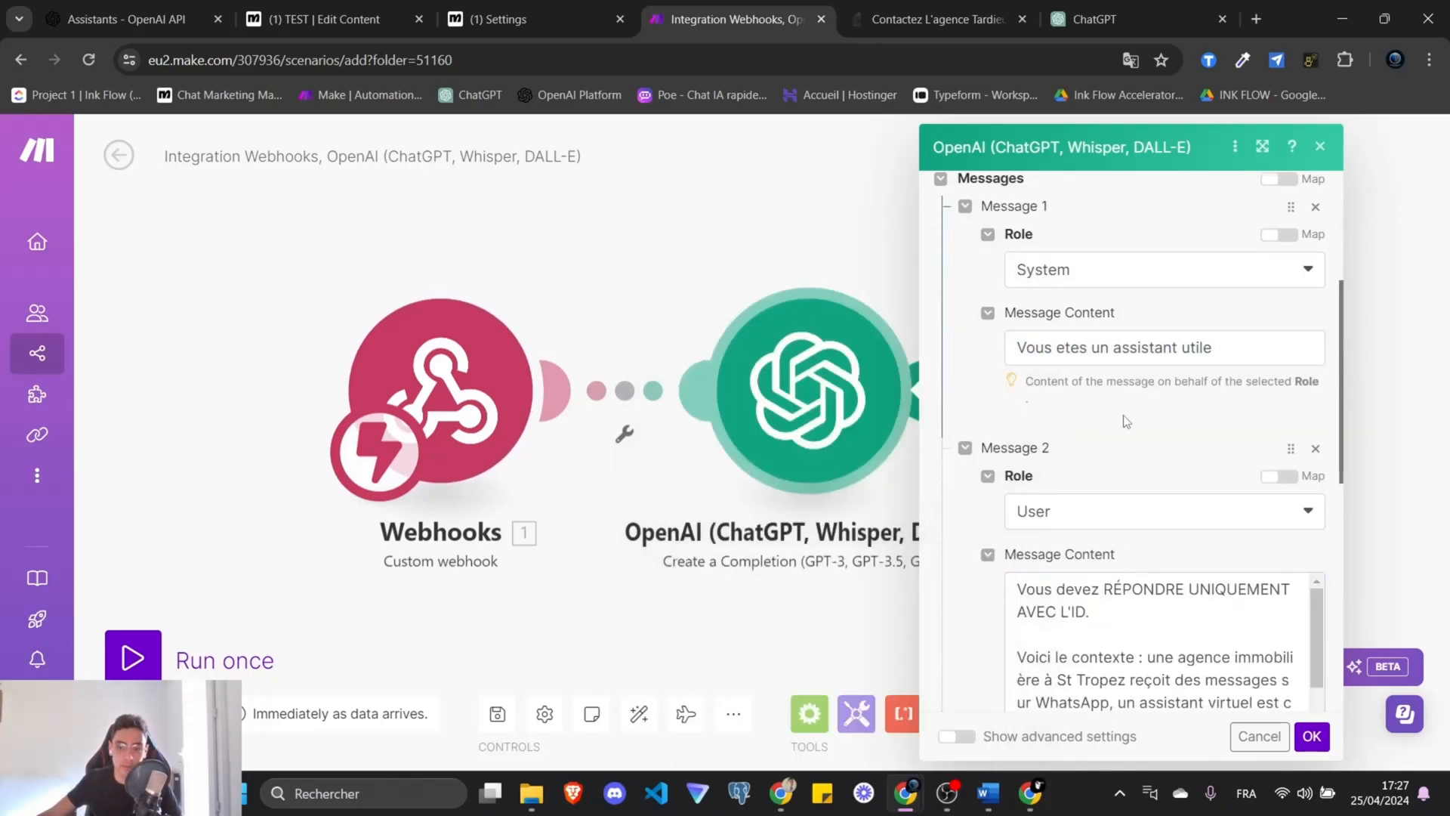
scroll(1124, 417, down, 1)
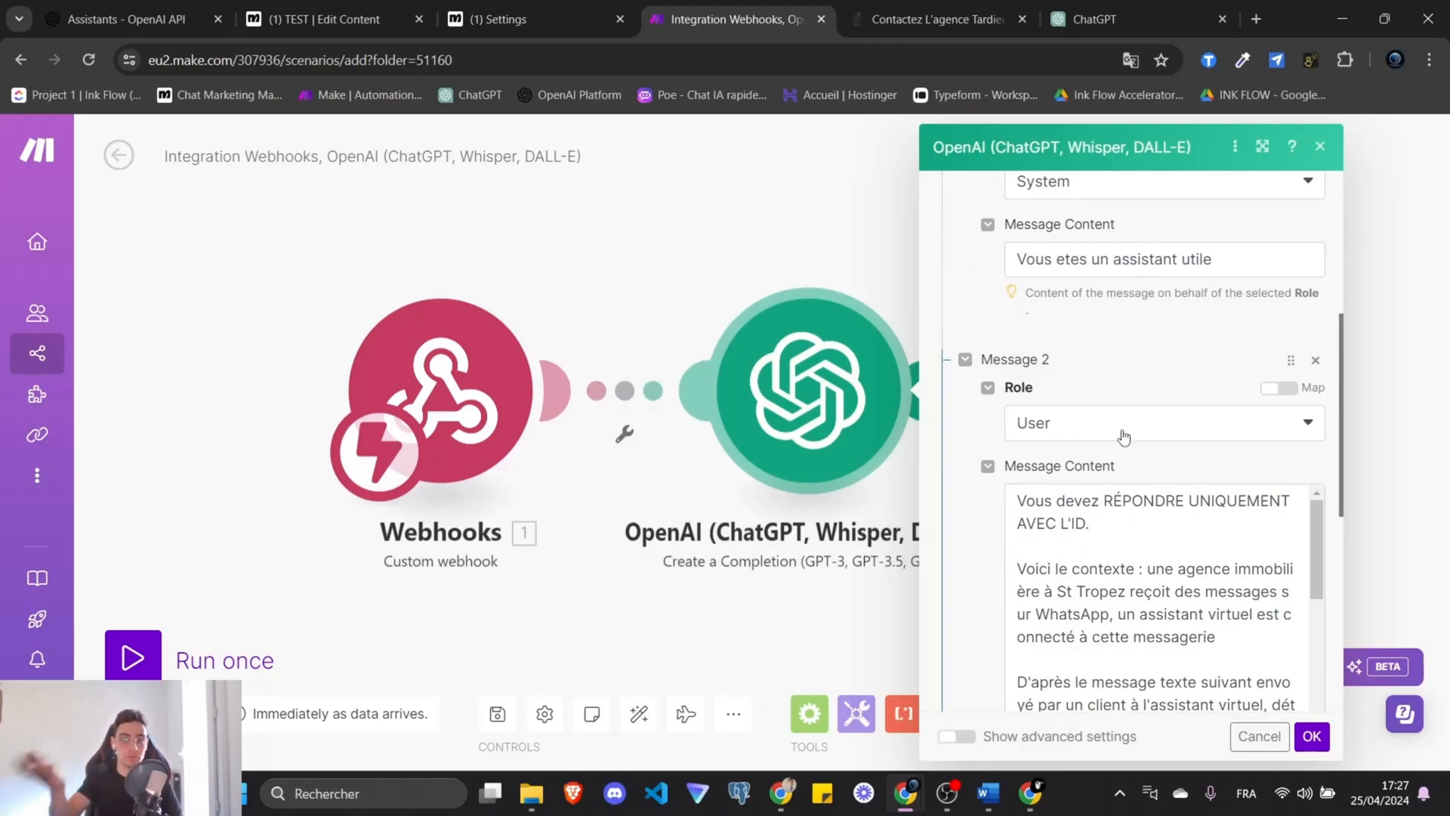
drag(1012, 514, 1166, 579)
click(1166, 579)
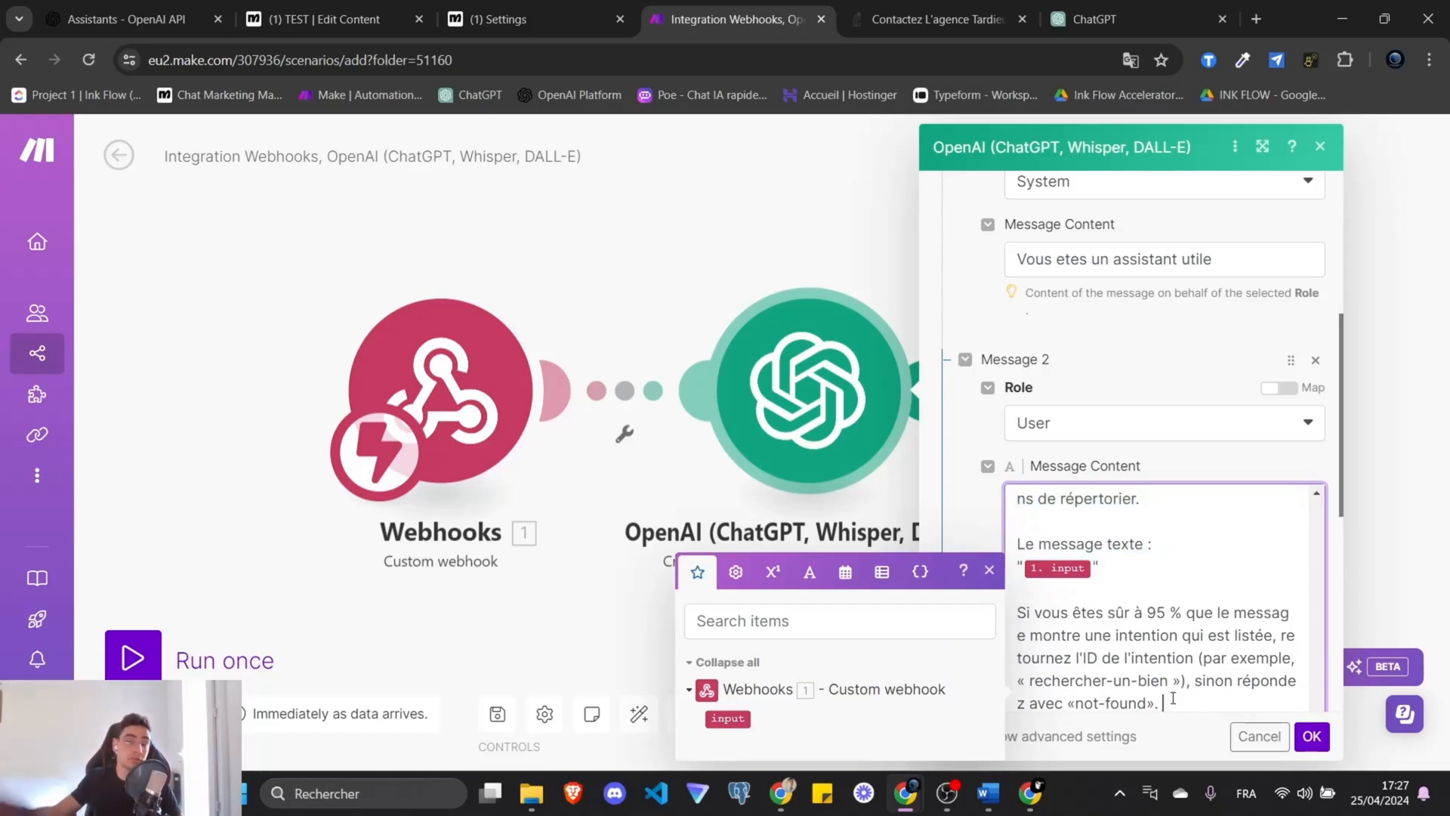
text(")
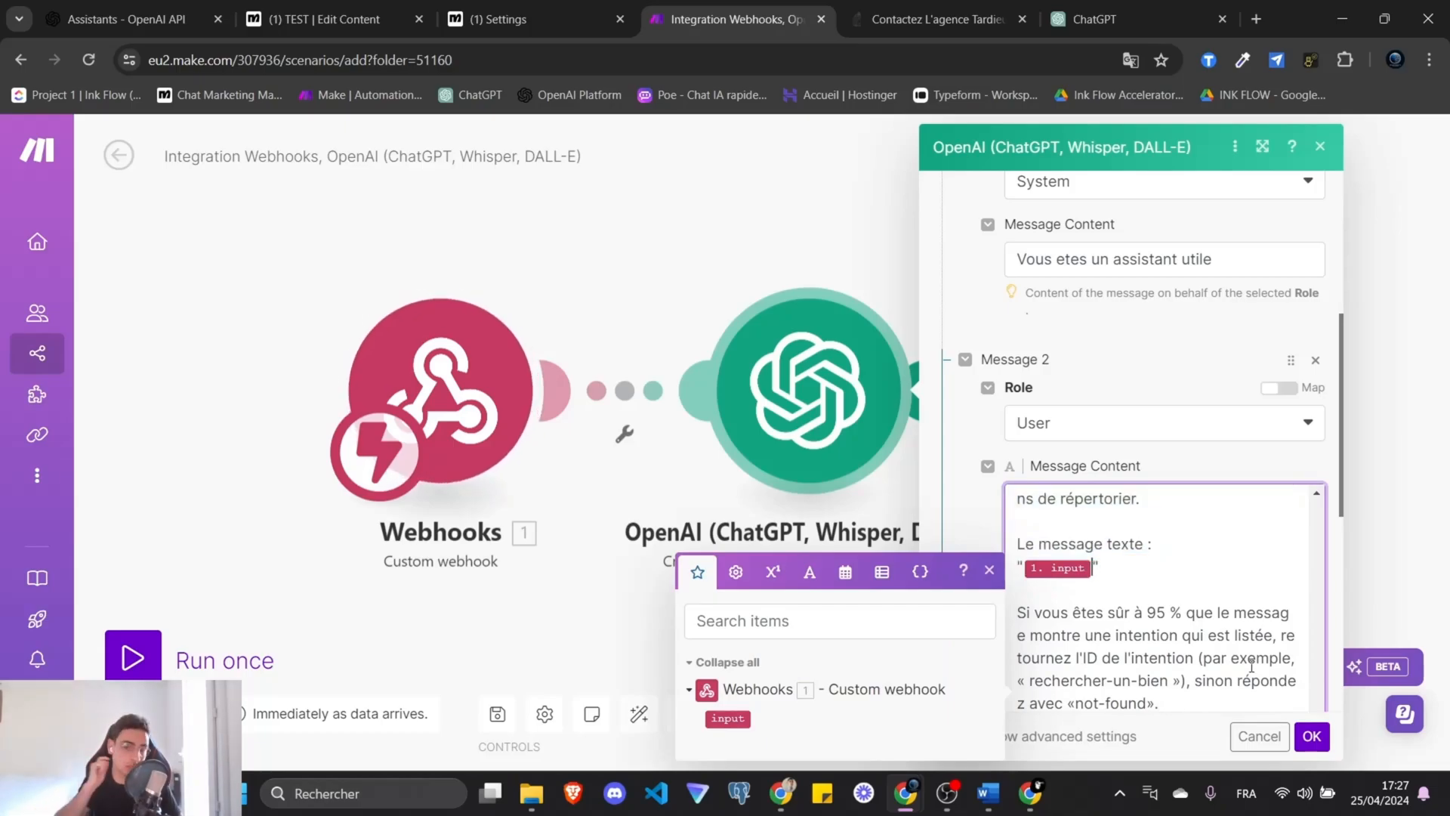
scroll(1232, 651, down, 10)
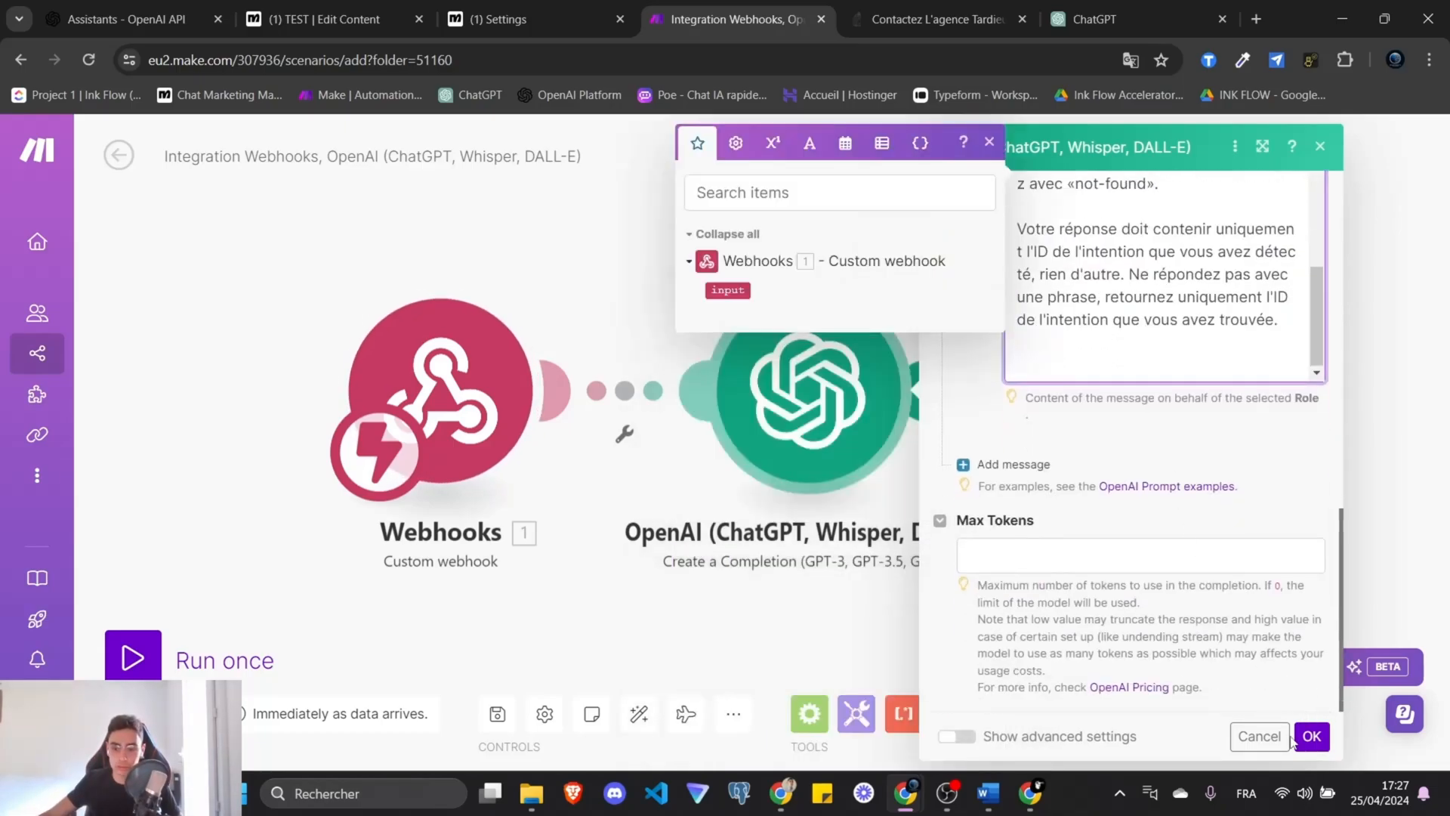
click(1036, 531)
Set the completion's Max Tokens to 3200.
click(1107, 554)
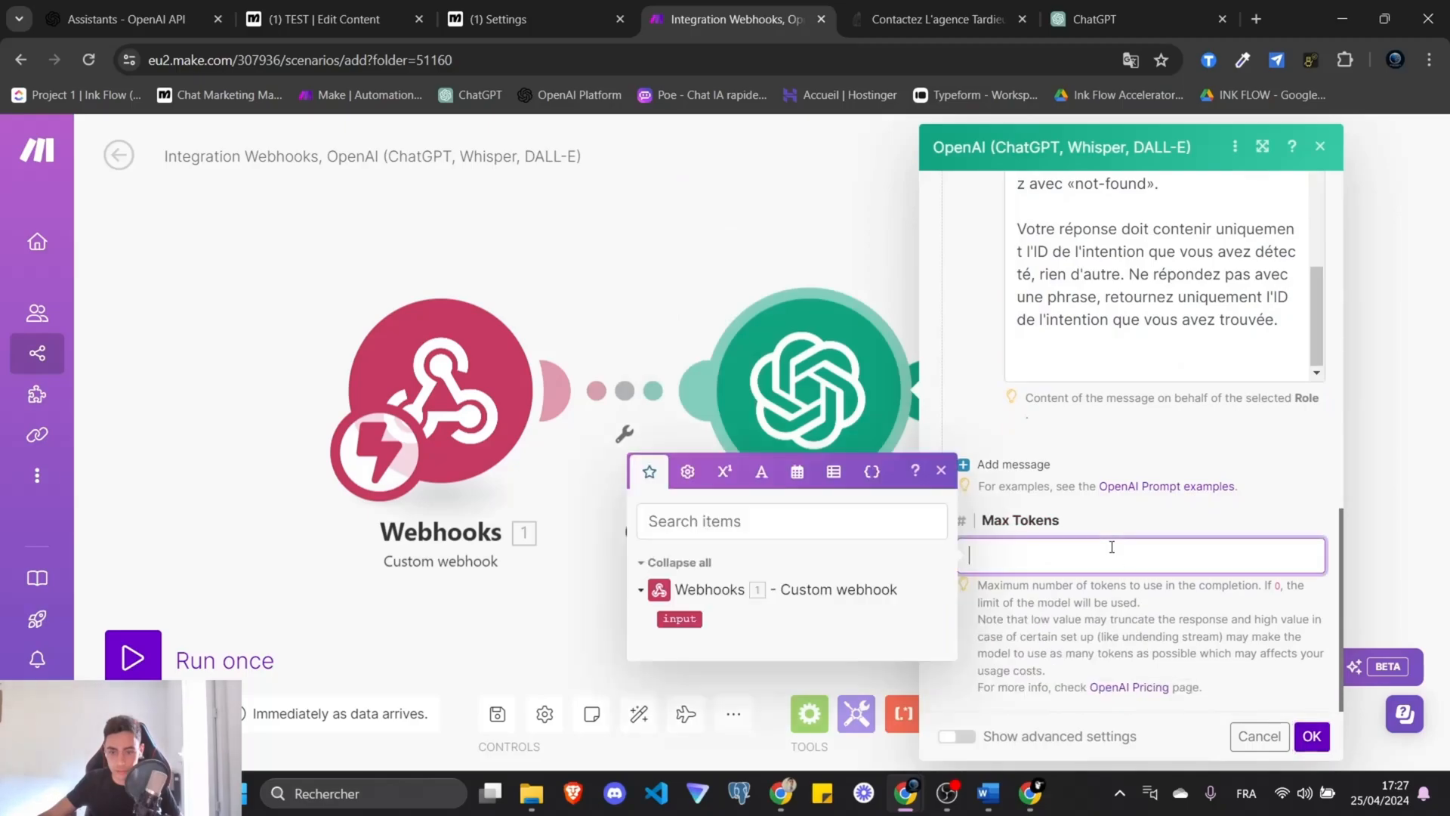
text(3200)
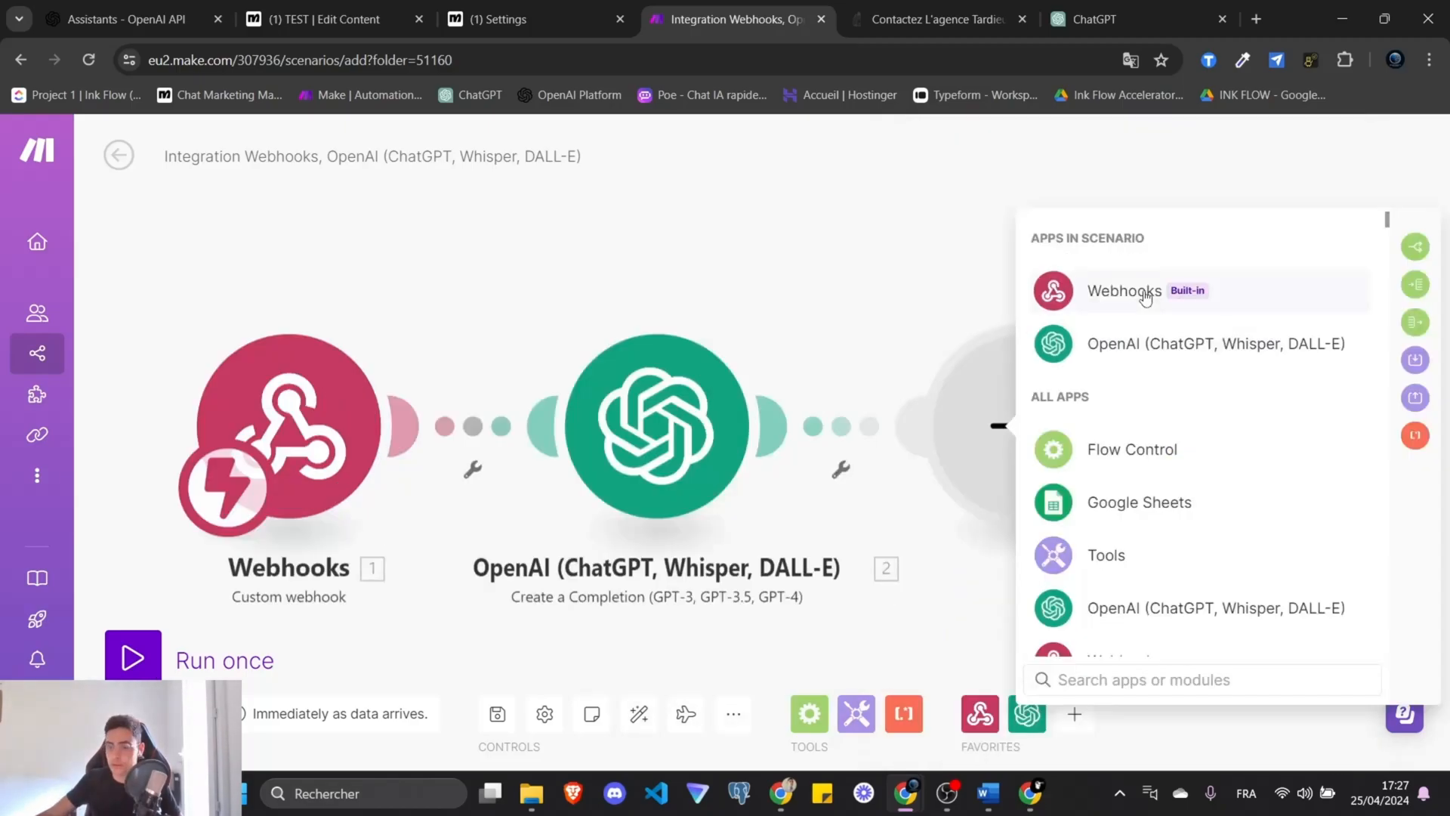
click(1143, 293)
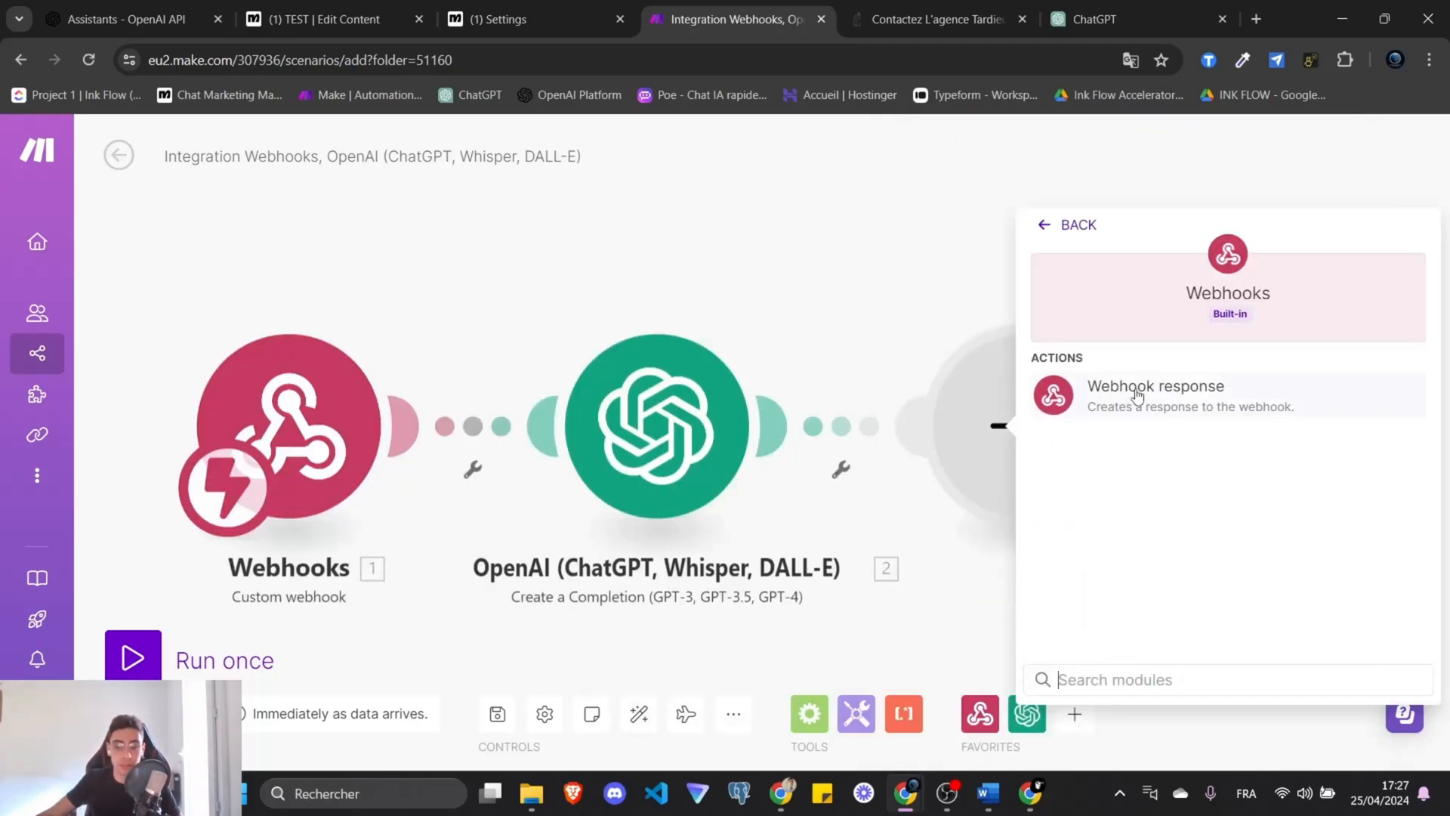
Add a Webhook response with body {"intent":"<OpenAI Result>"} and confirm it.
click(1137, 394)
click(562, 492)
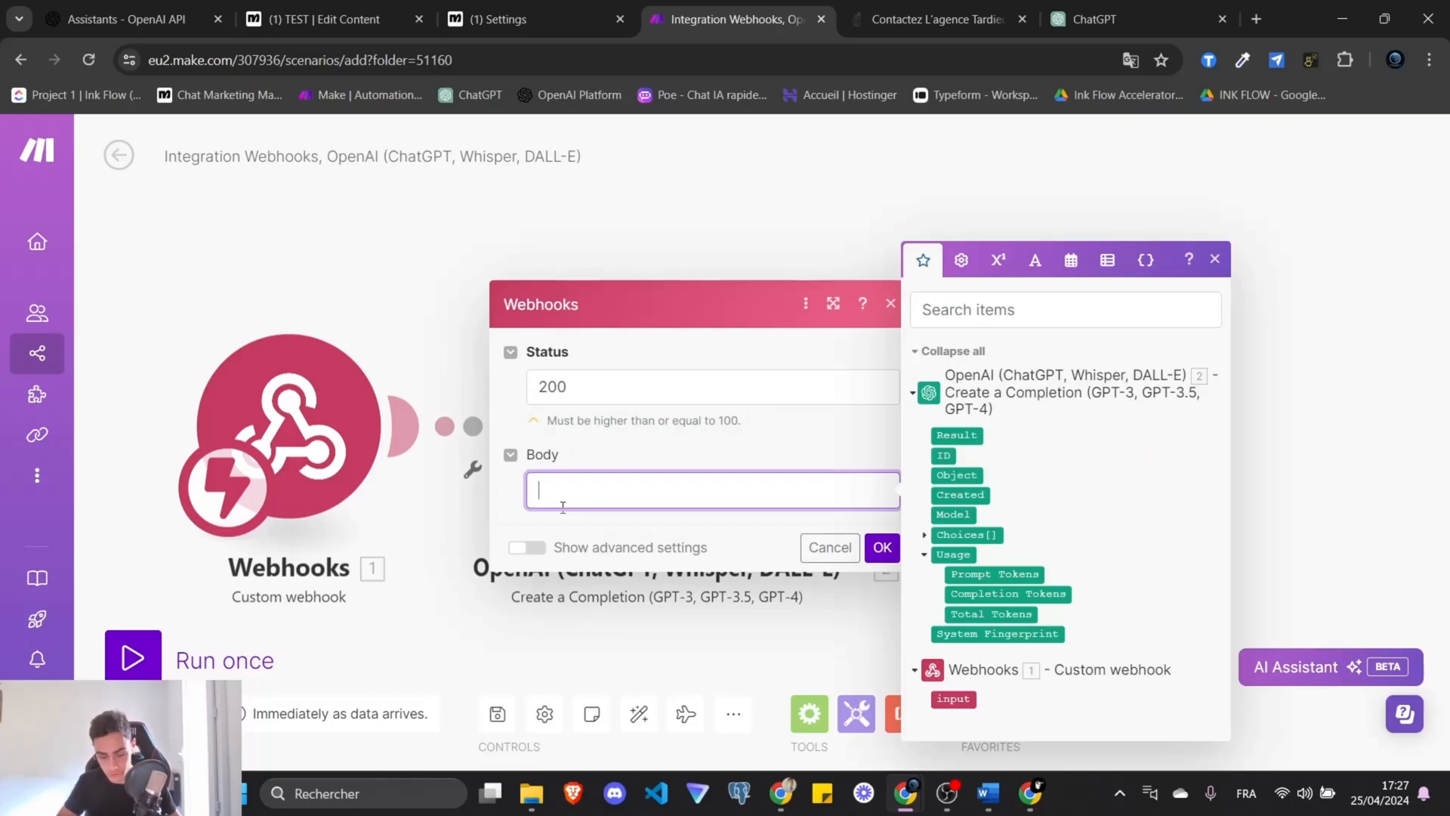
text({)
key(Return)
text("intent)
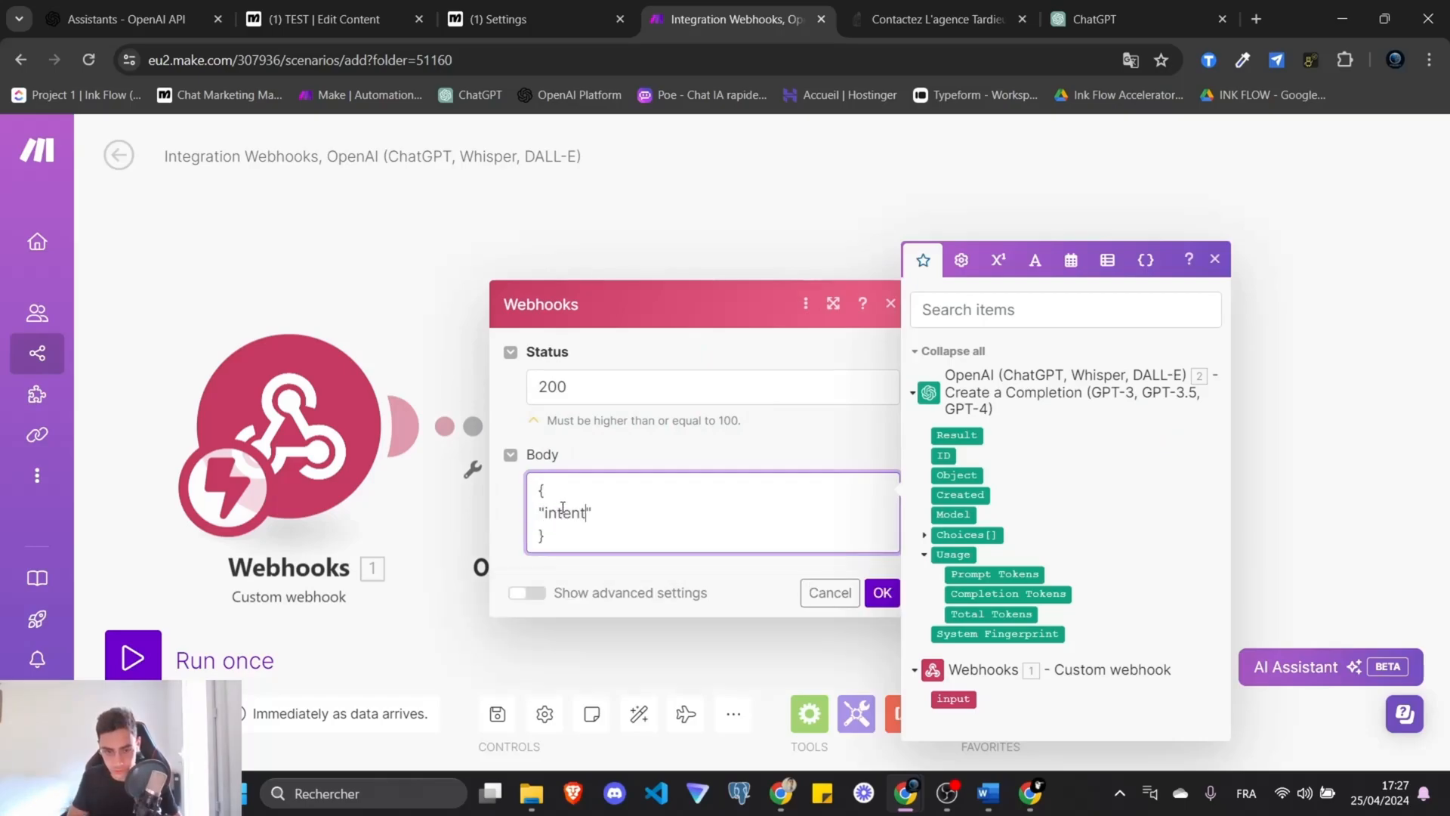
text(":")
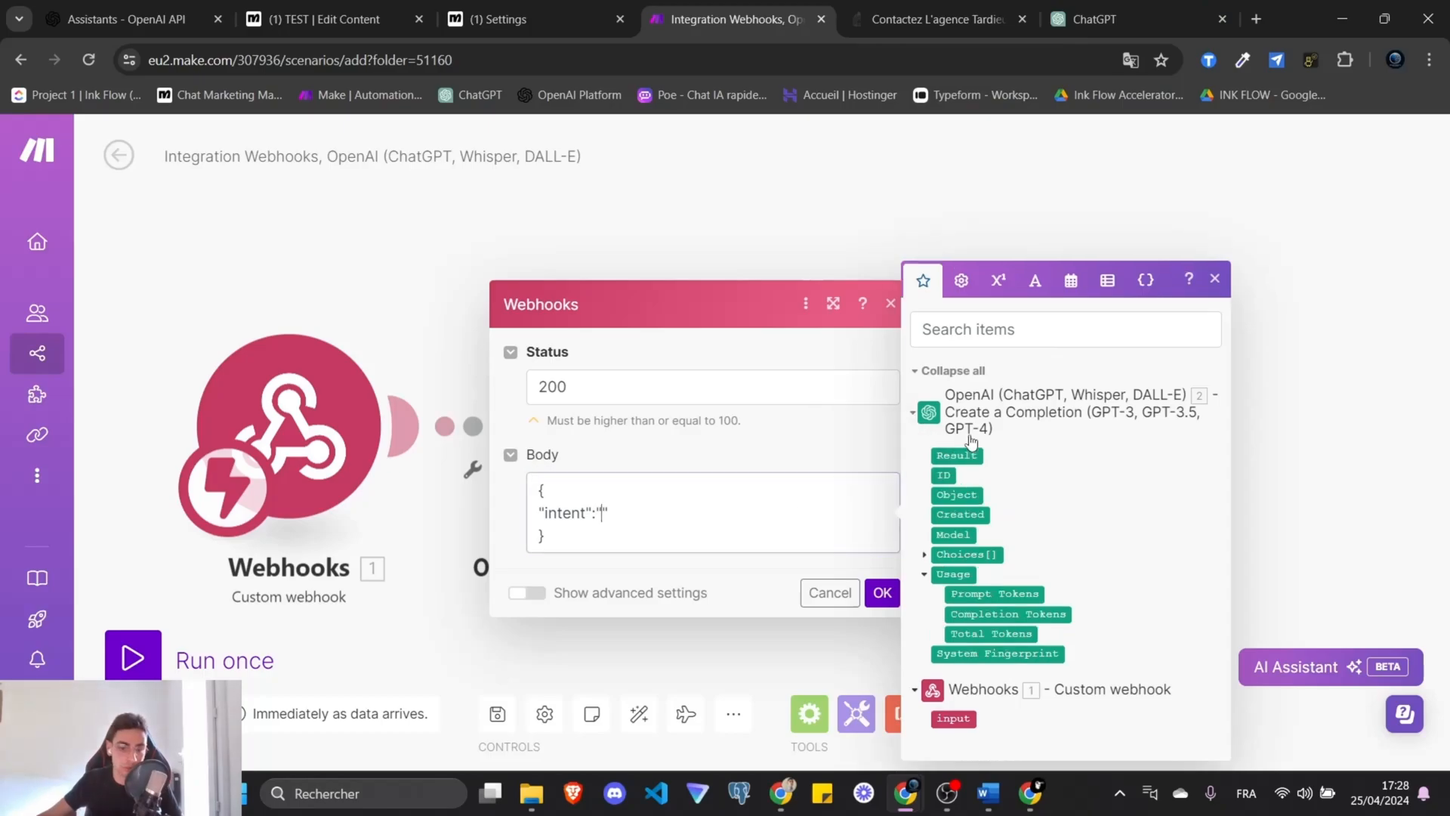
click(967, 435)
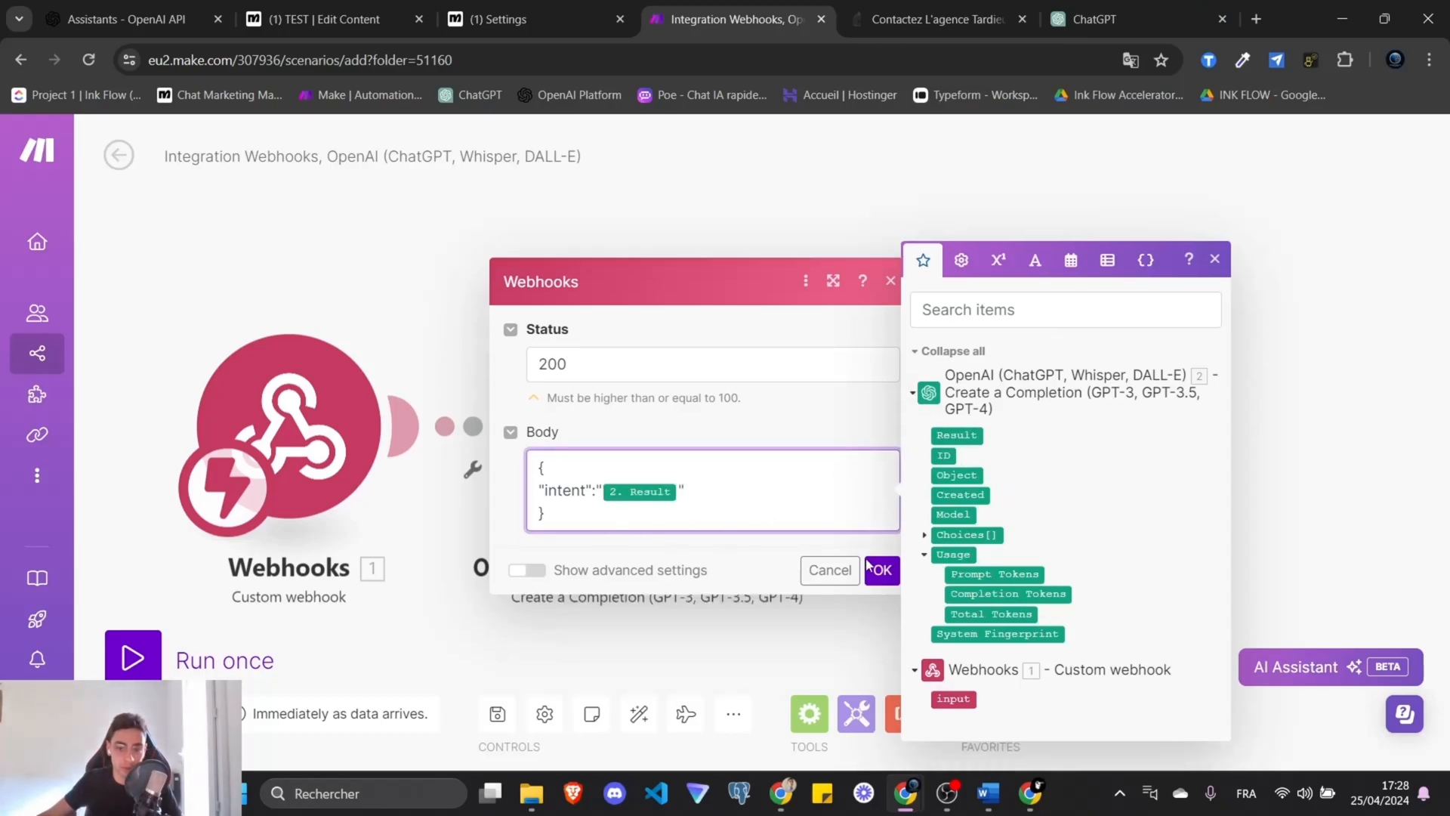
click(883, 572)
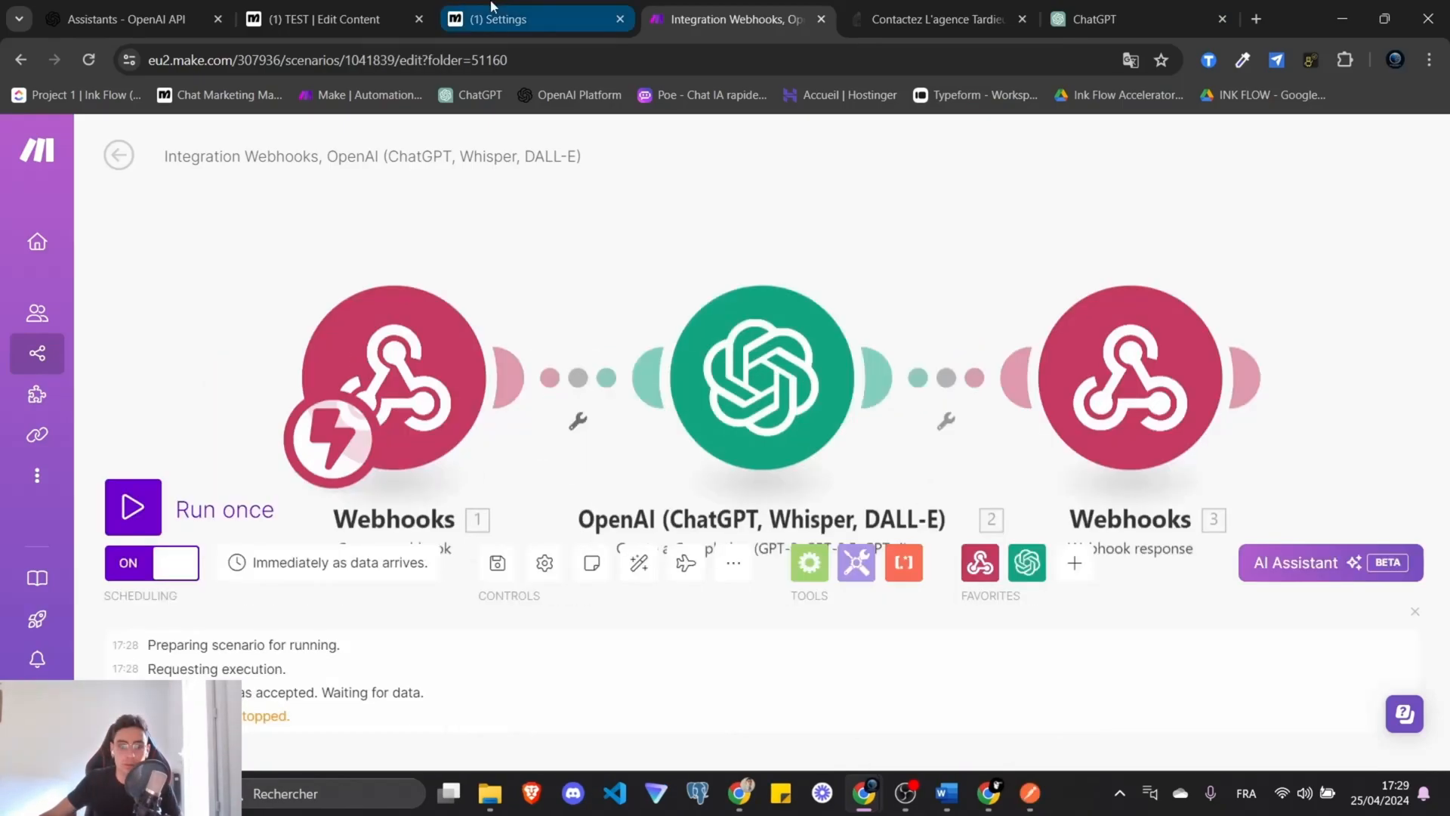
Reopen the ManyChat TEST flow and delete the Send Message #1 step.
click(494, 6)
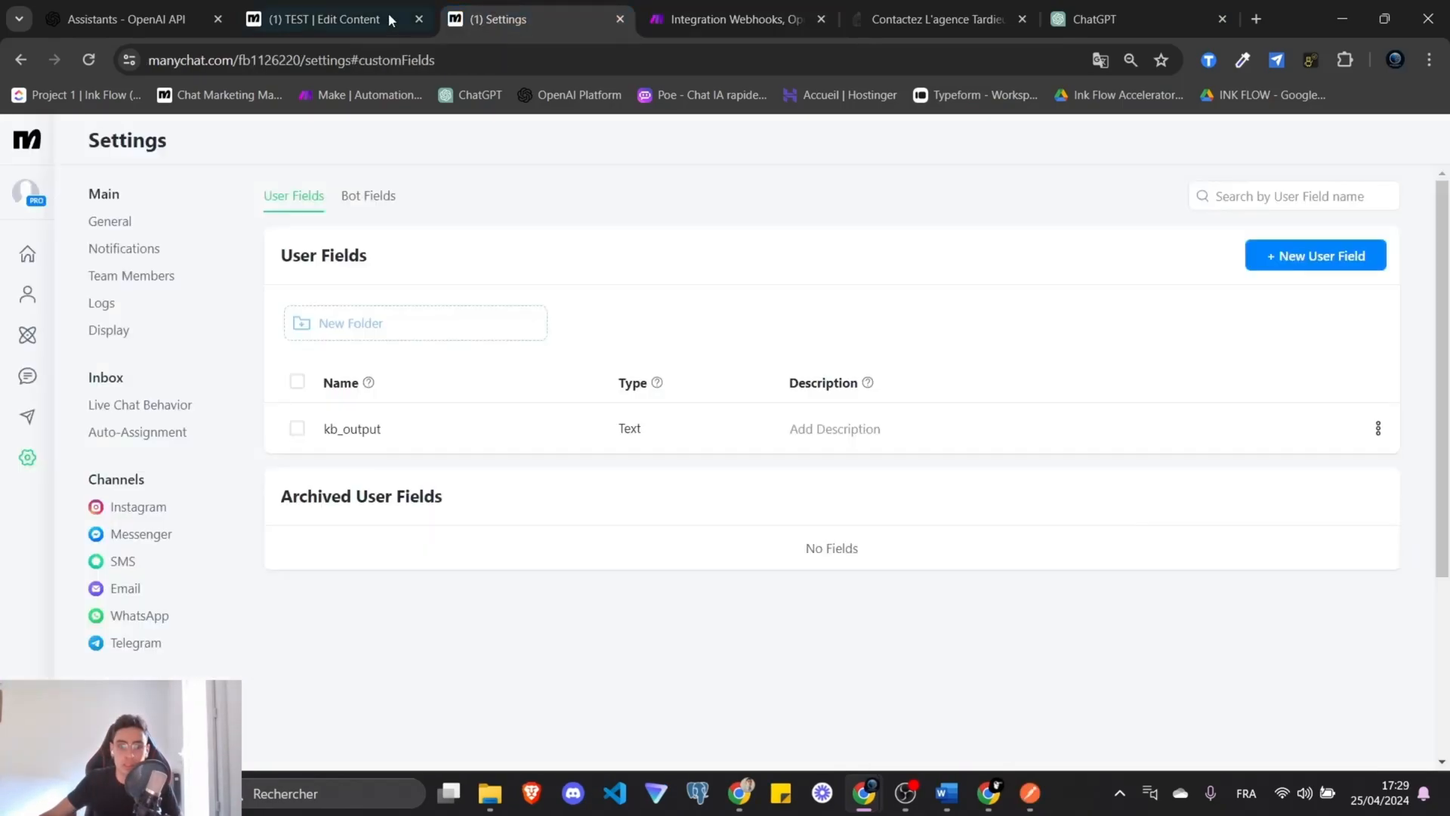
click(391, 20)
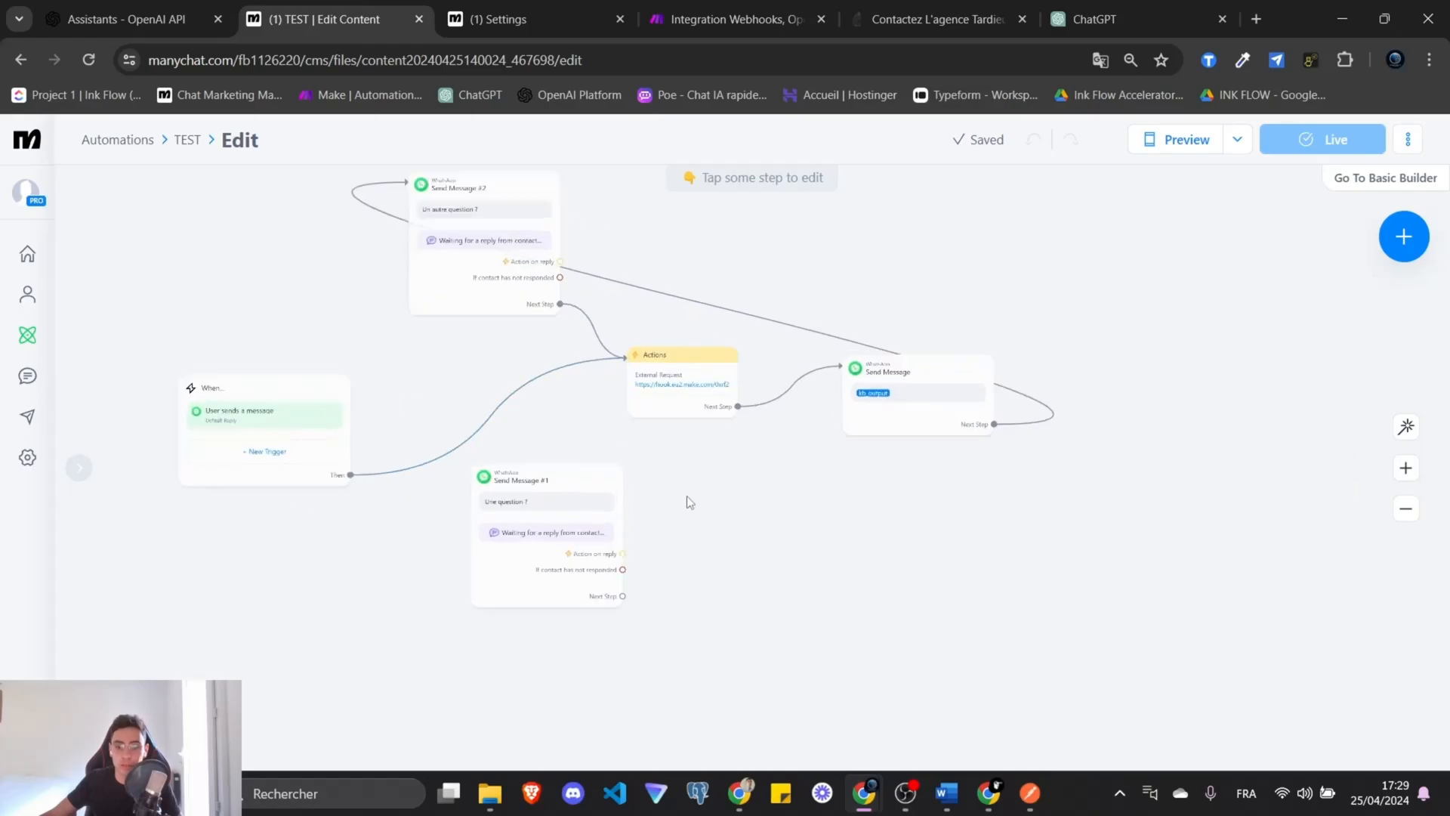
scroll(690, 503, up, 3)
drag(786, 529, 928, 509)
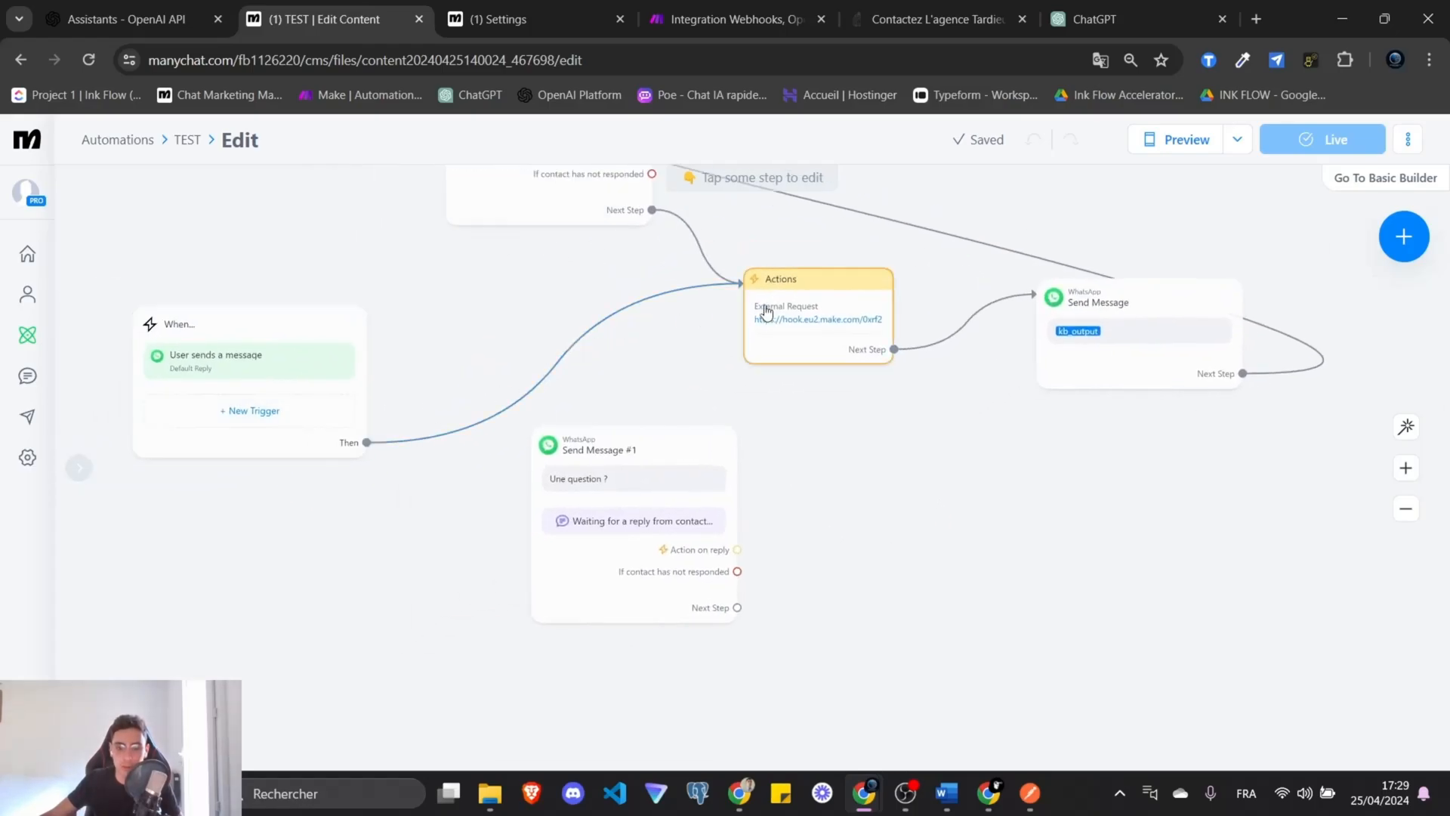
mouse_move(741, 189)
drag(653, 455, 825, 511)
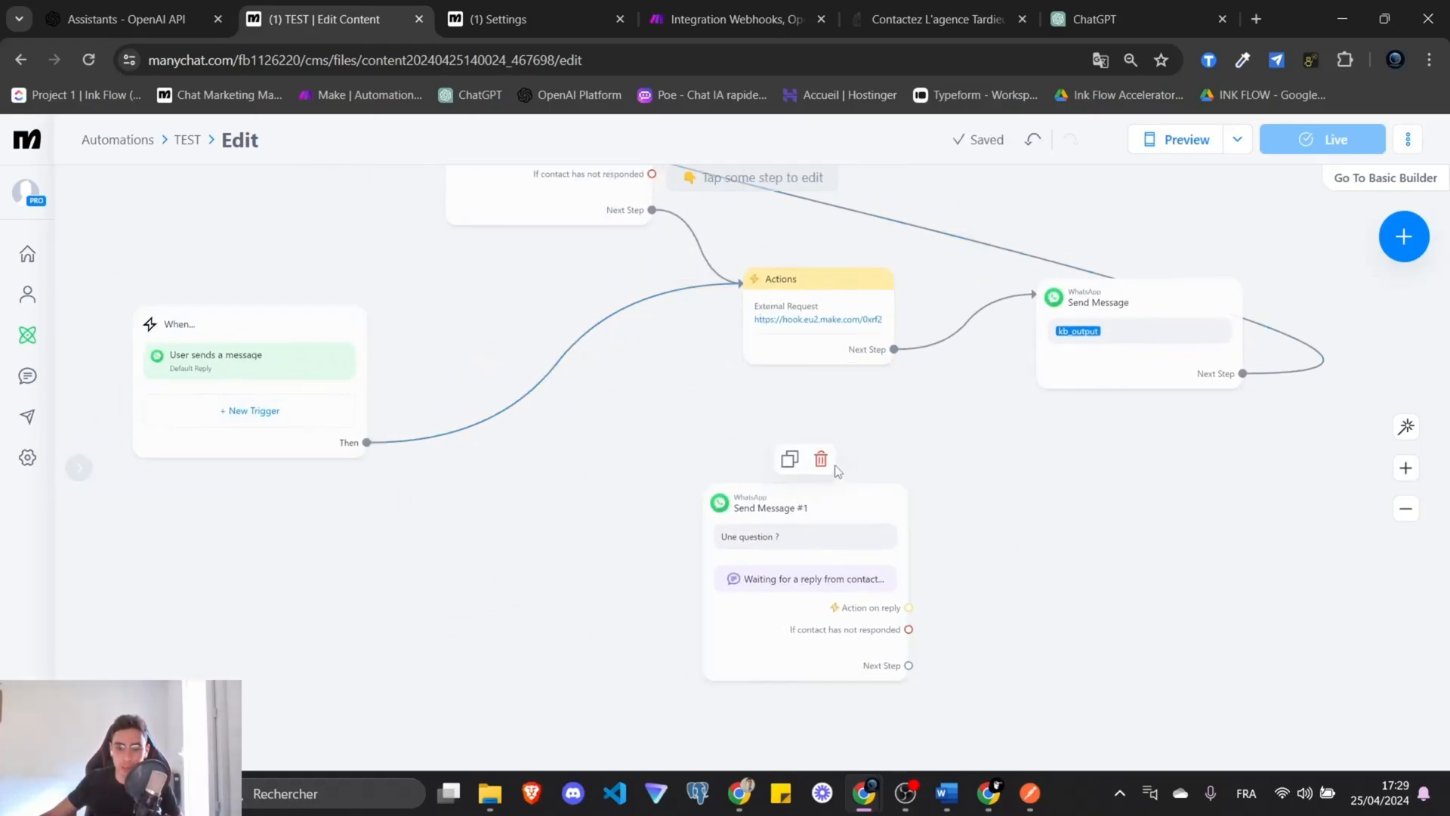
click(826, 462)
click(893, 224)
Move the trigger block left and remove its link to the old Actions step.
scroll(587, 517, down, 3)
drag(589, 520, 861, 502)
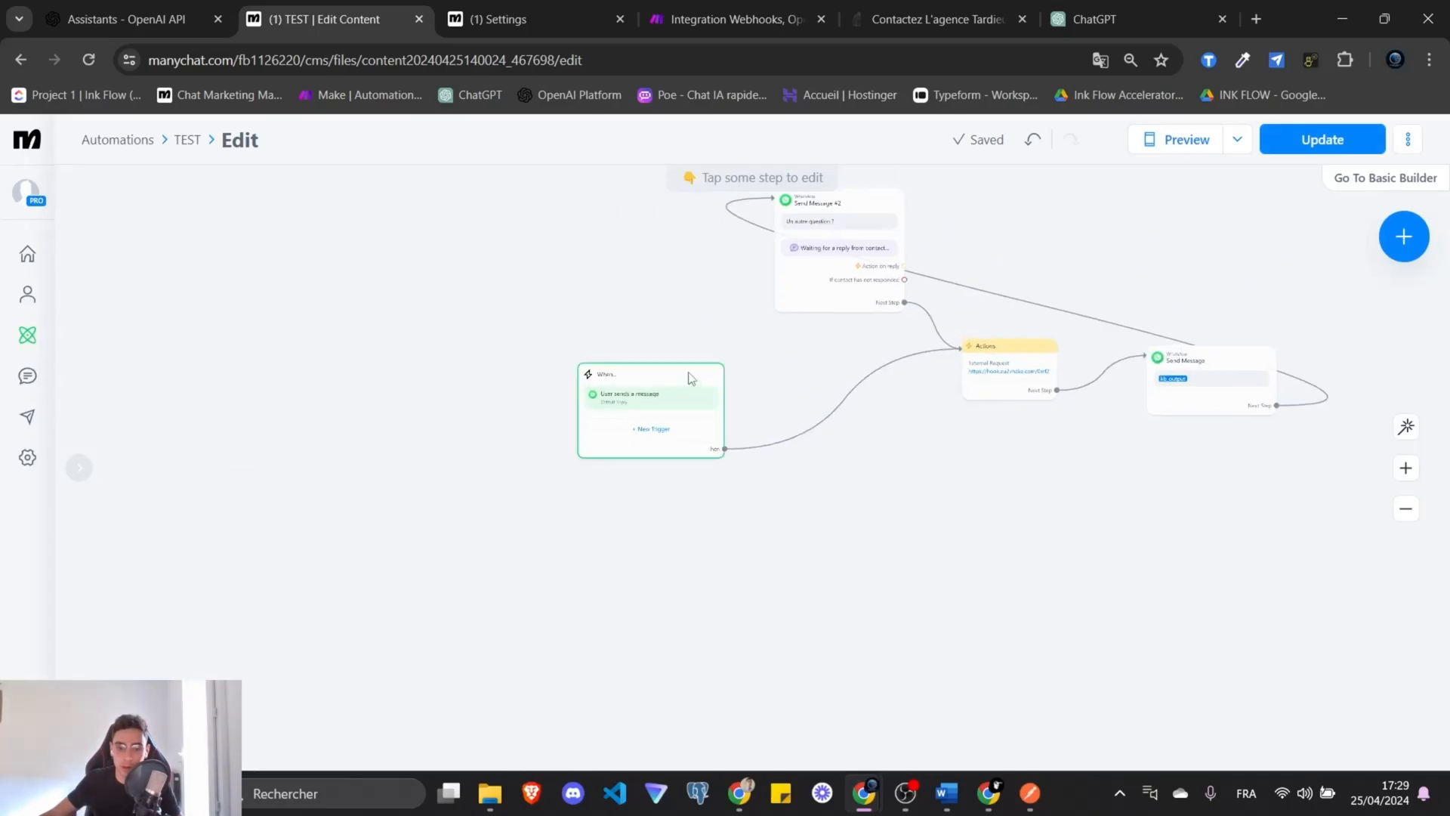
drag(688, 376, 374, 408)
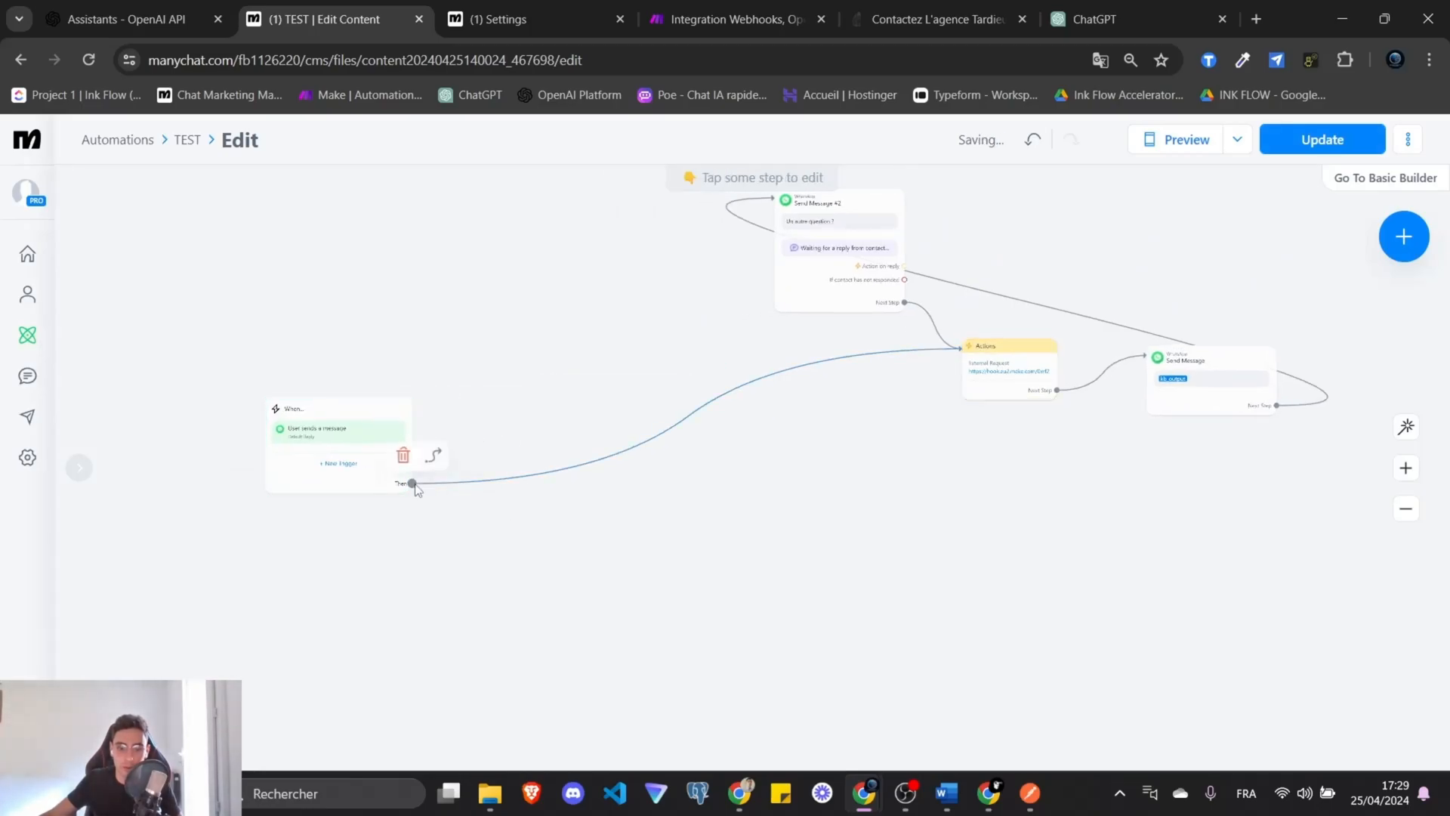
click(432, 453)
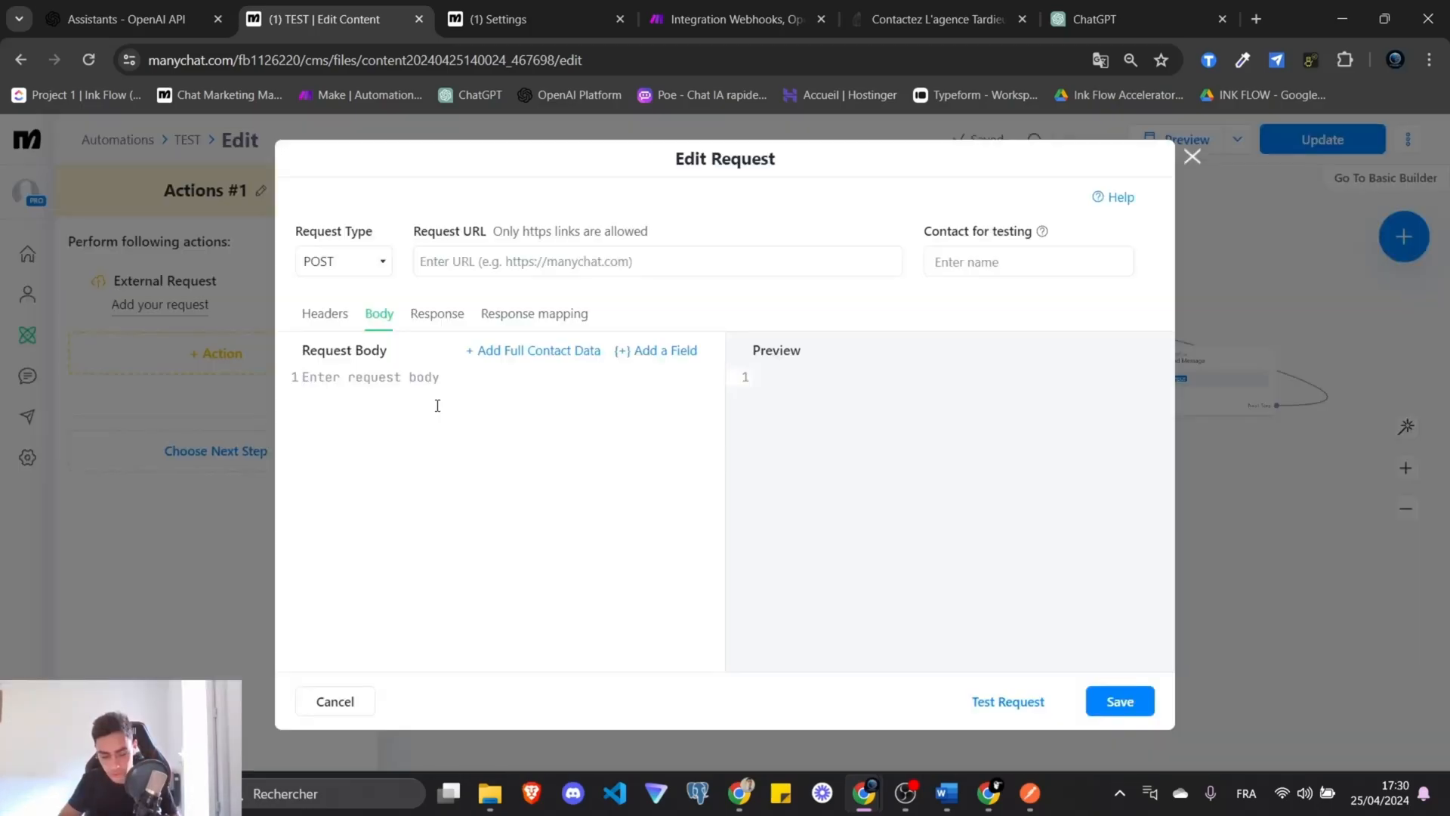
Add an External Request action and start a response mapping row with JSONPath $.intent.
click(438, 406)
text({})
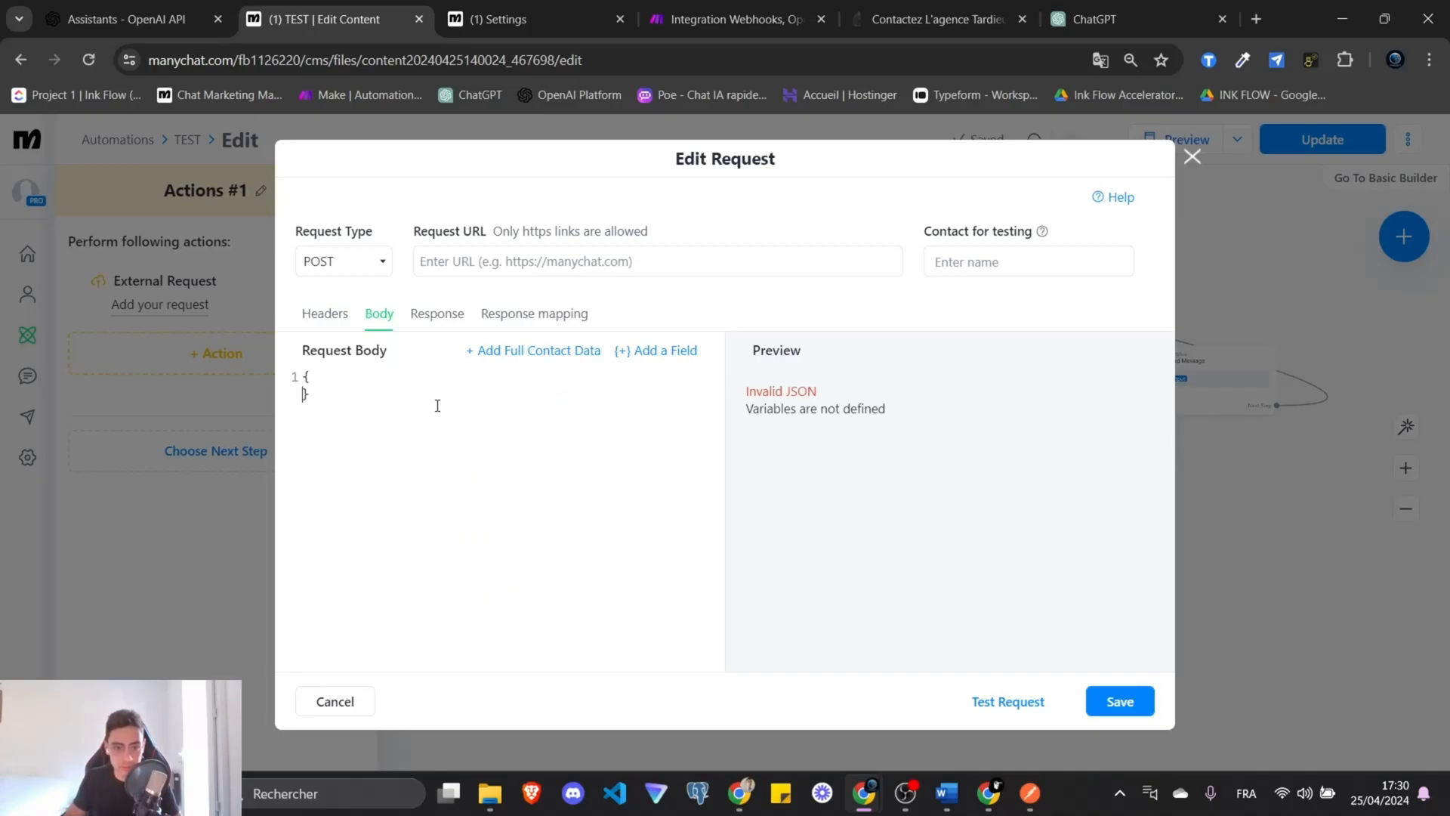
key(Return)
text("intent)
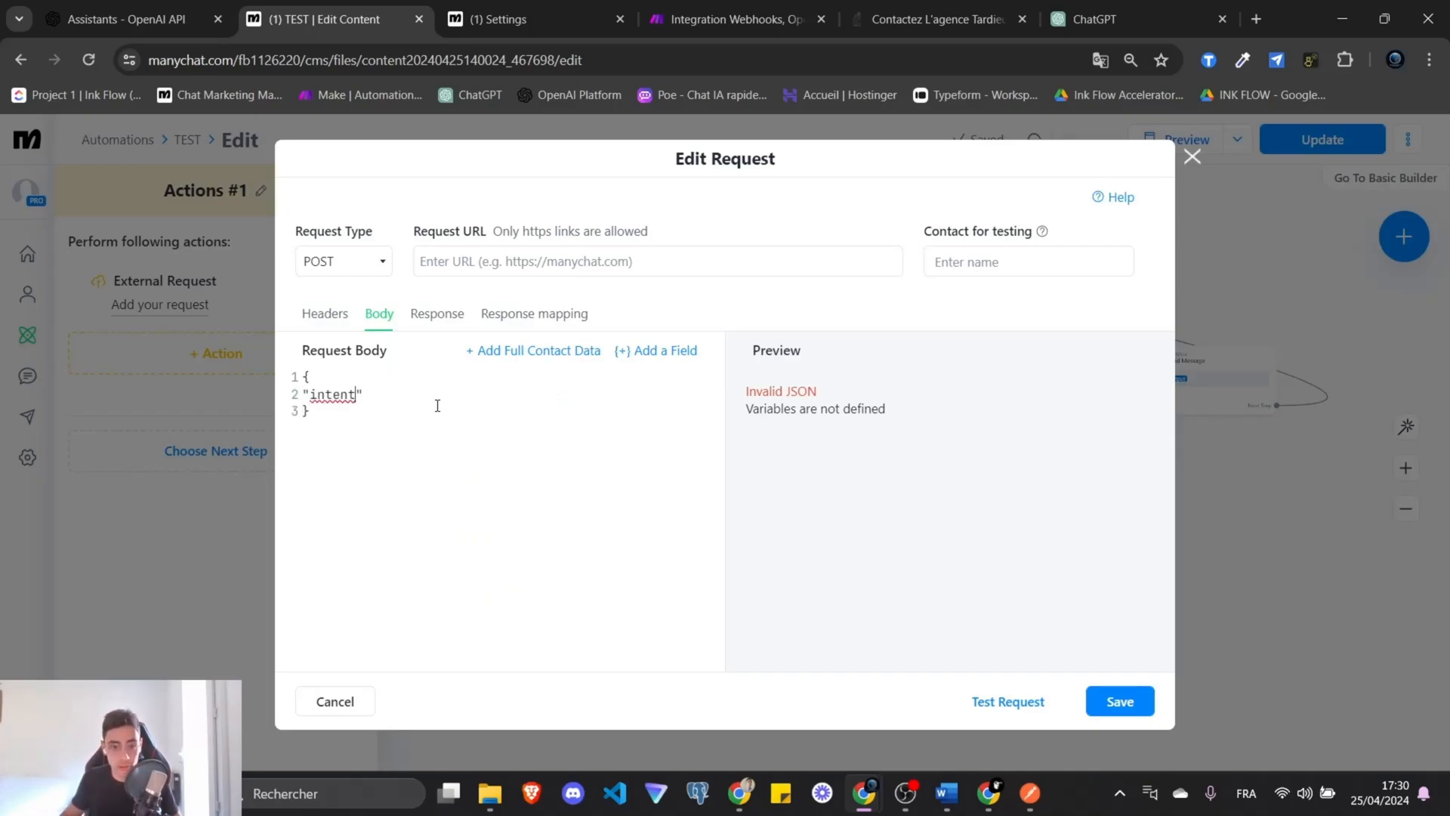
key(ctrl+BackSpace)
click(534, 314)
click(730, 377)
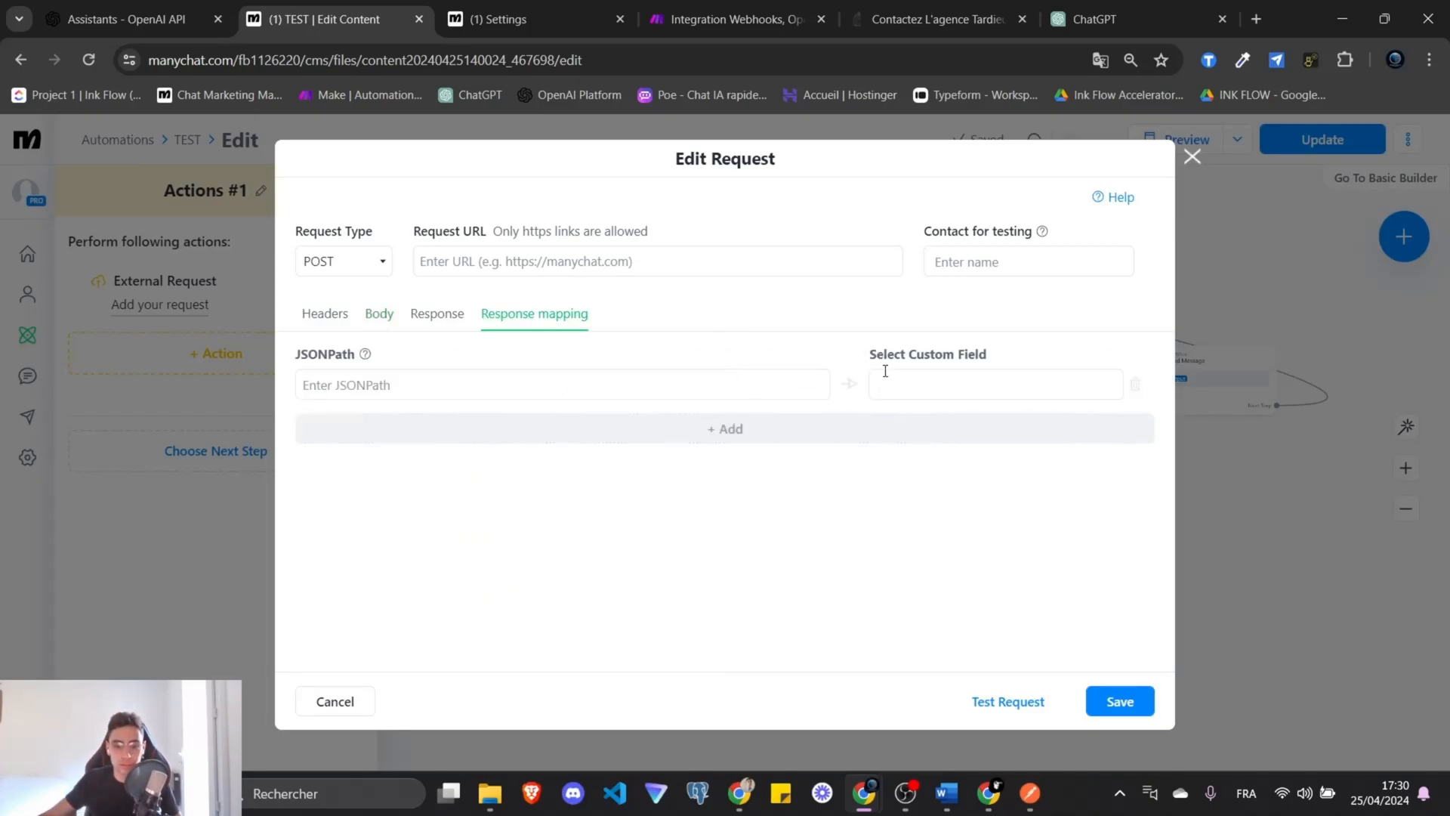
click(880, 381)
click(660, 382)
text($.intent)
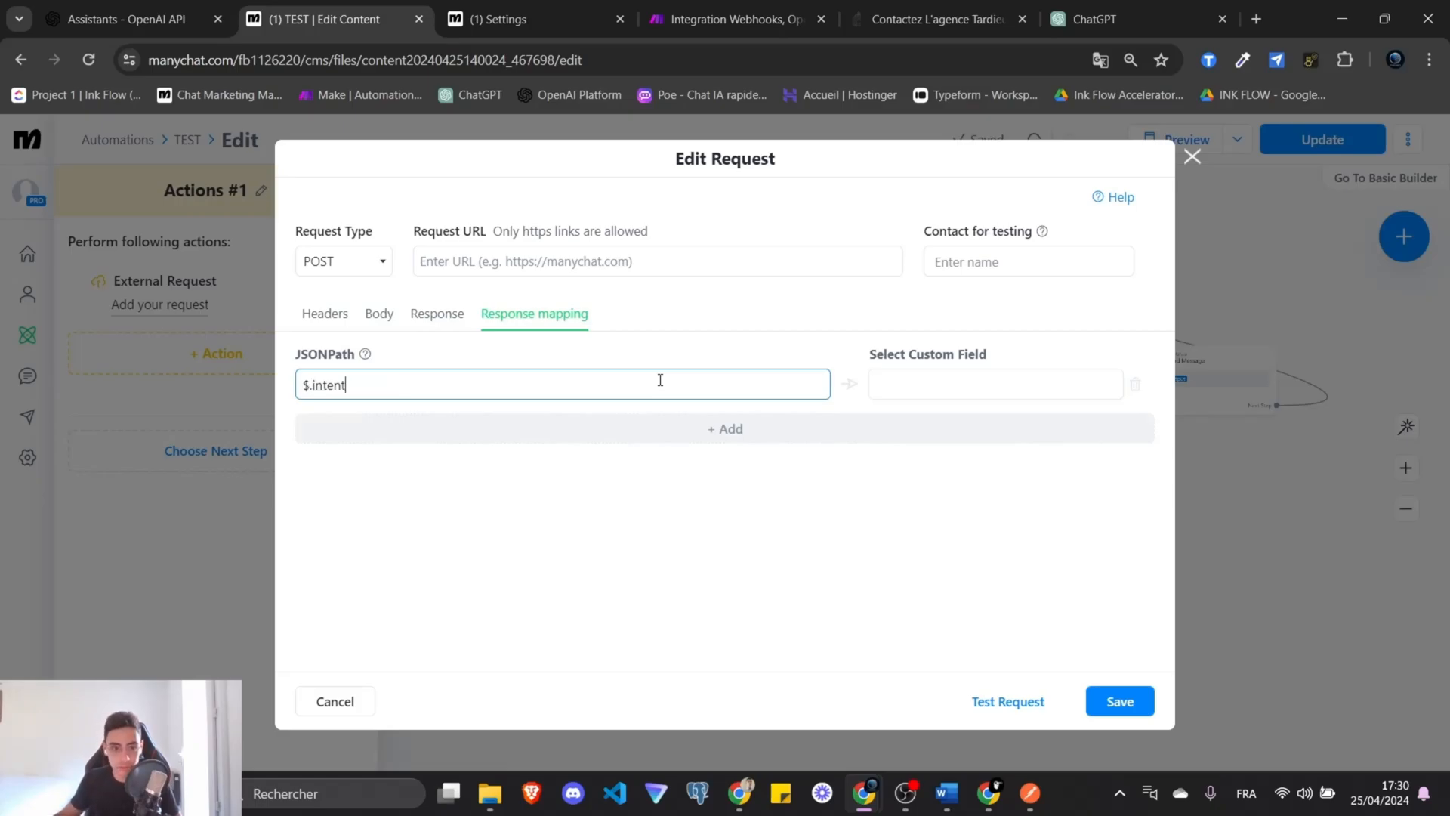
click(1027, 400)
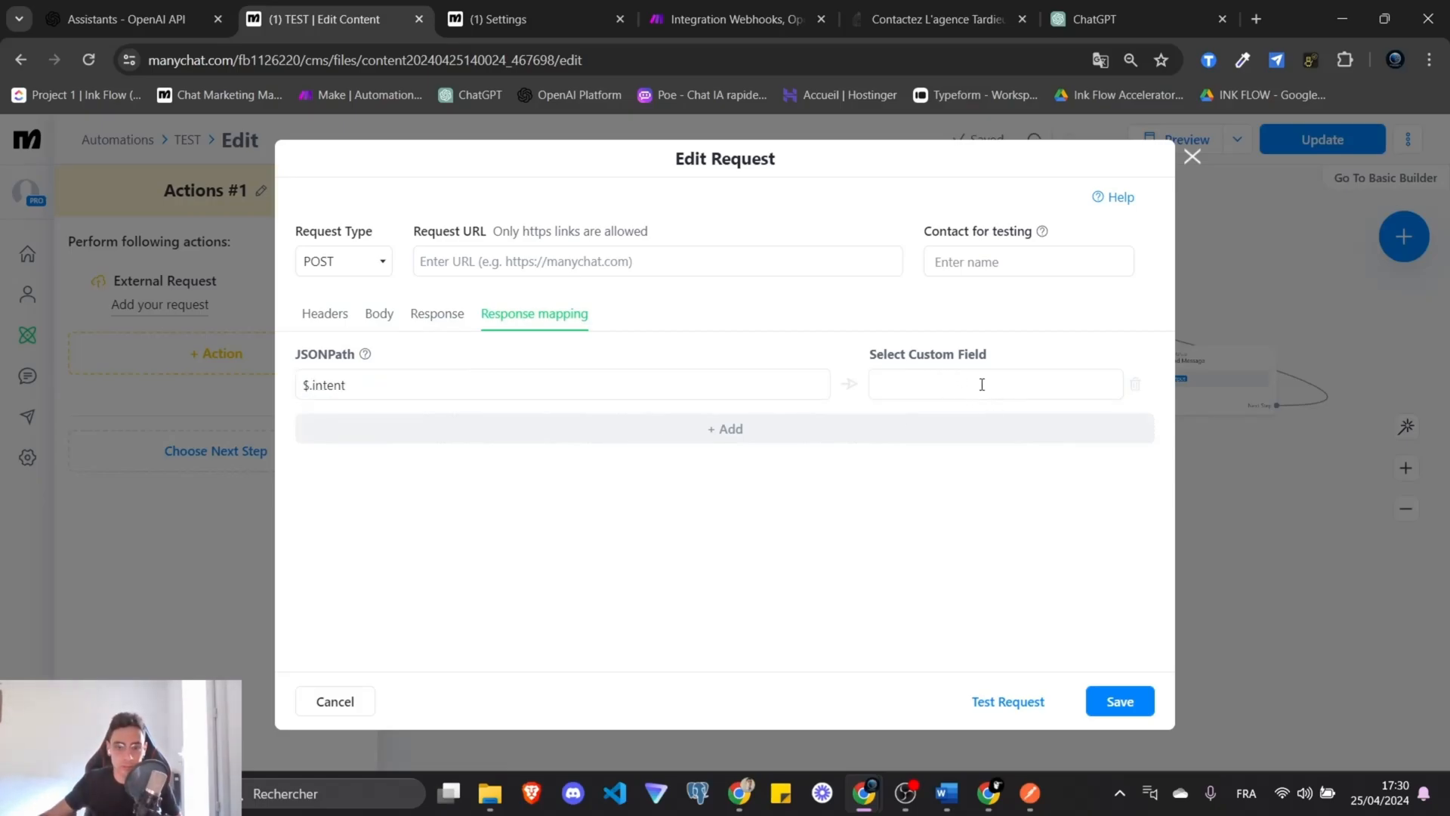
Create an 'intent' user field and map $.intent into it.
key(ctrl+Tab)
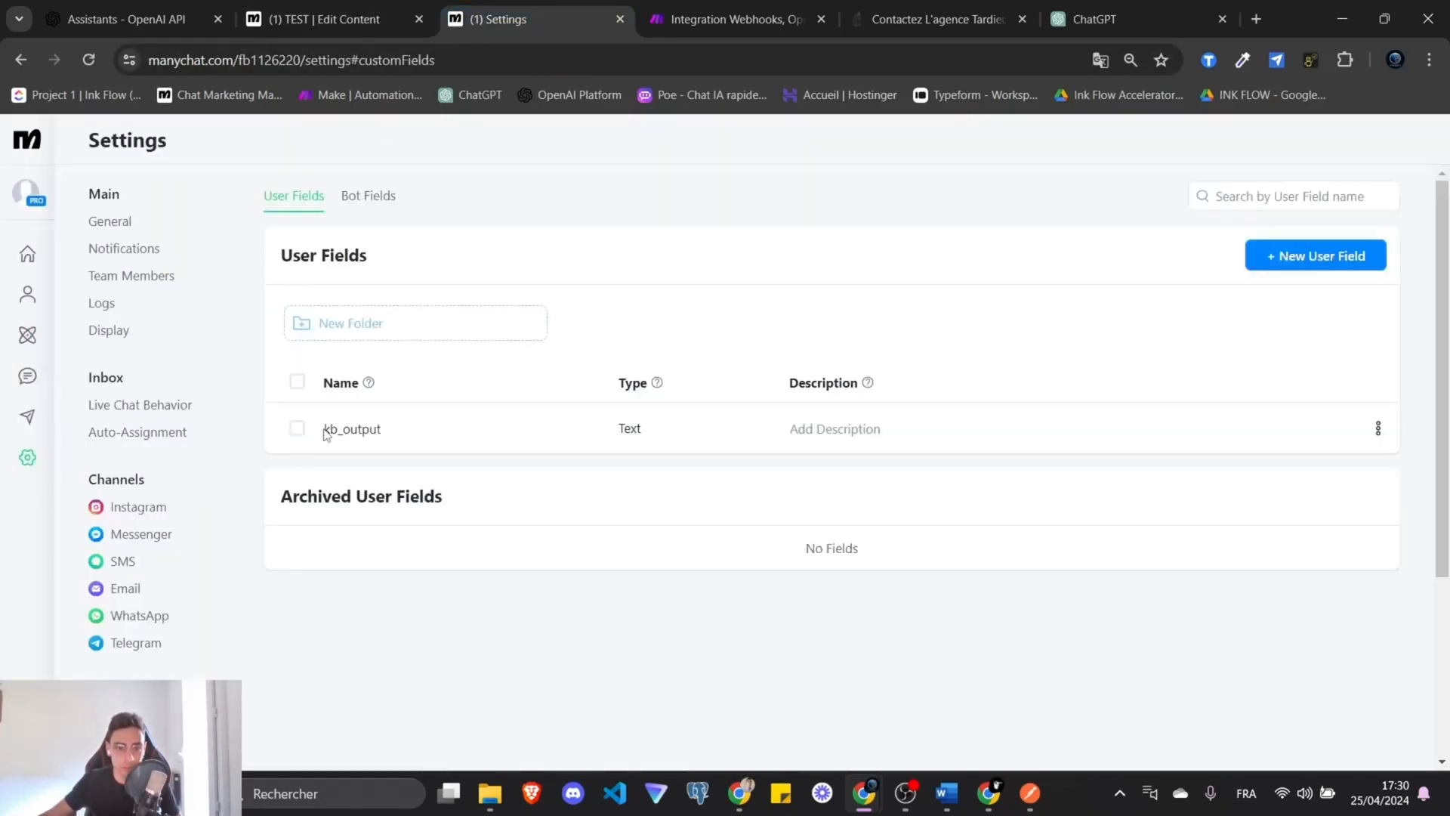
click(1314, 257)
text(intent)
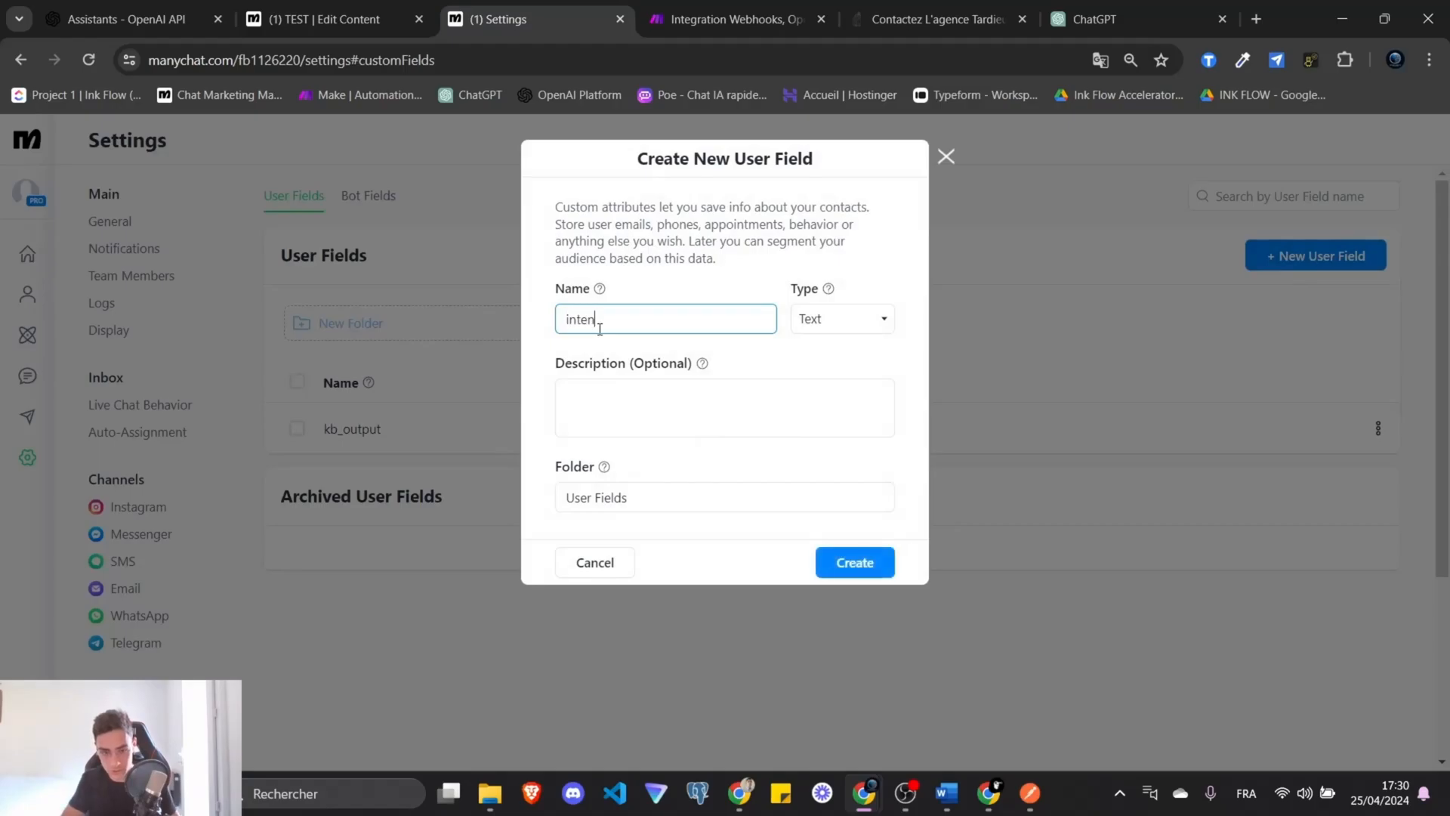
key(Return)
key(ctrl+shift+Tab)
click(961, 387)
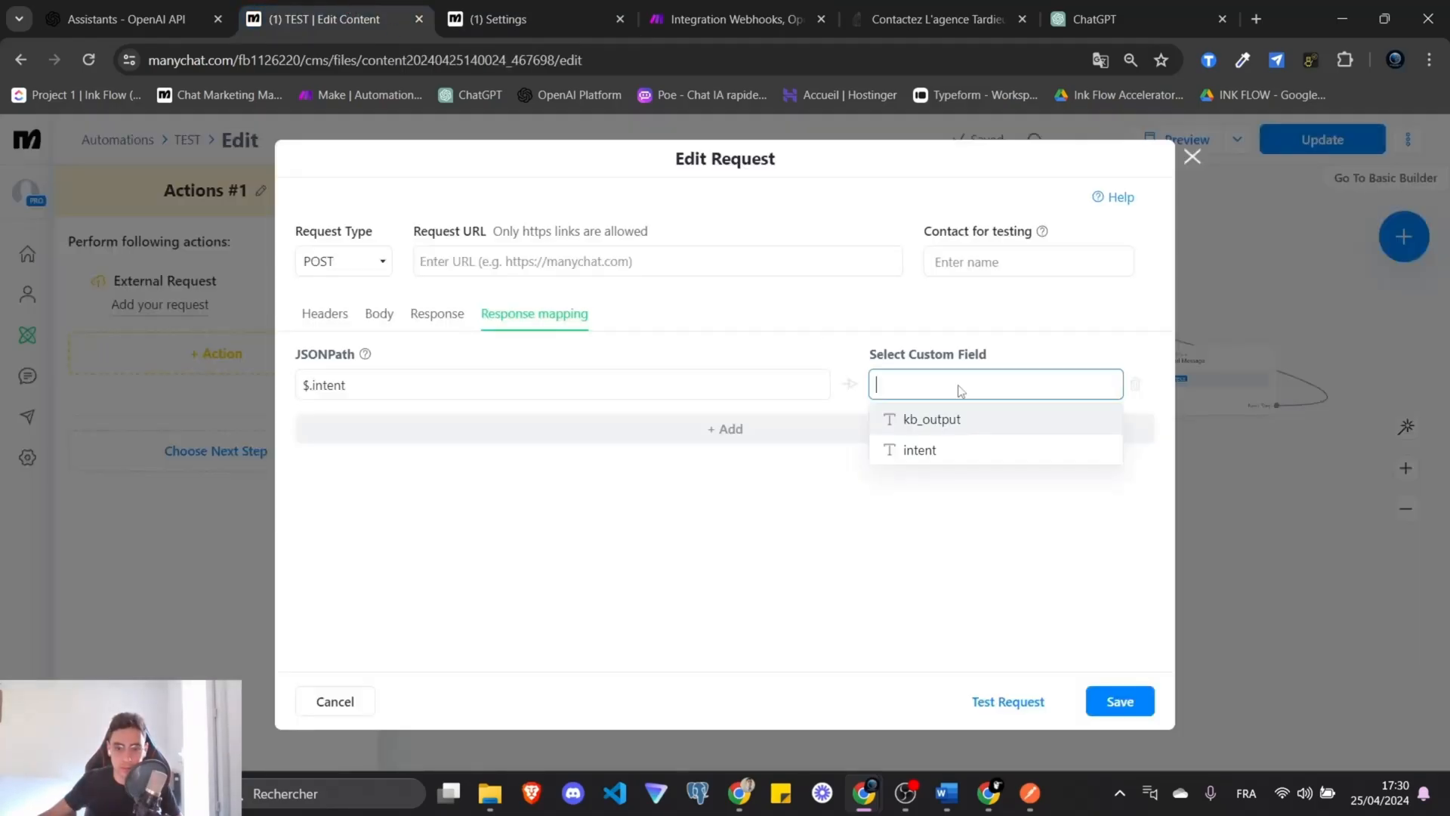
click(918, 450)
Set the request body to {"input": Last Text Input}.
click(379, 313)
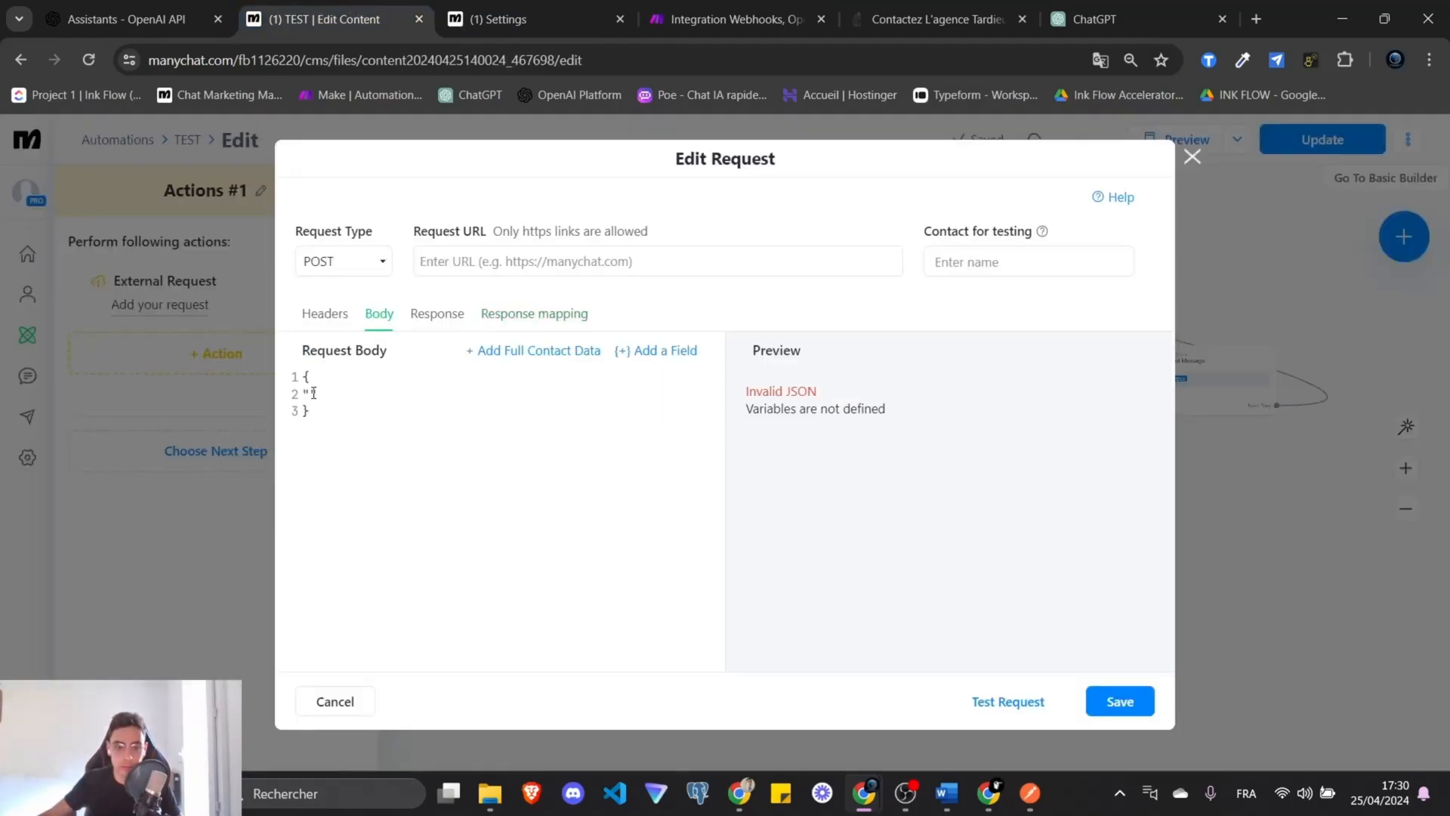
text("input)
key(End)
text(:)
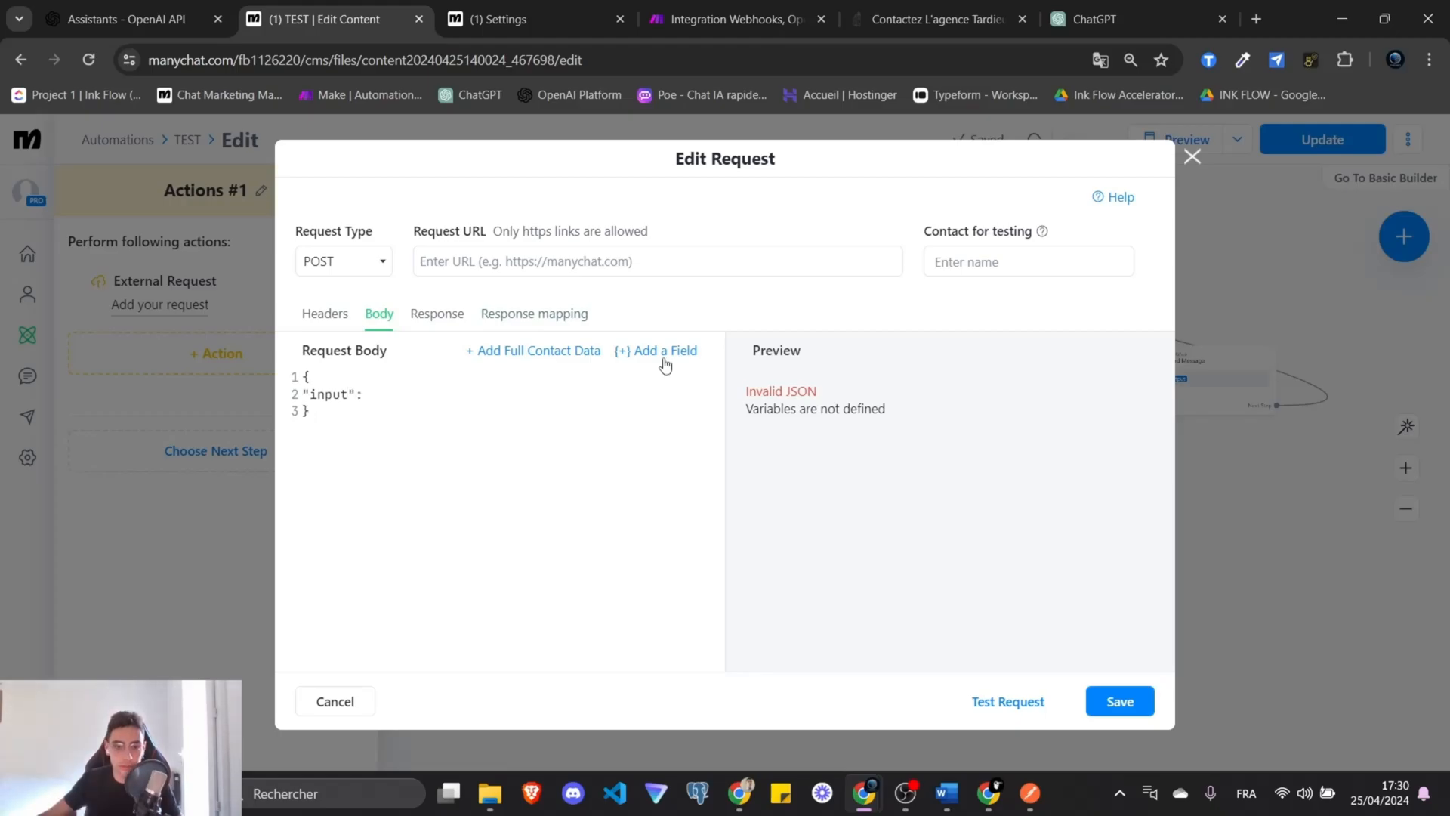
click(655, 350)
click(932, 389)
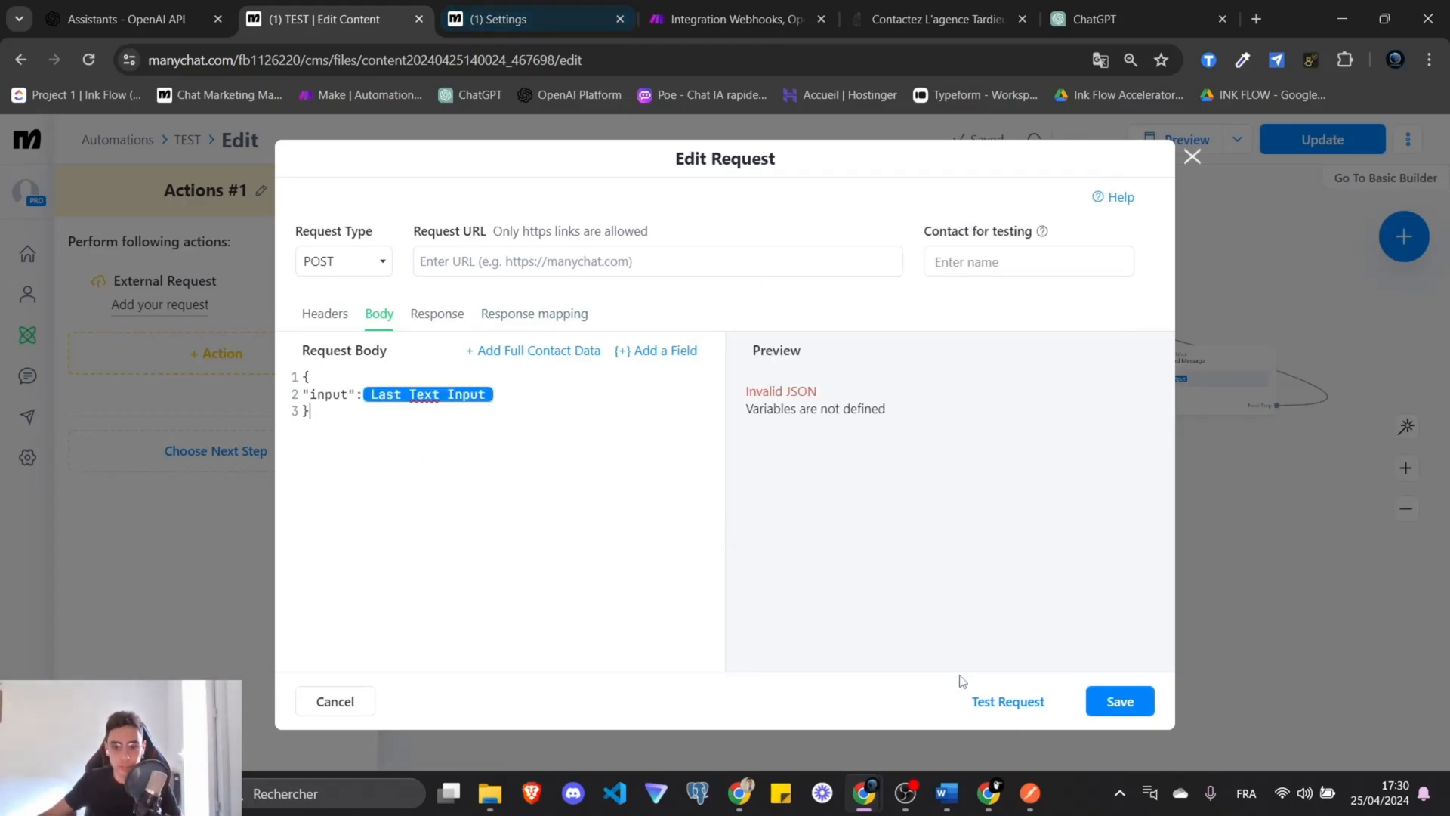
Paste the Make webhook URL from Postman as the request URL and save.
click(1029, 793)
triple_click(821, 223)
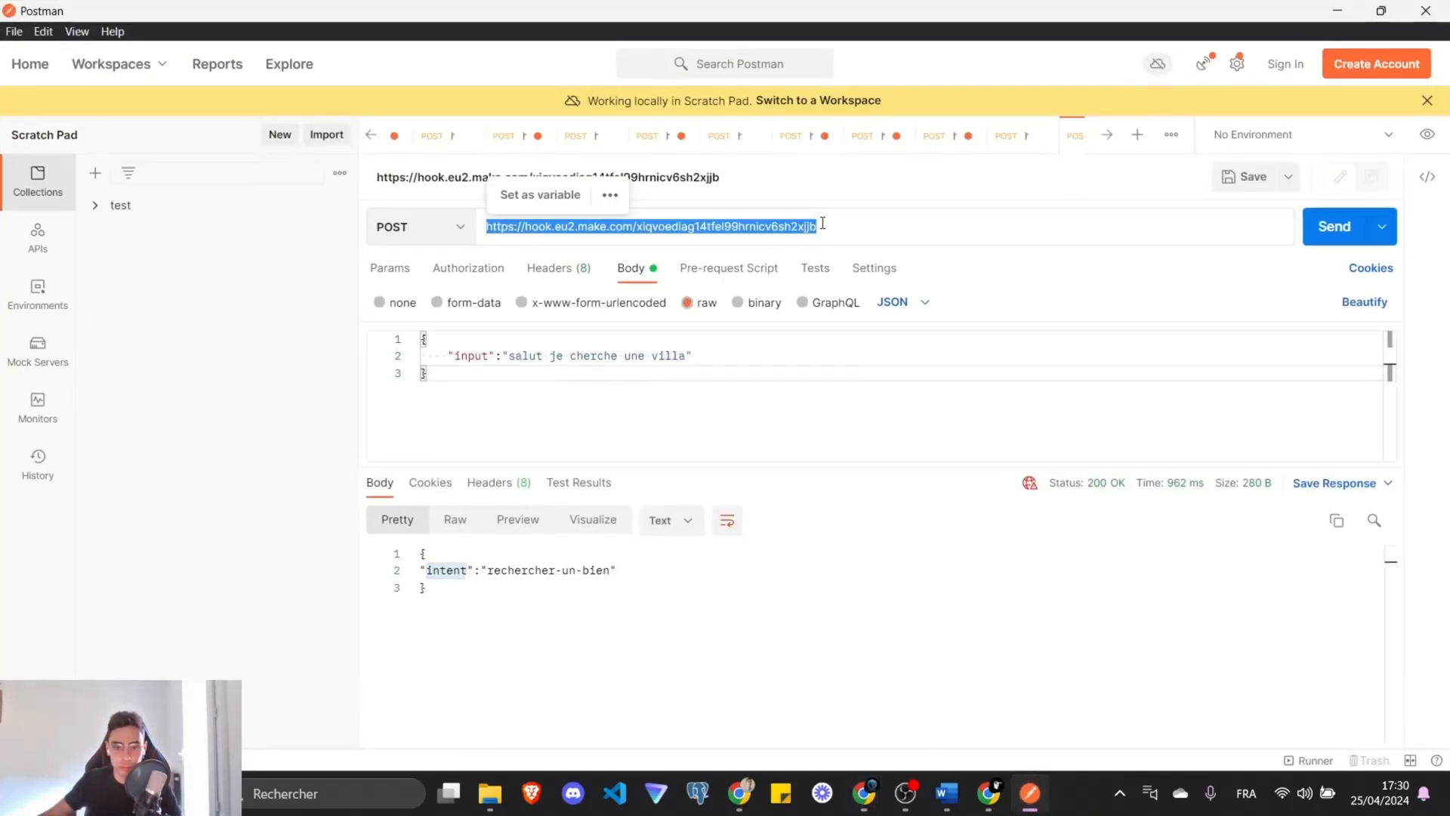
click(1337, 11)
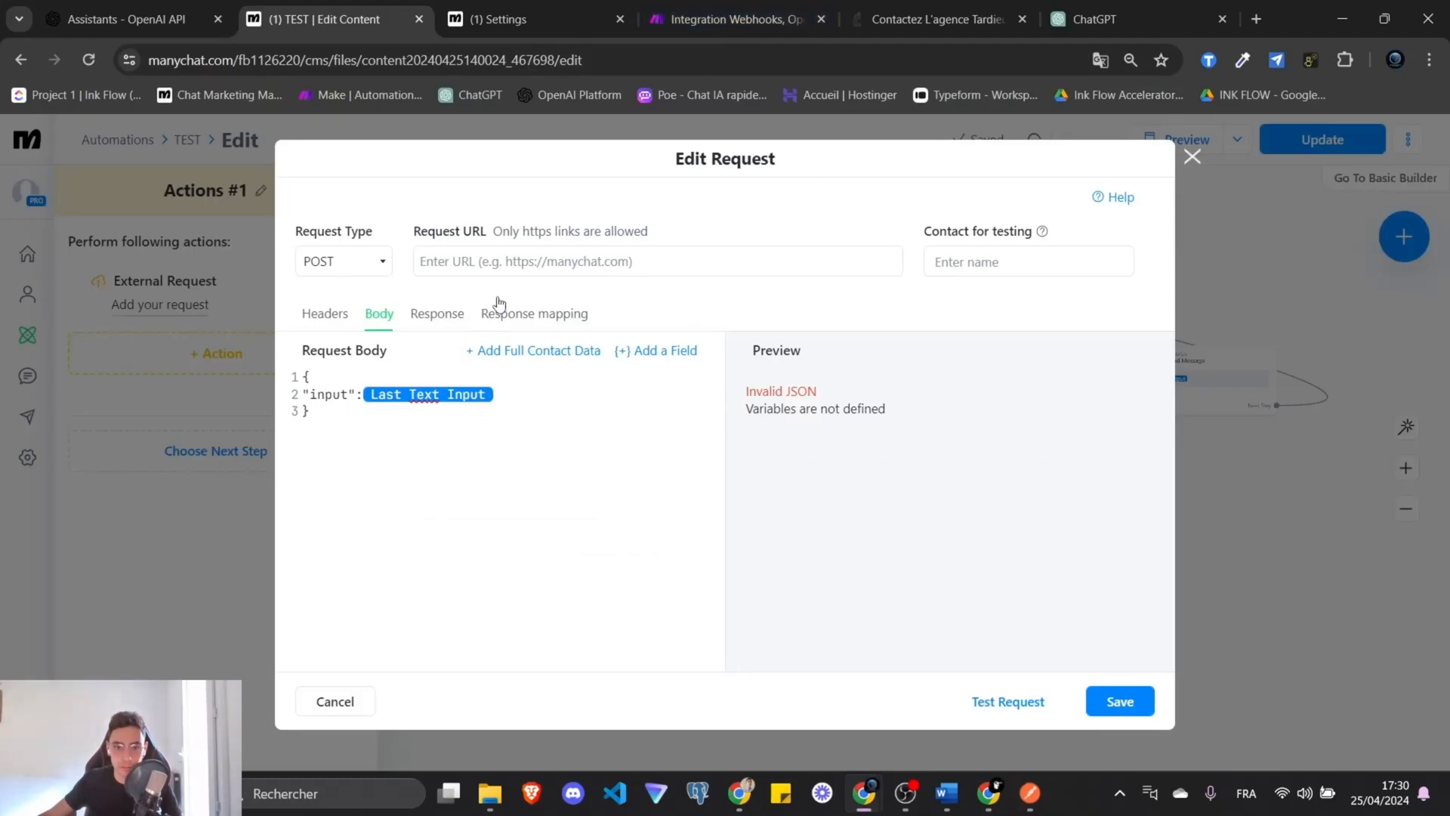
click(535, 268)
key(ctrl+v)
click(1118, 700)
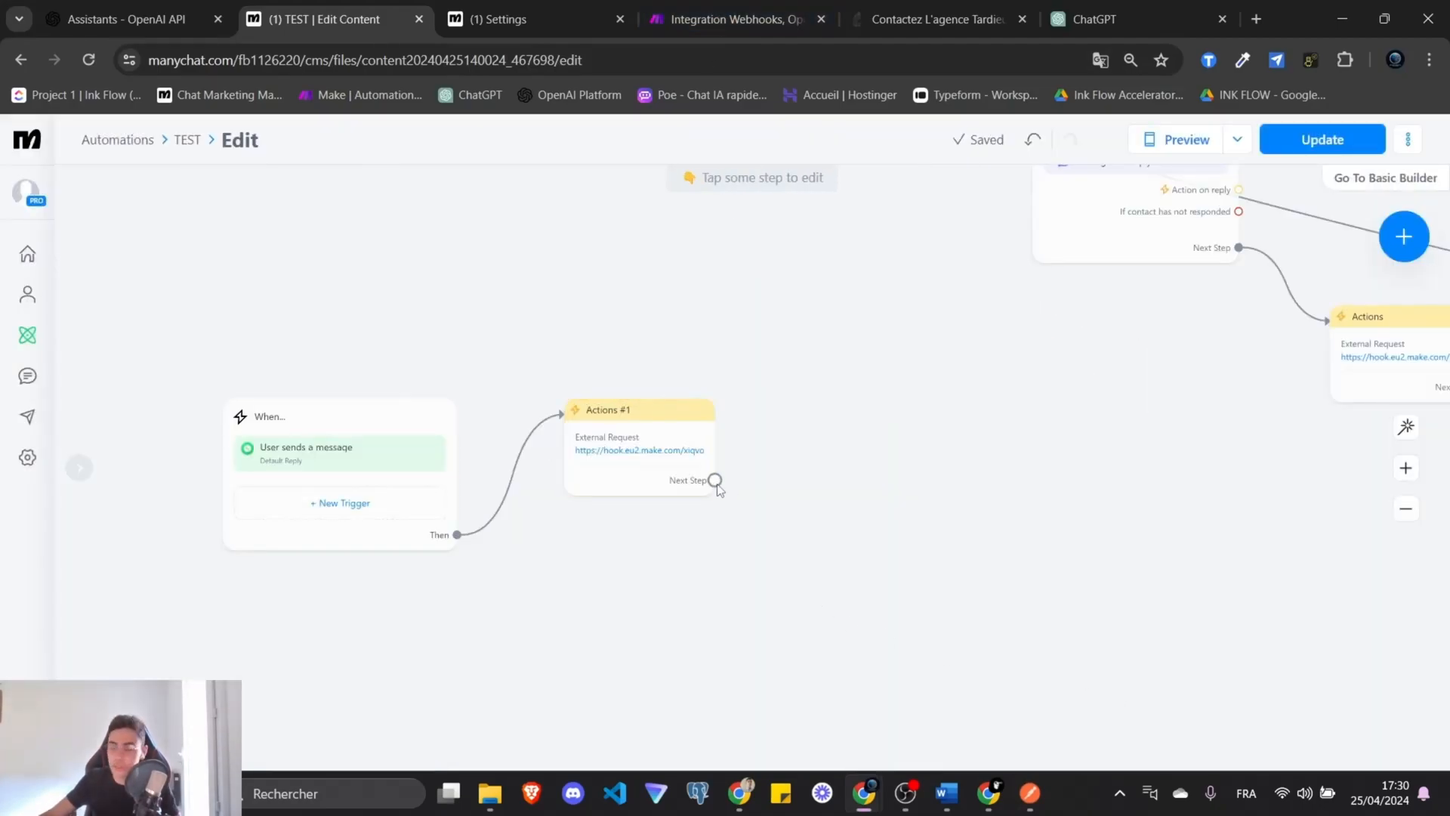
Add a Condition after Actions #1 with the rule intent is voir-les-bien.
drag(714, 480, 778, 400)
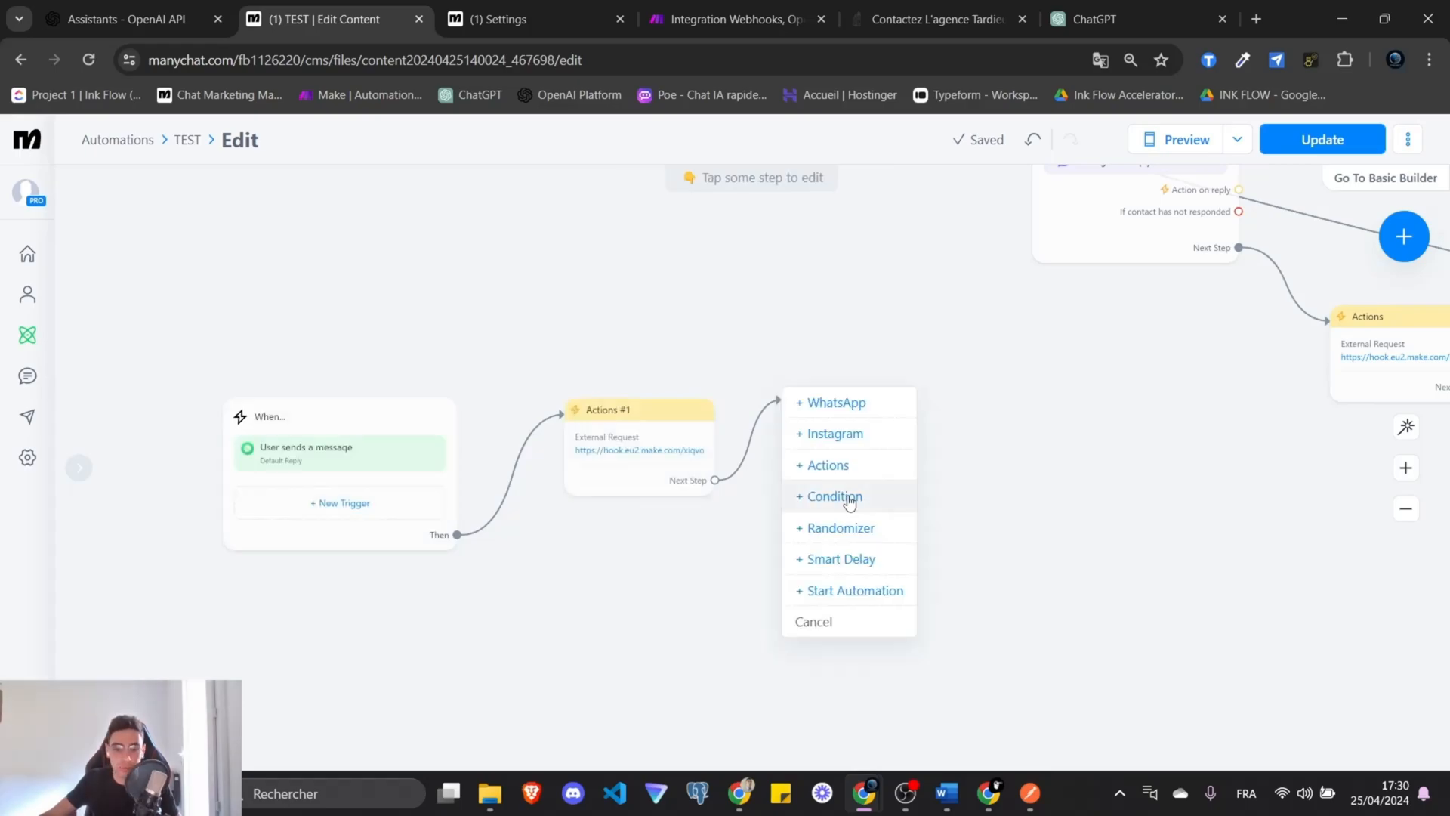
click(834, 496)
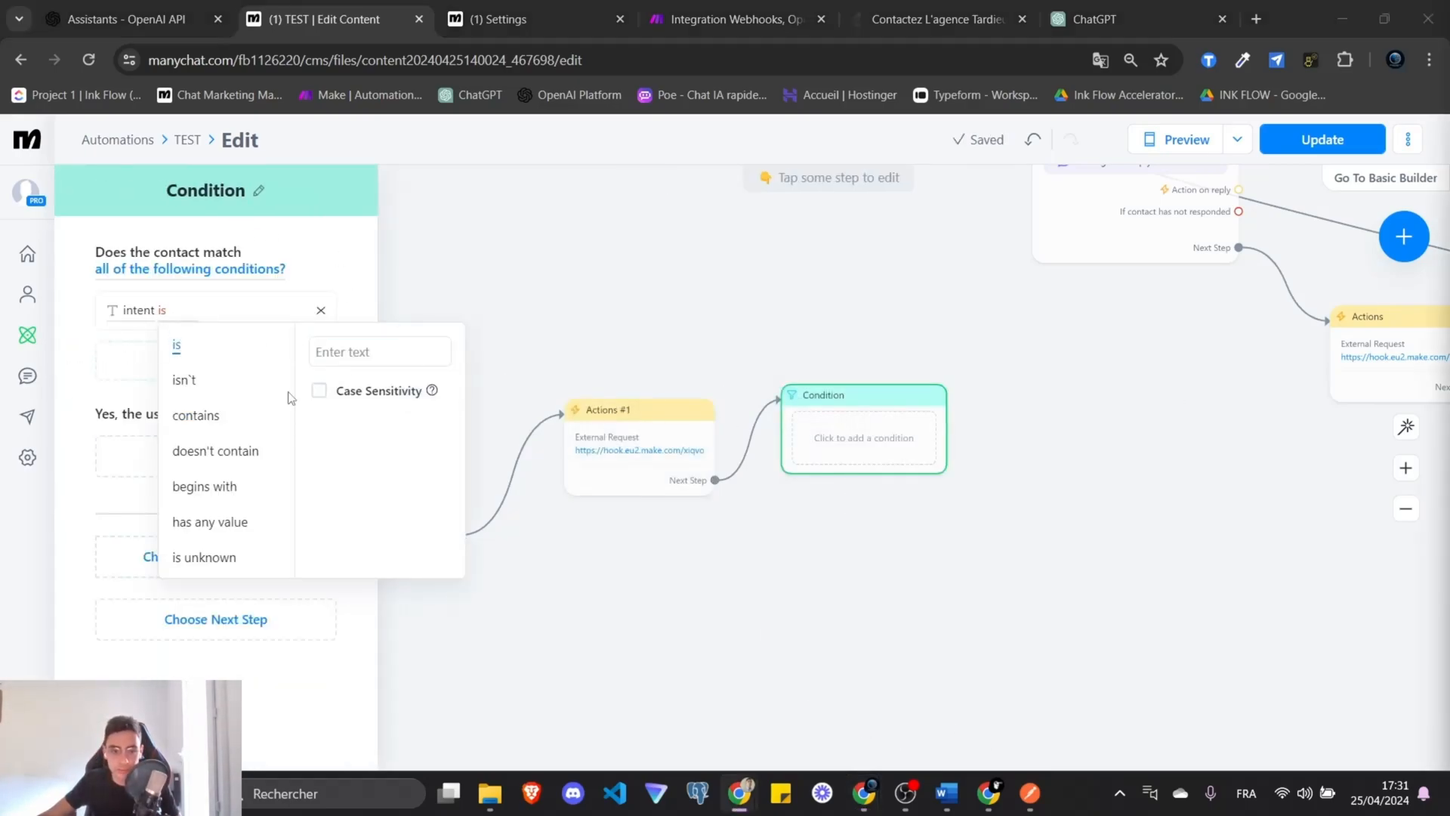
key(alt+Tab)
text(voir-les-bien)
click(344, 270)
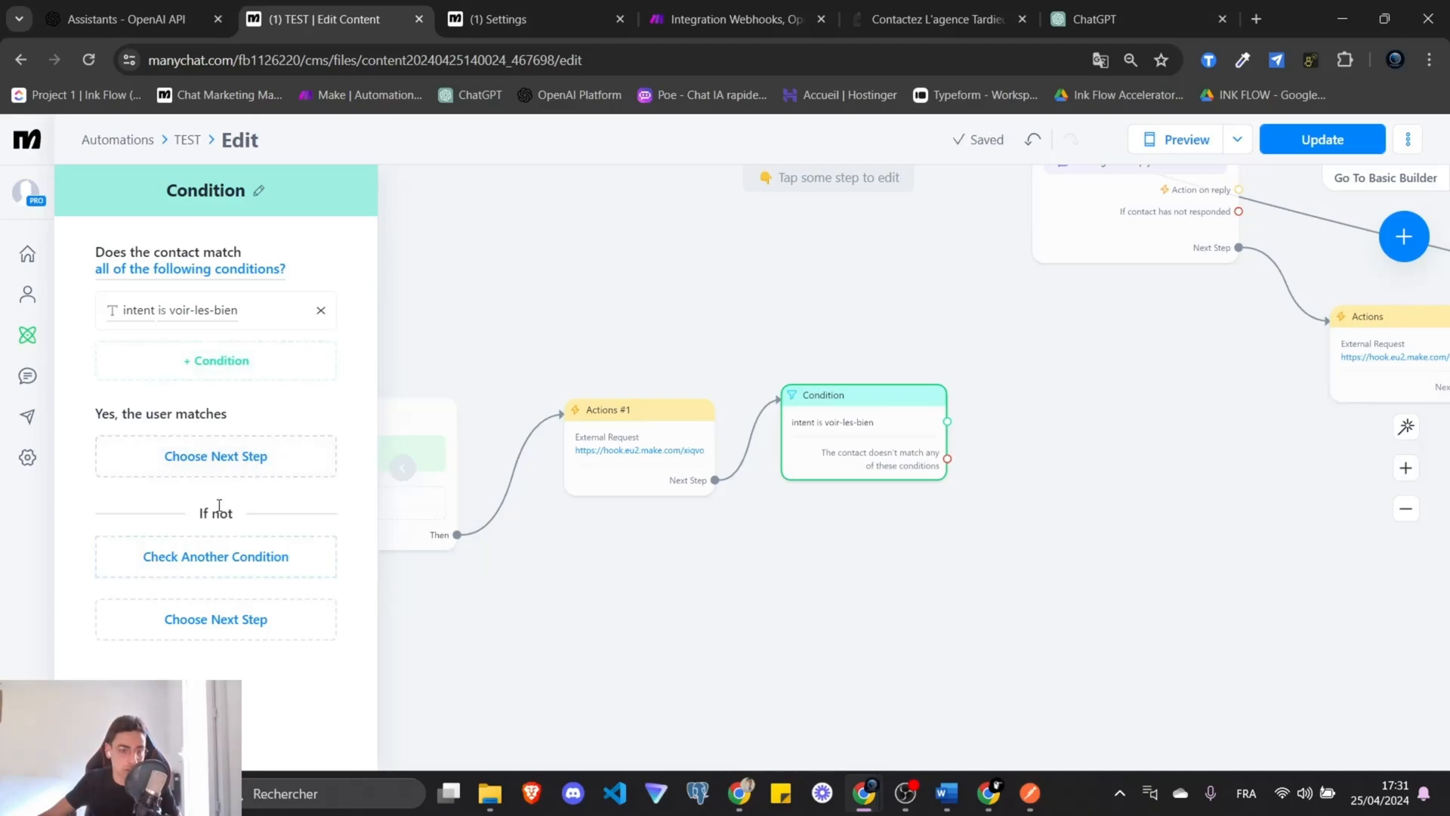
Add further conditions on the intent field for rechercher-un-bien and not-found.
click(232, 562)
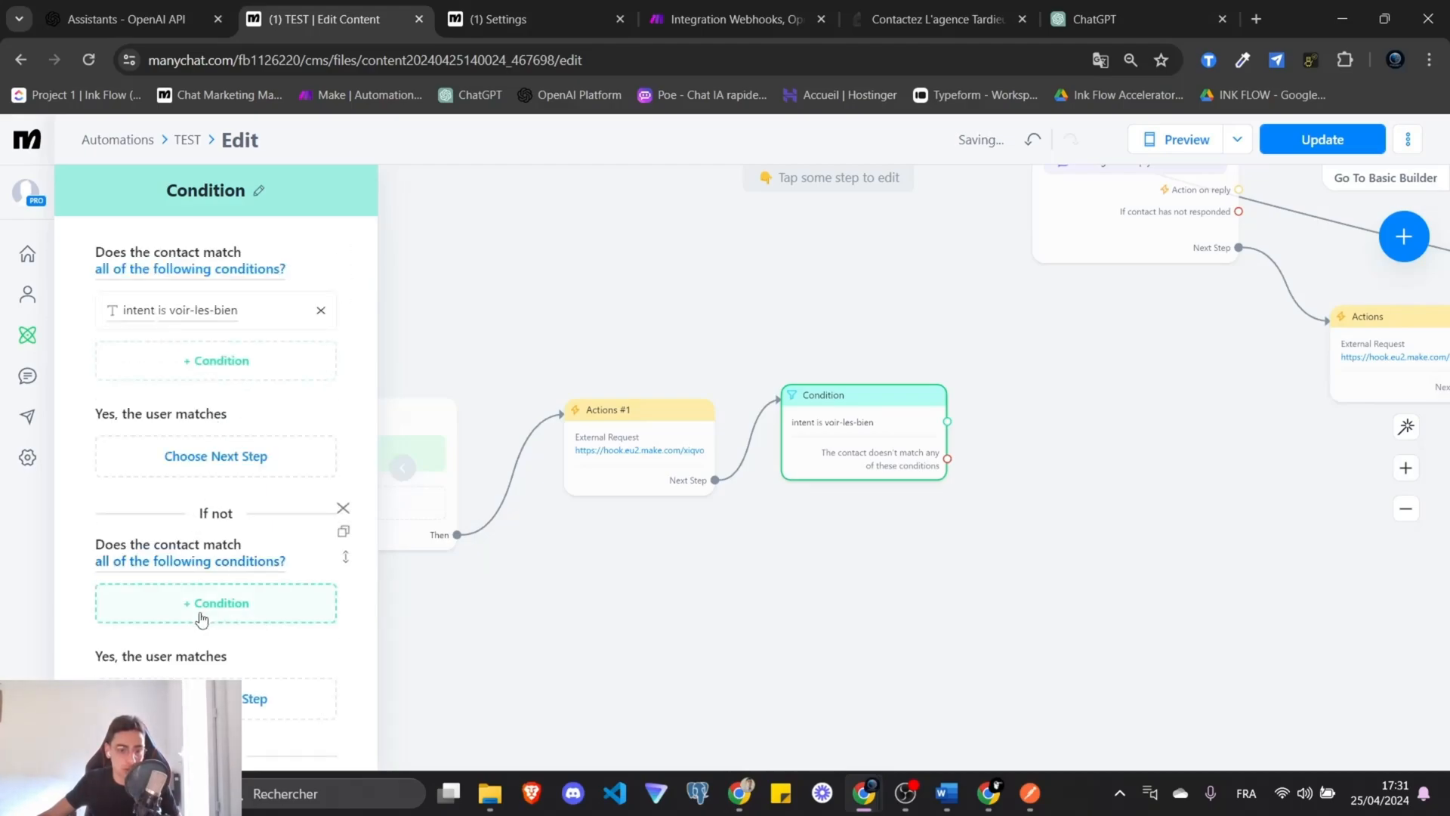
click(206, 608)
click(204, 451)
click(305, 489)
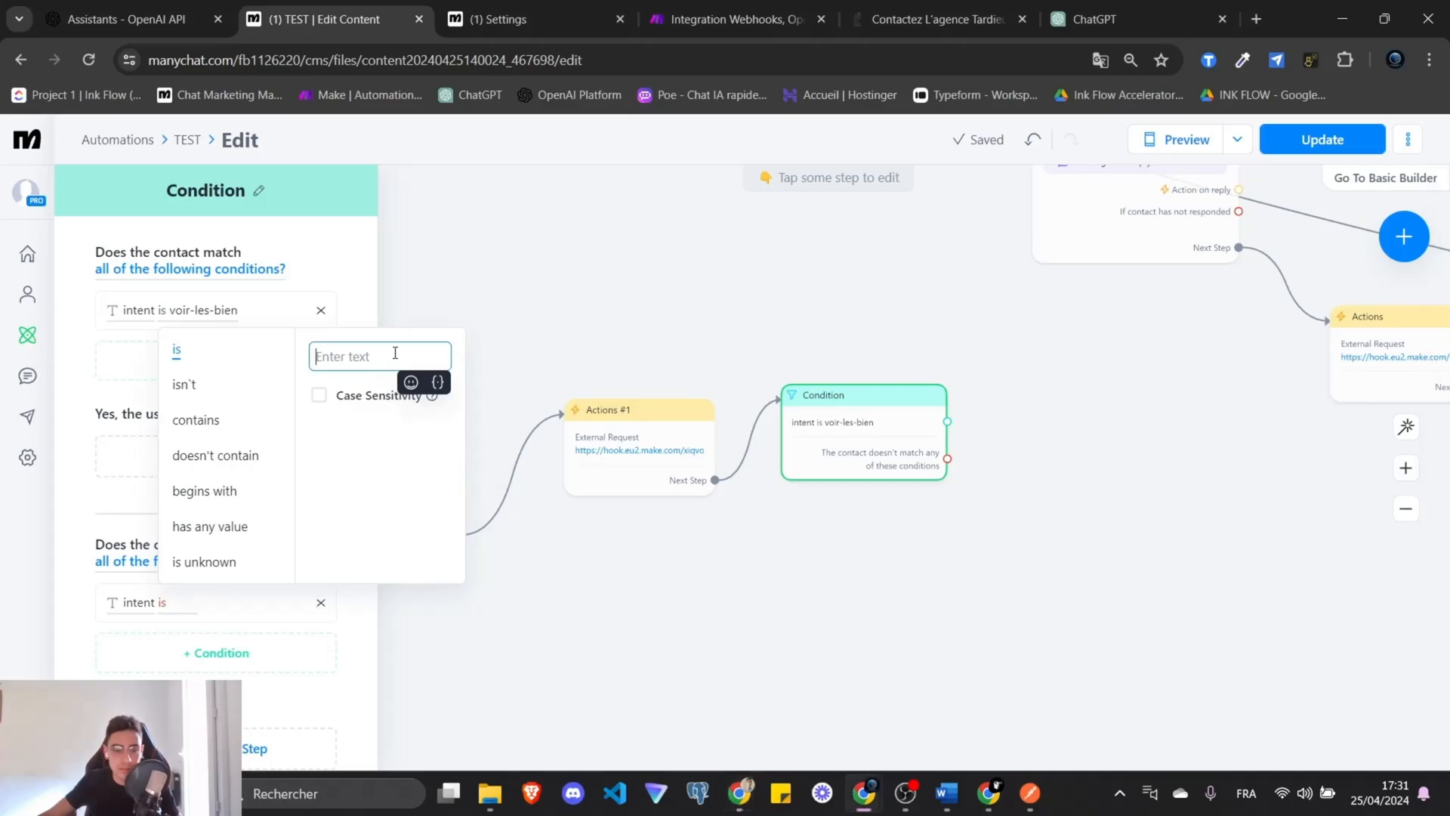
text(rechercher-un-bien)
click(553, 337)
scroll(227, 544, down, 2)
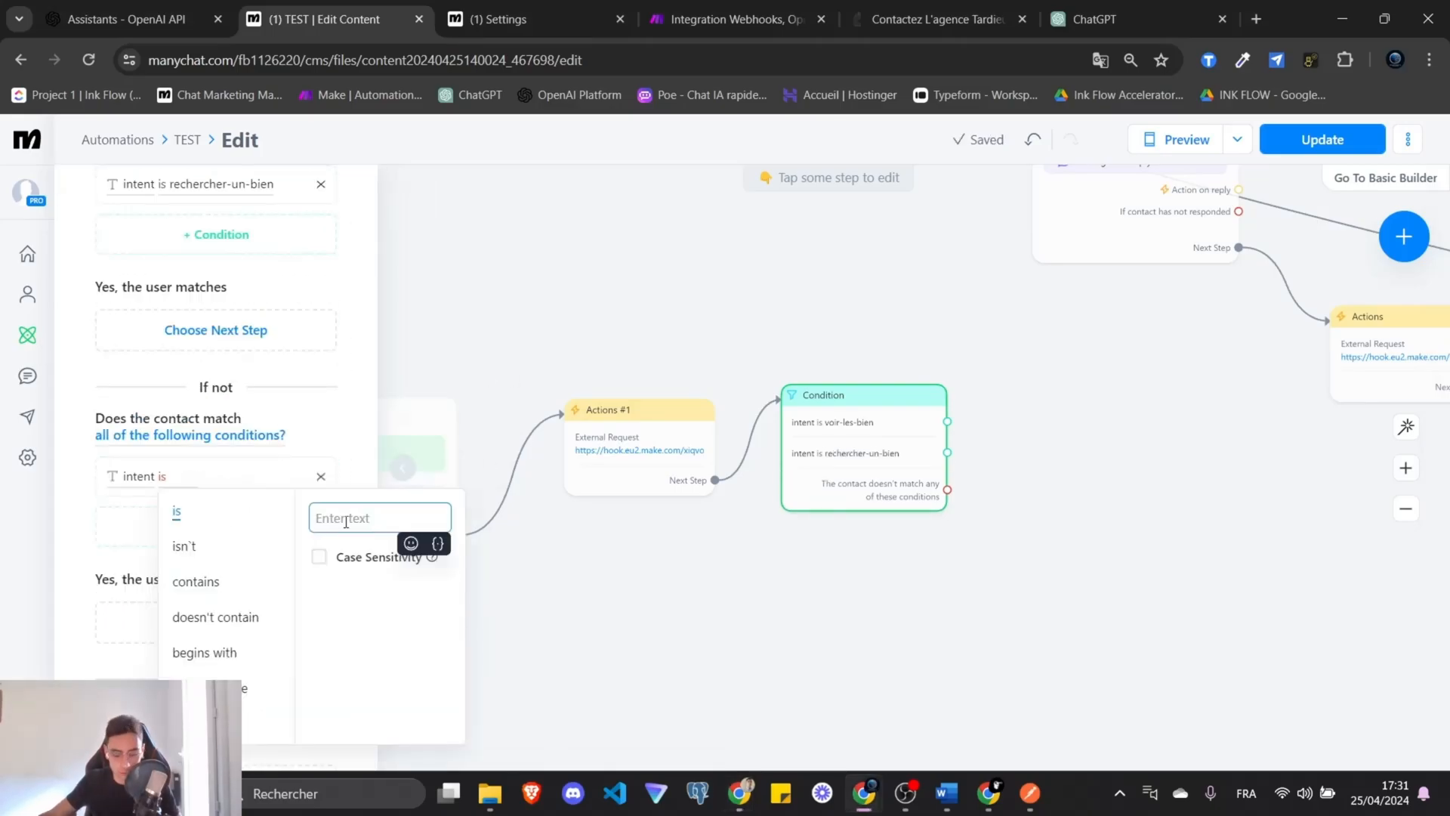
text(not-)
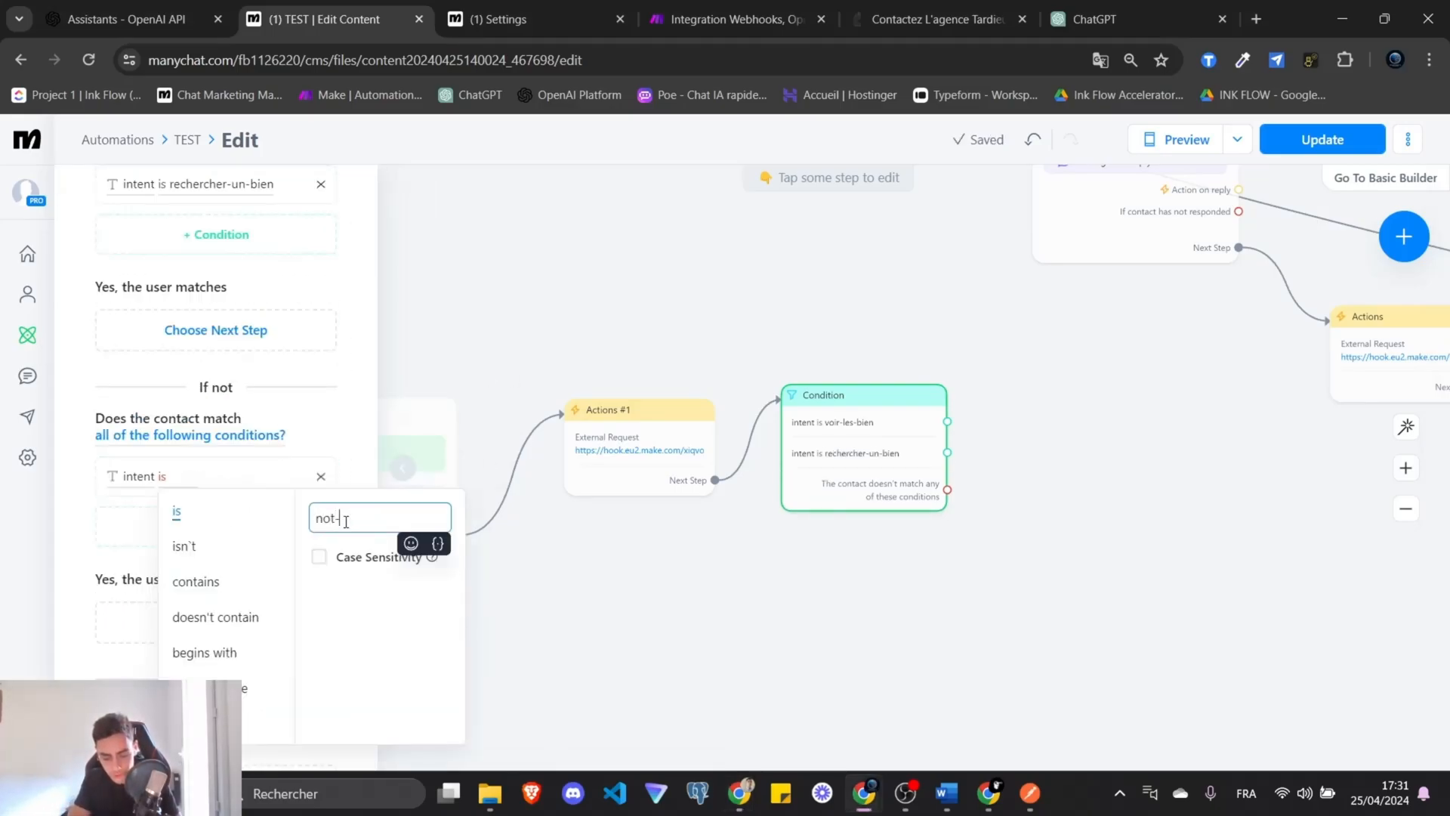
text(found)
click(954, 637)
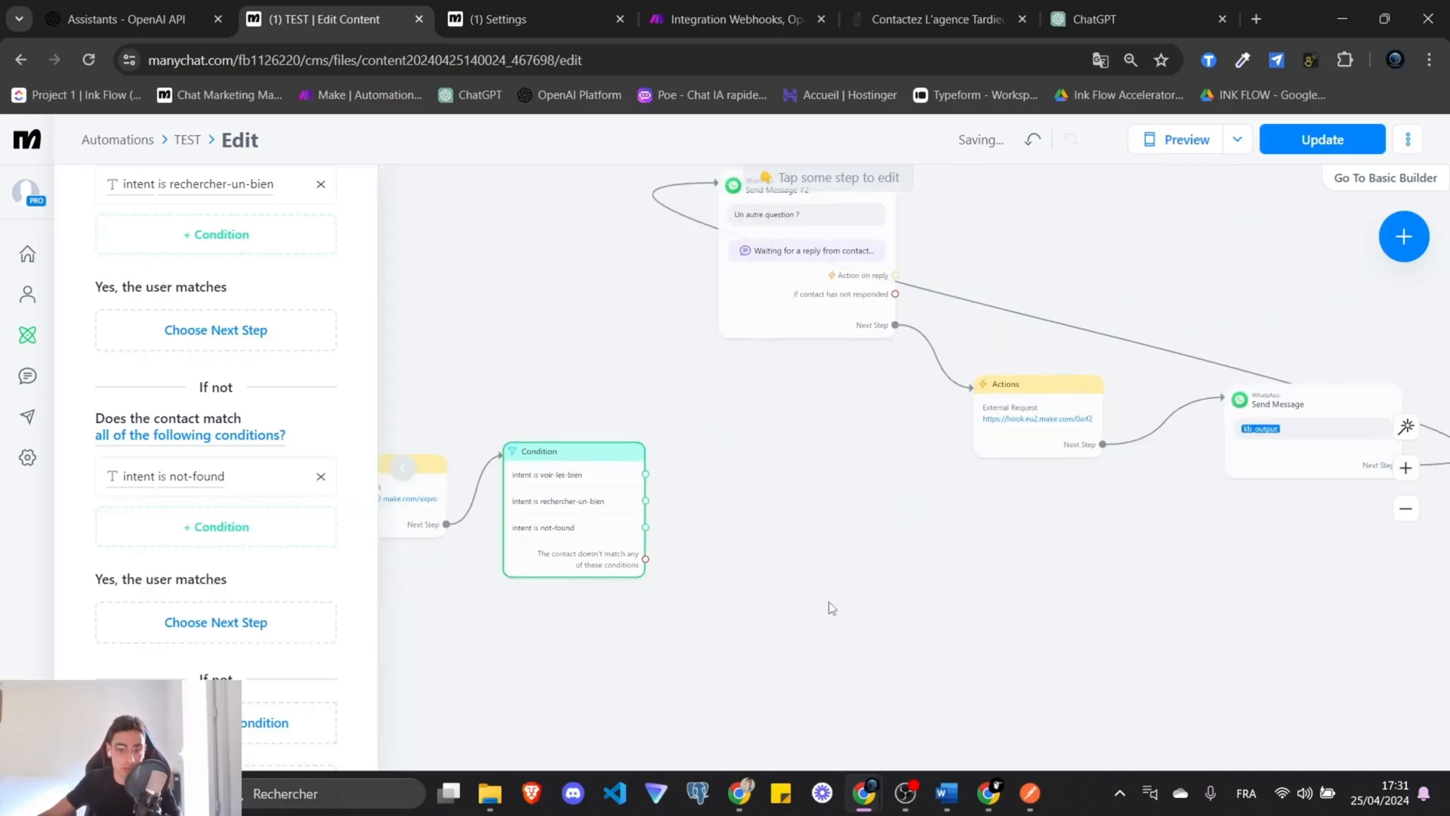
Route not-found to the Actions step and add a 'Voir' WhatsApp message on voir-les-bien.
drag(646, 528, 1014, 414)
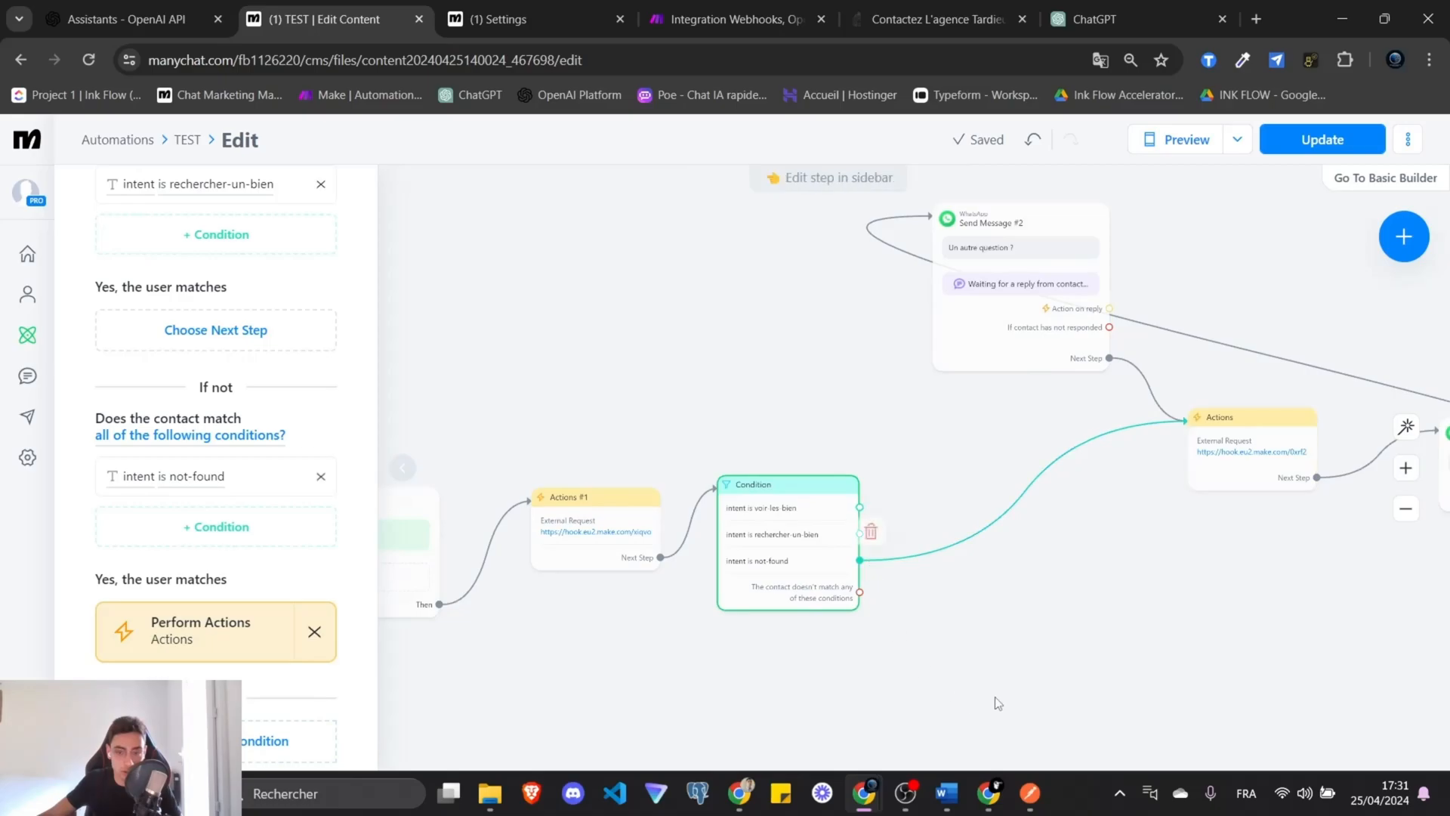
drag(805, 492, 782, 358)
click(830, 360)
click(145, 302)
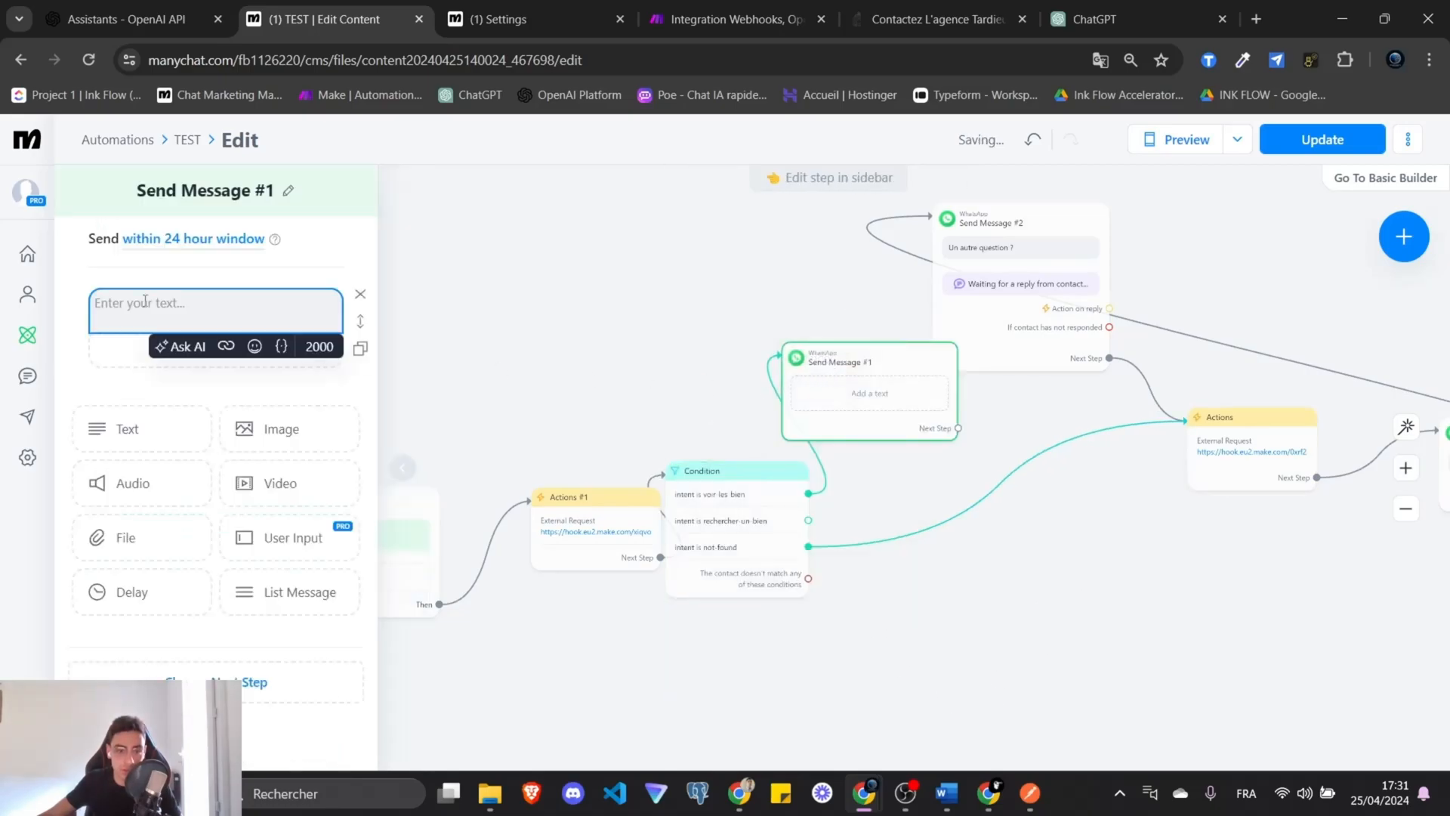
text(Voir les biens)
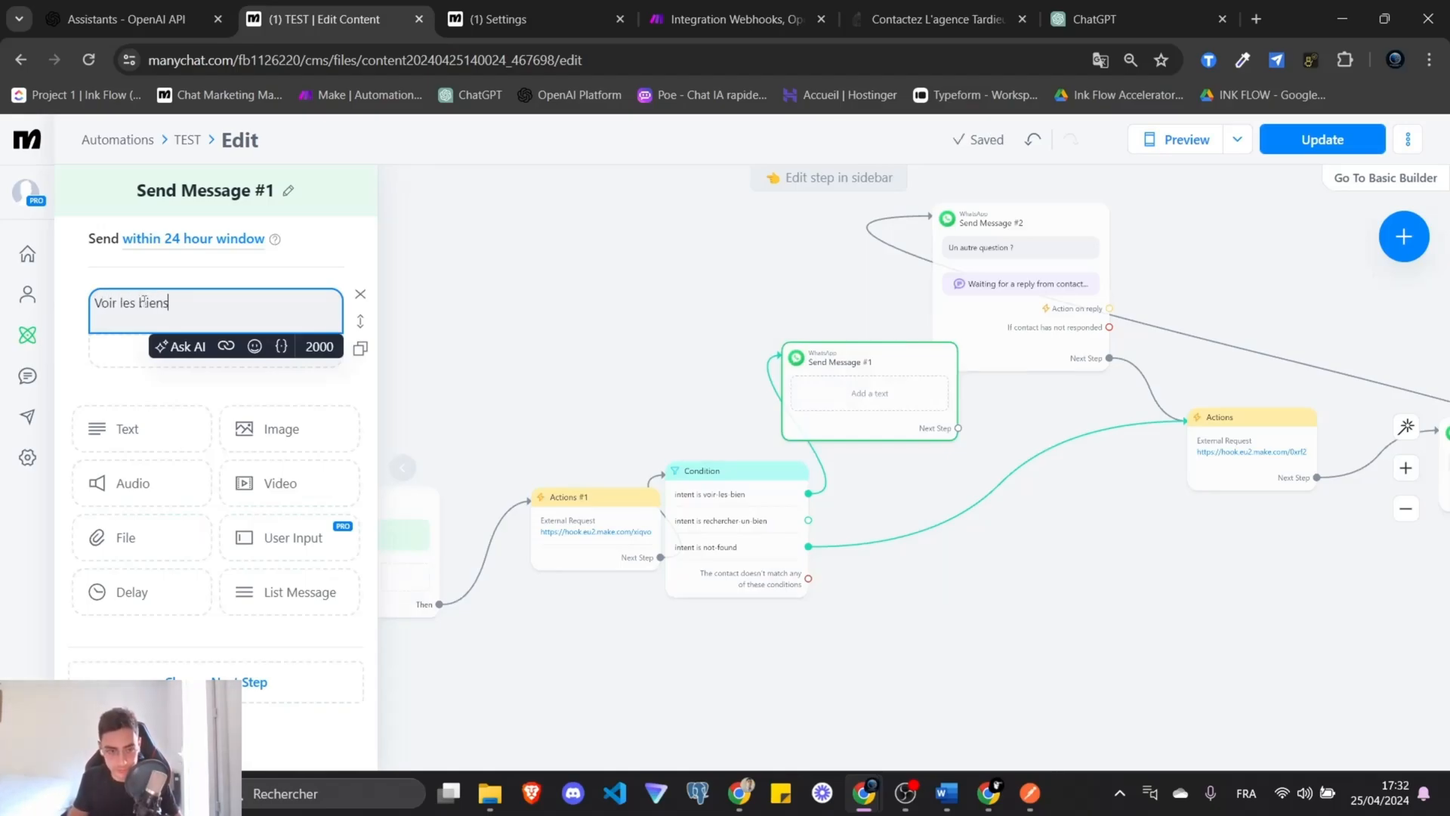
click(642, 333)
Duplicate the message and change its text to 'Rechercher des biens'.
click(855, 316)
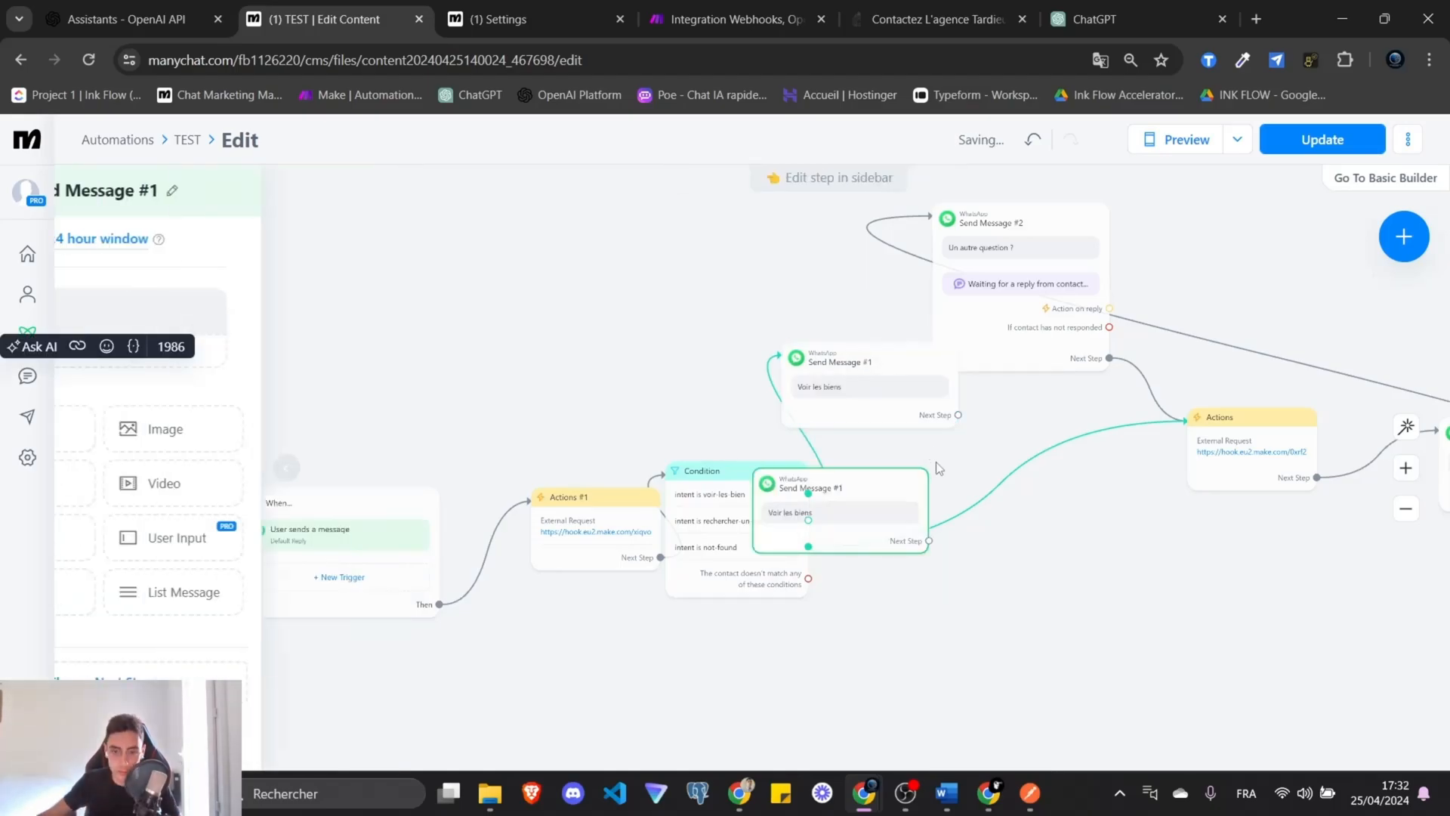
drag(868, 483, 981, 484)
double_click(102, 302)
text(Rechercher de)
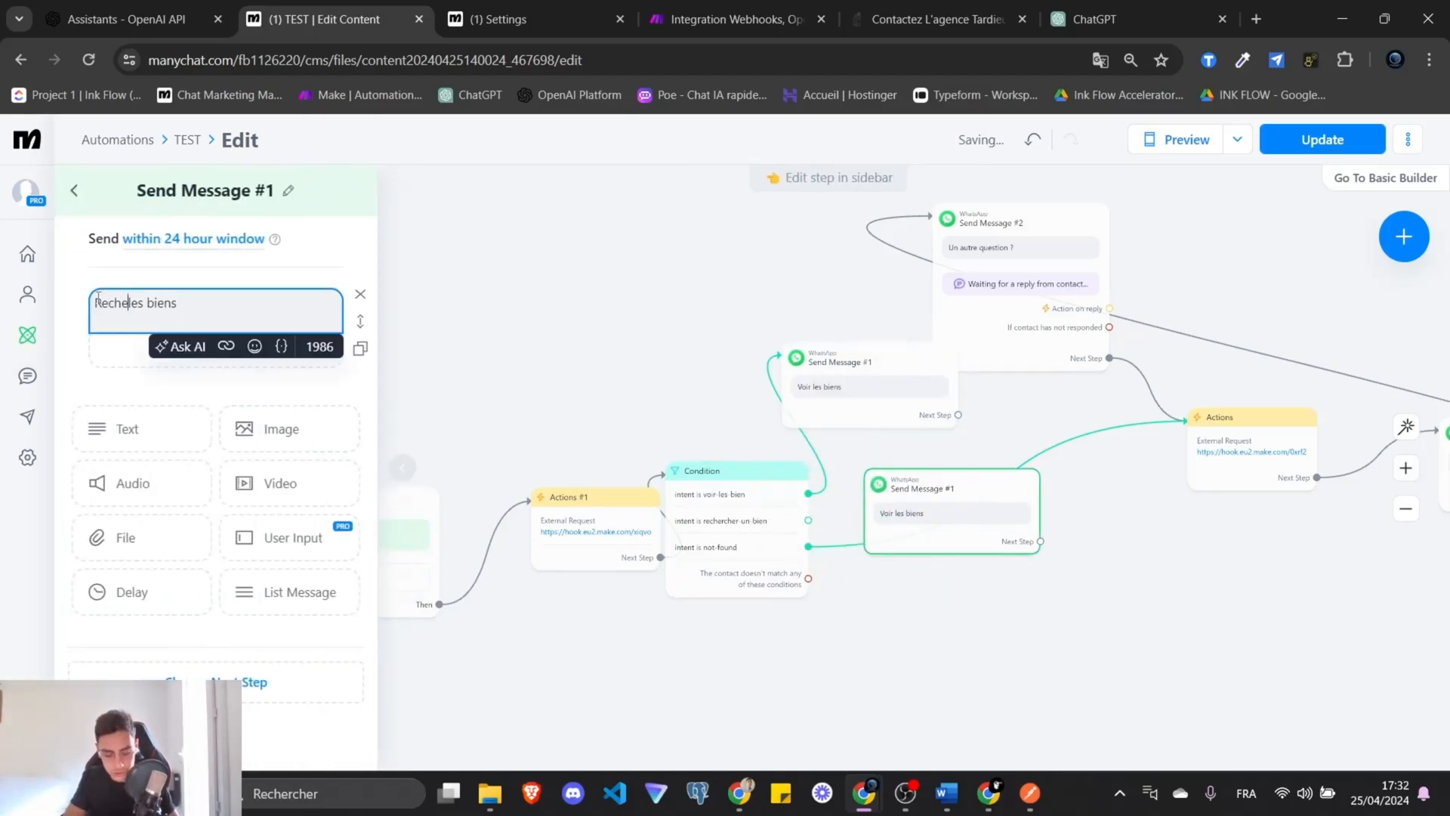
text(s)
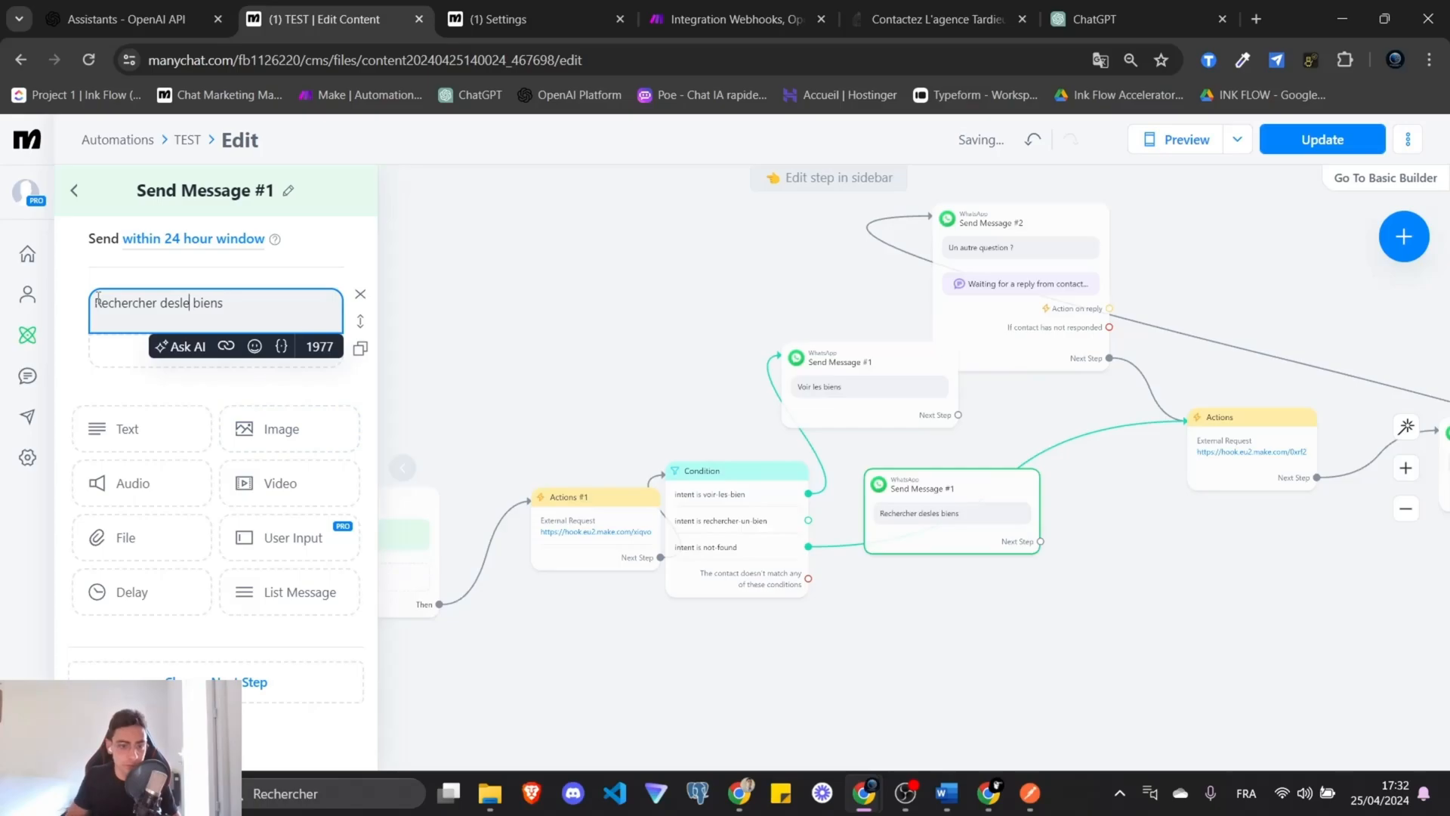
key(BackSpace)
key(BackSpace)
click(722, 409)
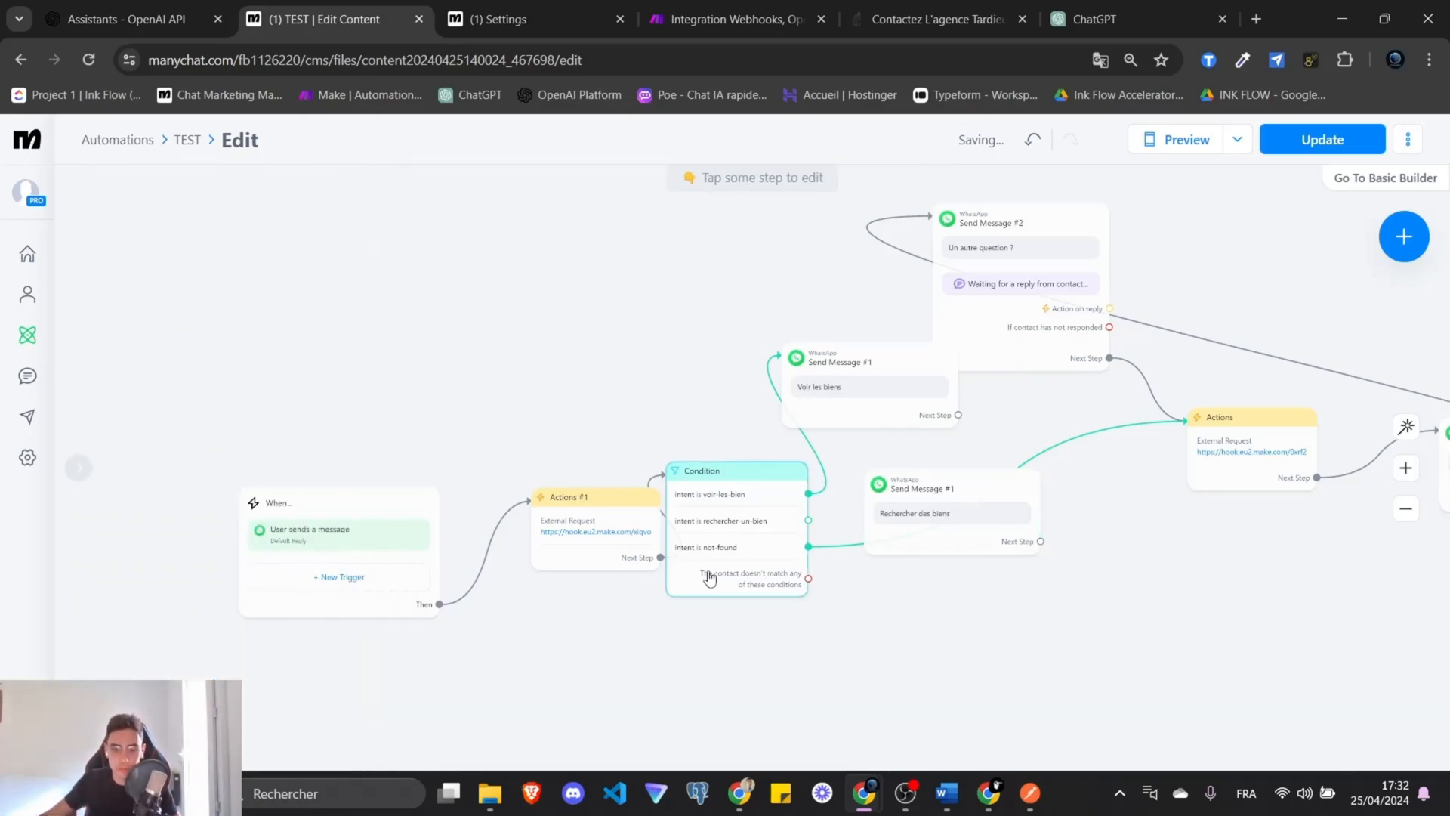
Link unmatched contacts to the external request and rechercher-un-bien to its reply, then auto-arrange.
scroll(775, 580, up, 5)
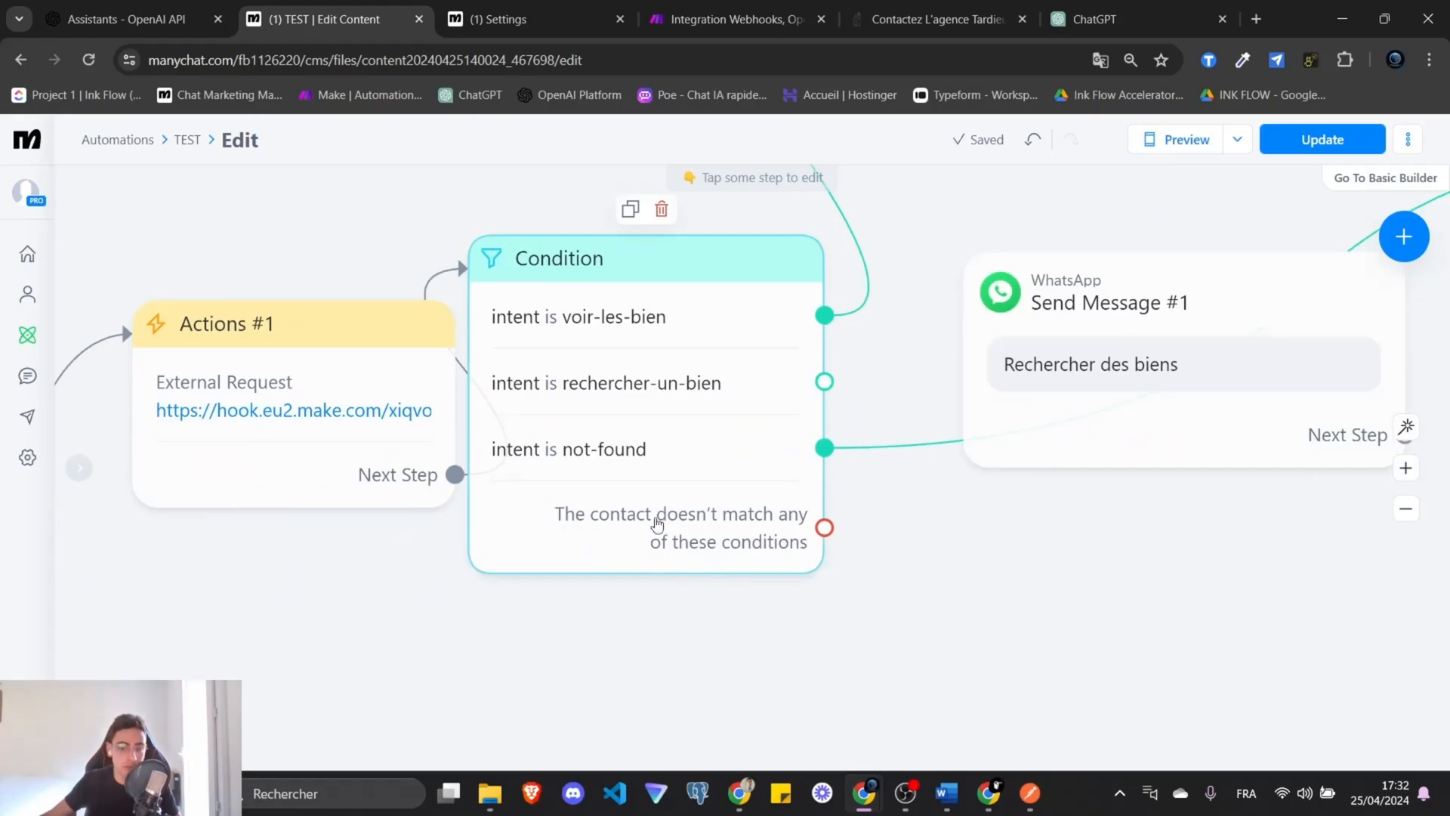
scroll(804, 621, down, 5)
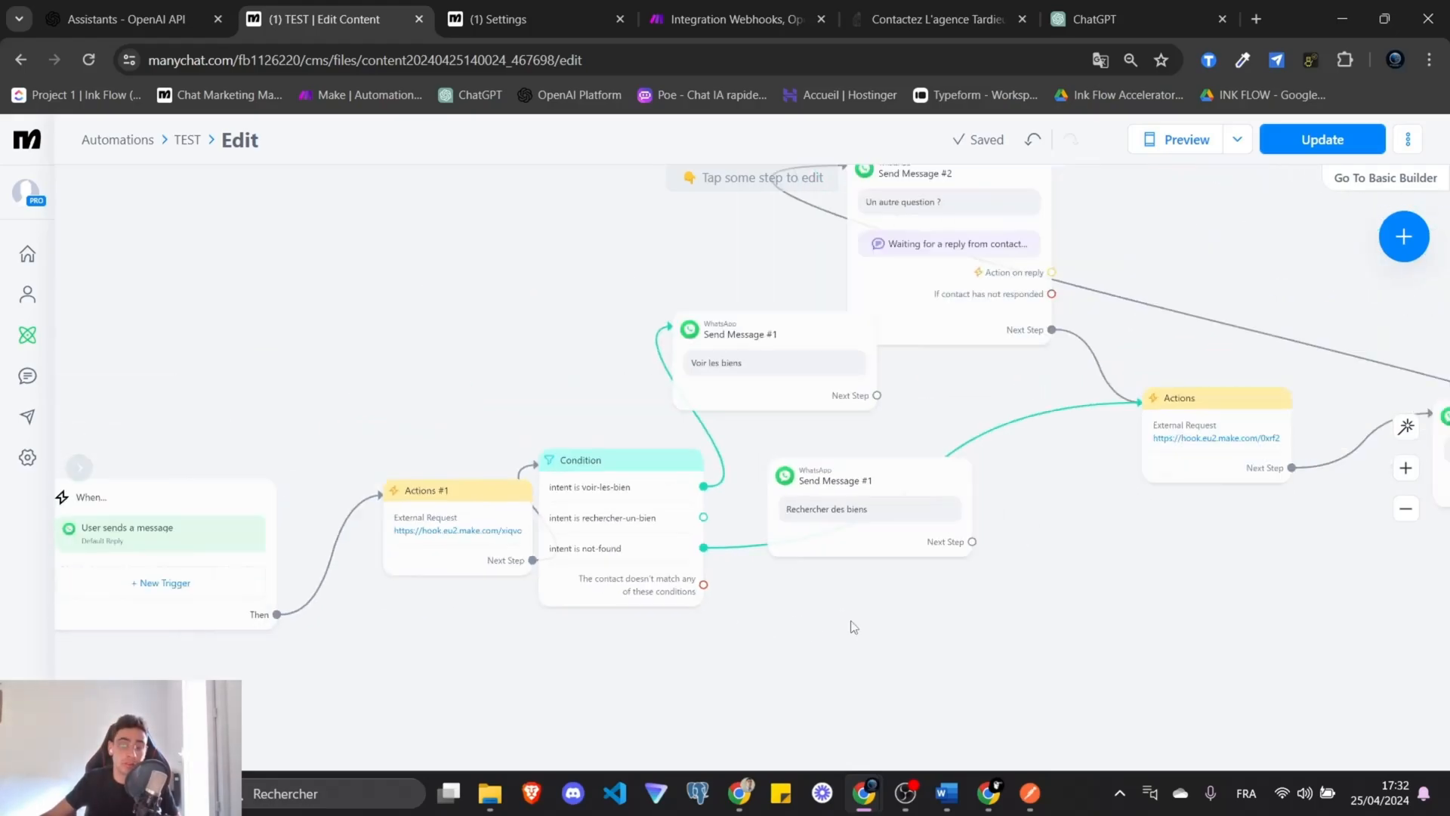
scroll(861, 653, down, 3)
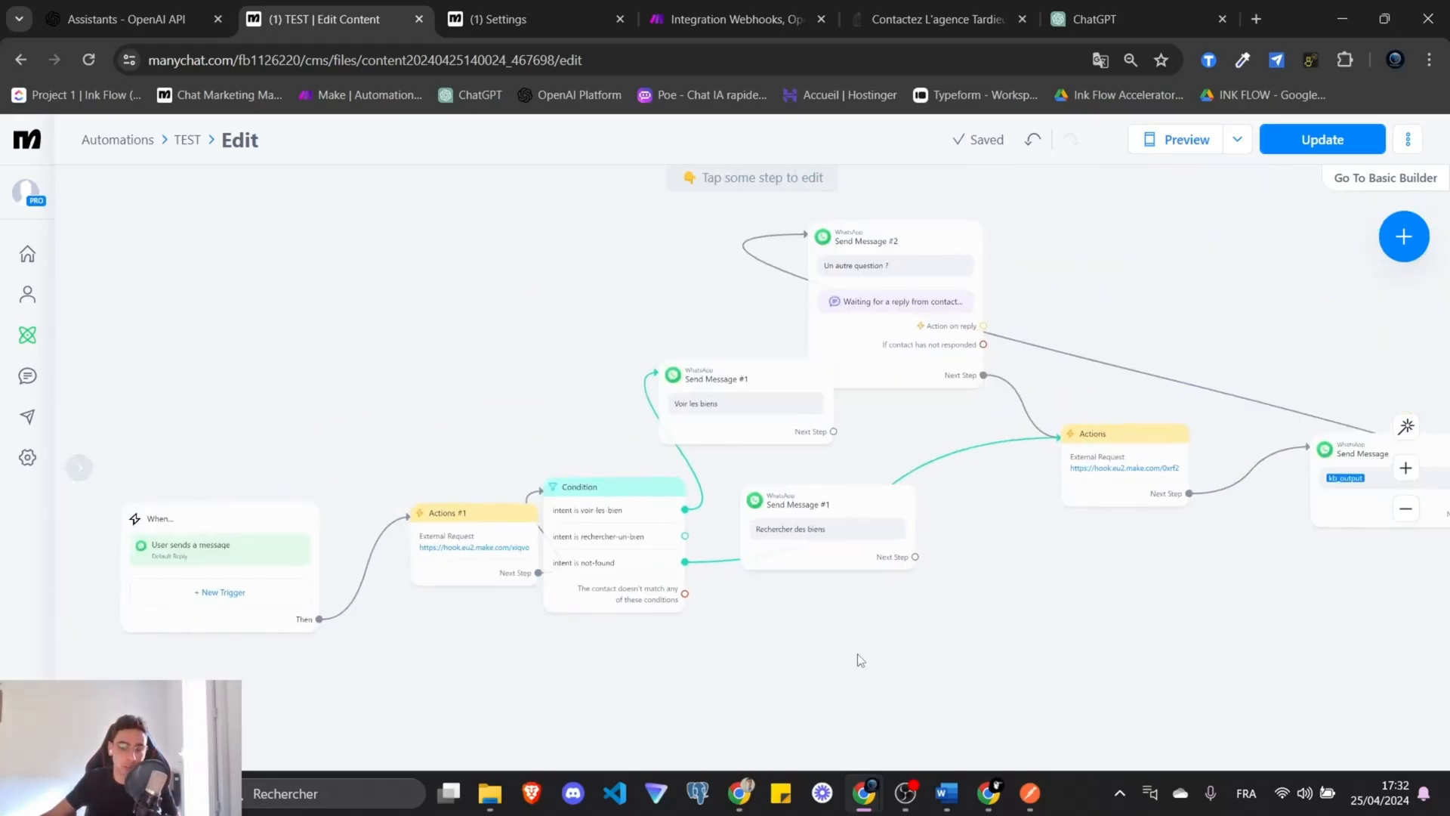
drag(603, 624, 1005, 487)
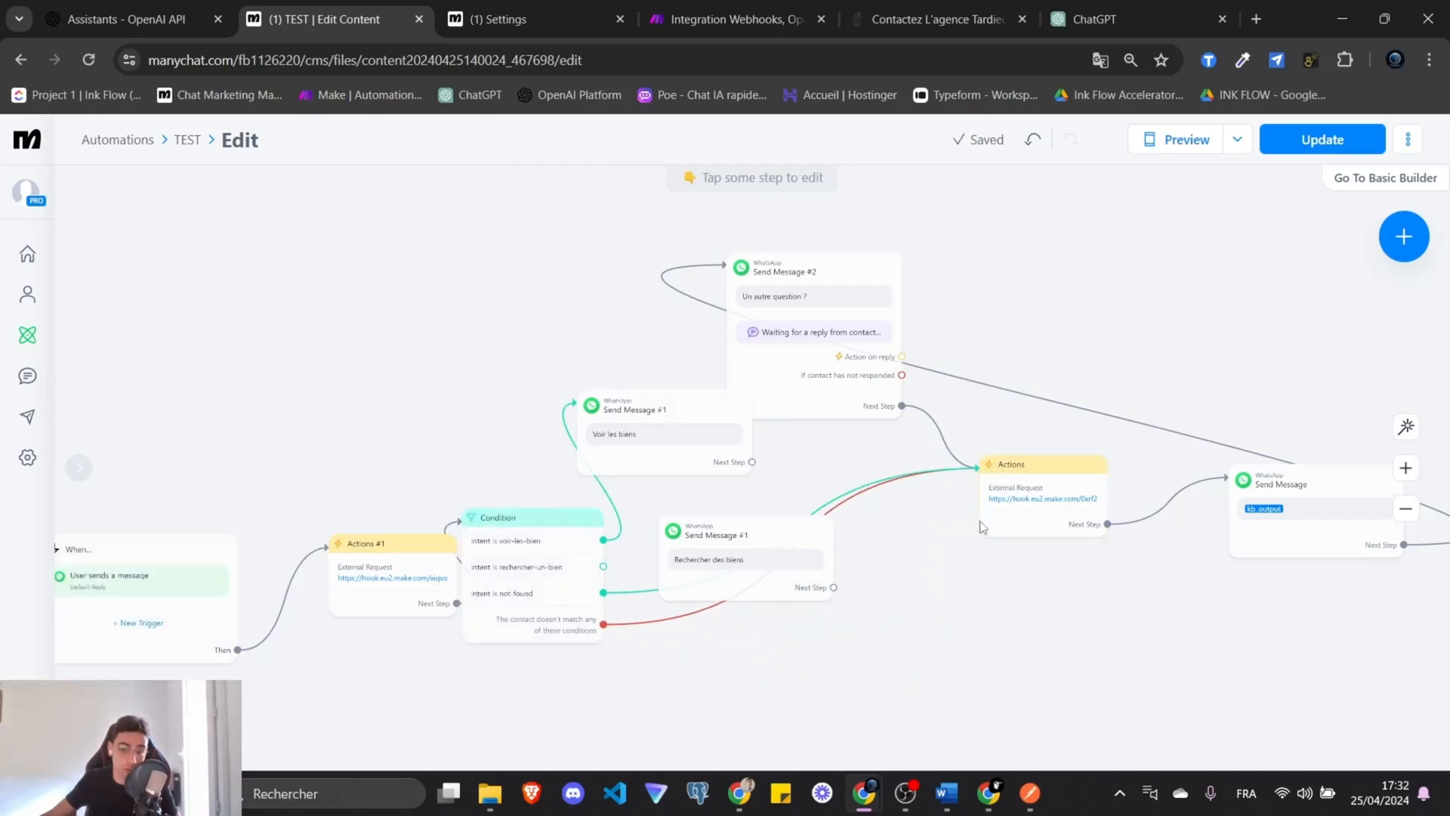
click(1405, 427)
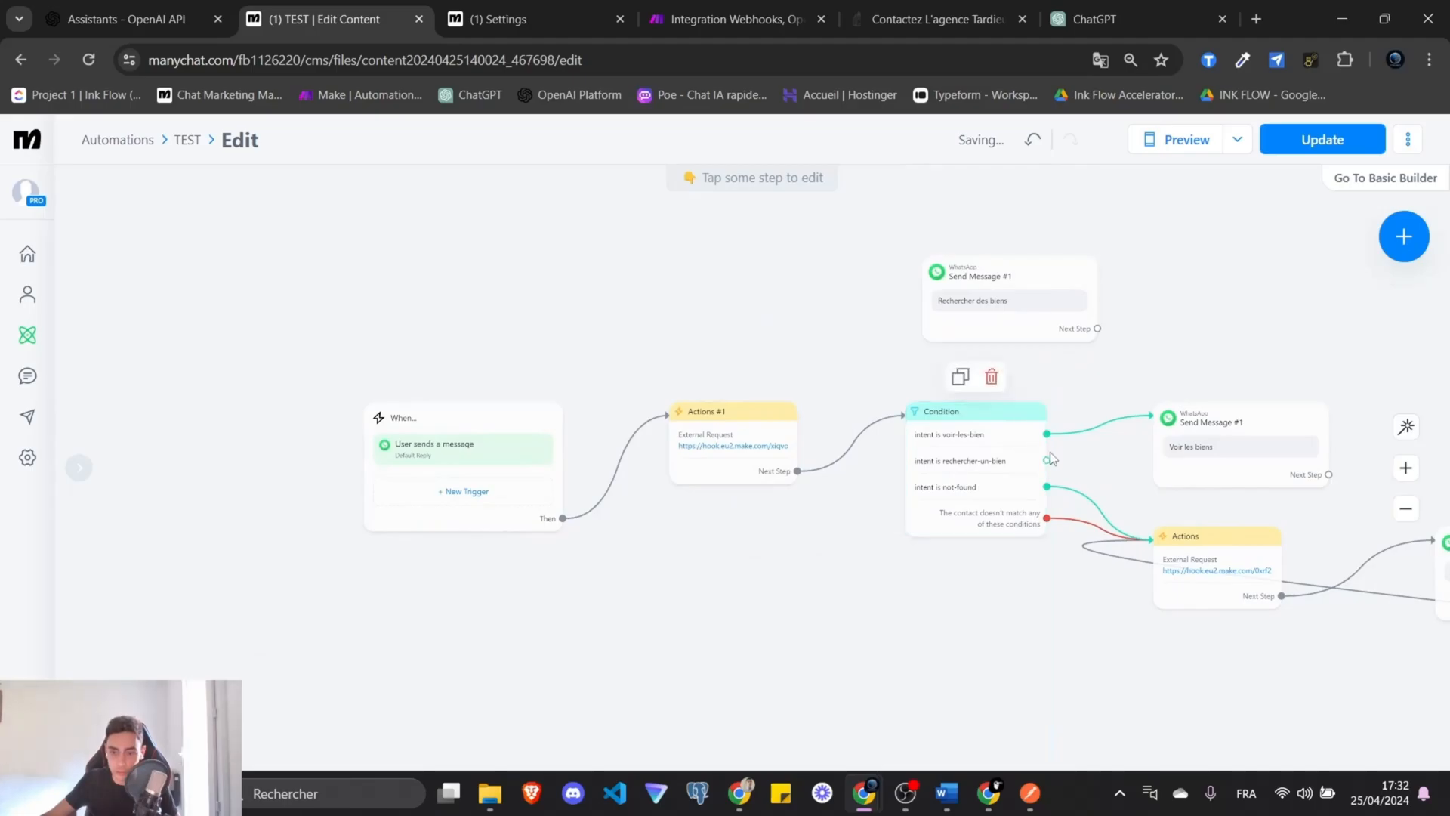
drag(1047, 460, 939, 314)
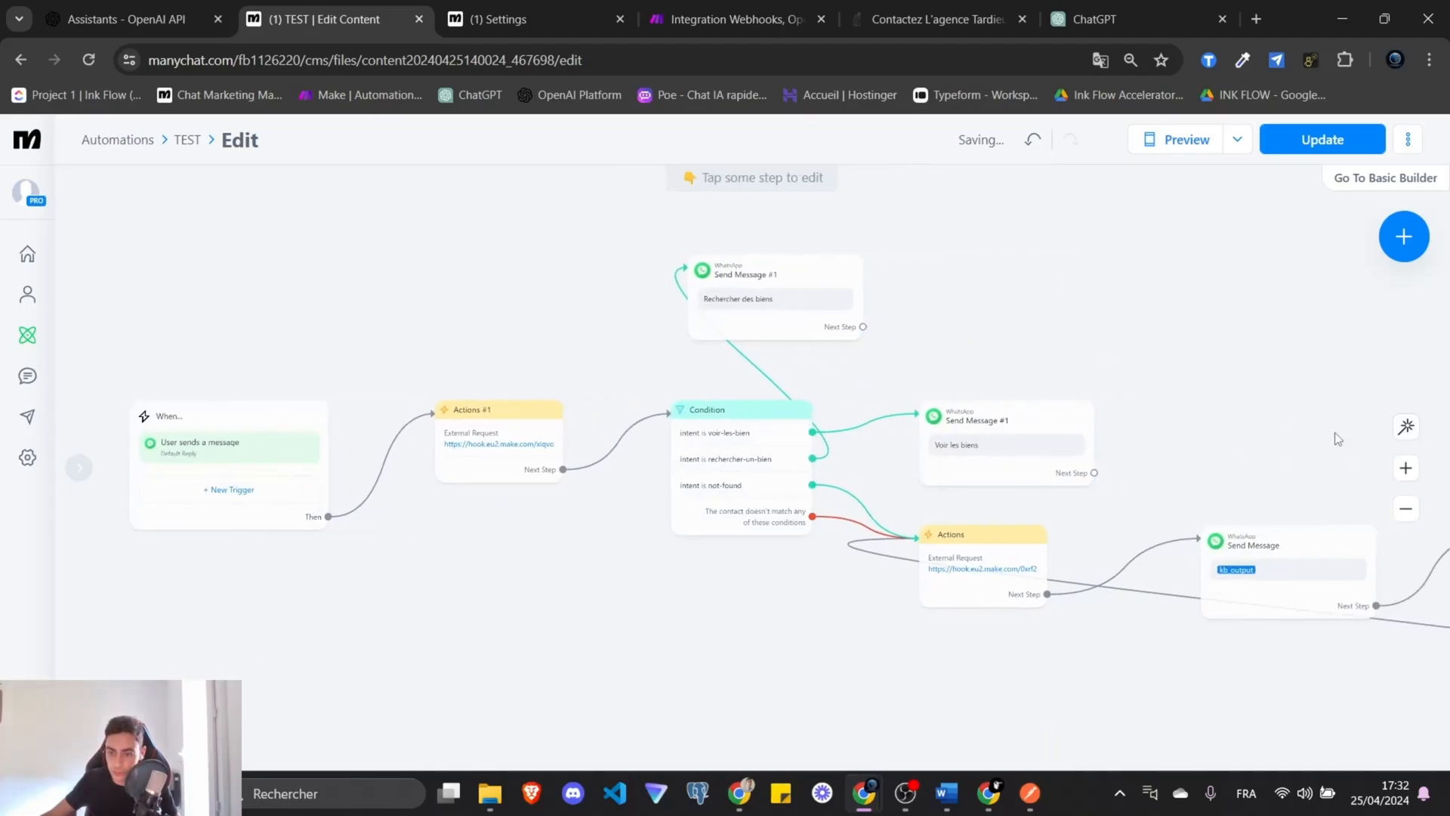
click(1405, 427)
Centre the flow in view and publish the updated automation.
scroll(1045, 519, up, 3)
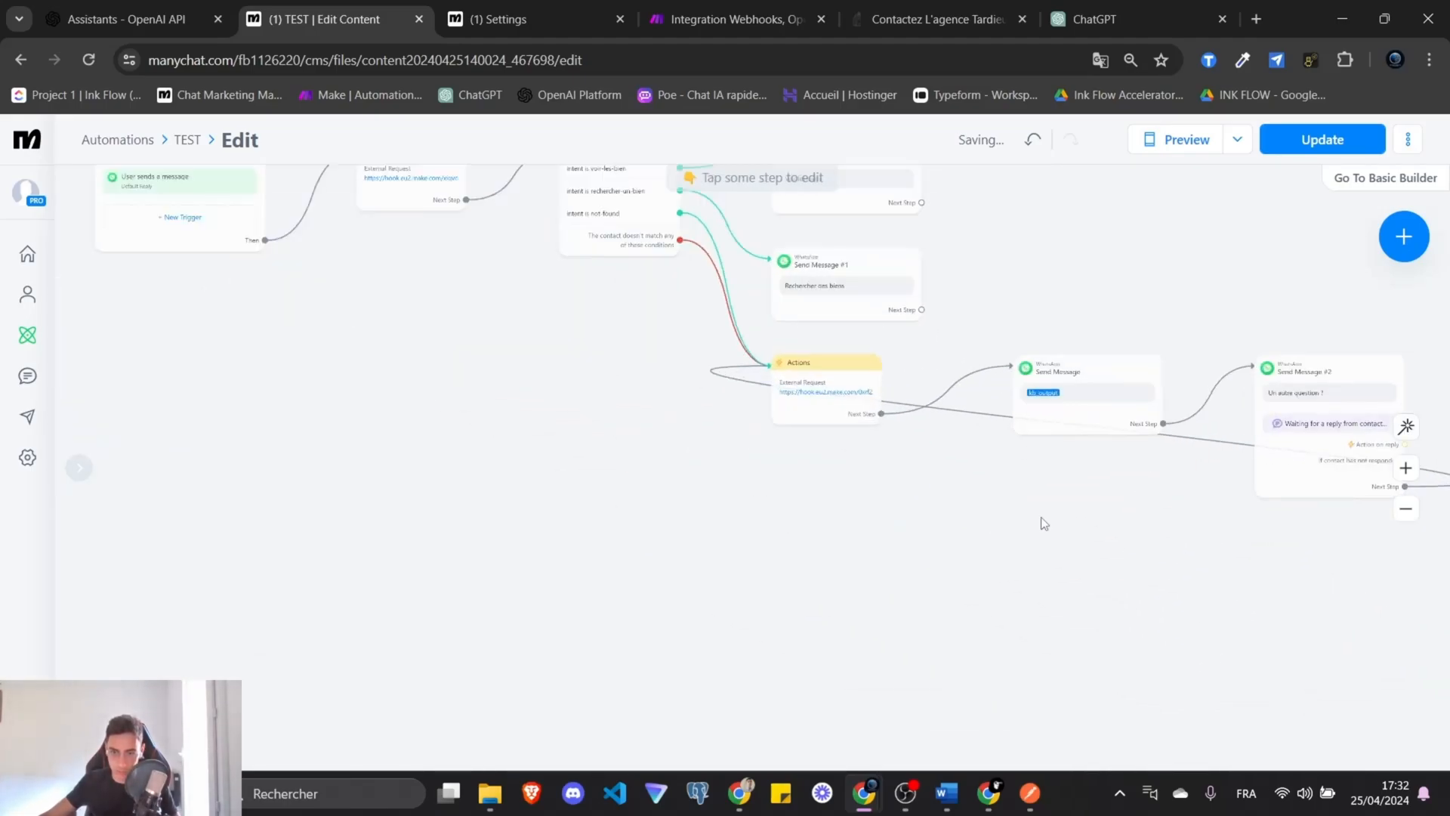
drag(965, 386, 963, 574)
drag(1012, 403, 1148, 354)
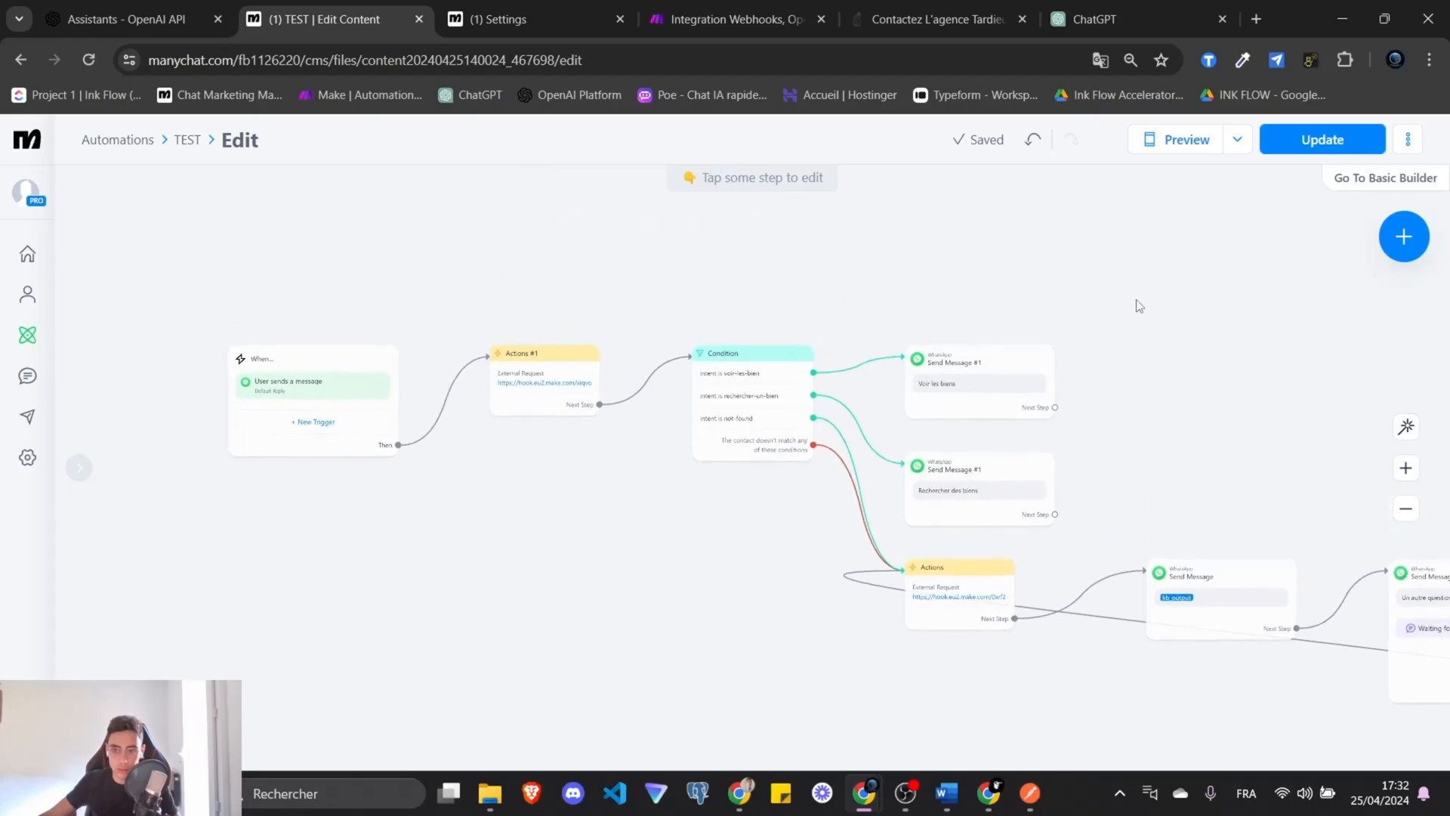
click(1318, 140)
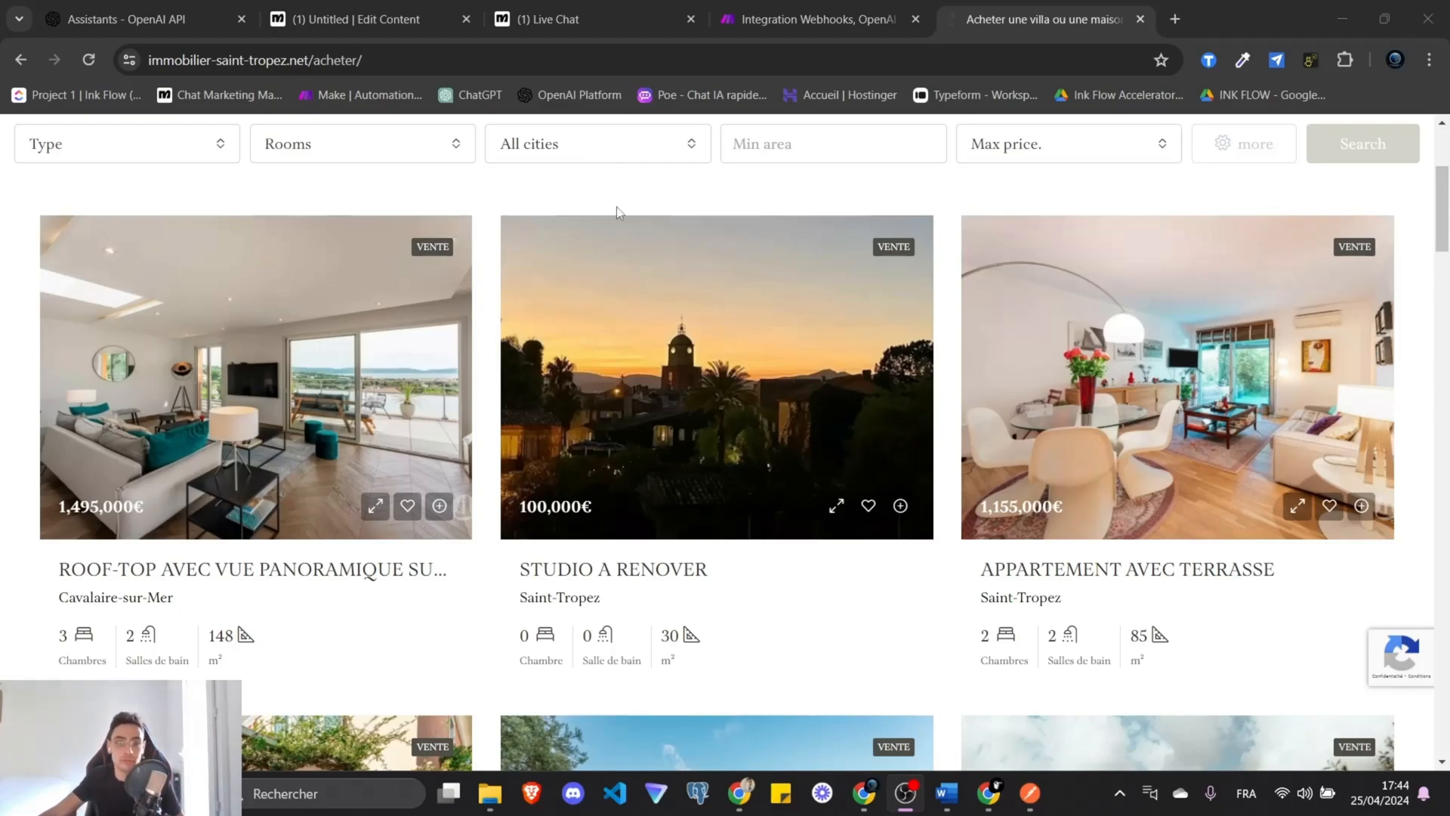
Start publishing the new automation from its flow editor.
click(414, 9)
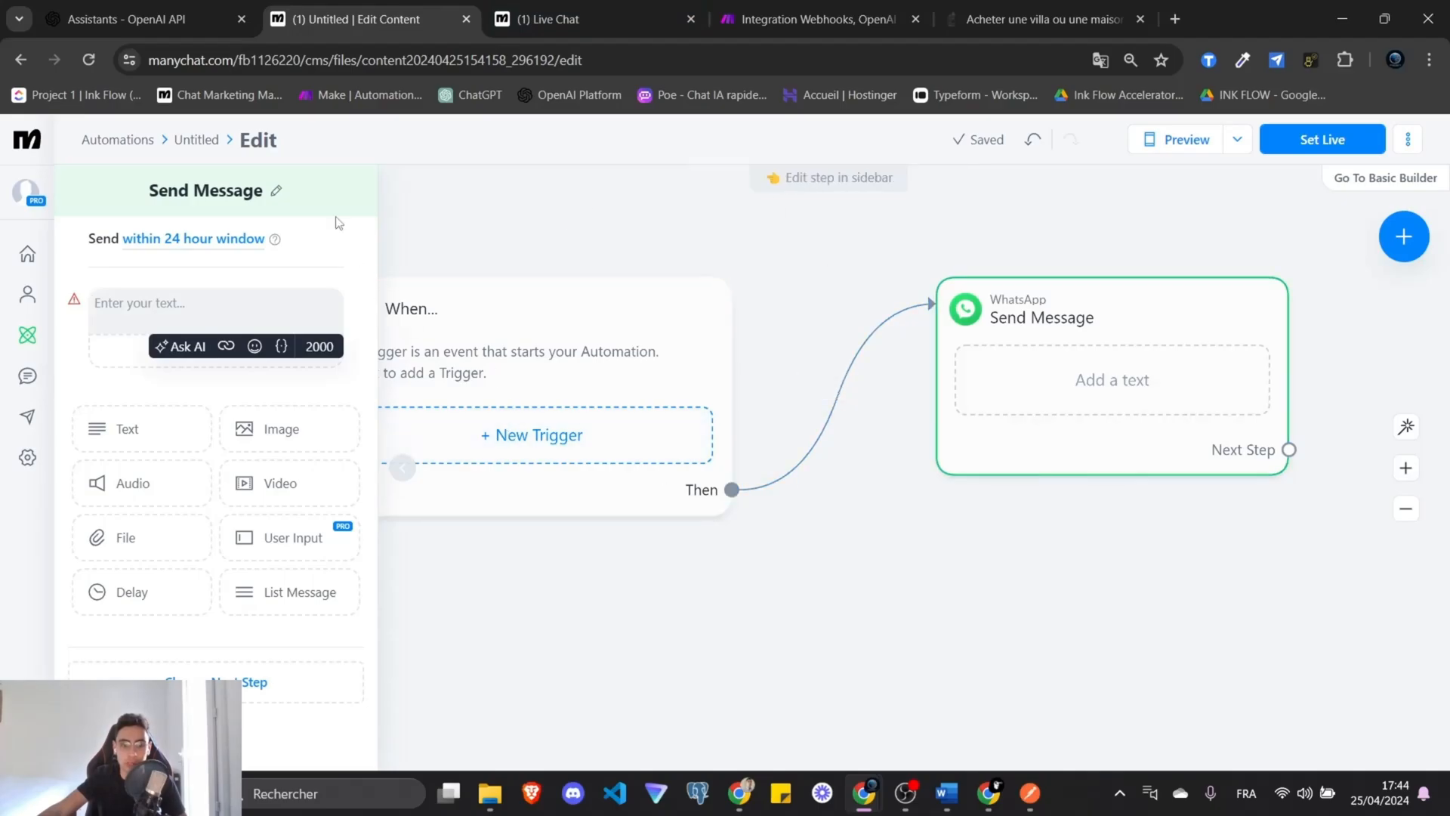
click(1325, 148)
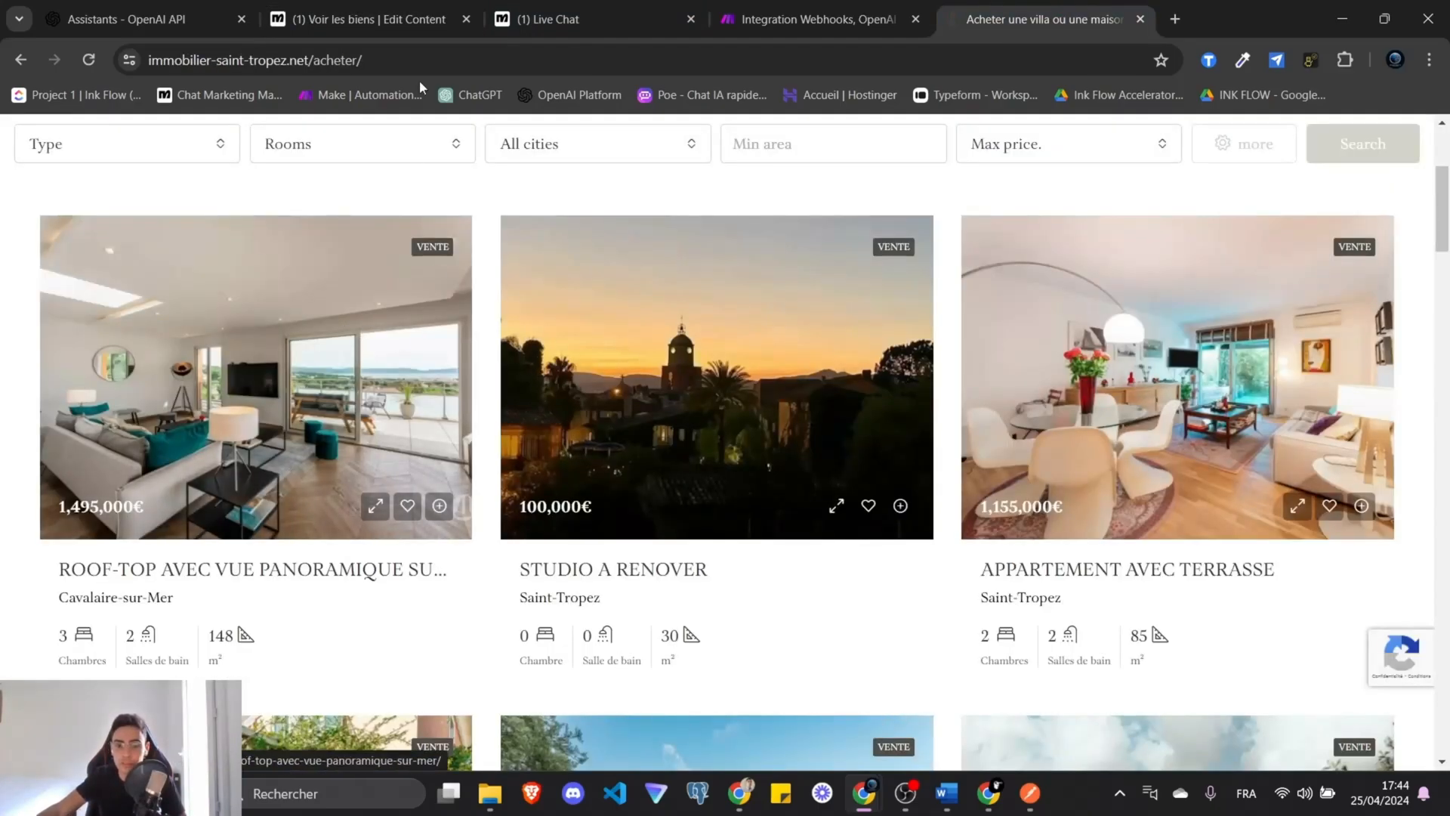
scroll(808, 464, down, 4)
scroll(809, 465, up, 5)
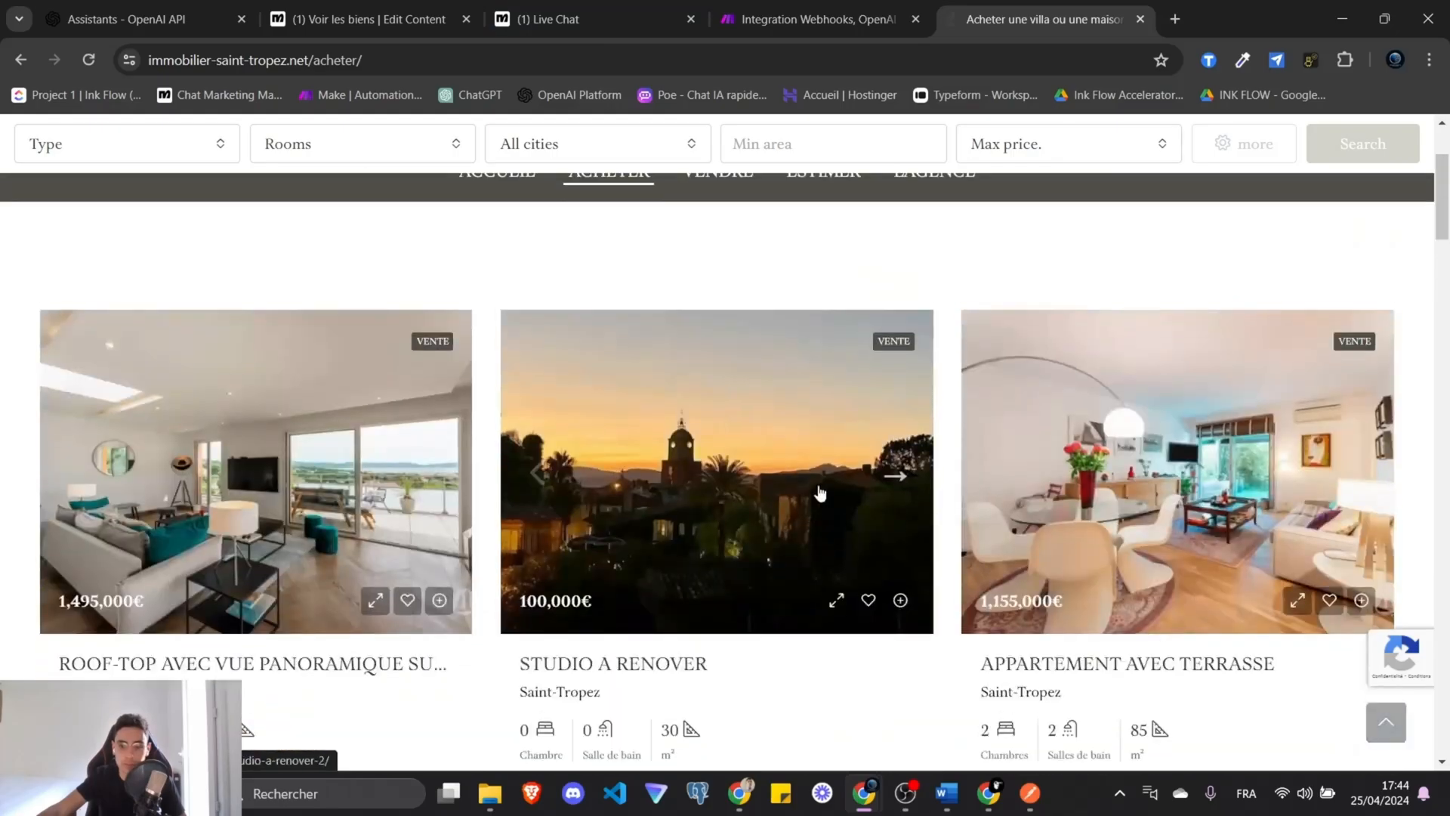
scroll(809, 465, down, 7)
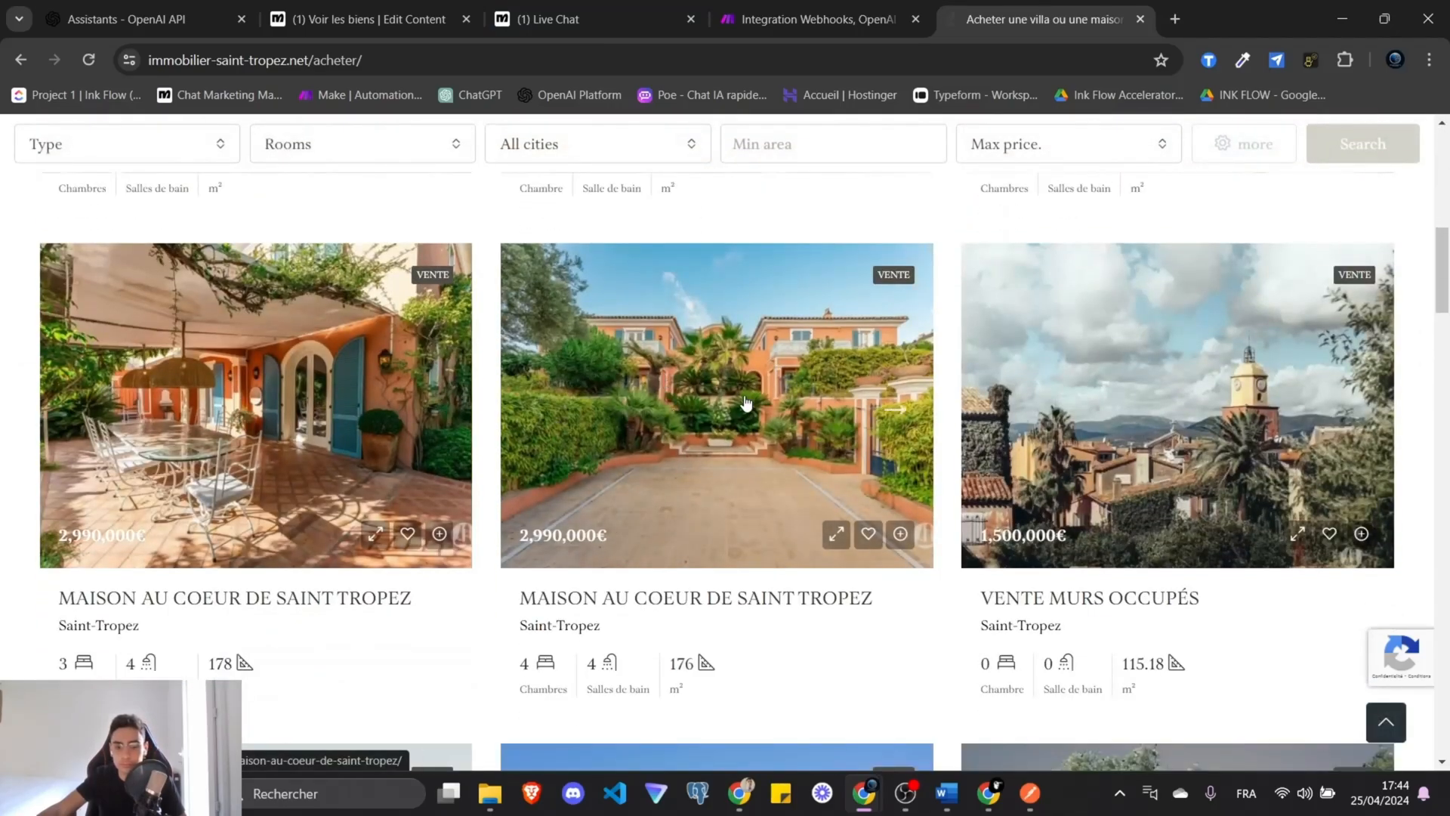
scroll(780, 483, down, 4)
scroll(780, 479, up, 3)
scroll(755, 416, up, 9)
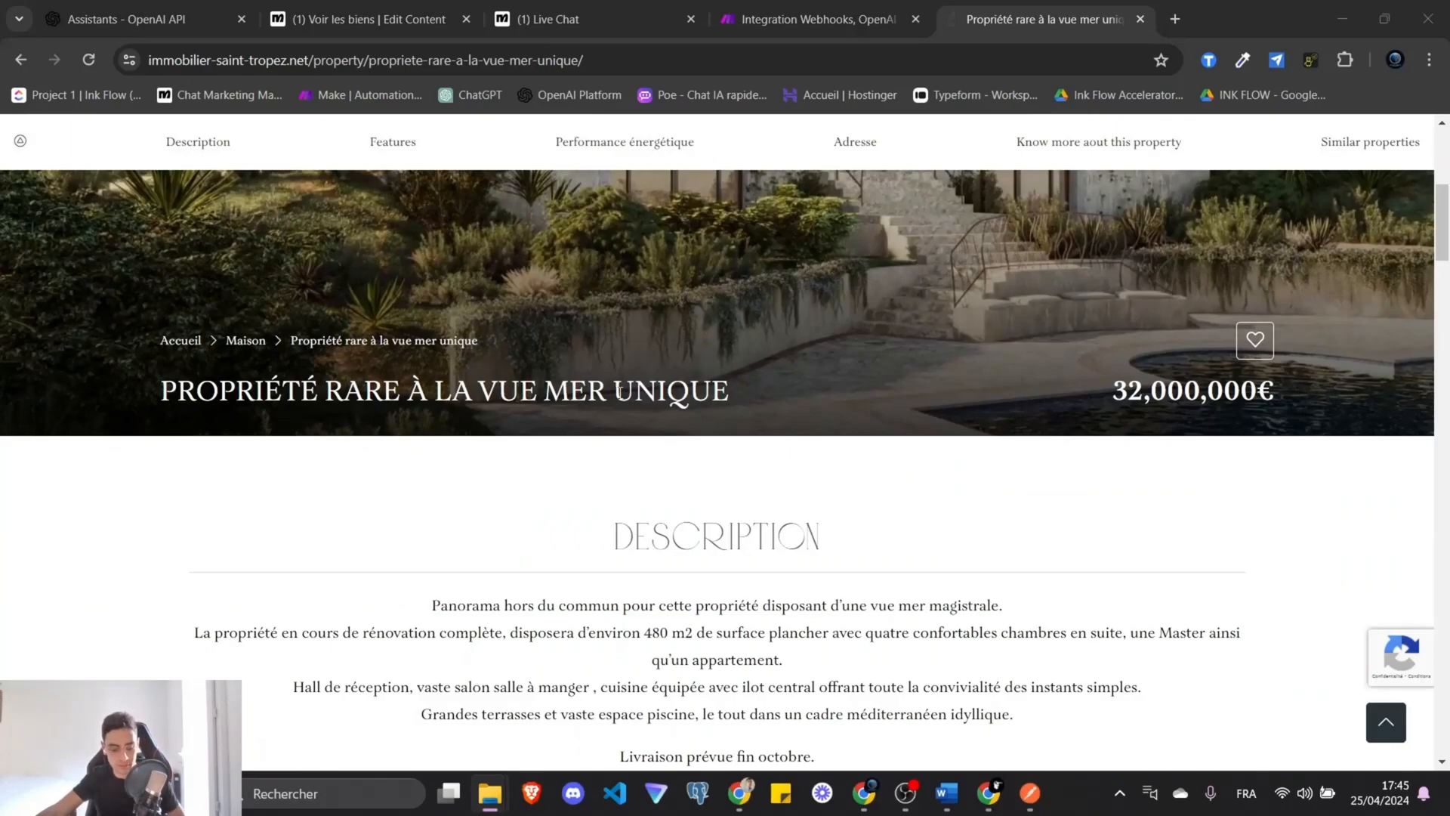
Copy the property's title from the listing page and return to the flow editor.
drag(734, 389, 162, 392)
key(ctrl+c)
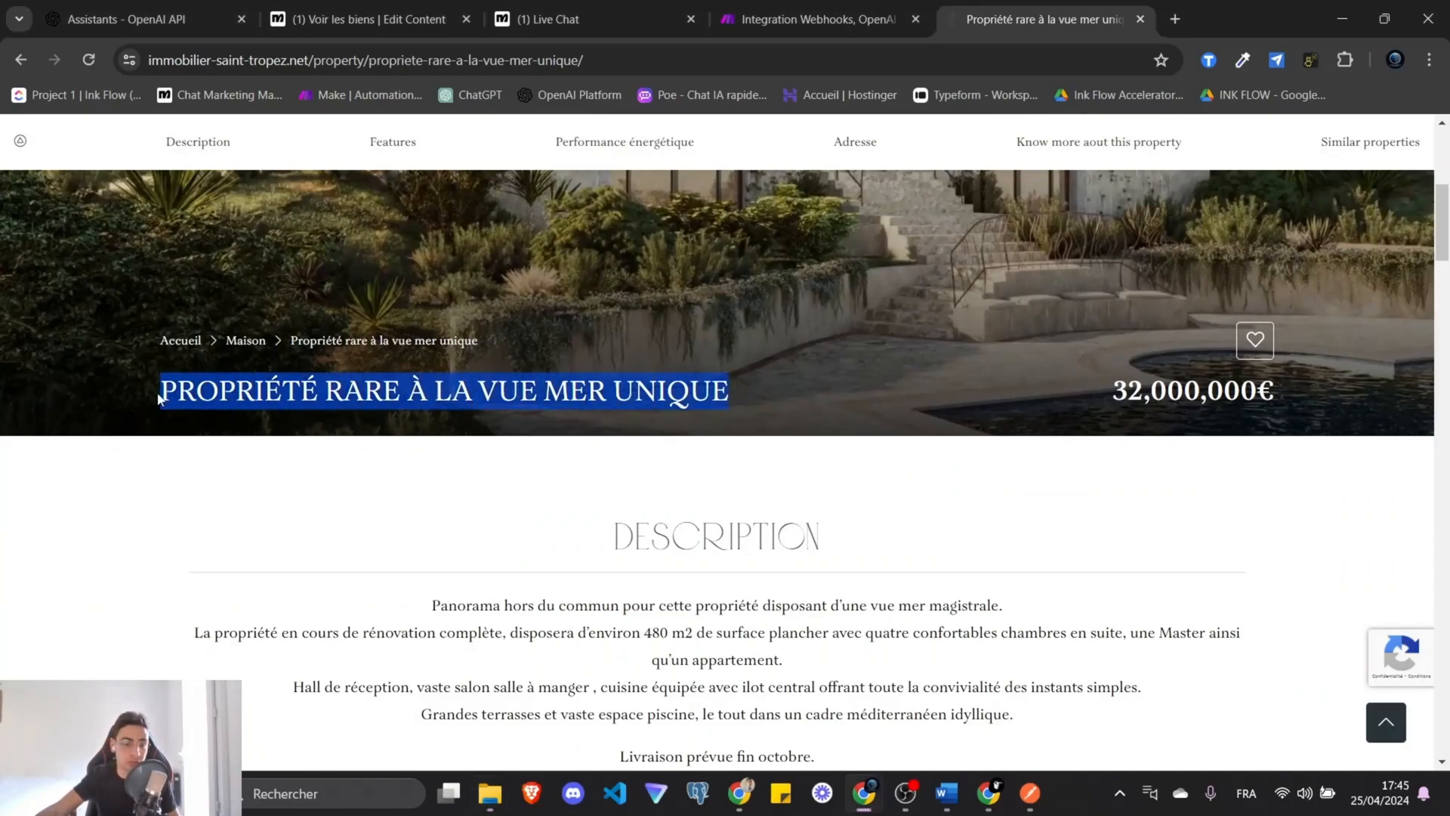
click(540, 19)
click(423, 6)
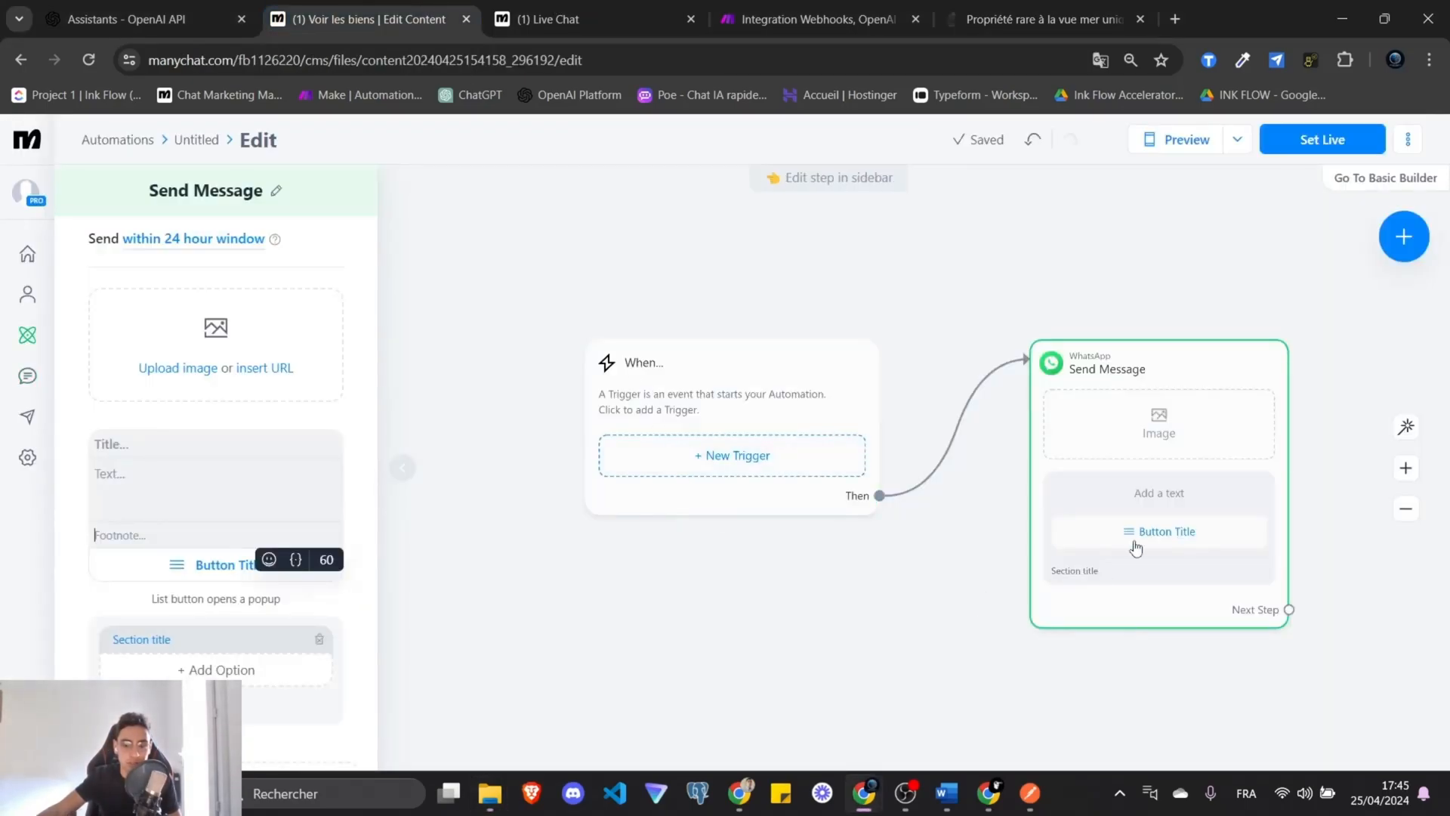
Paste the property title into the list message and move to its body text.
scroll(259, 573, down, 4)
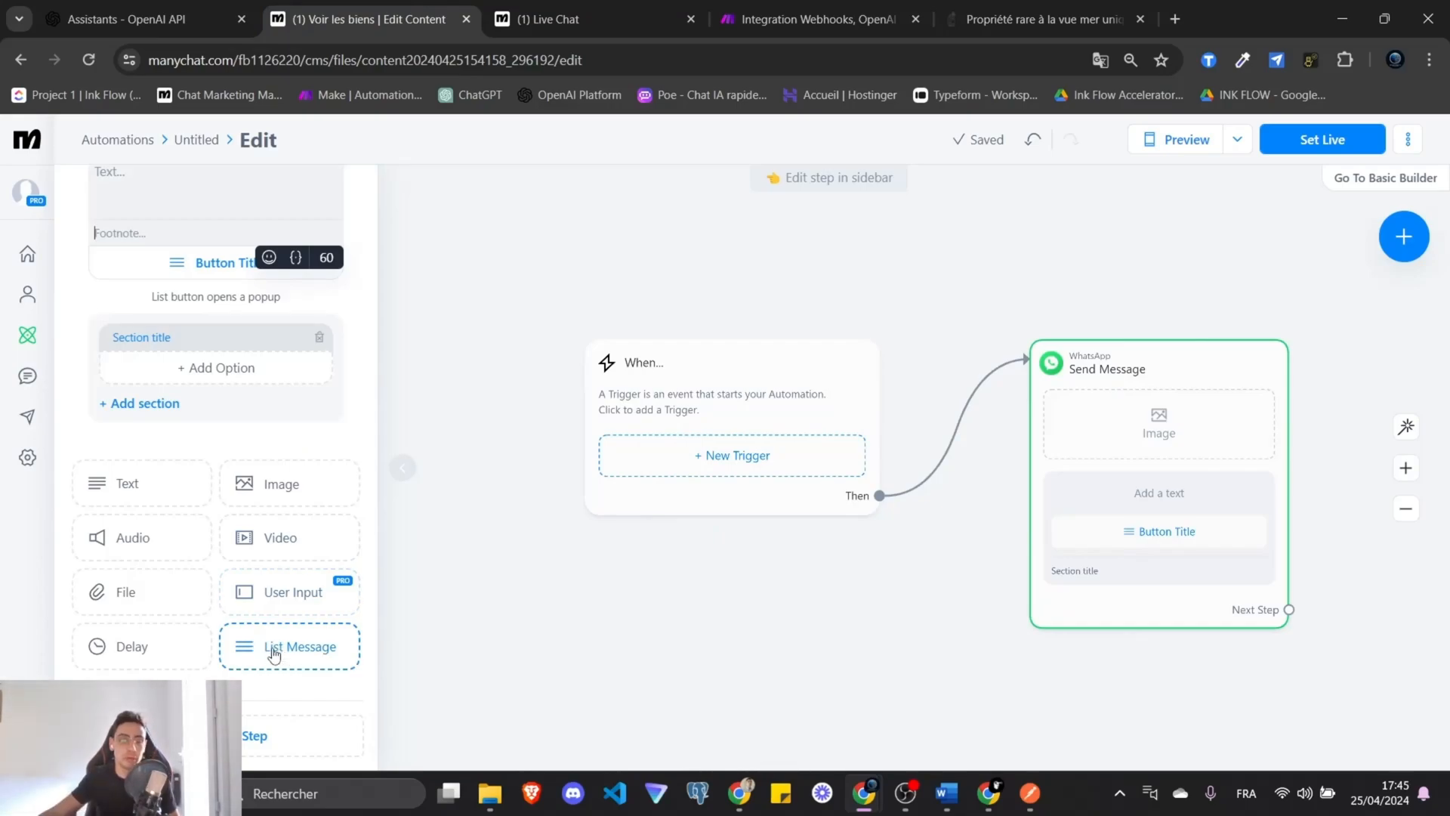
scroll(274, 654, up, 4)
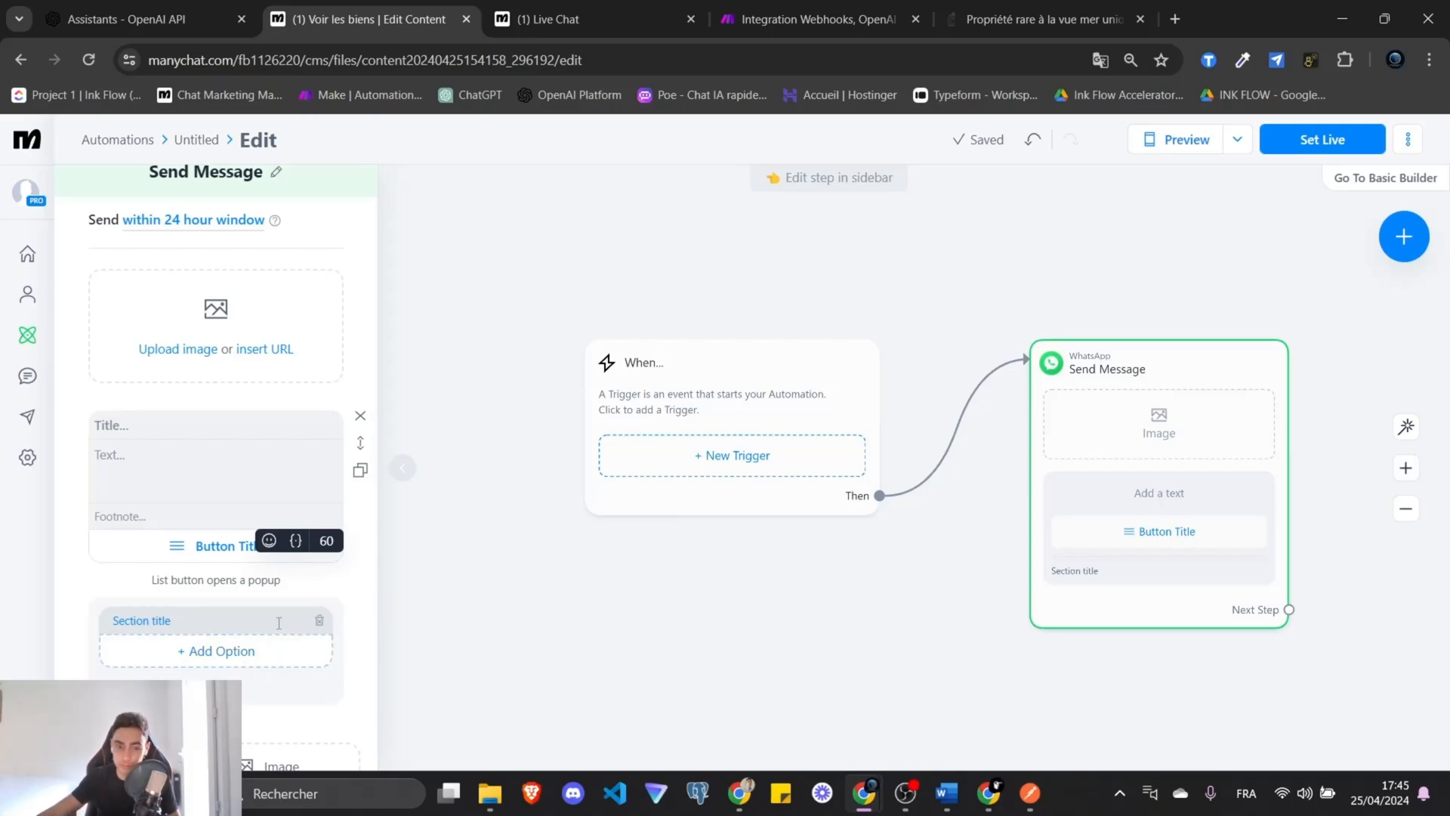
click(181, 424)
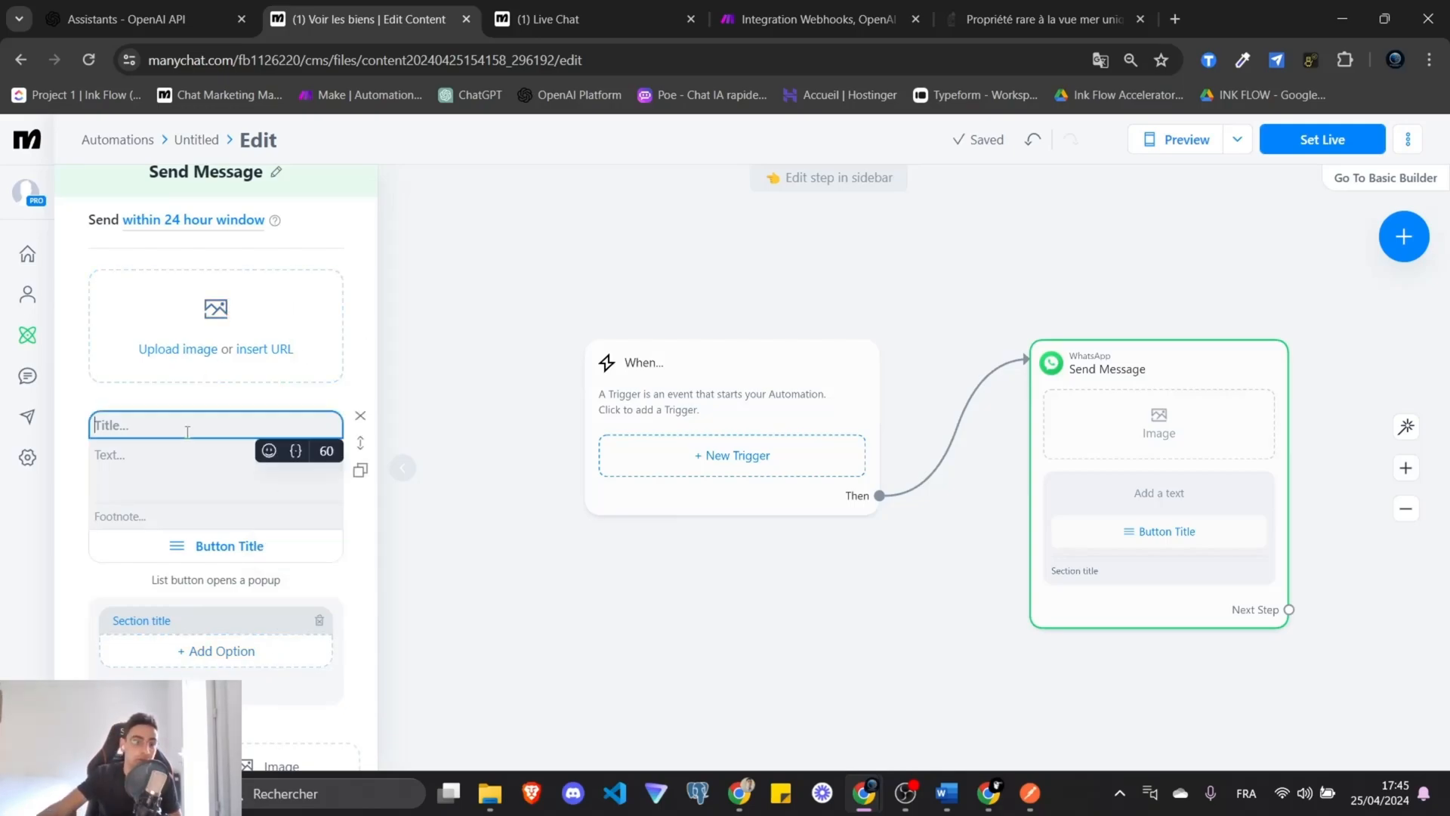
key(ctrl+v)
click(180, 466)
click(194, 424)
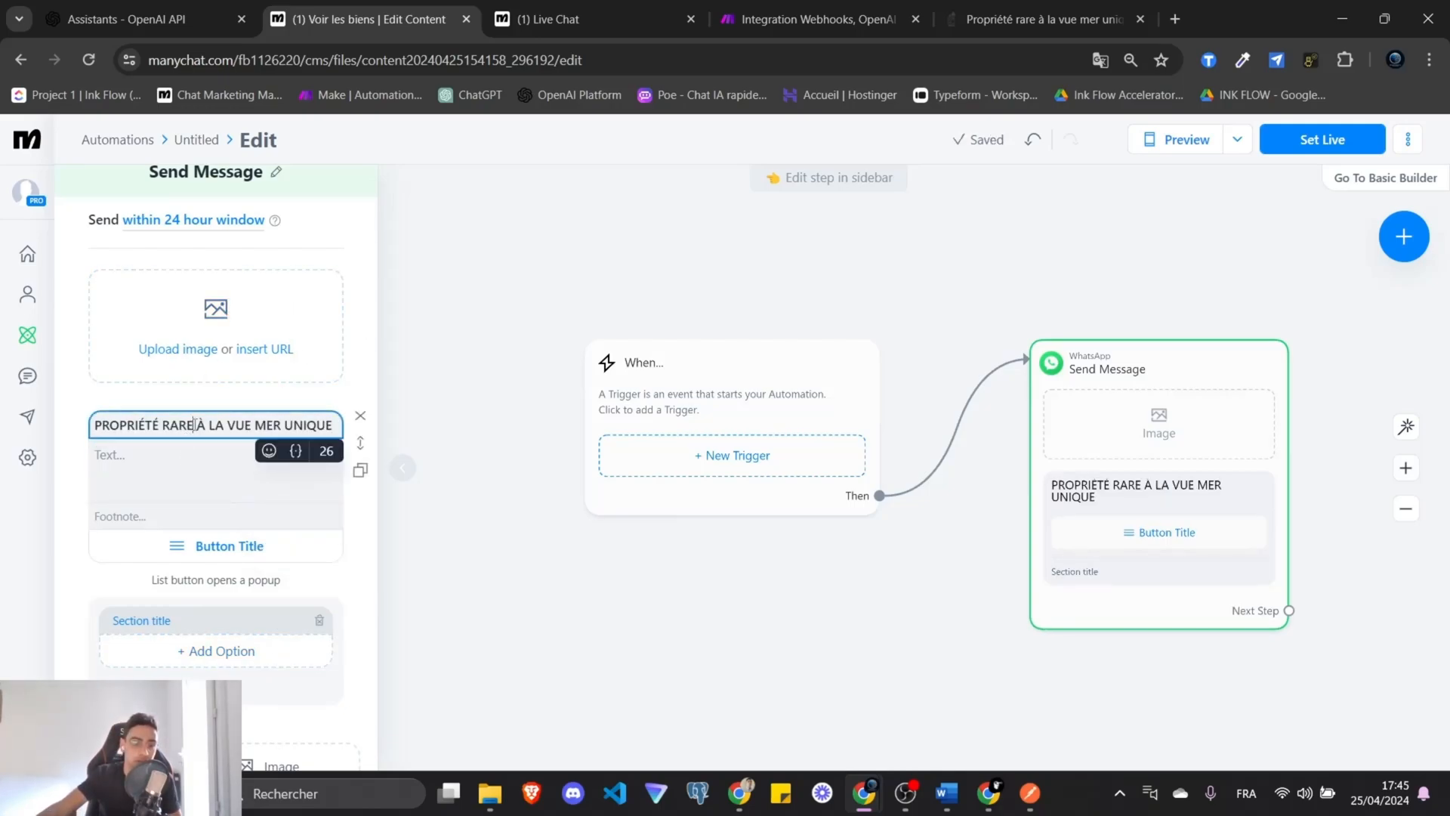
key(ctrl+a)
click(184, 461)
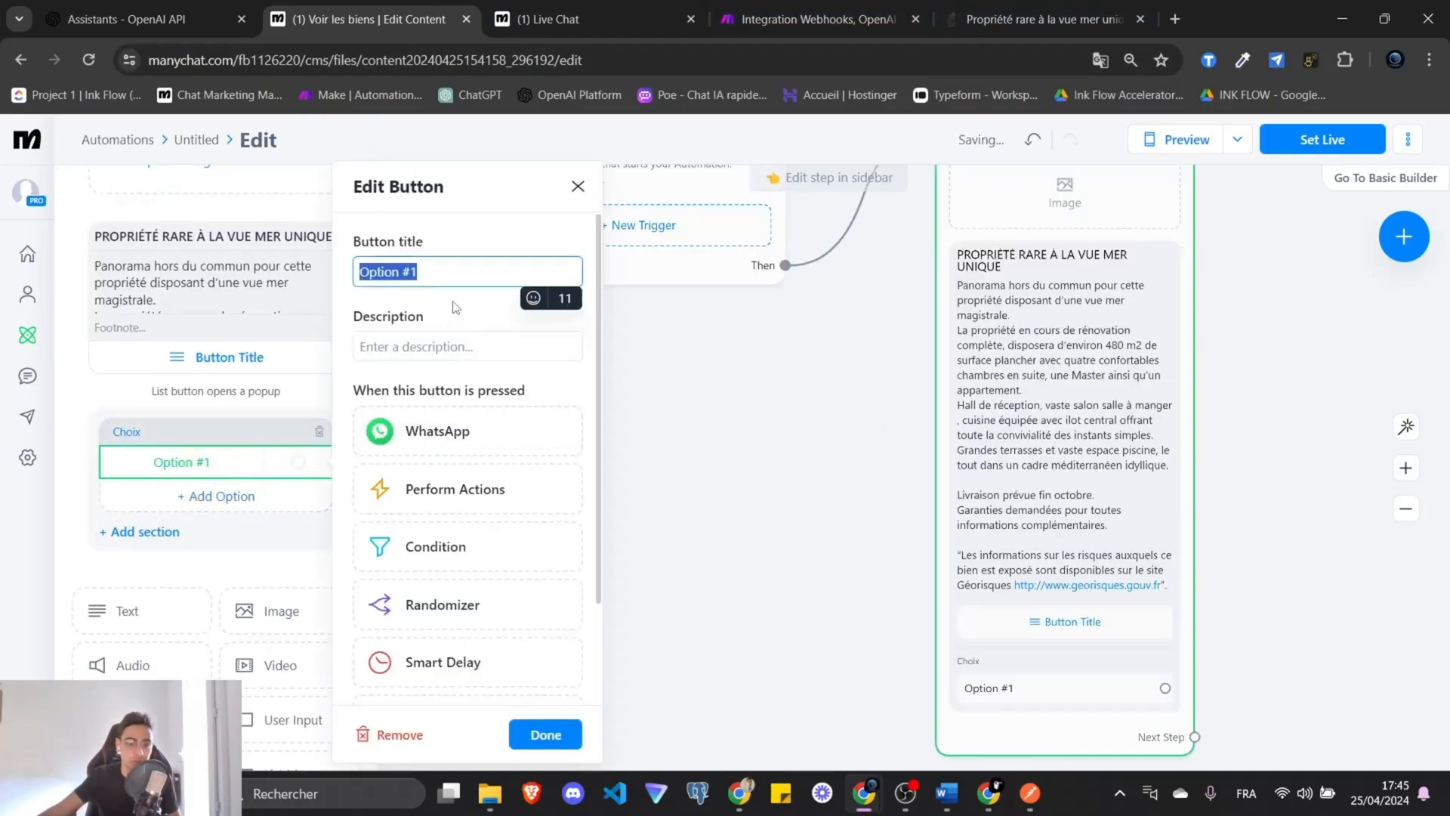
Name the list choices 'Je suis interéssé' and 'Voir sur le site'.
click(457, 273)
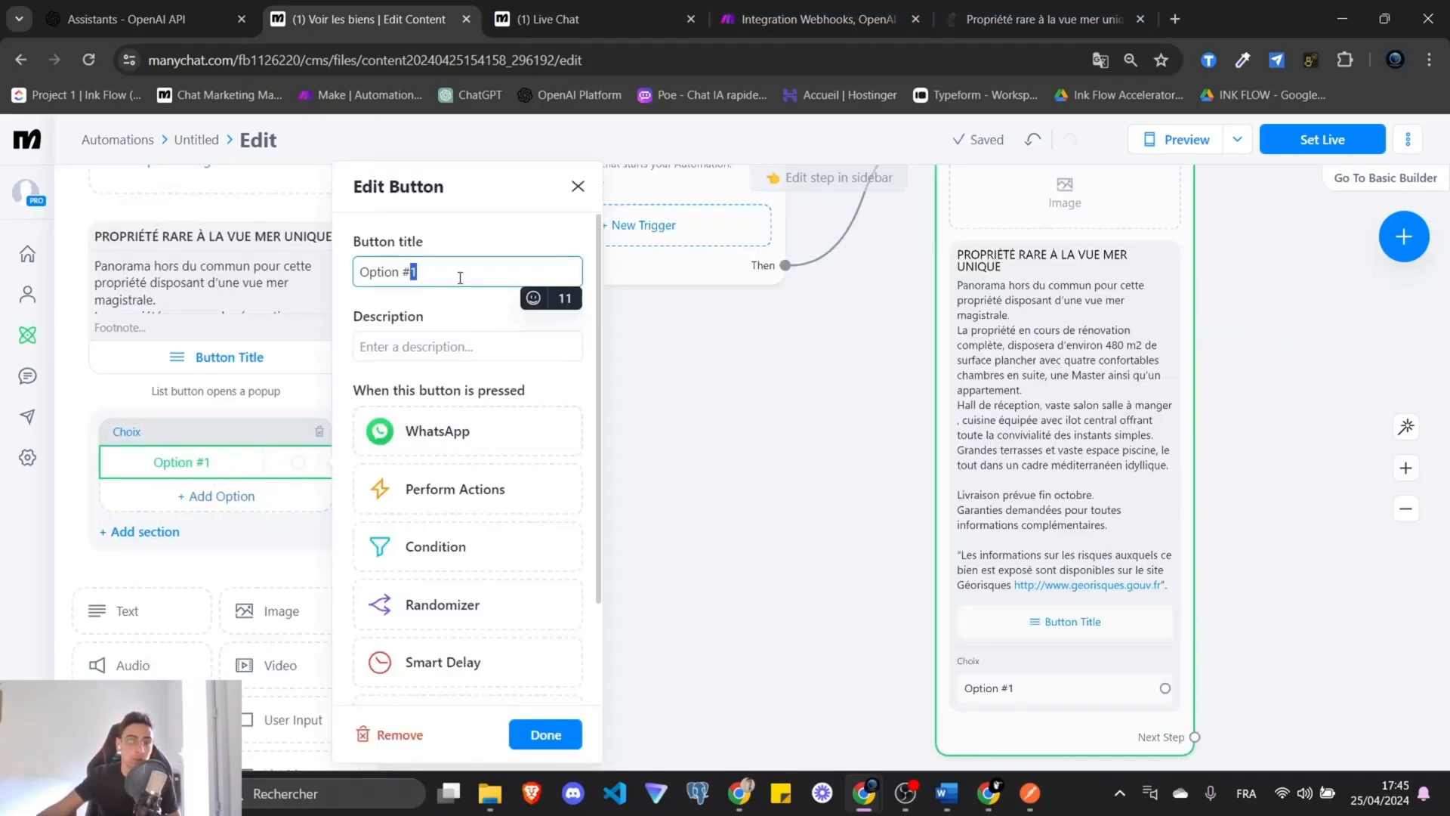
key(ctrl+a)
text(Je suis inte)
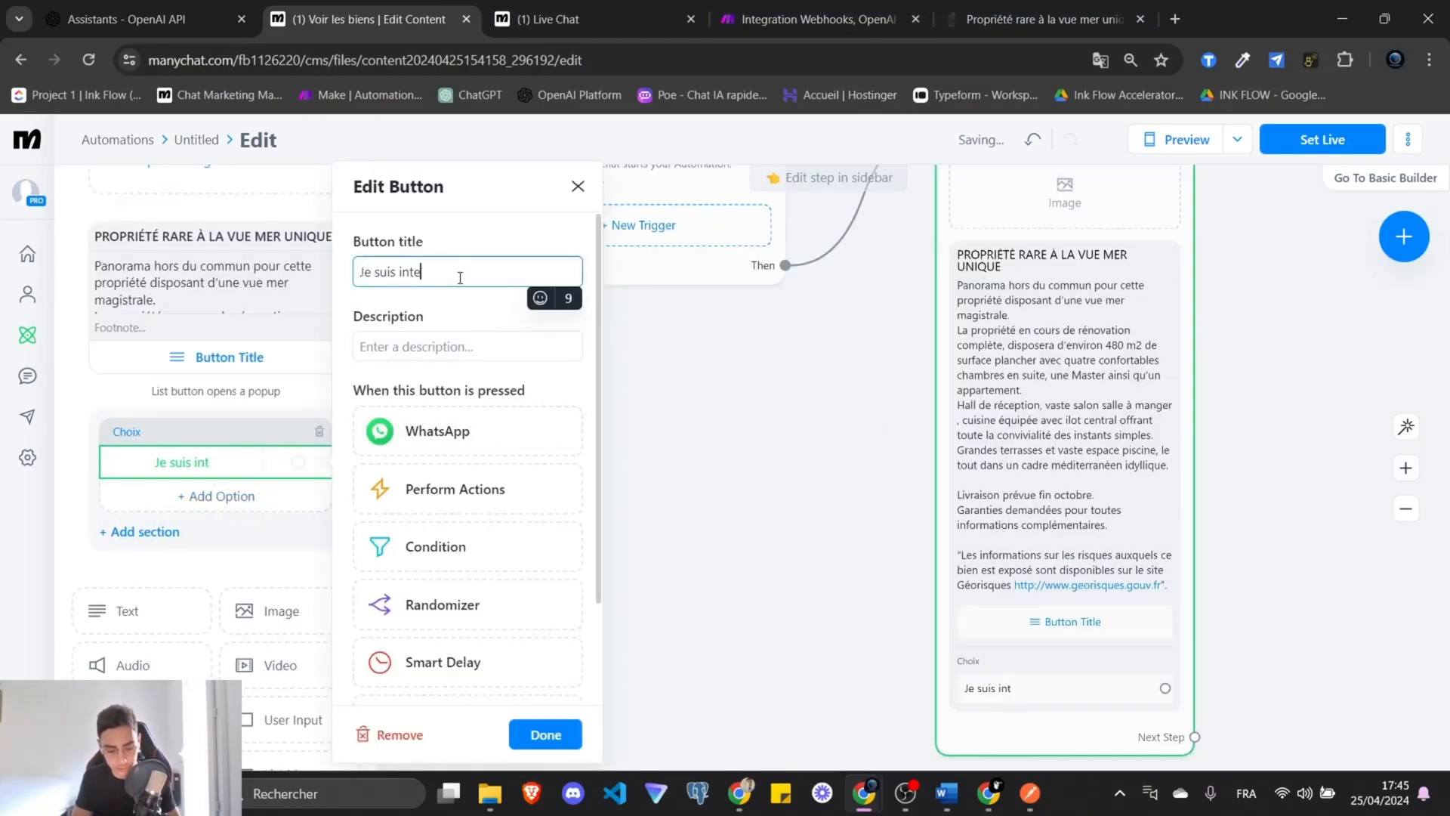
text(réssé)
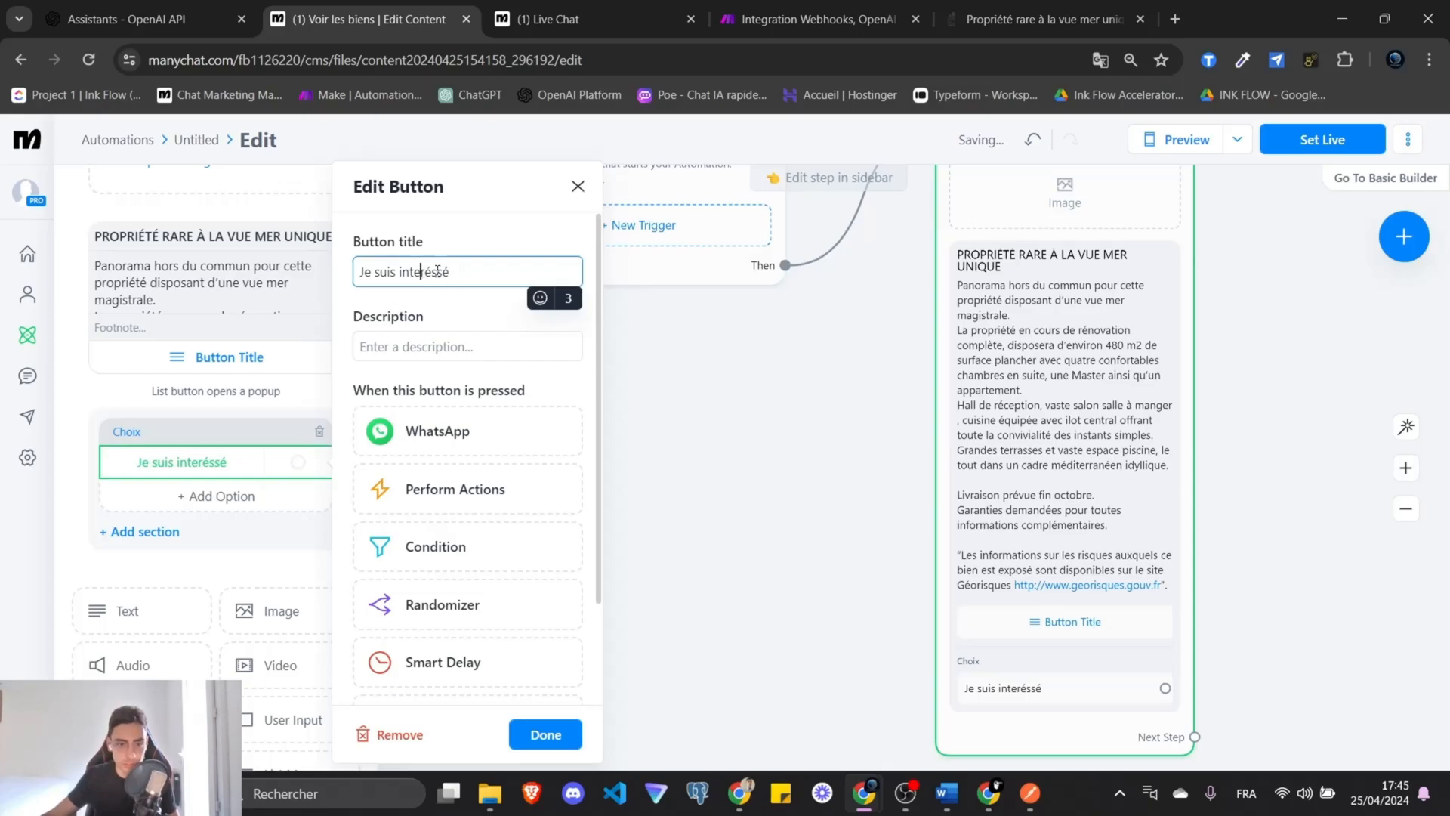
click(214, 497)
click(442, 283)
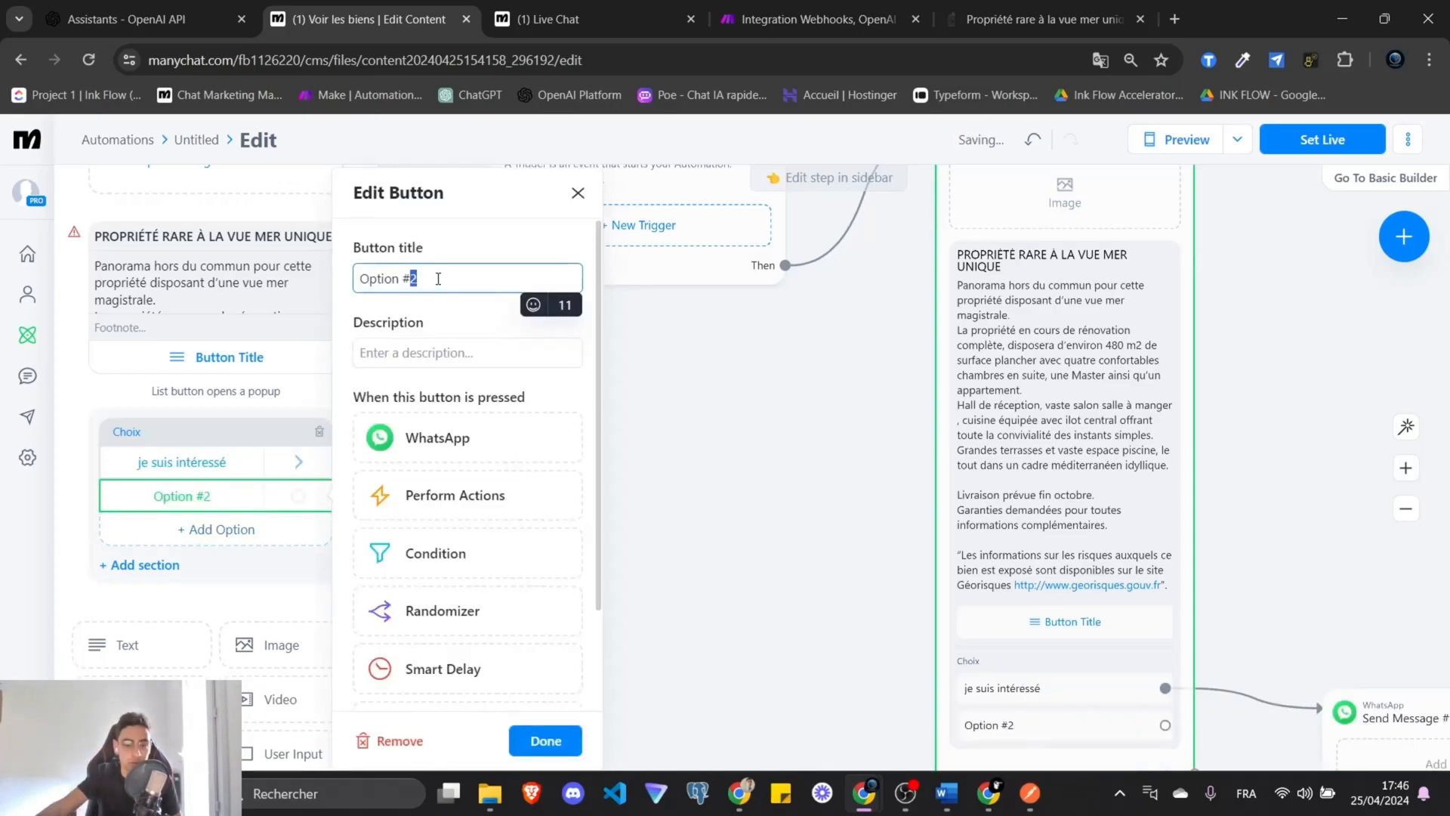
key(ctrl+a)
text(Voir sur le sit)
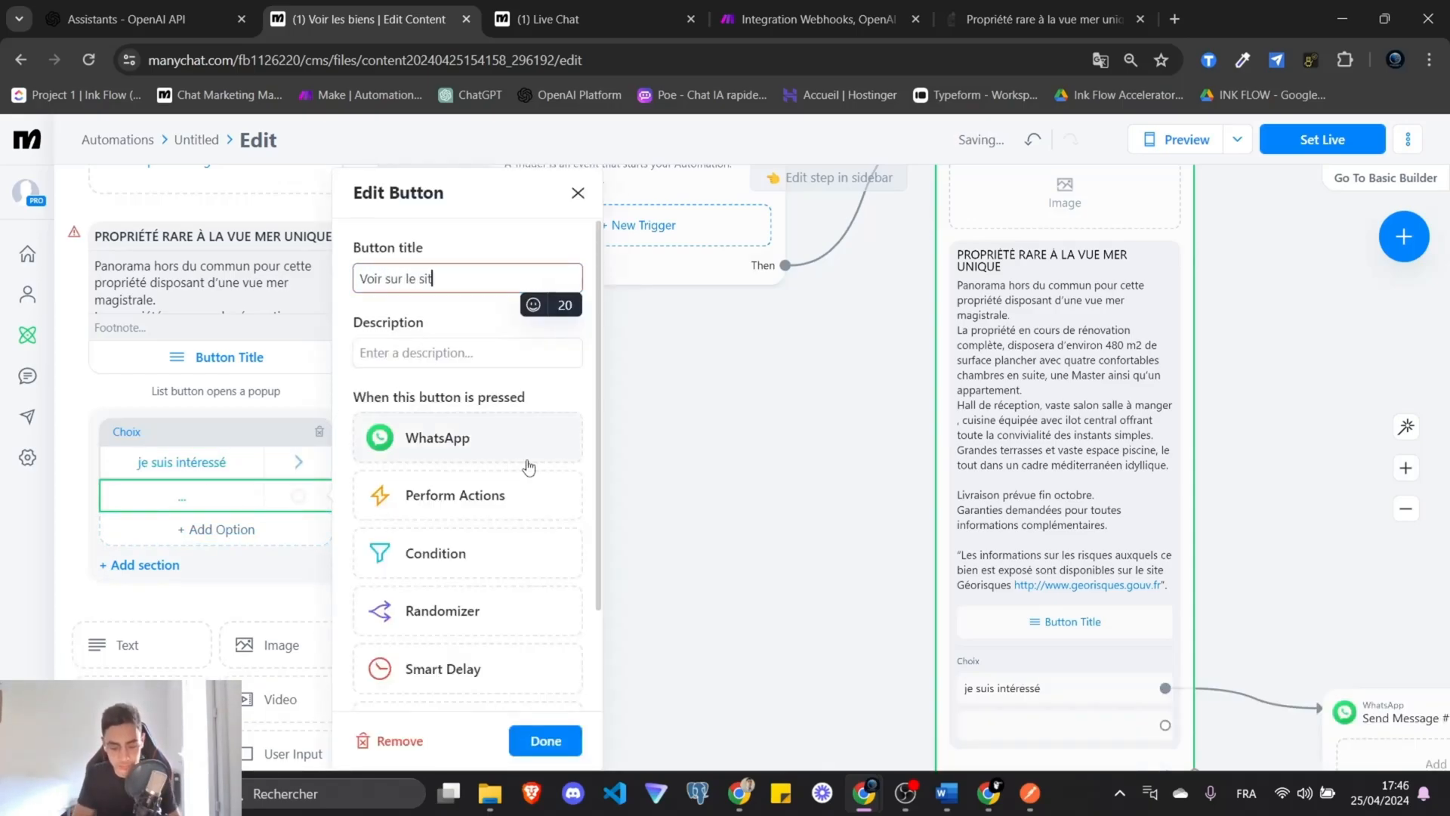
text(e)
key(Return)
Drop the house photo into the message's image block.
scroll(202, 548, up, 3)
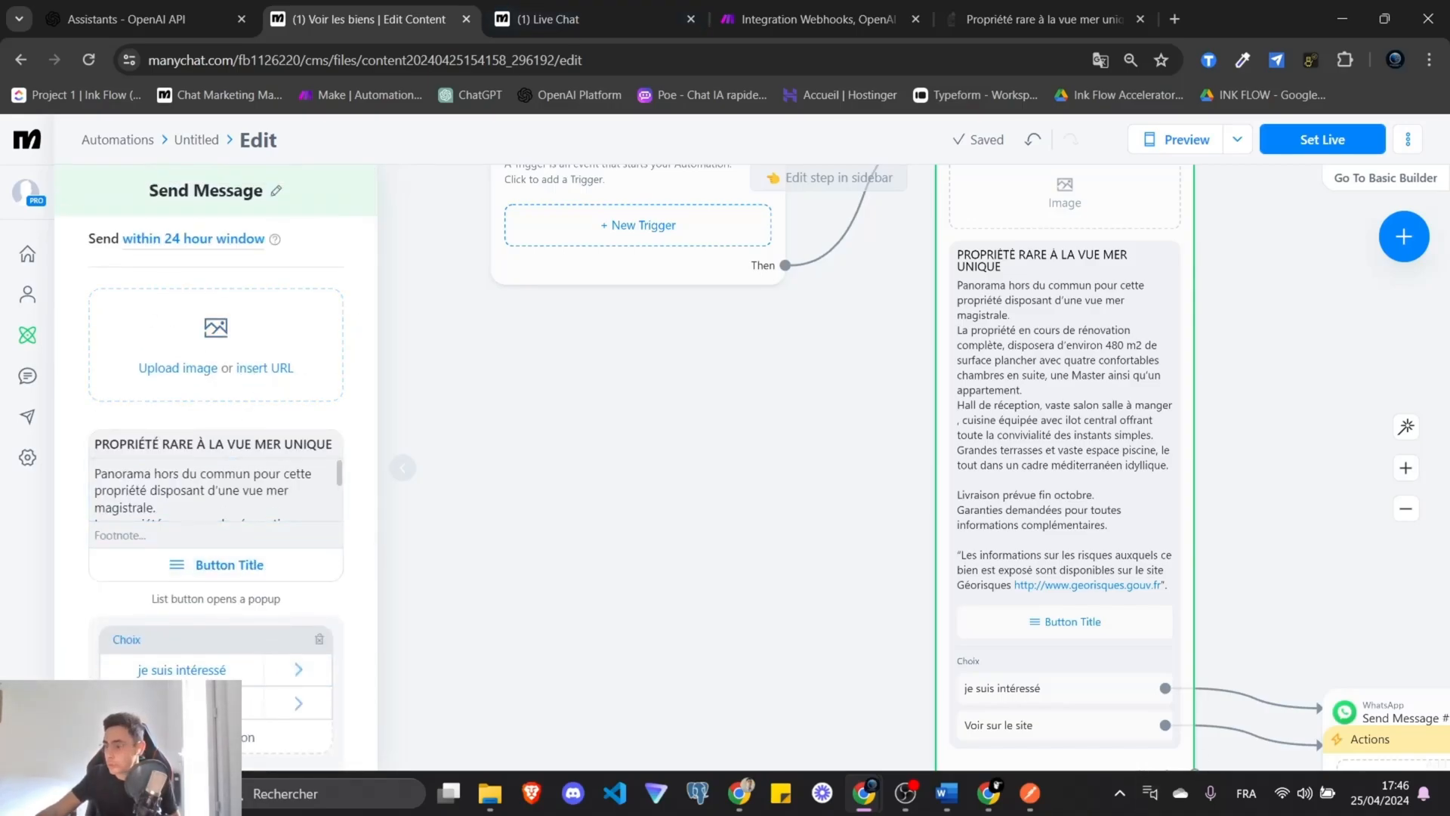
drag(185, 335, 259, 323)
drag(881, 451, 677, 611)
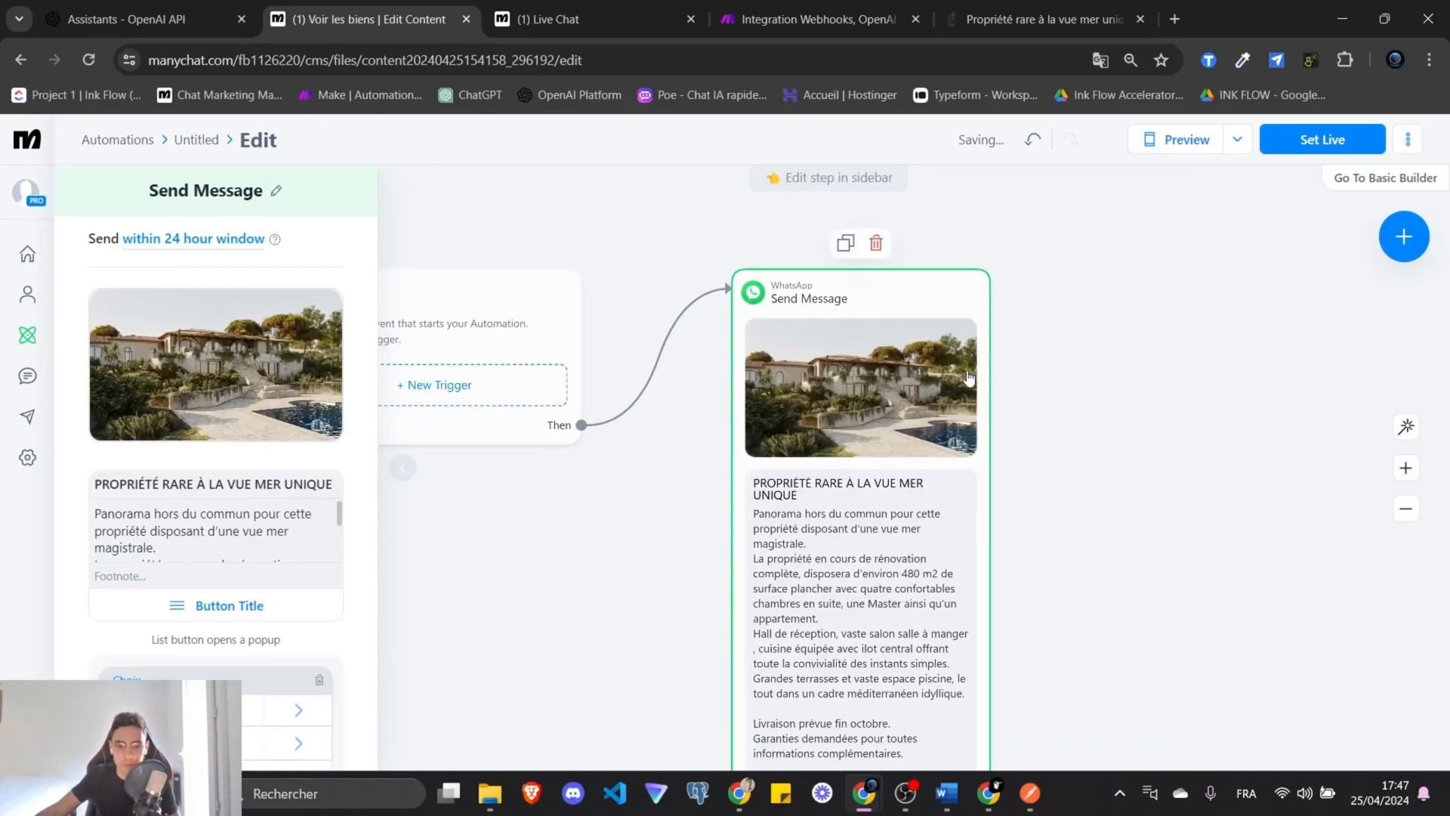
scroll(886, 531, down, 4)
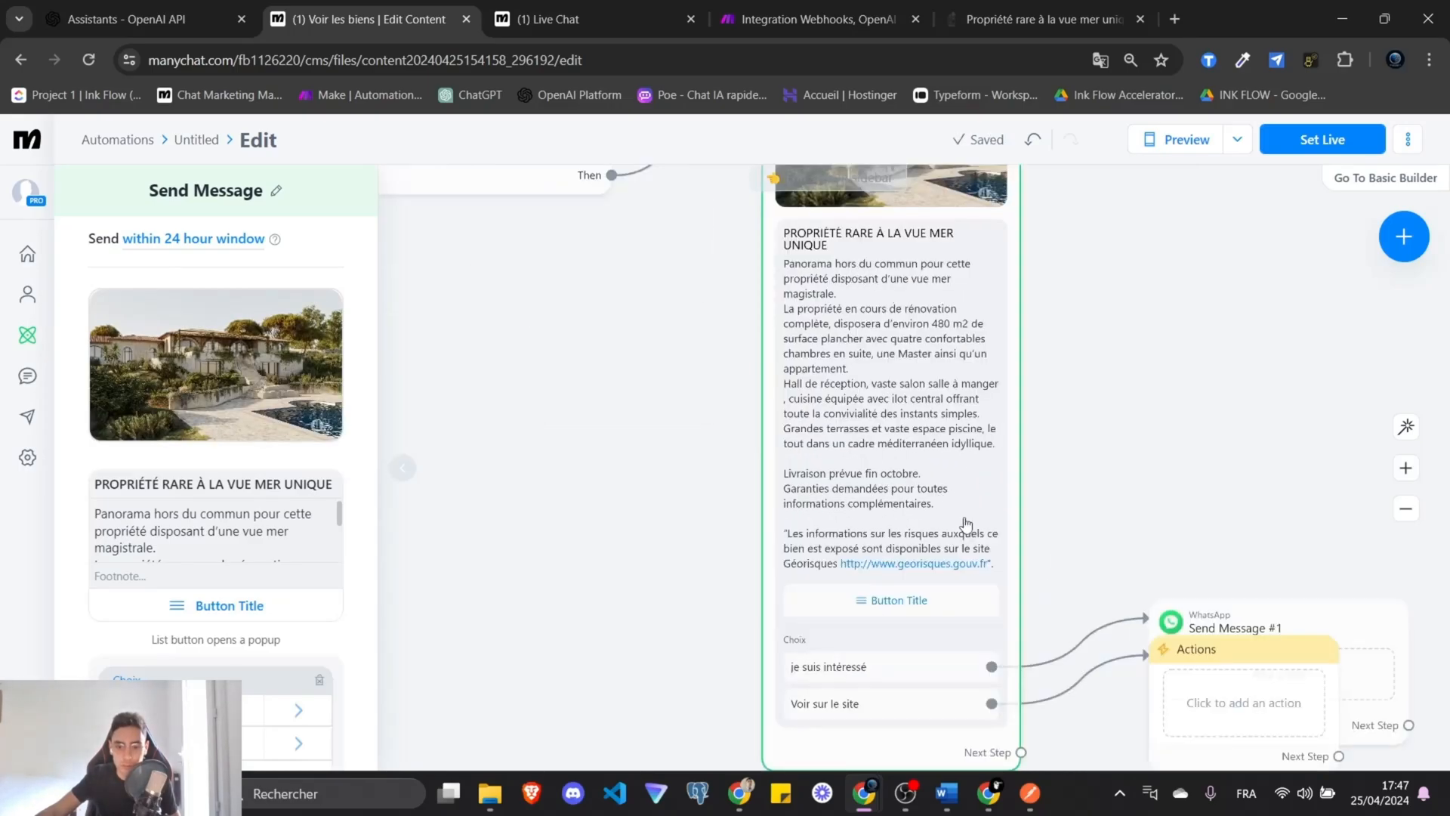
Write 'Retrouvez ce bien sur notre site ICI' and make ICI open a website link.
drag(1118, 532, 978, 407)
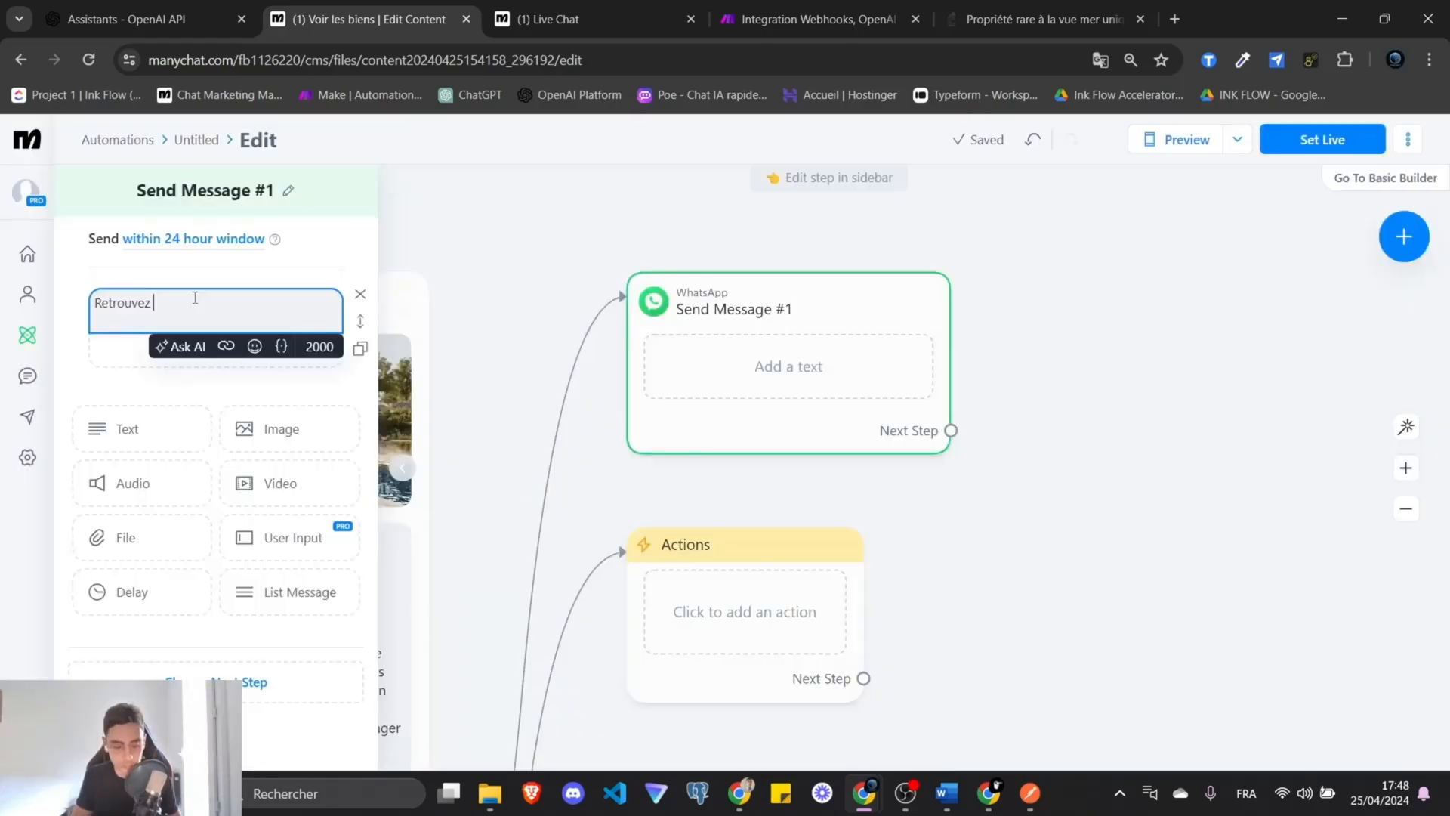
text(bien)
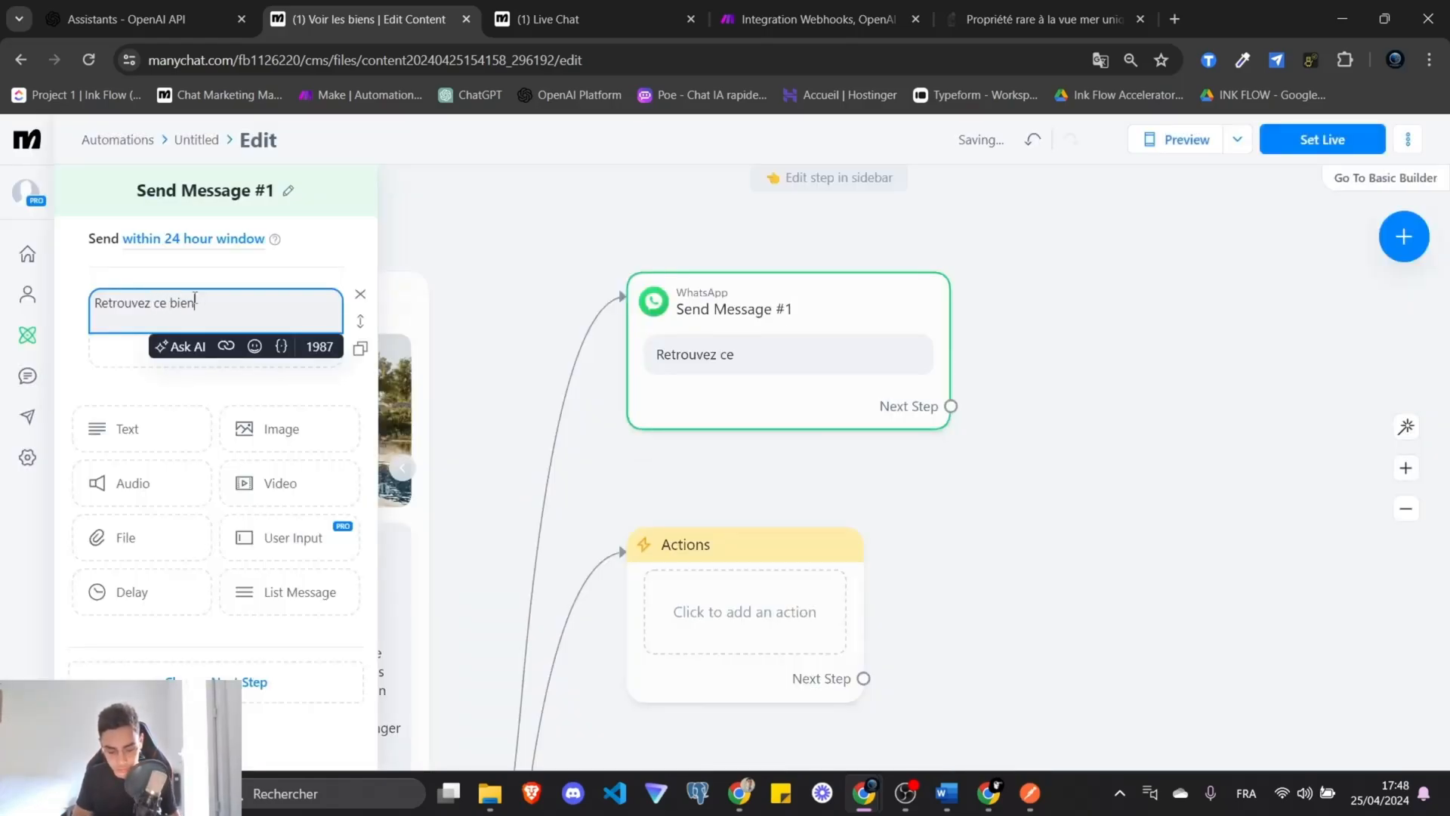
text( sur notre site )
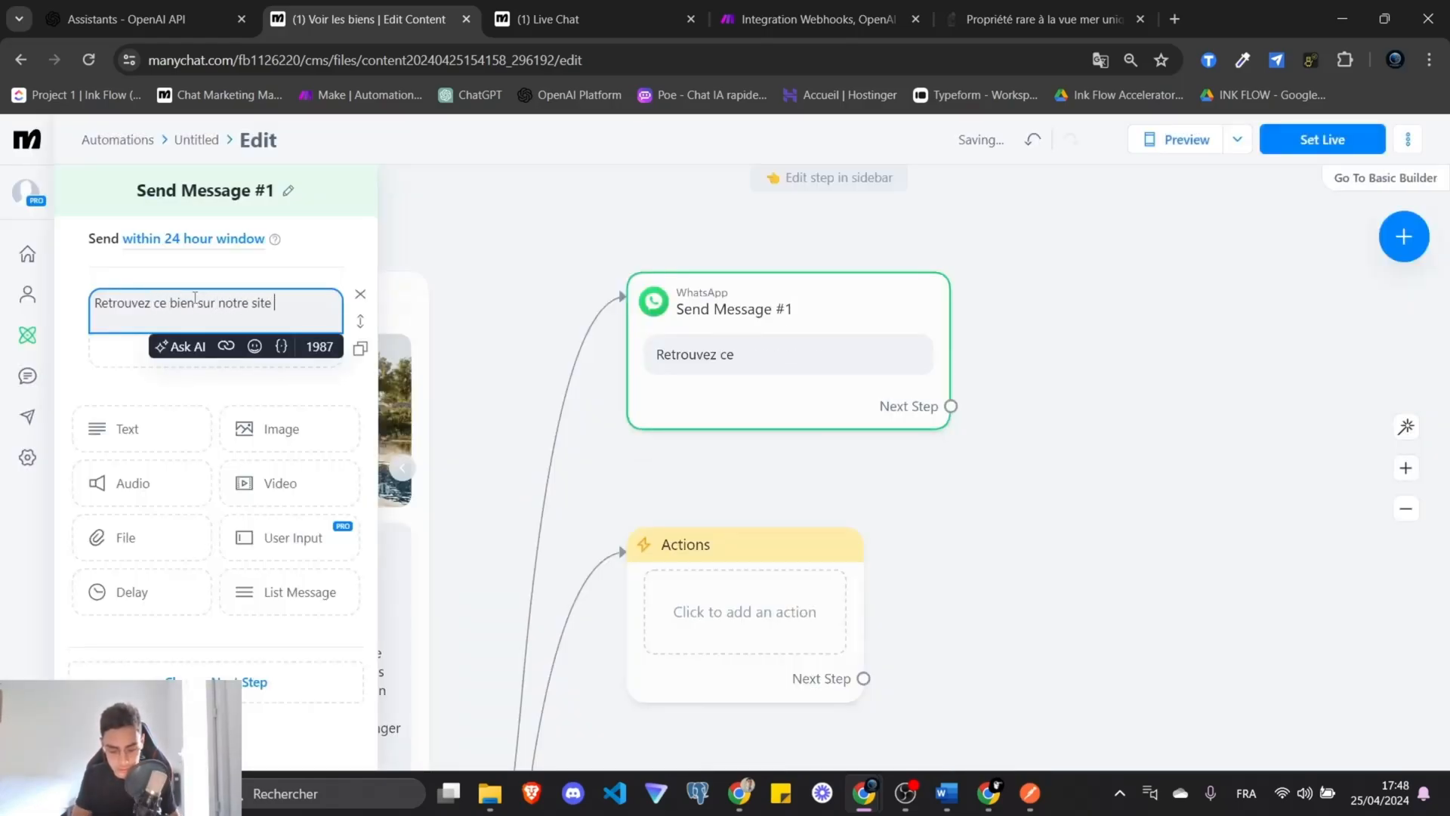
text(ICI)
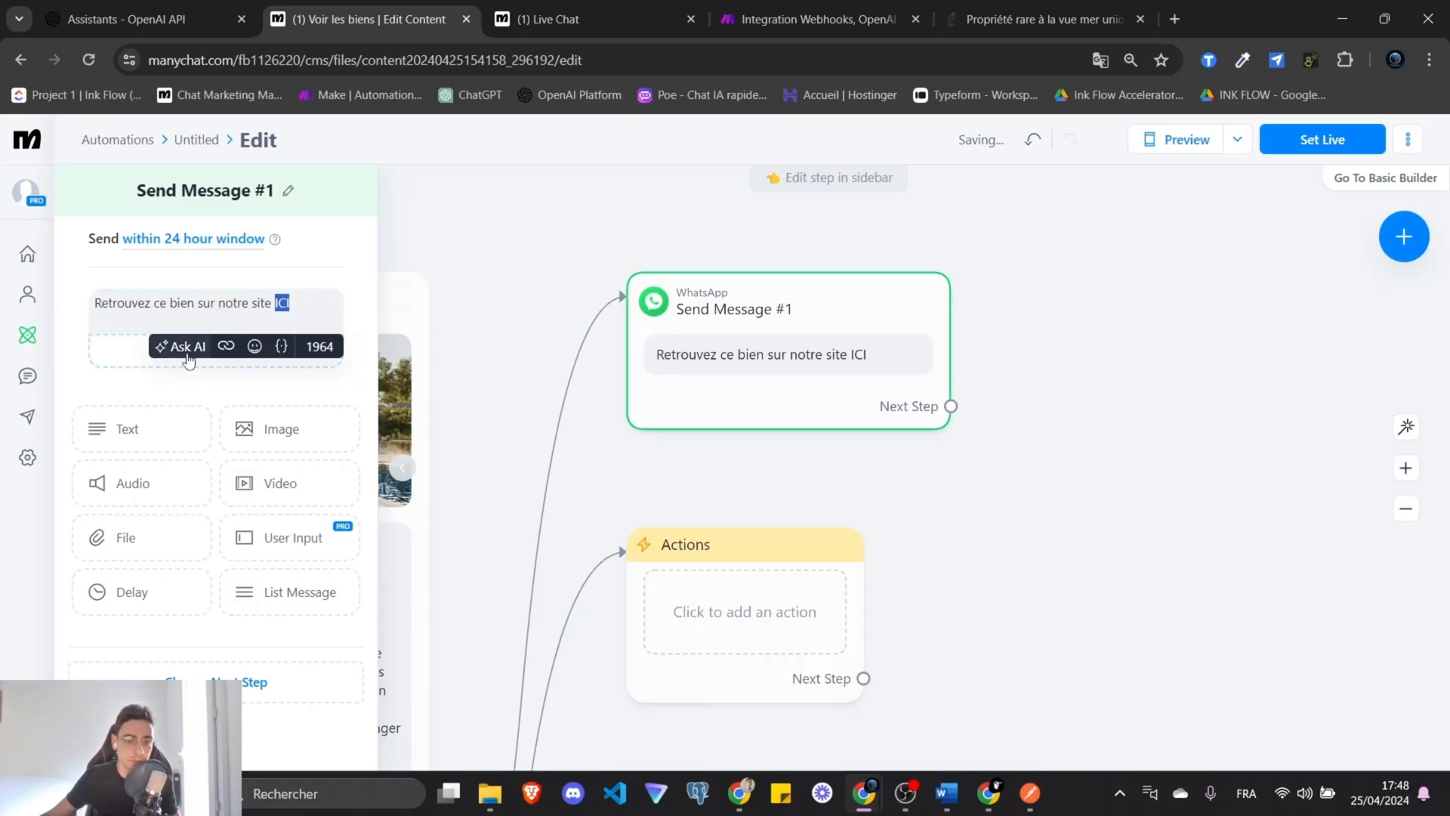
click(226, 346)
click(1012, 15)
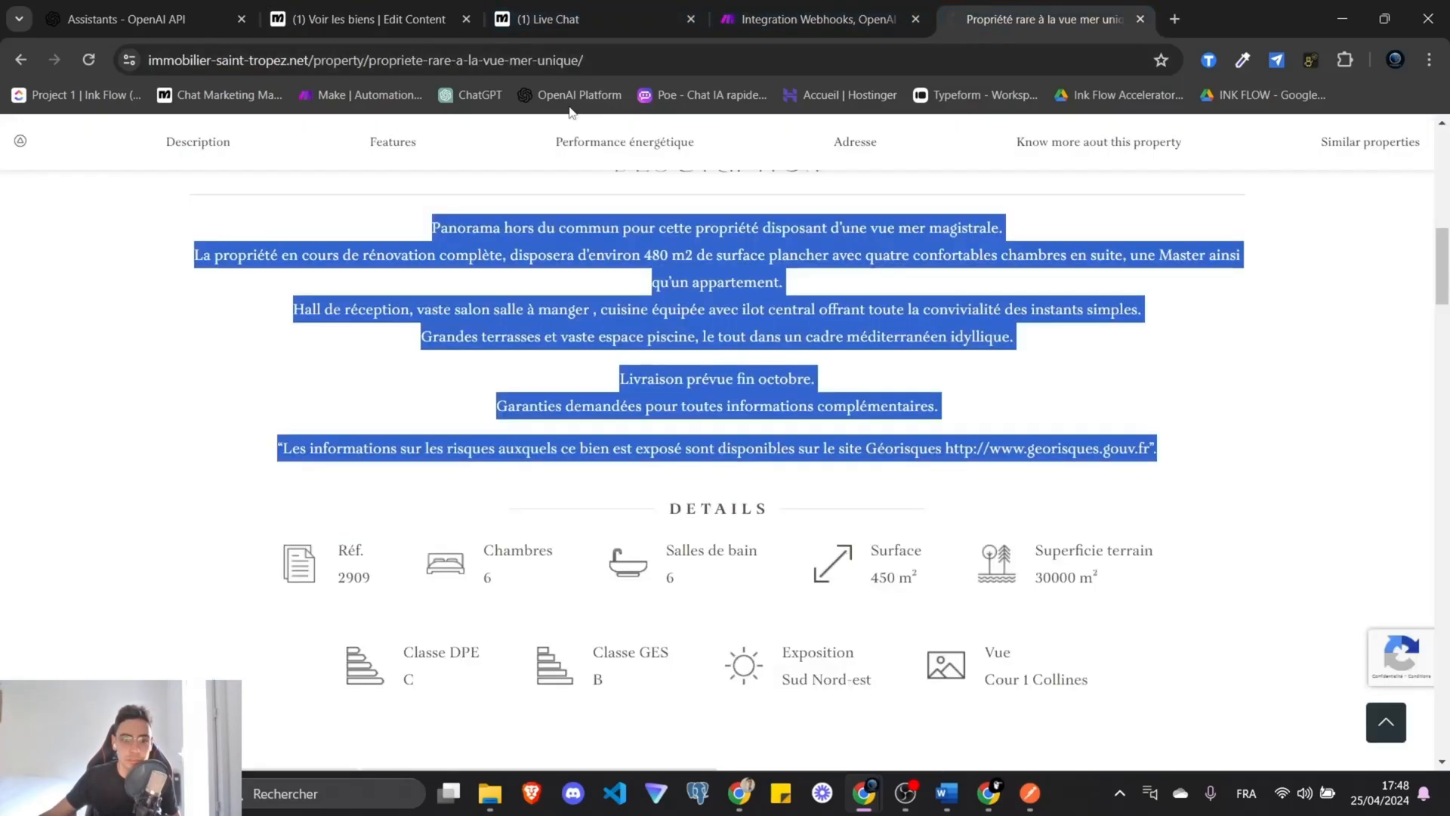
click(542, 62)
click(564, 11)
click(345, 9)
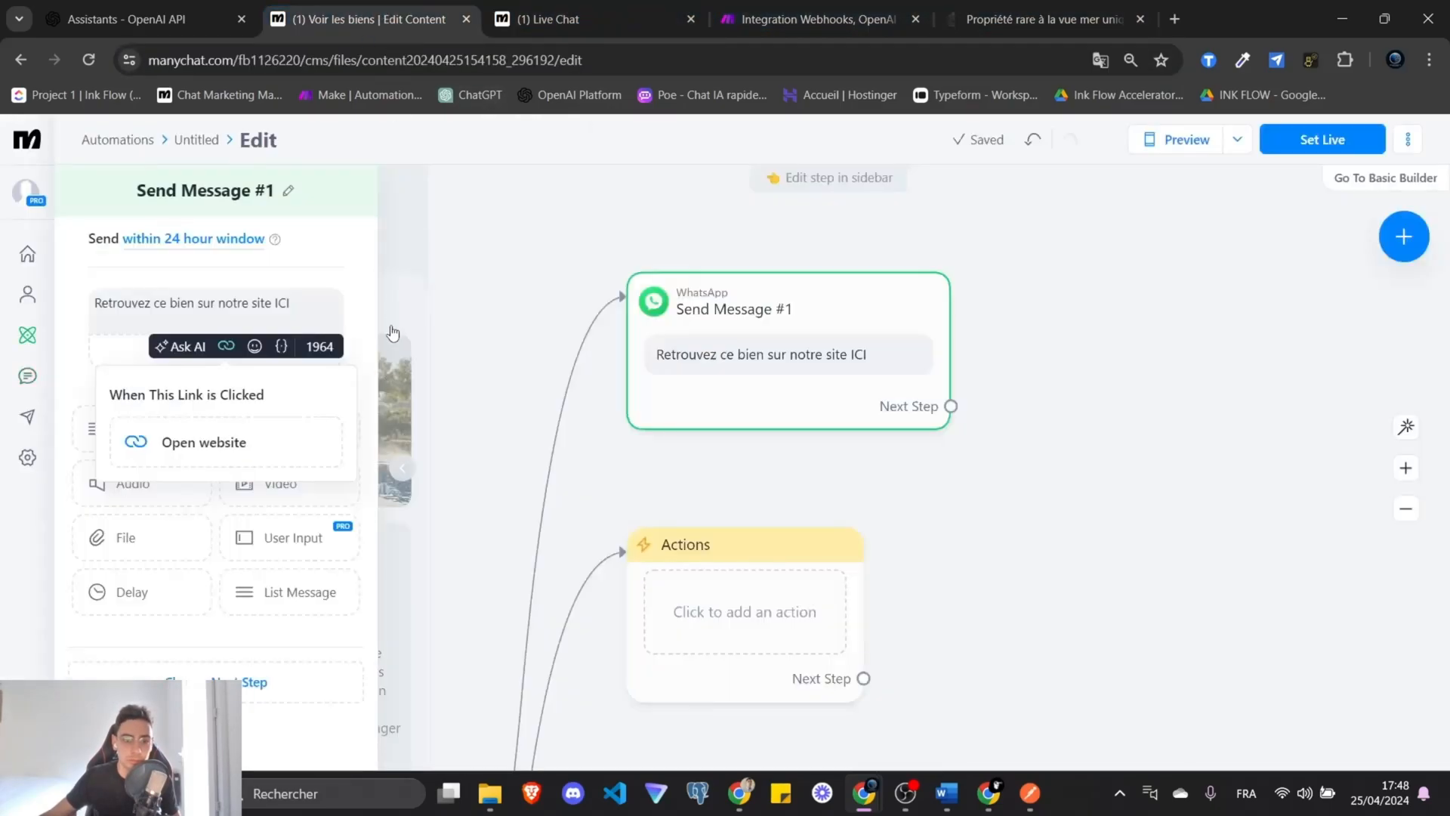
click(219, 438)
click(569, 283)
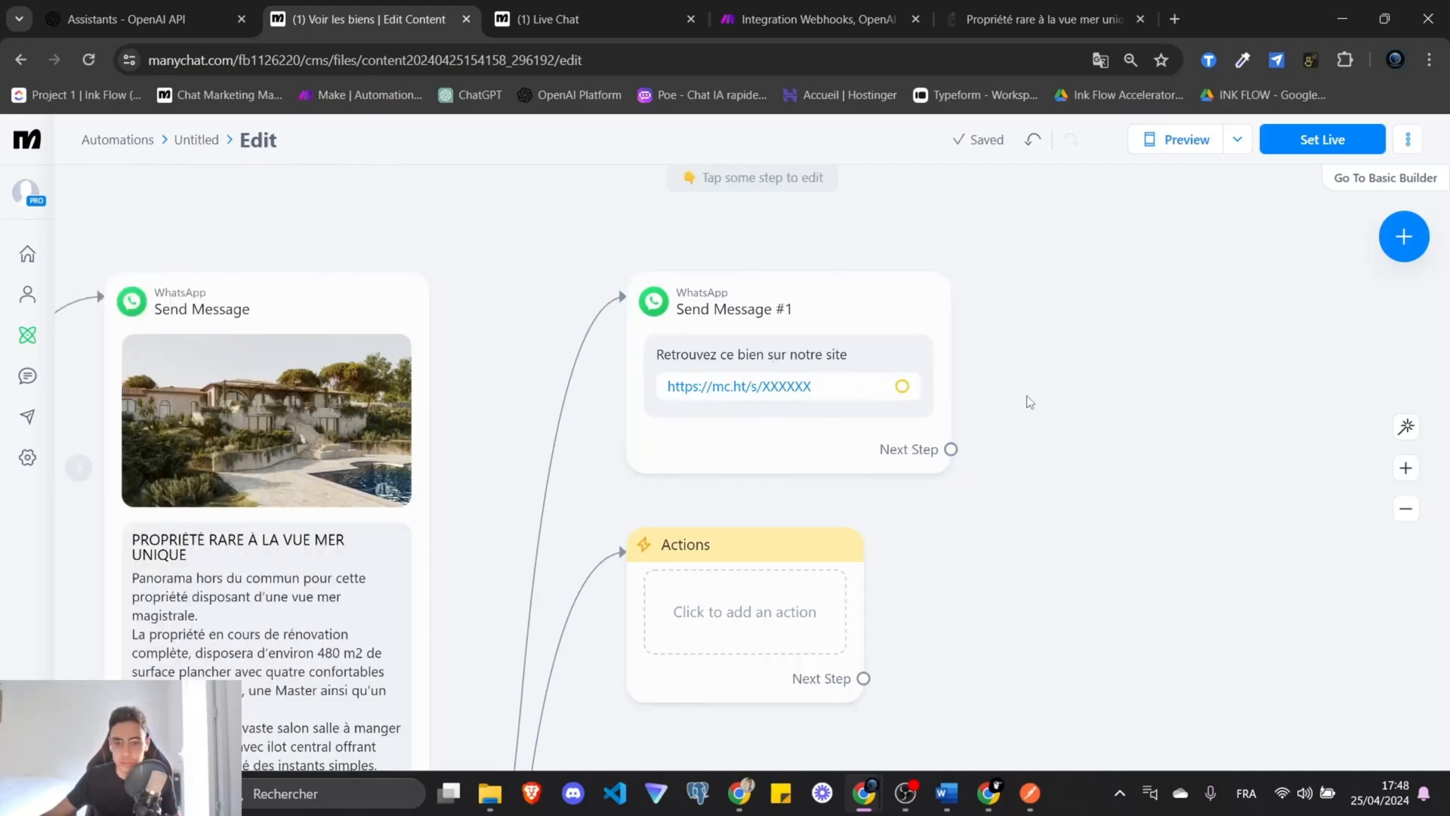
Write 'Réservez ce bien en prenant RDV ICI' in the other follow-up message.
click(847, 333)
click(833, 317)
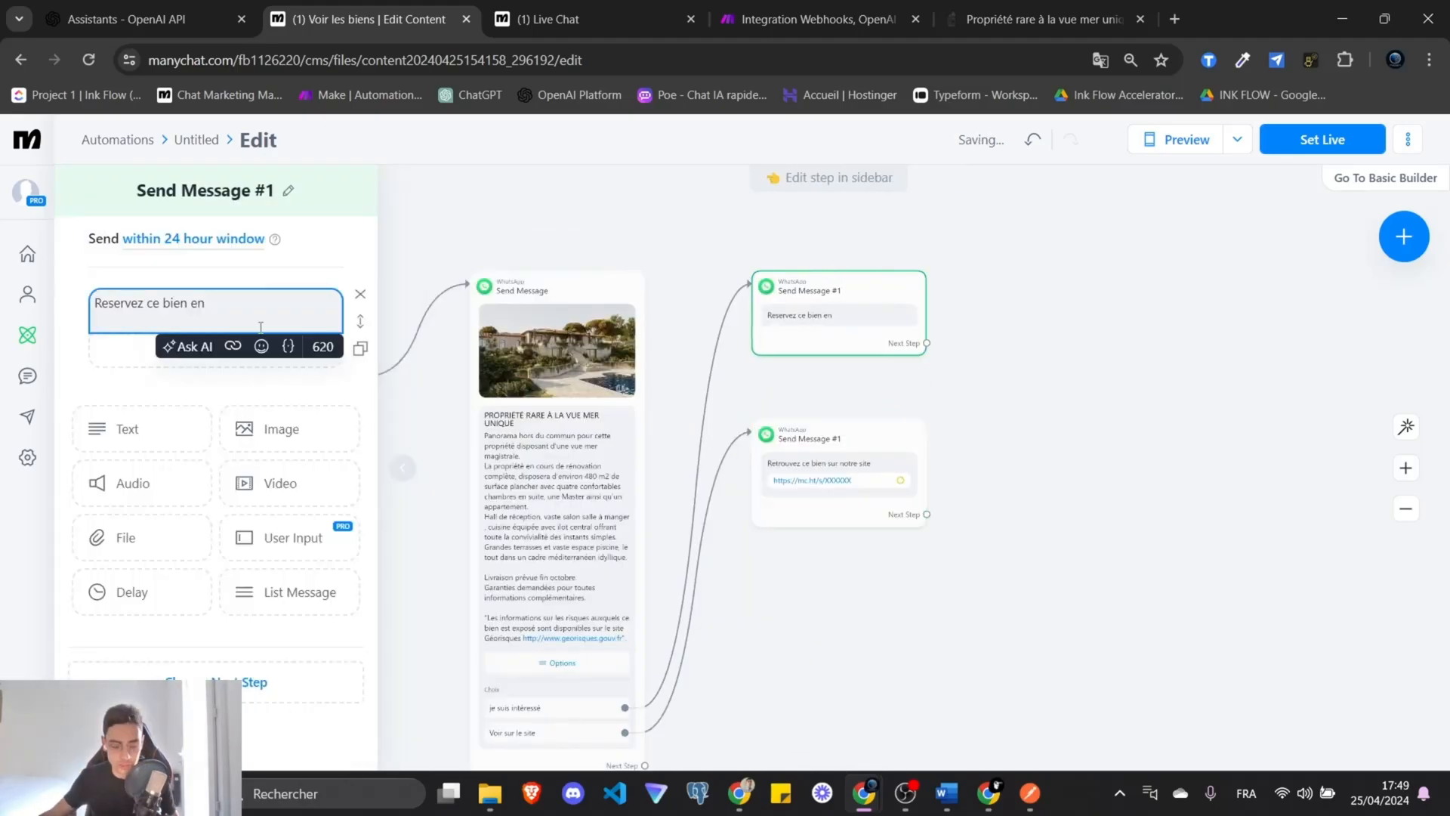
text(prenant RDV ICI)
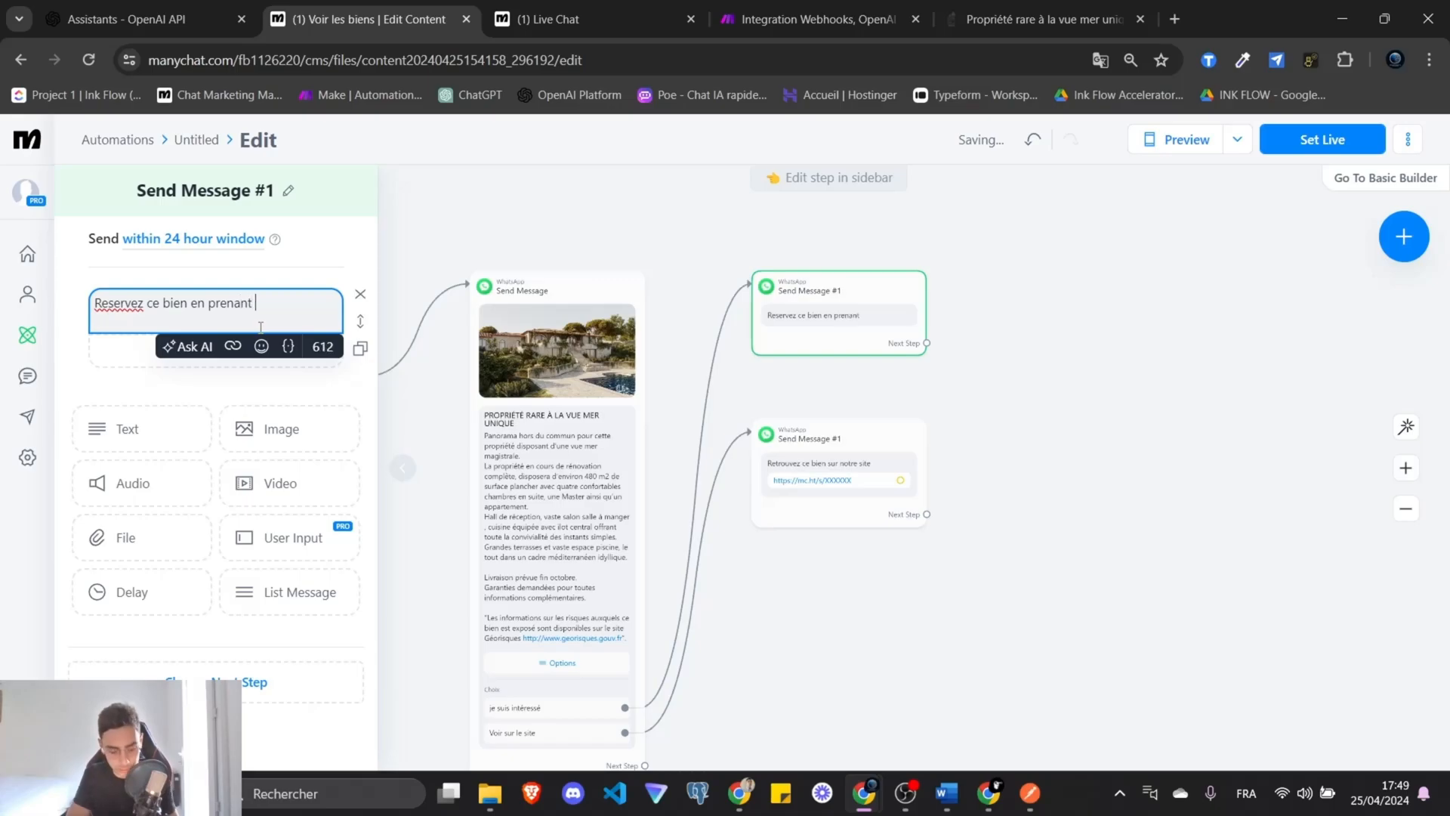
Link that message's ICI to the property page address as an Open website link.
click(233, 346)
click(217, 436)
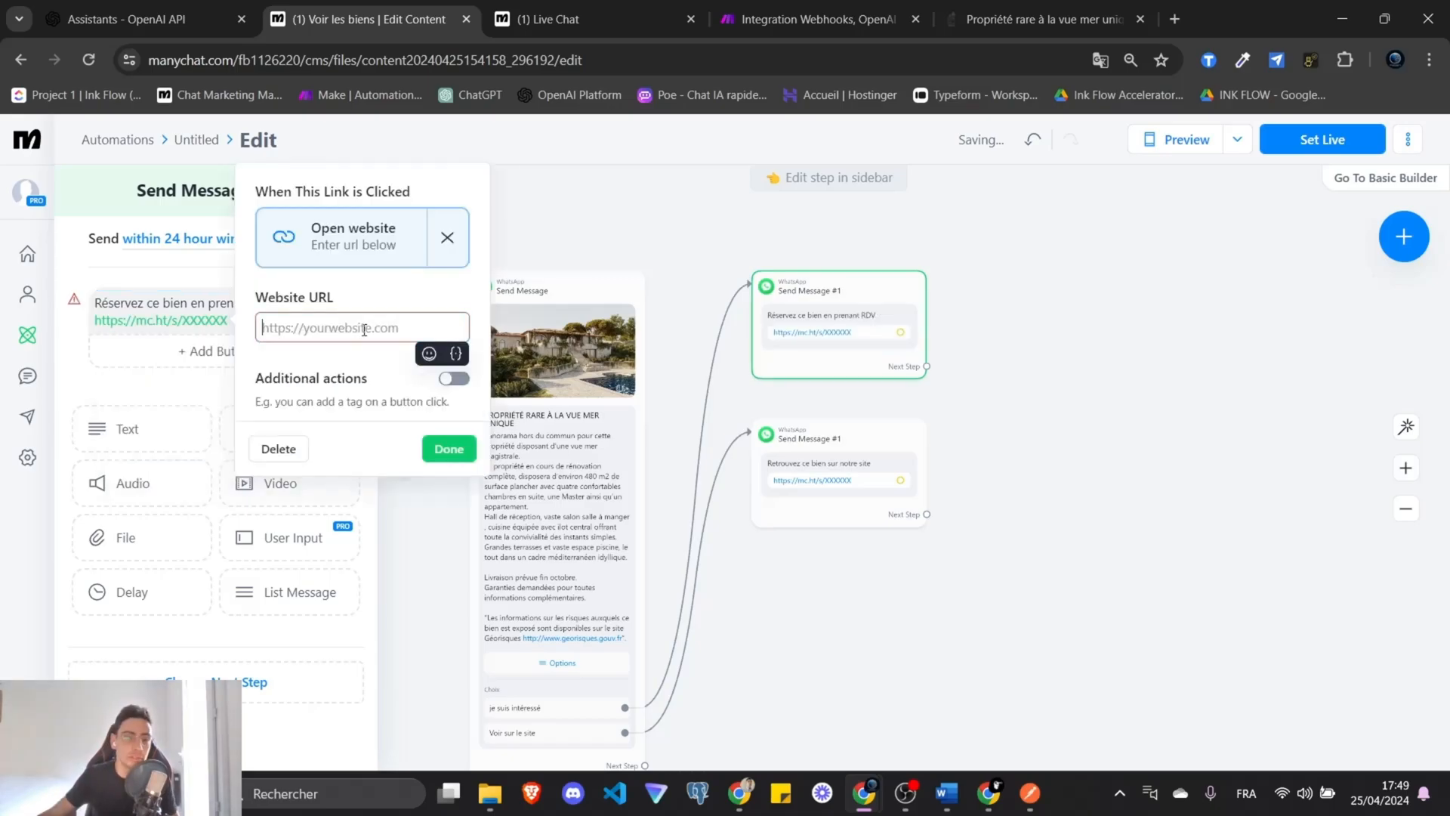
click(1042, 19)
click(823, 61)
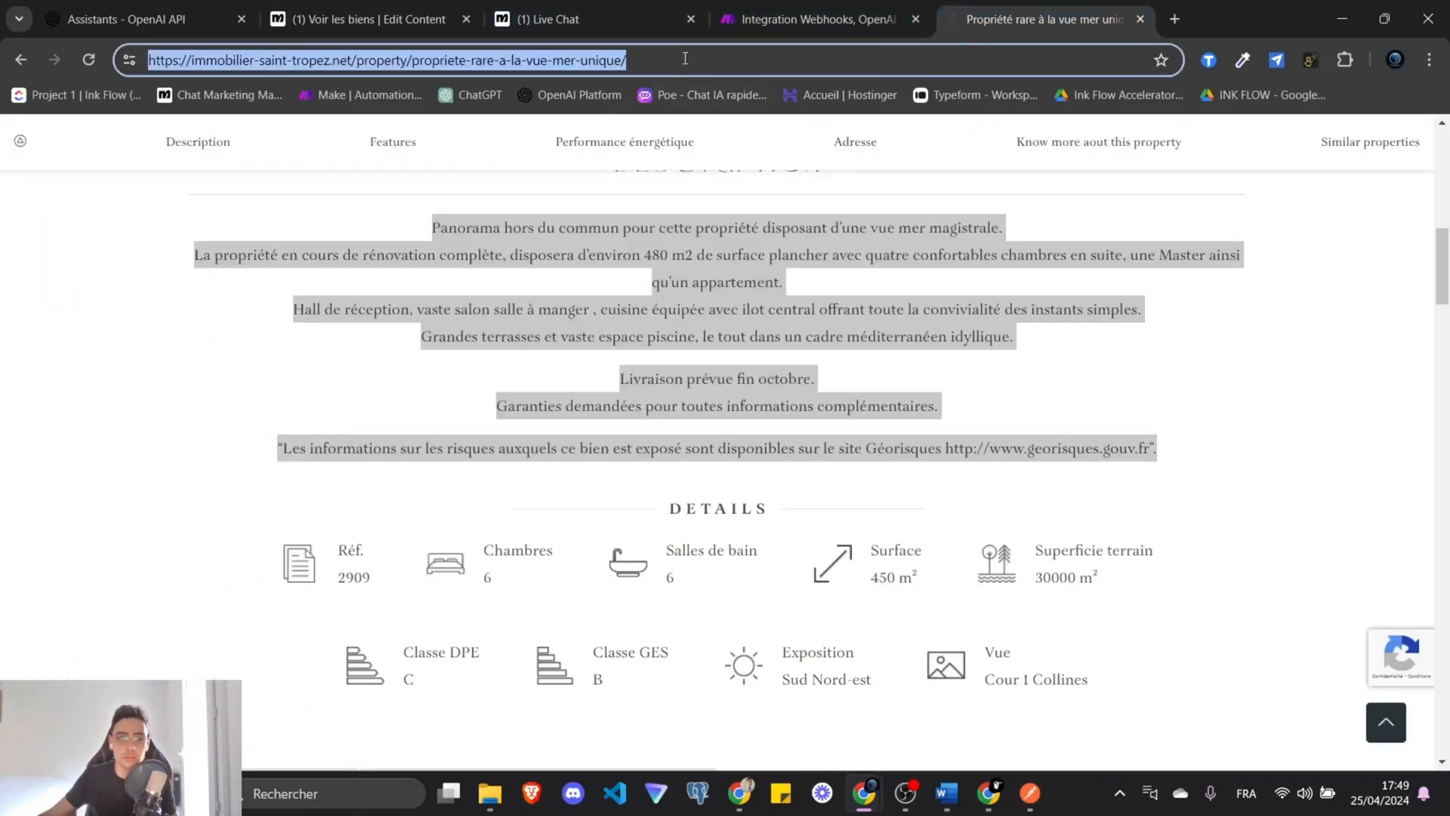
click(808, 19)
click(574, 19)
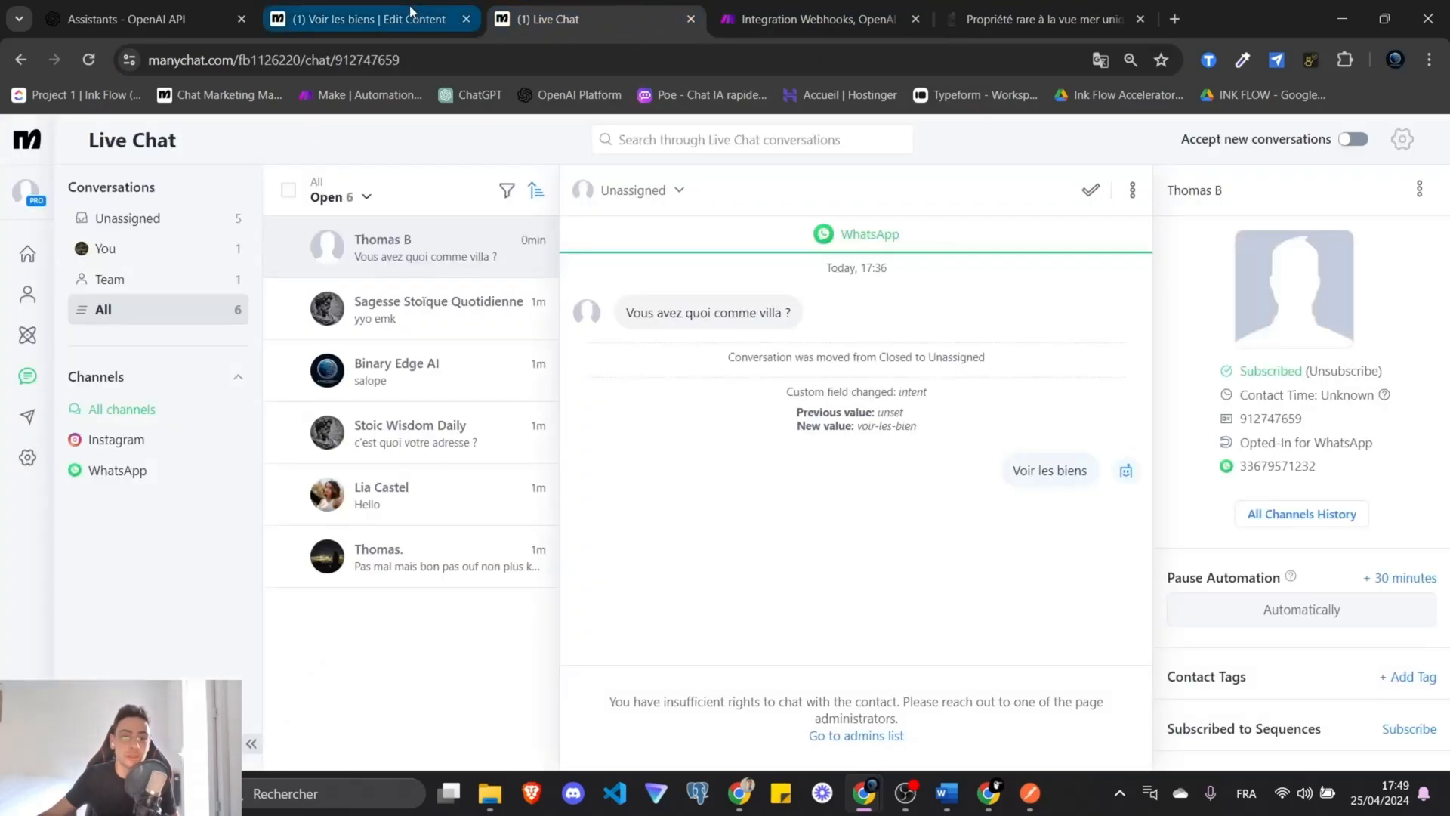
click(411, 16)
click(381, 327)
key(ctrl+v)
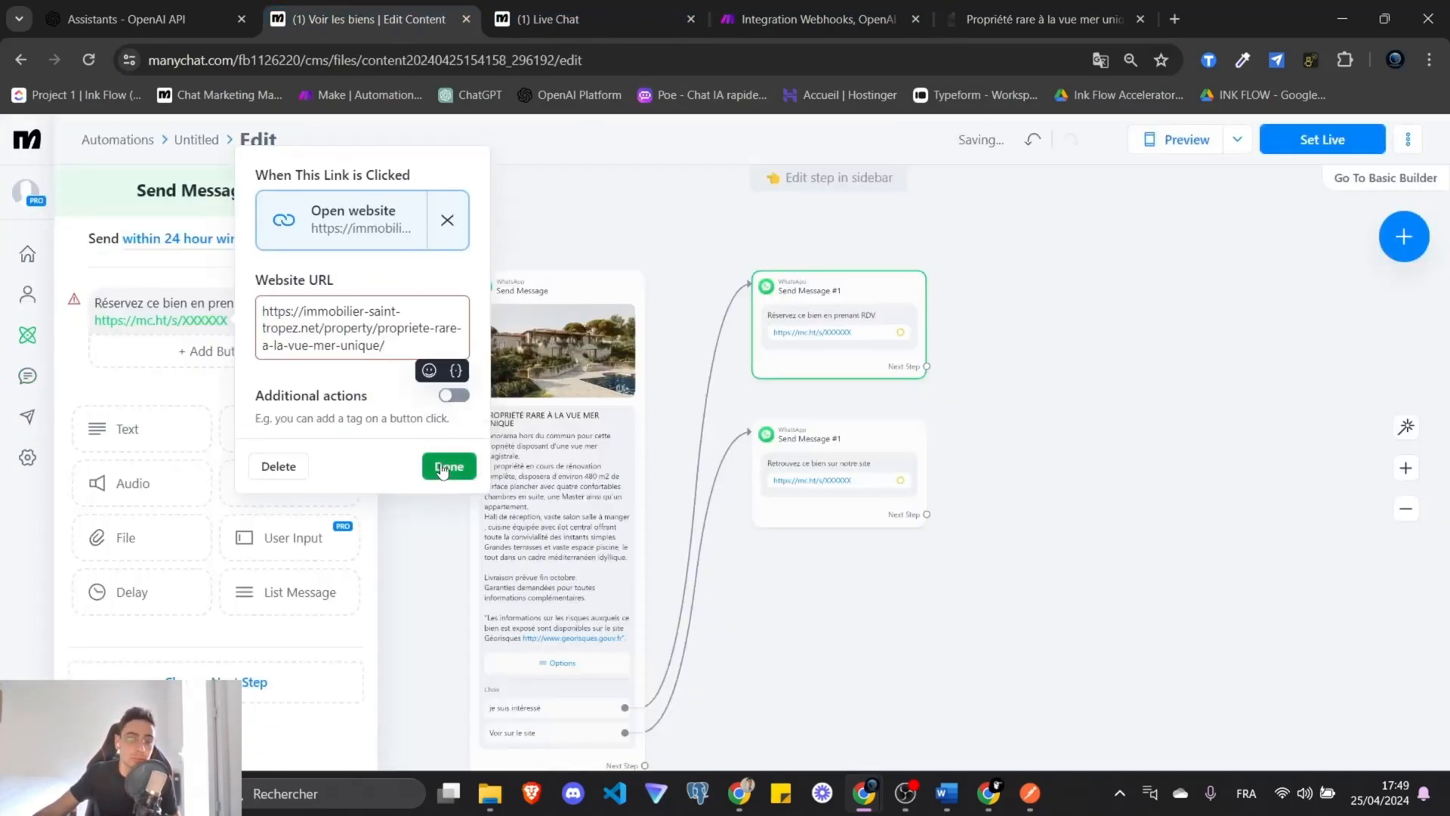
click(449, 449)
click(1197, 518)
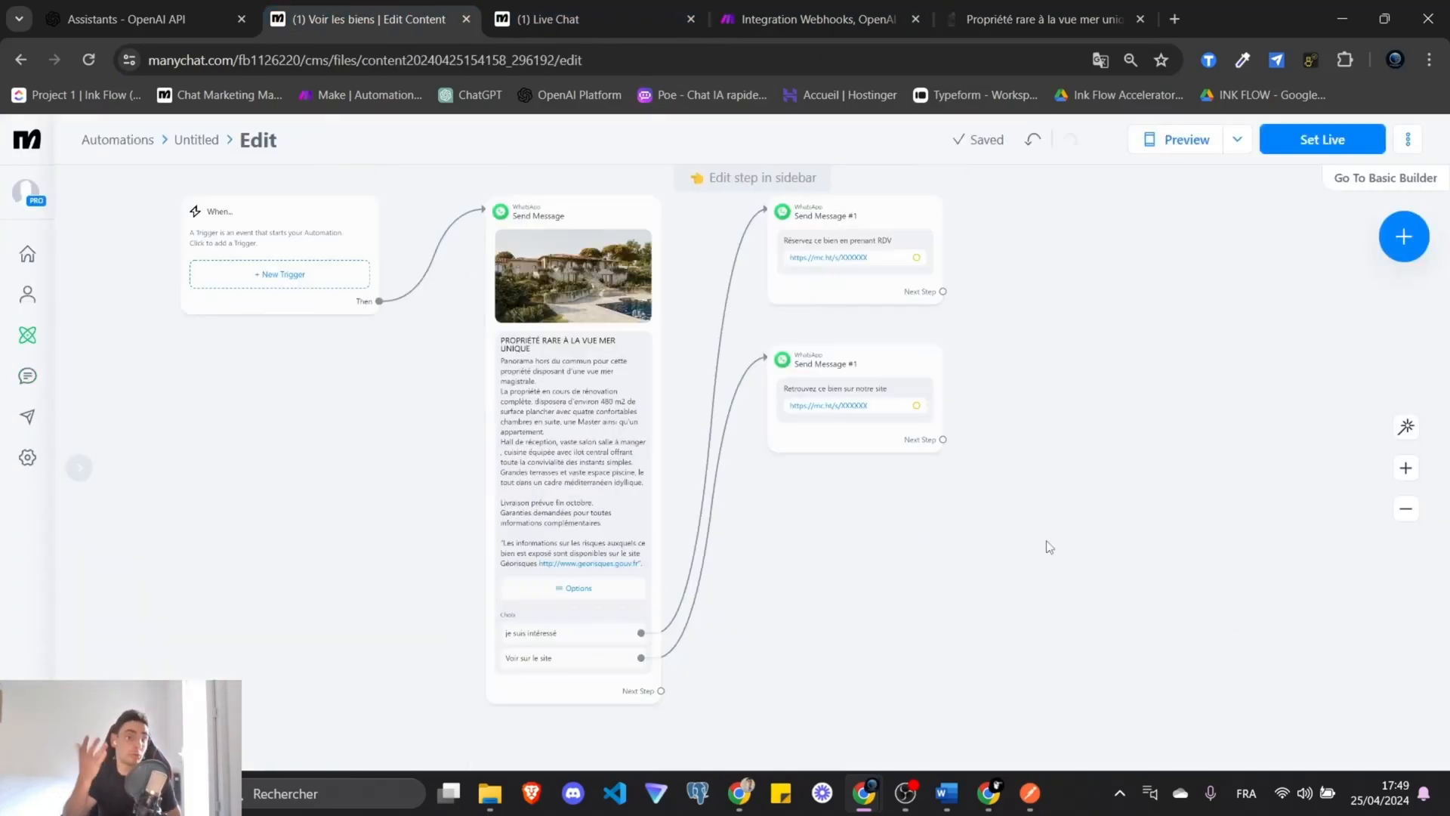
scroll(1012, 563, down, 3)
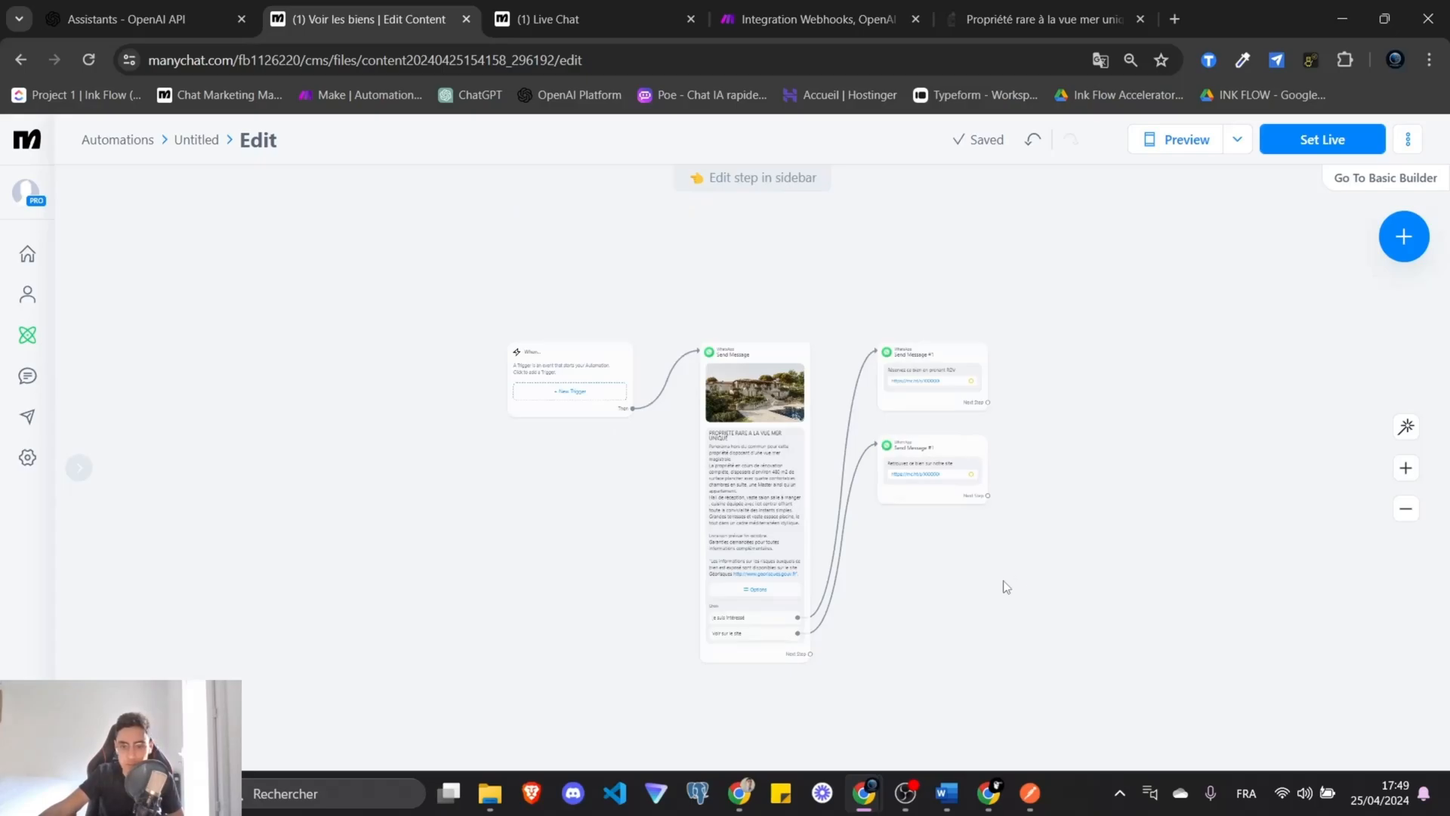
Set the Voir les biens automation live and review the property message's options.
scroll(1007, 580, up, 2)
click(1317, 140)
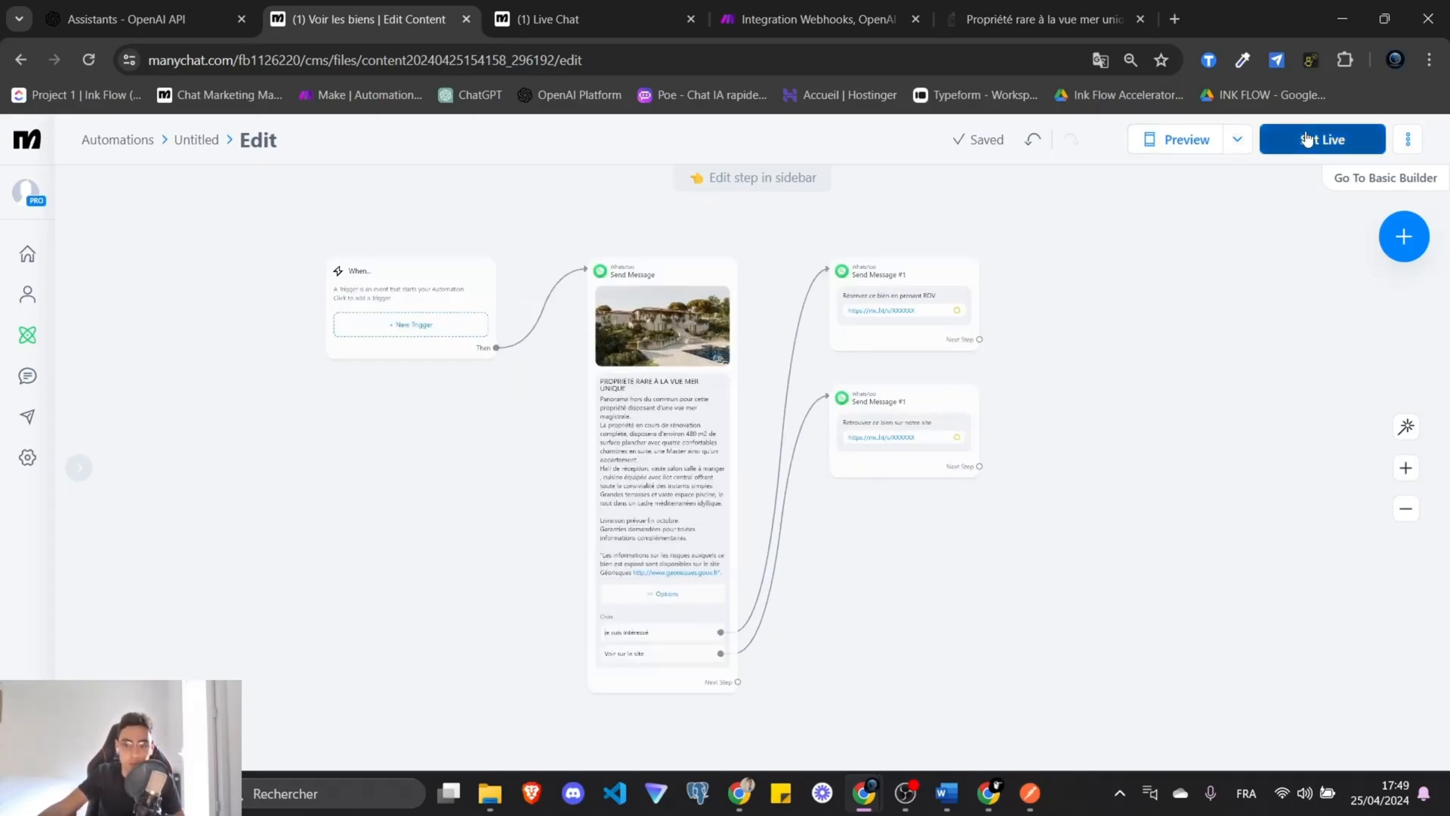
click(643, 498)
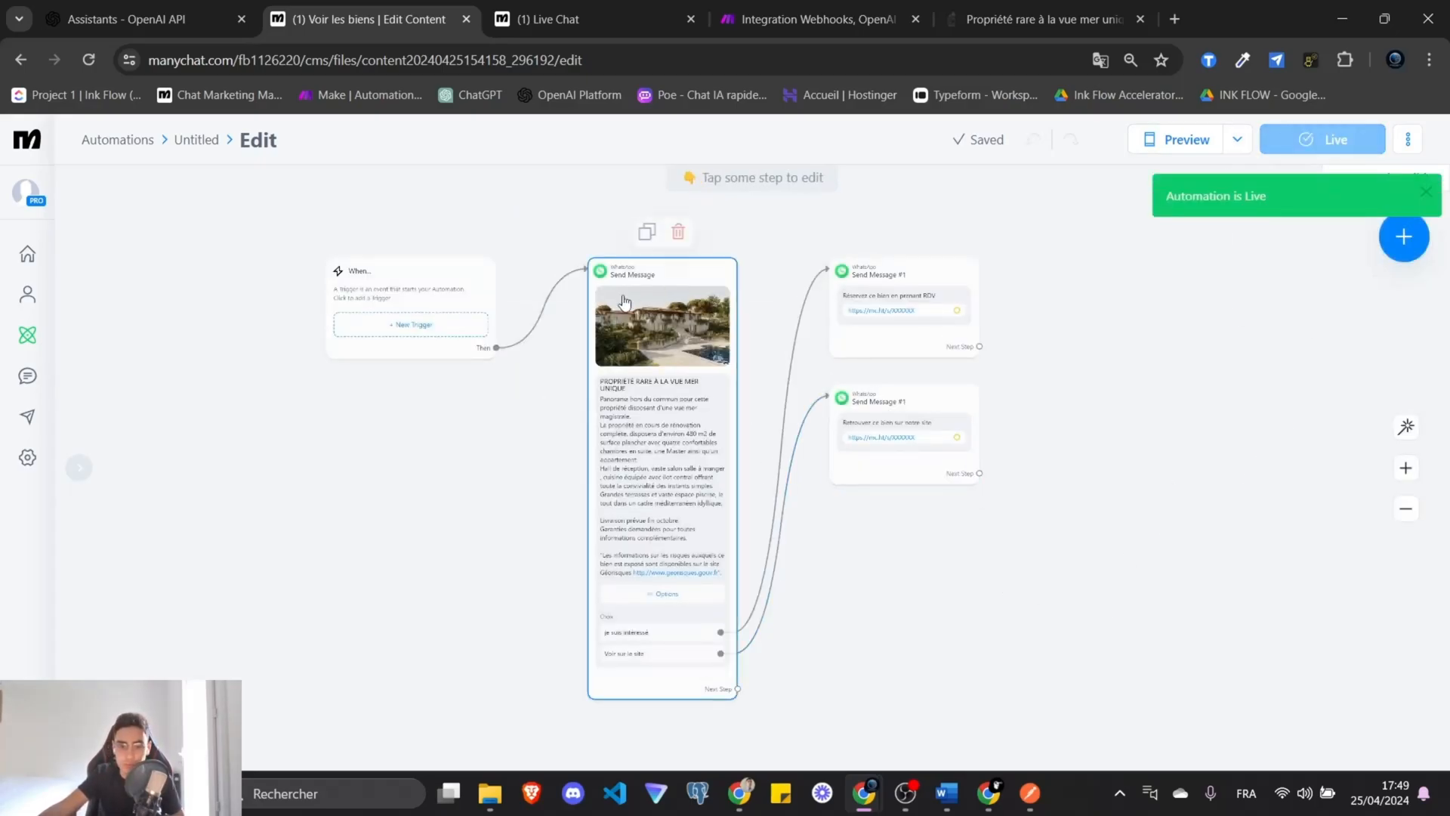
click(660, 508)
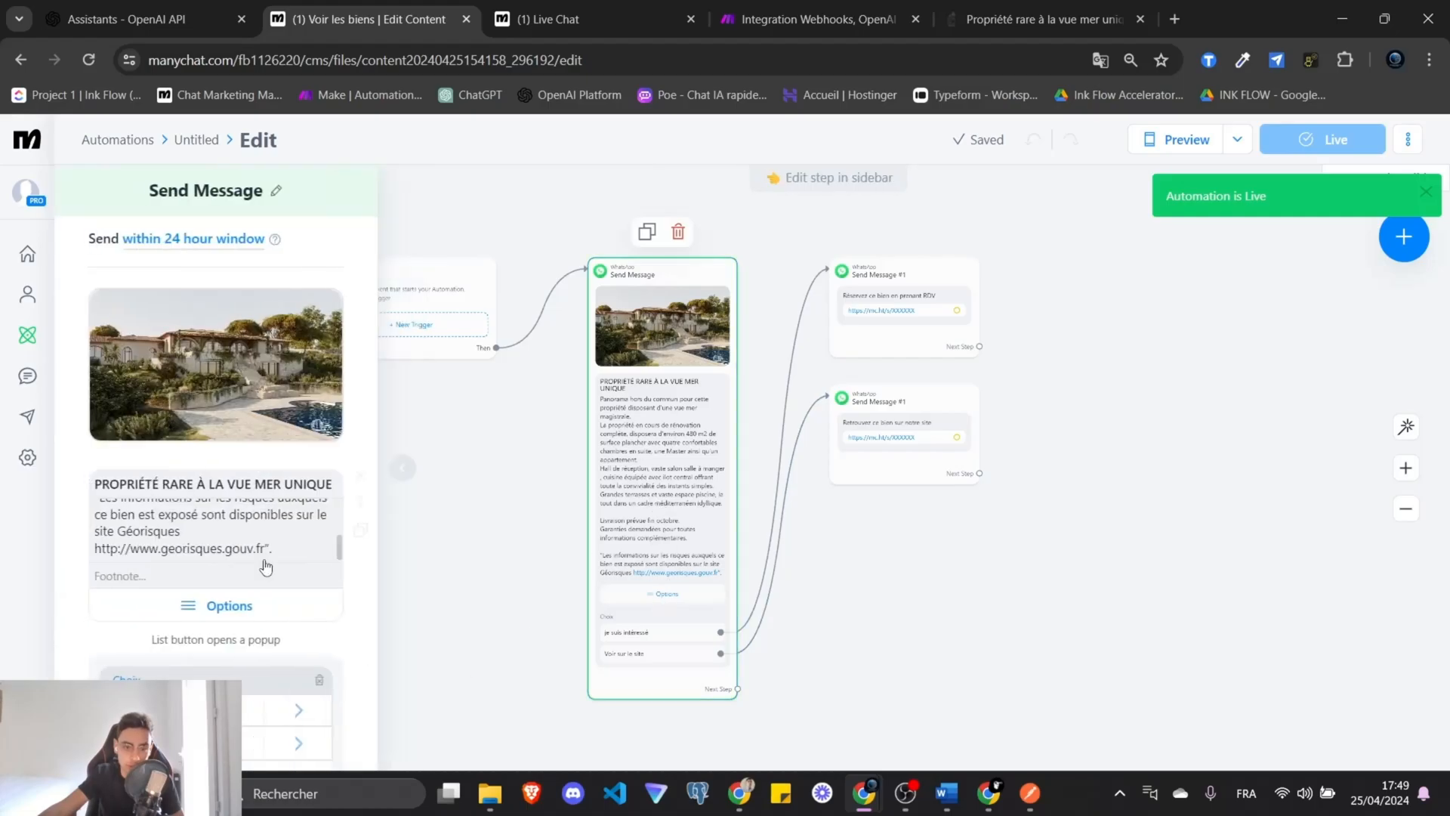
scroll(200, 547, down, 5)
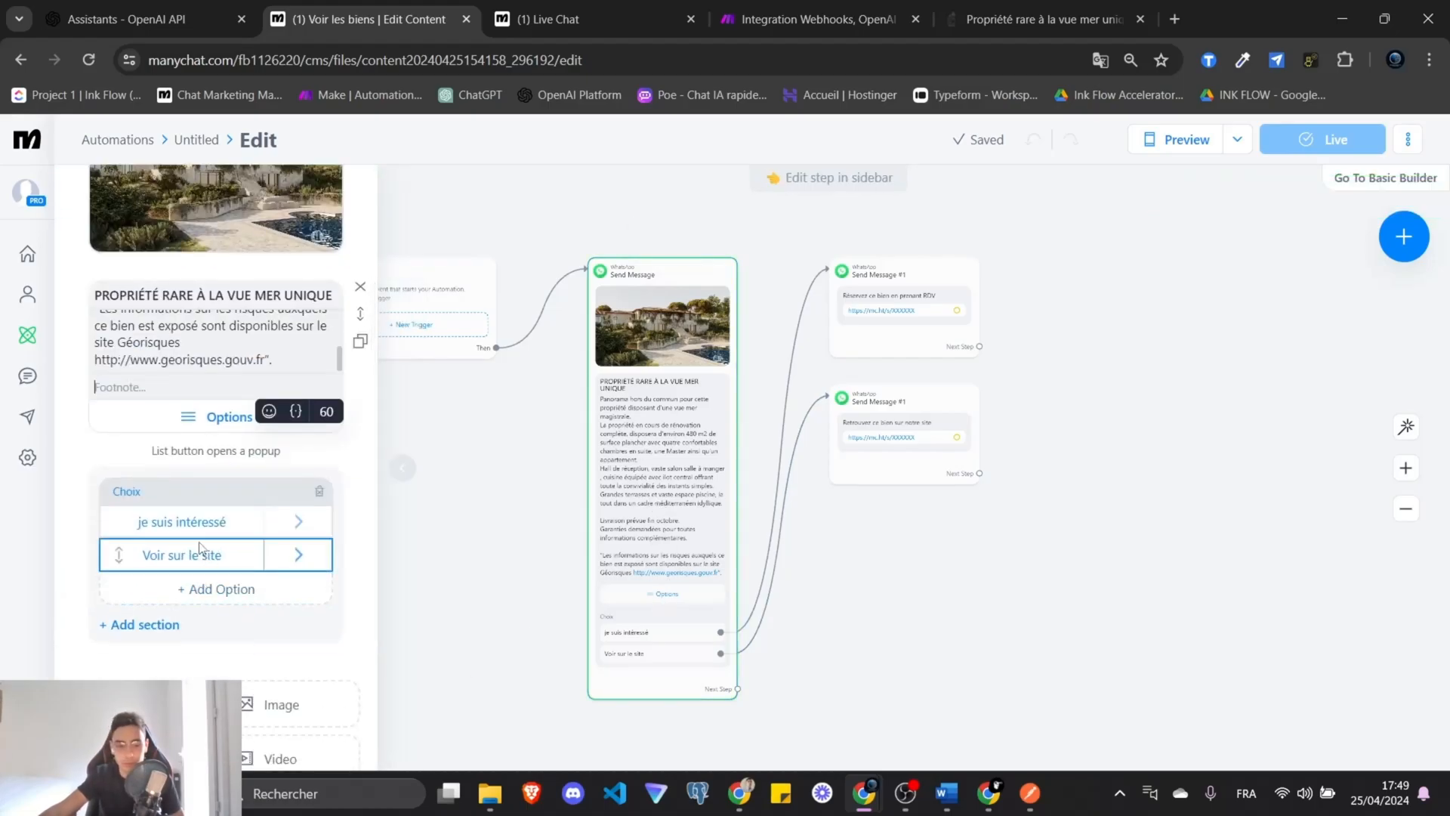
scroll(201, 548, down, 3)
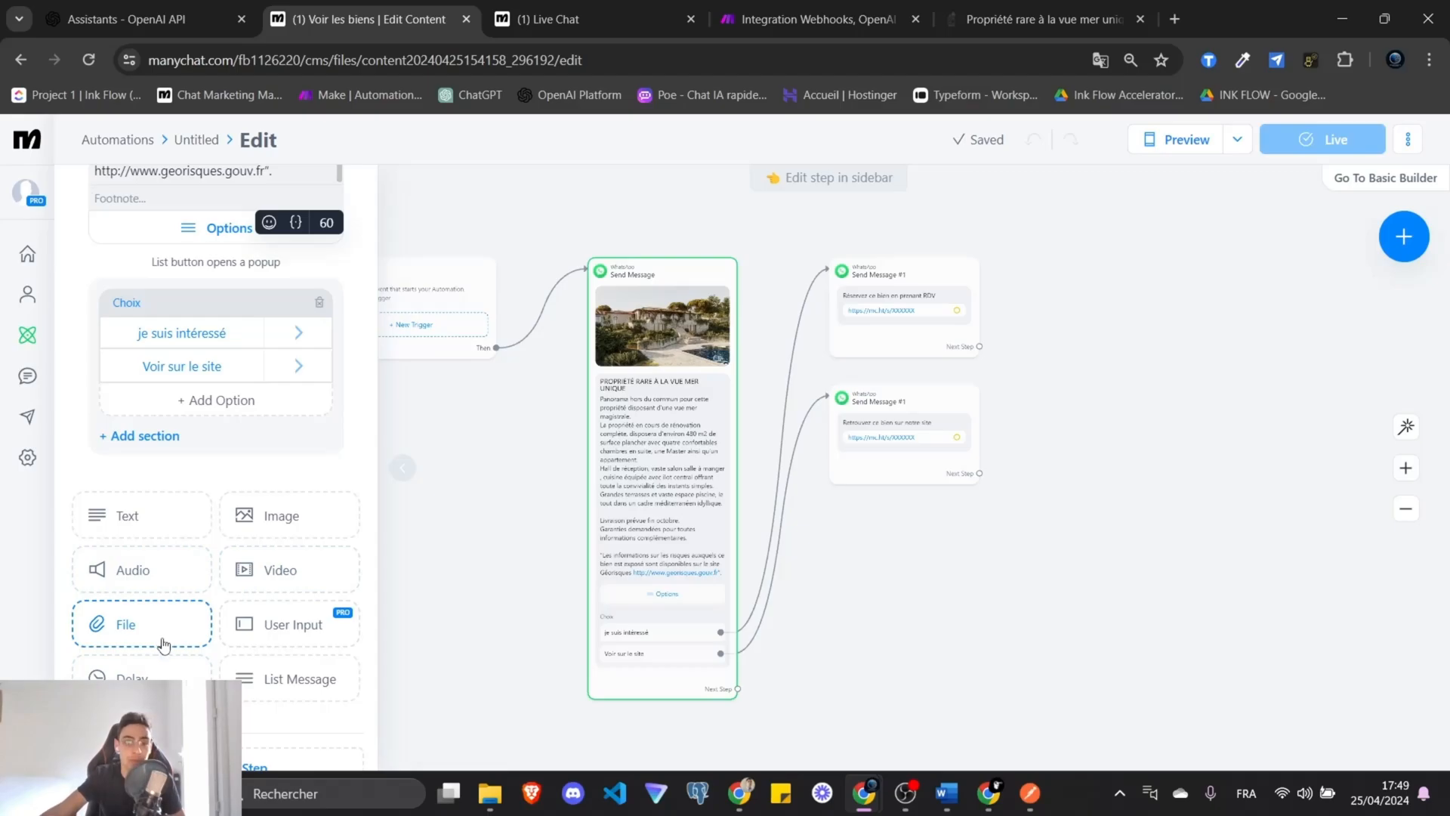
scroll(166, 645, down, 1)
scroll(166, 642, up, 5)
Open the TEST automation and delete the voir-les-bien Send Message step.
scroll(247, 388, up, 1)
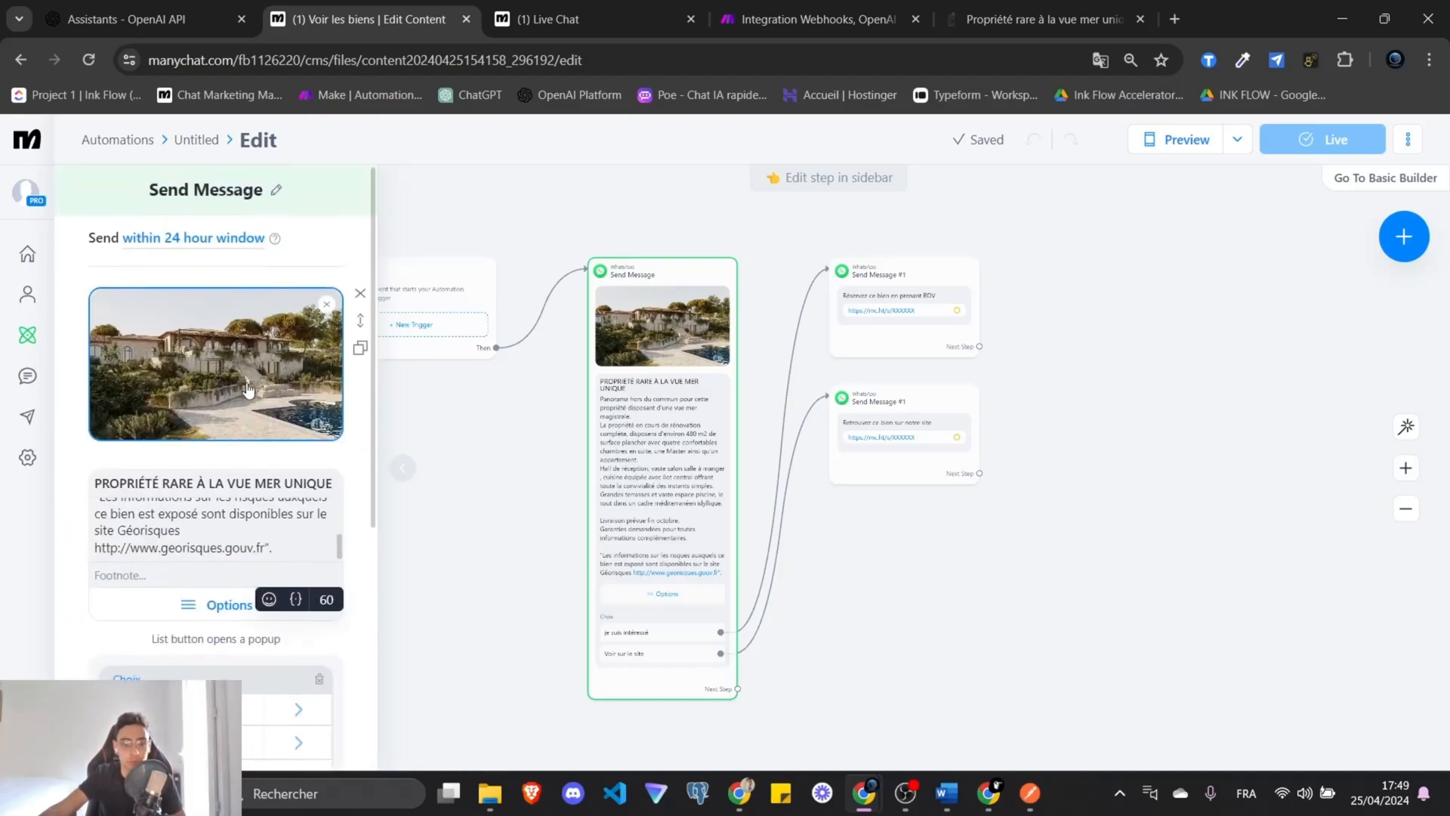
click(486, 430)
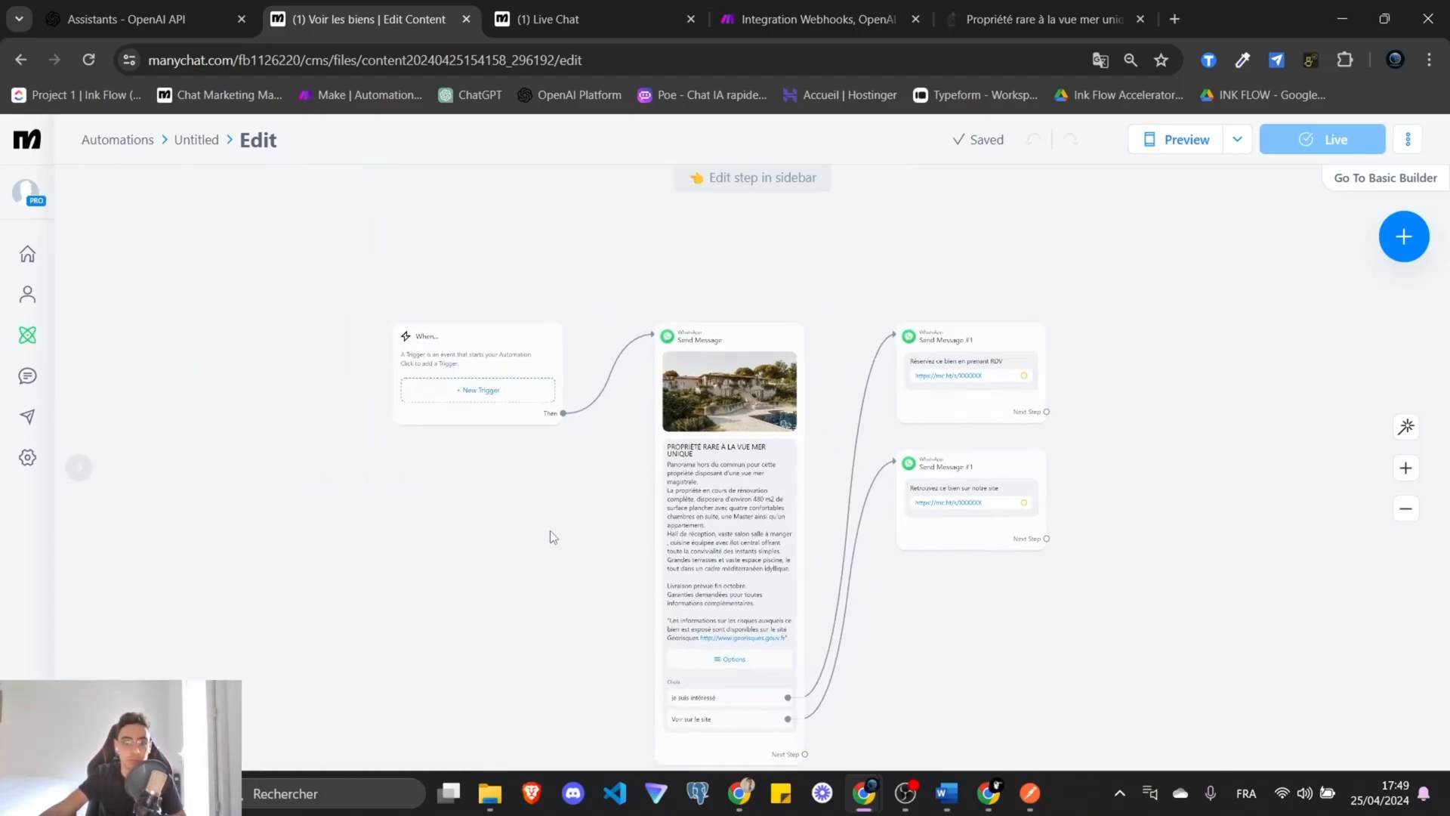
click(106, 143)
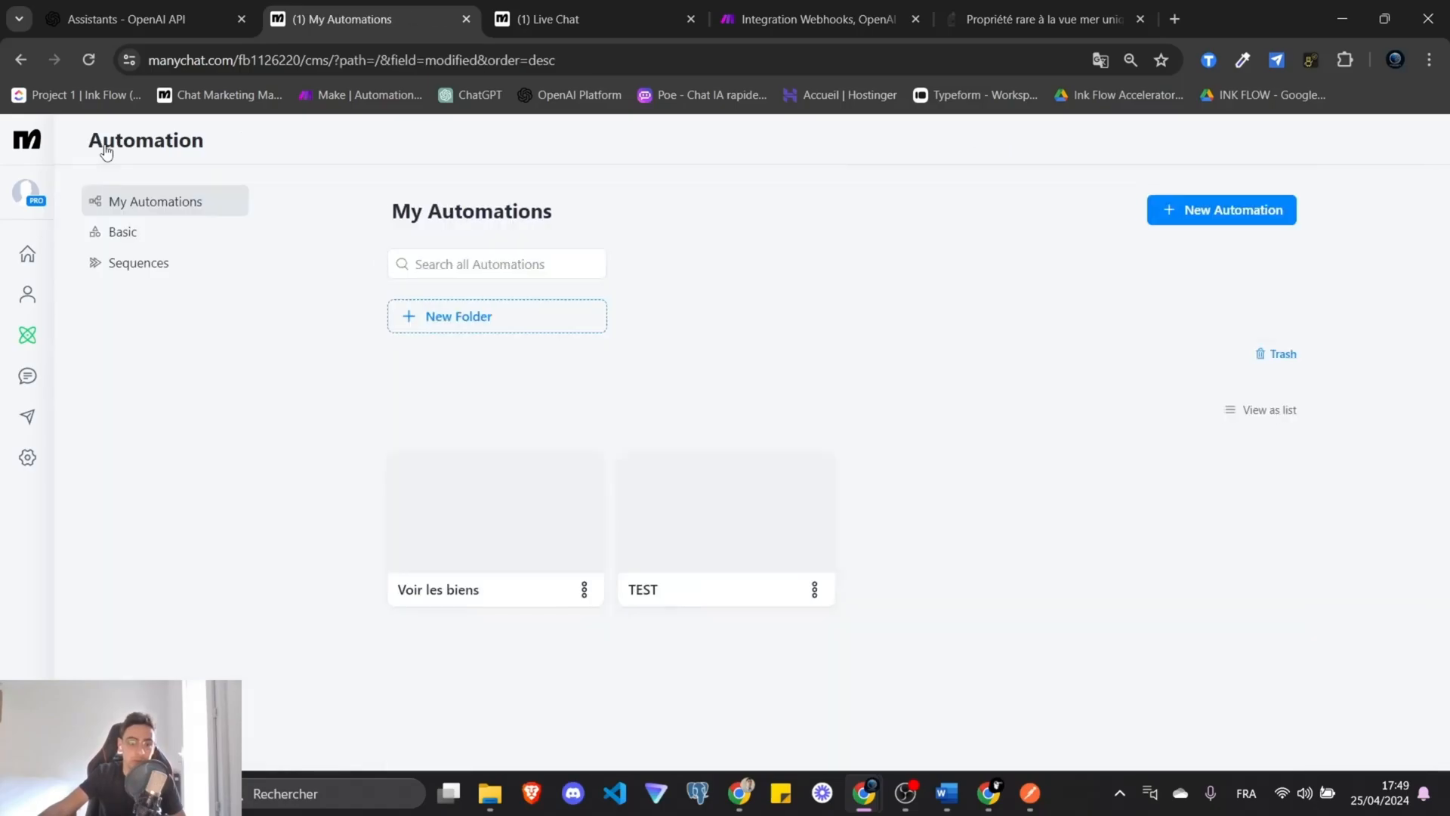
click(751, 518)
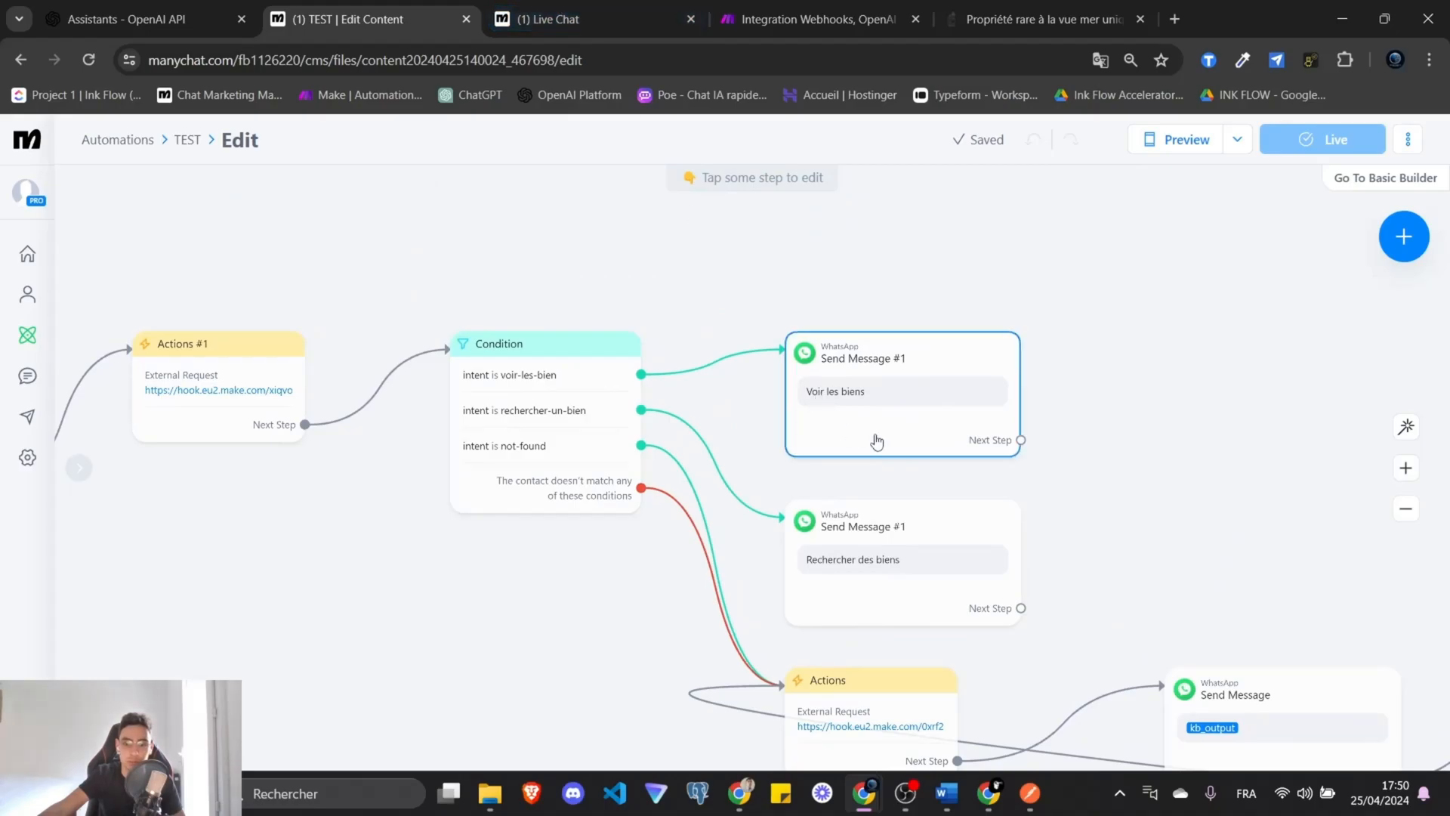
key(Delete)
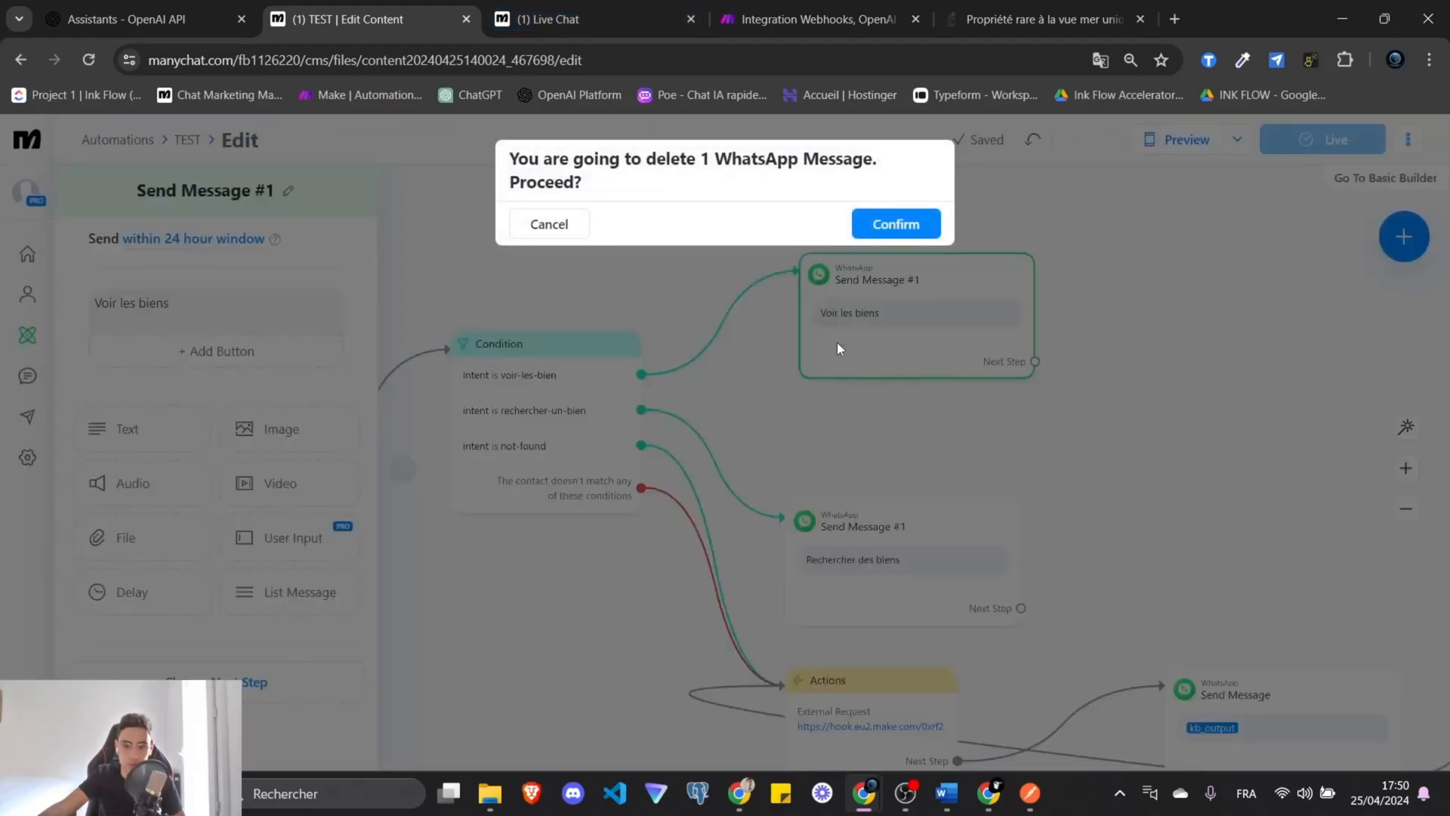
click(883, 229)
Add a Start Automation step on the voir-les-bien branch running Voir les biens.
drag(641, 375, 774, 296)
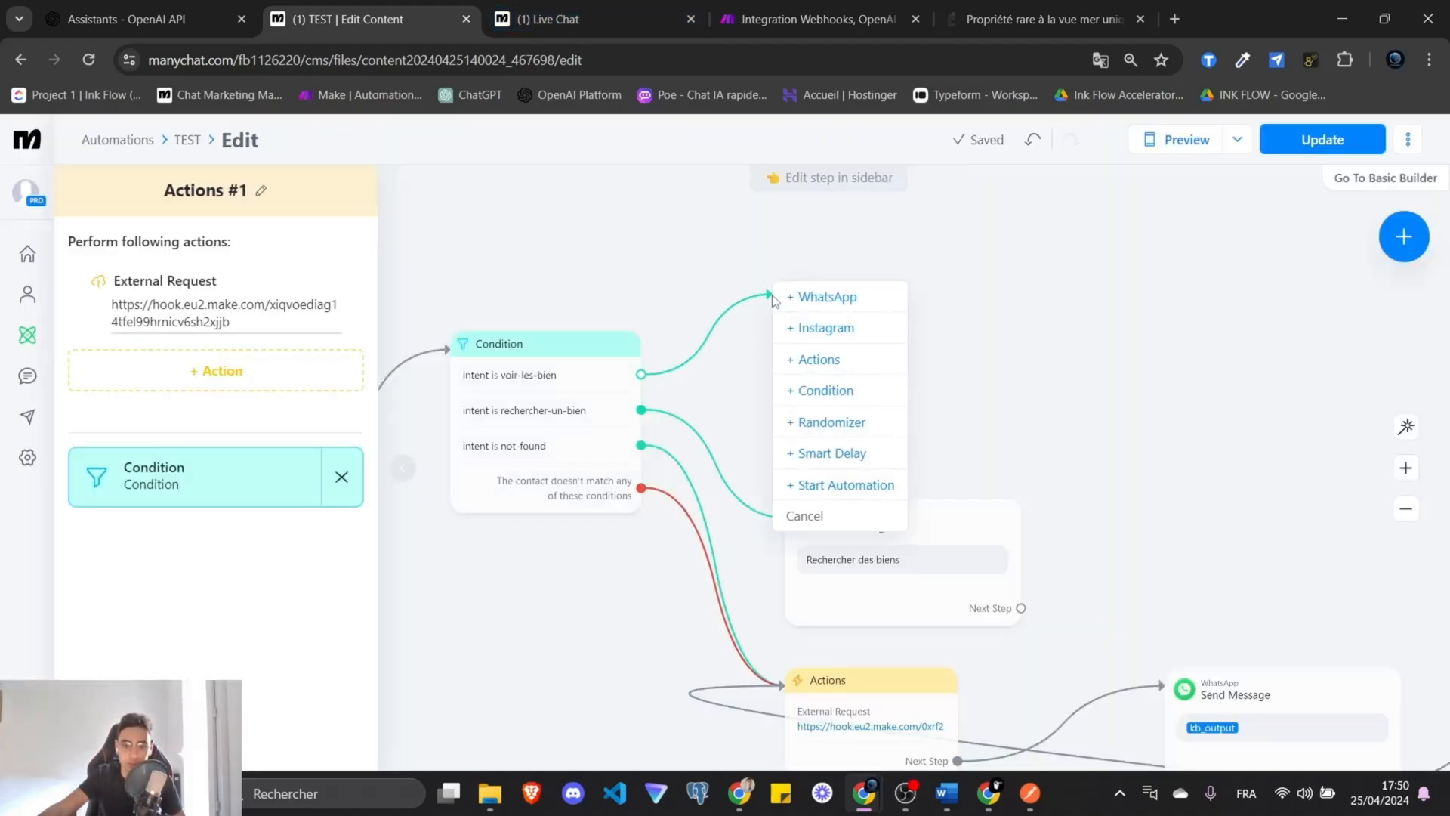
click(845, 486)
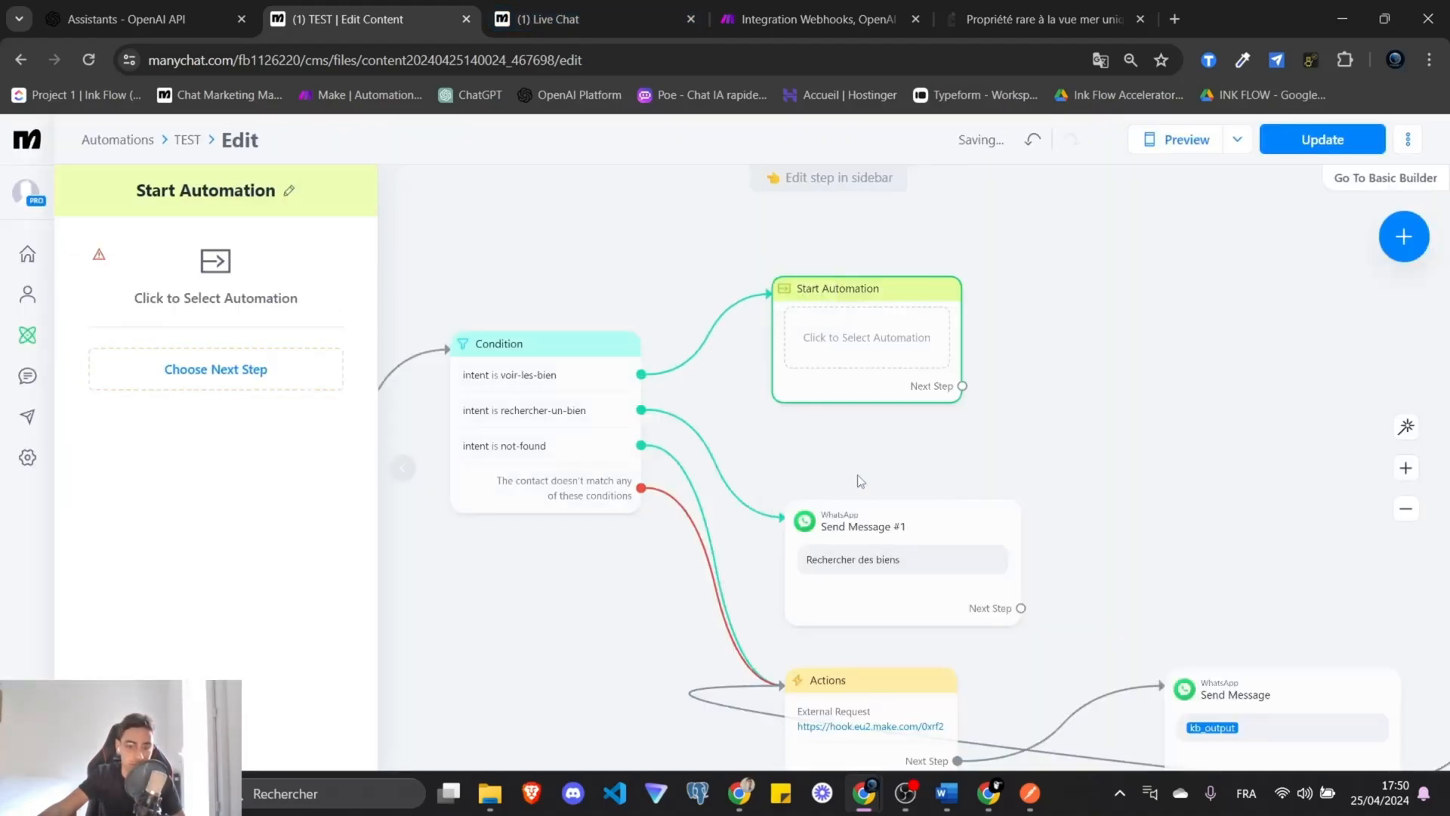
click(238, 271)
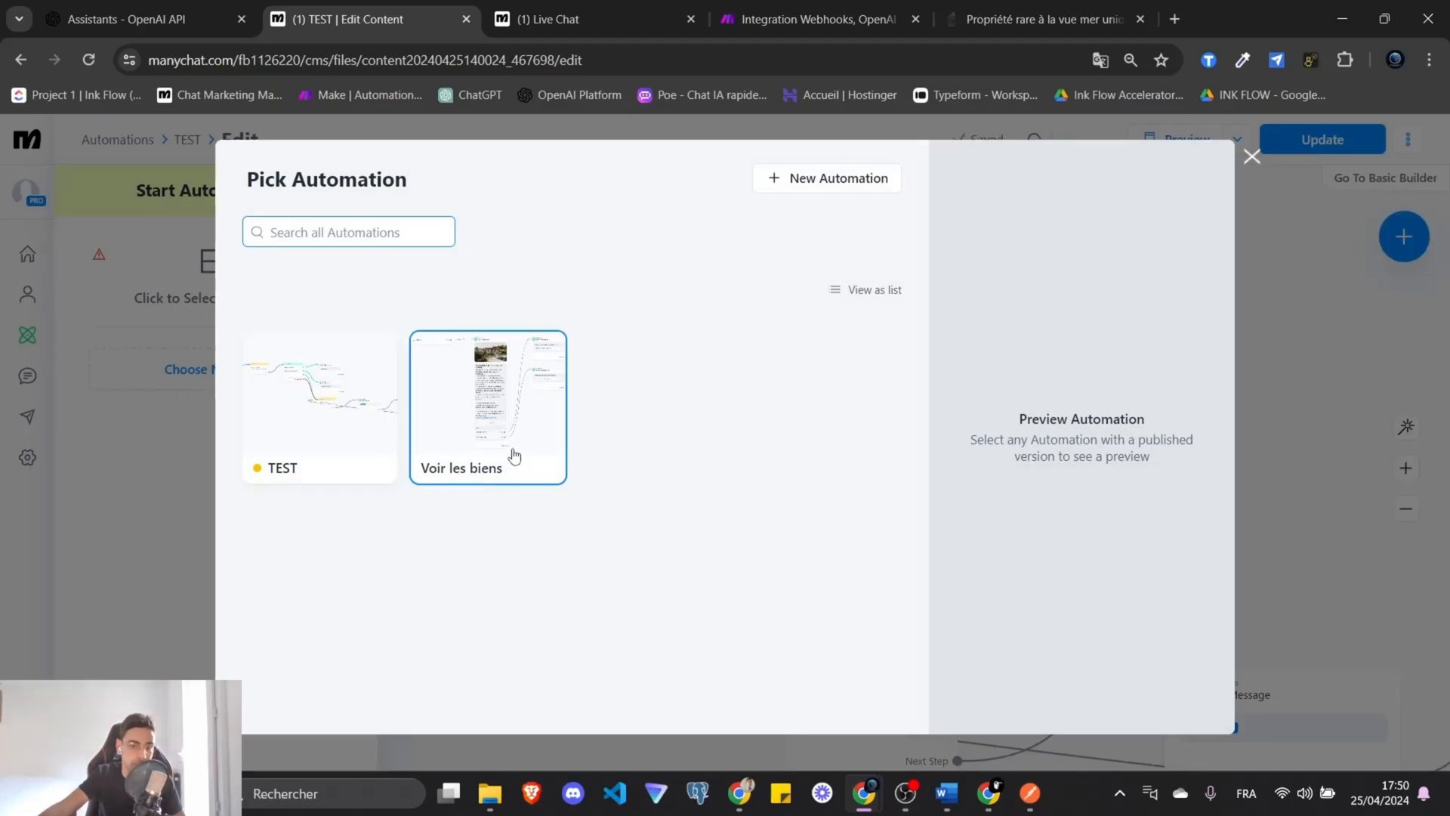
click(493, 415)
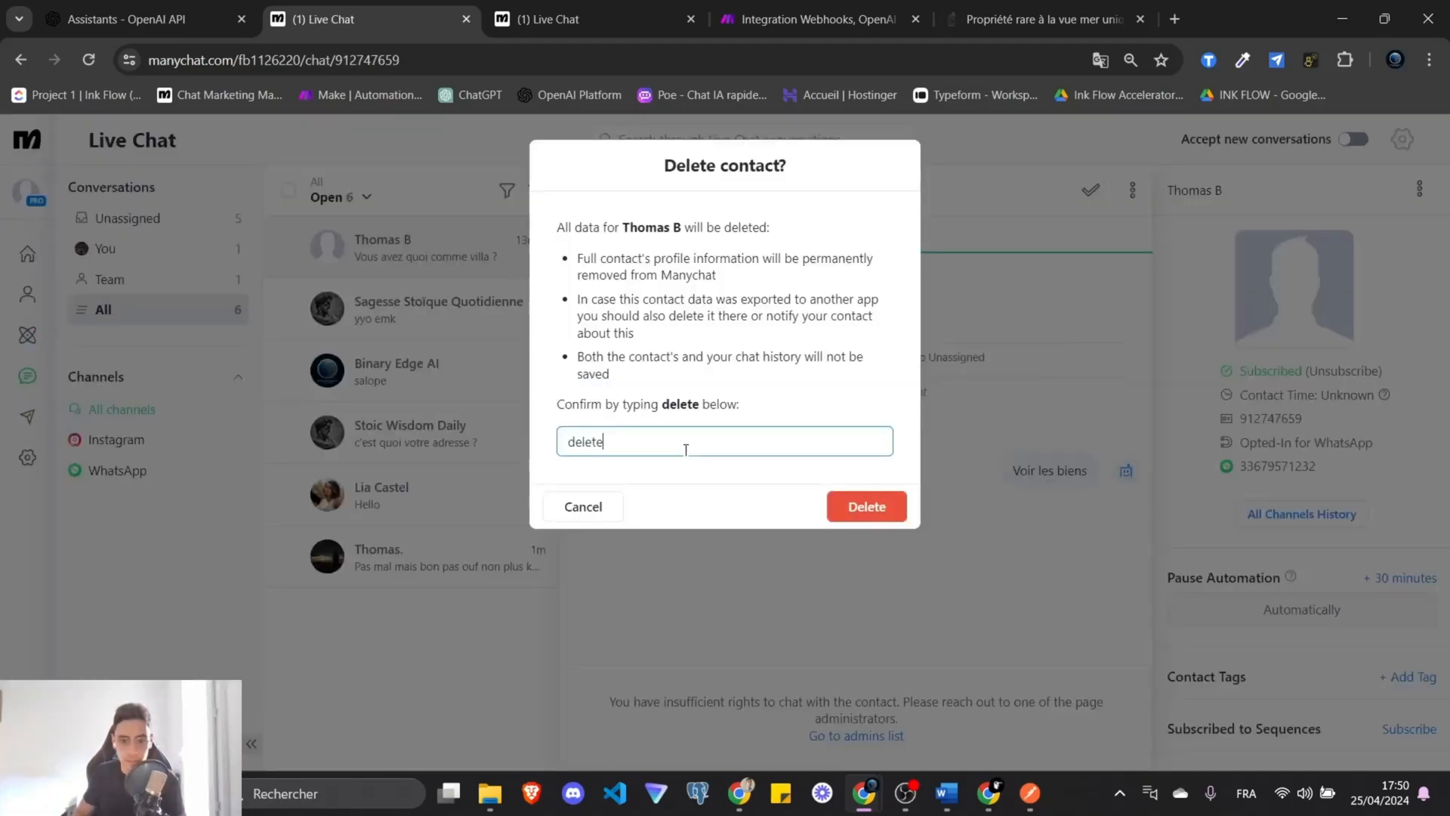
Confirm deletion of the test WhatsApp contact and go back to the Live Chat inbox.
click(876, 506)
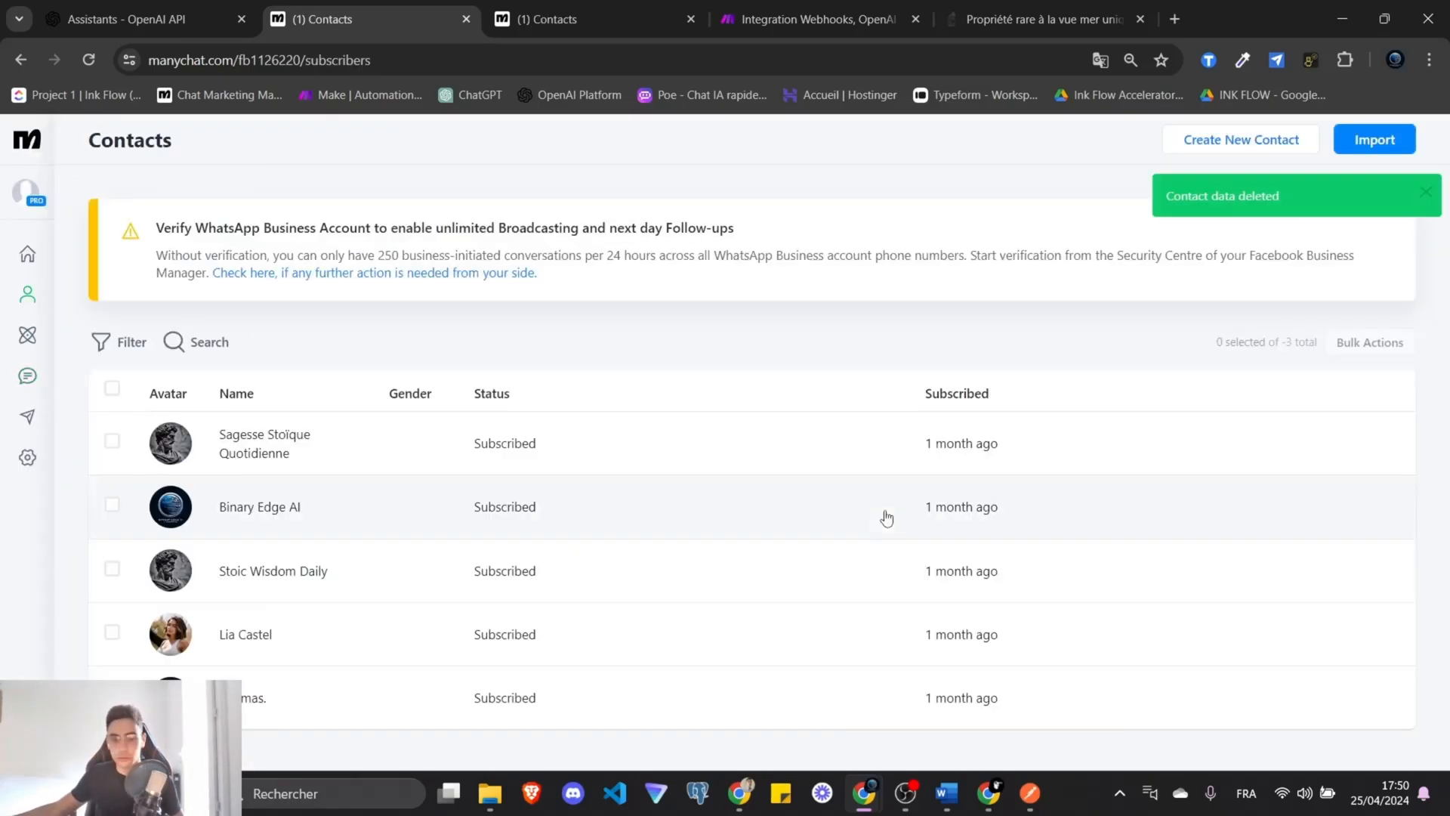
click(29, 377)
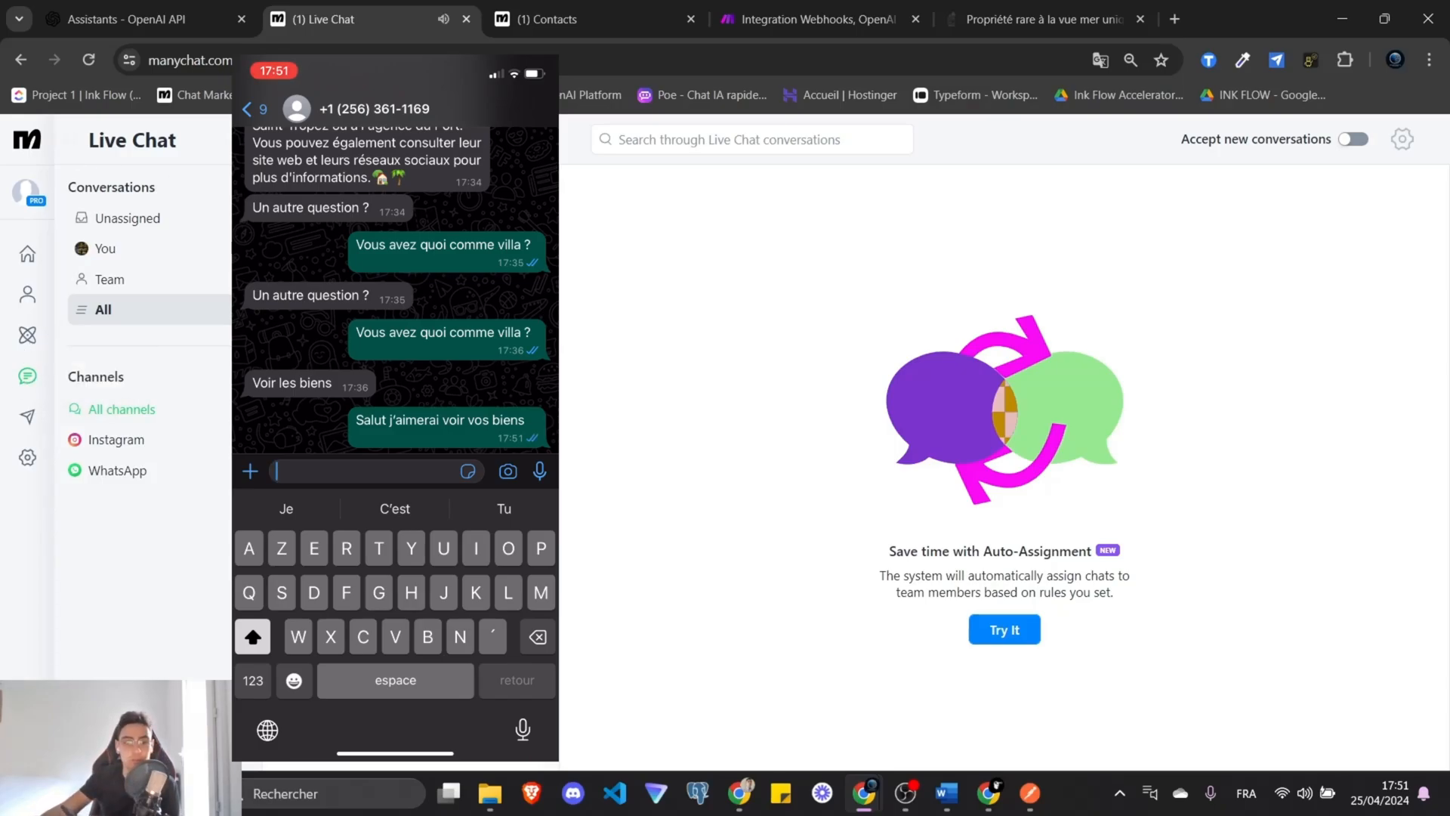
Check the contact's voir-les-bien intent and bot reply, then open the TEST flow editor.
click(393, 245)
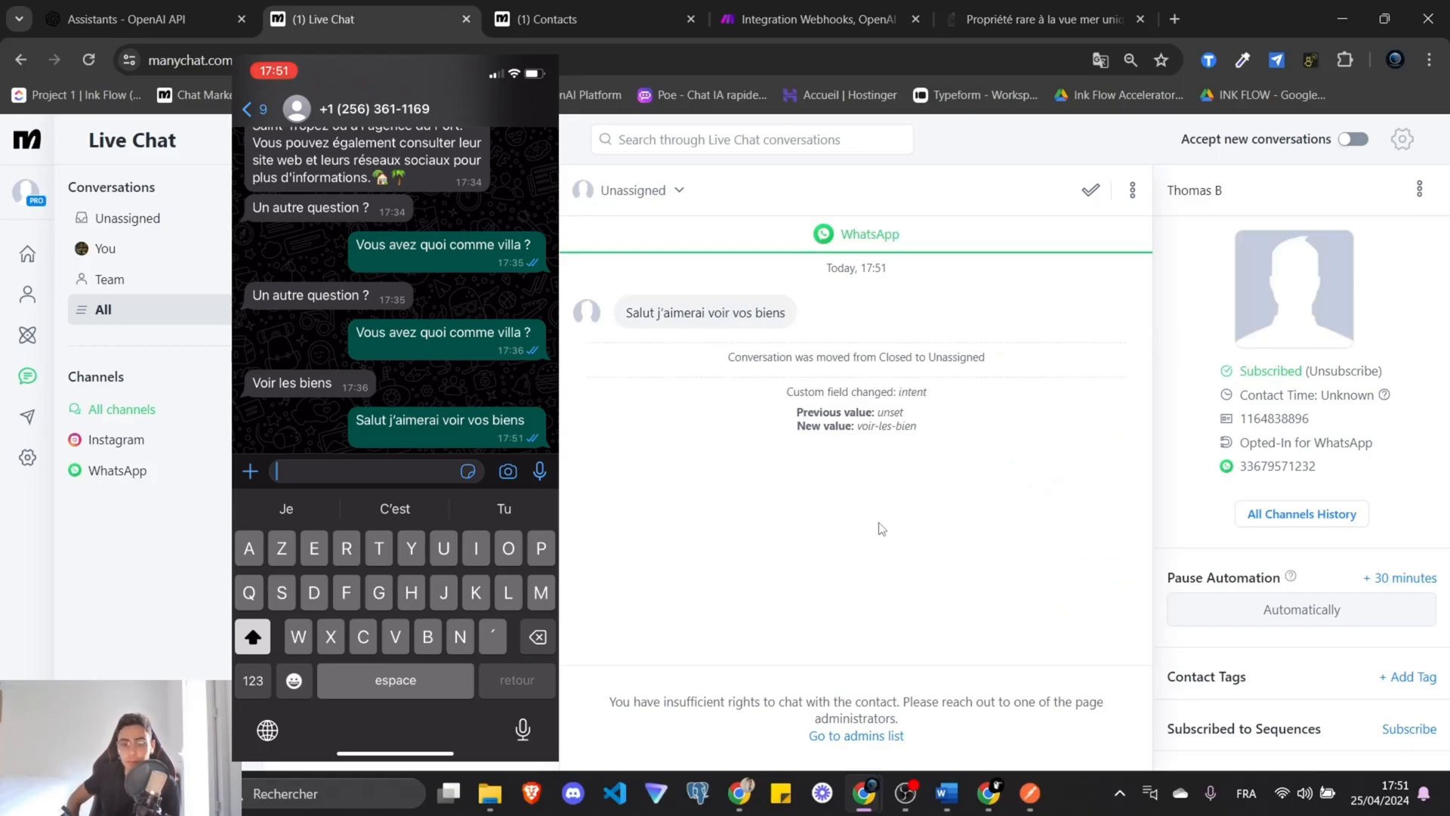
drag(918, 426, 860, 425)
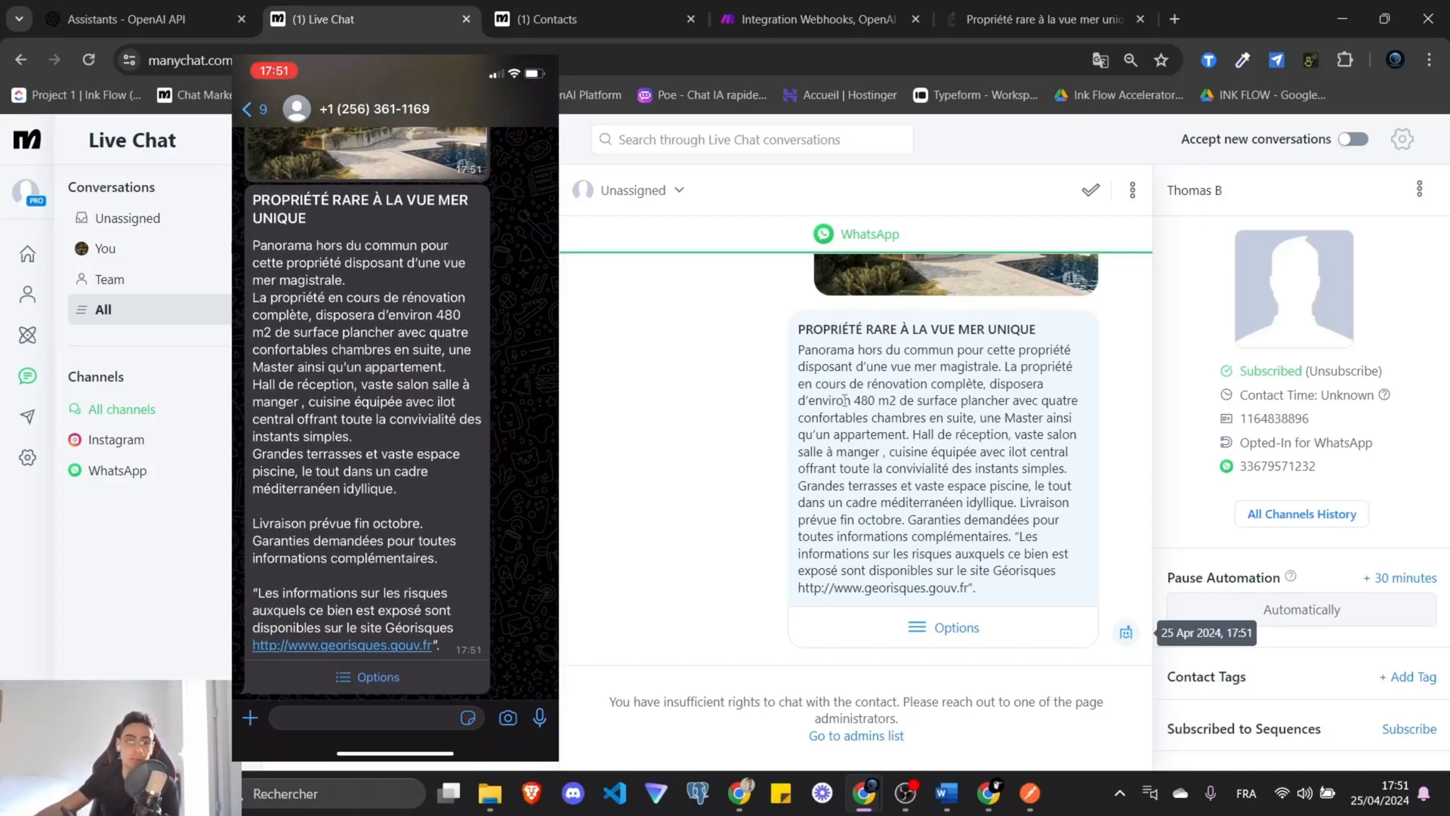
click(558, 19)
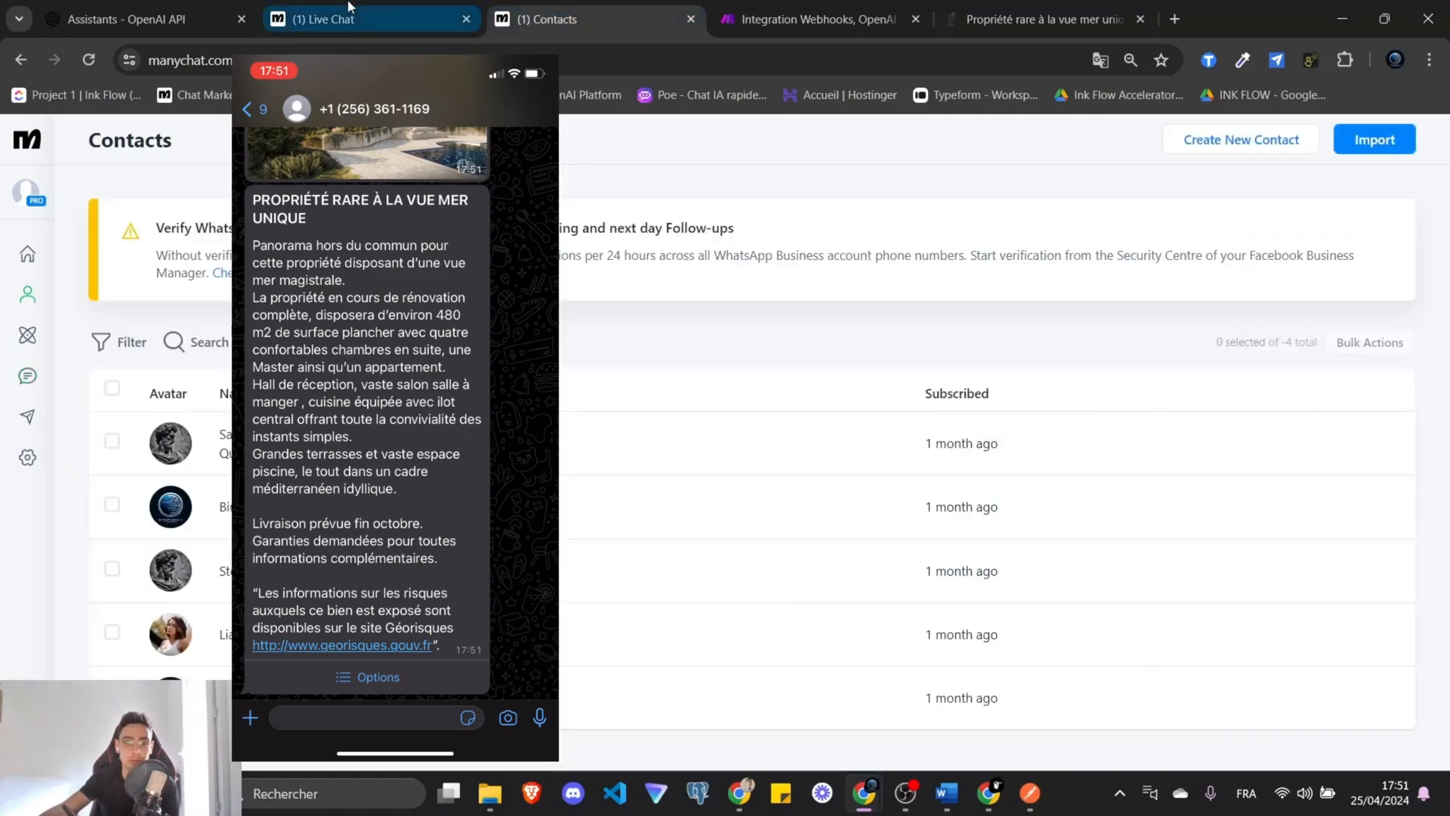
click(349, 7)
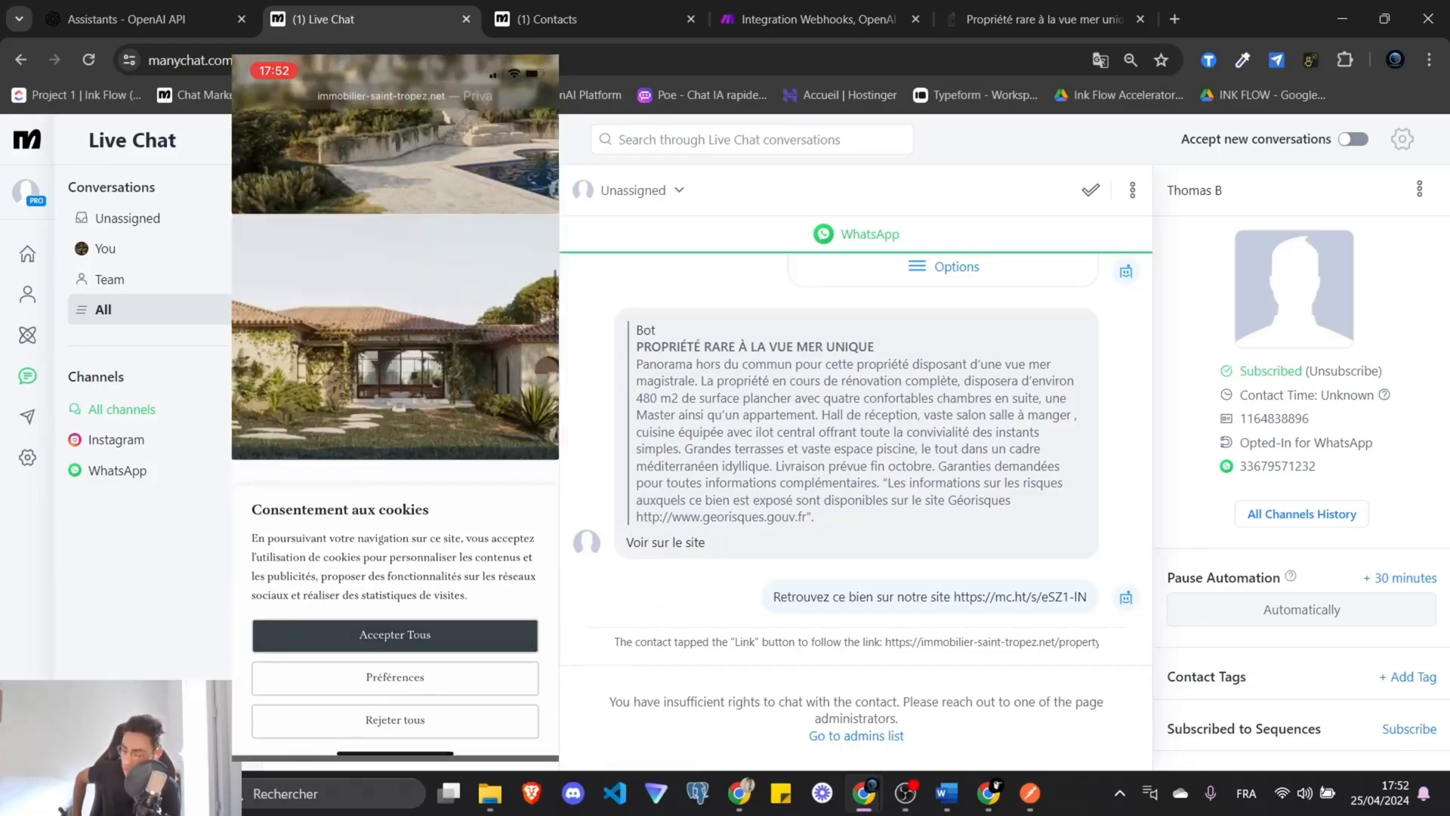
click(1124, 596)
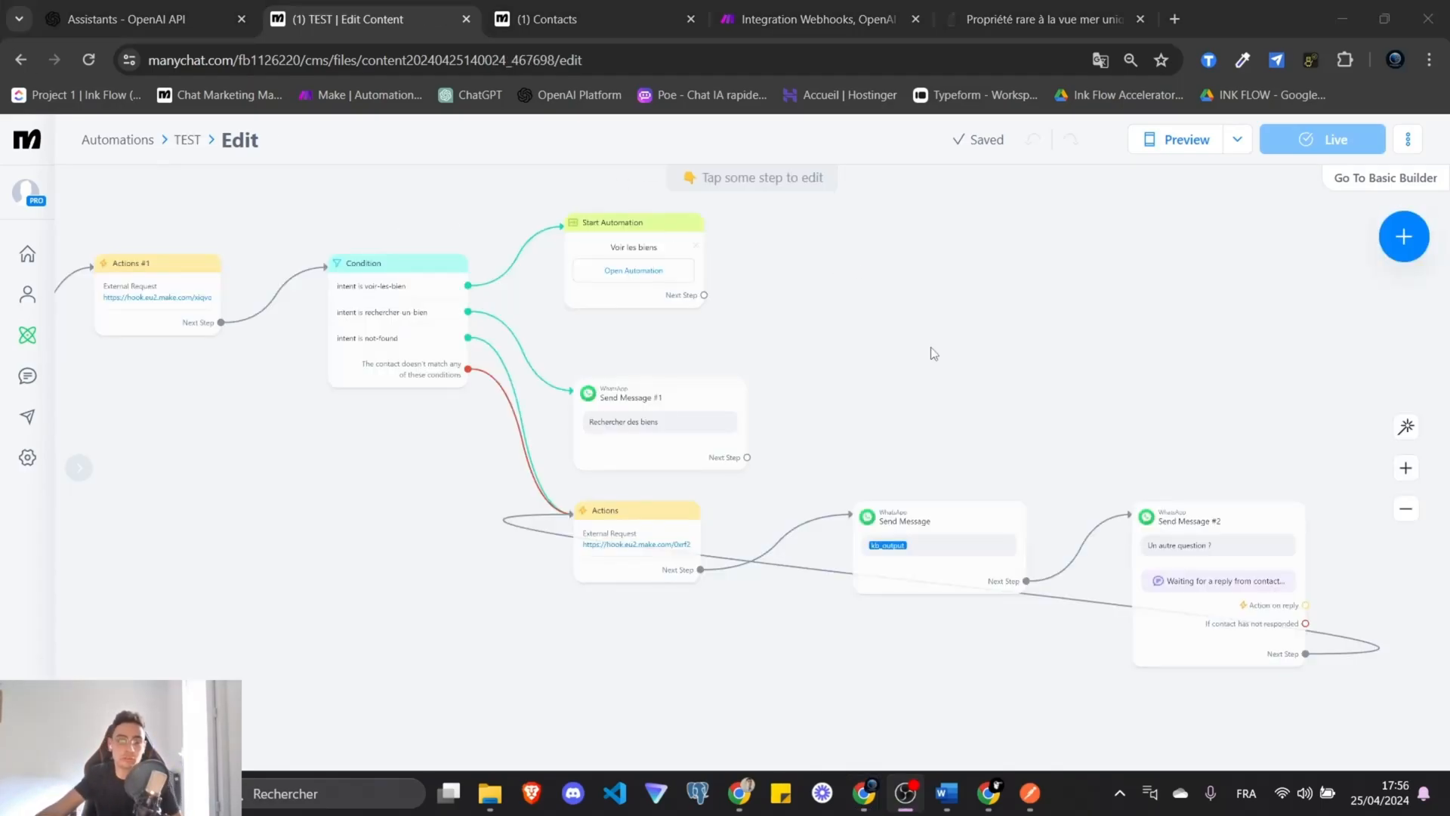
Connect Send Message #2 ('Un autre question ?') back to Actions #1.
drag(927, 344, 846, 291)
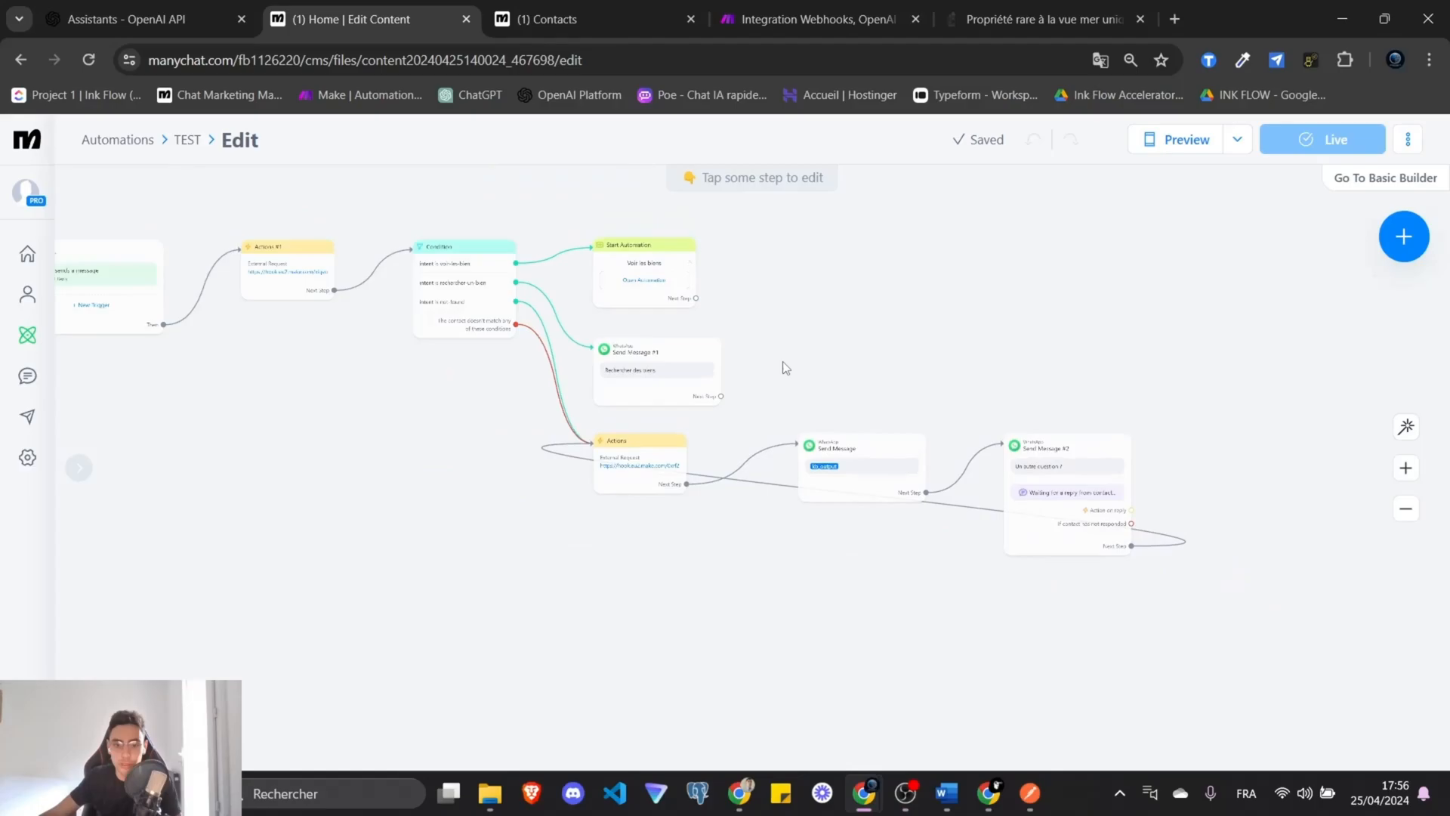
scroll(847, 349, up, 3)
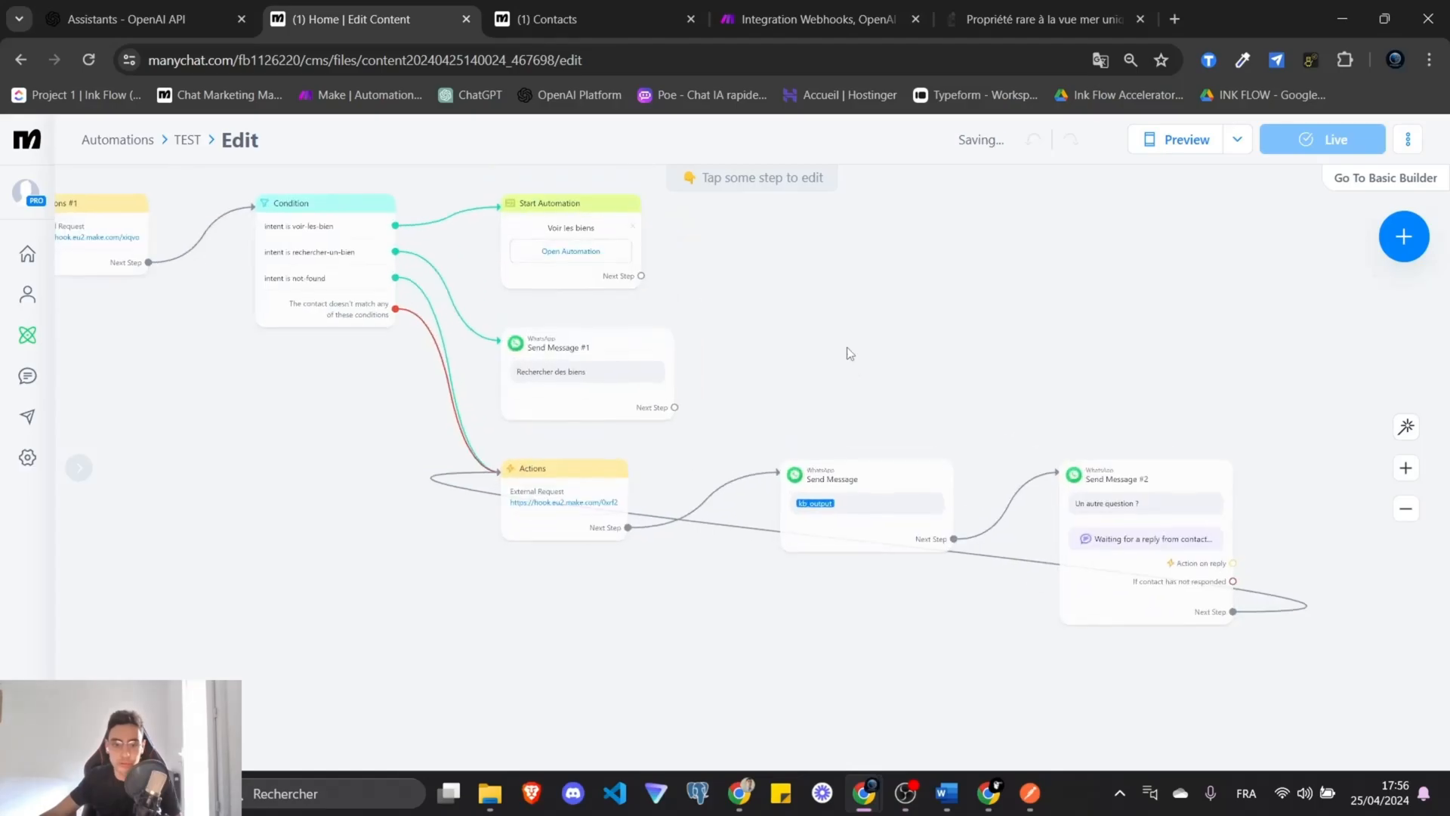
drag(847, 348, 782, 343)
drag(612, 633, 989, 664)
drag(1051, 715, 631, 602)
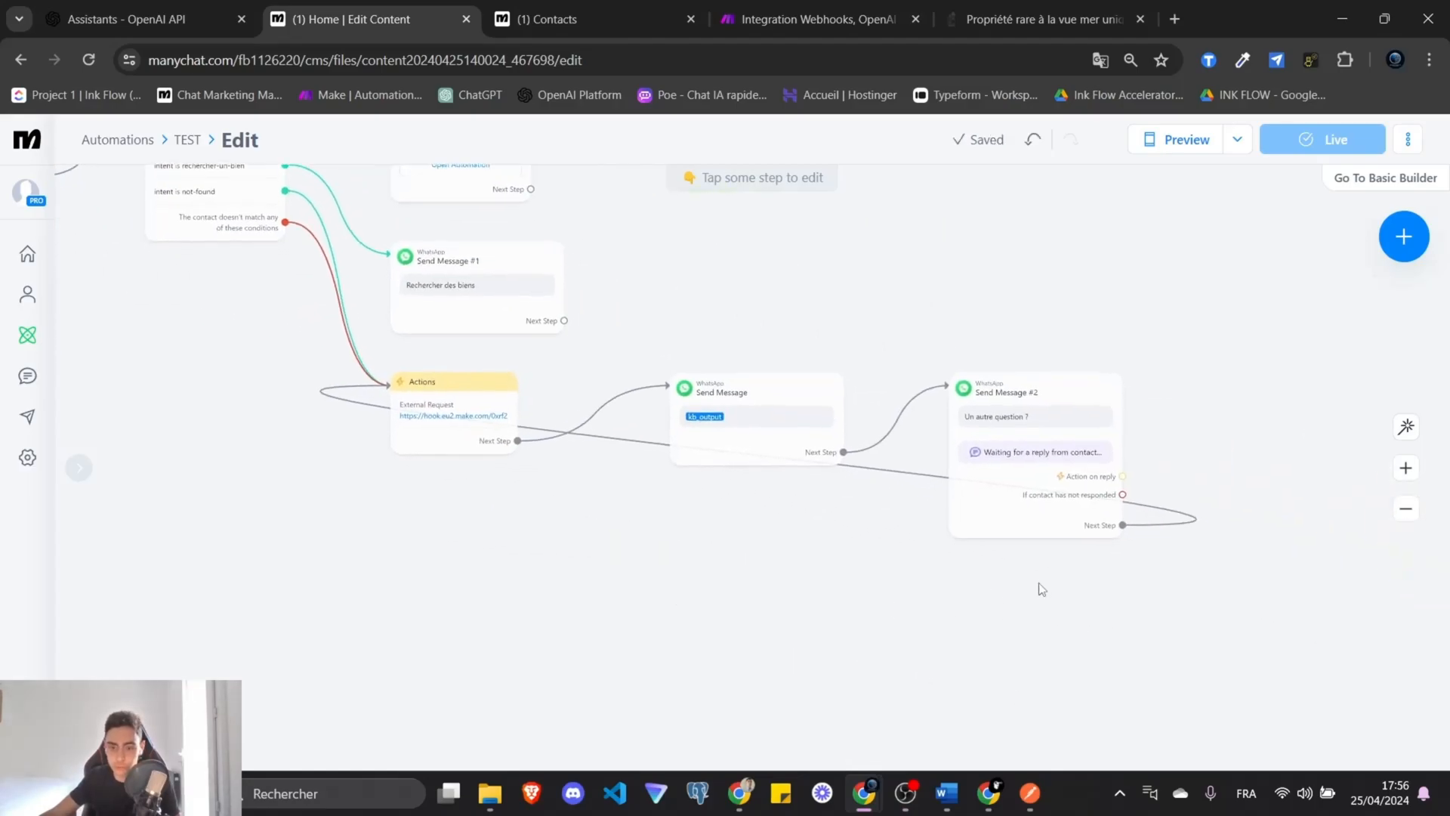
drag(752, 623, 1017, 699)
scroll(808, 681, down, 3)
click(1235, 621)
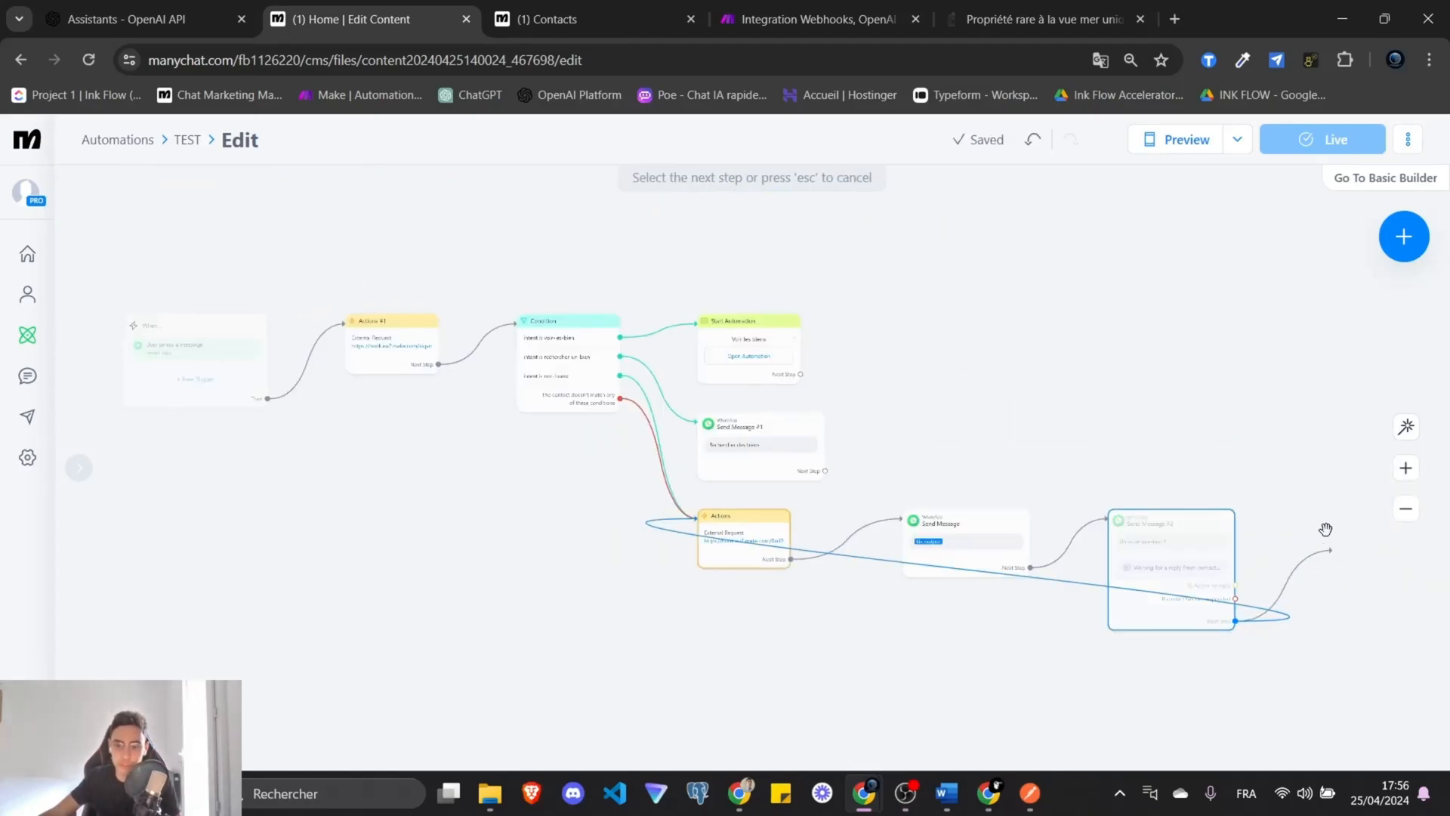
click(400, 340)
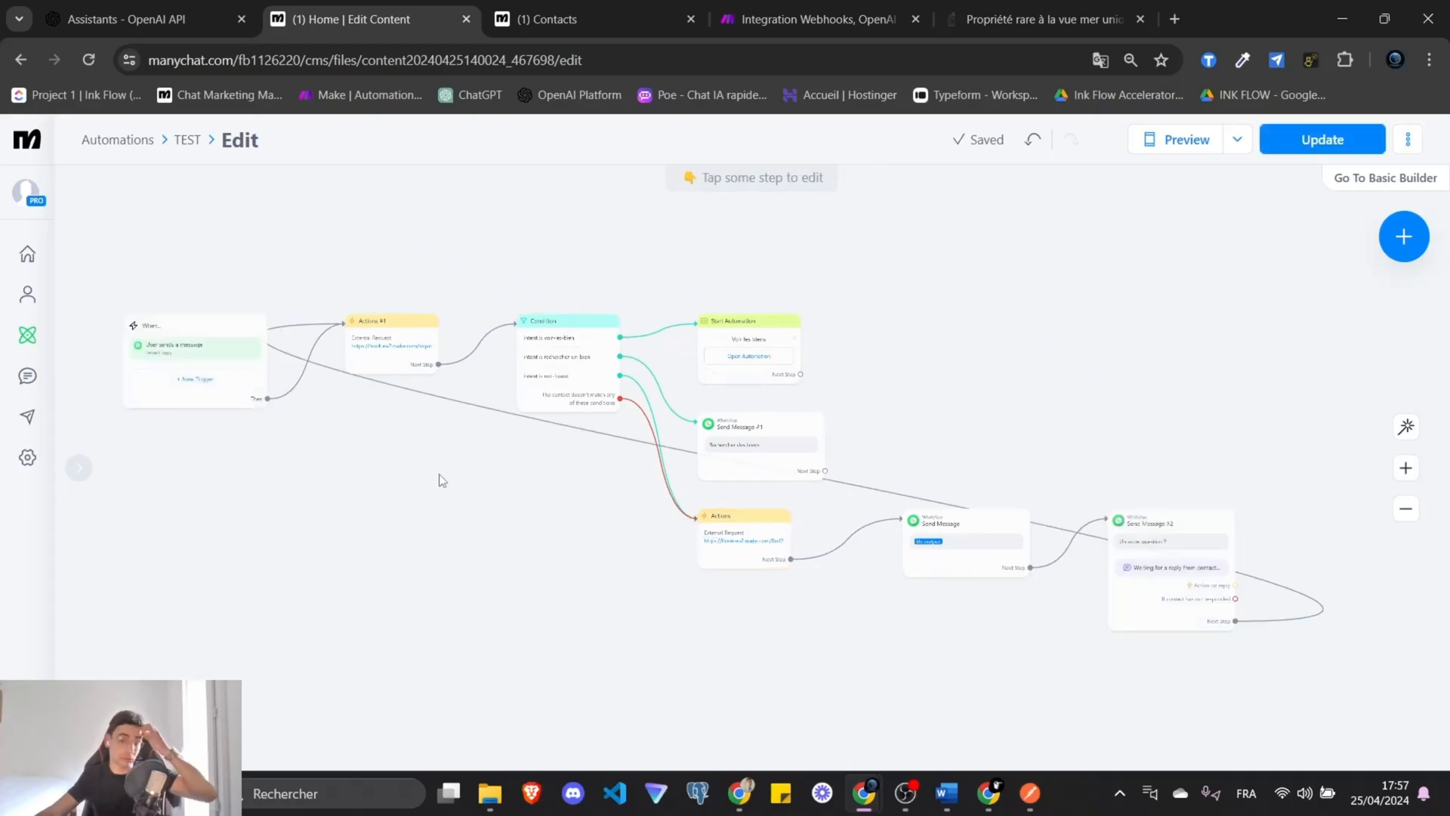
Review the looped flow and publish the updated TEST flow live.
scroll(441, 479, up, 3)
drag(528, 485, 588, 540)
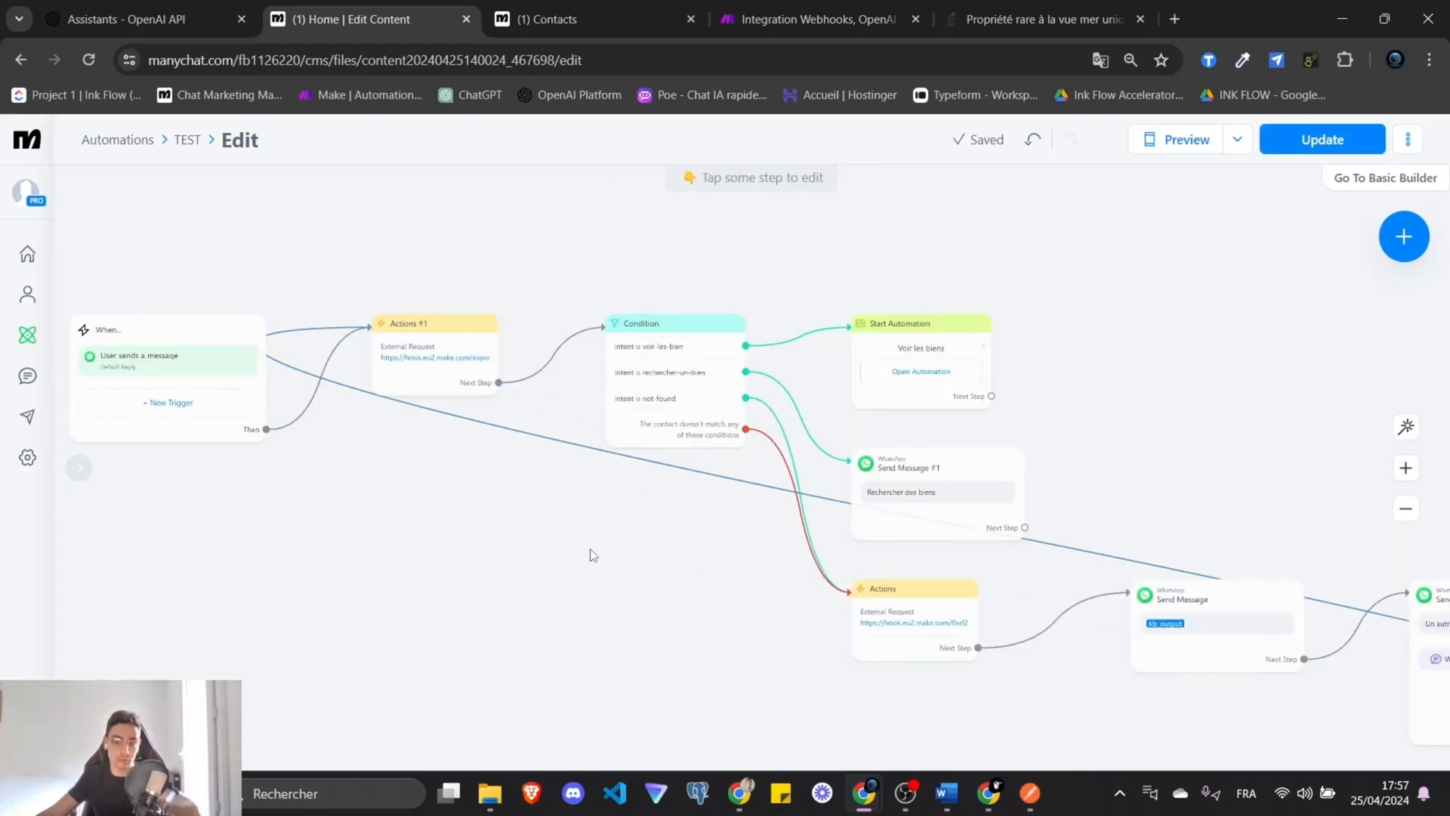
drag(756, 661, 578, 528)
drag(462, 419, 530, 534)
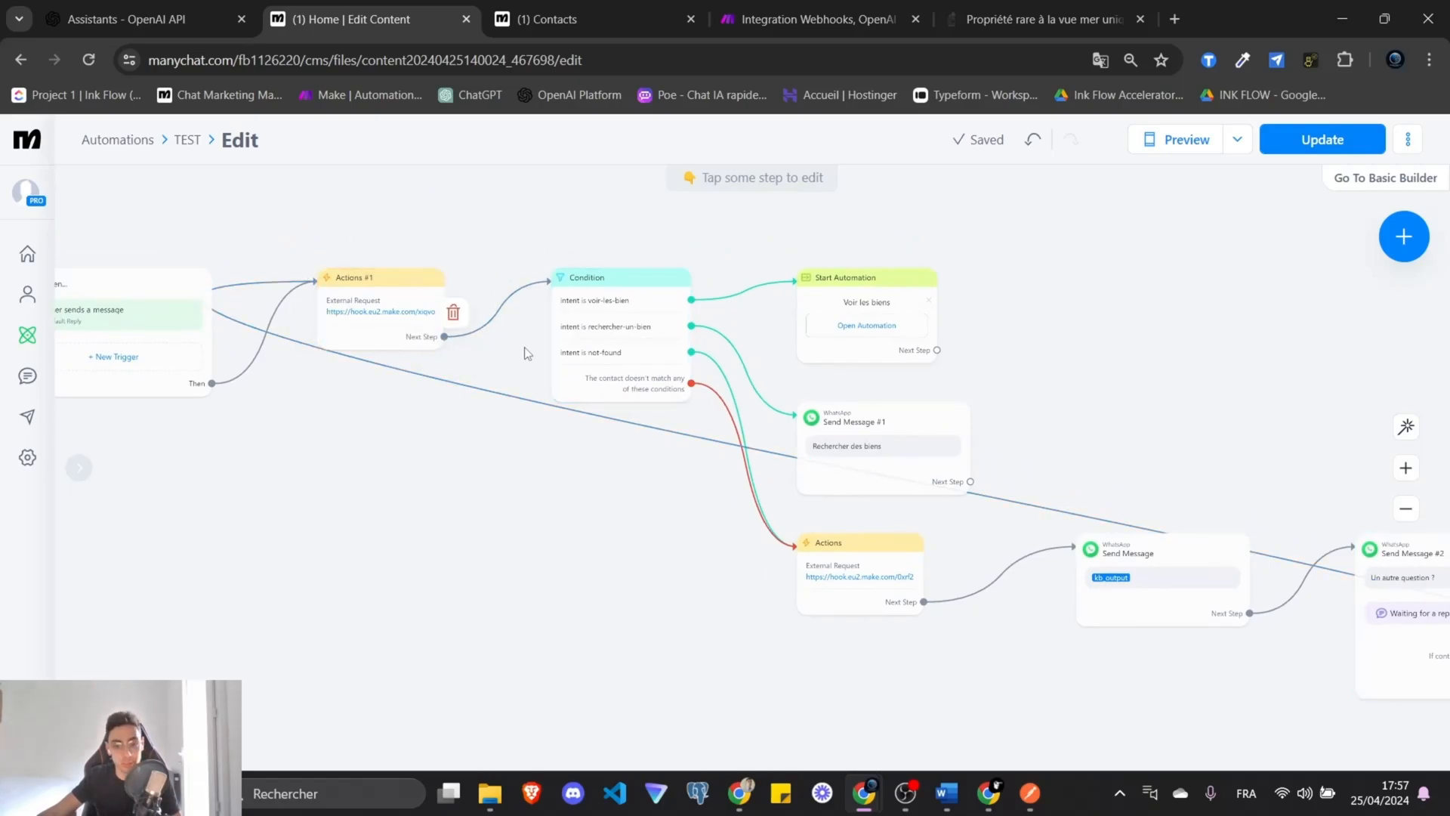
drag(1043, 617, 828, 549)
drag(1039, 672, 1281, 745)
drag(522, 519, 260, 482)
click(1296, 148)
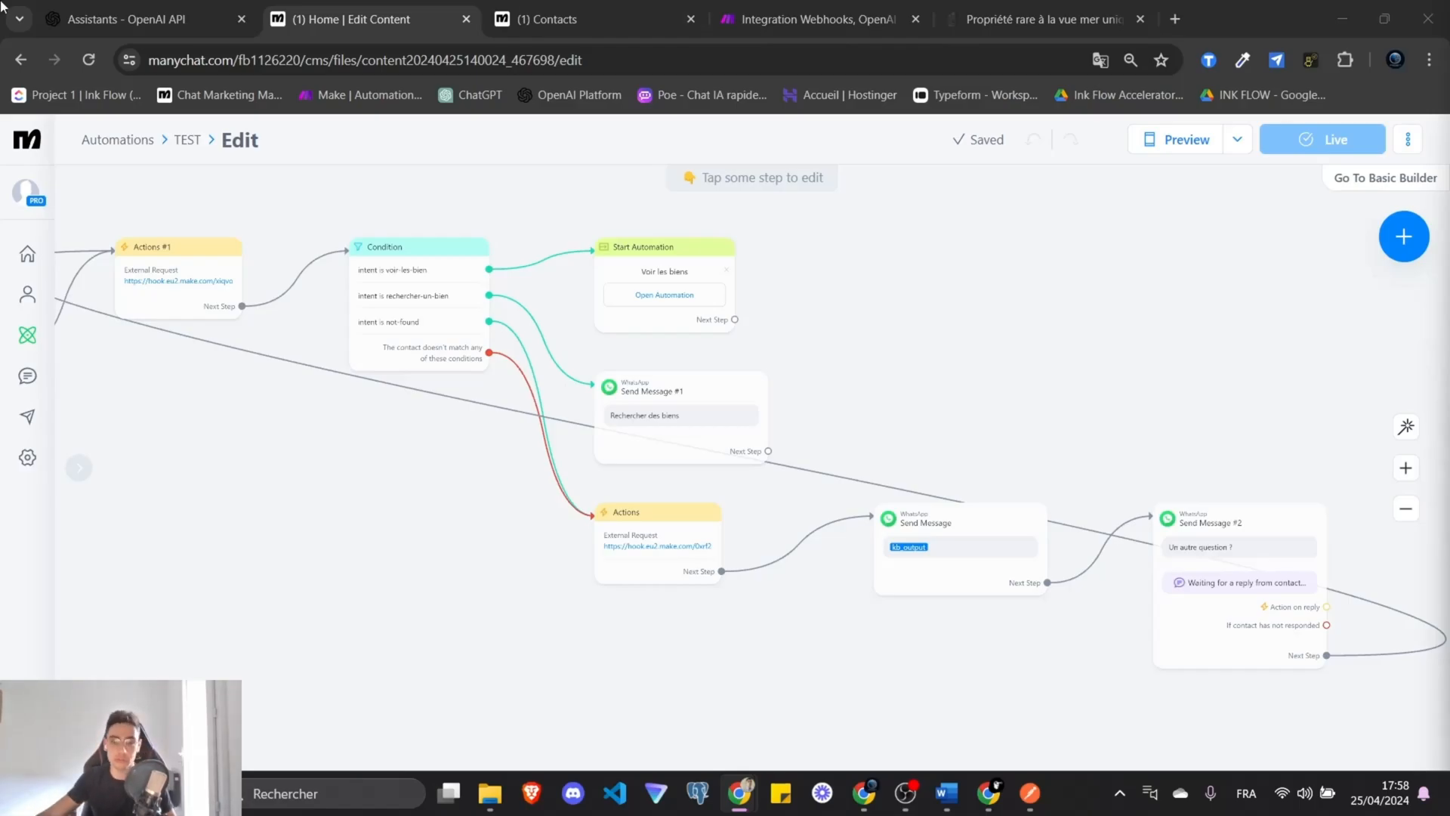
Open ChatGPT in a new tab from the bookmark bar.
click(597, 15)
click(808, 15)
click(620, 6)
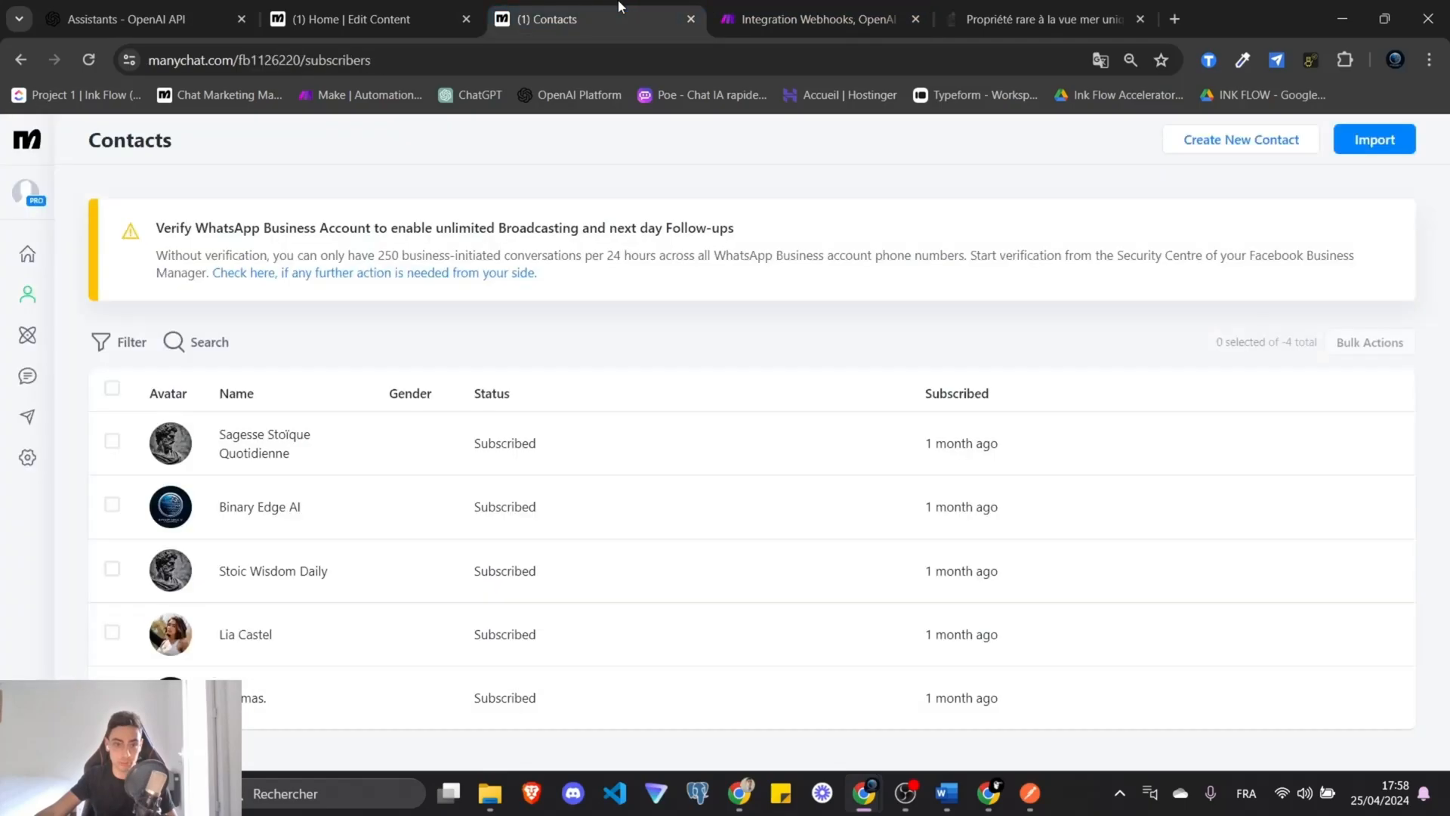
click(872, 8)
middle_click(472, 96)
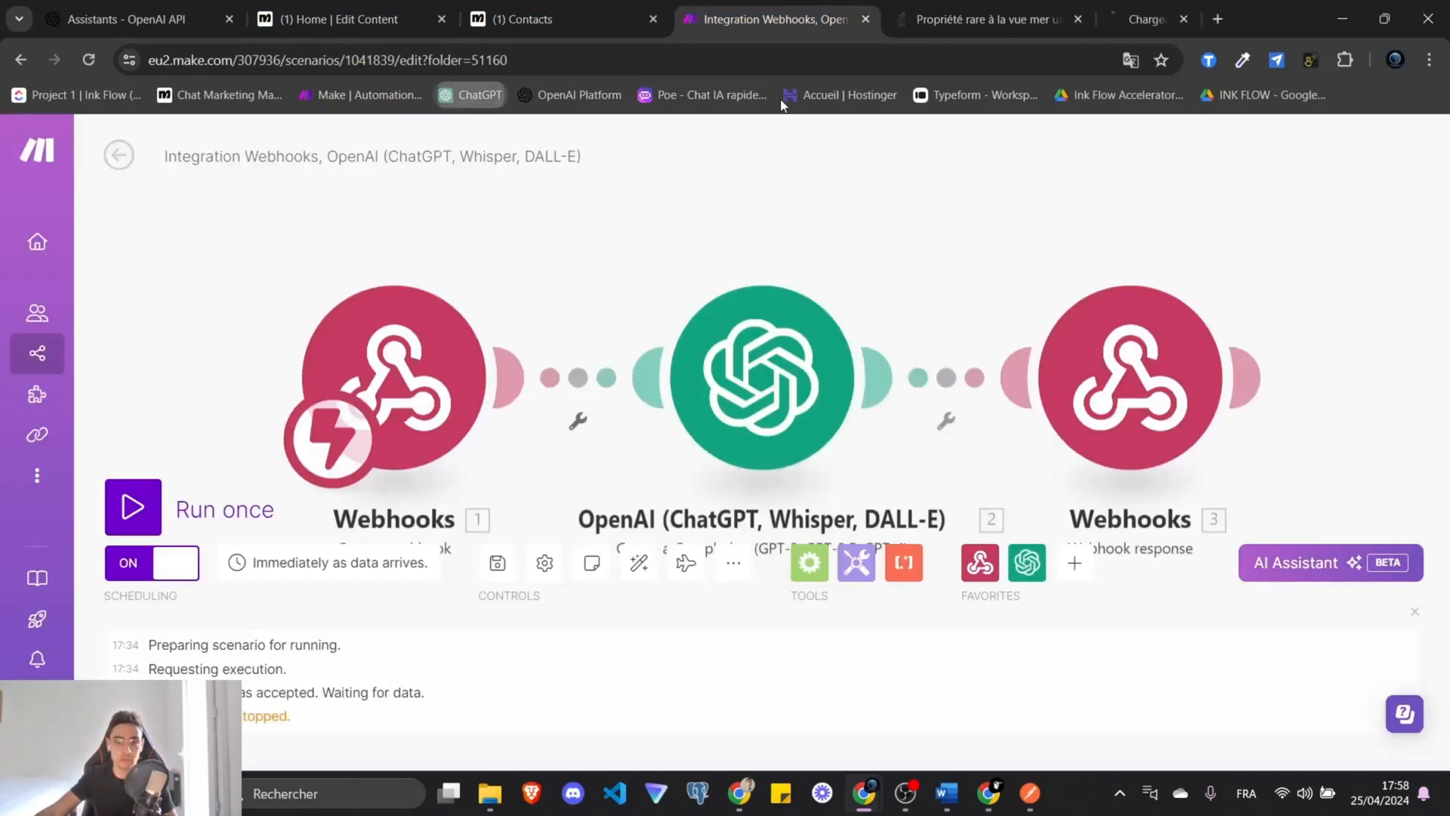
click(1133, 19)
Replace {{1.input}} with 'Salut je cherche une villa a louer avec 3 salle de main et 4 chambres' and send.
triple_click(517, 683)
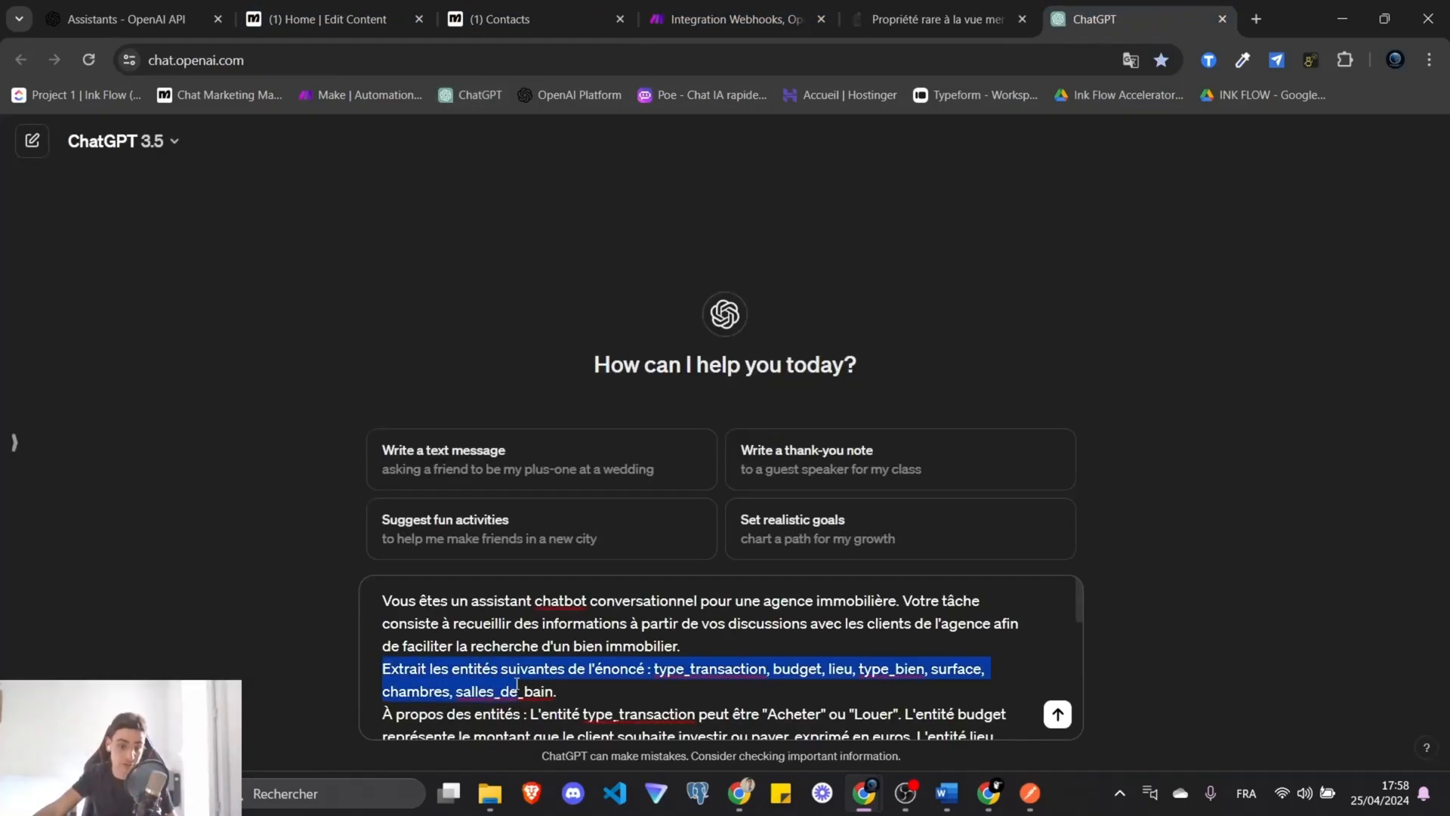
click(573, 710)
drag(582, 691, 385, 664)
click(593, 691)
mouse_move(593, 691)
mouse_down()
mouse_move(399, 677)
mouse_move(592, 676)
mouse_up()
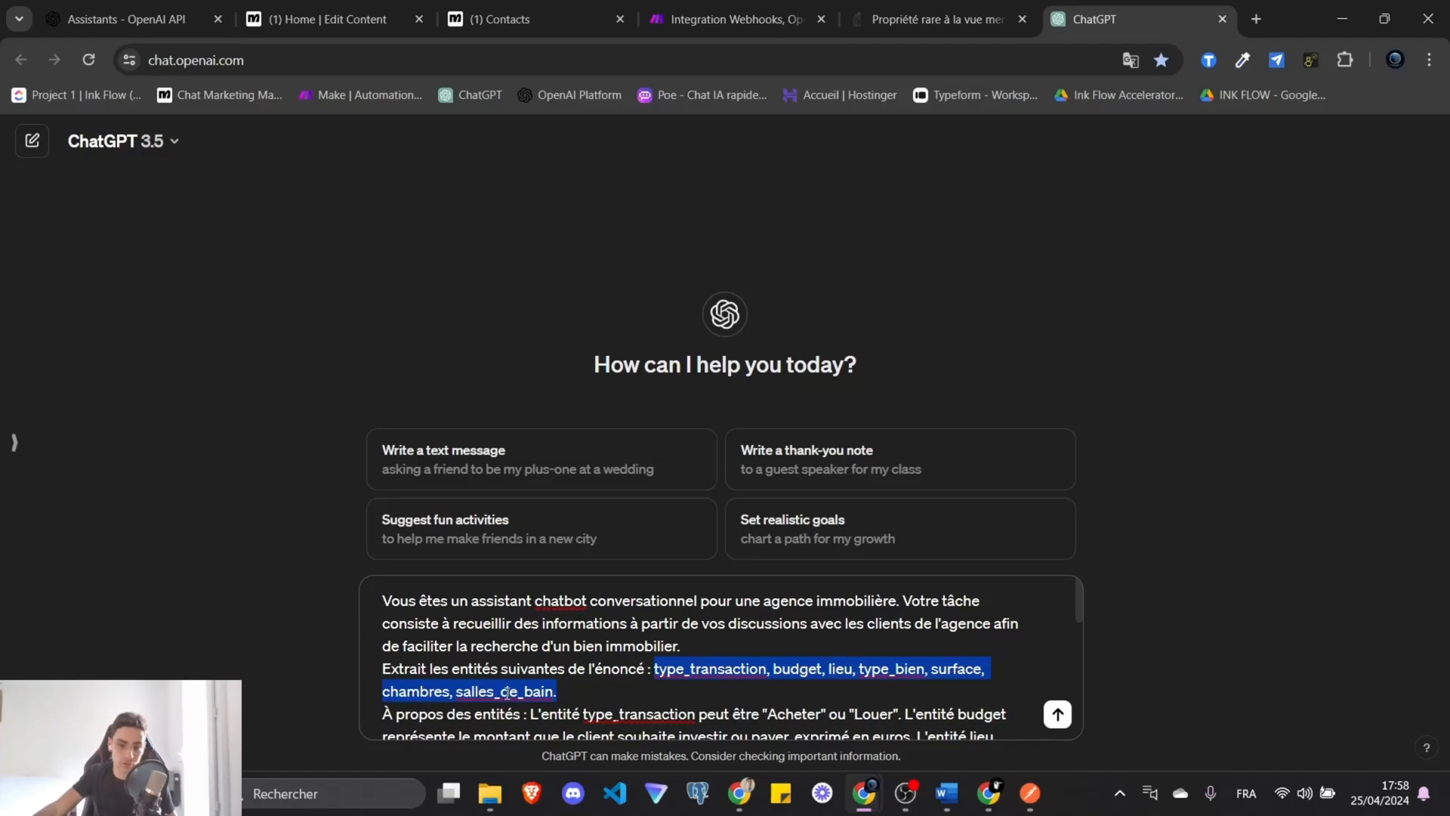
click(626, 693)
scroll(629, 694, down, 5)
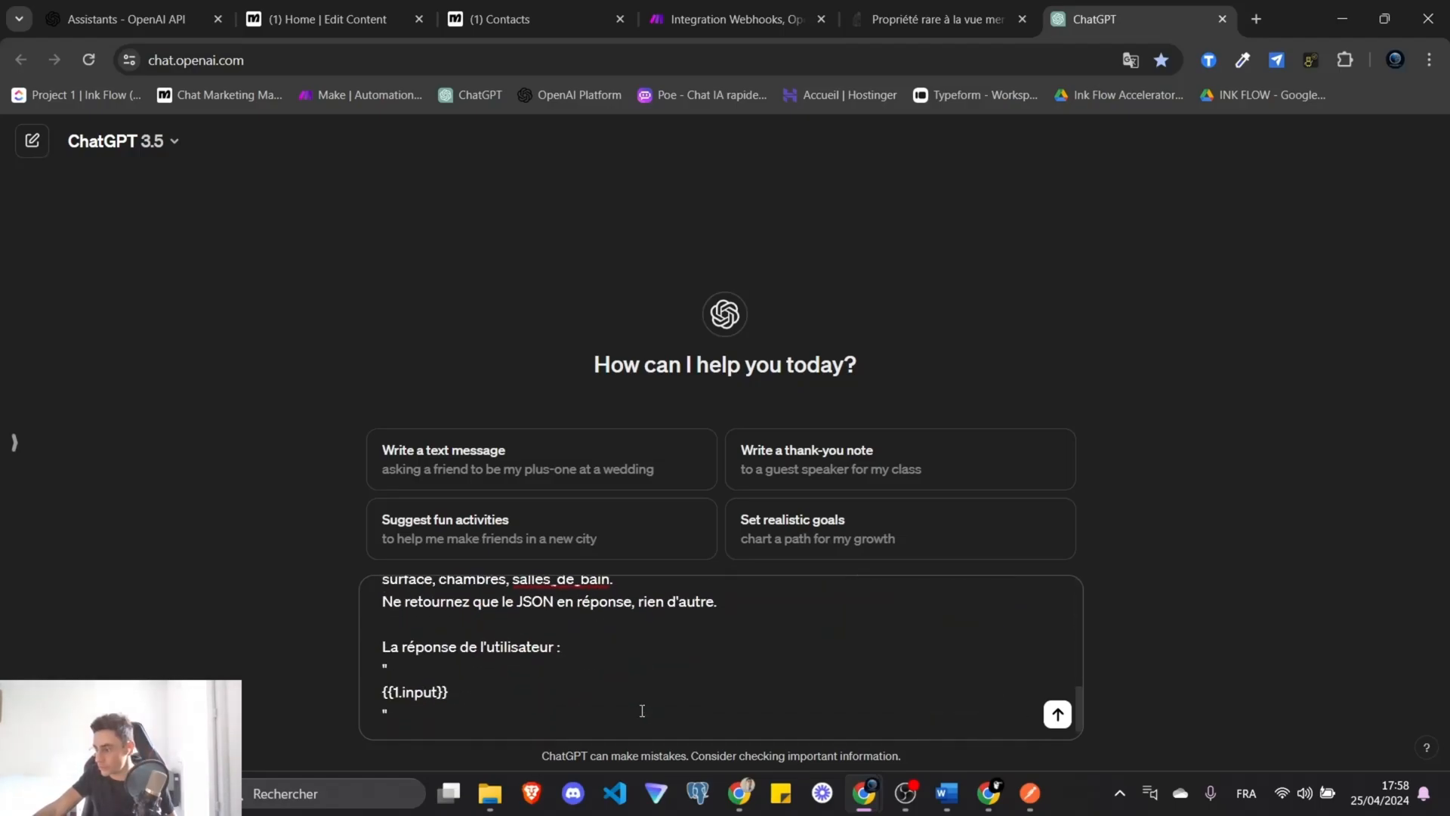
drag(475, 672, 364, 674)
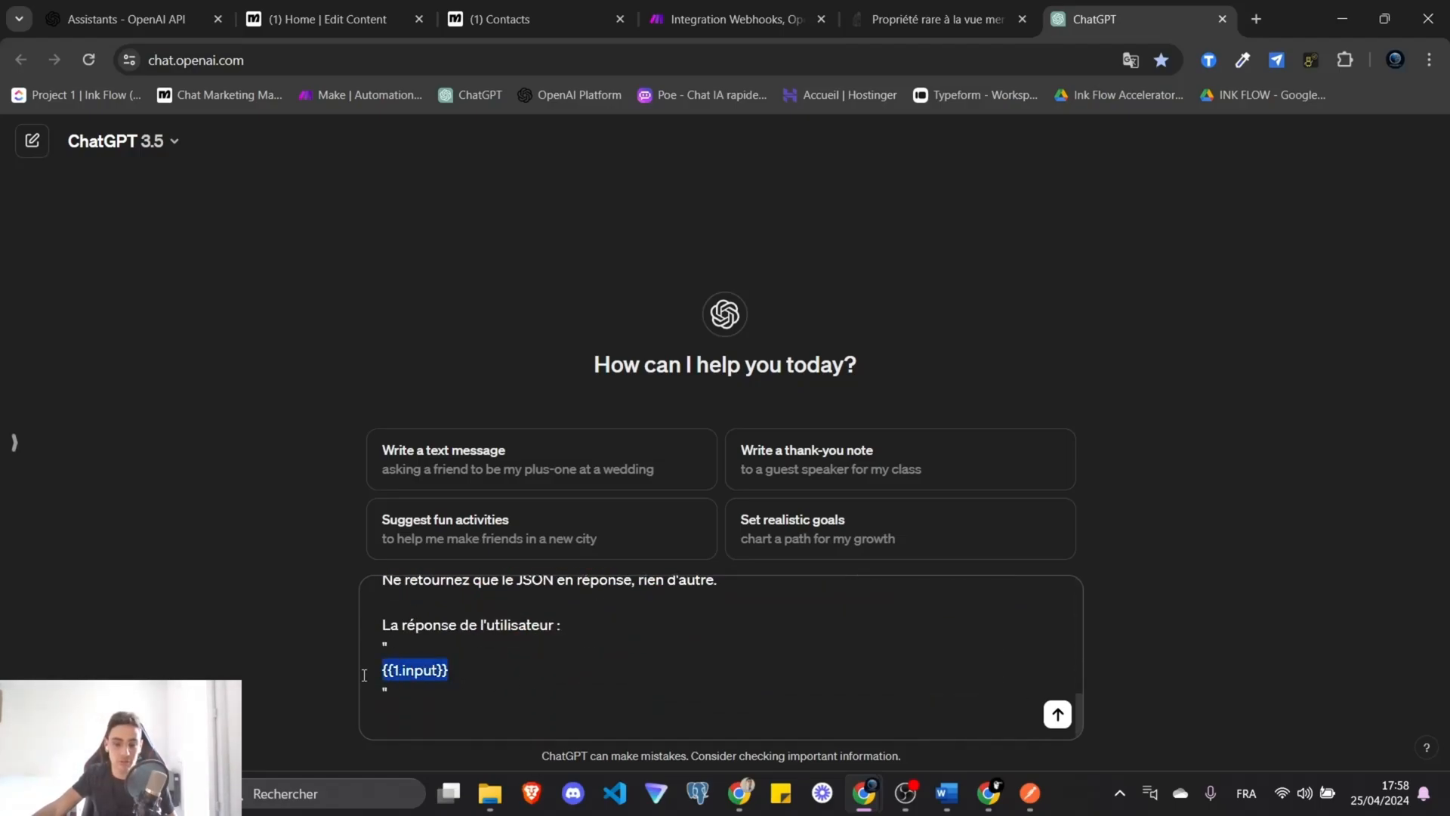
key(BackSpace)
text(Salut je cherche une villa a l)
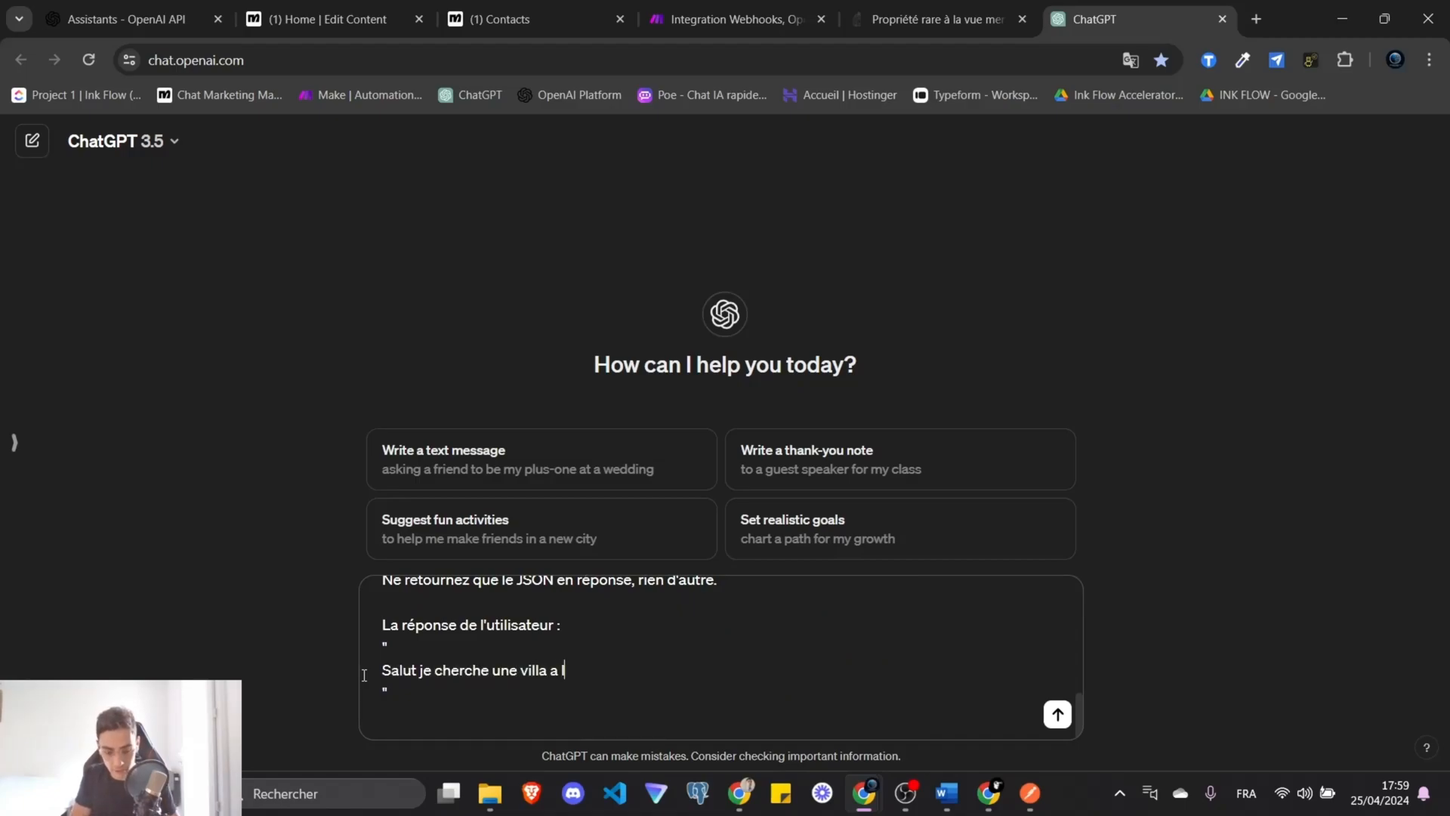
text(ouer avec 3 salle)
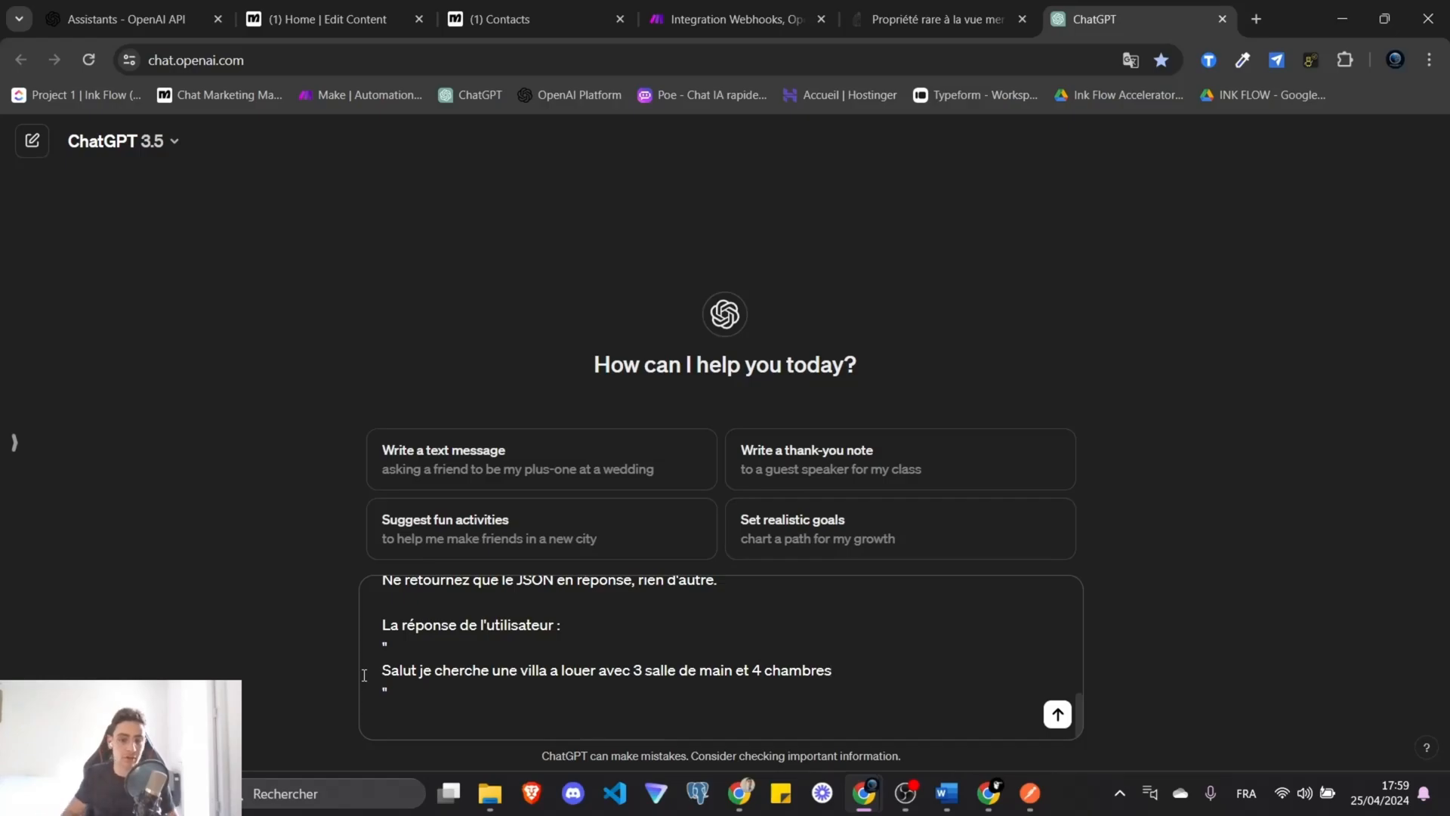
text( de main et 4 chambres)
key(Return)
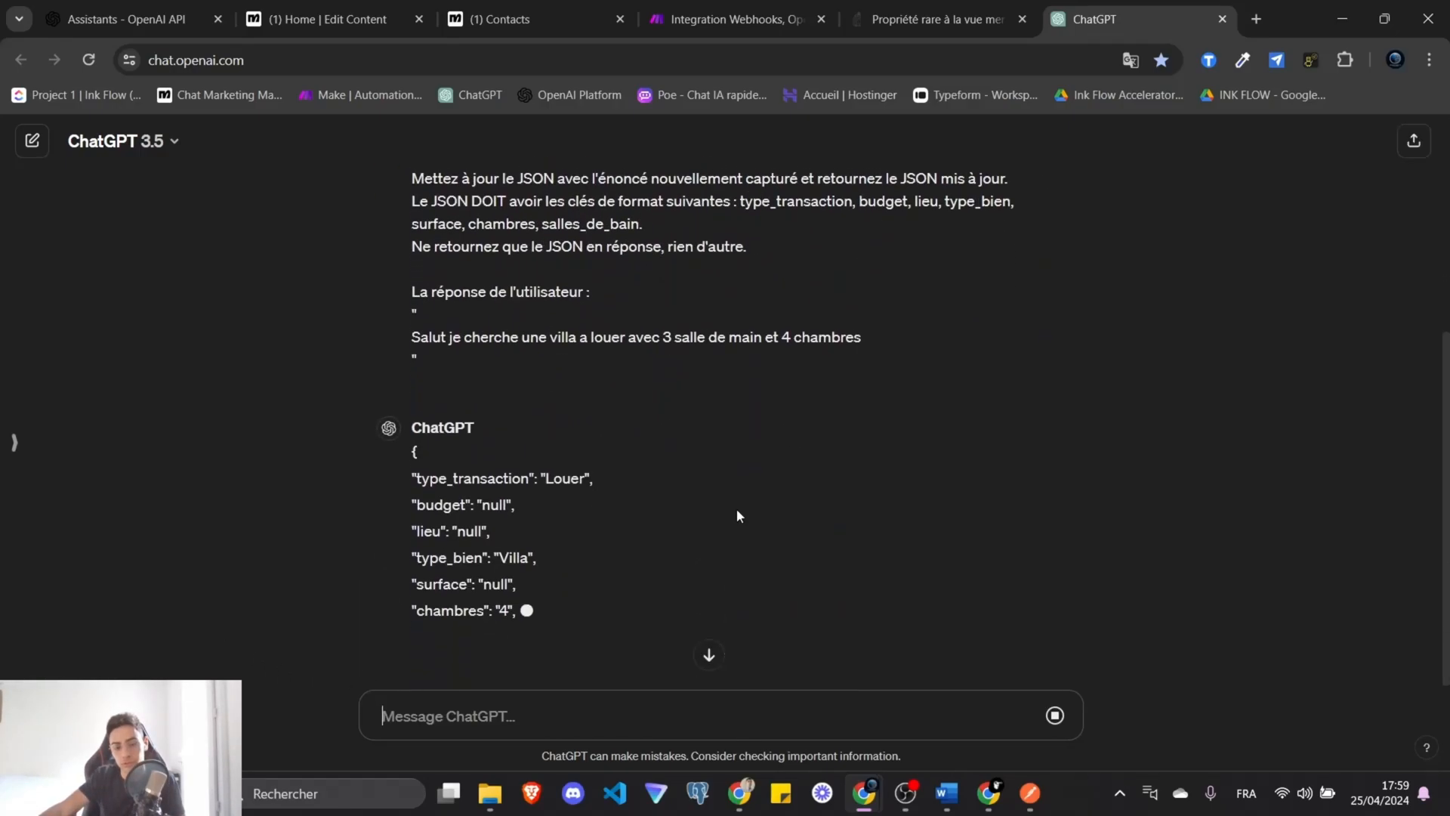
Inspect the reply's JSON keys (type_transaction, budget null, chambres), then switch back to the Make tab.
drag(410, 408, 426, 632)
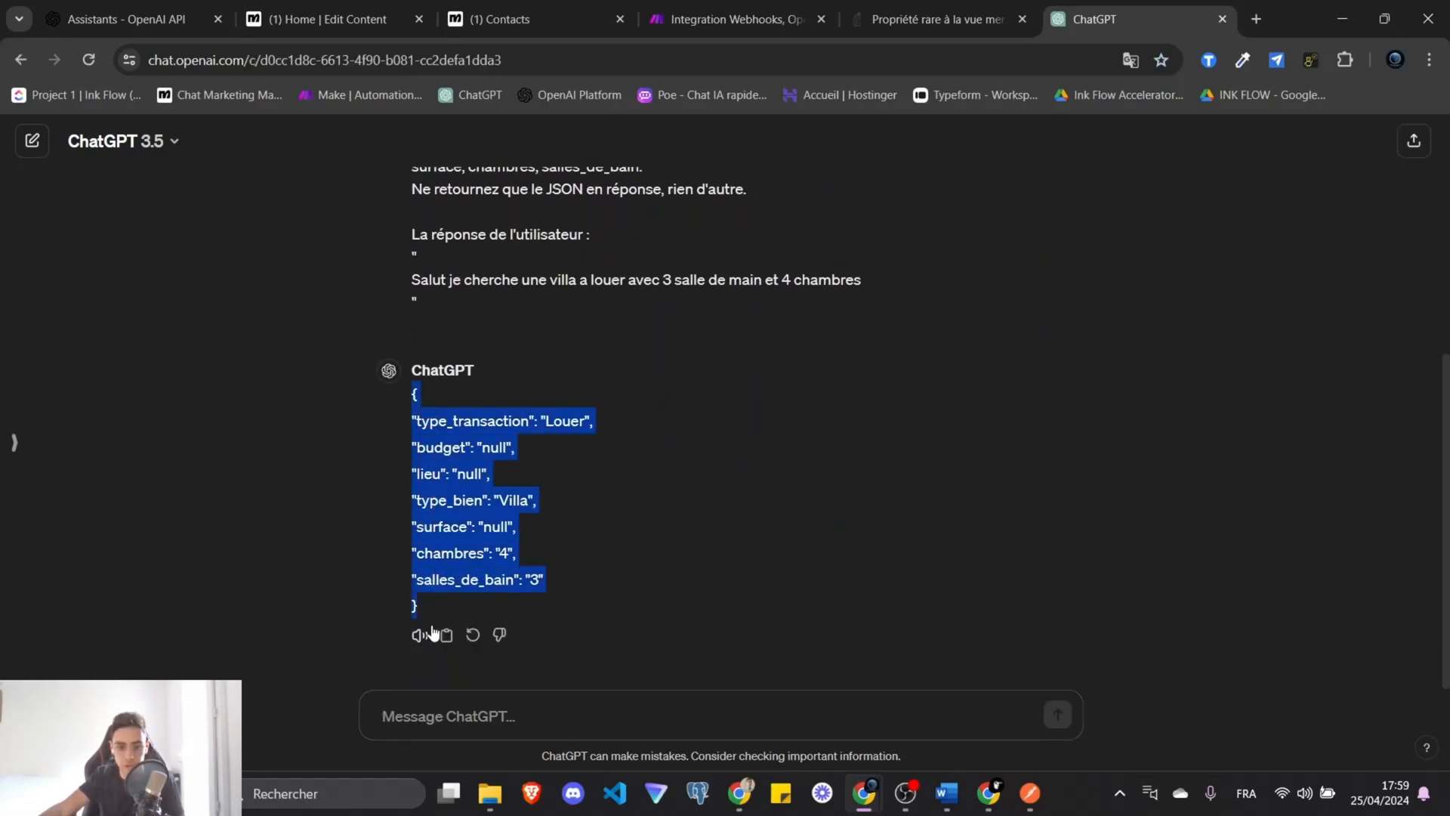
double_click(518, 435)
double_click(440, 447)
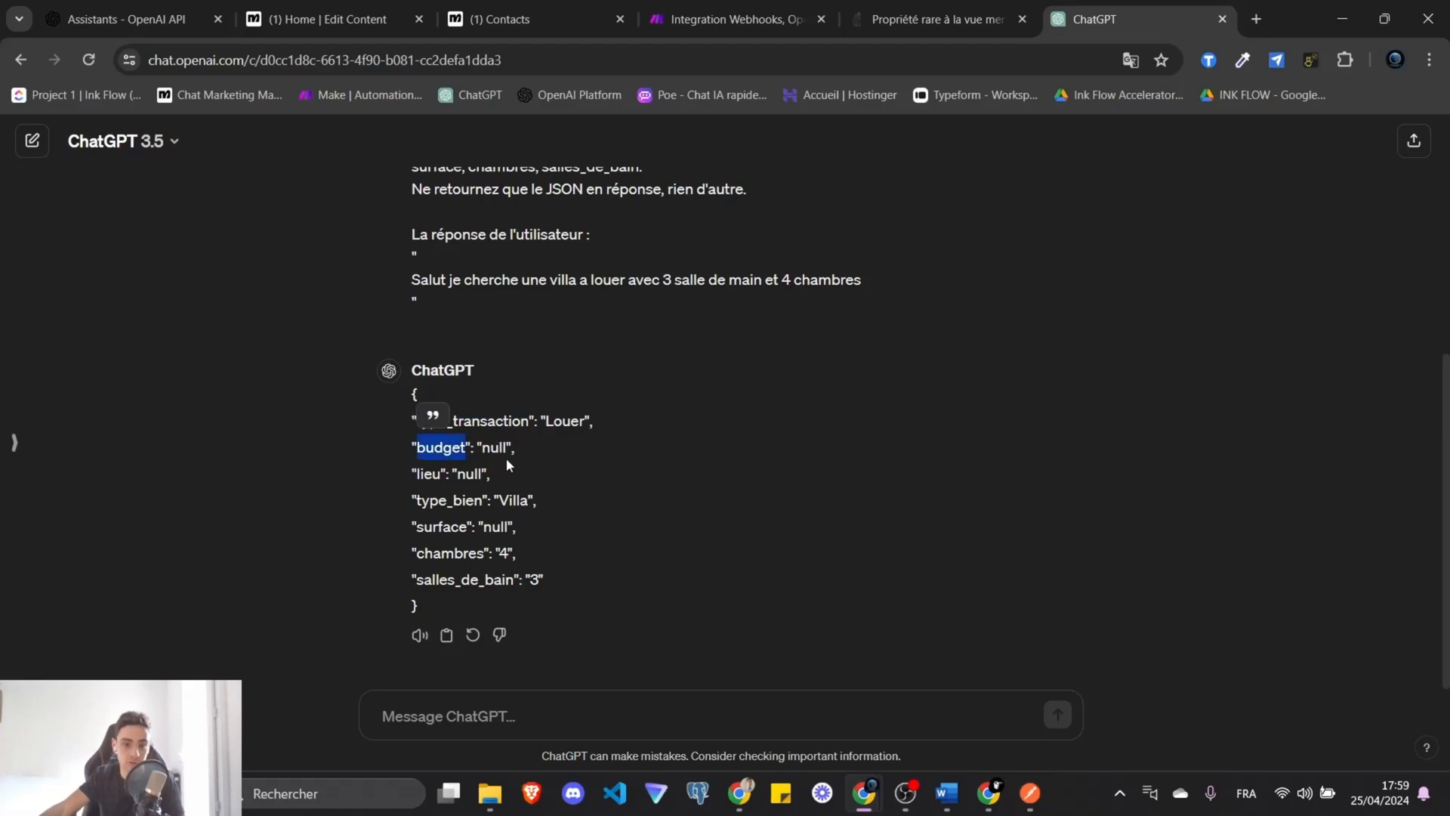
double_click(494, 445)
drag(560, 557, 424, 555)
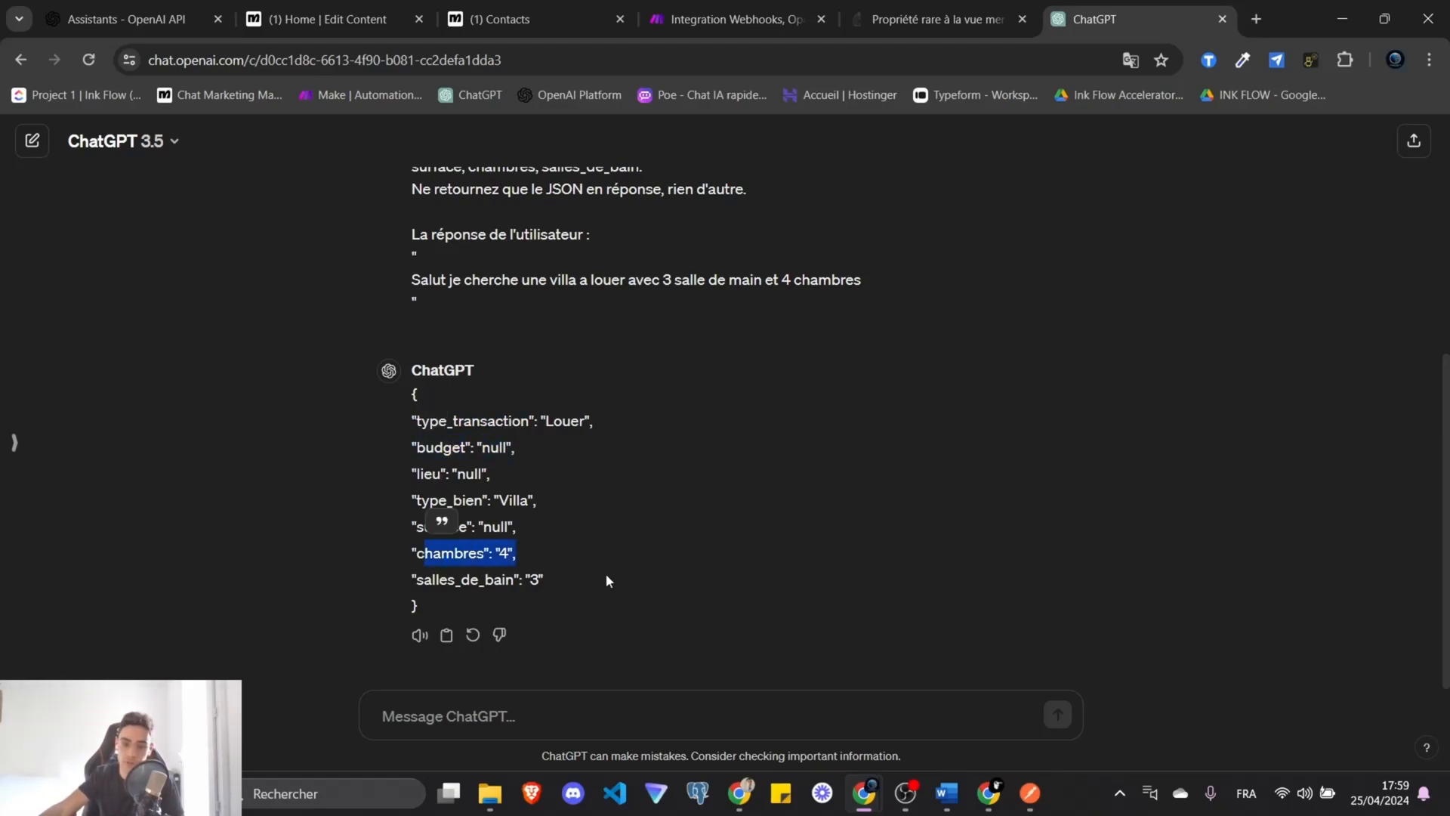
drag(605, 577, 410, 390)
drag(493, 606, 410, 390)
key(ctrl+c)
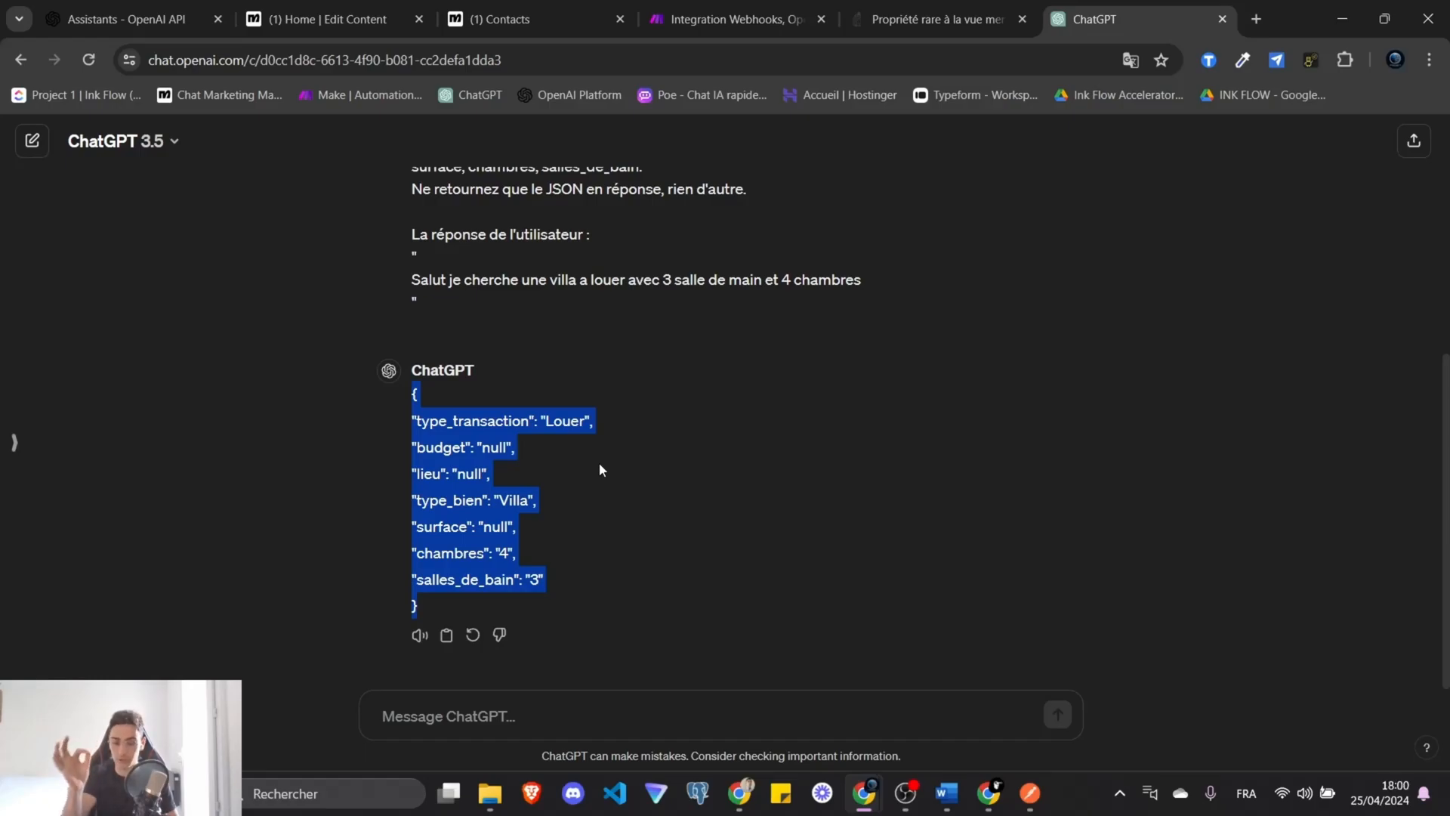
click(595, 462)
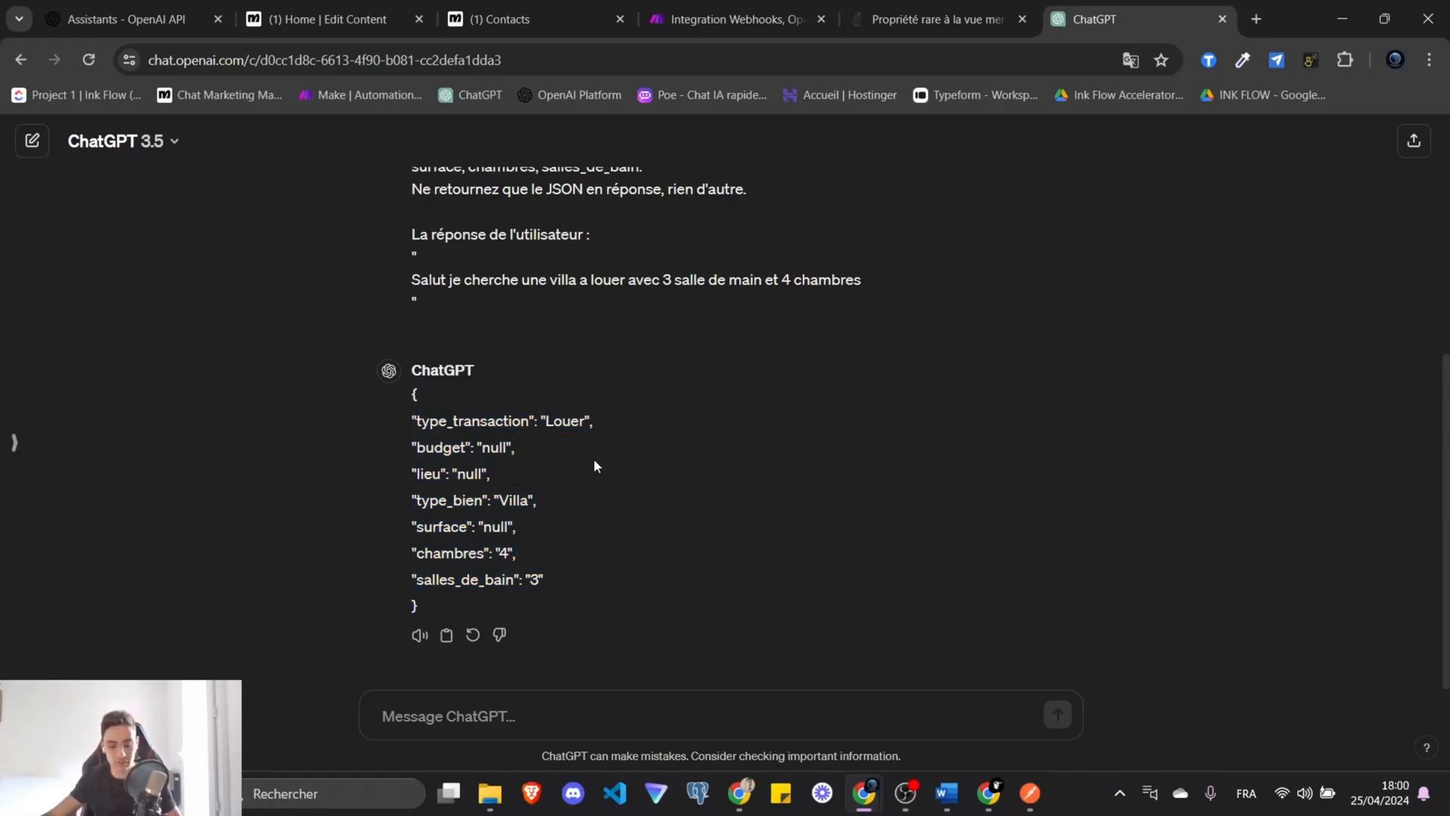
click(725, 19)
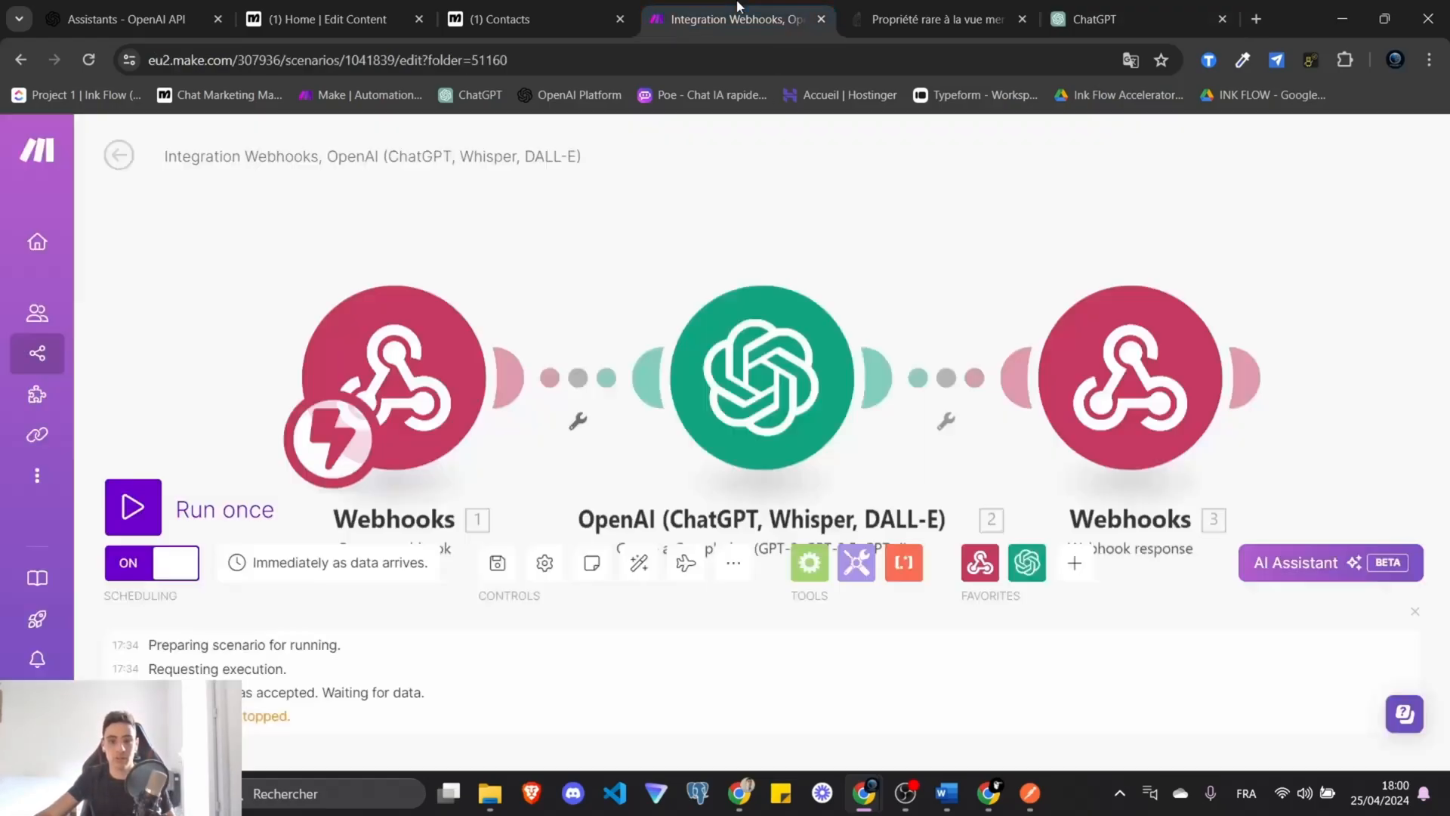
Start a new scenario inside the Agent Immo folder.
click(117, 156)
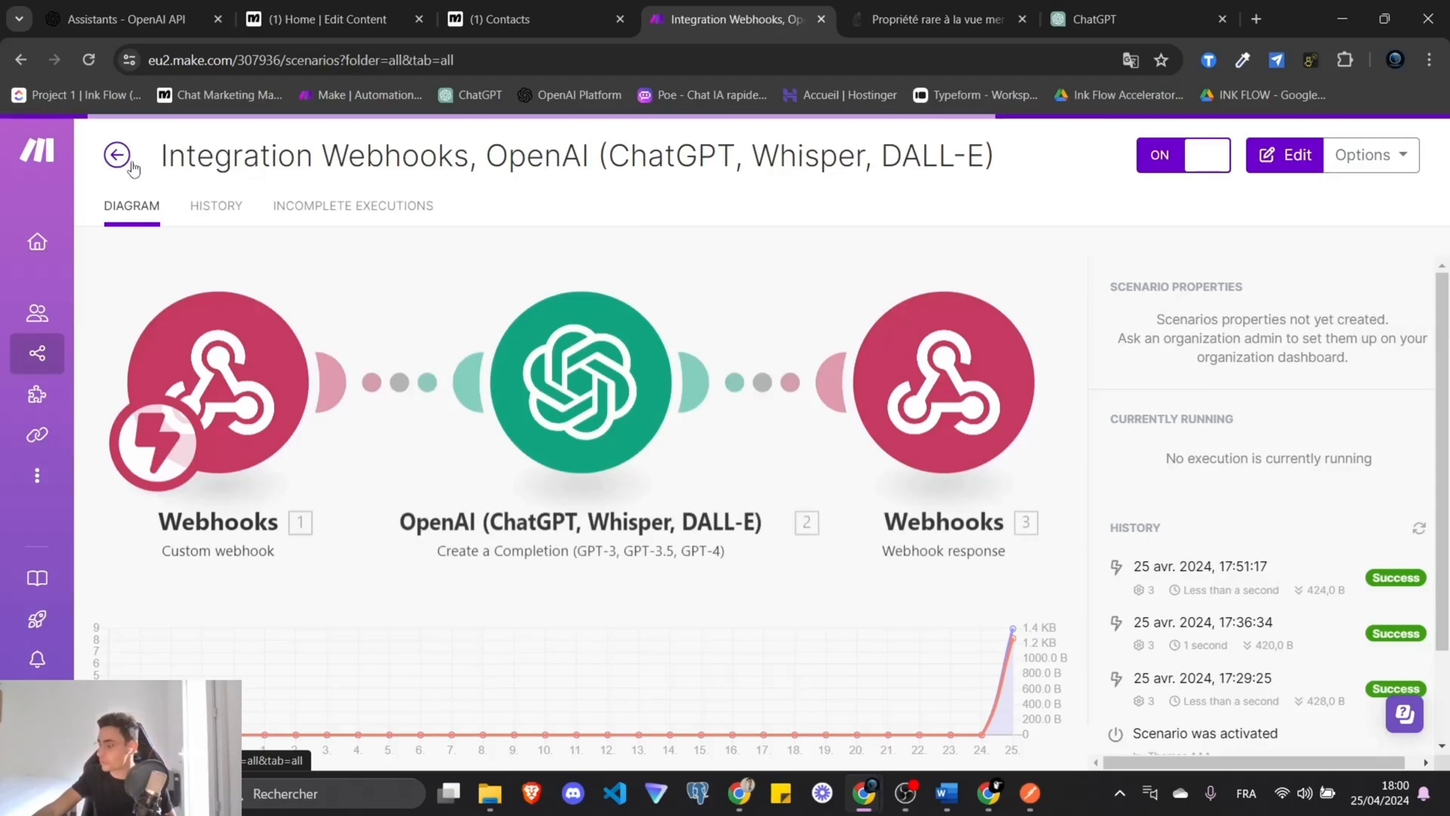
click(117, 155)
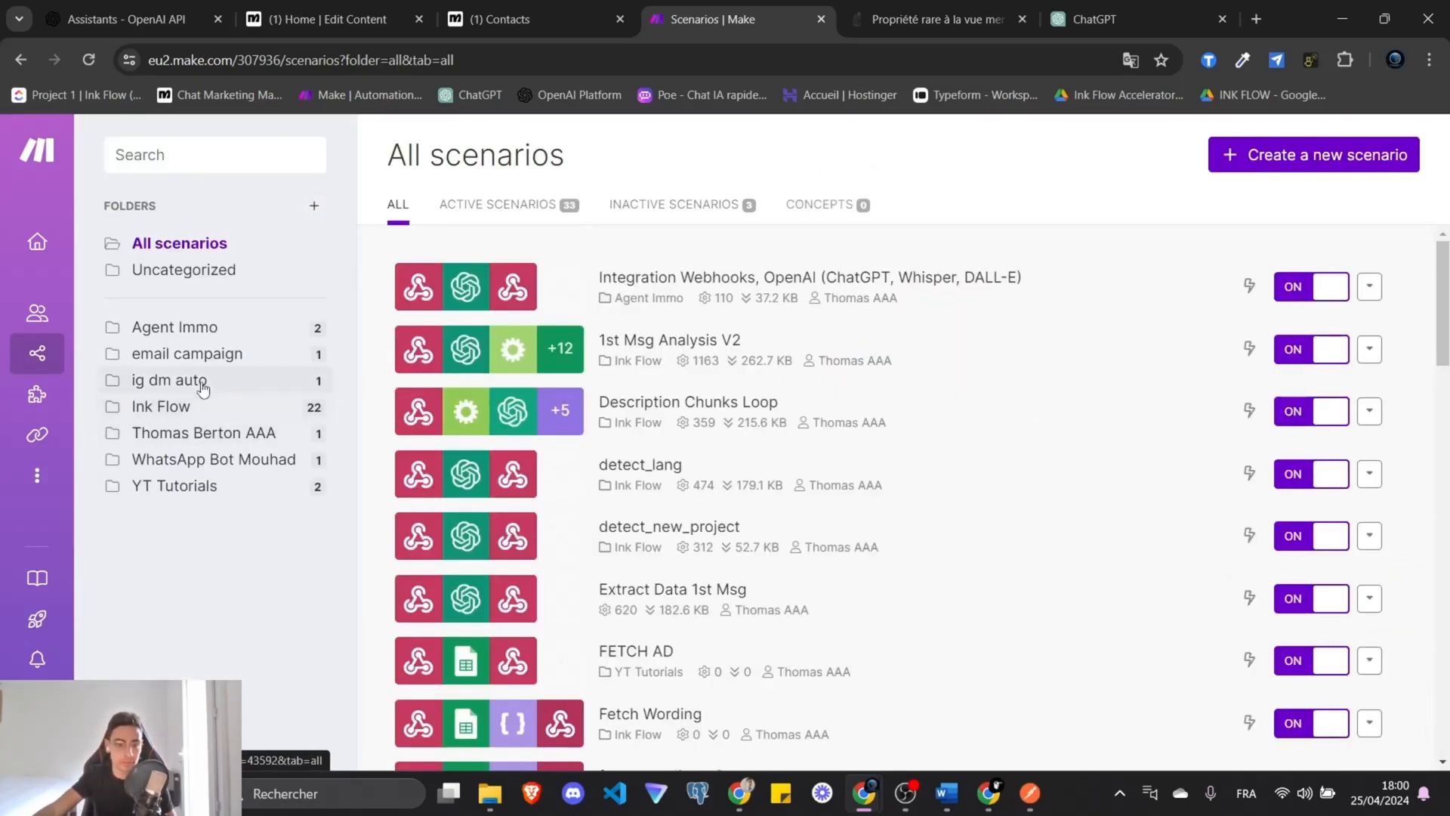
click(190, 327)
click(1219, 158)
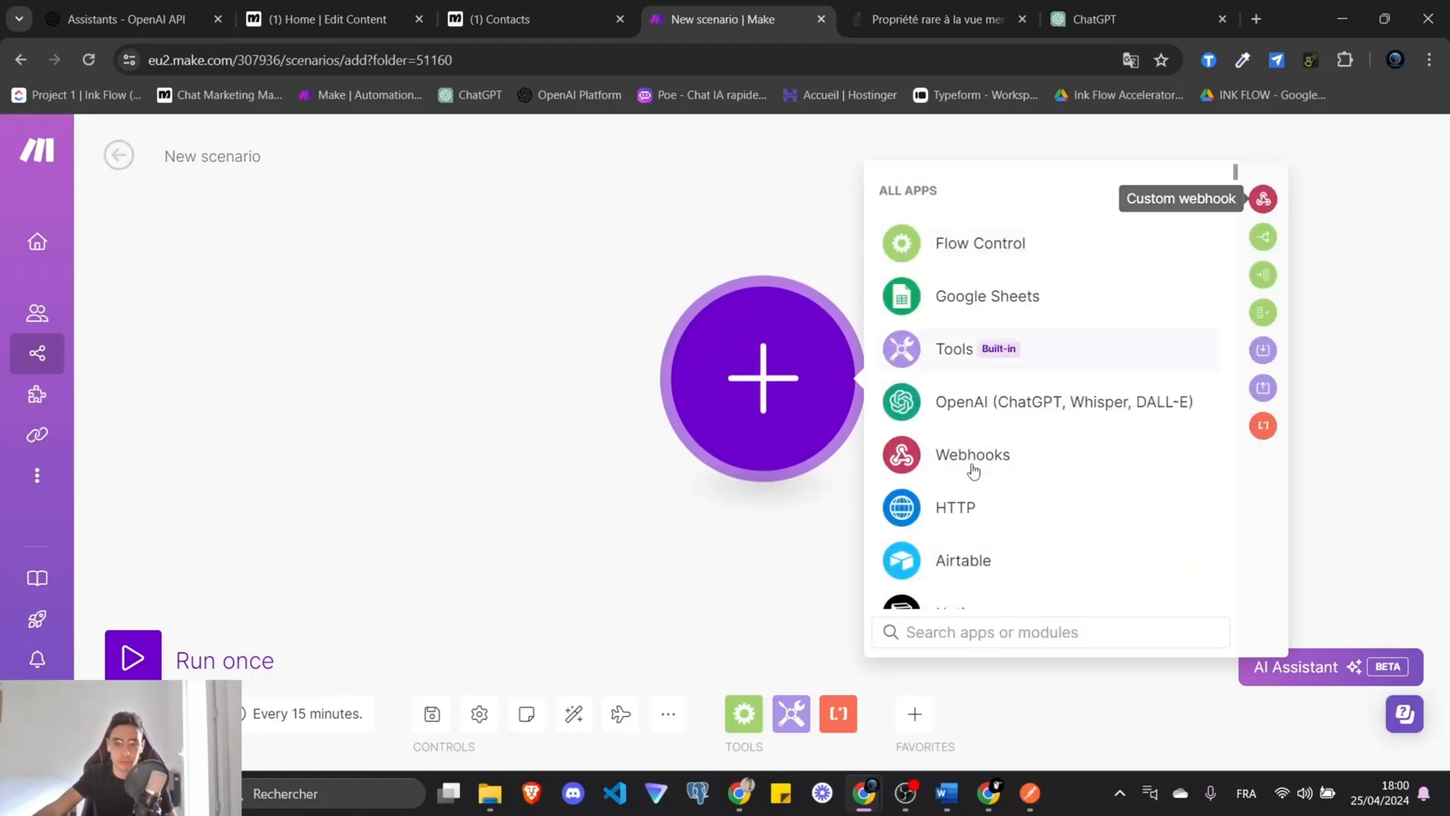
Add a Custom webhook trigger with a new webhook named save_data_immo.
click(974, 470)
click(1005, 400)
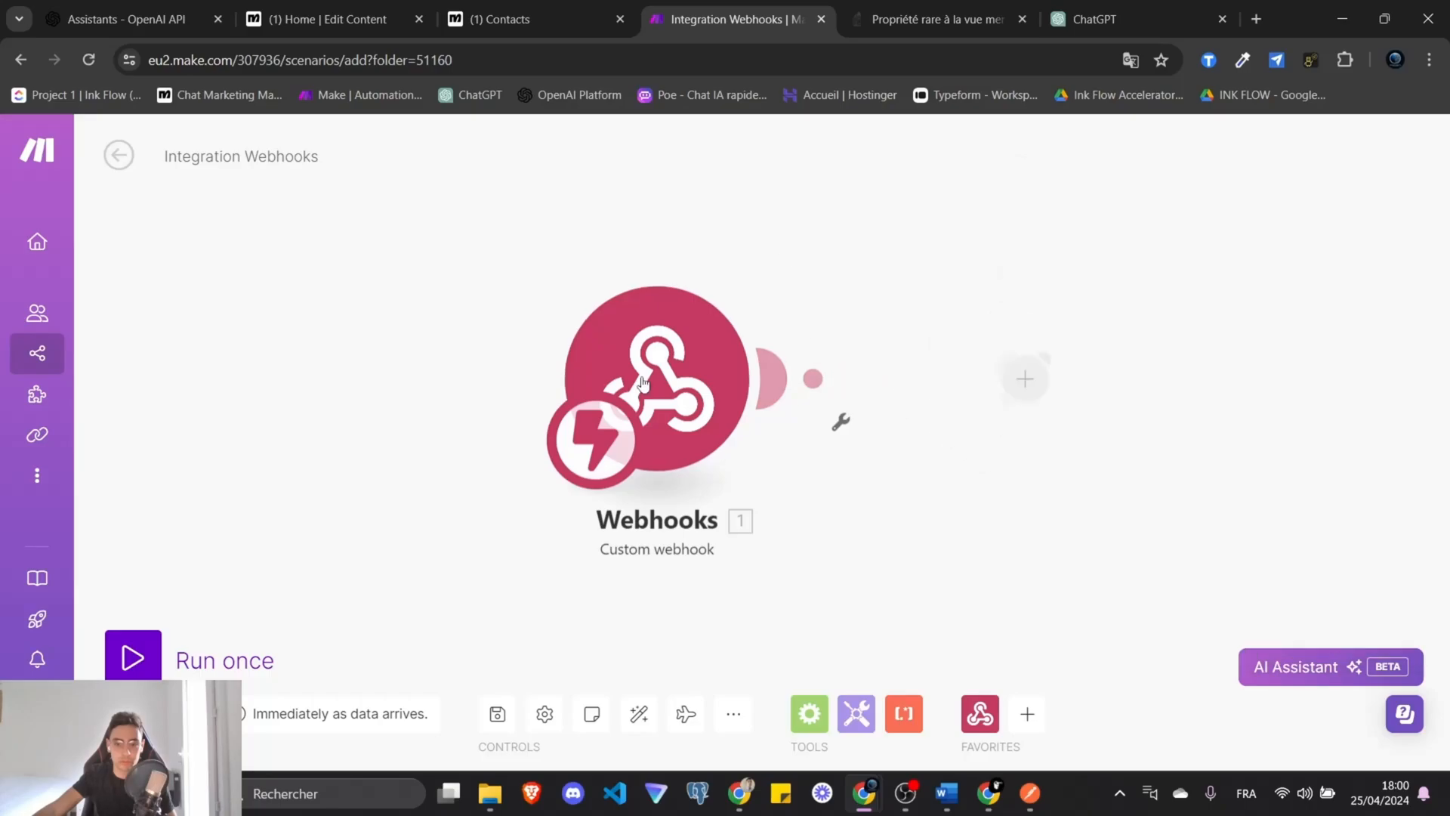
click(1151, 371)
triple_click(748, 294)
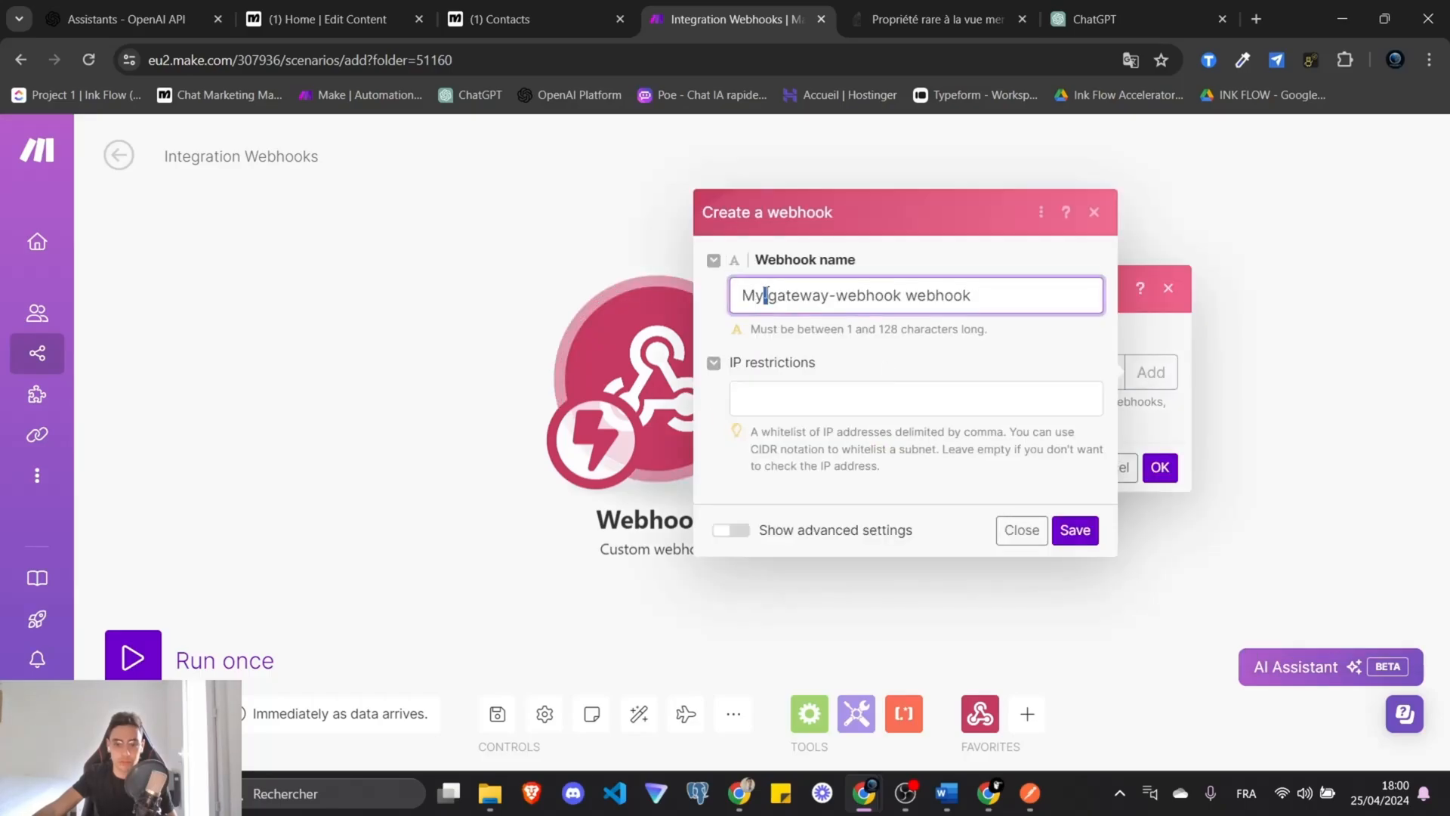
text(save_data_immo)
key(Return)
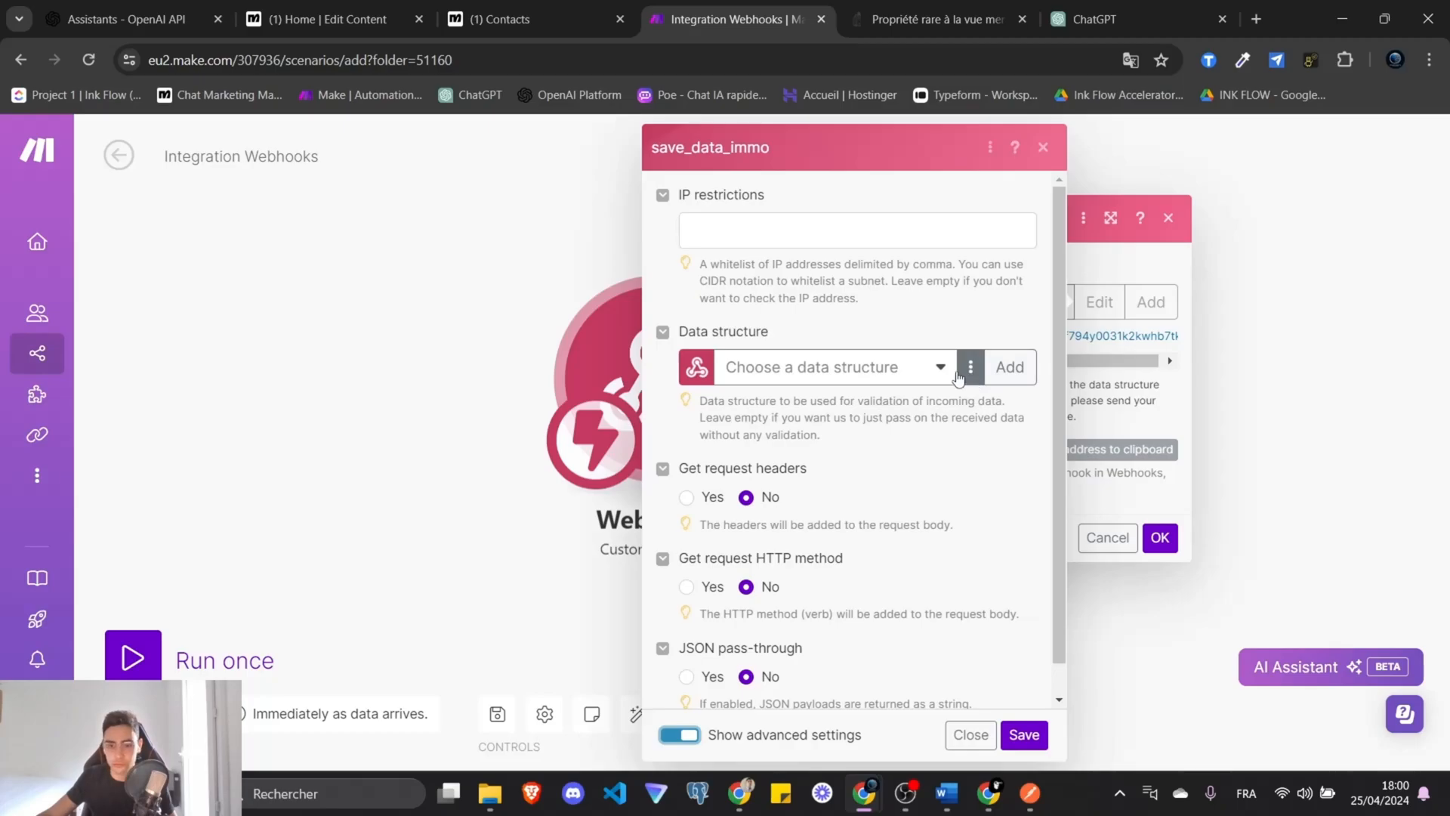
Create a save_data_immo data structure for the webhook and add a specification item.
click(930, 370)
click(1009, 367)
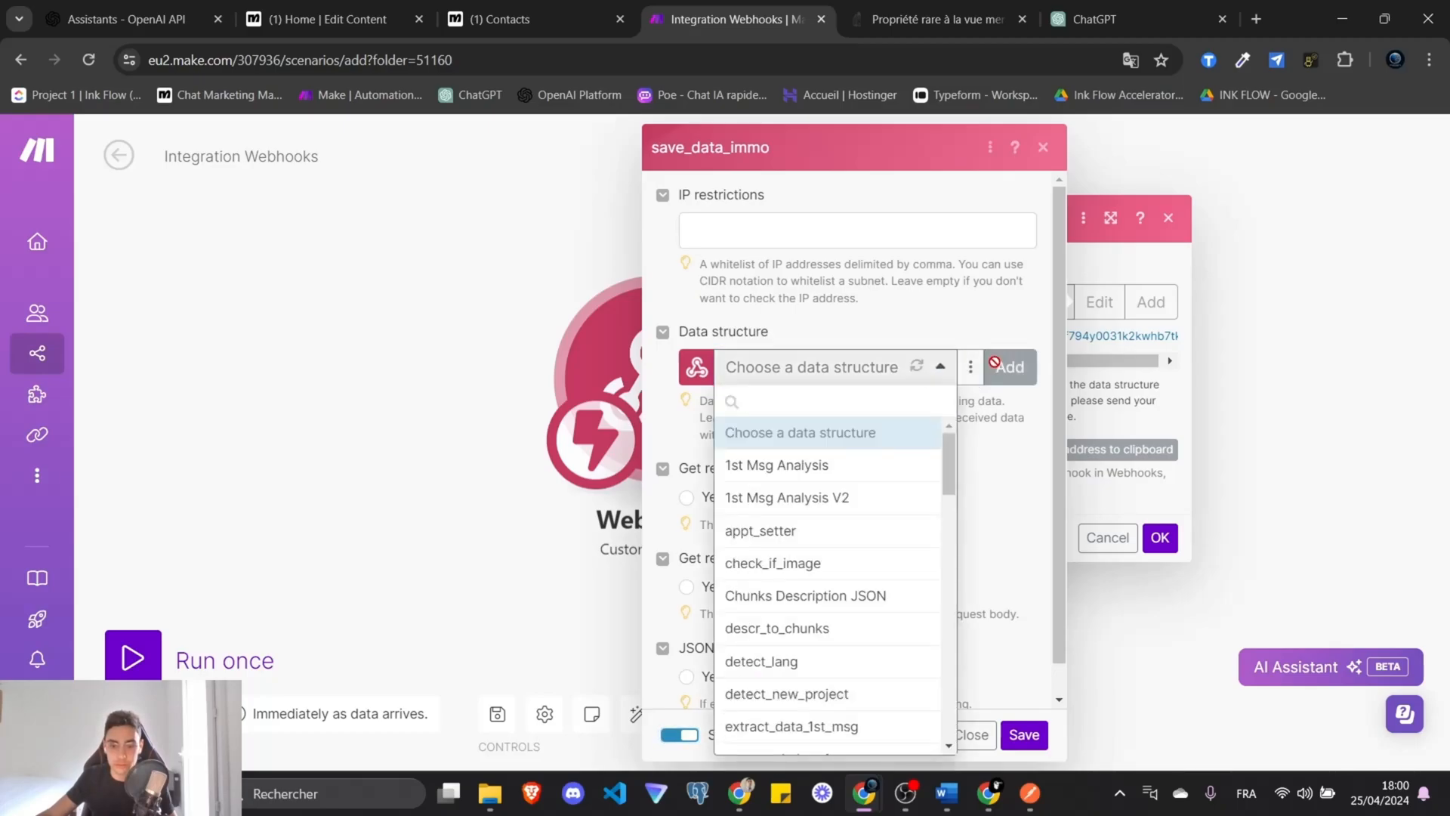
triple_click(743, 278)
text(s)
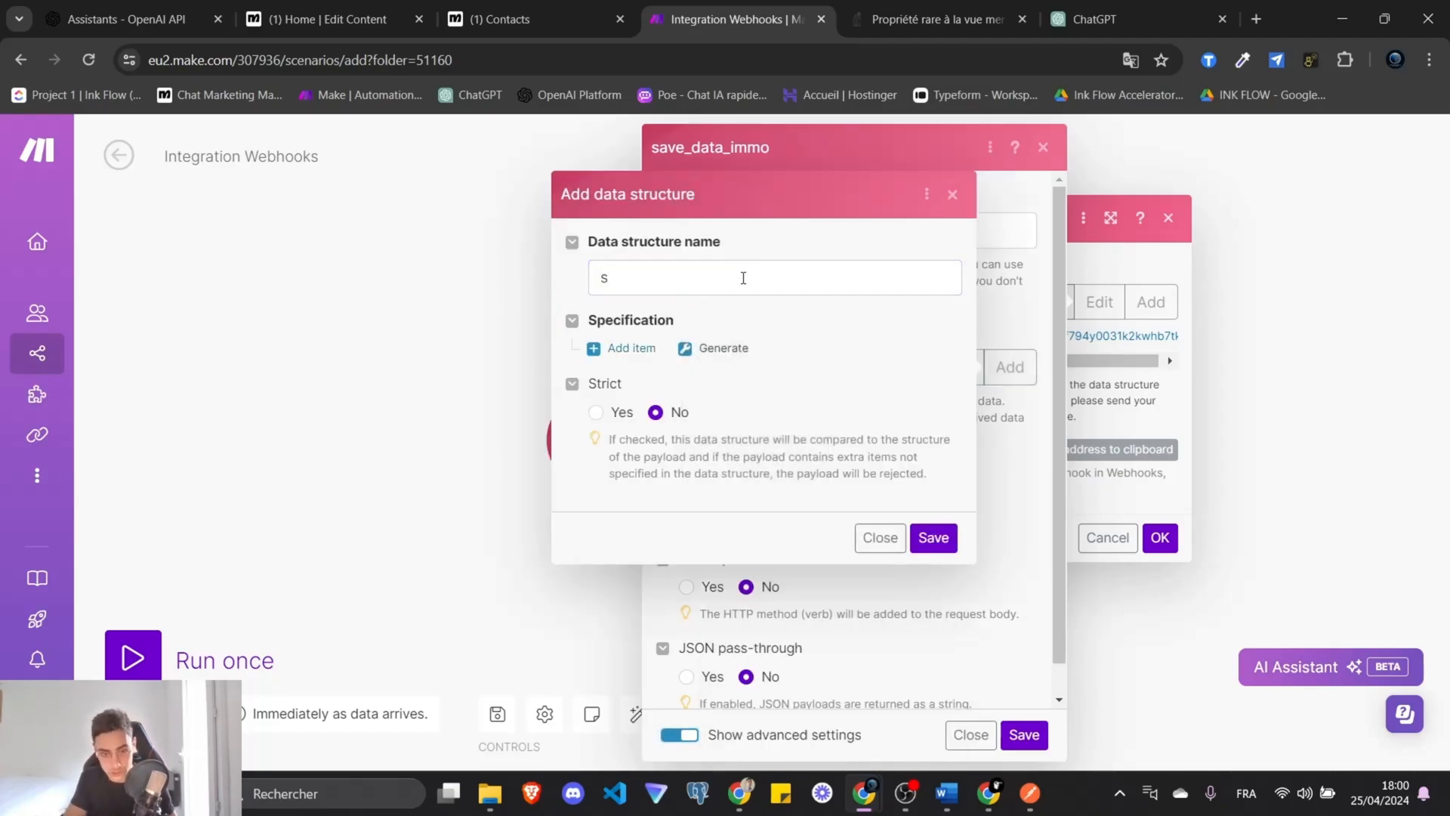
text(ave_data_immo)
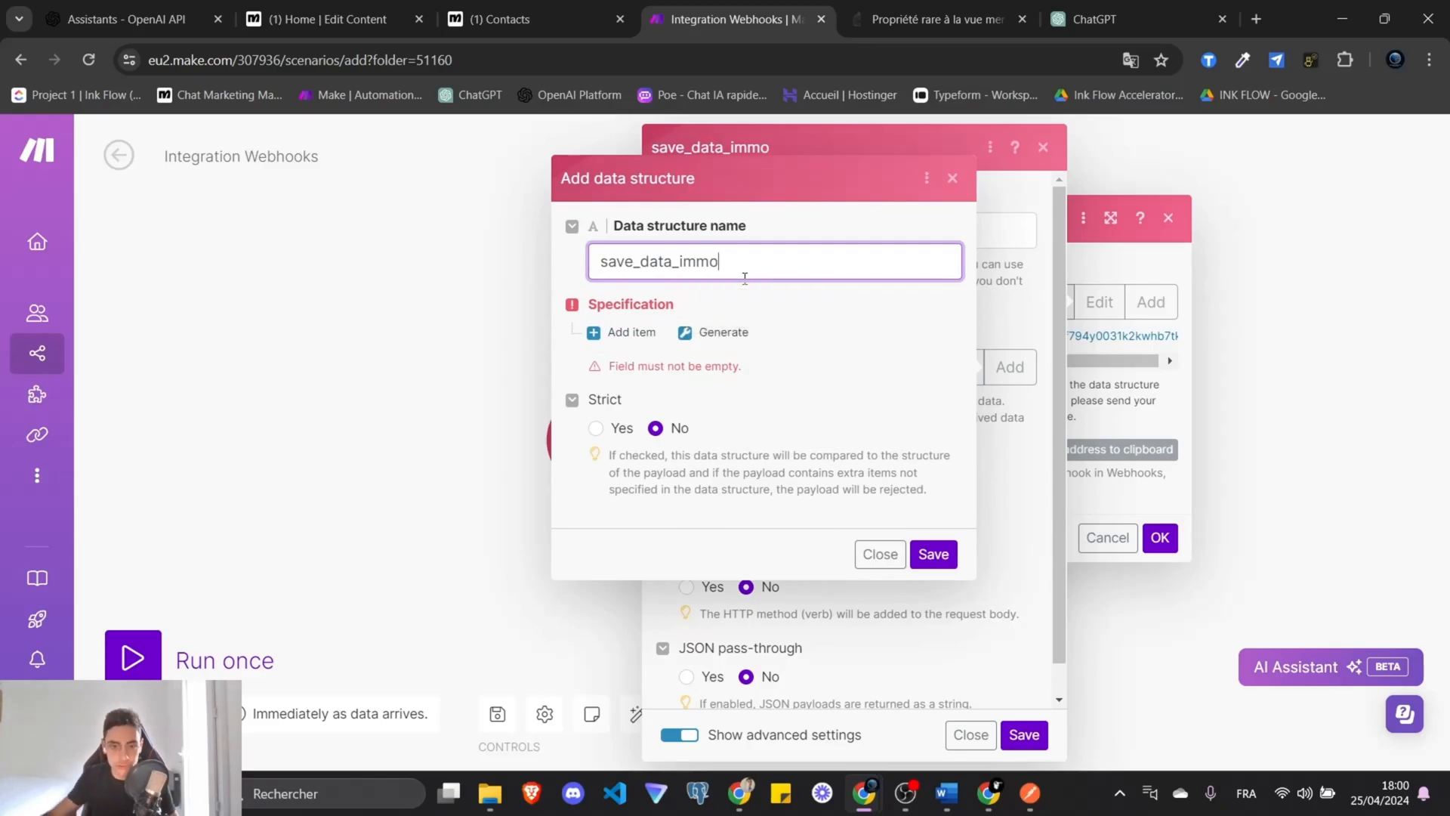
click(628, 333)
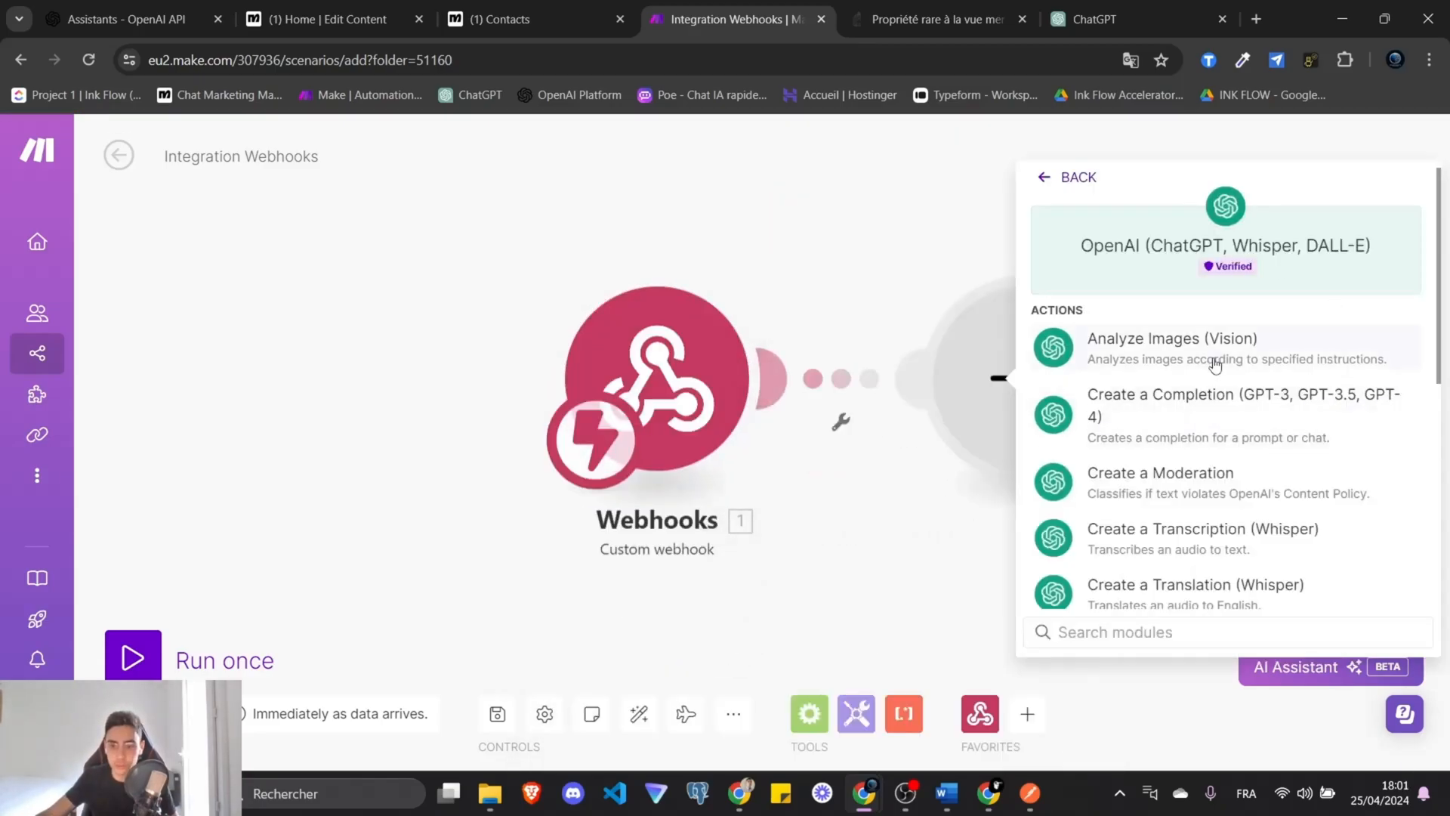
click(1223, 419)
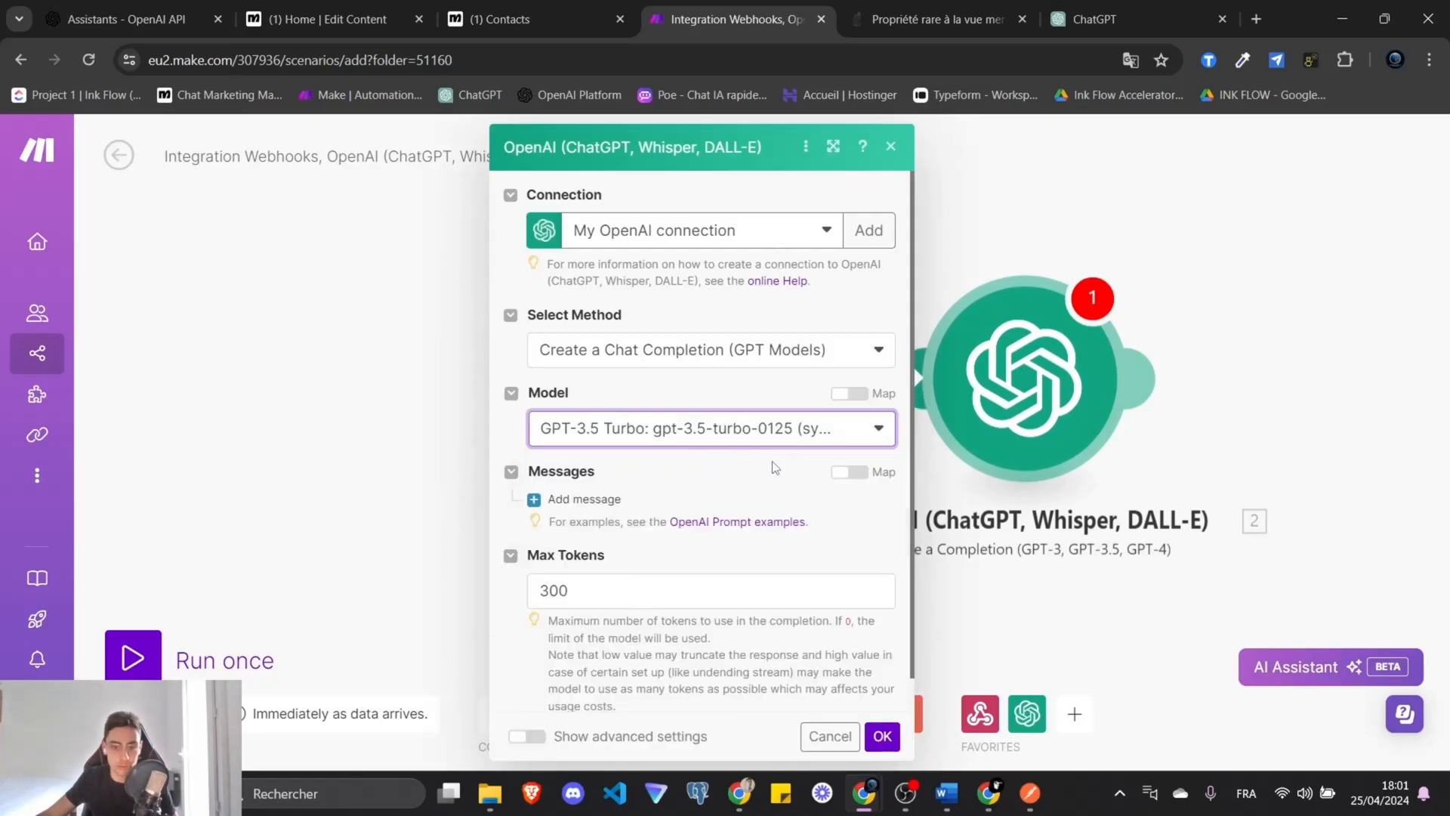
Give the OpenAI completion a System message 'Vous etes un assistant utile' plus a User message.
scroll(774, 467, down, 1)
click(555, 463)
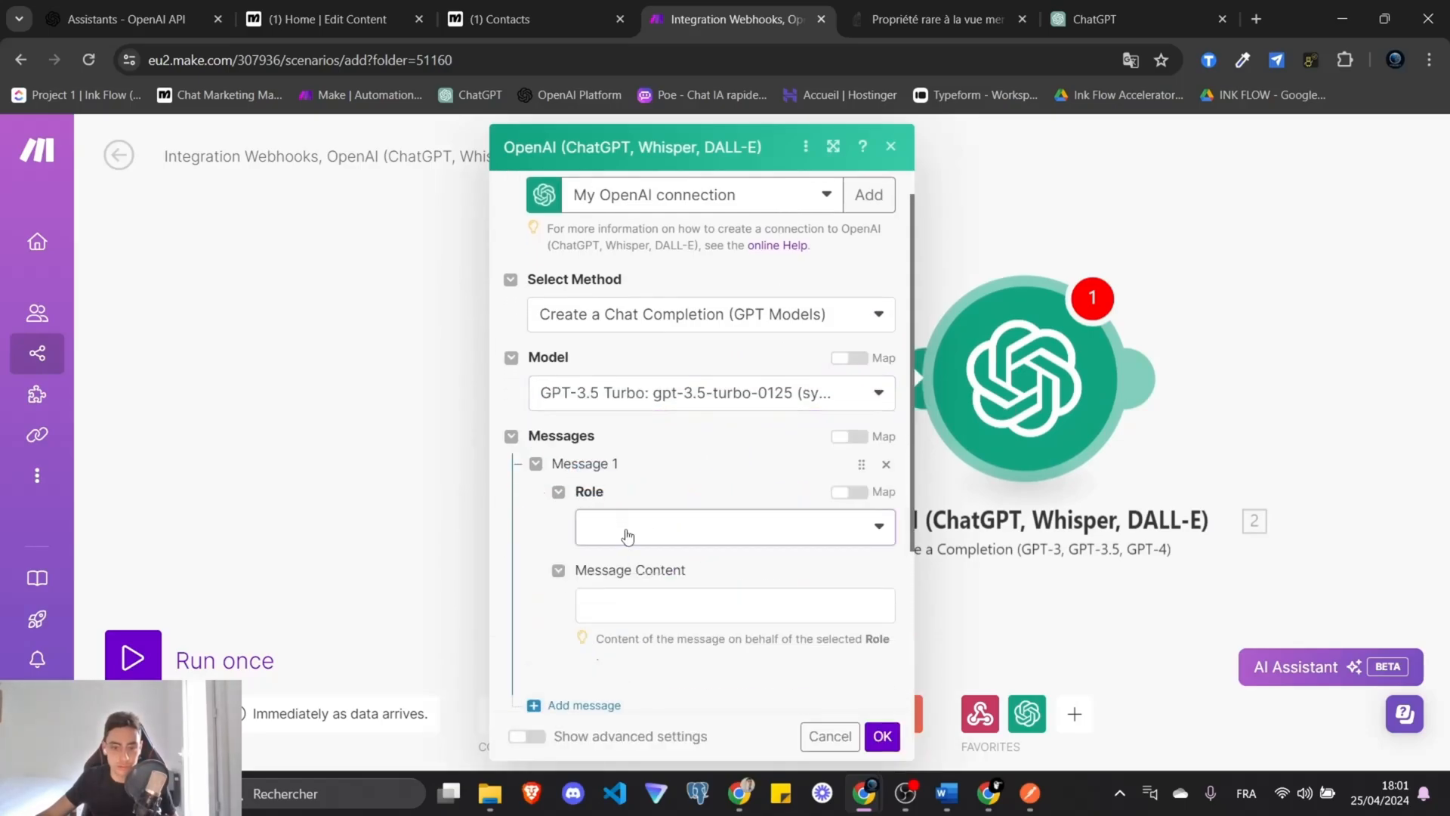
click(627, 535)
click(642, 521)
click(664, 608)
text(Vous etes u)
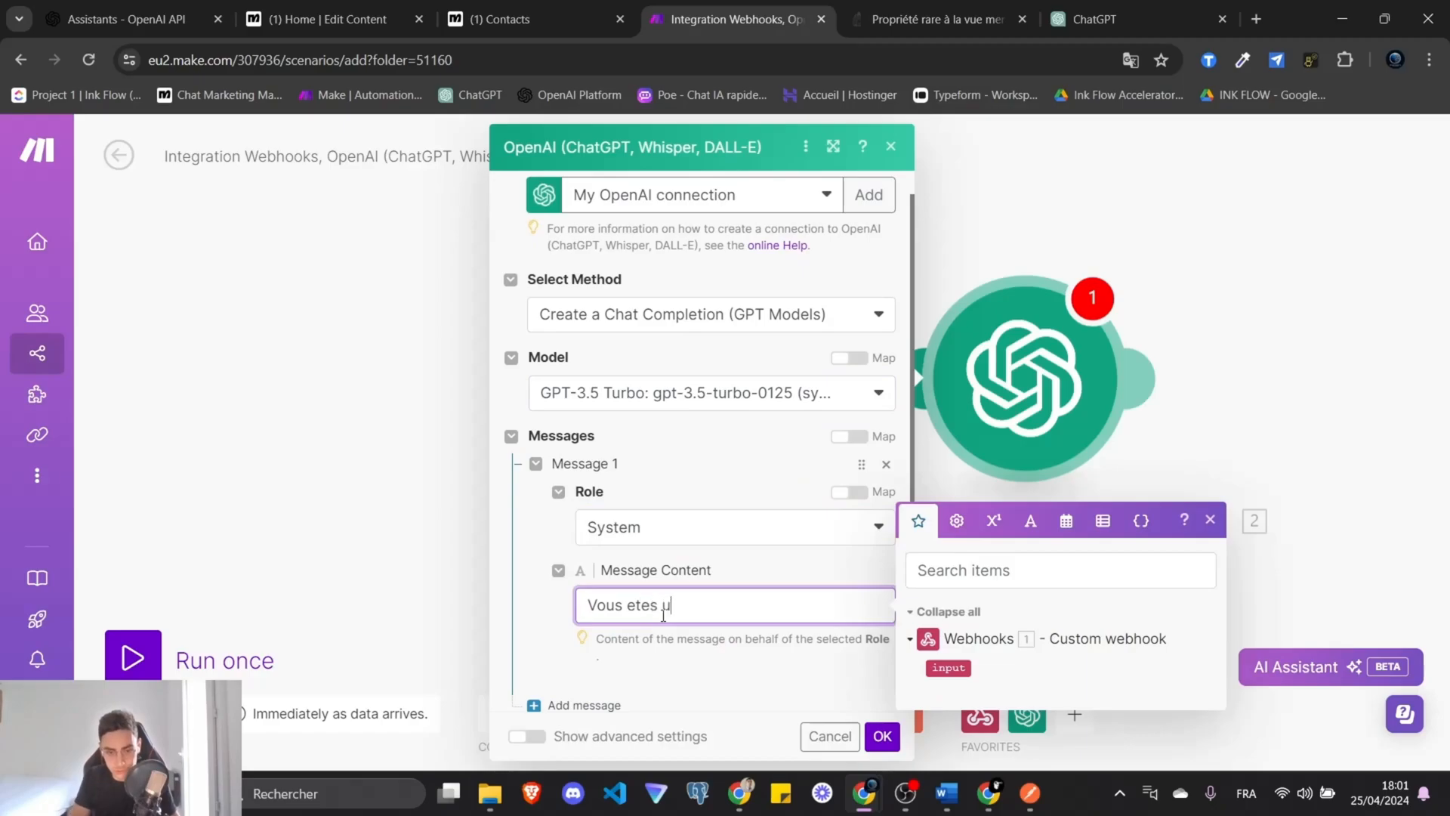
text(n assistant util)
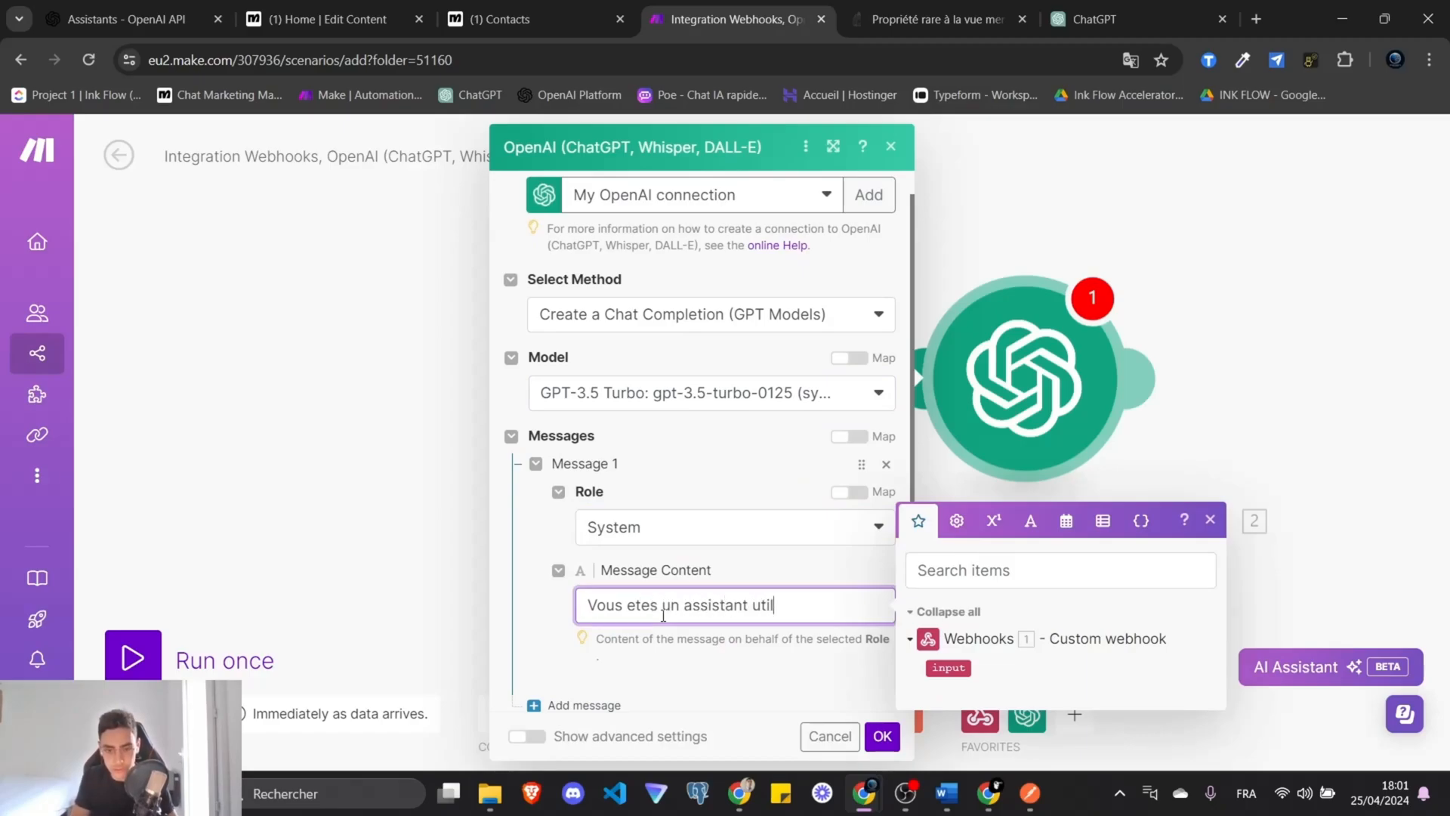
text(e)
click(585, 704)
click(680, 525)
click(648, 553)
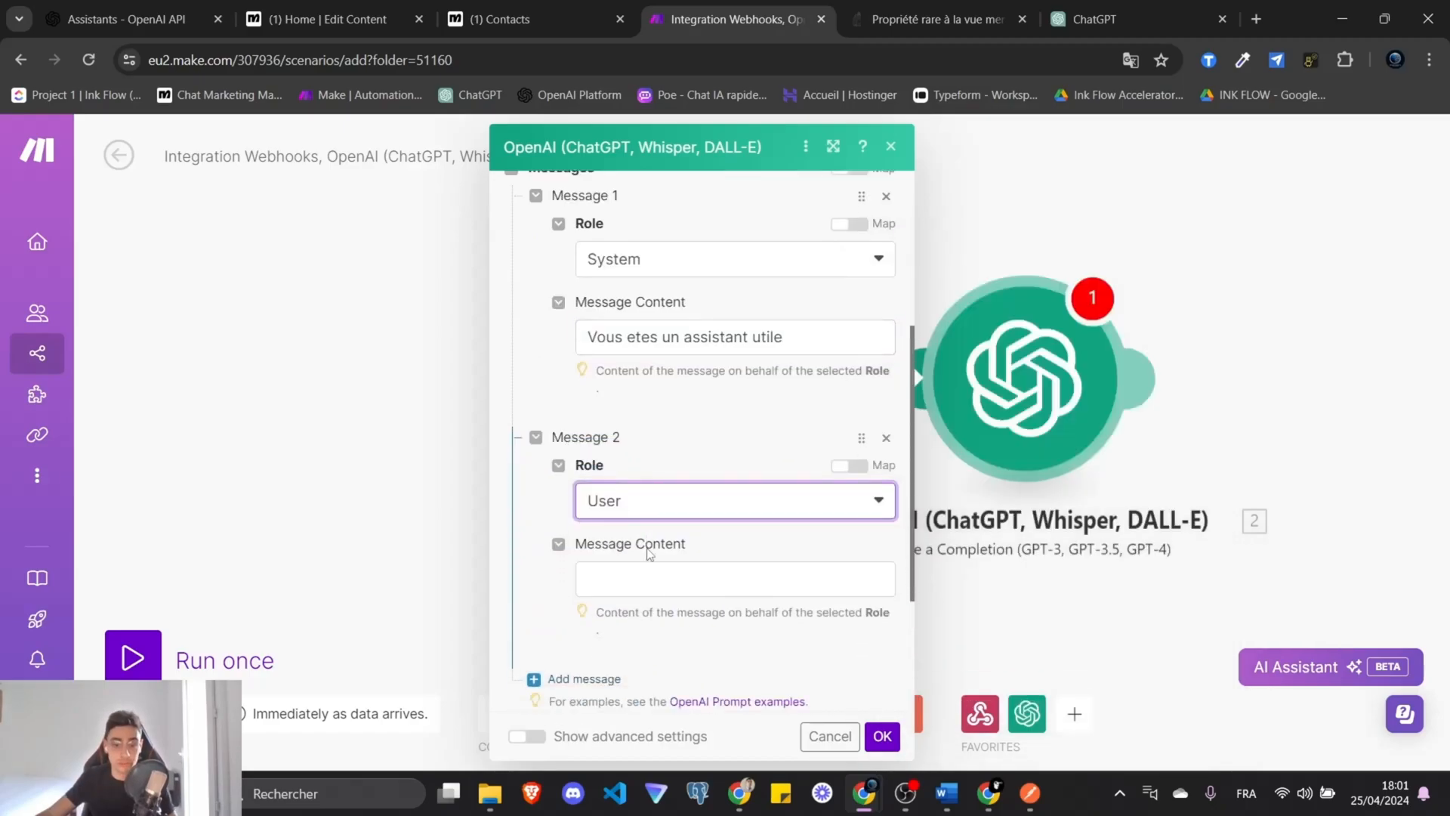
scroll(648, 553, down, 2)
click(671, 417)
click(1179, 282)
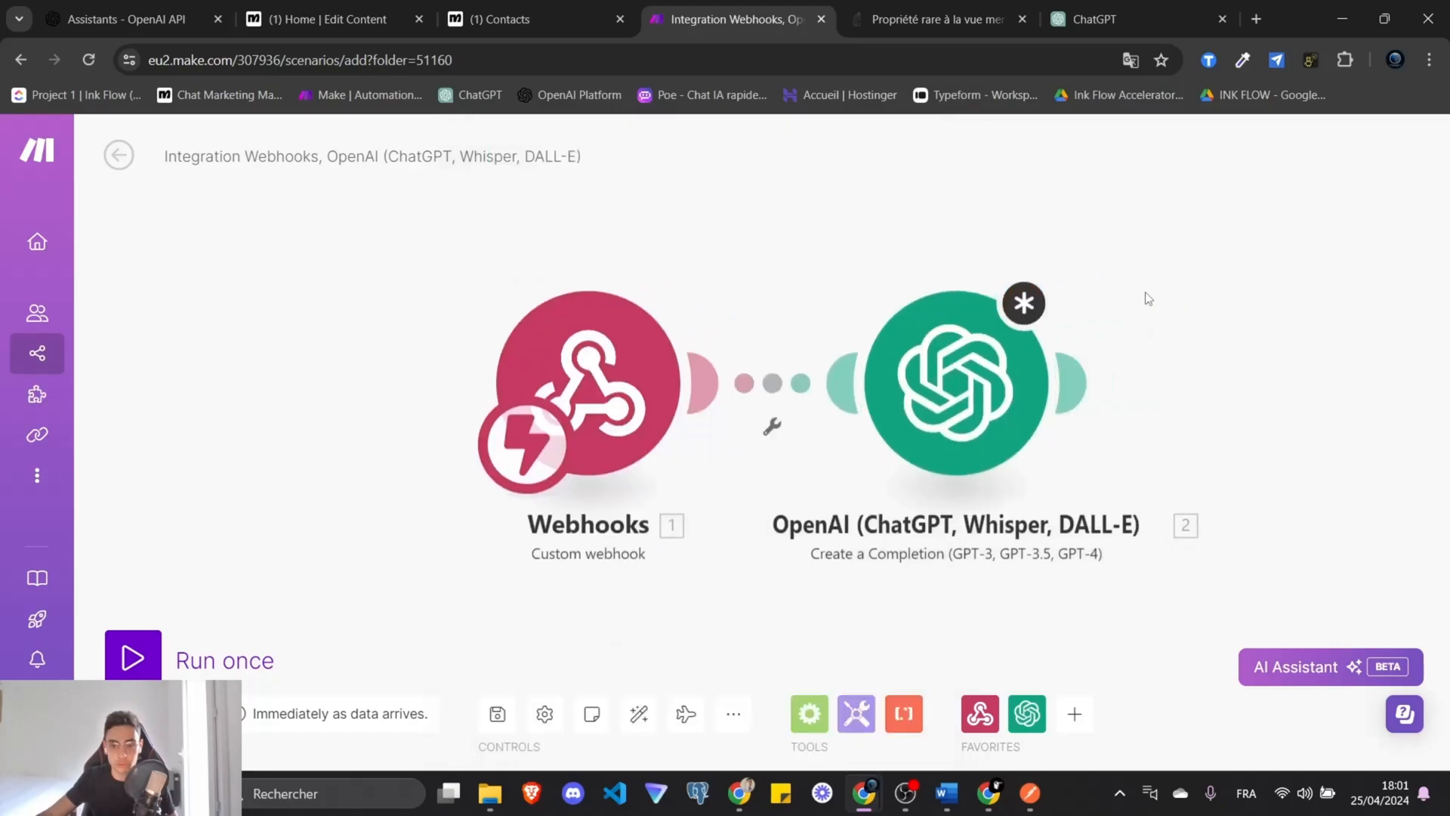
Add a Webhook response module and paste the sample JSON into its Body.
click(959, 384)
click(1110, 254)
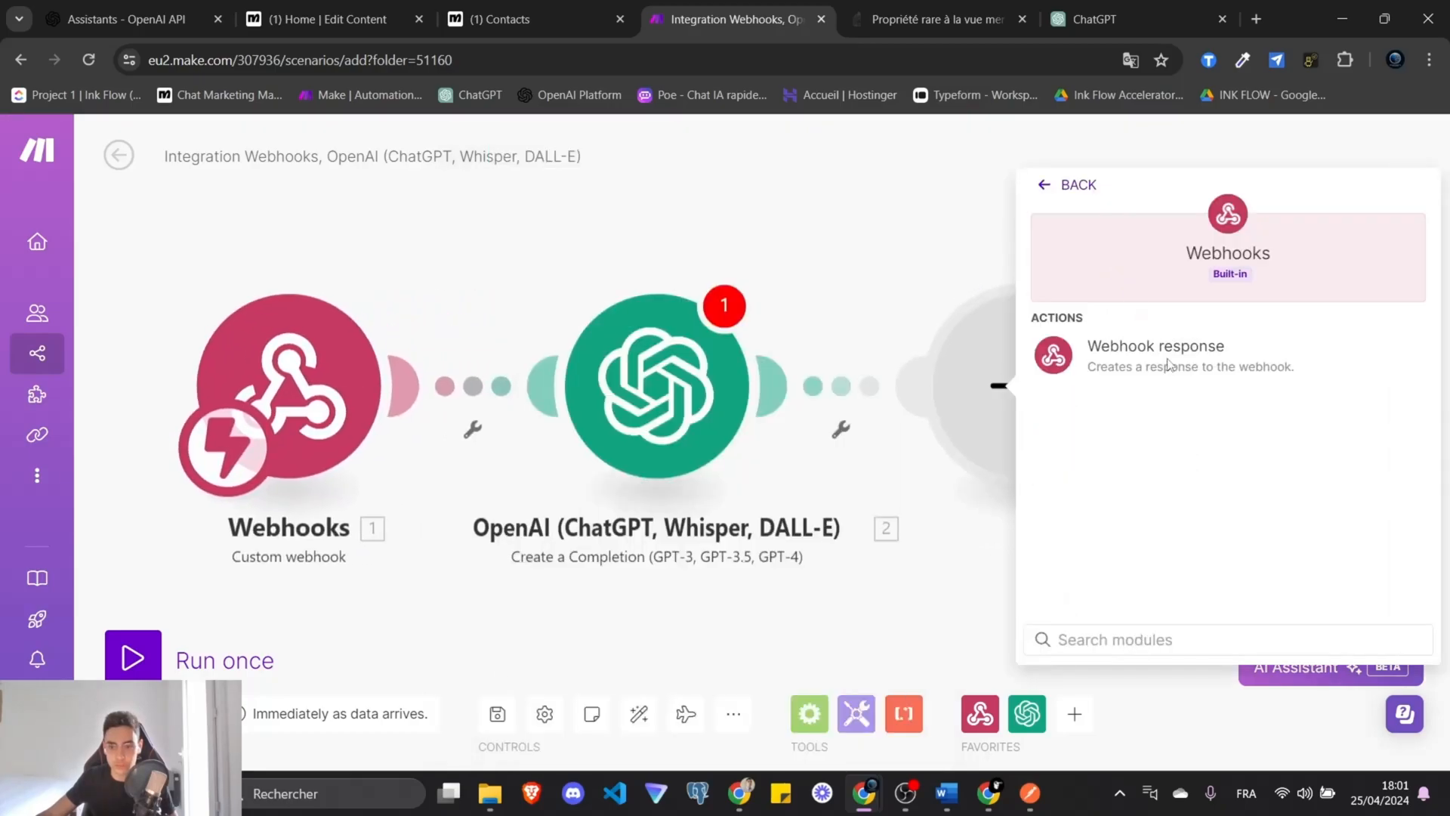
click(1156, 348)
click(720, 451)
key(ctrl+v)
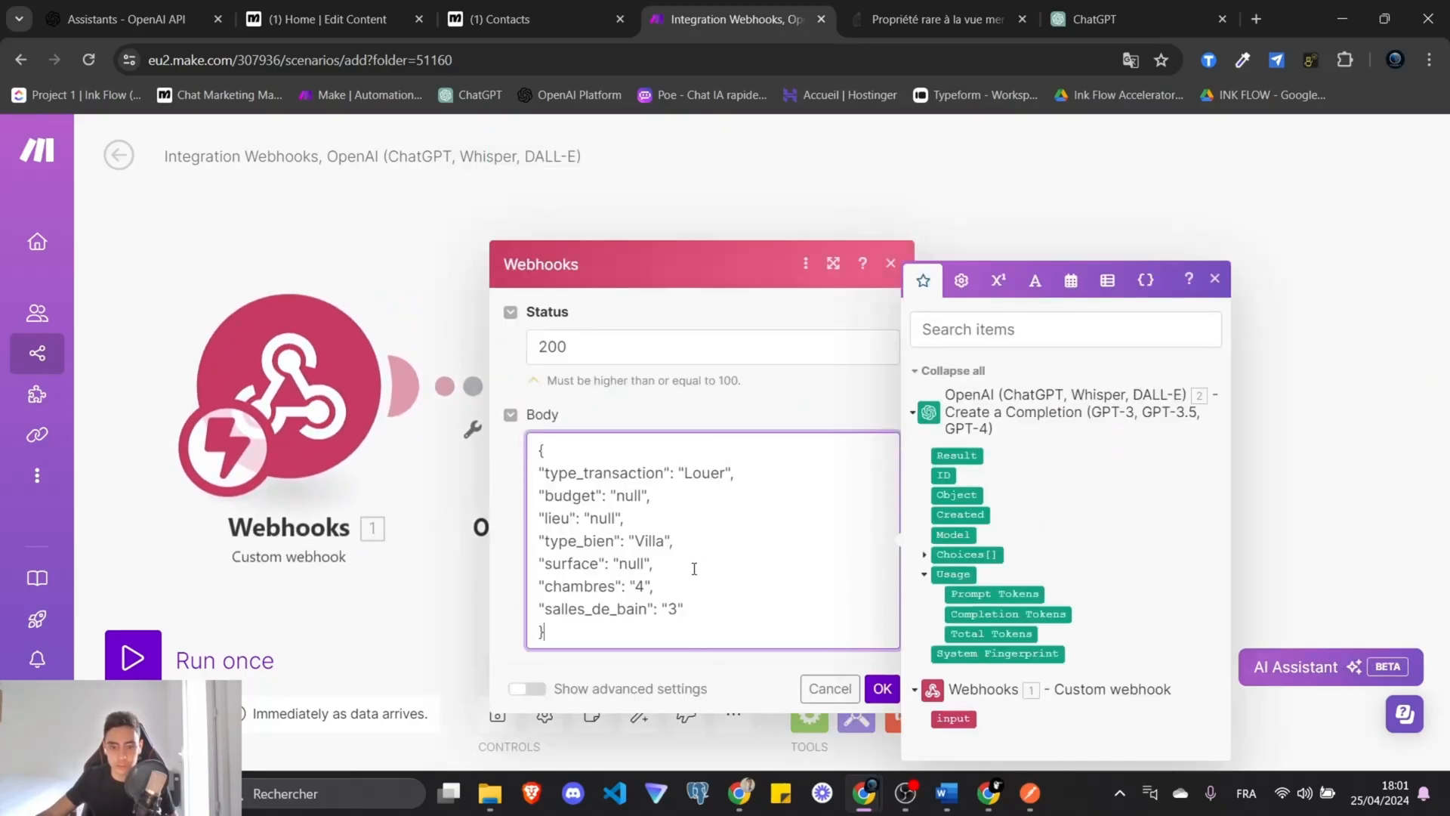
key(ctrl+a)
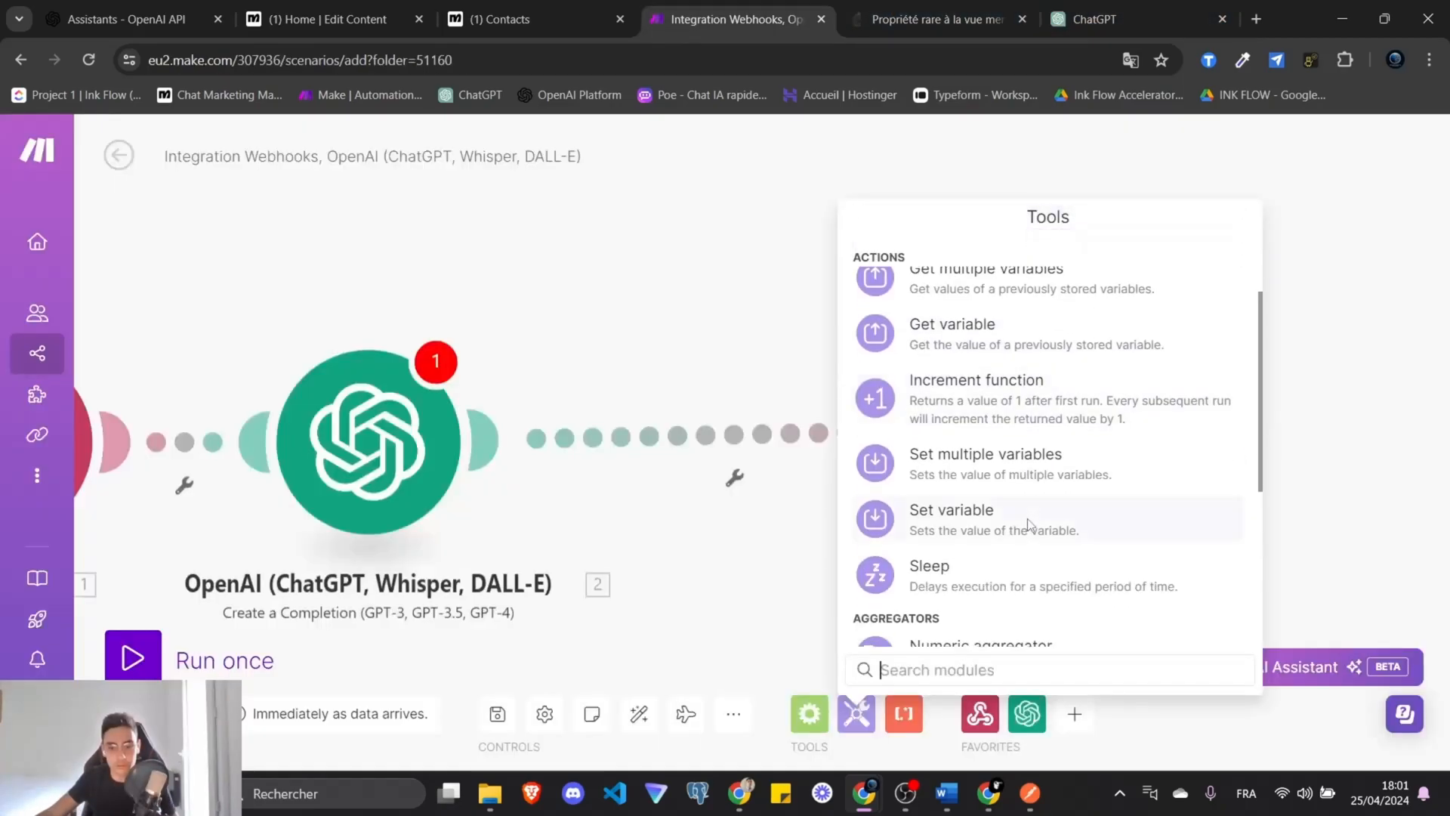
Add a Parse JSON module, deleting a mistakenly added Create JSON module.
scroll(1019, 518, down, 5)
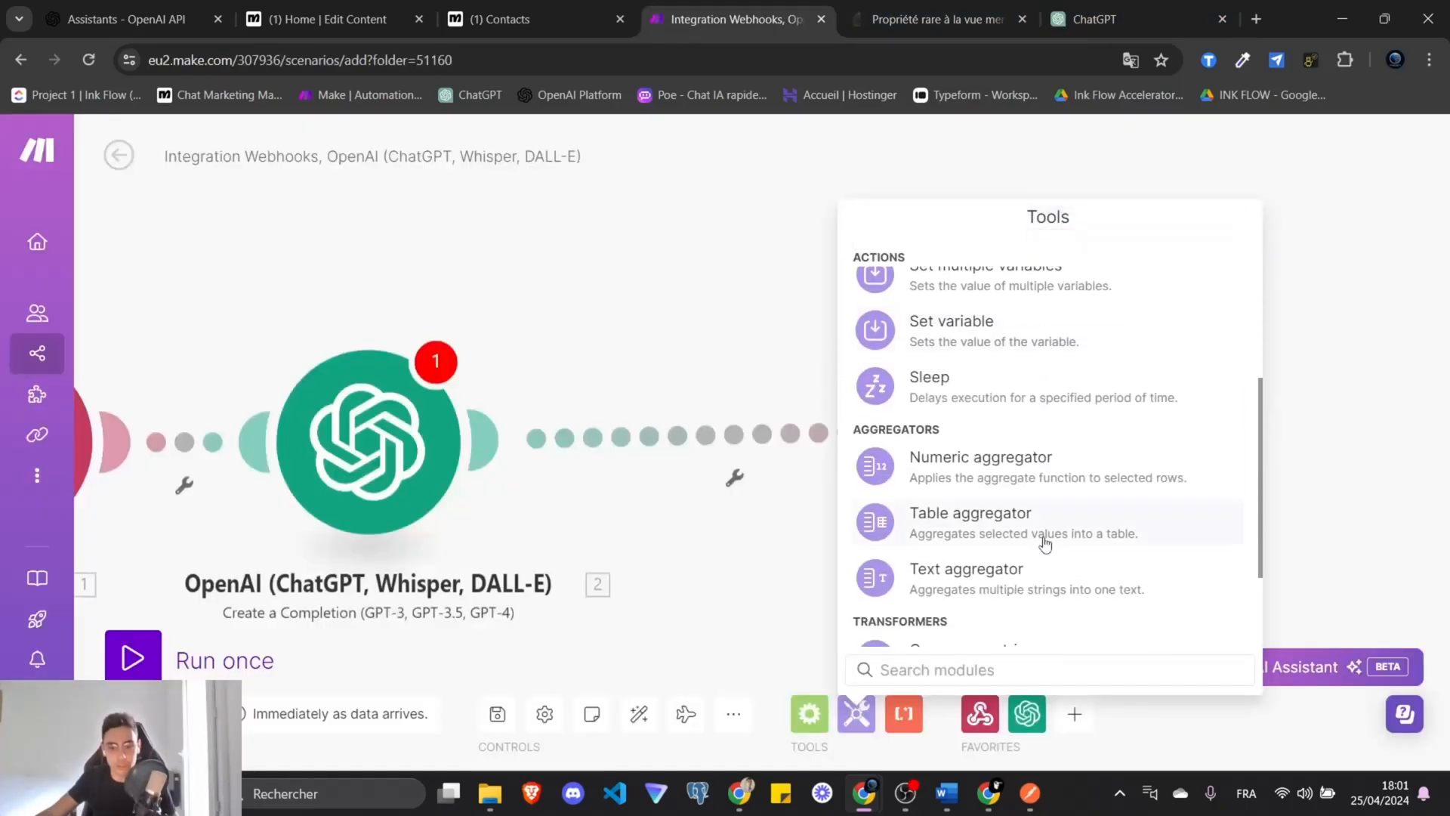
click(763, 589)
click(1074, 714)
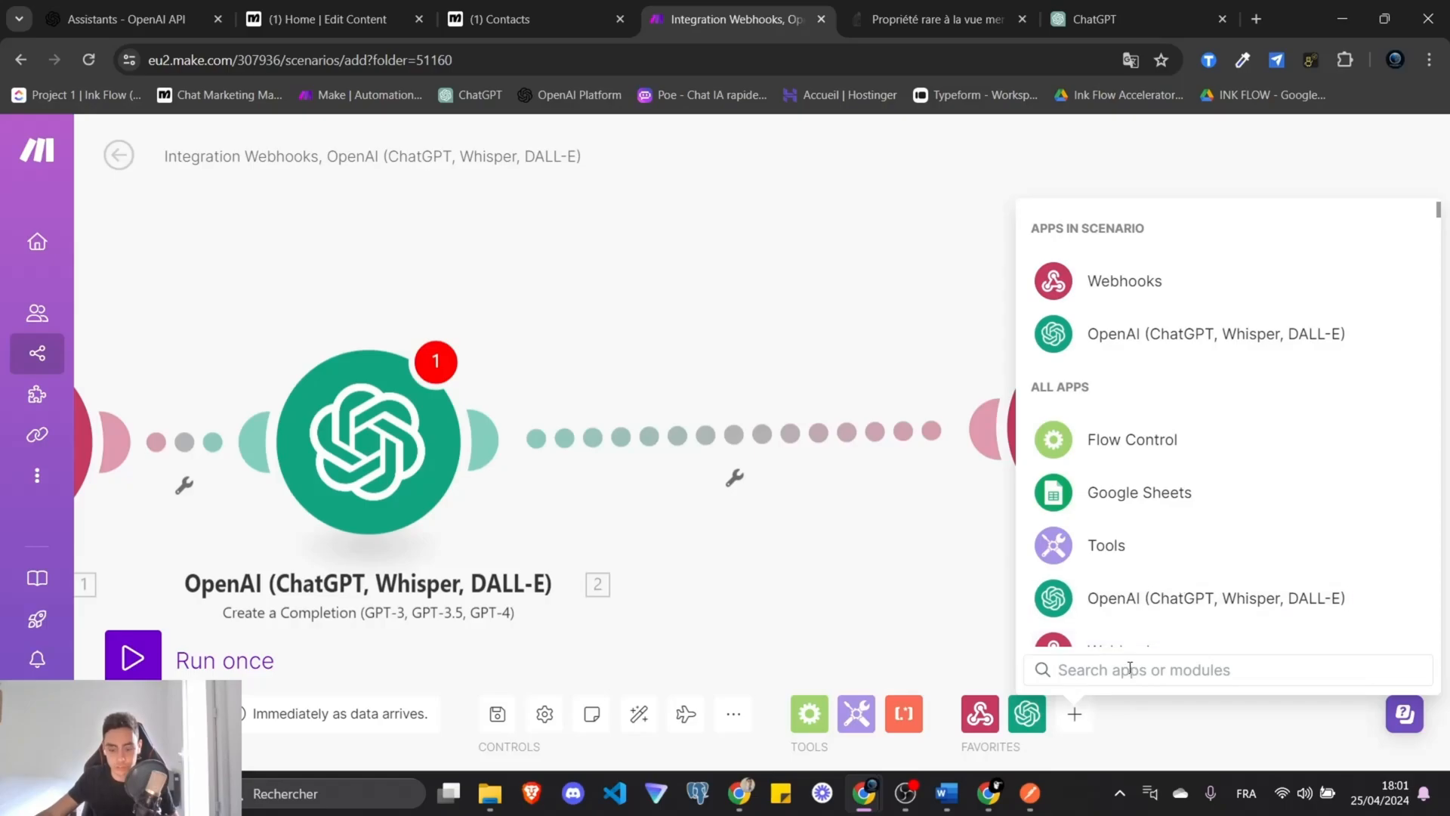
text(json)
click(1146, 228)
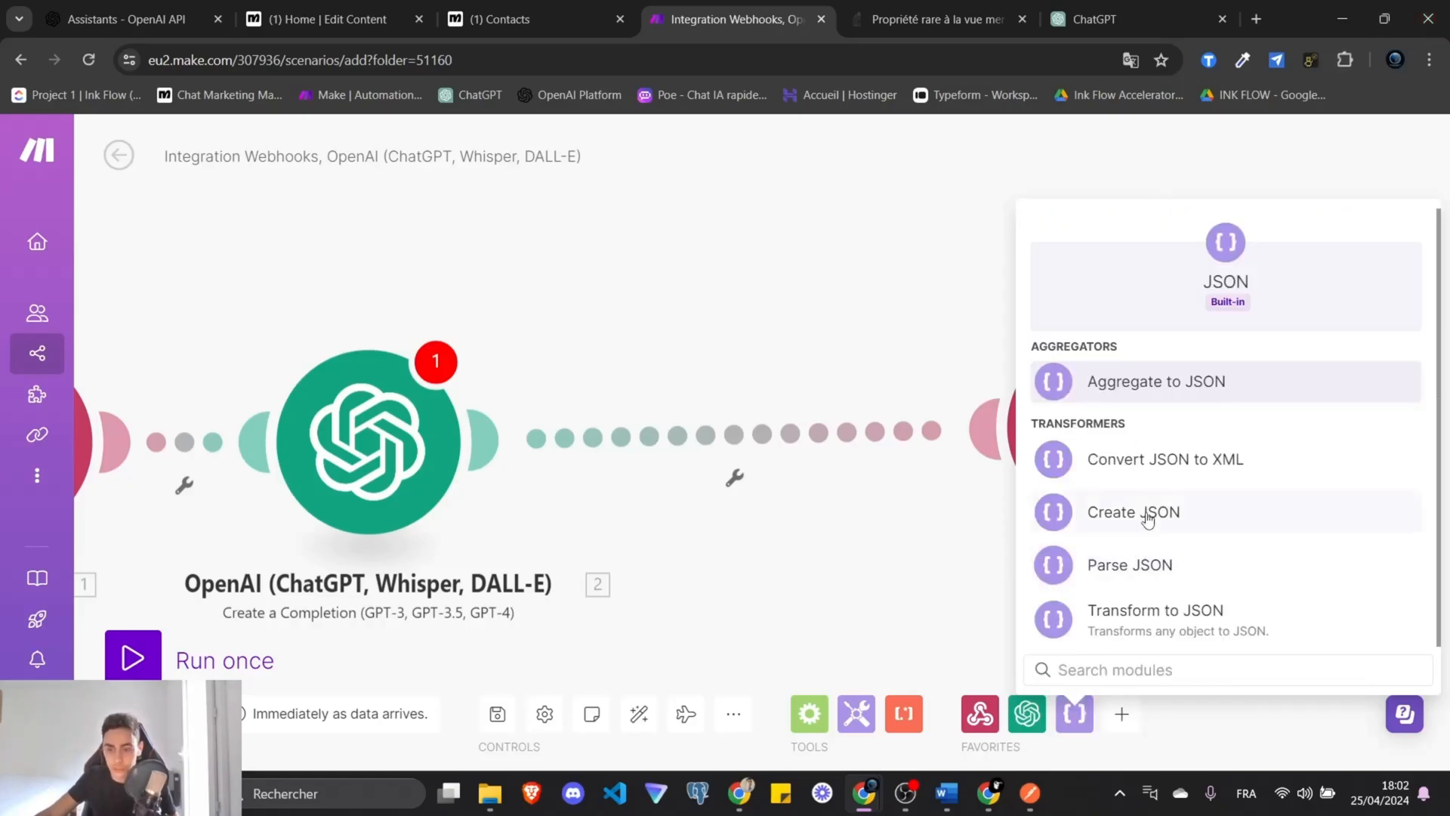
click(1148, 513)
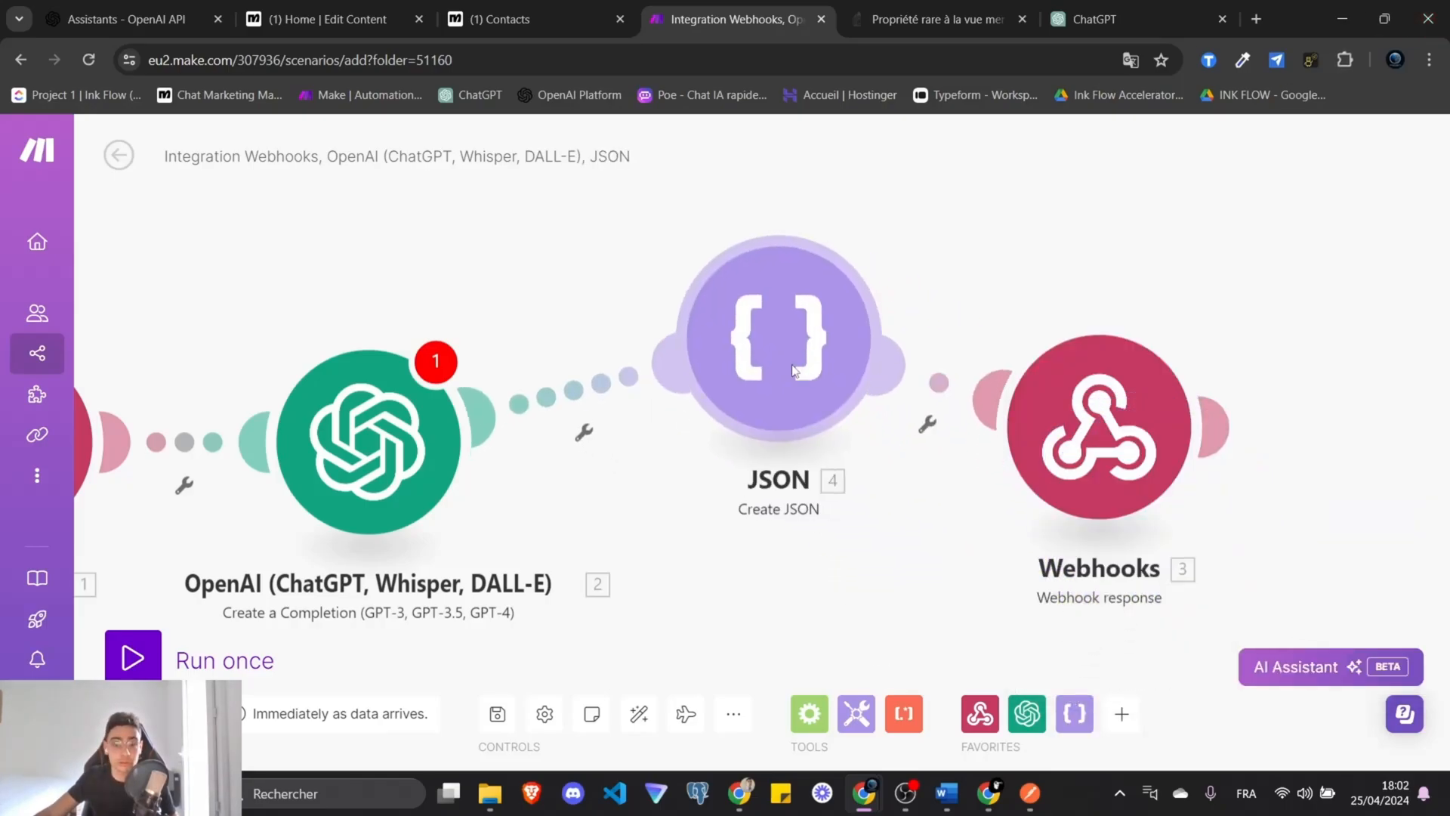
right_click(801, 372)
click(874, 593)
click(1075, 716)
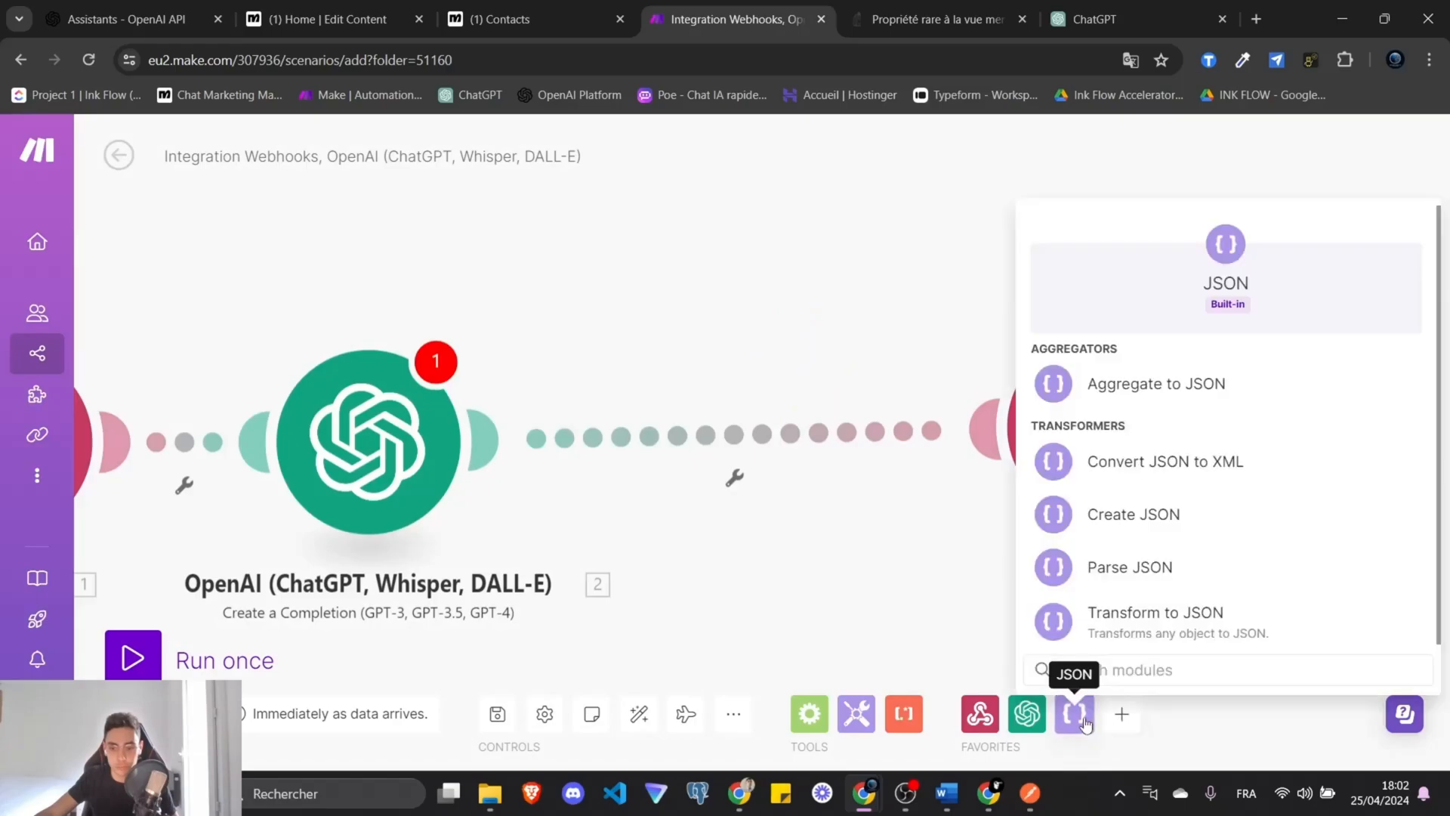
click(1134, 591)
Create the immo_data data structure generated from ChatGPT's sample JSON reply.
click(1397, 324)
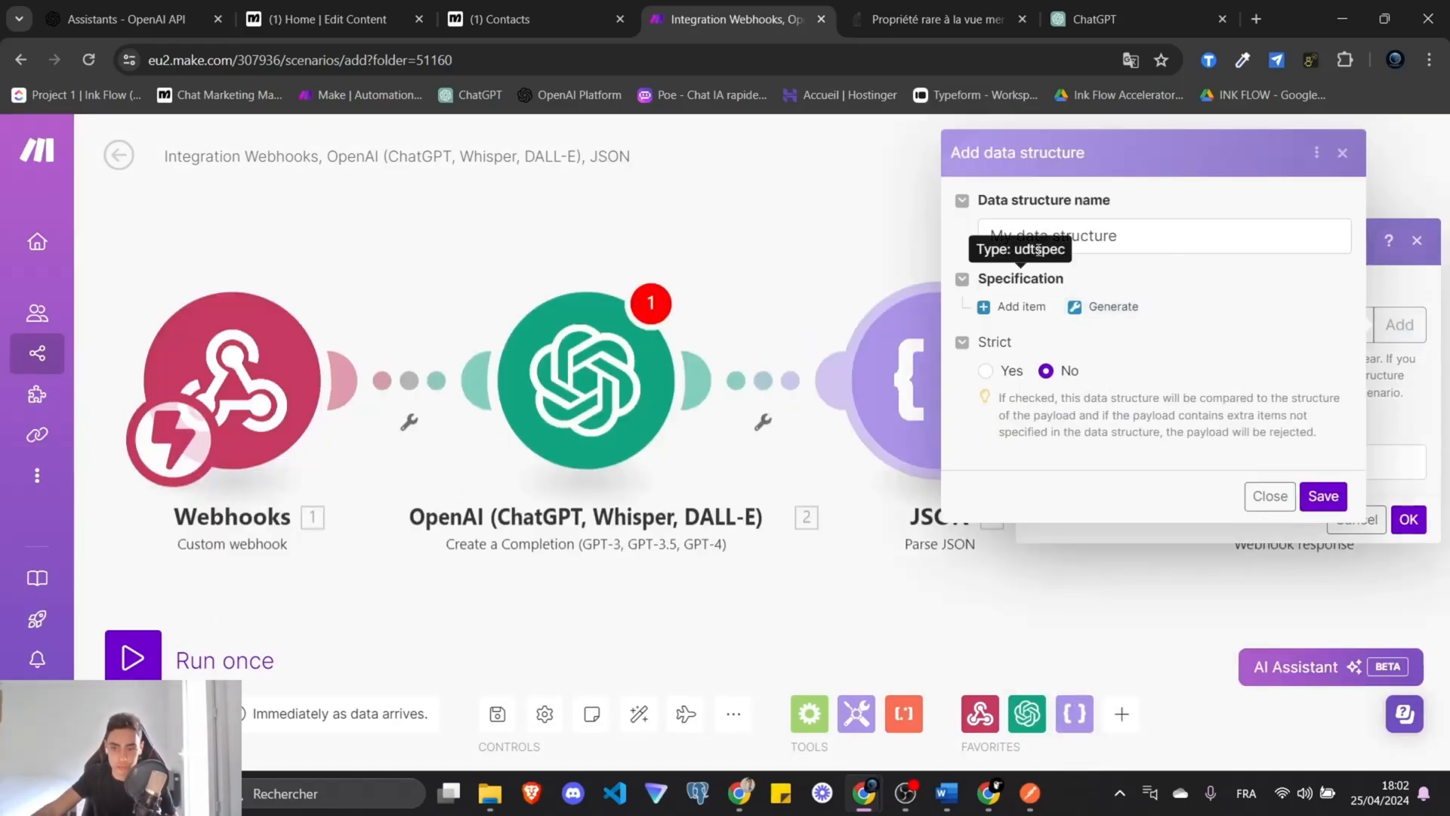
triple_click(1142, 244)
text(immo_data)
click(1238, 276)
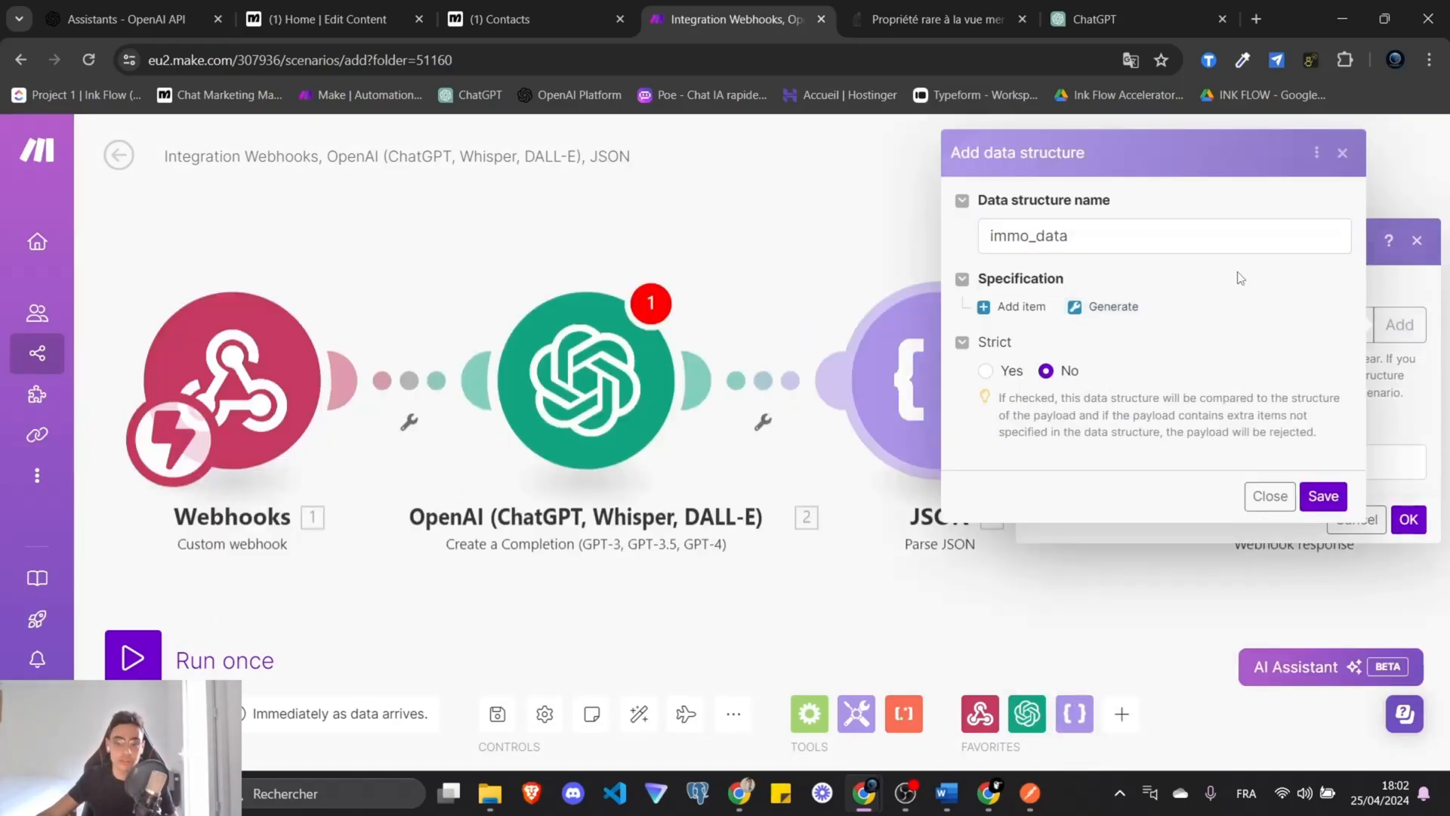
click(1103, 9)
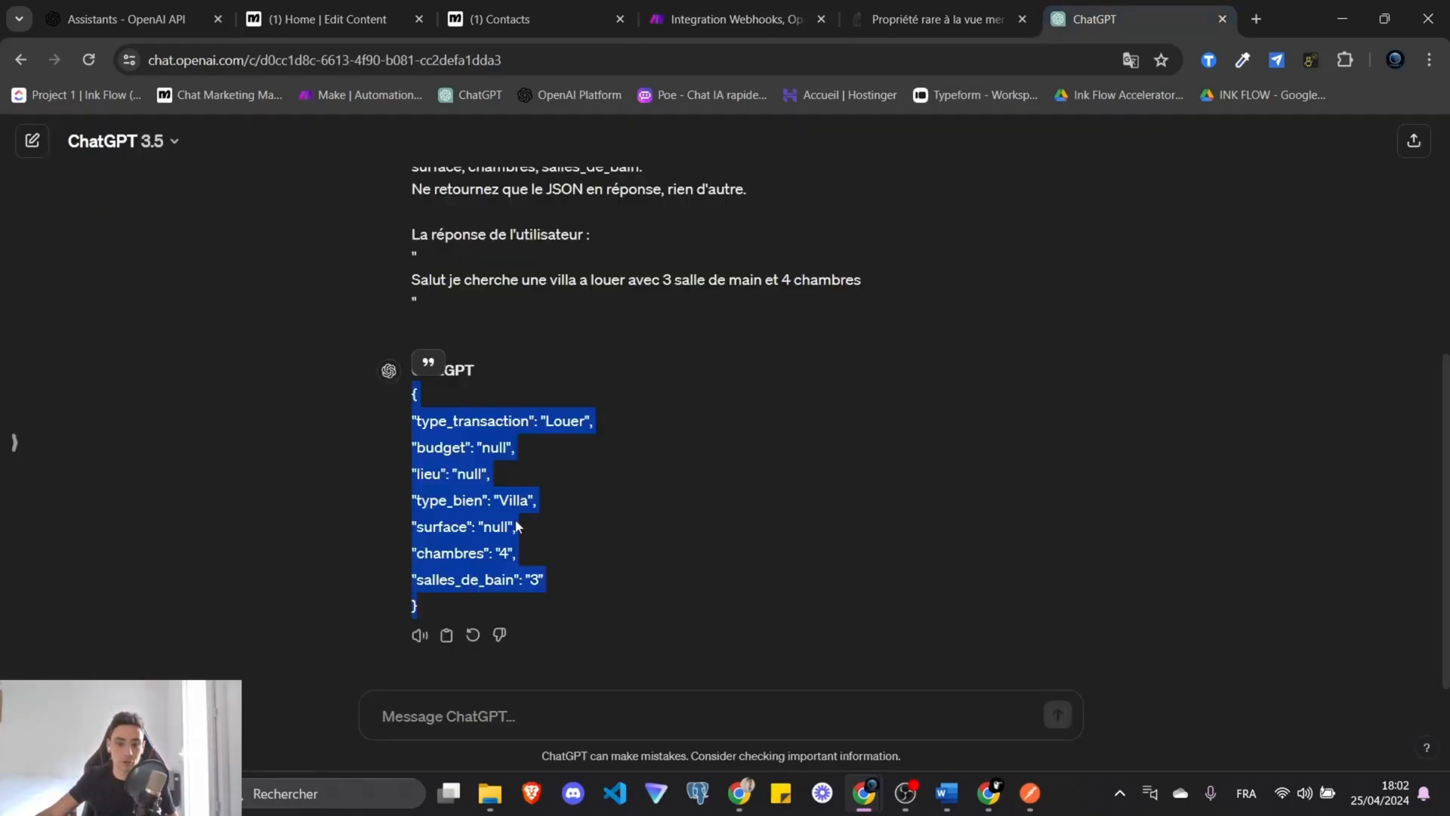
click(430, 616)
drag(429, 619, 477, 463)
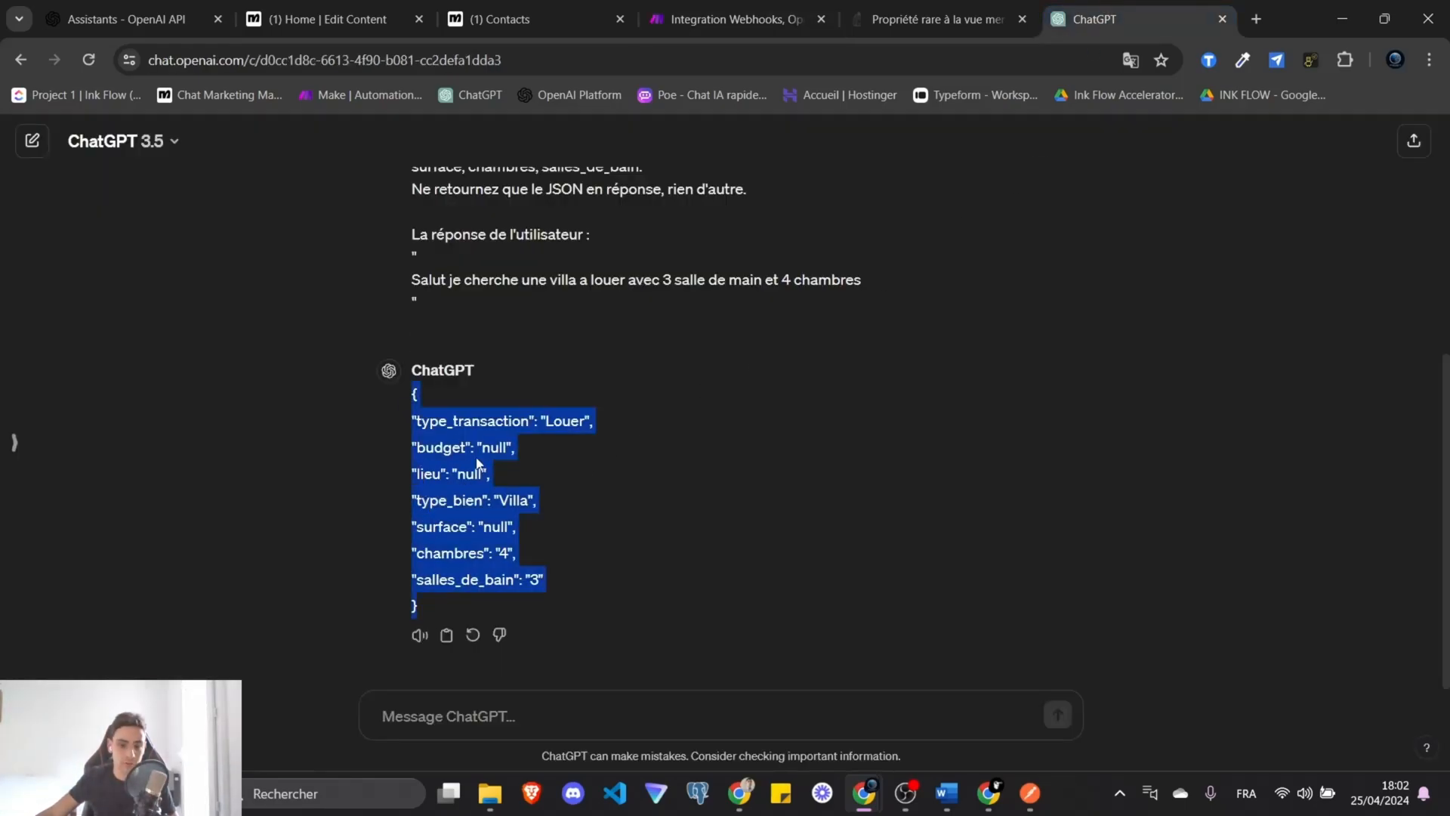
click(972, 9)
click(736, 19)
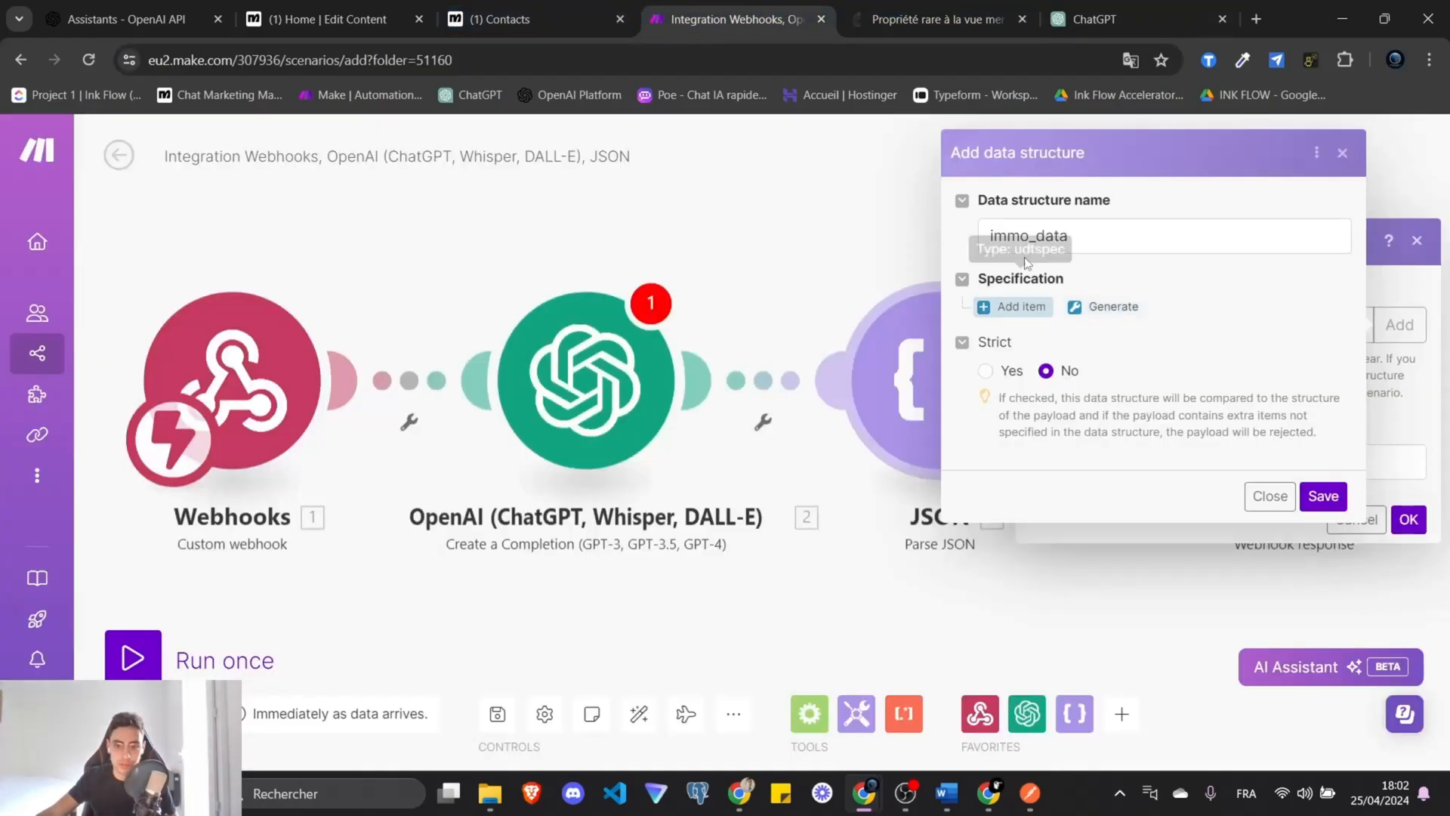
click(1102, 306)
click(1001, 448)
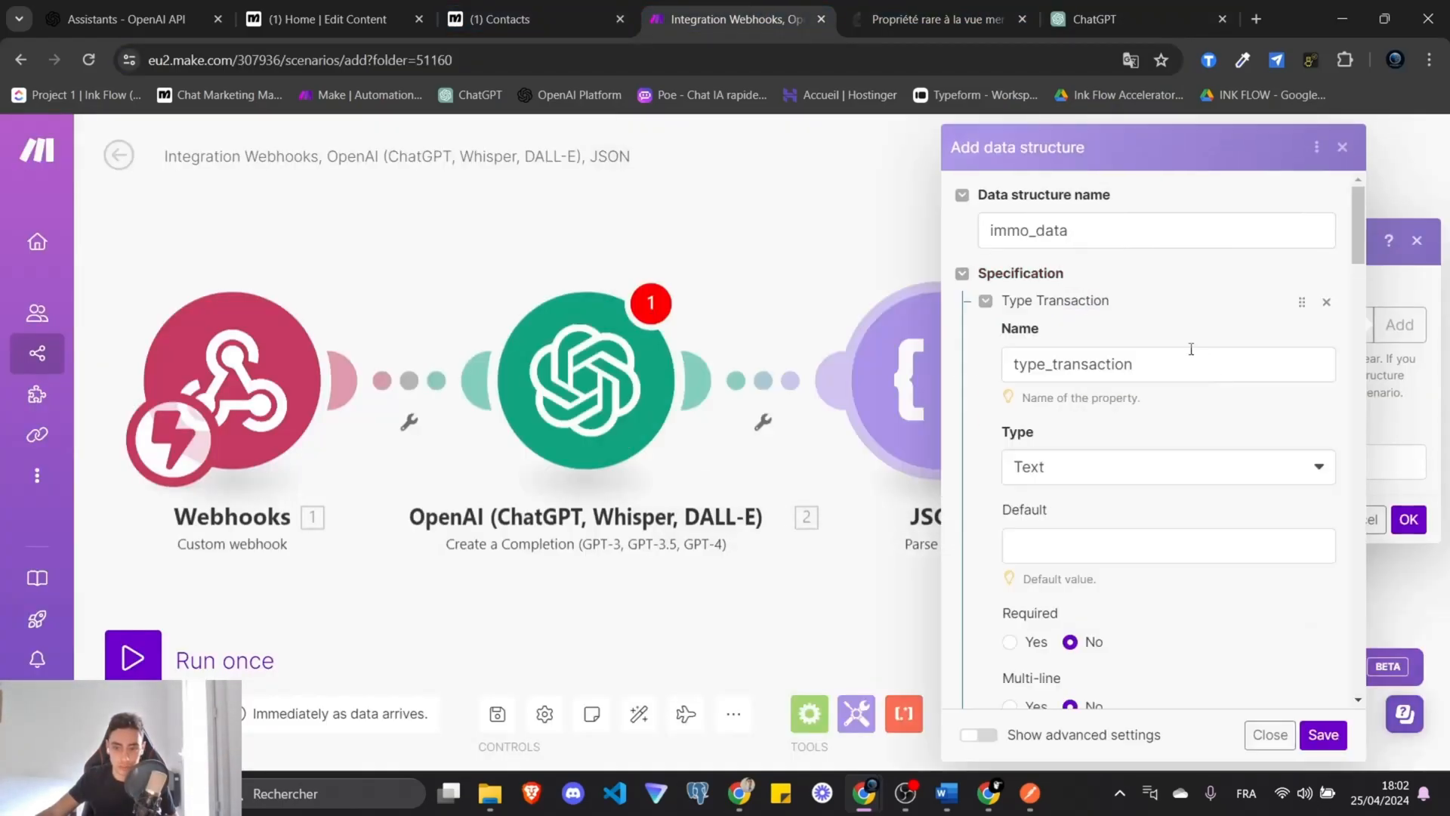
double_click(1157, 378)
scroll(1133, 409, down, 5)
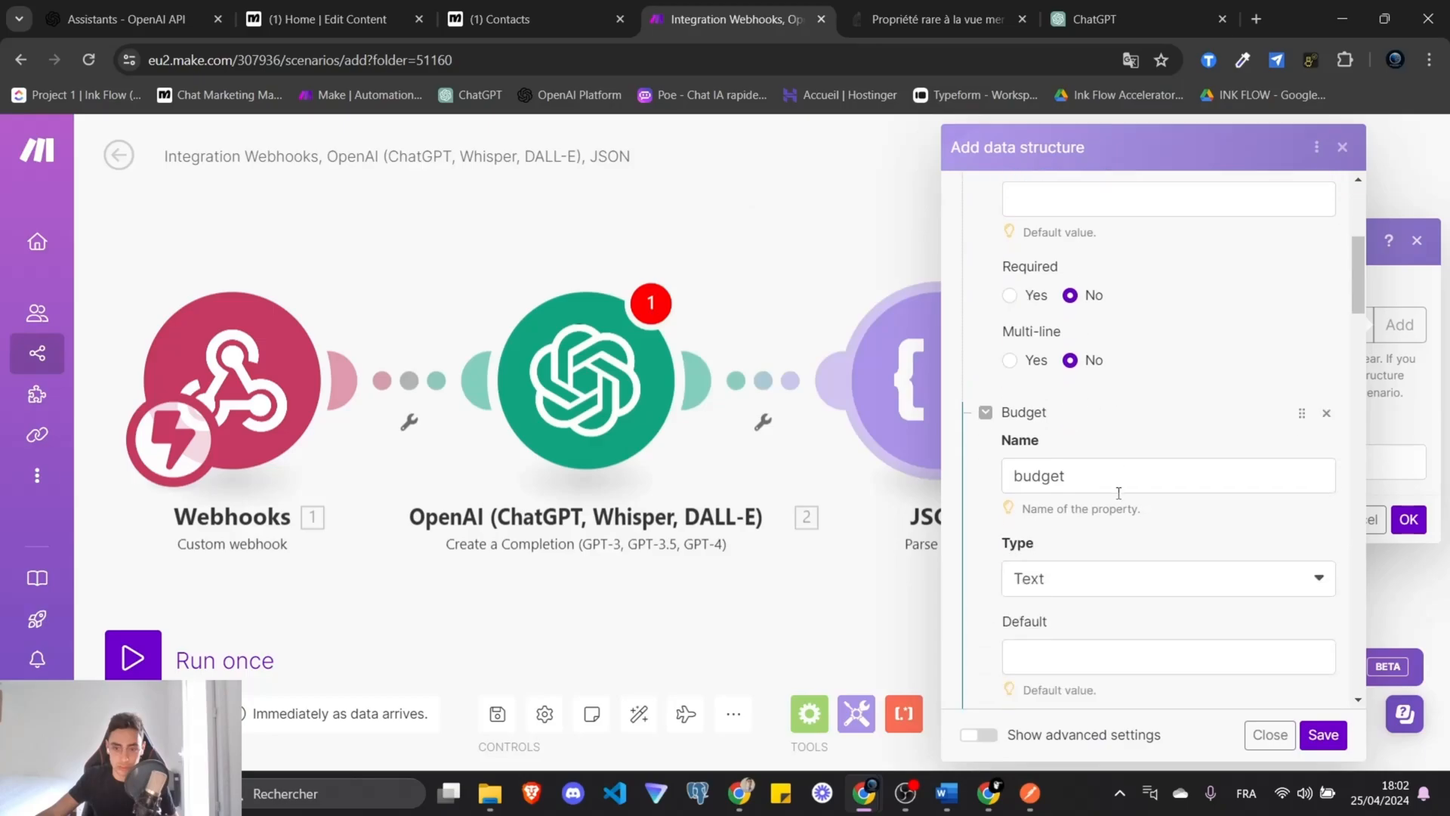
scroll(1151, 475, up, 10)
click(1323, 734)
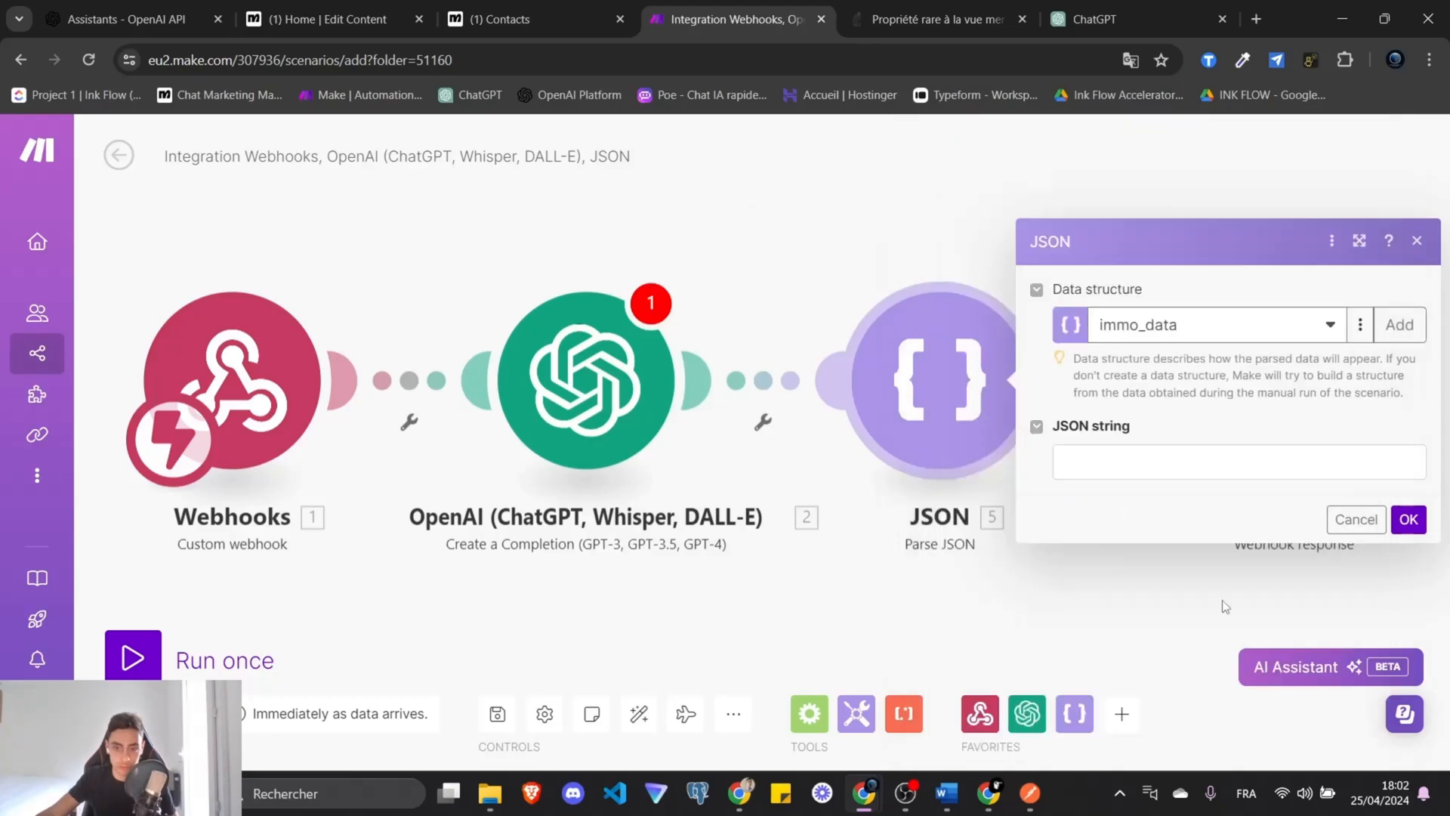
Map the OpenAI Result into Parse JSON's JSON string field.
click(1123, 469)
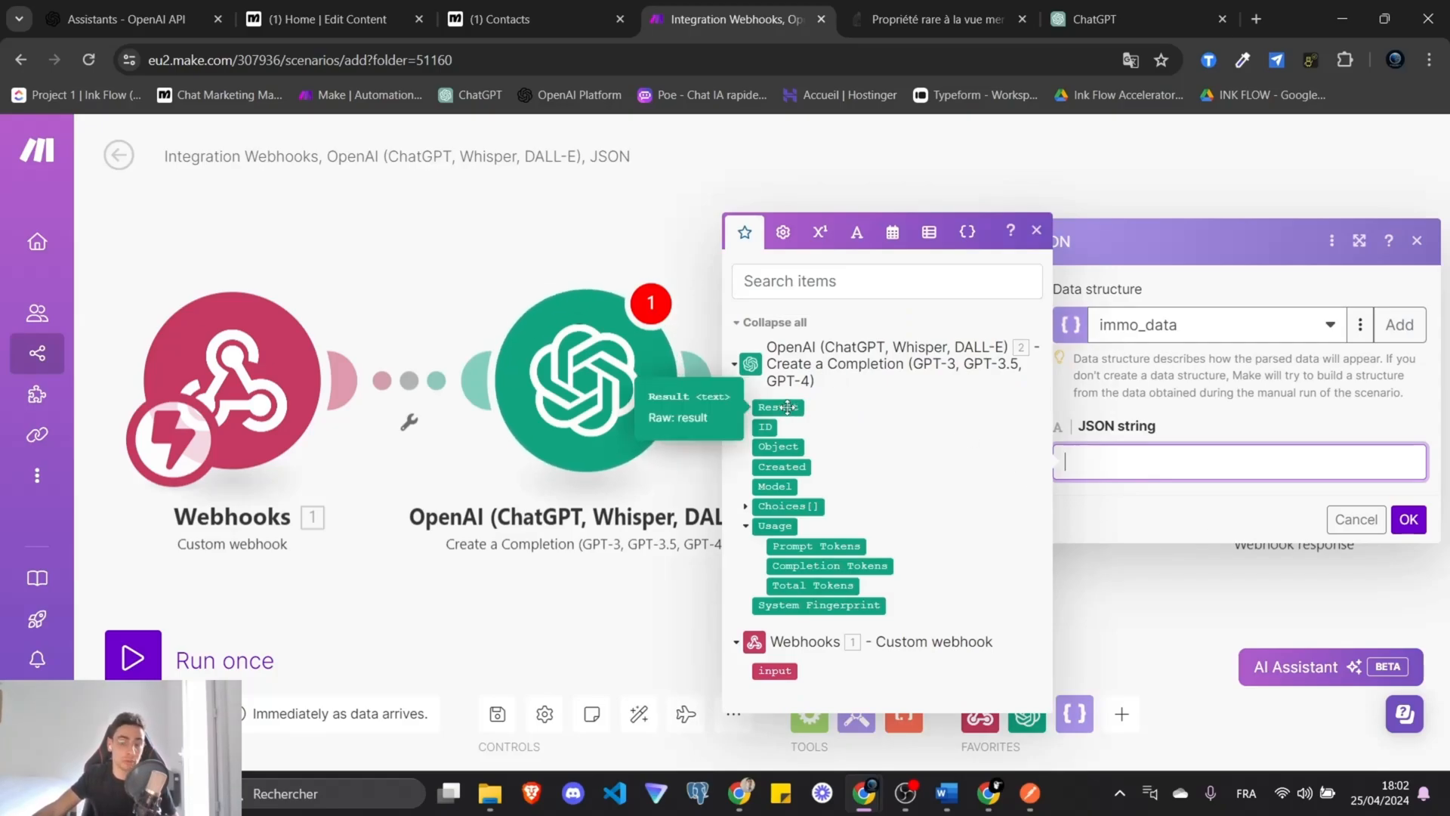
click(788, 407)
click(1409, 519)
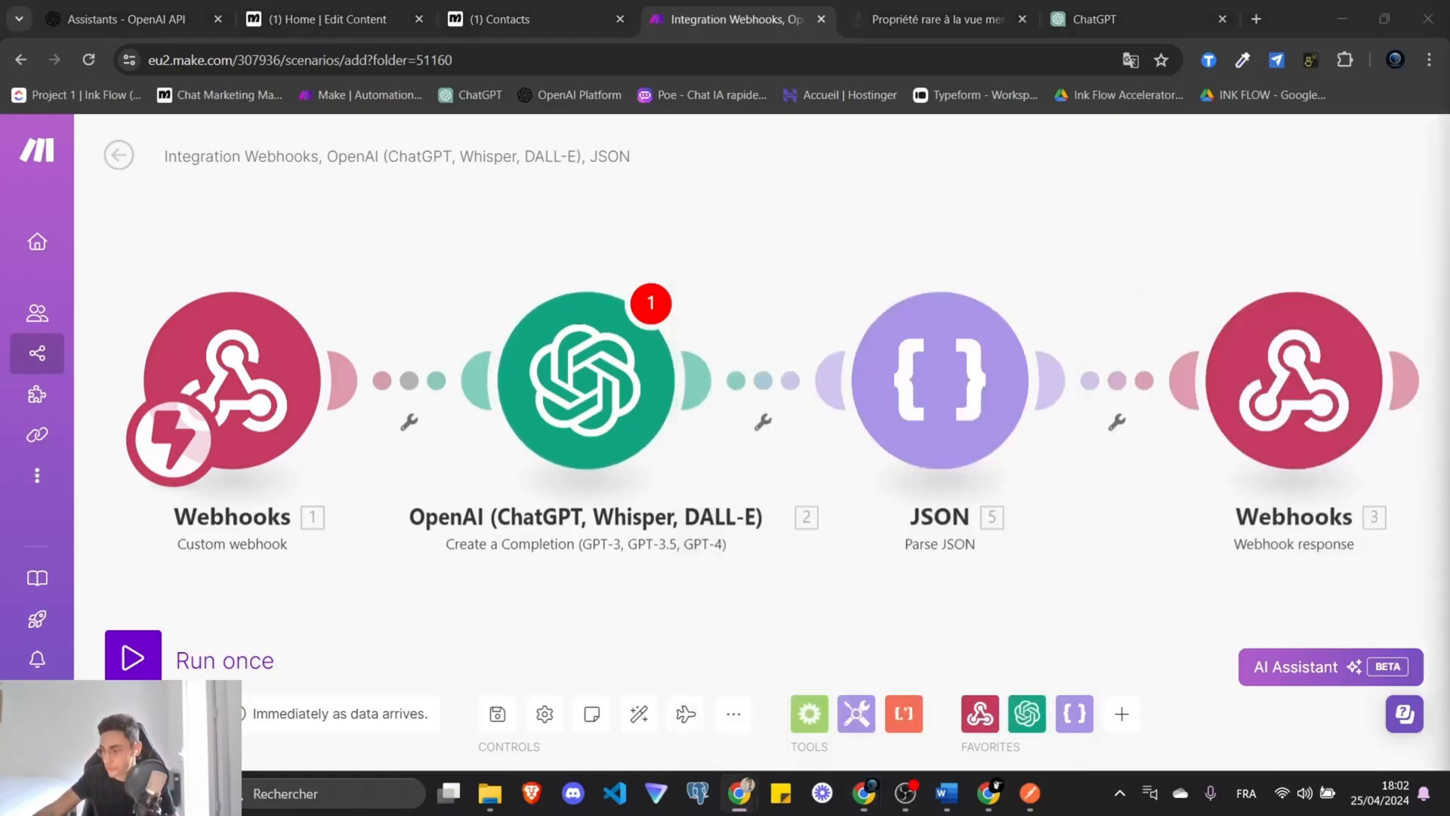
Paste the French extraction prompt into the OpenAI user message, then copy ChatGPT's JSON reply.
click(585, 380)
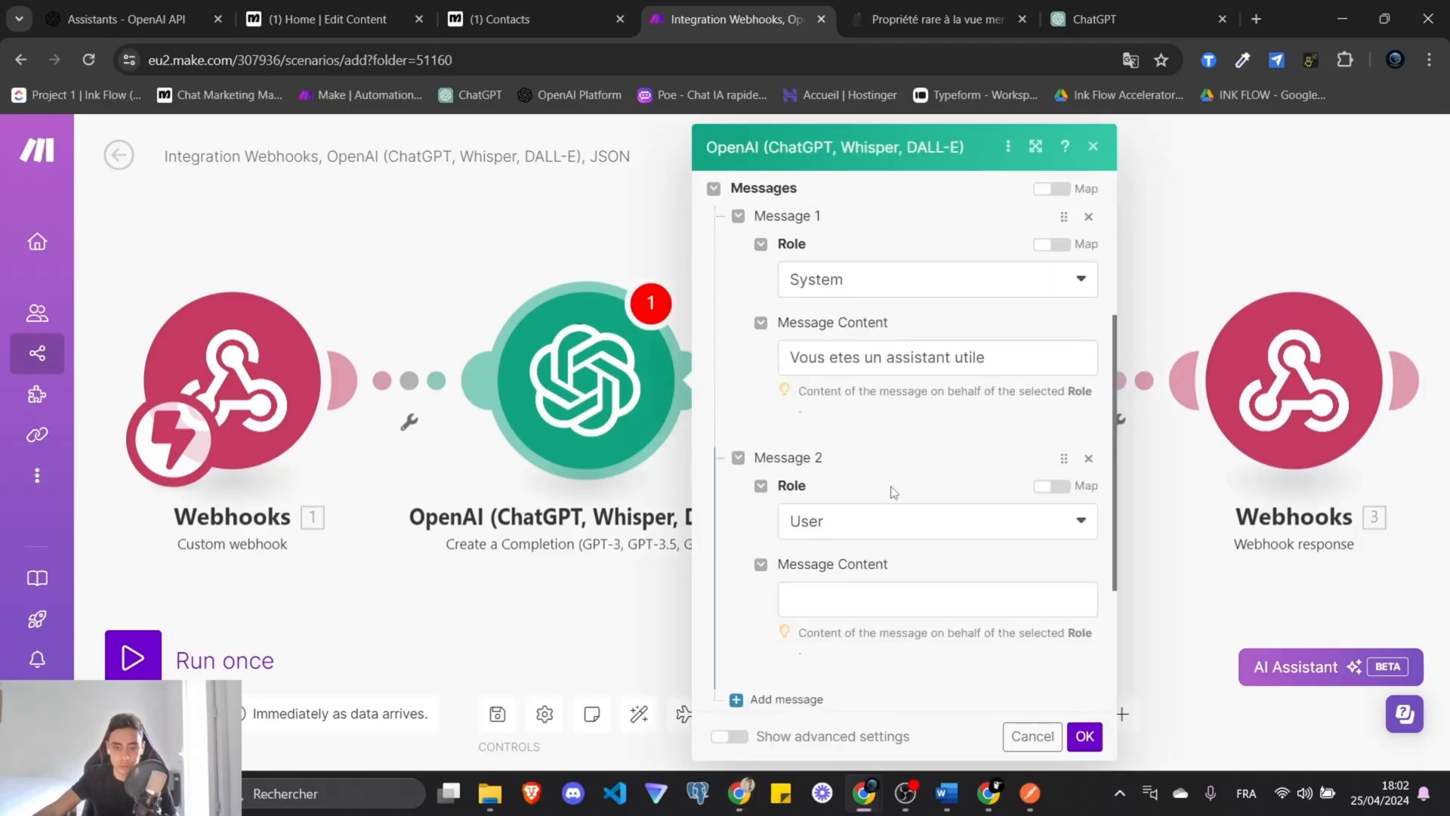
scroll(885, 535, down, 3)
click(828, 370)
key(ctrl+v)
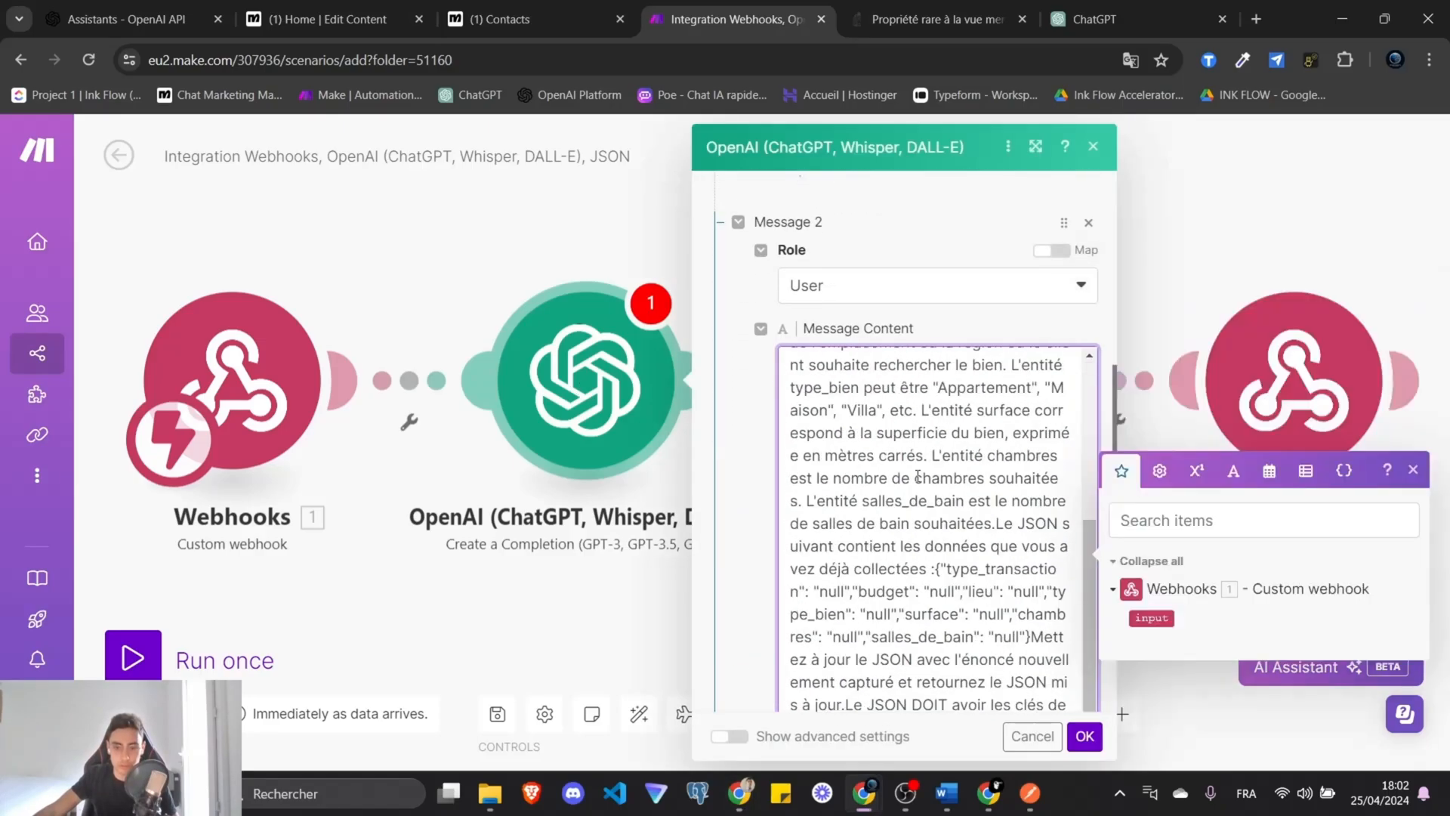
click(1091, 737)
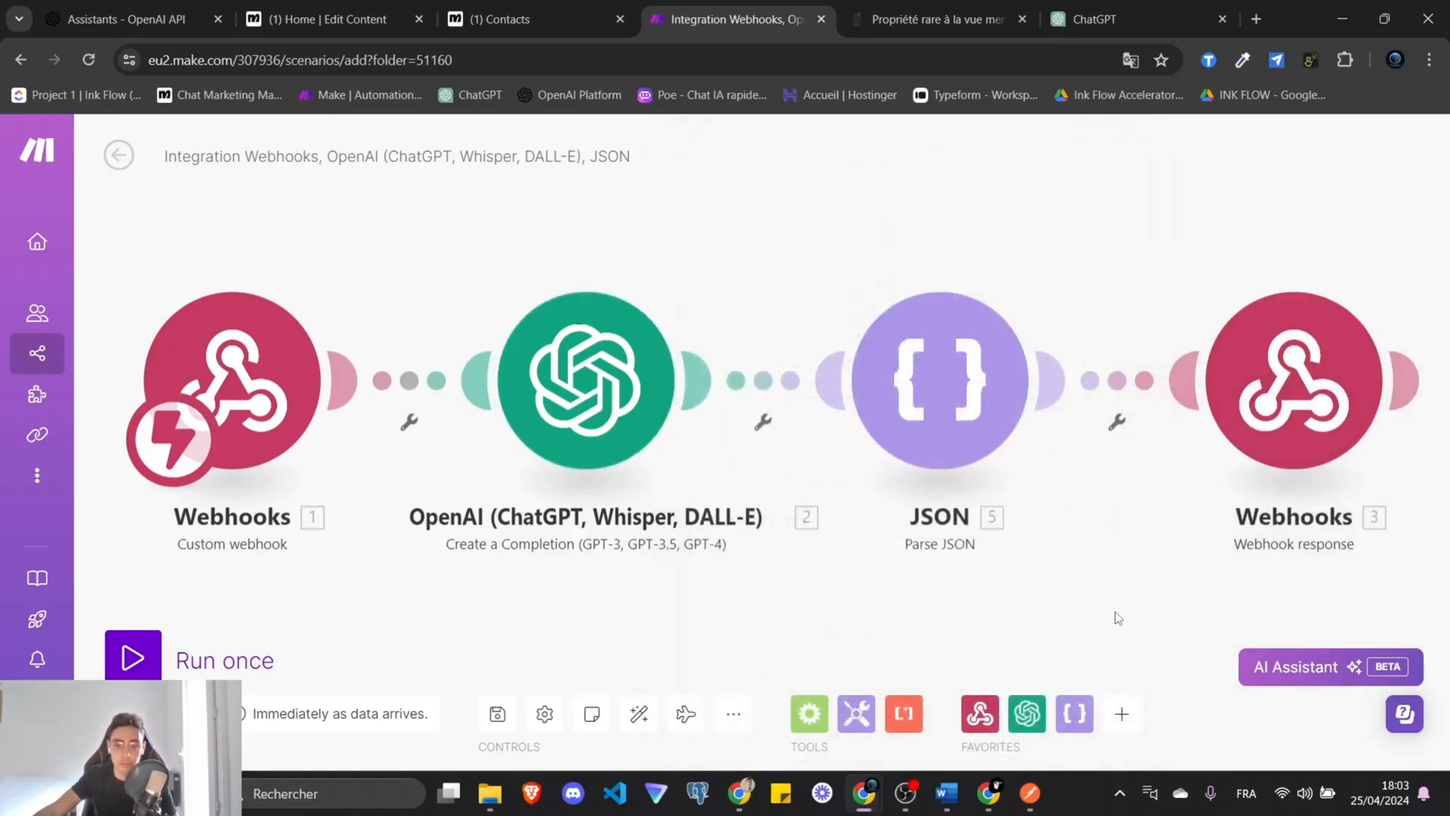
click(1094, 19)
drag(406, 651, 401, 432)
key(ctrl+c)
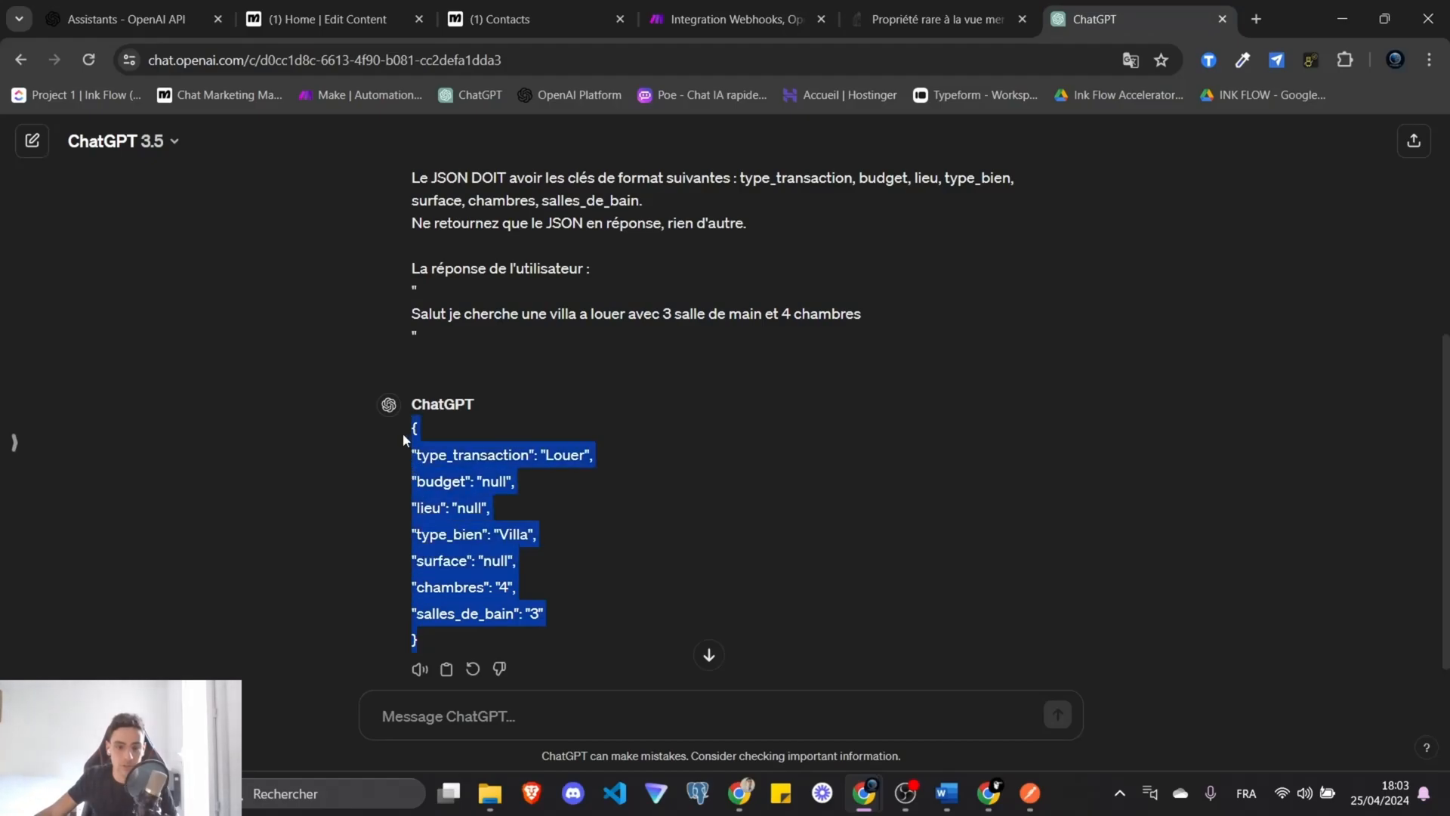
Paste the sample JSON into the Webhook response Body and clear the Louer value.
click(733, 18)
click(749, 446)
key(ctrl+v)
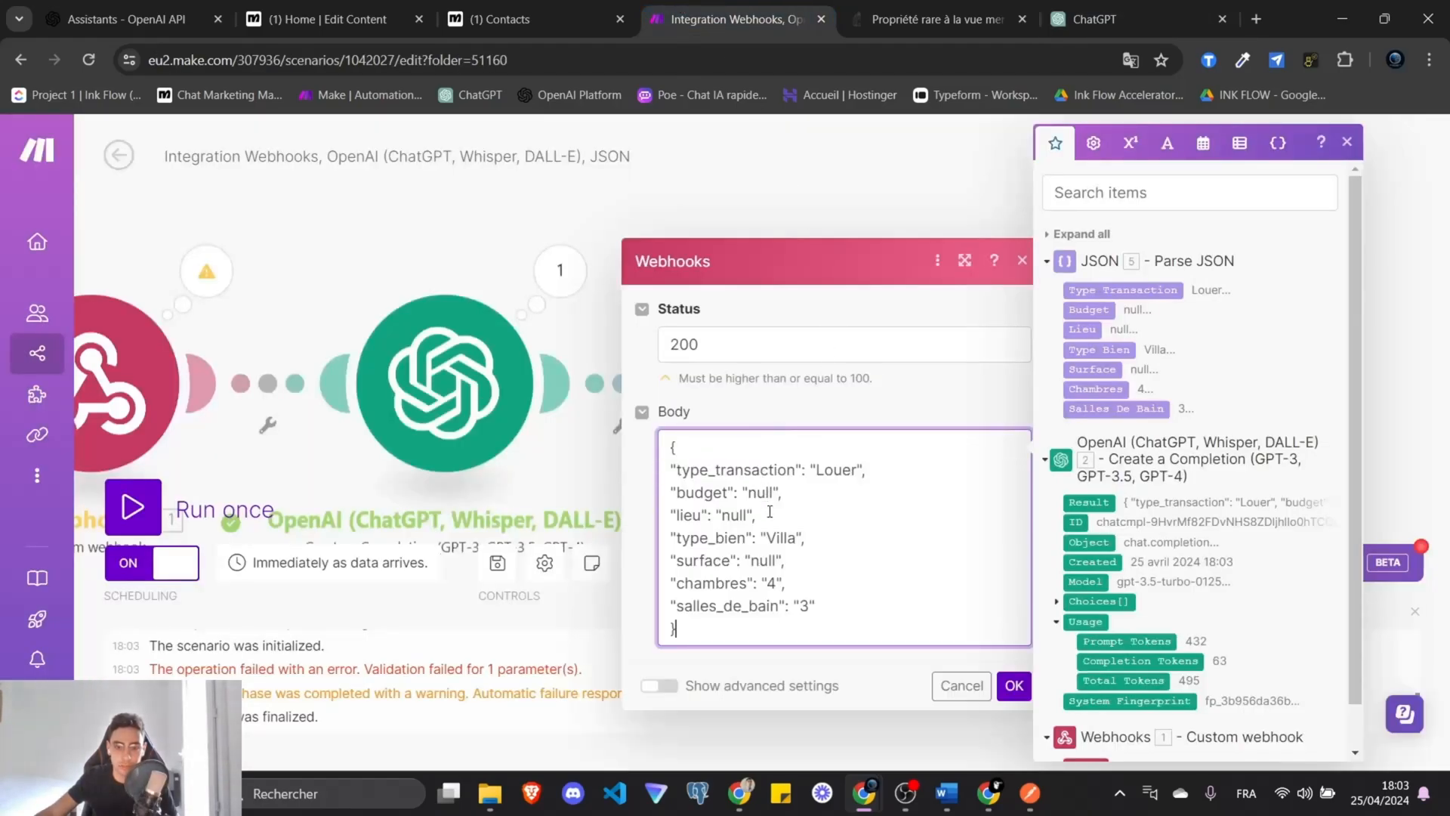
double_click(836, 471)
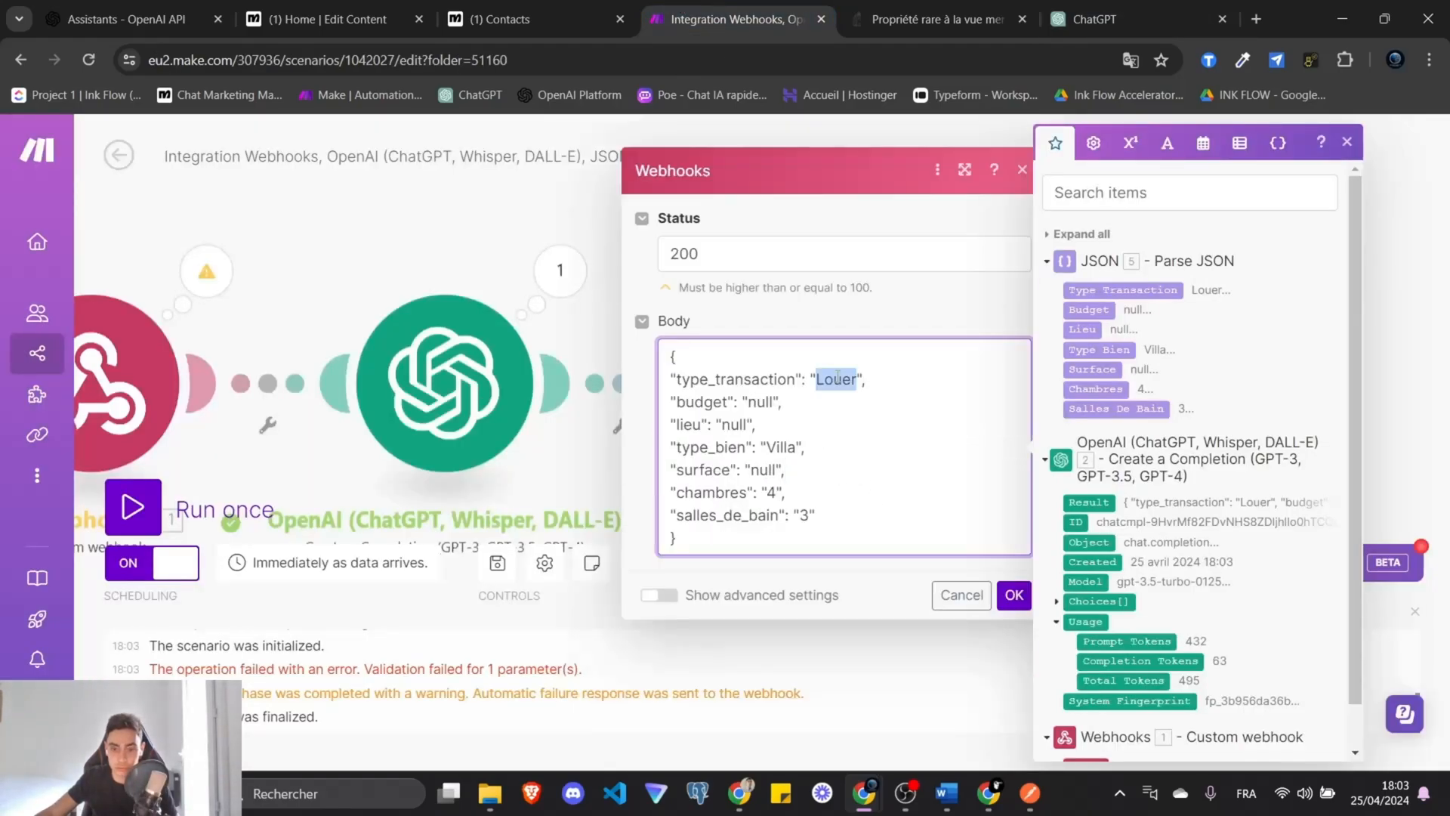
key(BackSpace)
Map parsed Type Transaction, Budget, Lieu, Type Bien, Surface, Chambres and Salles De Bain into the body.
click(1114, 291)
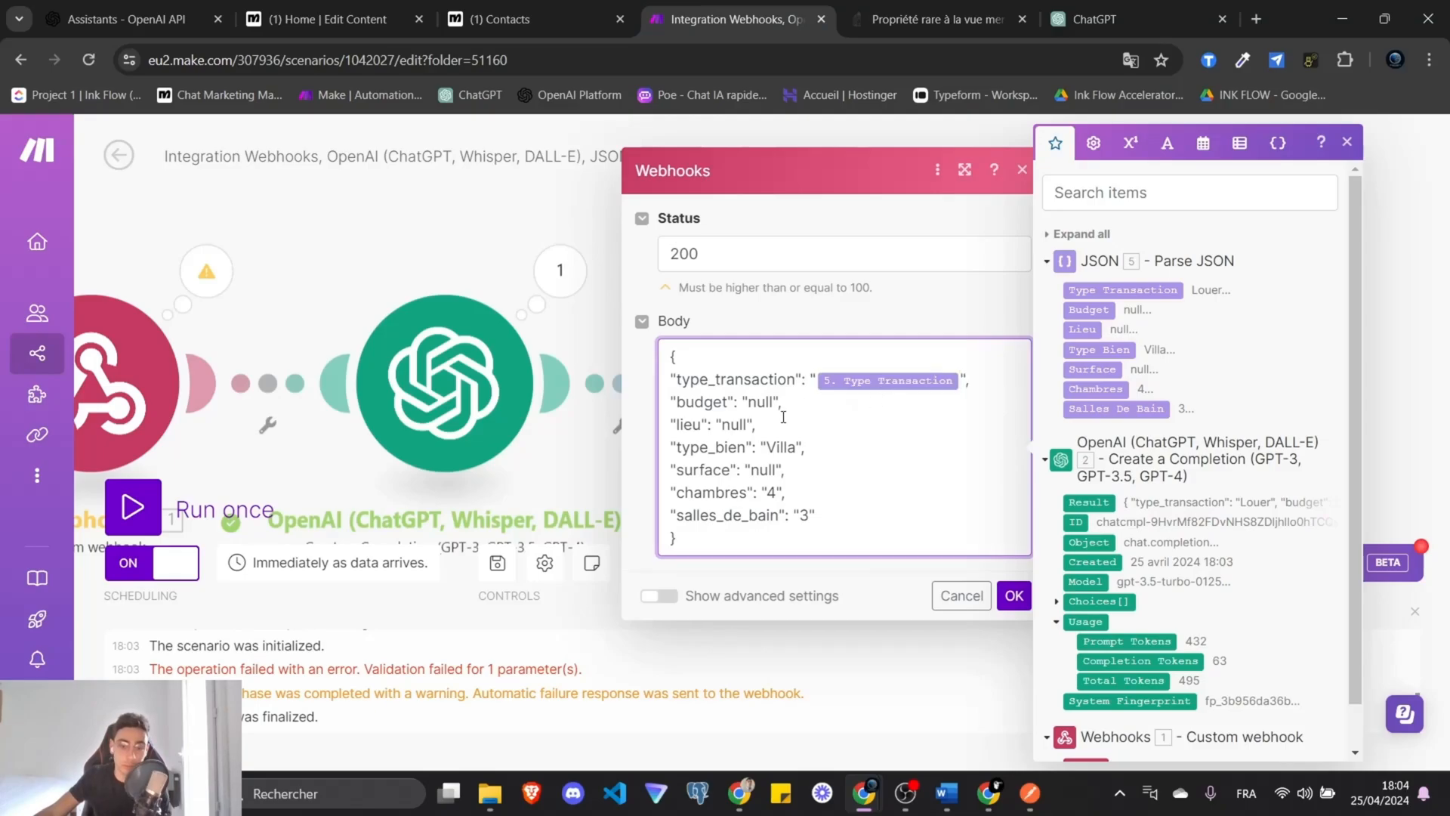
click(1095, 309)
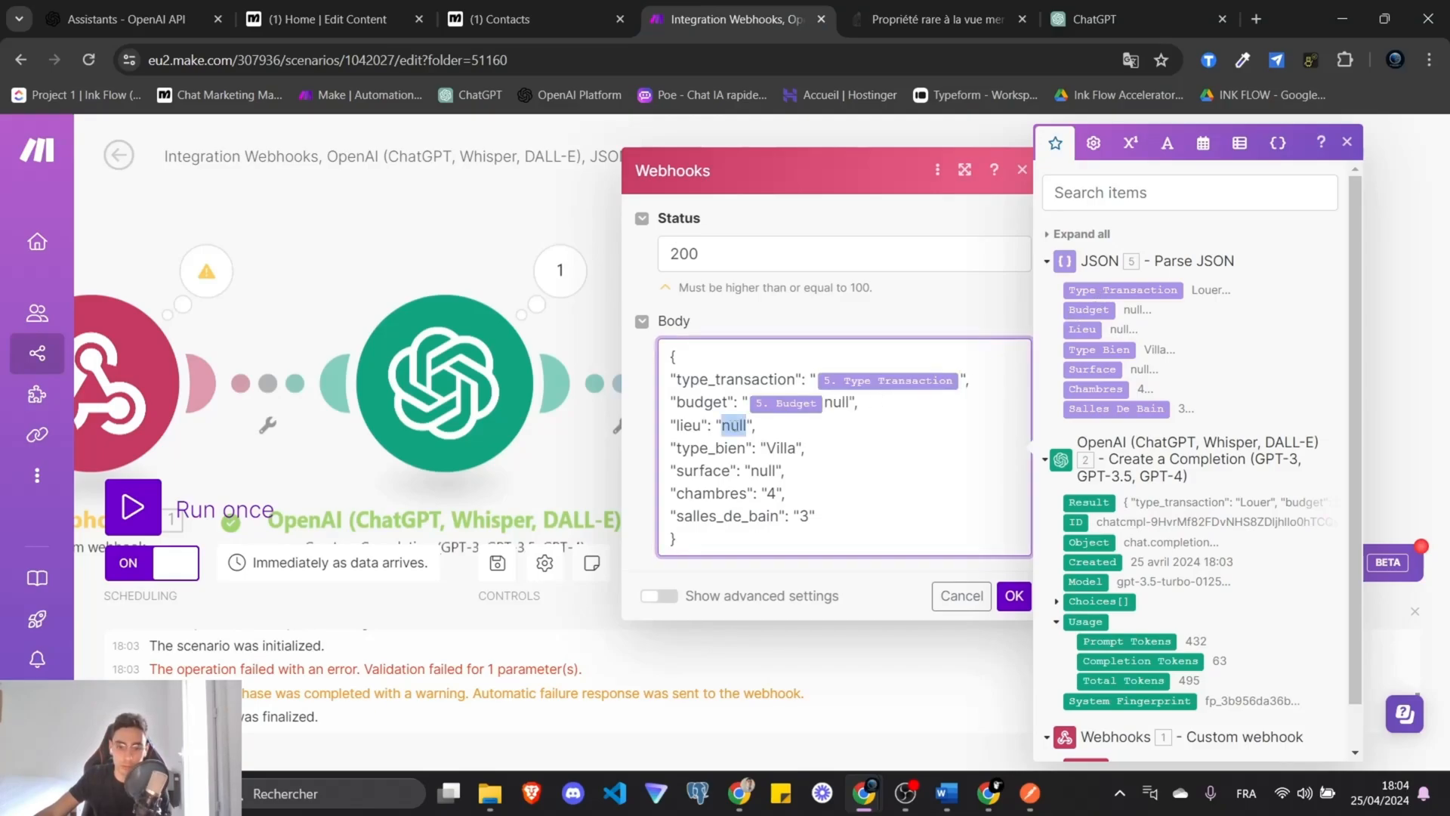
click(1095, 329)
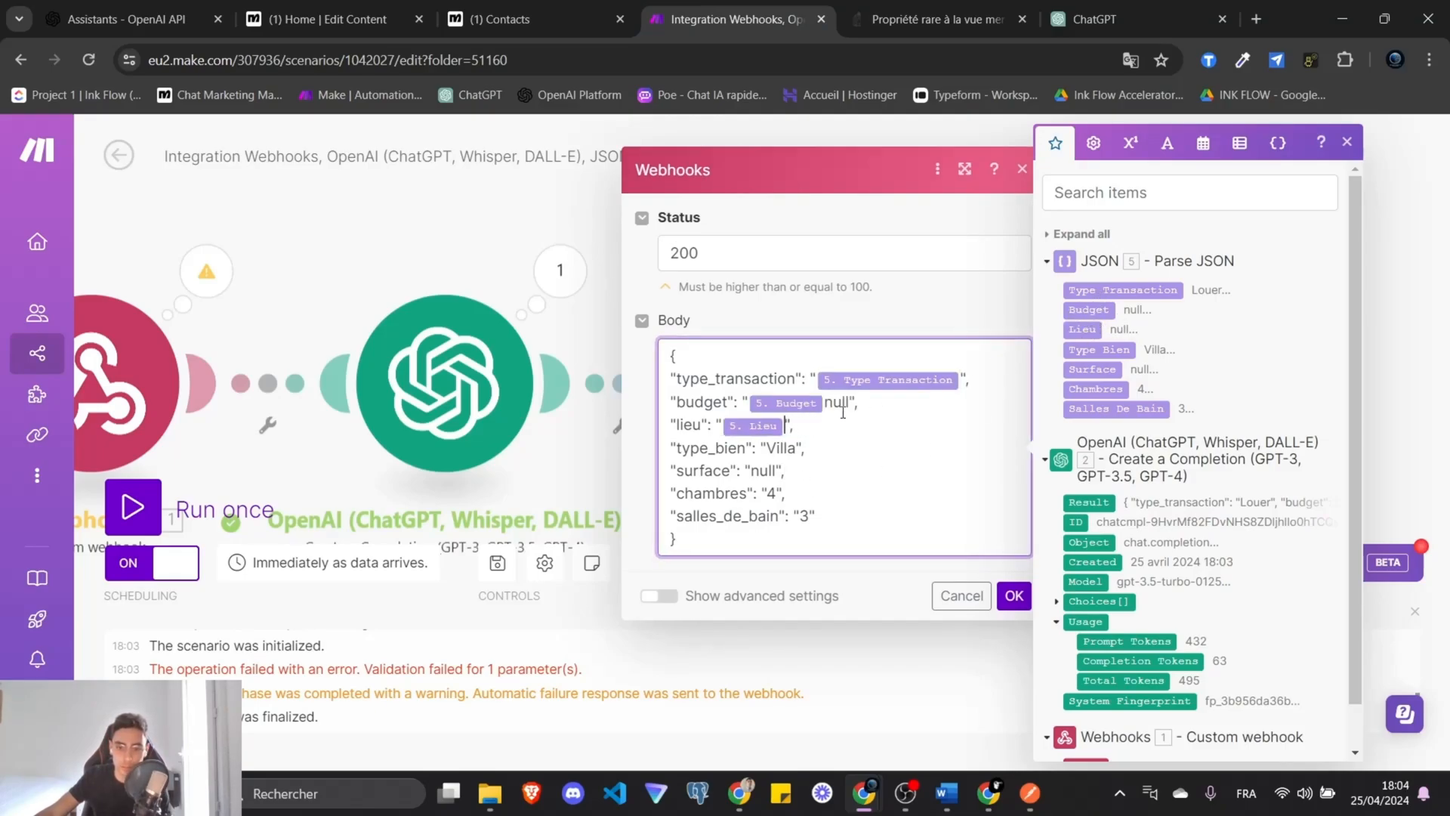
click(1097, 351)
key(BackSpace)
mouse_move(777, 472)
mouse_down()
mouse_move(751, 472)
mouse_move(774, 496)
mouse_up()
click(1093, 370)
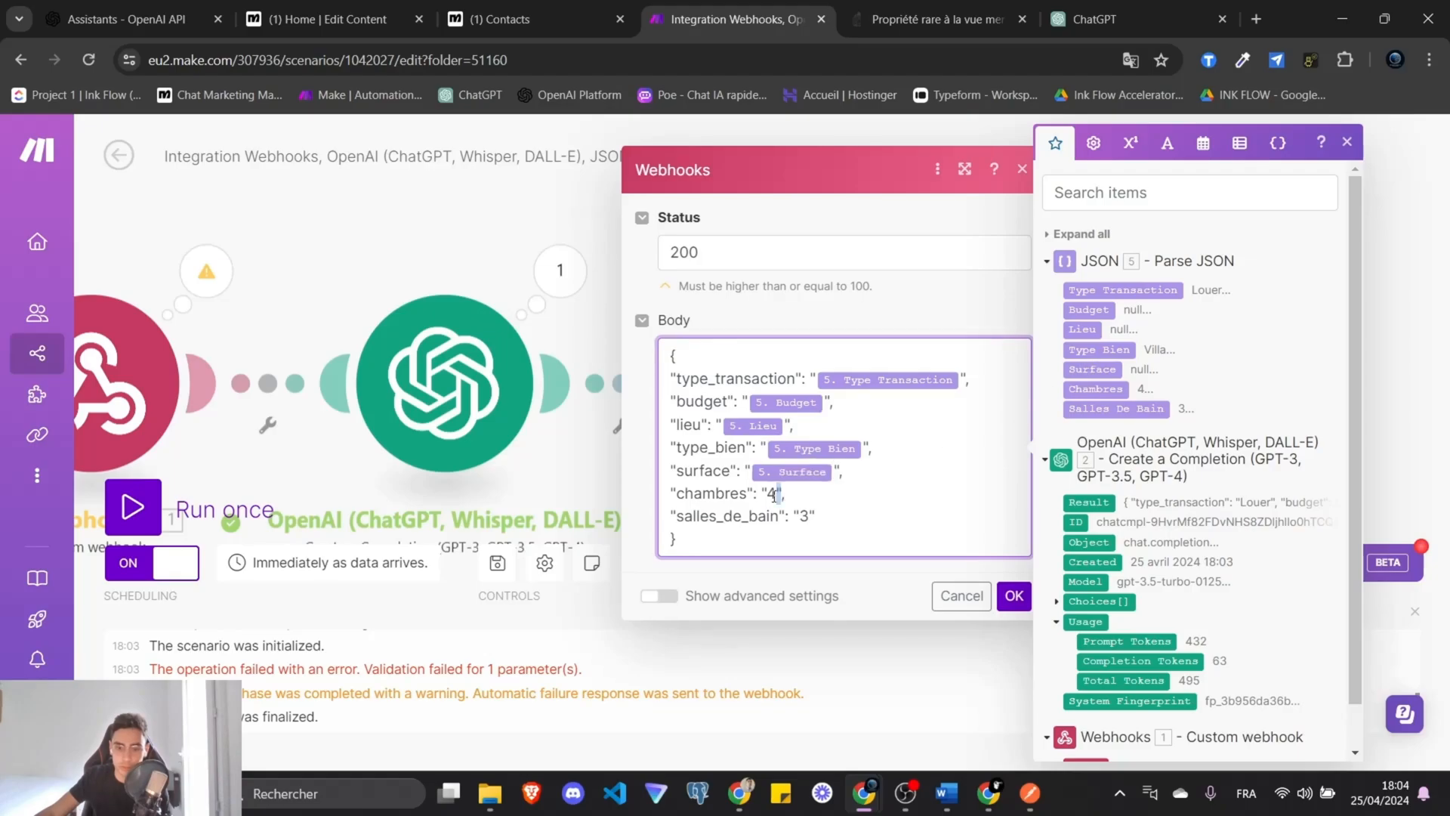
click(1117, 389)
click(1116, 409)
click(1014, 595)
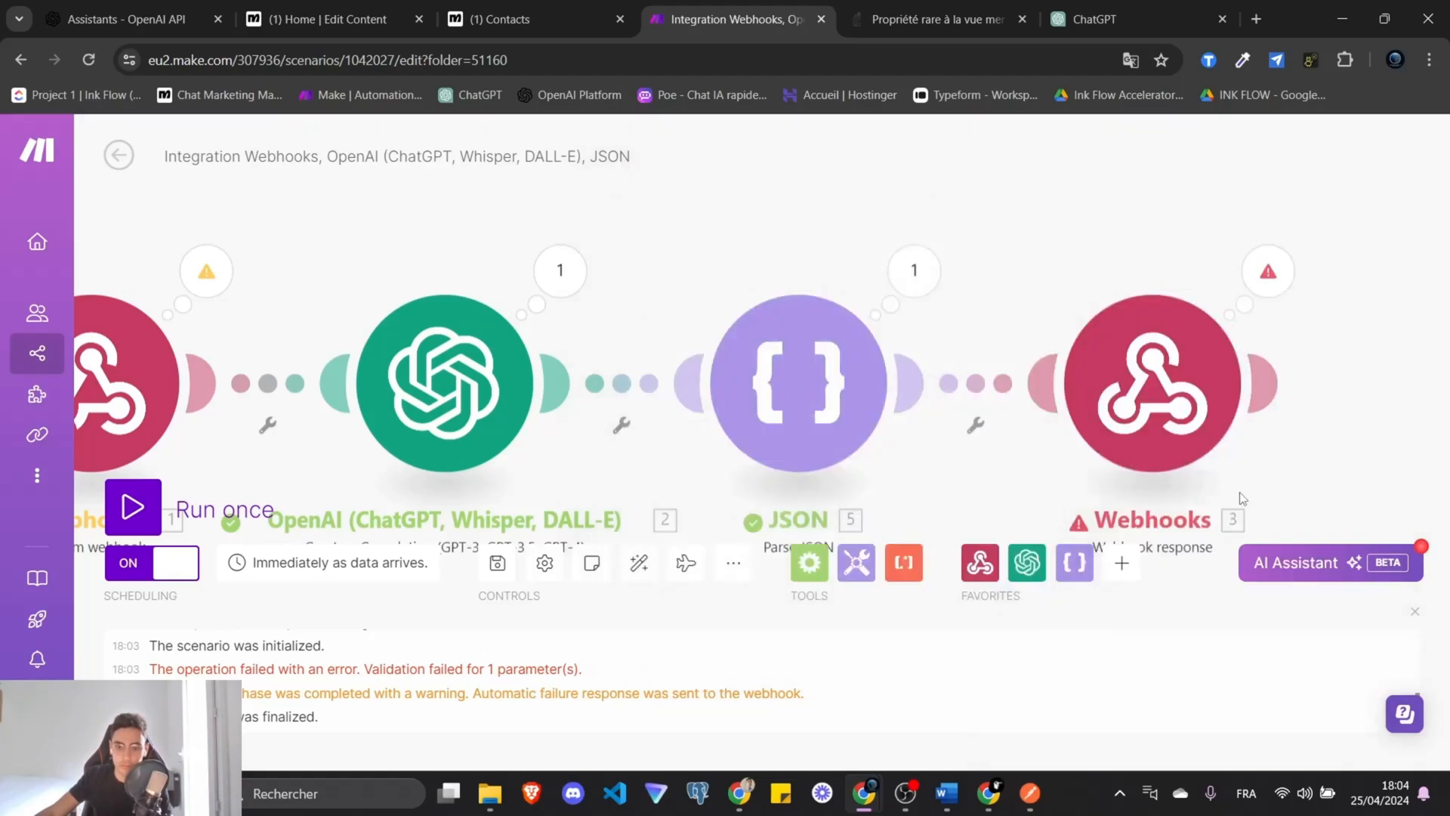
click(491, 7)
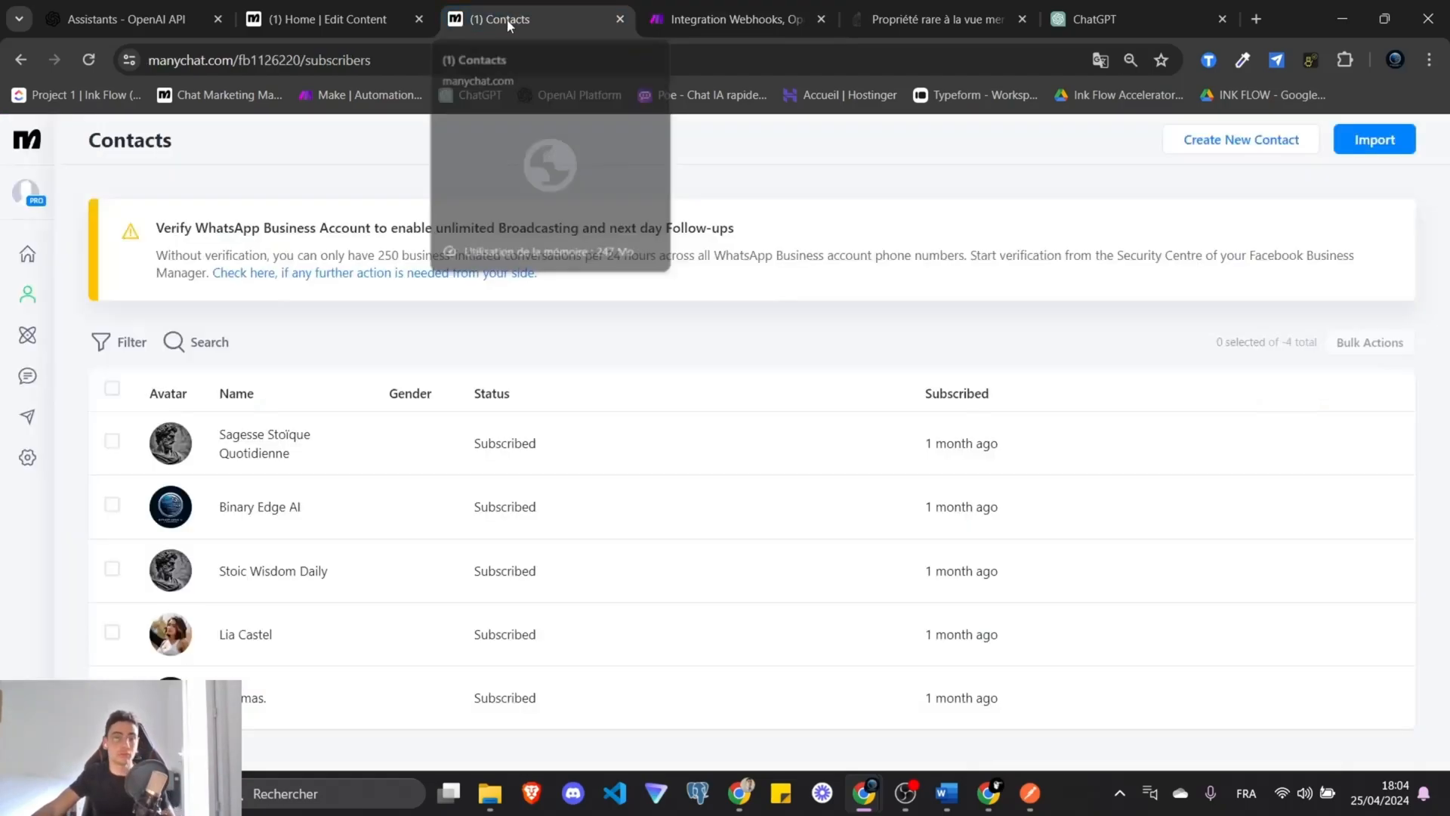
Review the existing request steps in ManyChat's Home automation flow.
click(370, 13)
drag(916, 345, 858, 332)
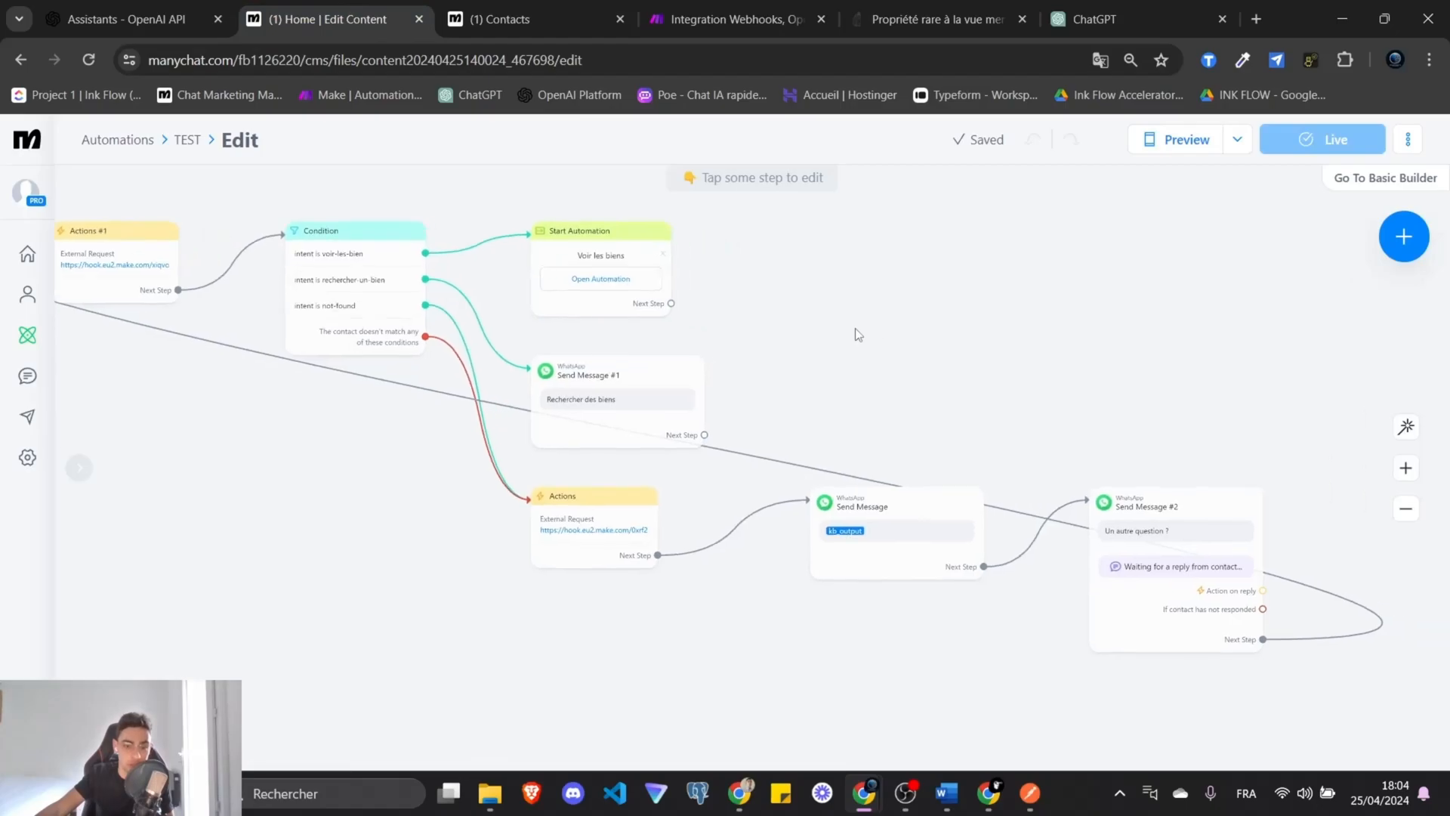
scroll(853, 333, up, 3)
click(498, 8)
click(378, 13)
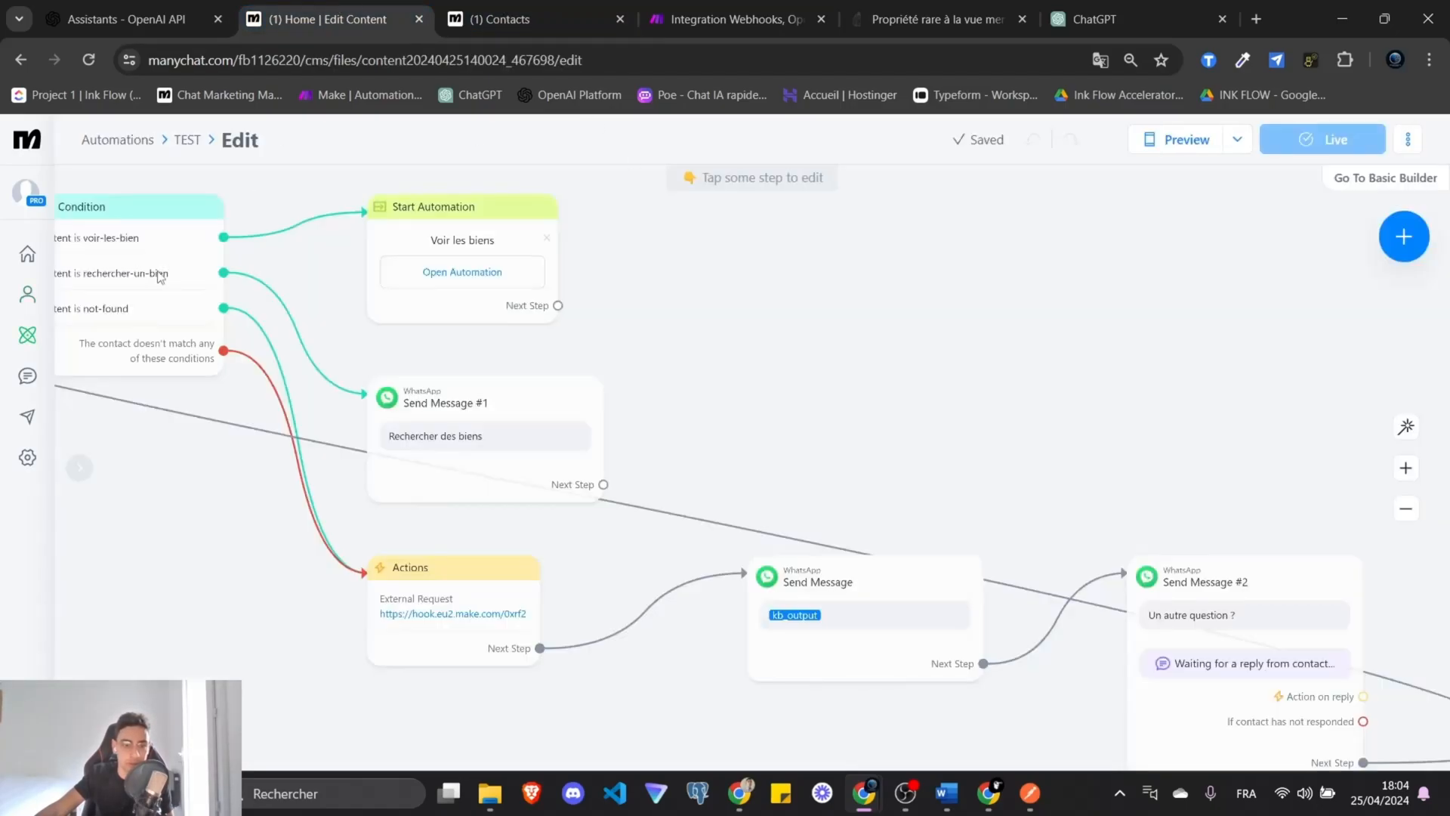
click(456, 12)
Start a new automation from scratch and set its external request URL to the Make webhook.
click(27, 334)
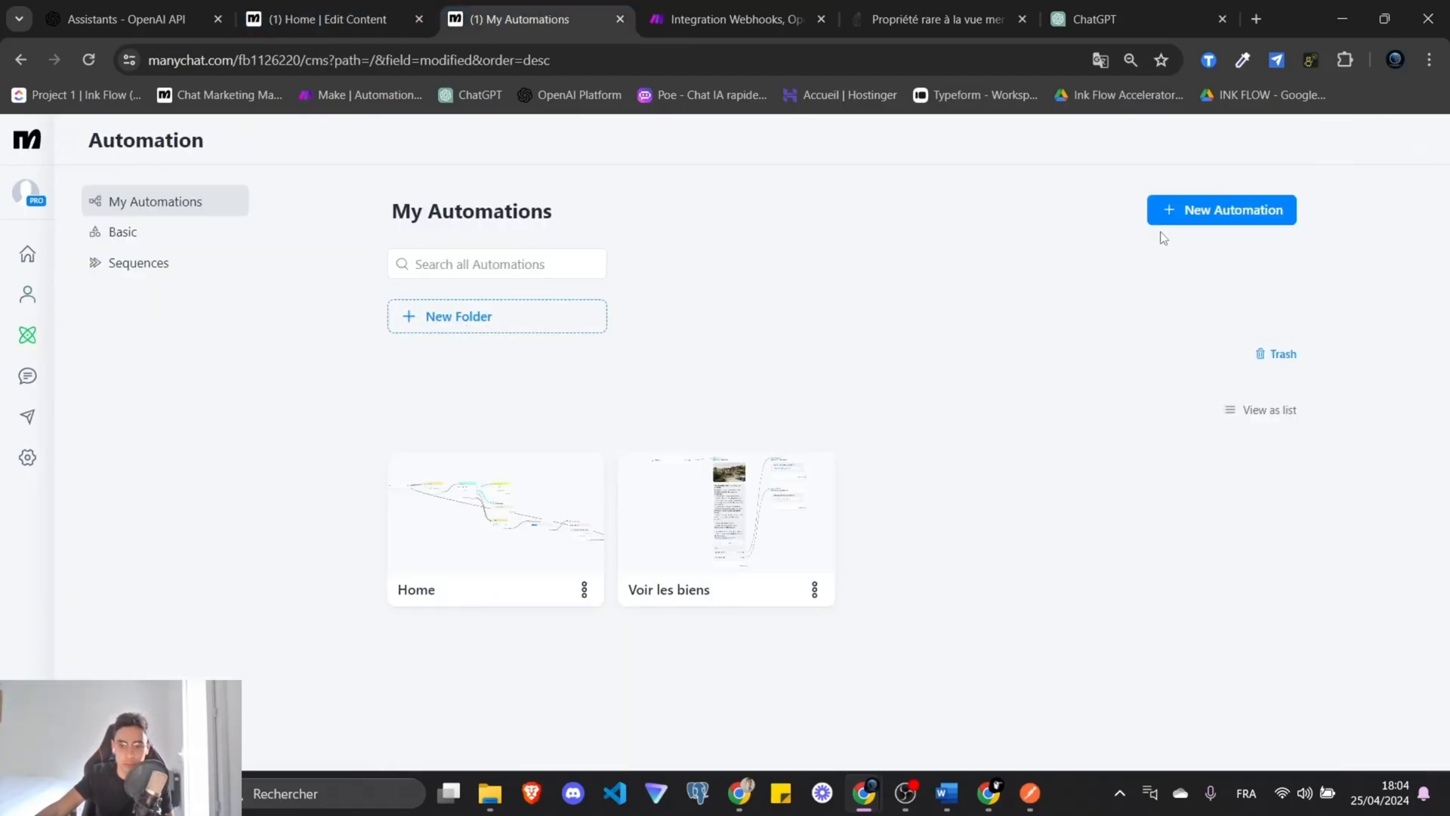
click(1178, 210)
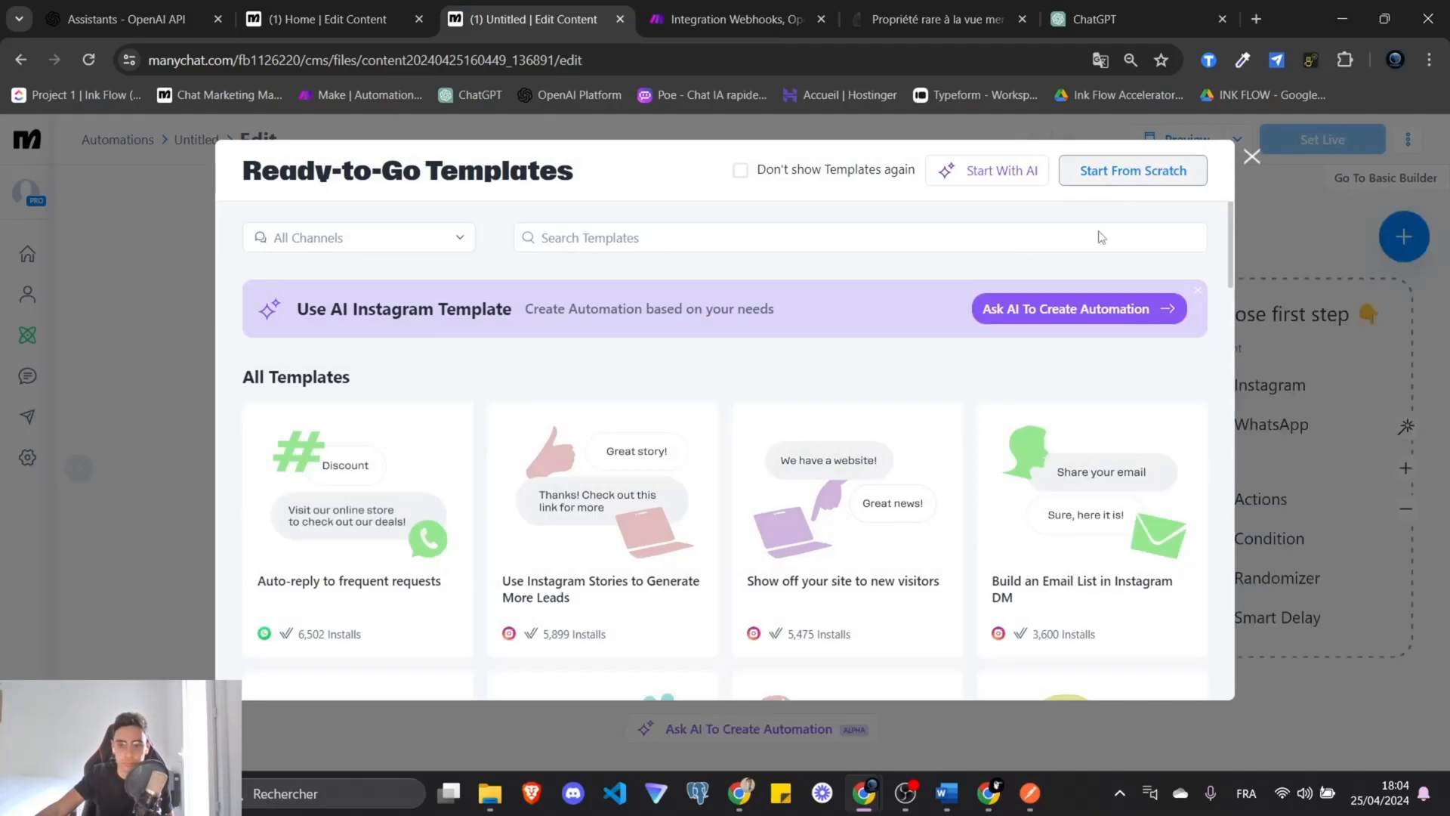
click(1100, 170)
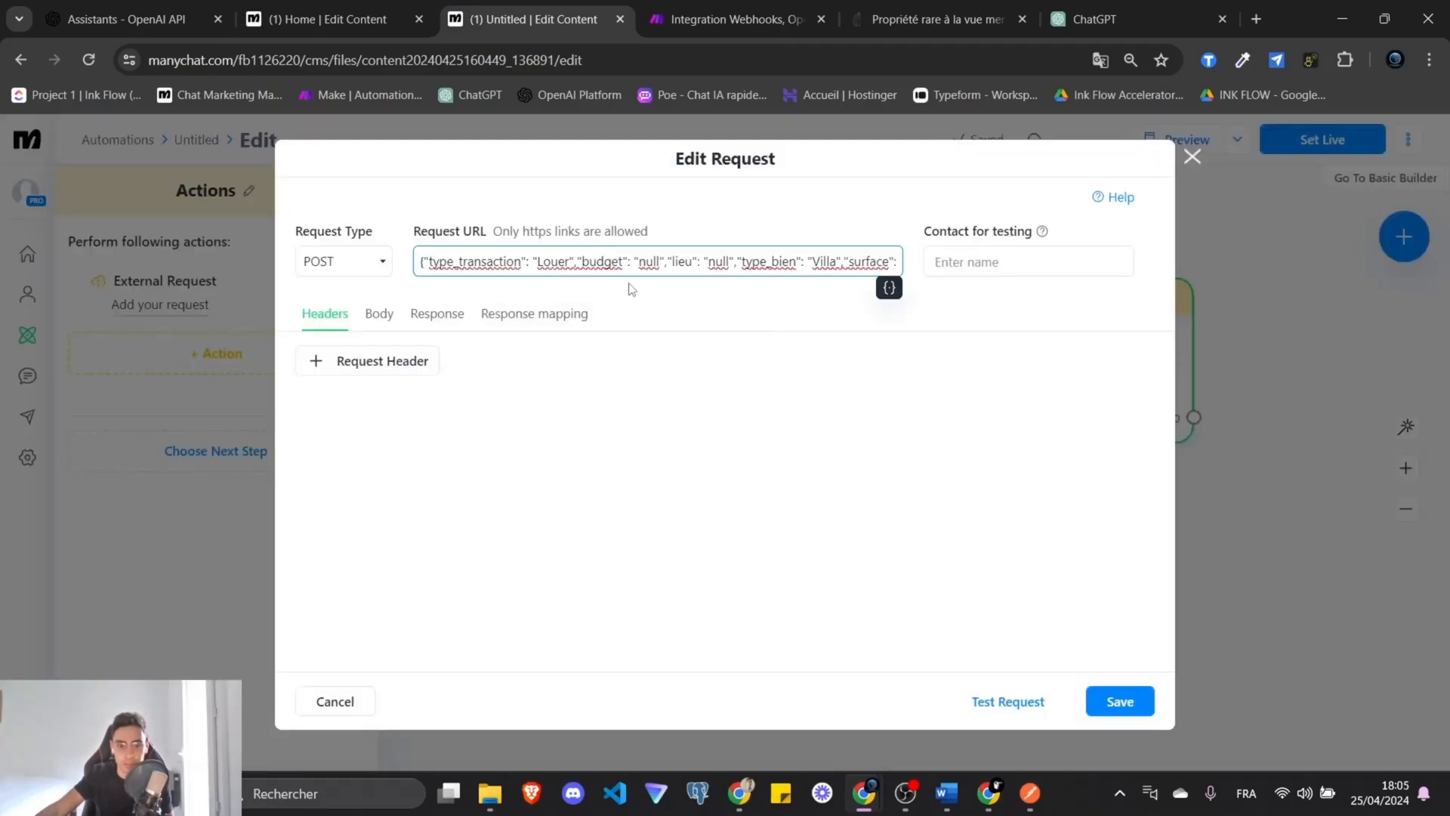
click(1021, 792)
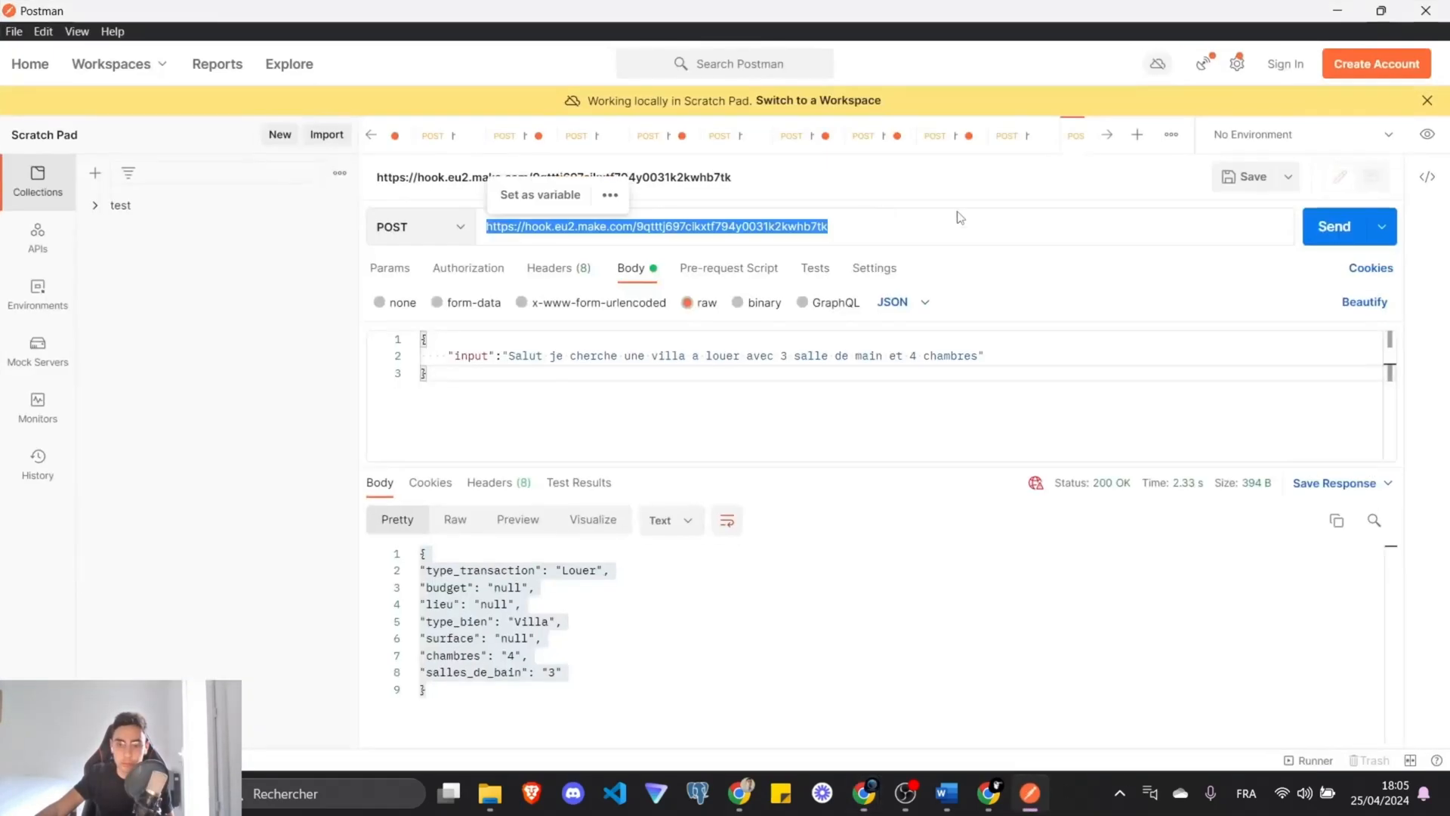
click(1337, 11)
click(663, 261)
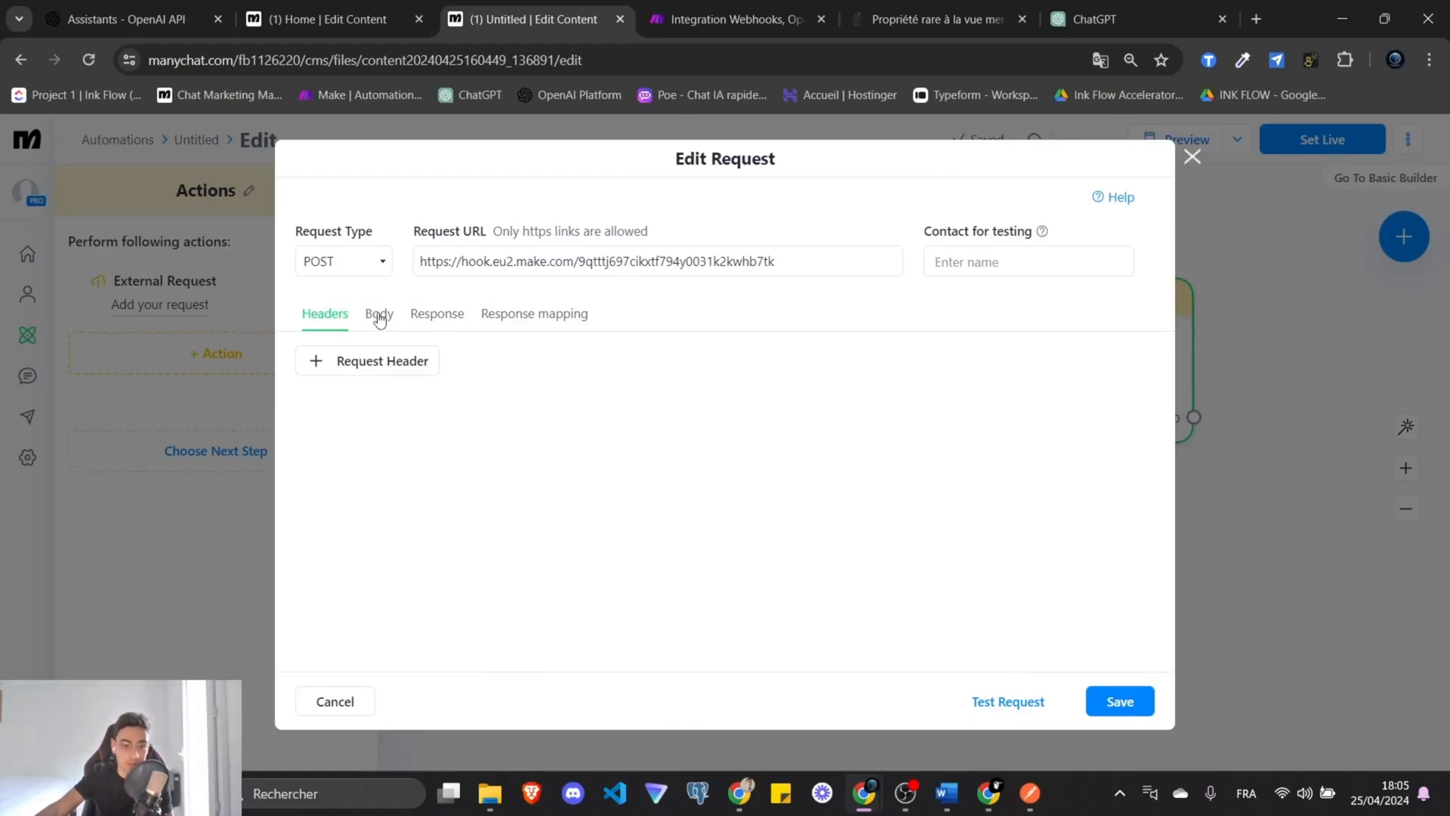
Copy the Home automation's JSON request body so the new request sends Last Text Input as "input".
click(379, 312)
click(410, 11)
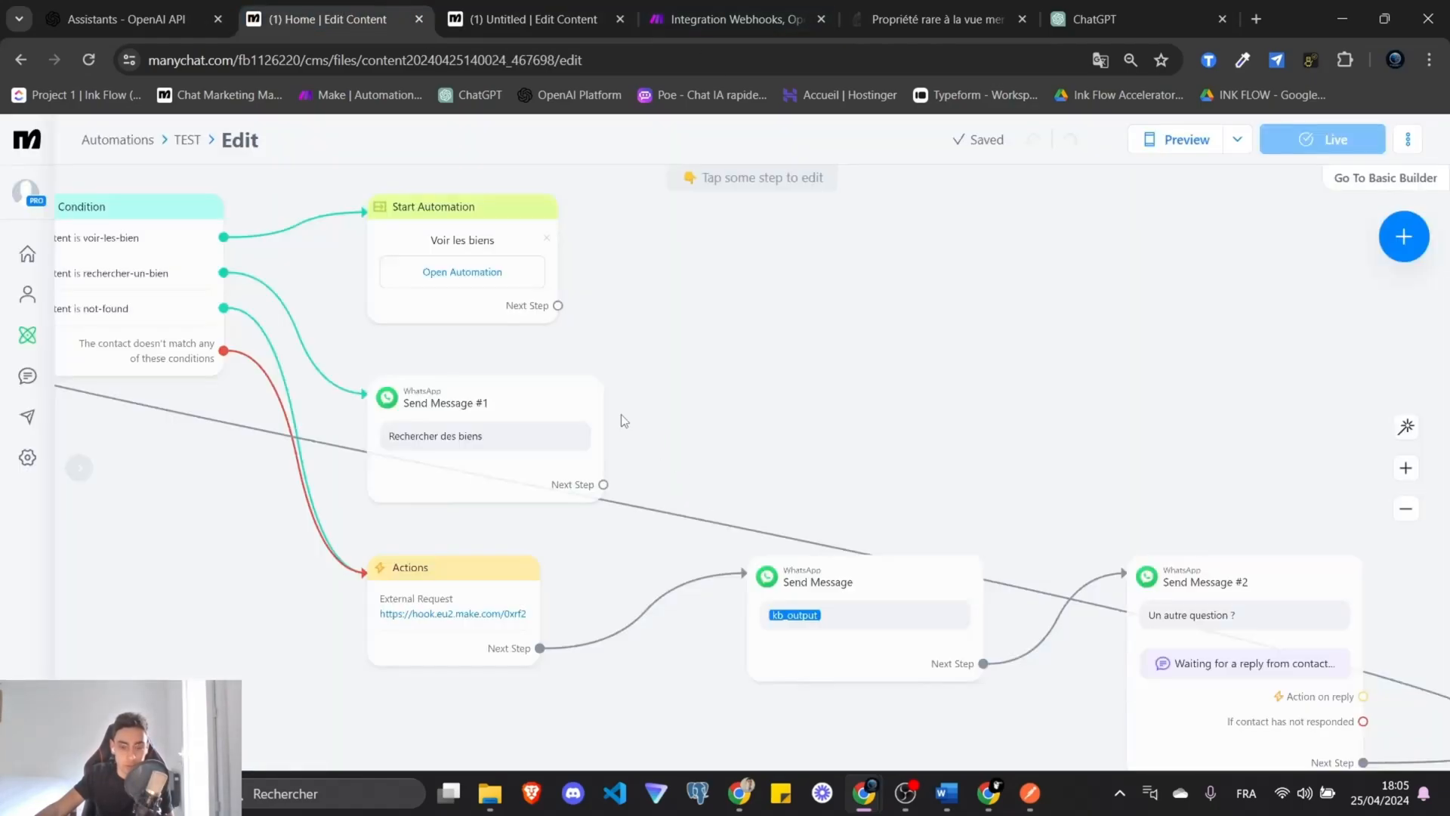
drag(780, 317, 1214, 321)
drag(338, 407, 421, 459)
click(357, 279)
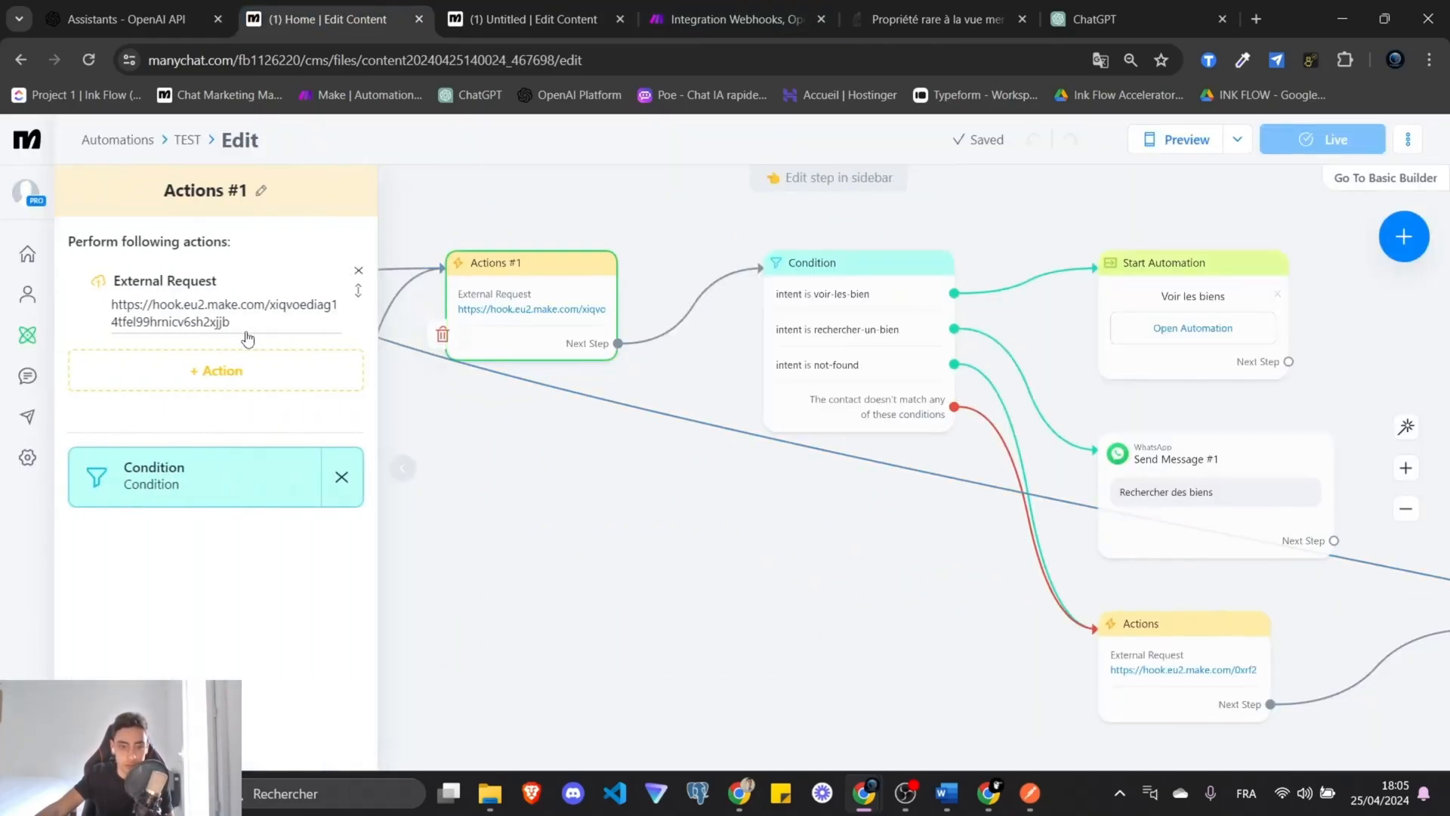
click(248, 333)
click(378, 313)
drag(505, 498, 305, 372)
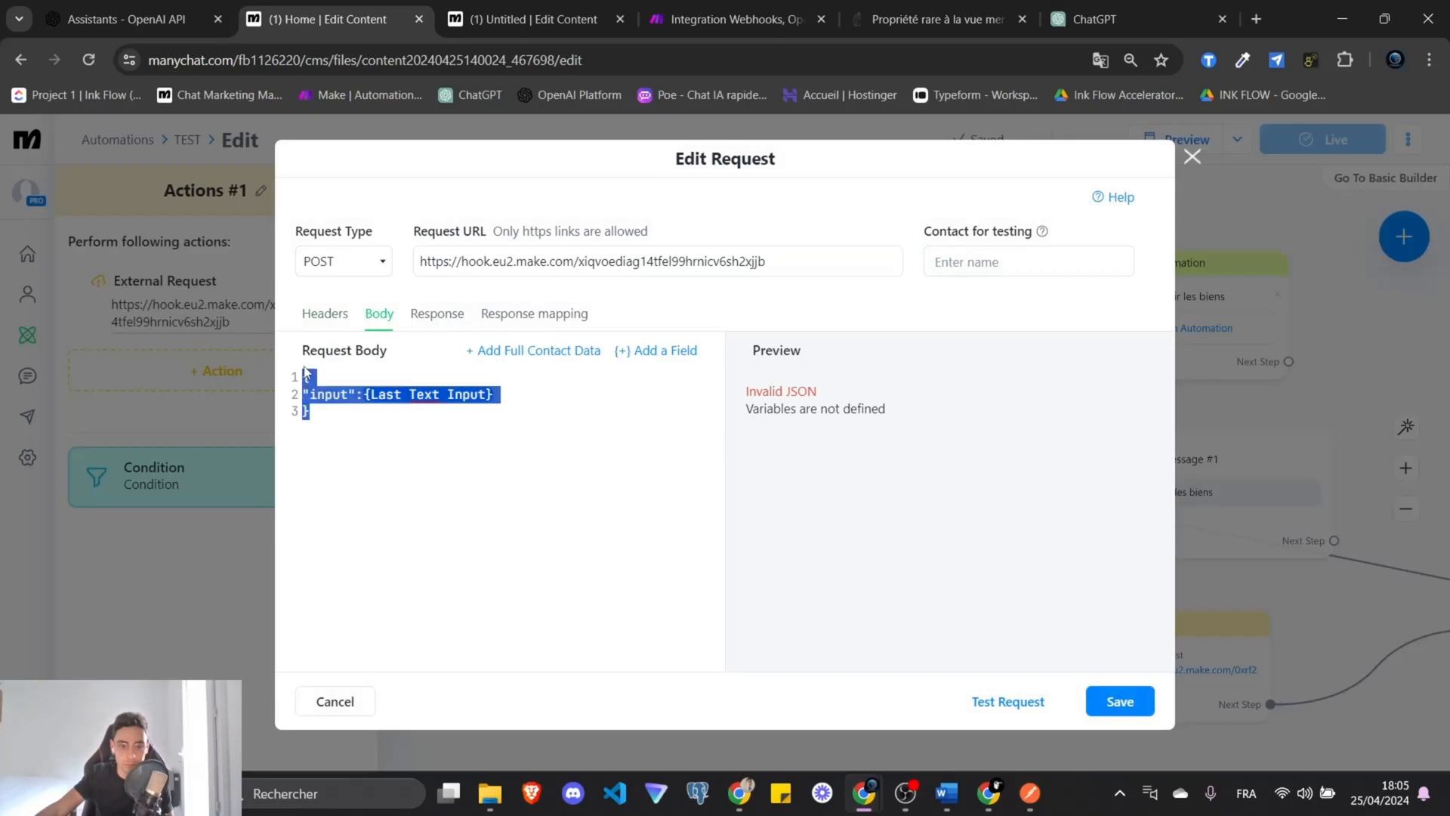
click(529, 19)
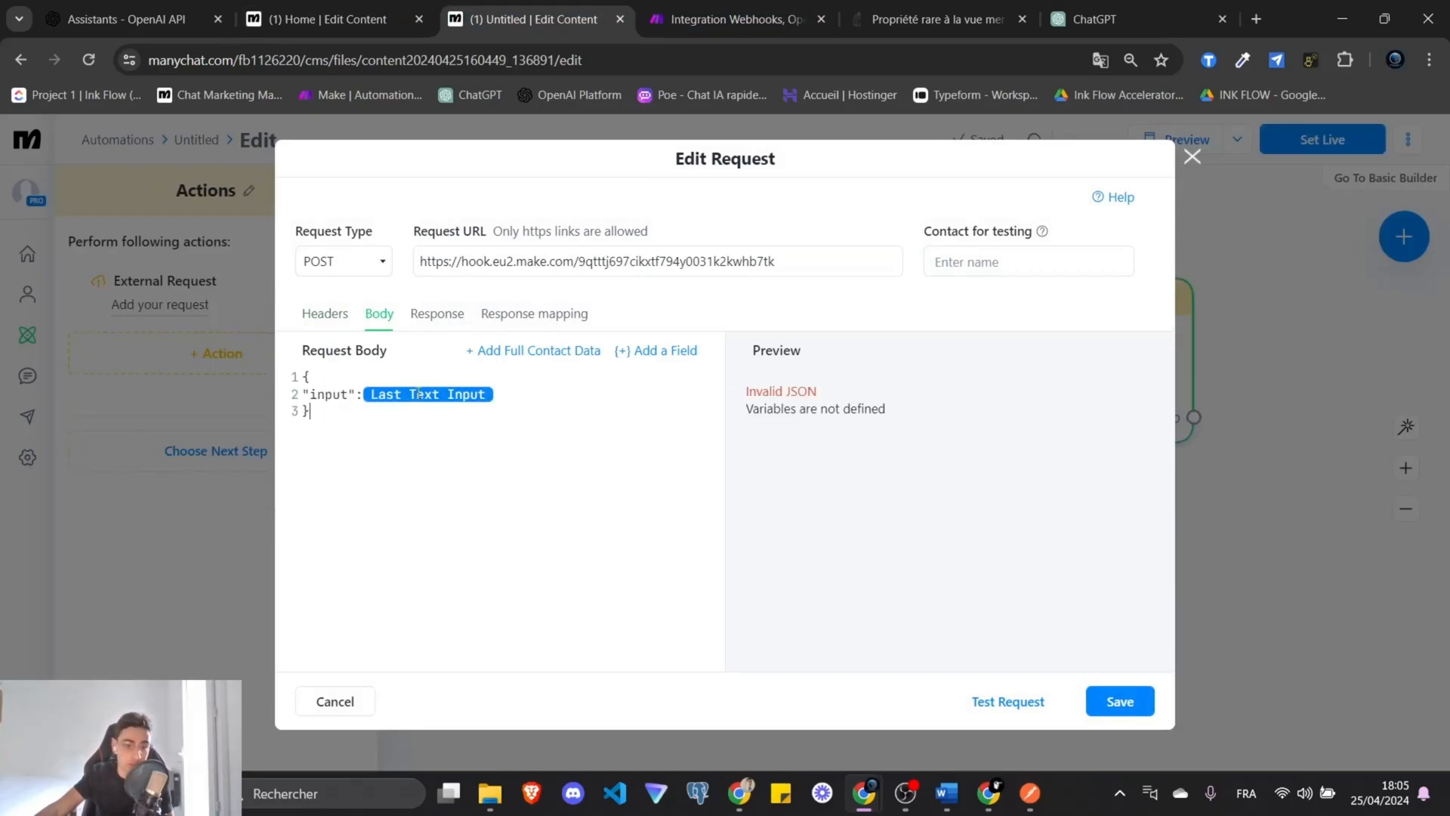
click(419, 393)
click(493, 473)
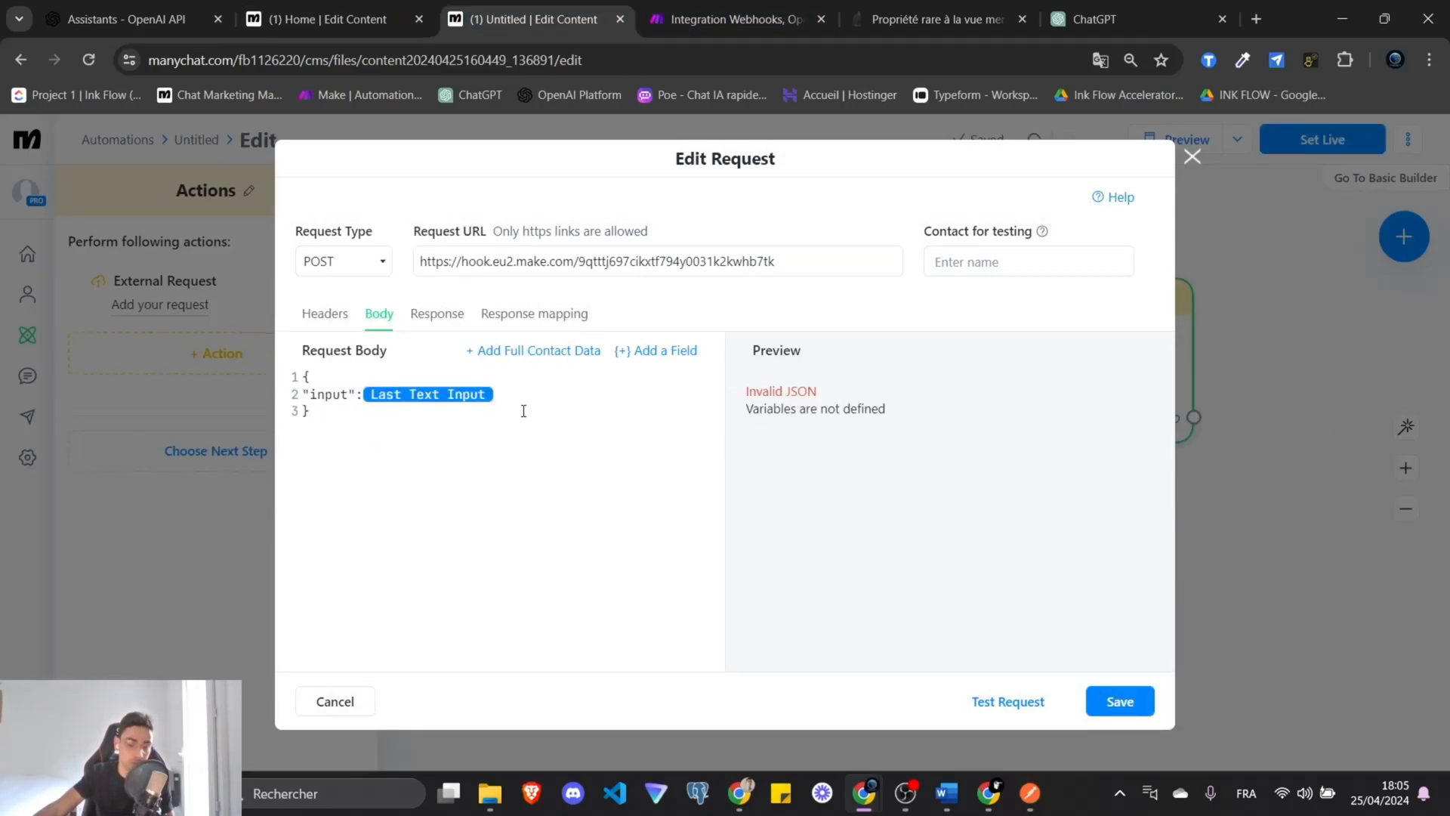
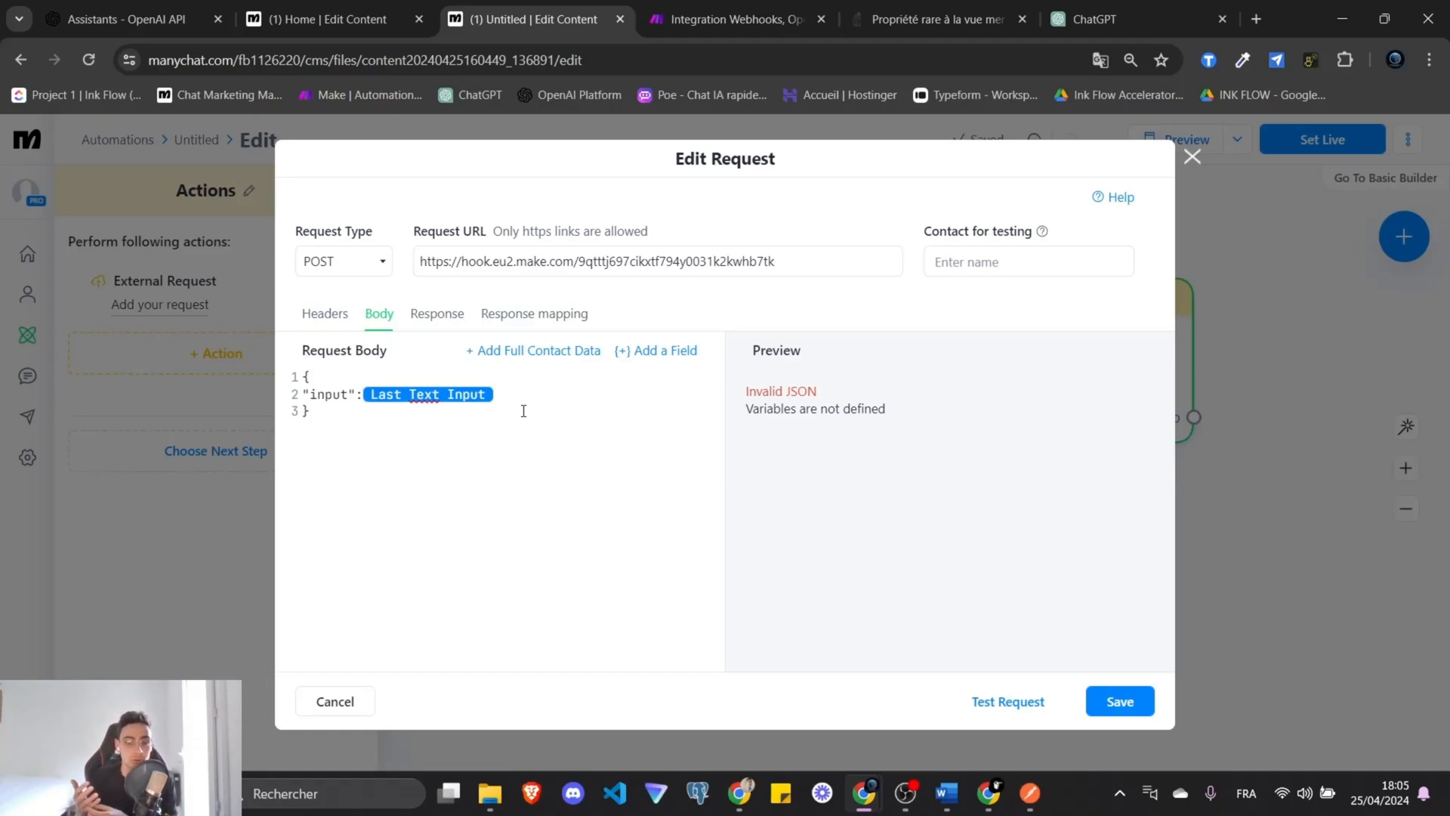
Add a response mapping row with JSONPath '$' in the external request.
click(534, 314)
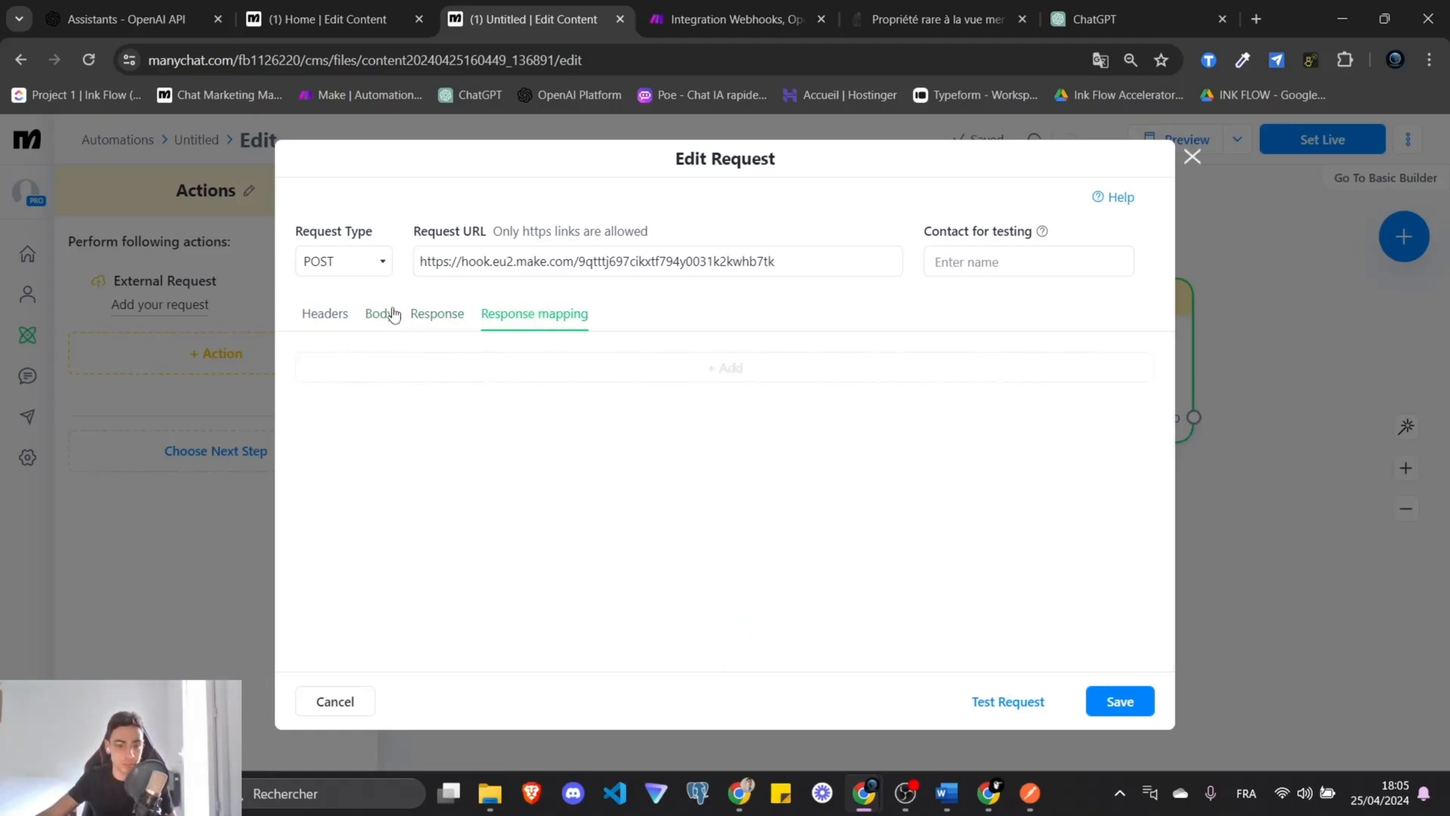
click(532, 368)
click(498, 385)
text($.)
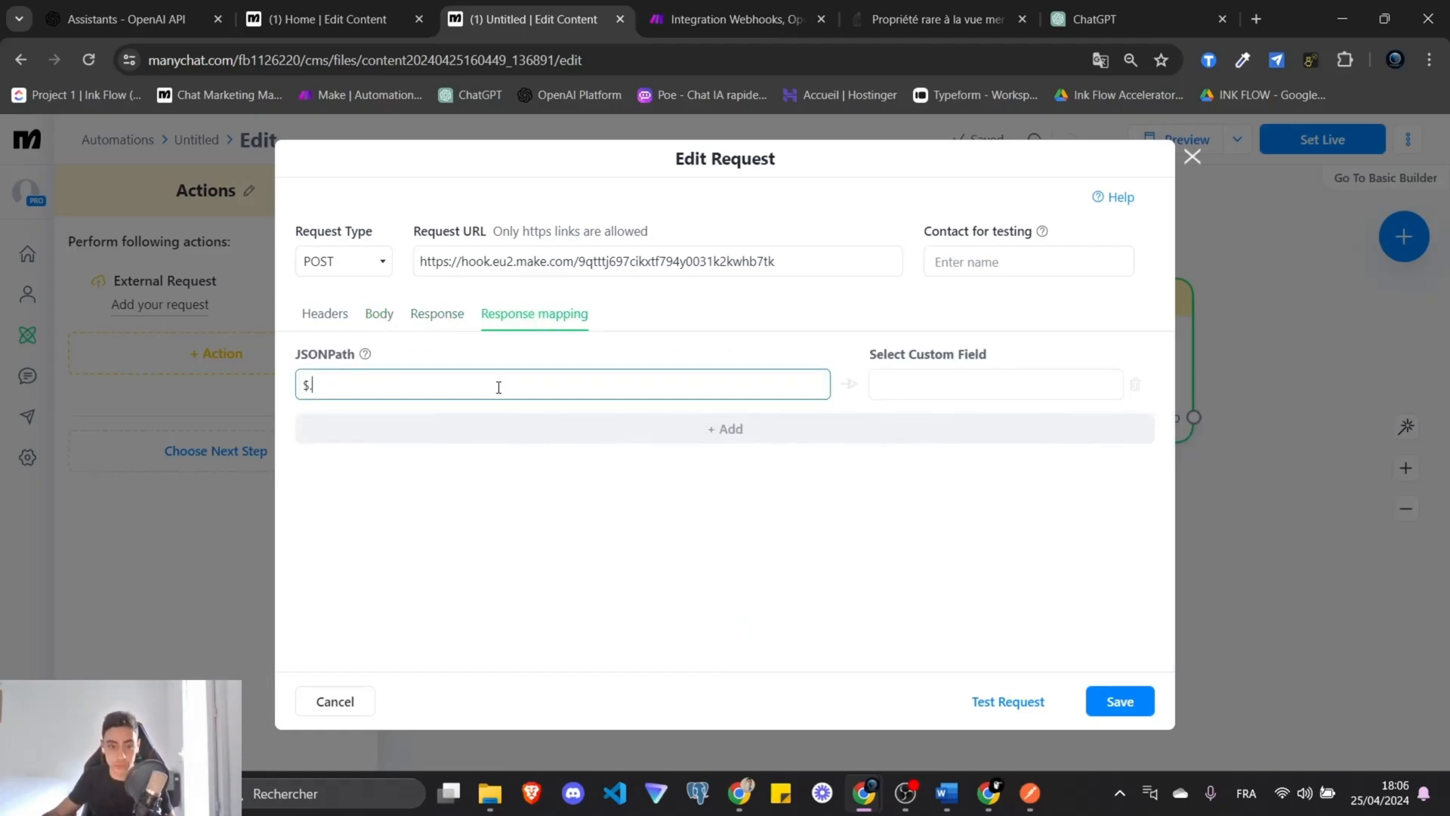
Check the type_transaction key in Make's webhook response body, then close the request editor.
click(729, 19)
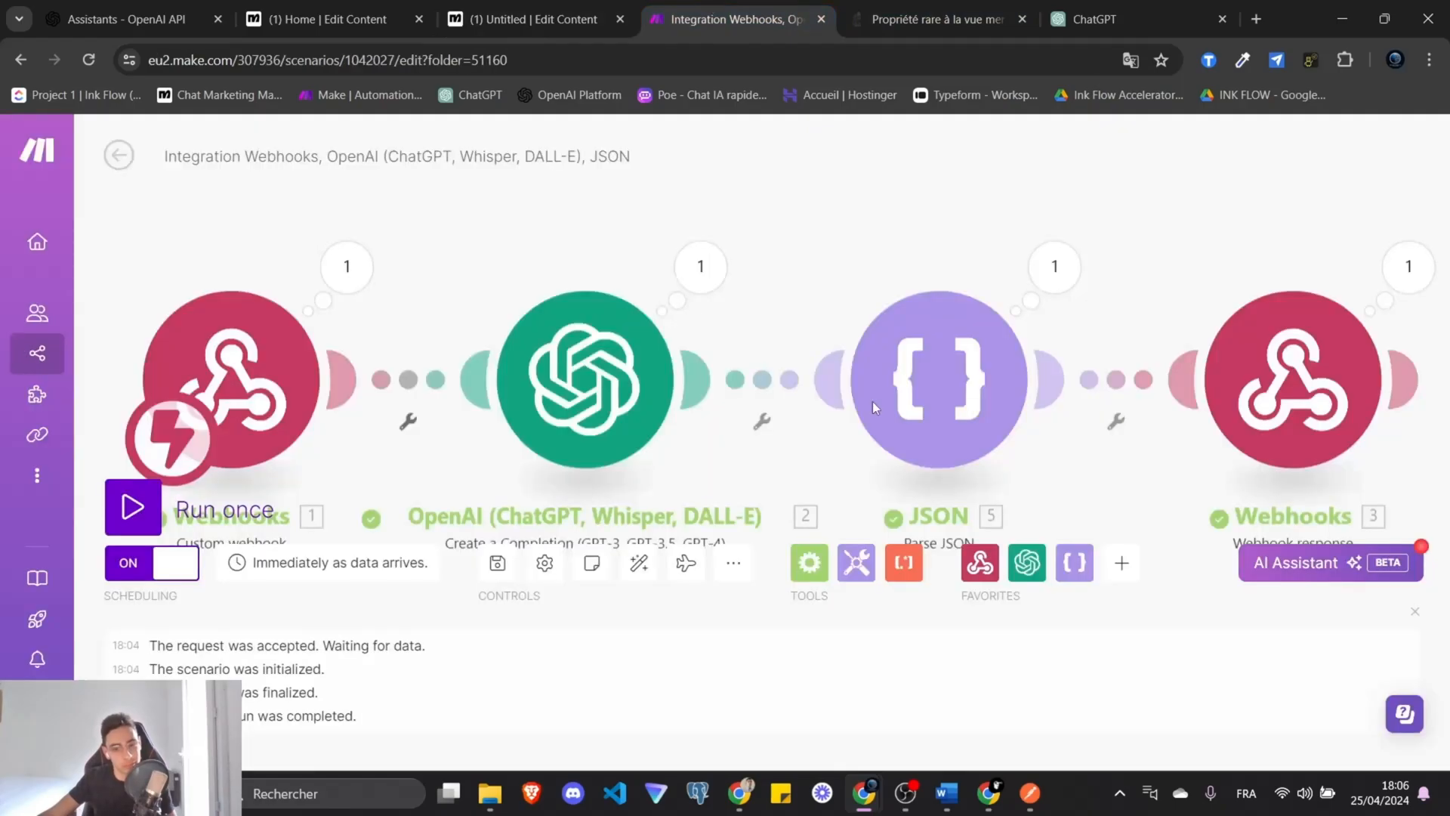
click(1246, 393)
double_click(891, 374)
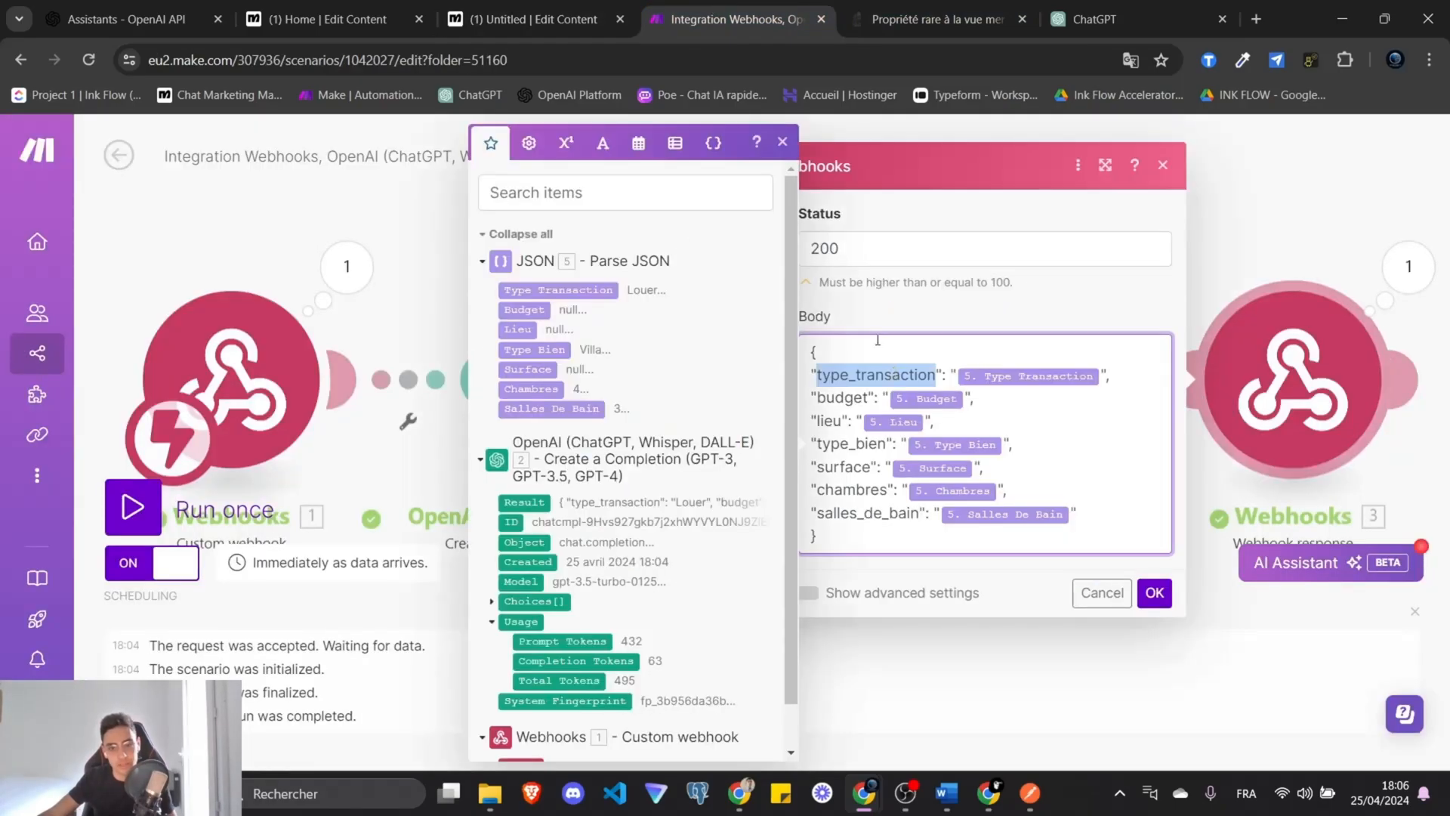
click(534, 19)
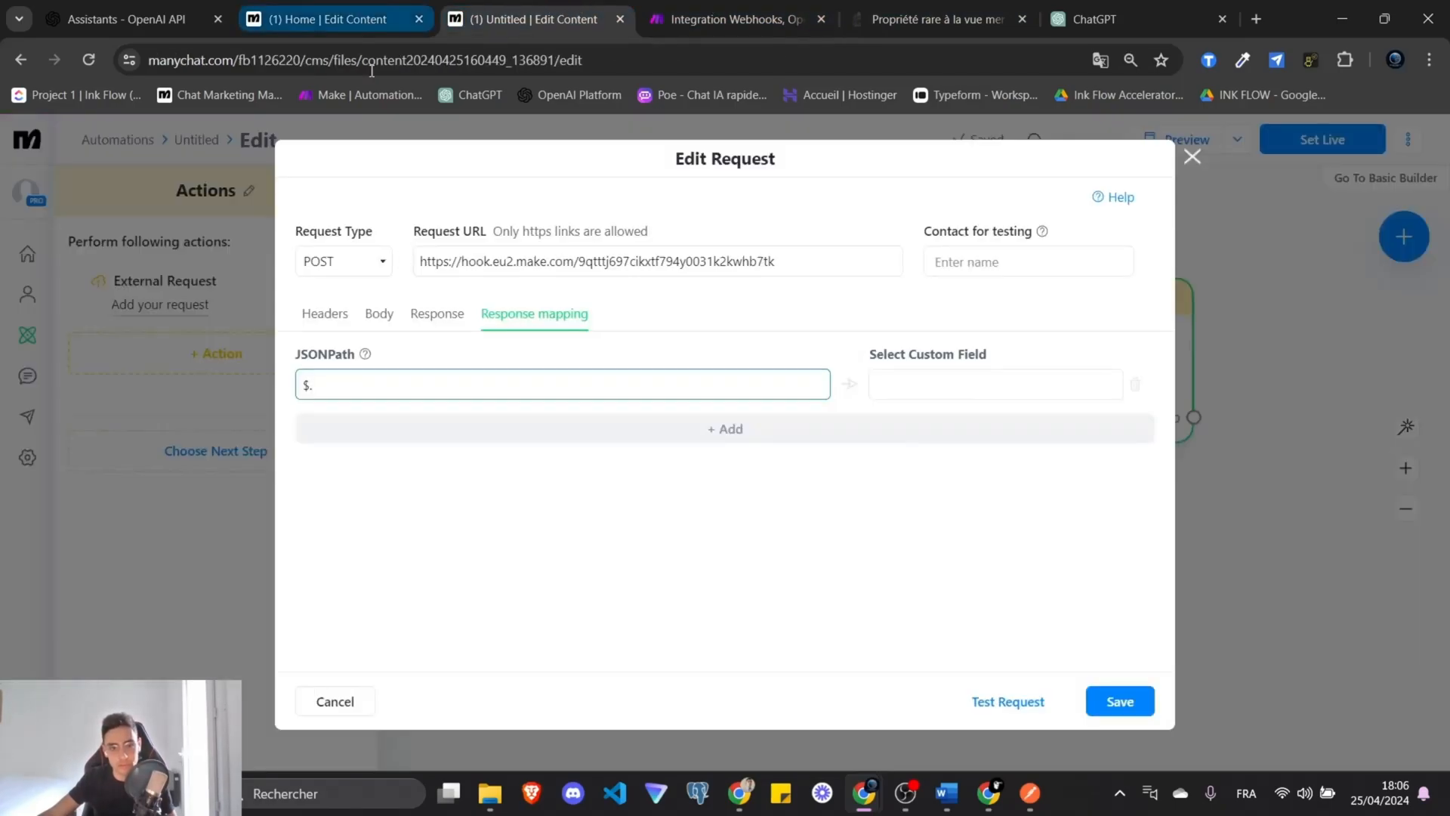
click(332, 19)
click(1193, 156)
Open ManyChat settings in a new tab and go to the custom user fields list.
click(350, 12)
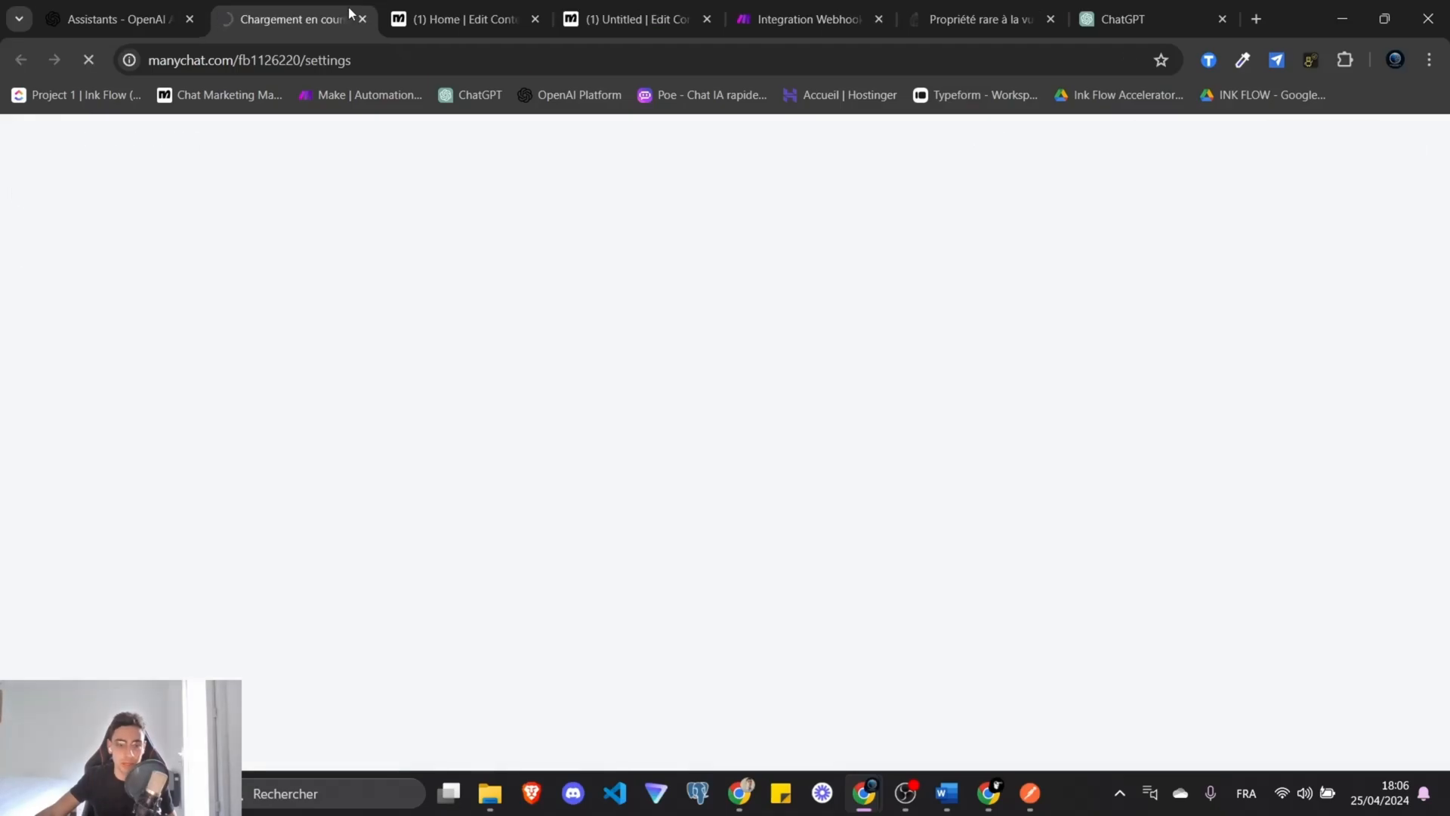
click(1027, 793)
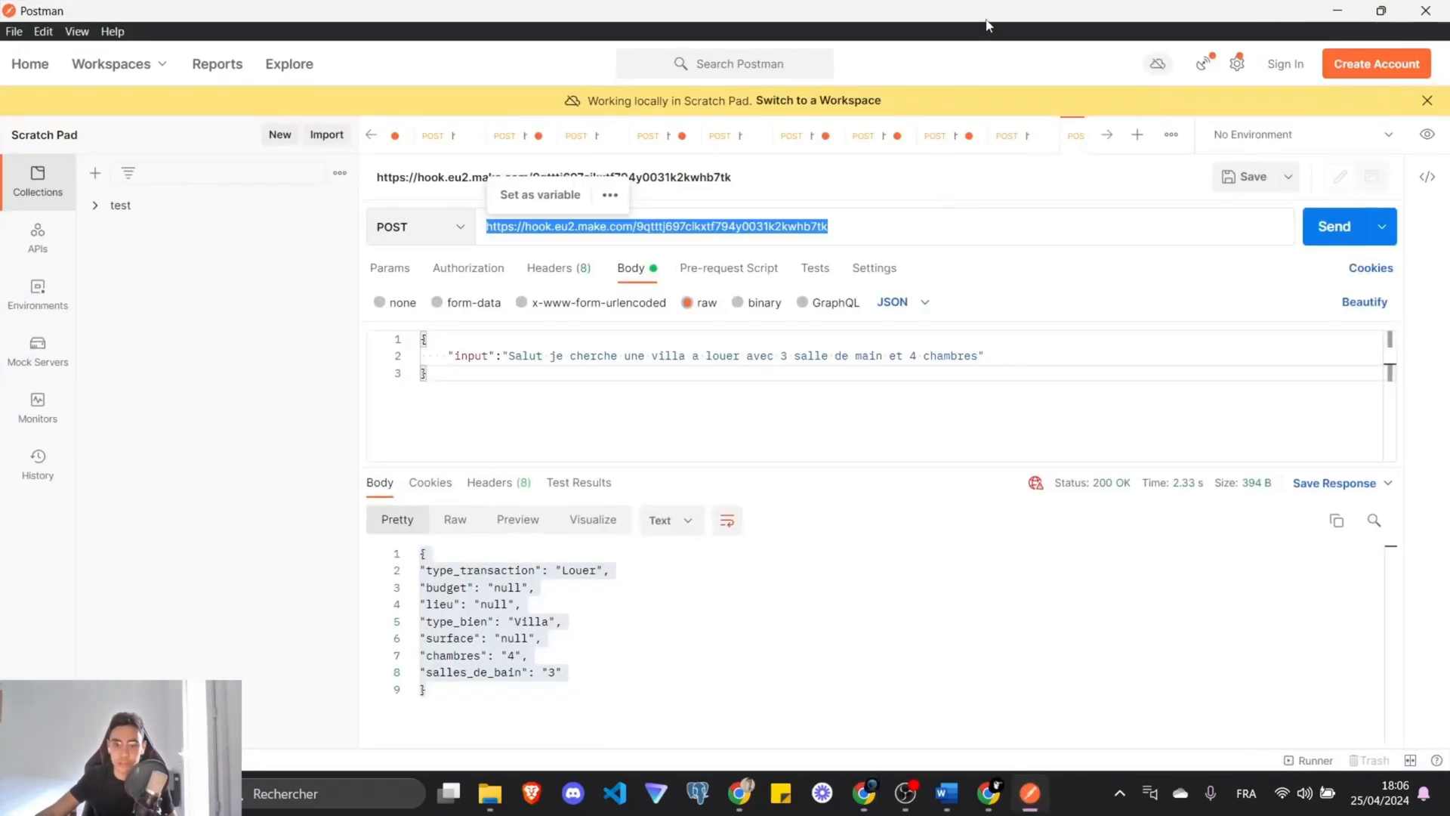
click(1027, 792)
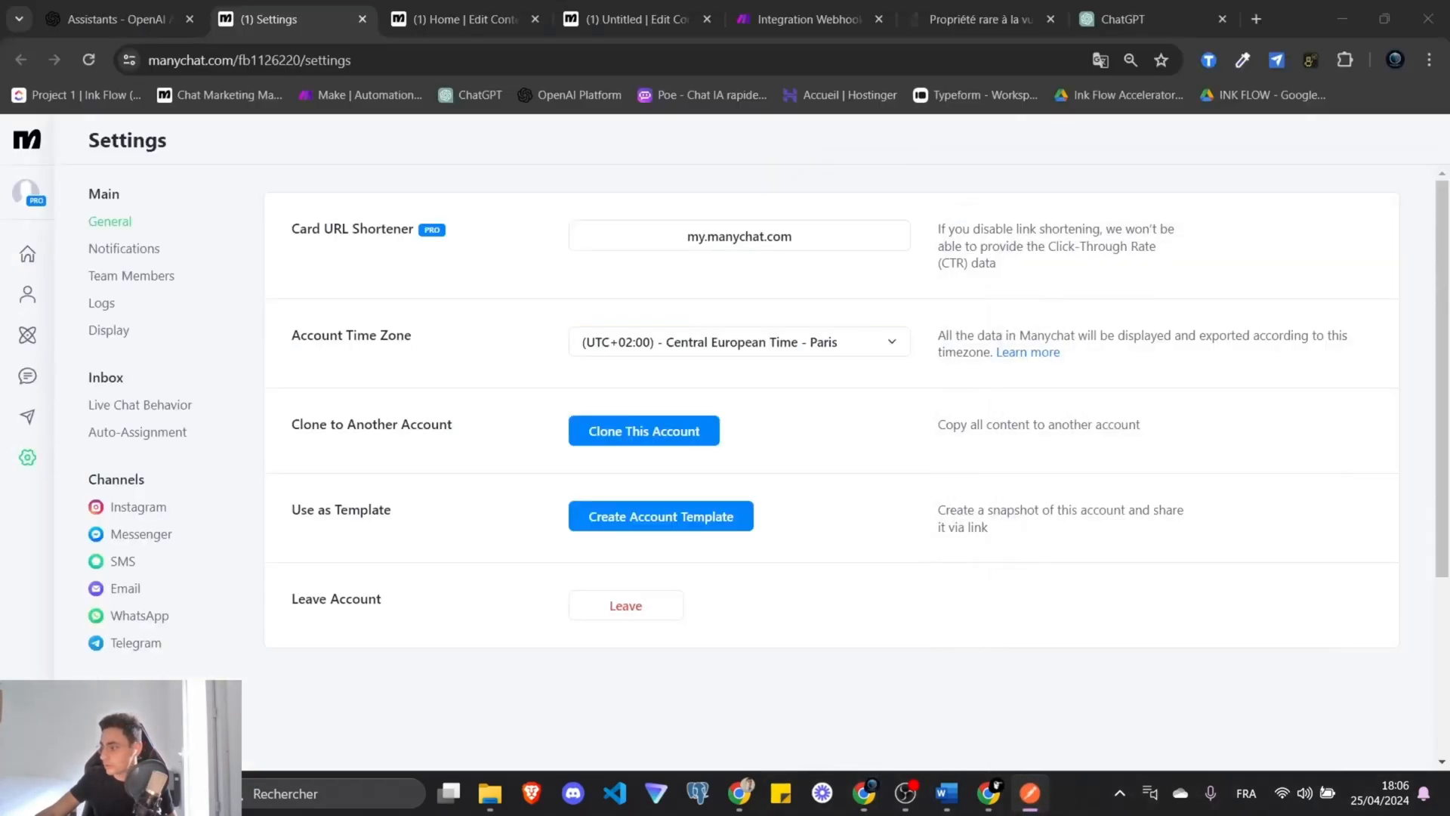
scroll(110, 623, down, 3)
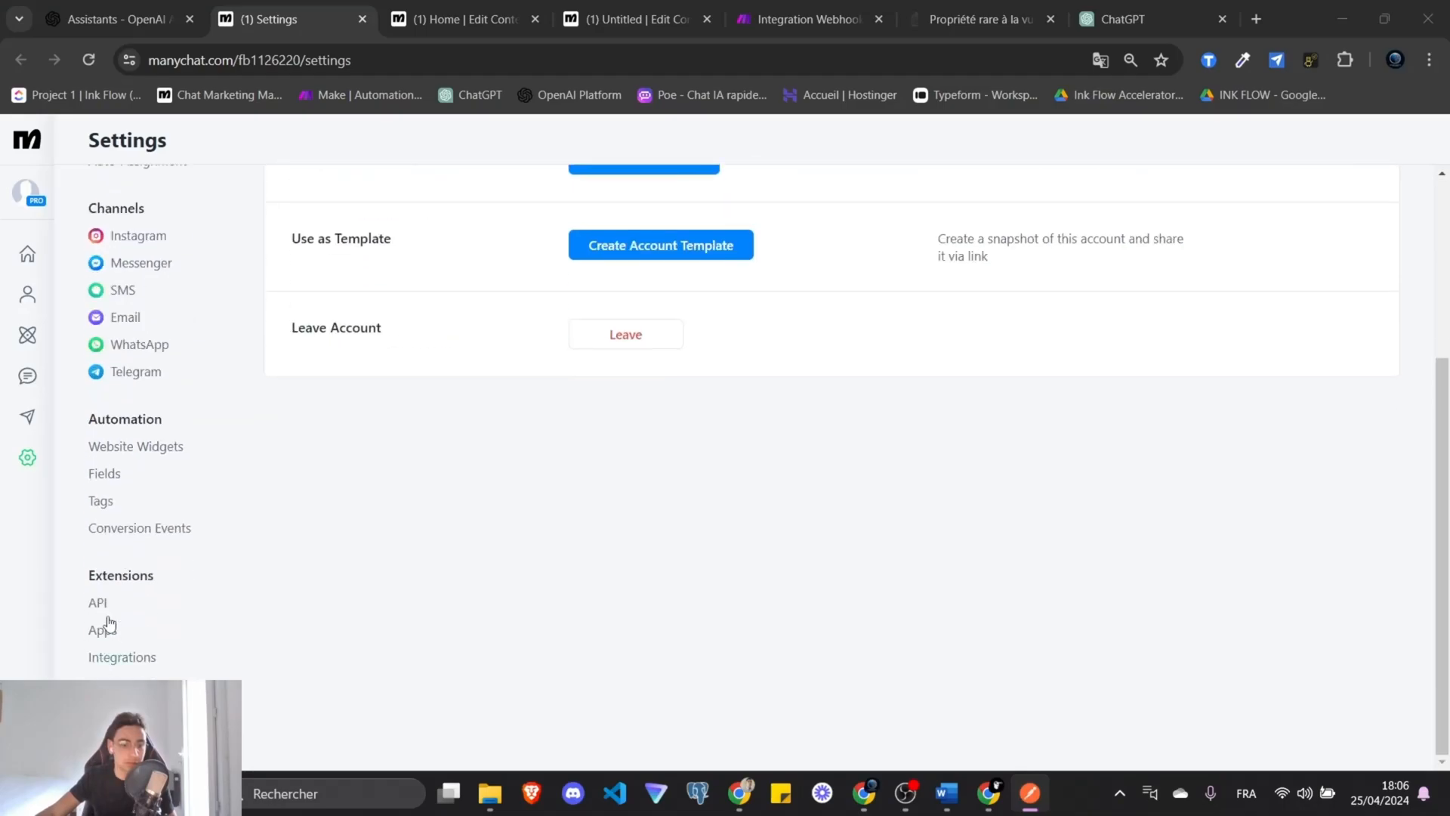
click(106, 476)
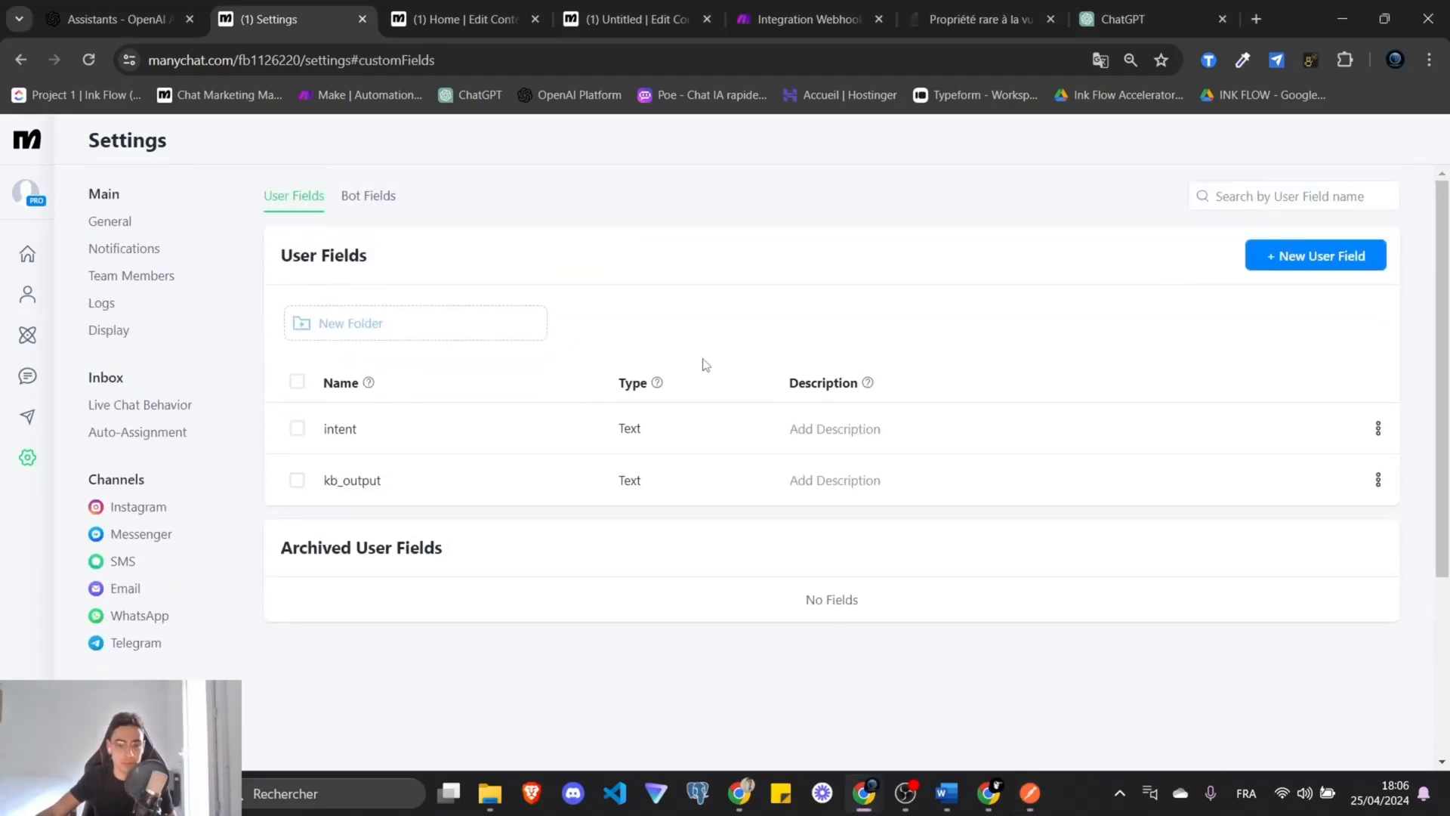
Create text user fields type_transaction, budget, lieu, type_bien, surface, chambres and salles_de_bain.
click(1315, 256)
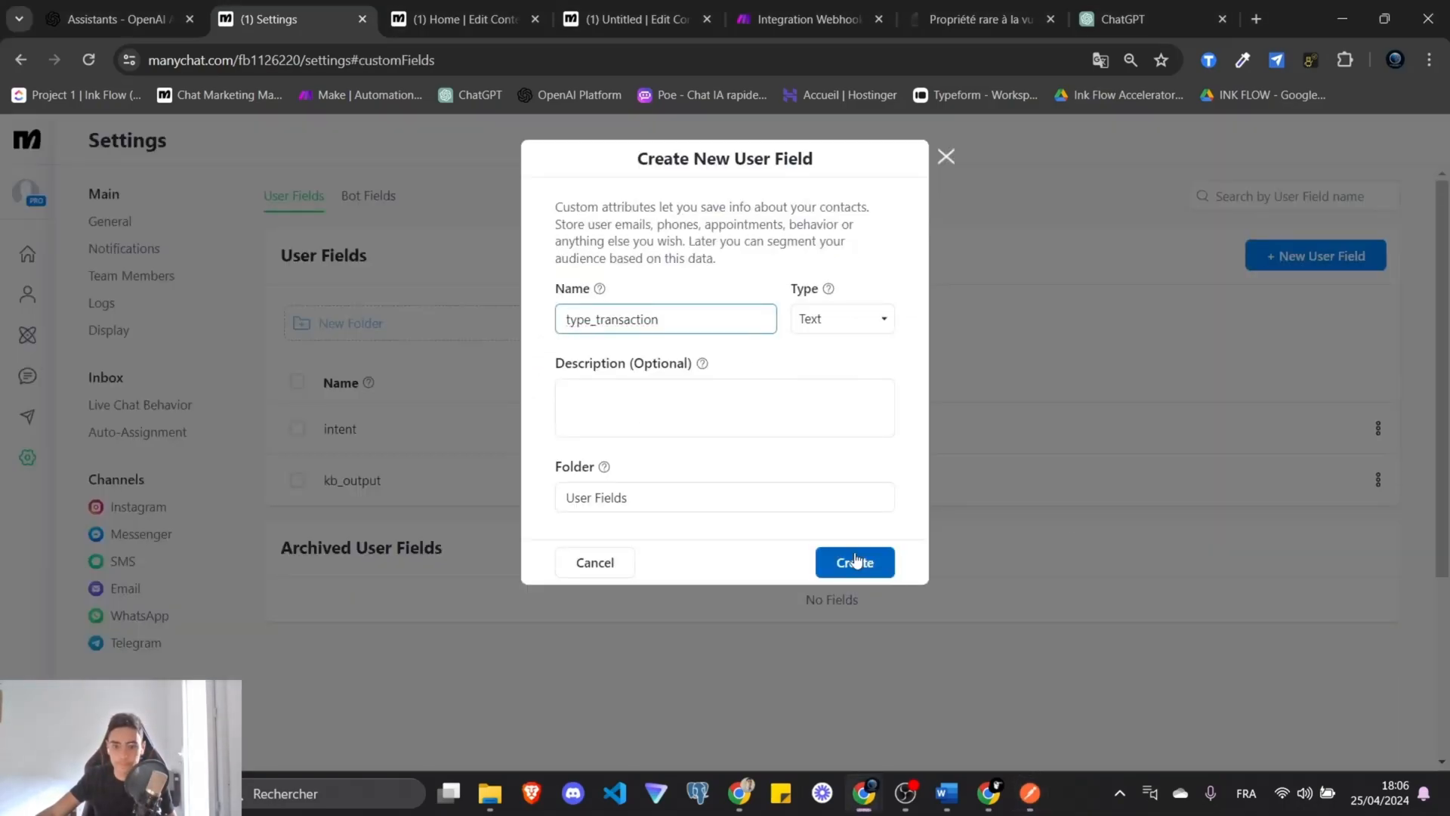
click(854, 563)
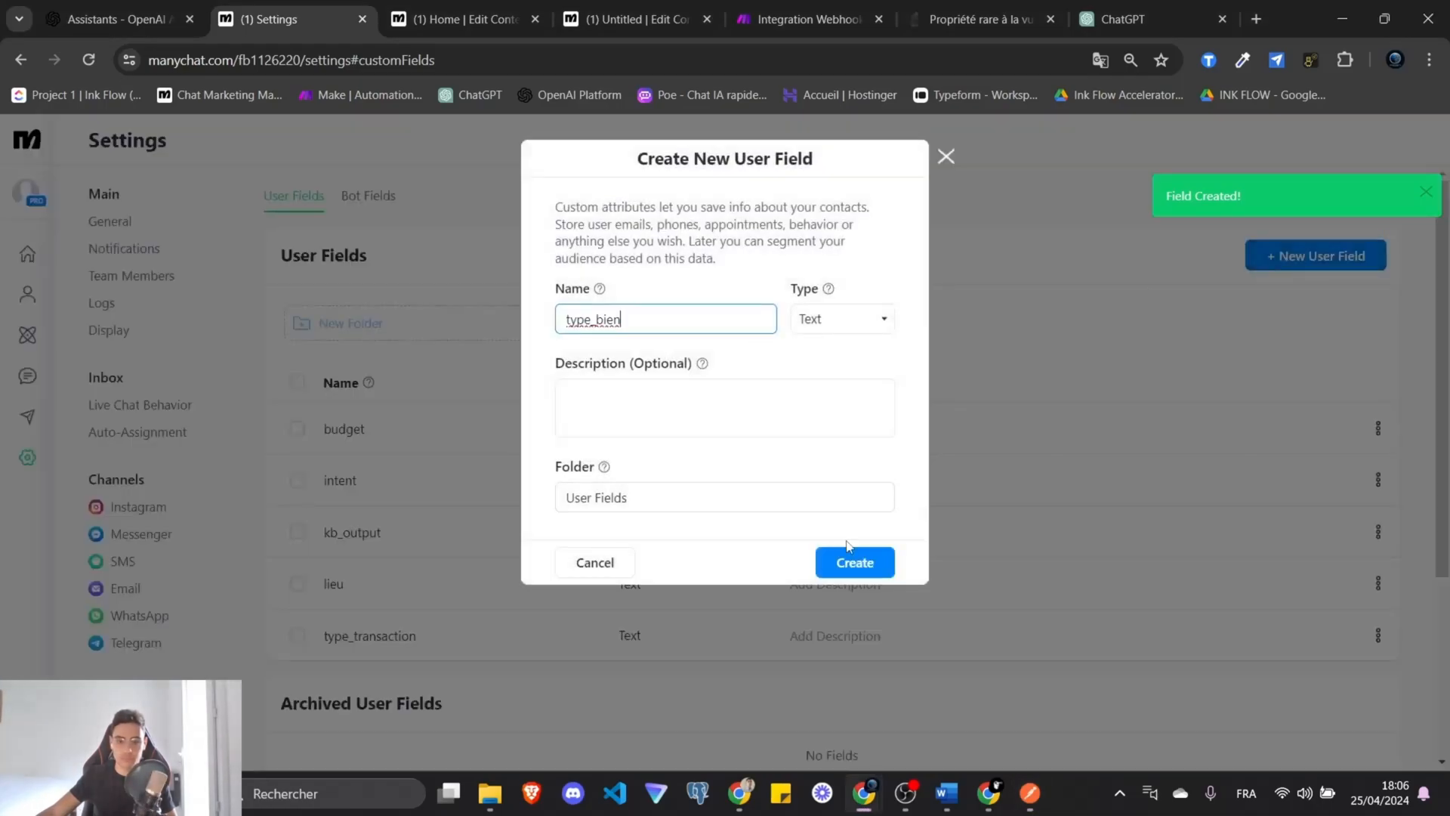
click(852, 563)
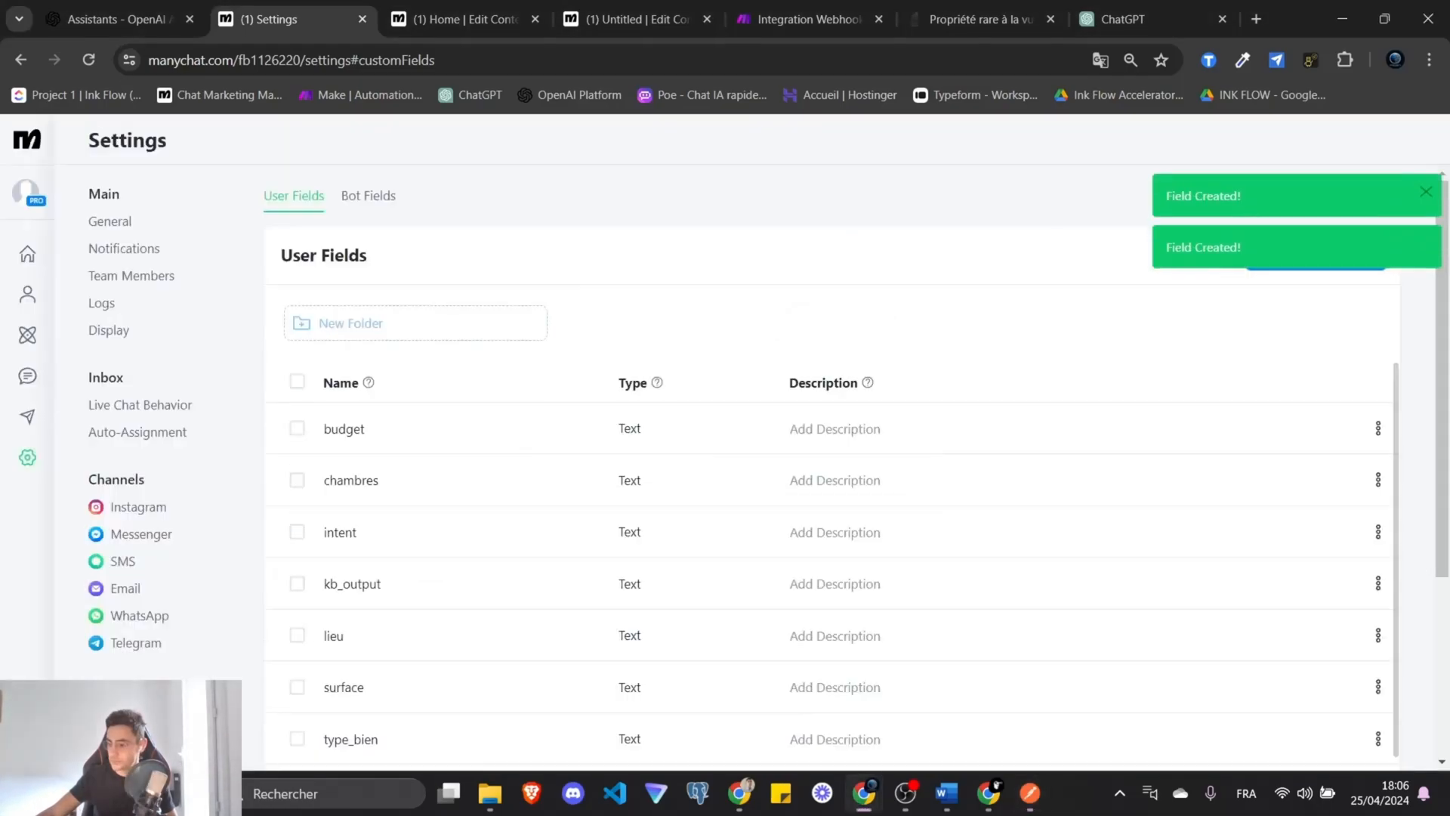
click(1315, 256)
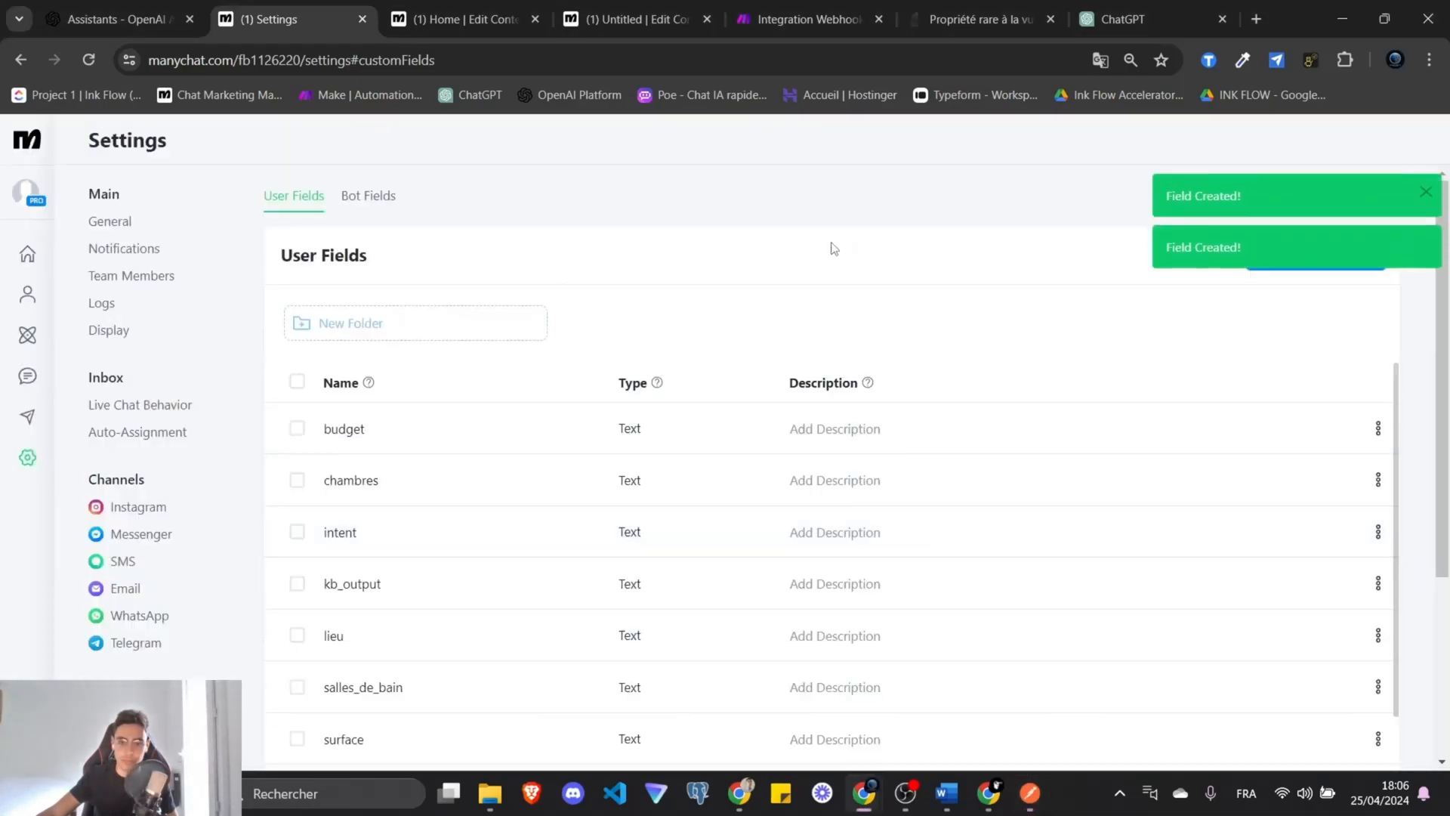
scroll(722, 373, down, 4)
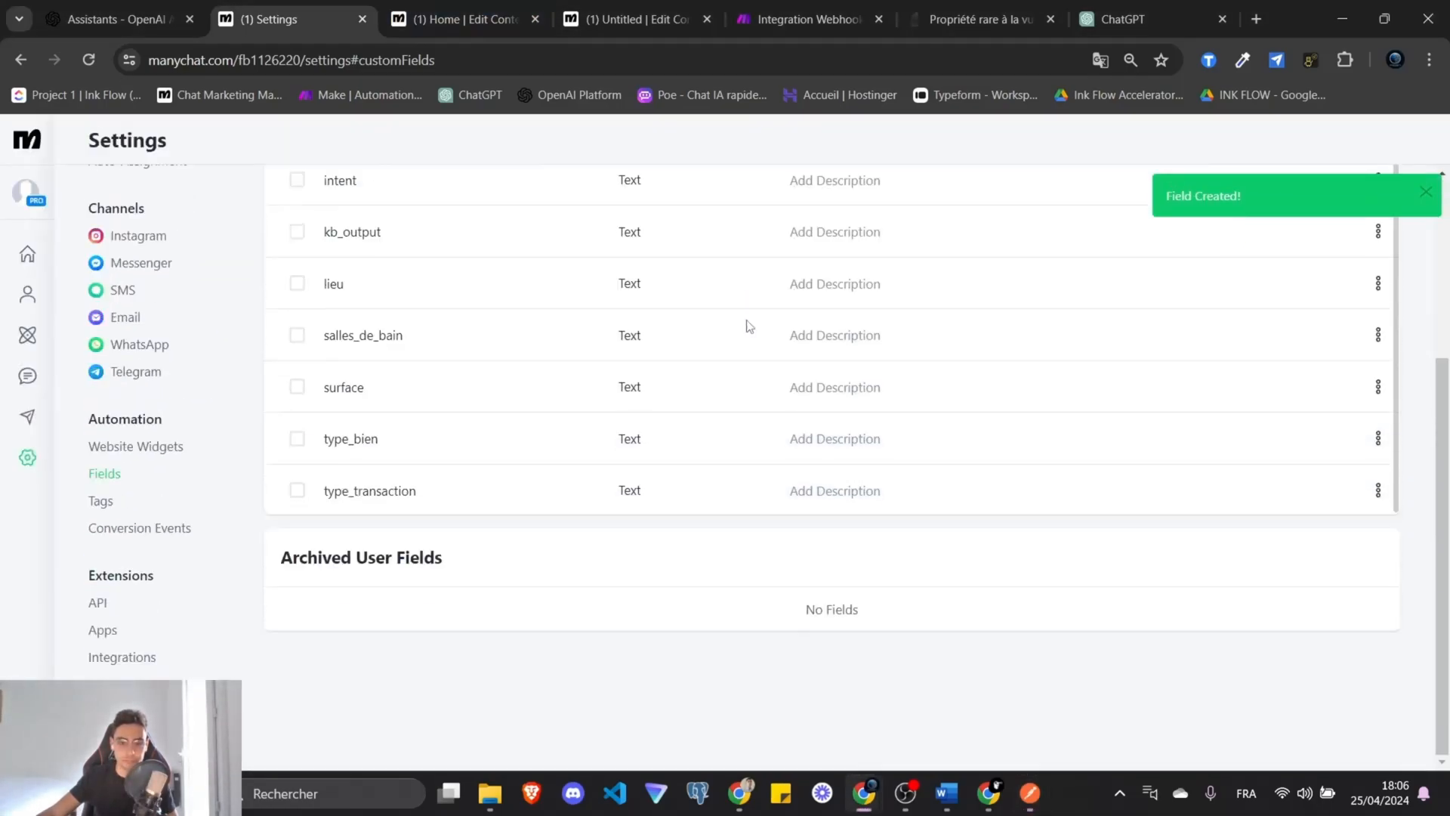
scroll(745, 324, up, 4)
click(496, 7)
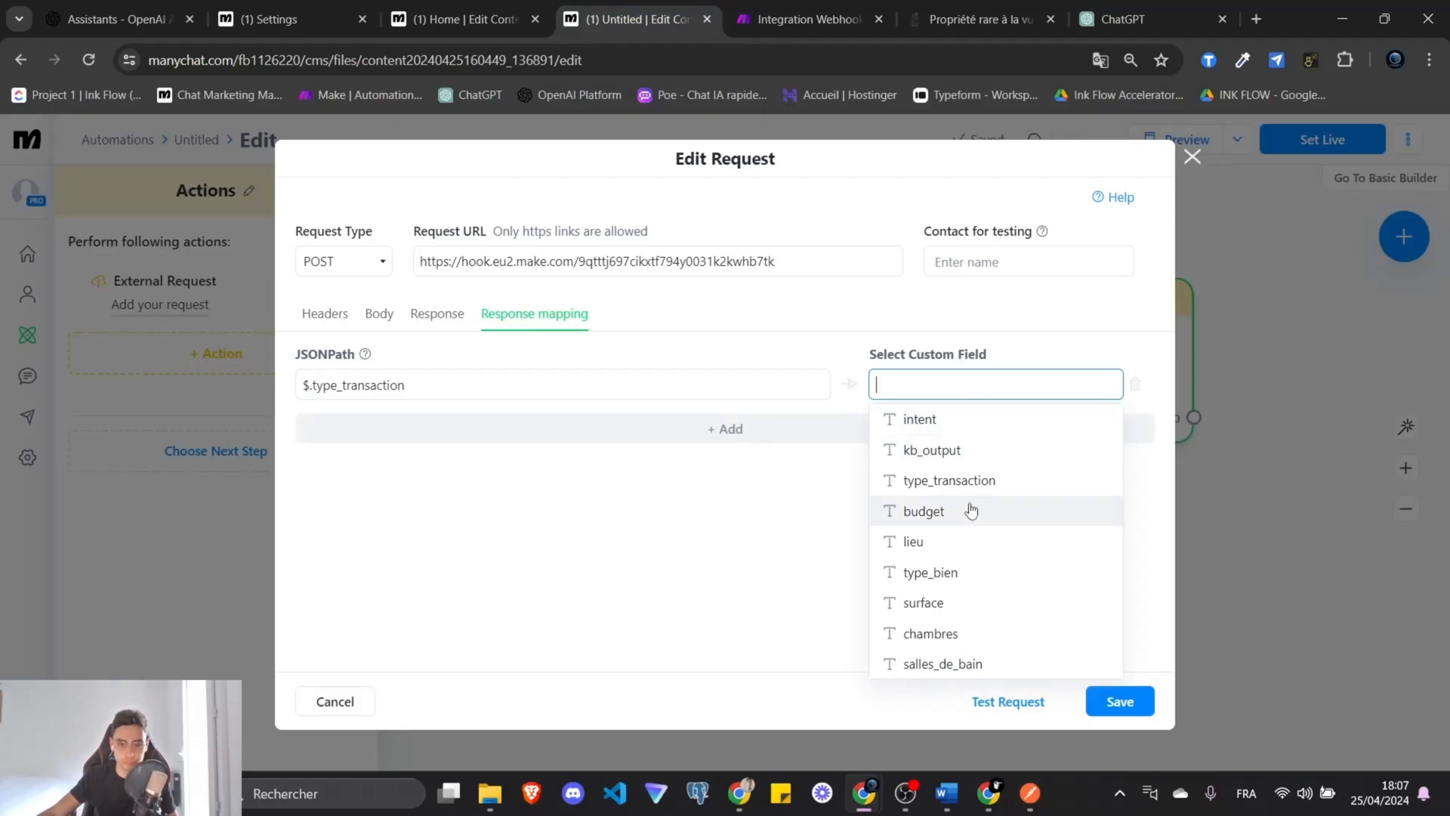
Map the first four response rows to custom fields type_transaction, budget, lieu and chambres.
click(968, 474)
click(710, 423)
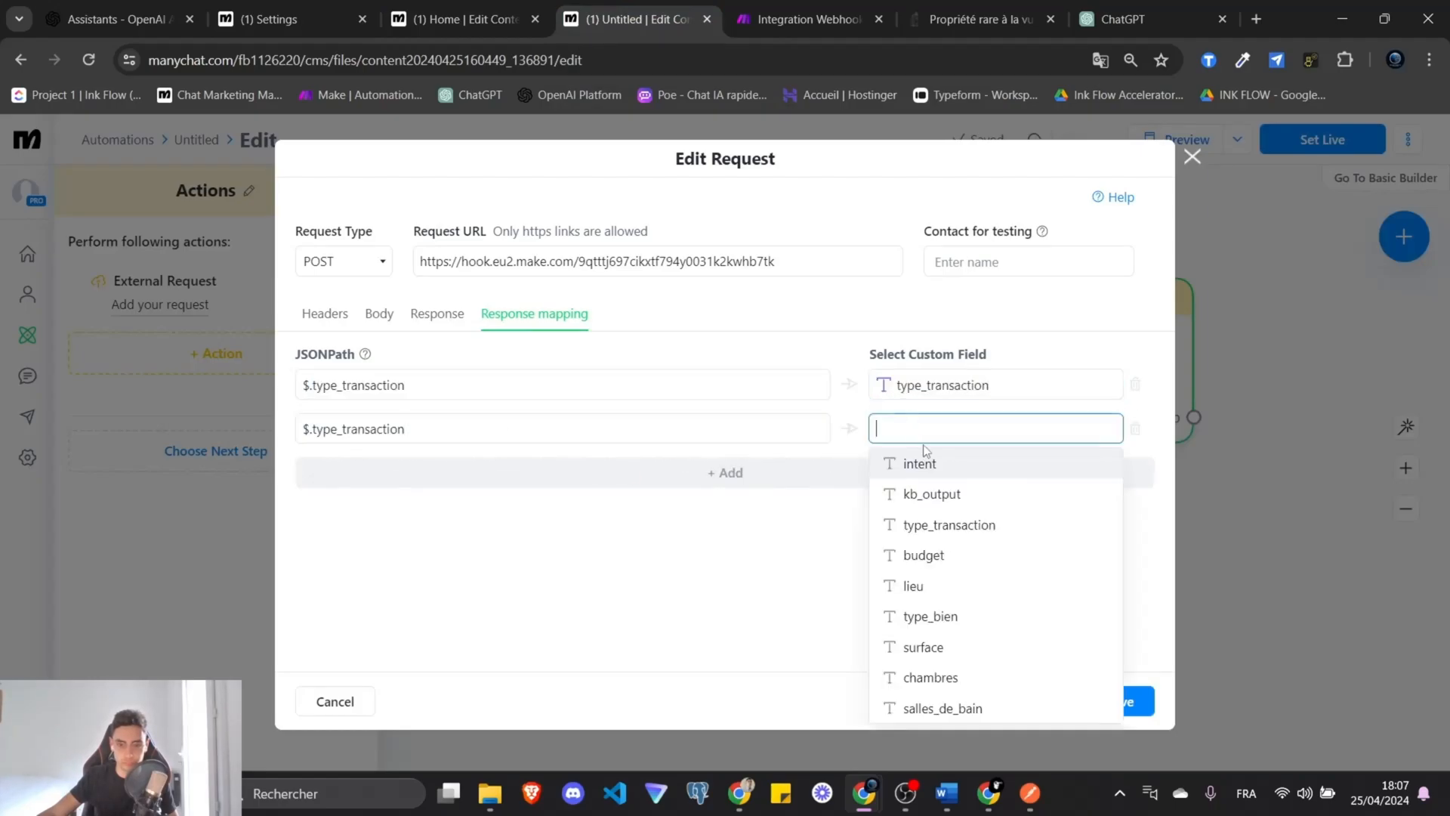
click(929, 550)
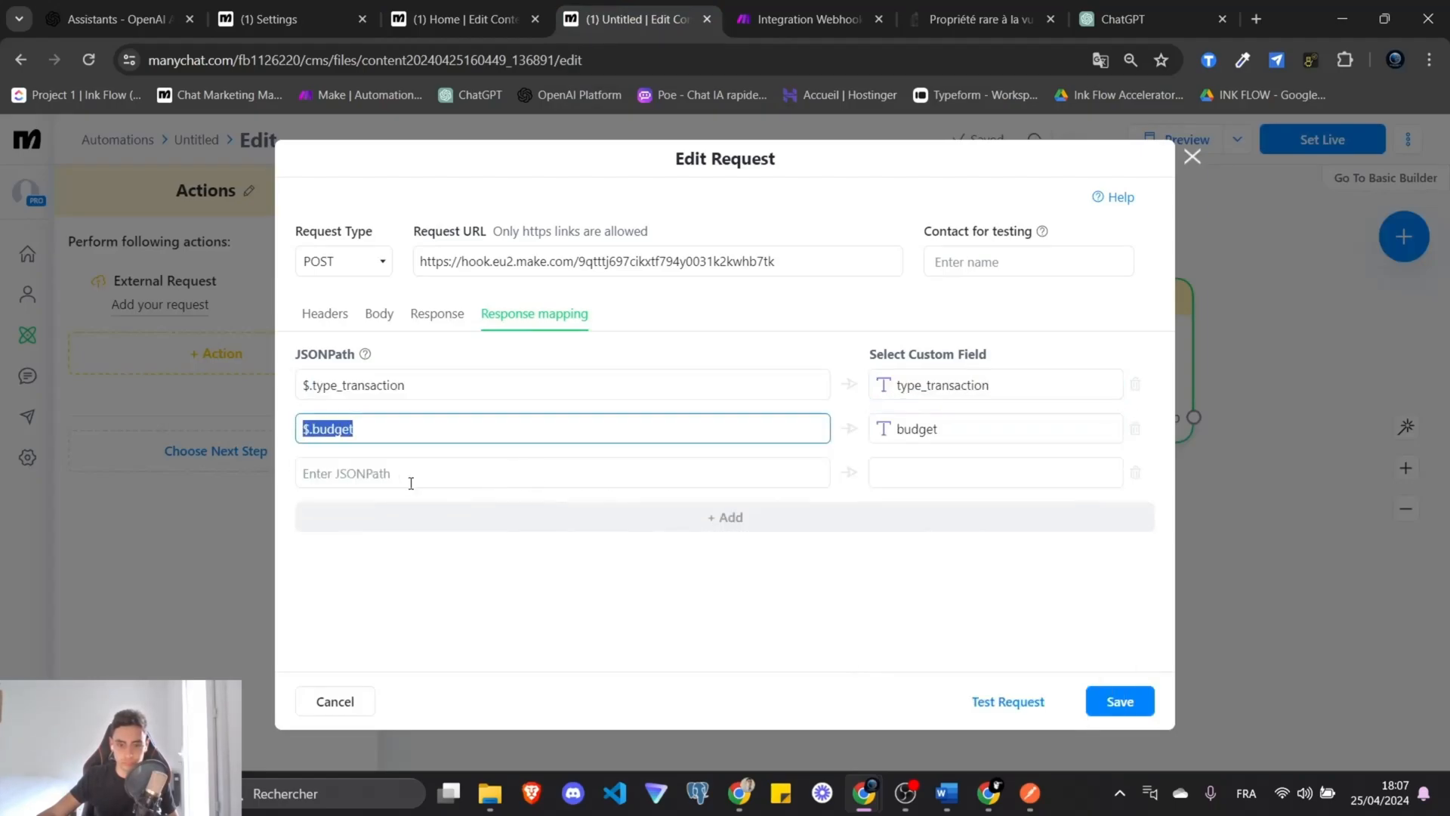
click(410, 473)
text($.budget)
click(996, 472)
click(915, 630)
click(725, 519)
text($.budget)
click(951, 518)
Add fifth and sixth mapping rows linked to salles_de_bain and type_bien.
click(934, 455)
click(725, 561)
text($.budget)
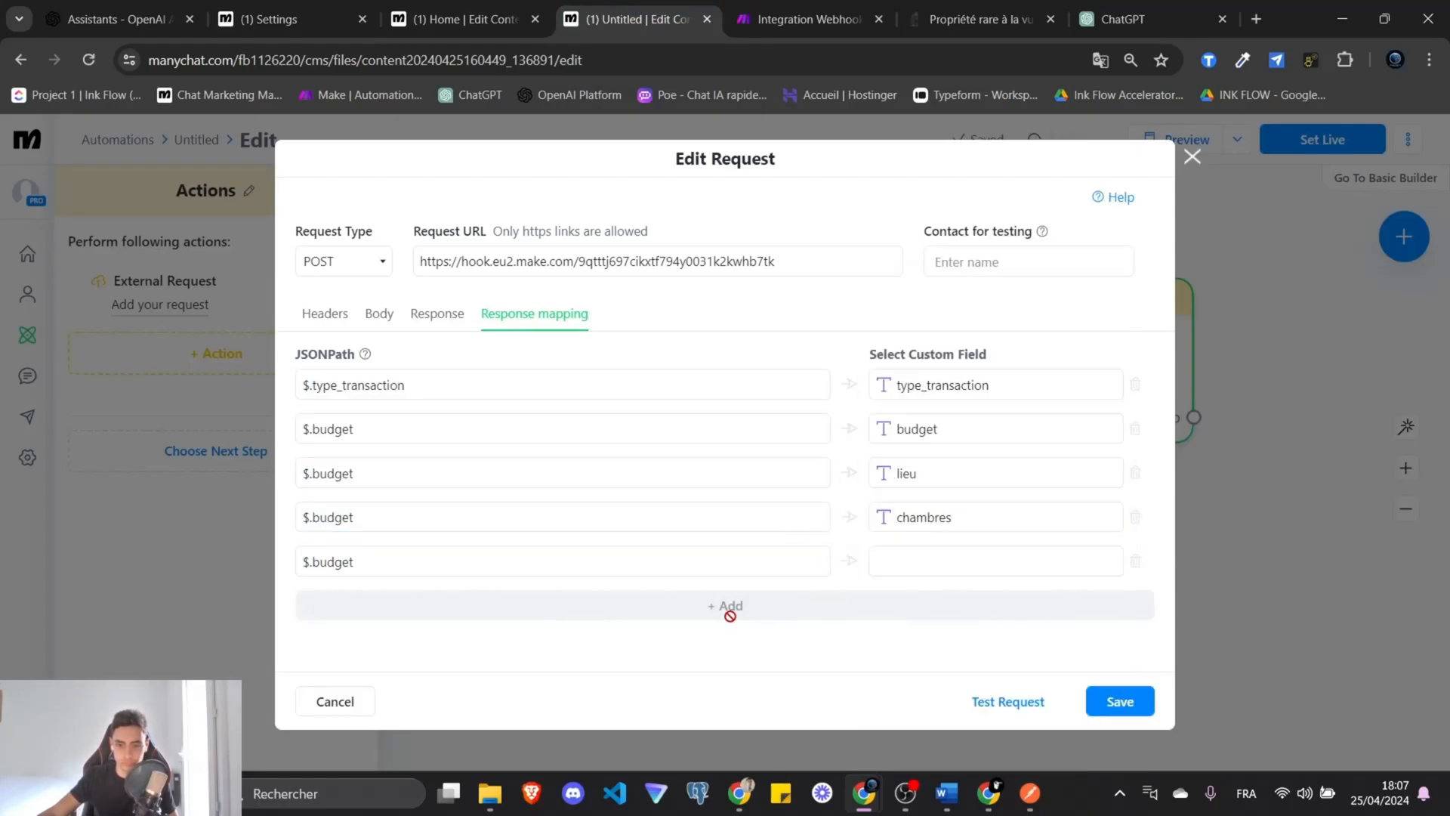
click(943, 530)
click(642, 615)
text($.budget)
key(ctrl+minus)
Correct the JSONPaths of rows six, five and four to $.type_bien, $.salles_de_bain and $.chambres.
click(935, 546)
click(918, 453)
double_click(377, 539)
text(type_bien)
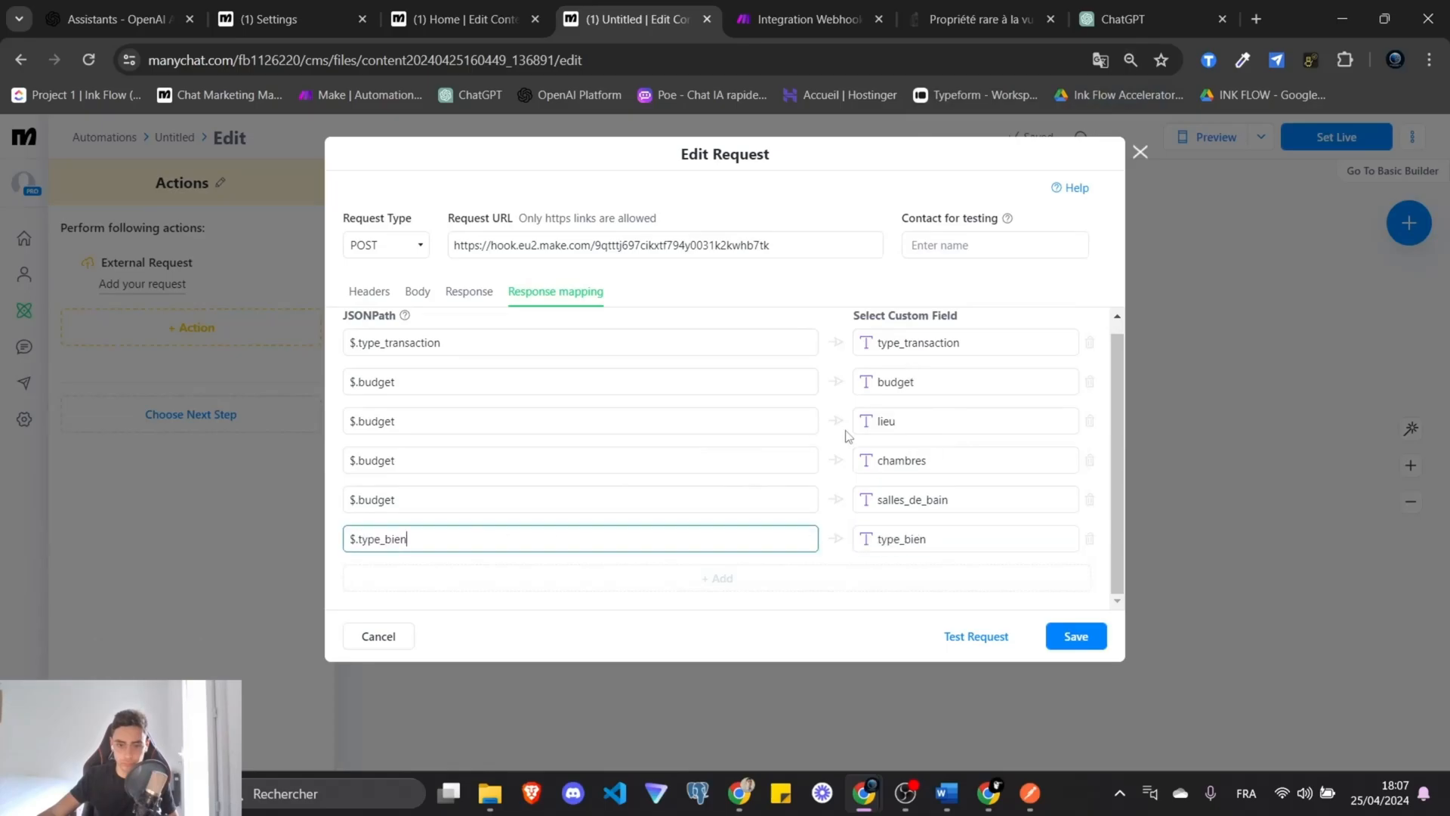
click(848, 437)
click(915, 495)
double_click(380, 499)
text(salles_de_bain)
click(906, 459)
double_click(380, 460)
text(chambres)
click(891, 420)
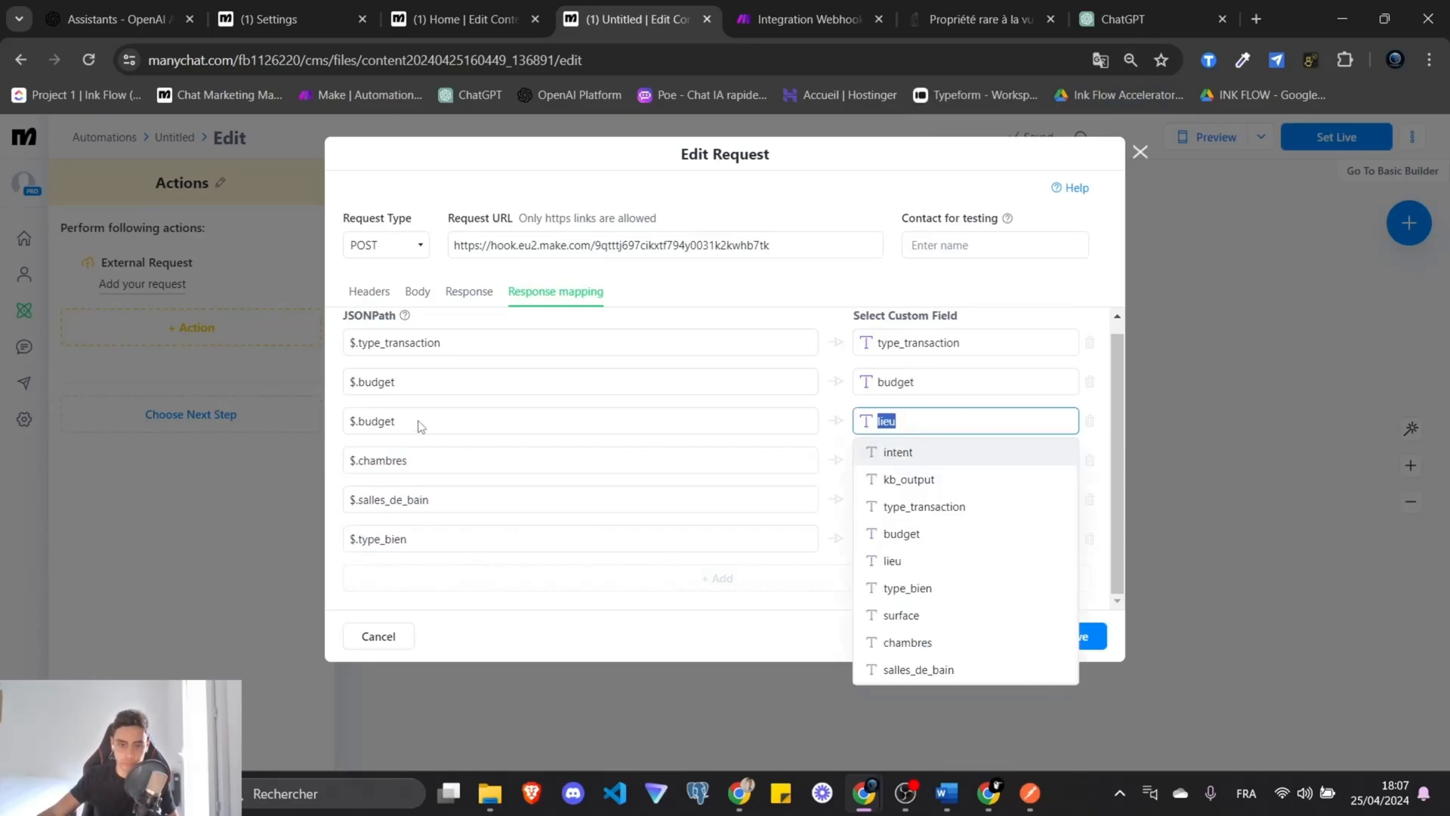
double_click(382, 421)
Add a seventh row mapping $.surface to surface, fix row three to $.lieu, and save.
click(861, 579)
click(927, 539)
click(929, 456)
click(608, 502)
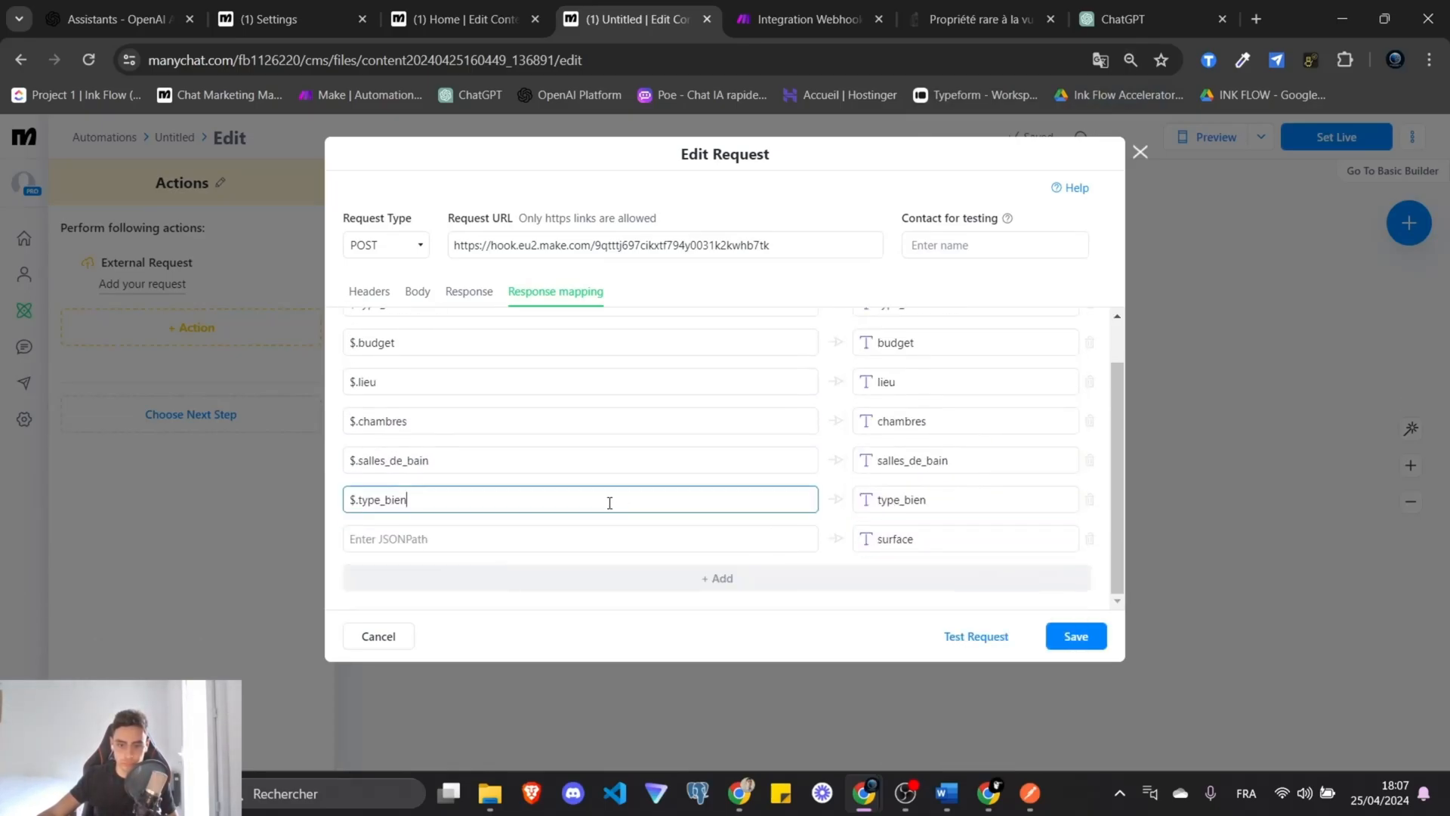
key(ctrl+a)
key(ctrl+c)
click(604, 539)
key(ctrl+v)
drag(920, 539, 870, 544)
click(1076, 636)
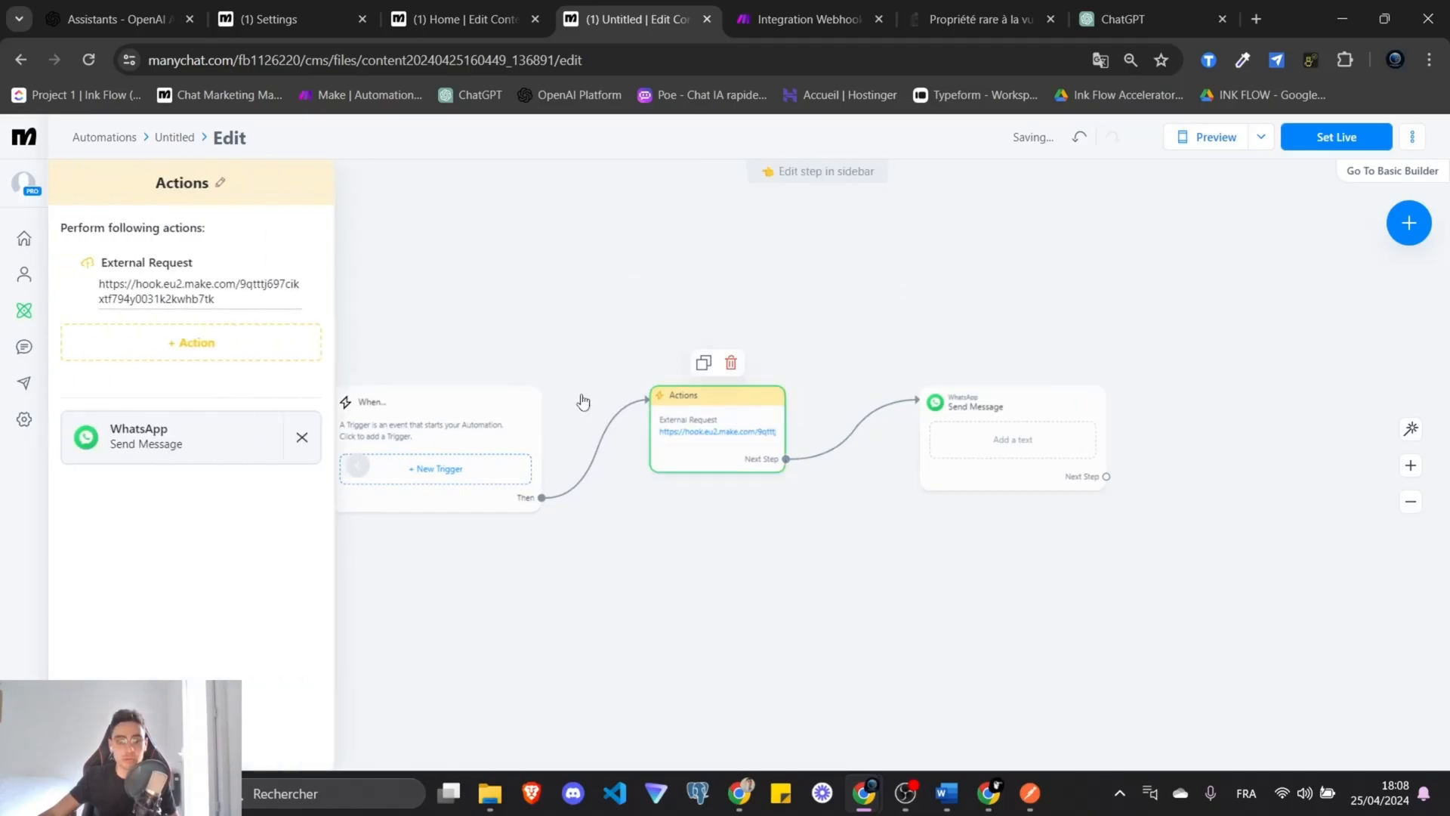
Reopen the external request to verify the saved response mappings, then close it.
click(193, 302)
click(594, 303)
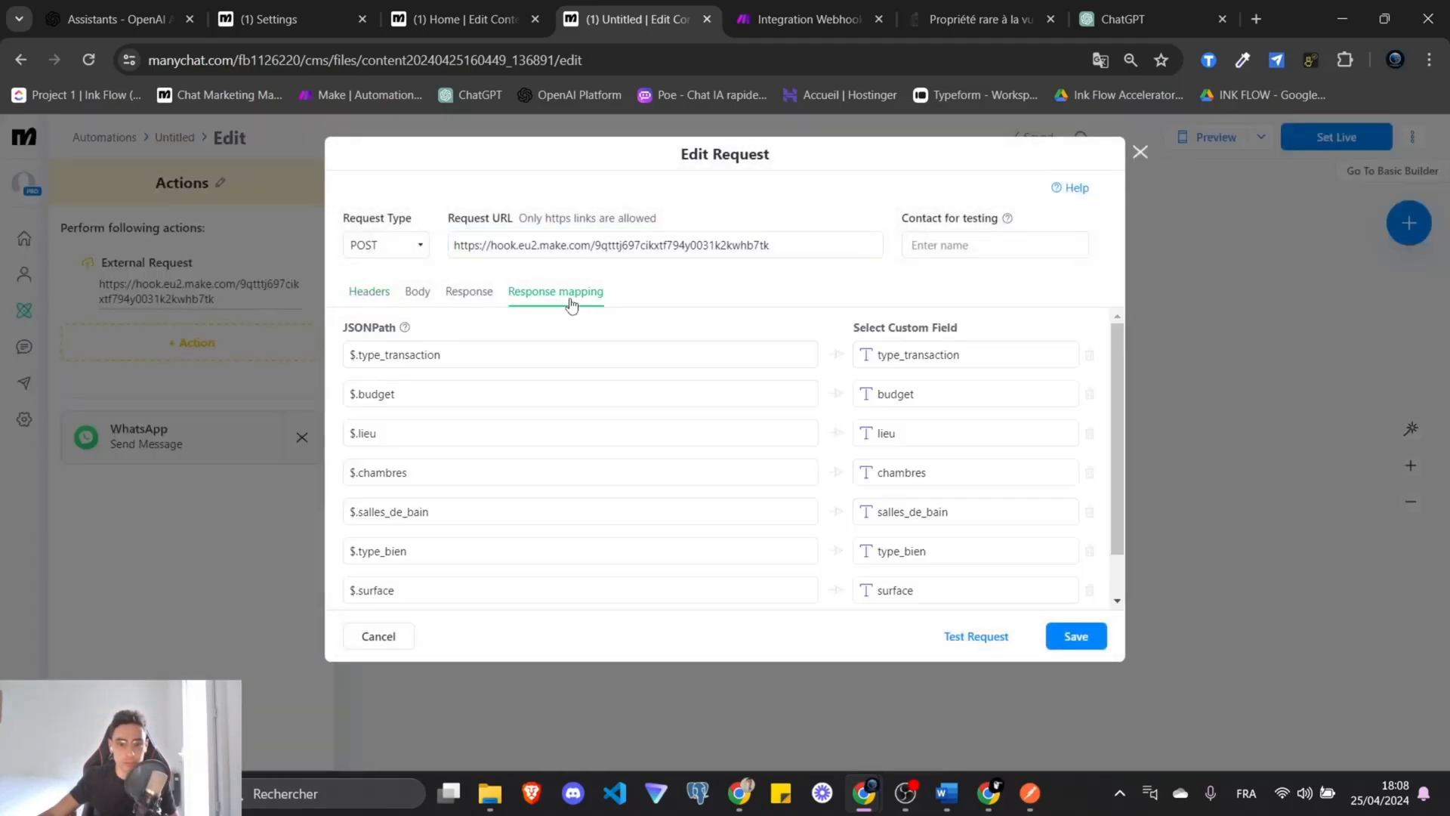
click(1076, 636)
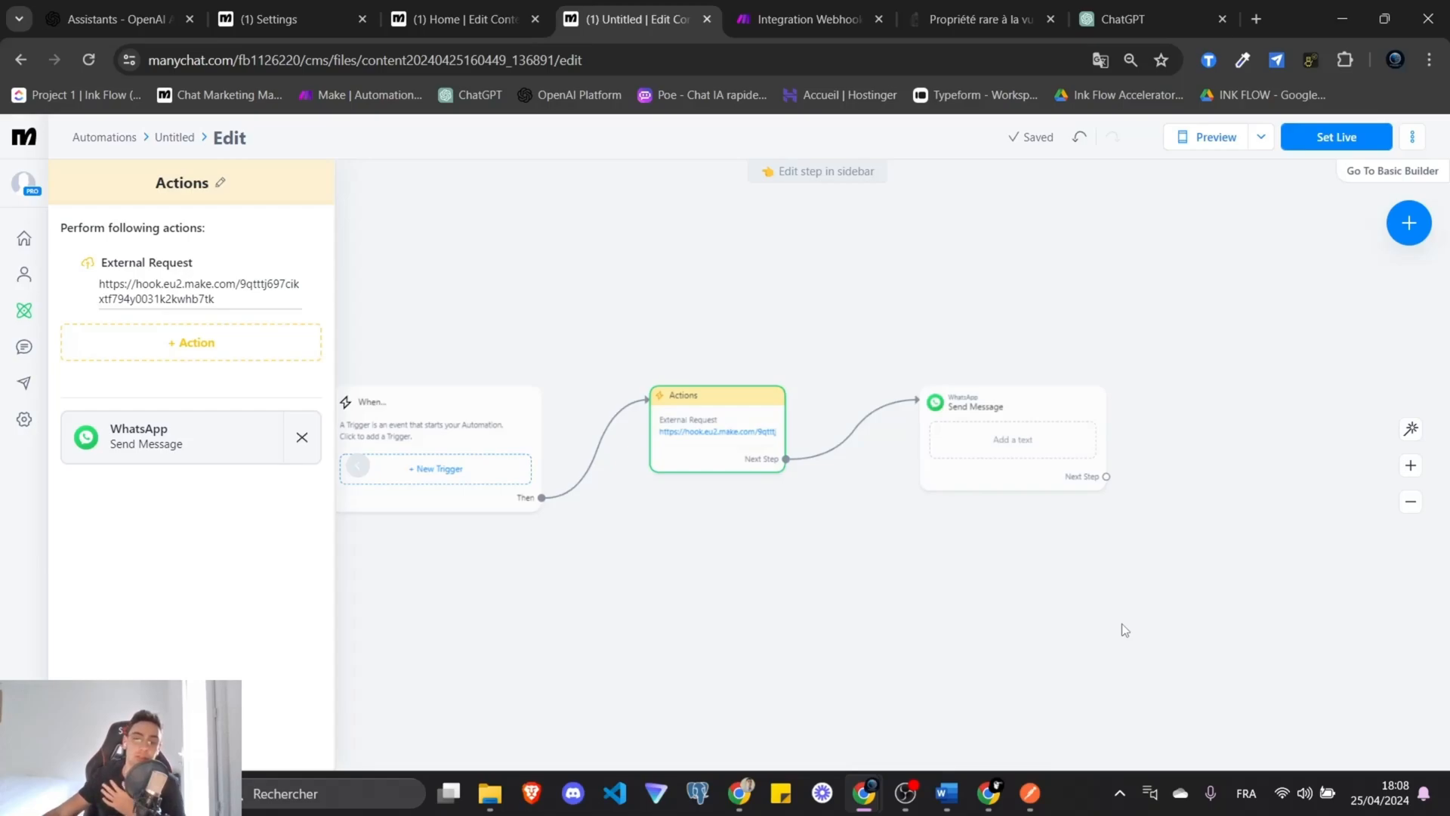
Delete the WhatsApp Send Message step after Actions, leaving no new next step.
click(1121, 623)
right_click(1012, 405)
click(1033, 349)
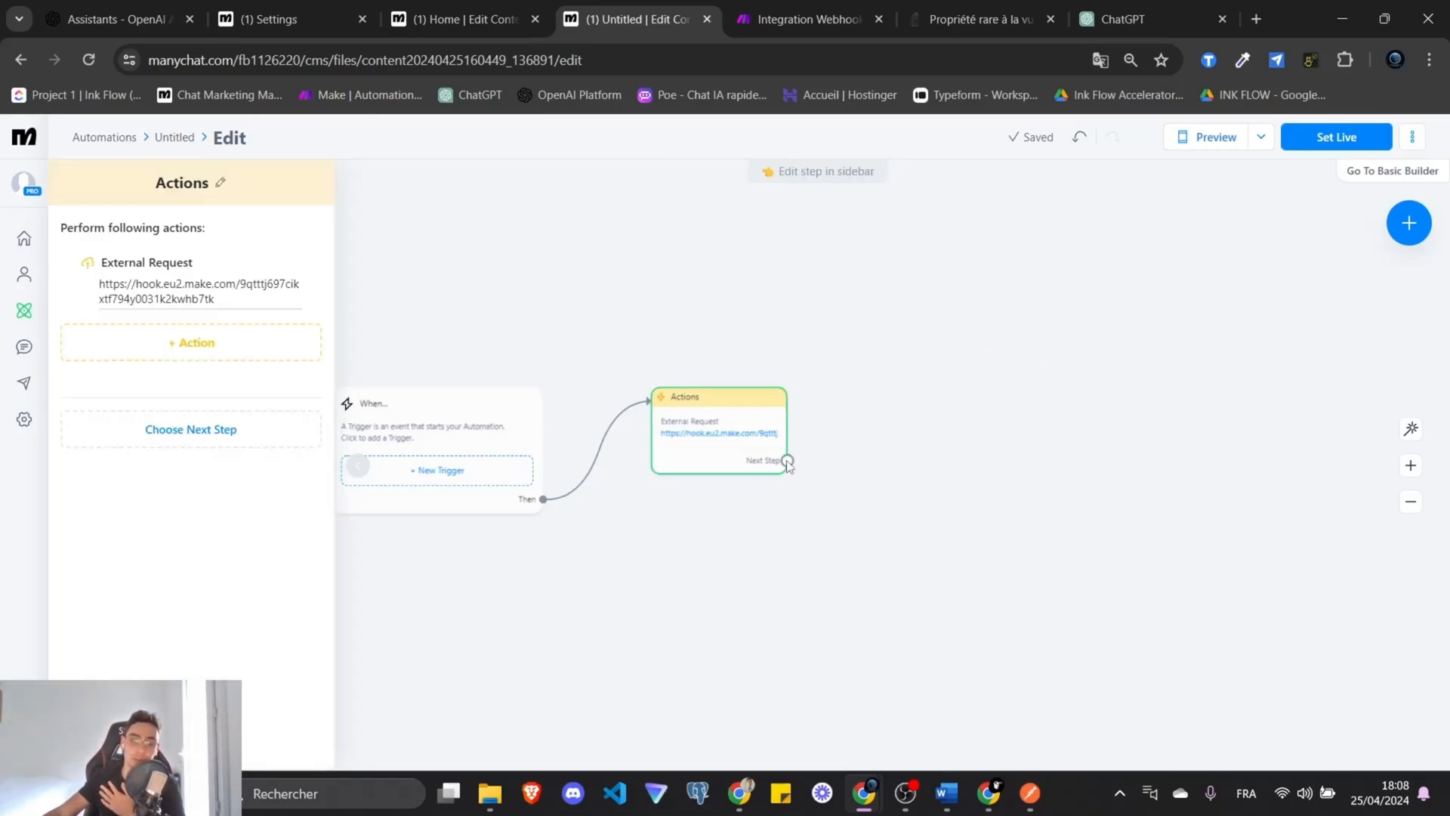
drag(787, 460, 951, 367)
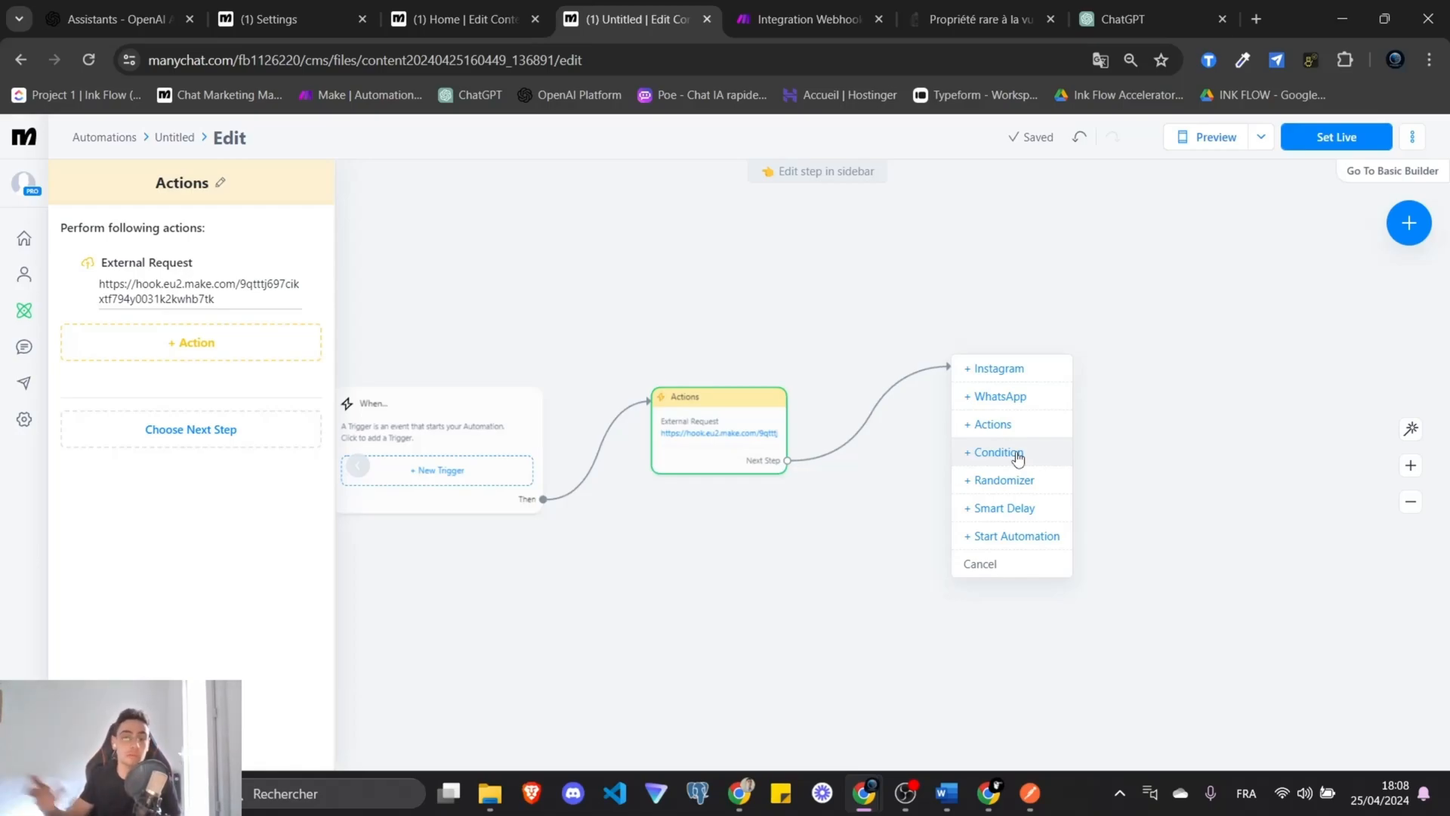
click(926, 319)
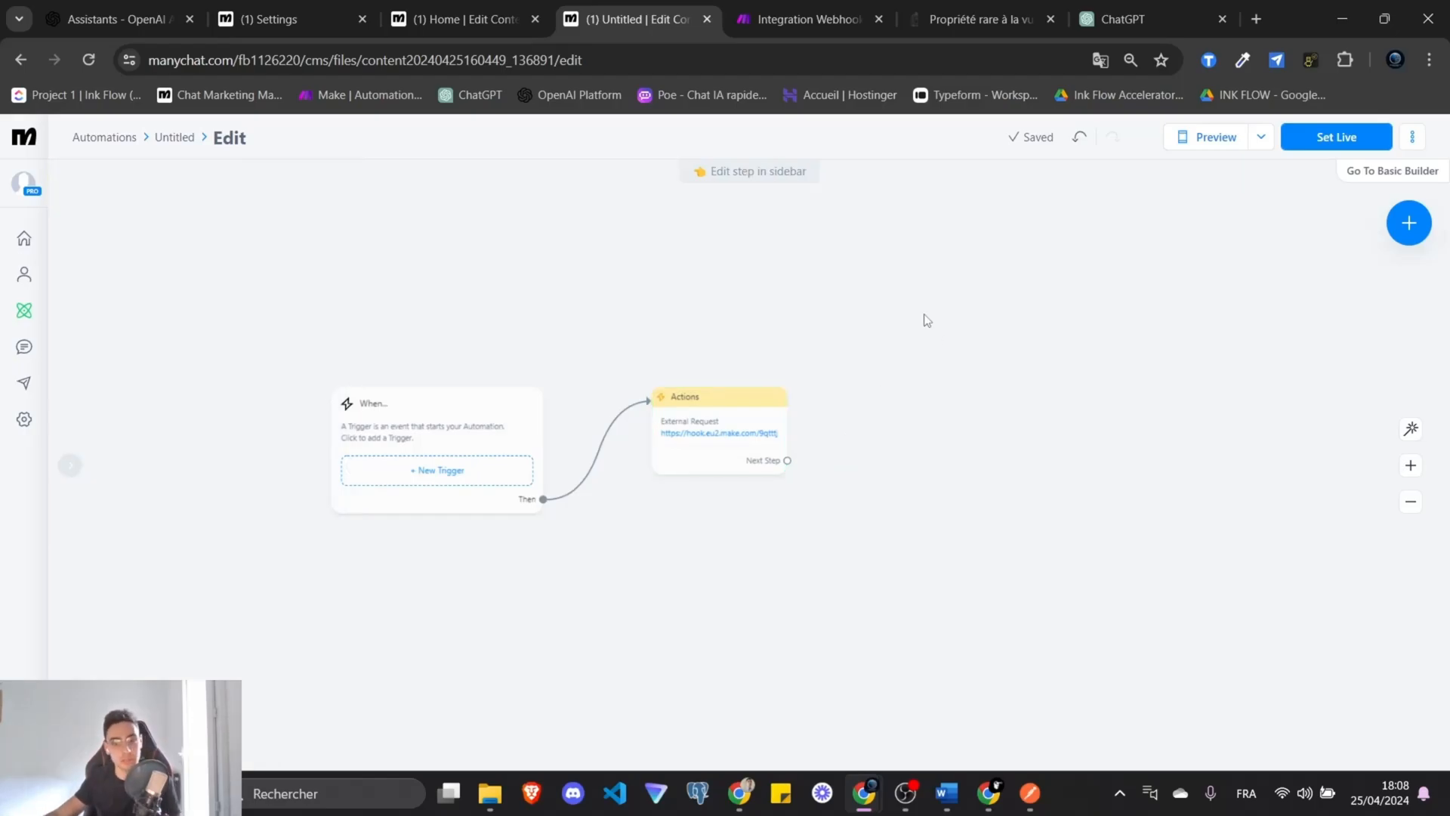
click(795, 19)
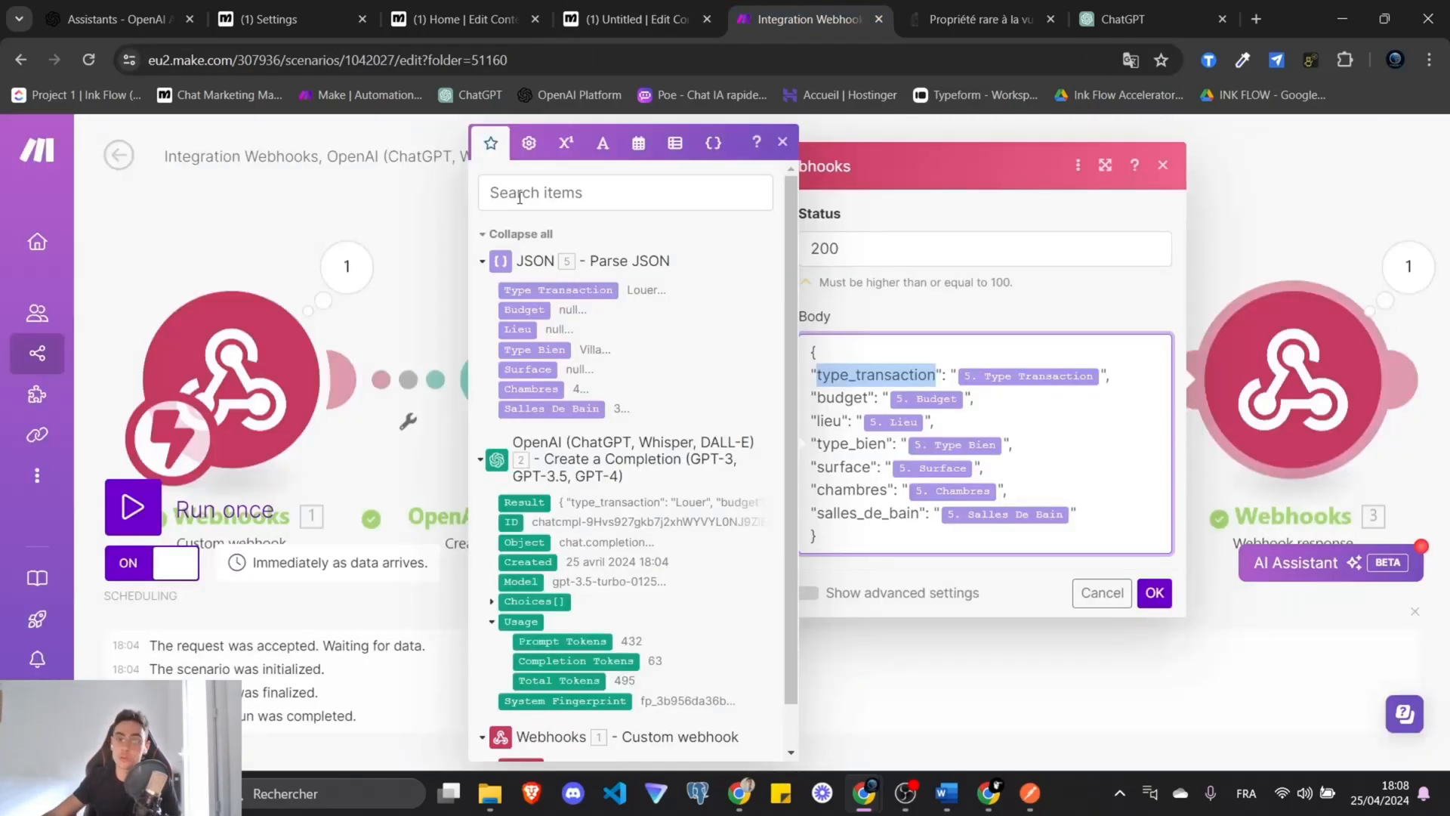
Leave the current scenario and create a new one in the Agent Immo folder, showing Webhooks modules.
click(160, 212)
click(120, 159)
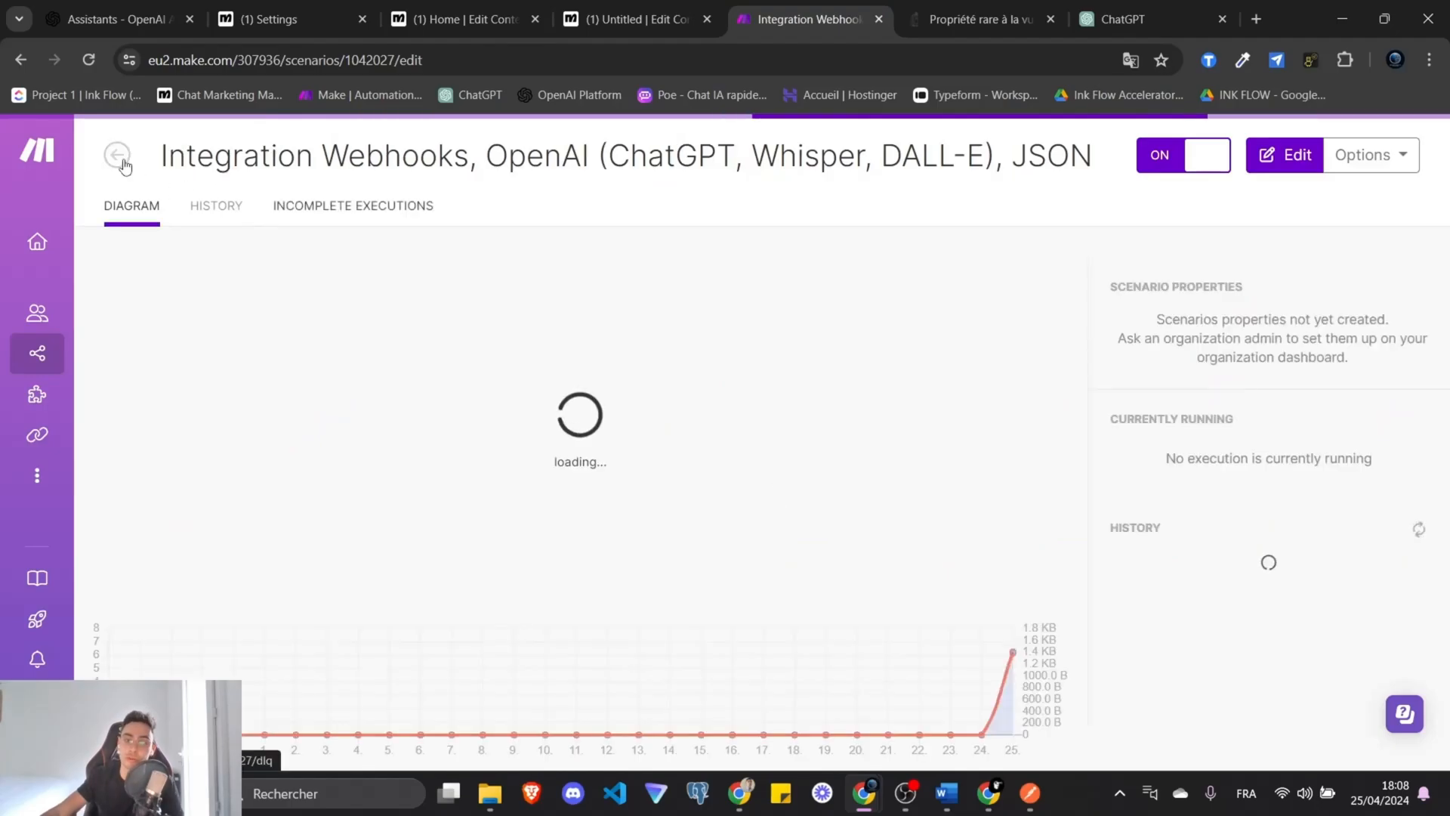
click(120, 157)
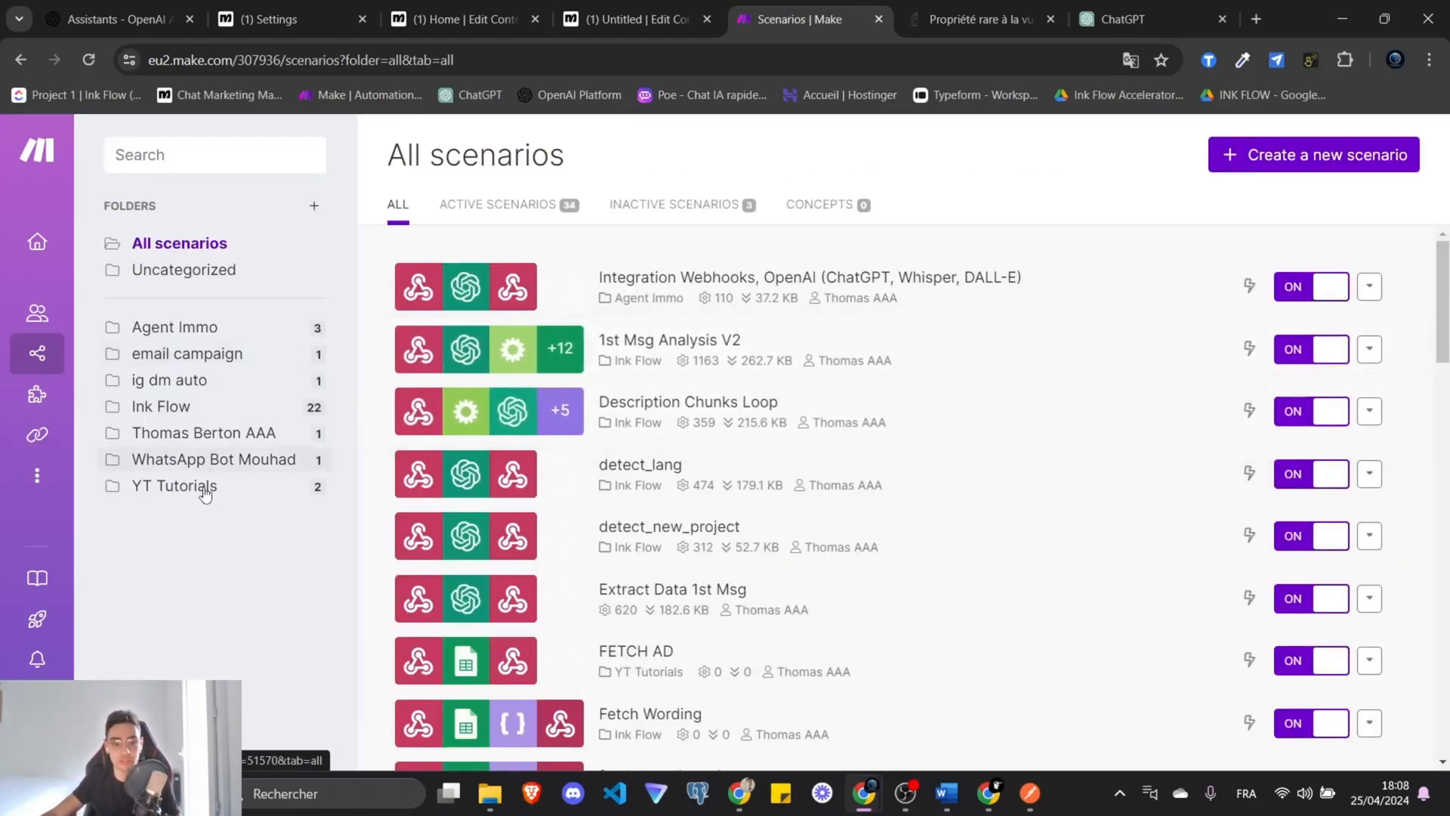
click(216, 329)
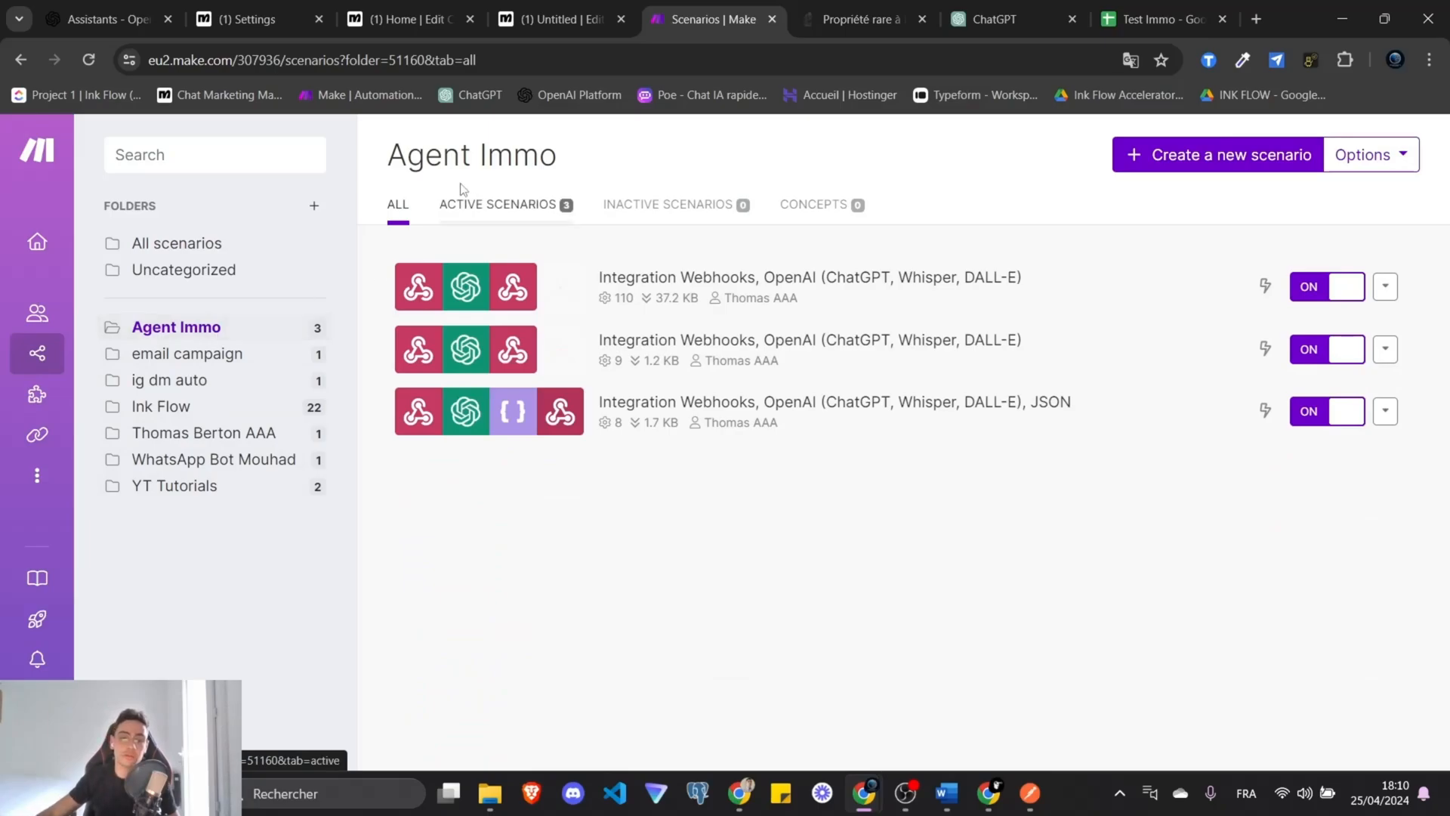
click(1201, 160)
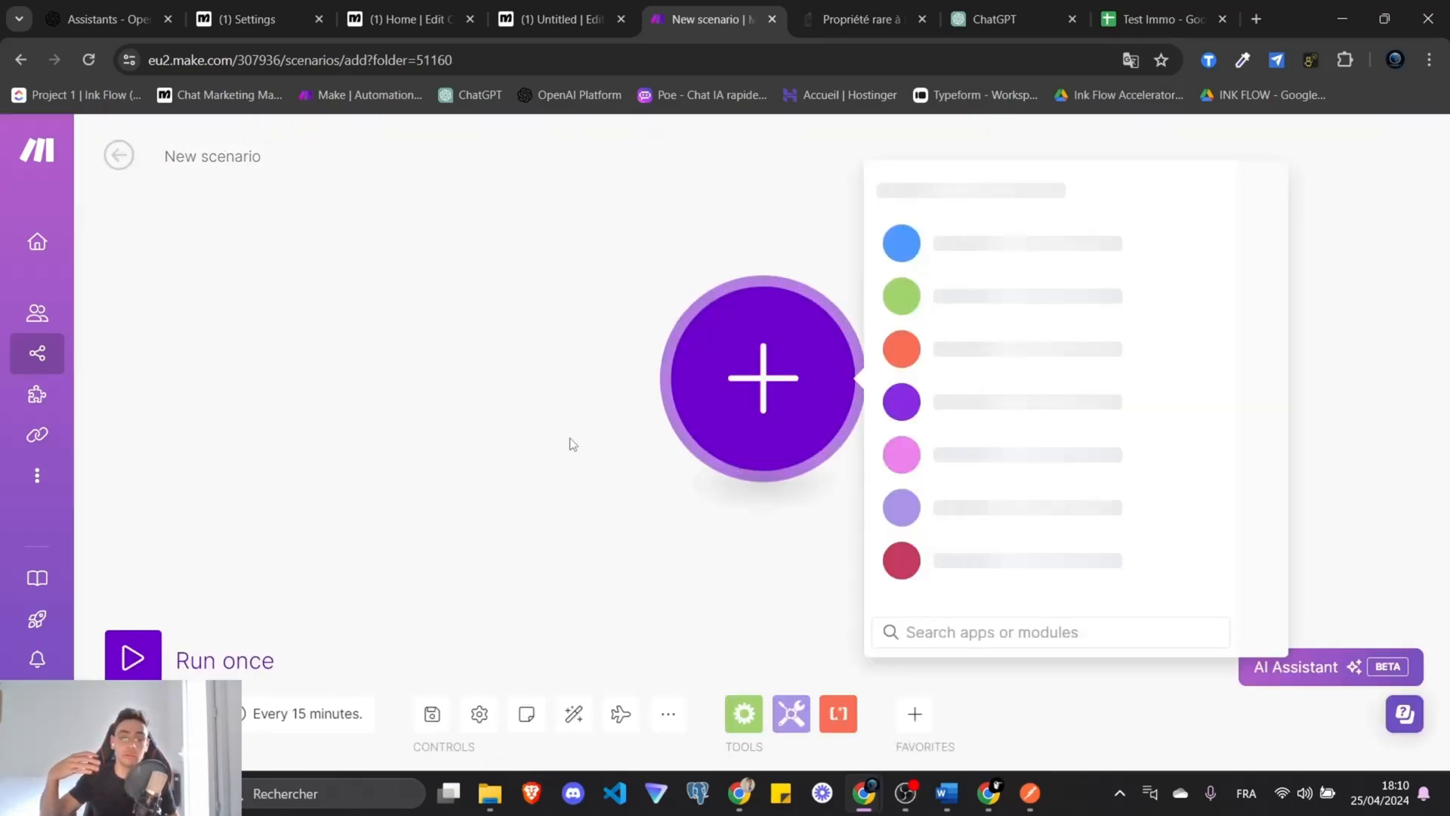
click(973, 454)
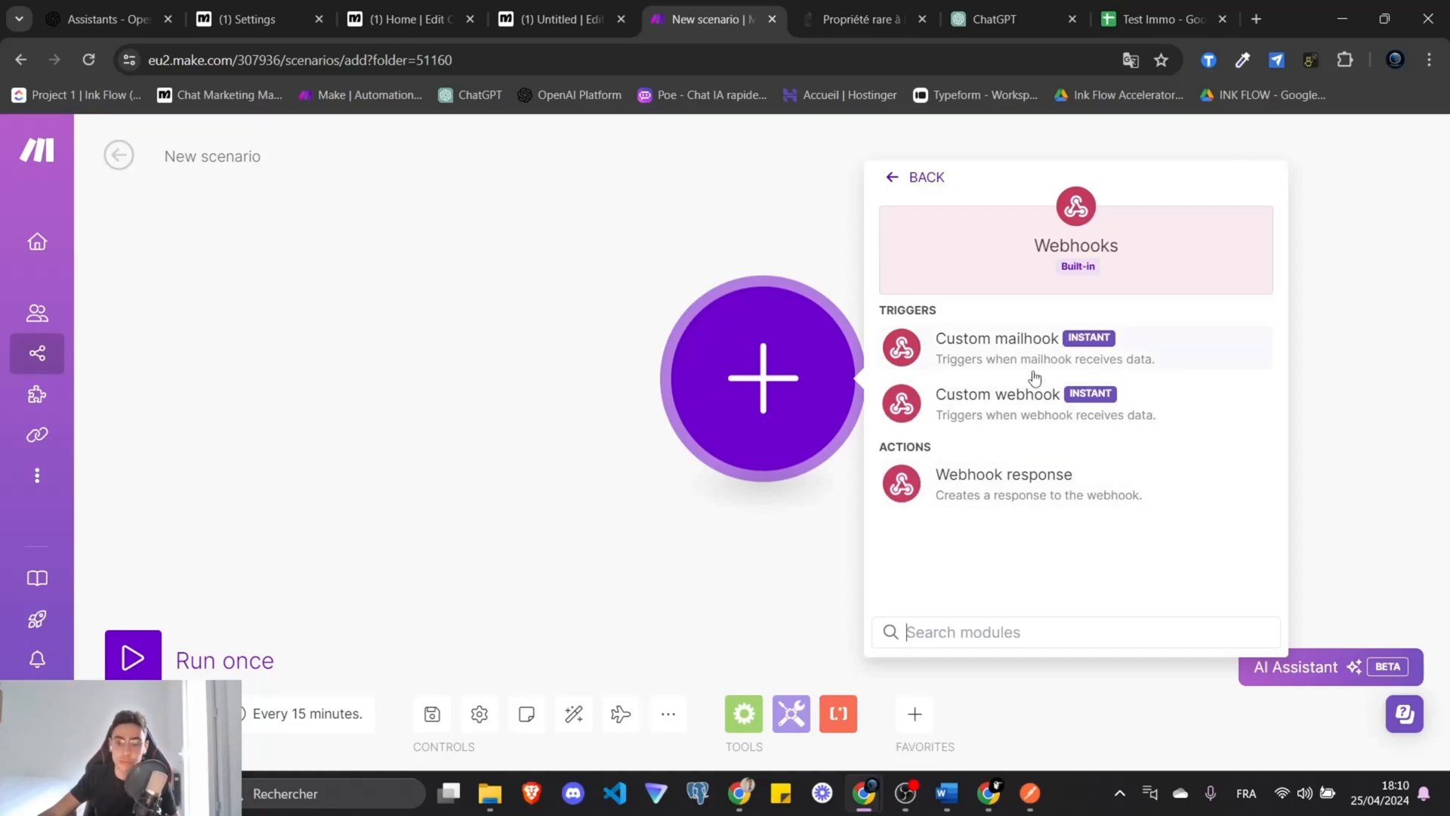
Add a Custom webhook named save_data_ghseet_immo and start a data structure with the same name.
click(1031, 483)
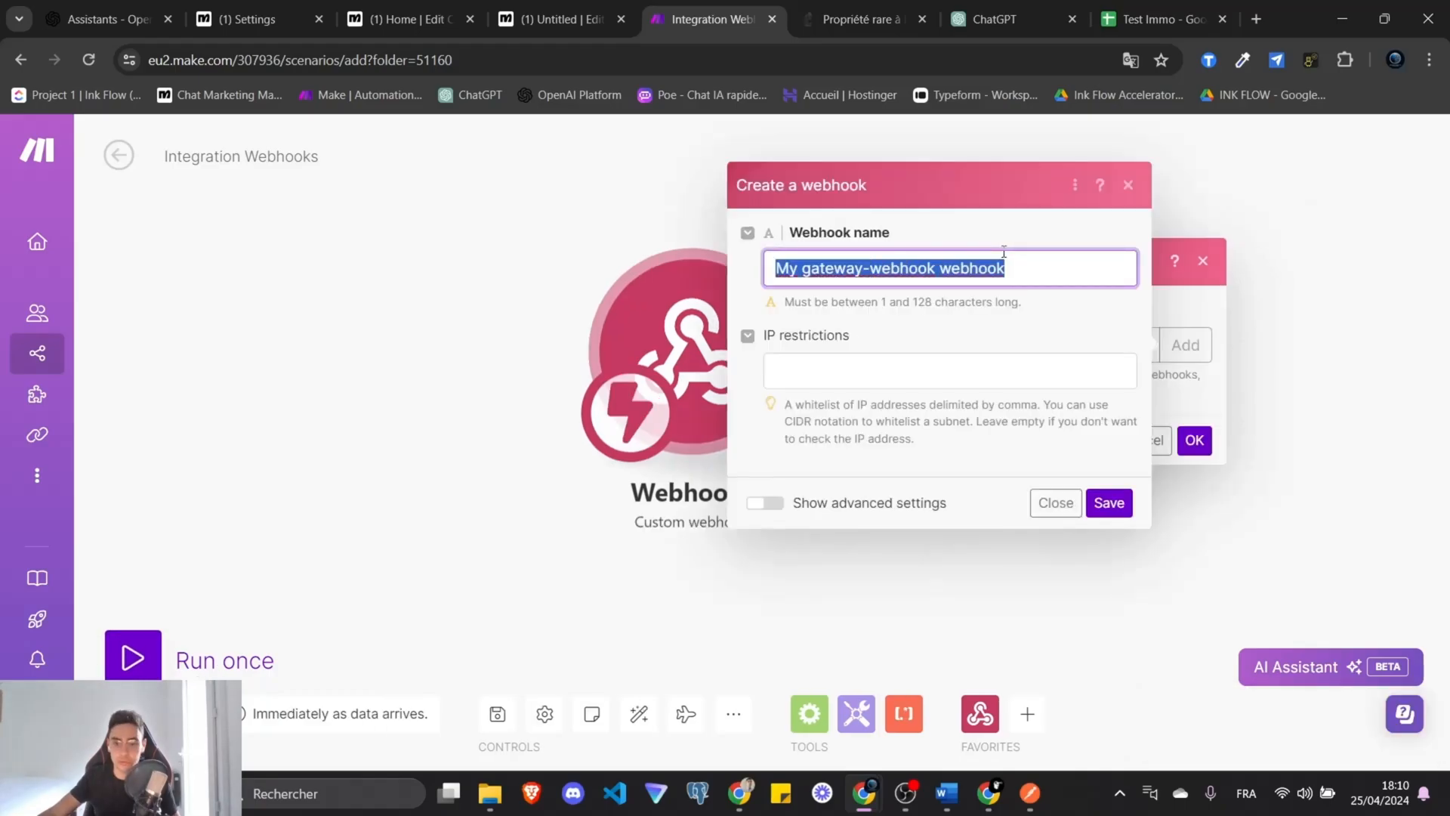
text(save_data)
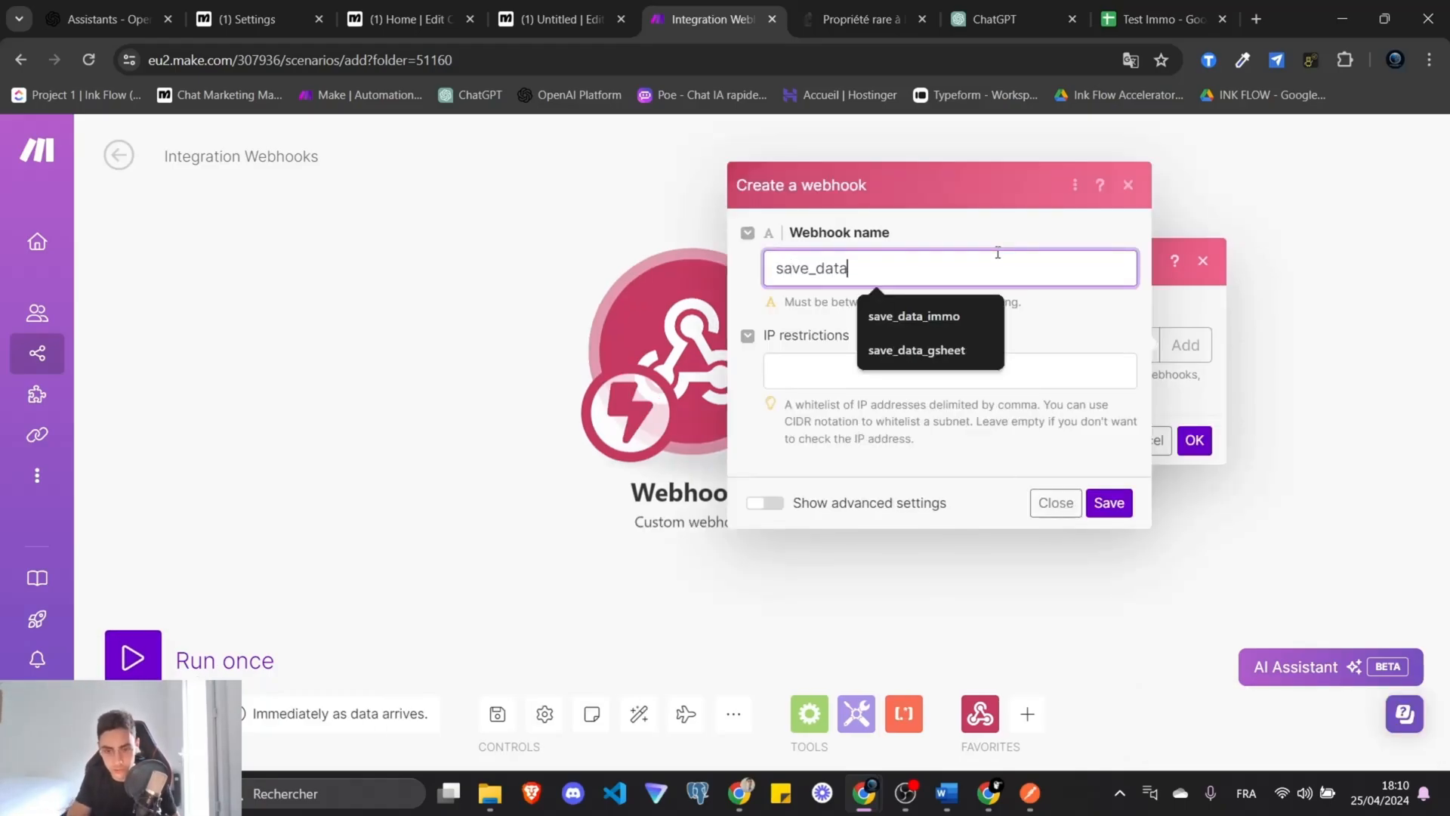
text(_ghseet_immo)
key(ctrl+a)
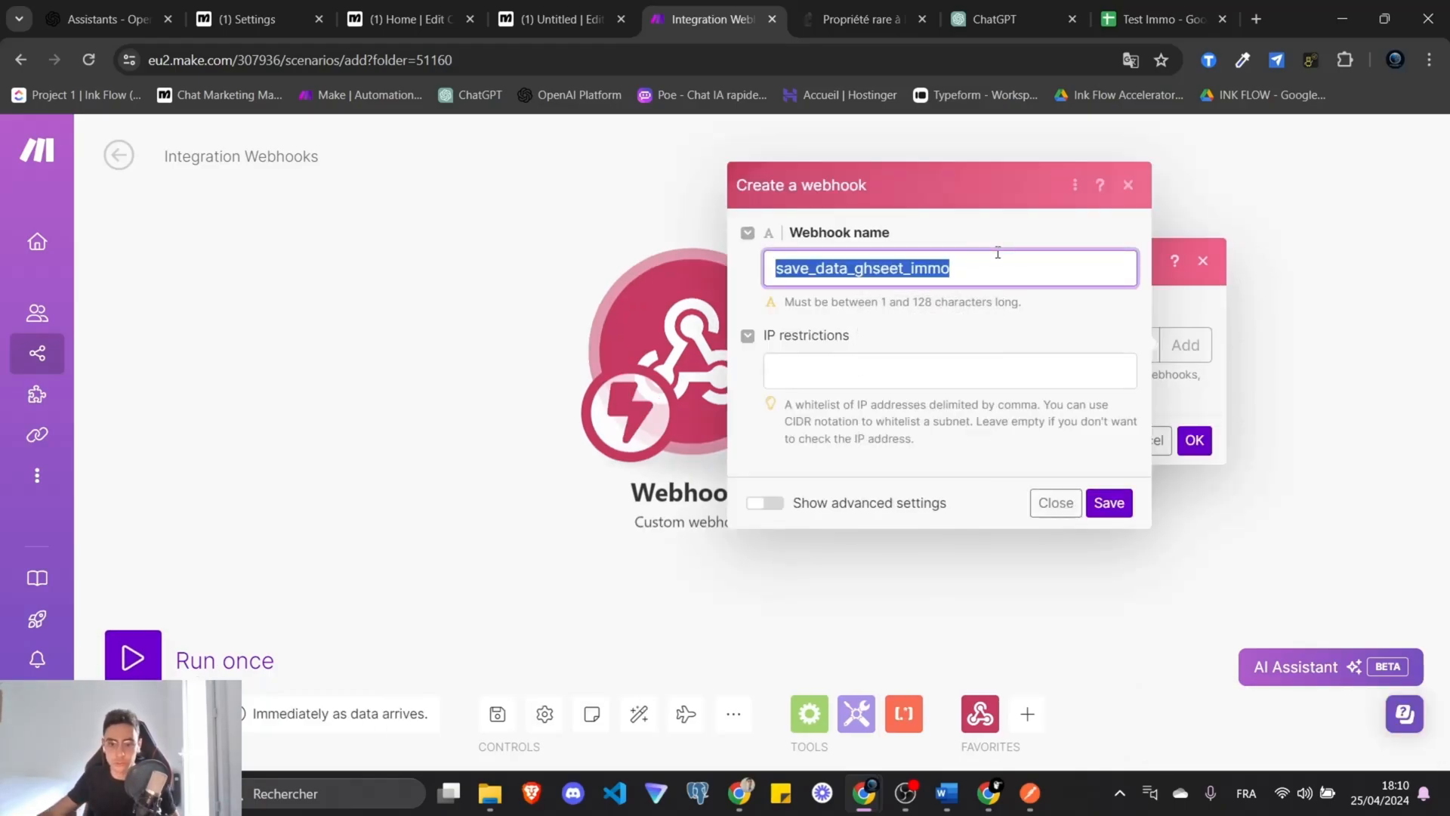
click(765, 502)
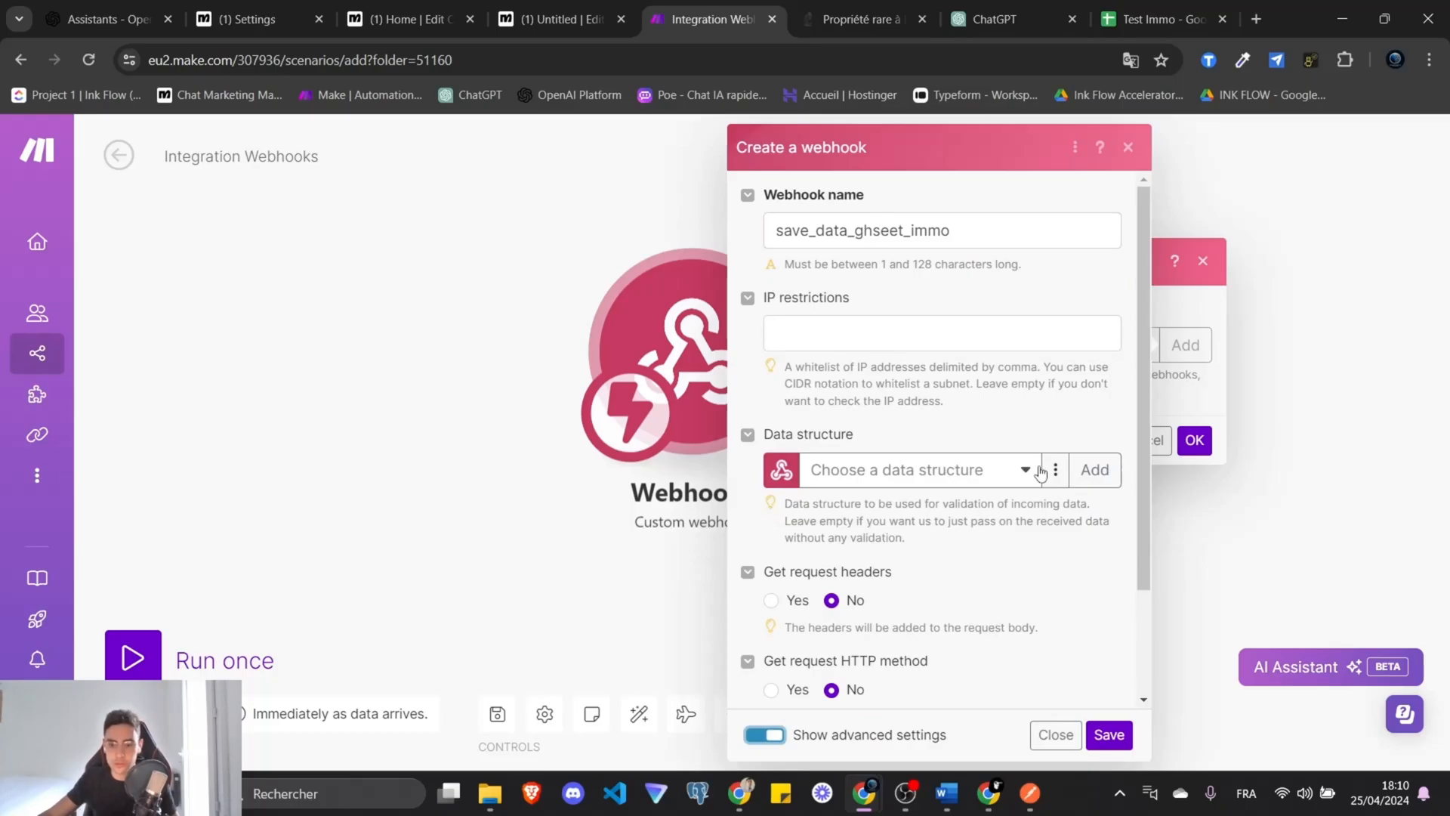
click(1094, 470)
key(ctrl+v)
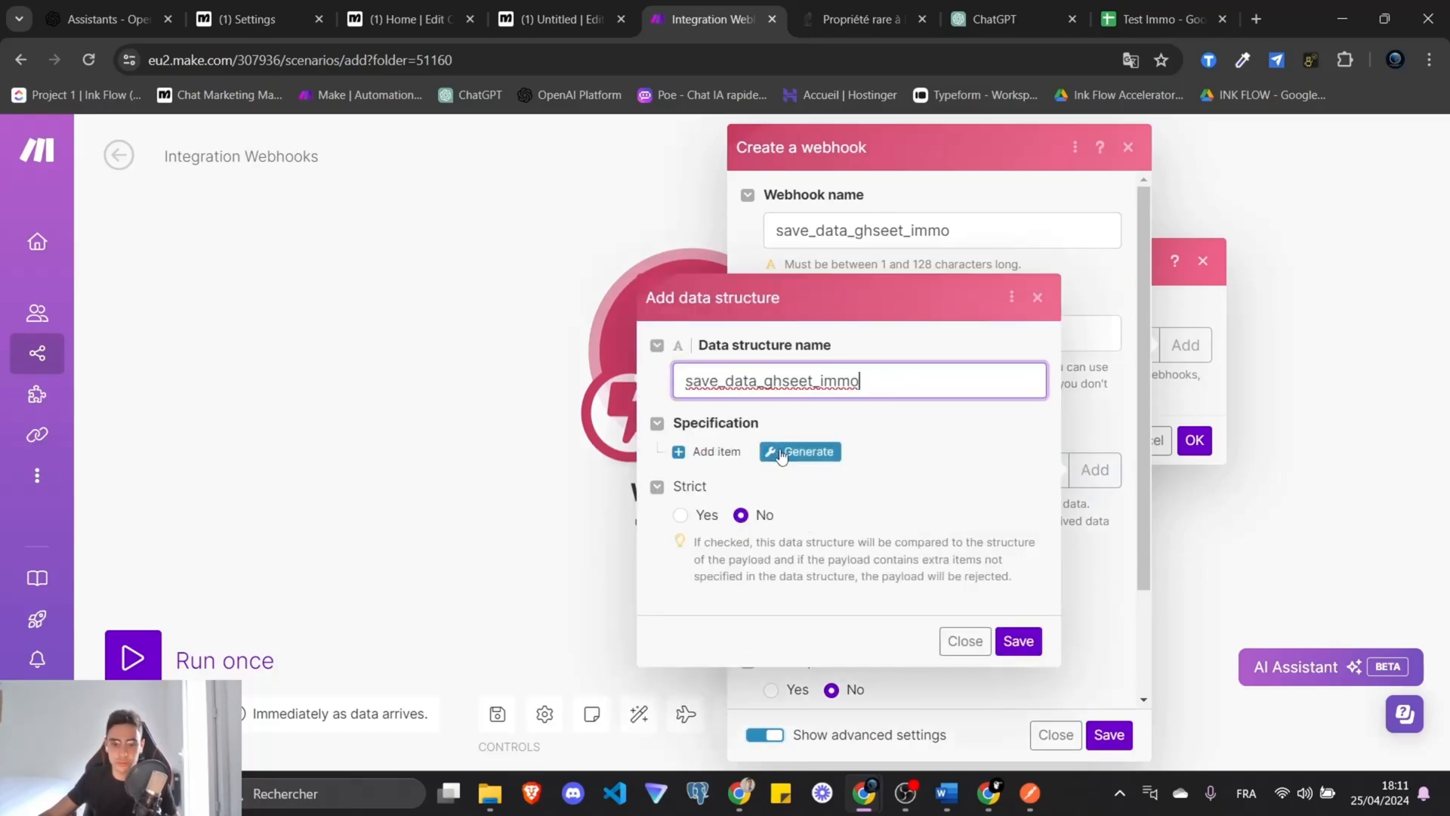
Generate the data structure from sample JSON copied from ChatGPT, then save the webhook.
click(782, 453)
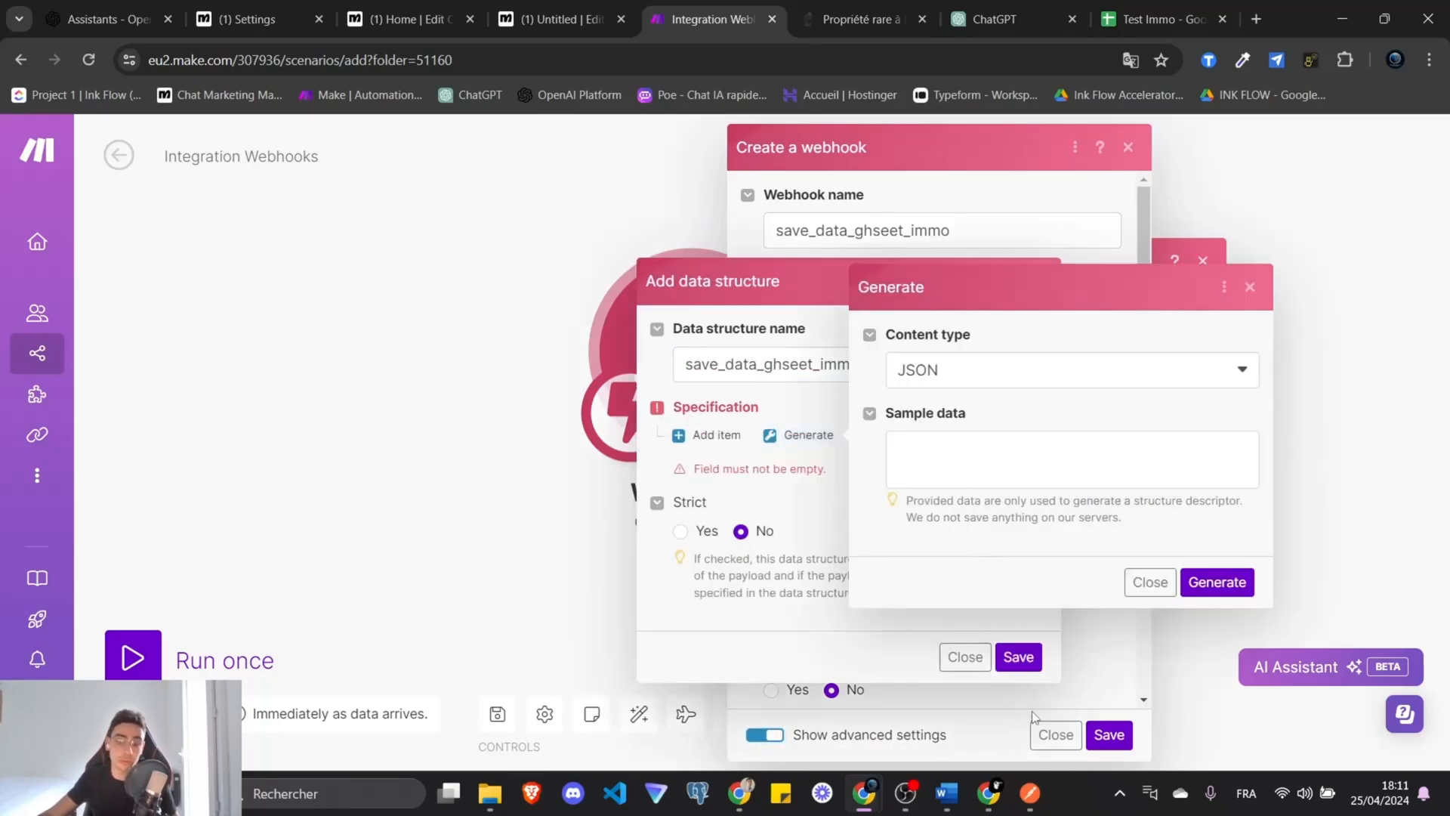
click(989, 793)
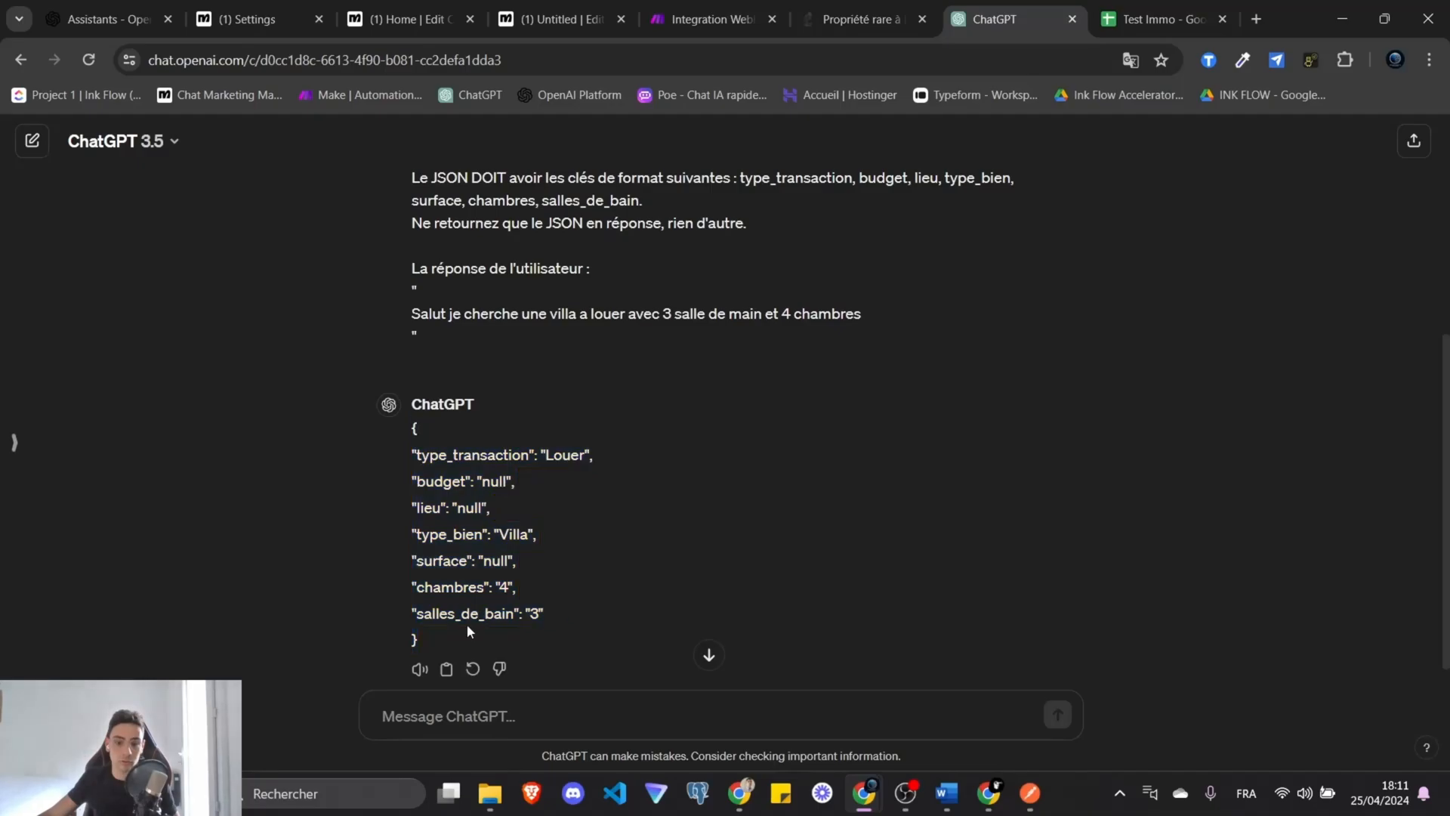
drag(466, 624, 414, 424)
key(ctrl+c)
click(713, 19)
key(ctrl+v)
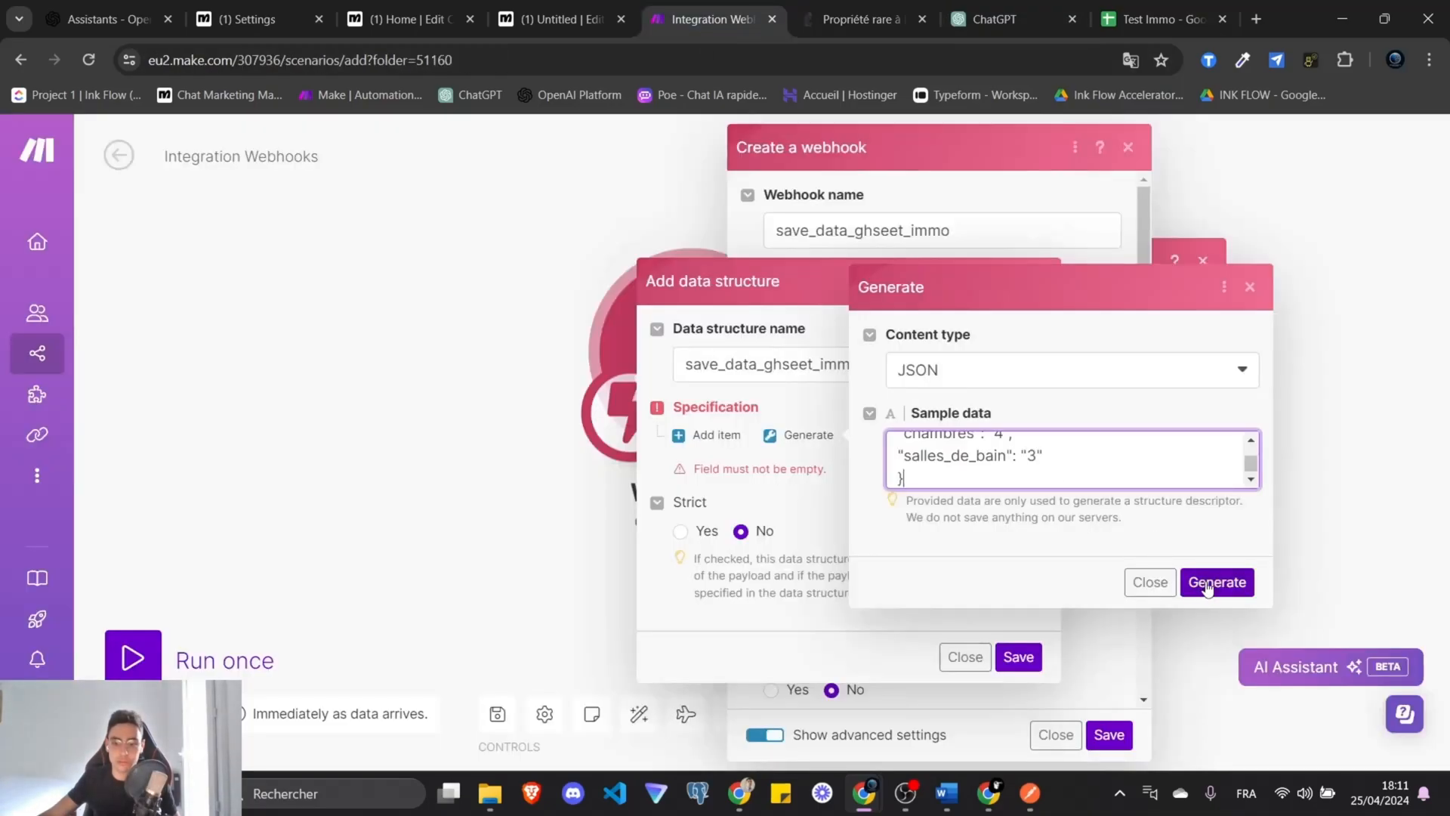
click(1183, 582)
click(1017, 734)
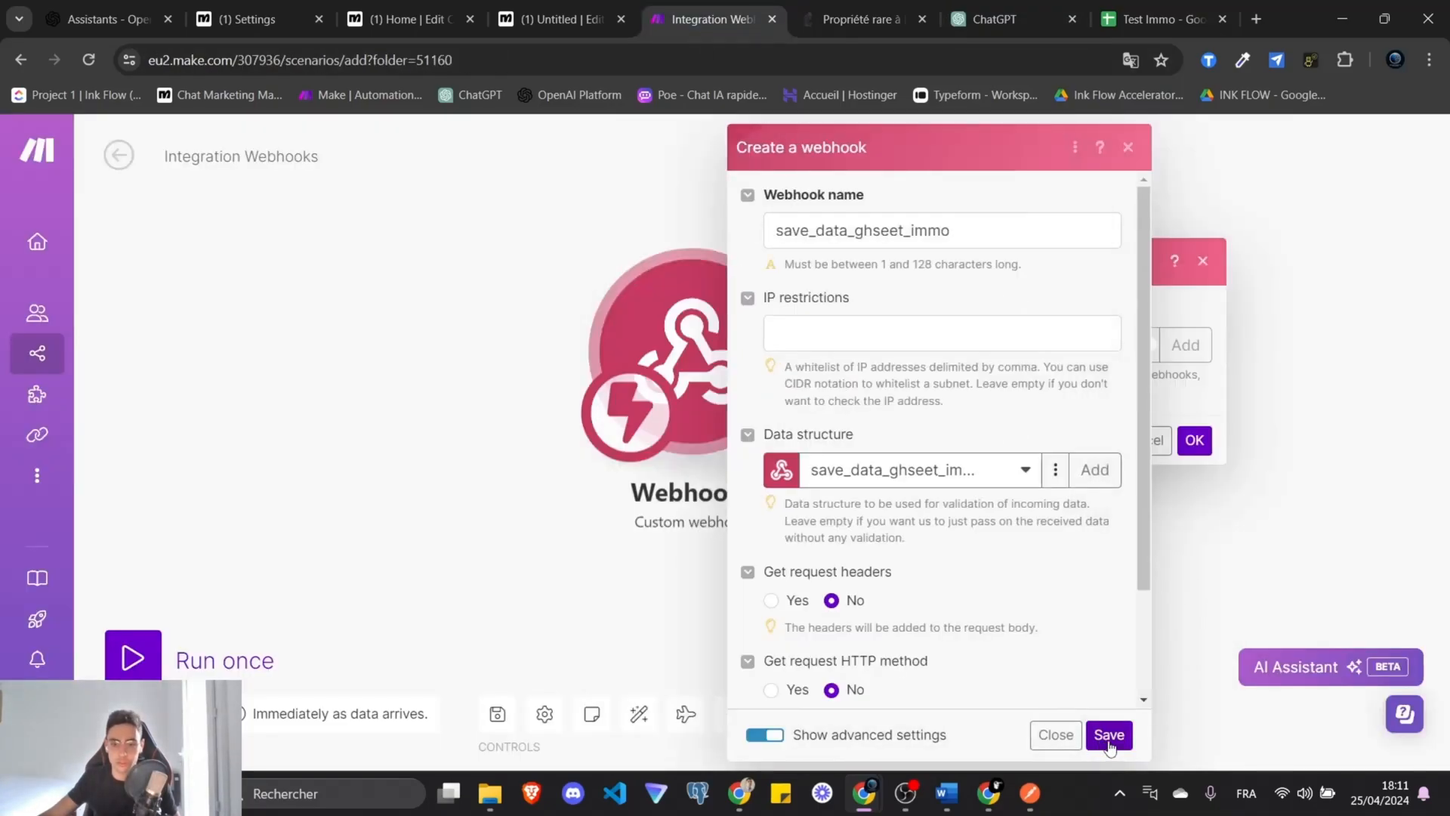
click(1109, 734)
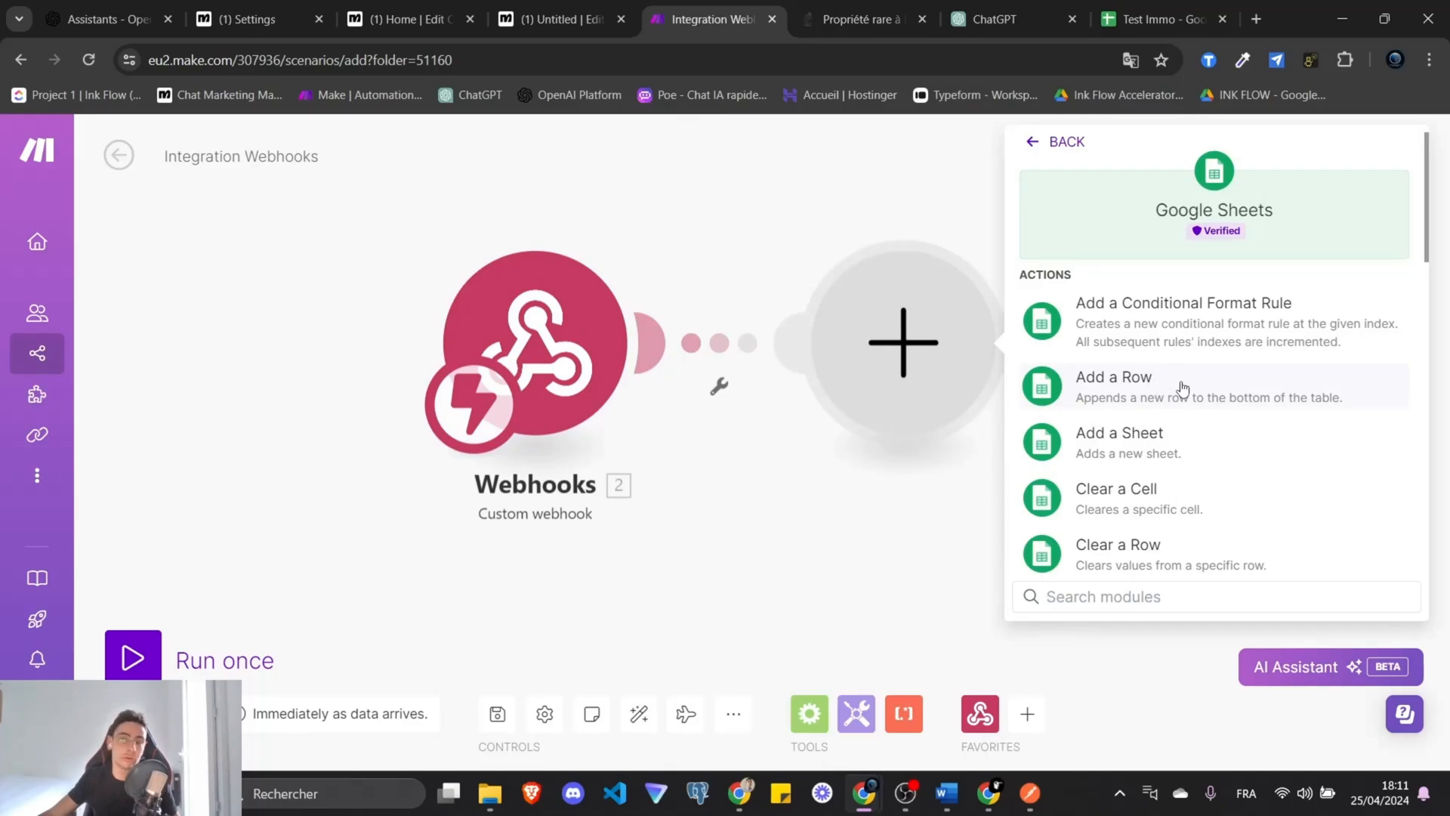
Add a Google Sheets Add a Row module with the Test Immo spreadsheet ID entered manually.
click(1182, 388)
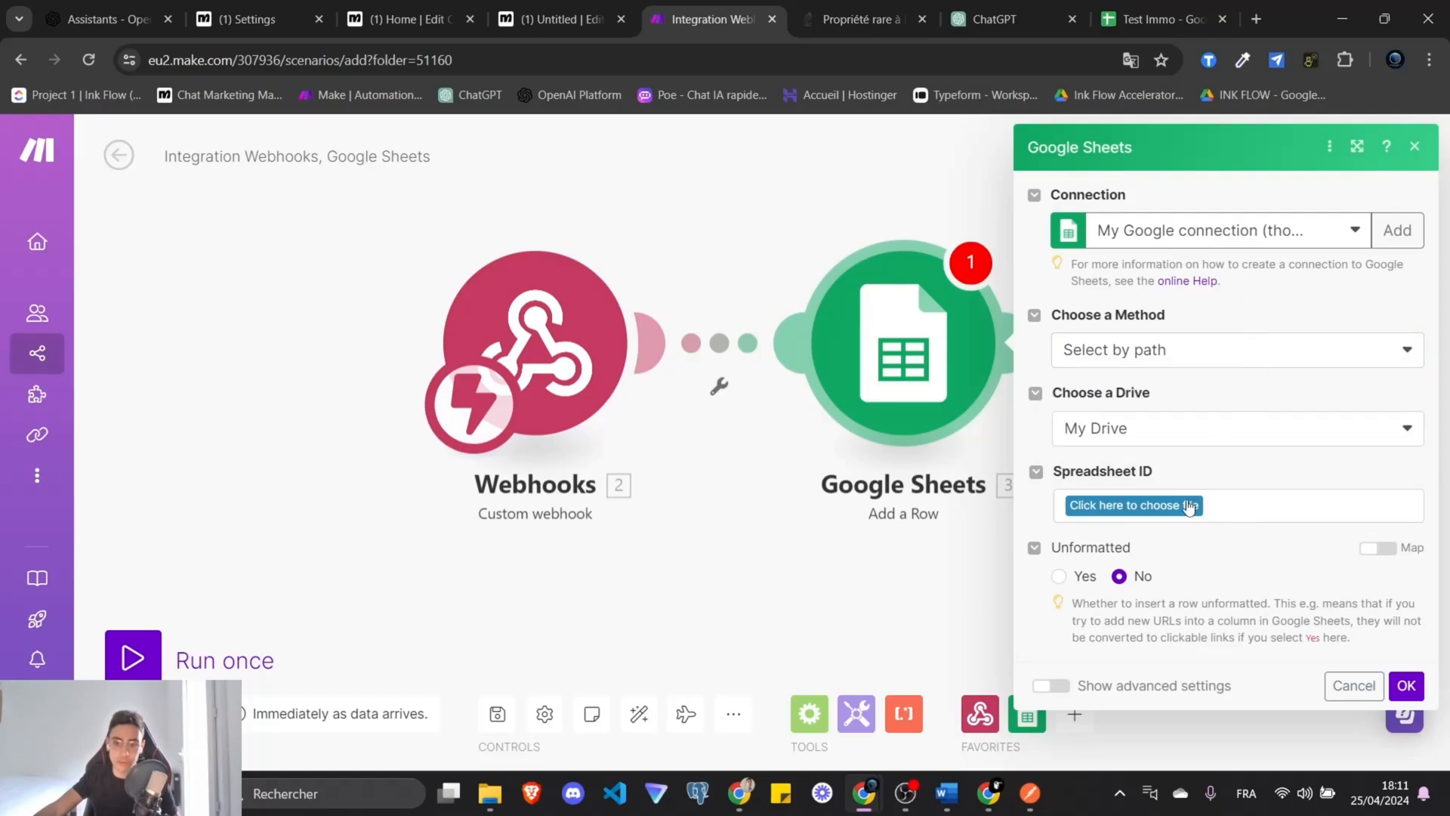
click(1199, 351)
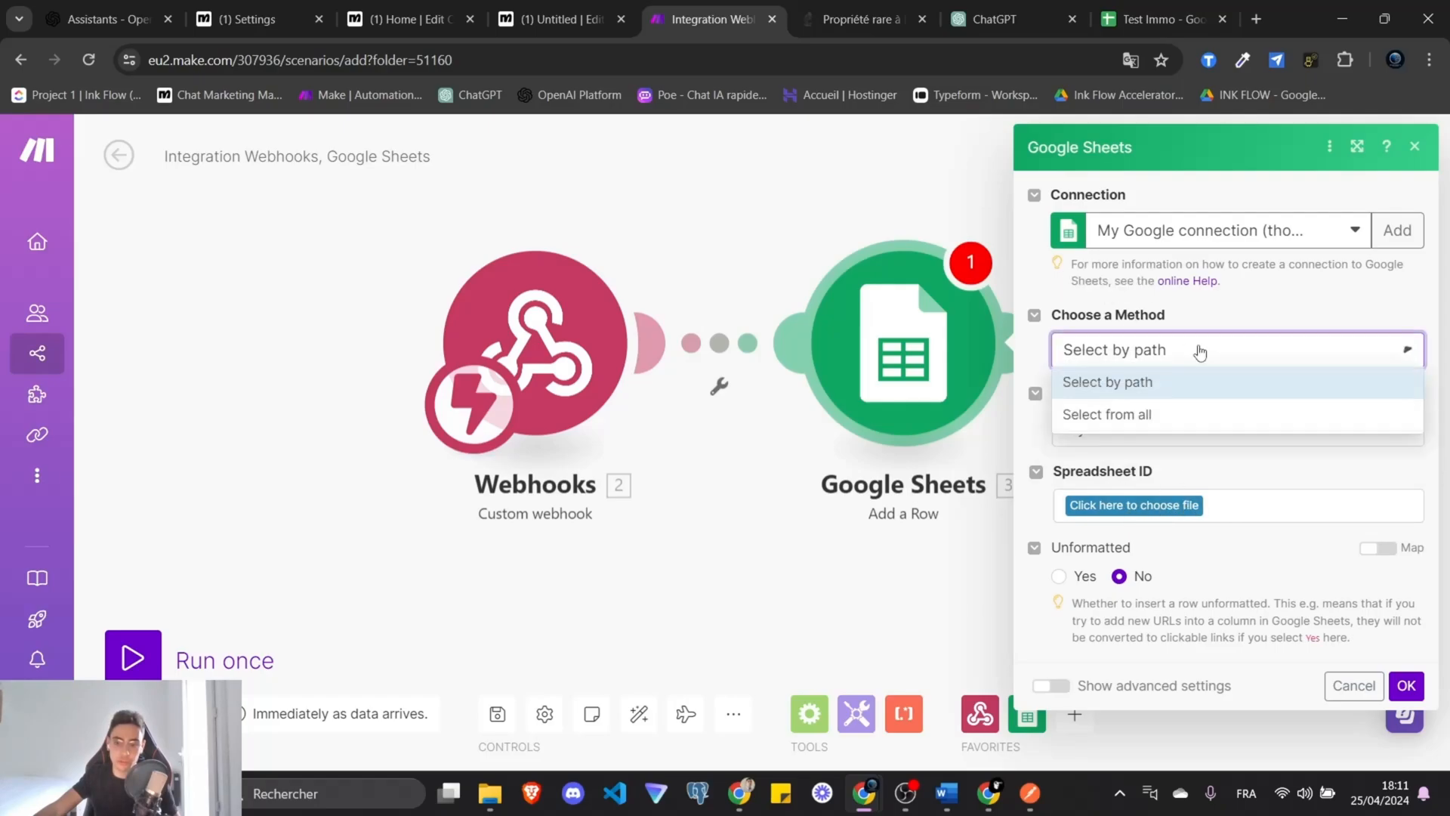
click(1151, 447)
click(1211, 429)
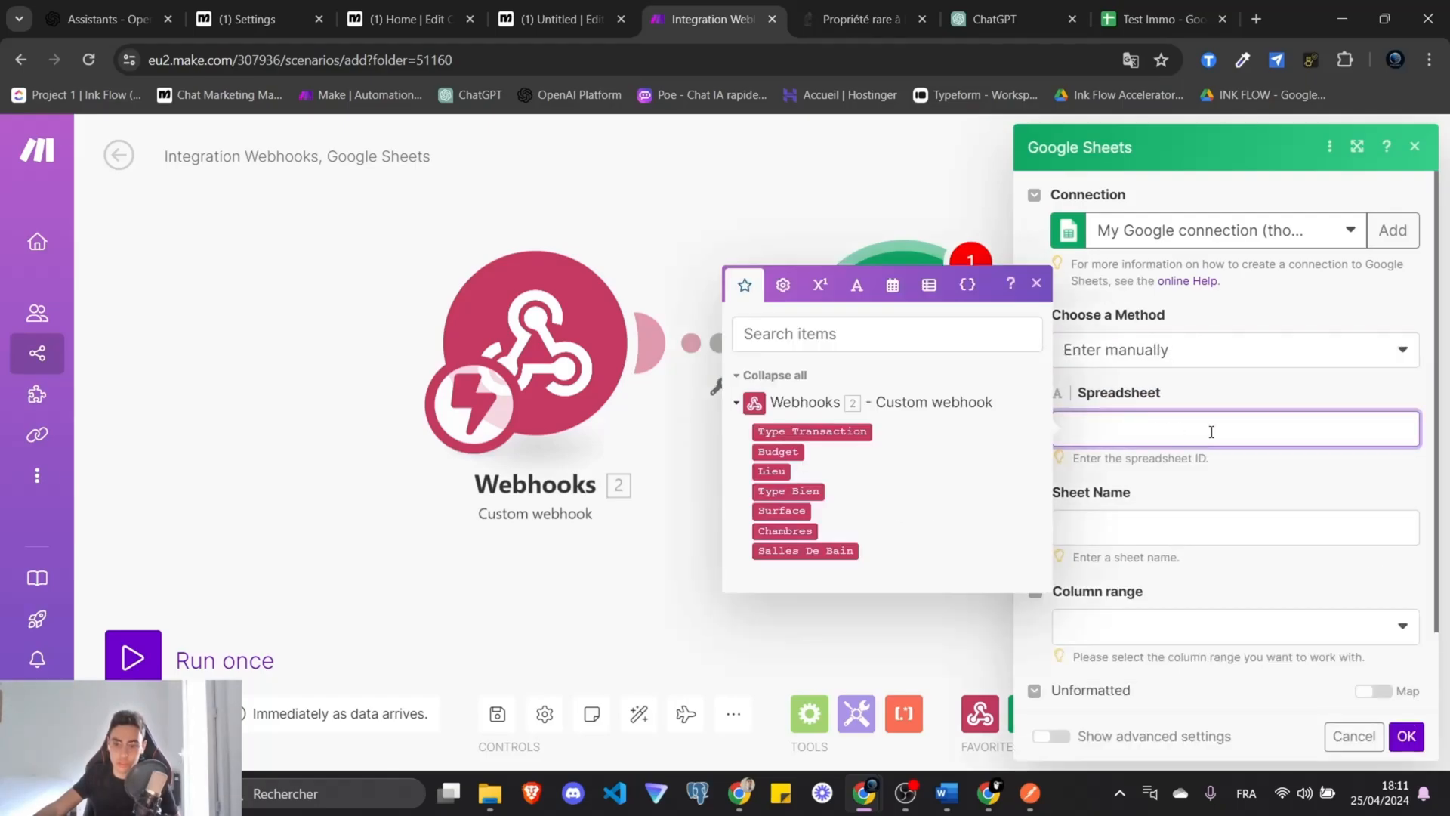
key(ctrl+v)
click(1201, 392)
drag(1144, 451, 1063, 425)
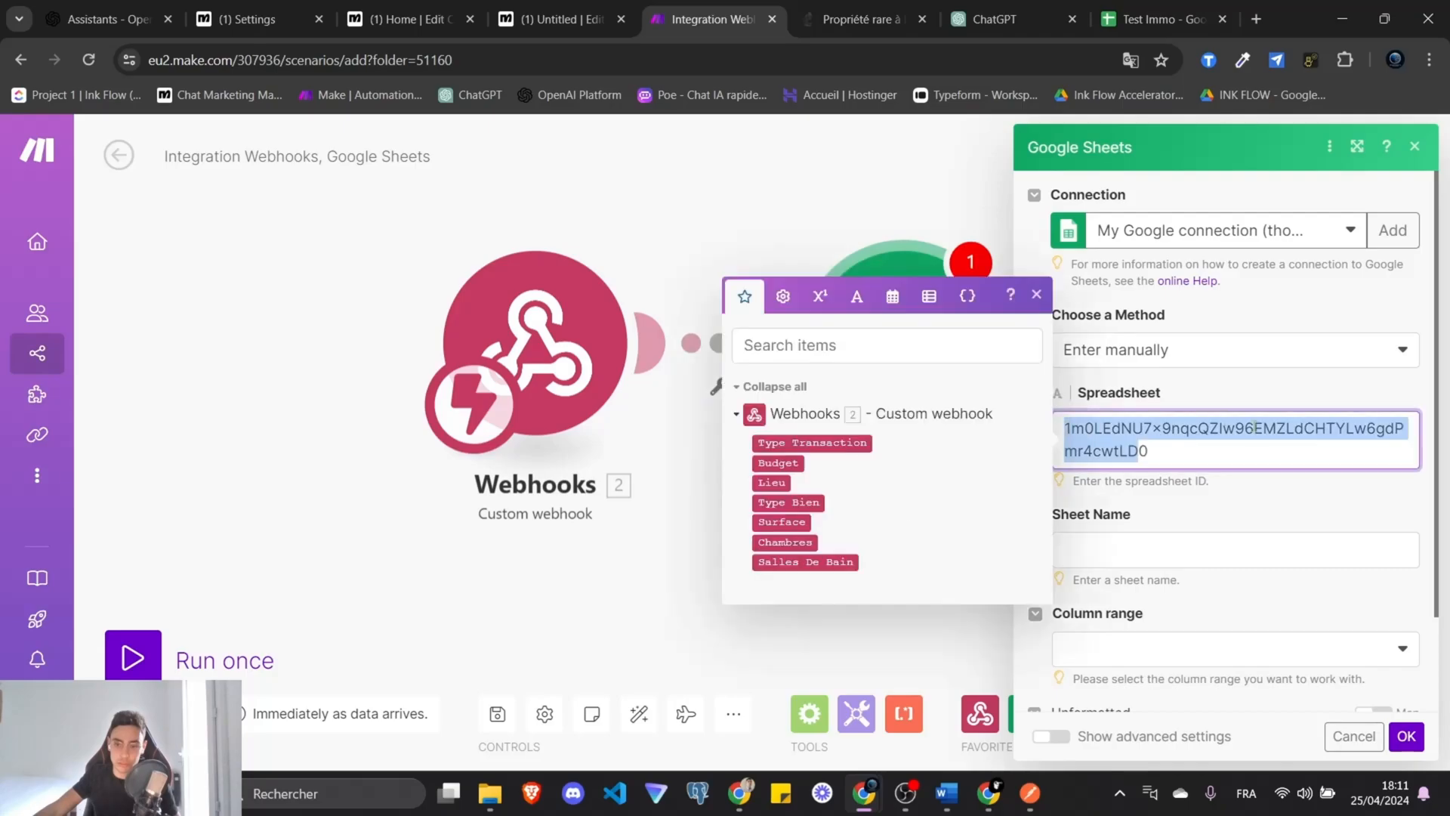
click(1169, 11)
double_click(318, 63)
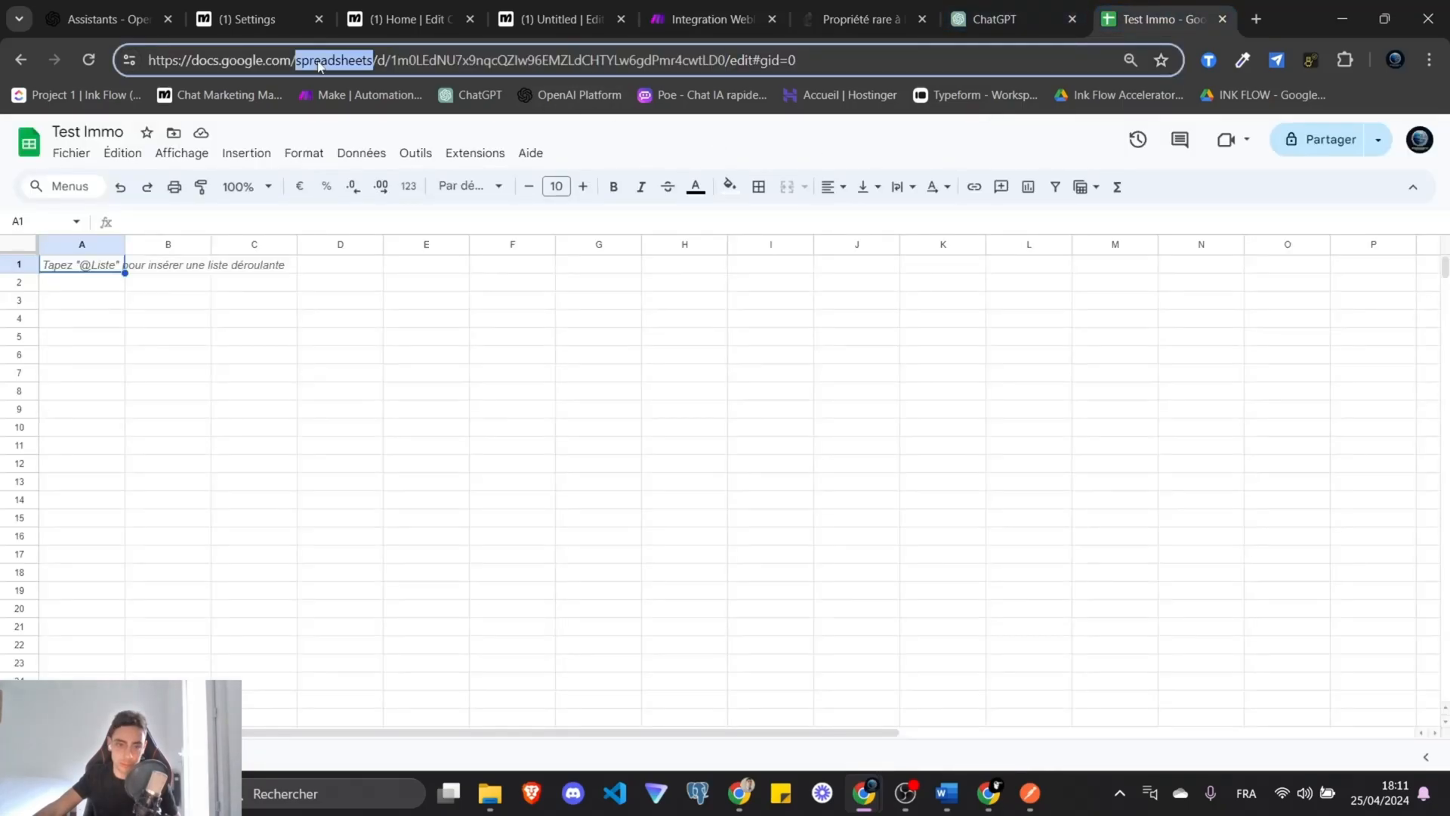
drag(392, 58, 725, 60)
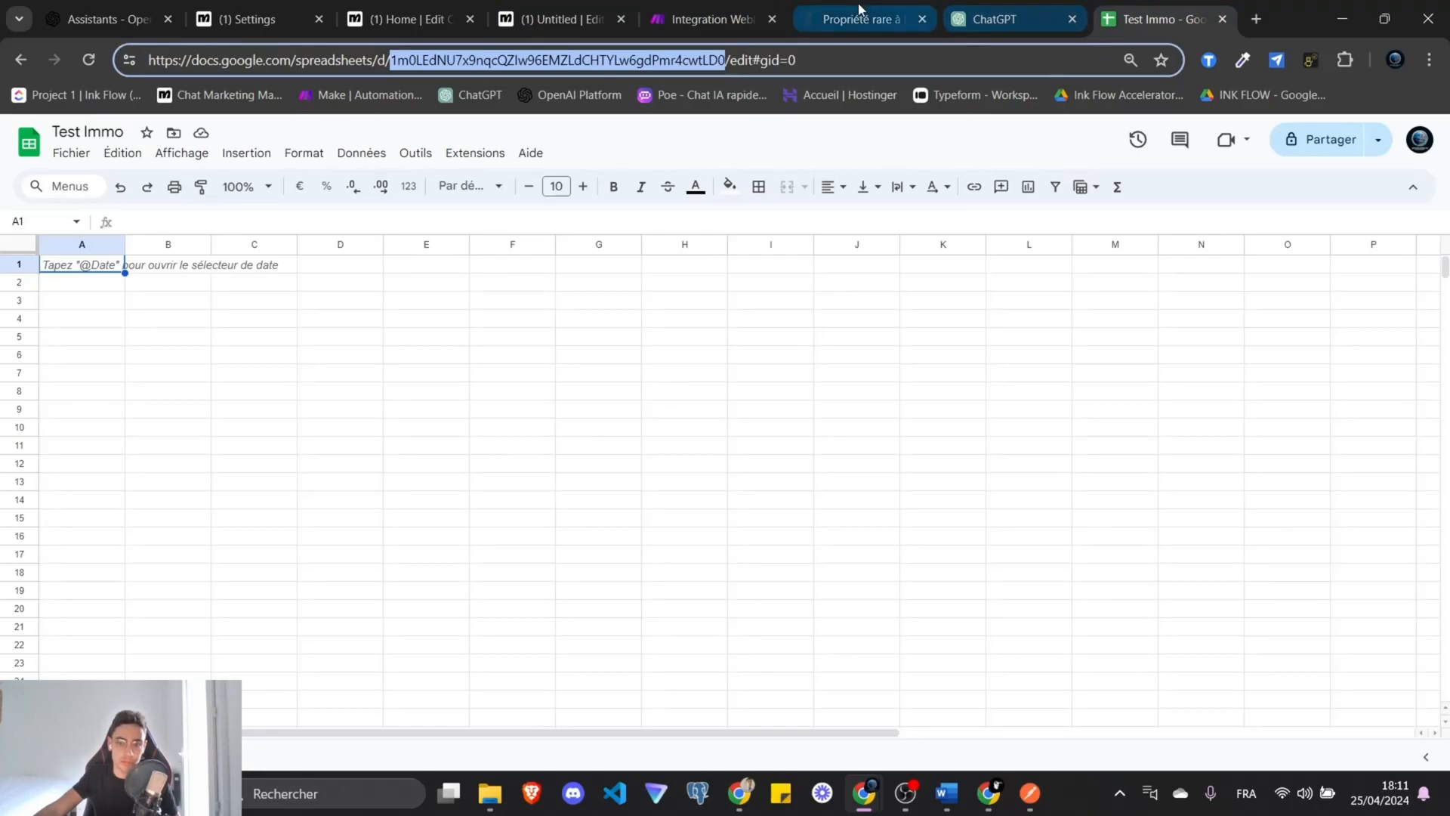
click(712, 15)
Choose the A-Z column range for the Feuille sheet.
click(1227, 506)
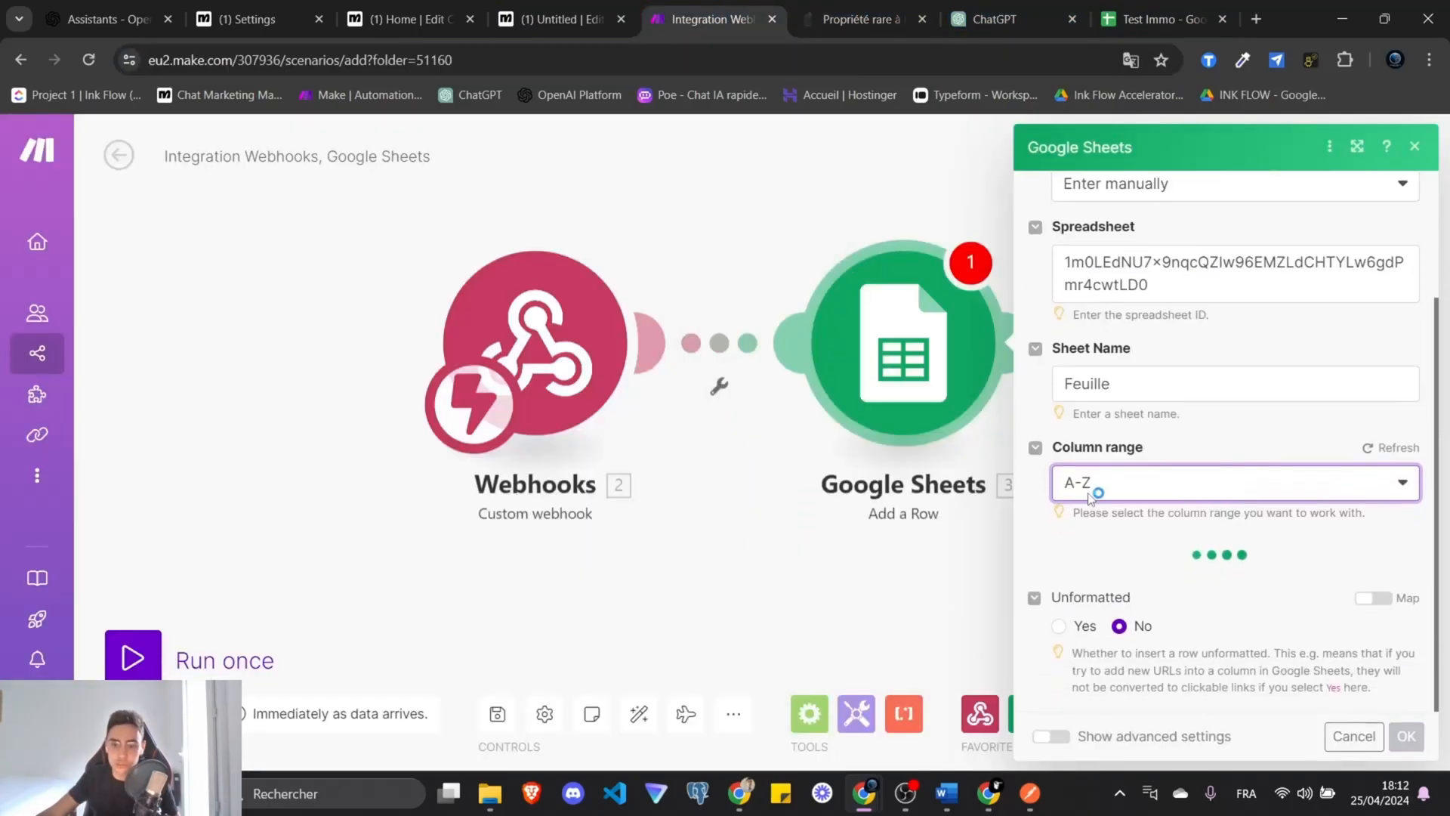
click(1159, 18)
drag(410, 722, 393, 755)
click(736, 15)
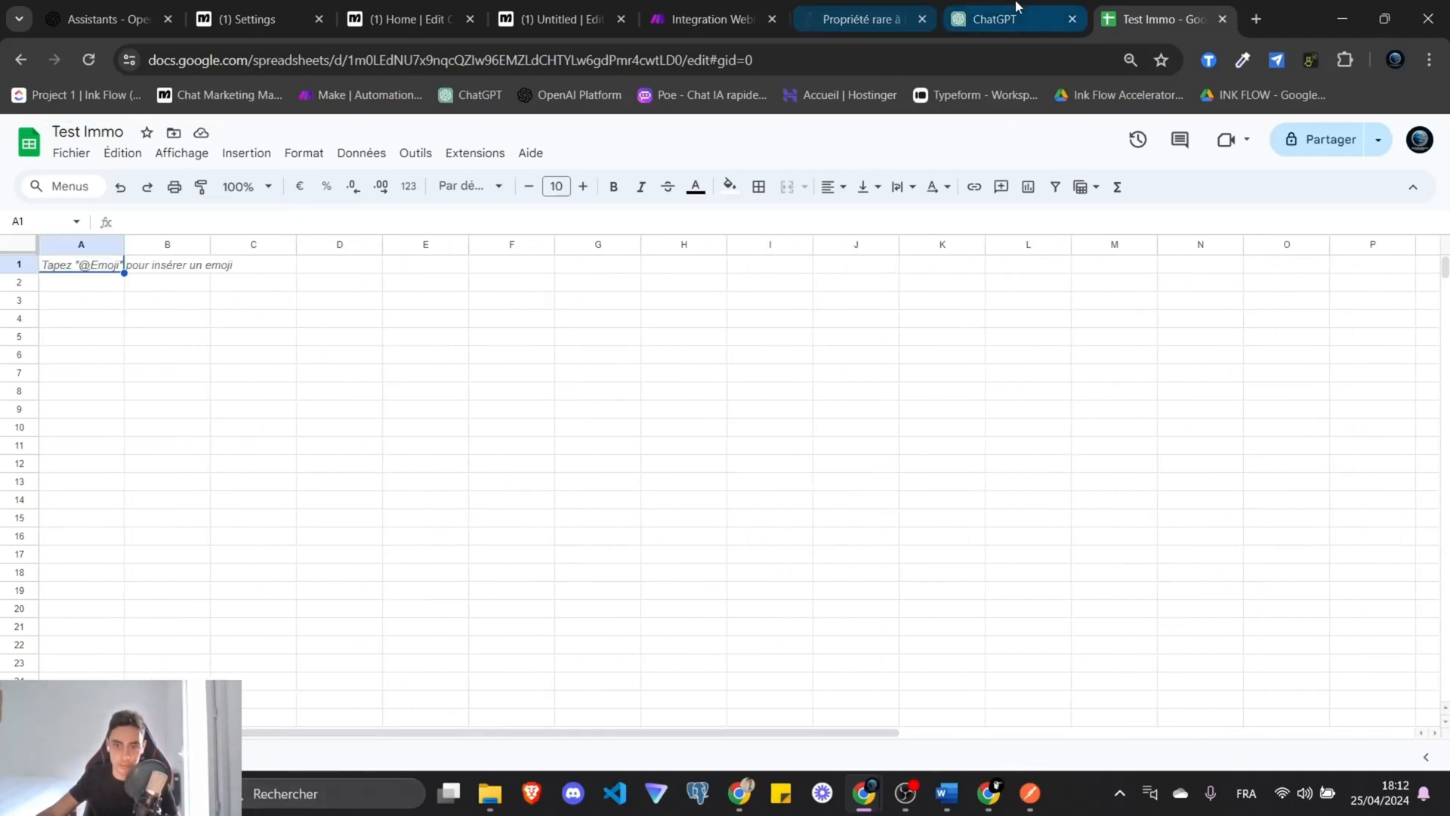
scroll(1197, 576, down, 4)
Map Type Transaction, Budget, Lieu, Type Bien, Surface, Chambres and Salles De Bain into columns A–G.
click(1161, 352)
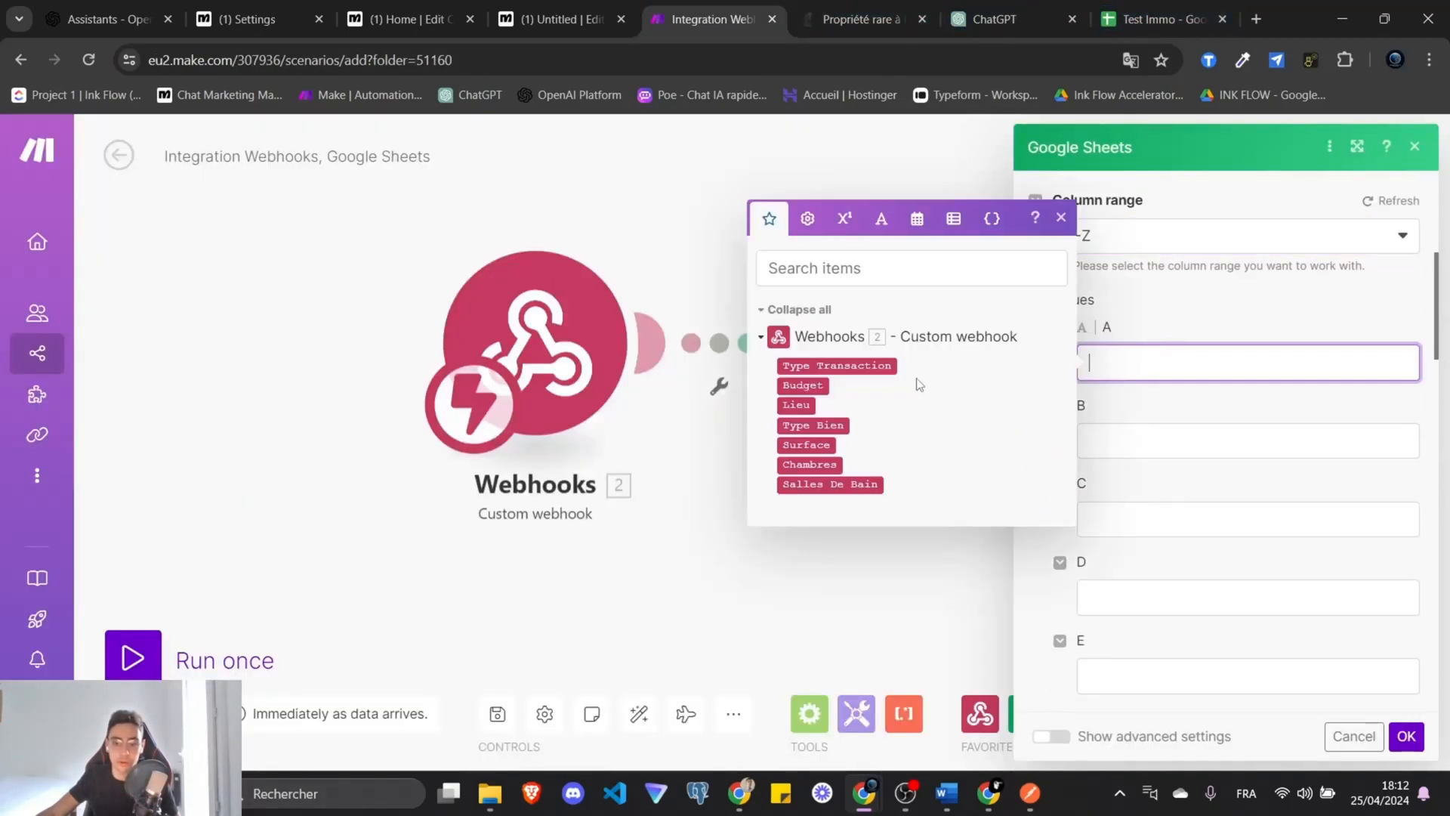
click(869, 365)
click(1178, 430)
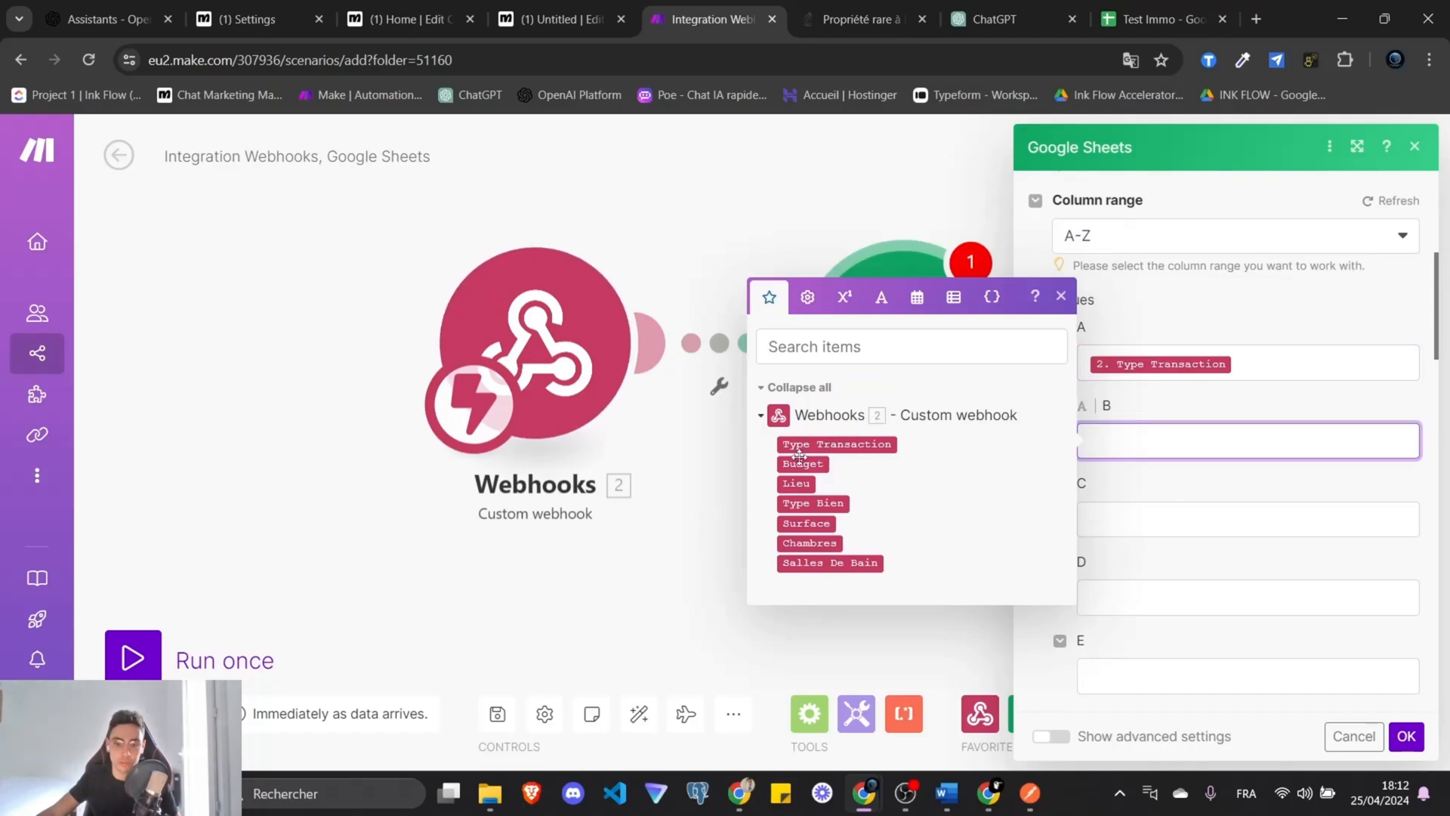
click(797, 463)
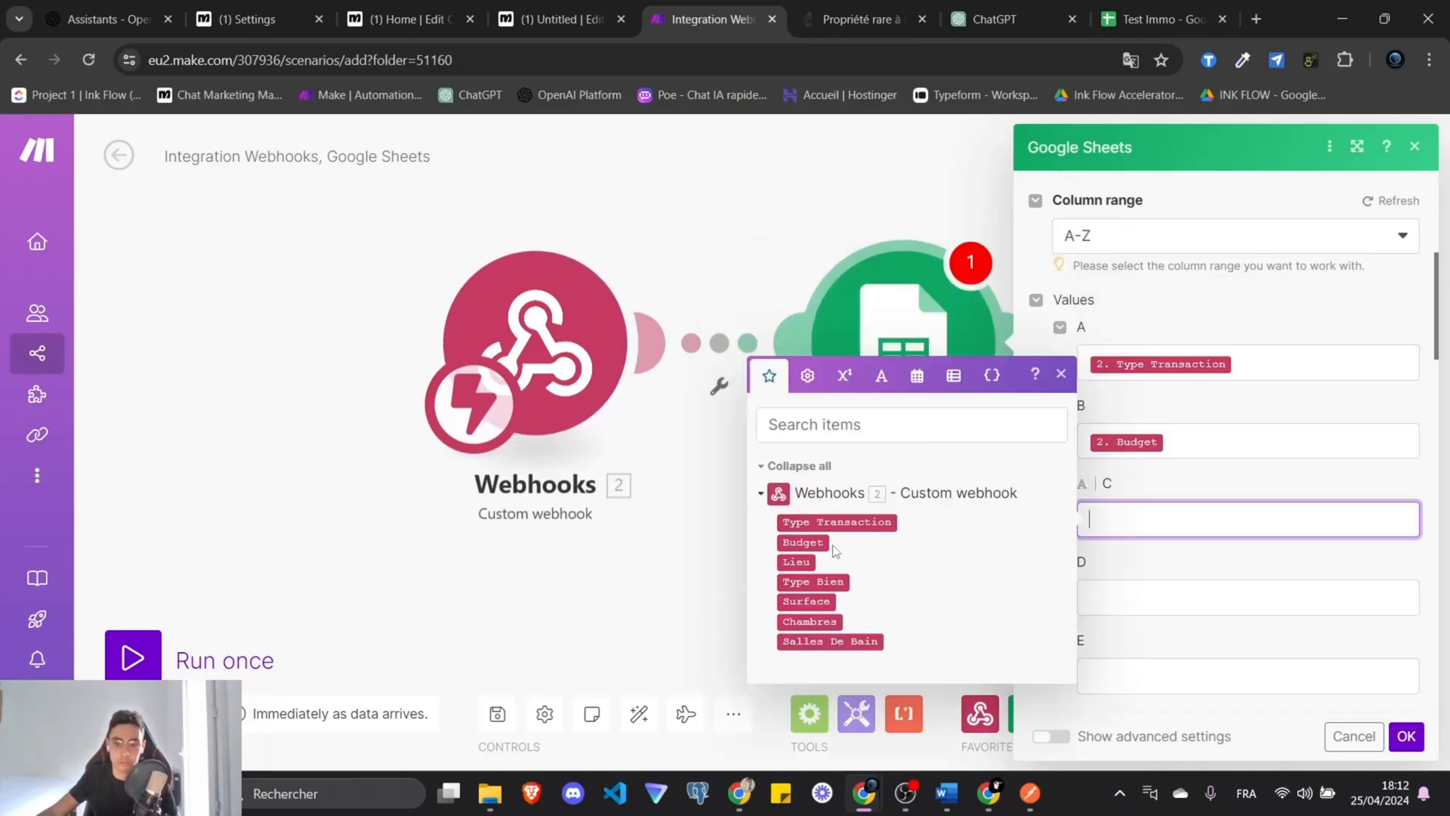
click(801, 561)
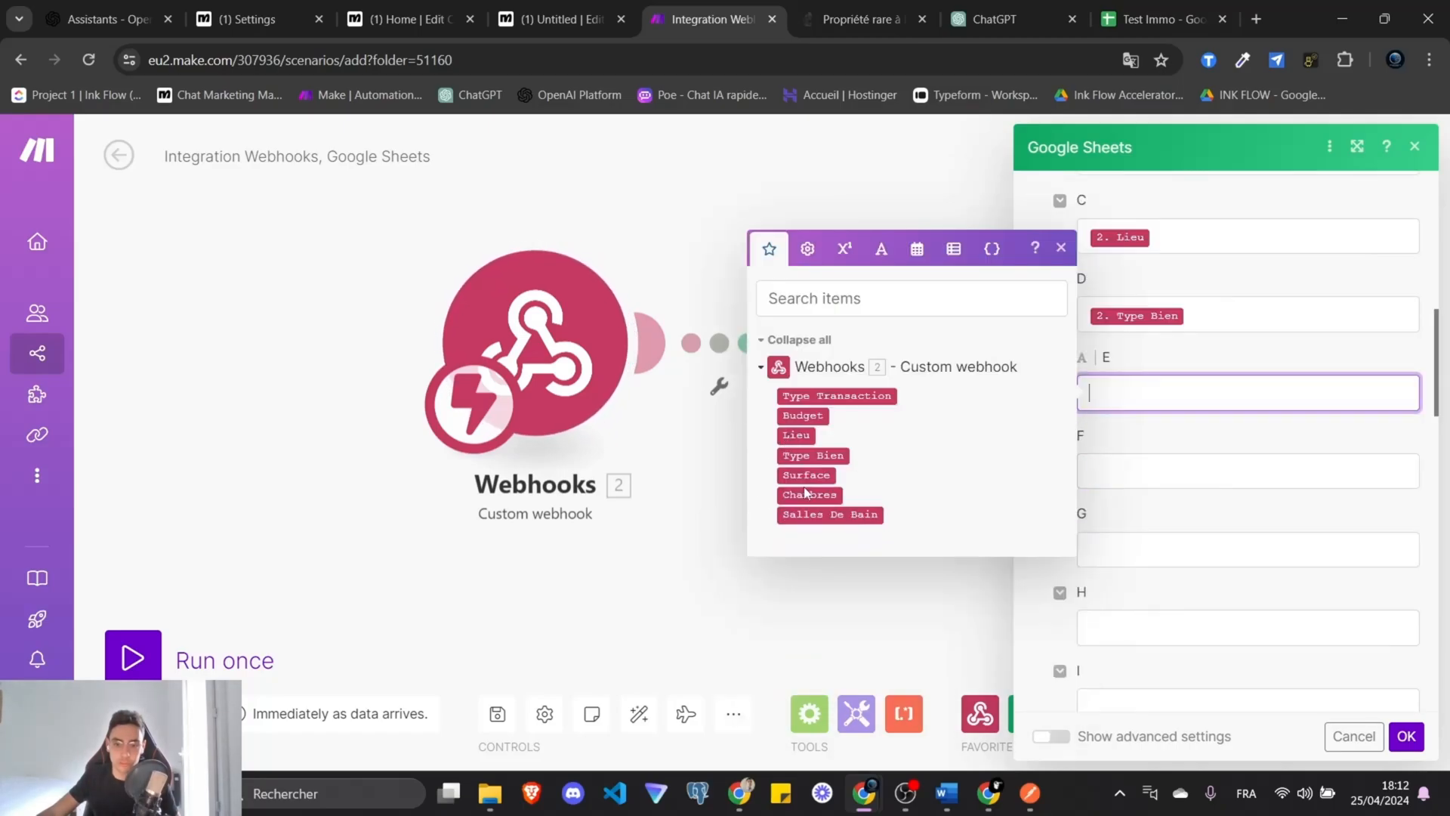
click(806, 474)
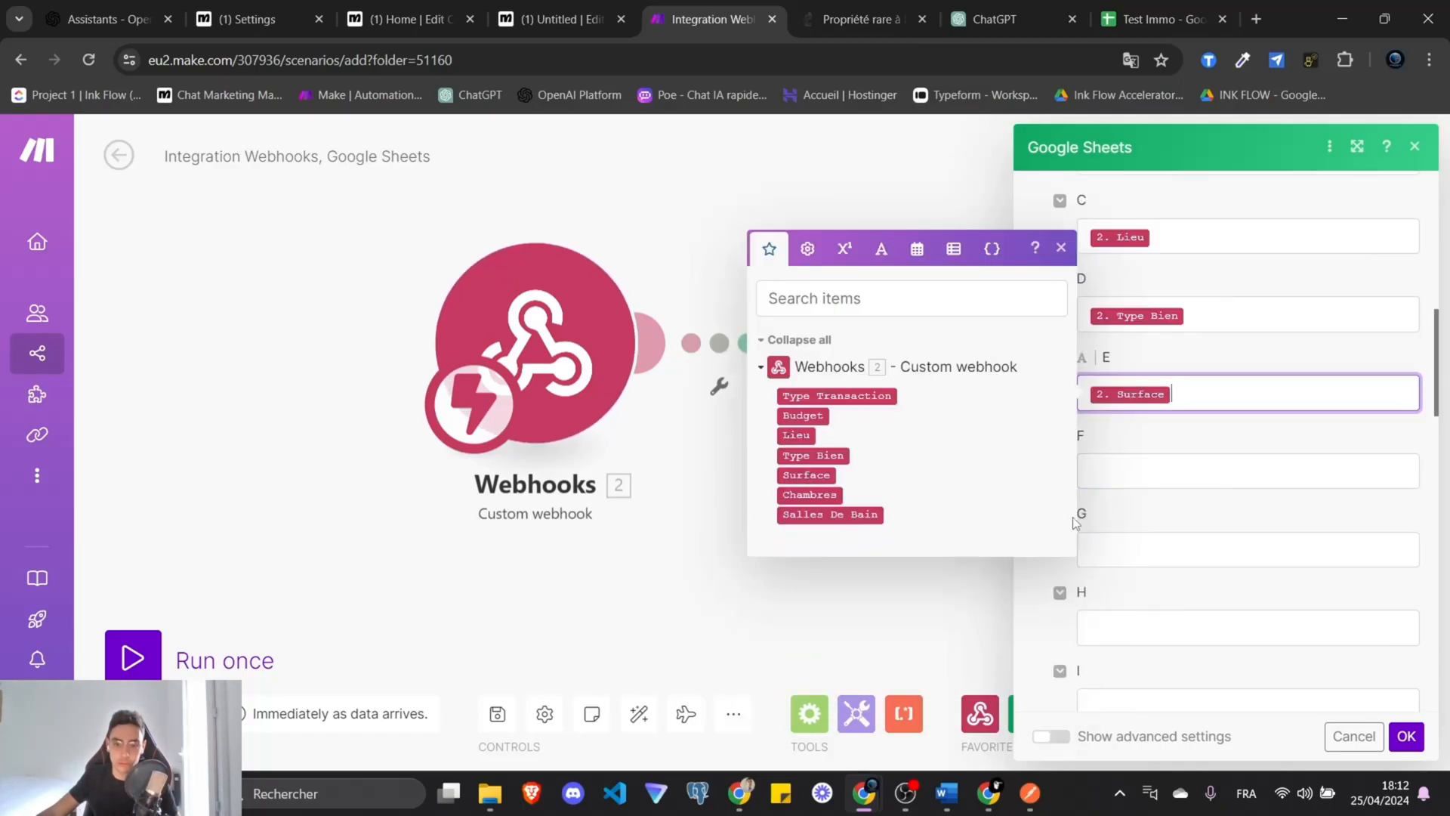
click(1095, 471)
click(808, 573)
click(1153, 550)
click(830, 670)
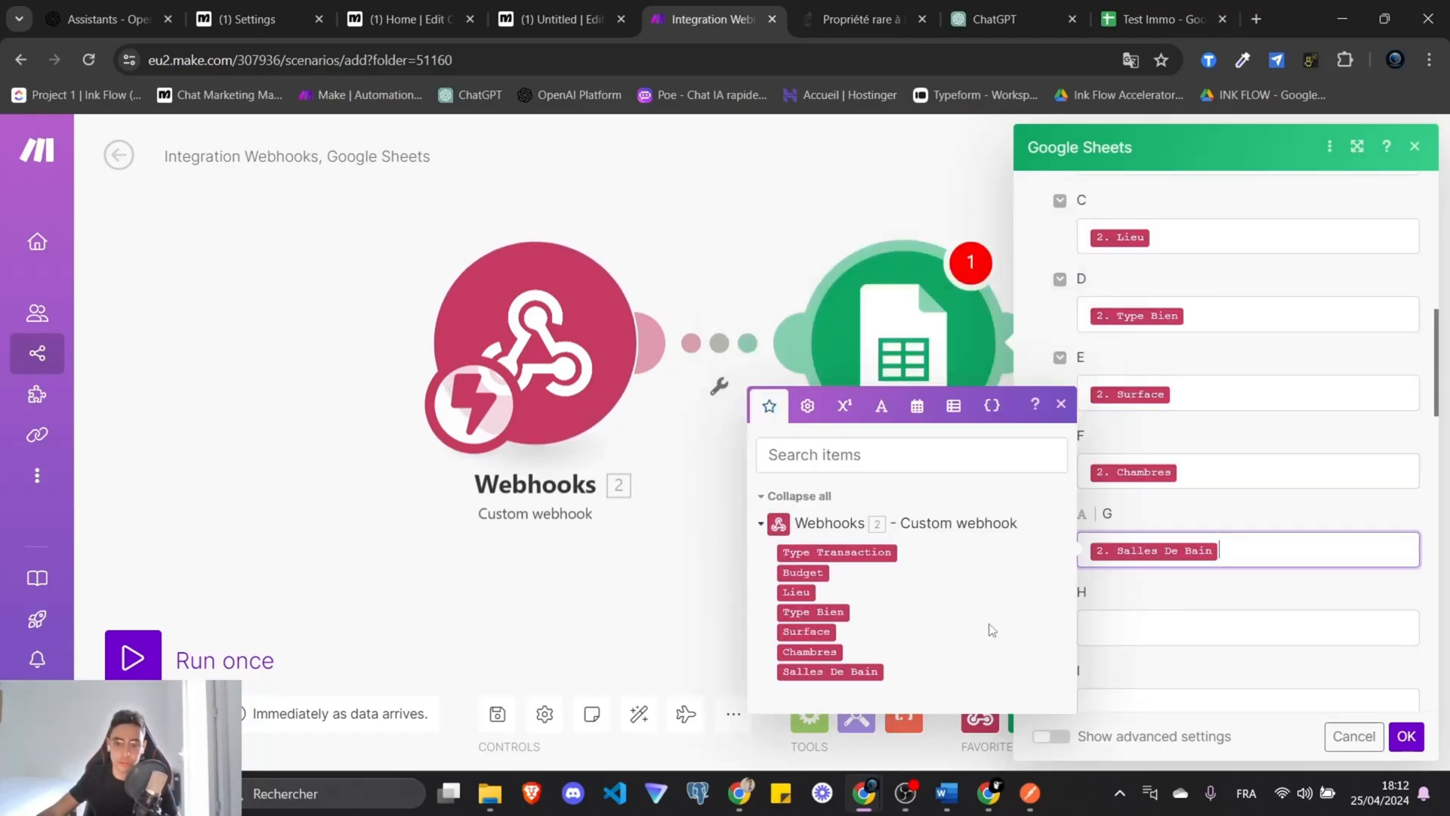
click(1406, 736)
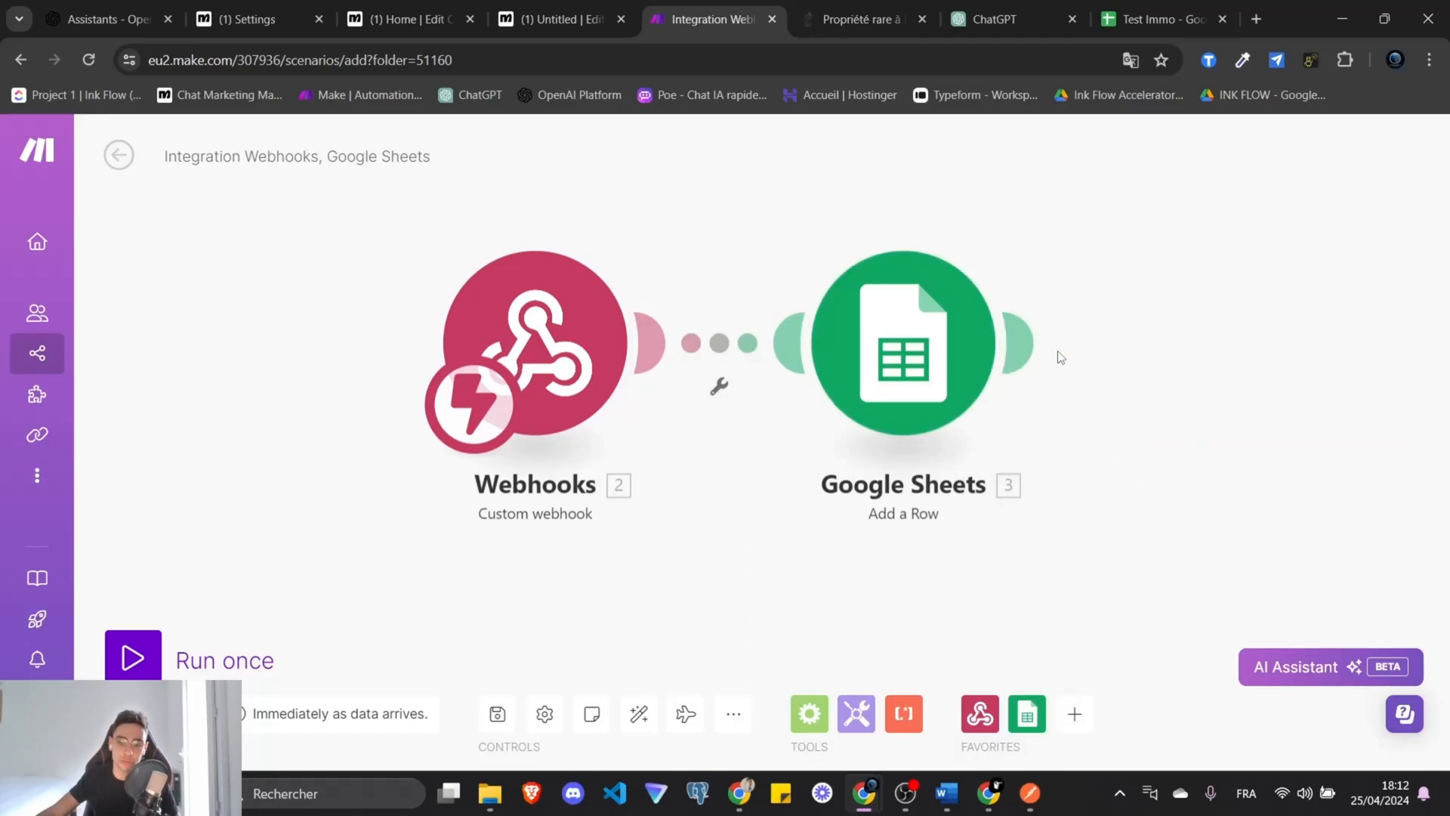
Add a Webhook response module with status 200 after the Google Sheets step.
click(1031, 344)
click(1161, 19)
click(710, 18)
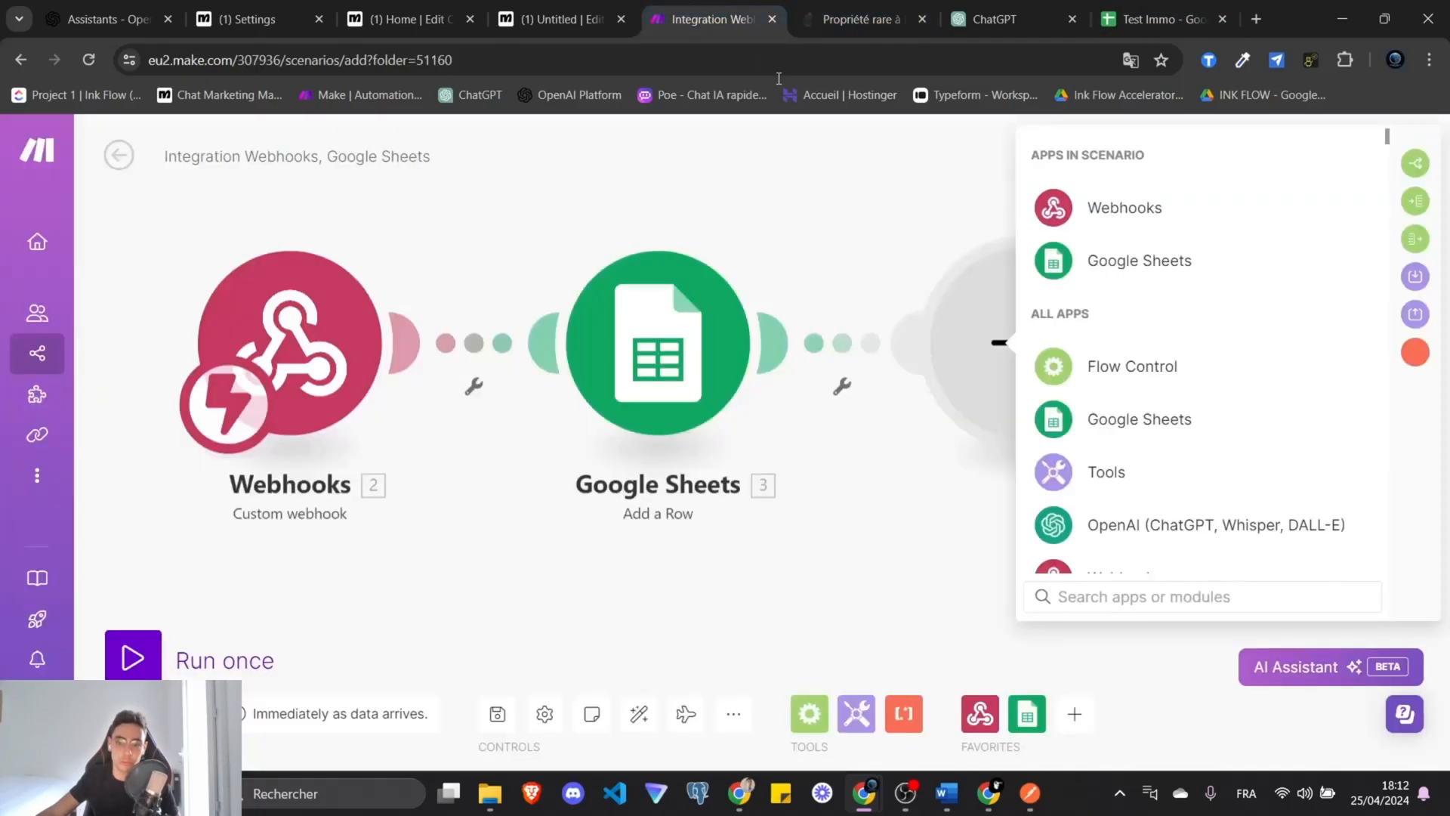
click(1132, 207)
click(1178, 306)
click(713, 407)
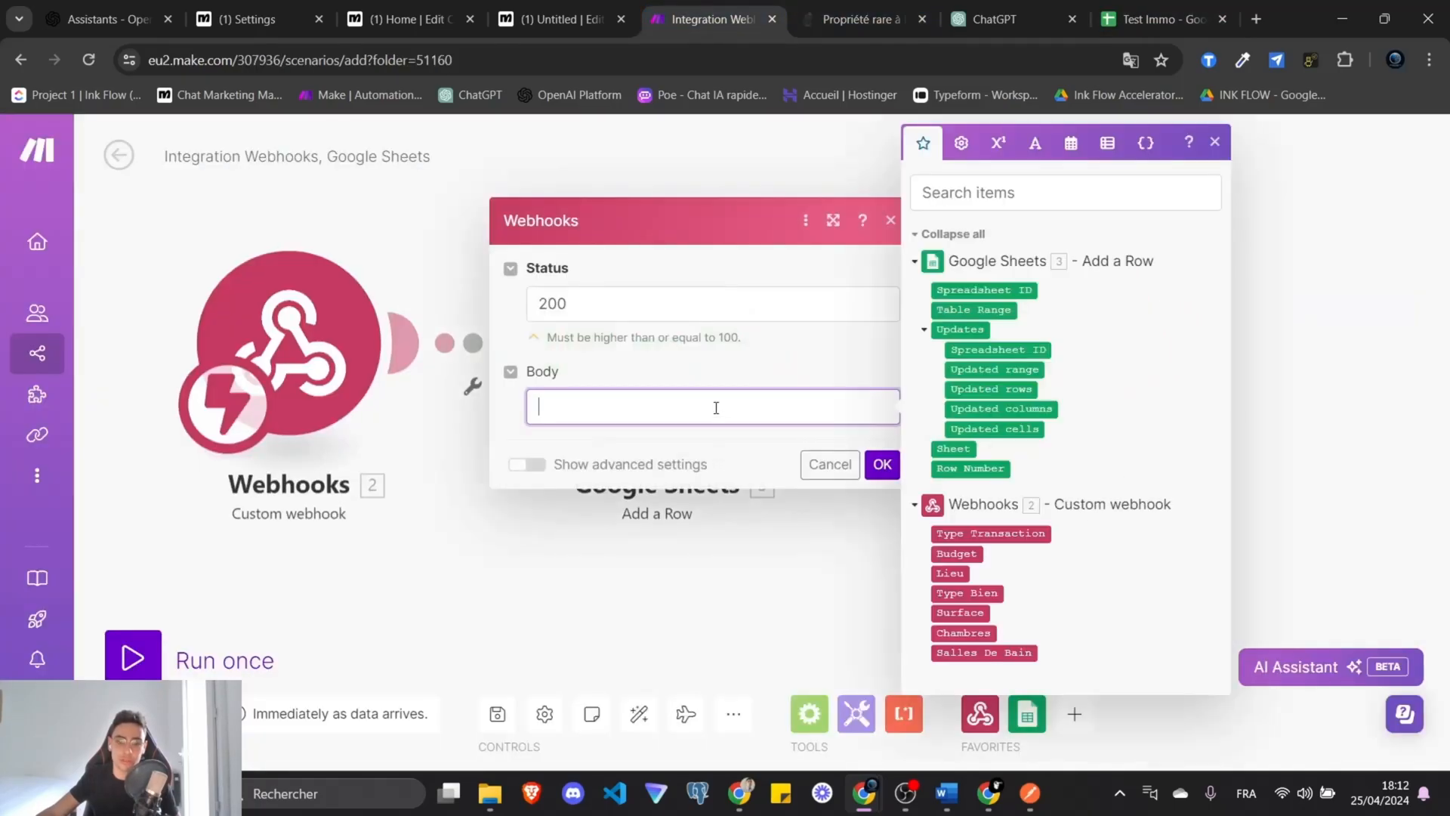
click(881, 464)
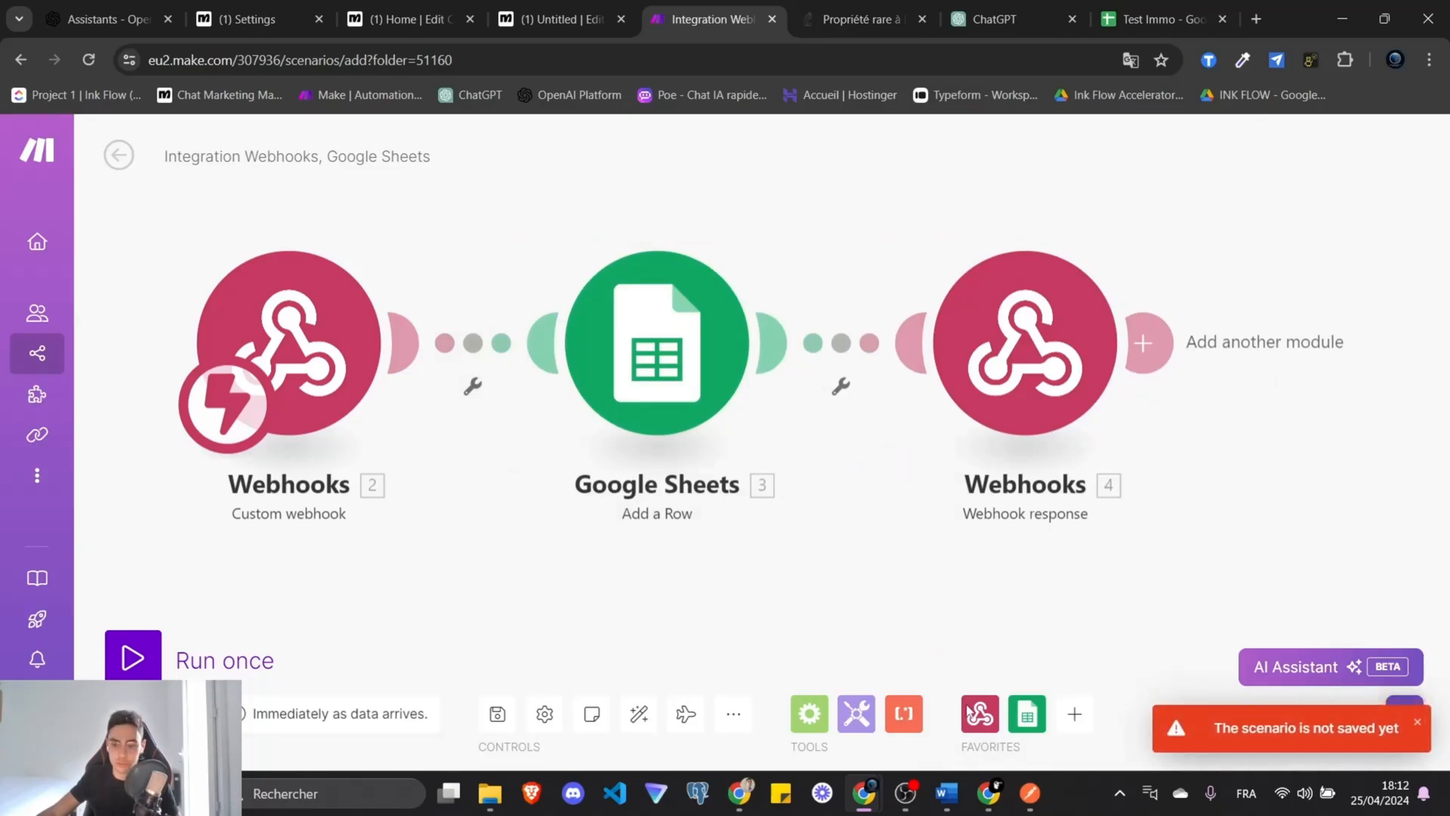
Save the scenario, run it once to await data, and return to ManyChat.
click(496, 715)
click(132, 657)
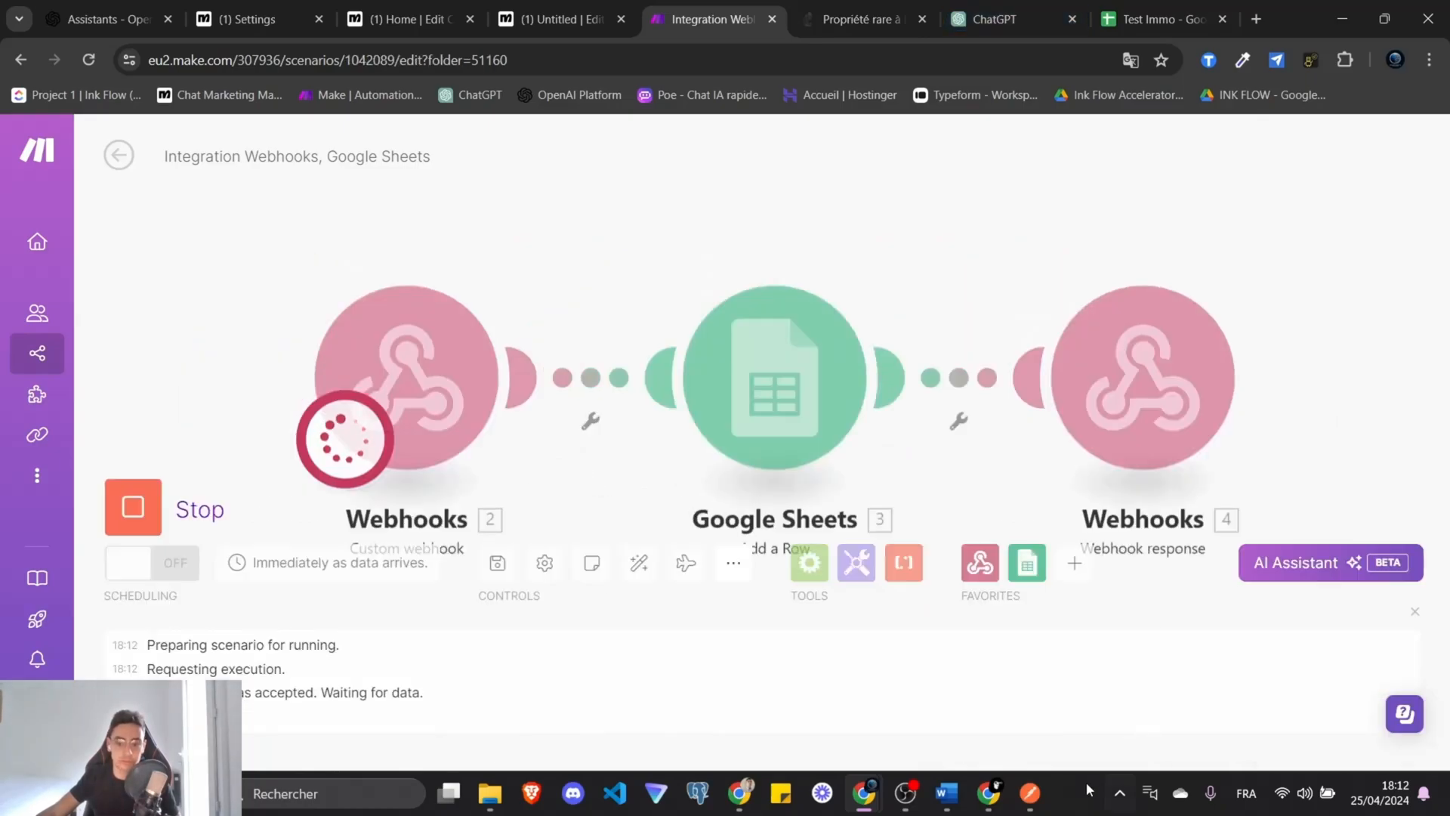
click(573, 19)
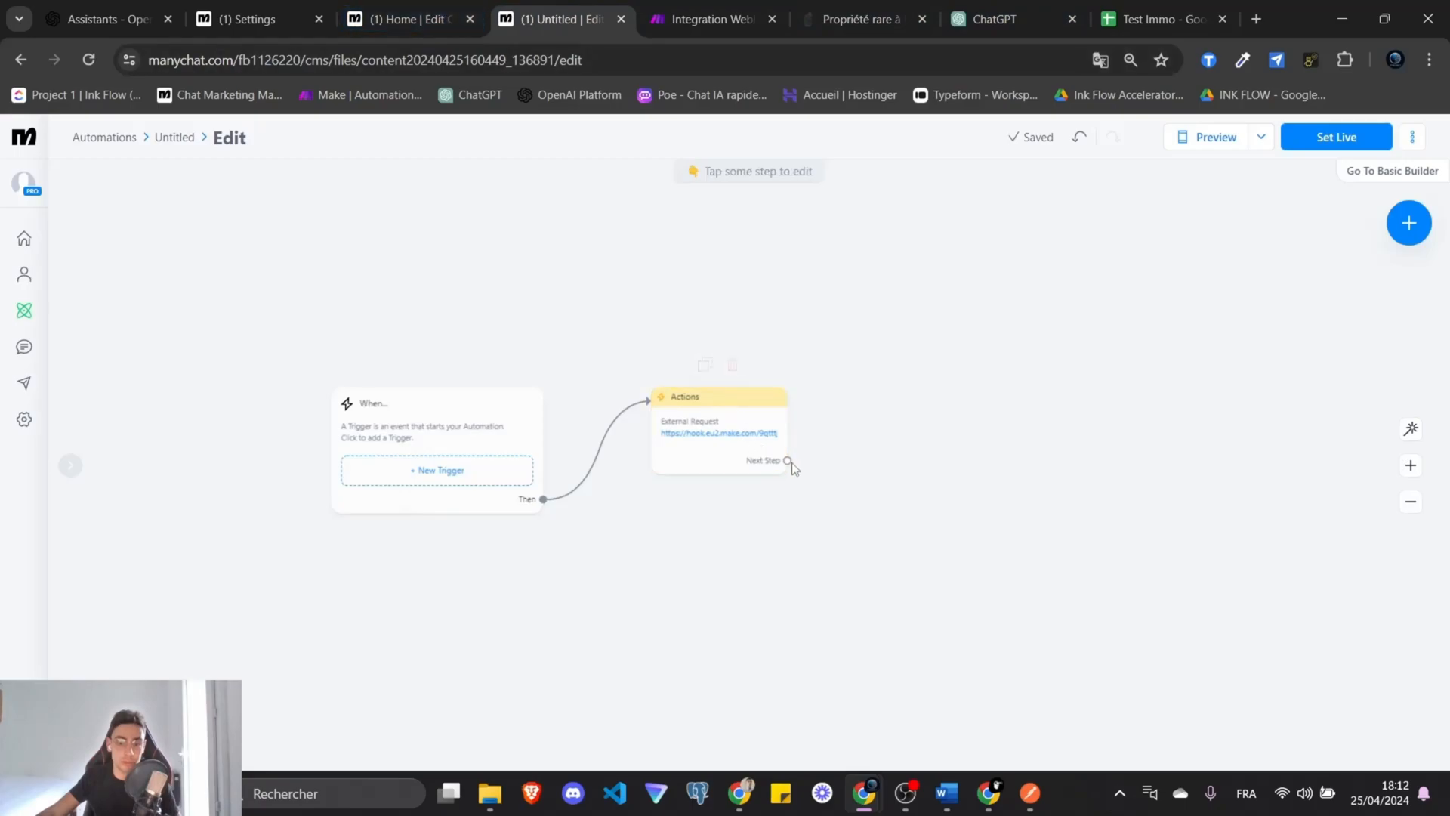
Add a WhatsApp Send Message step with text '......', followed by an Actions step.
drag(787, 459, 934, 391)
click(982, 420)
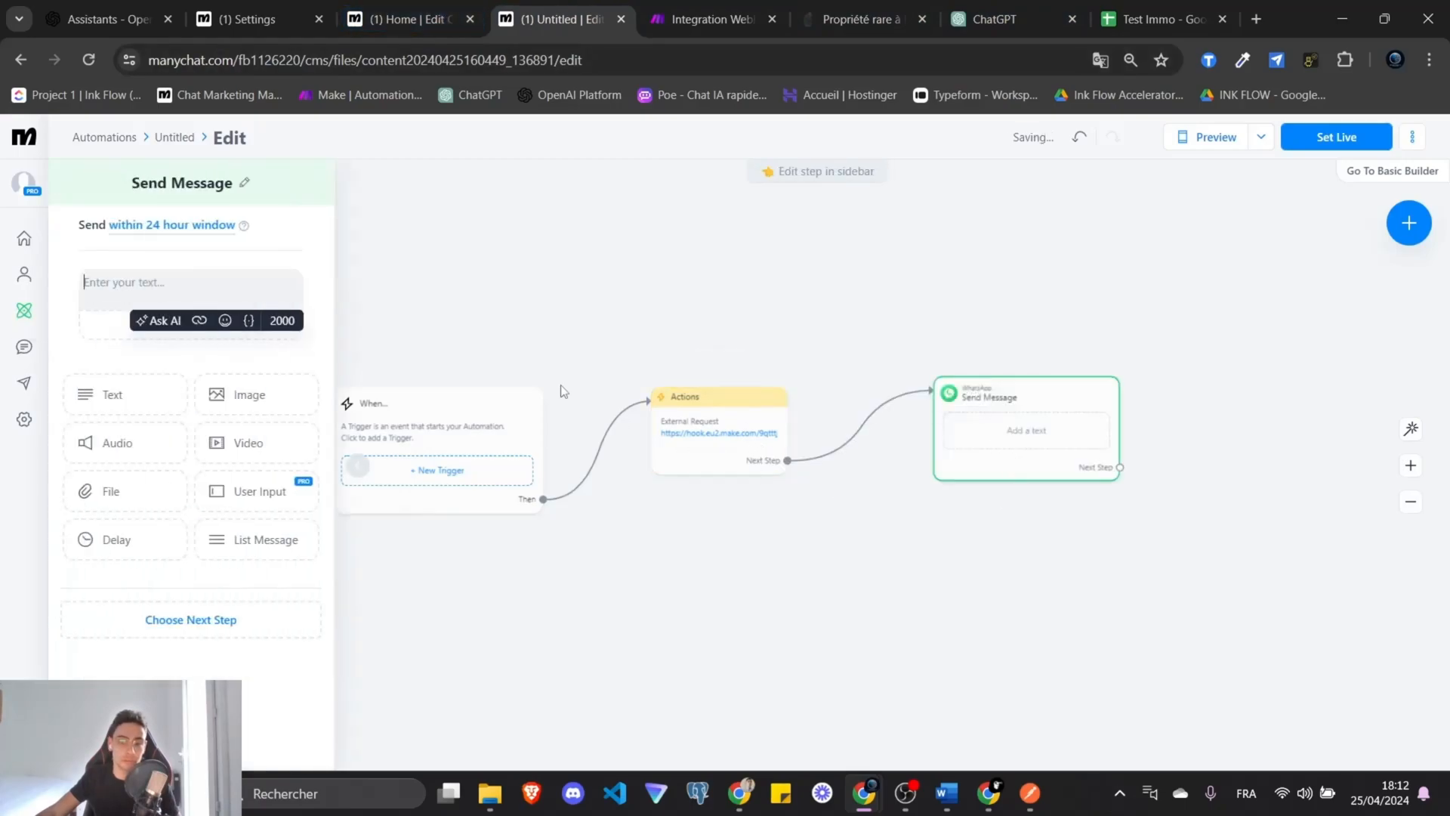
click(152, 281)
text(.......)
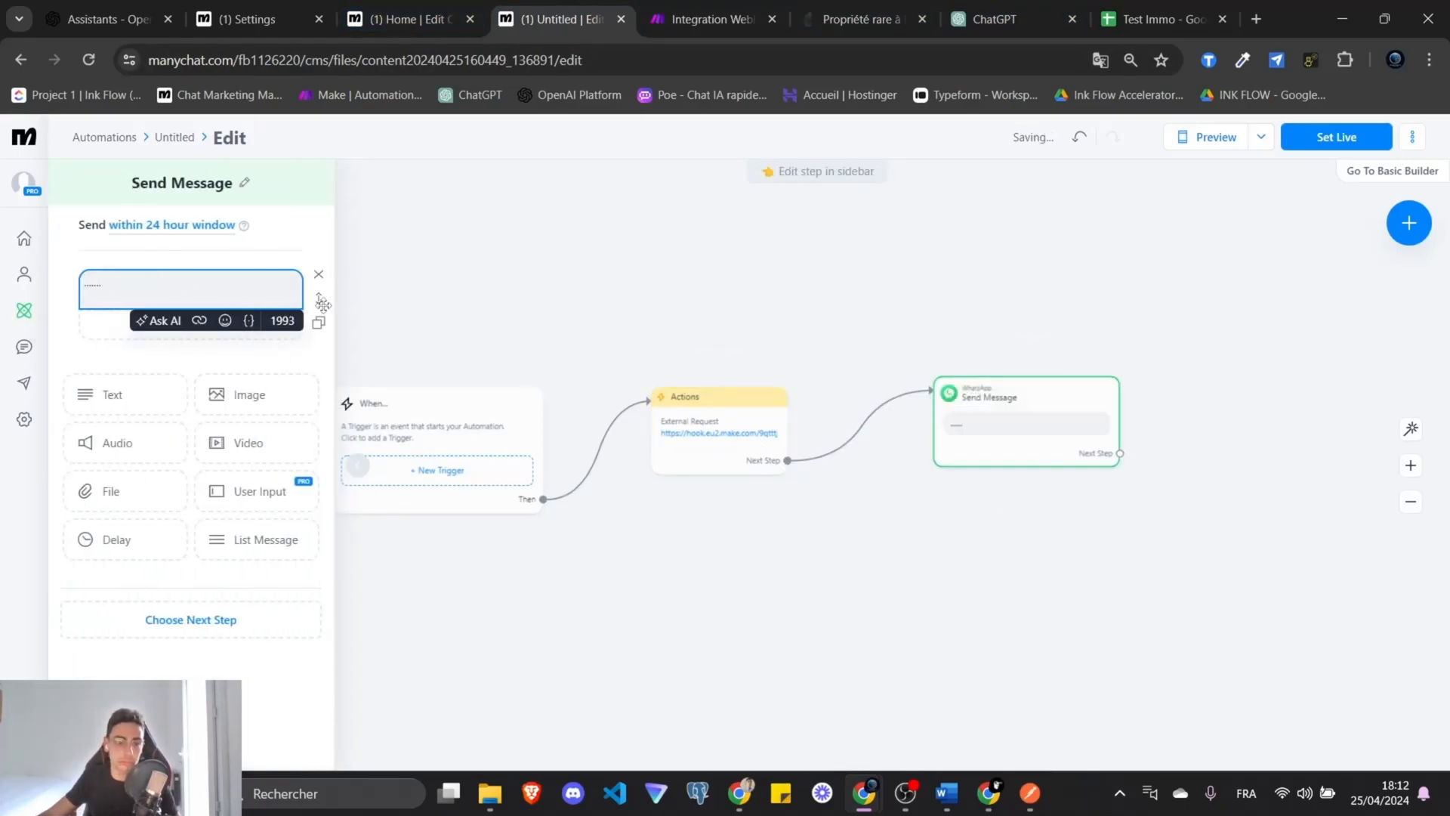
click(637, 259)
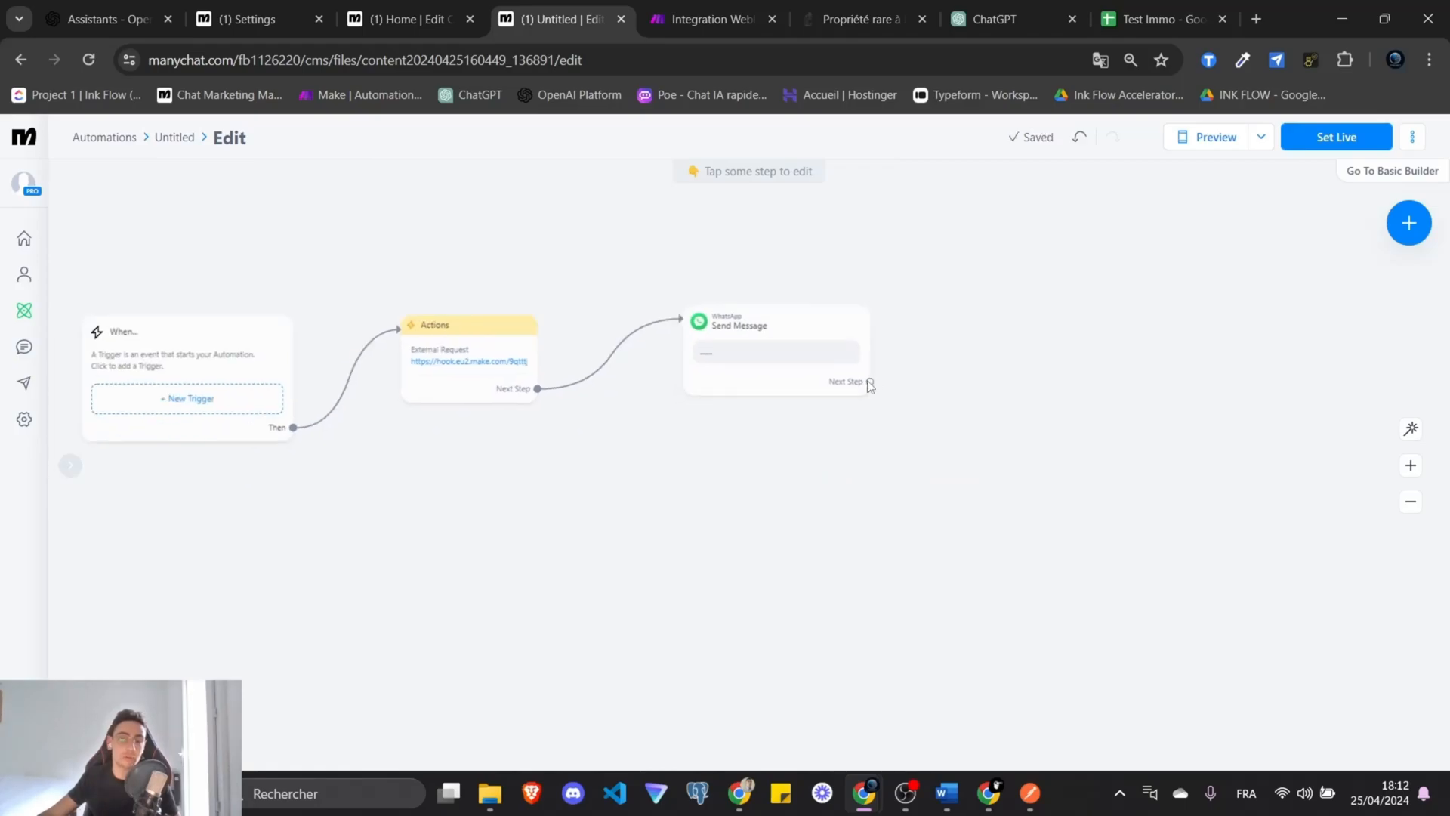
drag(654, 417, 780, 347)
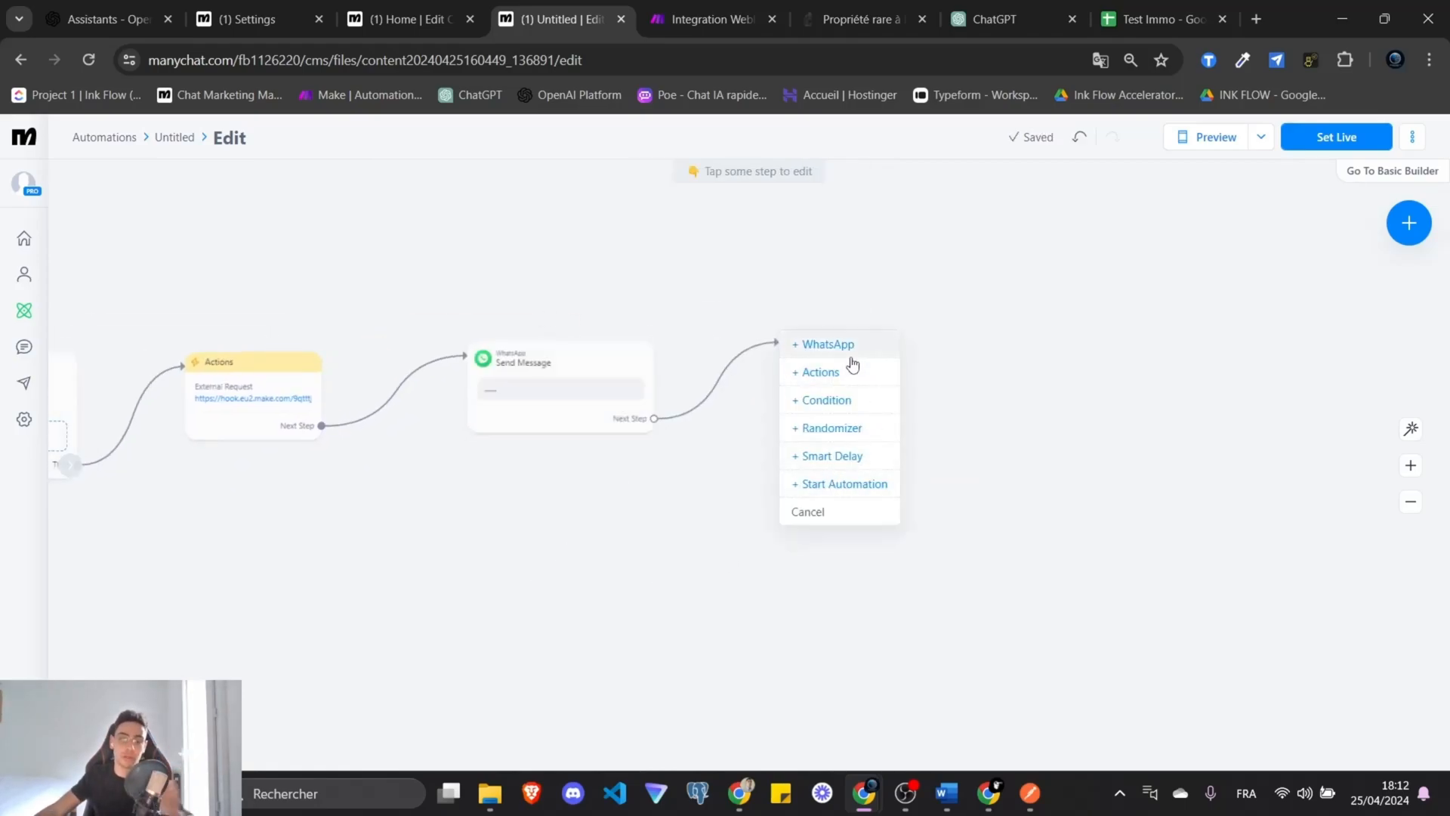
click(826, 371)
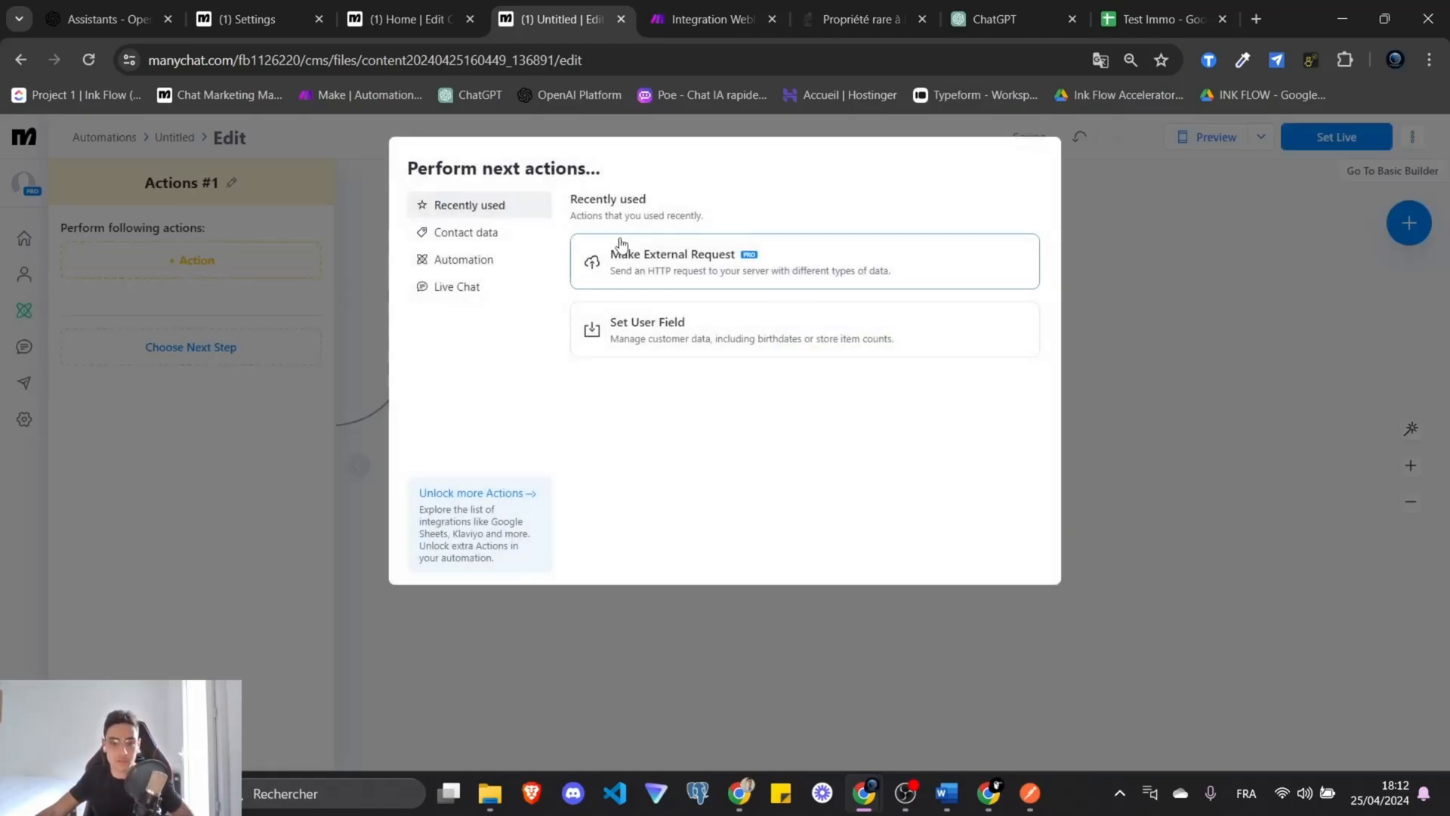
Add an External Request action using the Make webhook URL and the sample JSON body.
click(602, 264)
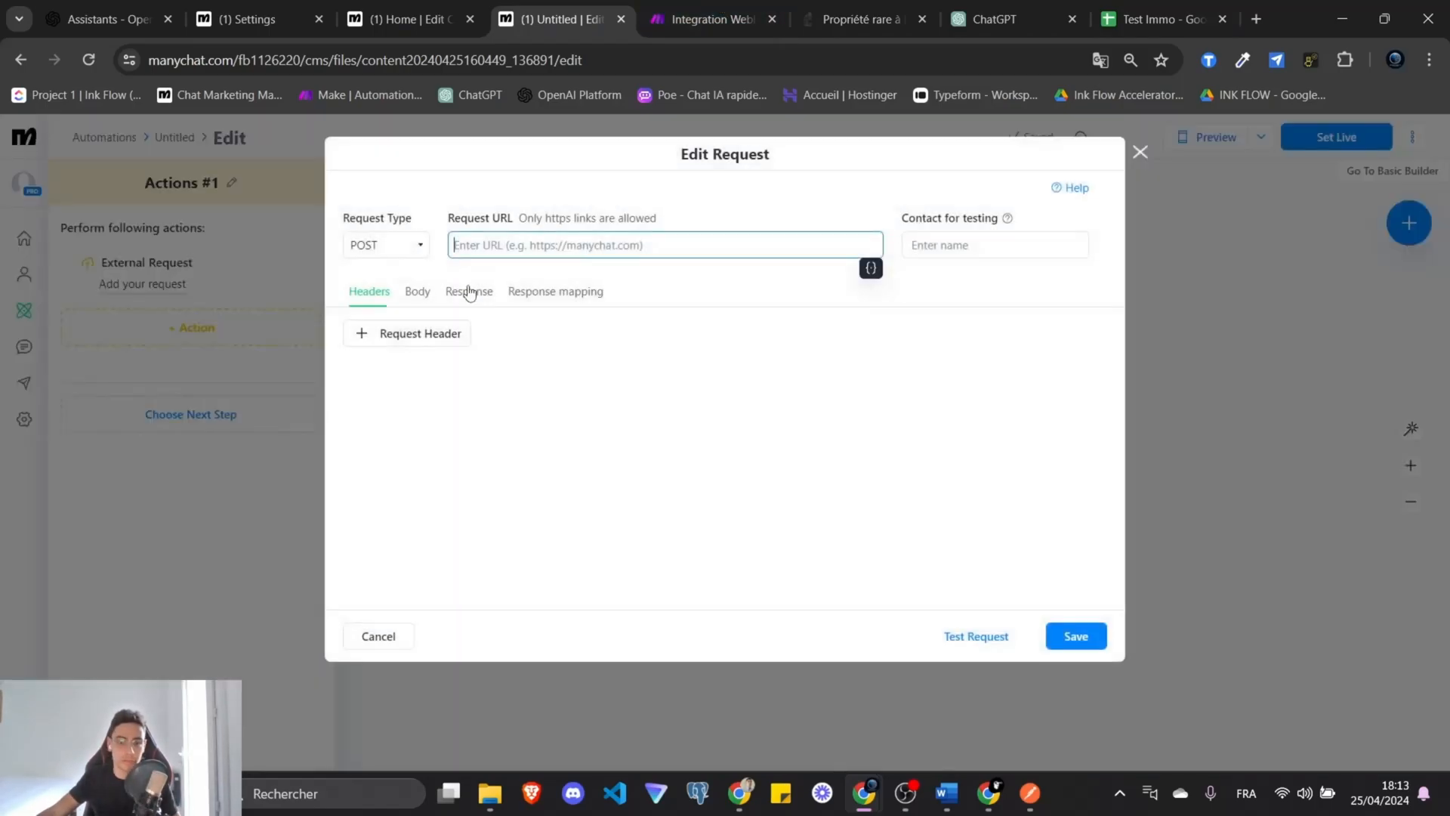
click(417, 291)
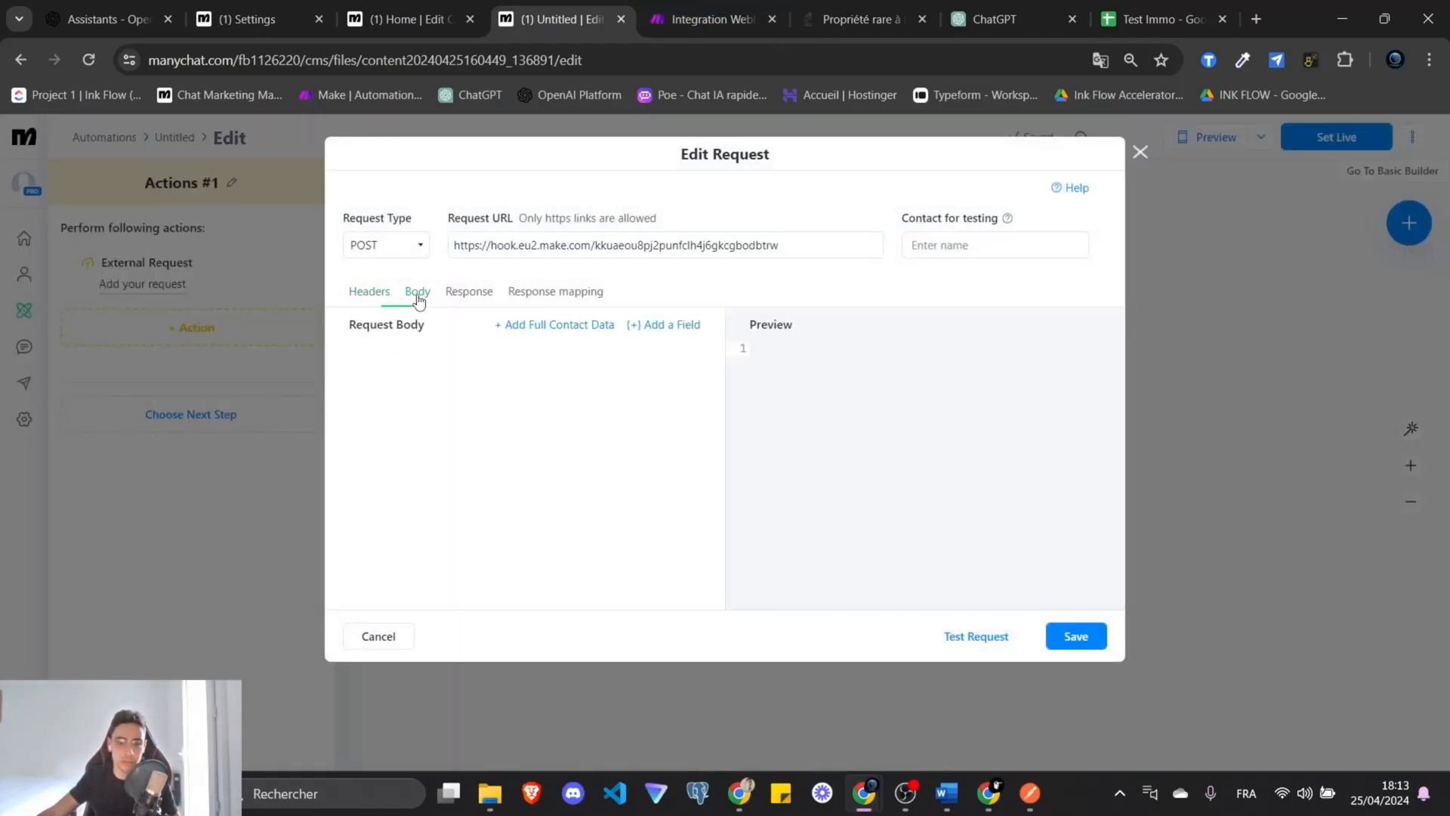
click(995, 19)
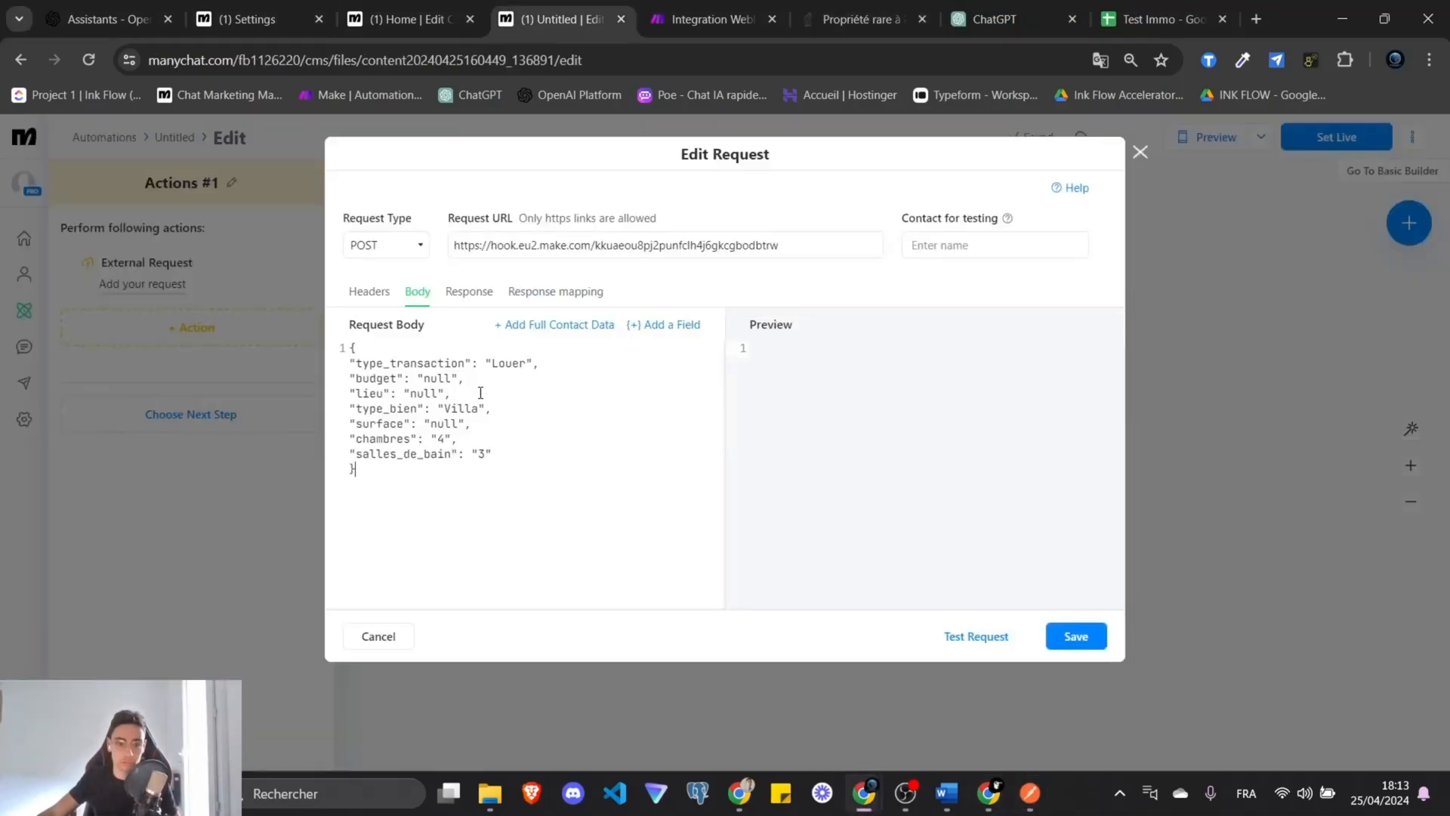
Replace the JSON values with the type_transaction, budget, lieu and type_bien contact fields.
click(658, 325)
click(864, 454)
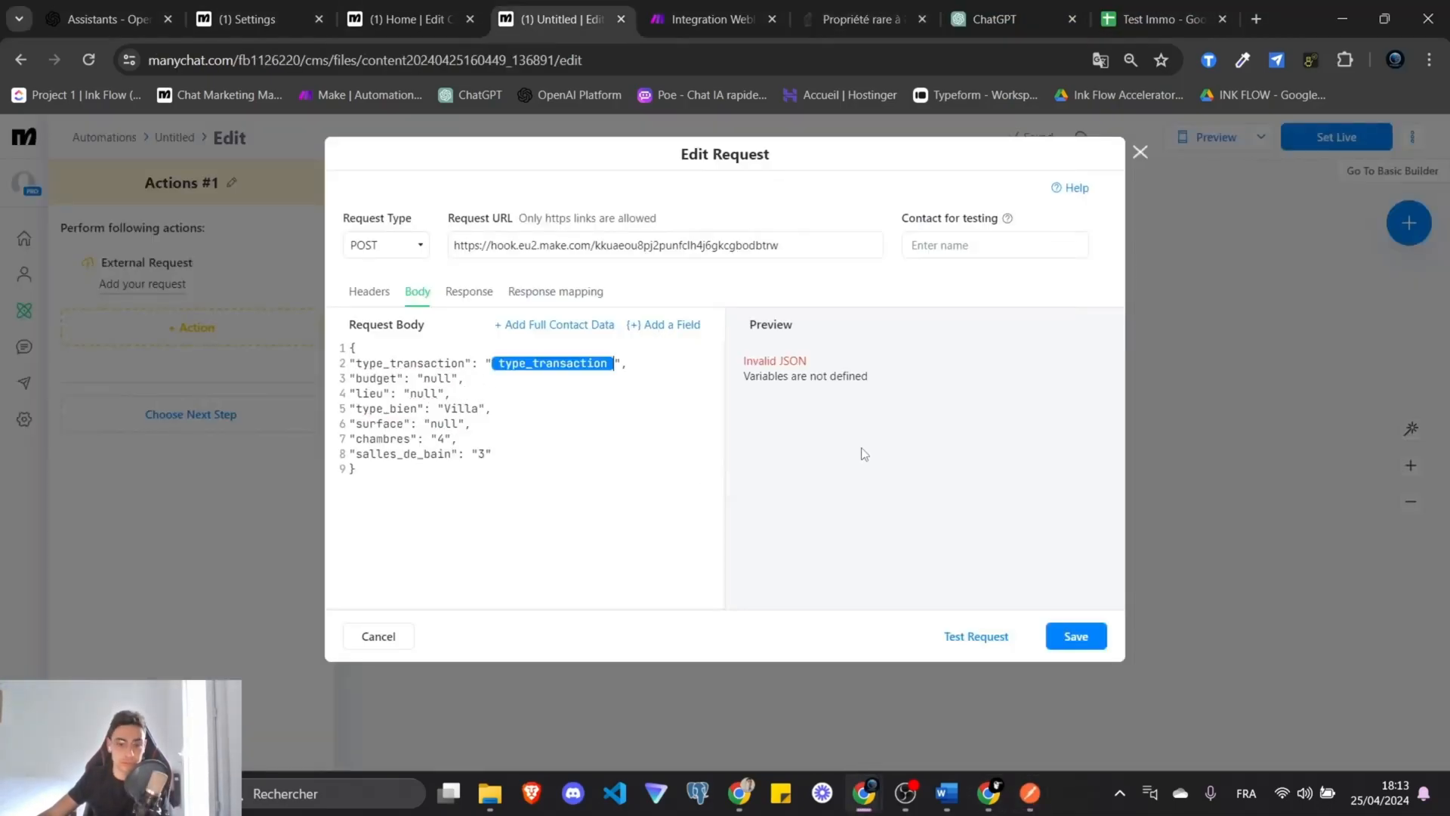
click(669, 327)
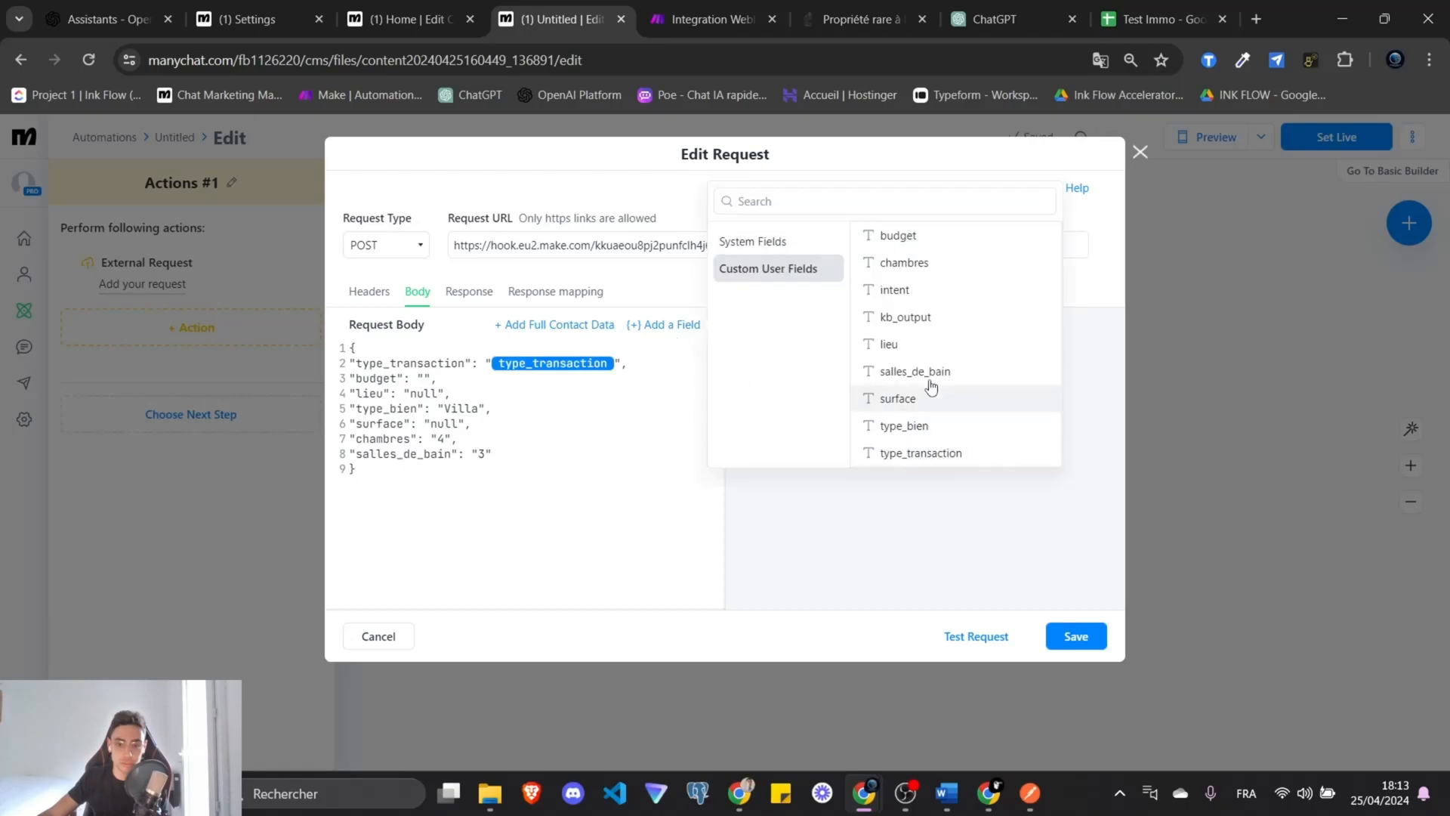
click(914, 233)
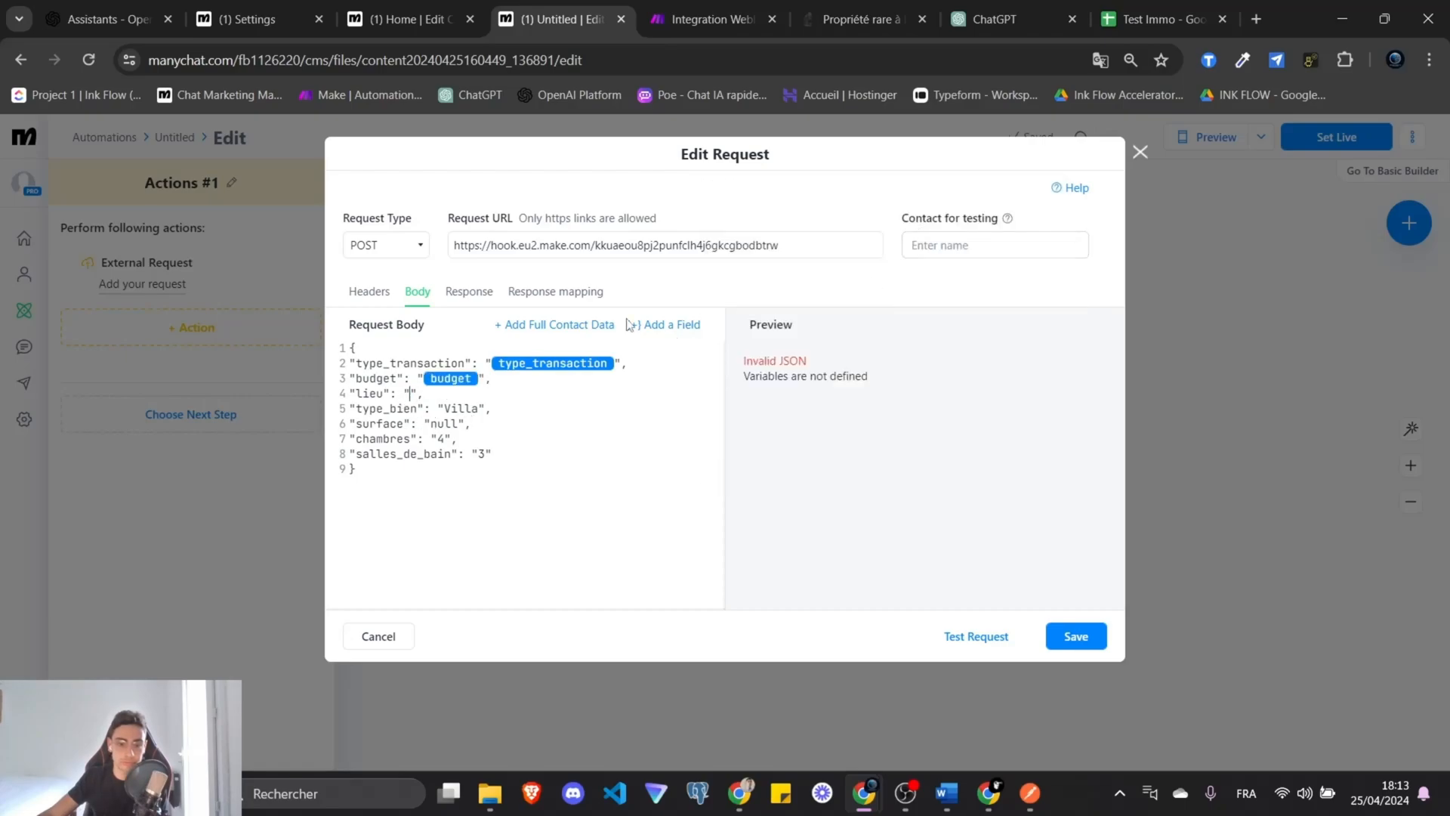
click(654, 326)
click(768, 259)
click(888, 344)
double_click(462, 409)
key(BackSpace)
click(658, 326)
Replace the remaining surface, chambres and salles_de_bain values with their contact fields.
click(767, 260)
click(891, 426)
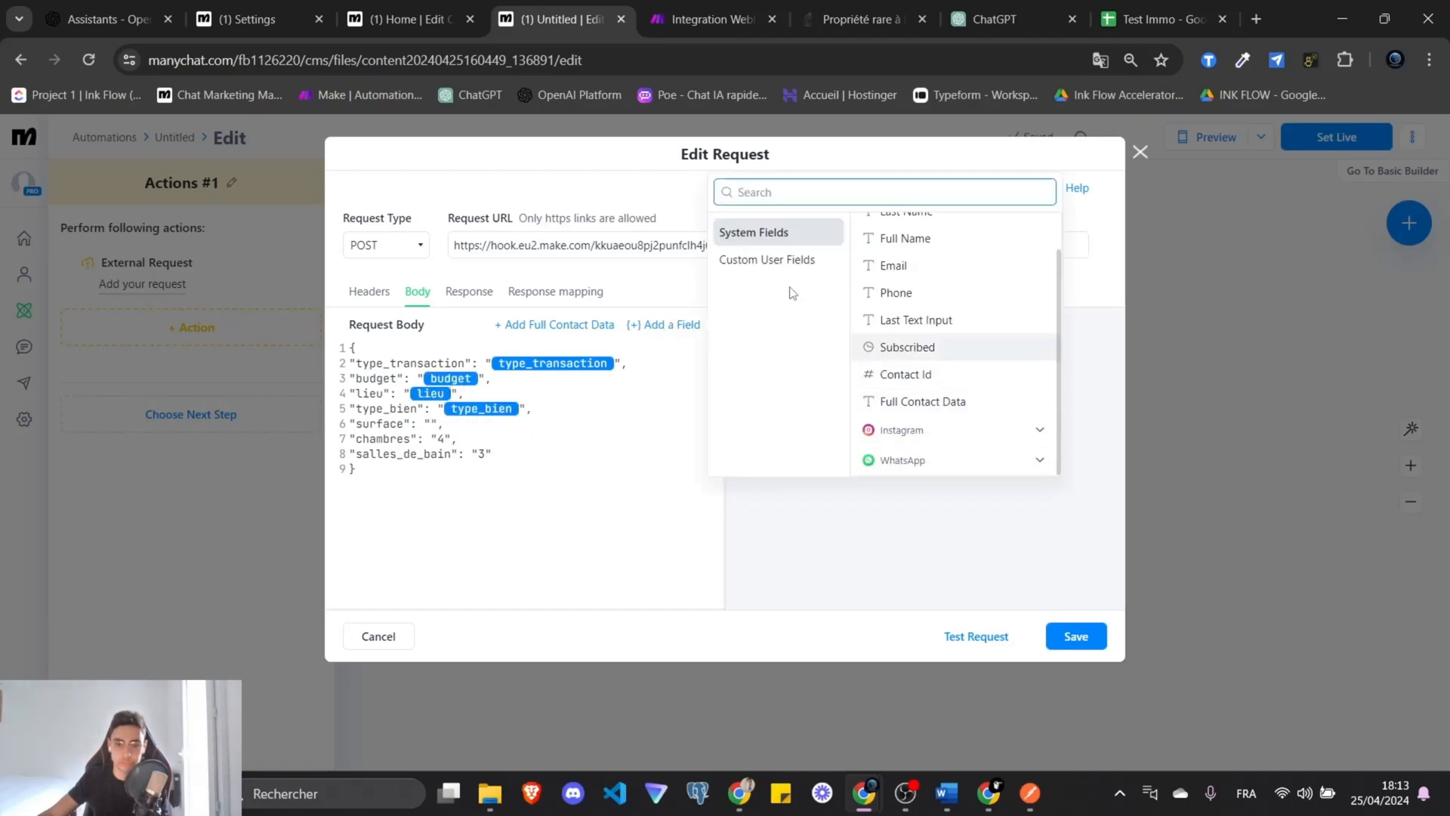
click(767, 259)
click(897, 398)
click(659, 325)
click(767, 260)
click(903, 263)
click(641, 326)
click(767, 260)
click(909, 371)
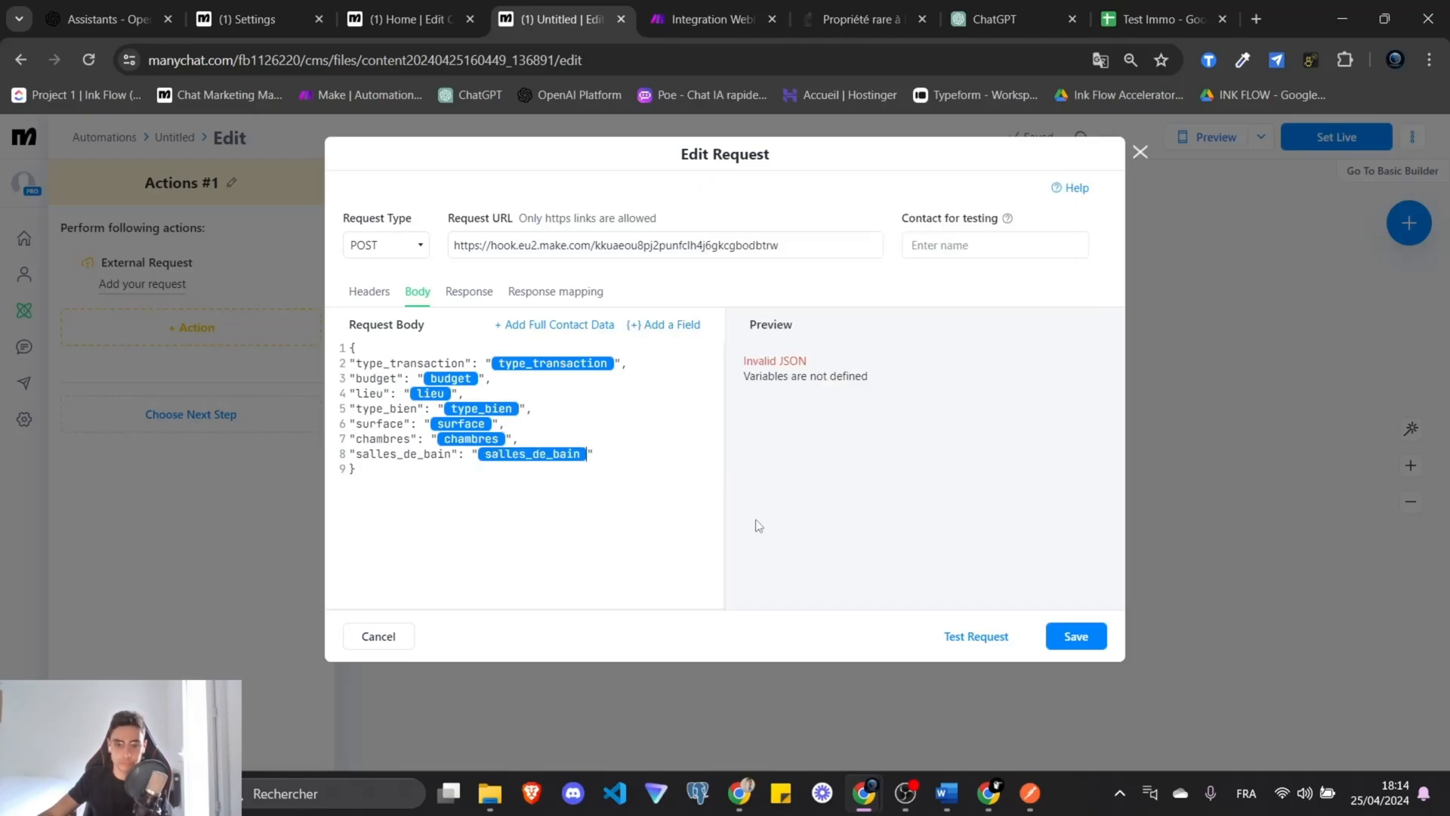
Review the response mapping settings and save the external request.
click(556, 290)
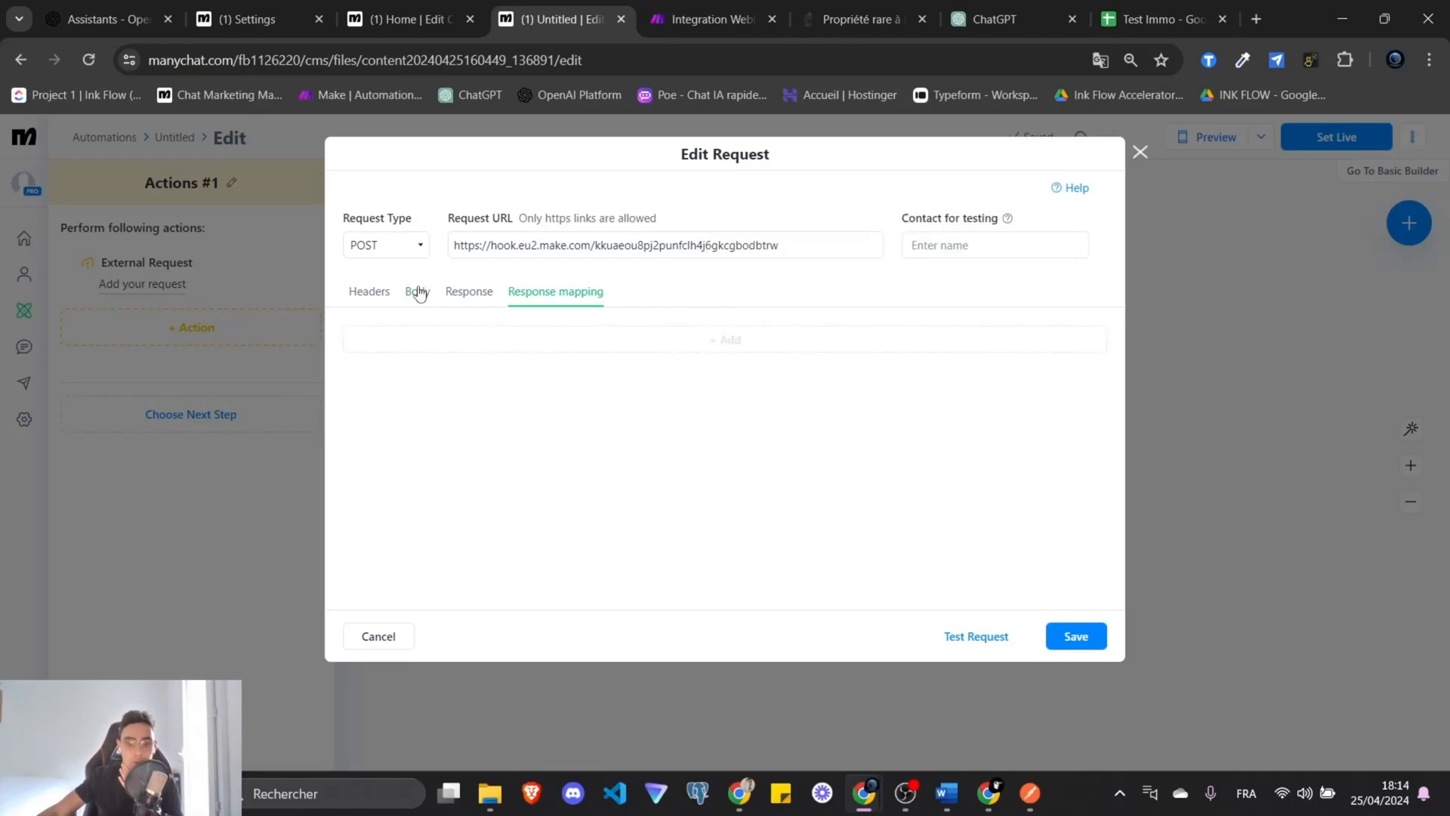
click(416, 292)
click(584, 291)
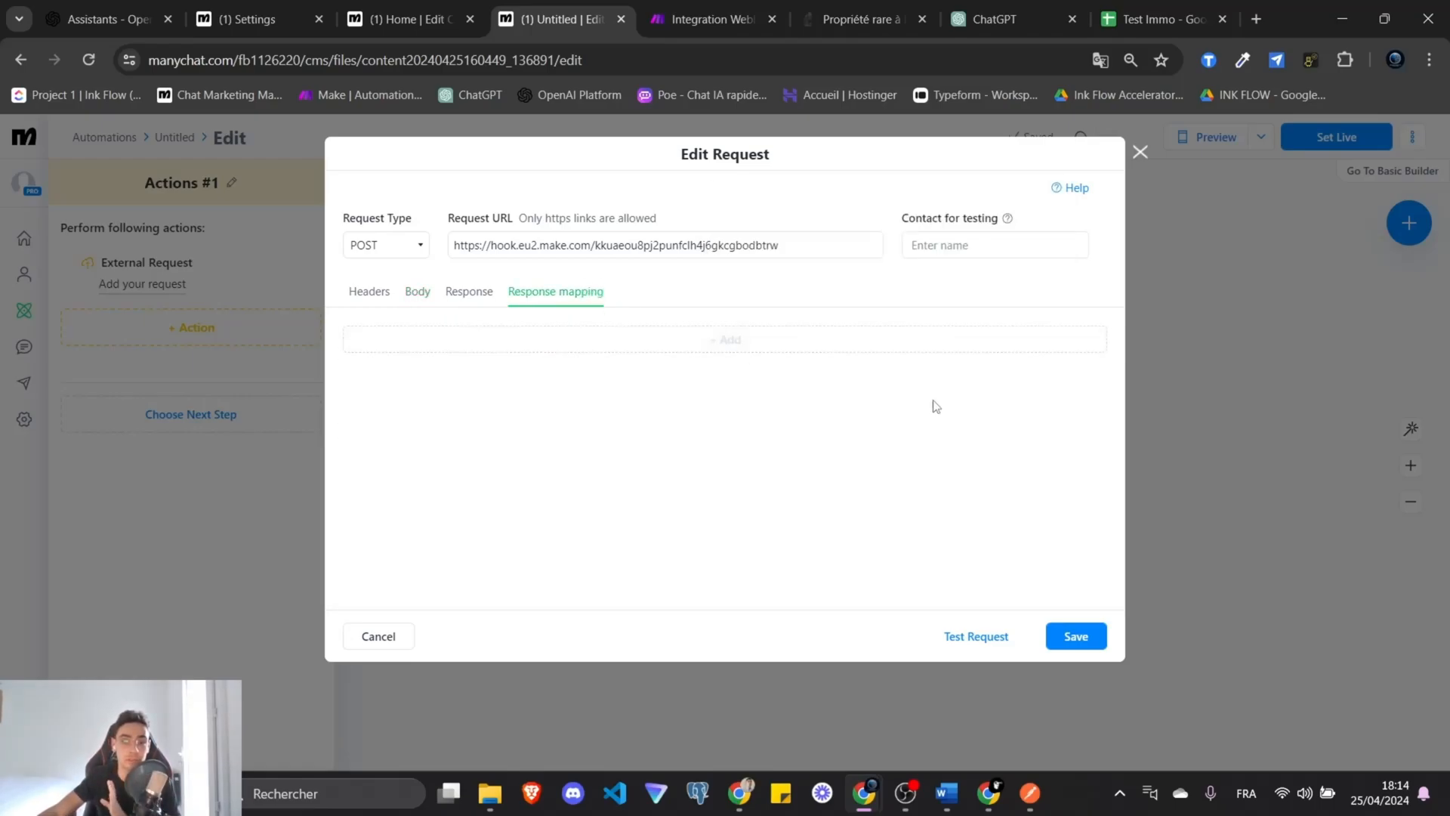
click(1076, 641)
Add a WhatsApp Send Message step after the Actions #1 step.
drag(1058, 476, 939, 501)
scroll(940, 501, up, 3)
drag(847, 424, 1005, 310)
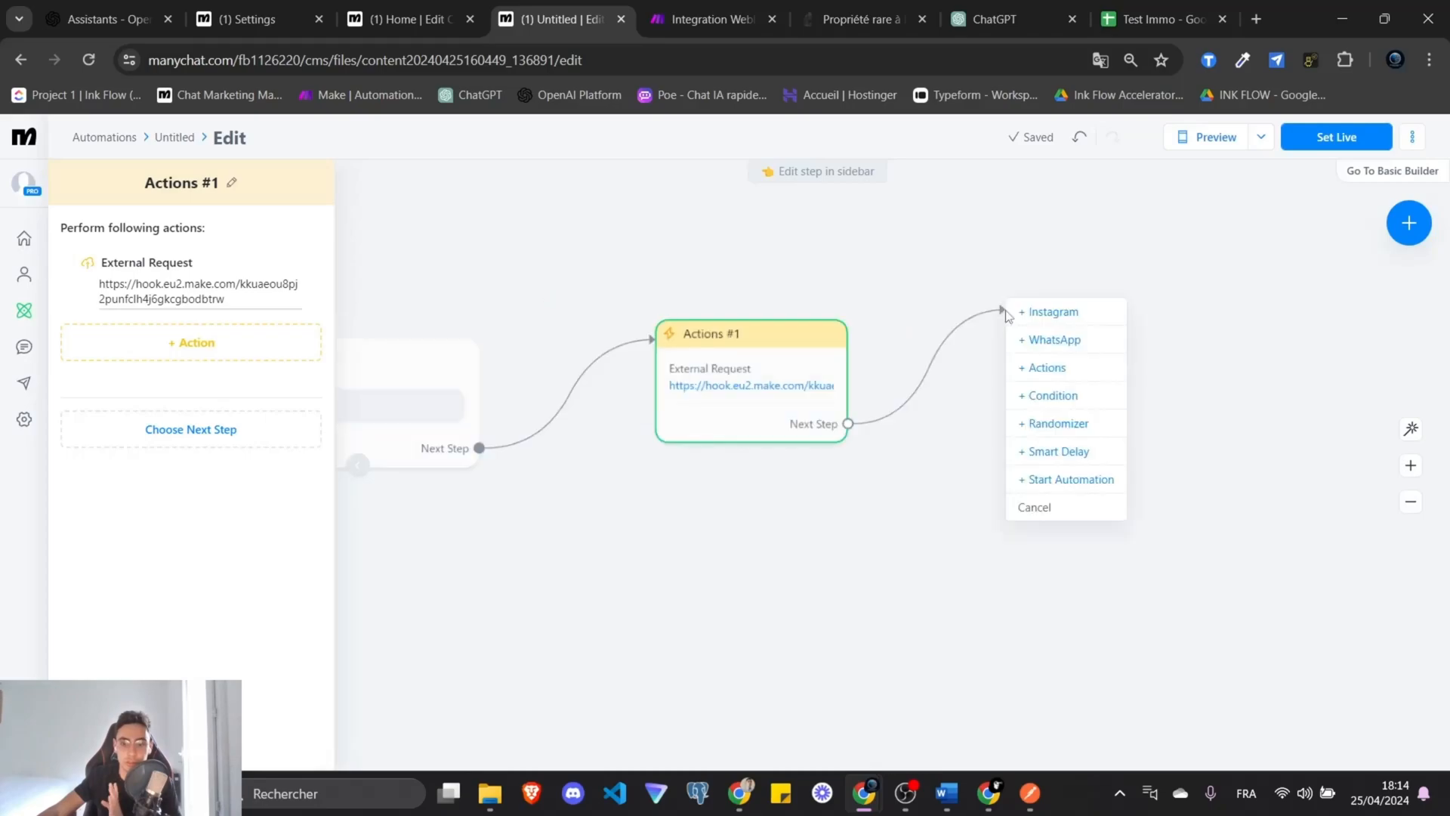
click(1088, 338)
click(221, 293)
Make the WhatsApp reply read "C'est enregistré !".
text(C)
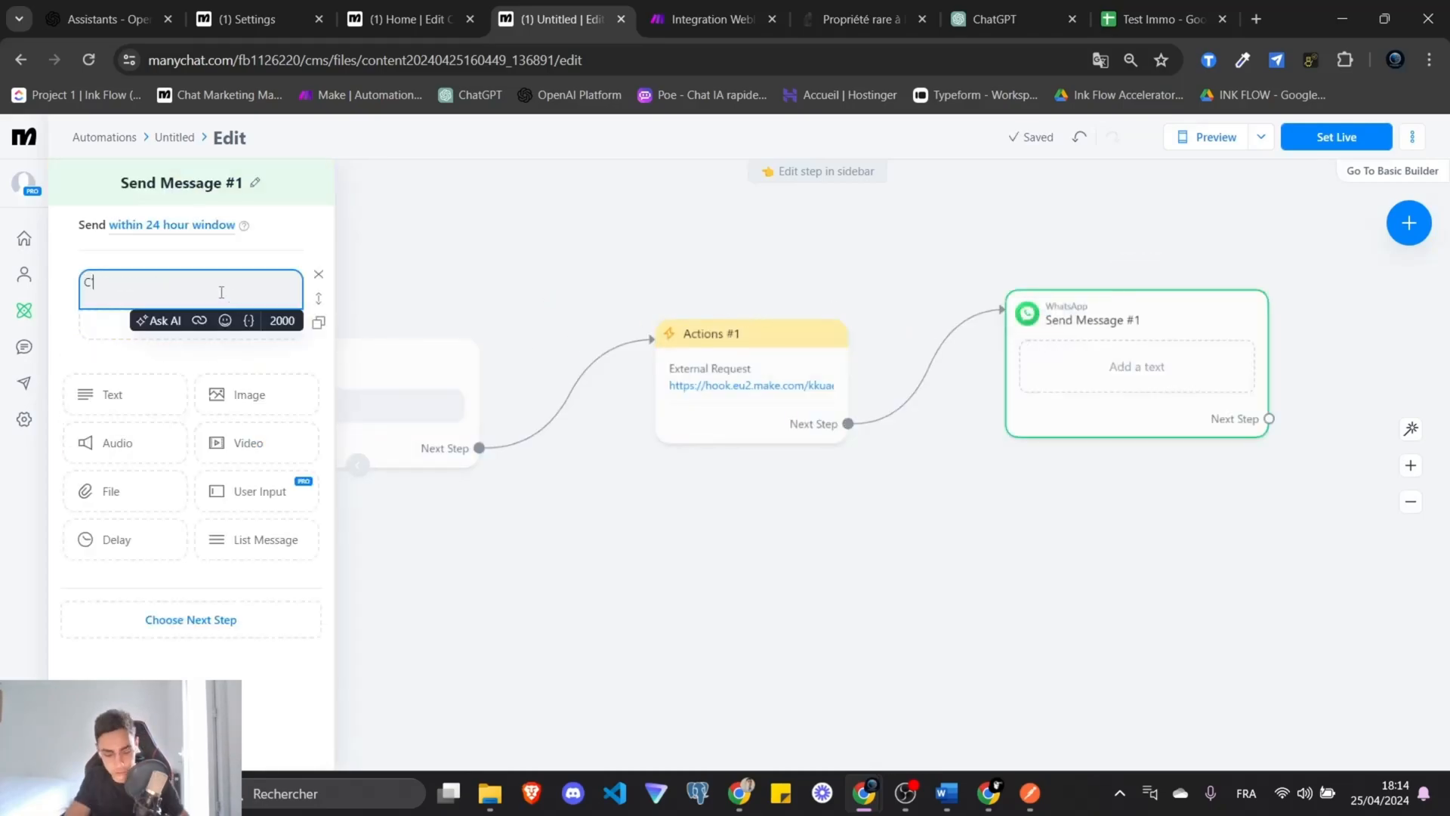
text('est enregistré !)
click(864, 537)
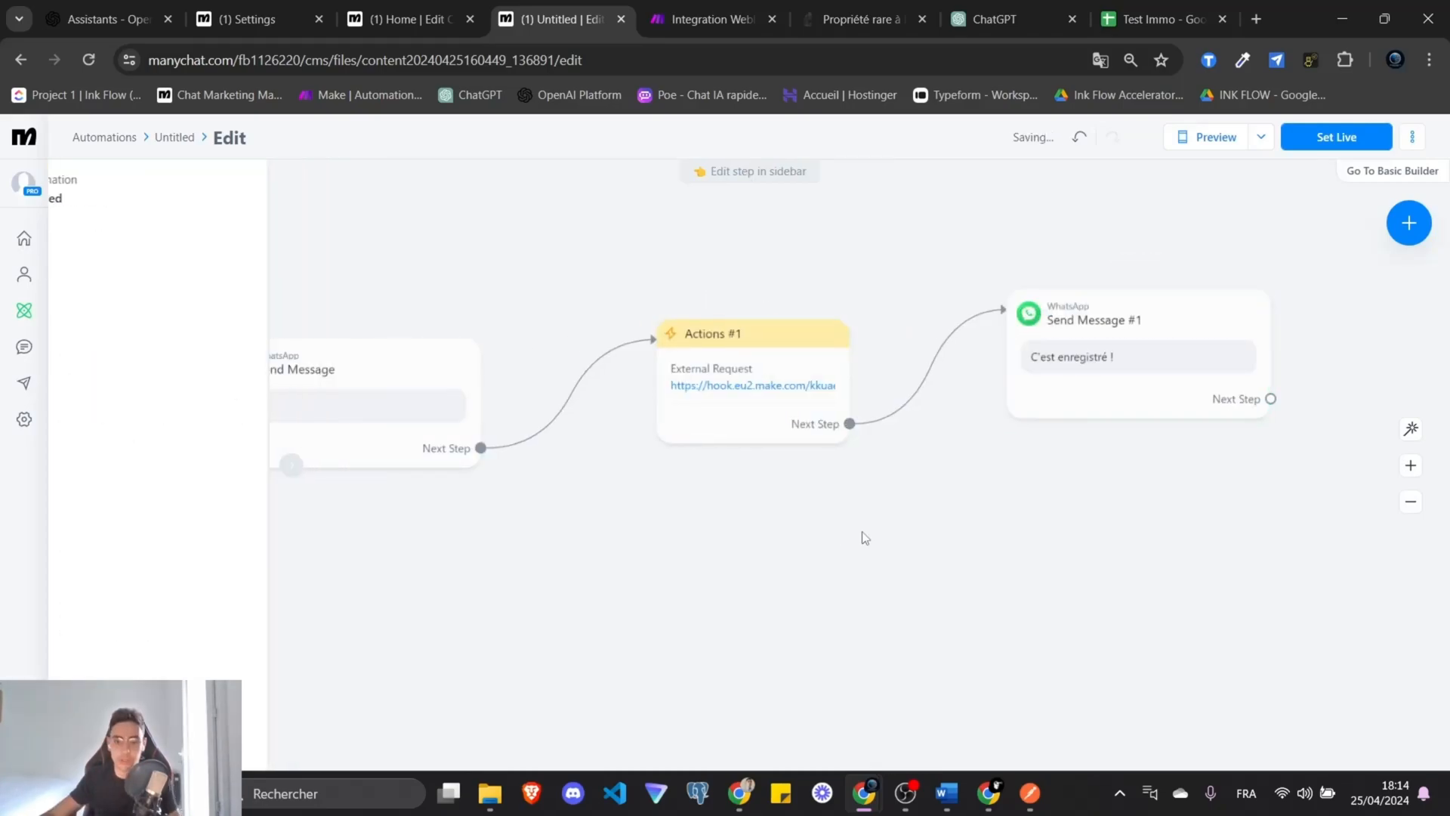
scroll(823, 568, down, 3)
Add a Start Automation step after the reply and choose the Home automation.
click(1021, 461)
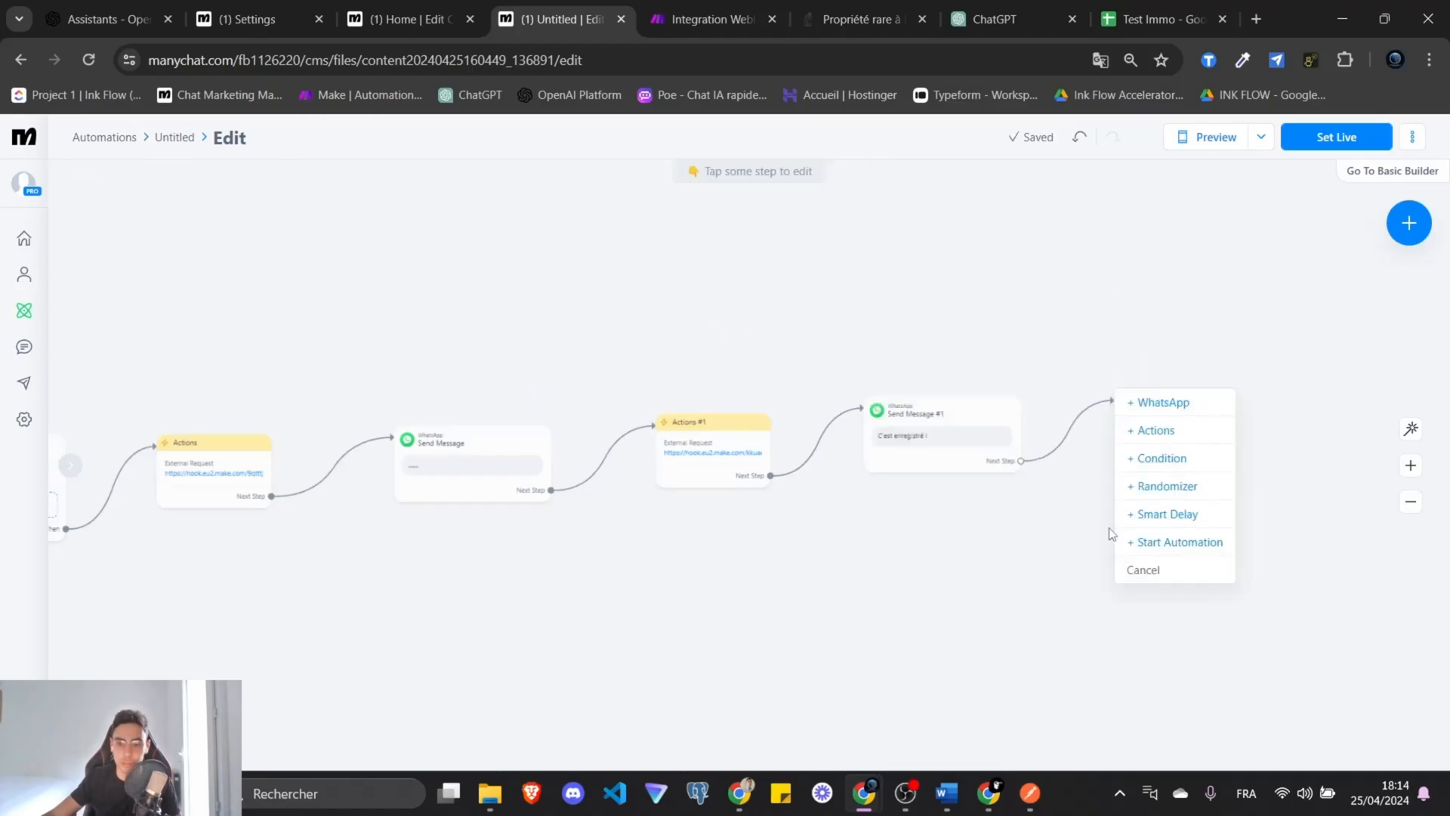
click(1179, 542)
click(224, 268)
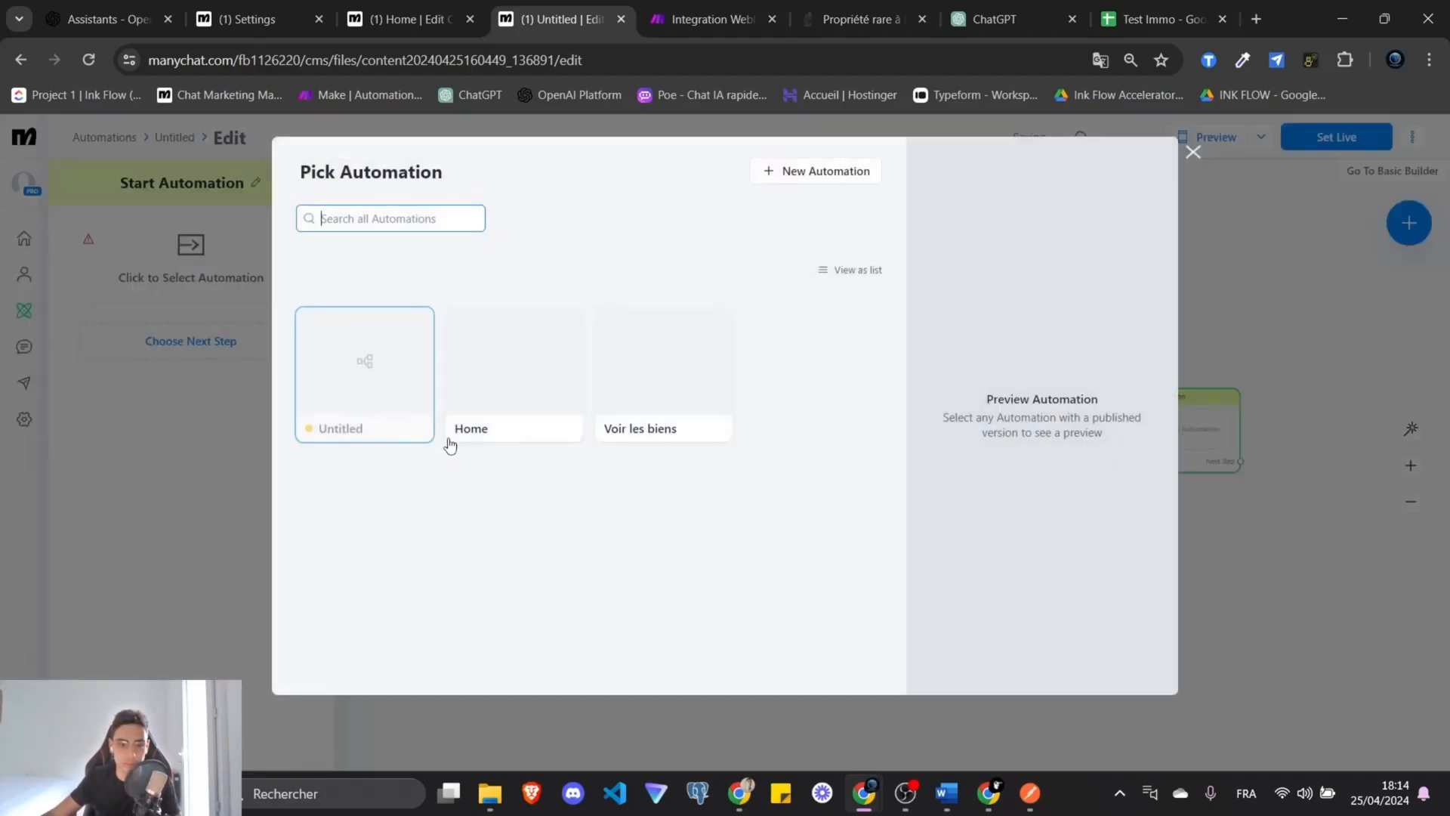
click(541, 420)
Open the Home automation's flow and delete its Send Message #1 WhatsApp step.
click(1067, 664)
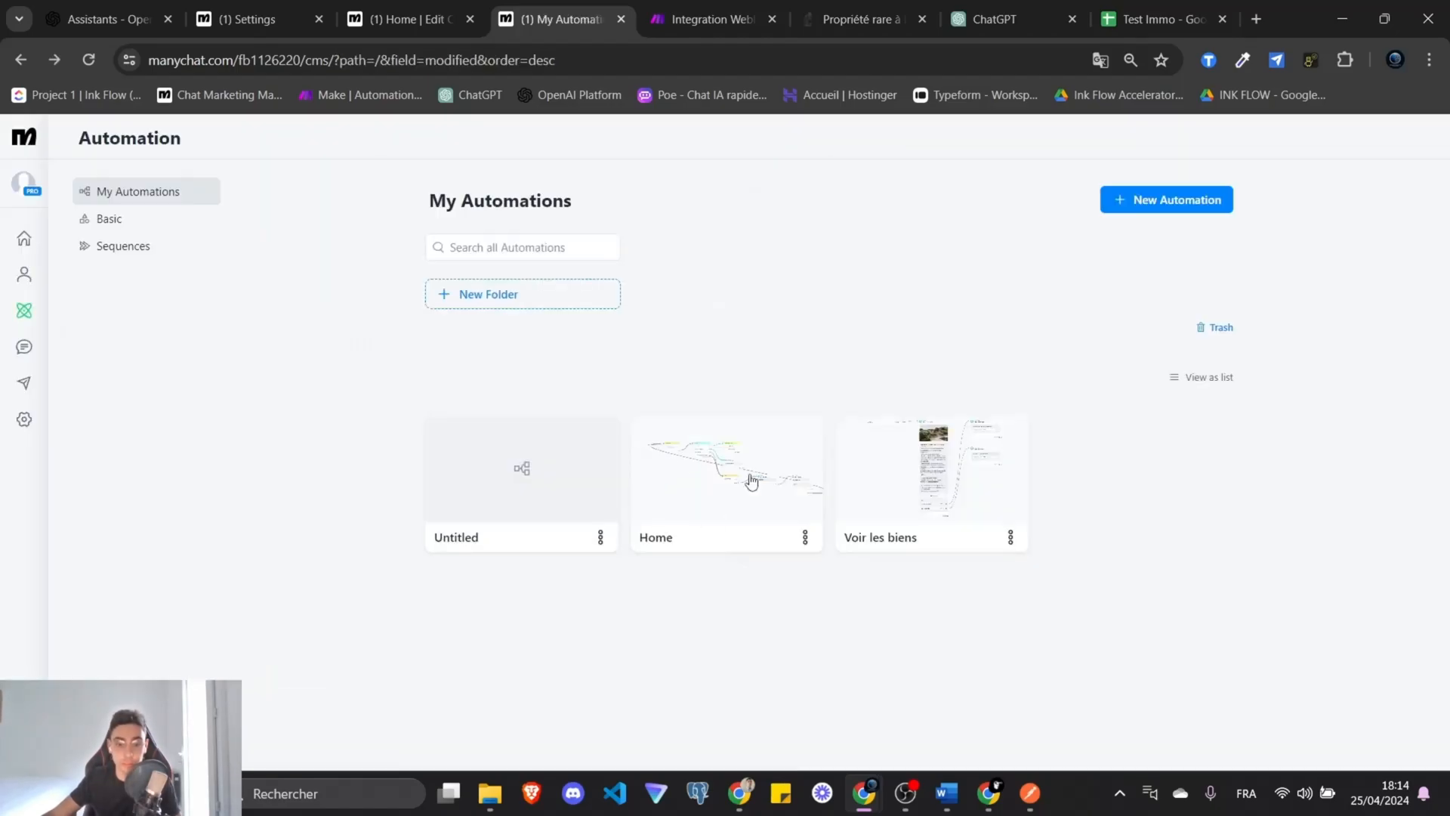
click(751, 480)
click(1327, 149)
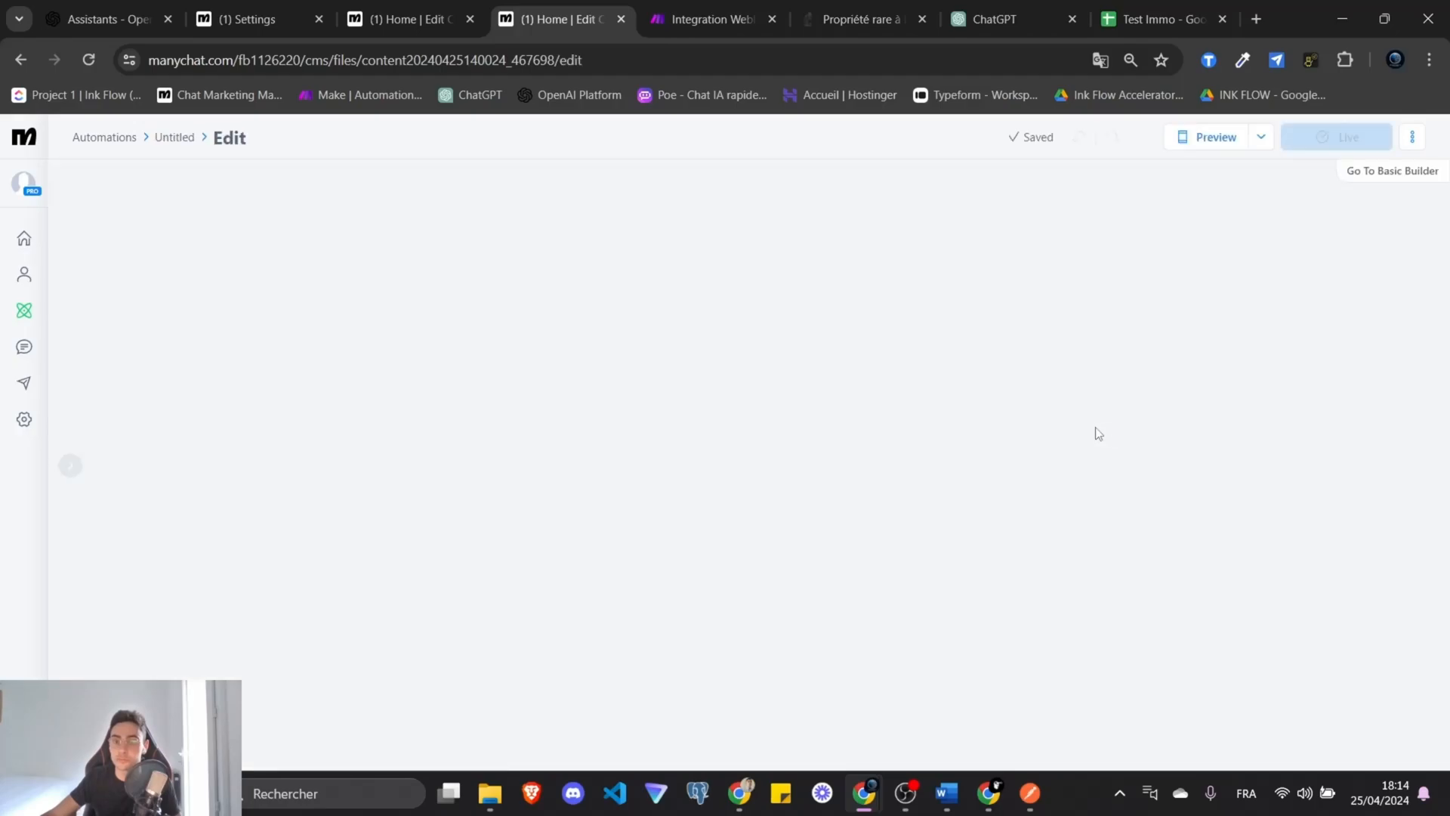
drag(732, 451, 971, 409)
click(1039, 321)
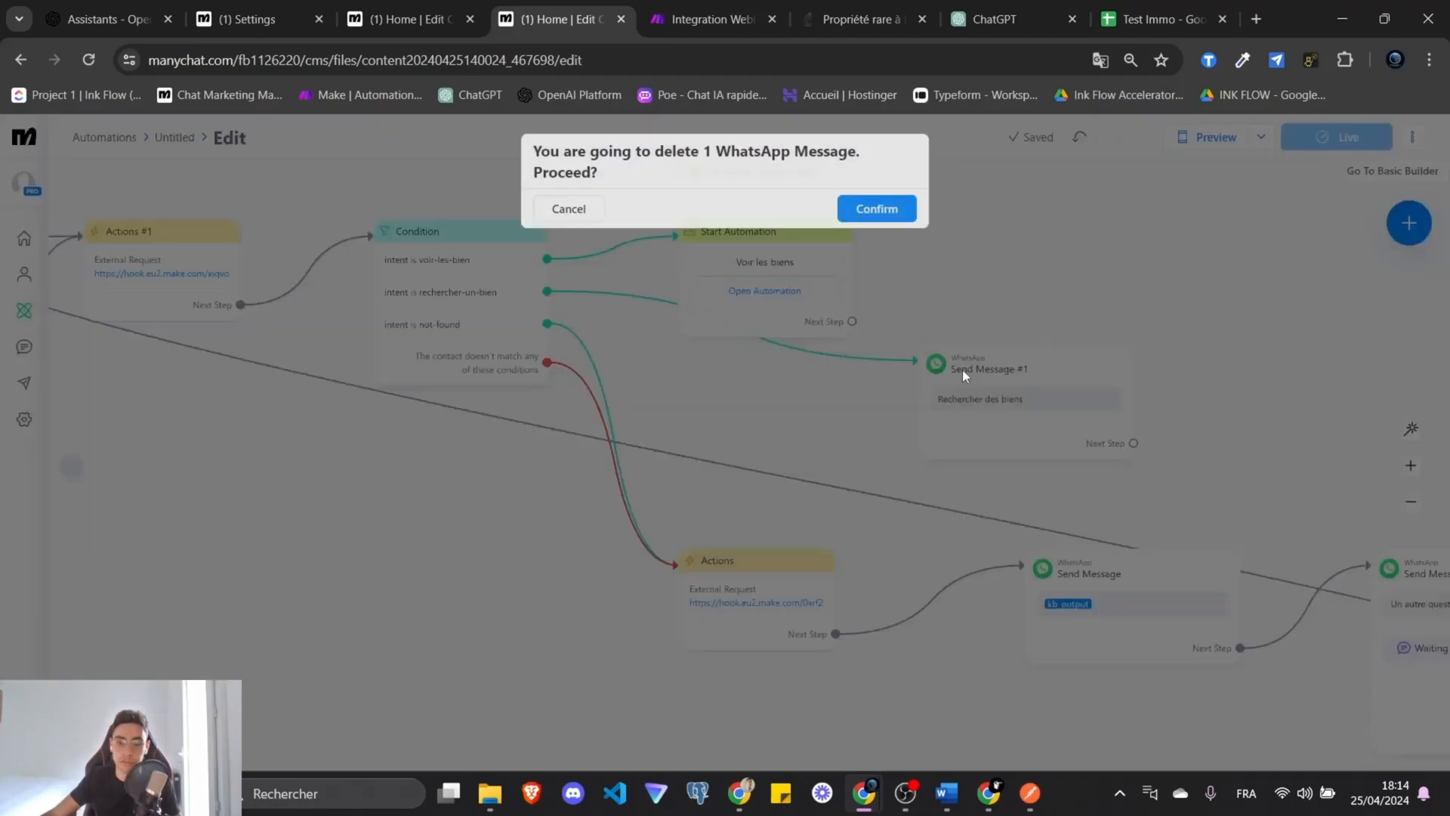
click(873, 210)
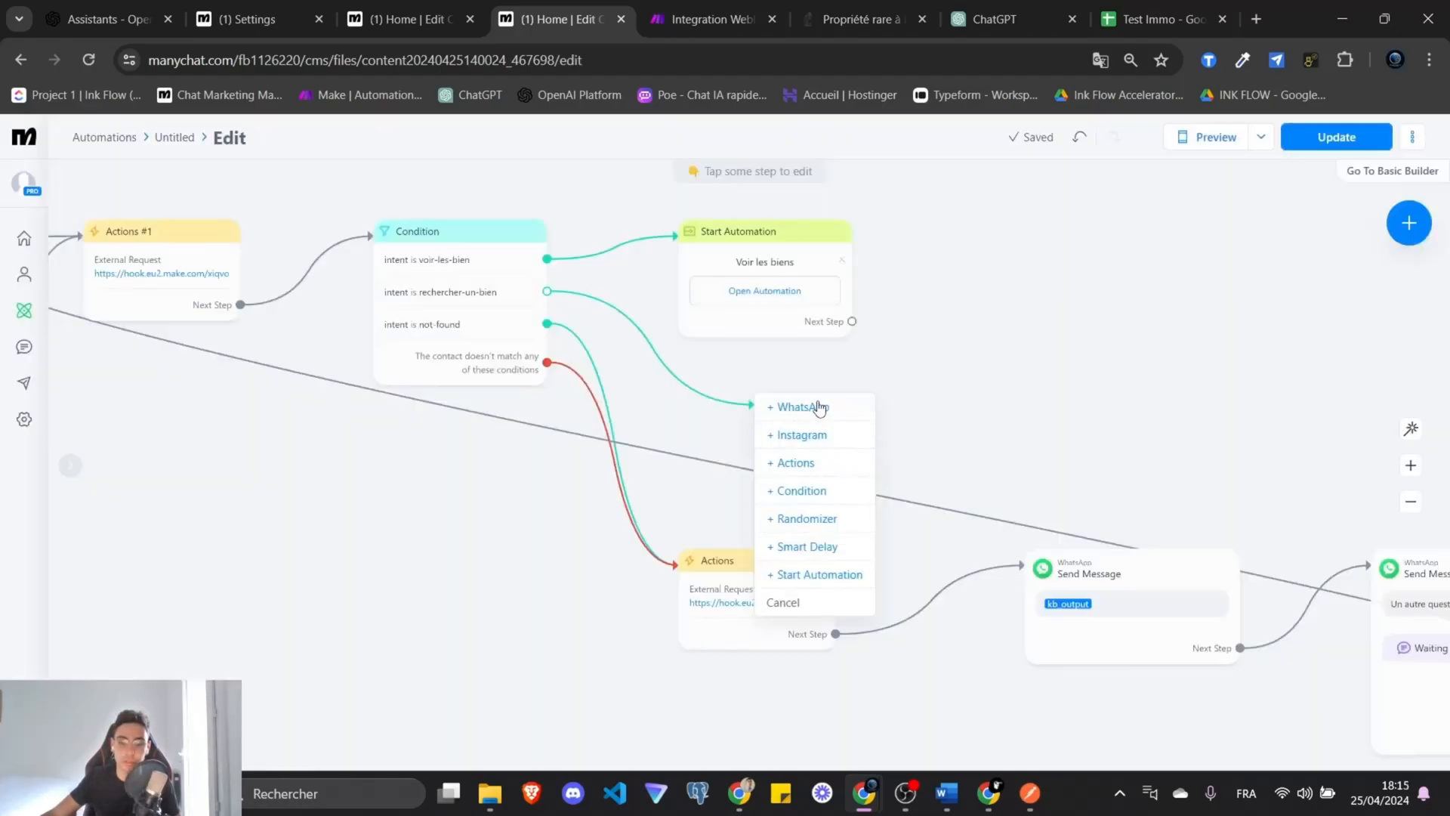
Add a Start Automation step in Home that starts the Untitled automation.
click(840, 574)
click(170, 265)
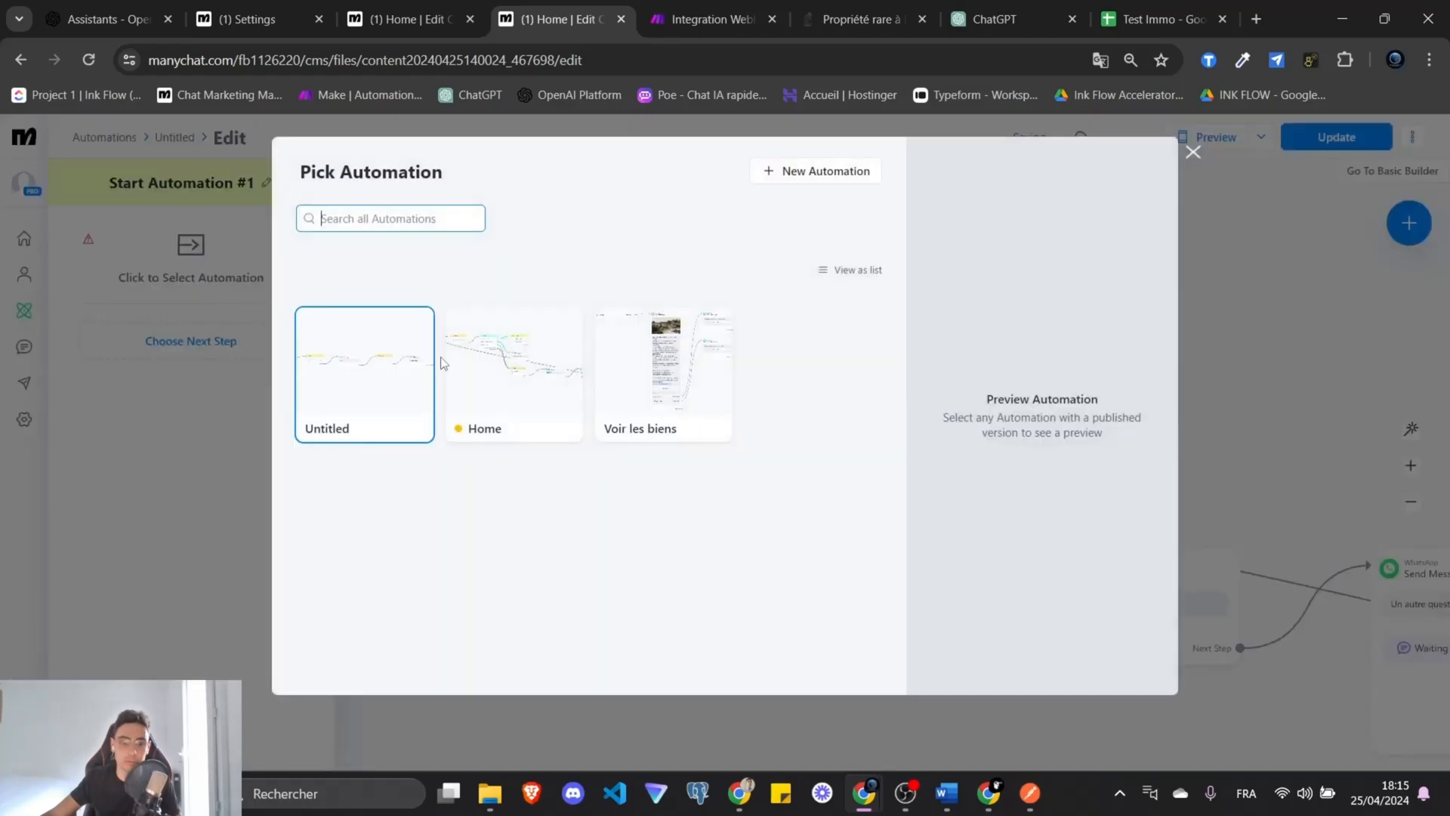
click(370, 377)
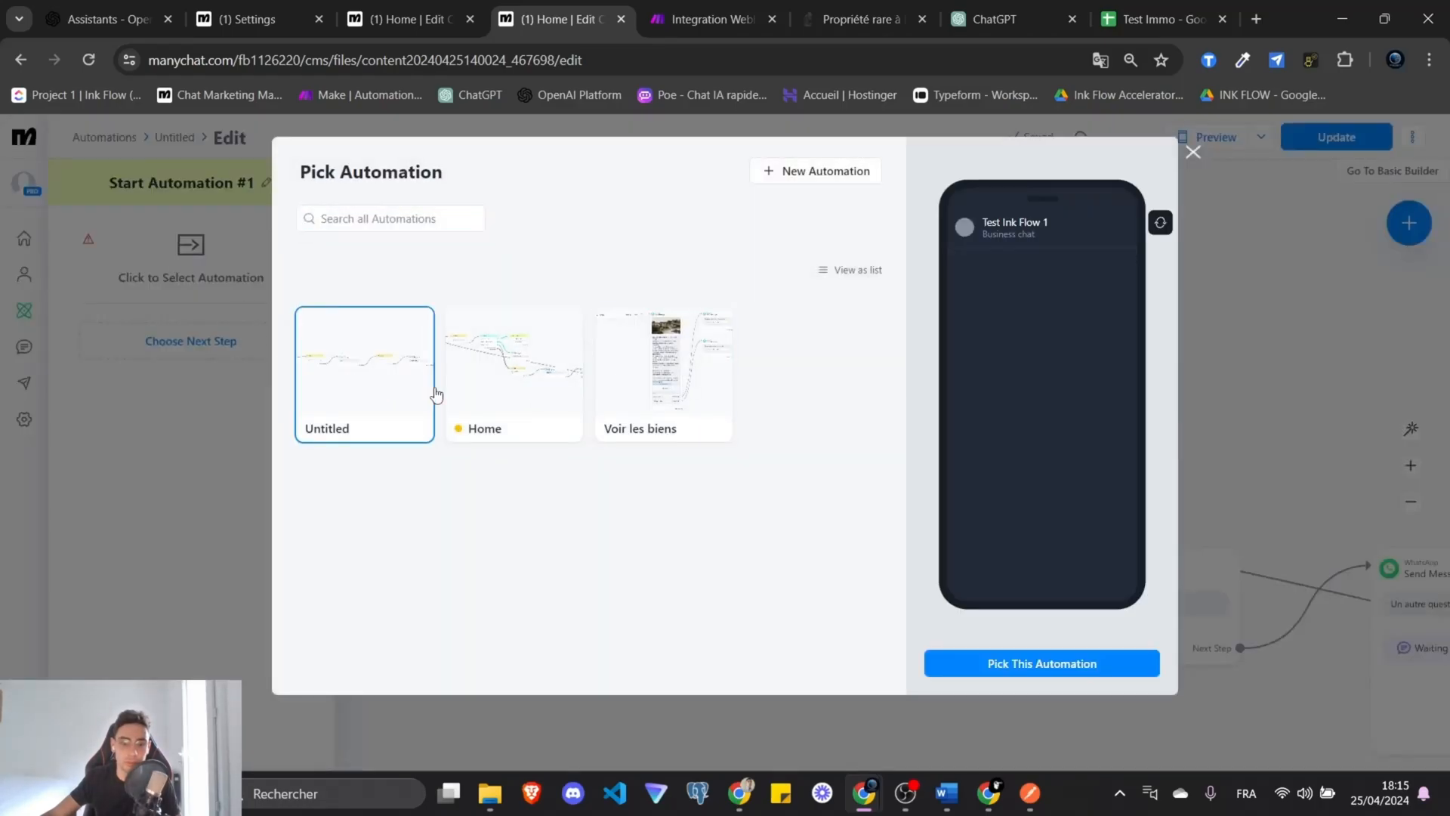
click(1042, 663)
Publish Home, then review the newest WhatsApp conversation's custom field changes like budget 3000.
click(1341, 139)
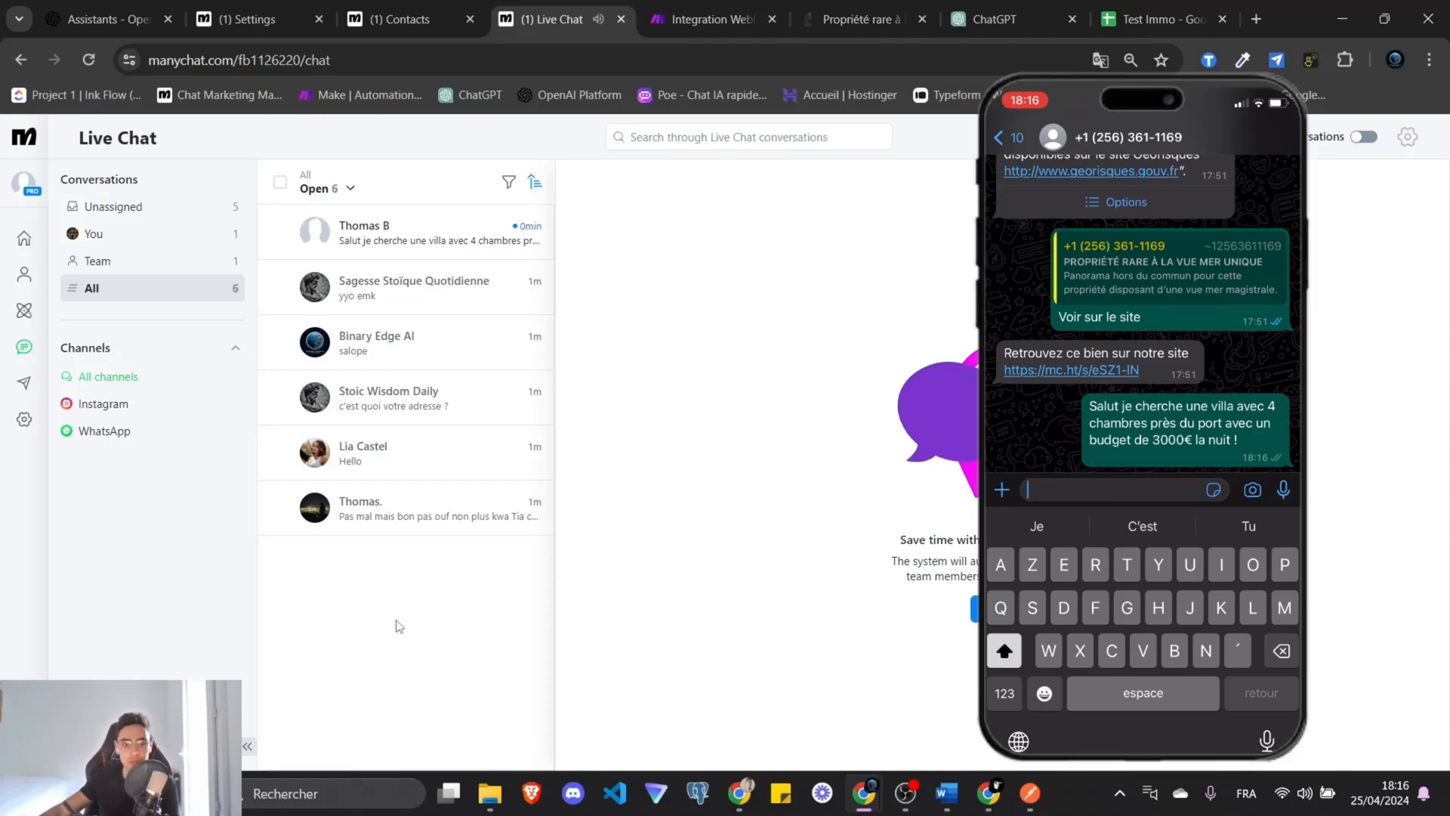
click(429, 248)
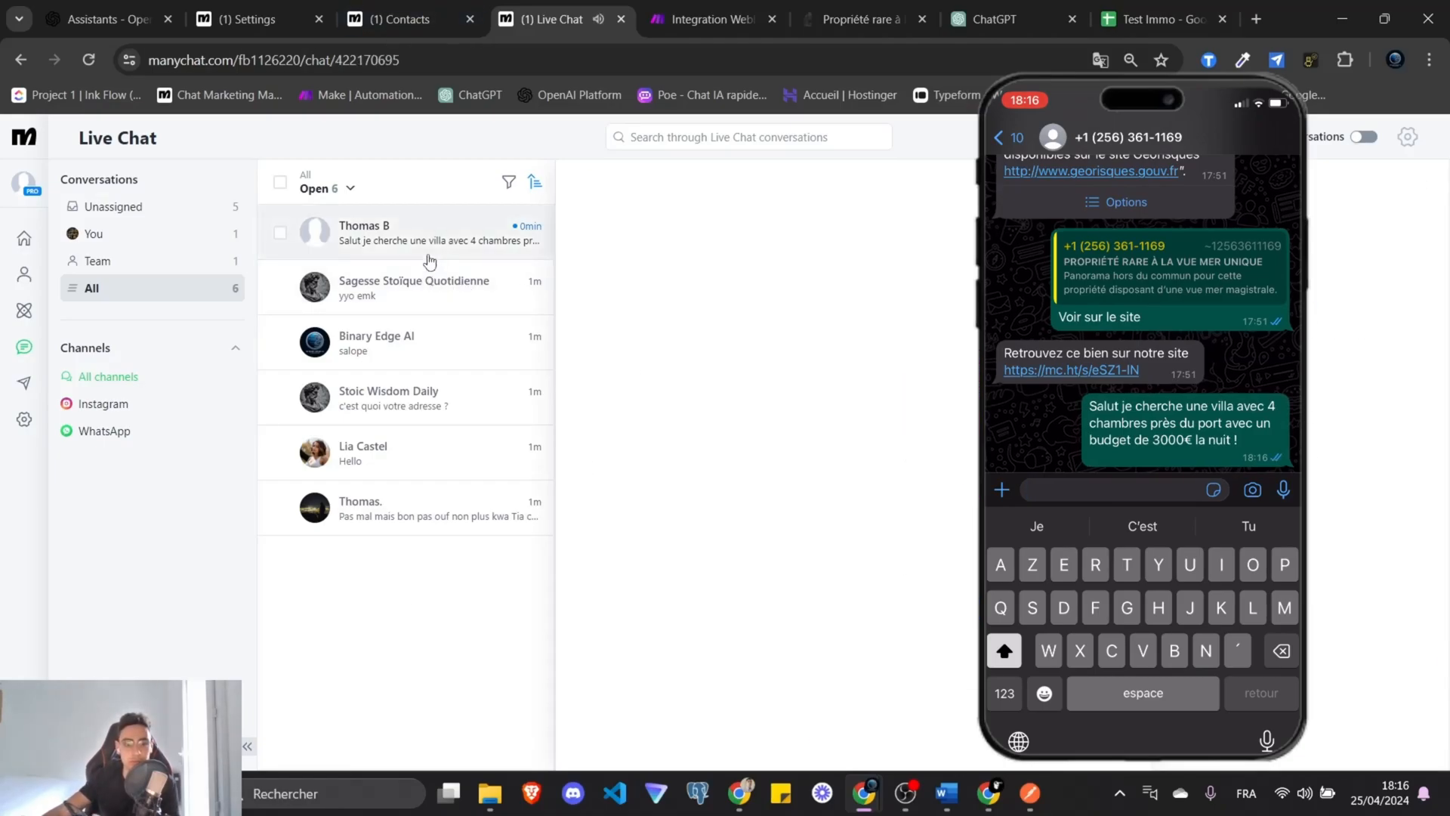
click(648, 32)
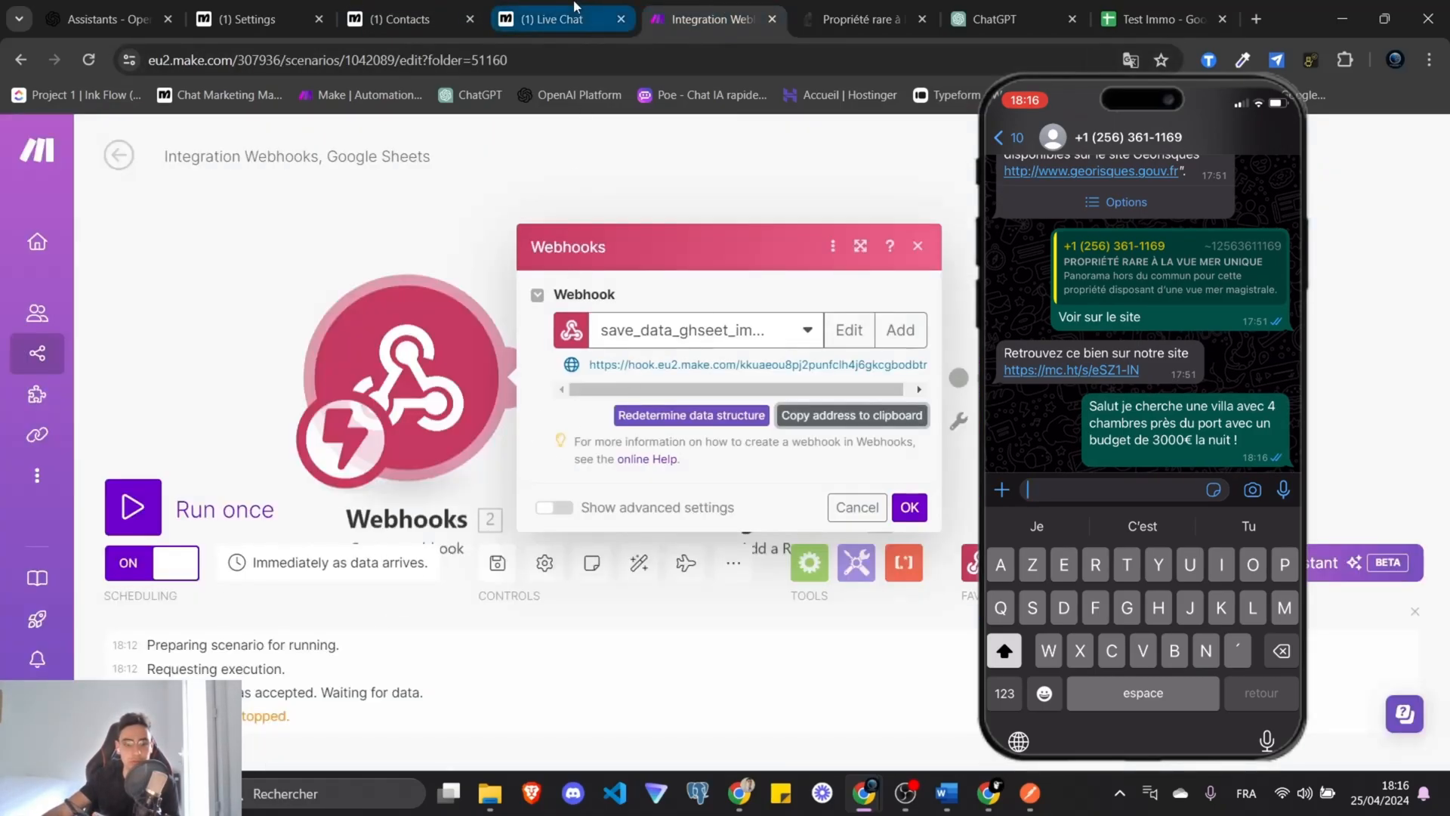
click(583, 18)
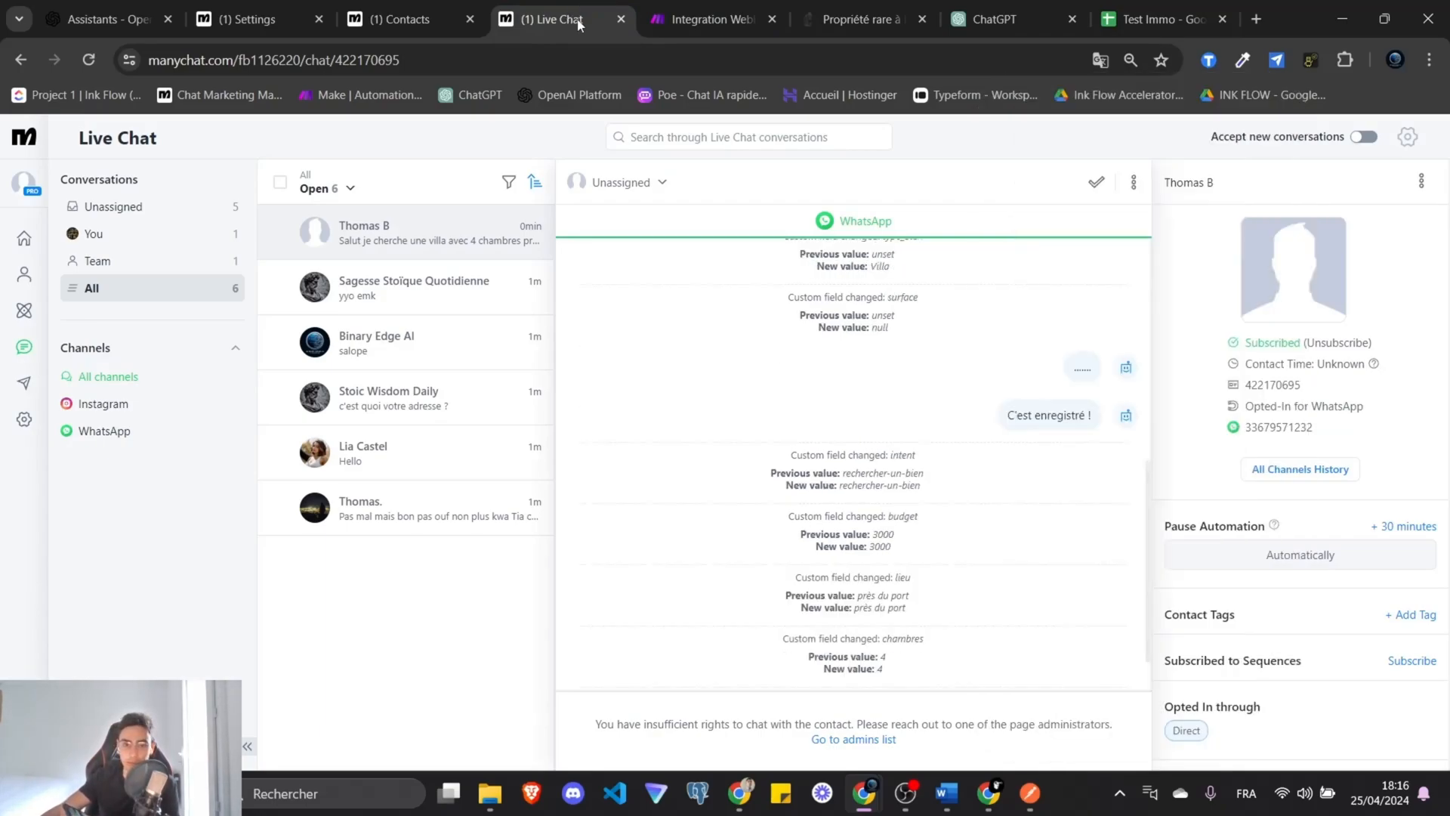
scroll(891, 545, down, 1)
scroll(891, 547, up, 1)
scroll(891, 528, up, 2)
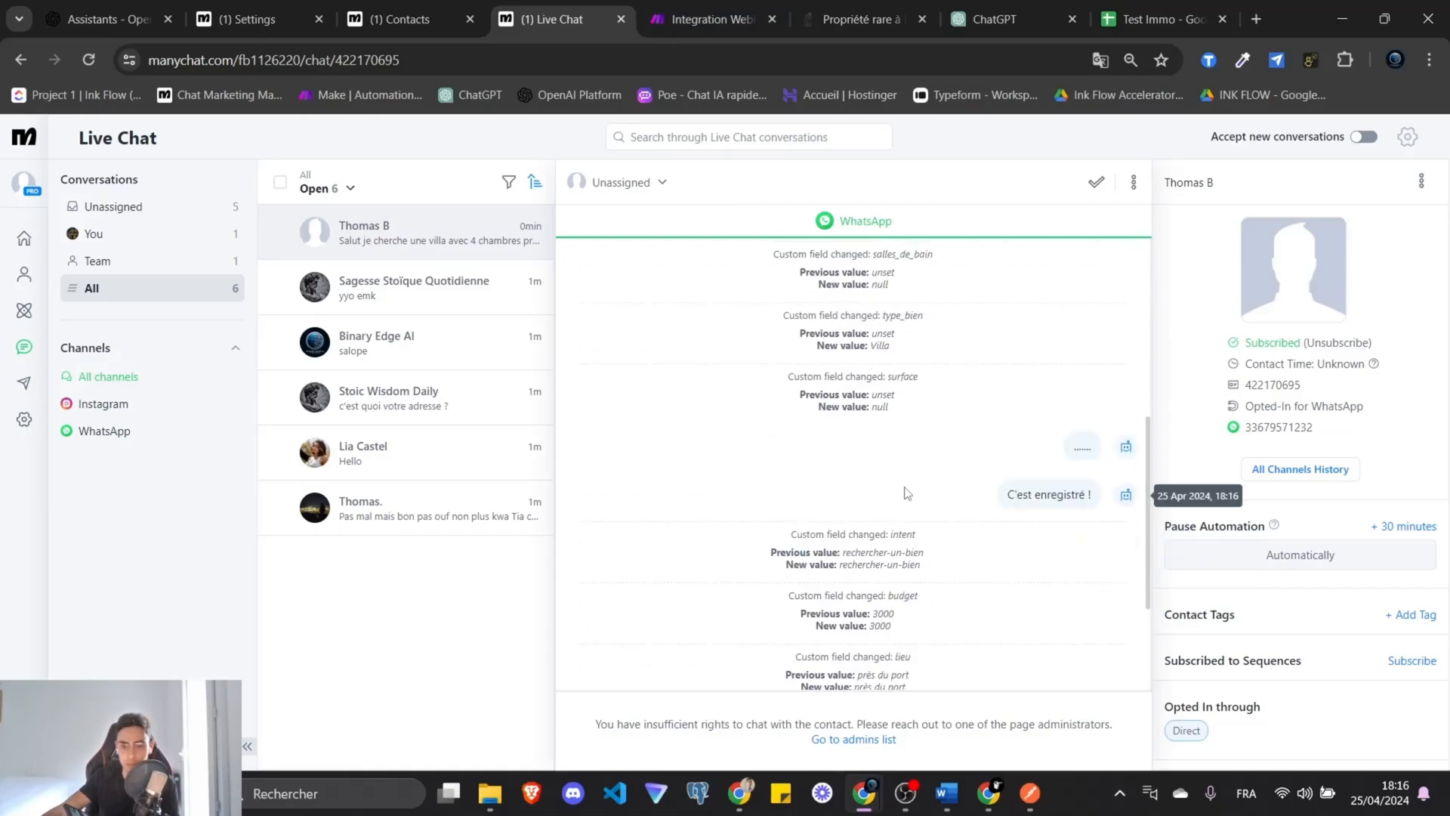
scroll(906, 491, down, 2)
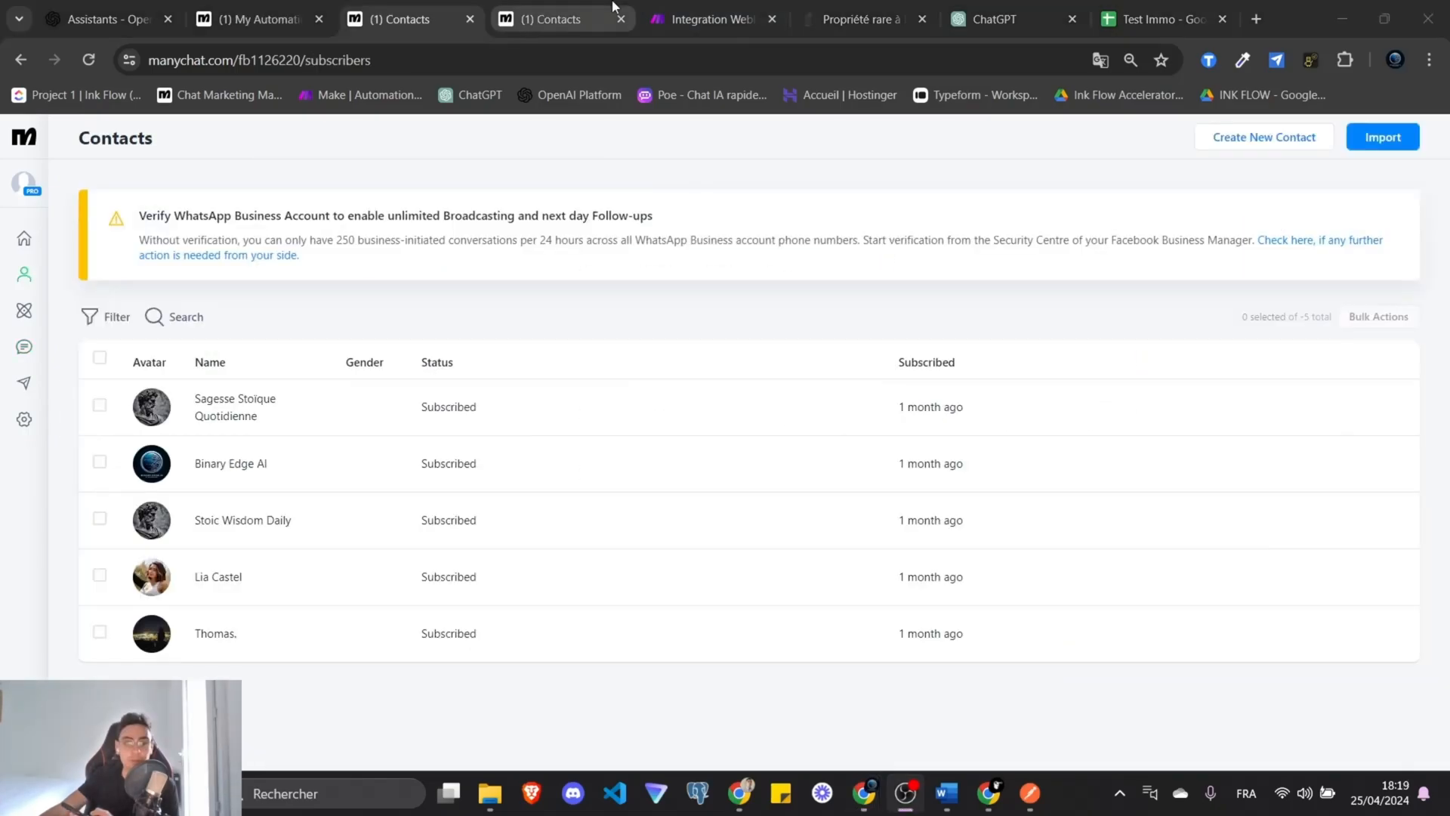
Check that the Make scenario's Google Sheets module targets sheet Feuille 1.
click(704, 18)
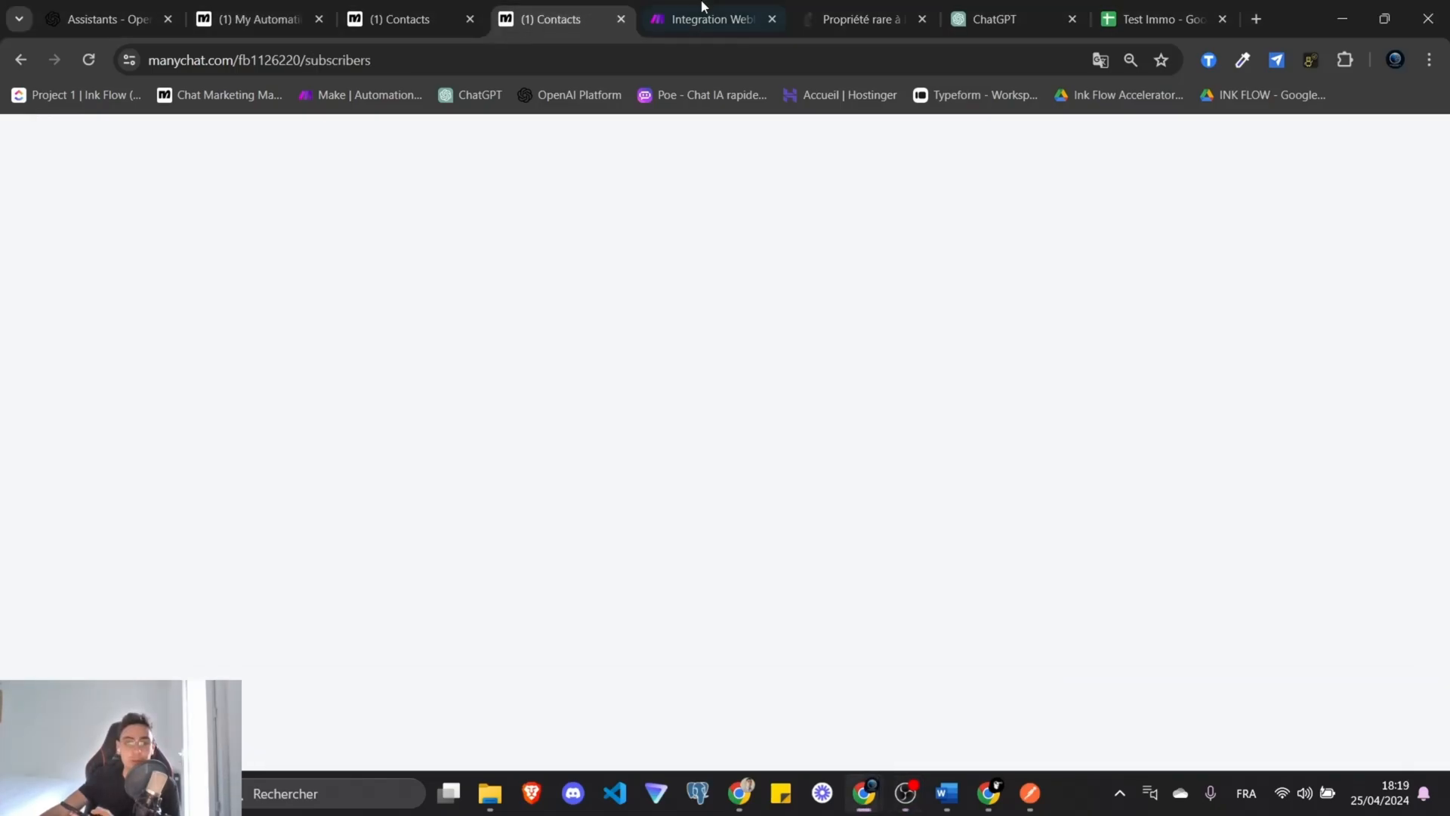
click(615, 440)
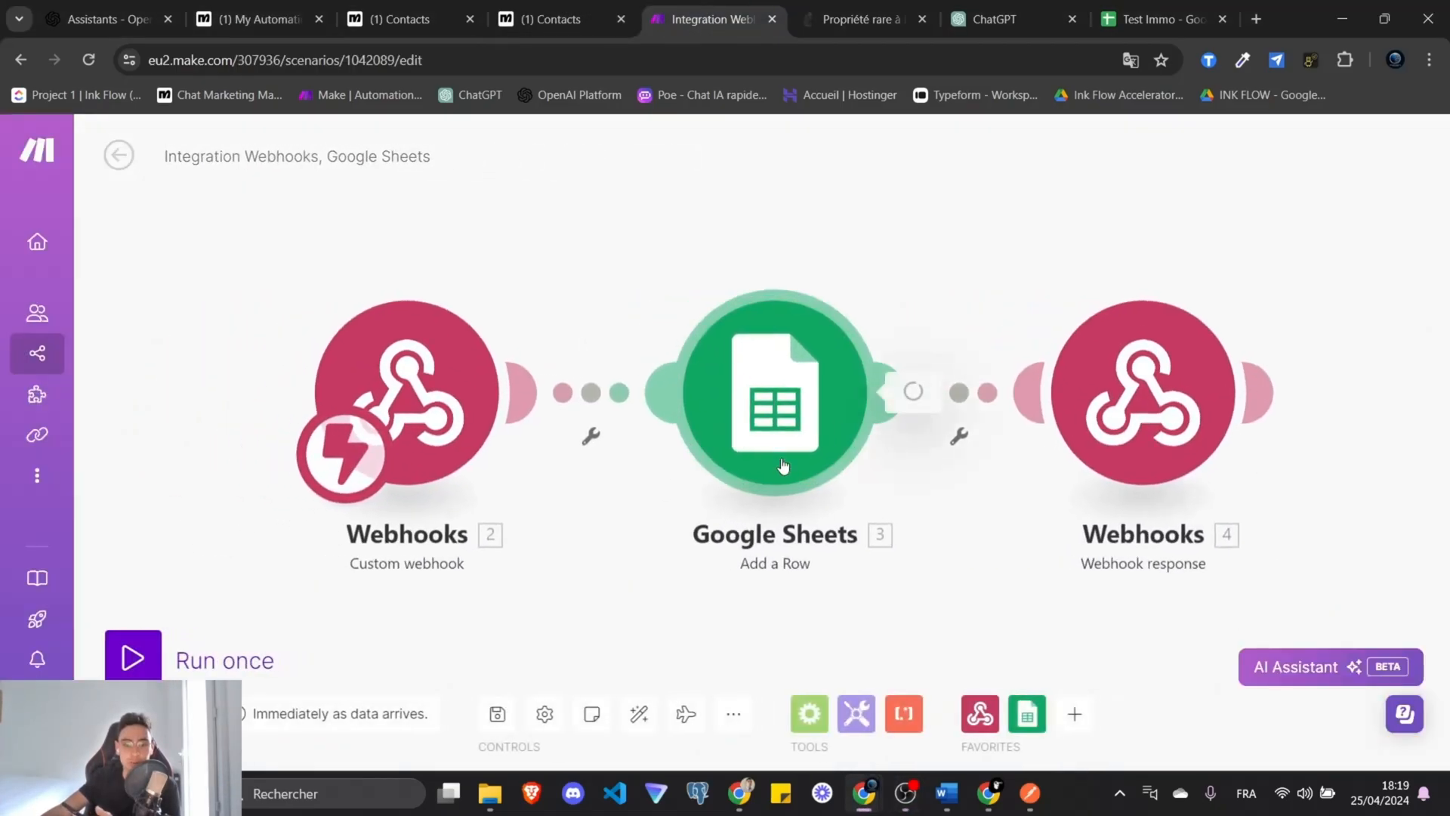
click(770, 403)
click(1004, 563)
drag(1004, 563, 981, 563)
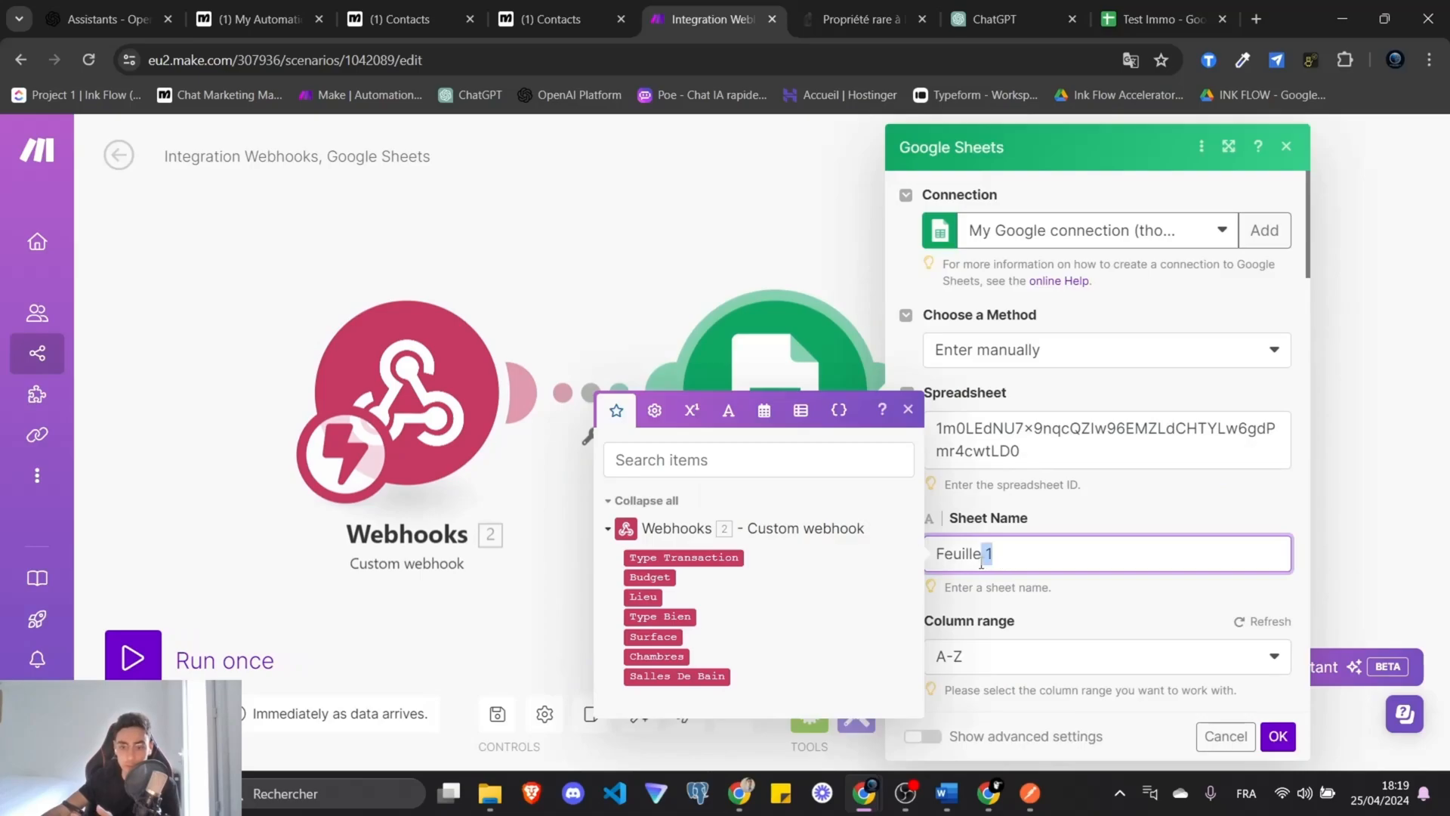
click(1276, 737)
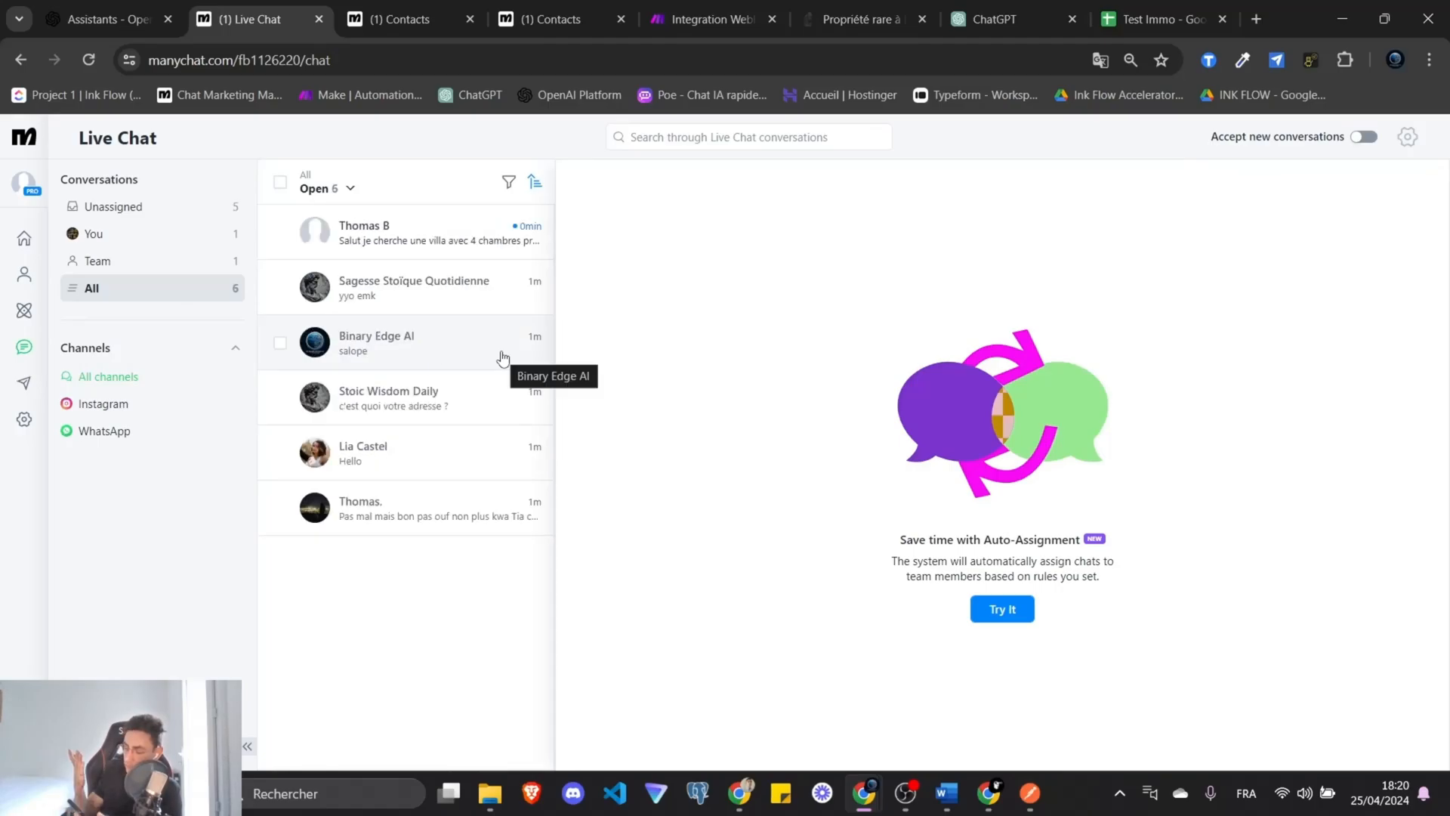
Auto-fit columns A, E and G of Test Immo to row 1's values.
click(1108, 6)
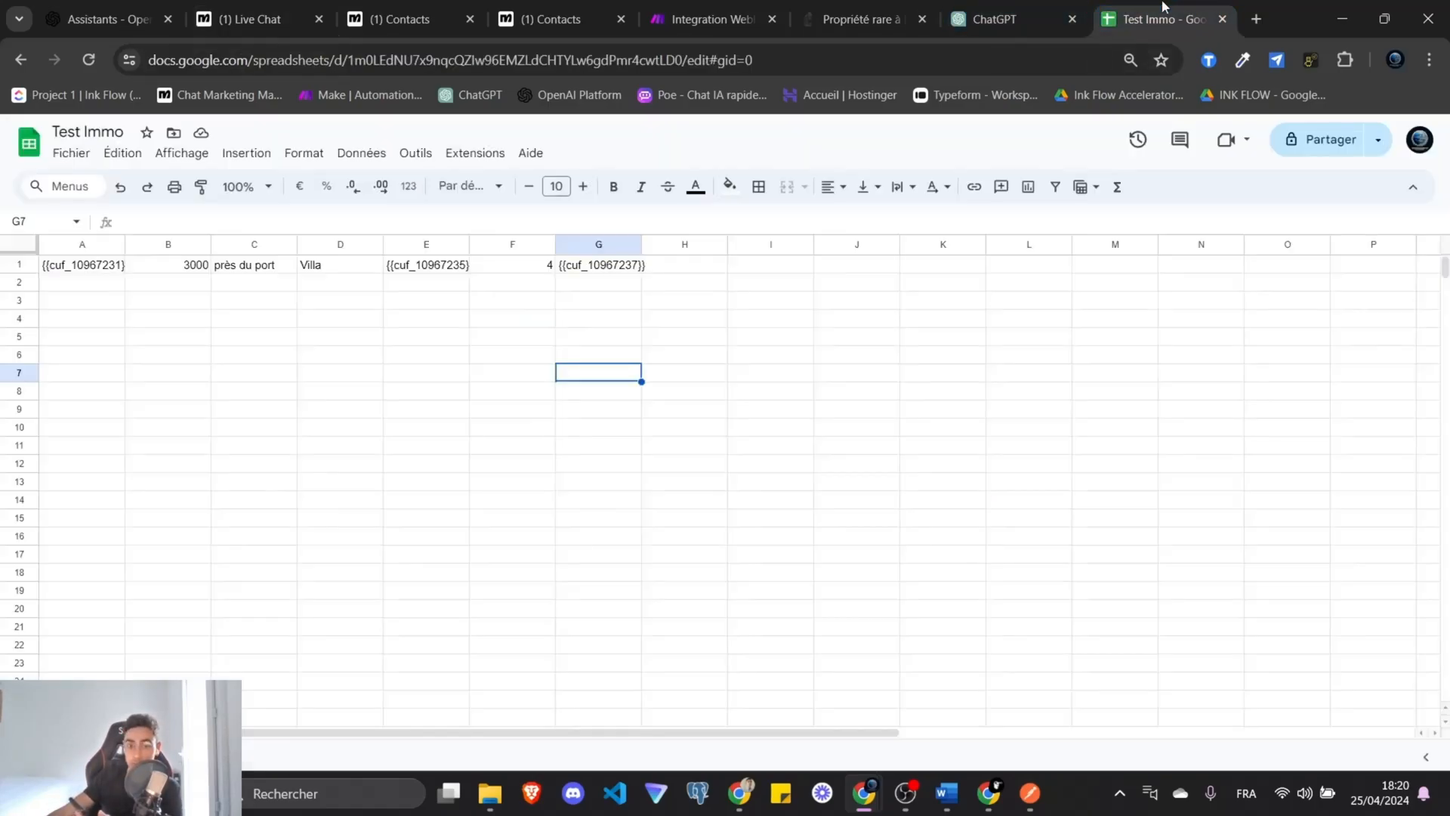
click(72, 266)
drag(72, 268, 619, 276)
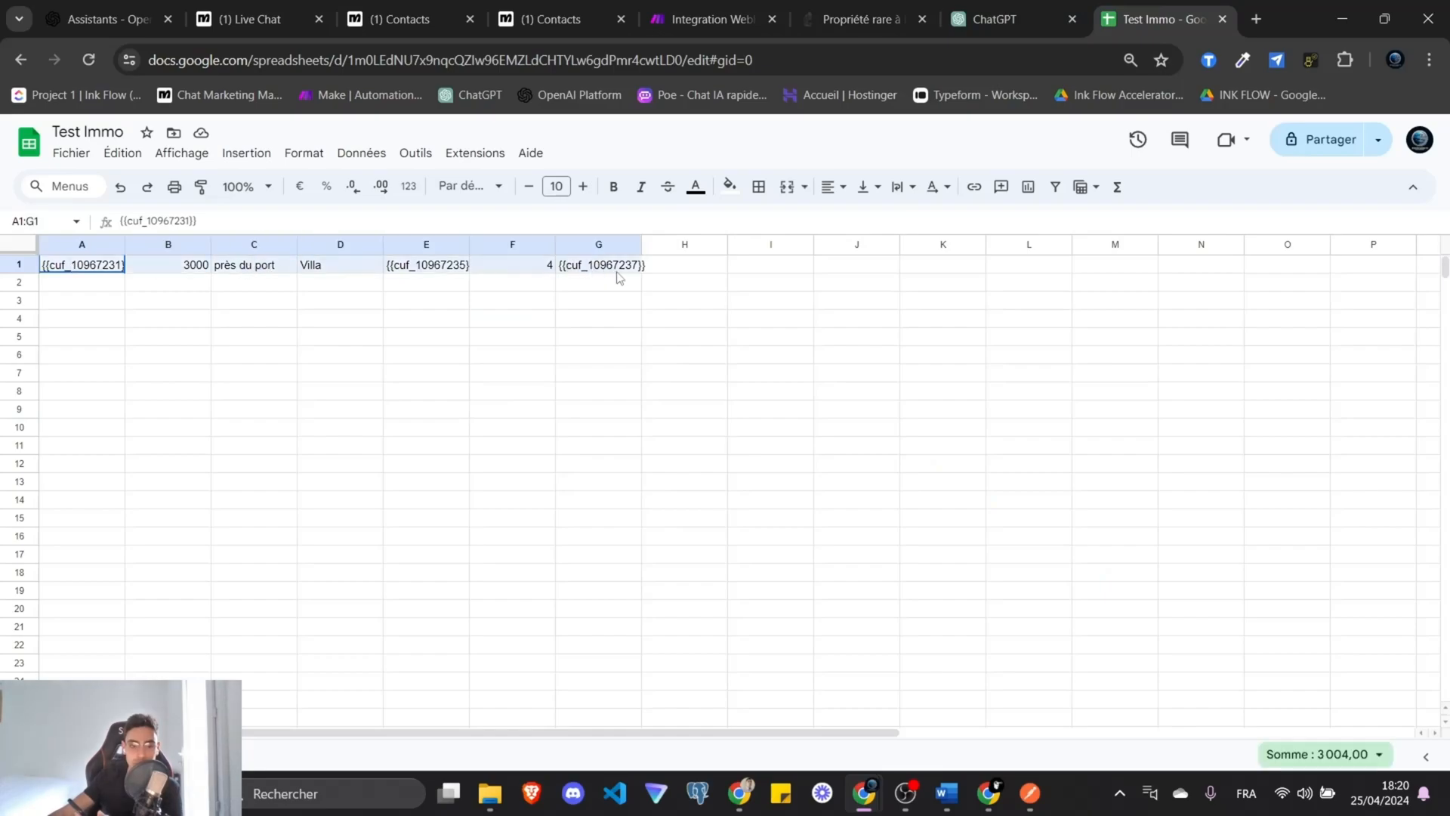
click(759, 280)
double_click(124, 243)
click(96, 265)
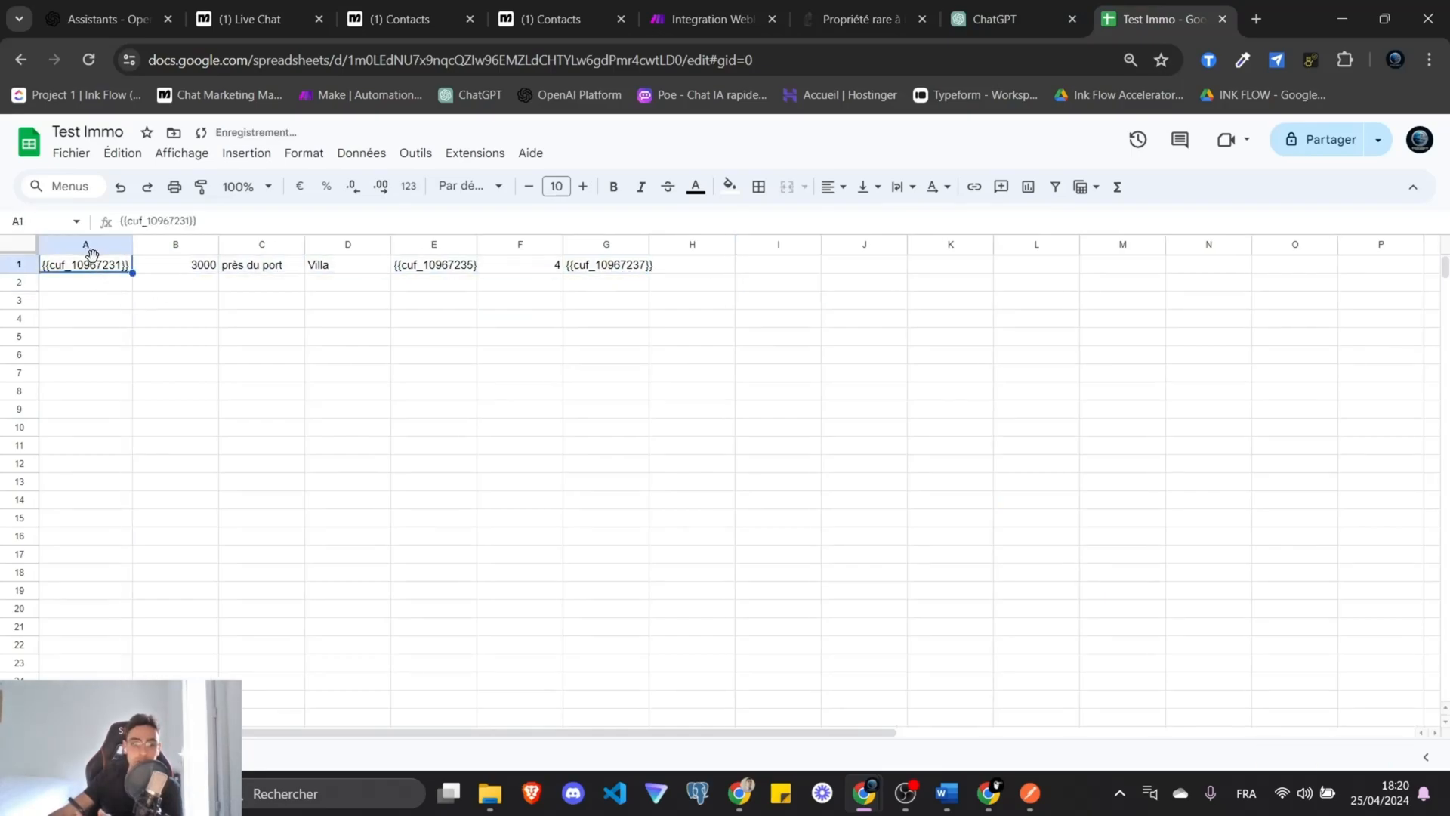
double_click(476, 244)
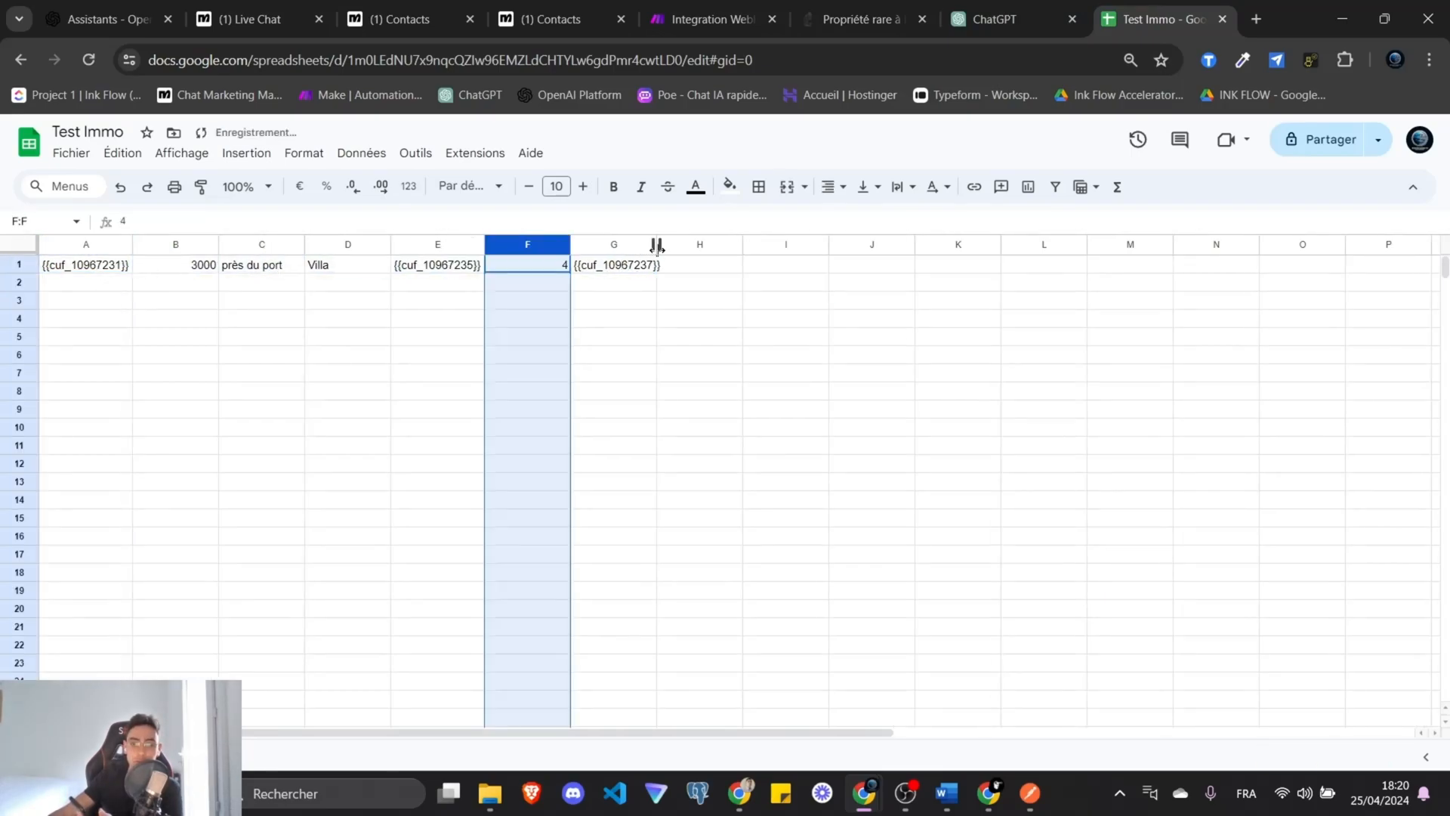
double_click(655, 244)
click(630, 271)
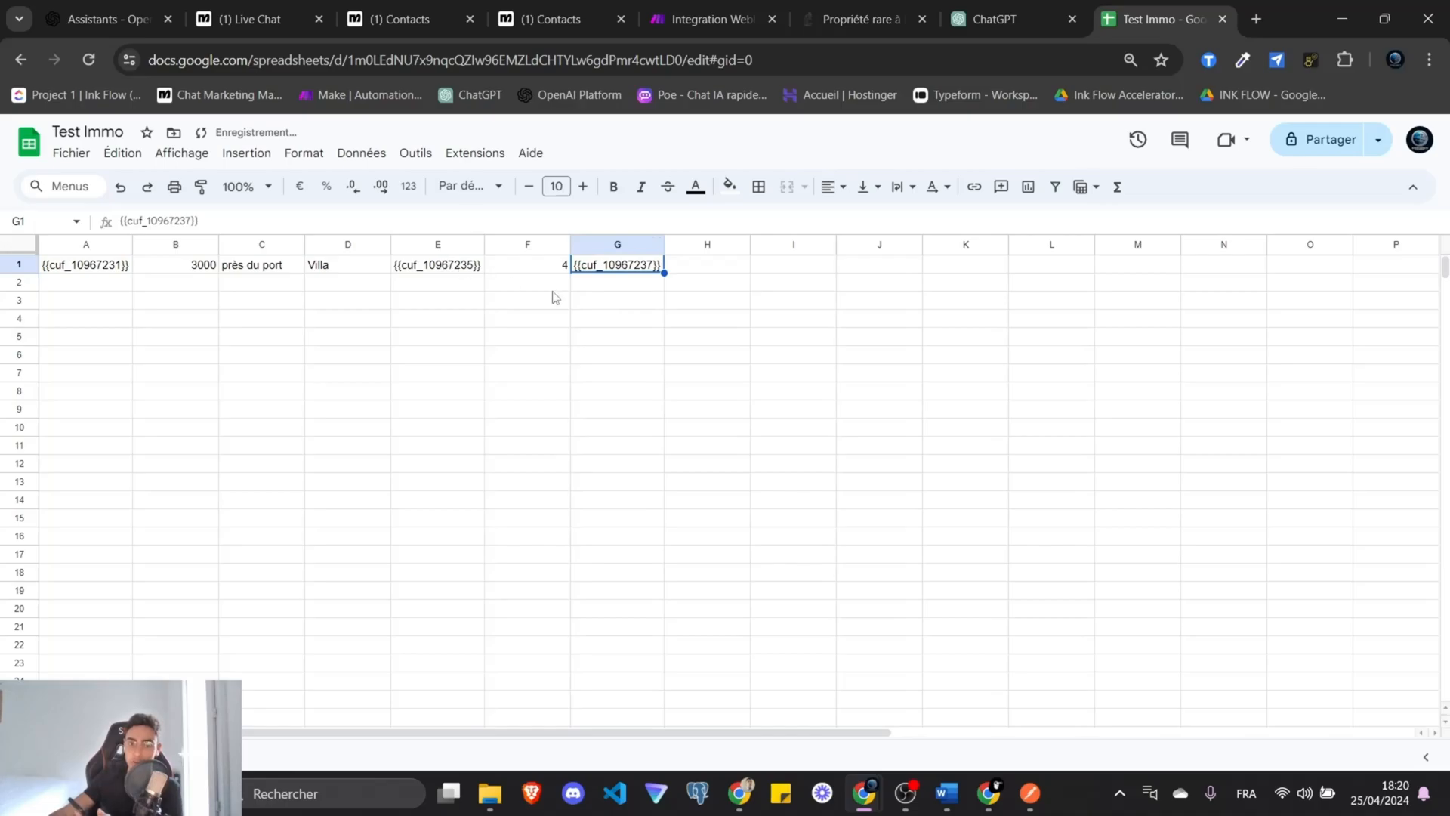
Insert a new Actions step after the ManyChat flow's trigger.
key(ctrl+2)
scroll(605, 556, up, 4)
drag(257, 529, 829, 529)
drag(667, 330, 256, 342)
drag(386, 492, 487, 311)
Give Actions #2 a Set User Field action for the lieu field.
click(534, 376)
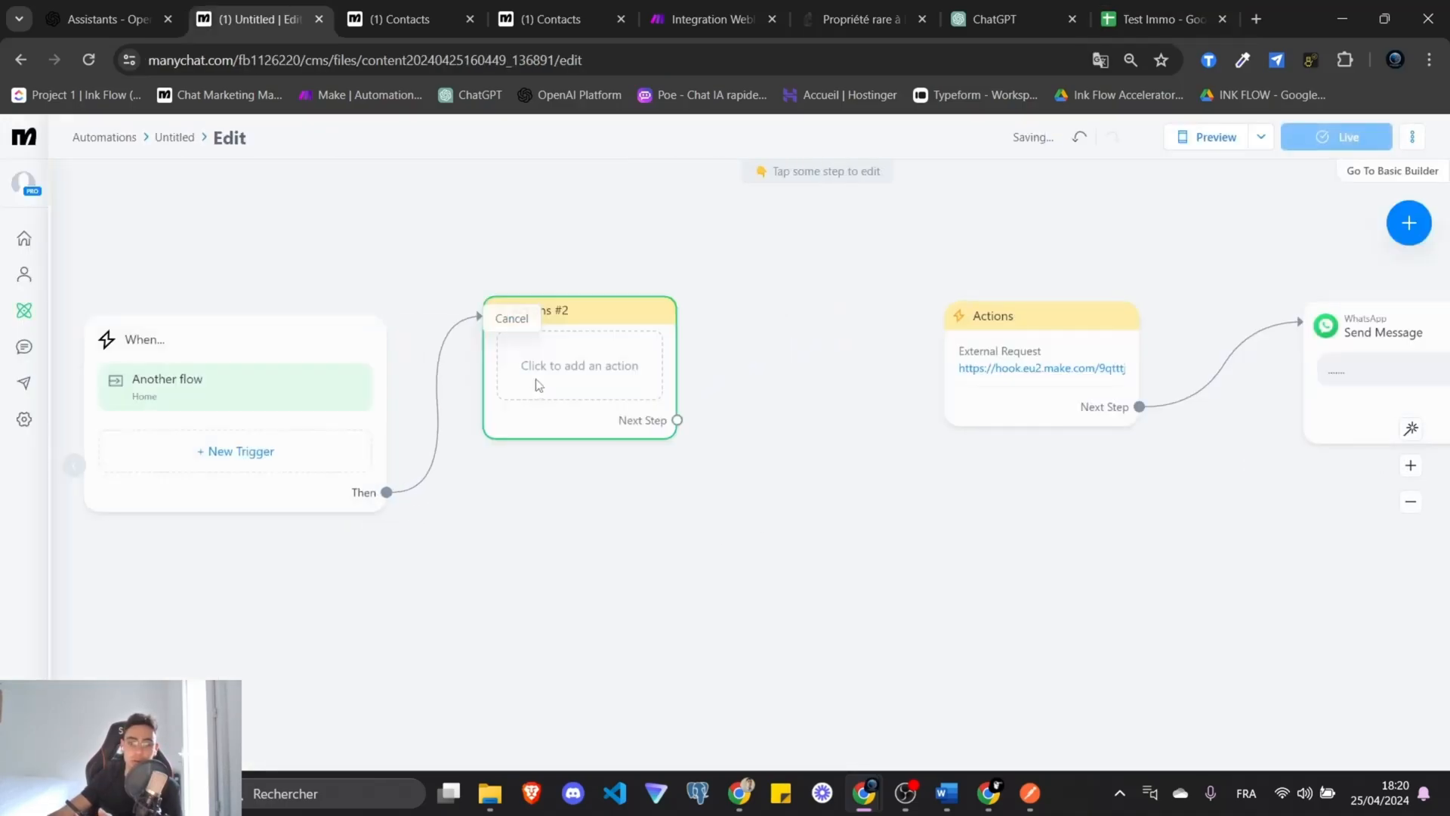
click(534, 379)
click(680, 334)
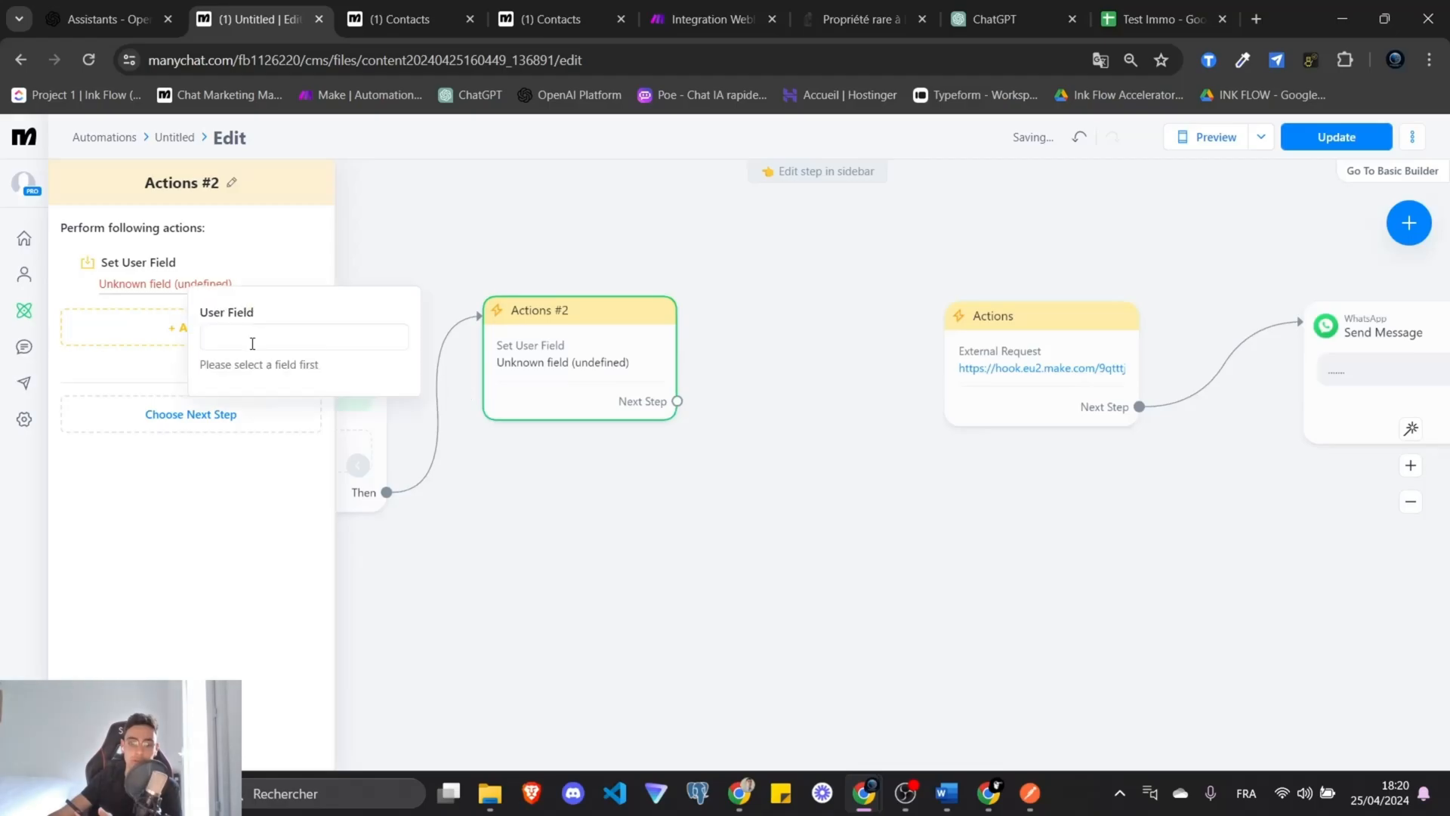
click(253, 339)
click(294, 487)
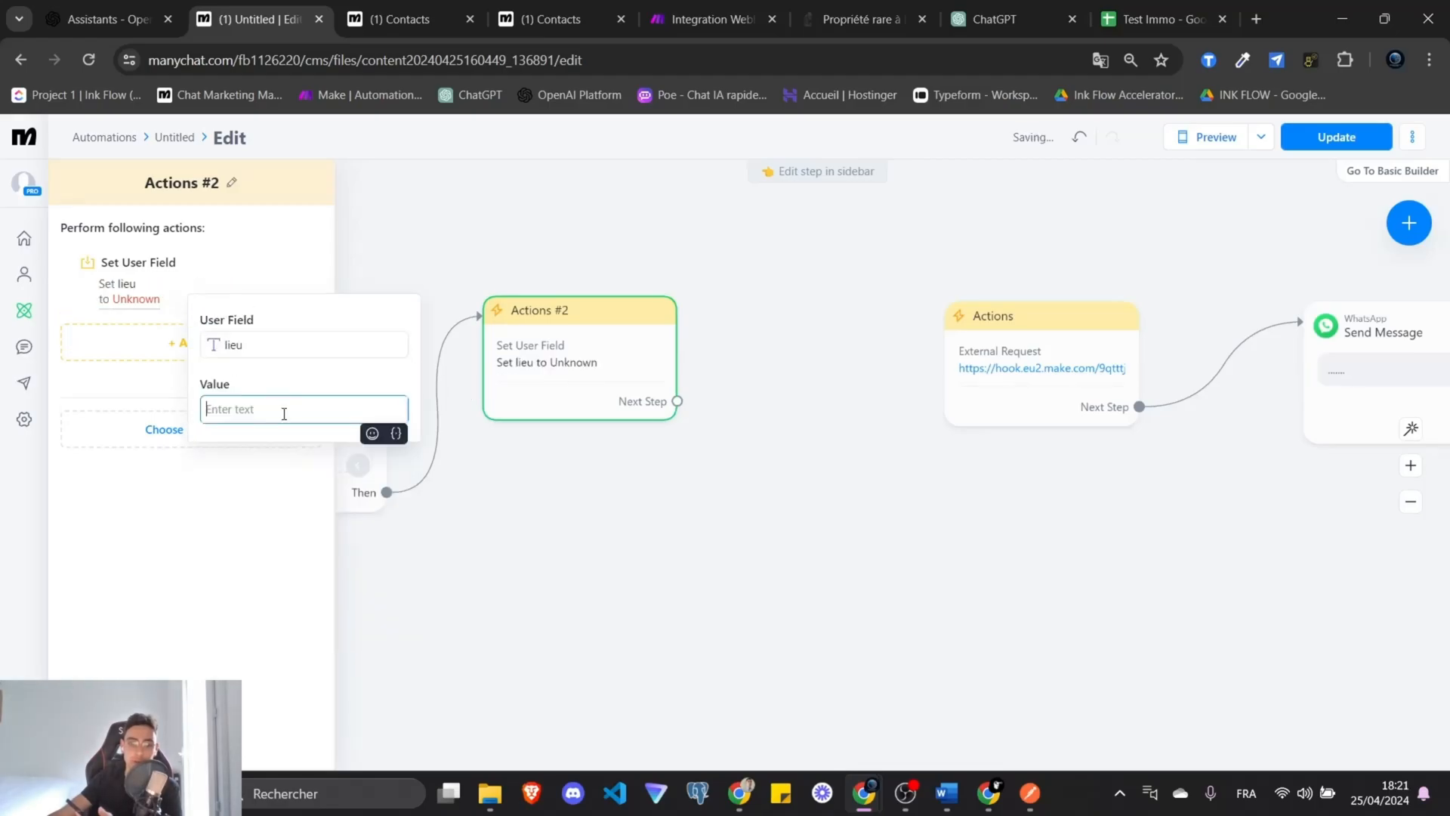
click(1159, 19)
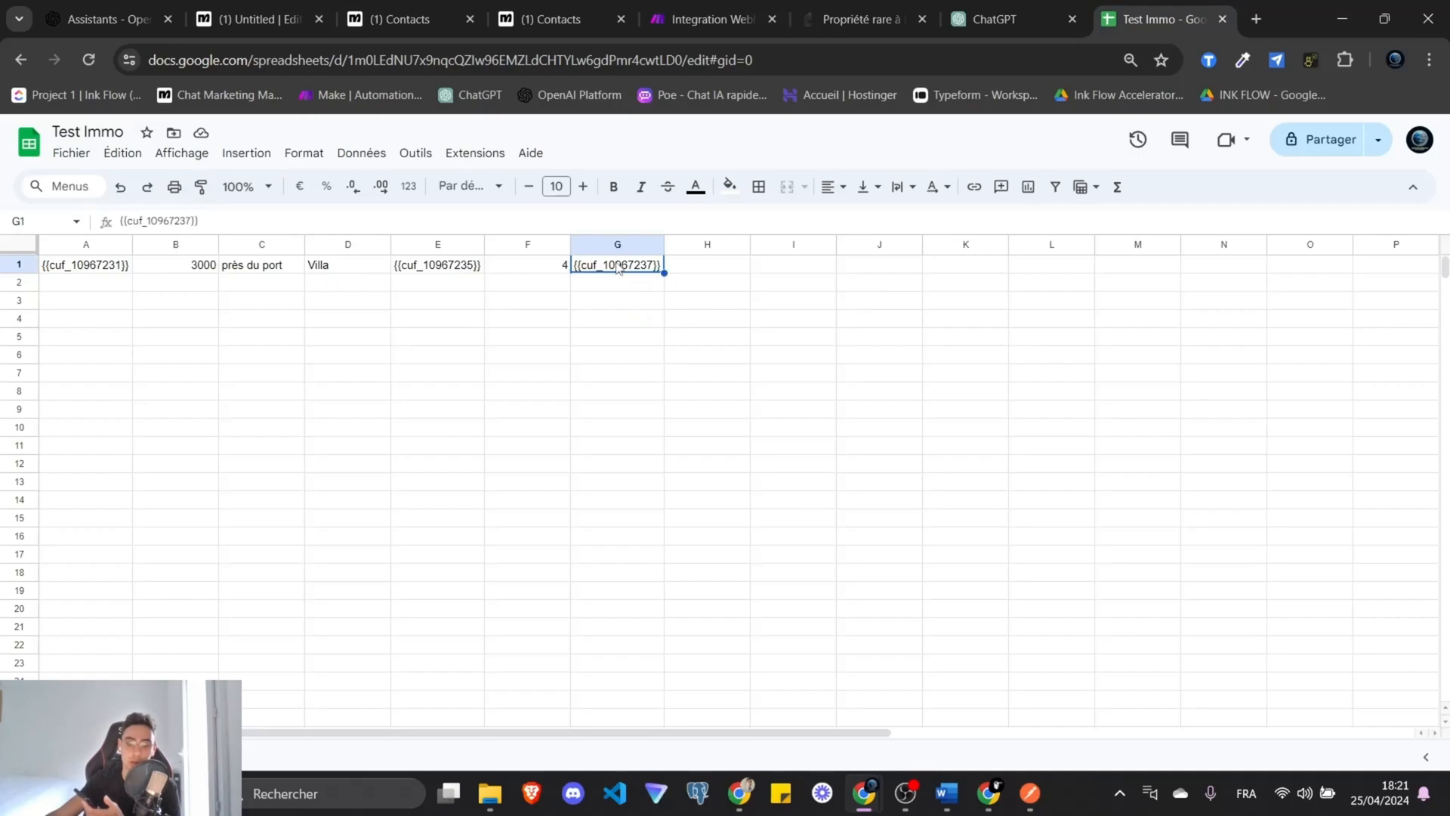
Enter null in cell G1 of Test Immo.
text(null)
click(717, 315)
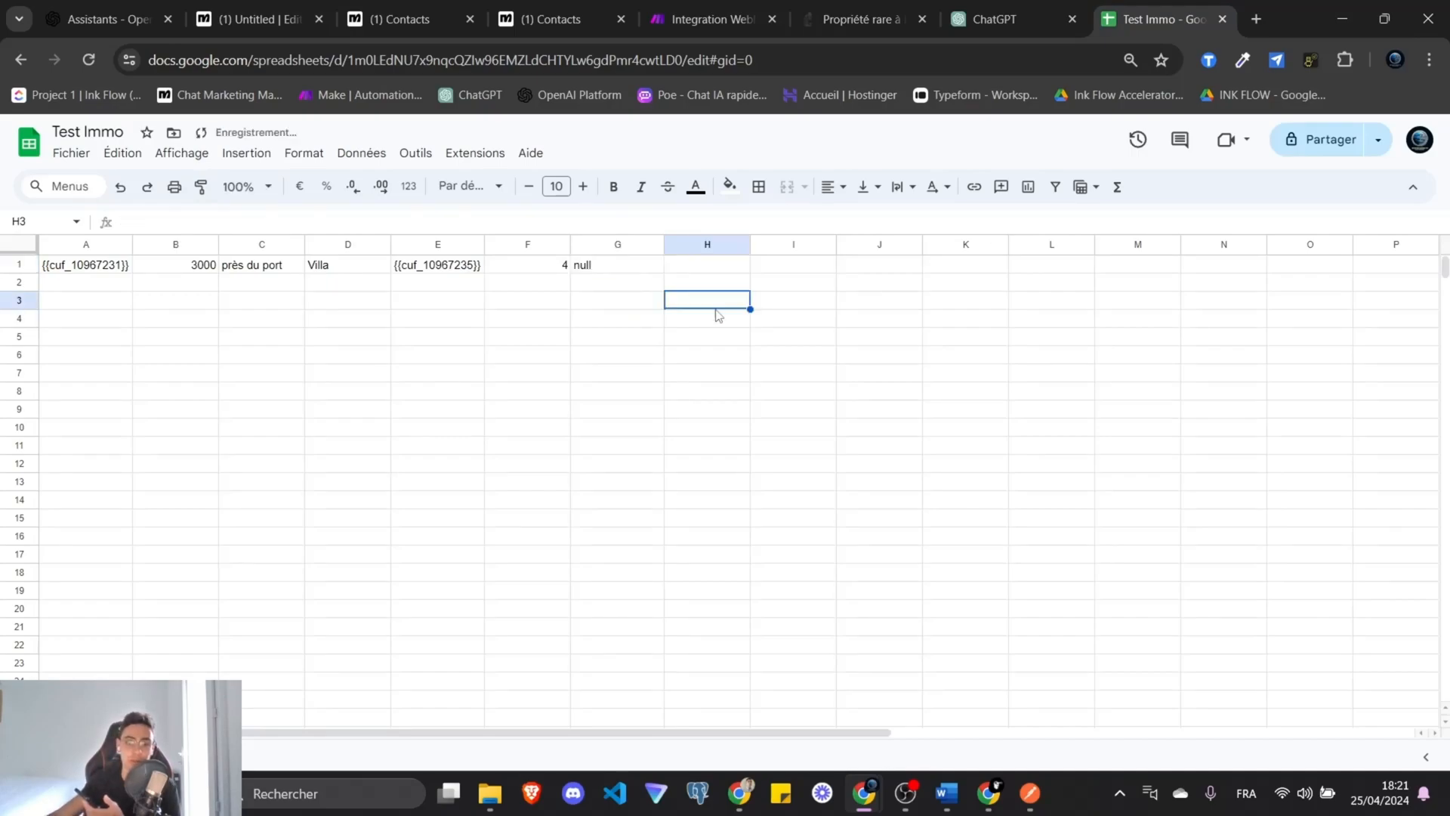
click(455, 268)
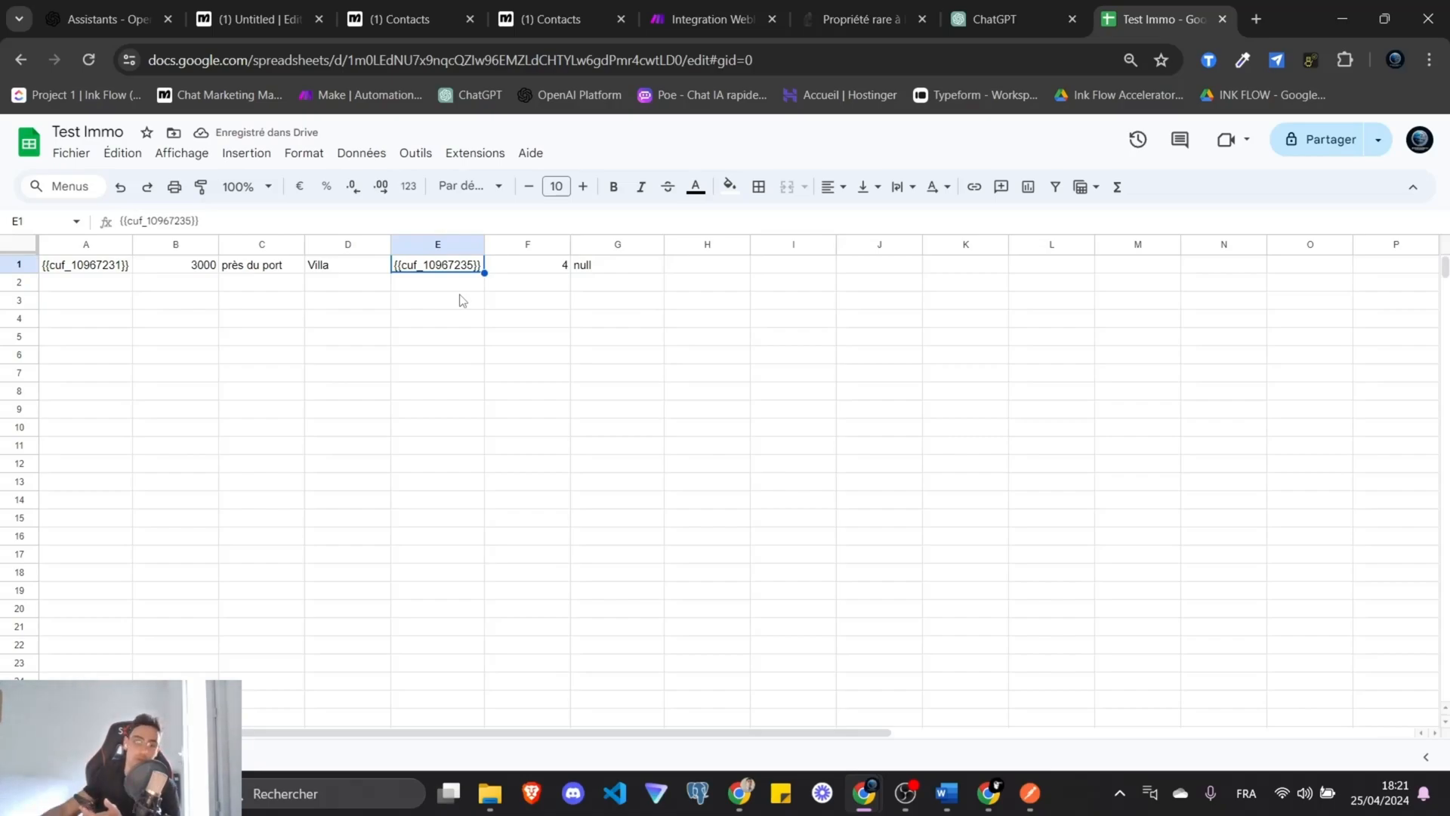
Check the values of row 1 cells A1 through G1.
click(88, 260)
click(265, 266)
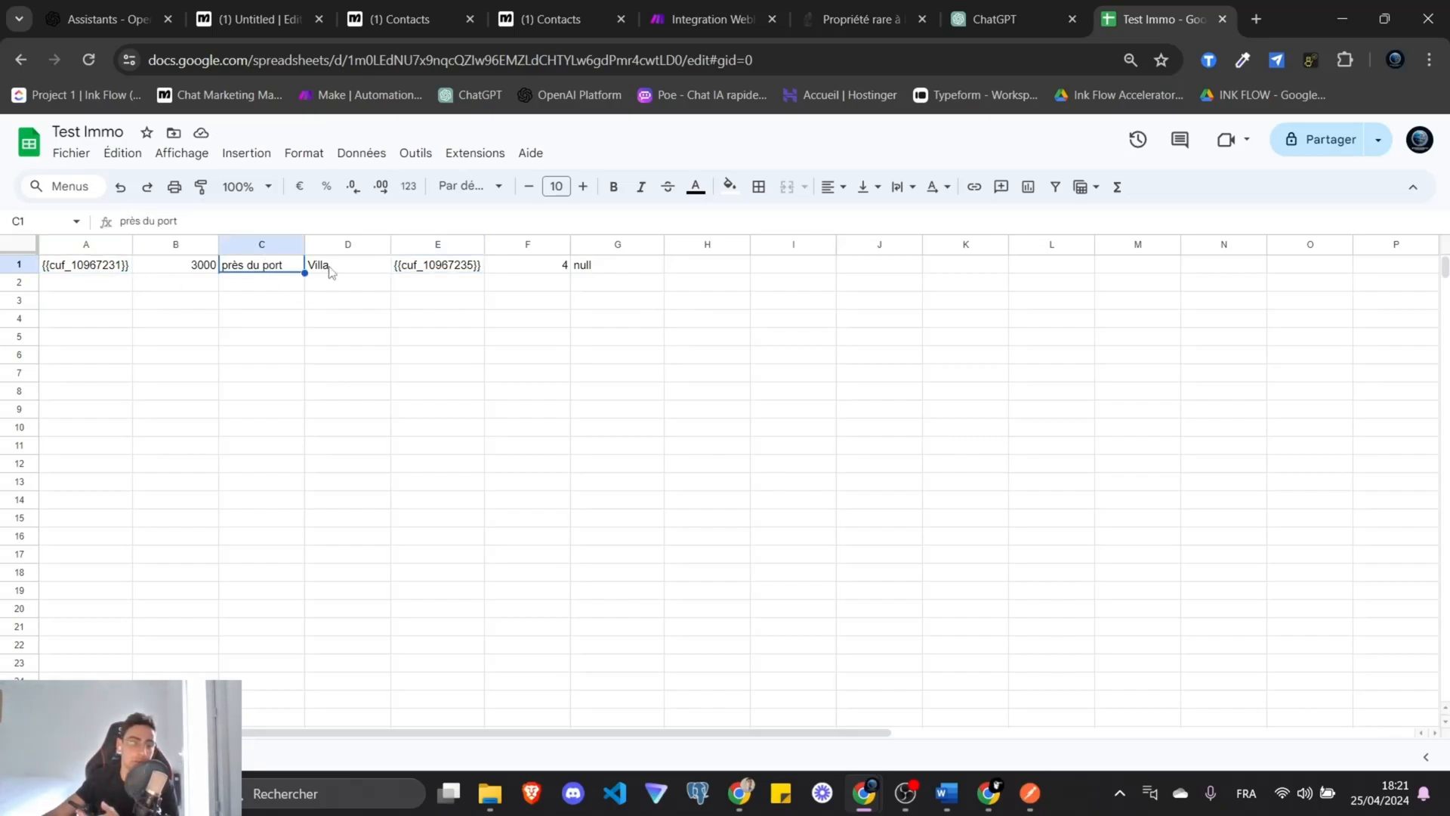
click(325, 268)
click(201, 272)
click(257, 269)
click(381, 270)
click(468, 269)
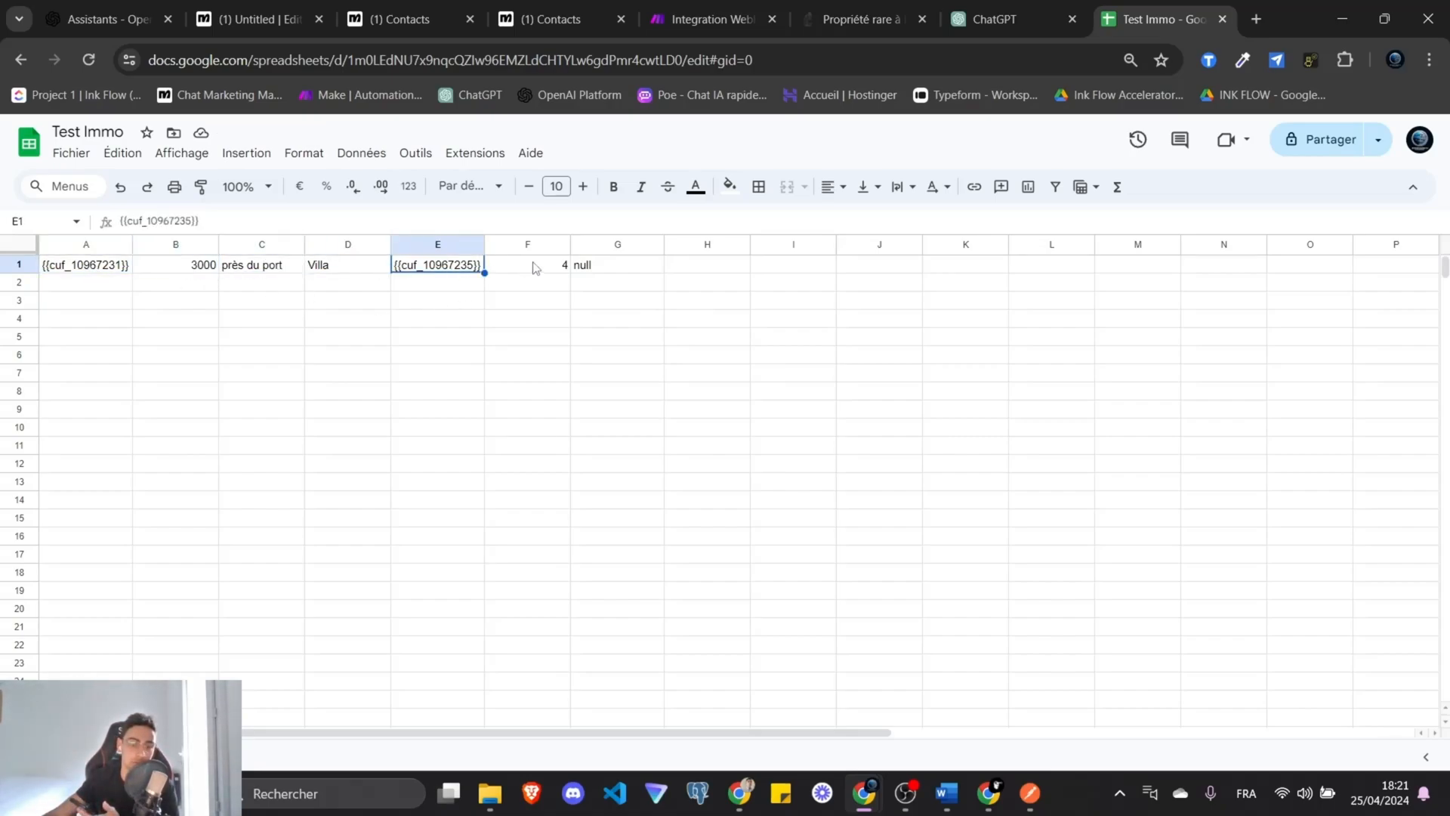
click(613, 277)
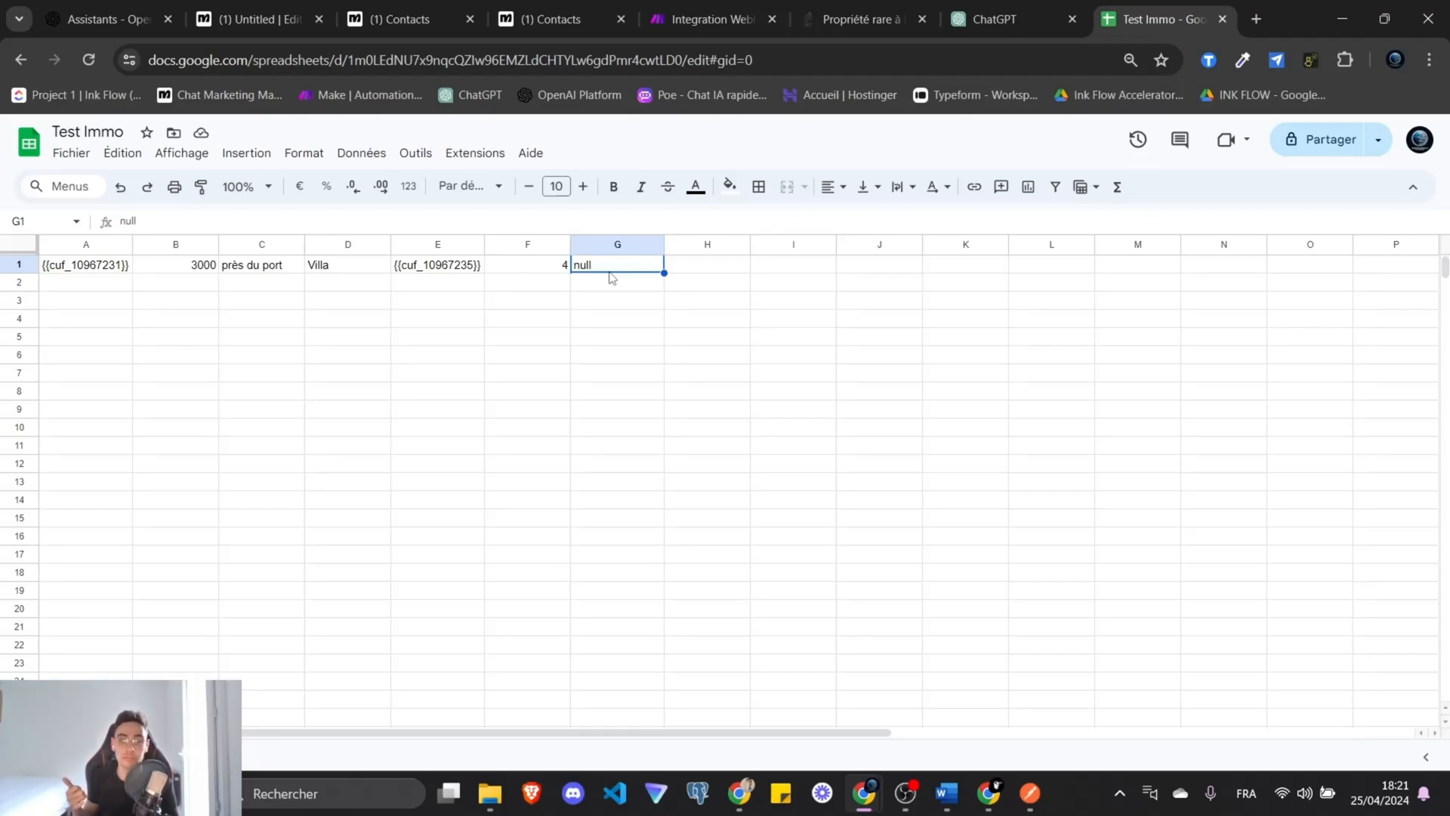
Cycle through the ChatGPT and contacts tabs, ending back in the Untitled flow editor.
click(1012, 17)
click(560, 20)
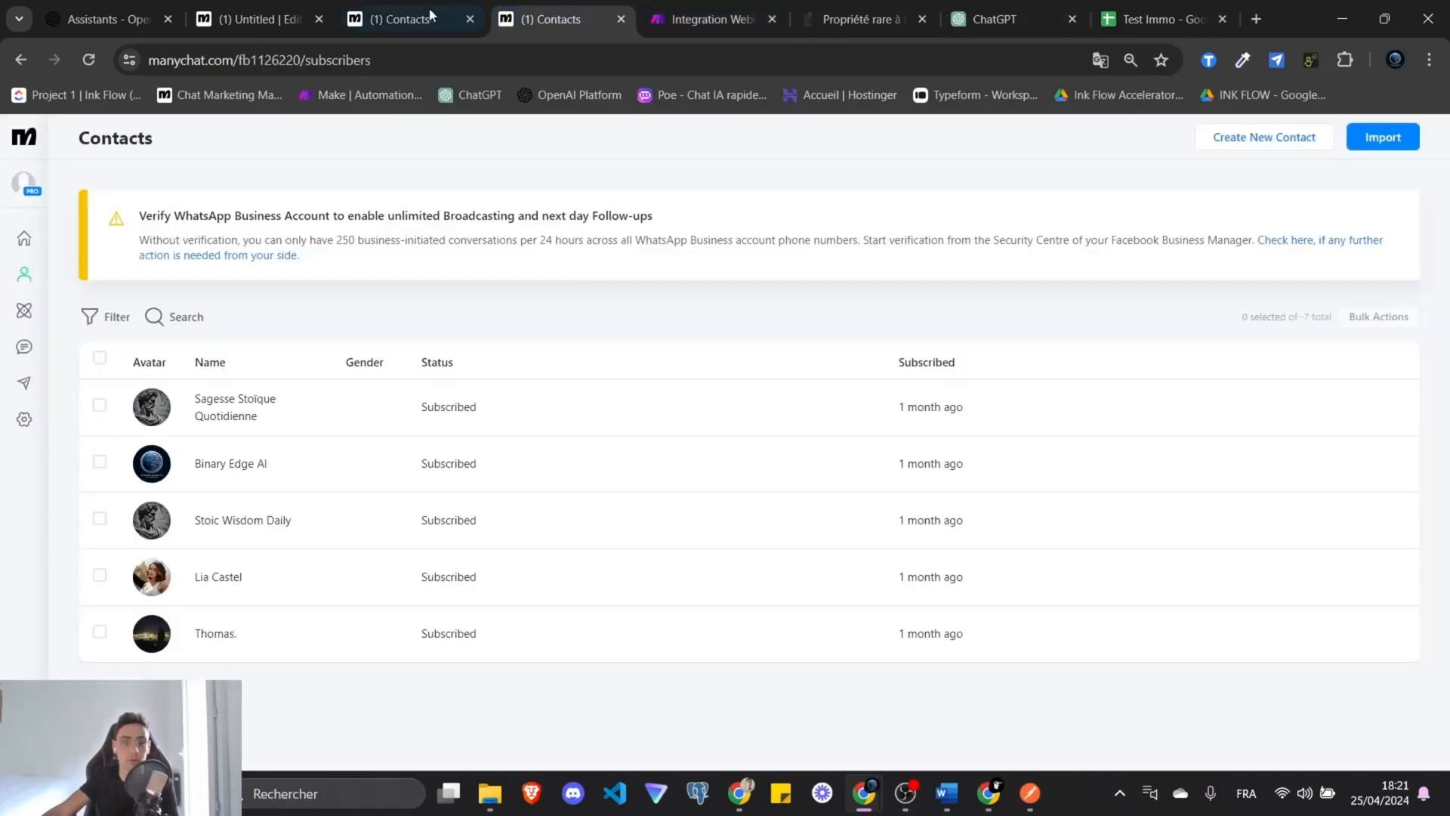
click(428, 13)
click(267, 12)
click(414, 13)
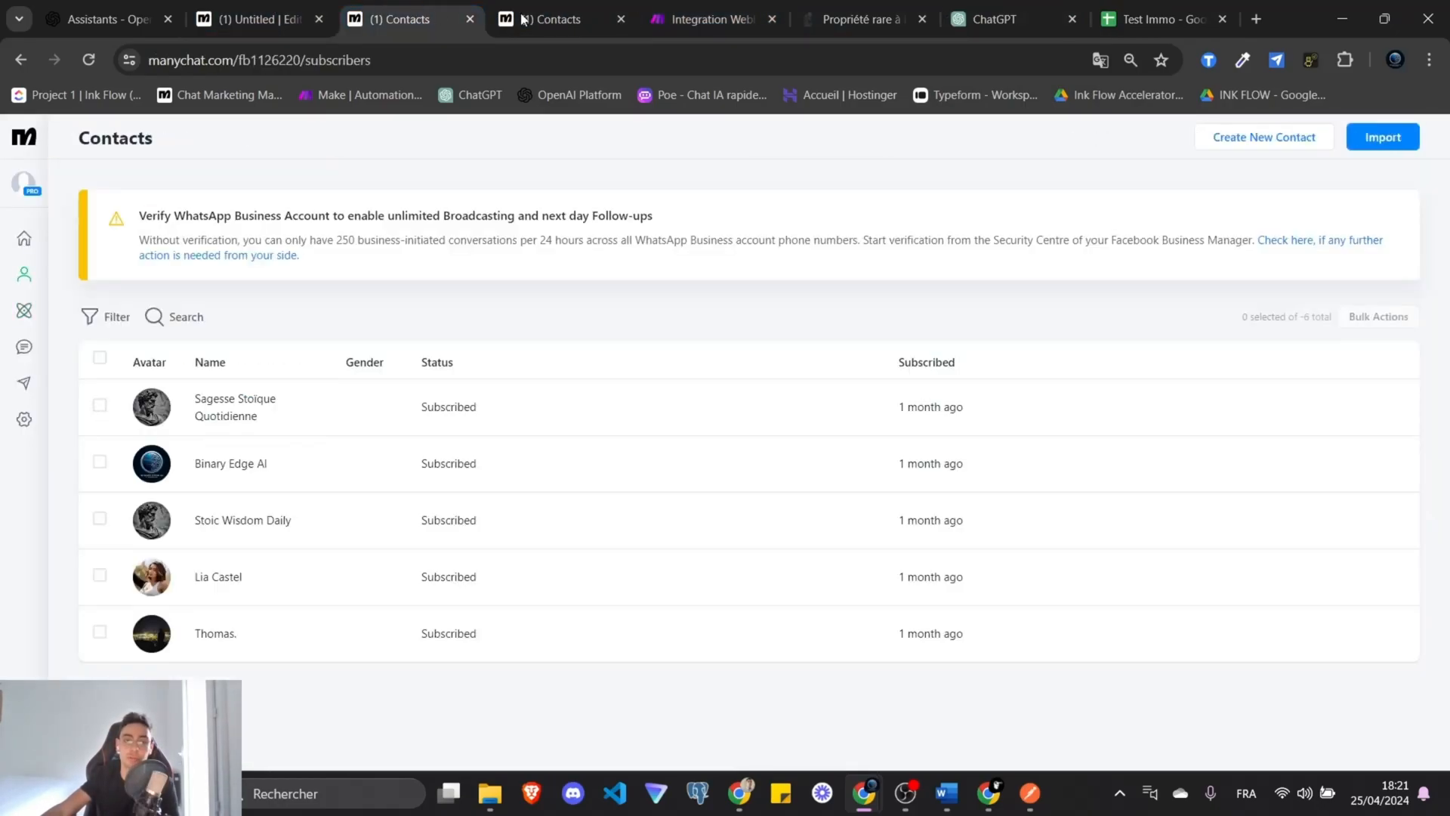
click(299, 16)
click(410, 14)
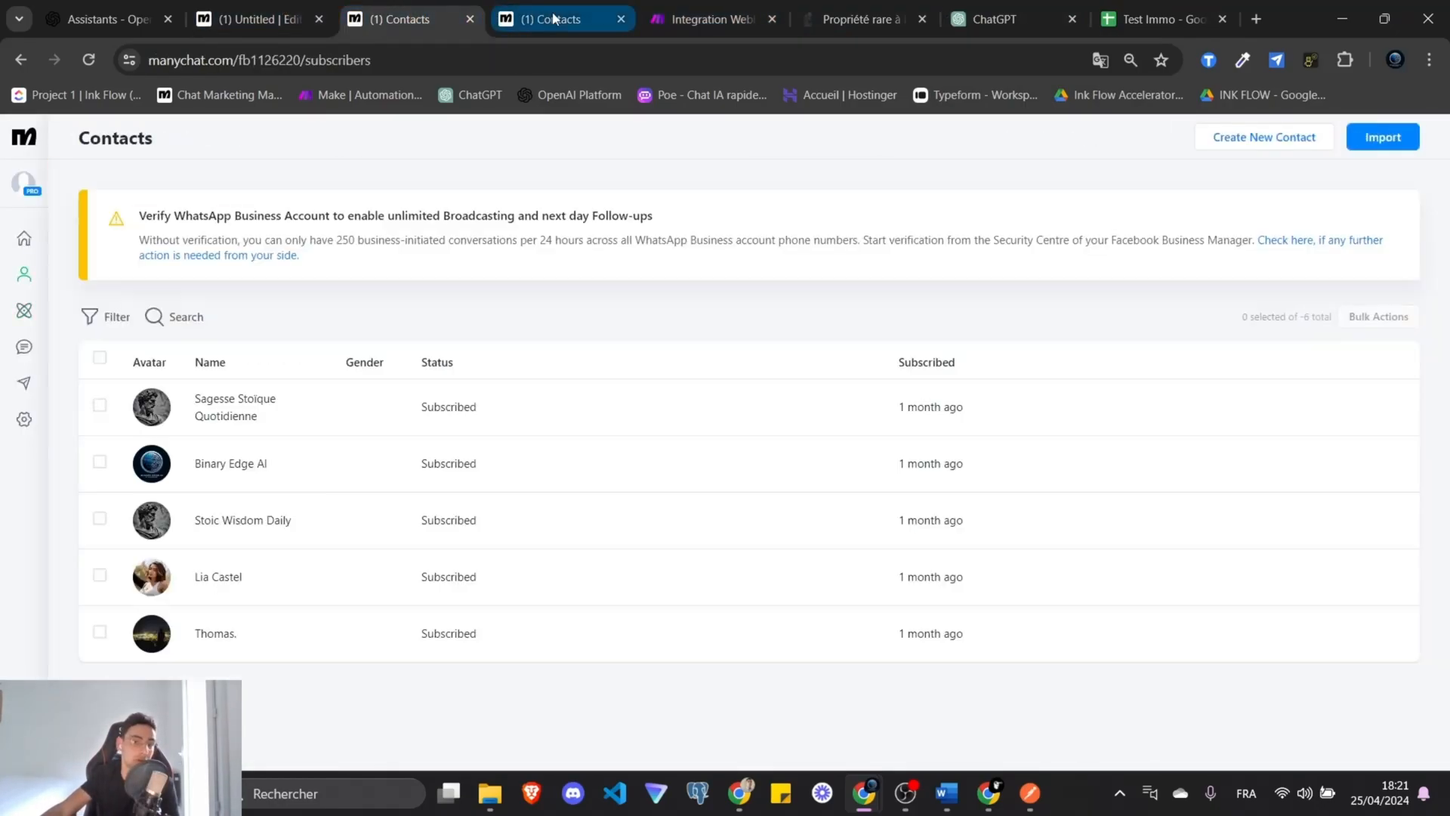
click(560, 18)
click(414, 15)
click(298, 17)
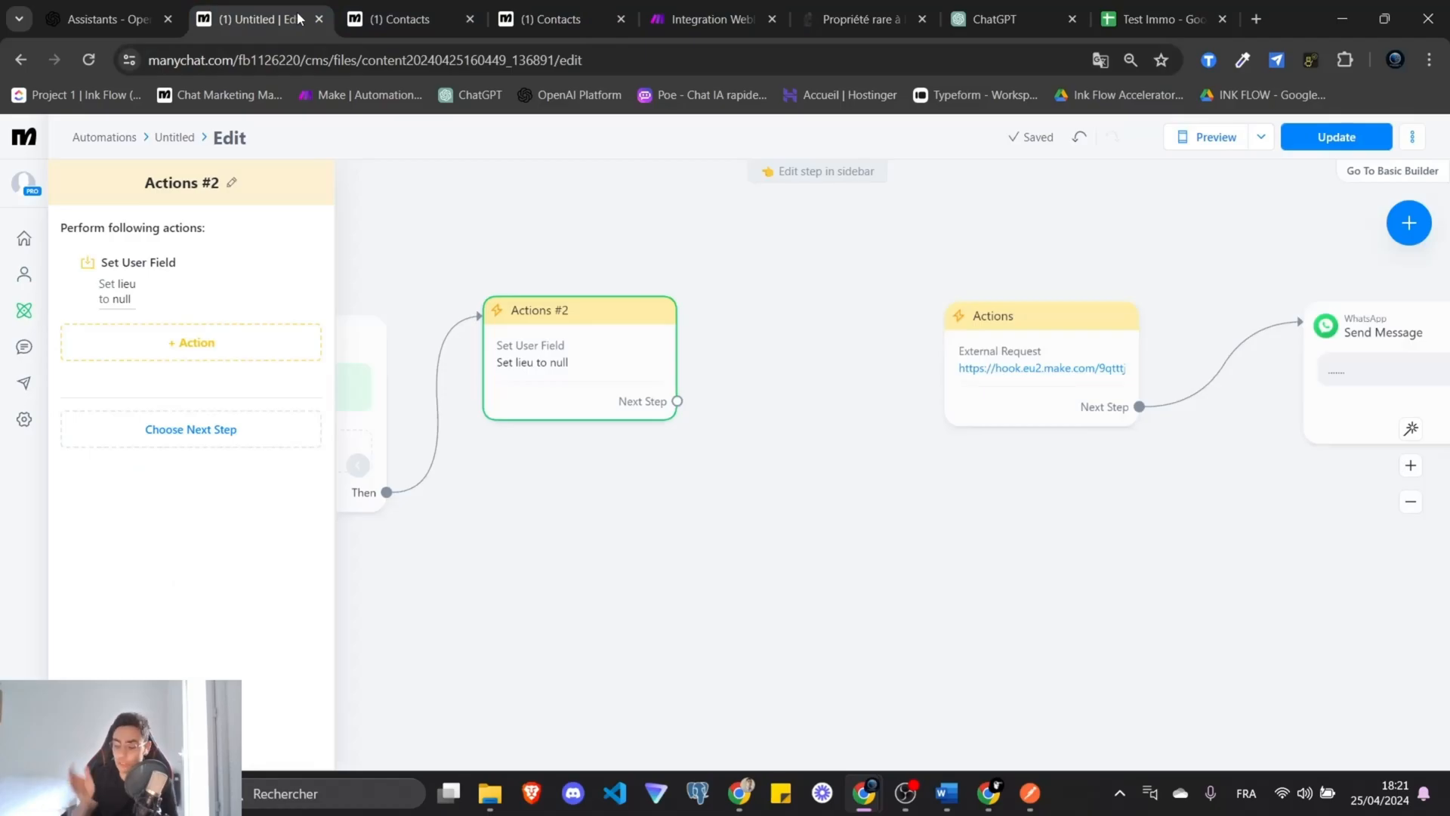